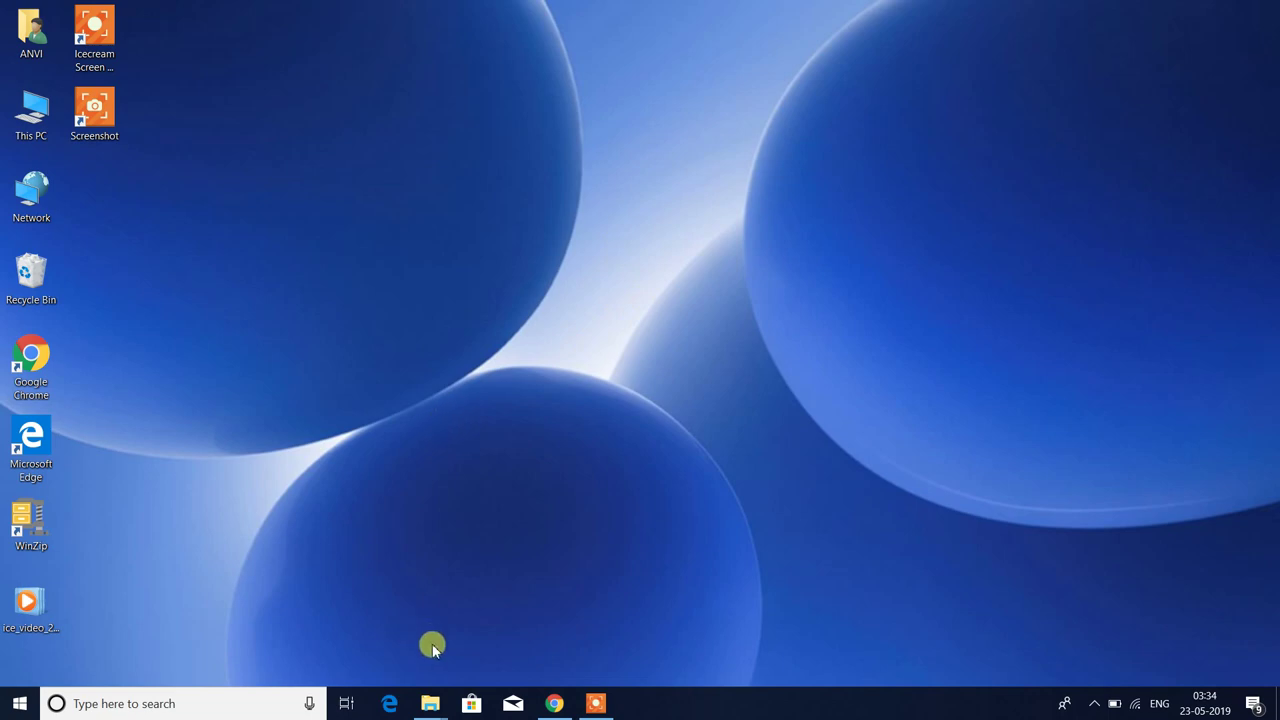
- Copy the CKYC Format Generator workbook and help file from Downloads, then close the window
mouse_move(428, 700)
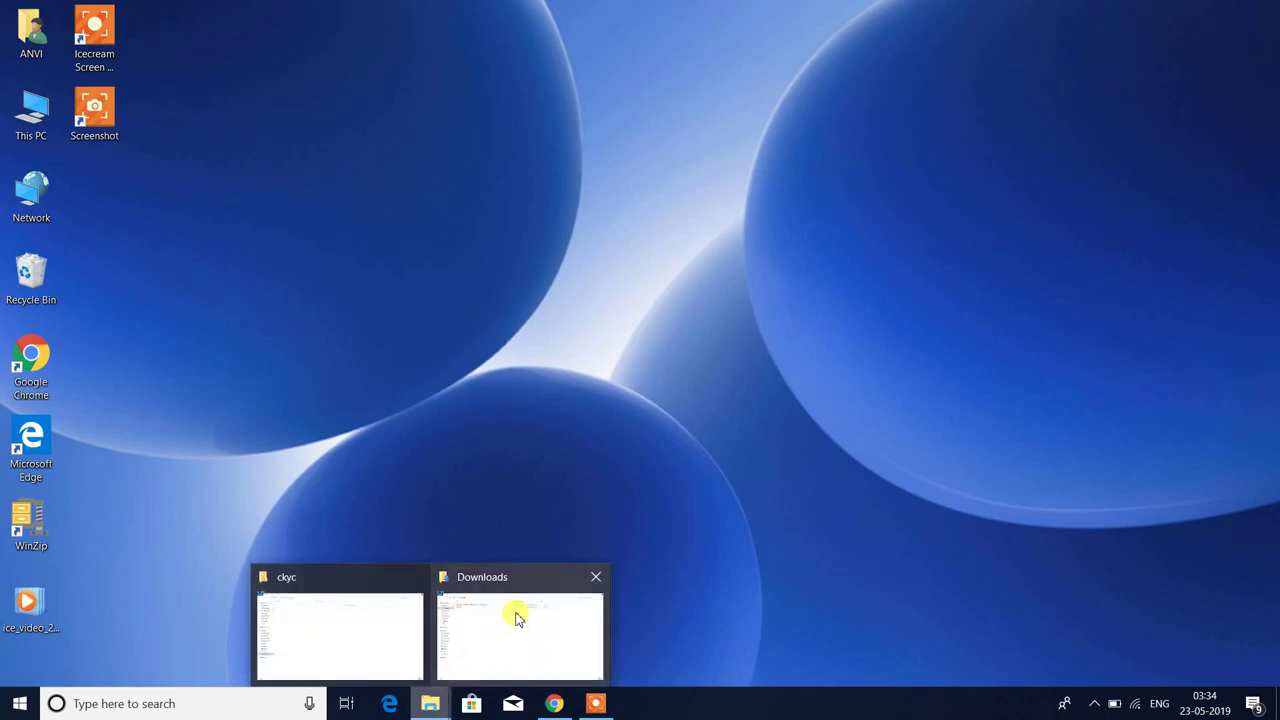
left_click(514, 610)
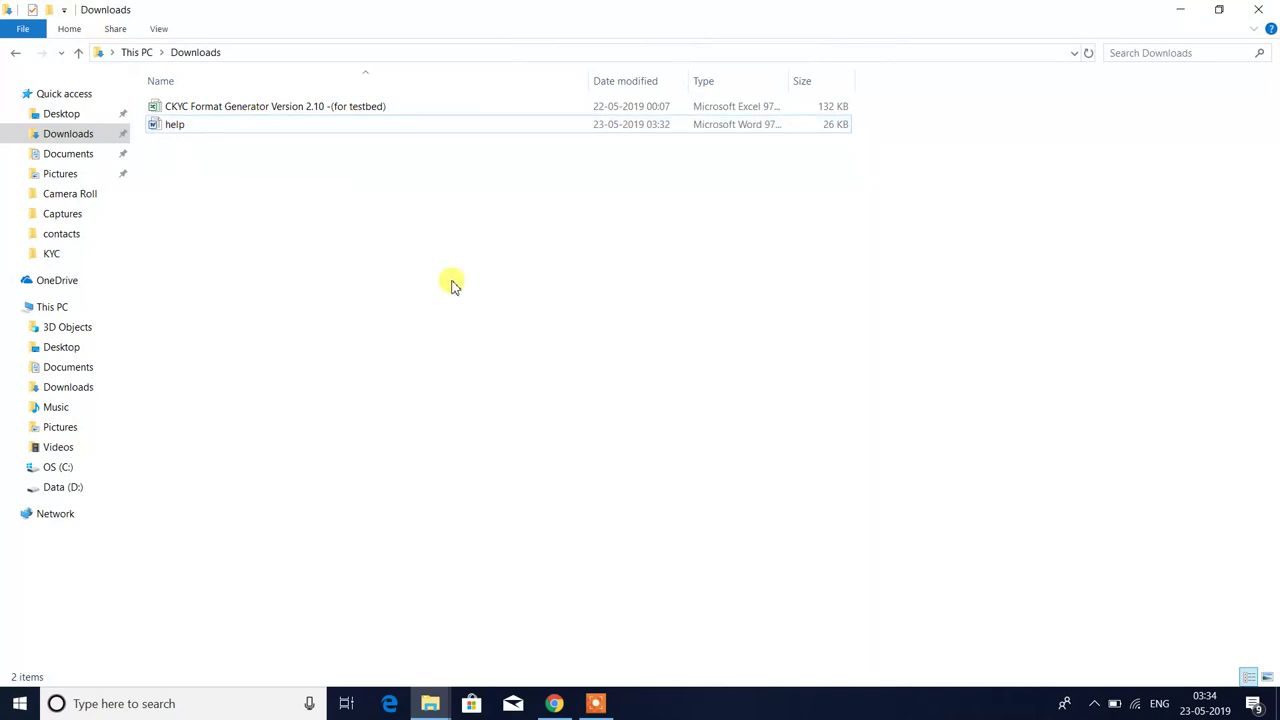
left_click(248, 55)
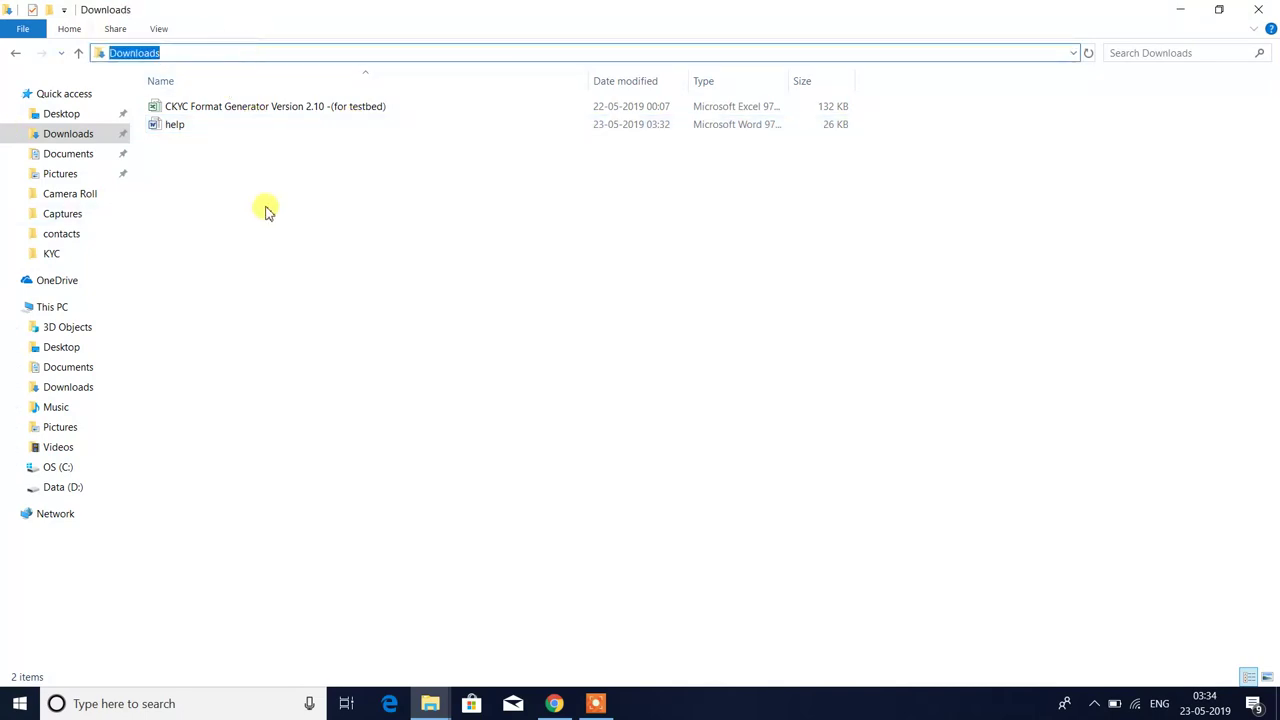
left_click(220, 124)
left_click(169, 130)
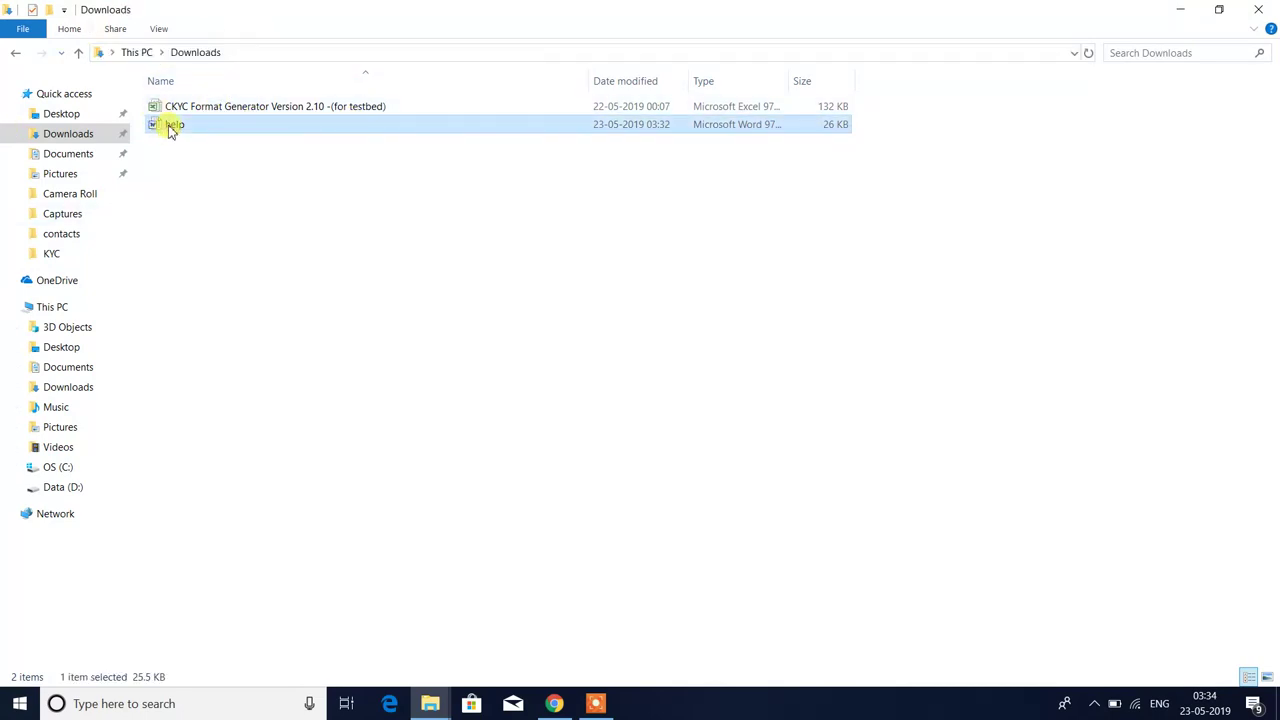
left_click(210, 110, "ctrl")
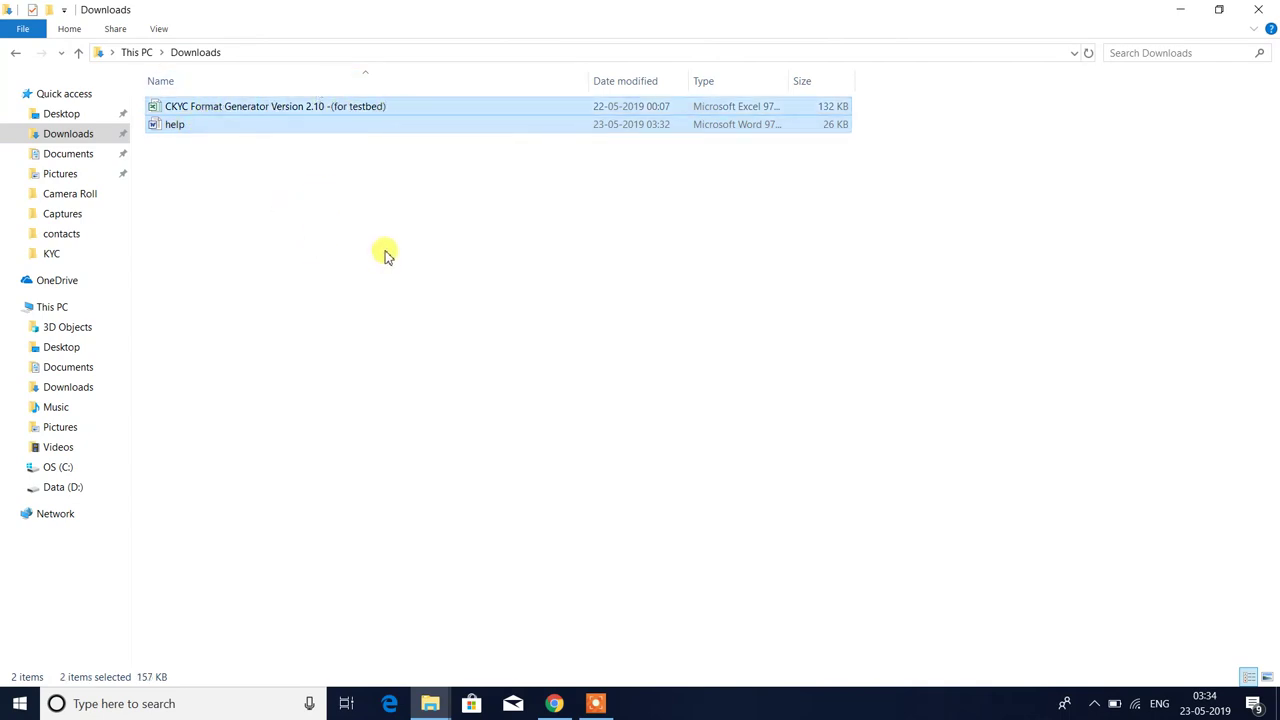
left_click(494, 263)
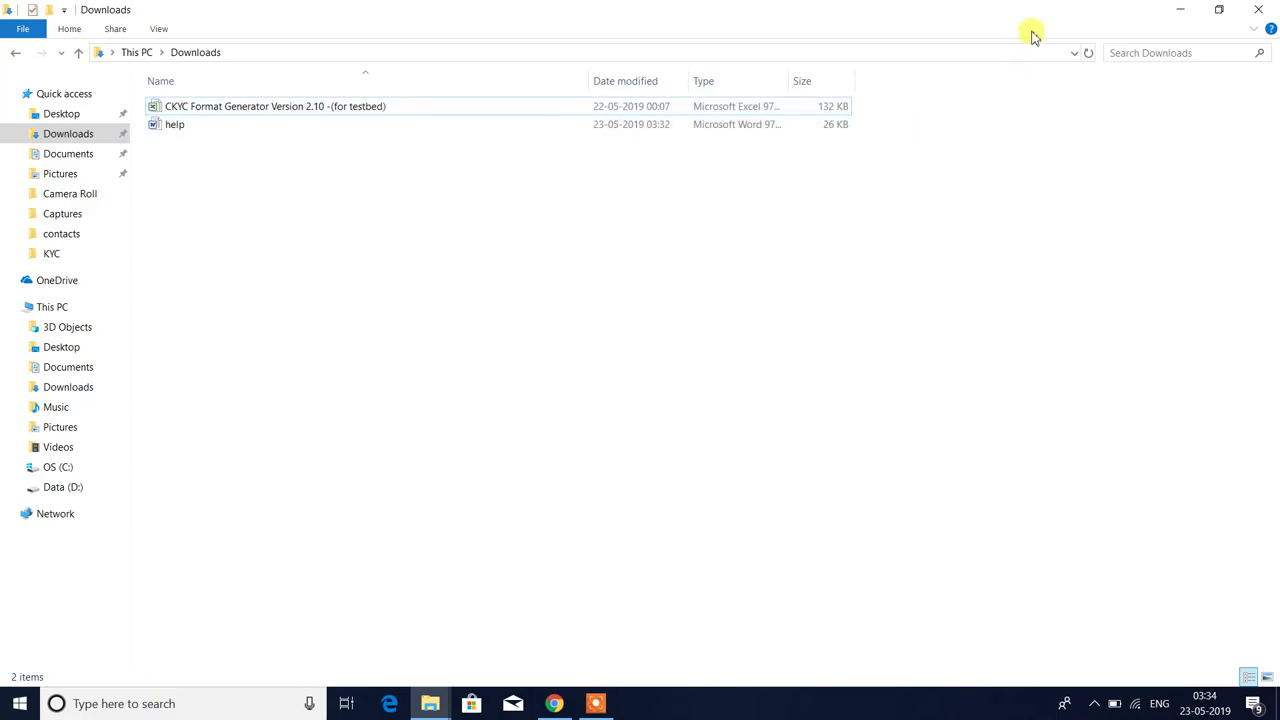
left_click(1258, 9)
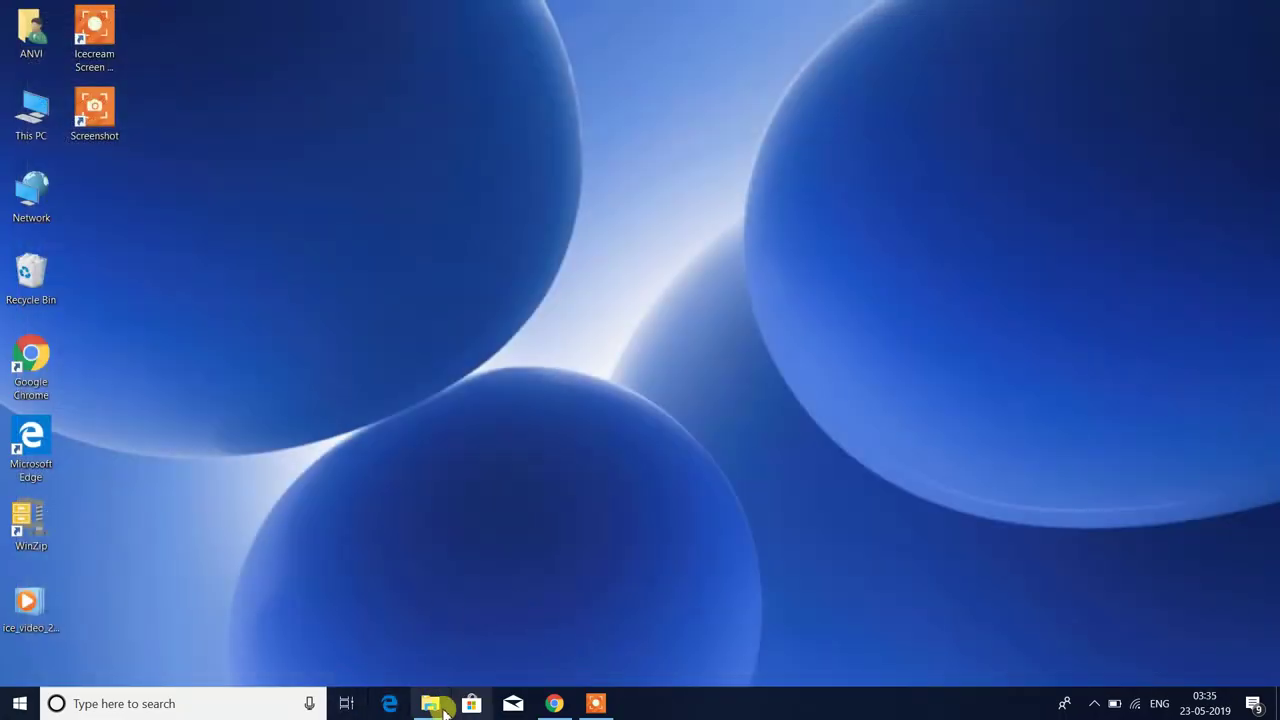
- Paste the workbook and help file into D:\test\ckyc and open help in Word
left_click(430, 703)
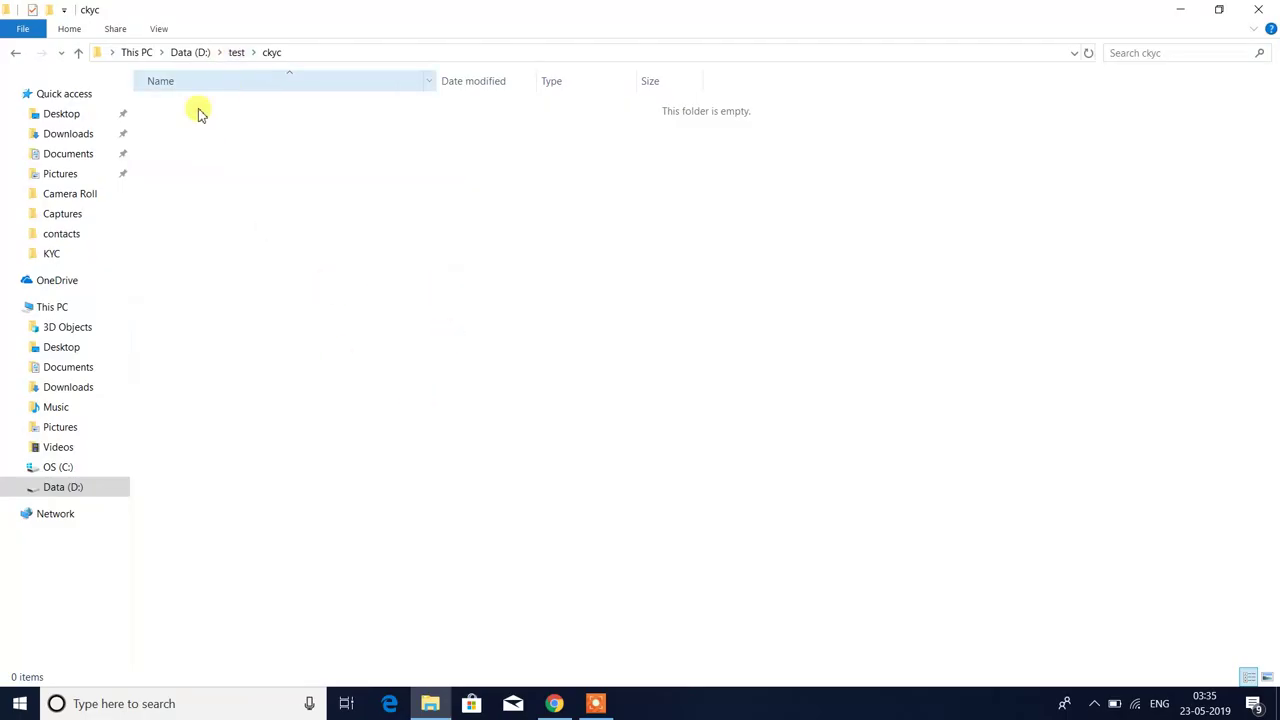
left_click(72, 486)
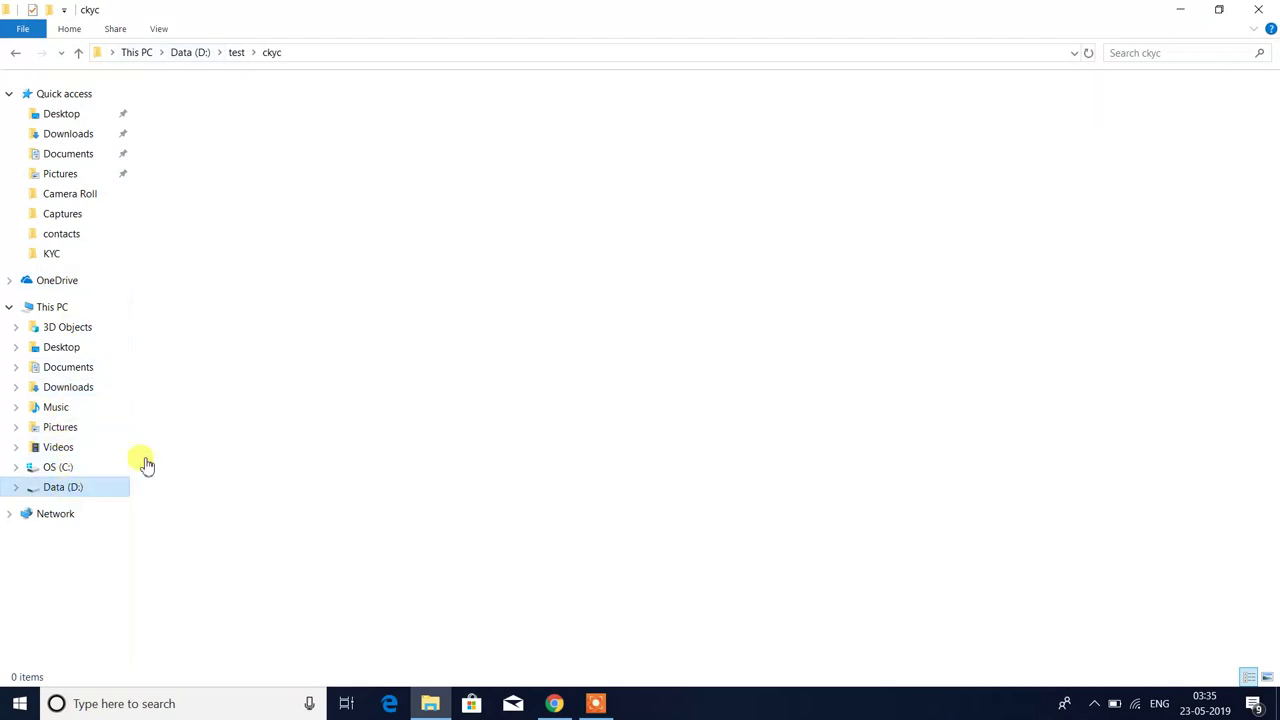
double_click(175, 180)
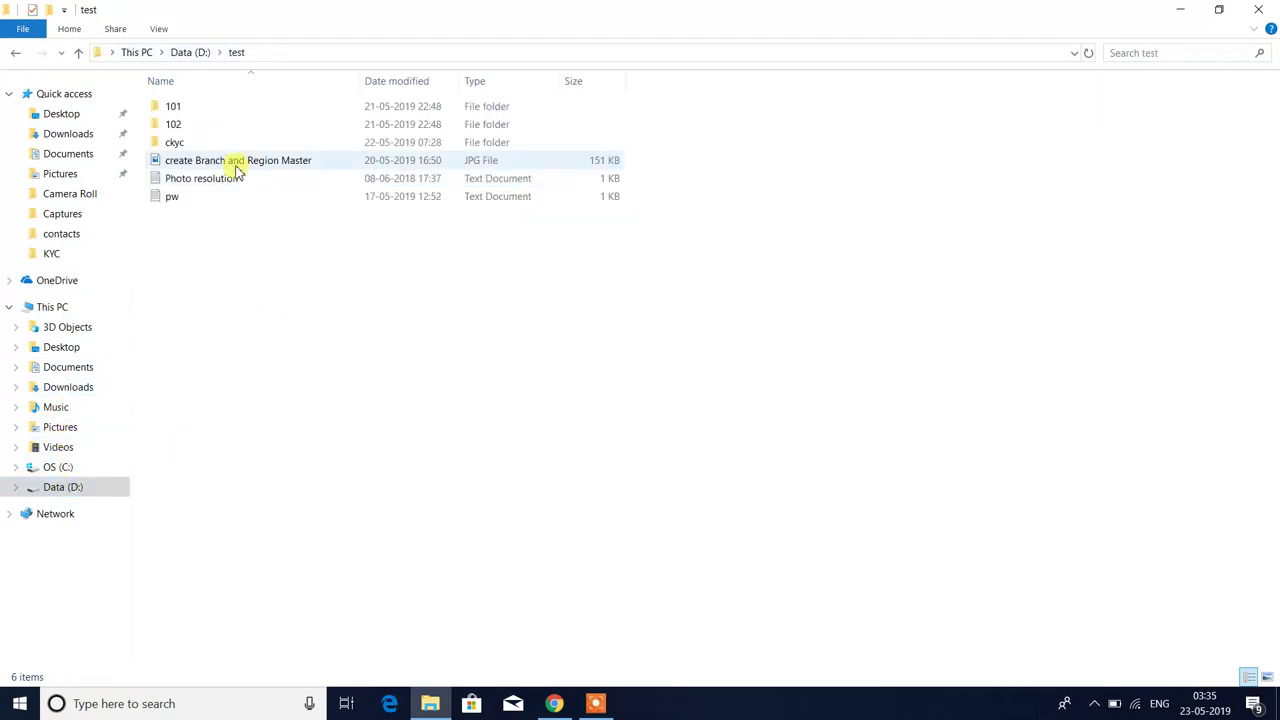
double_click(176, 143)
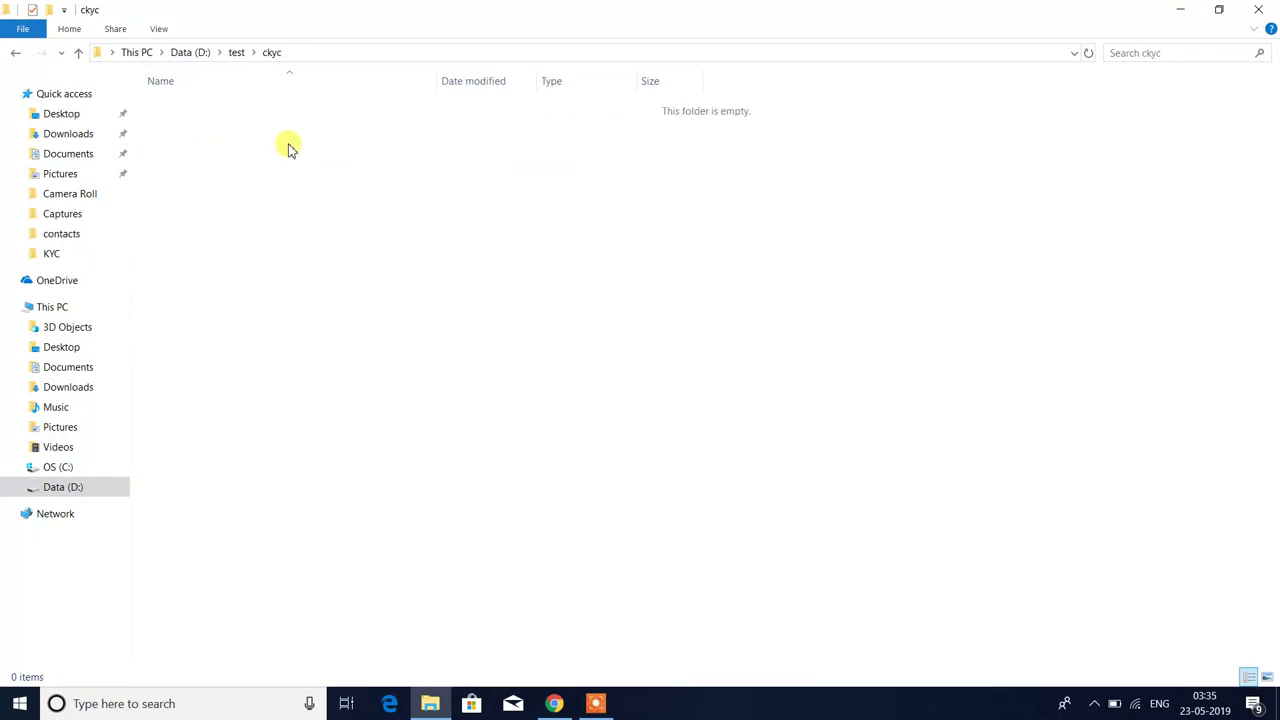
key("ctrl+v")
left_click(322, 218)
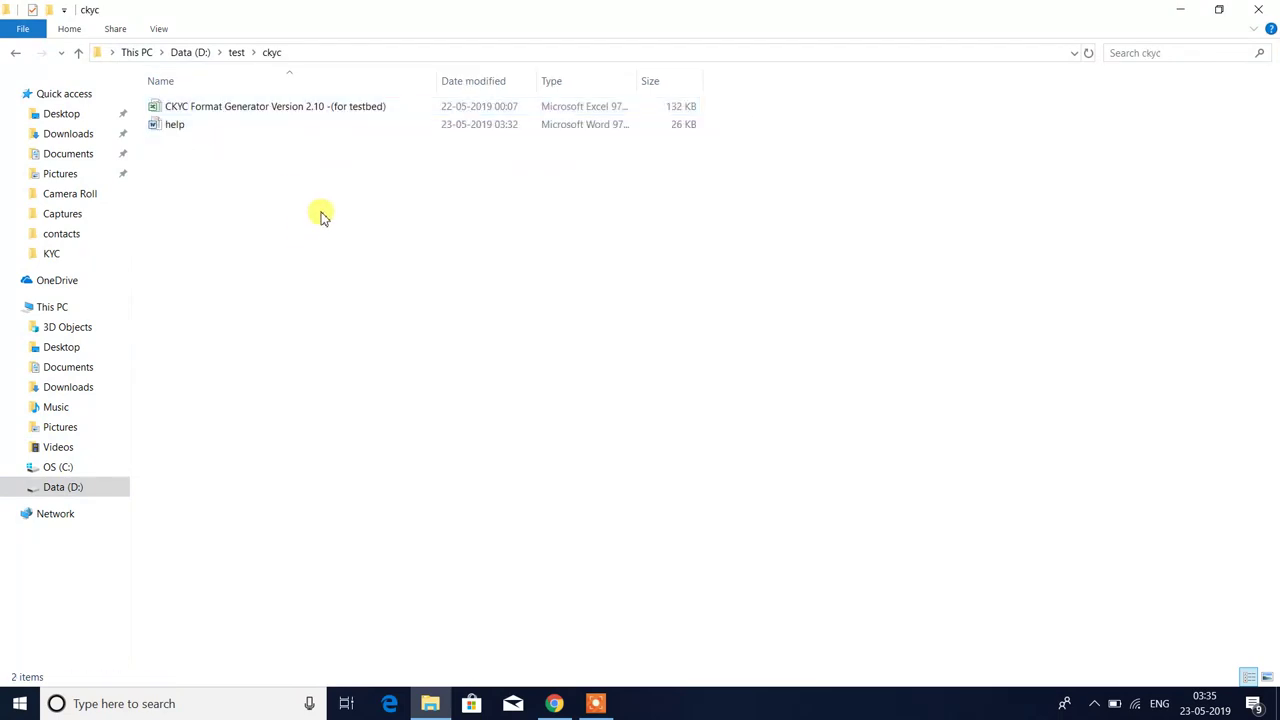
double_click(175, 125)
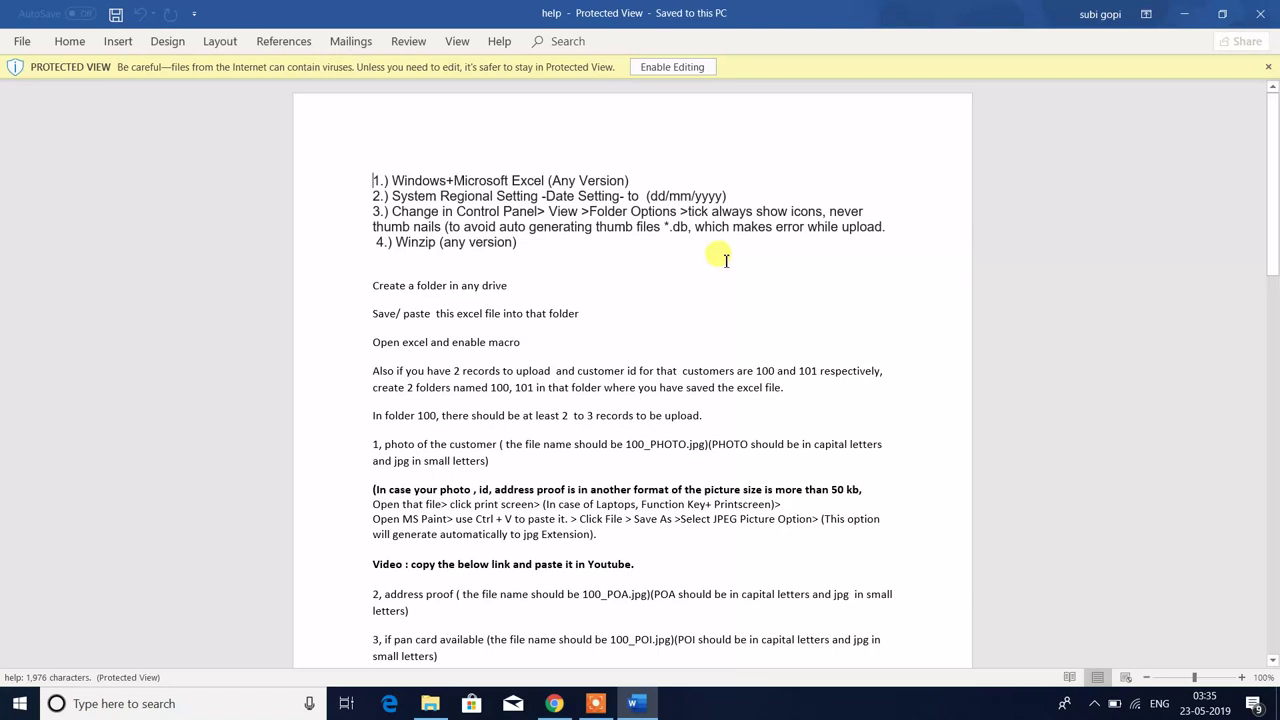
- Enable editing in the help document and review its numbered requirements, leaving them unbolded
left_click(660, 70)
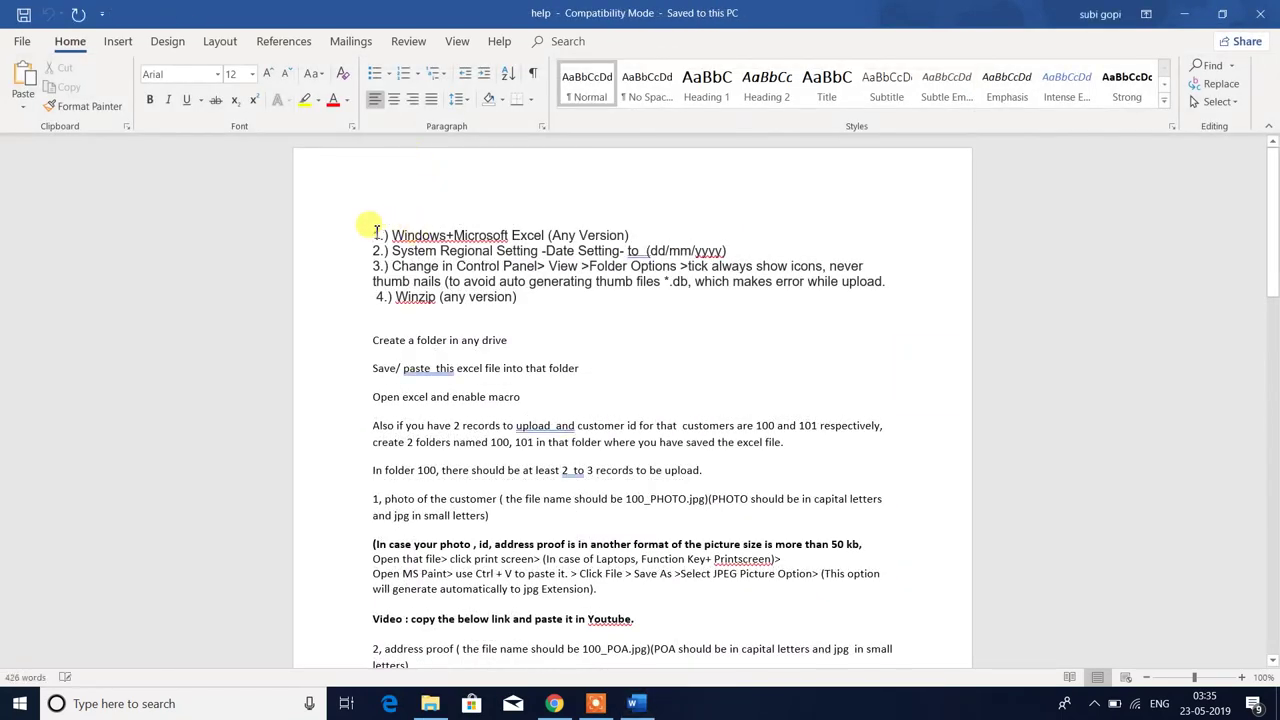
left_click_drag(376, 233, 460, 300)
key("ctrl+b")
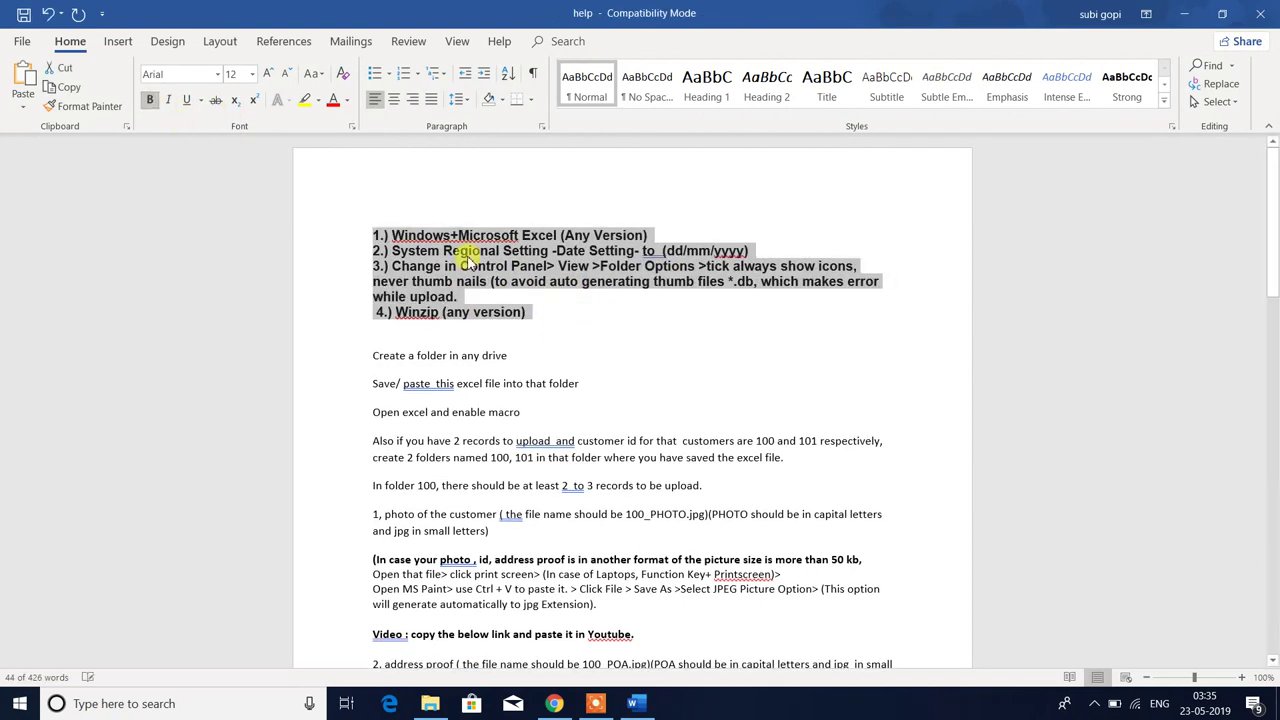
left_click(150, 99)
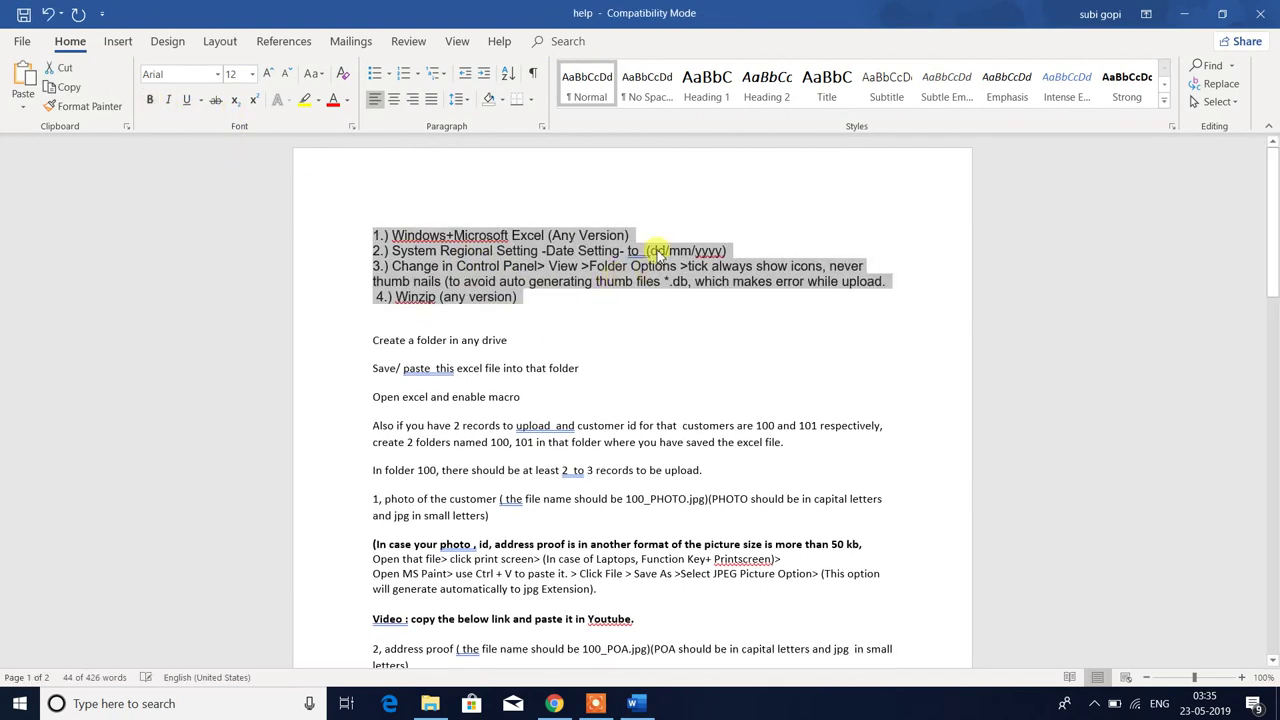
left_click(658, 253)
left_click_drag(338, 238, 647, 229)
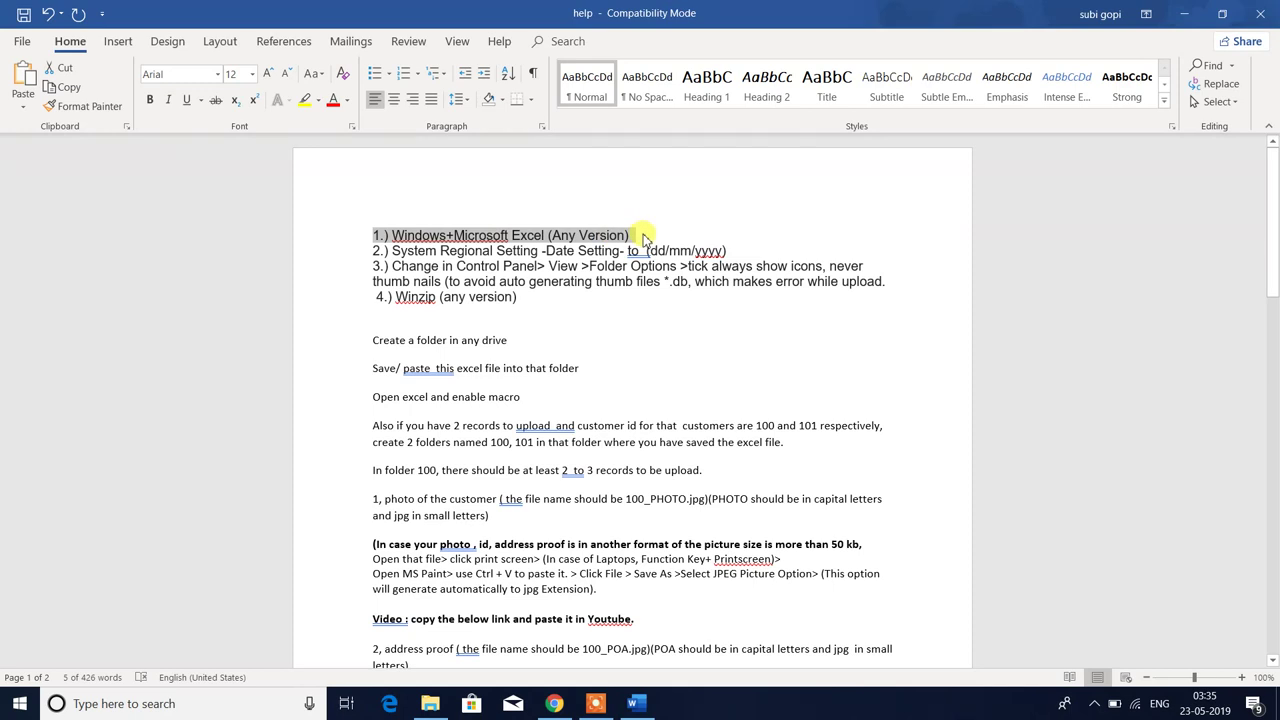
left_click(440, 311)
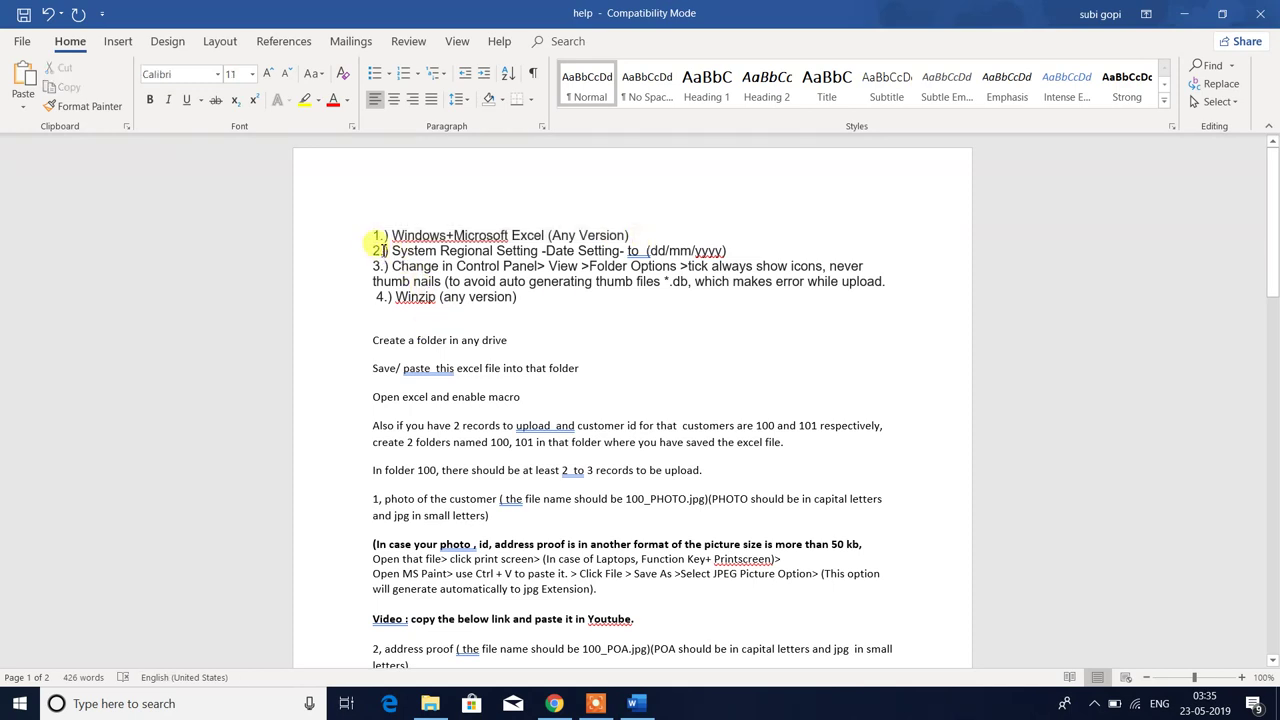
left_click_drag(374, 251, 752, 249)
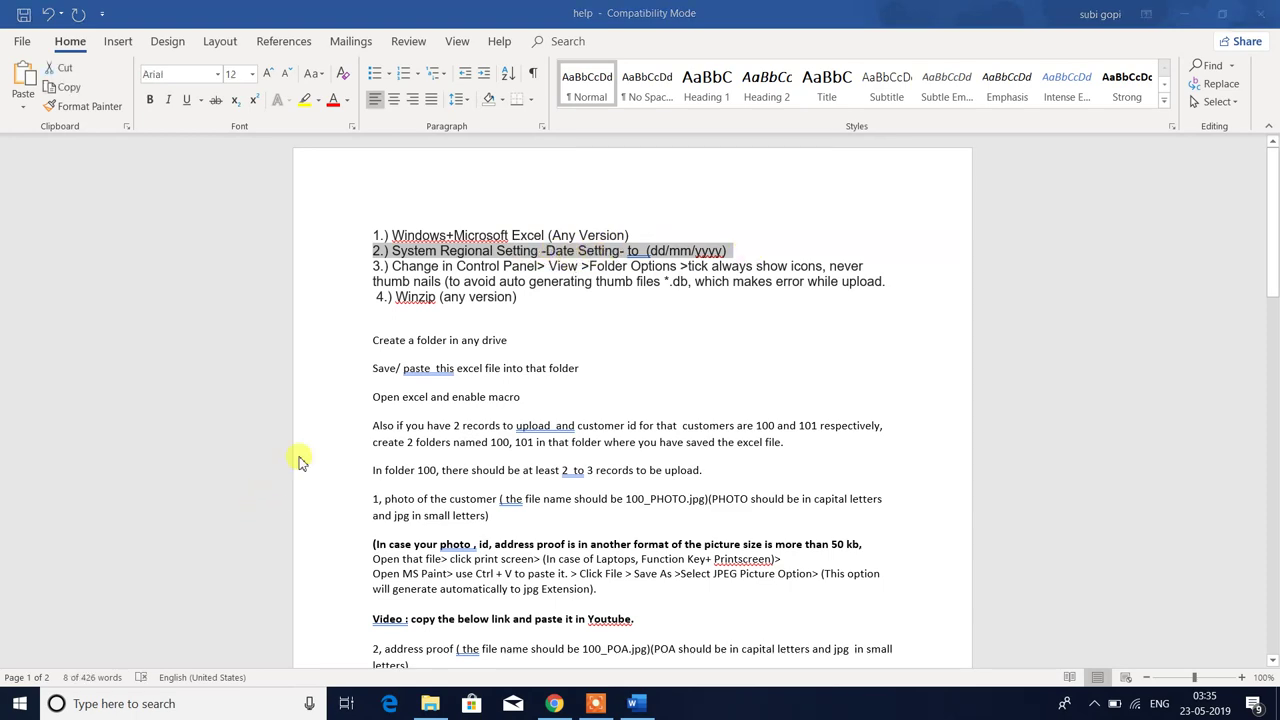
key("super")
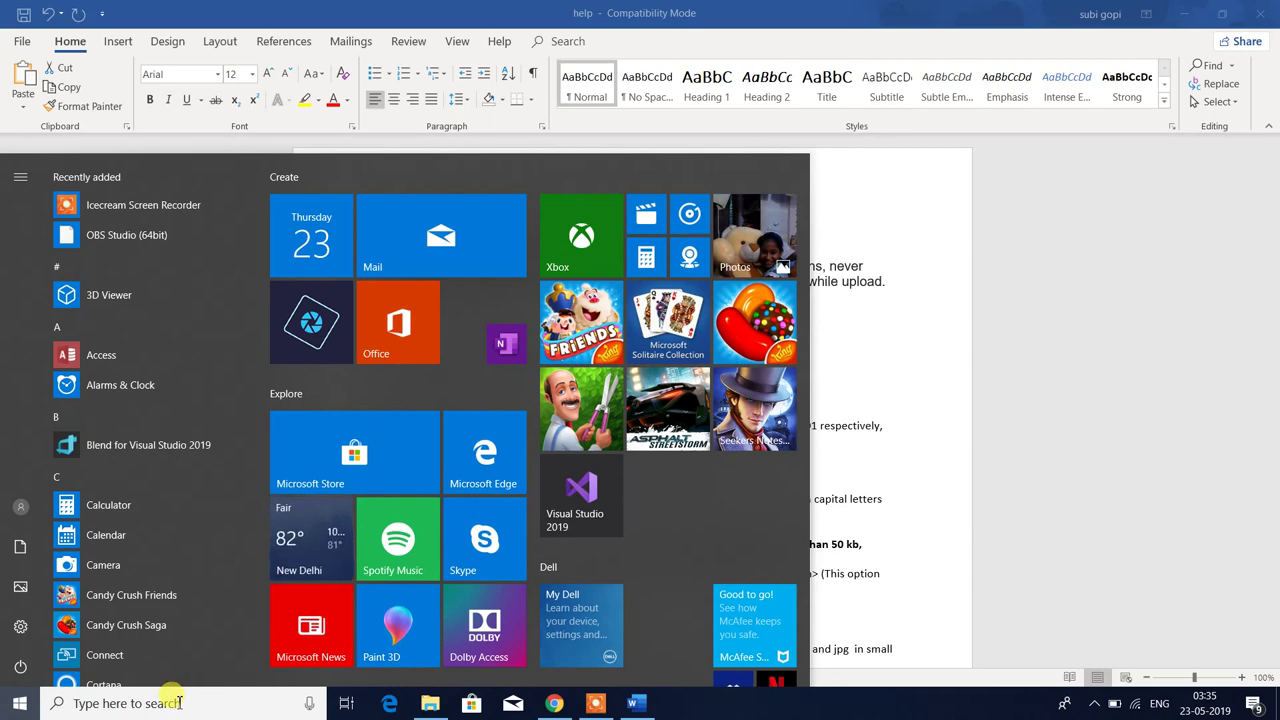
- Confirm in Control Panel that English (India) uses the short date format dd-MM-yyyy
left_click(175, 702)
type("control")
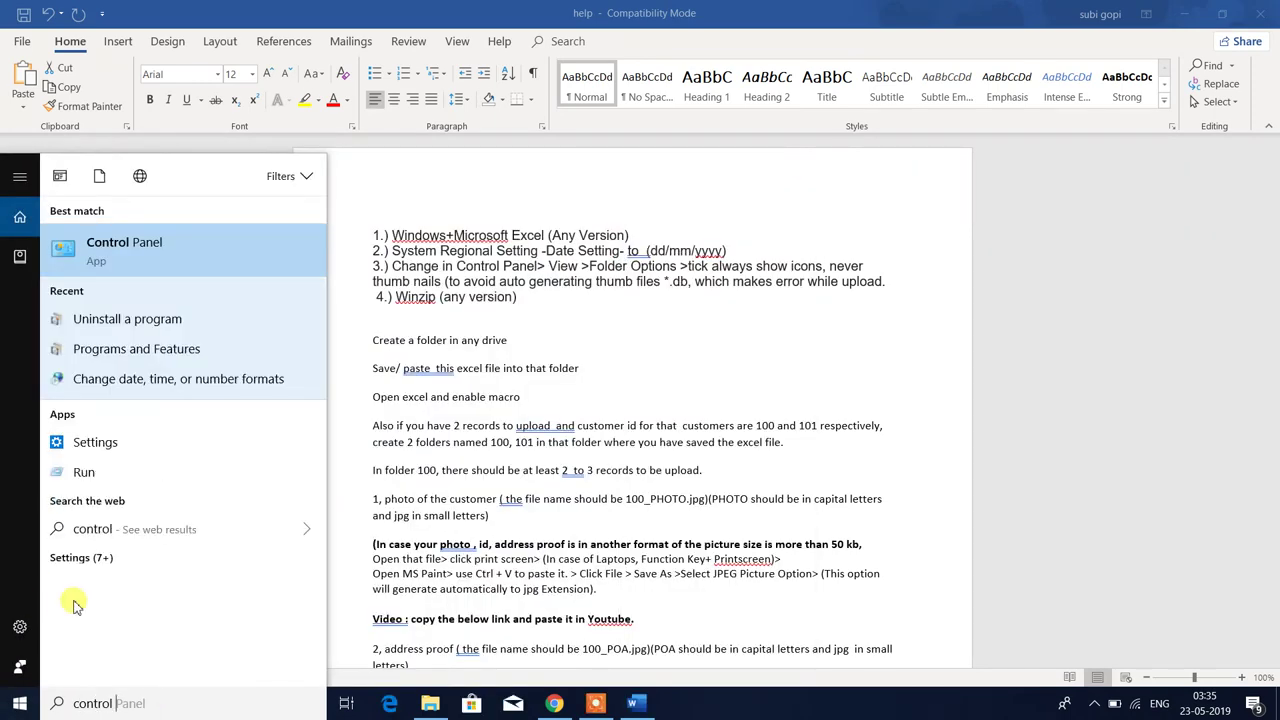
left_click(191, 258)
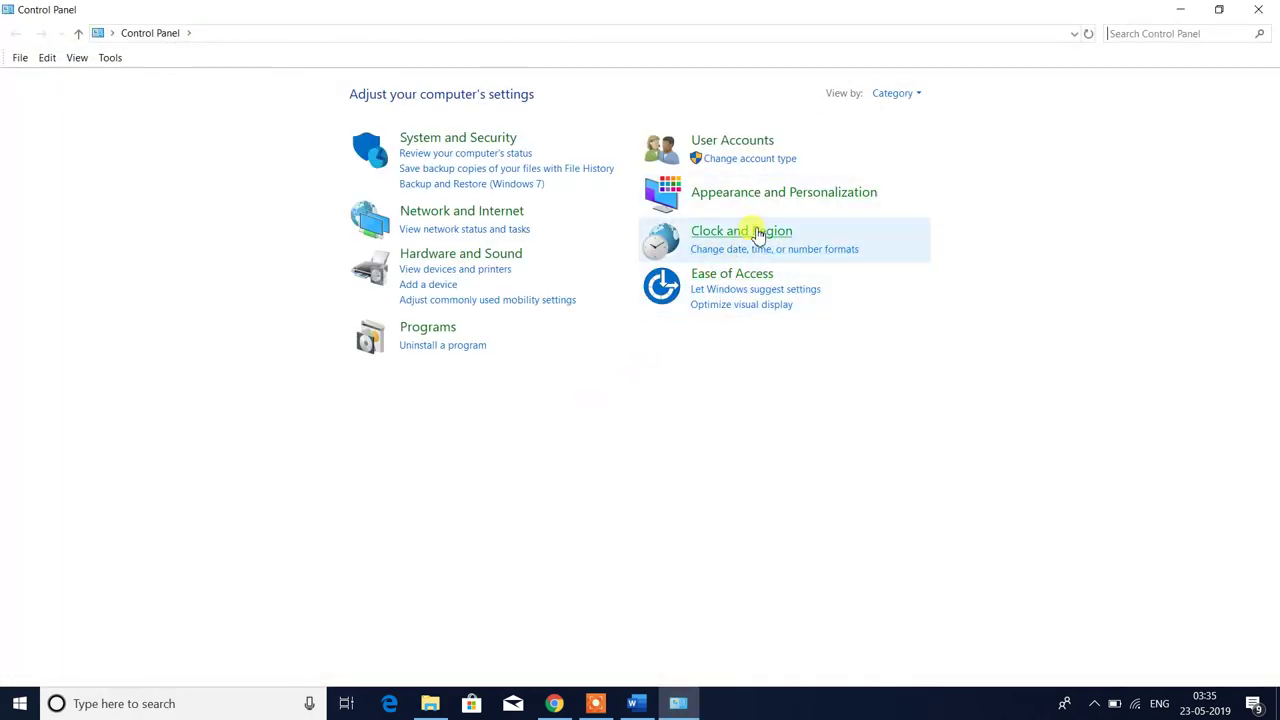
left_click(800, 251)
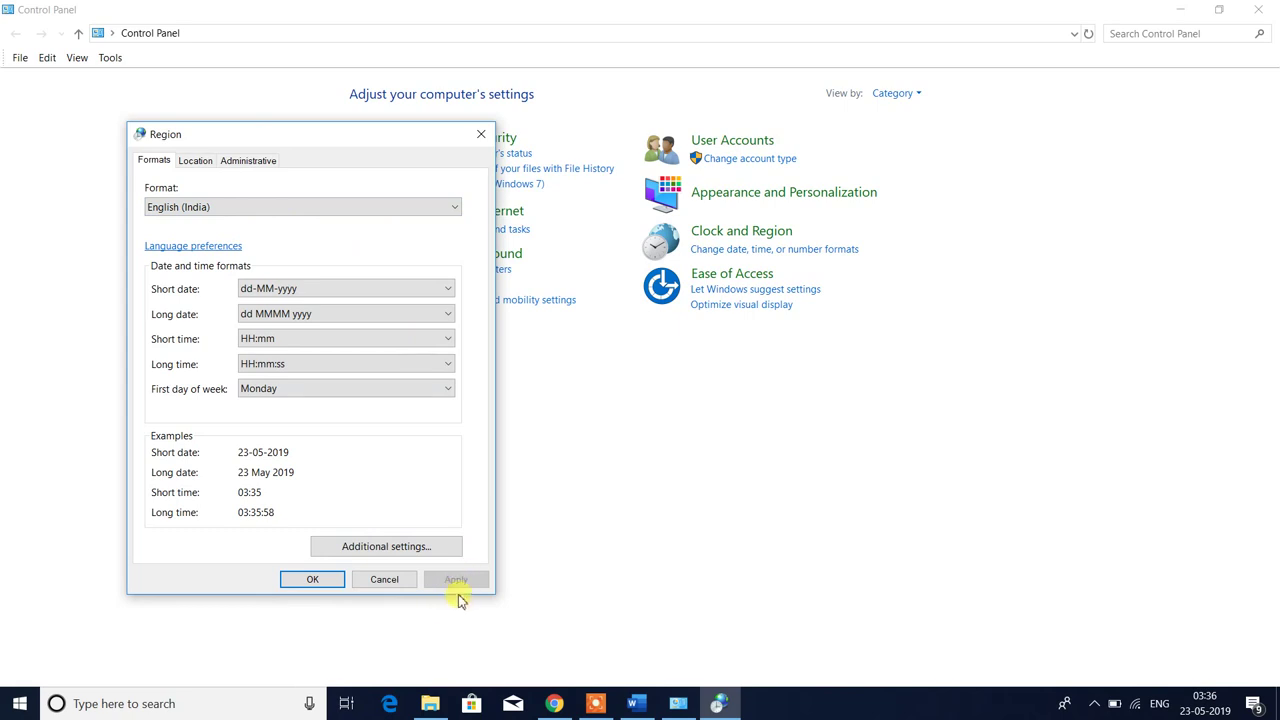
left_click(314, 579)
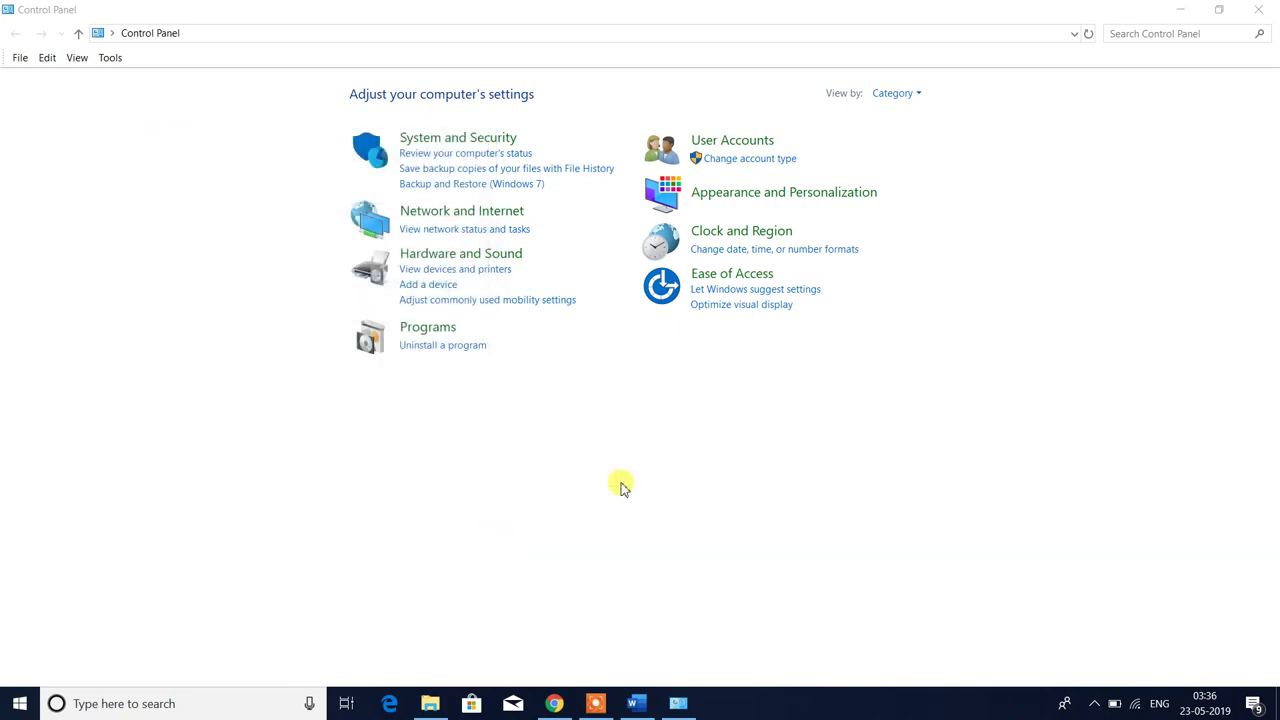
- Close Control Panel and read line 3's Folder Options and thumb files *.db requirement
left_click(1257, 14)
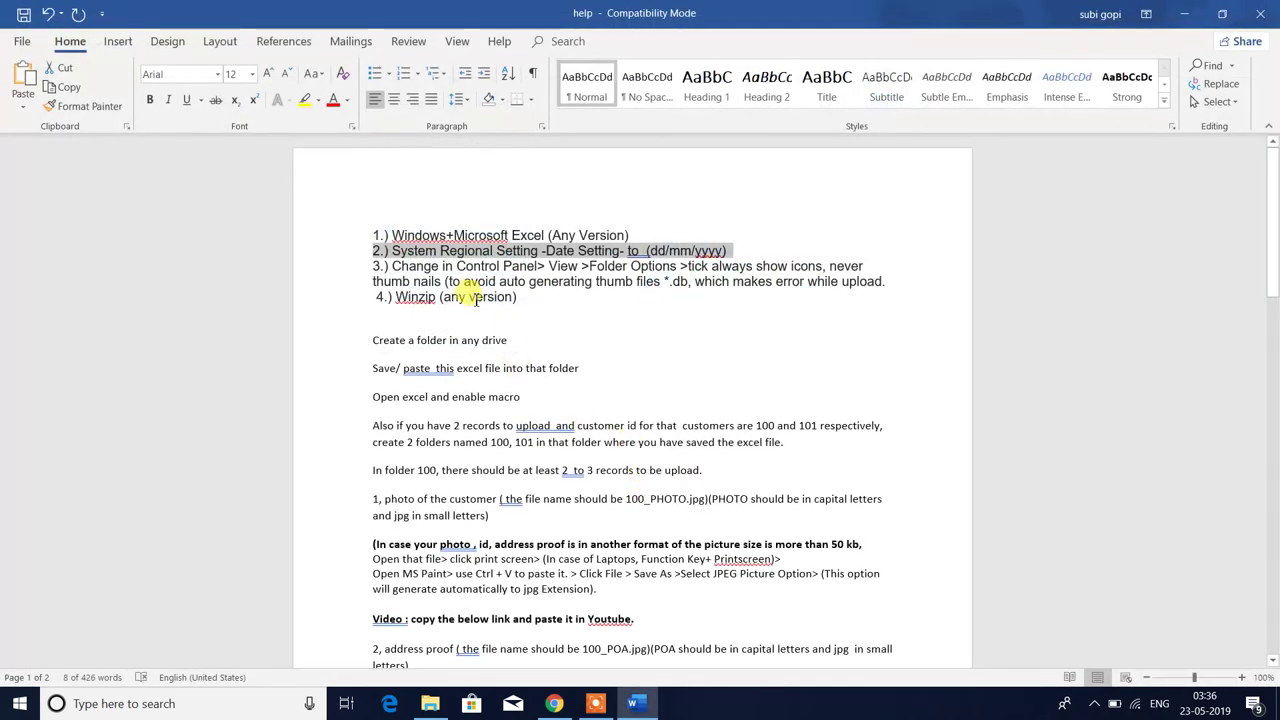
left_click(478, 262)
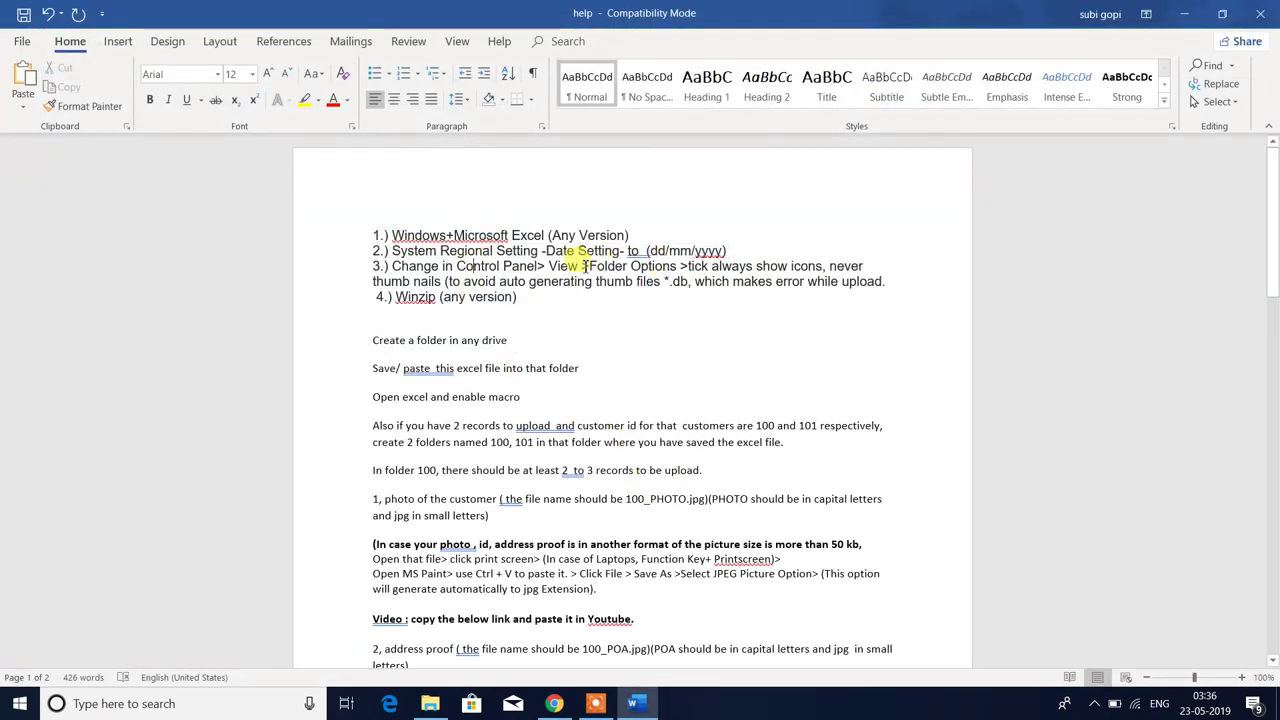
left_click_drag(581, 266, 708, 266)
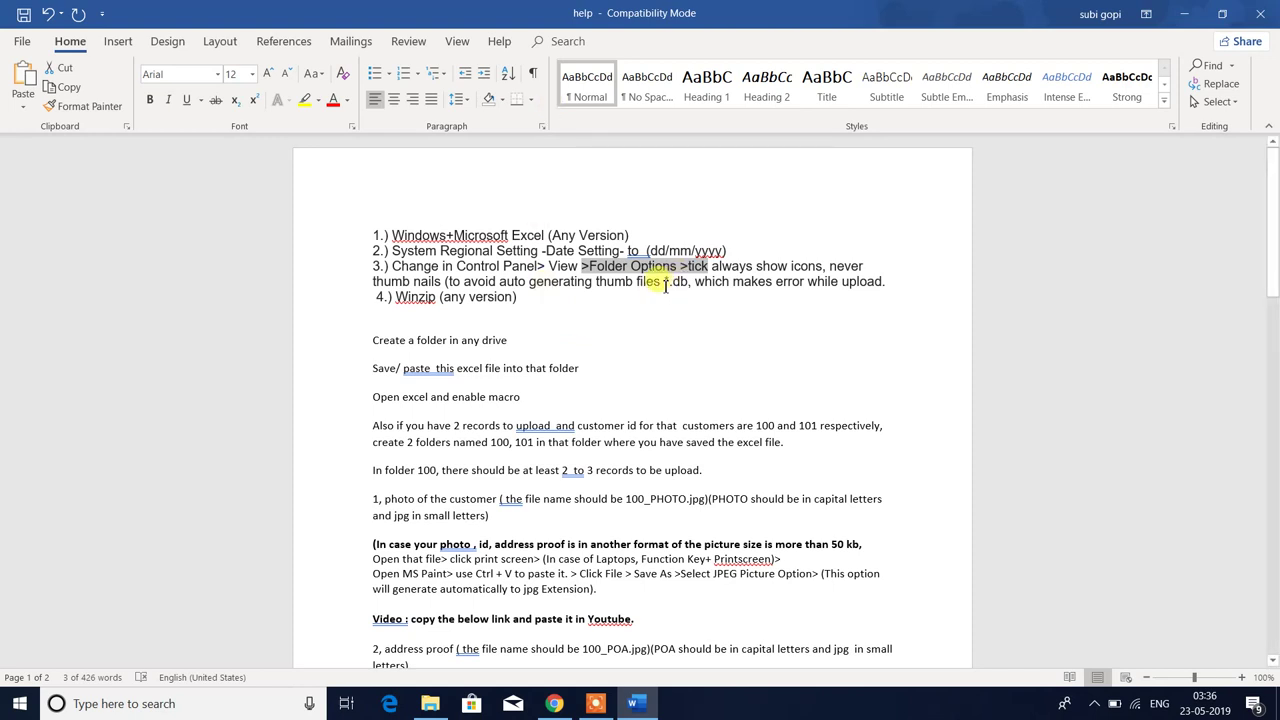
left_click_drag(613, 285, 728, 283)
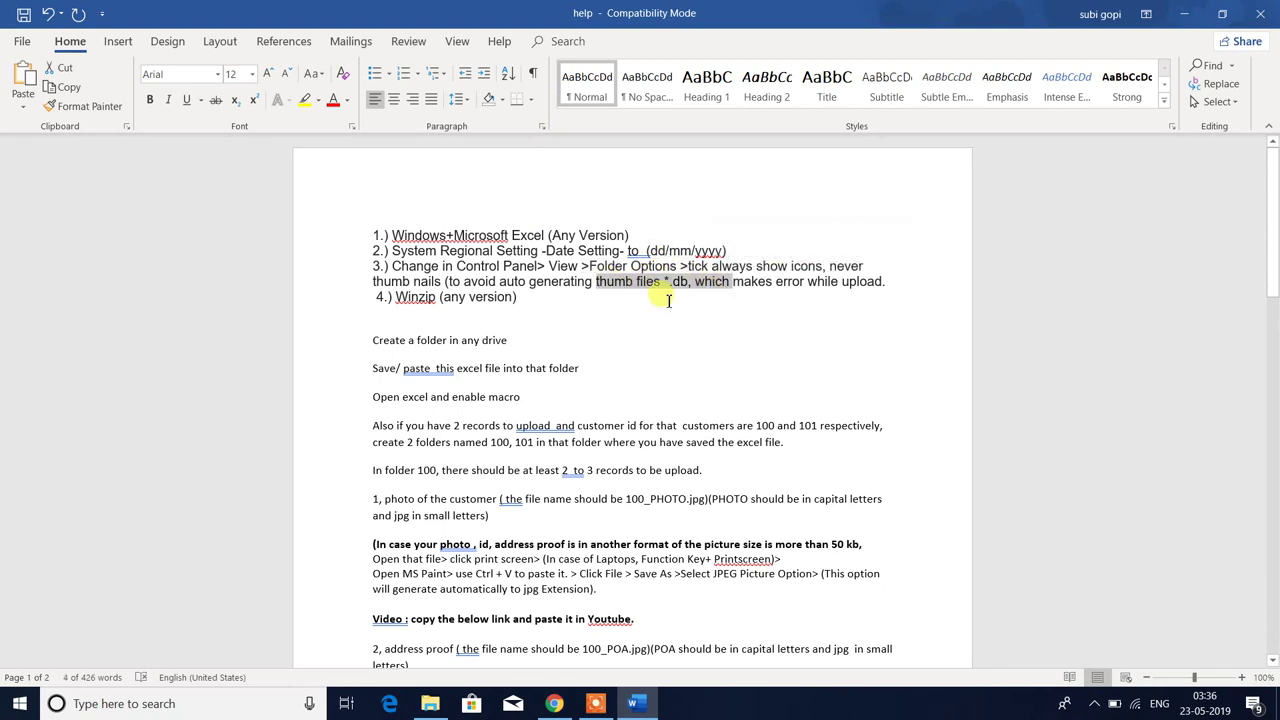
left_click(674, 287)
left_click_drag(638, 284, 773, 284)
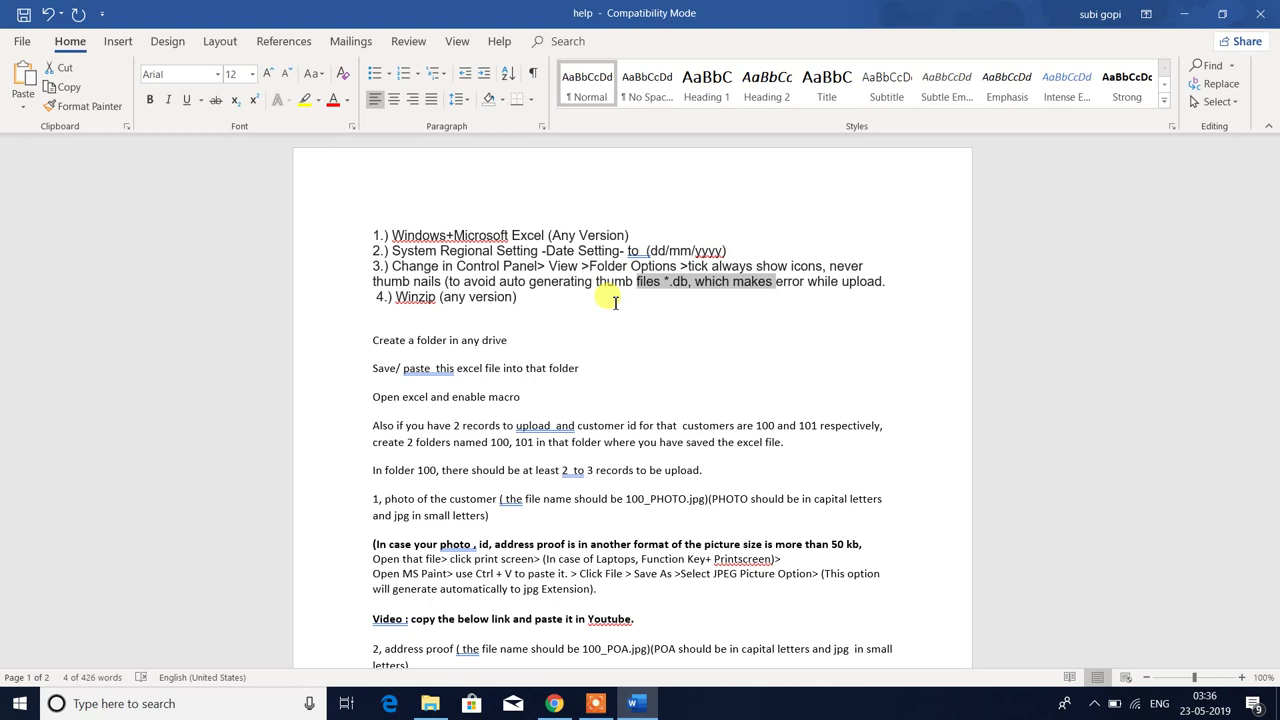
left_click_drag(407, 266, 752, 265)
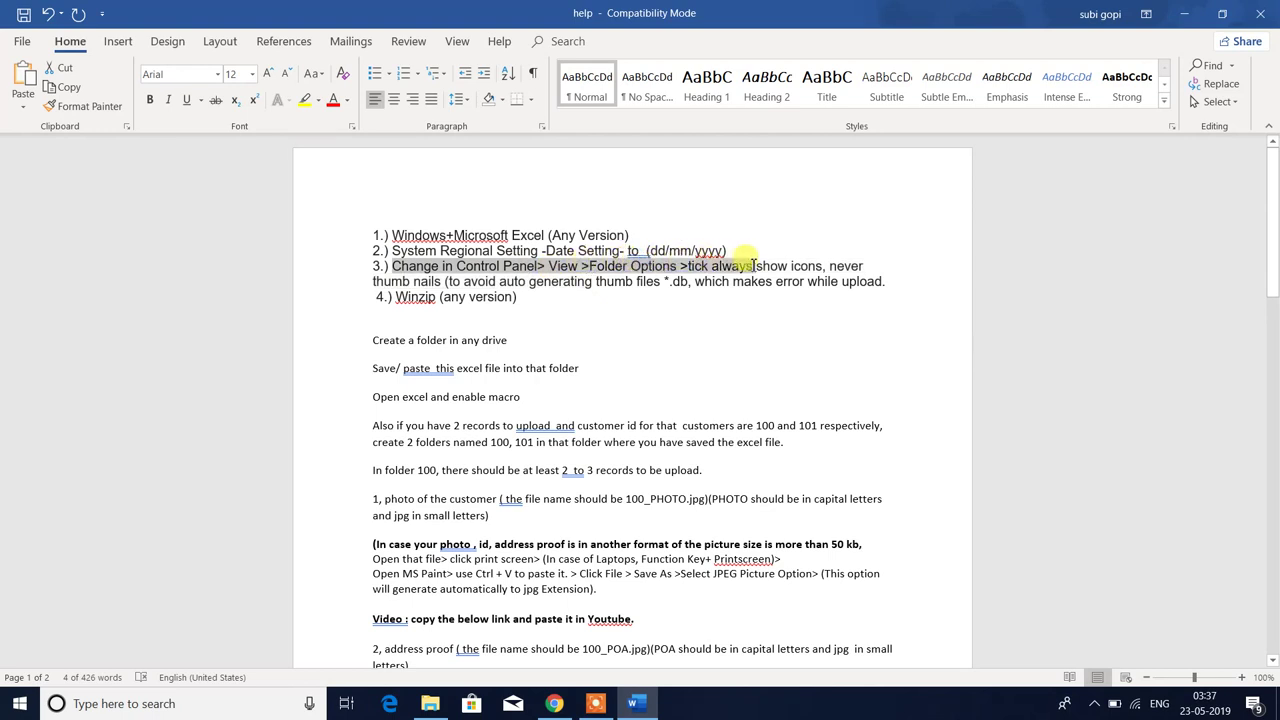
- Set File Explorer Options to 'Always show icons, never thumbnails' and apply it
left_click(217, 703)
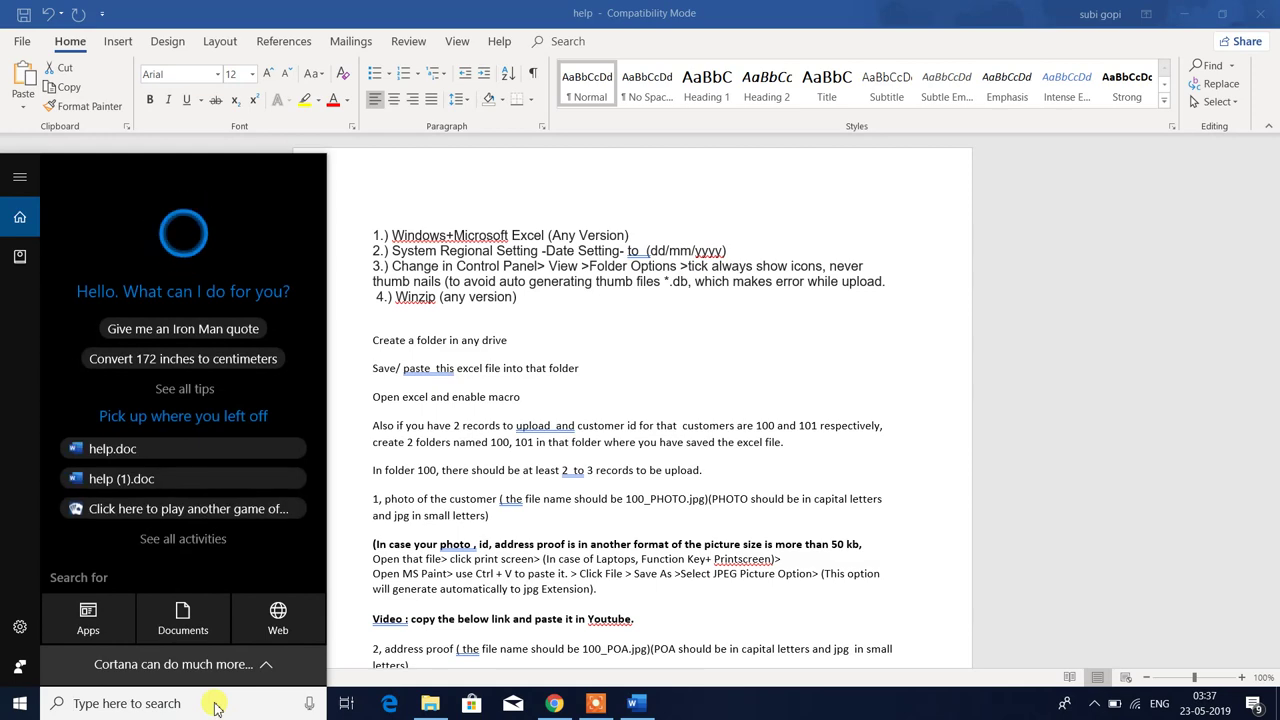
type("folder")
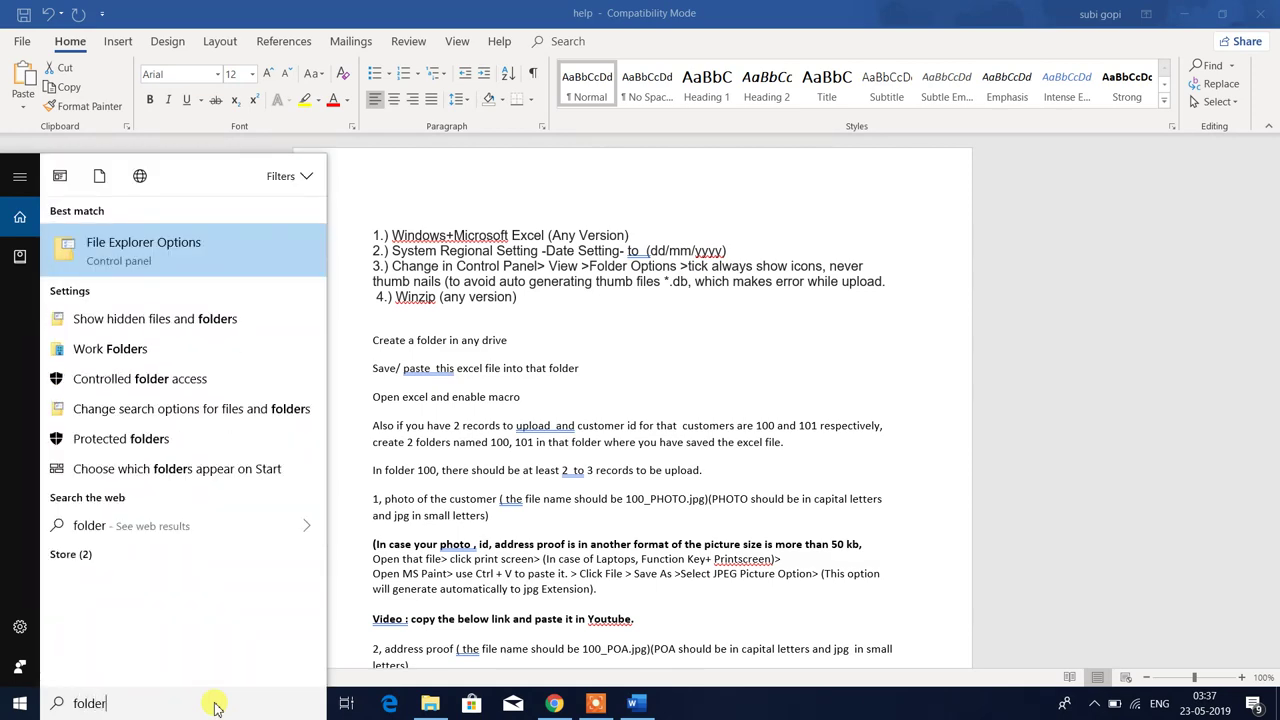
left_click(230, 255)
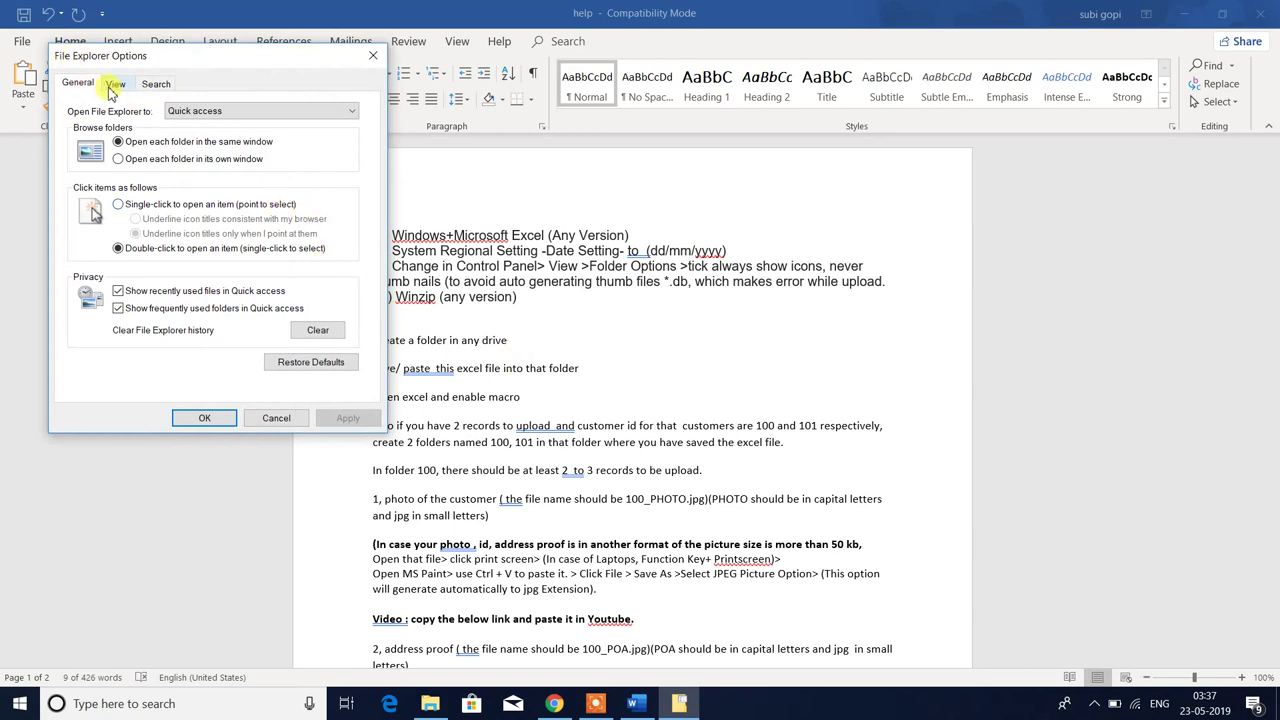
left_click(115, 86)
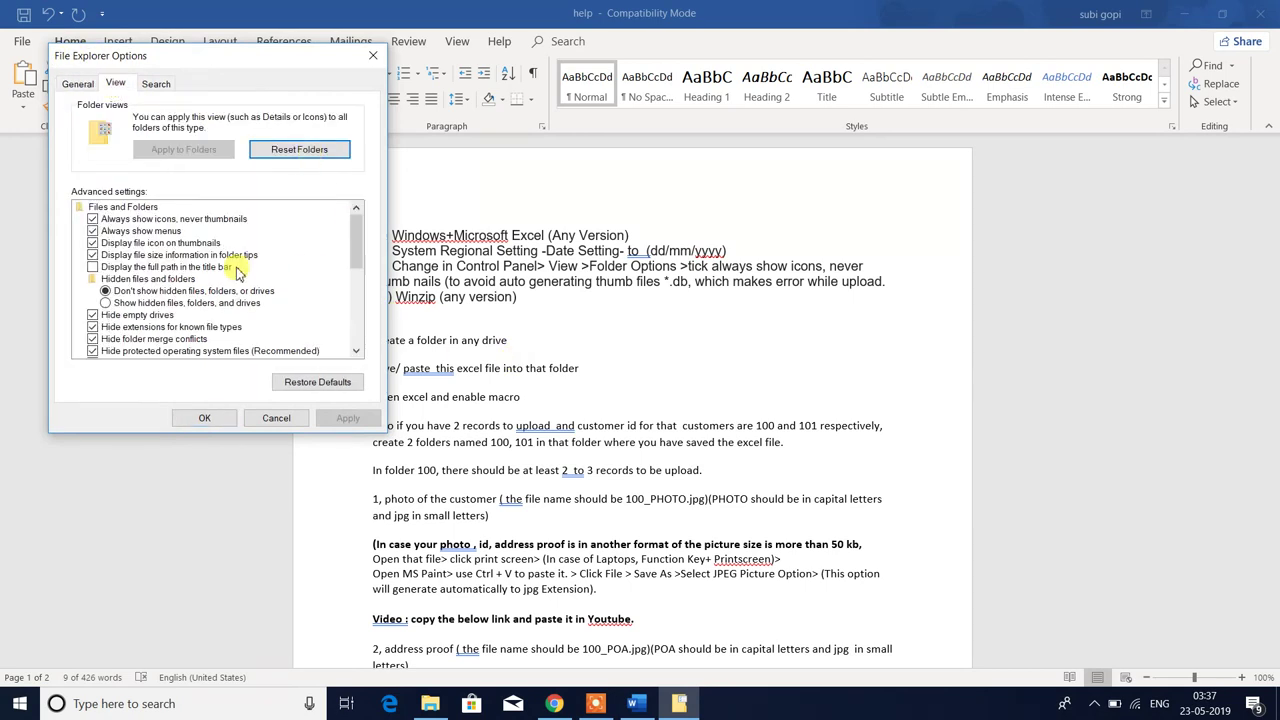
left_click(93, 220)
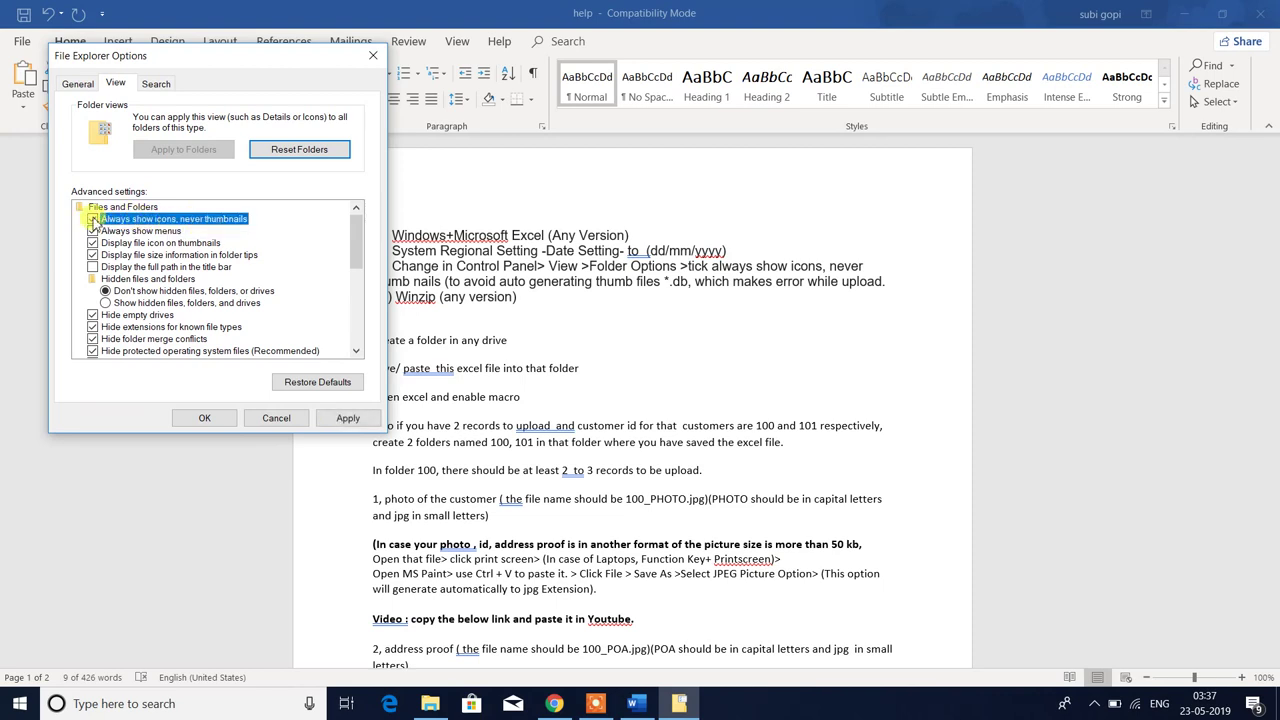
left_click(347, 420)
left_click(203, 419)
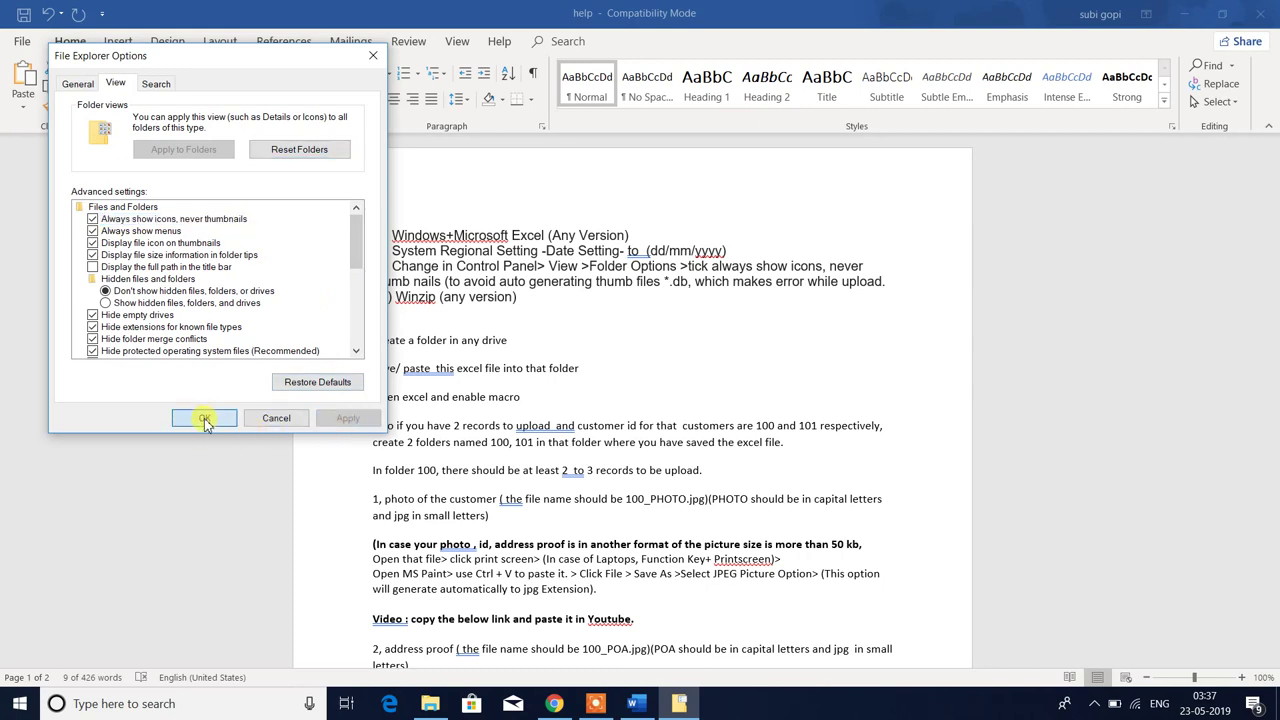
left_click(887, 268)
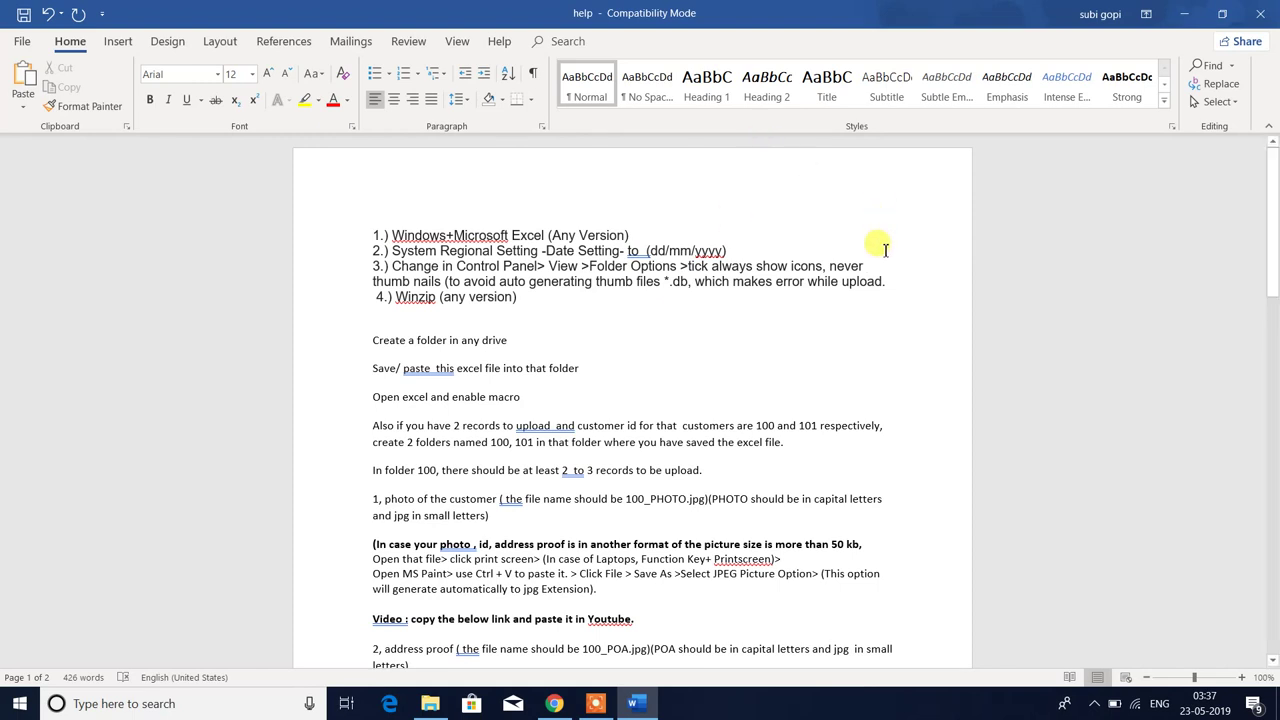
- Review the 'Create a folder in any drive' instruction and check the ckyc folder
left_click(888, 282)
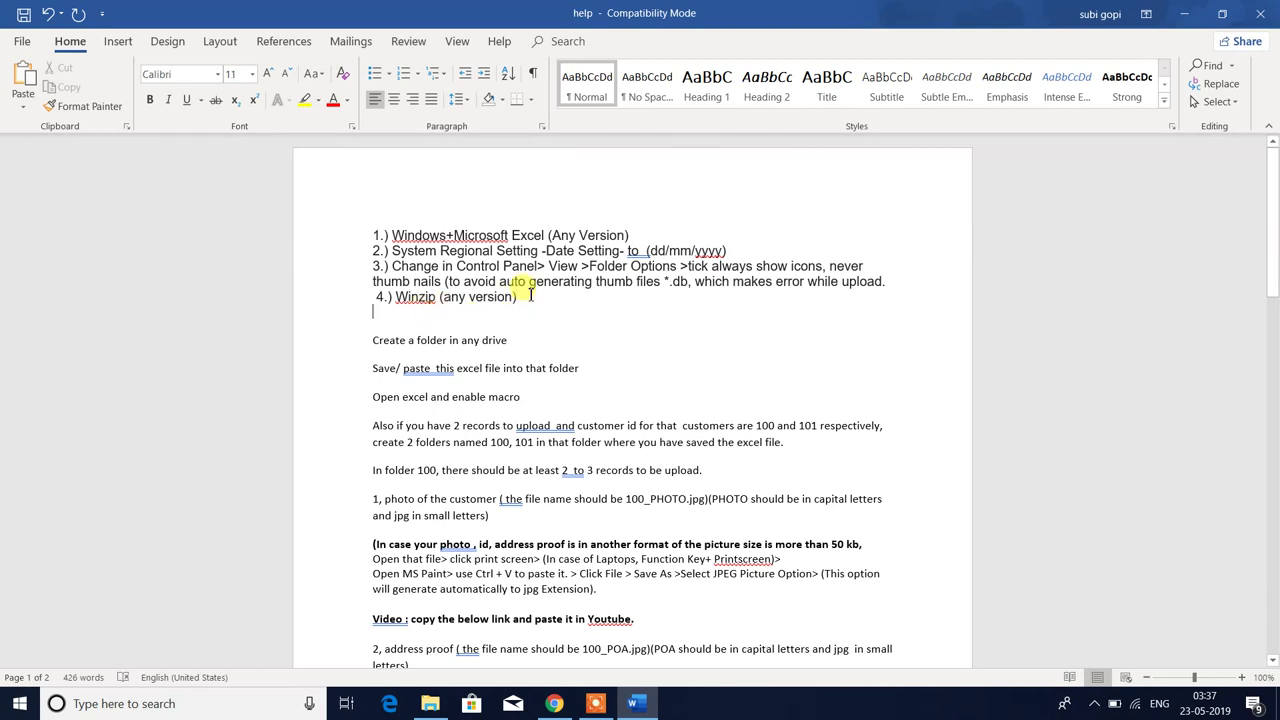
scroll(540, 325, "down", 1)
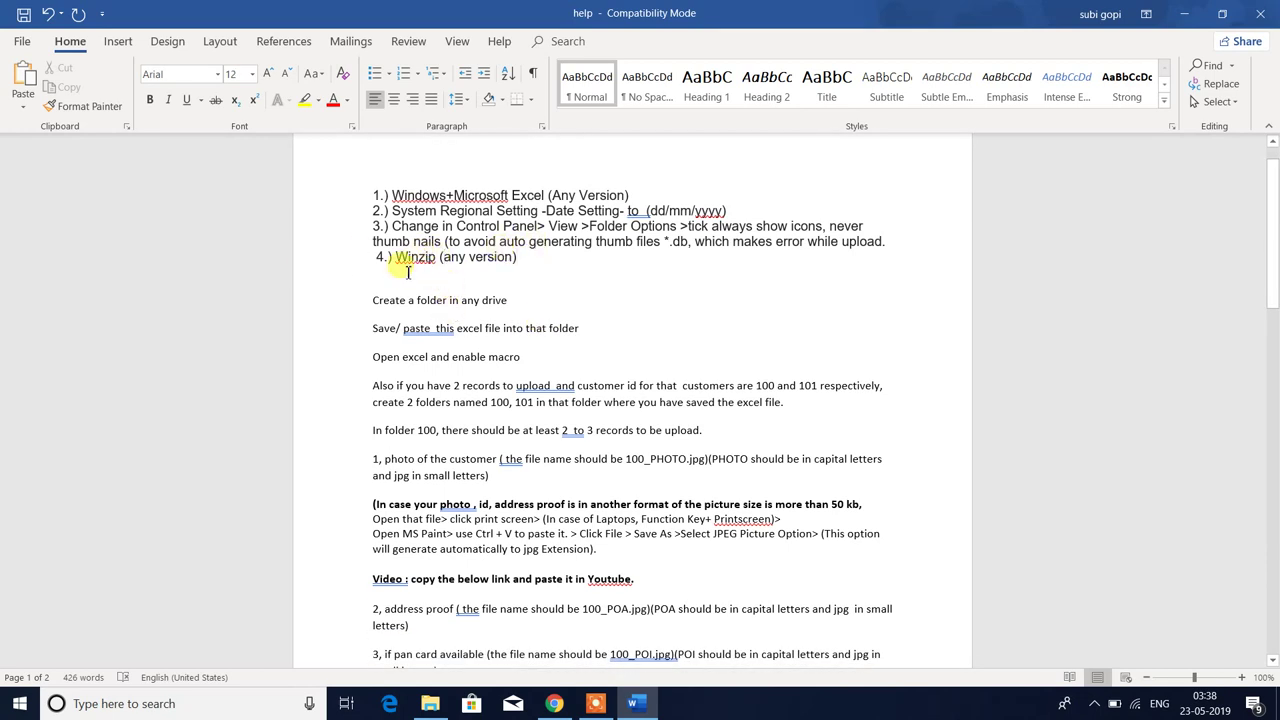
left_click(398, 352)
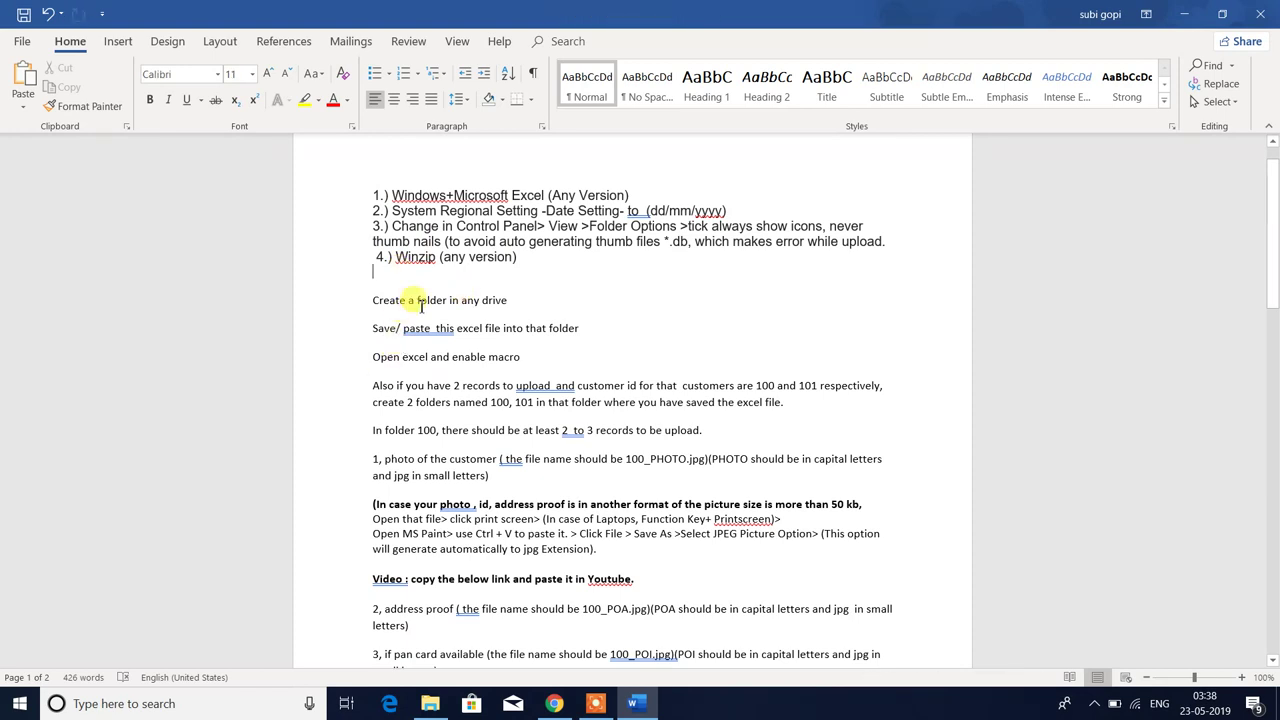
left_click_drag(373, 300, 512, 299)
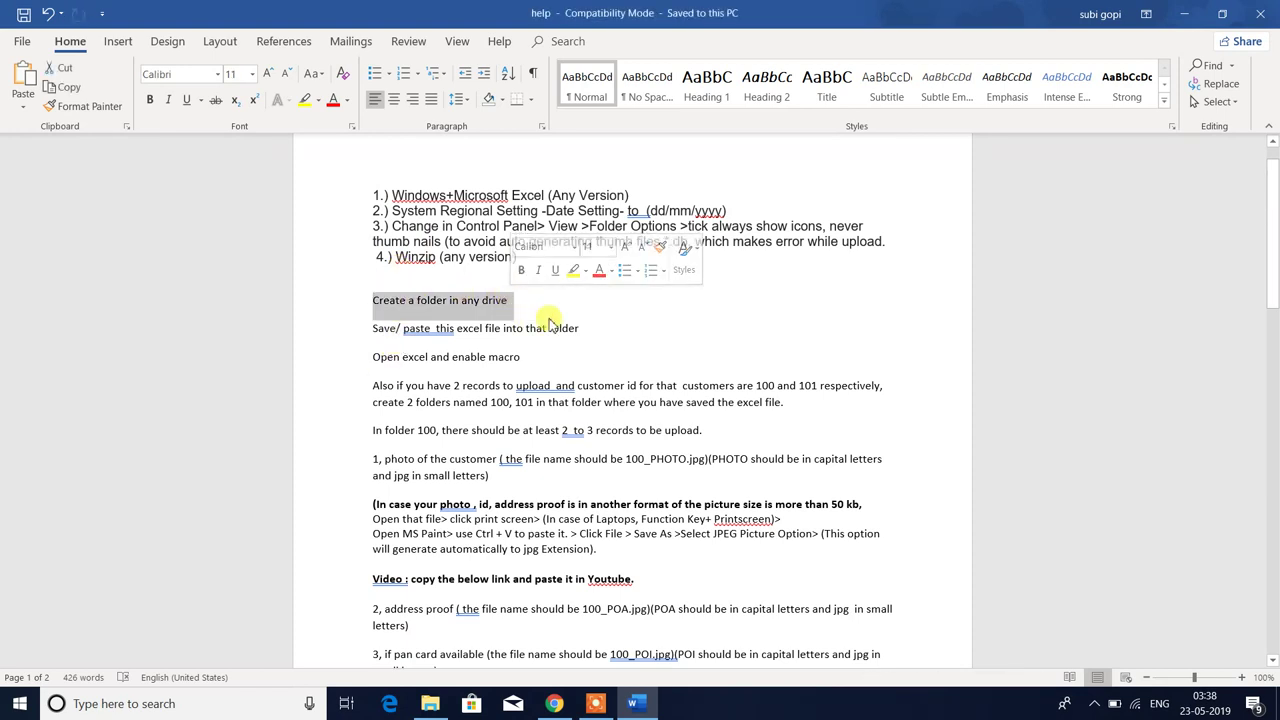
key("alt+Tab")
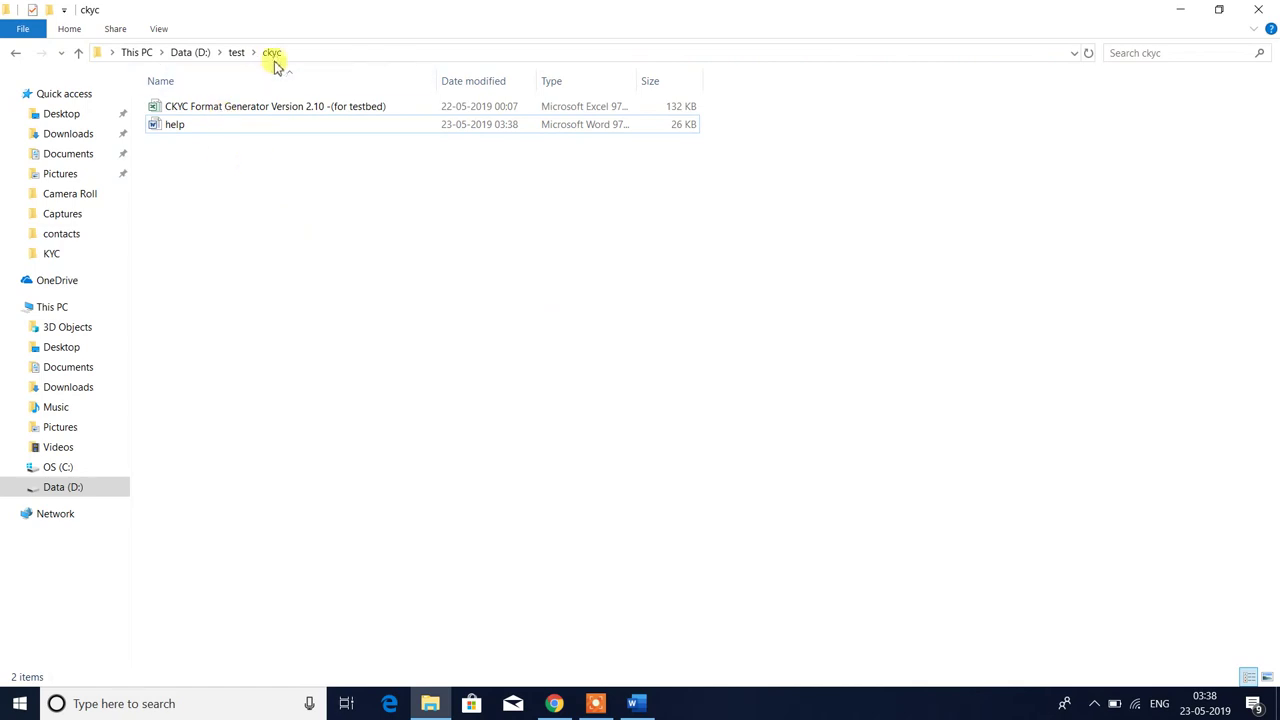
key("alt+Tab")
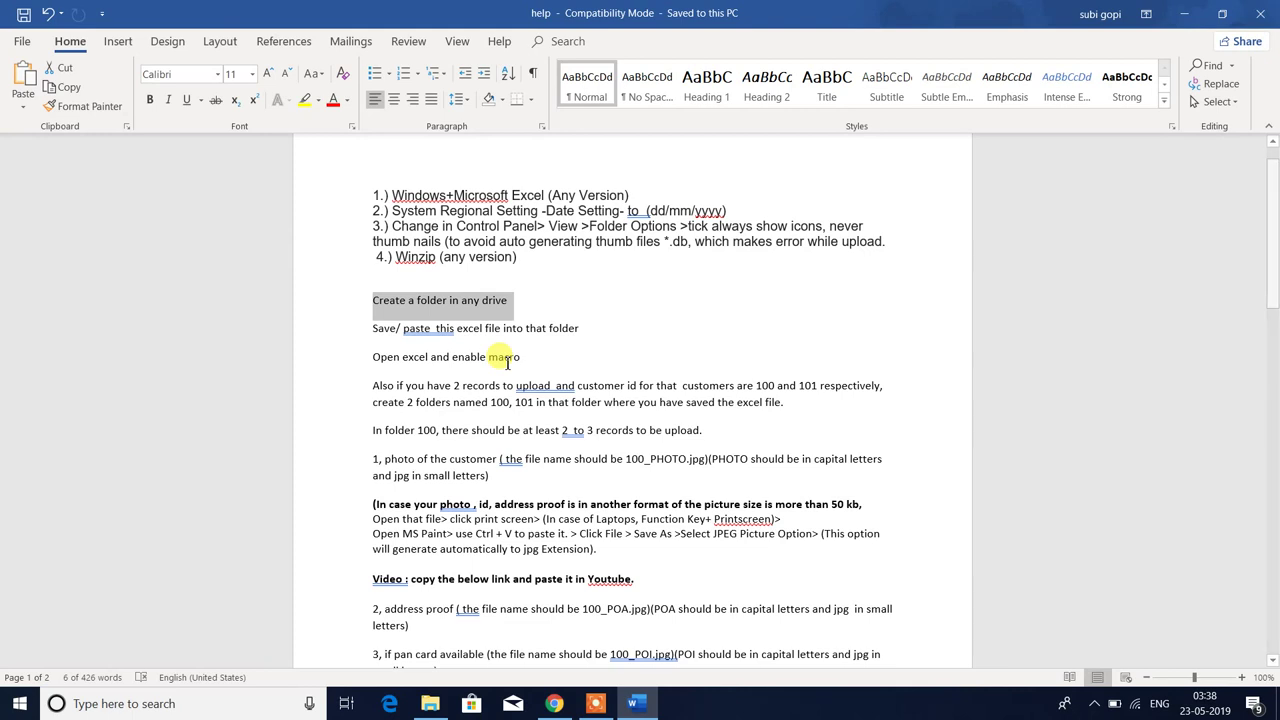
- Review the 'excel file into that folder' and 'Open excel and enable macro' lines
left_click_drag(483, 328, 590, 330)
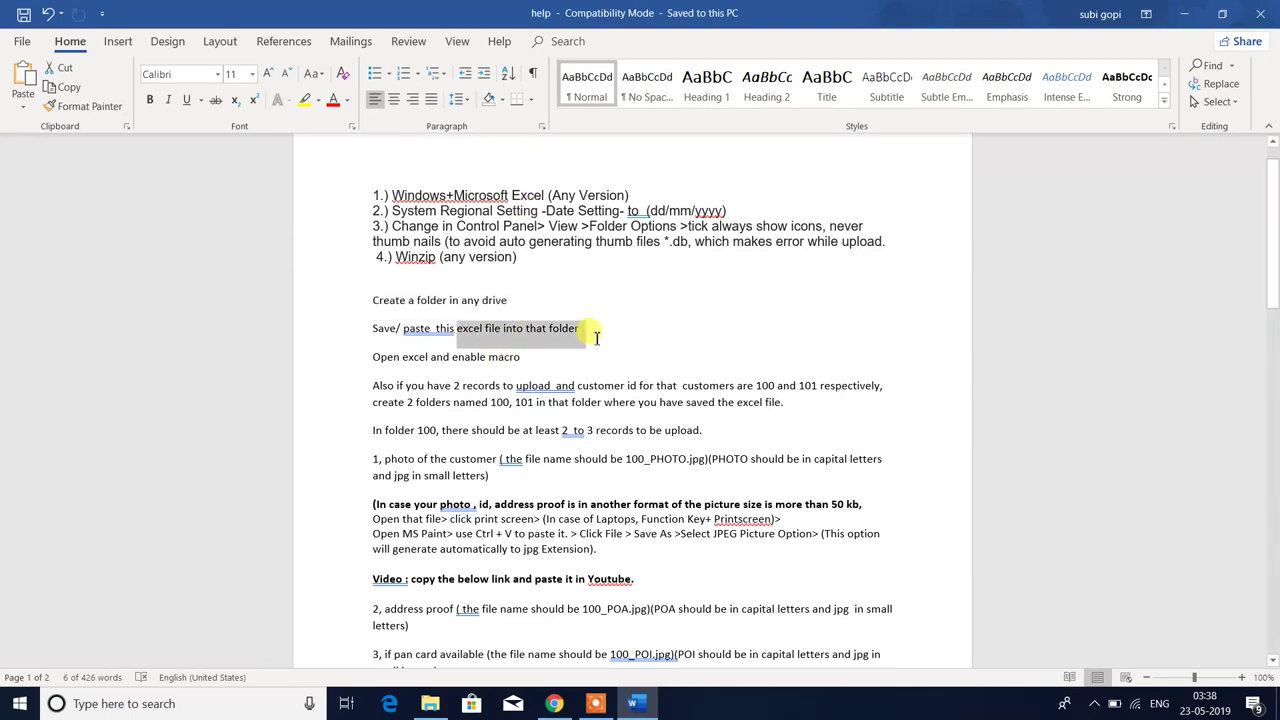
left_click(596, 335)
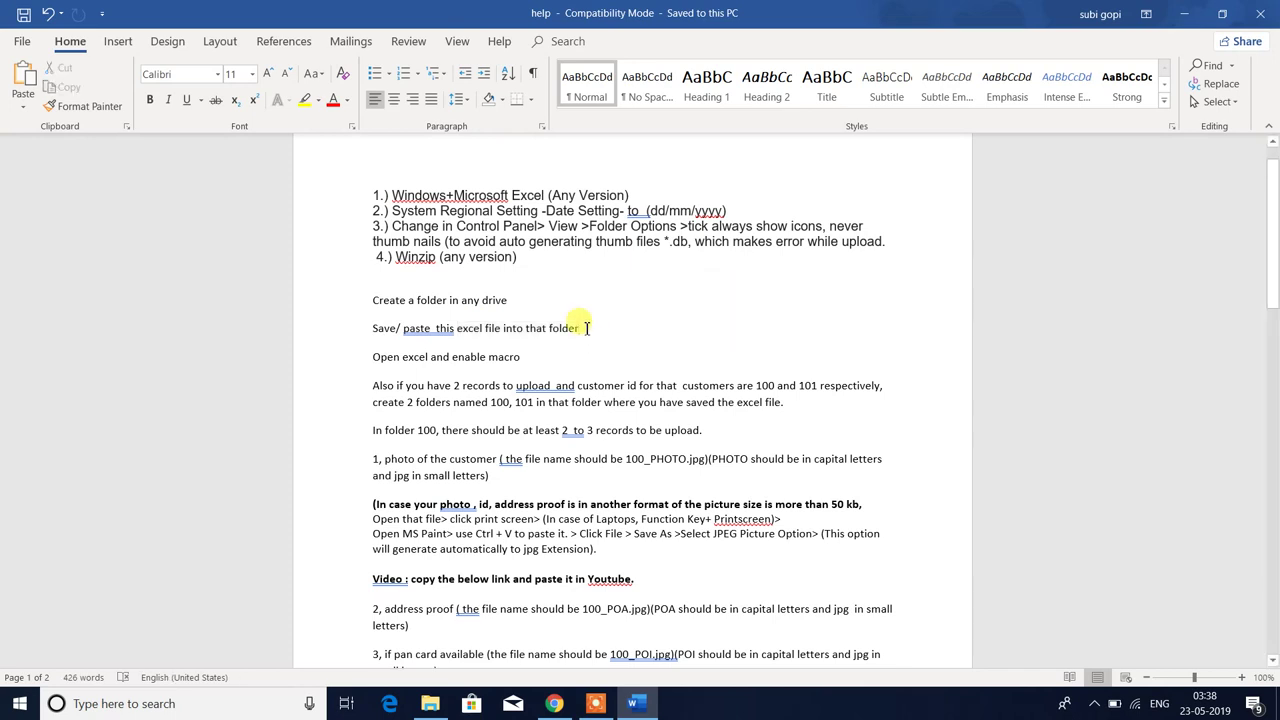
left_click_drag(374, 358, 527, 362)
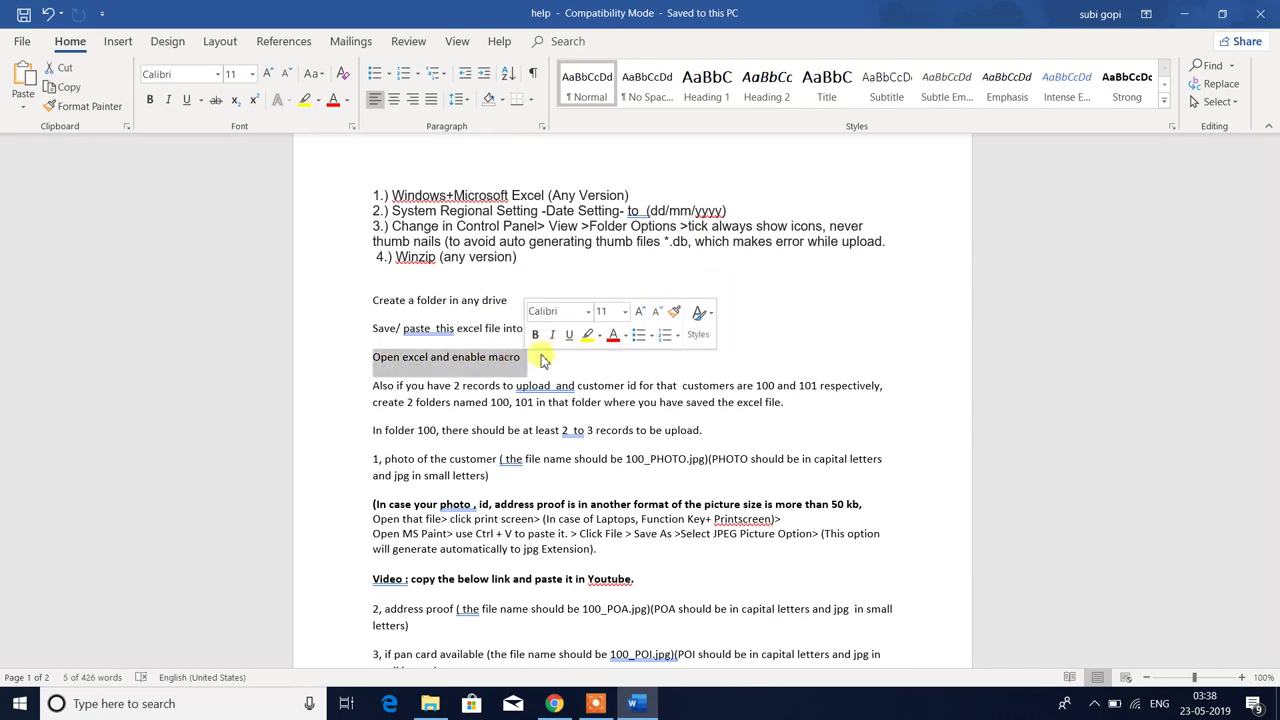
left_click(630, 322)
key("alt+Tab")
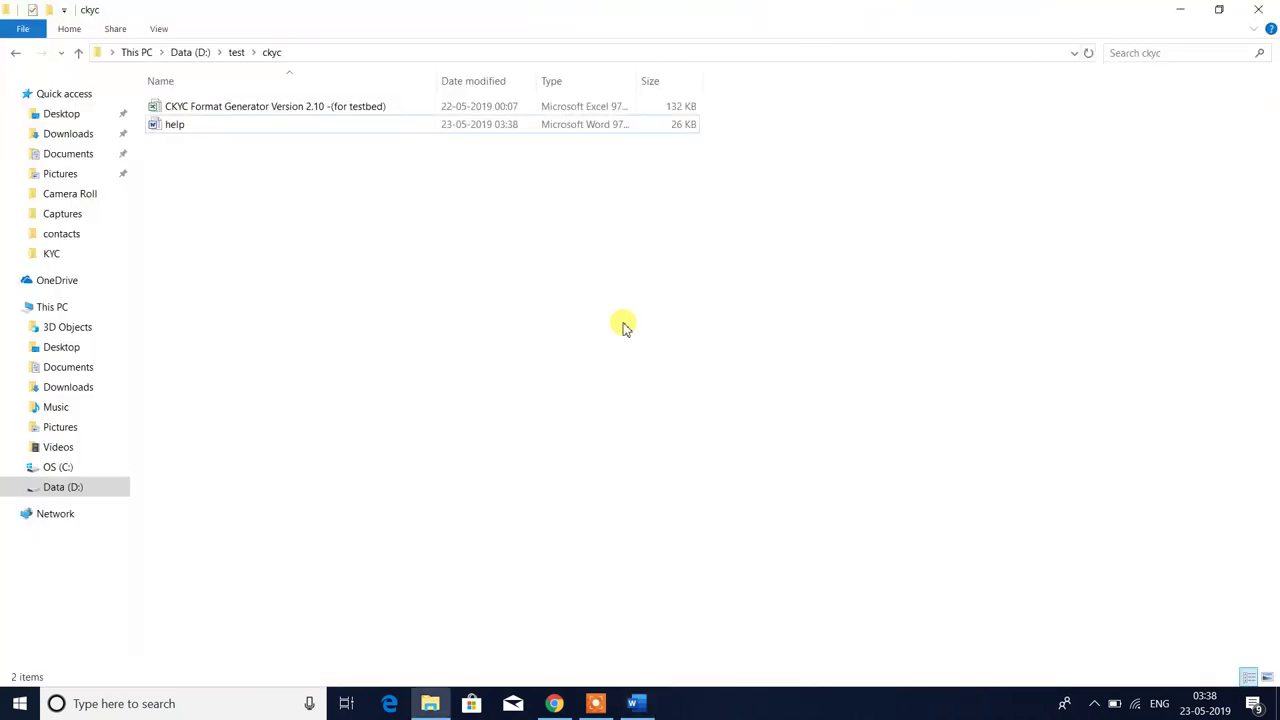
- Open the CKYC Format Generator Version 2.10 workbook and enable its macros
double_click(246, 108)
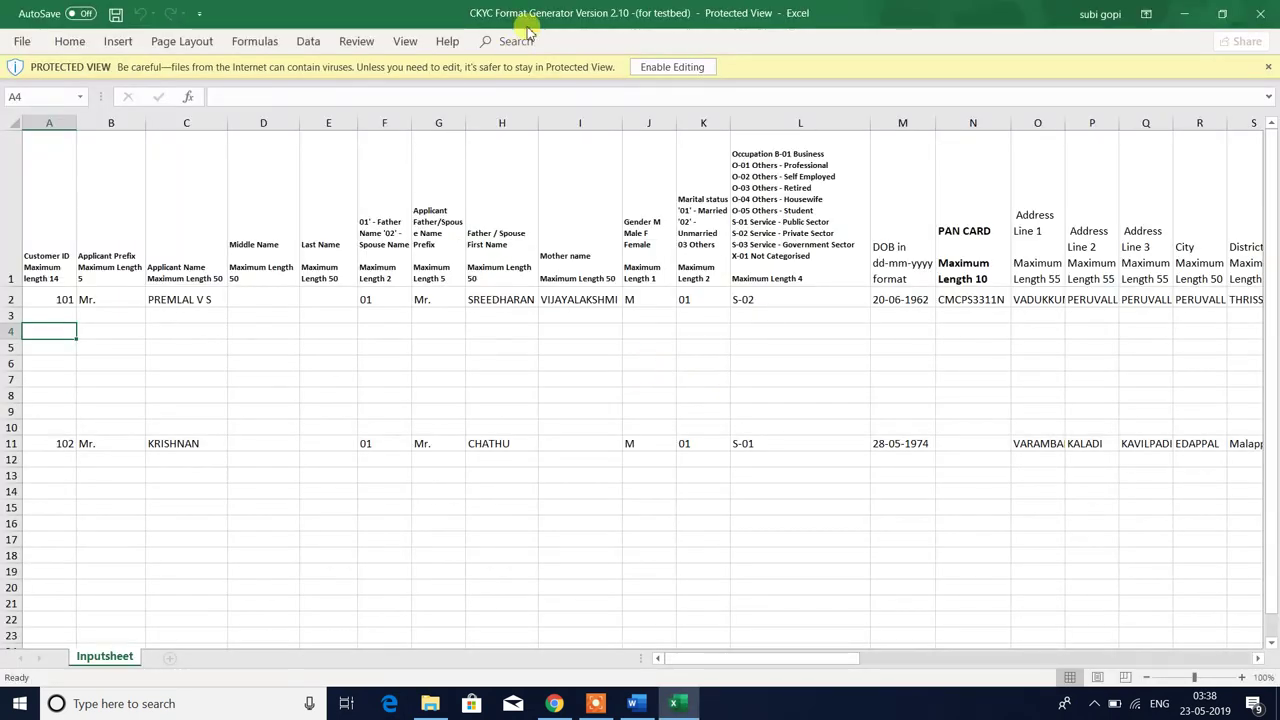
key("super+alt+r")
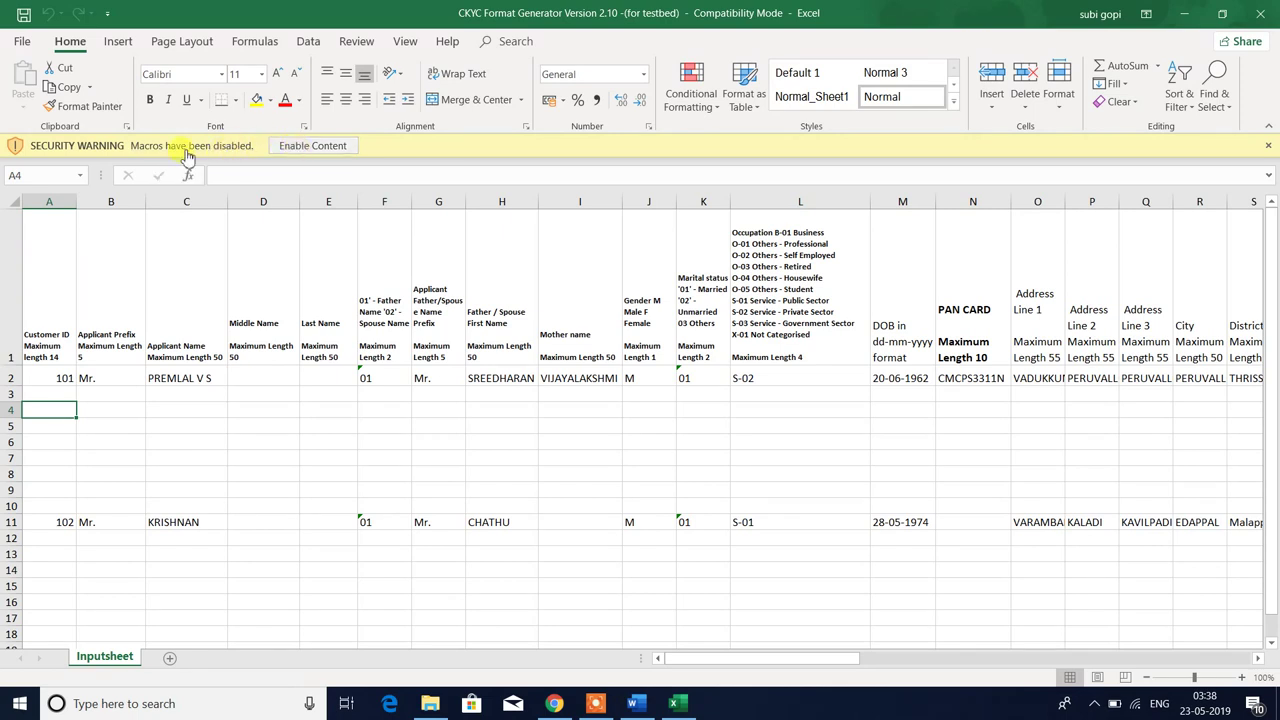
left_click(310, 145)
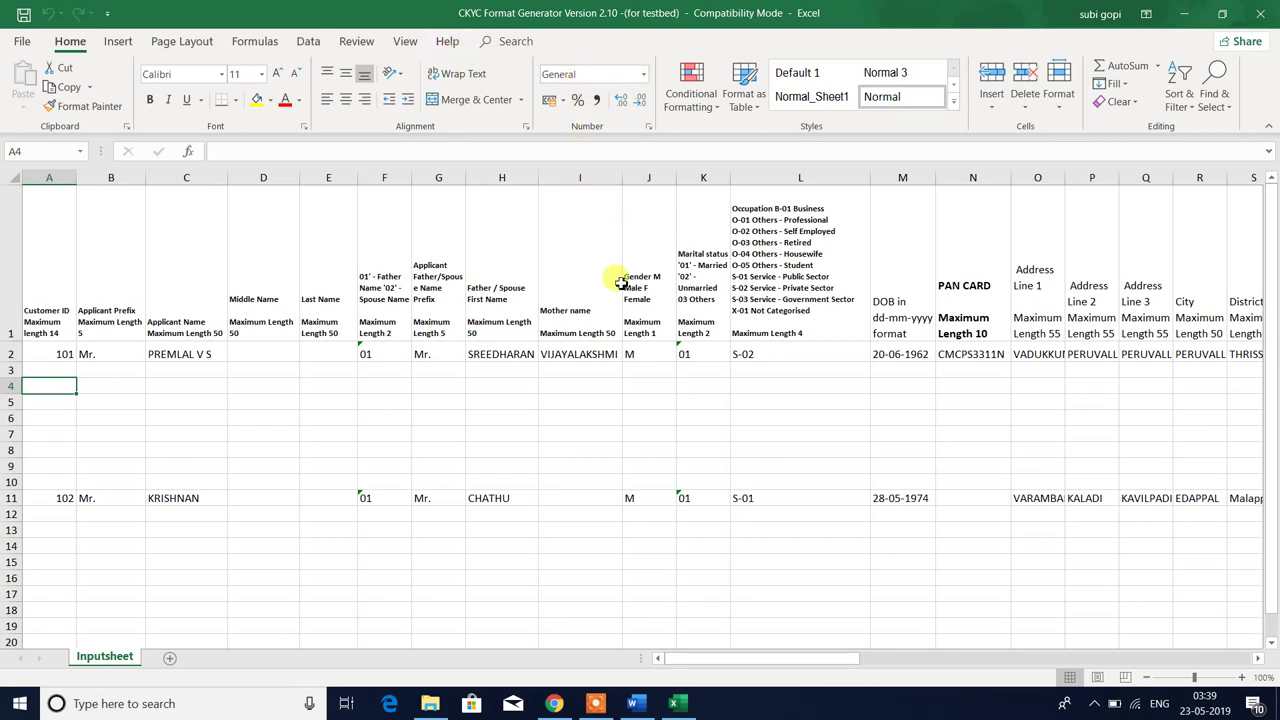
left_click(562, 297)
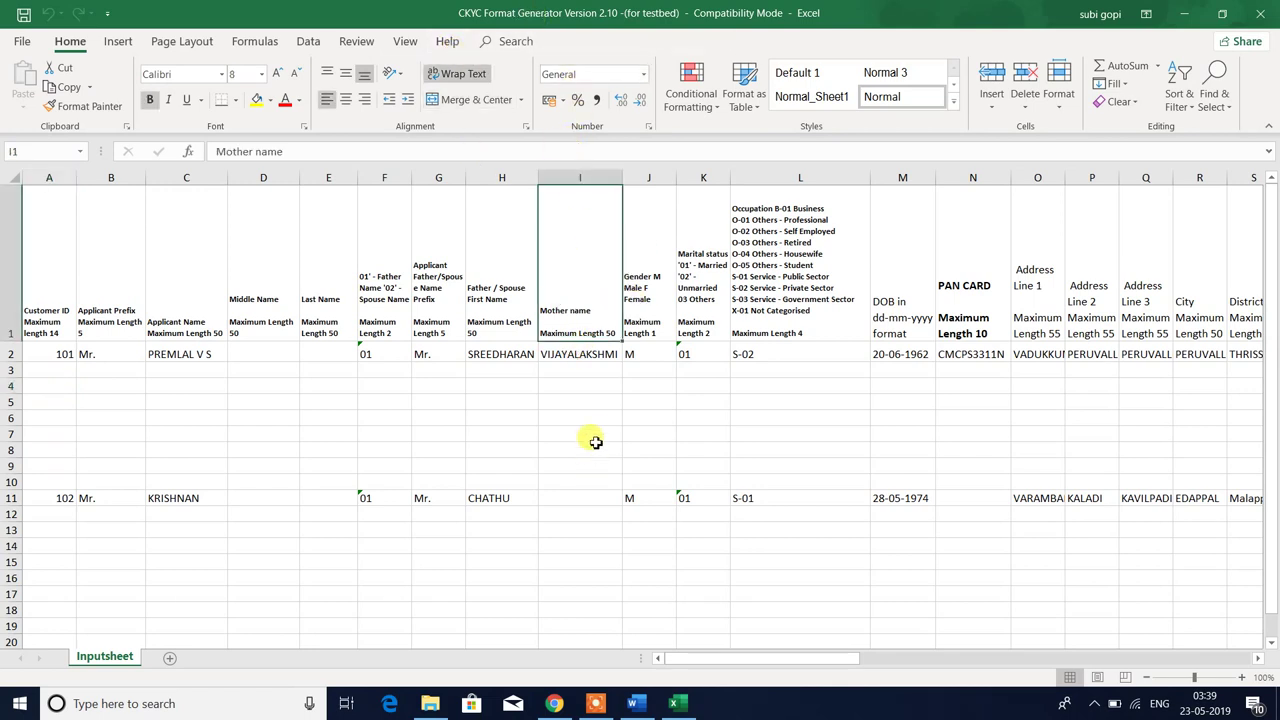
left_click(590, 385)
key("Up")
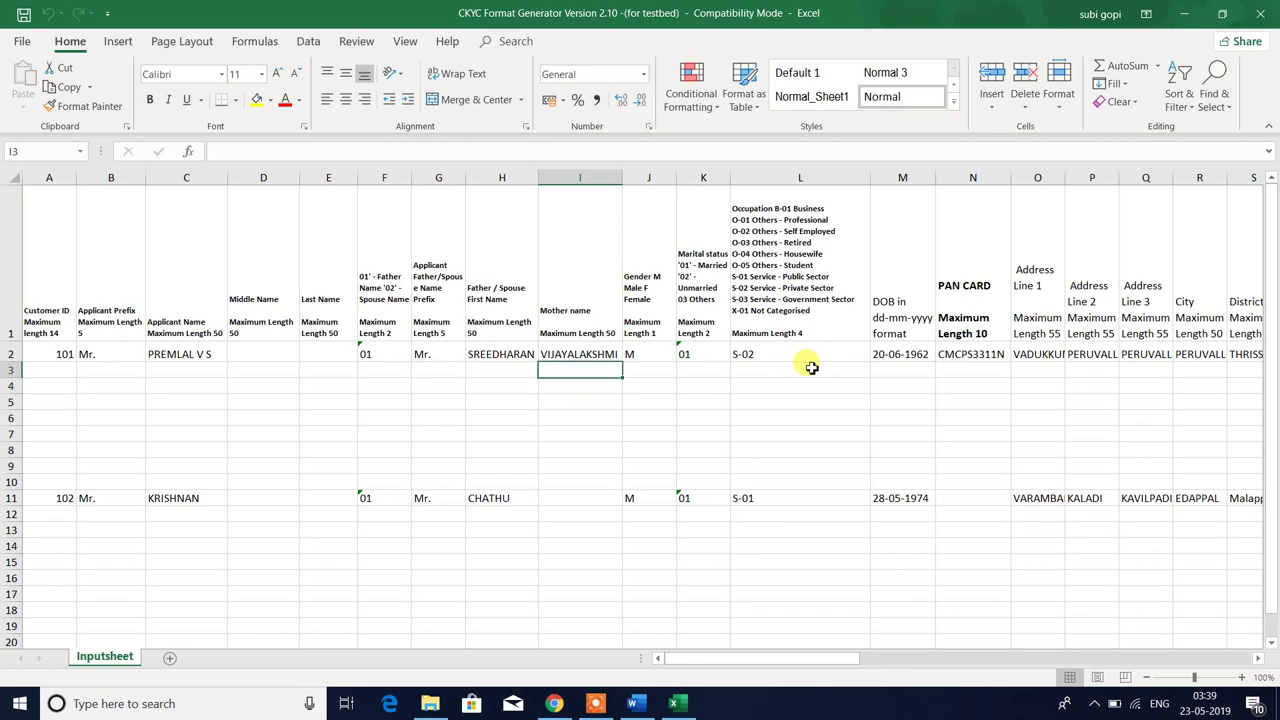
key("Left")
key("Home")
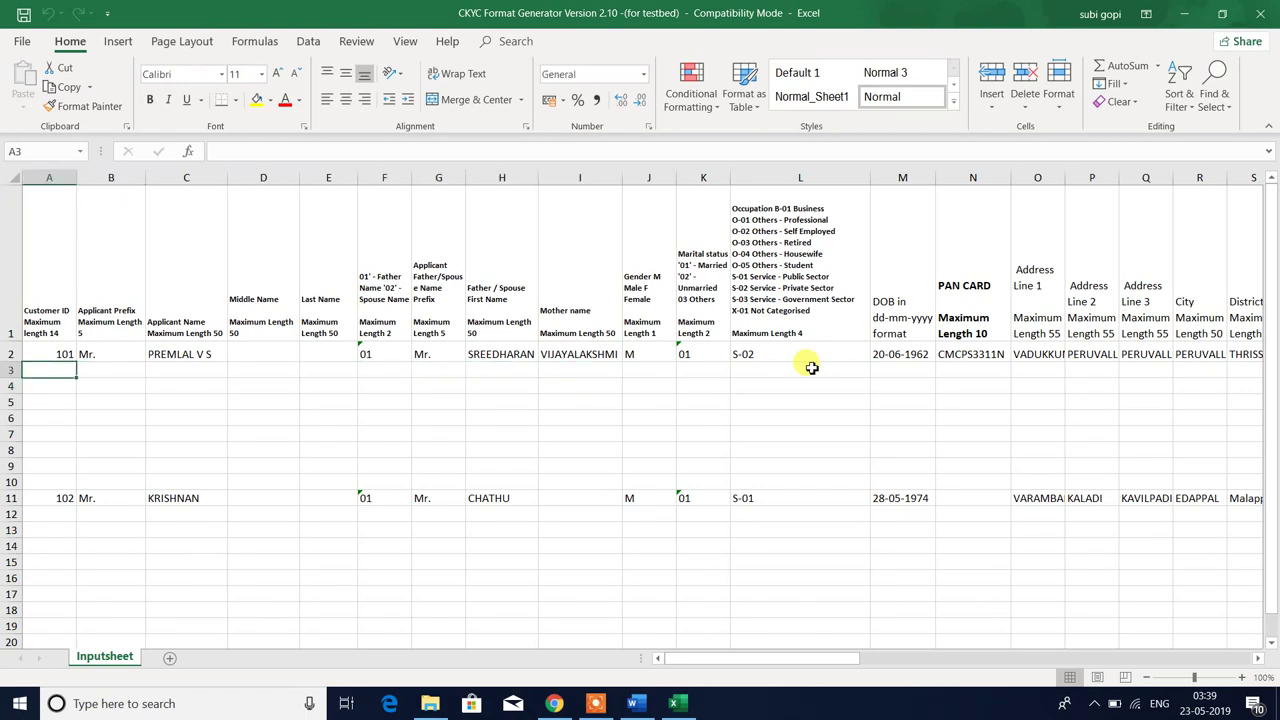
key("ctrl+s")
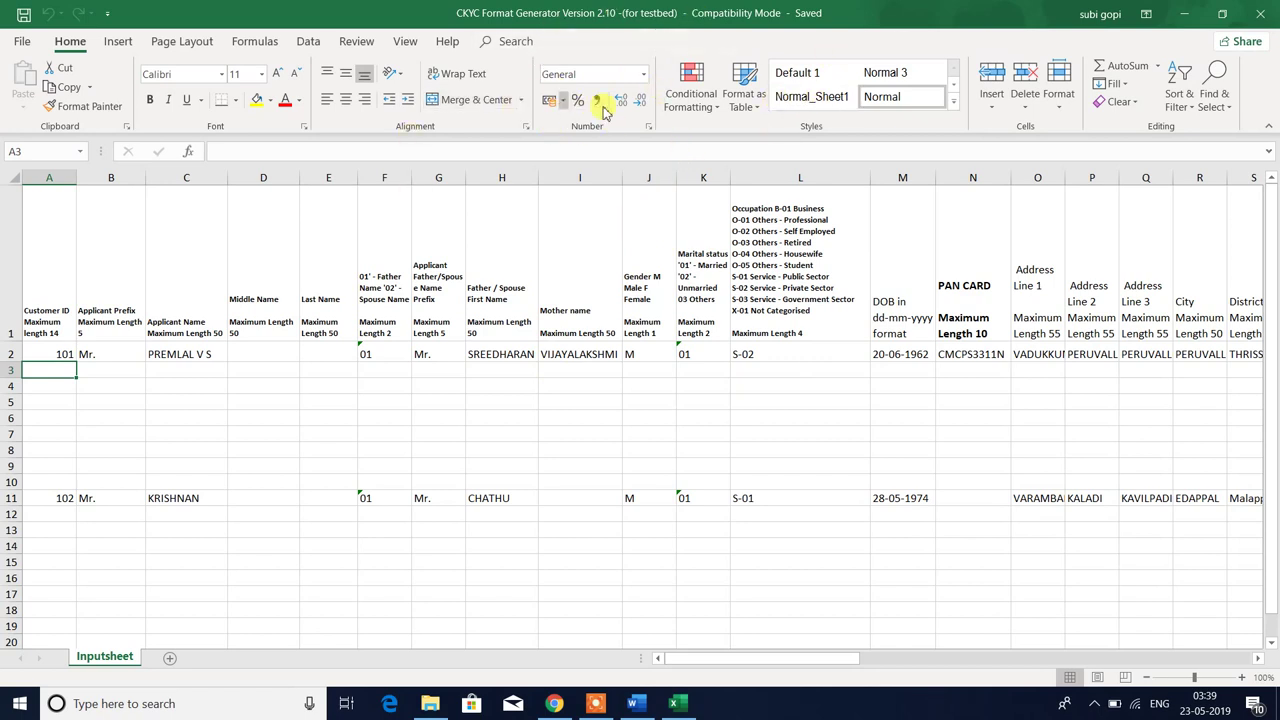
left_click(125, 418)
left_click(40, 370)
left_click(84, 398)
left_click(132, 465)
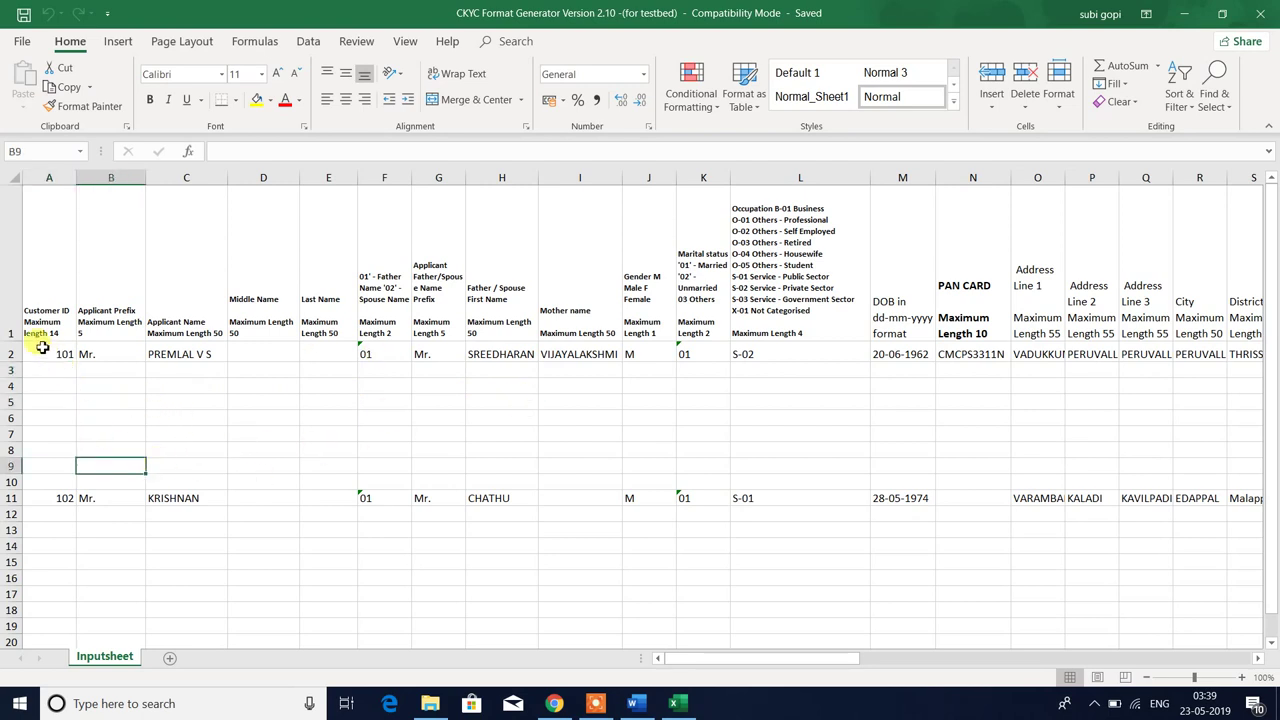
left_click(10, 354)
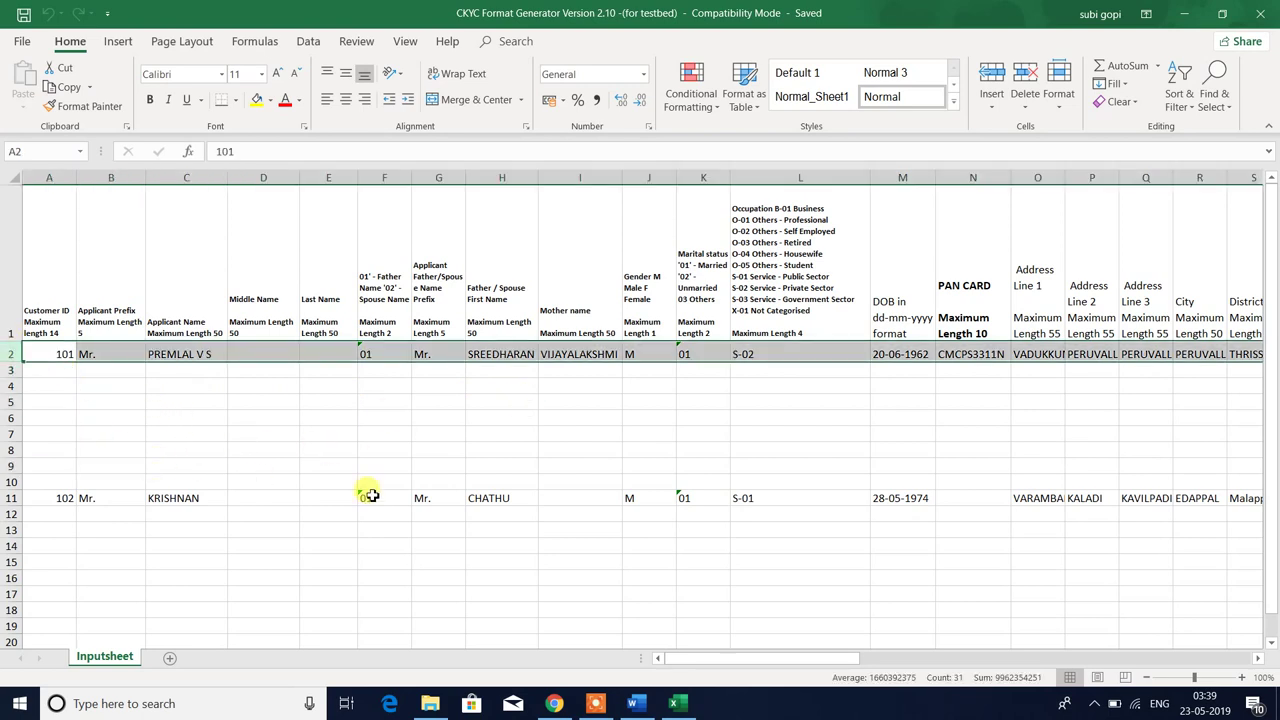
left_click(63, 354)
key("Right")
key("Right")
key("Right")
key("Right")
key("Right")
key("Right")
key("Right")
key("Right")
key("Right")
key("Right")
key("Right")
key("Right")
key("Right")
key("Right")
key("Right")
key("Right")
key("Right")
key("Right")
key("Right")
key("Right")
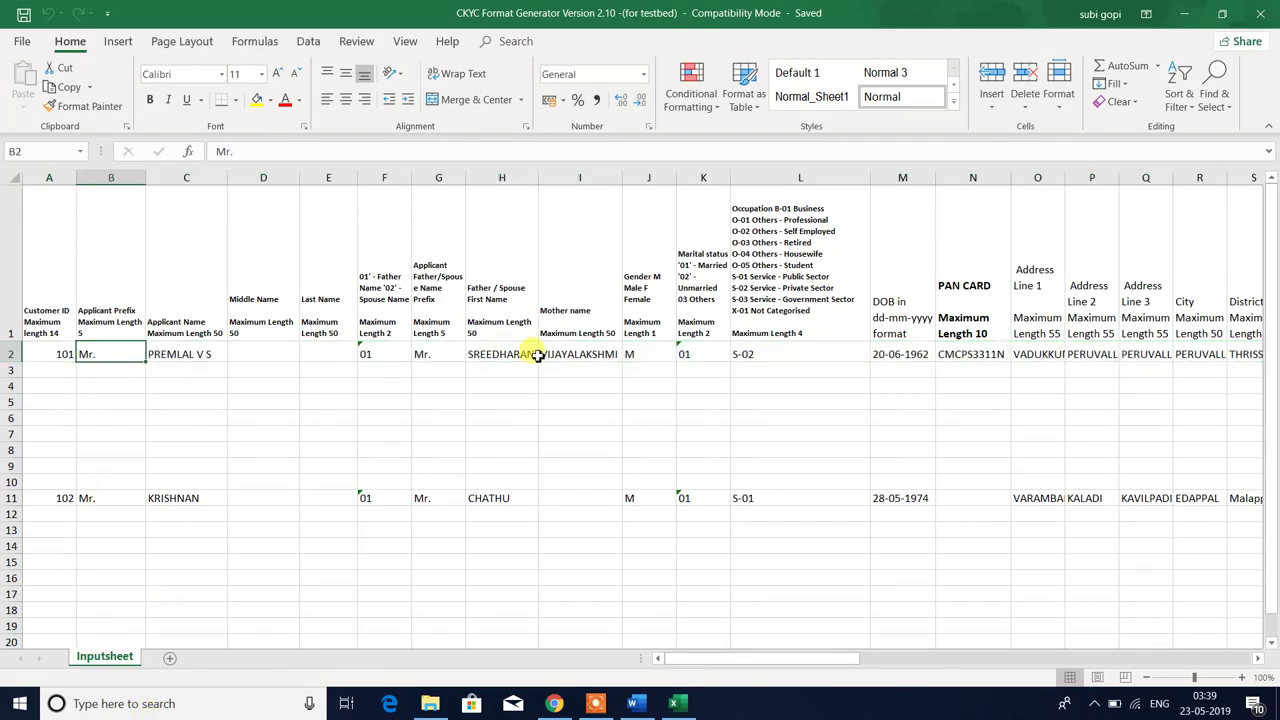
key("Right")
key("Right")
key("Right")
key("Right")
key("Right")
key("Right")
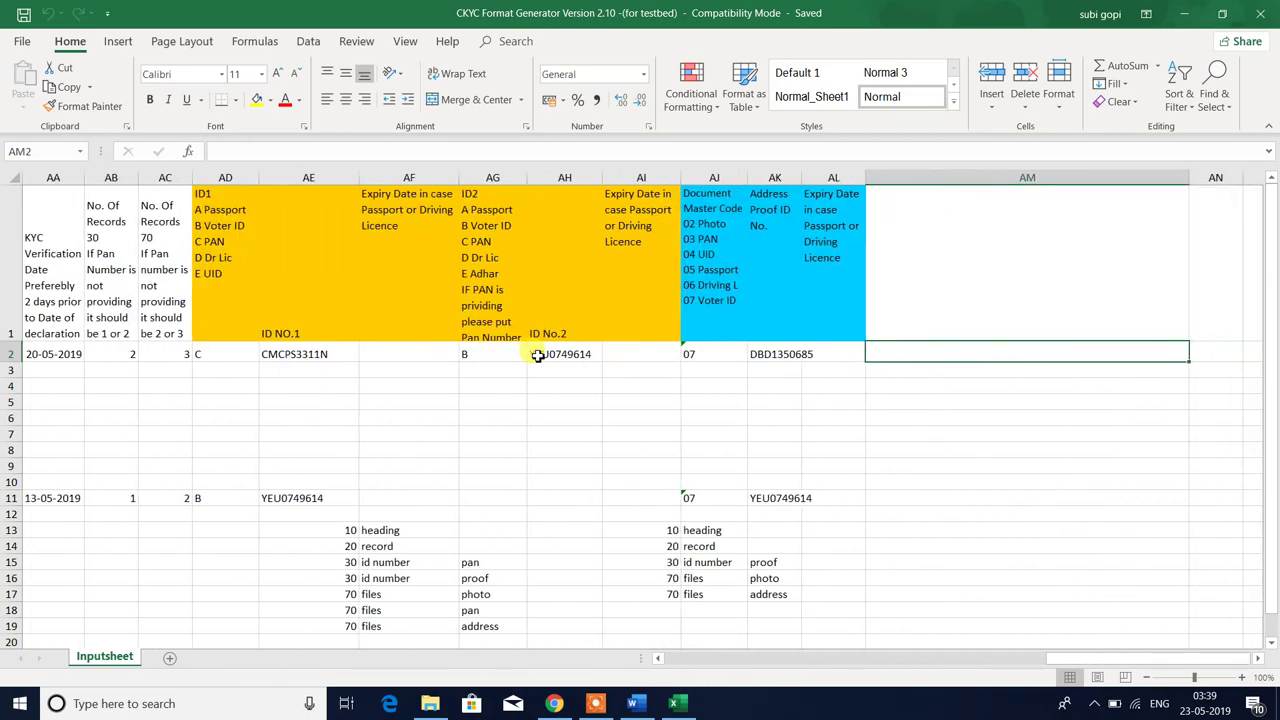
key("Left")
key("Right")
key("Left")
key("Left")
key("Left")
key("Left")
key("Left")
key("Left")
key("Left")
key("Left")
key("Left")
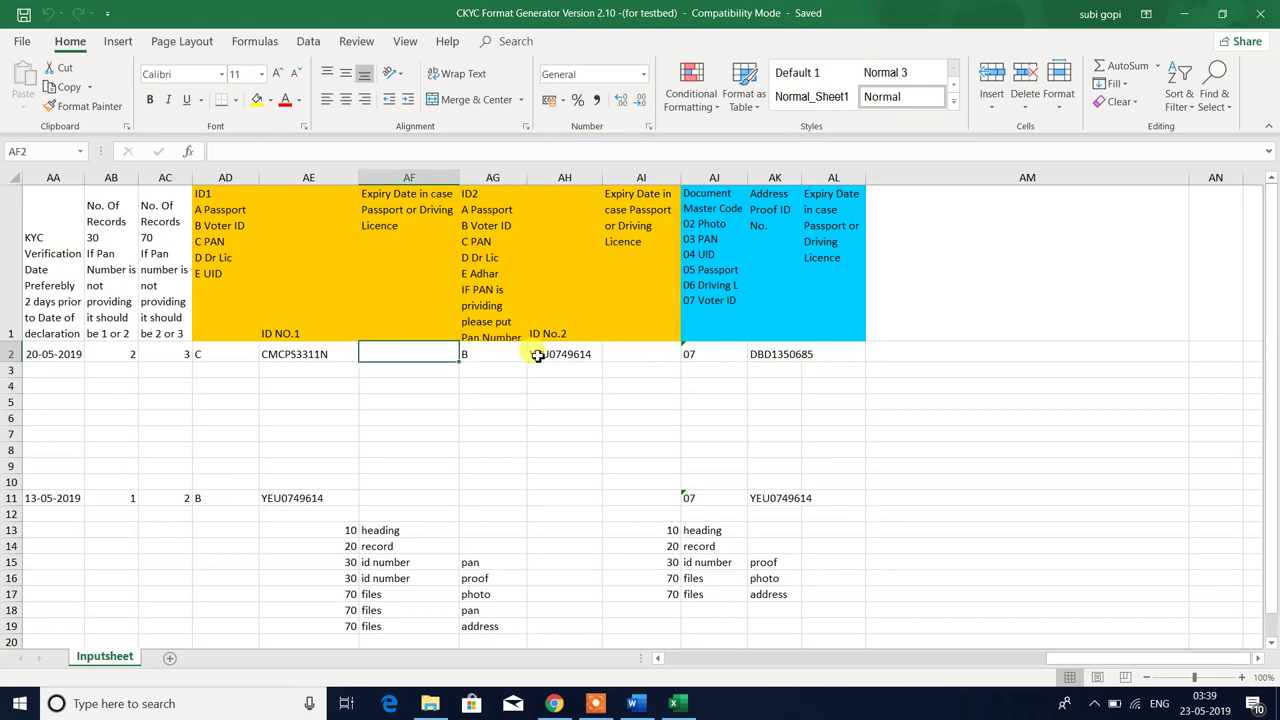
key("Left")
key("Left")
key("Left")
key("Left")
key("Left")
key("Left")
key("Left")
key("Left")
key("Left")
key("Left")
key("Left")
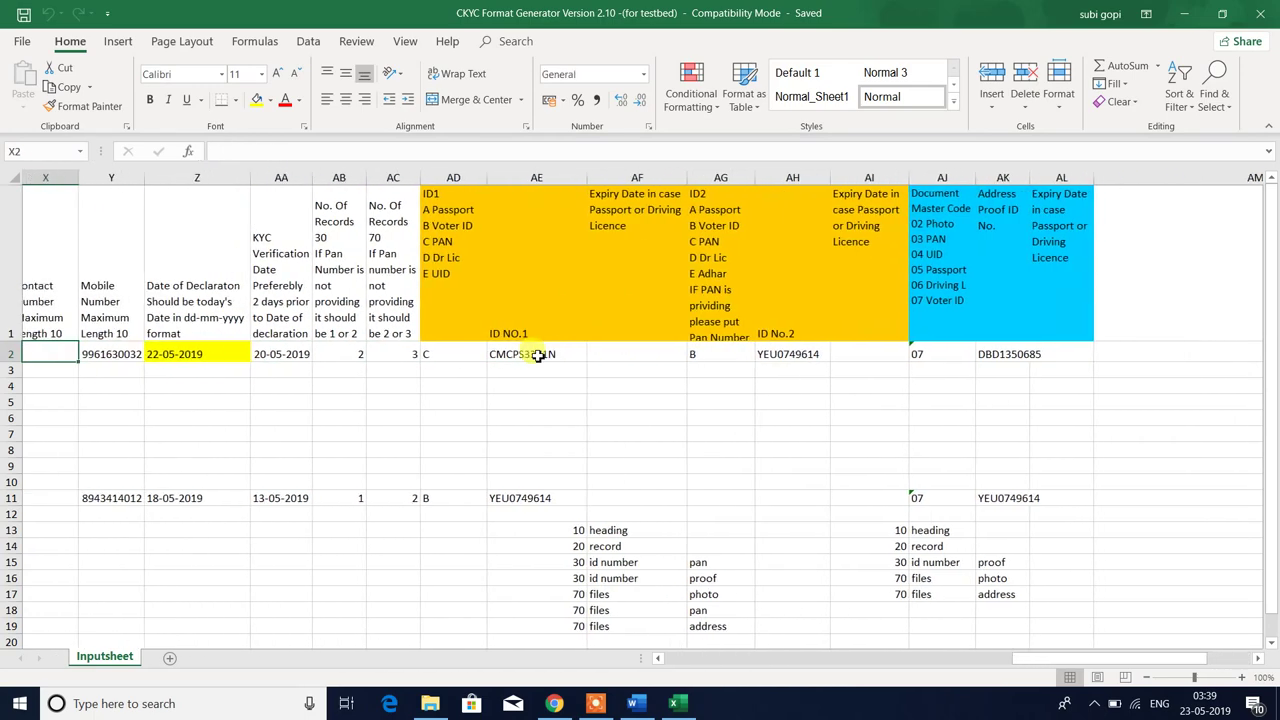
key("Left")
key("Left")
key("Left")
key("Left")
key("Left")
key("Left")
key("Left")
key("Left")
key("Left")
key("Left")
key("Left")
key("Left")
key("Left")
key("Left")
key("Left")
key("Left")
key("Left")
key("Left")
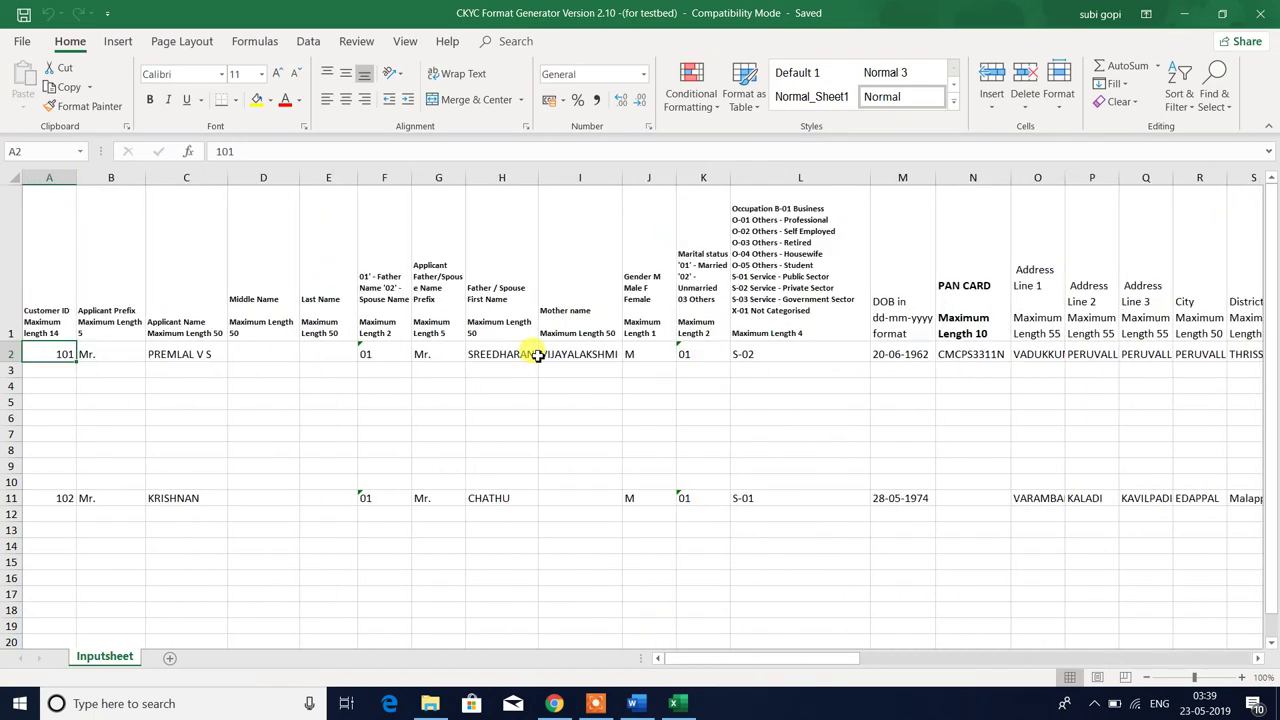
key("Right")
key("Right")
key("Right")
key("Right")
key("Right")
key("Right")
key("Right")
key("Right")
key("Right")
key("Right")
key("Right")
key("Right")
key("Right")
key("Right")
key("Right")
key("Right")
key("Right")
key("Right")
key("Right")
key("Right")
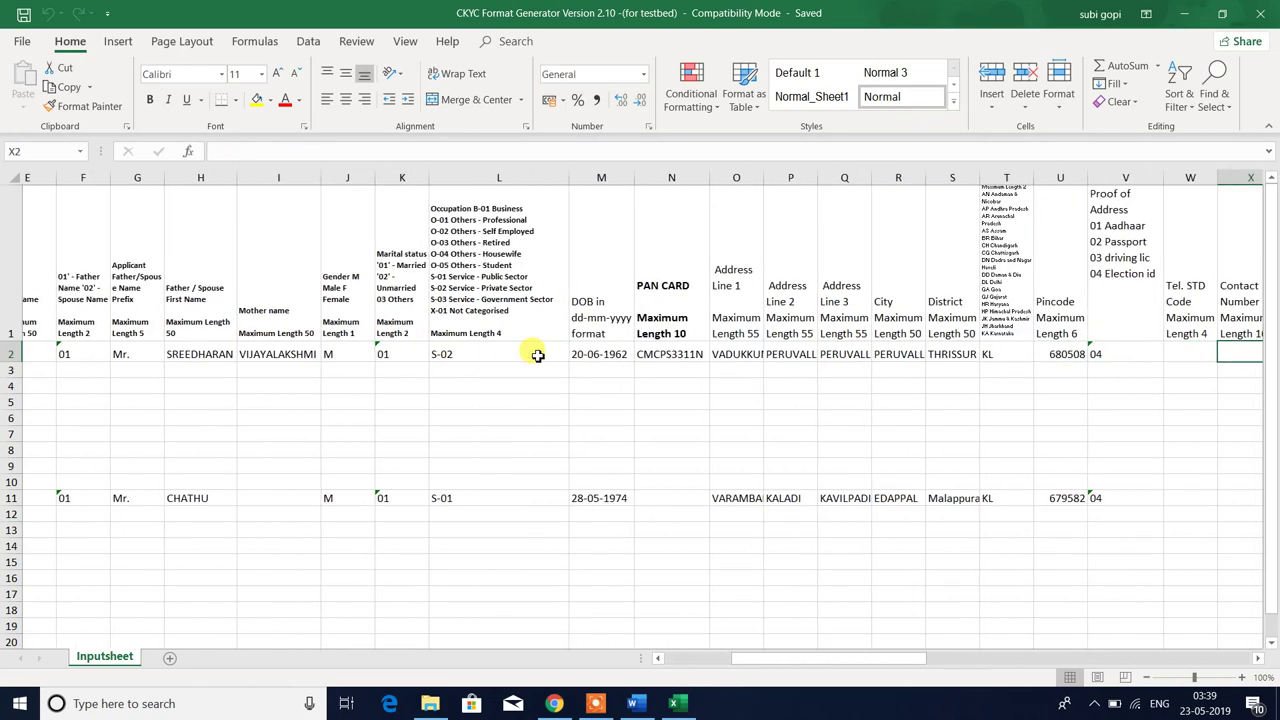
key("Right")
key("Right")
key("Right")
key("Right")
key("Right")
key("Right")
key("Right")
key("Right")
key("Right")
key("Right")
key("Right")
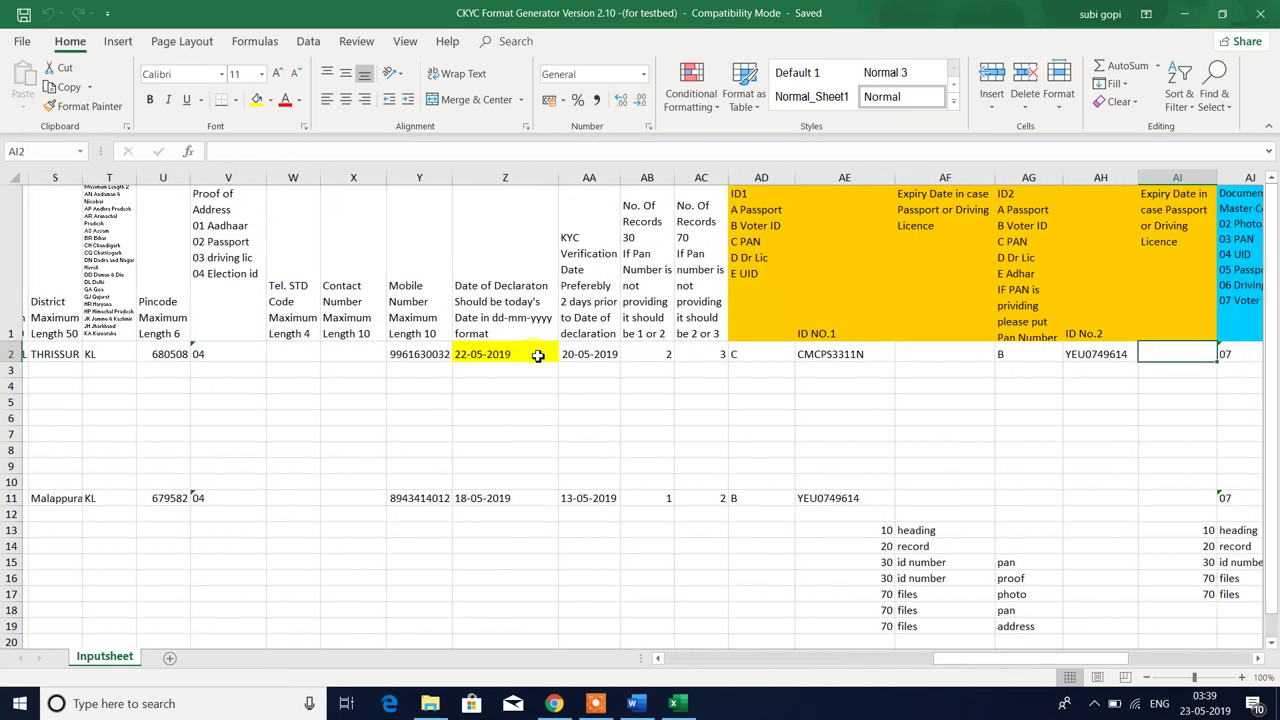
key("Right")
key("Right")
key("Right")
key("Right")
key("Right")
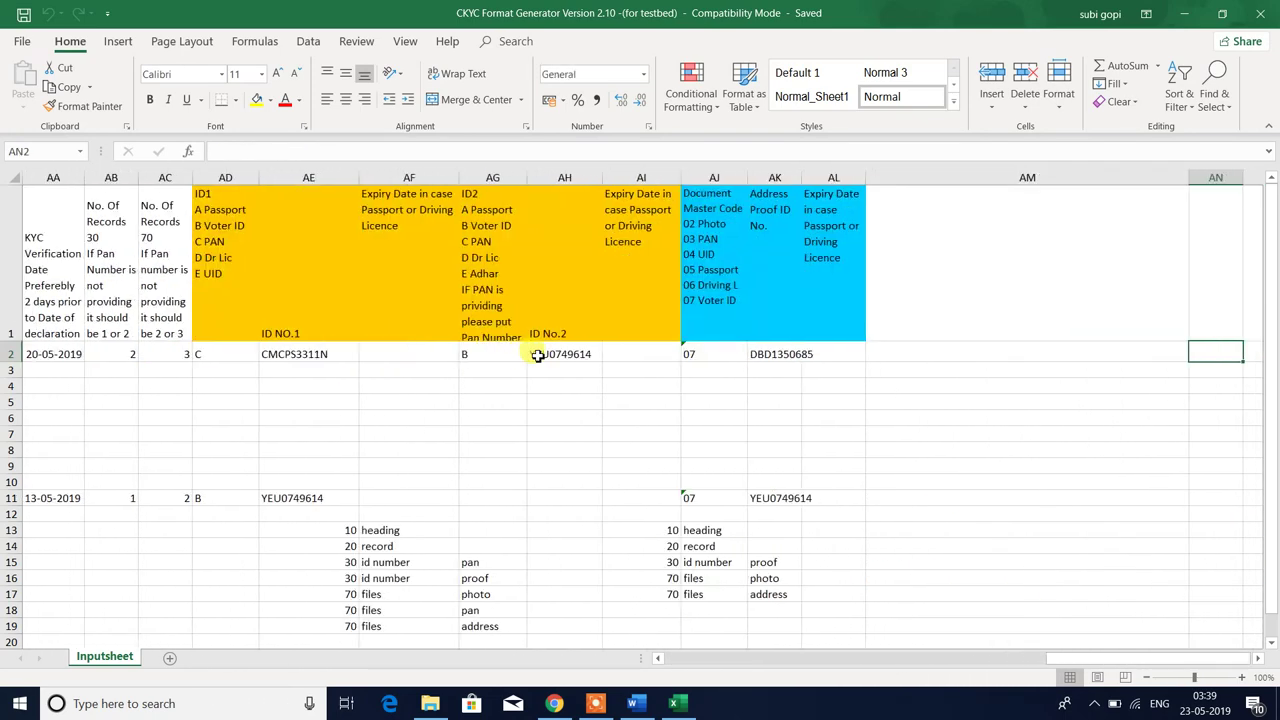
key("Right")
key("Right")
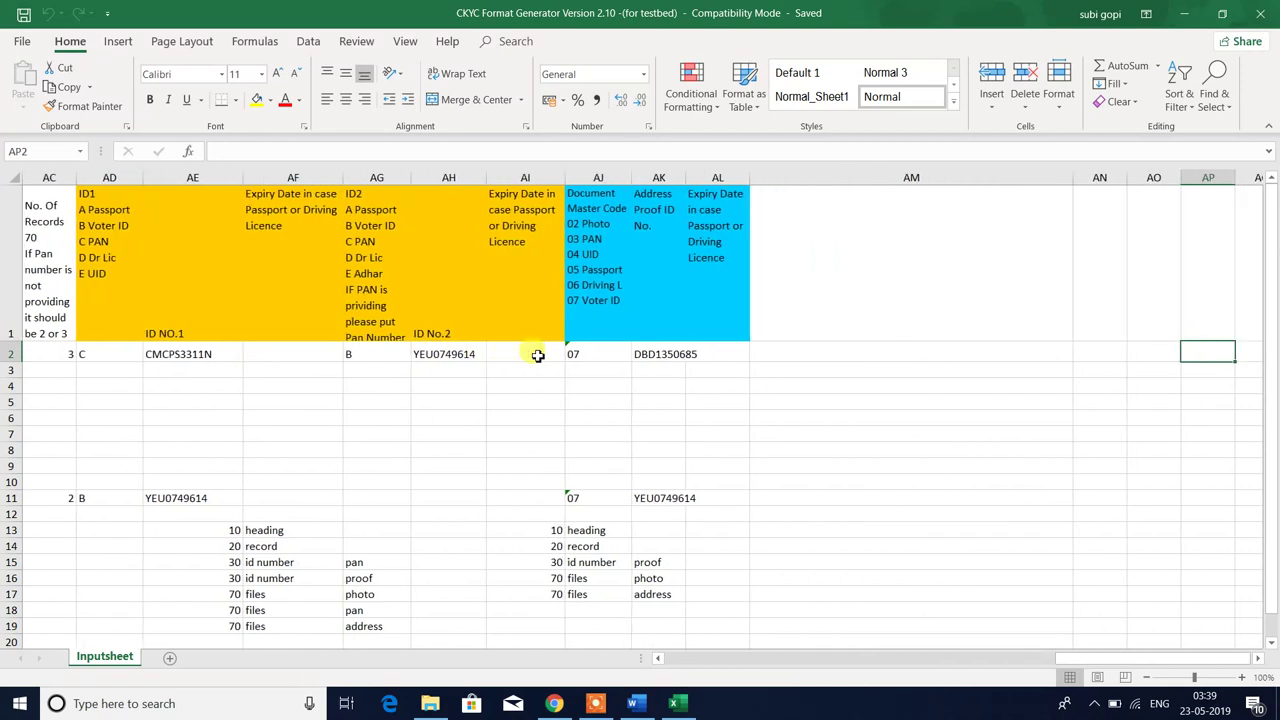
key("Left")
key("Left")
key("Left")
key("Left")
key("Left")
key("Left")
key("Left")
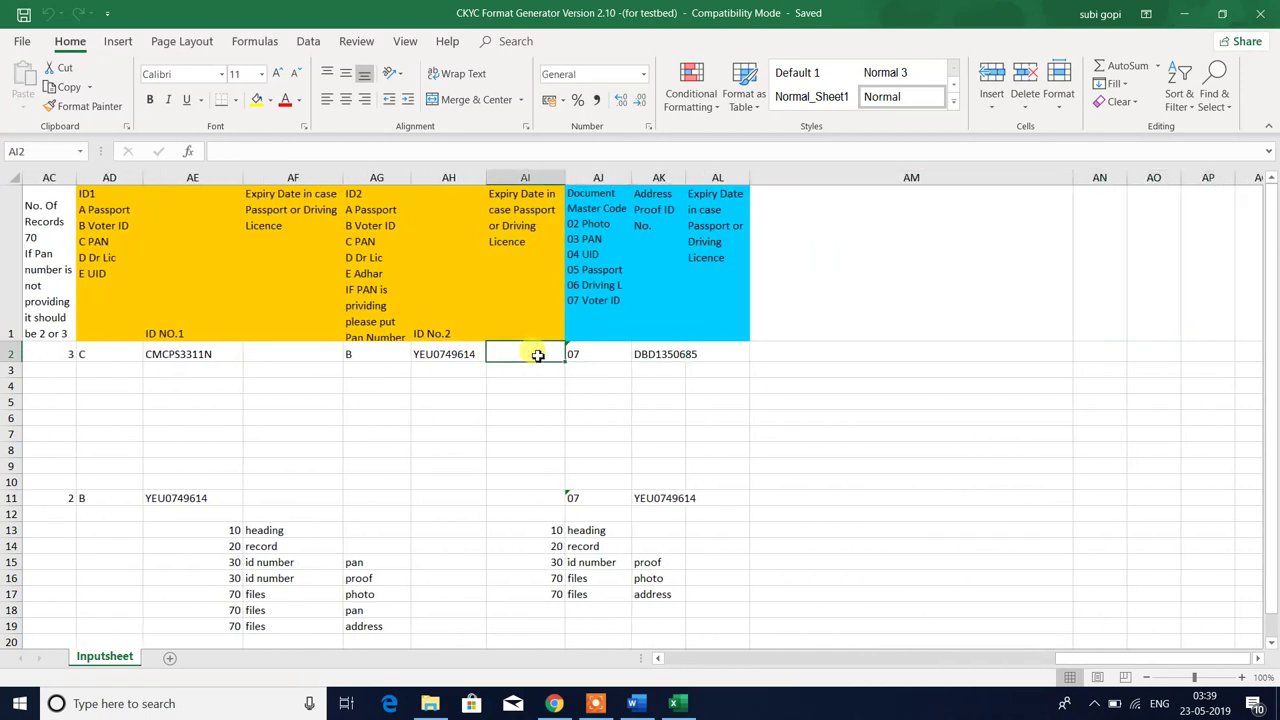
key("Left")
key("Left")
key("Left")
key("Left")
key("Left")
key("Left")
key("Left")
key("Left")
key("Left")
key("Left")
key("Left")
key("Left")
key("Left")
key("Left")
key("Left")
key("Left")
key("Left")
key("Left")
key("Left")
key("Left")
key("Left")
key("Left")
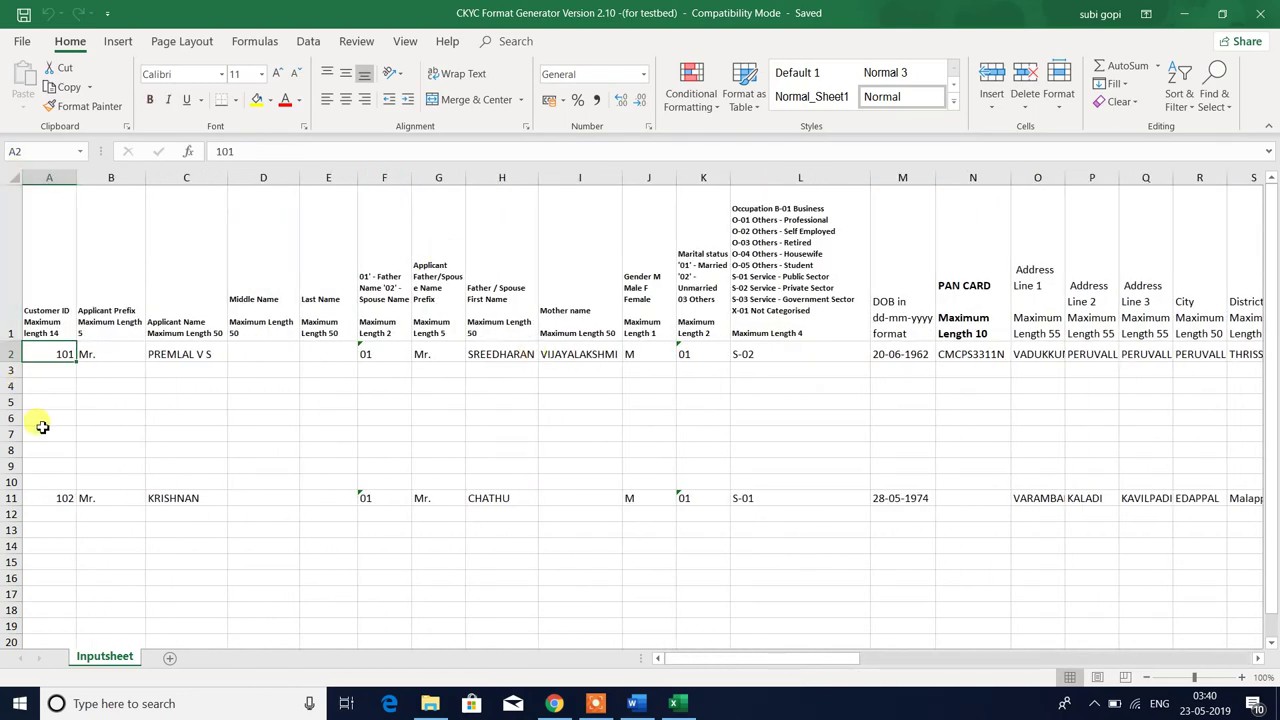
- Check the Customer ID header and select customer ID cell A2
left_click(68, 368)
key("Up")
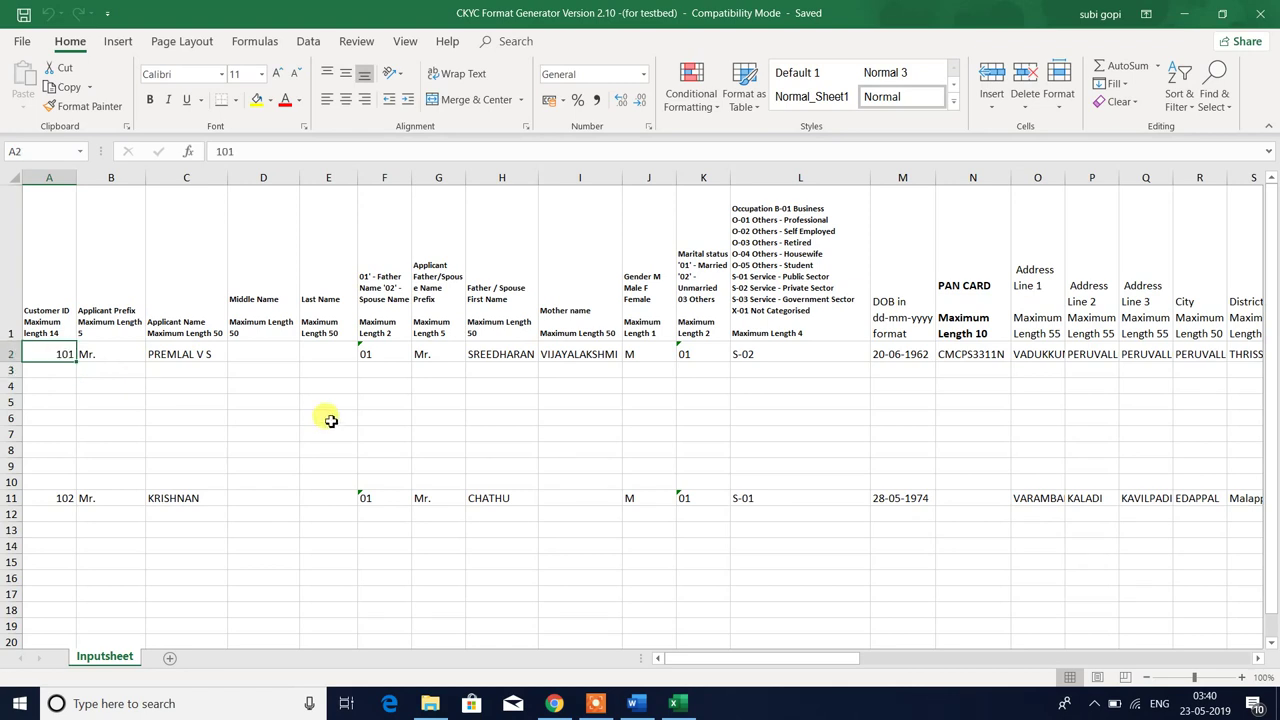
key("Up")
key("Down")
key("Up")
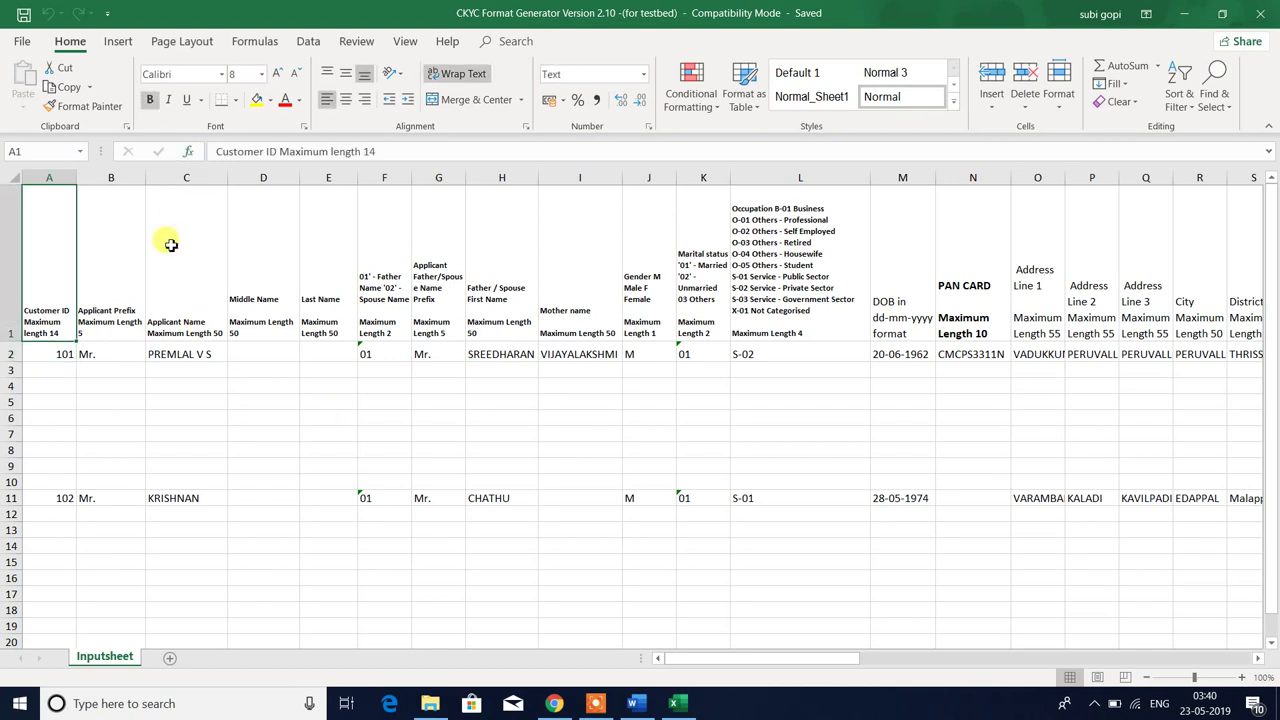
left_click(63, 354)
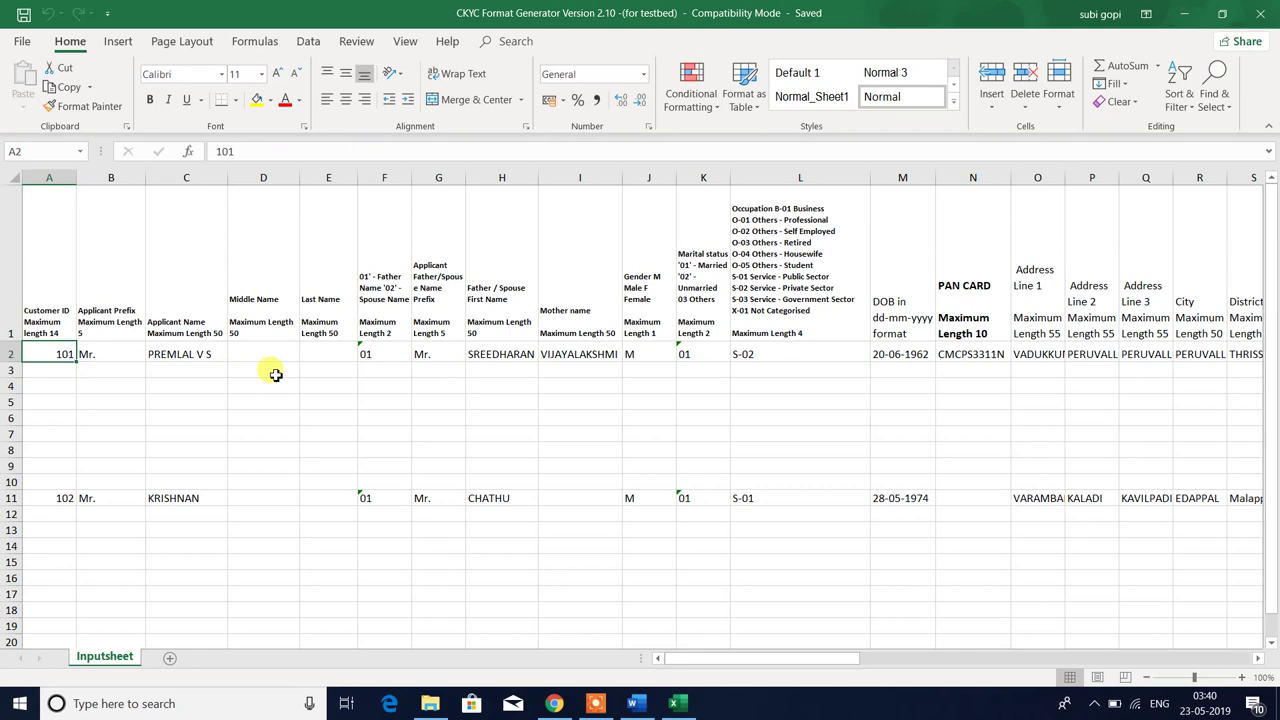
left_click(63, 300)
left_click(60, 354)
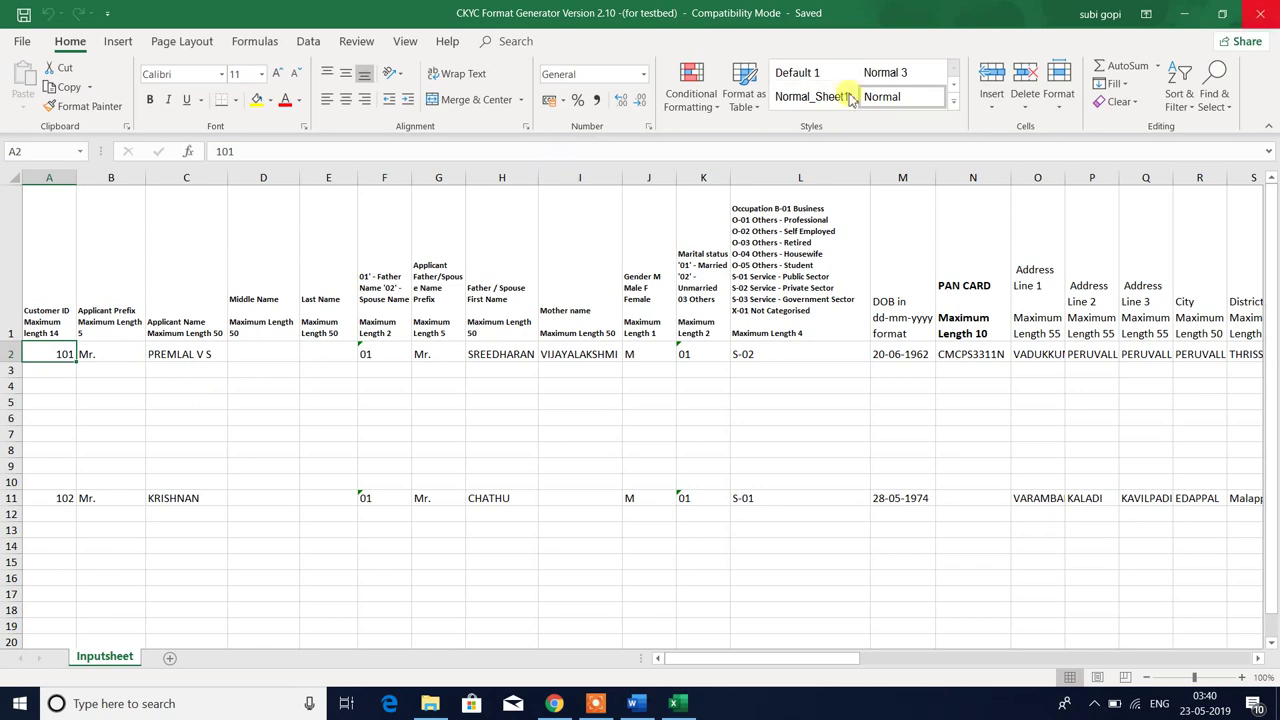
left_click(176, 385)
left_click(59, 356)
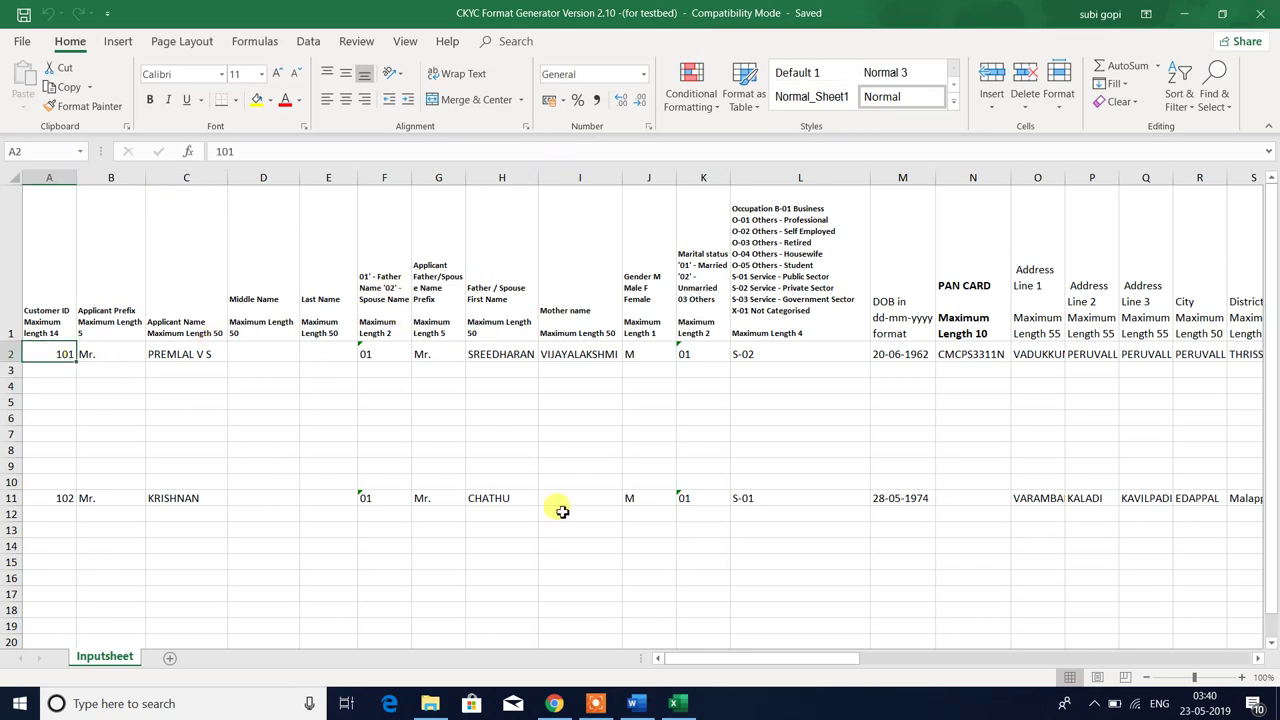
- Confirm customer ID 101 in A2, save the workbook, and bring up the ckyc folder
type("1")
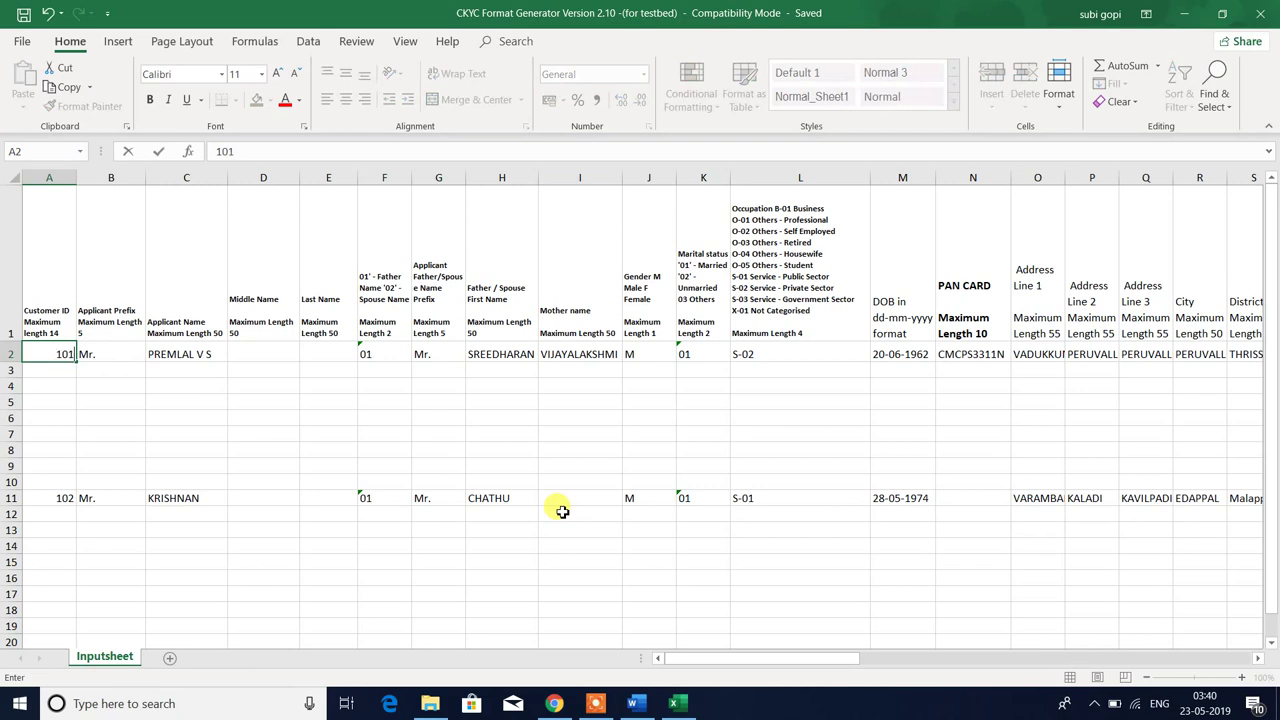
key("Tab")
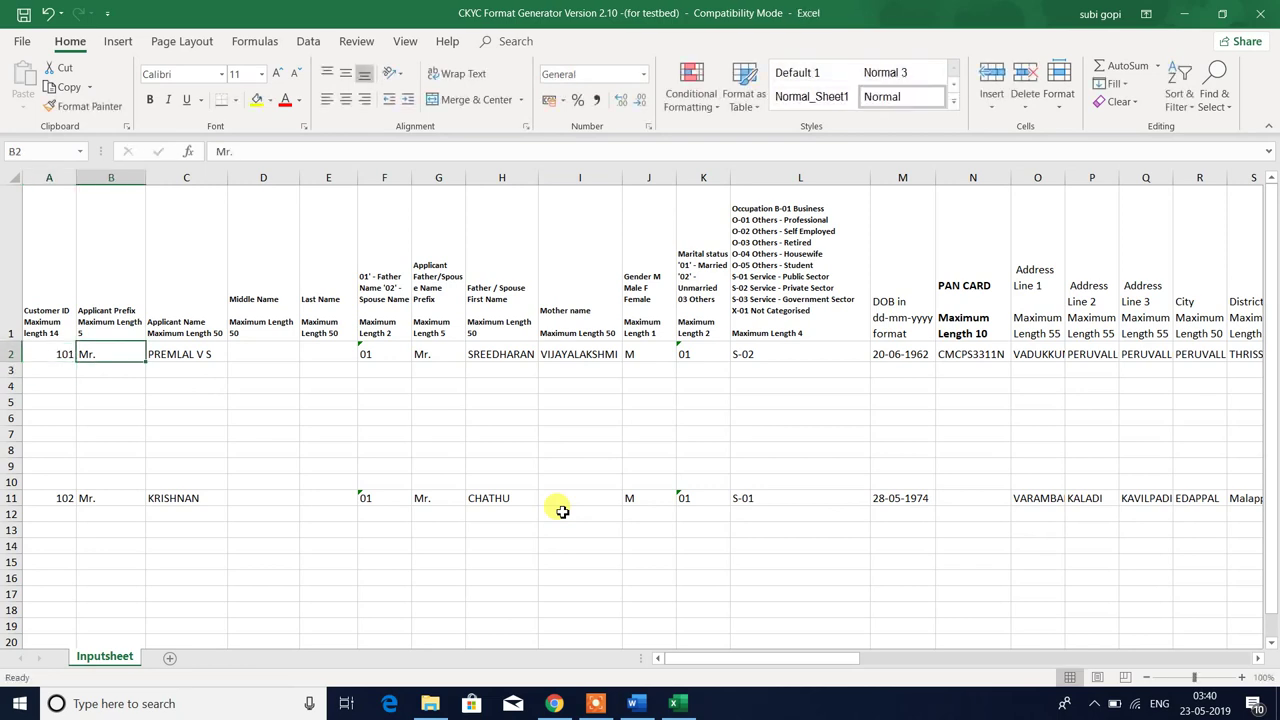
left_click(58, 352)
key("ctrl+s")
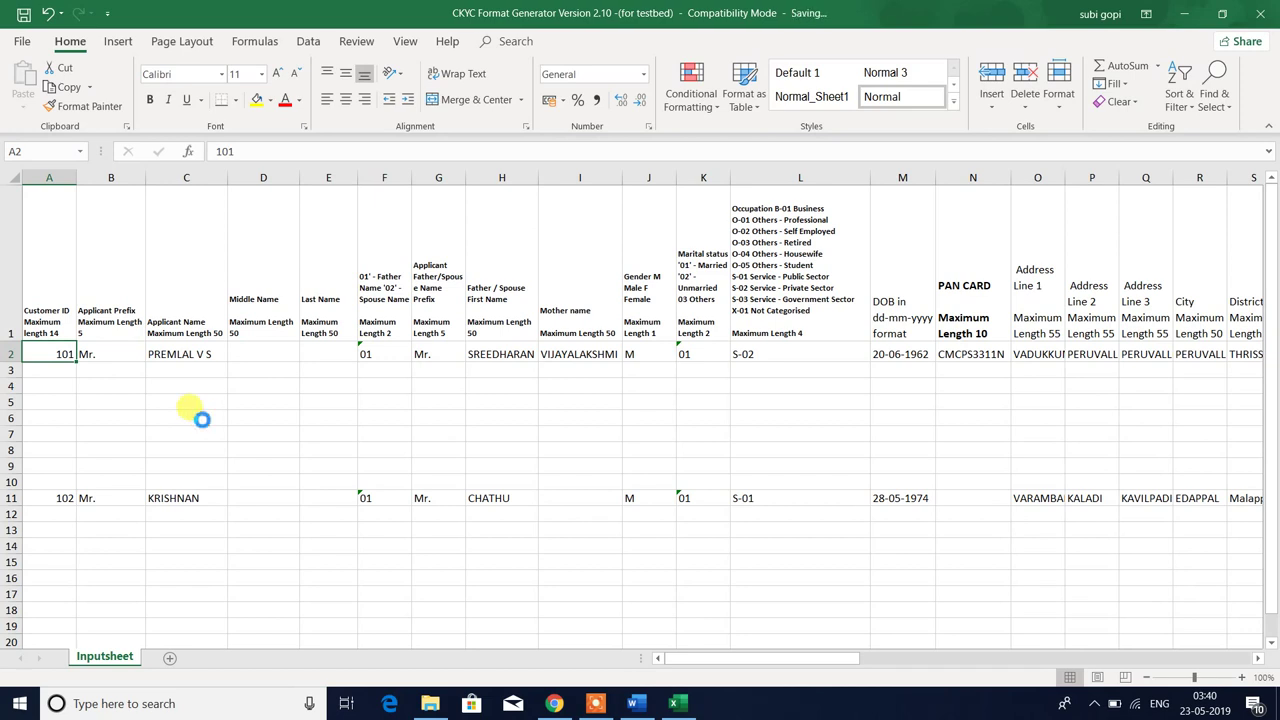
left_click(430, 703)
left_click(334, 447)
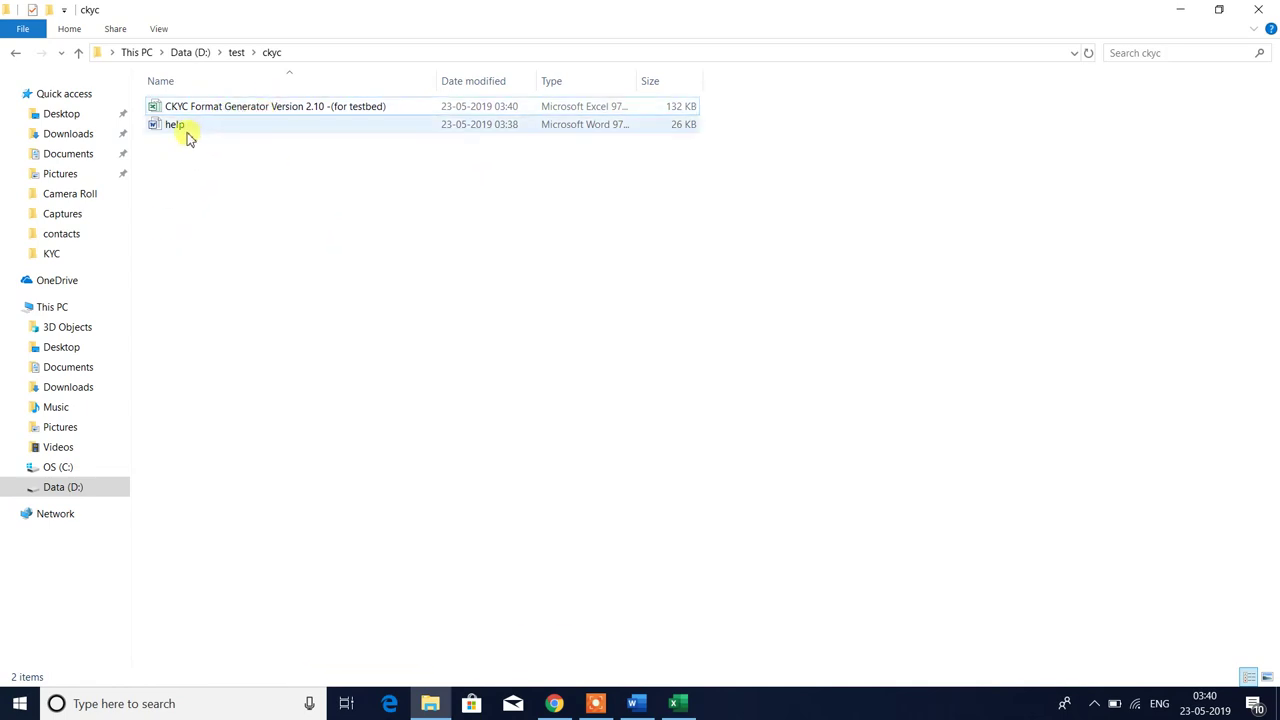
- Create a new folder named 101 inside ckyc, checking the customer ID in the workbook
right_click(246, 241)
mouse_move(310, 463)
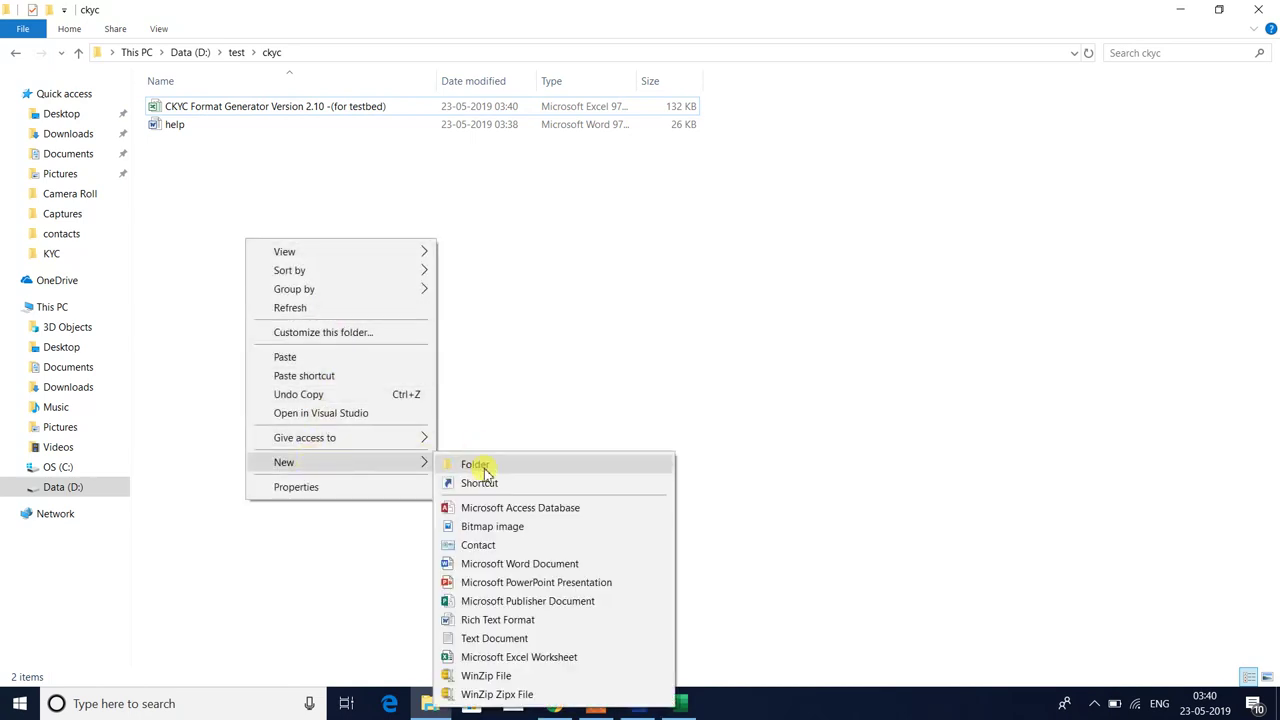
left_click(476, 465)
type("01")
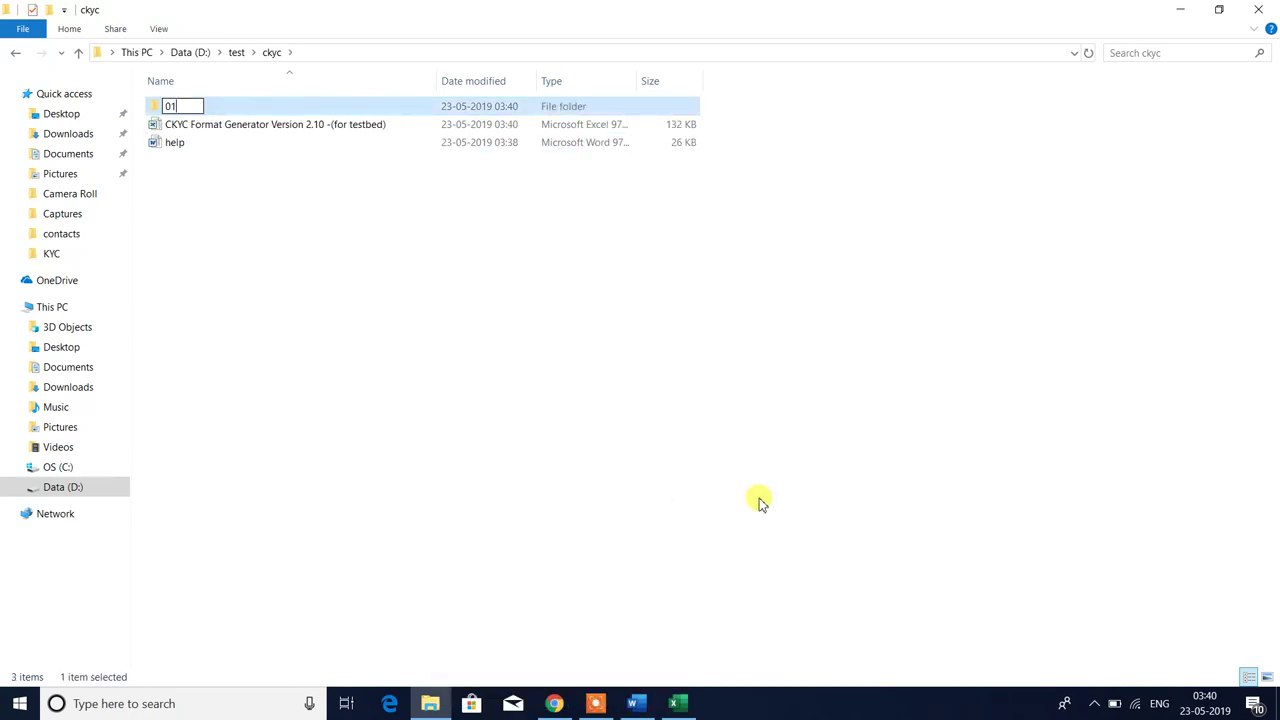
type("10")
key("Return")
key("alt+Tab")
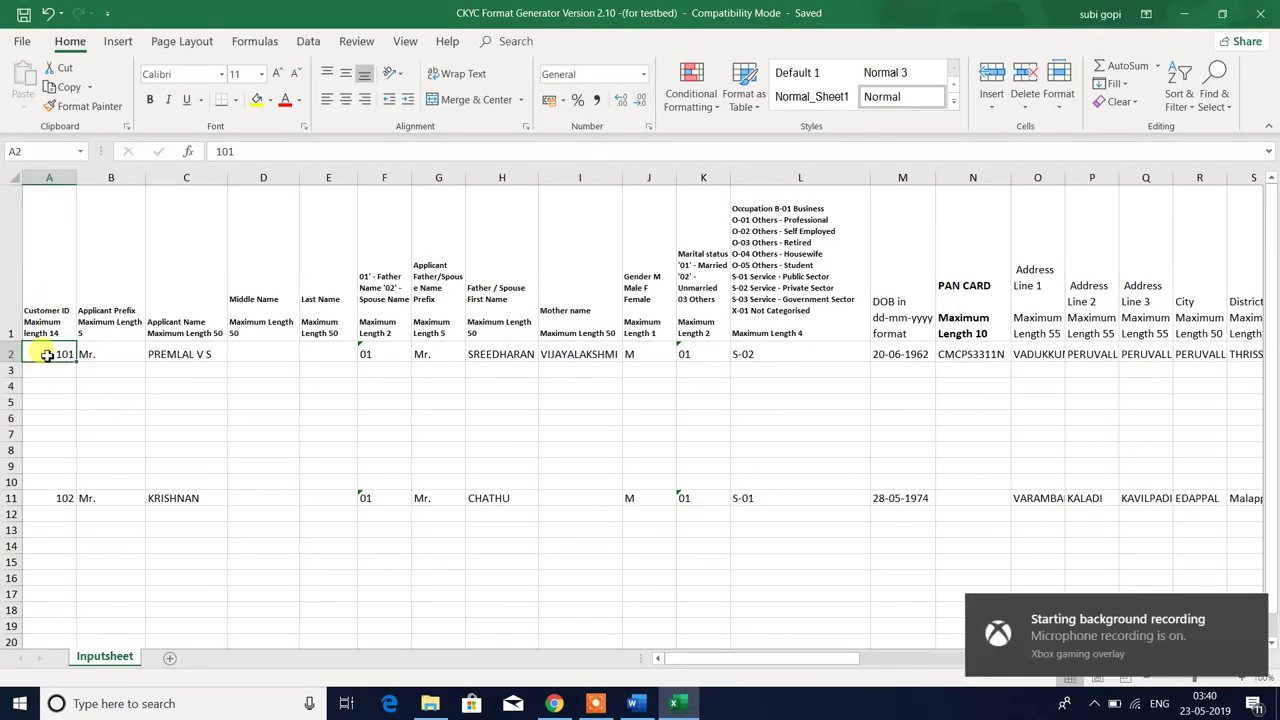
key("alt+Tab")
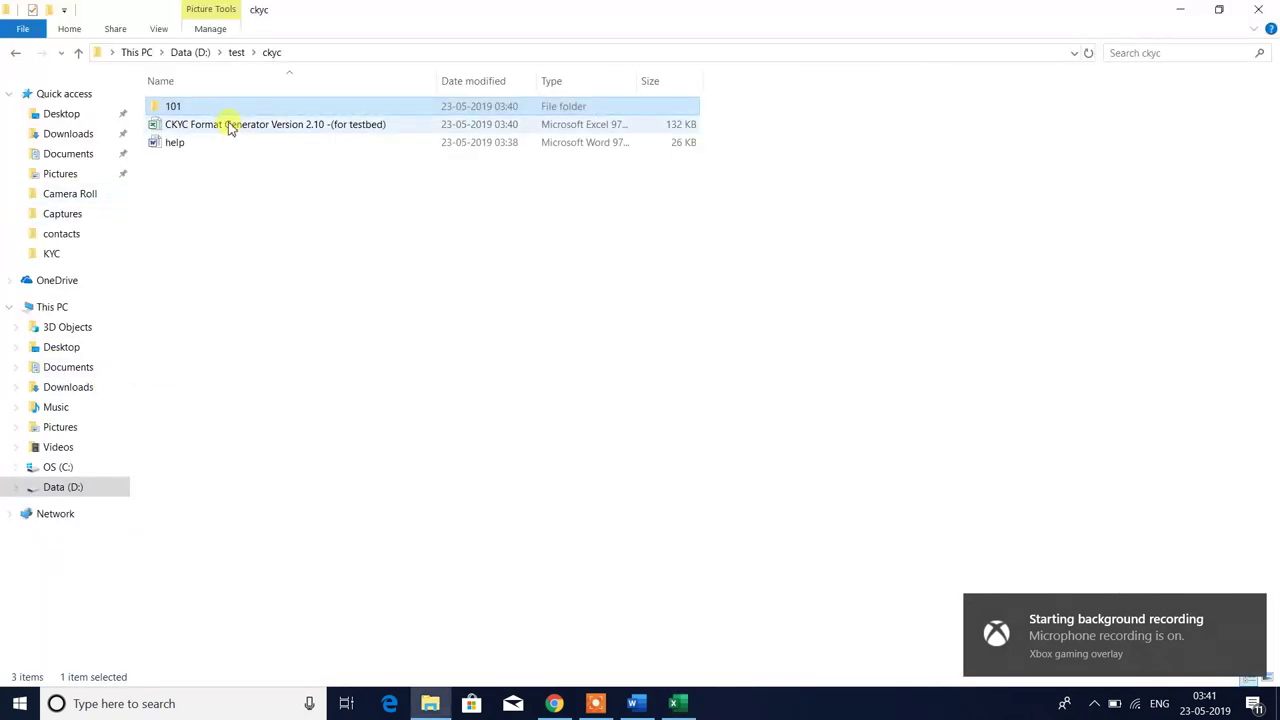
left_click(200, 212)
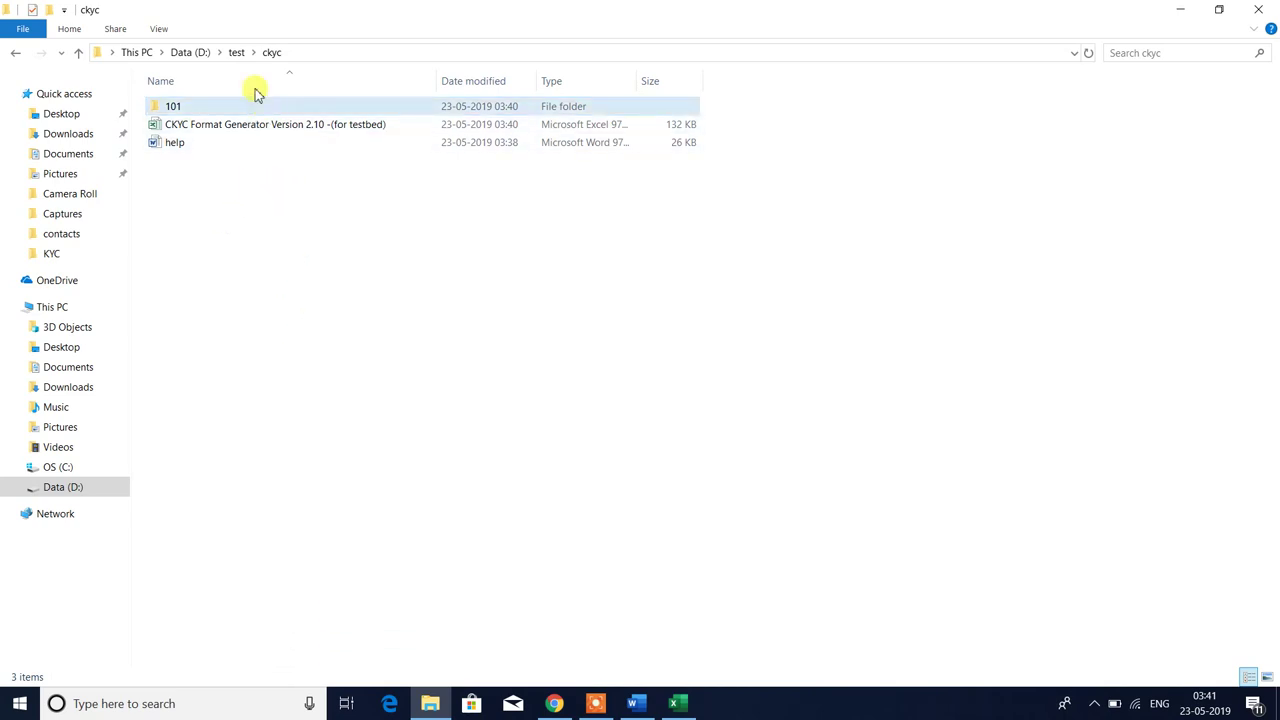
- Select the three customer images in test\101, then open the new empty ckyc\101 folder
left_click(236, 55)
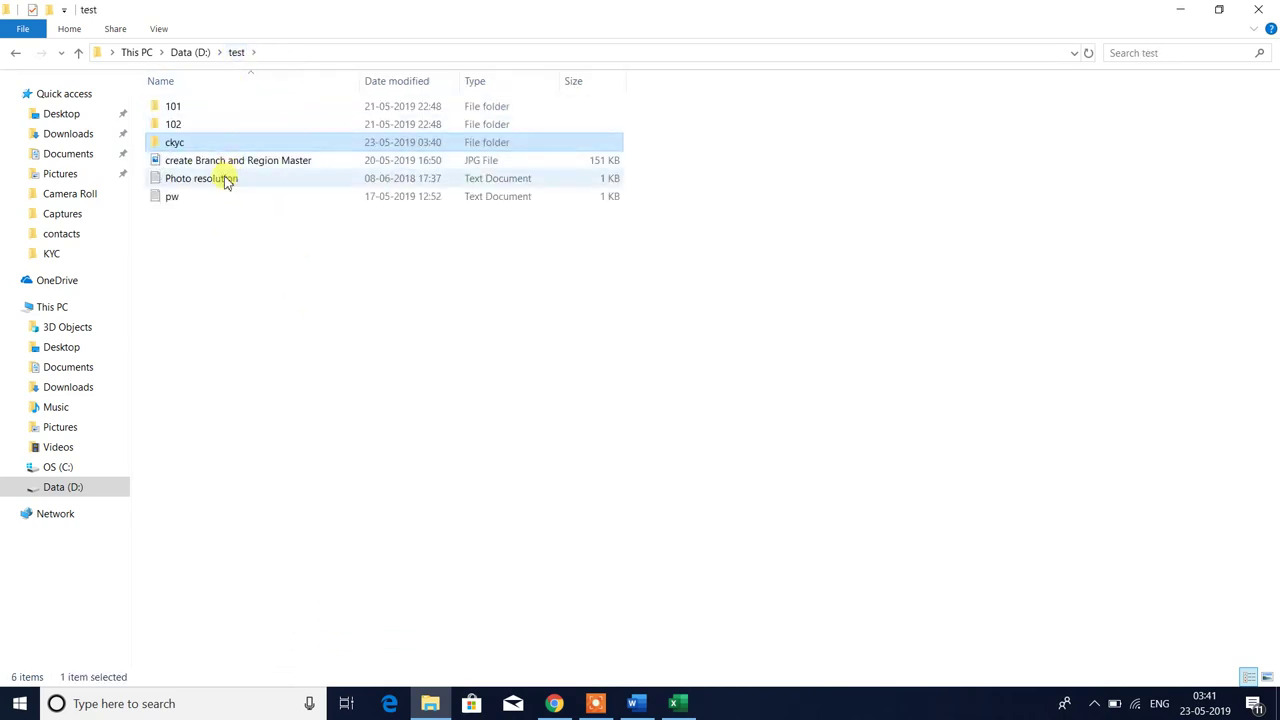
double_click(186, 108)
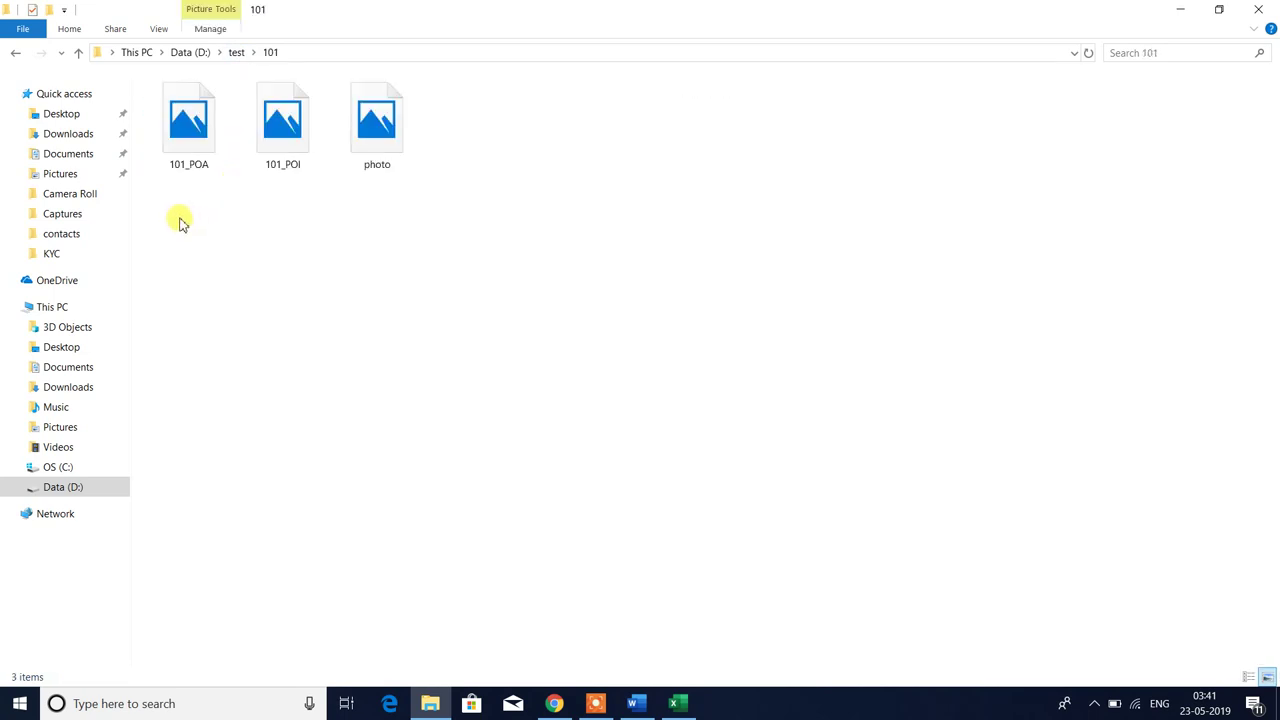
left_click_drag(177, 220, 512, 150)
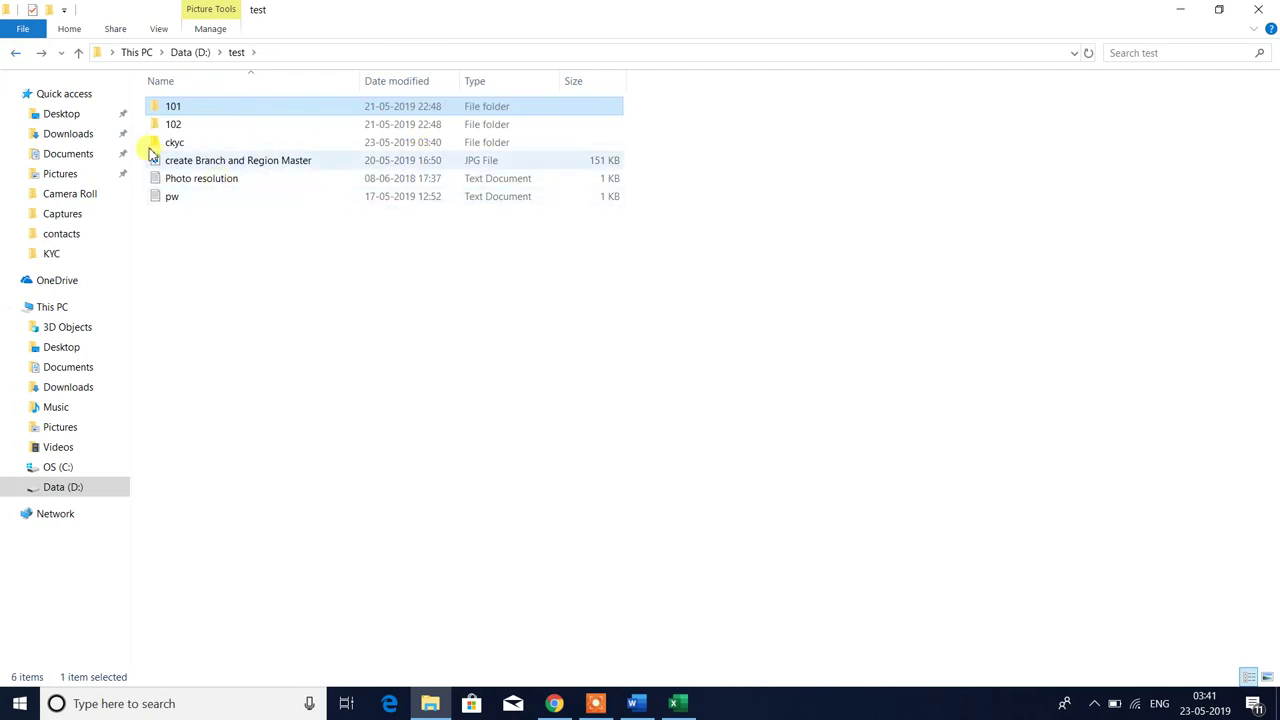
left_click(175, 143)
double_click(175, 143)
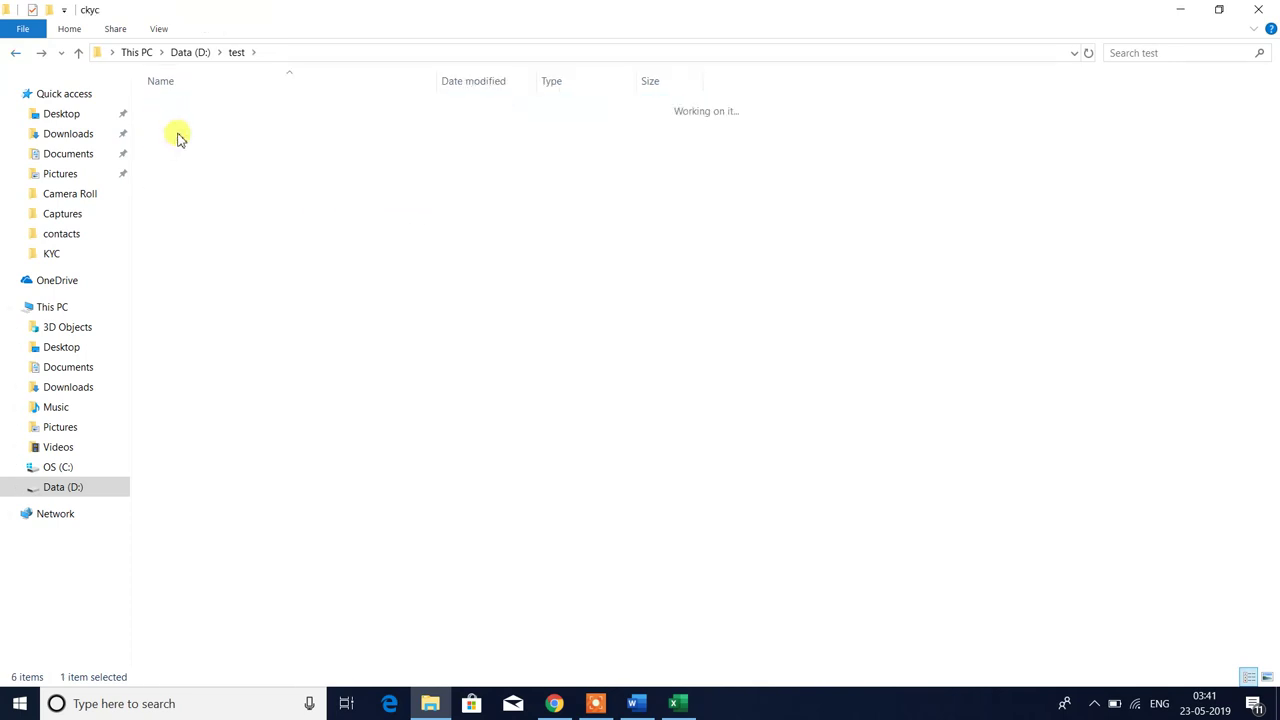
double_click(171, 106)
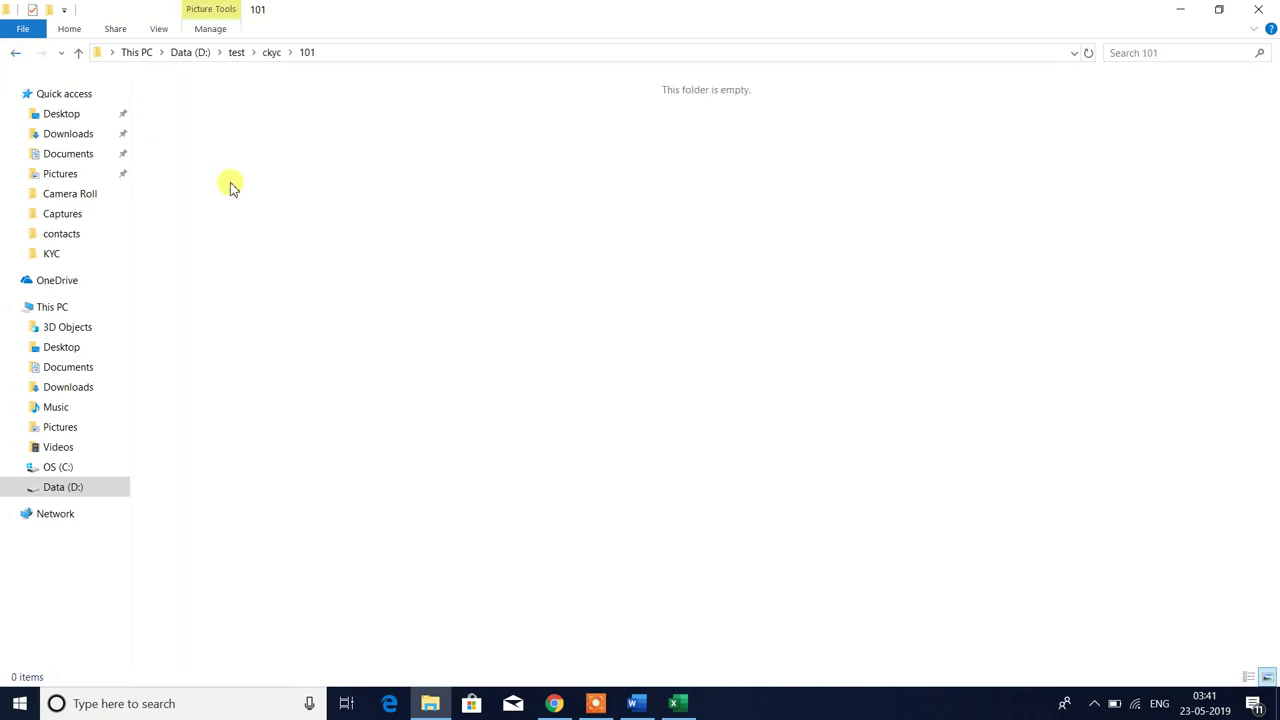
- Paste 101_POA, 101_POI and photo into ckyc\101 and preview the photo image
key("ctrl+v")
left_click(366, 249)
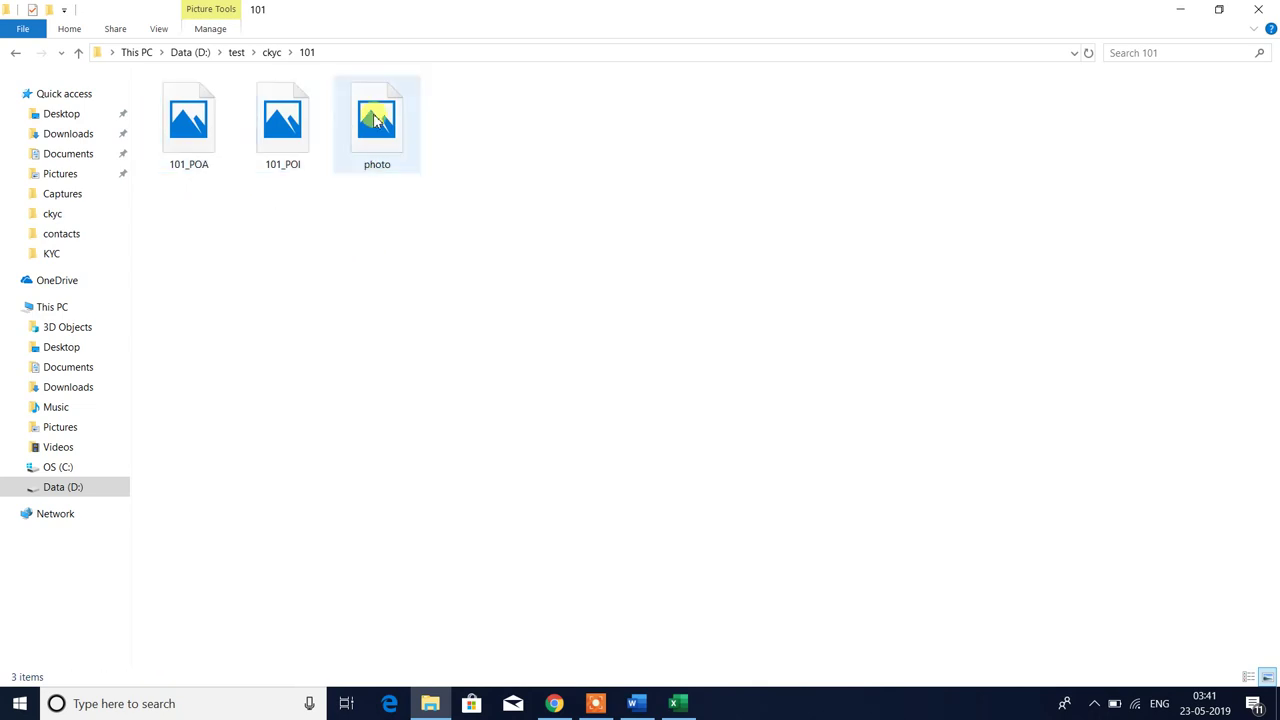
left_click(376, 120)
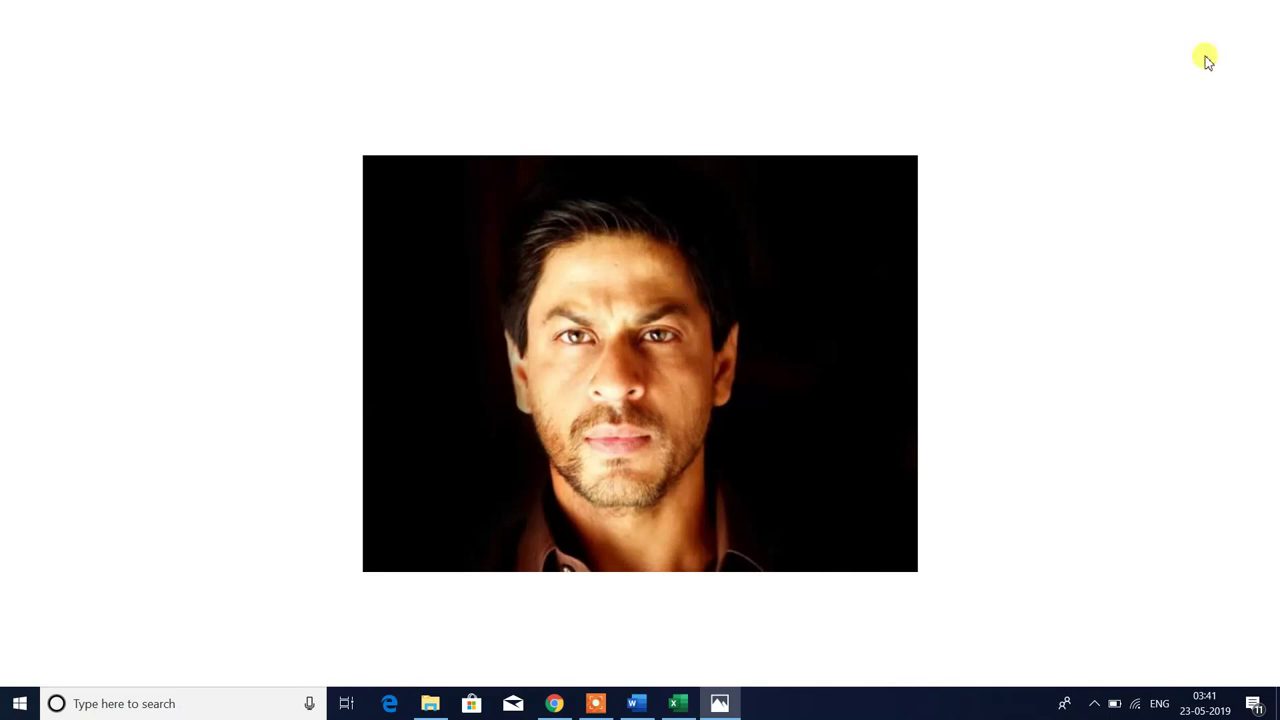
left_click(1262, 12)
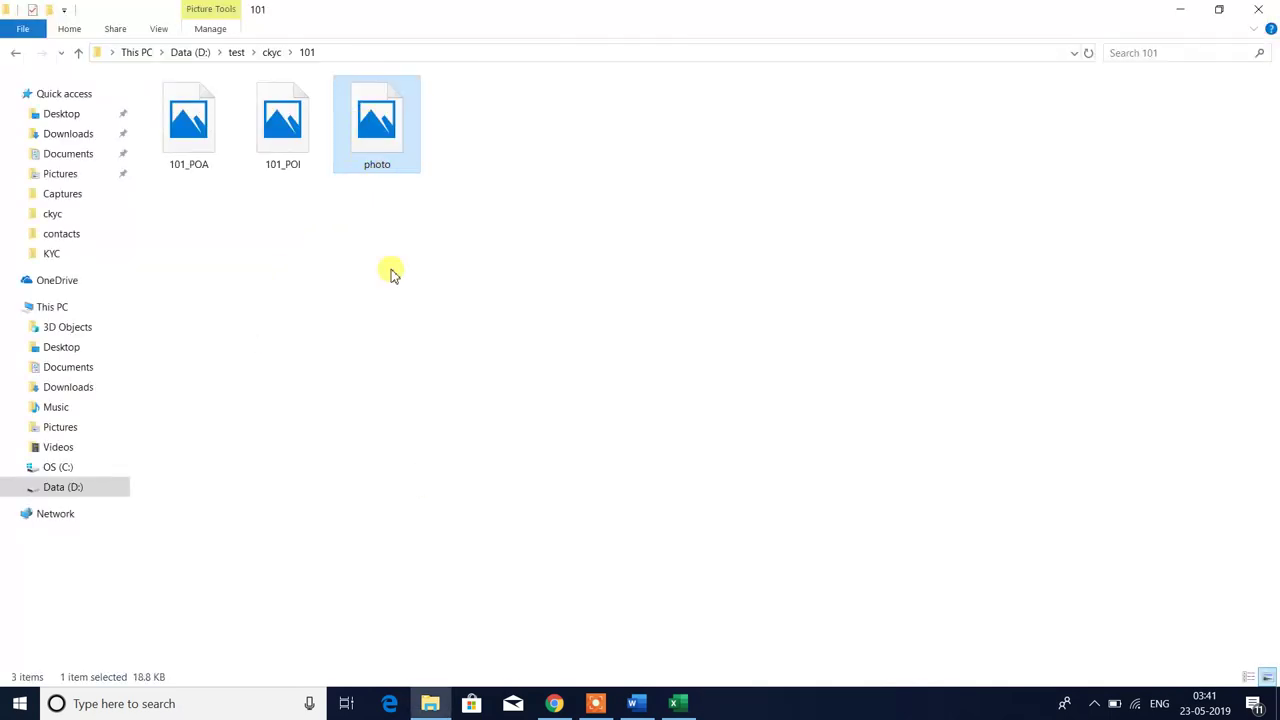
- Rename the photo file to 101_PHOTO after checking the ID in the workbook
key("alt+Tab")
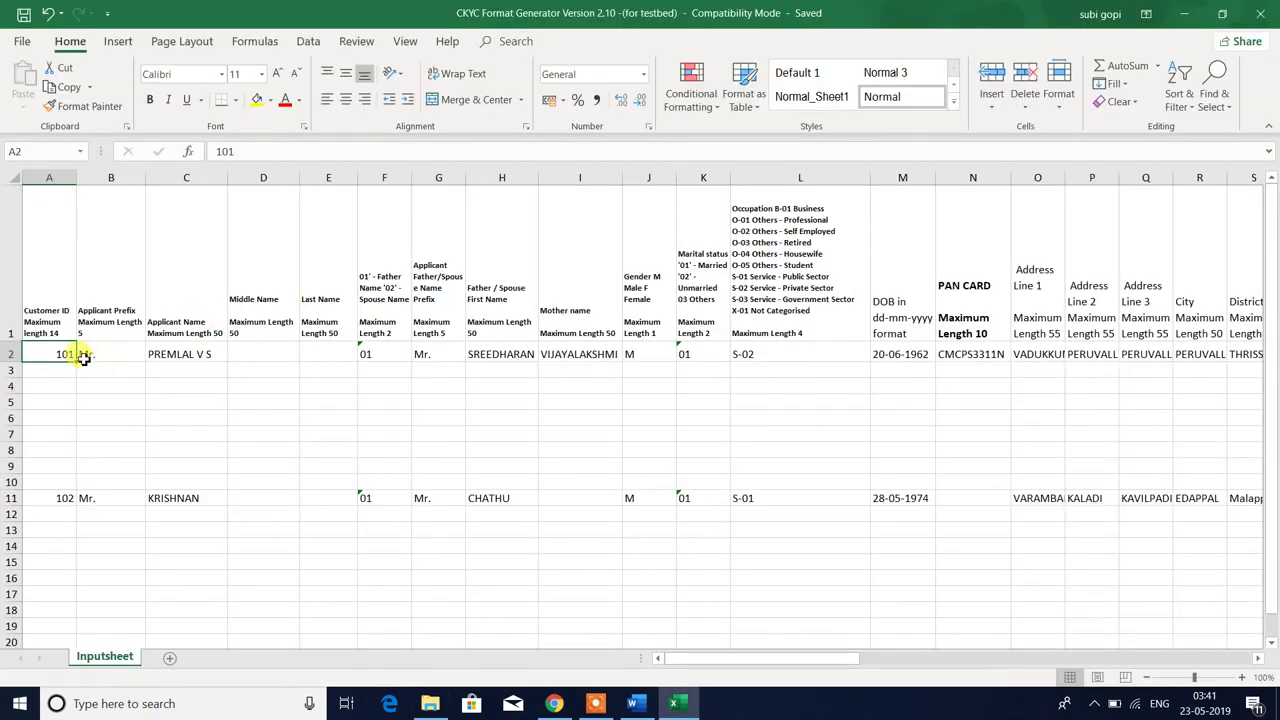
key("alt+Tab")
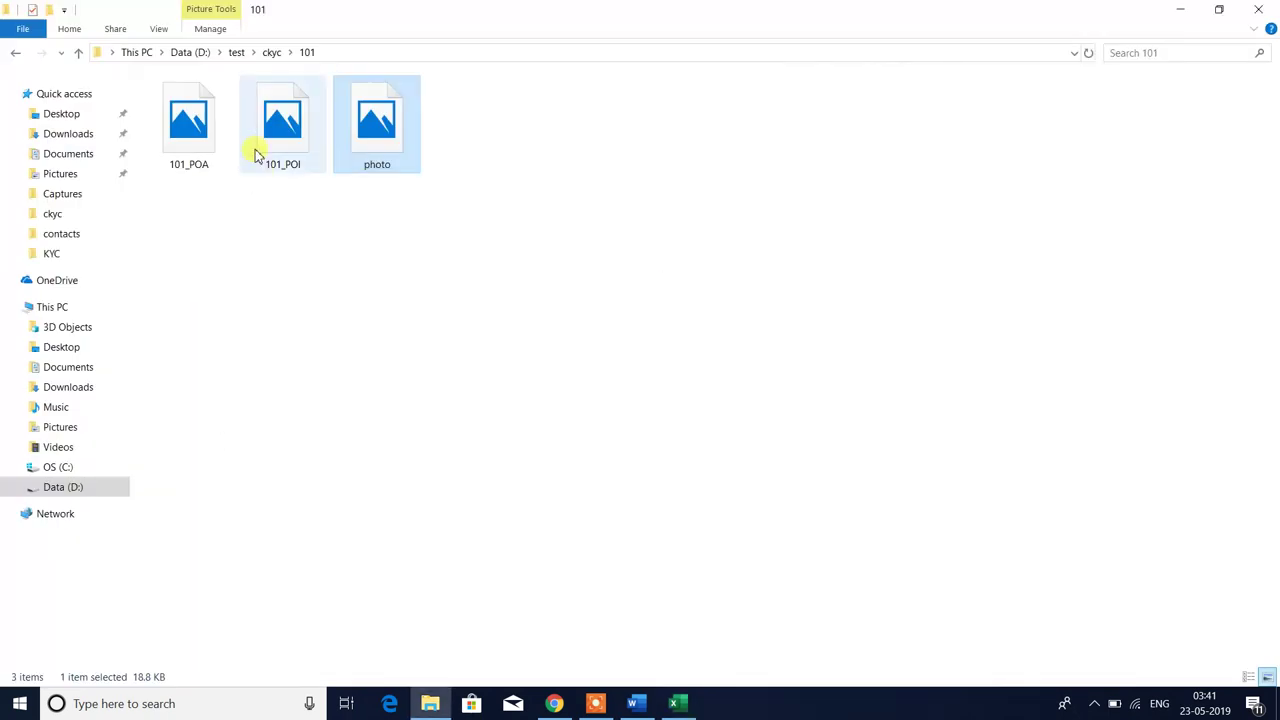
left_click(398, 163)
type("101")
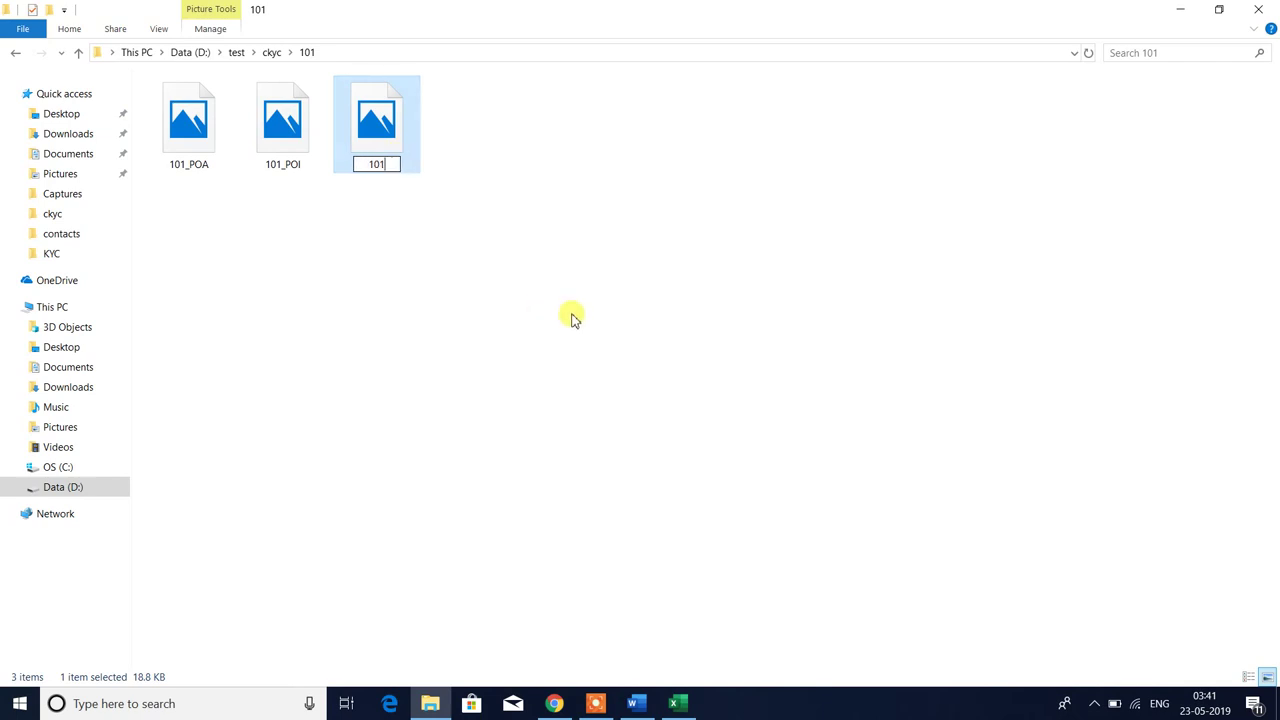
type("_PHOTO")
key("Return")
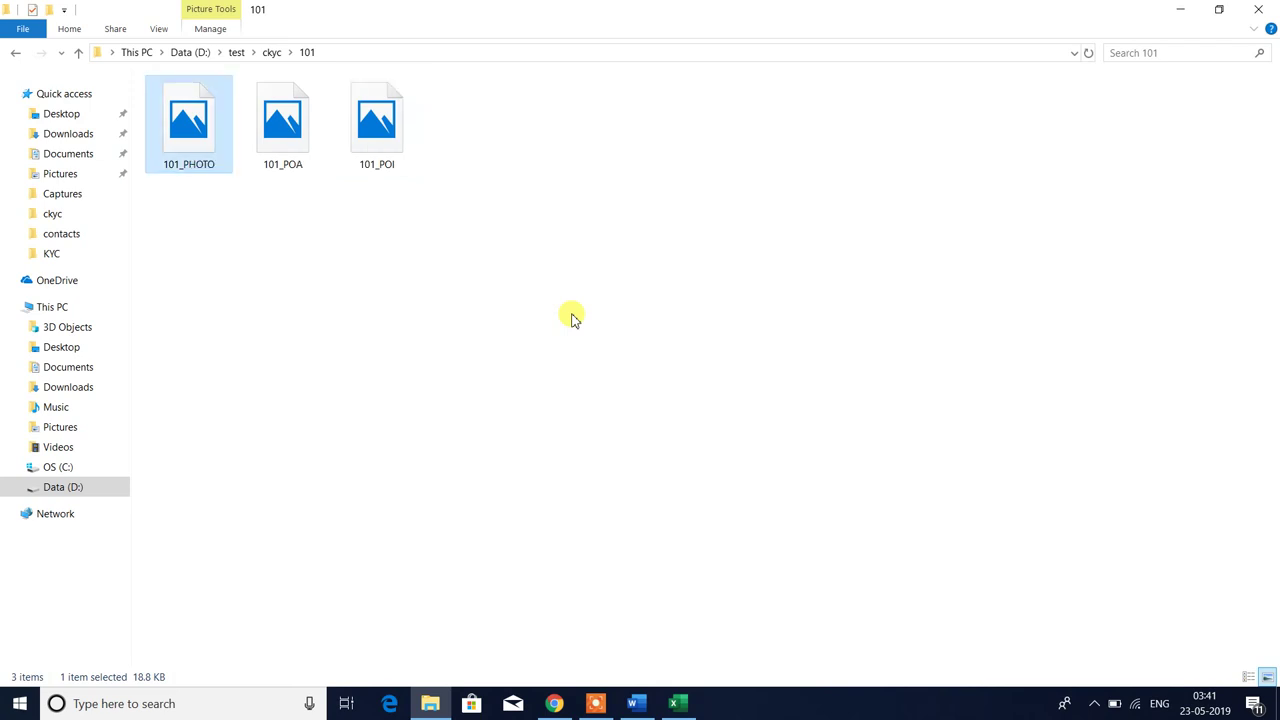
- Edit the characters in the 101_PHOTO file name to fix its separator
left_click(252, 208)
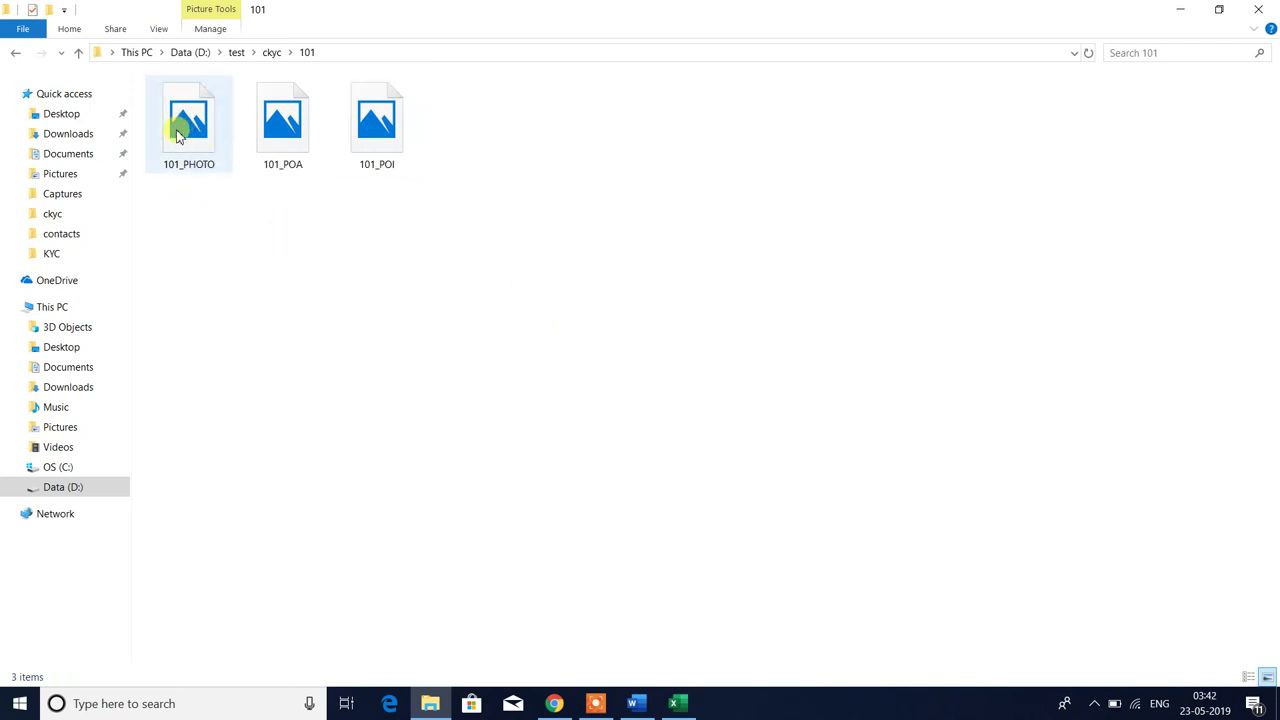
left_click(178, 136)
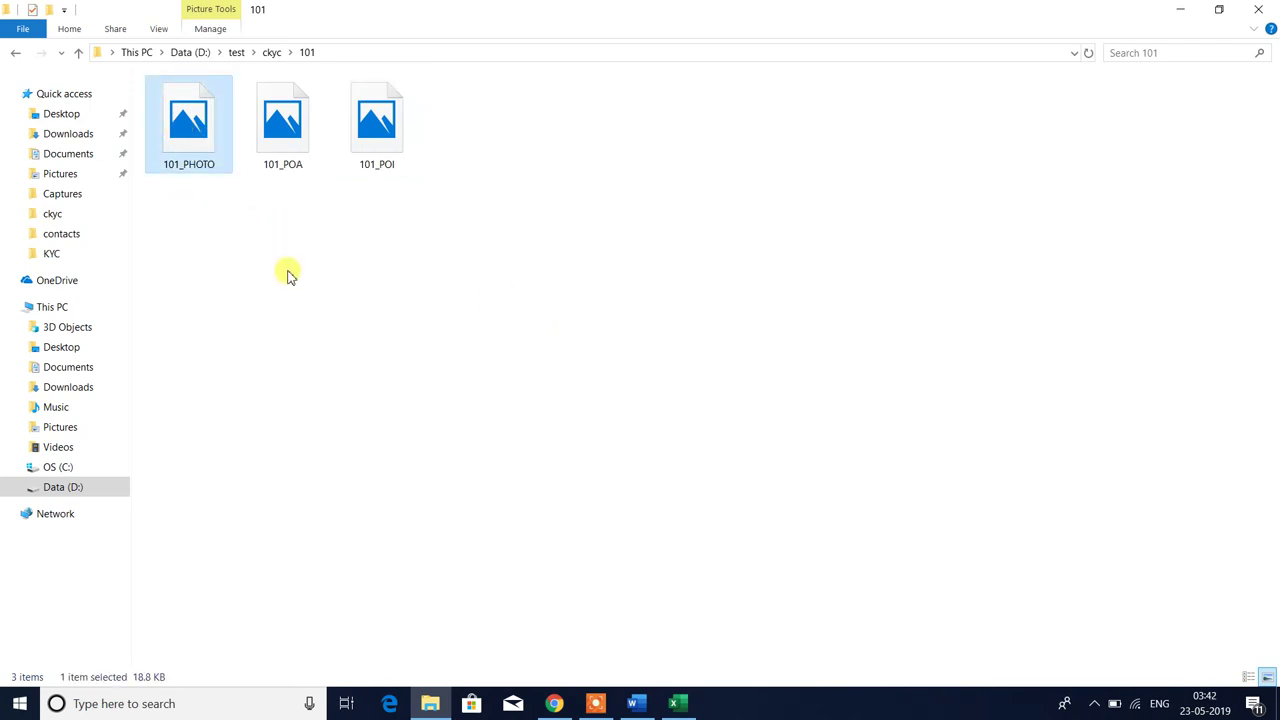
key("XF86AudioRaiseVolume")
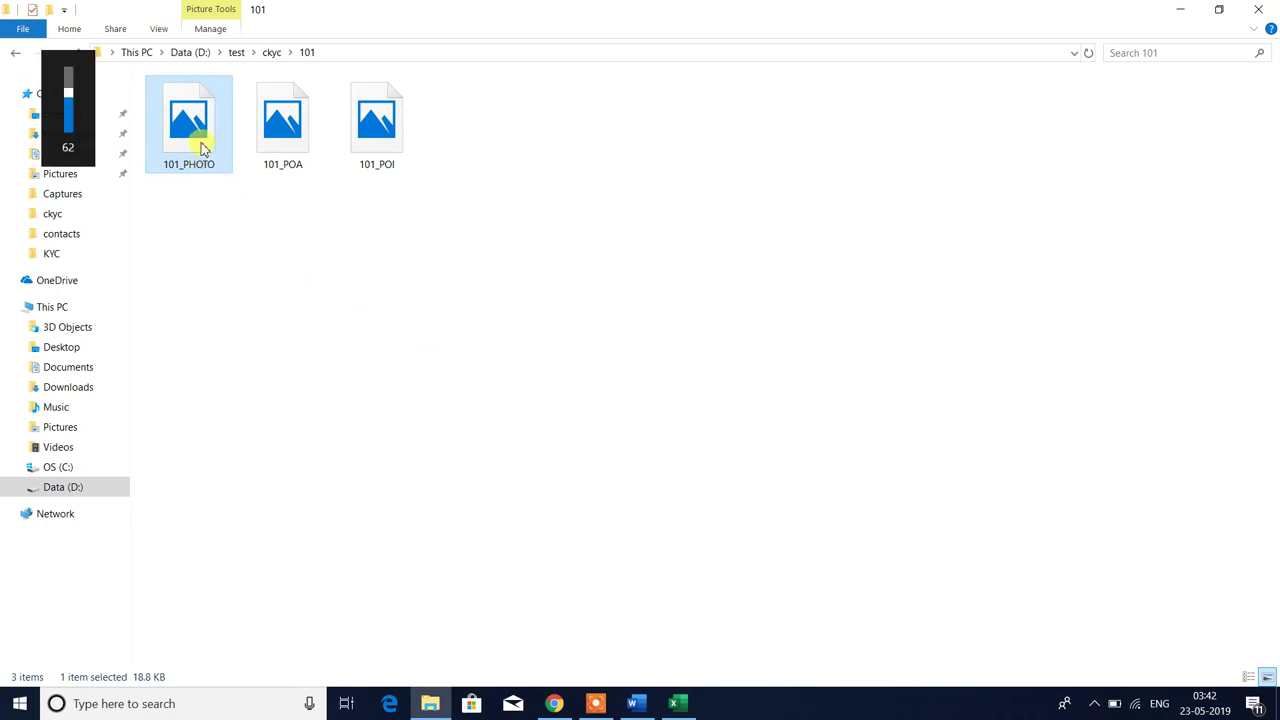
left_click(190, 163)
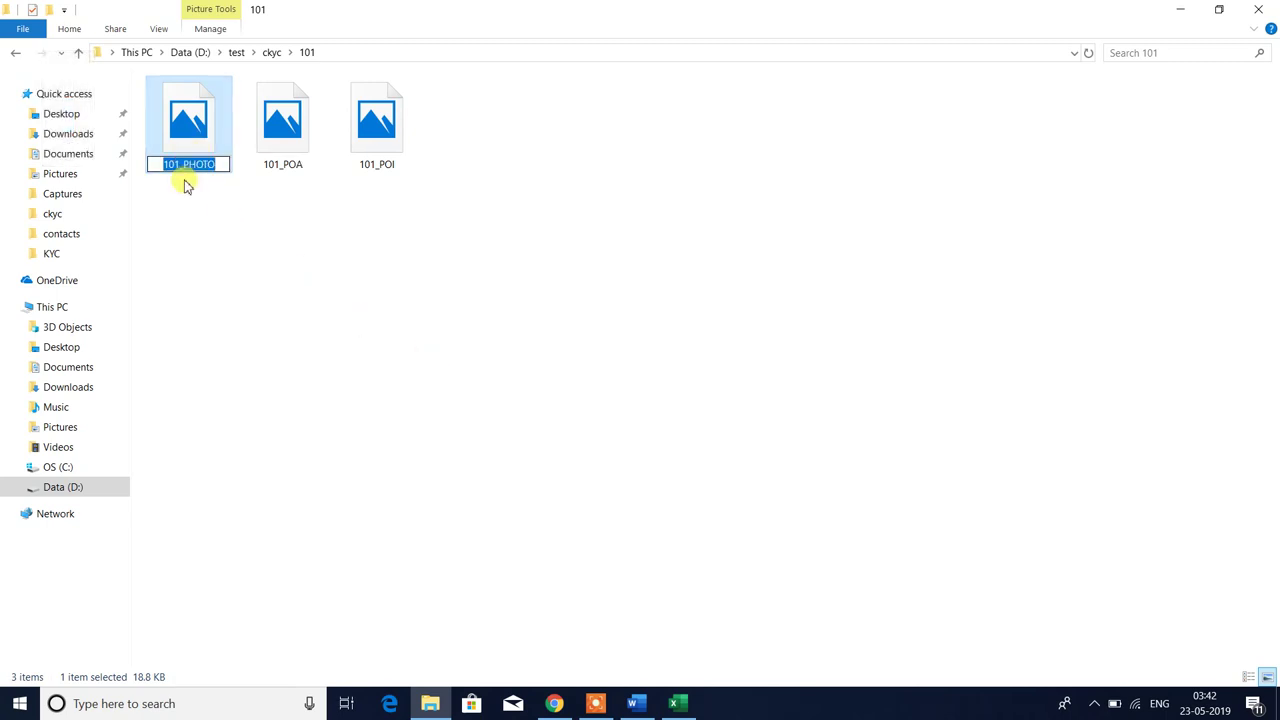
left_click(180, 164)
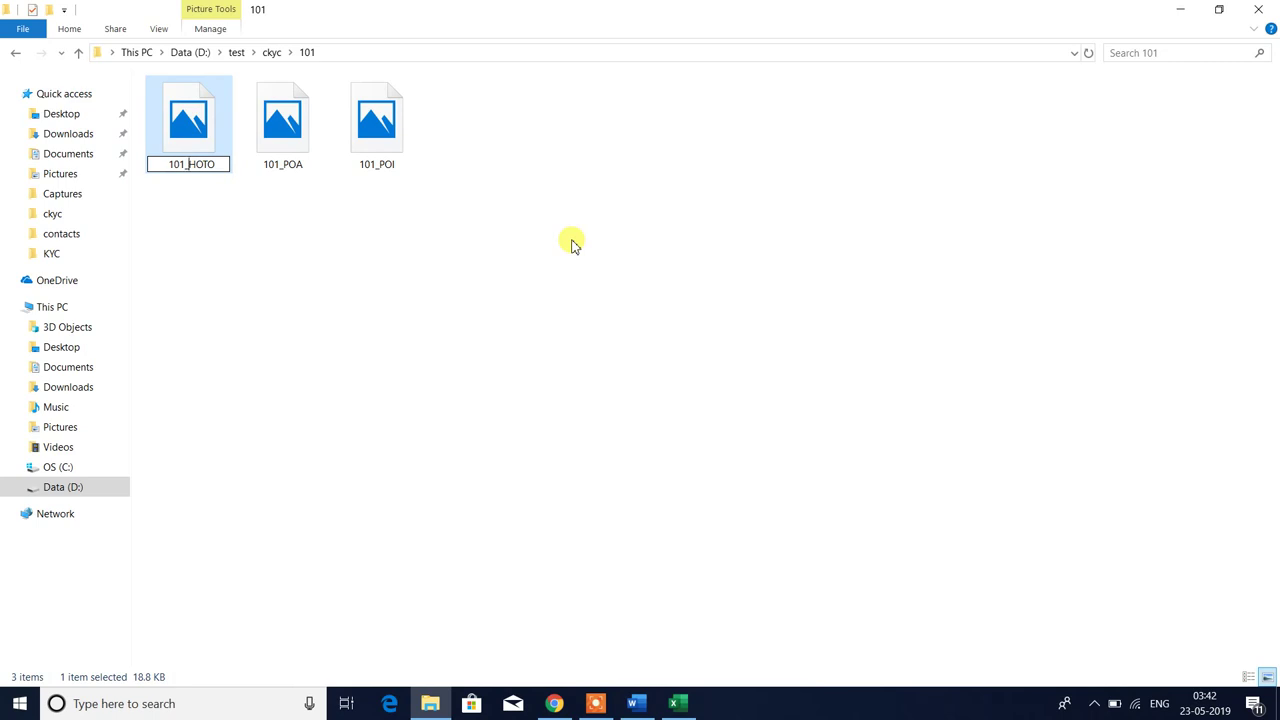
key("Delete")
type("-")
key("BackSpace")
type("_")
key("Return")
- Restore the missing P so the file is correctly named 101_PHOTO
key("F2")
key("Right")
key("Left")
key("Left")
key("Left")
key("Left")
type("P")
key("Return")
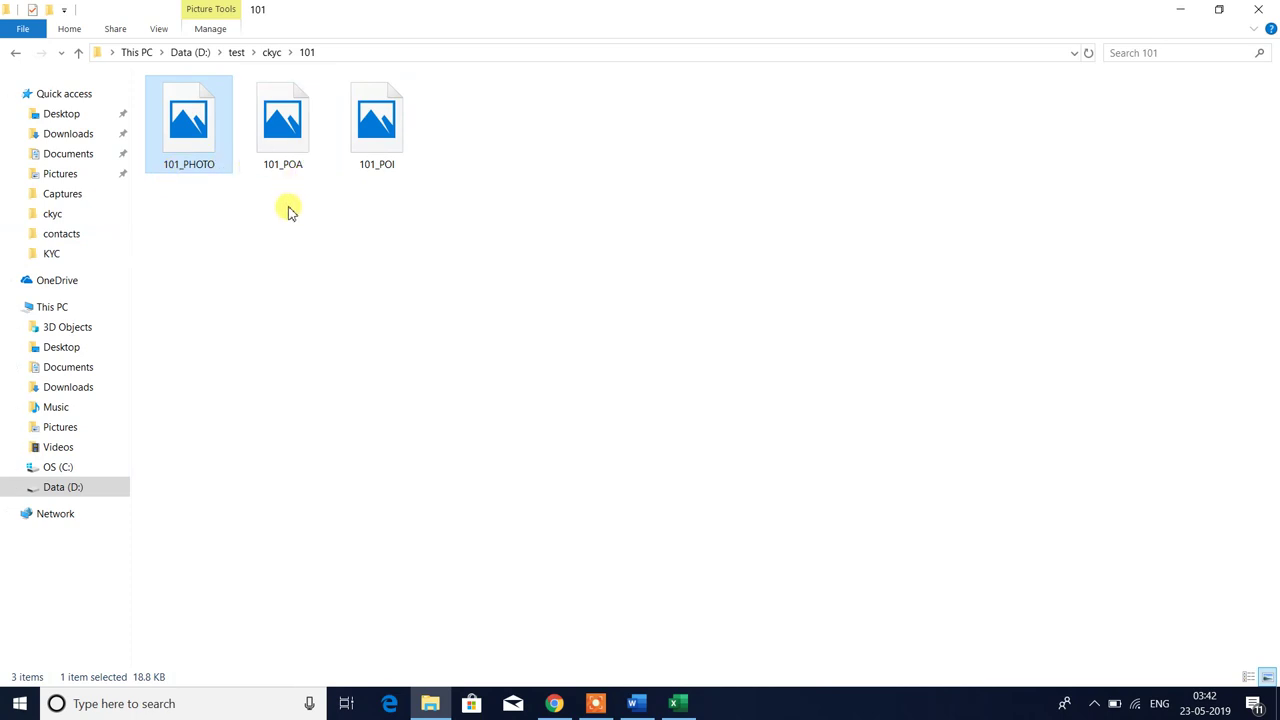
left_click(171, 151)
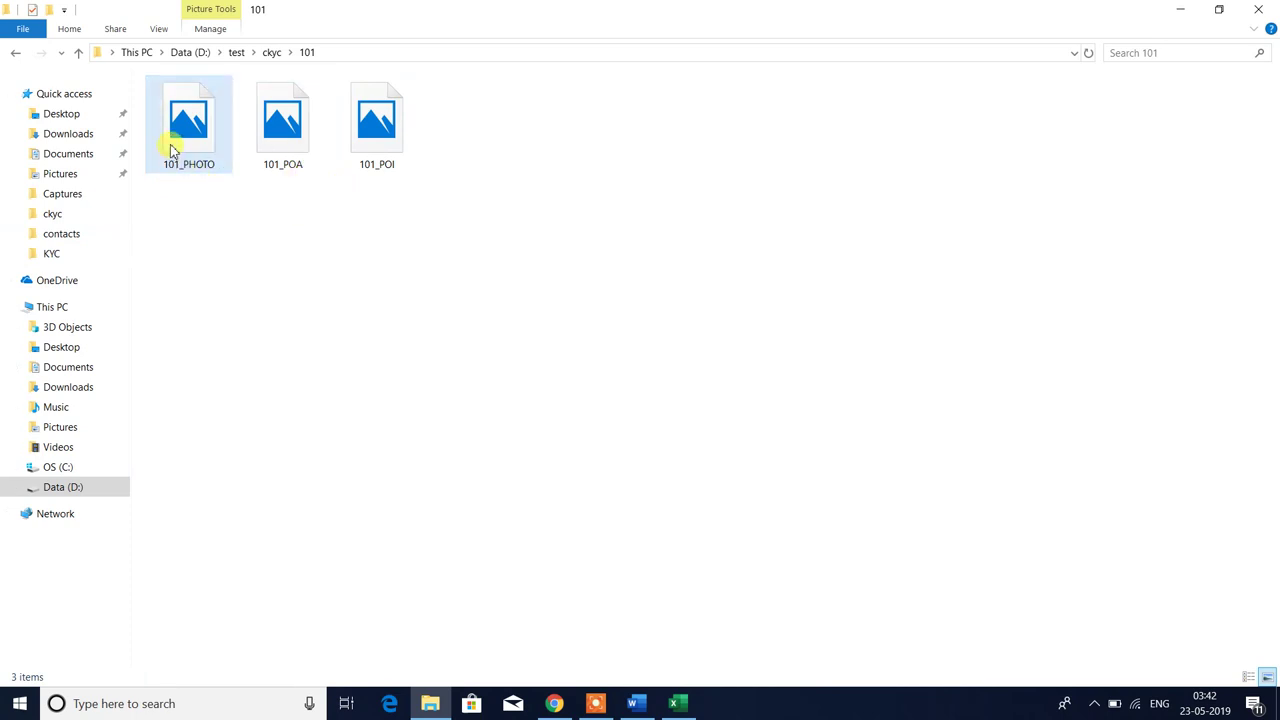
left_click(275, 220)
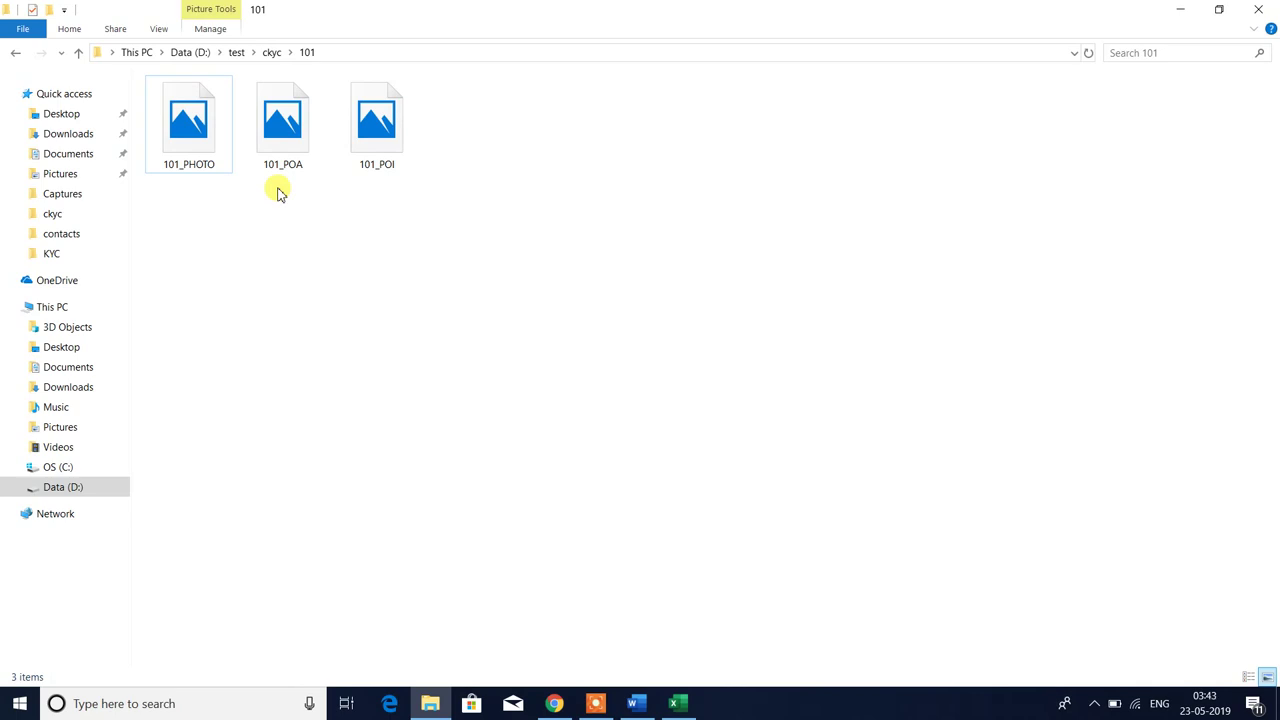
left_click(368, 152)
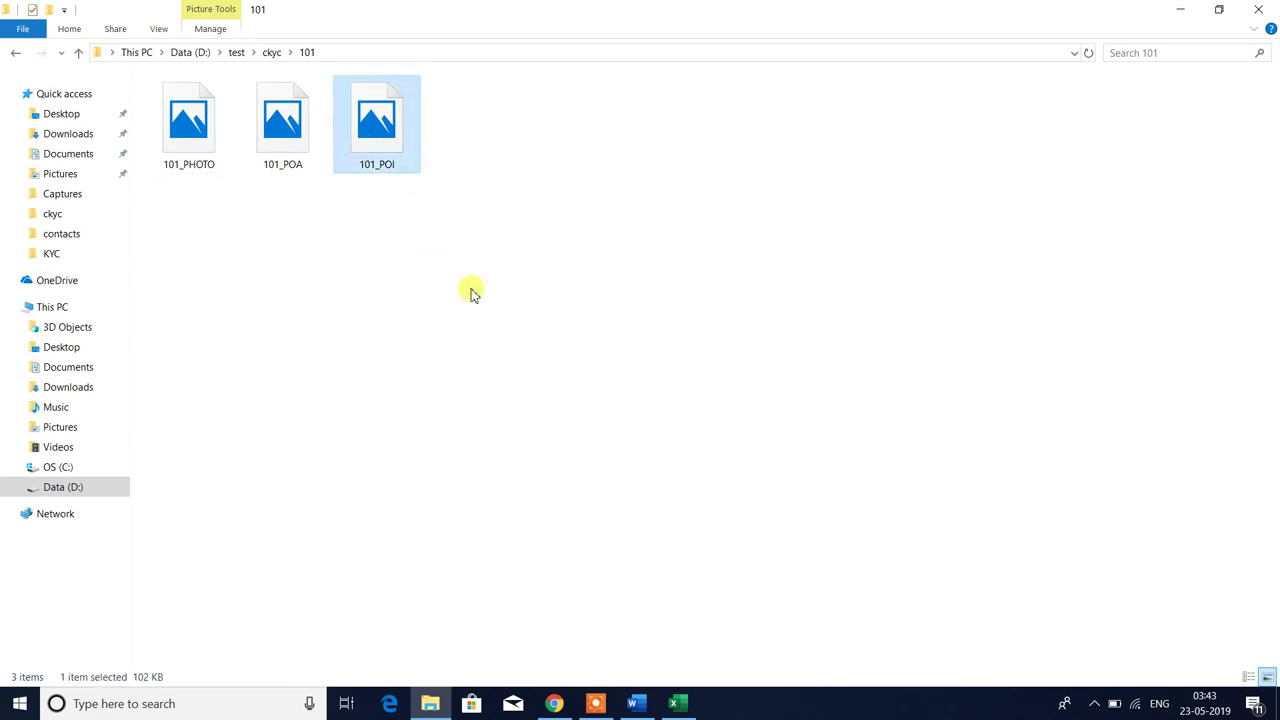
key("F2")
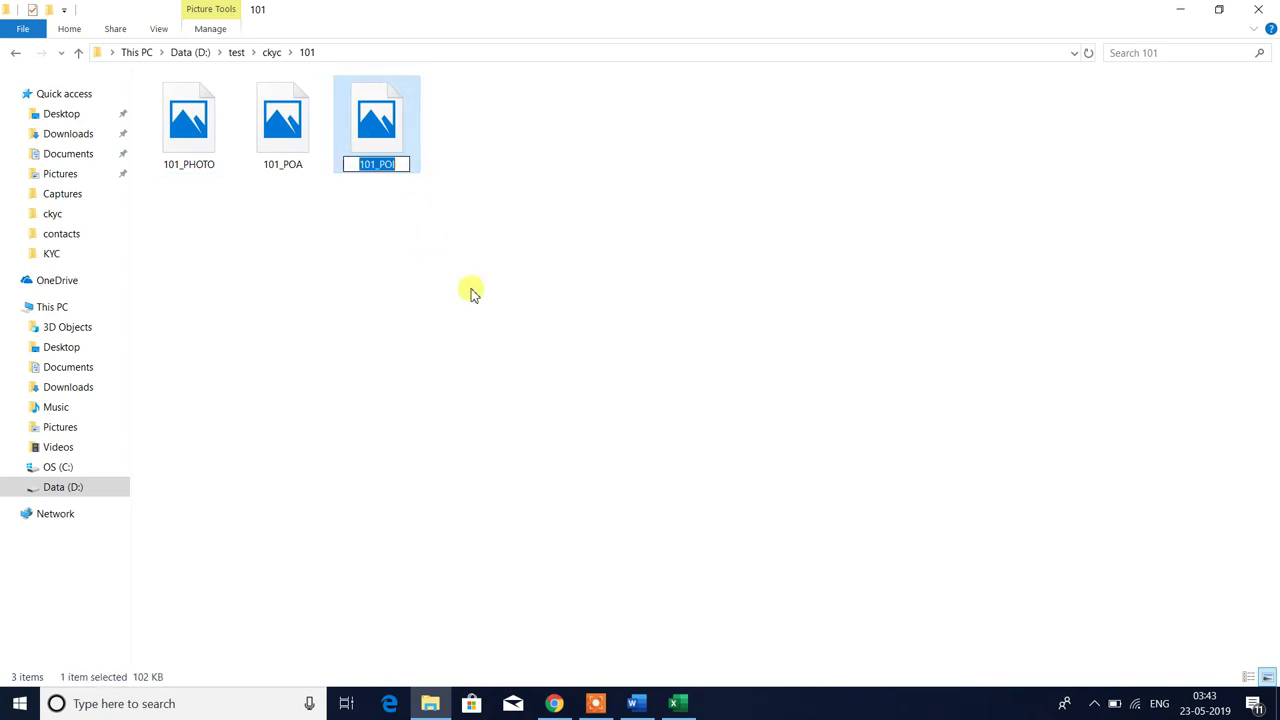
key("End")
type("KDMAFSD")
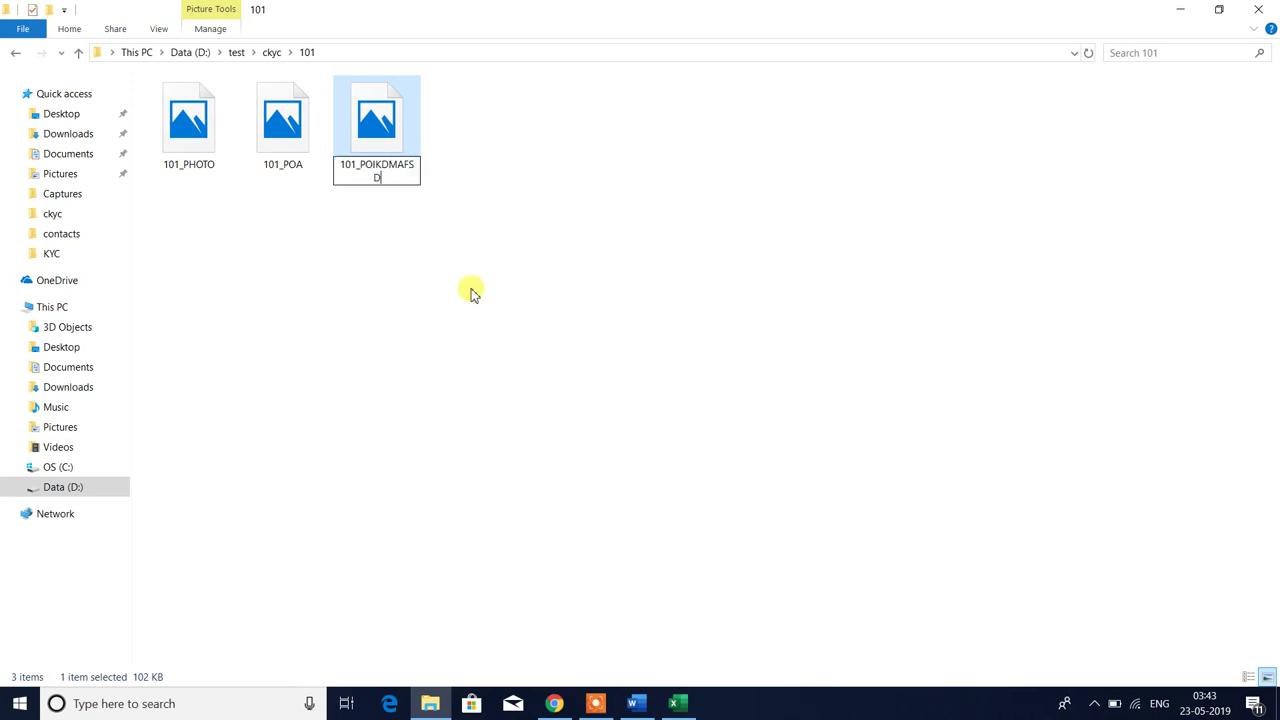
key("BackSpace")
key("BackSpace")
key("BackSpace")
key("BackSpace")
key("BackSpace")
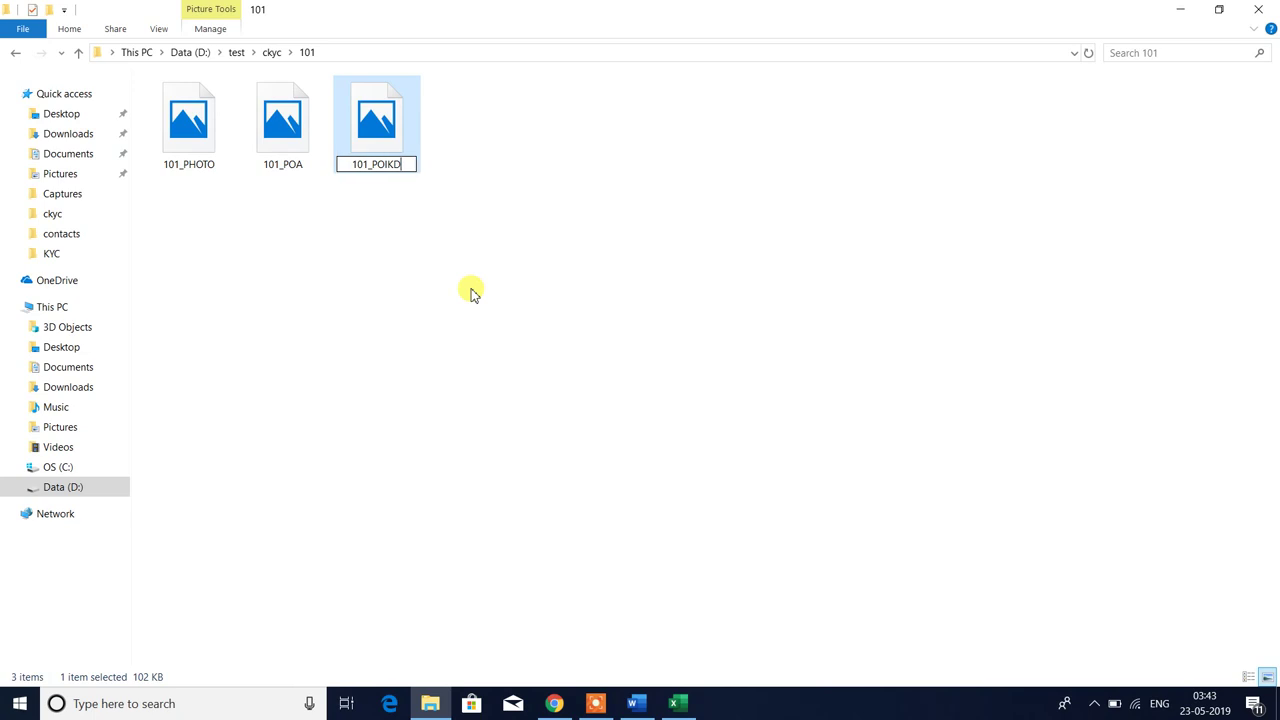
key("BackSpace")
key("BackSpace")
key("Return")
key("Return")
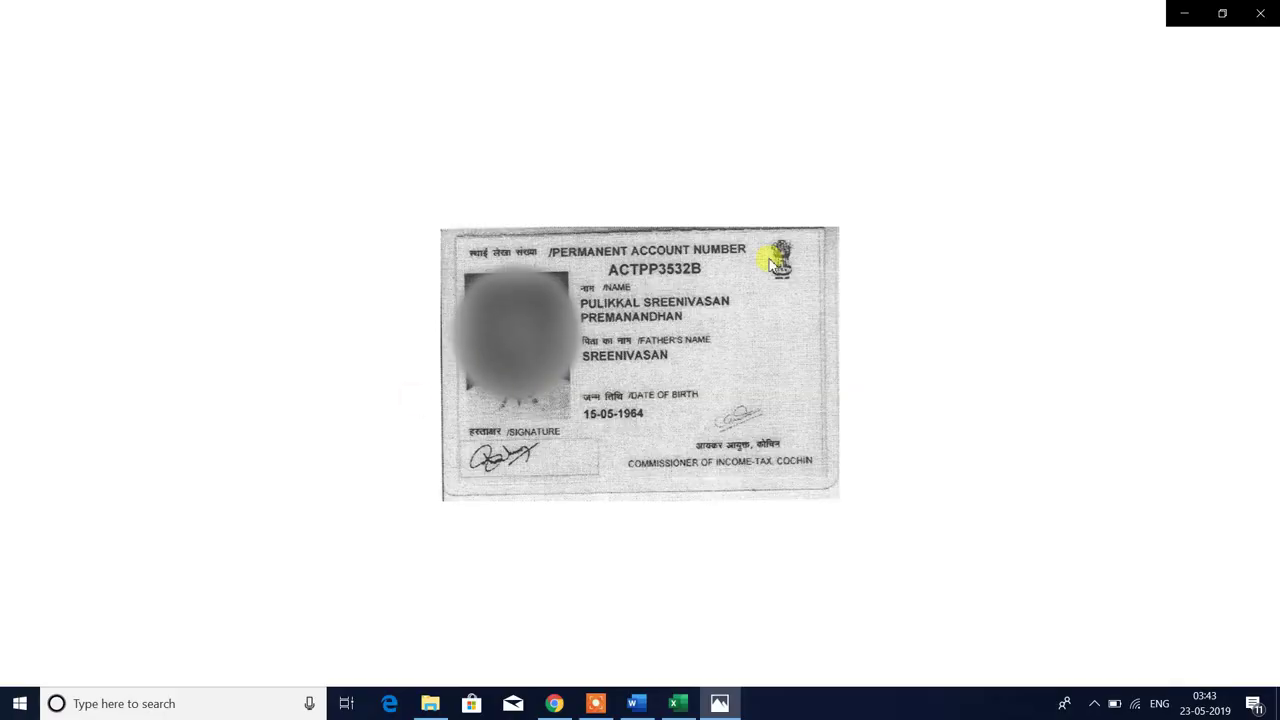
left_click(1260, 13)
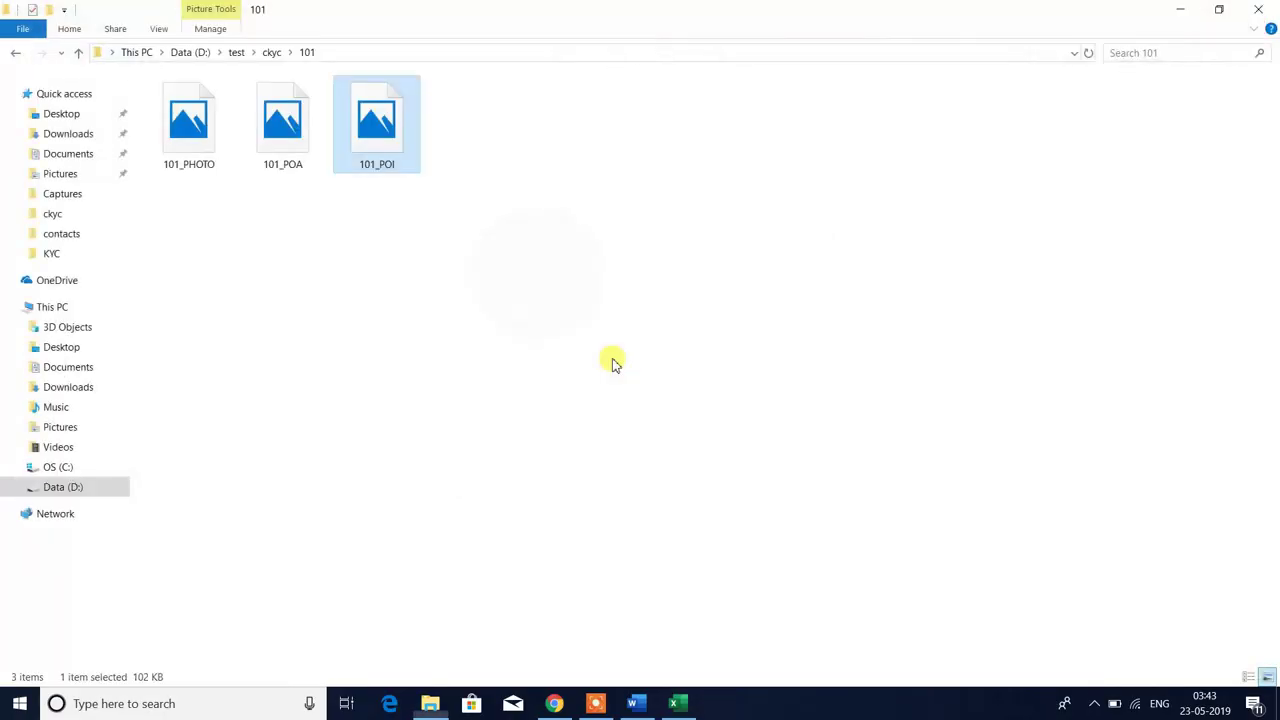
left_click(329, 305)
left_click(283, 157)
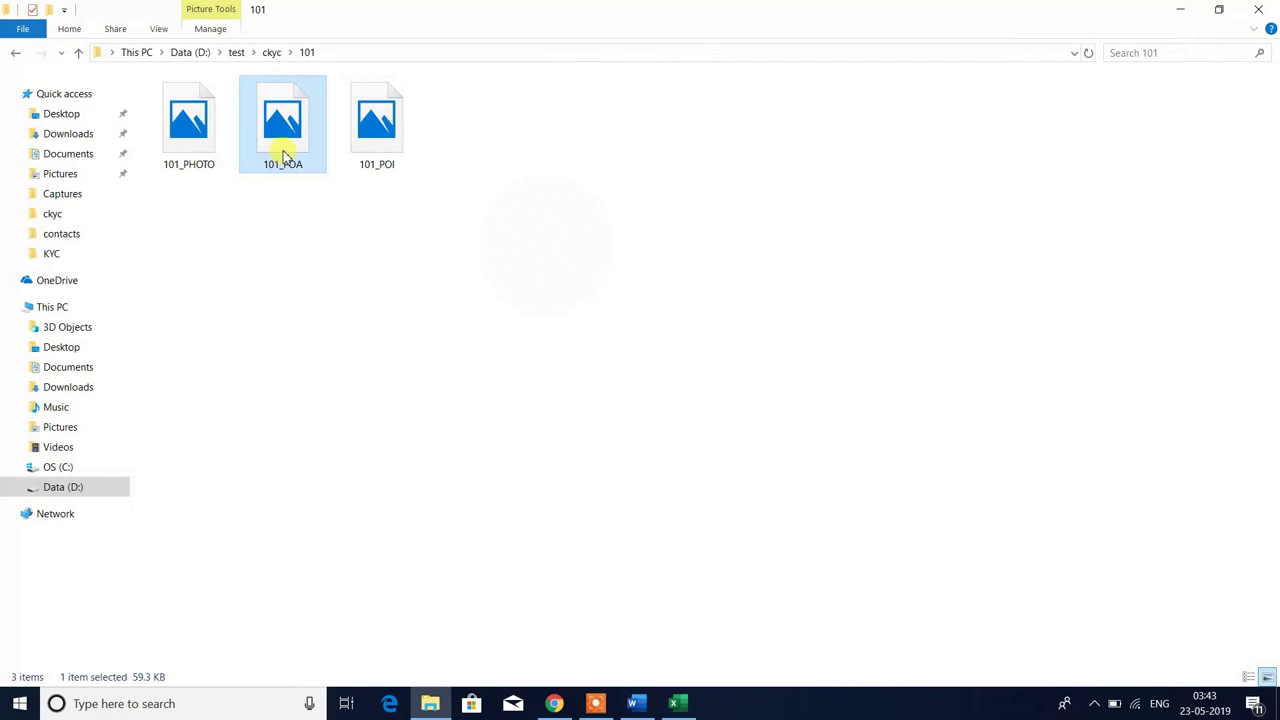
double_click(283, 157)
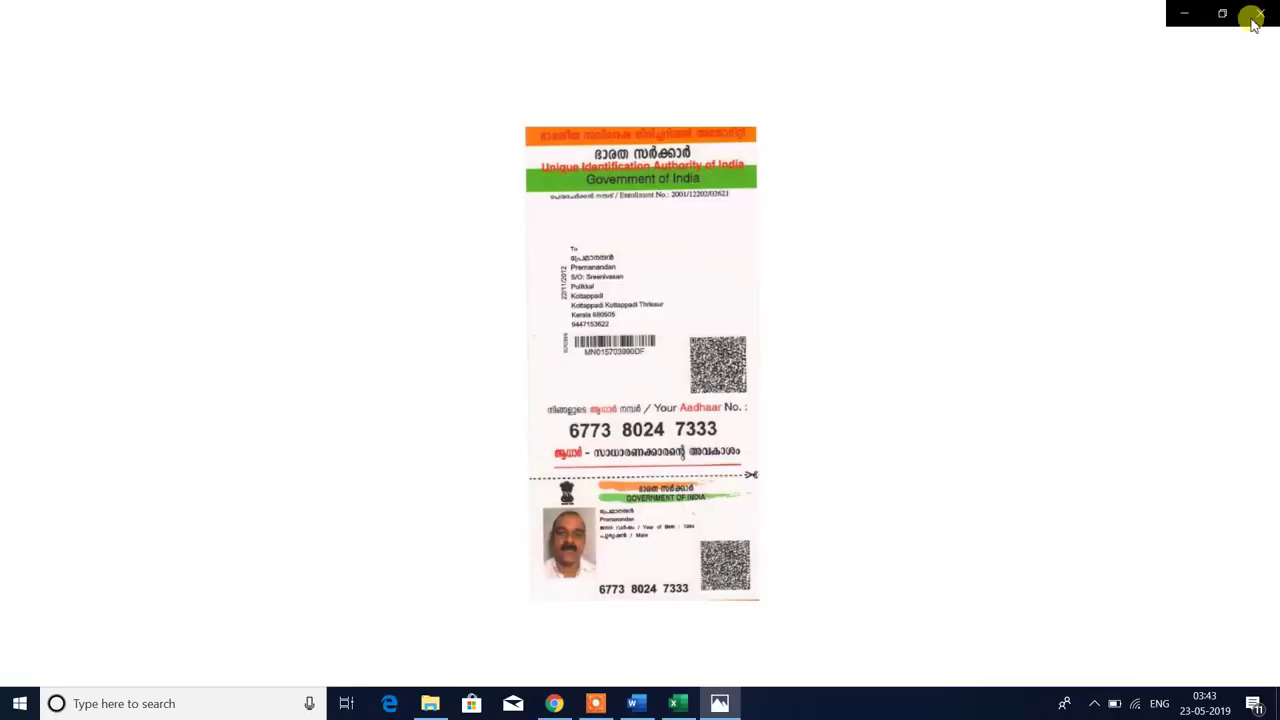
left_click(1258, 14)
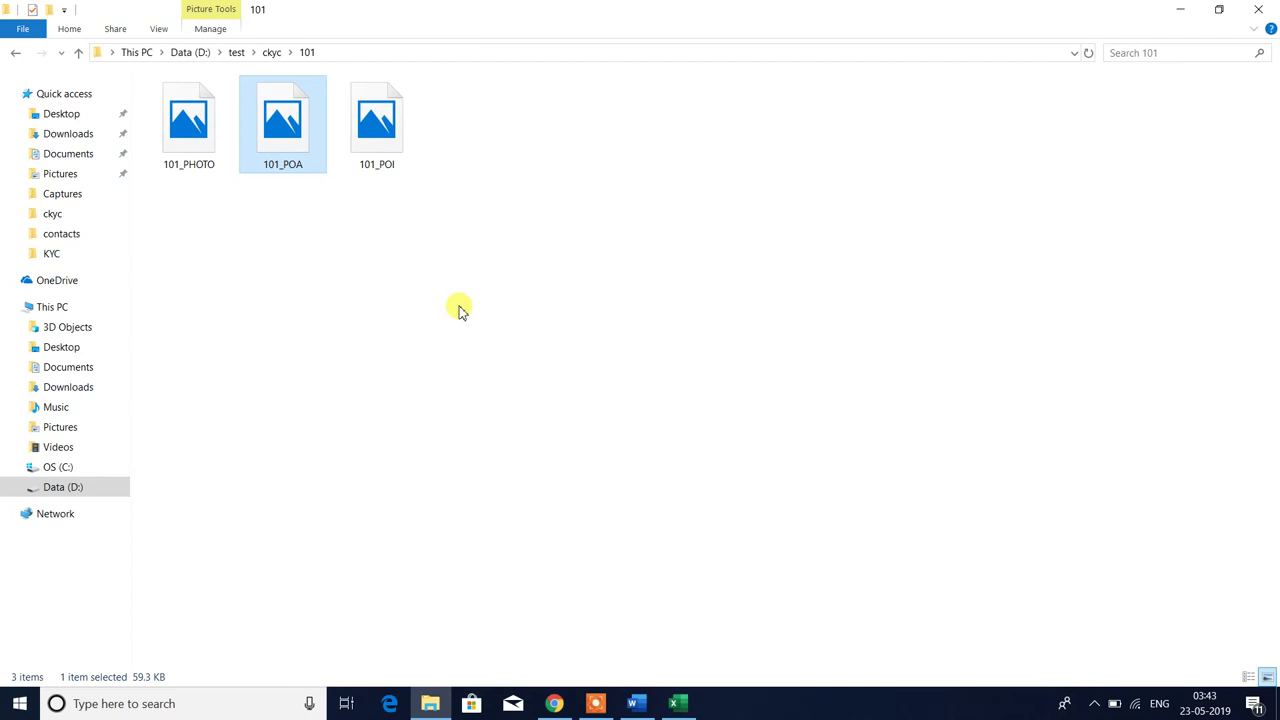
- Review the three images in 101, go back to ckyc, and glance at the CKYC workbook
left_click(284, 386)
left_click_drag(158, 236, 642, 66)
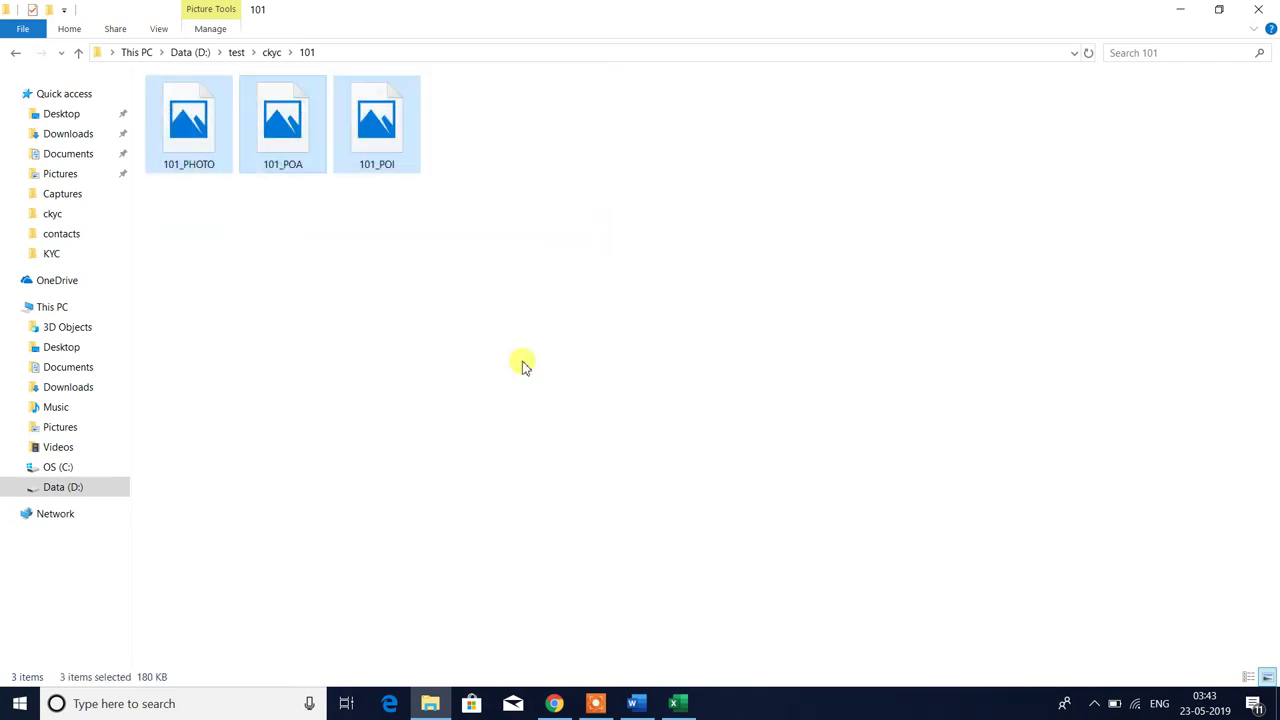
left_click(424, 266)
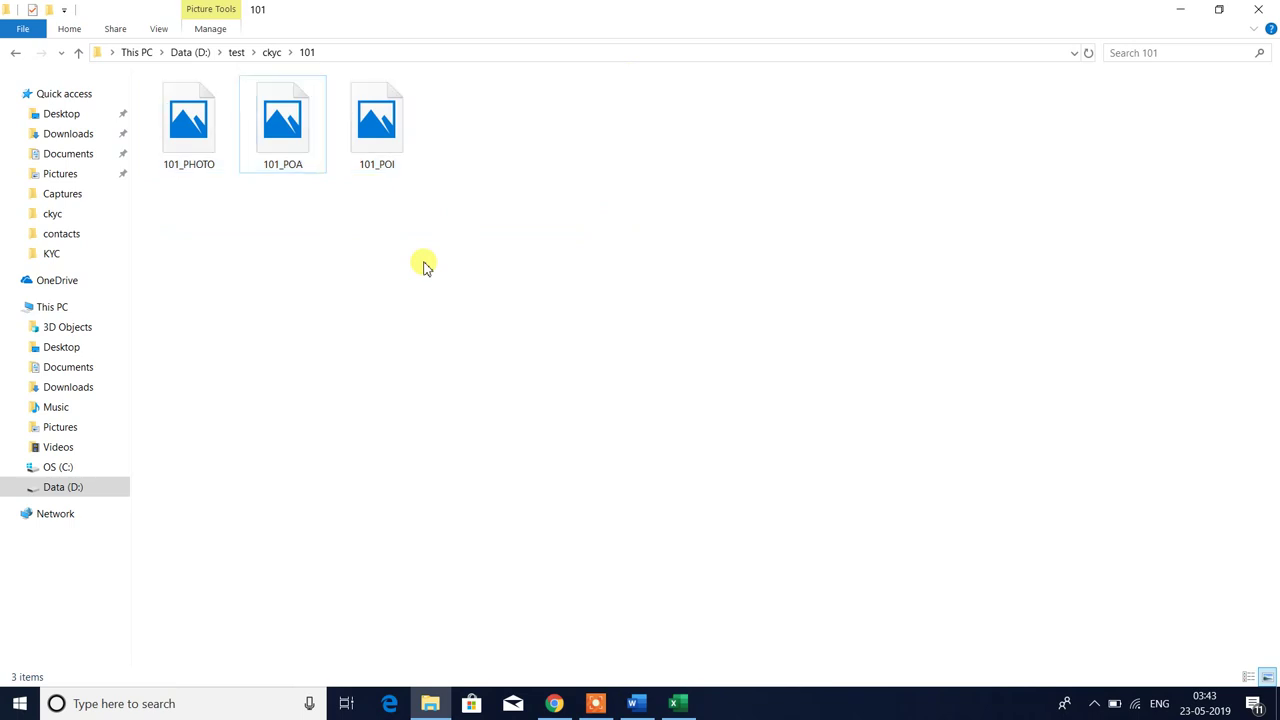
left_click(14, 55)
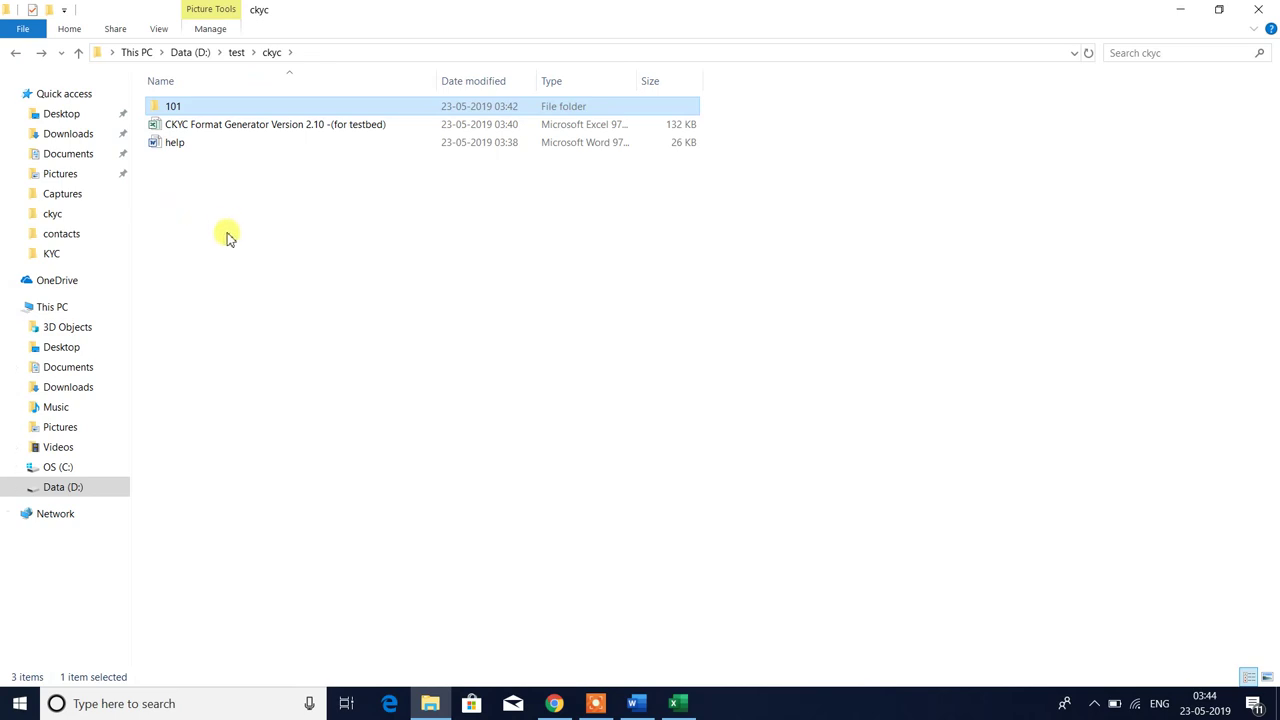
key("alt+Tab")
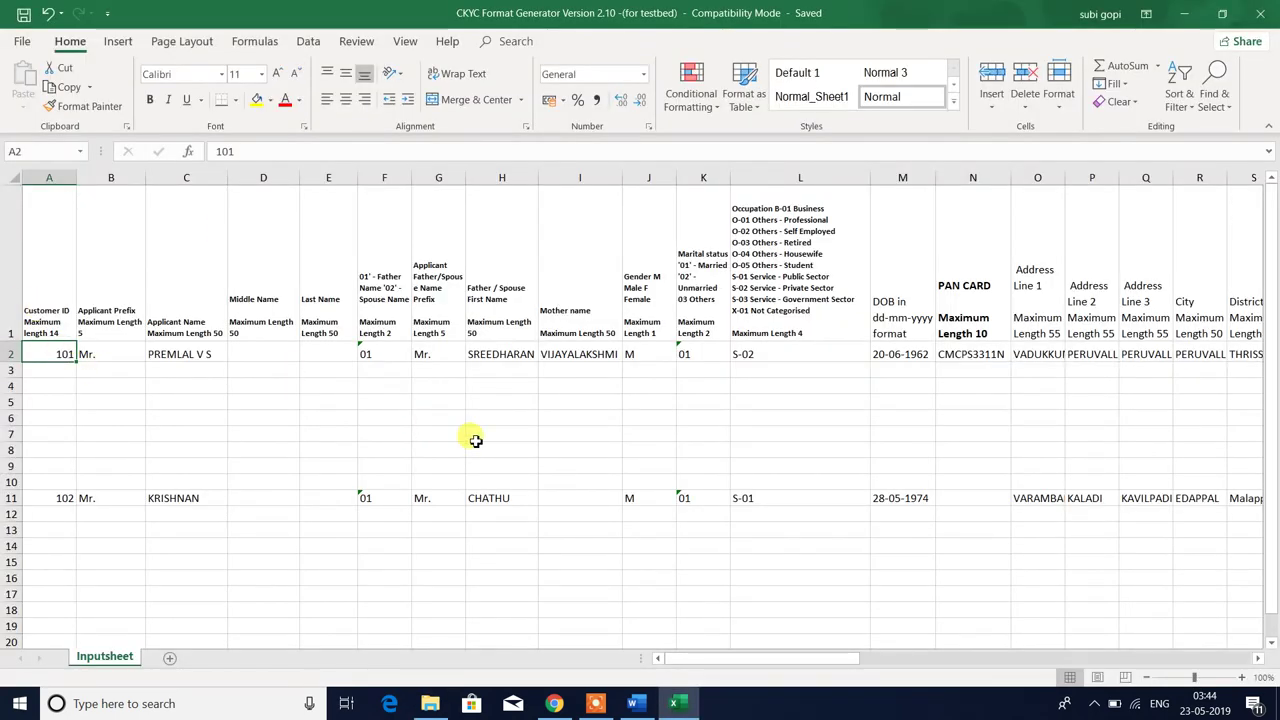
key("alt+Tab")
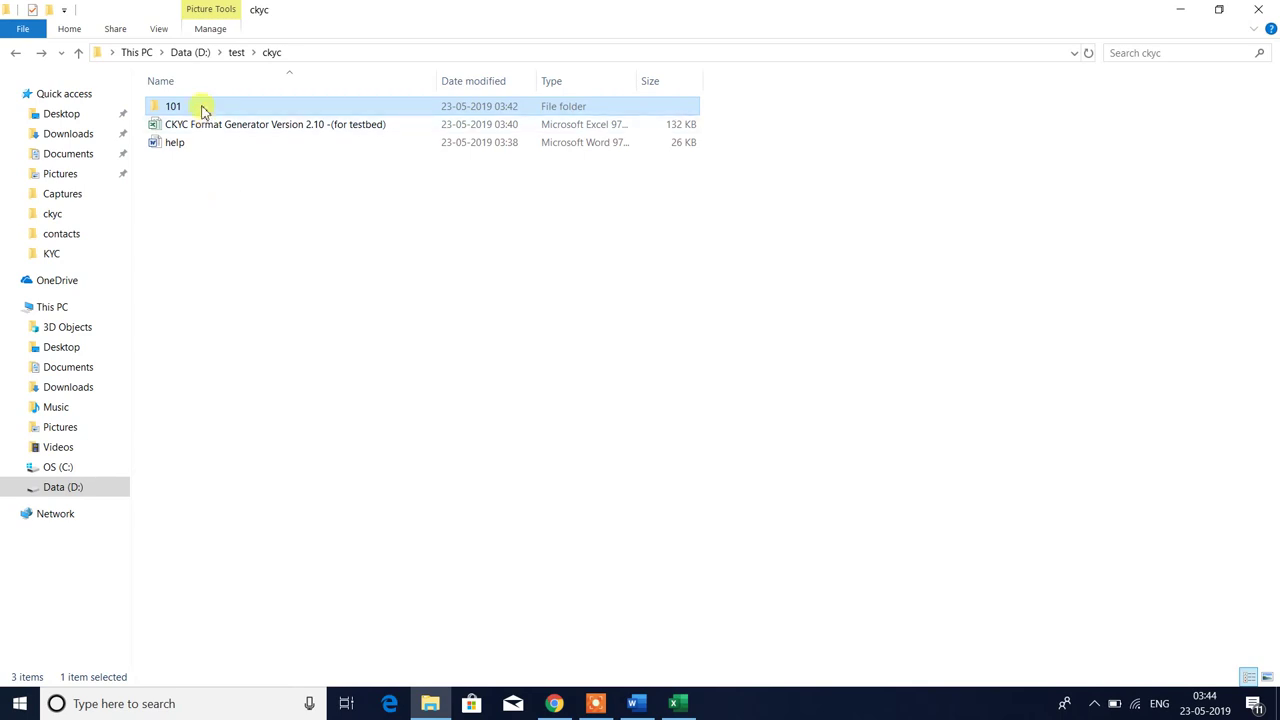
- Reopen folder 101 and check 101_PHOTO, 101_POA and 101_POI one by one
double_click(203, 111)
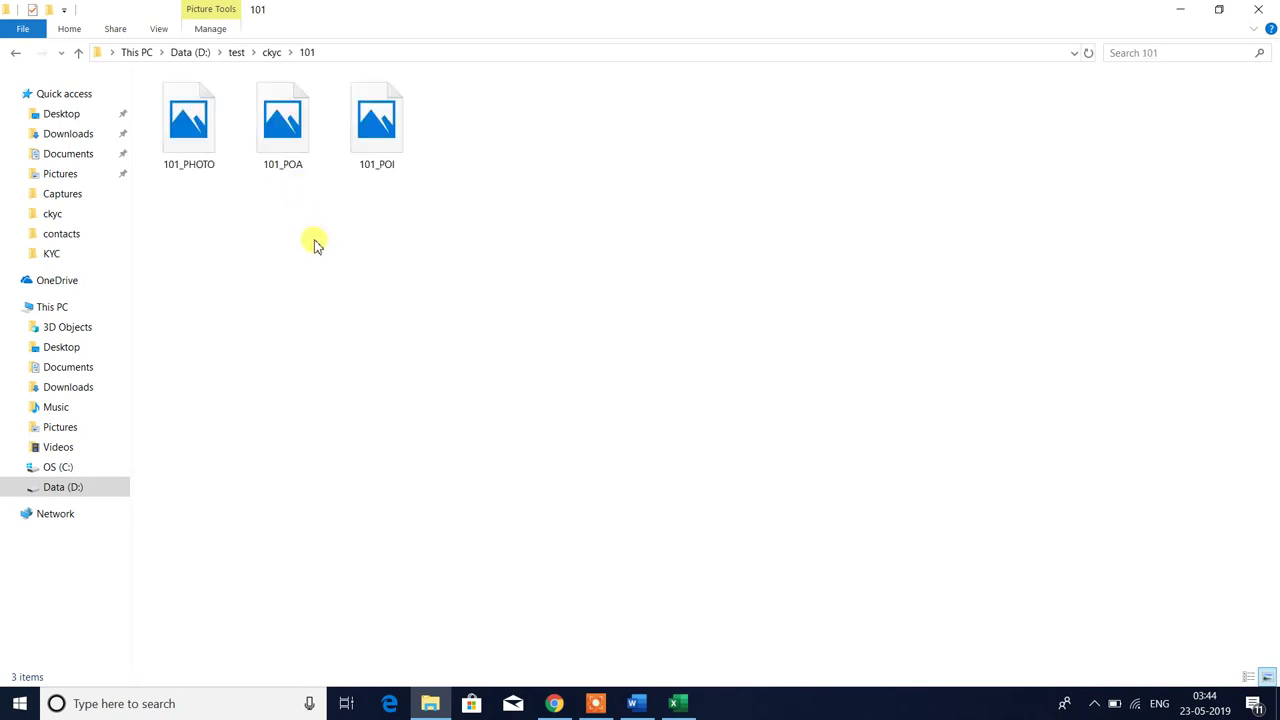
left_click(181, 138)
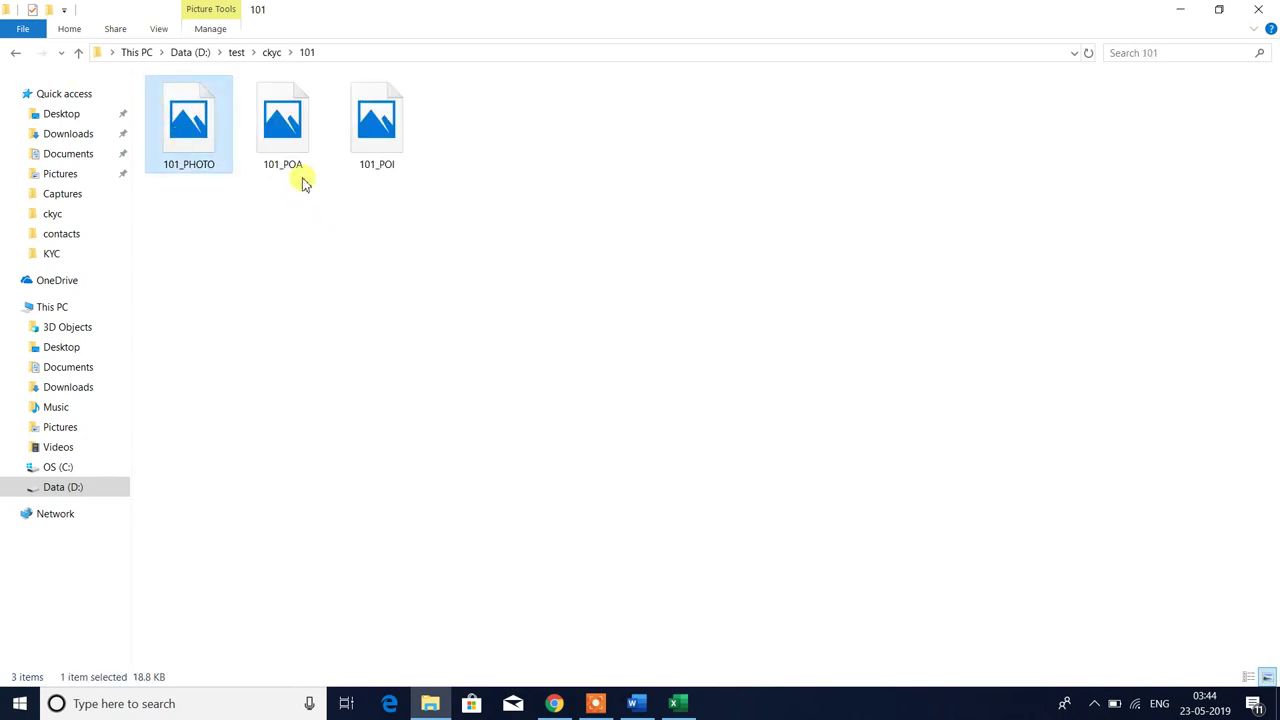
left_click(280, 124)
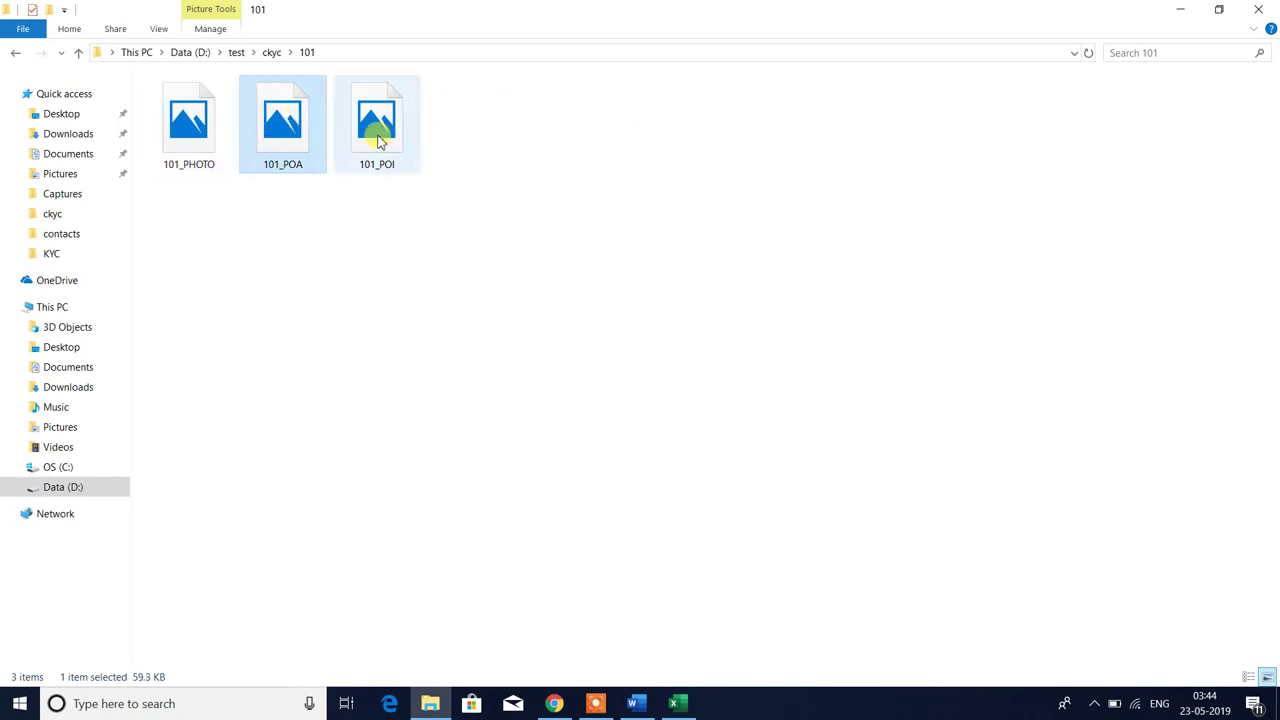
left_click(380, 138)
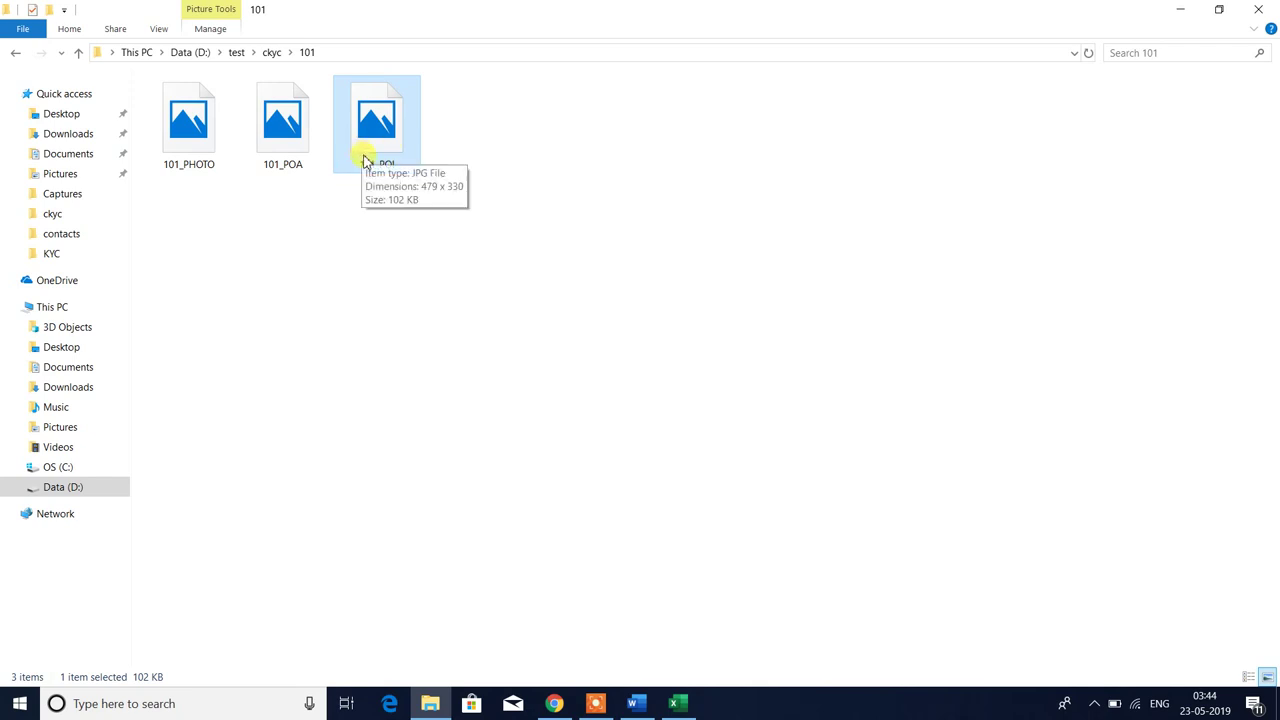
left_click(292, 150)
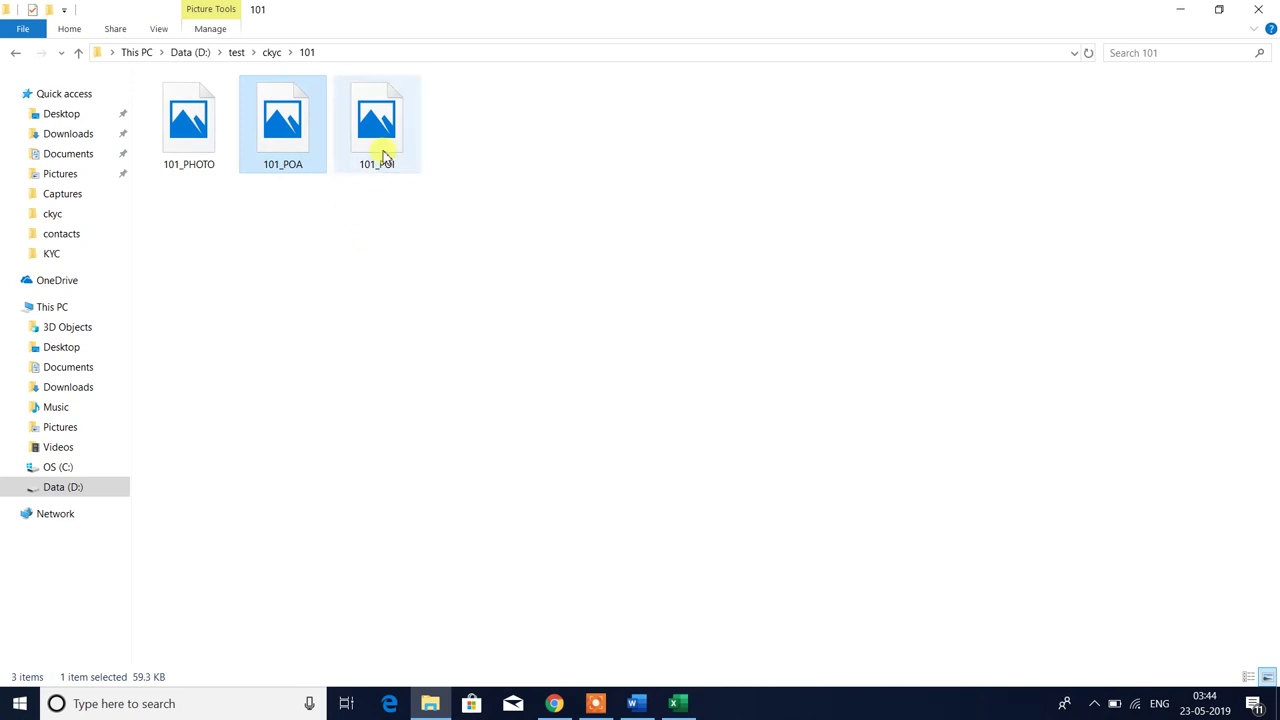
left_click(386, 140)
left_click(388, 200)
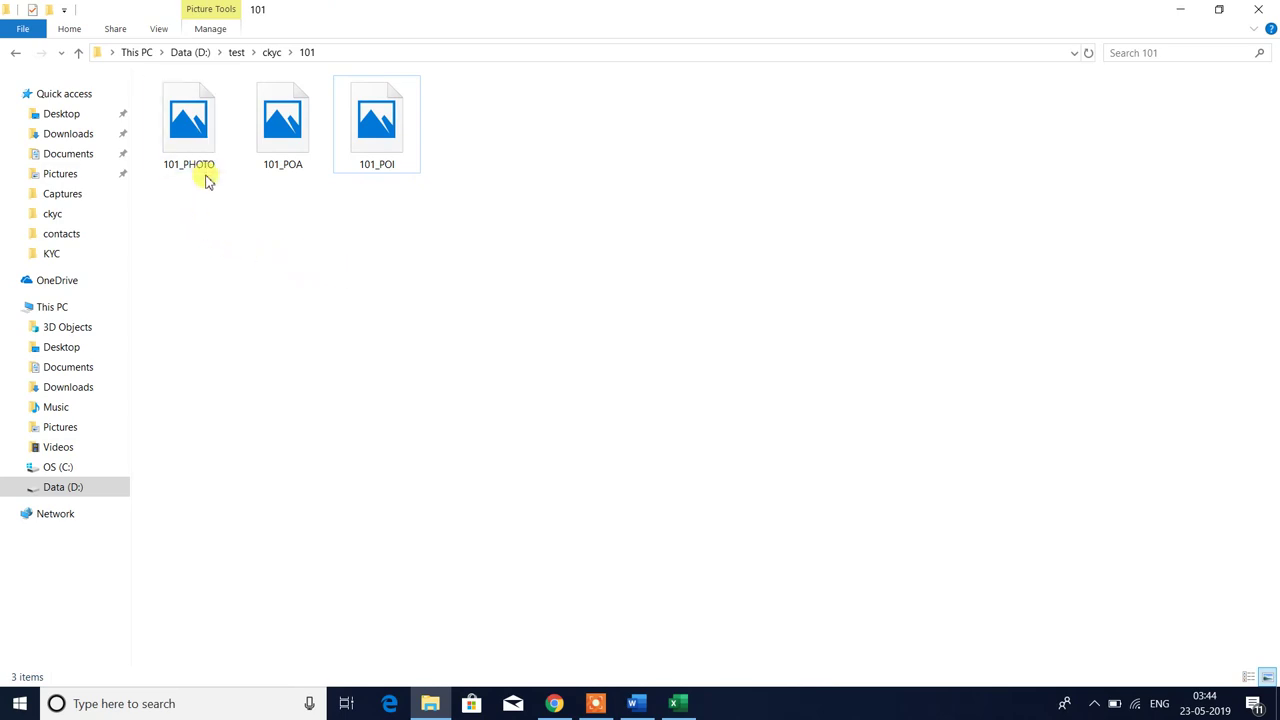
- Preview 101_PHOTO in Photos, then return to the ckyc folder
double_click(187, 143)
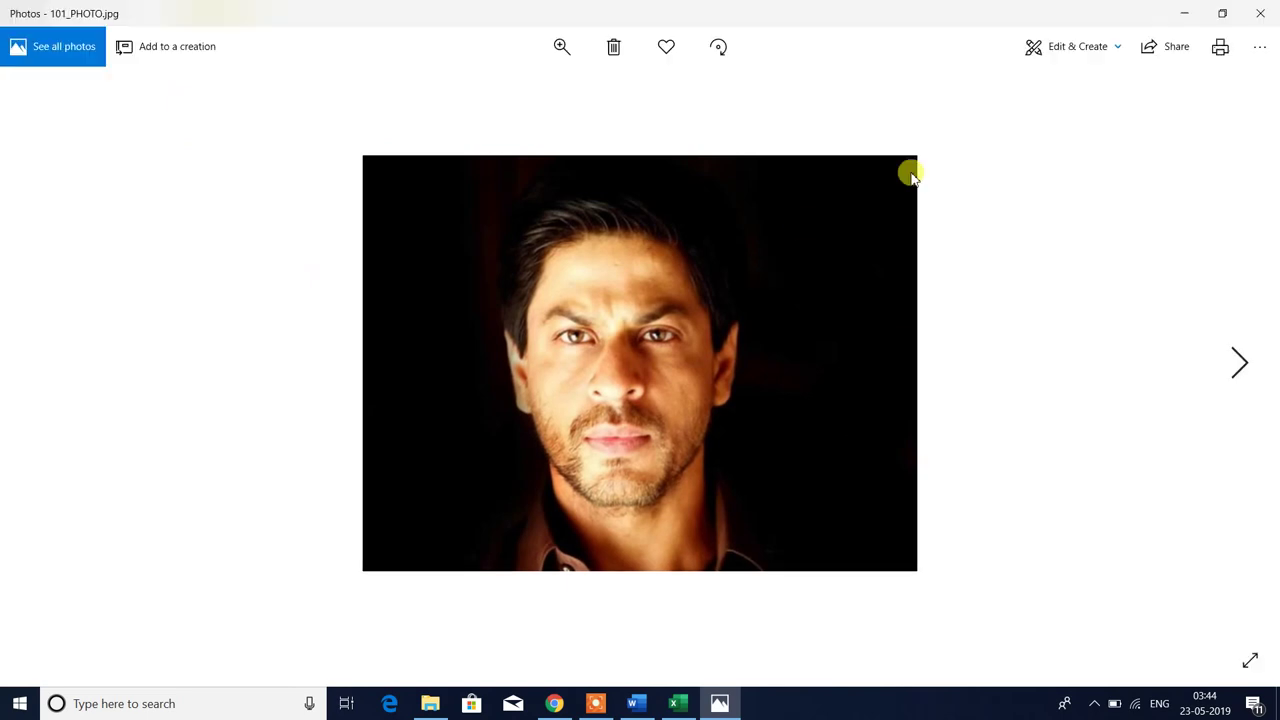
left_click(1258, 12)
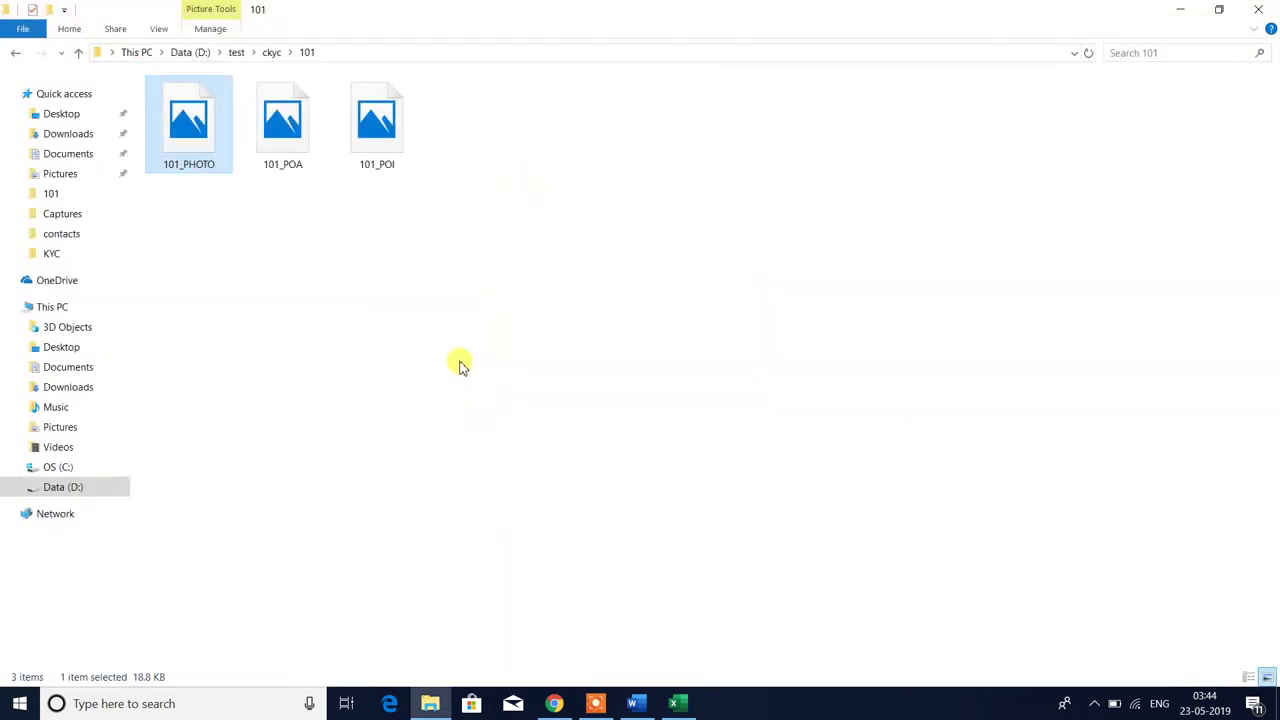
left_click(15, 52)
left_click(551, 398)
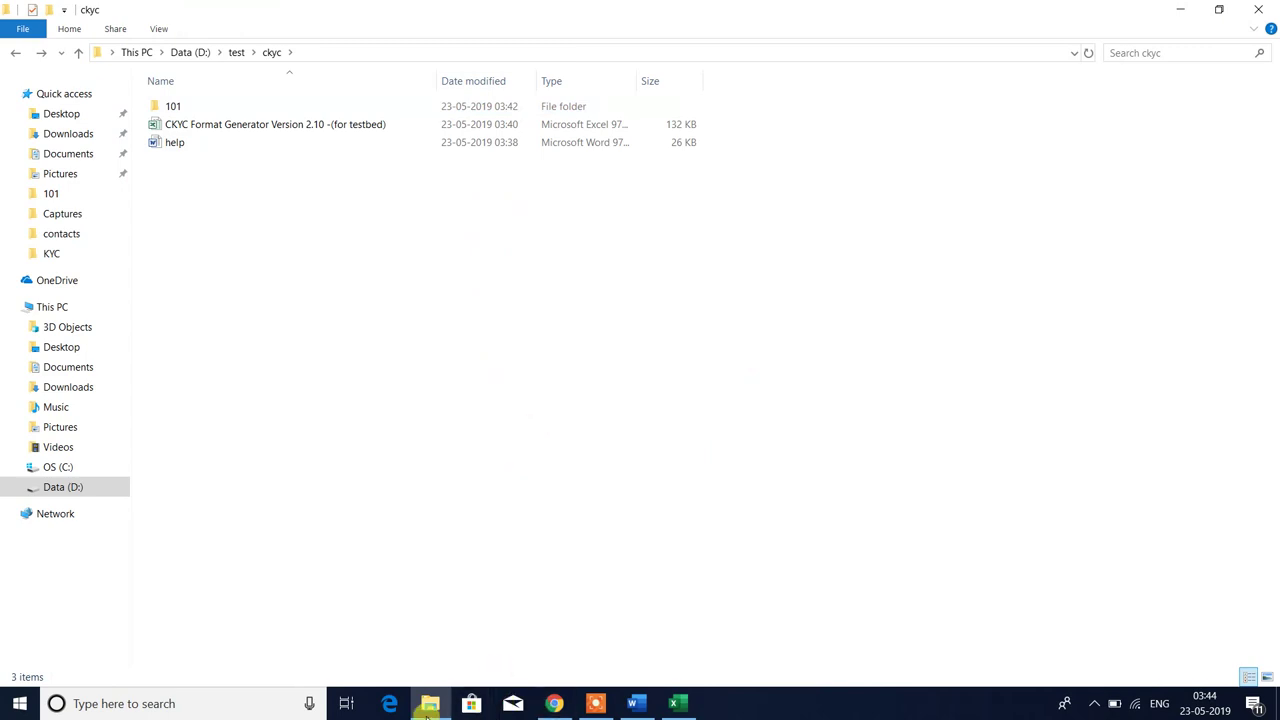
- Download the Photo resolution.txt attachment from the Gmail message
left_click(554, 703)
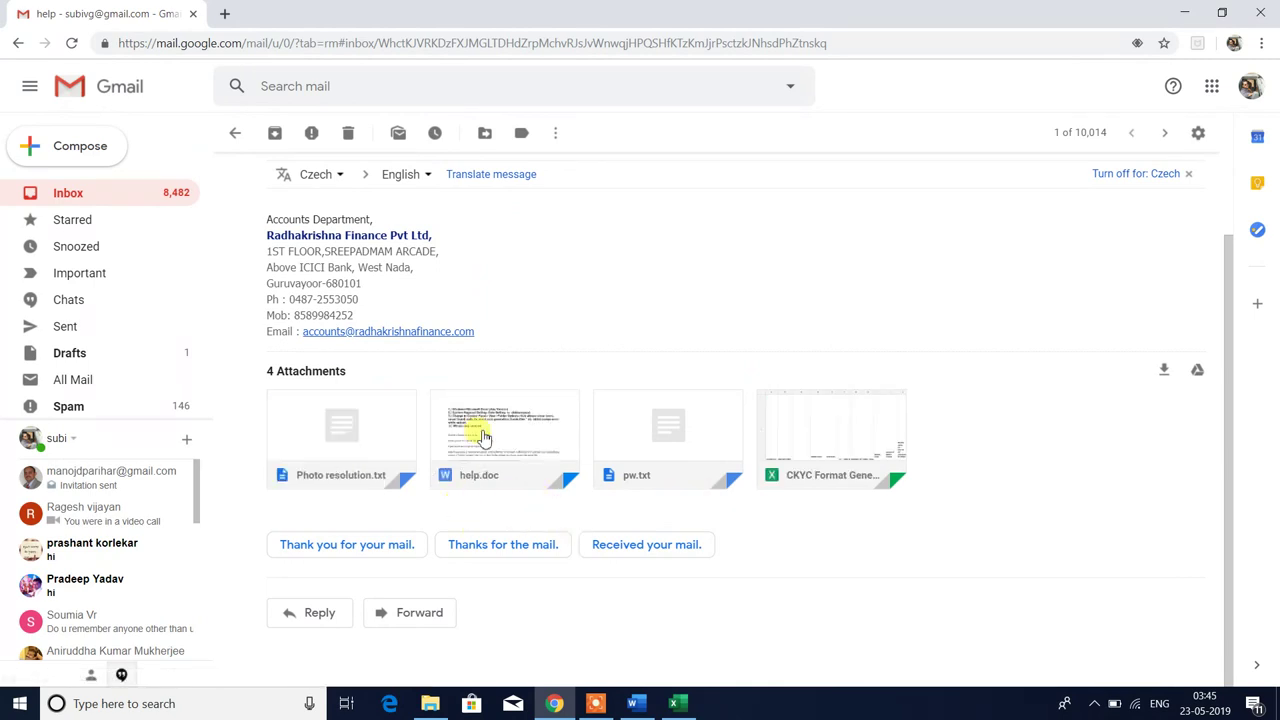
left_click(128, 666)
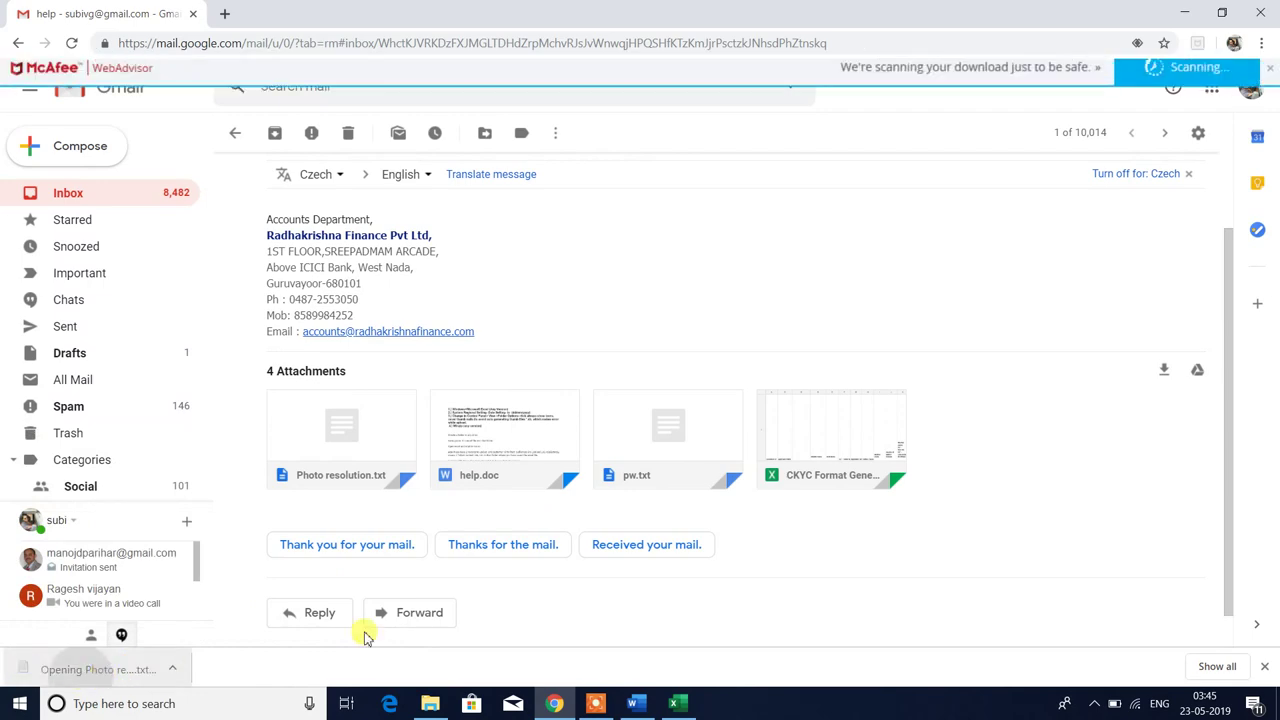
- Open the Photo resolution notes full-screen and review the scanning and photograph requirements on lines i and ii
left_click(1184, 12)
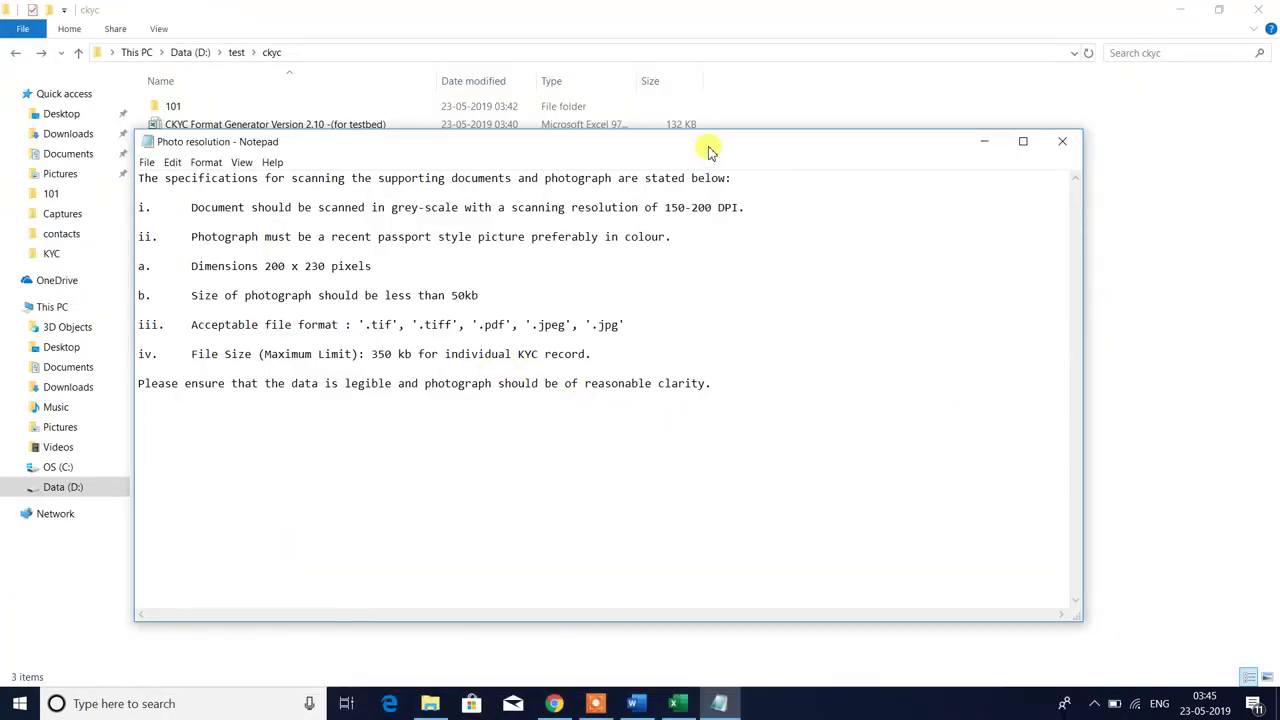
double_click(710, 150)
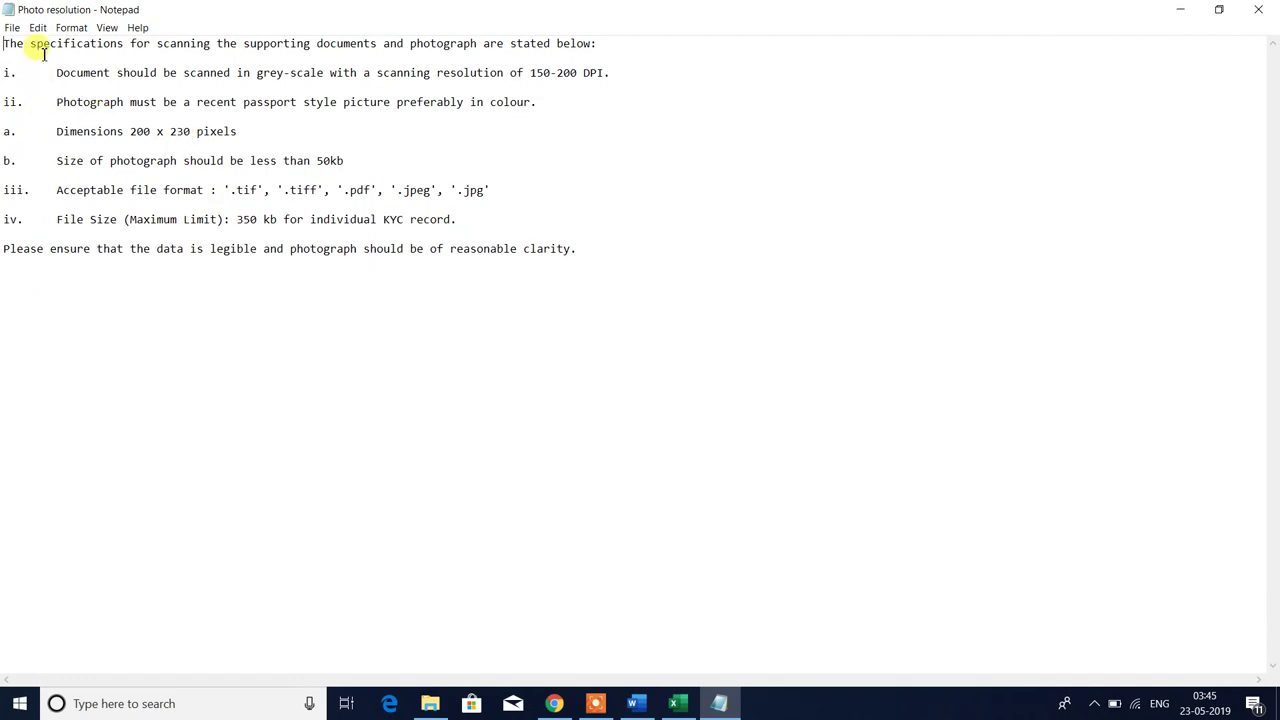
left_click_drag(3, 43, 626, 337)
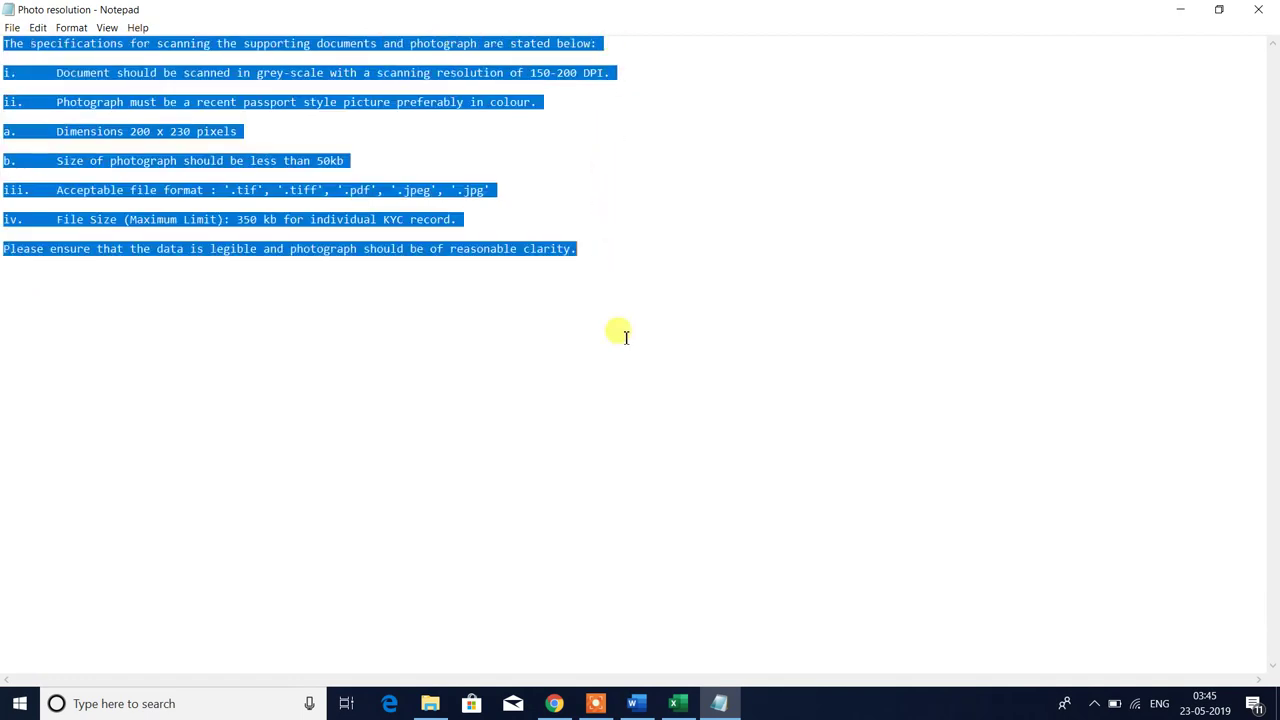
left_click(317, 248)
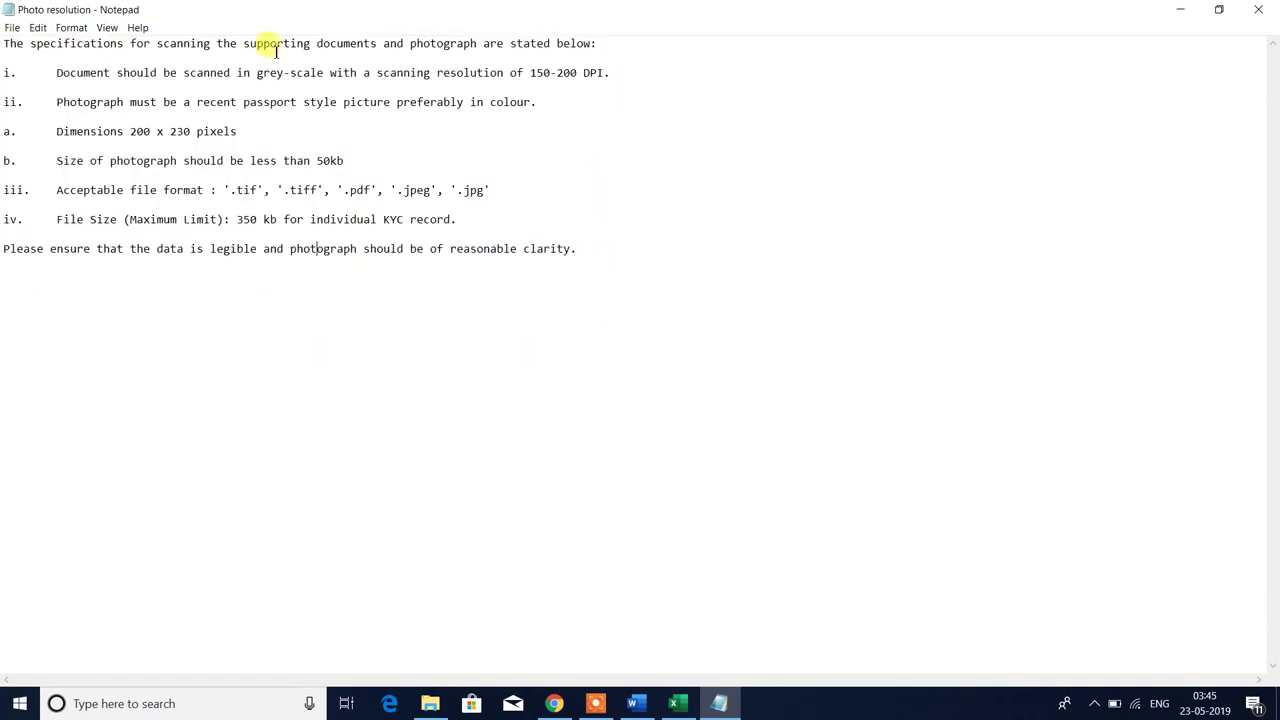
left_click_drag(54, 73, 621, 73)
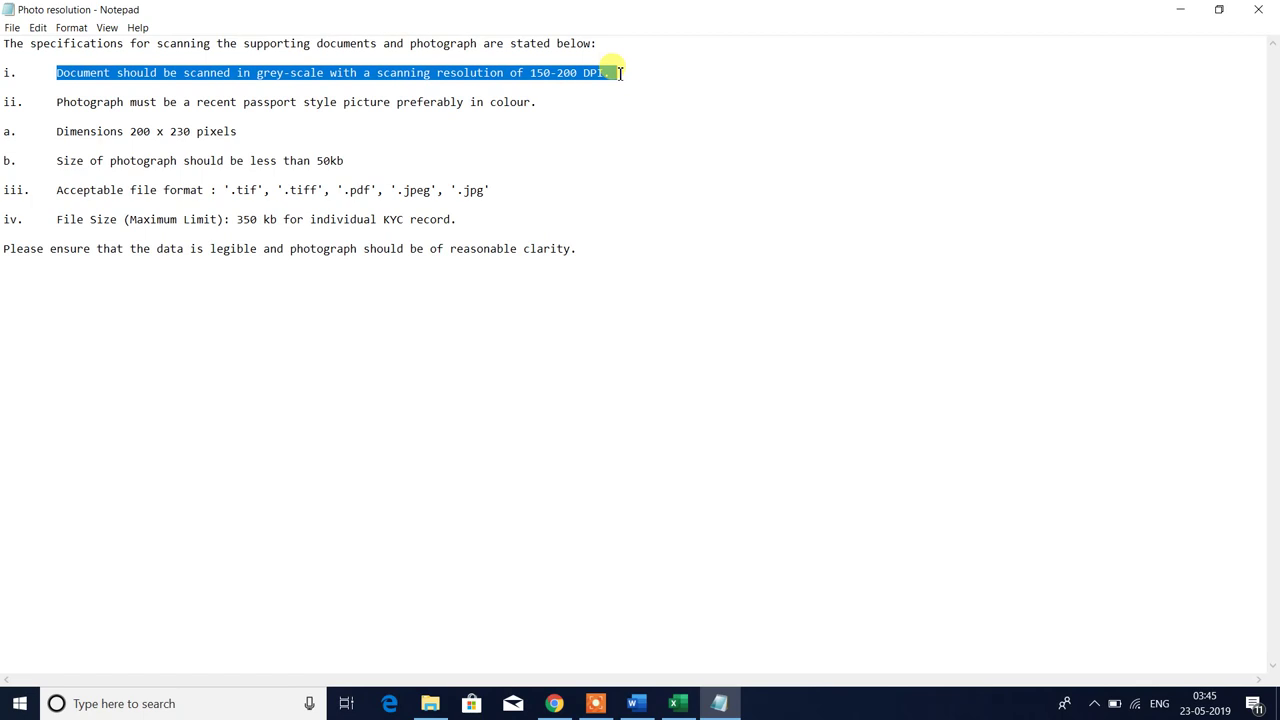
left_click(250, 102)
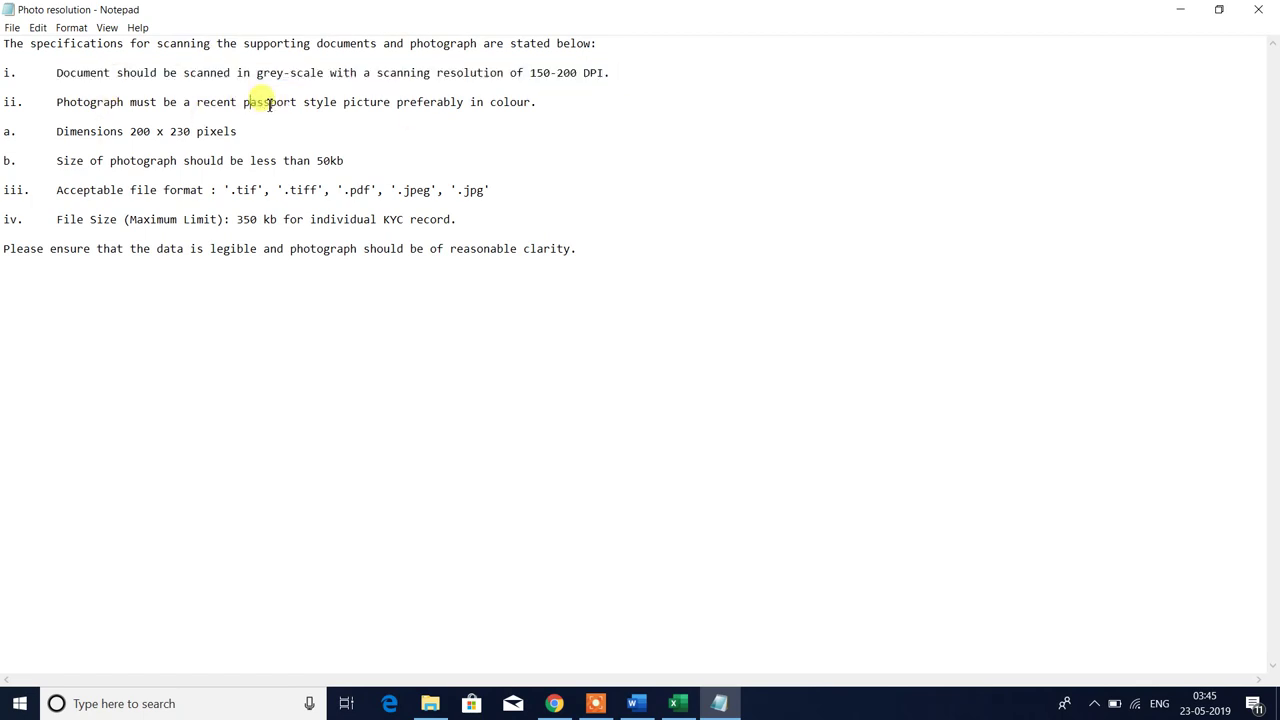
key("shift+Home")
key("shift+End")
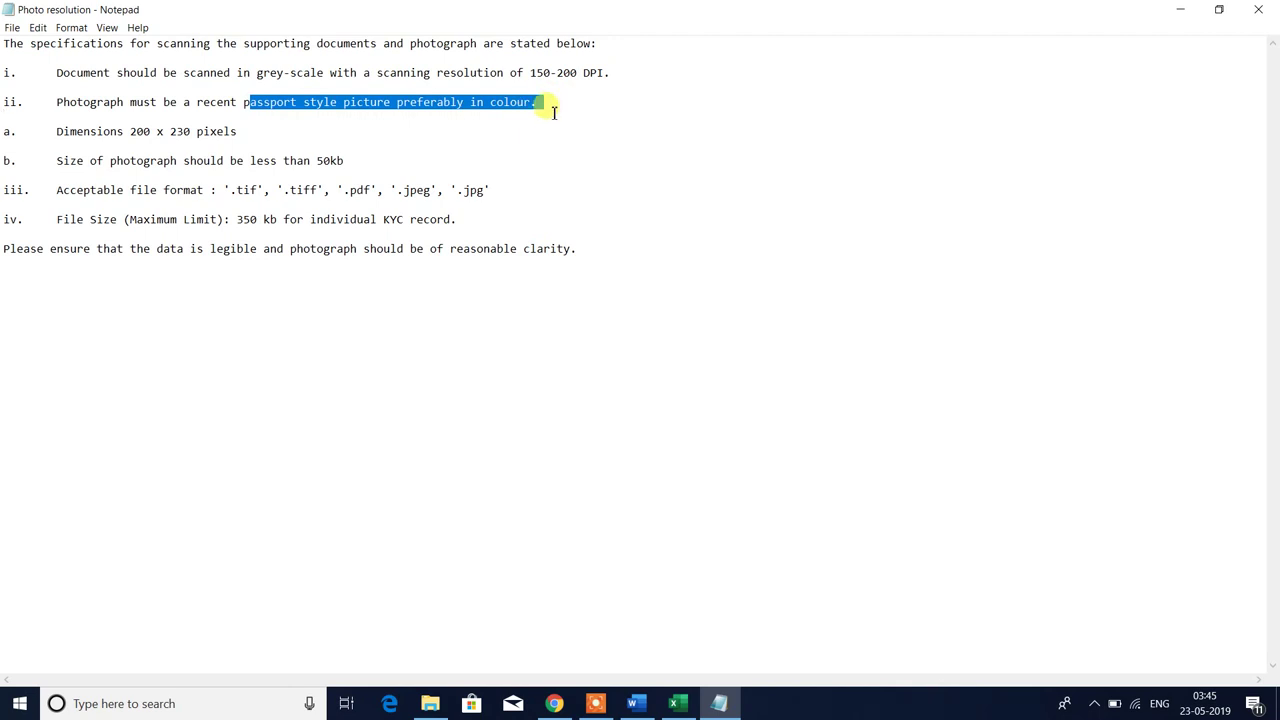
key("shift+Right")
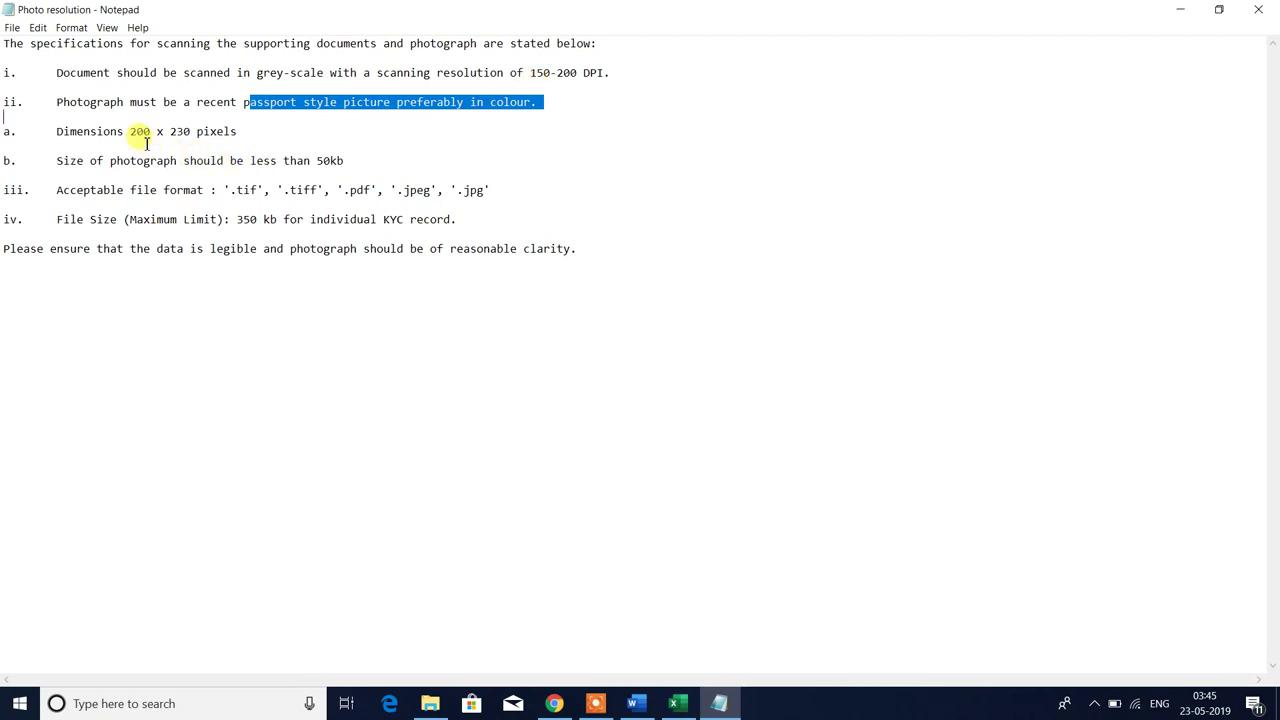
left_click(60, 141)
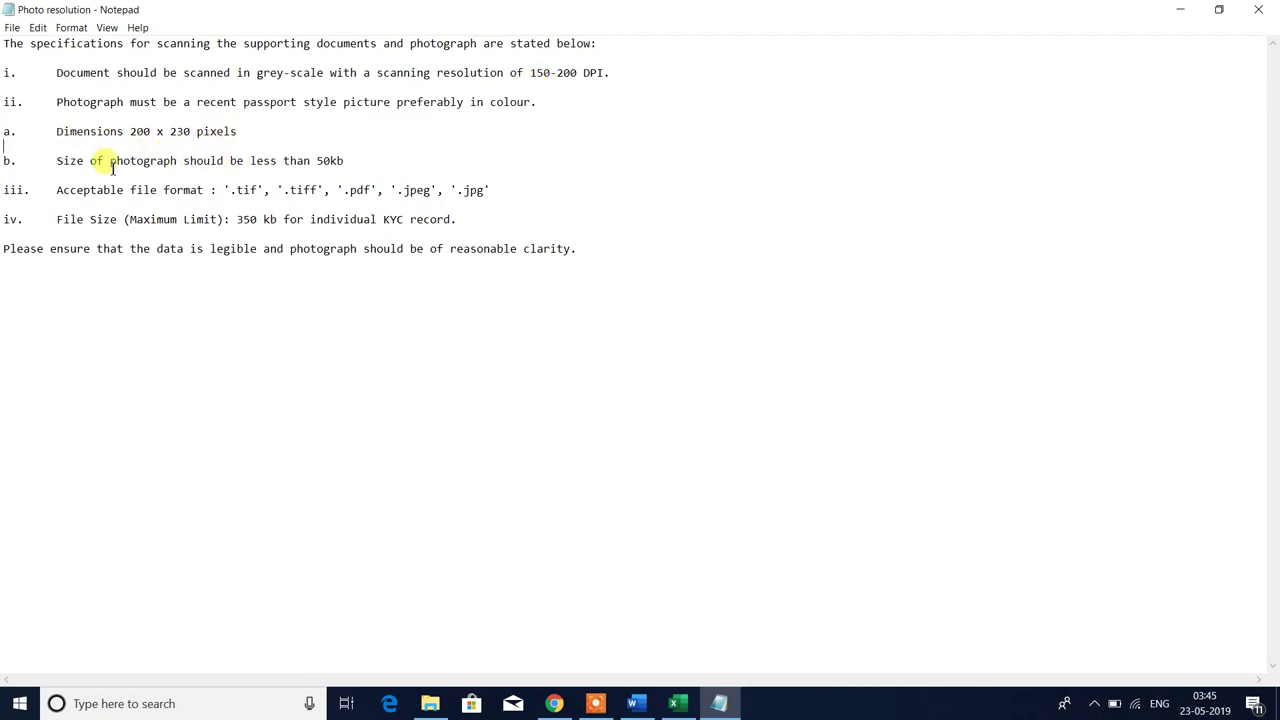
- Review the 50kb photo limit, accepted file formats and 350 kb record limit, then return to ckyc
left_click(278, 161, "shift")
left_click_drag(300, 163, 357, 155)
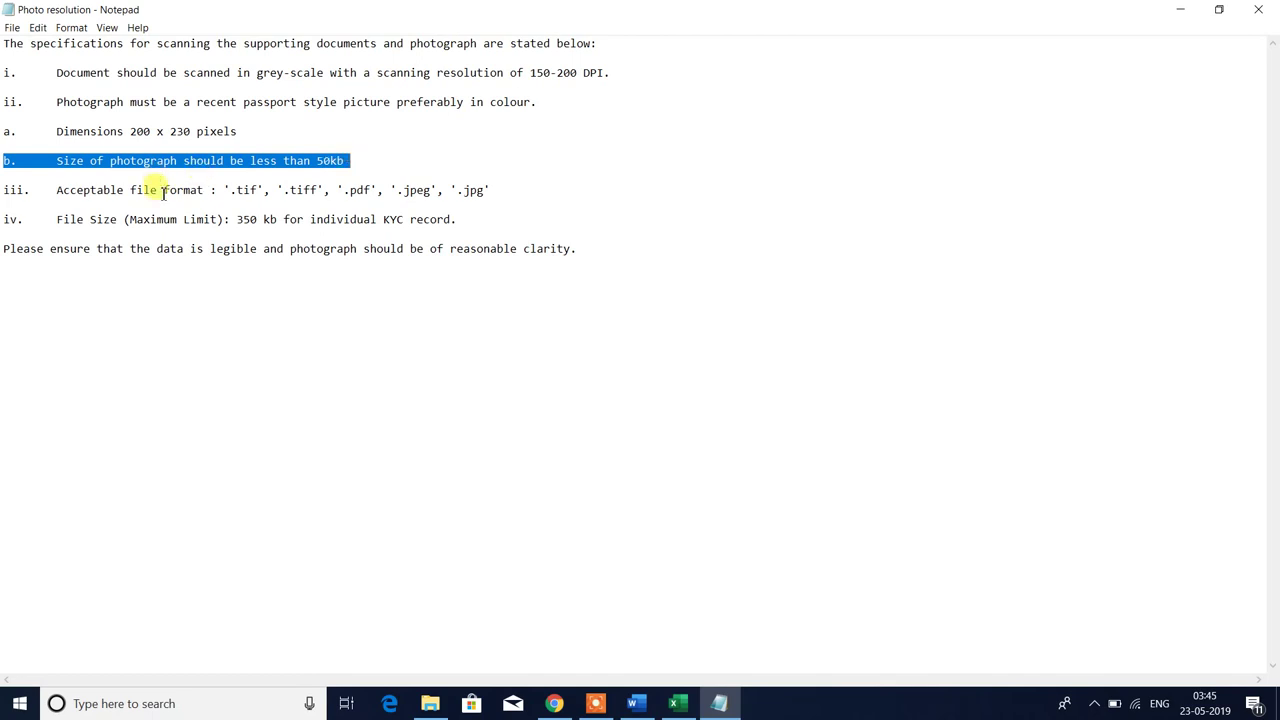
left_click_drag(163, 192, 523, 191)
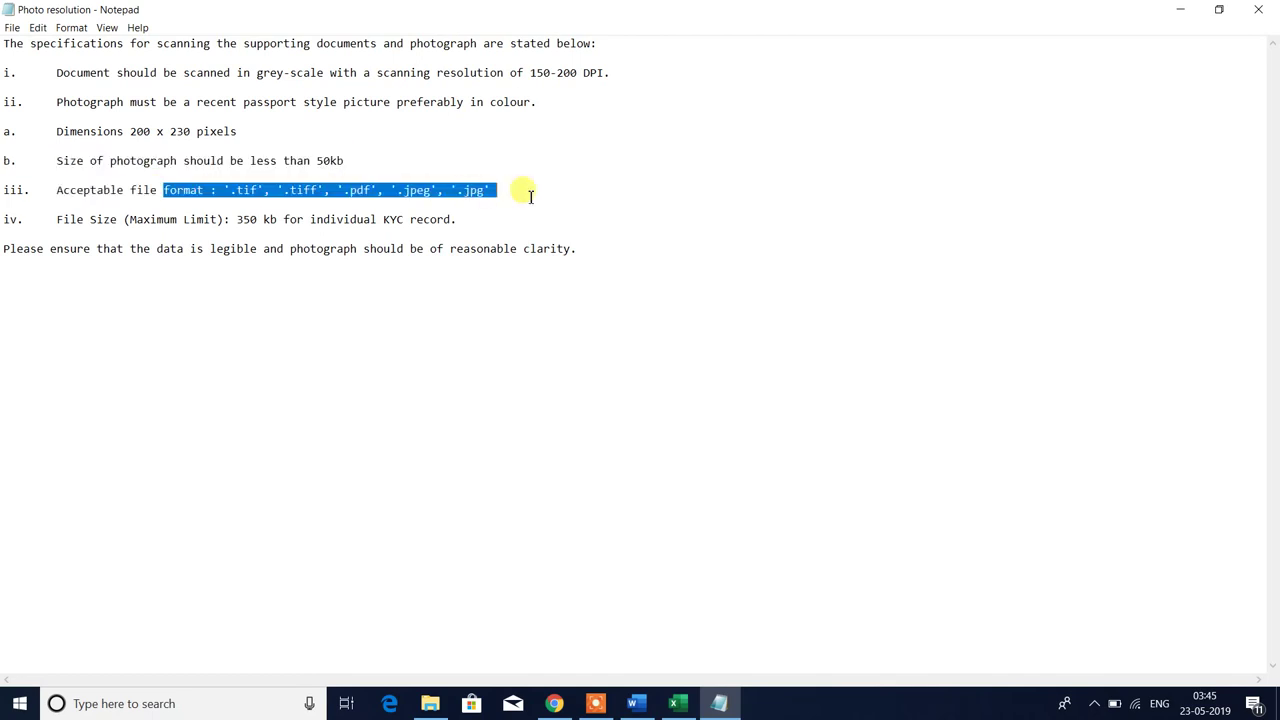
left_click_drag(456, 219, 386, 220)
left_click(270, 221)
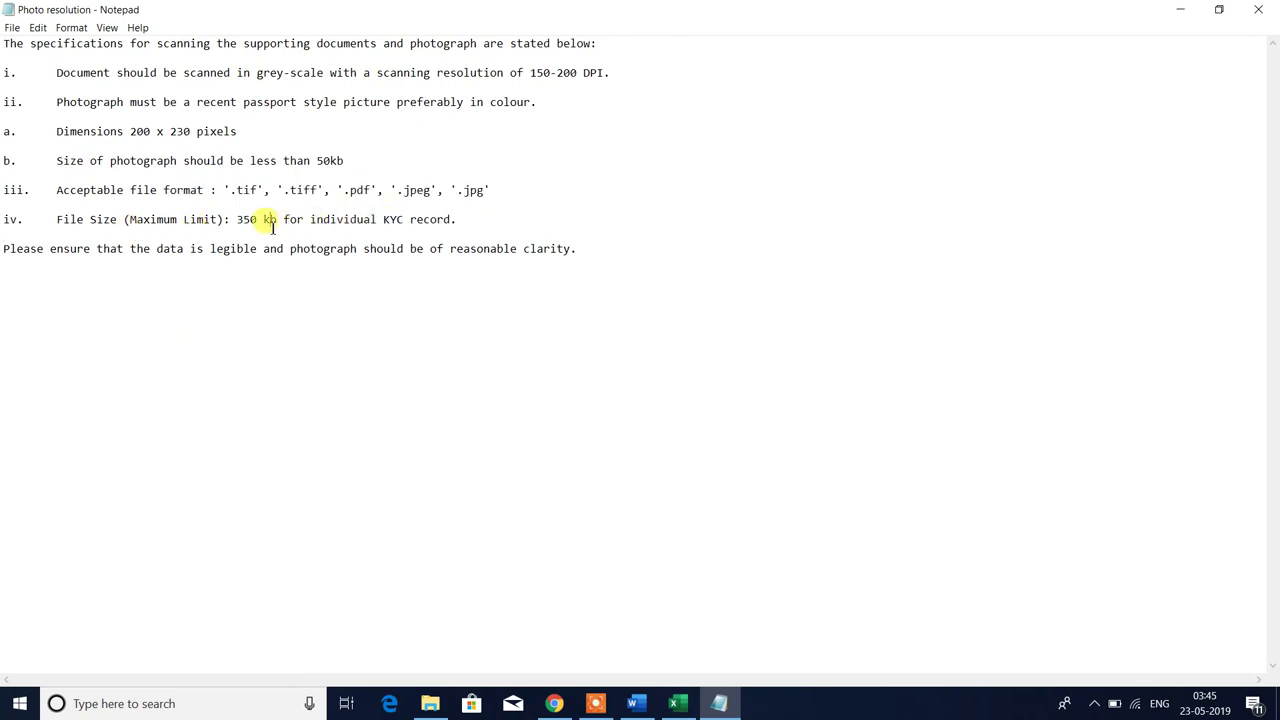
left_click_drag(205, 220, 465, 222)
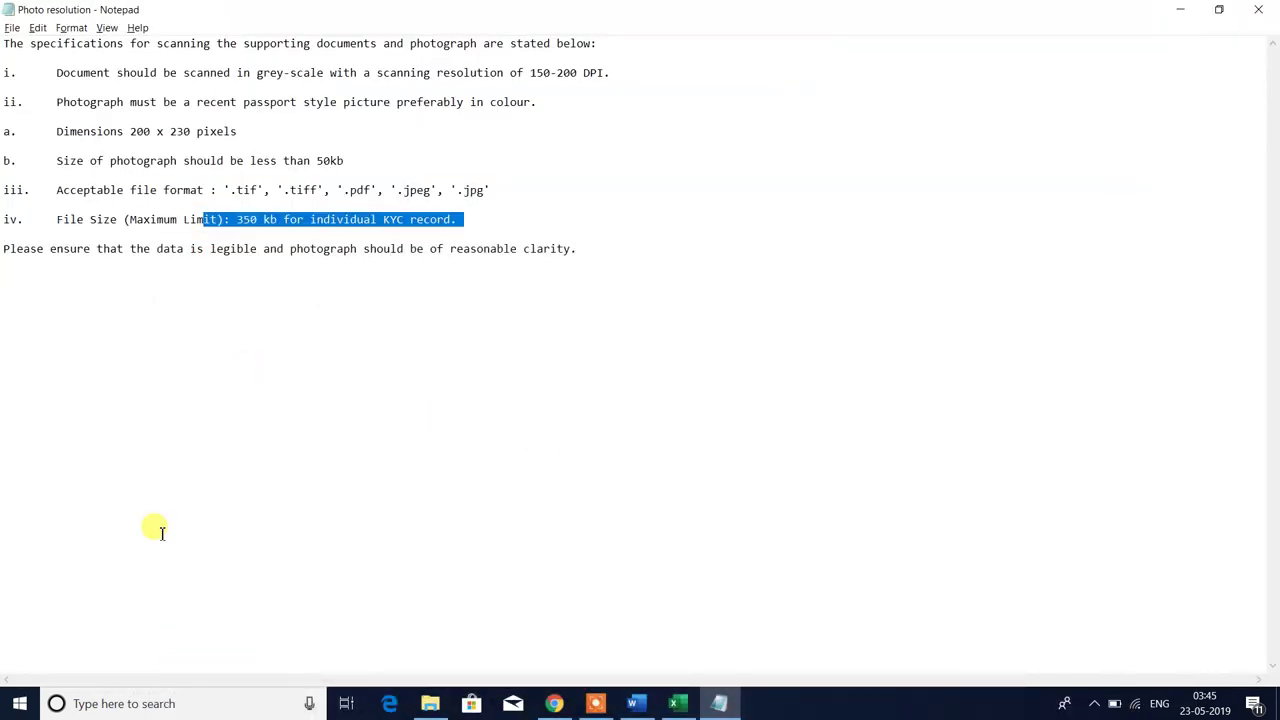
left_click(430, 703)
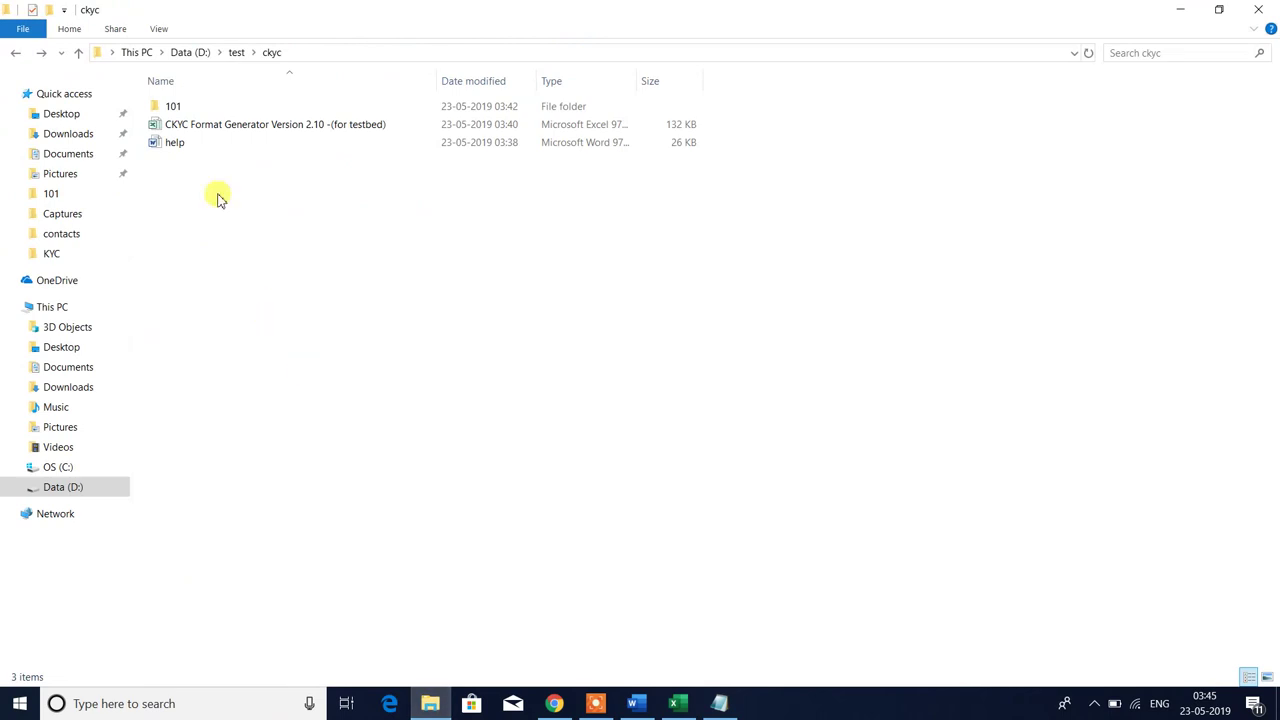
- Check folder 101's contents in its infotip, then return to the Photo resolution notes
mouse_move(175, 108)
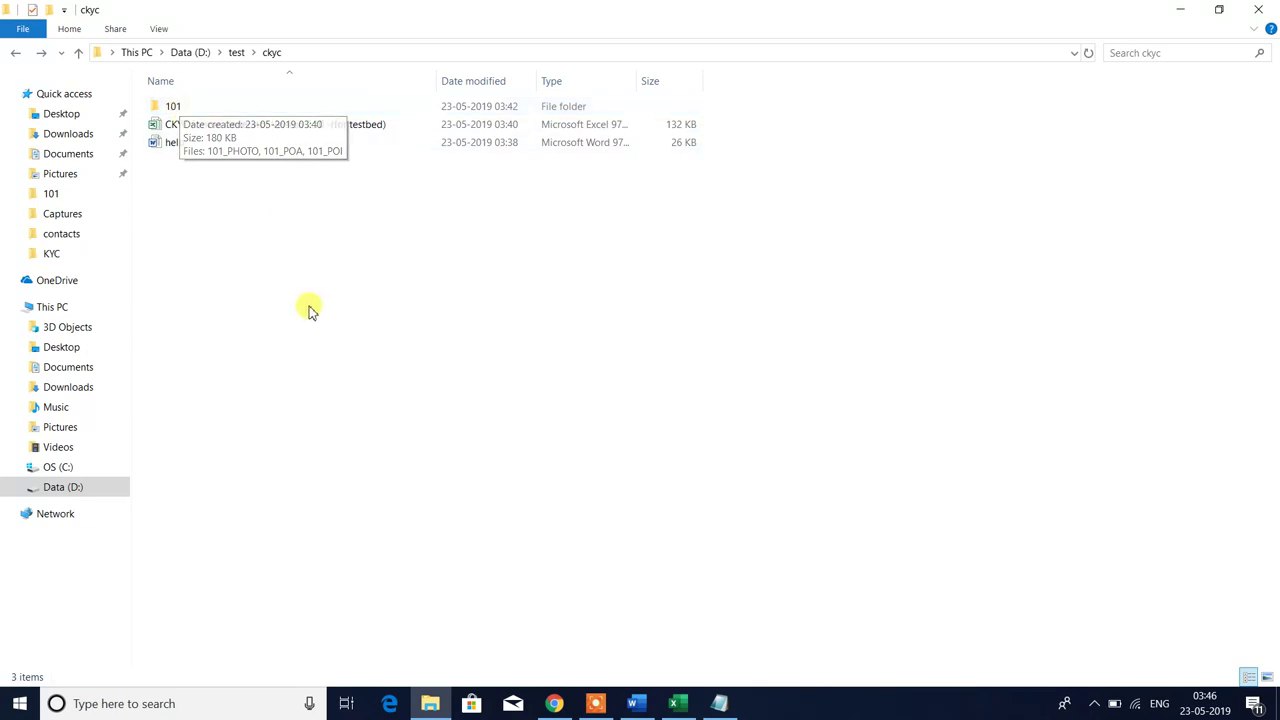
key("alt+Tab")
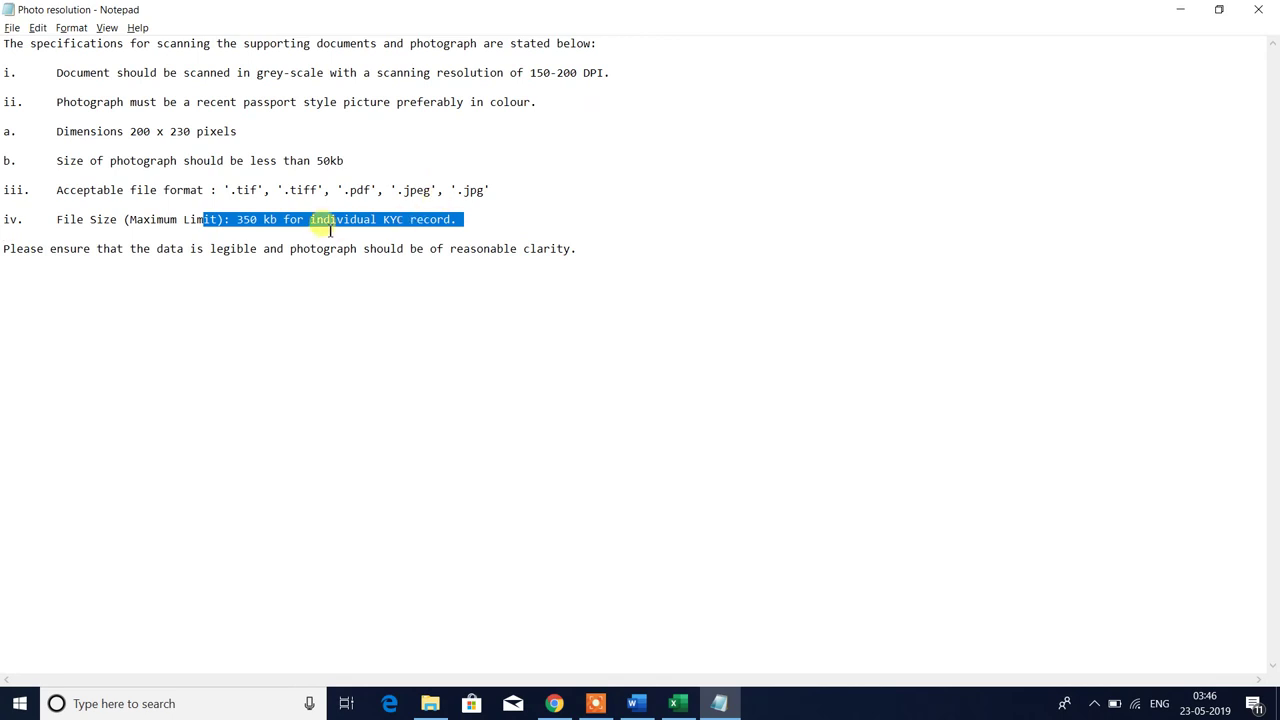
- Delete .tif through .jpeg from the format list, leaving .jpg, and review the 200 x 230 pixel dimensions
left_click(250, 194)
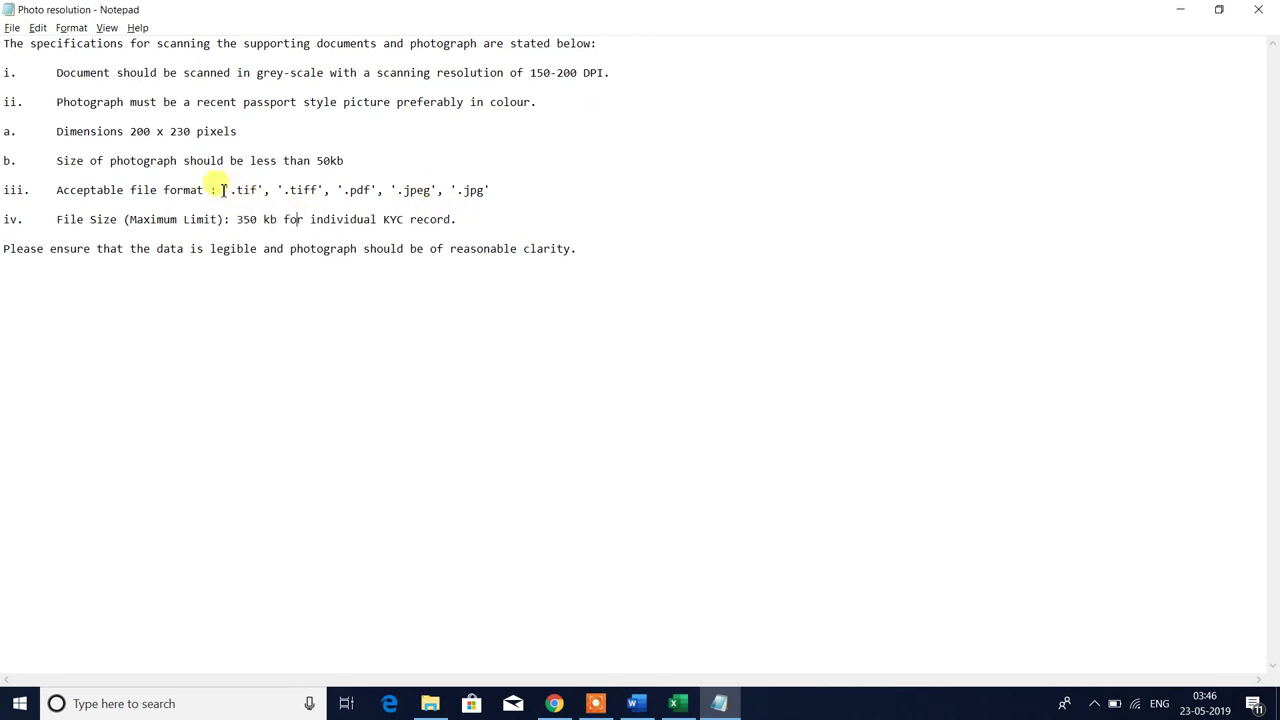
left_click_drag(223, 190, 458, 190)
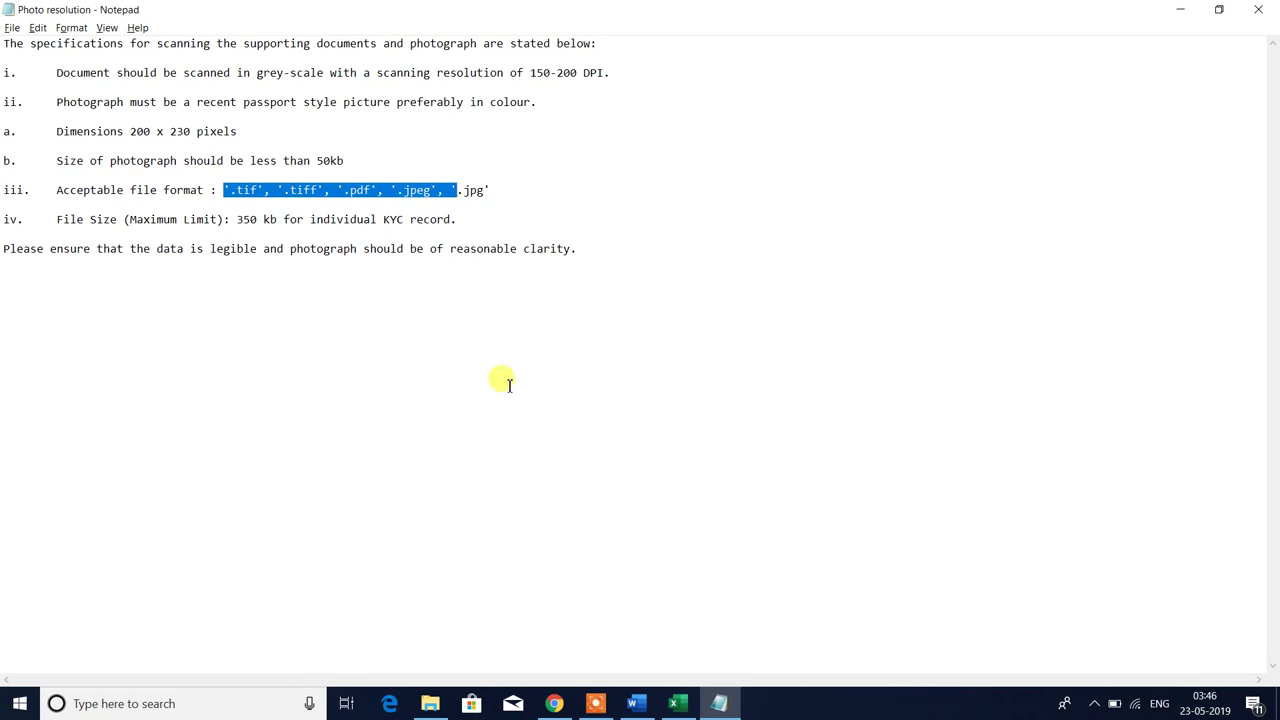
key("Delete")
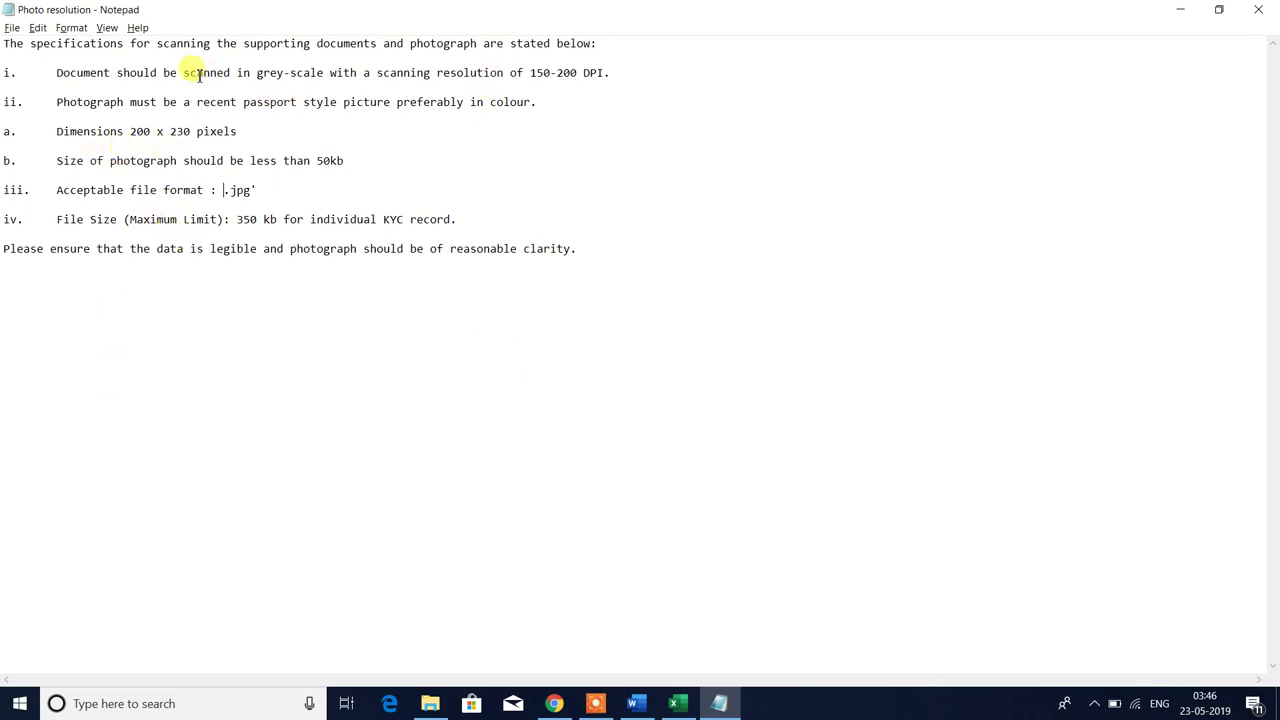
left_click_drag(197, 73, 558, 88)
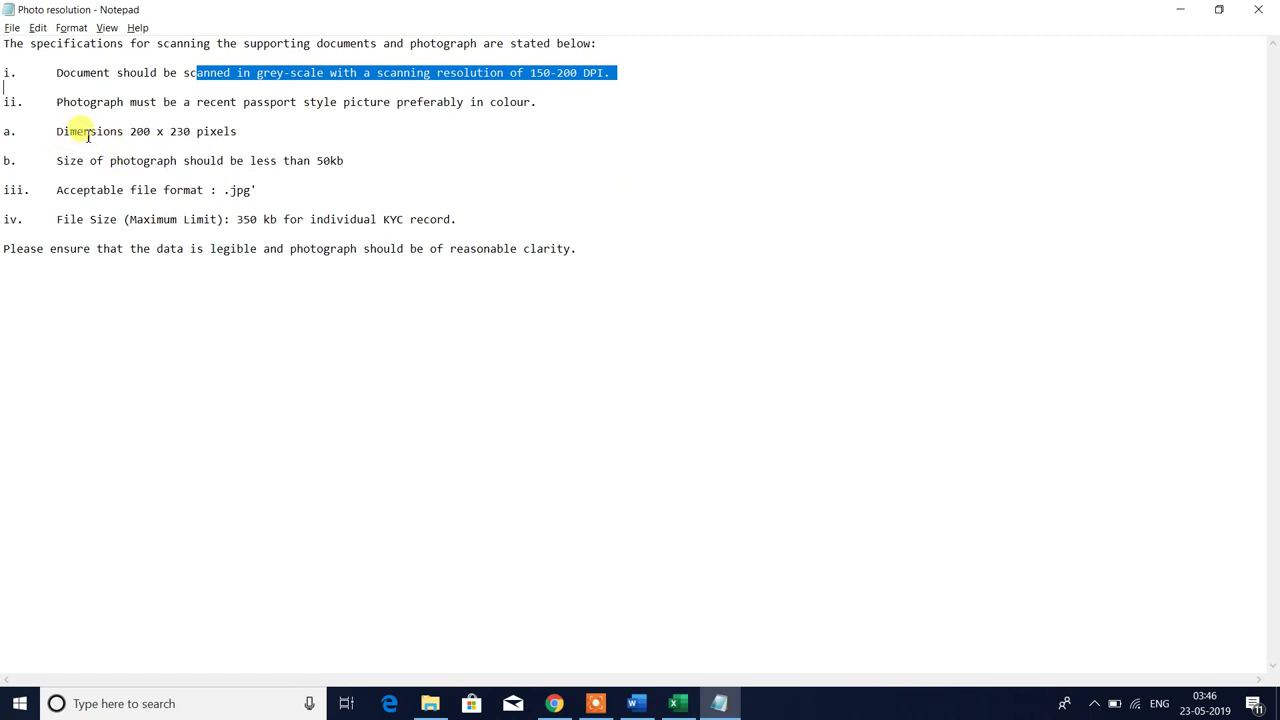
left_click_drag(83, 131, 233, 131)
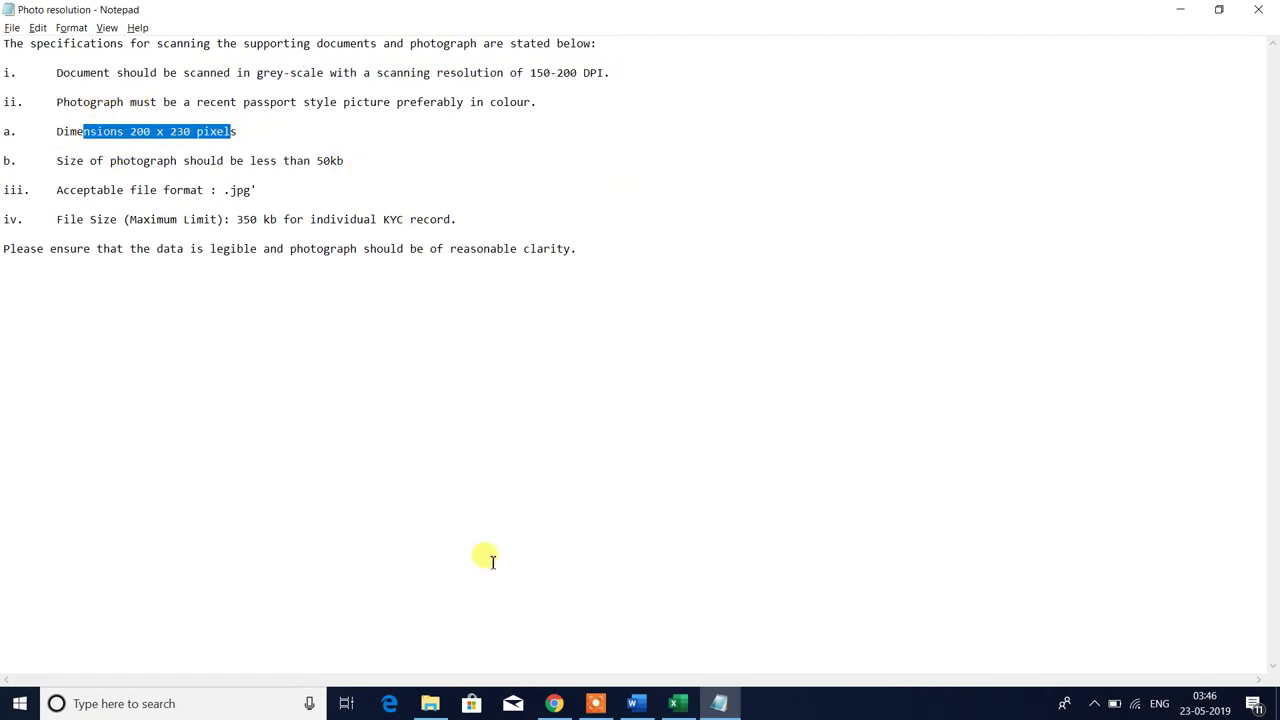
key("alt+Tab")
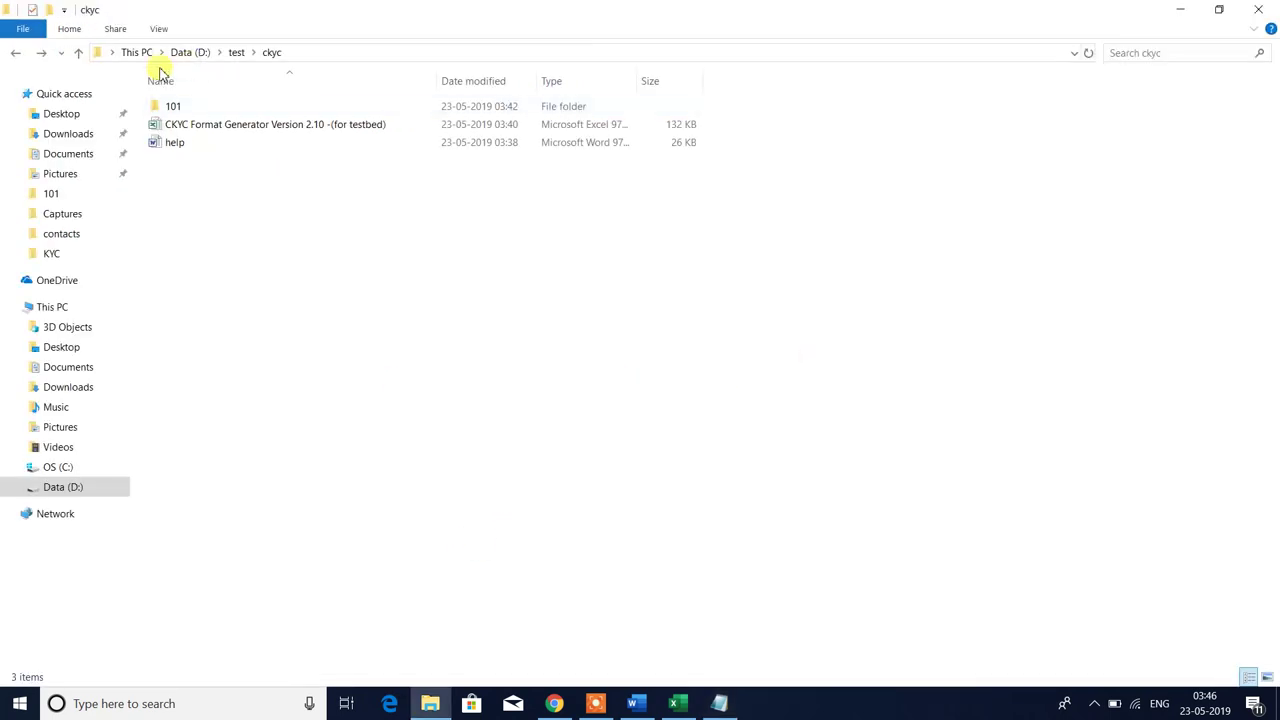
- Open folder 101 and preview 101_PHOTO in Photos, then close the viewer
double_click(171, 107)
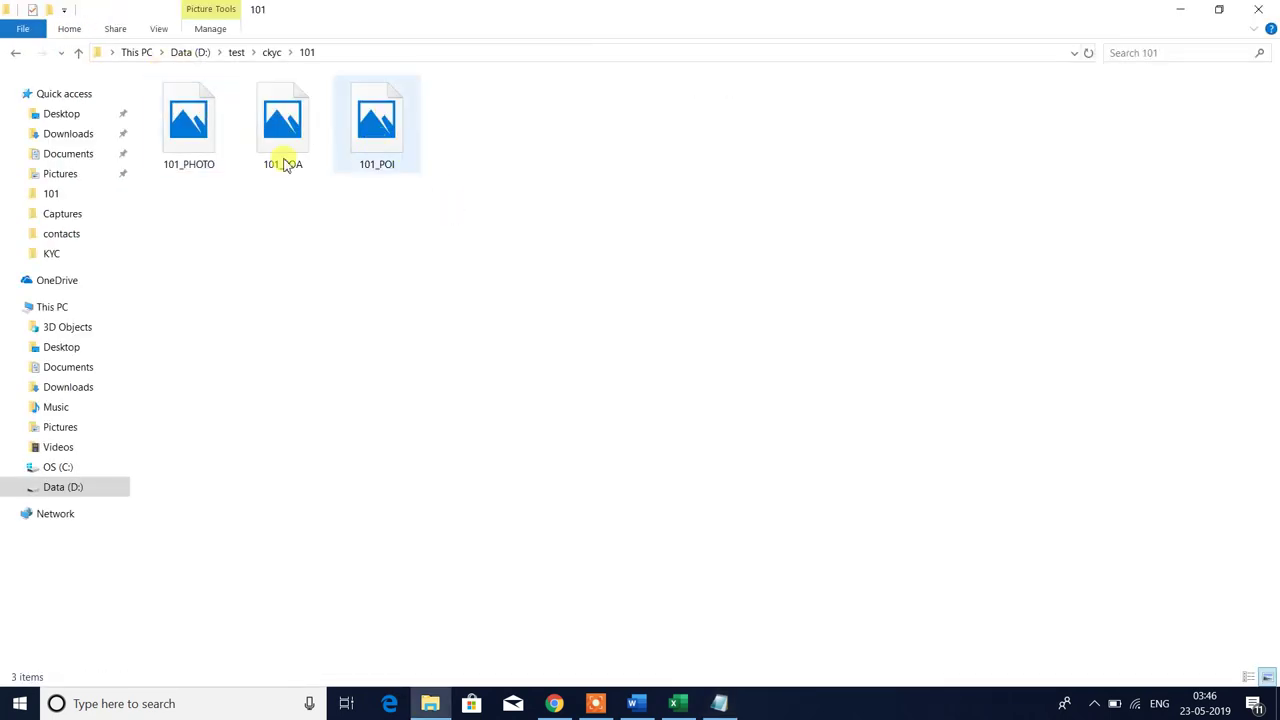
double_click(177, 143)
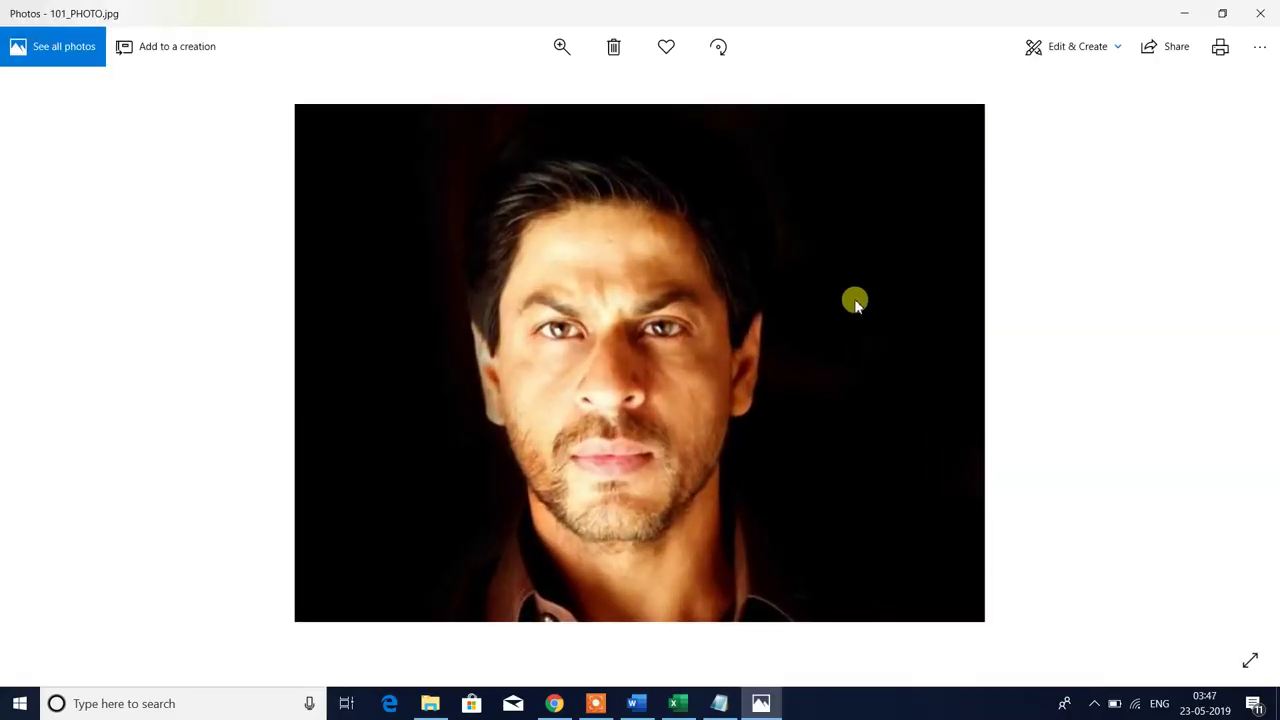
left_click(1260, 13)
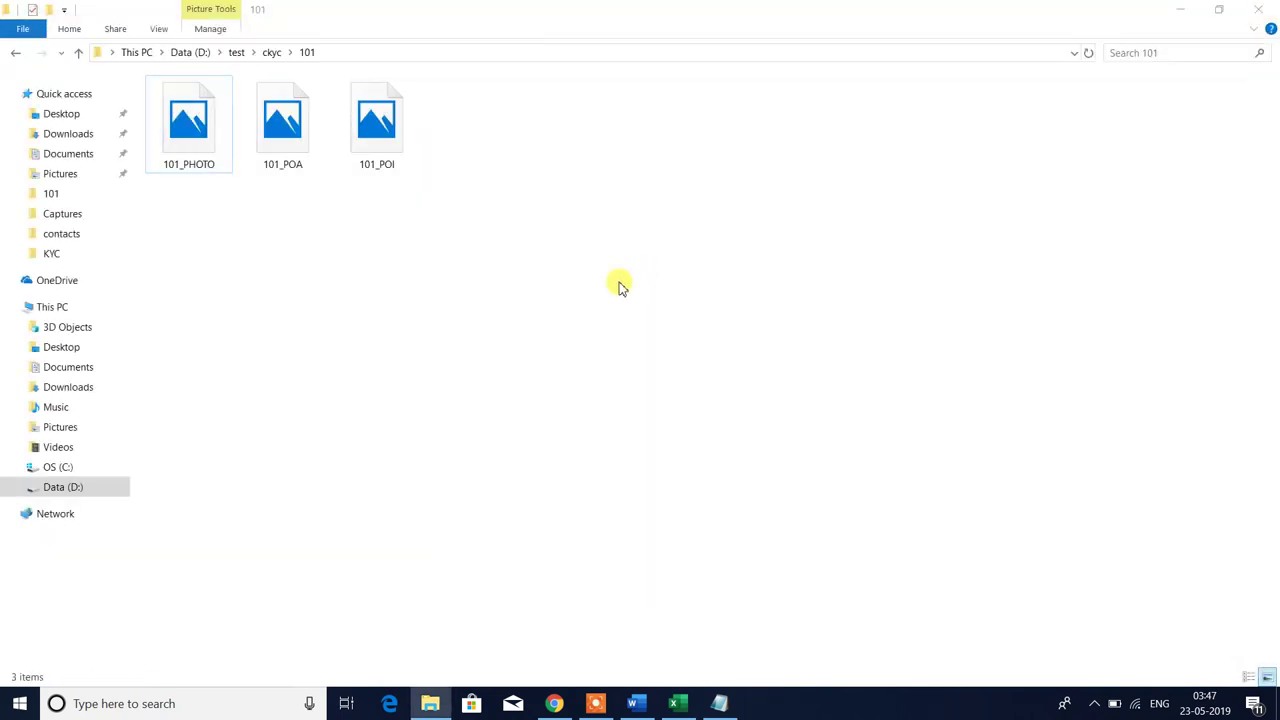
key("super")
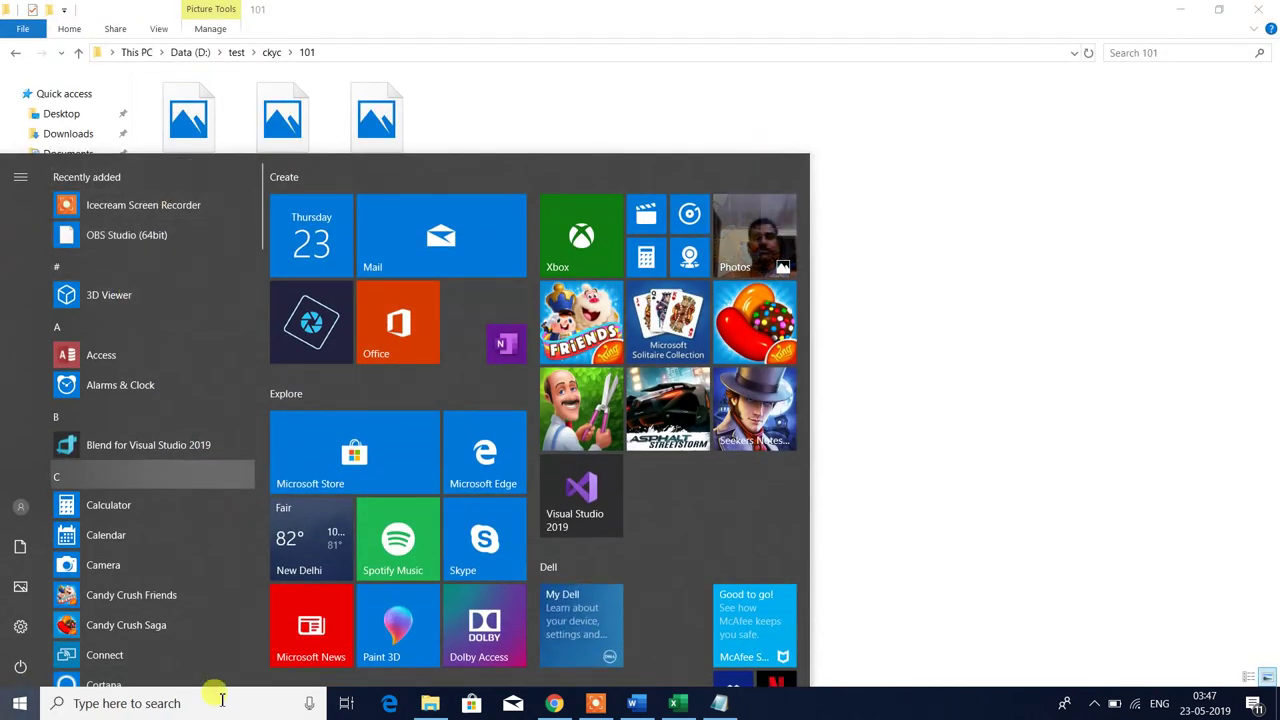
- Launch Paint from the Start search and shrink its blank canvas to about 215×182 px
left_click(216, 704)
type("PA")
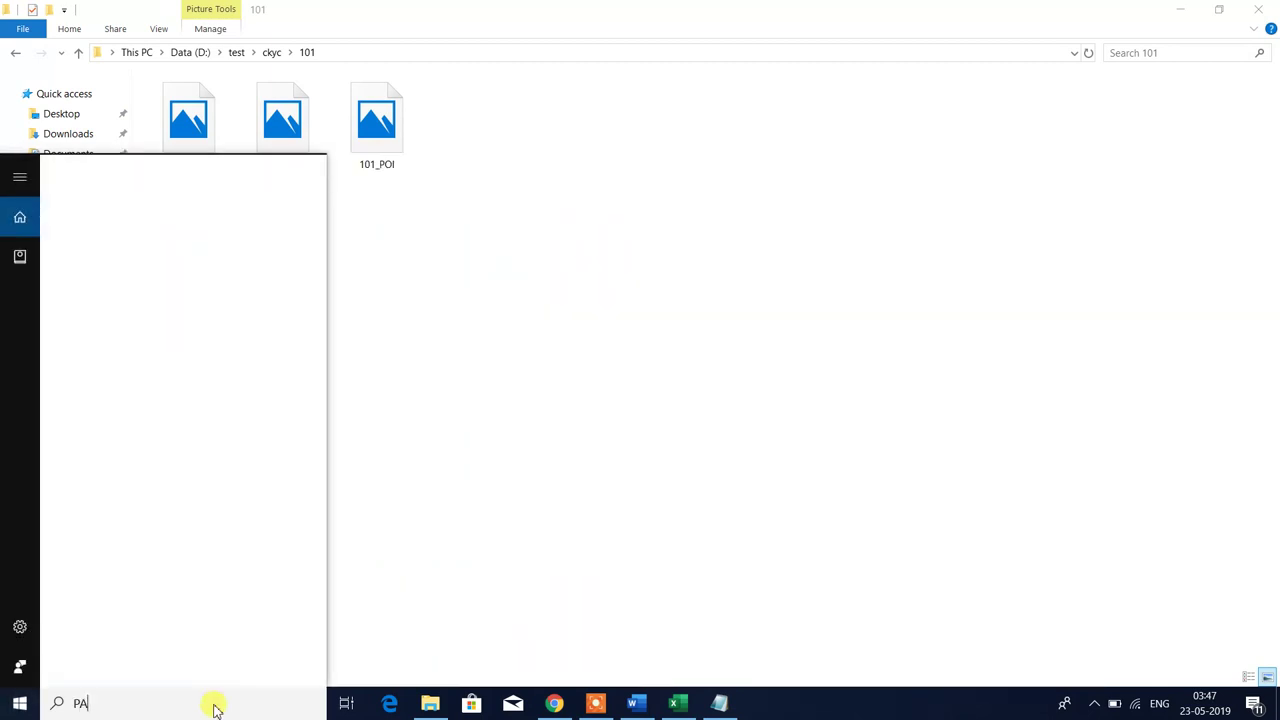
type("INT")
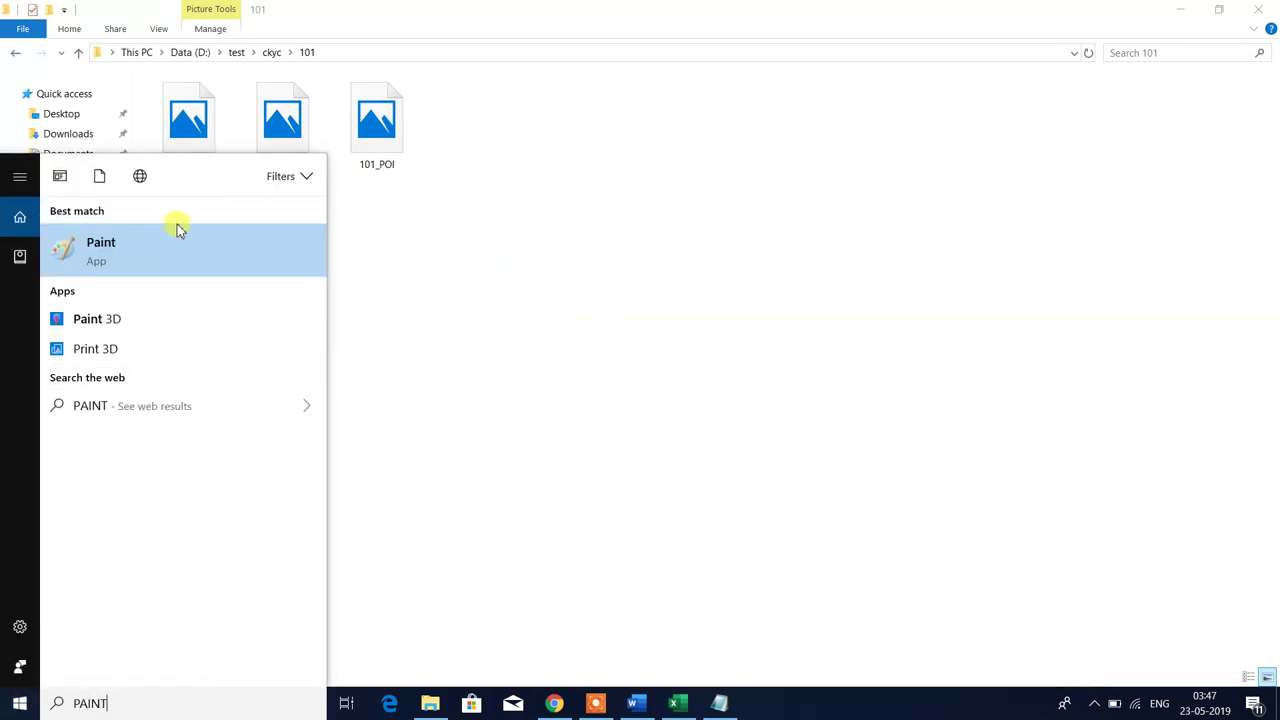
left_click(168, 255)
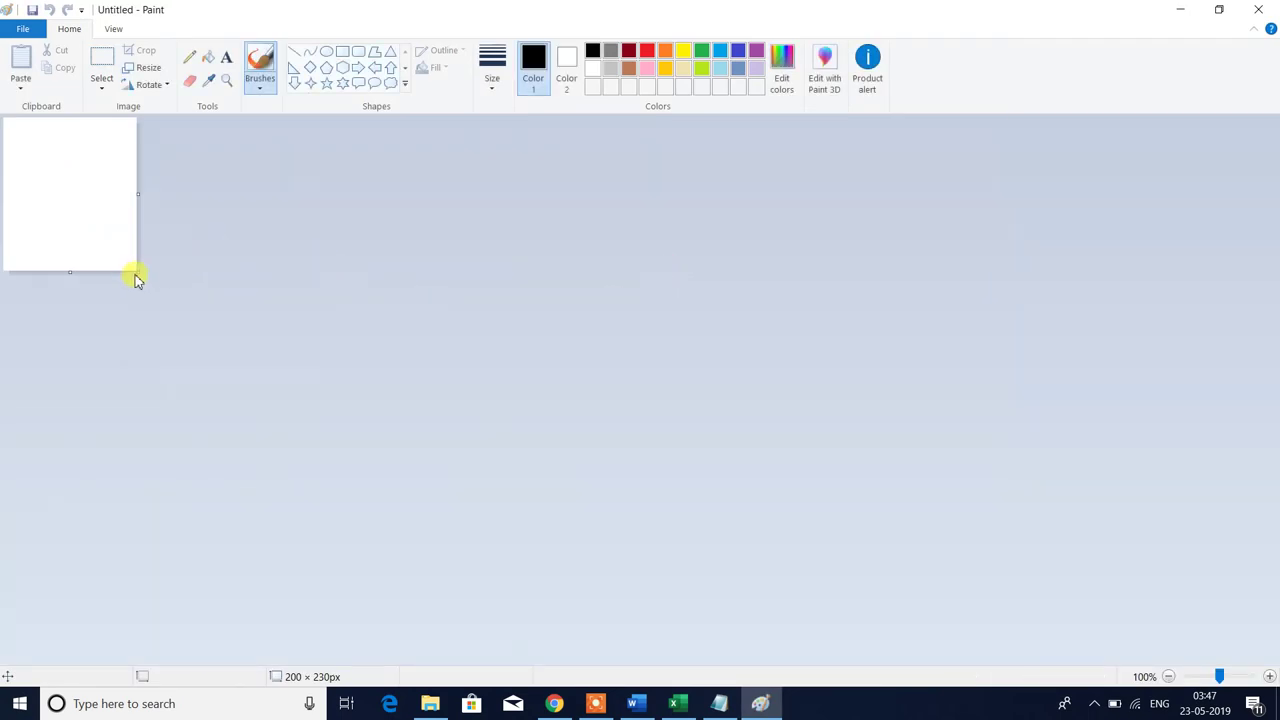
left_click_drag(138, 272, 1252, 663)
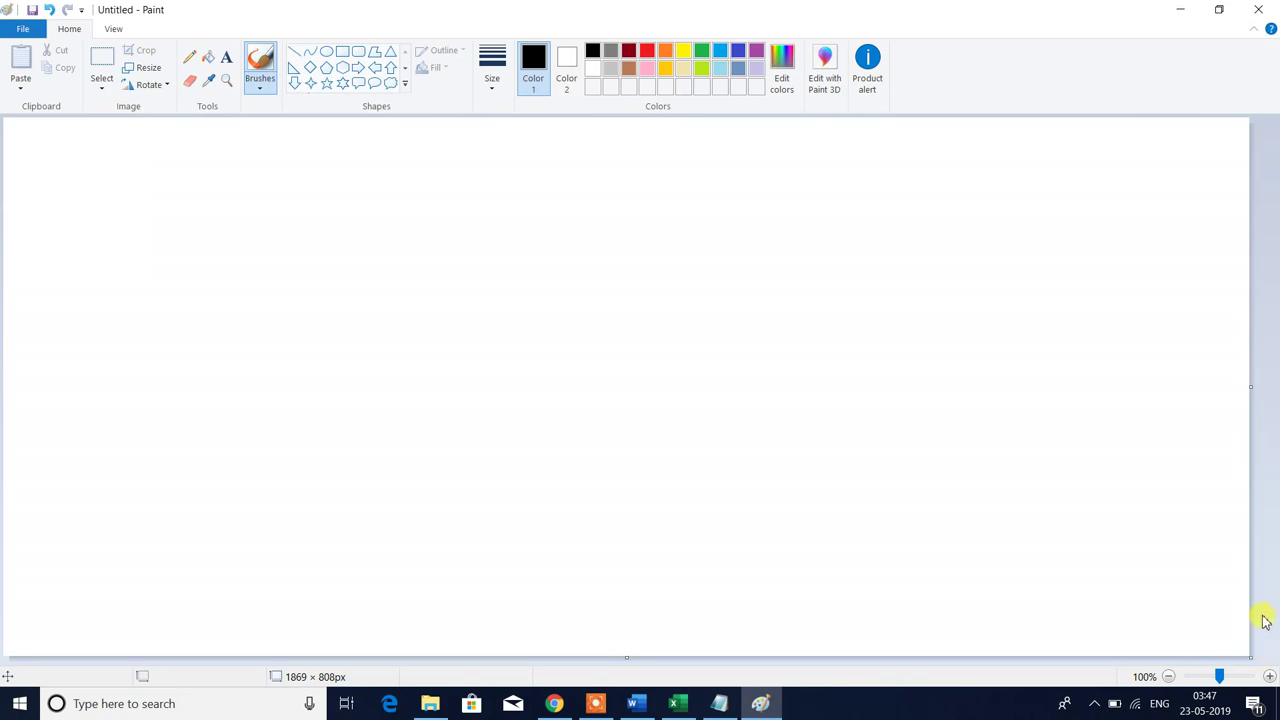
left_click_drag(1250, 660, 147, 240)
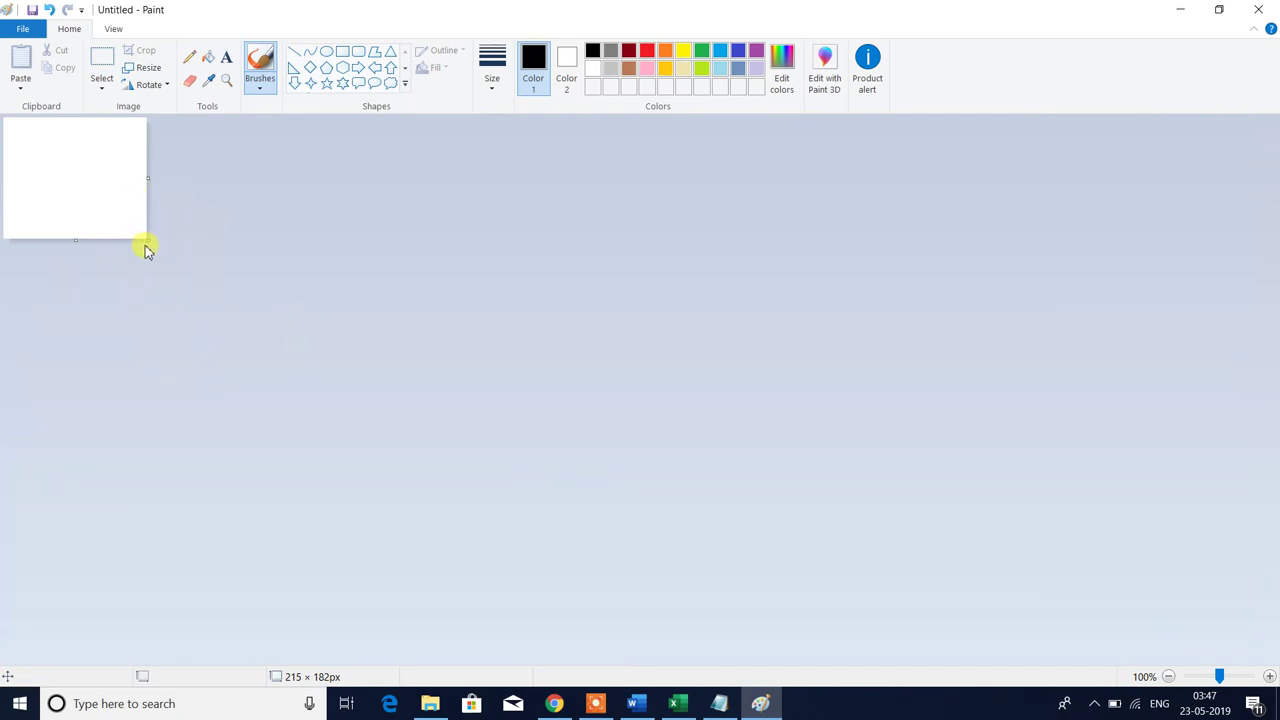
key("alt+Tab")
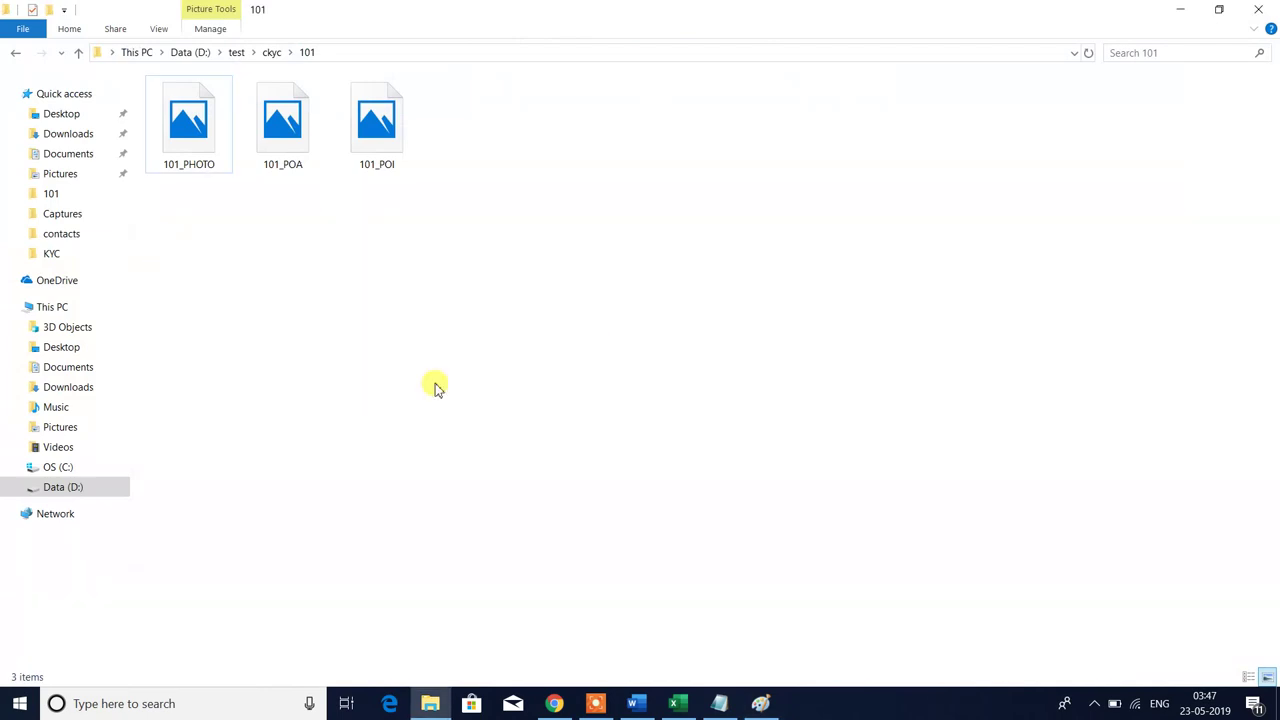
- Open 101_PHOTO in Photos and copy the picture
double_click(202, 170)
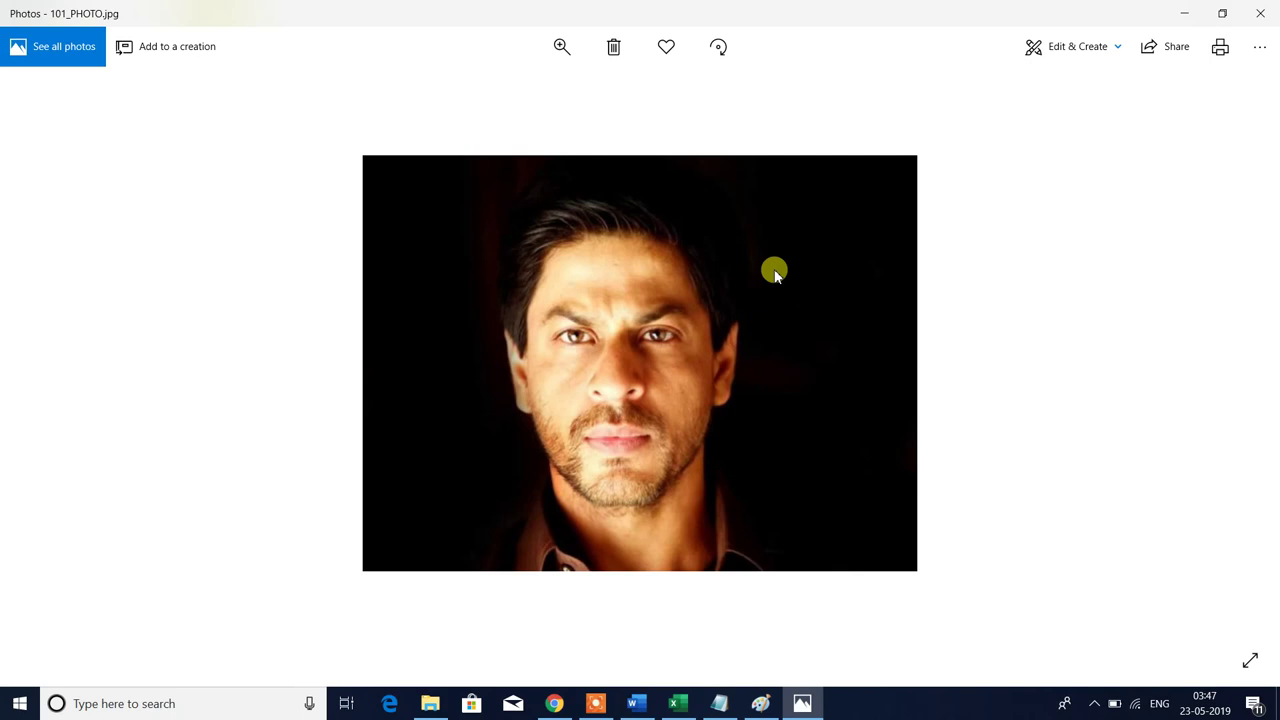
key("XF86RFKill")
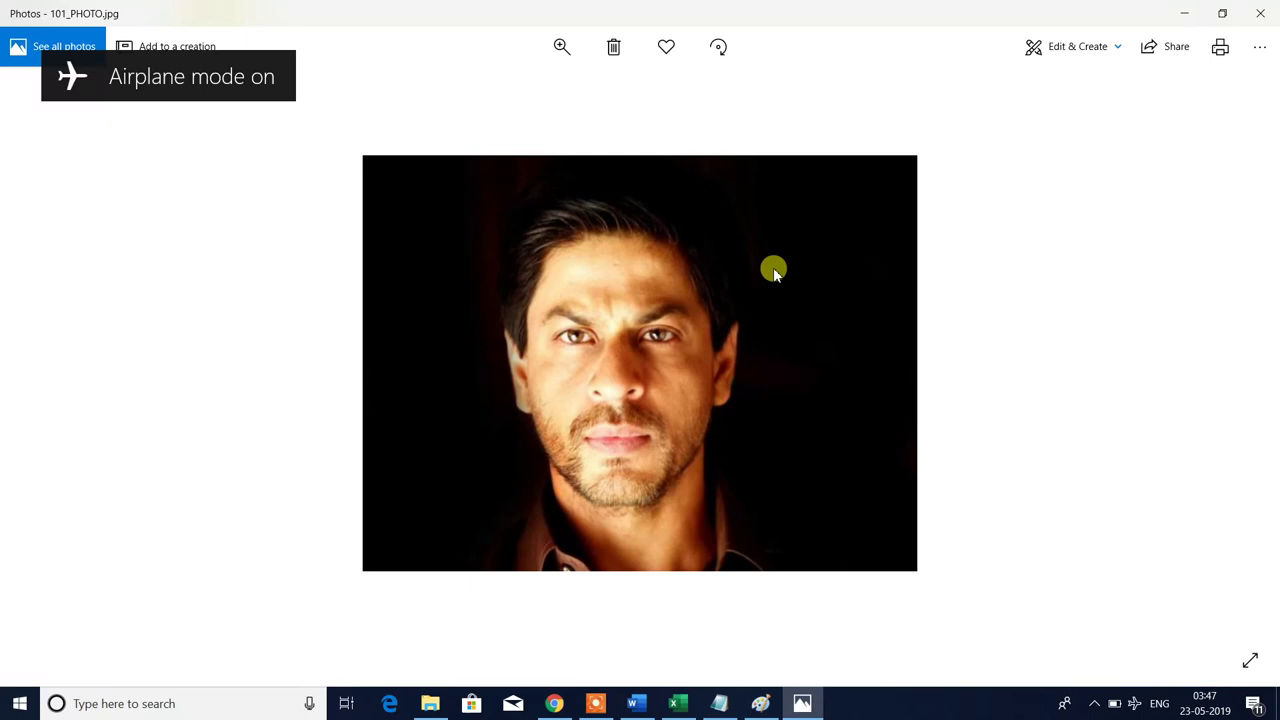
key("XF86RFKill")
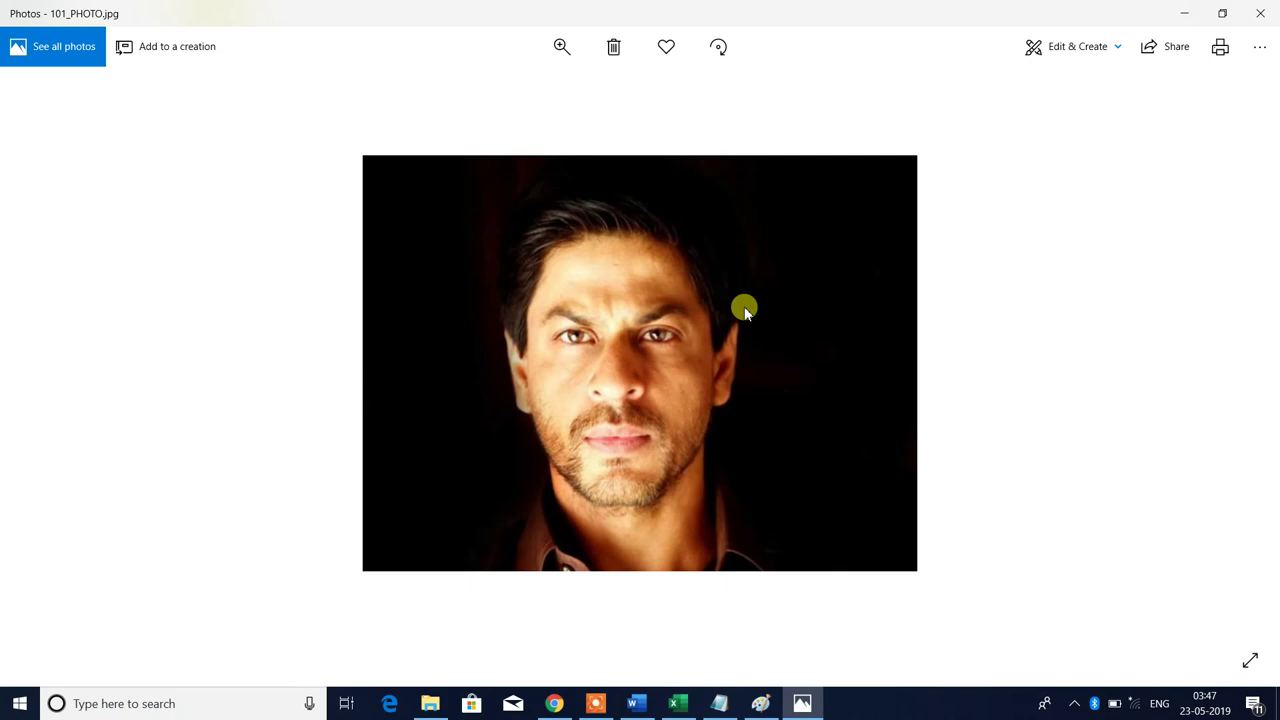
key("XF86RFKill")
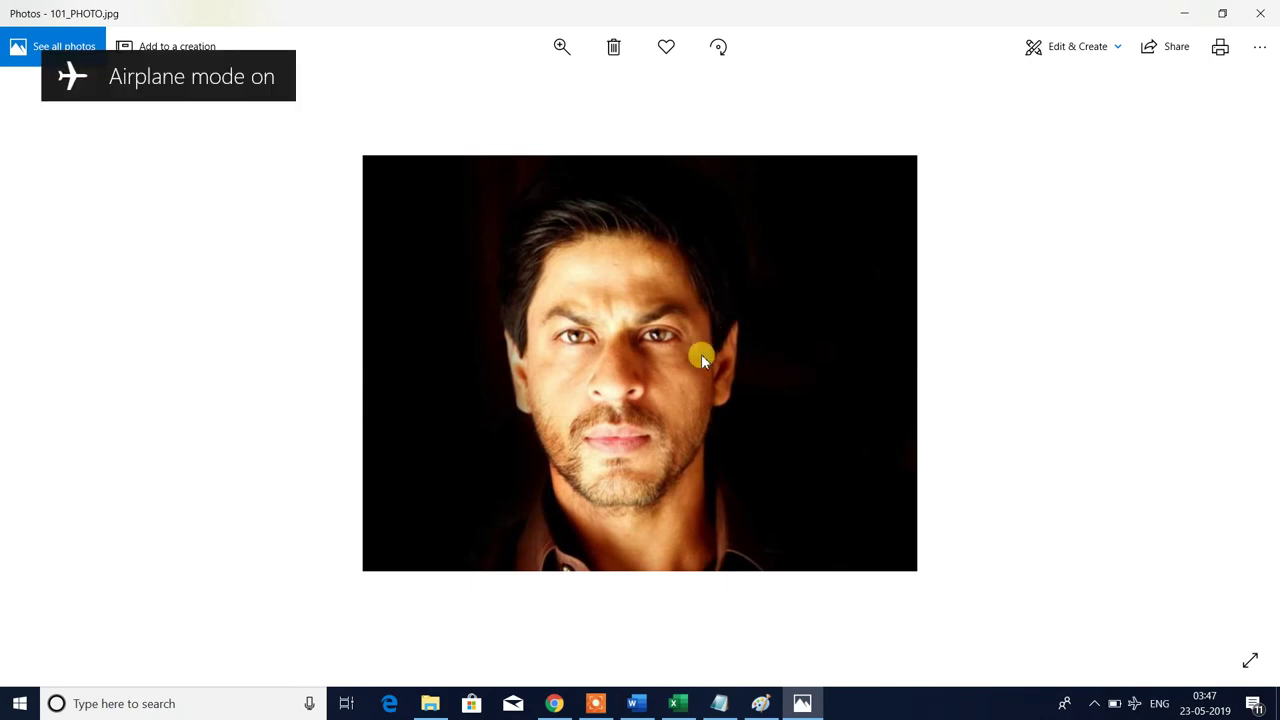
key("XF86RFKill")
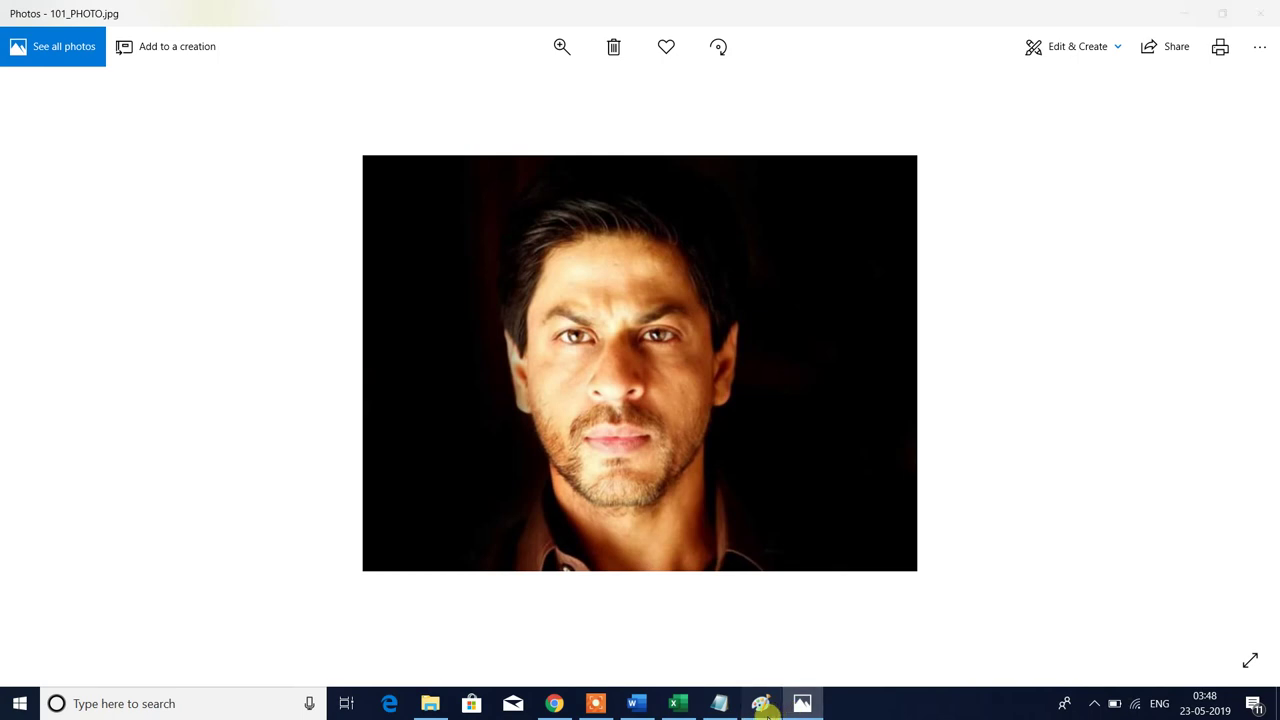
- Paste the copied photo into Paint's blank canvas, making it 1920×1080 px
left_click(763, 703)
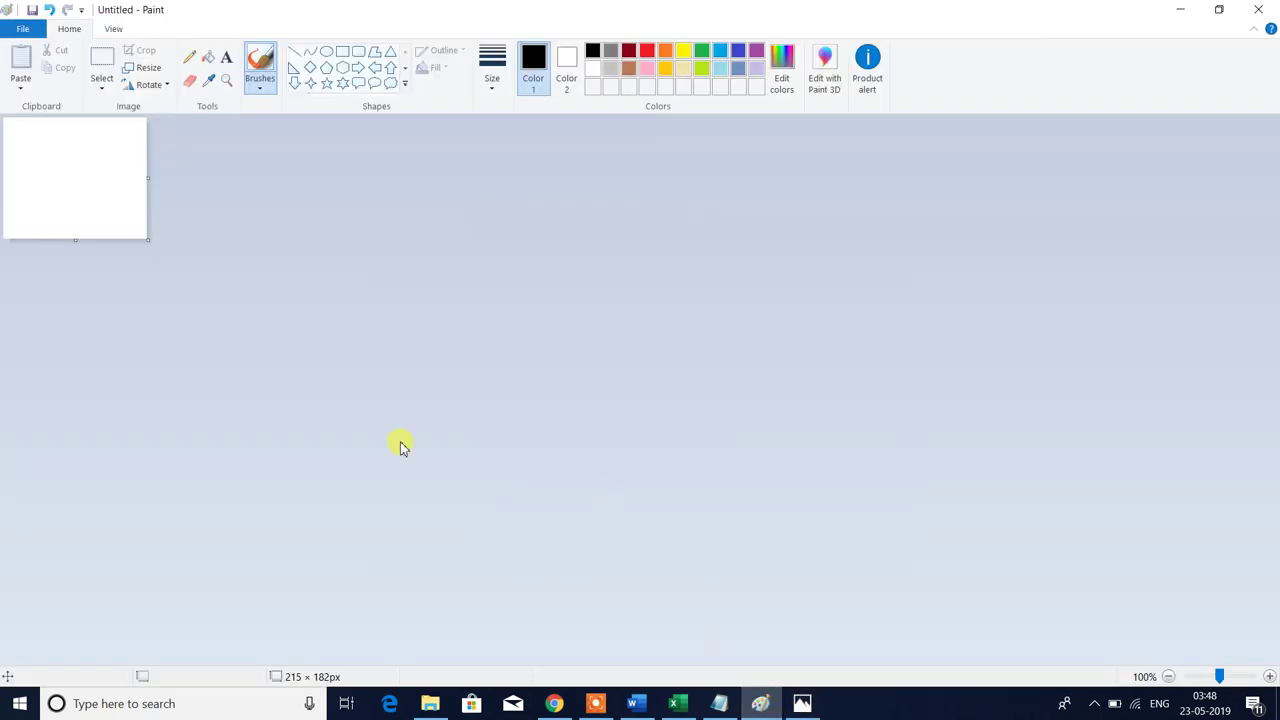
key("alt+Tab")
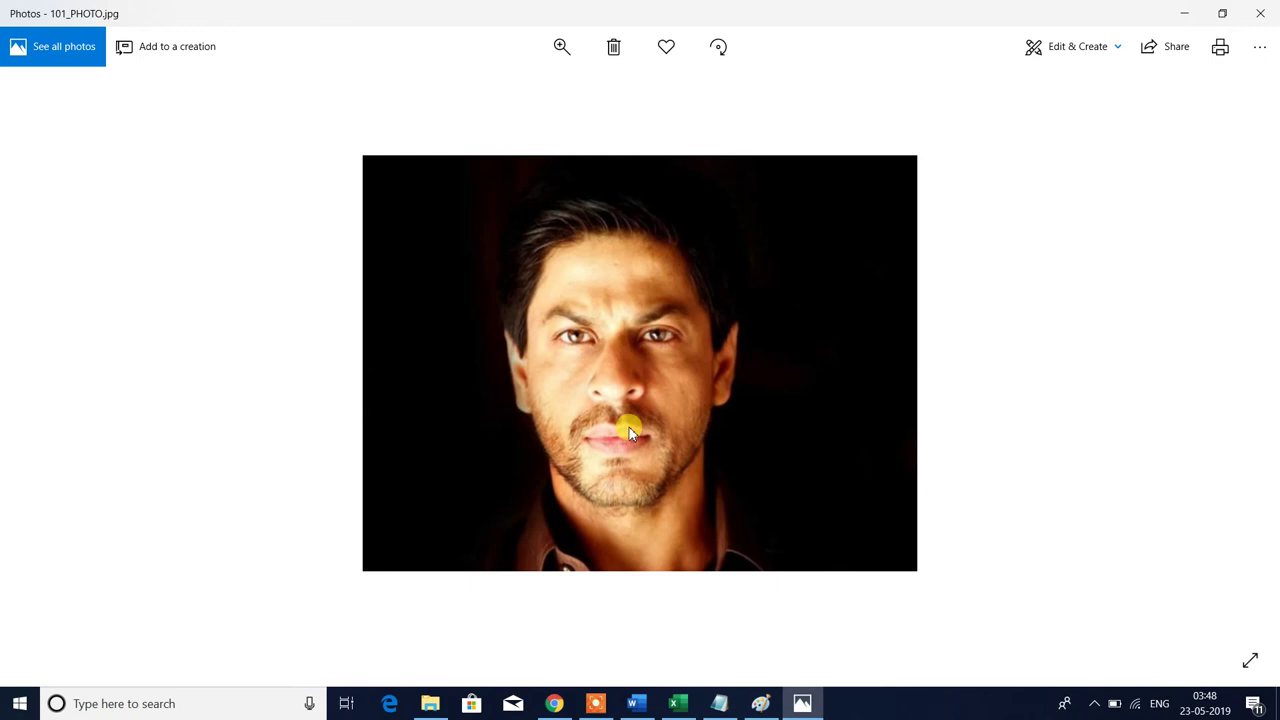
key("alt+Tab")
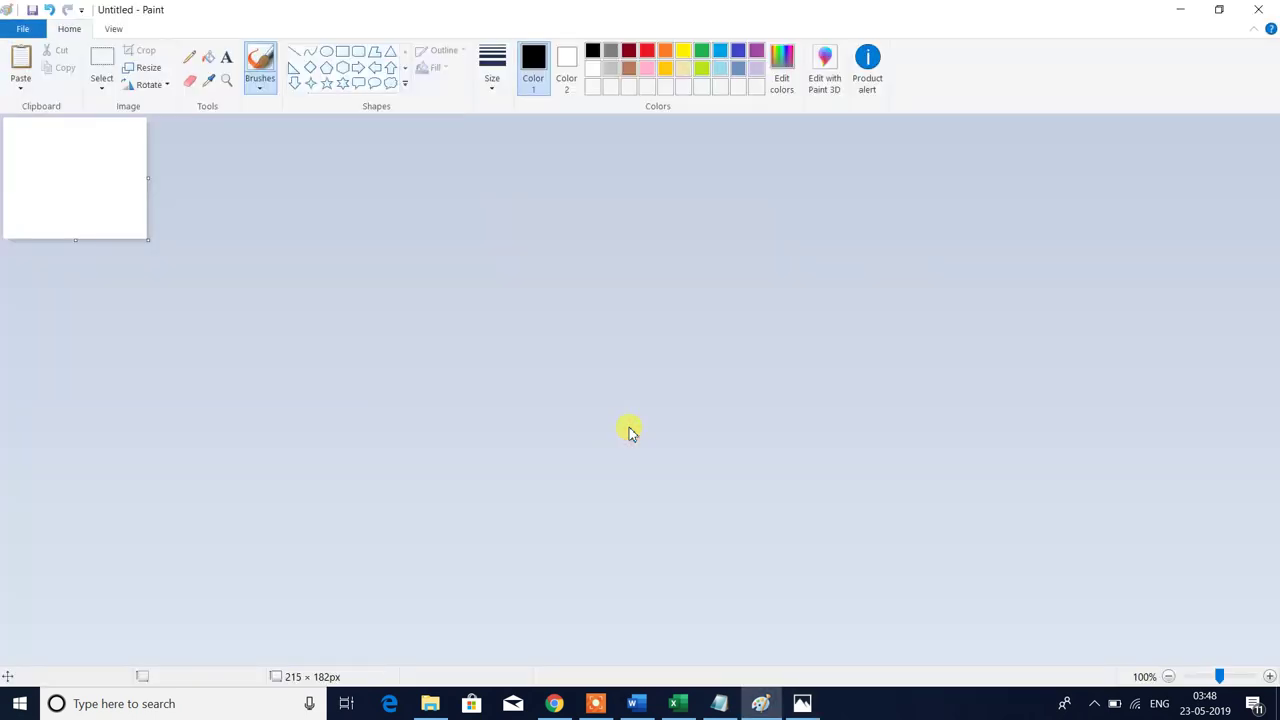
key("alt+Tab")
key("alt+Tab")
key("ctrl+v")
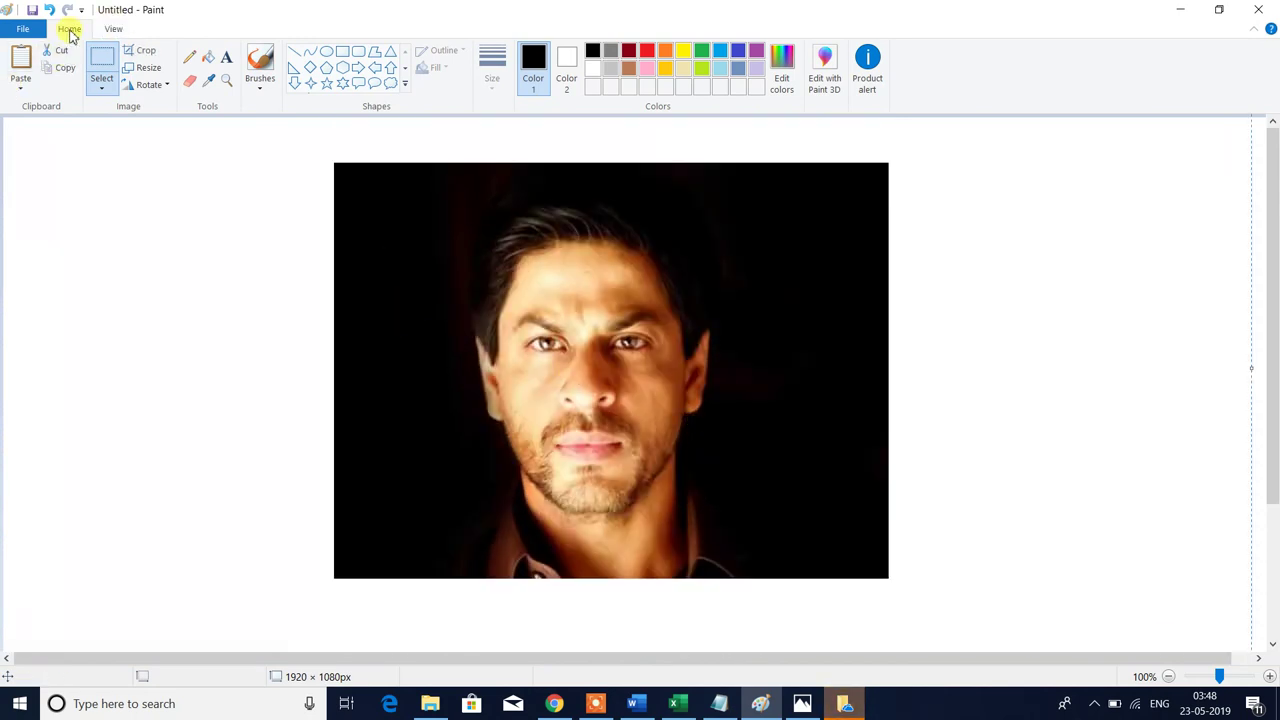
- Copy a rectangular selection around the face in the photo
left_click(103, 80)
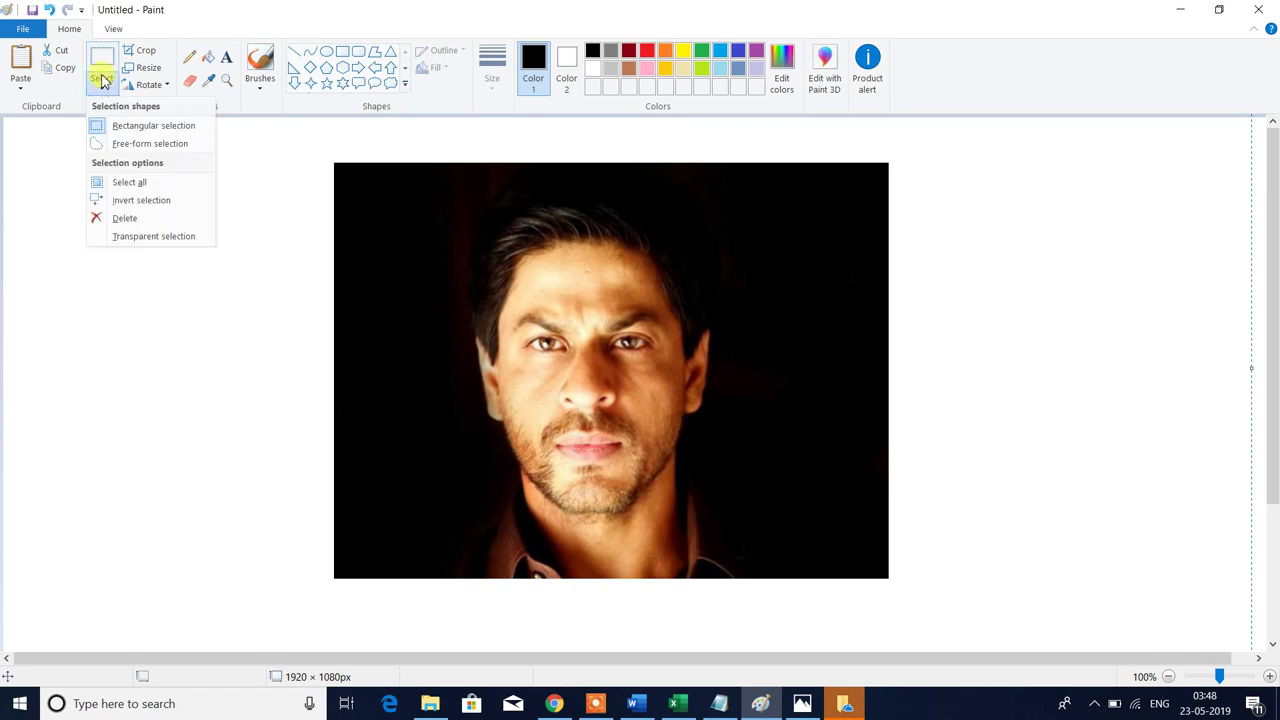
left_click(103, 77)
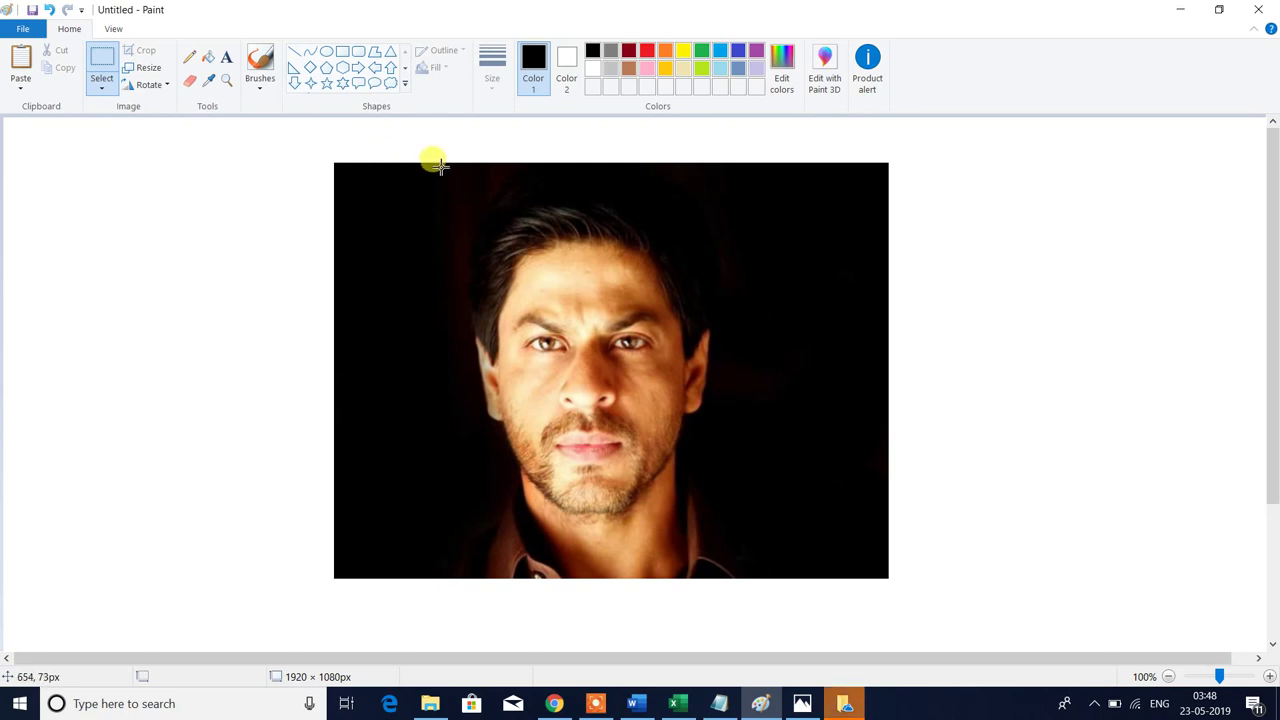
left_click_drag(440, 165, 779, 576)
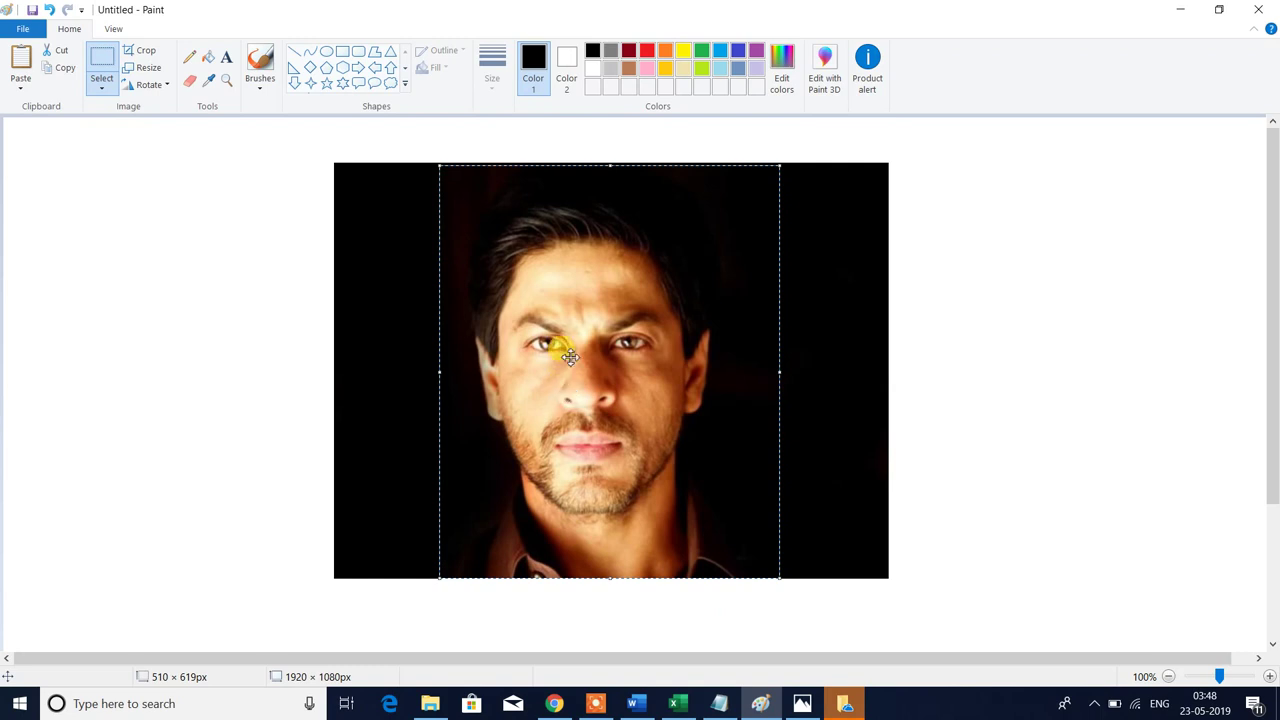
right_click(500, 220)
left_click(538, 249)
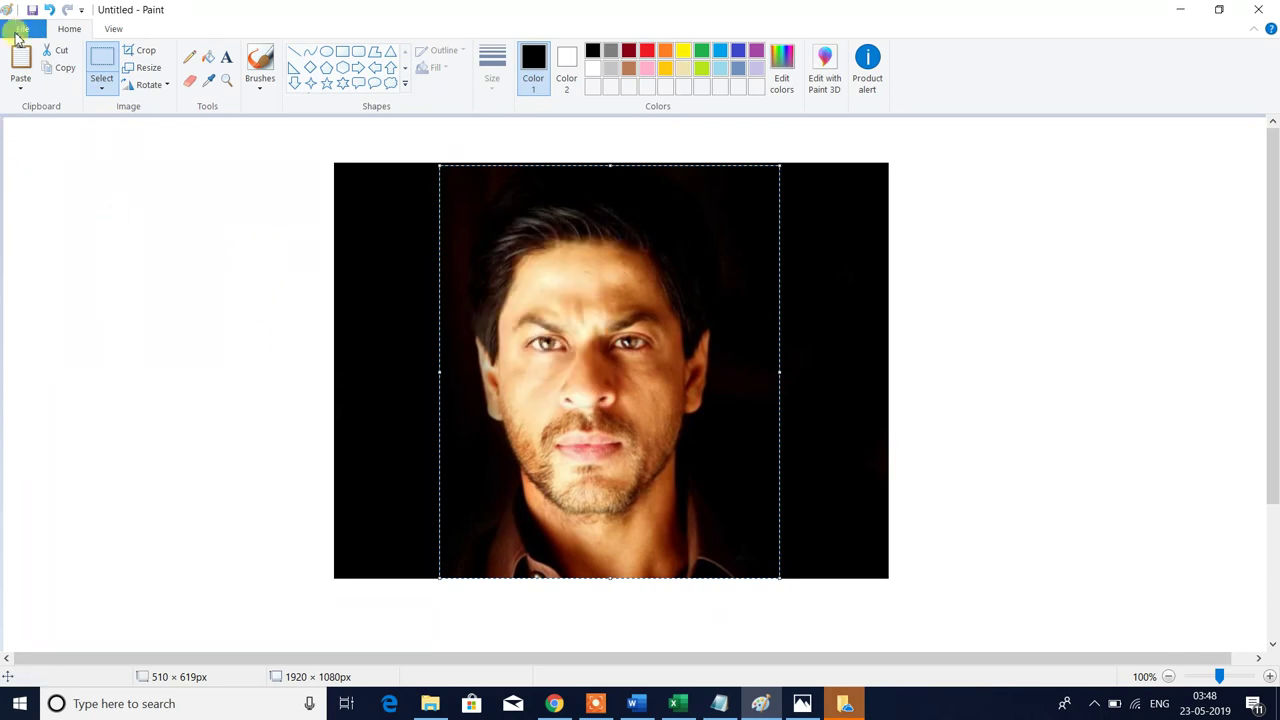
- Paste the face into a new unsaved 510×619 image, checking Notepad's 200 x 230 requirement
left_click(16, 32)
left_click(60, 57)
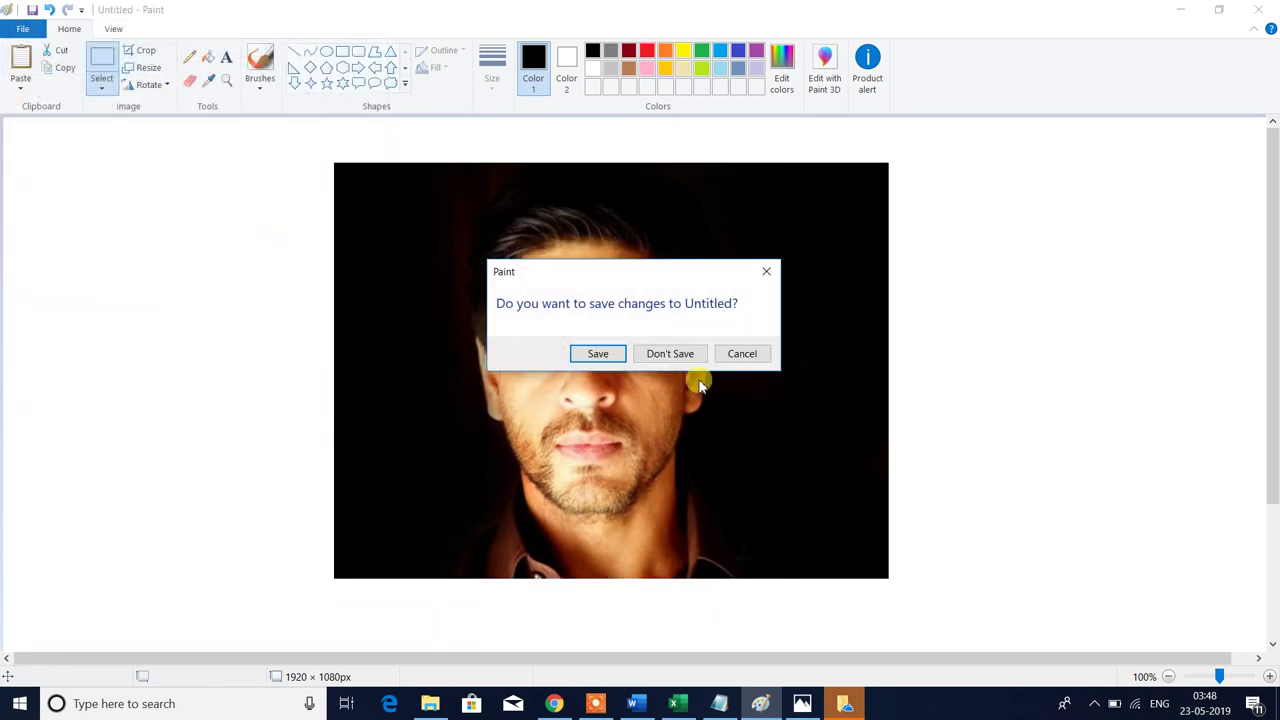
left_click(677, 354)
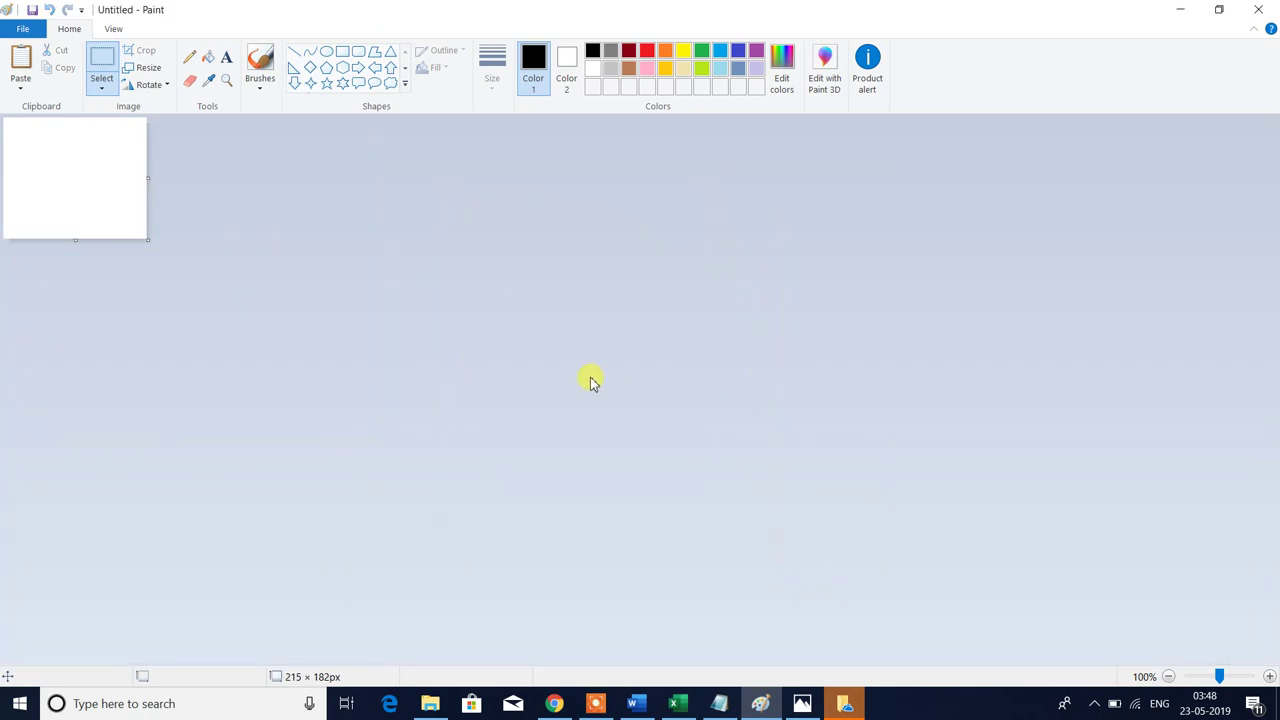
key("ctrl+v")
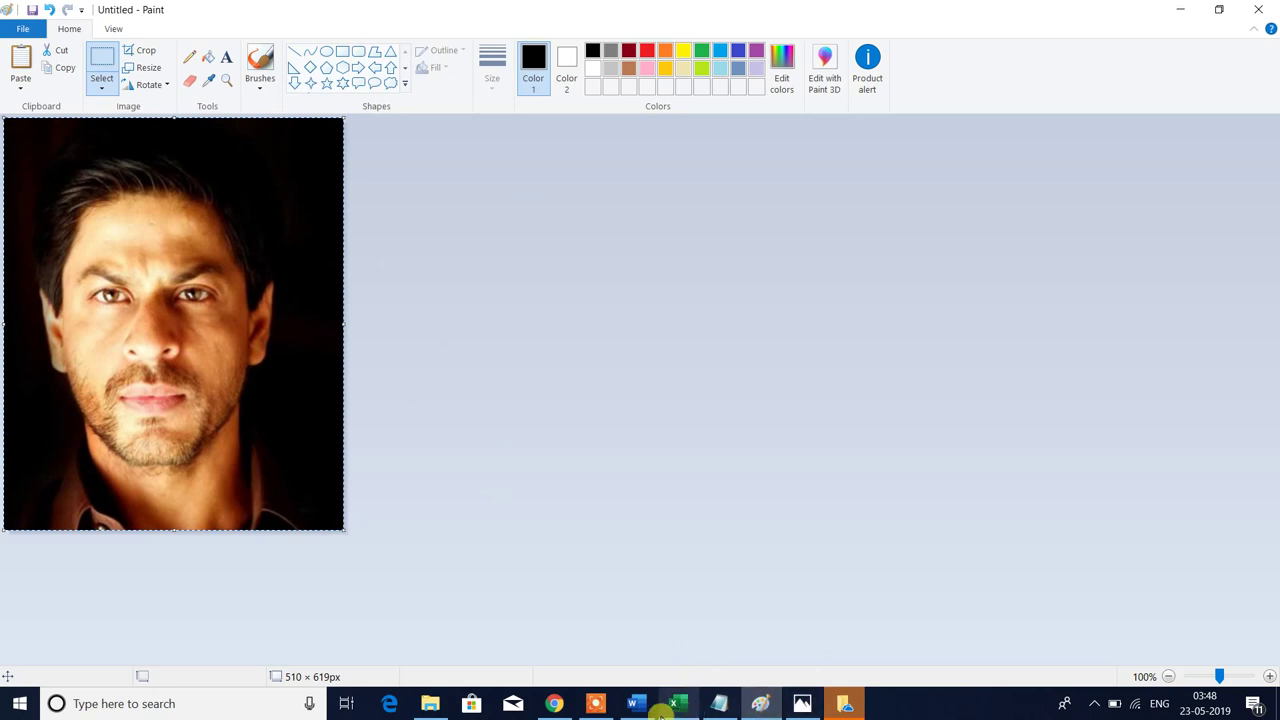
left_click(719, 703)
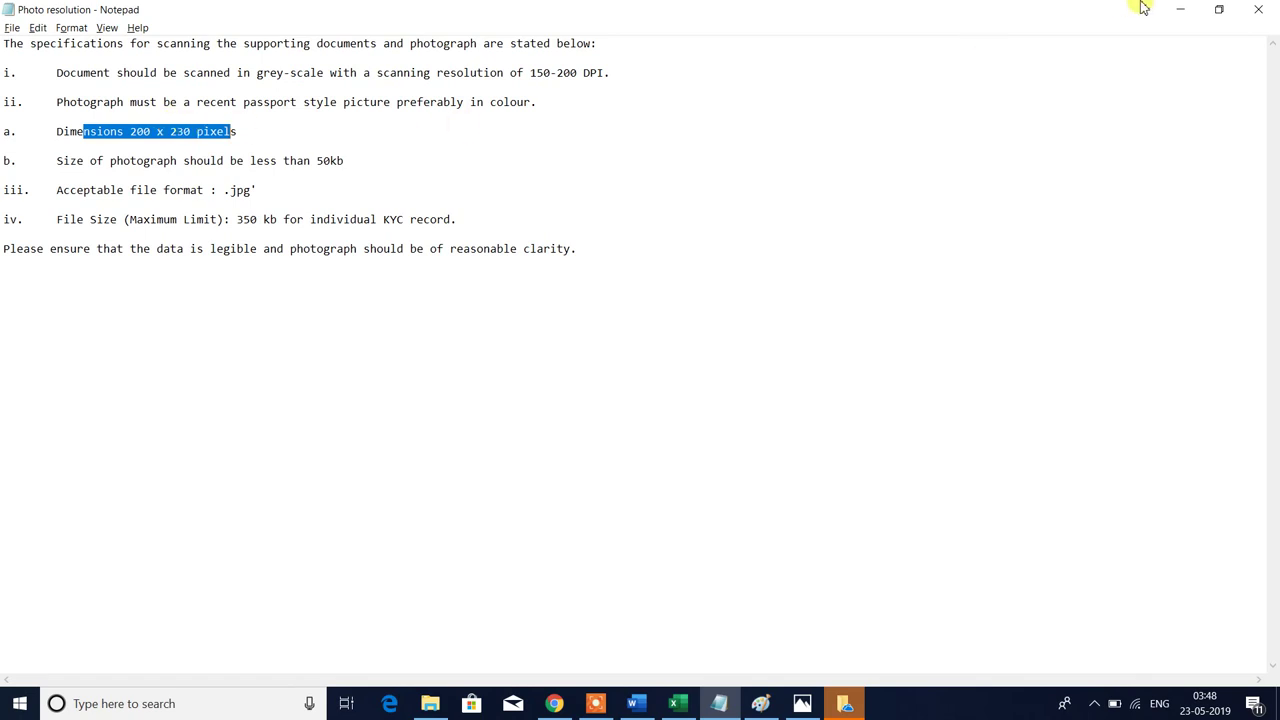
left_click(1182, 10)
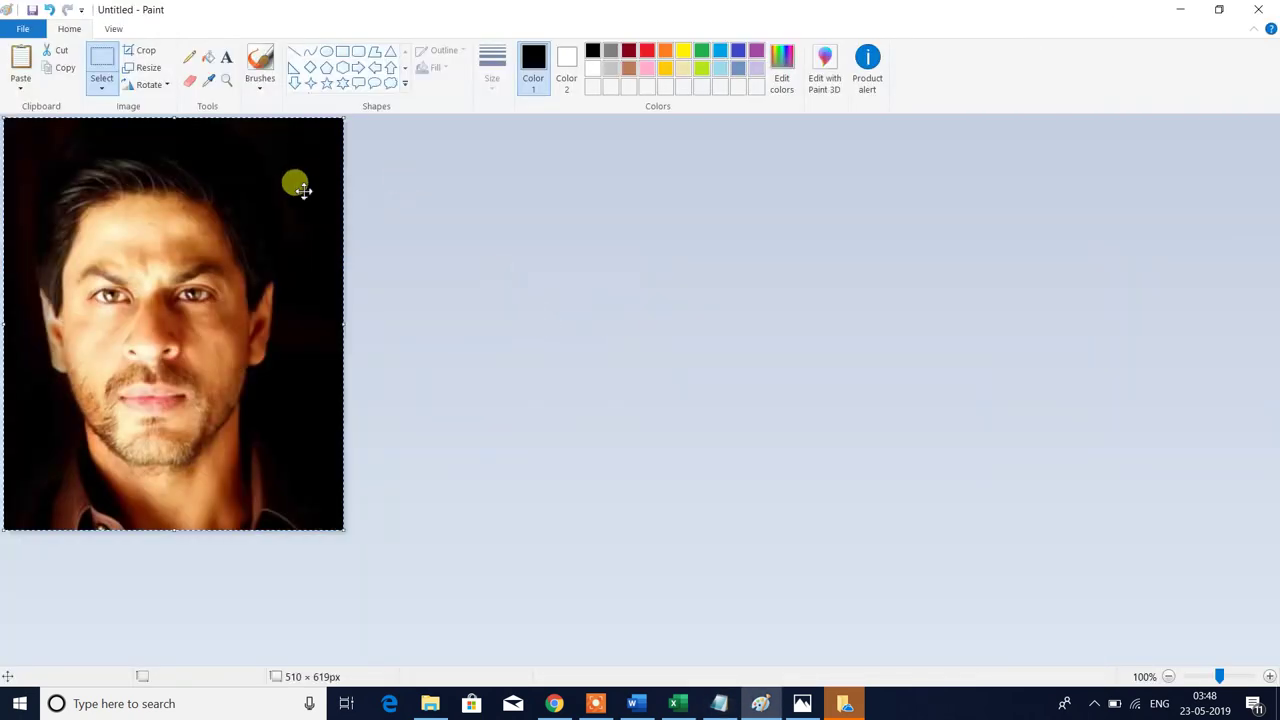
- Resize the portrait to 200 × 230 pixels with Maintain aspect ratio turned off
left_click(146, 75)
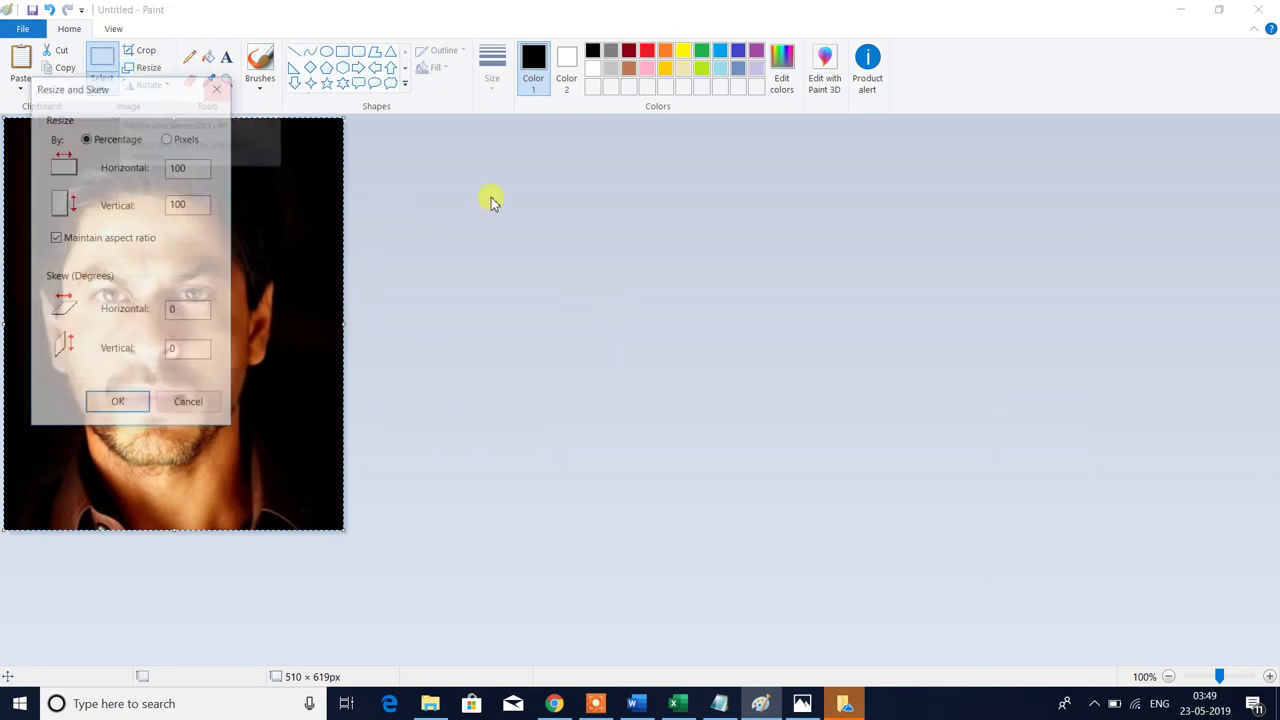
left_click_drag(155, 88, 379, 118)
left_click_drag(570, 118, 572, 153)
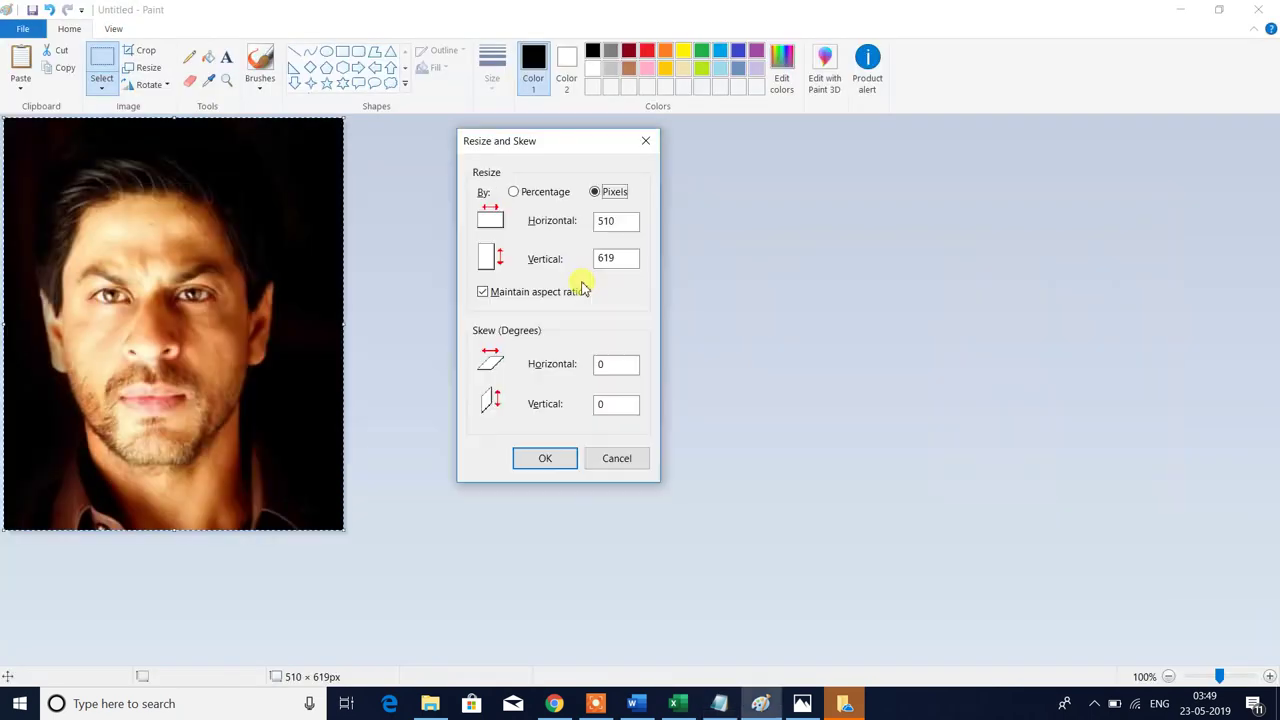
key("alt+Tab")
double_click(605, 221)
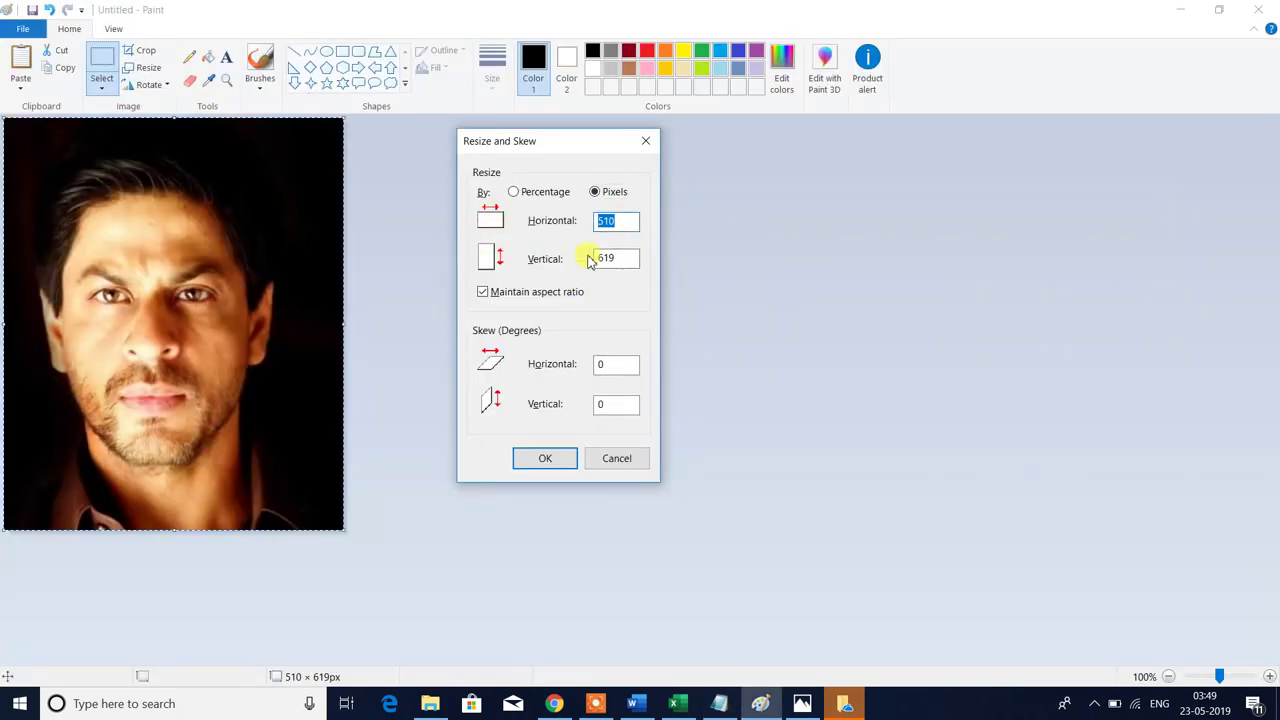
left_click(483, 293)
double_click(612, 221)
left_click(545, 459)
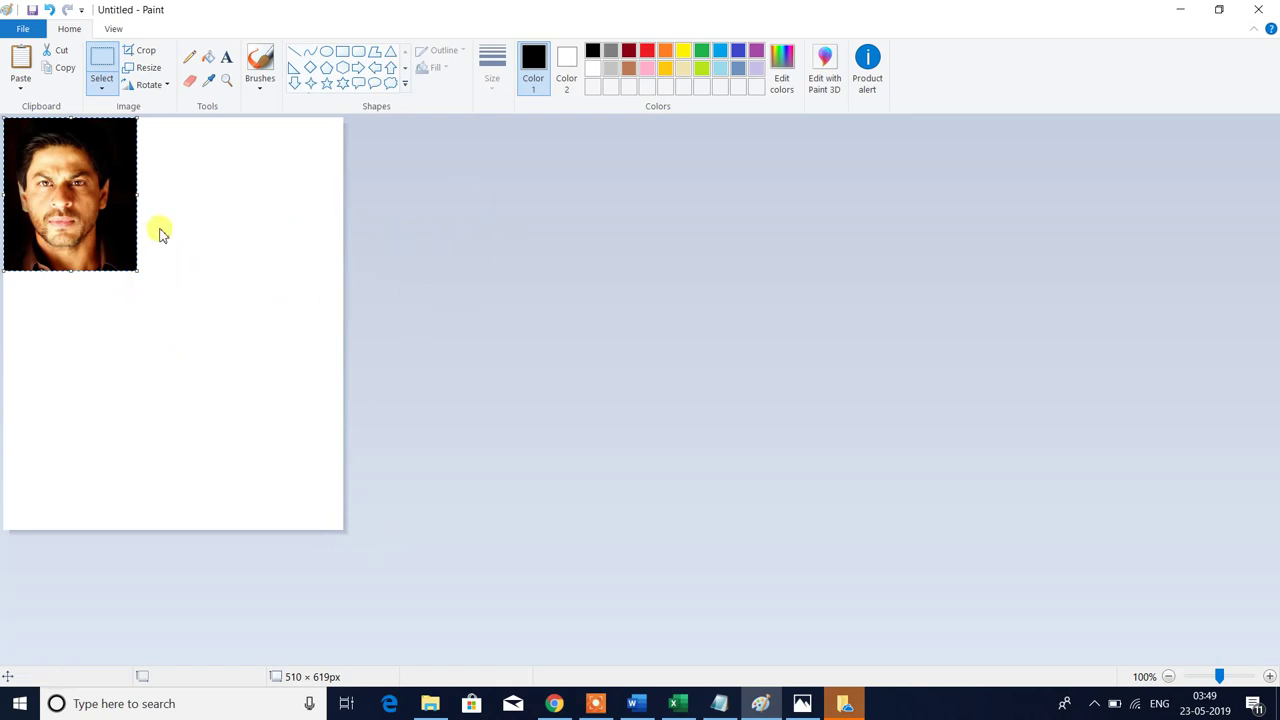
- Paste the 200×230 portrait onto a fresh unsaved canvas shrunk to fit it exactly
left_click(5, 14)
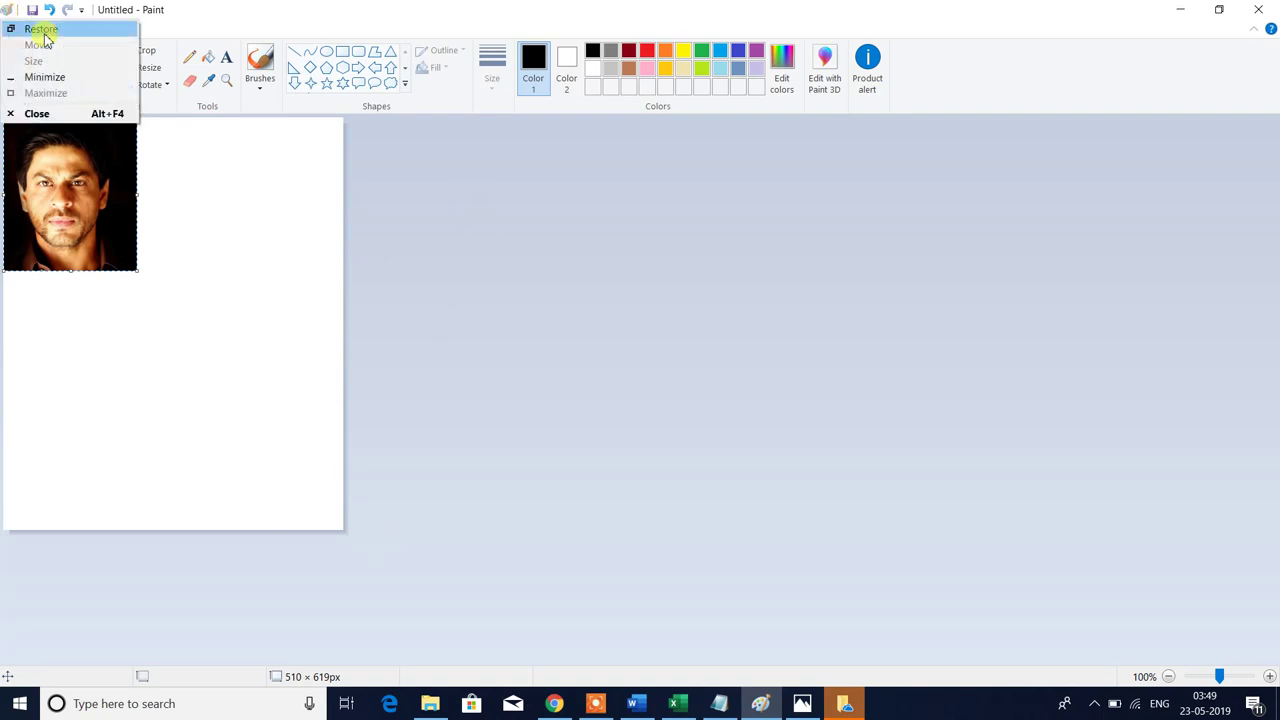
left_click(189, 183)
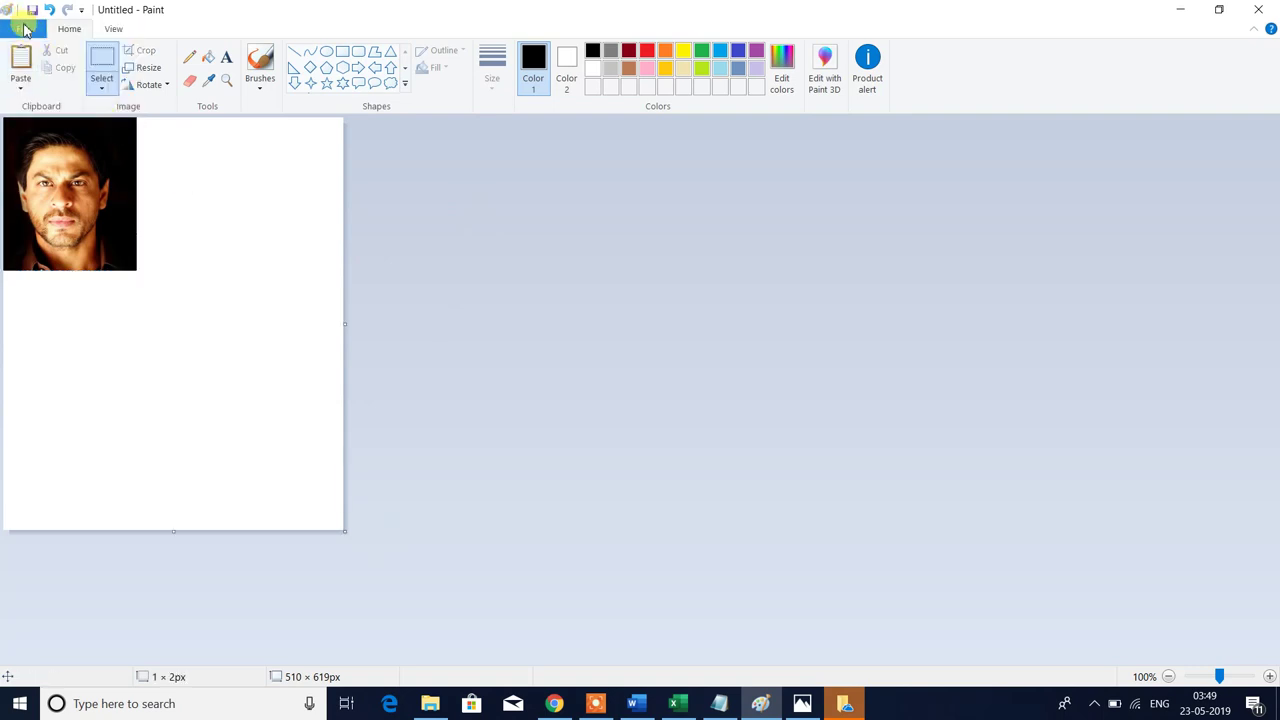
left_click(22, 28)
left_click(139, 92)
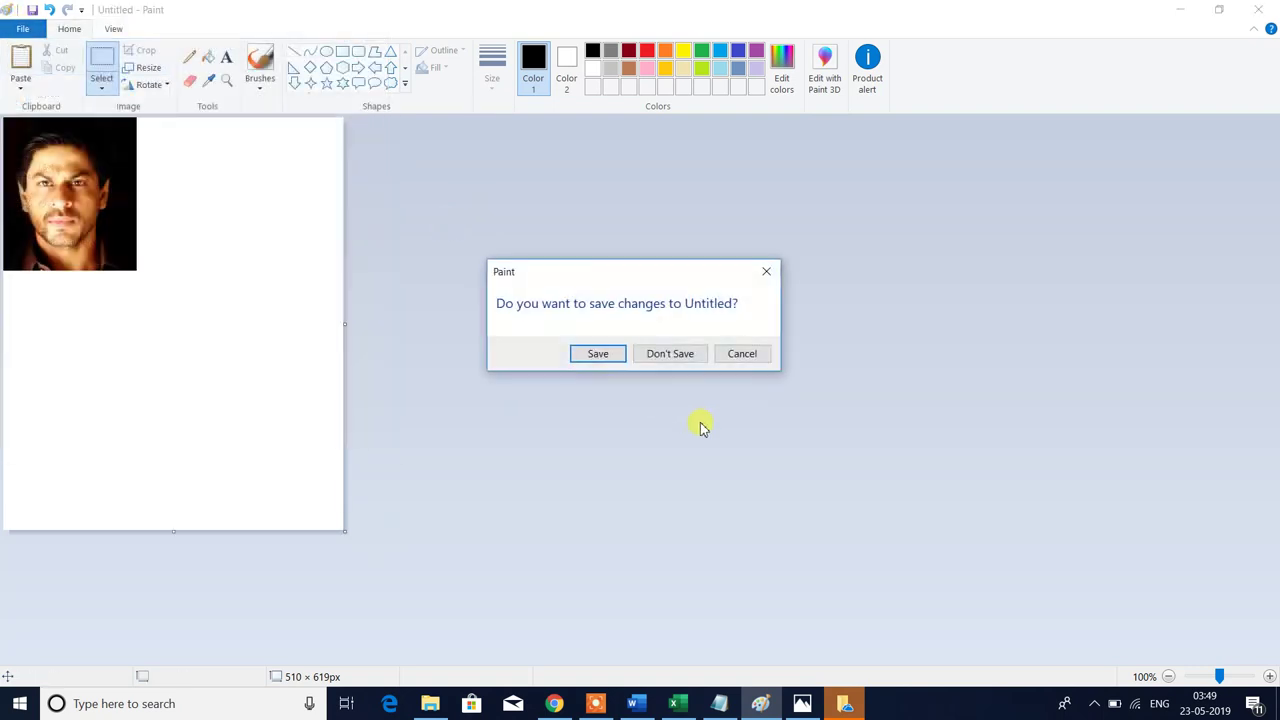
left_click(645, 358)
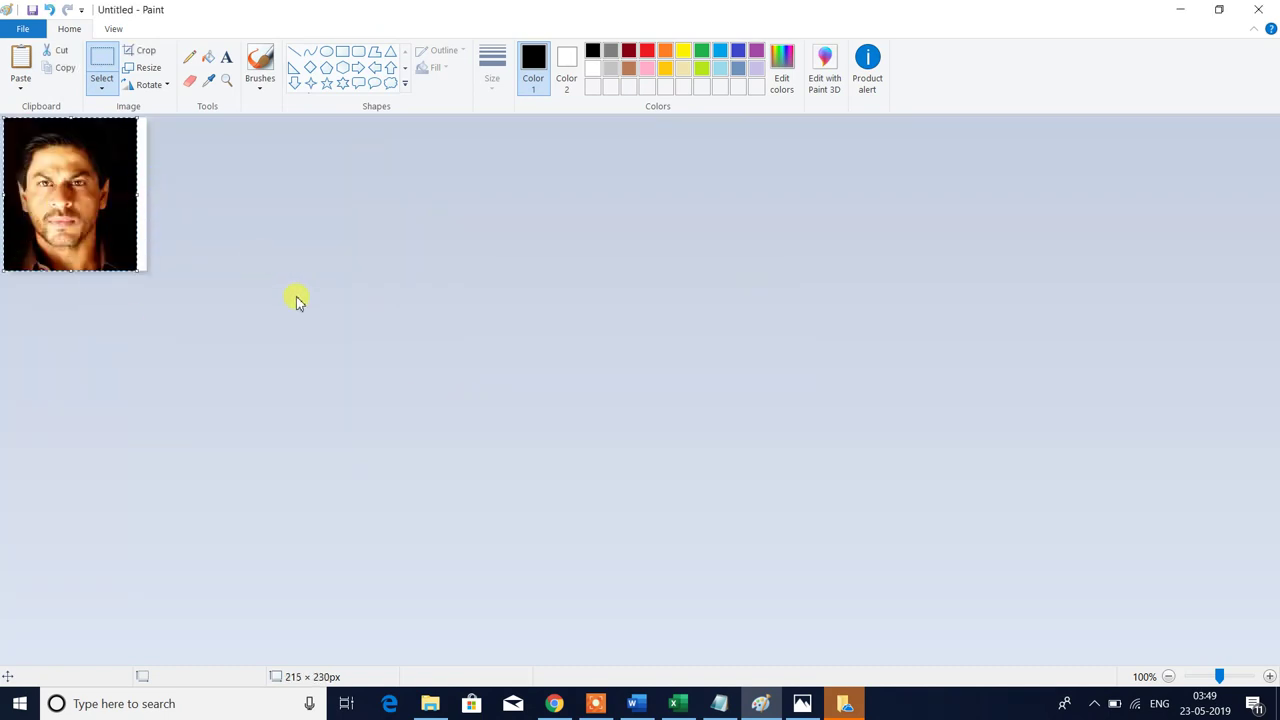
key("Delete")
left_click_drag(147, 270, 81, 197)
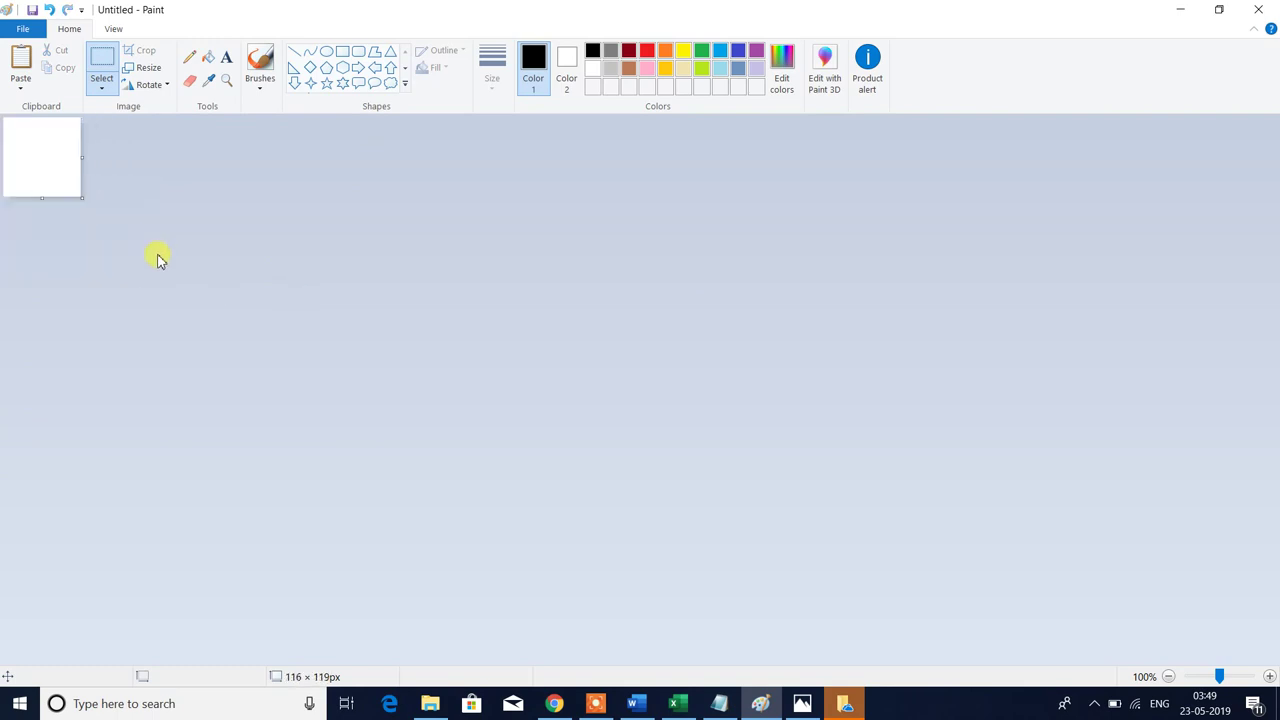
key("ctrl+v")
left_click(321, 338)
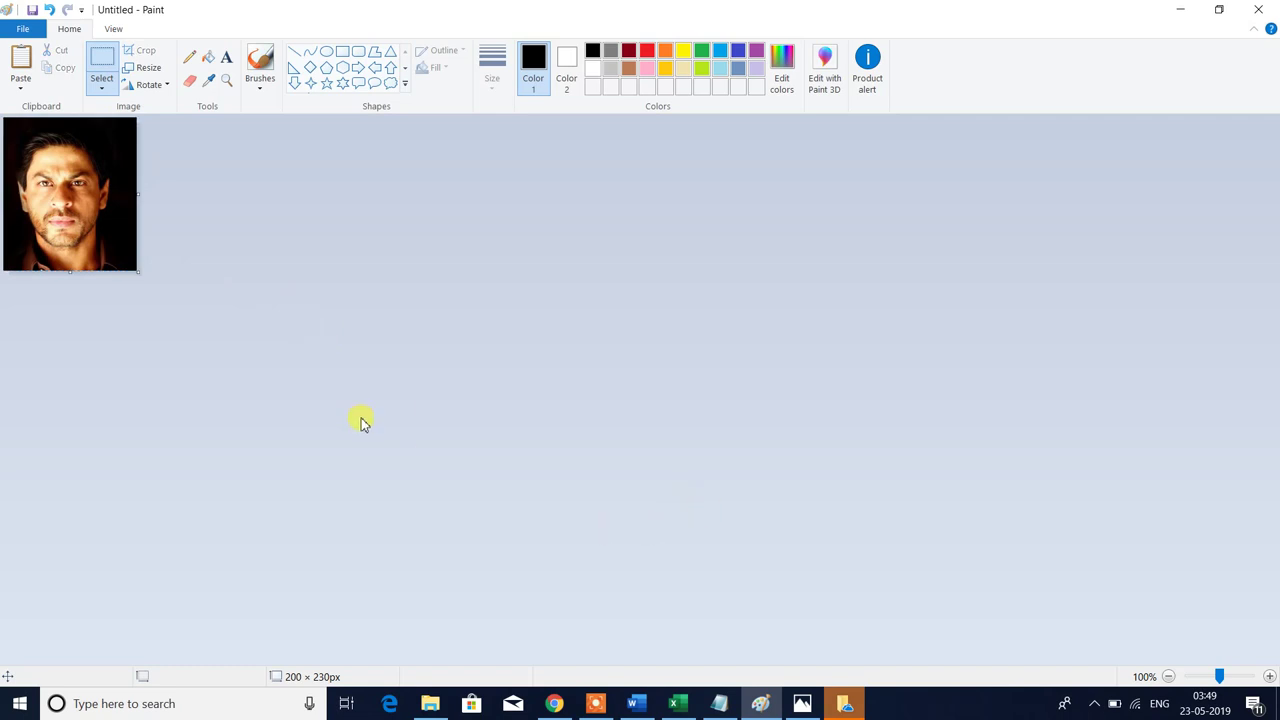
left_click(430, 703)
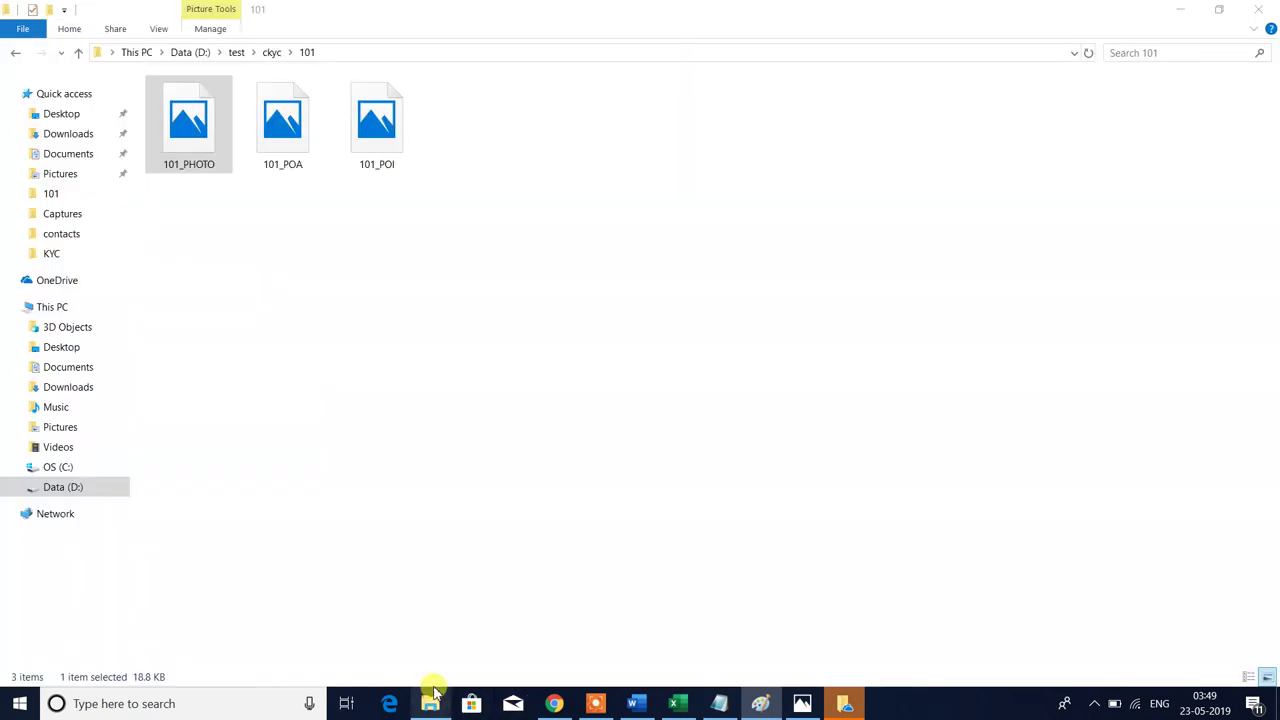
double_click(193, 172)
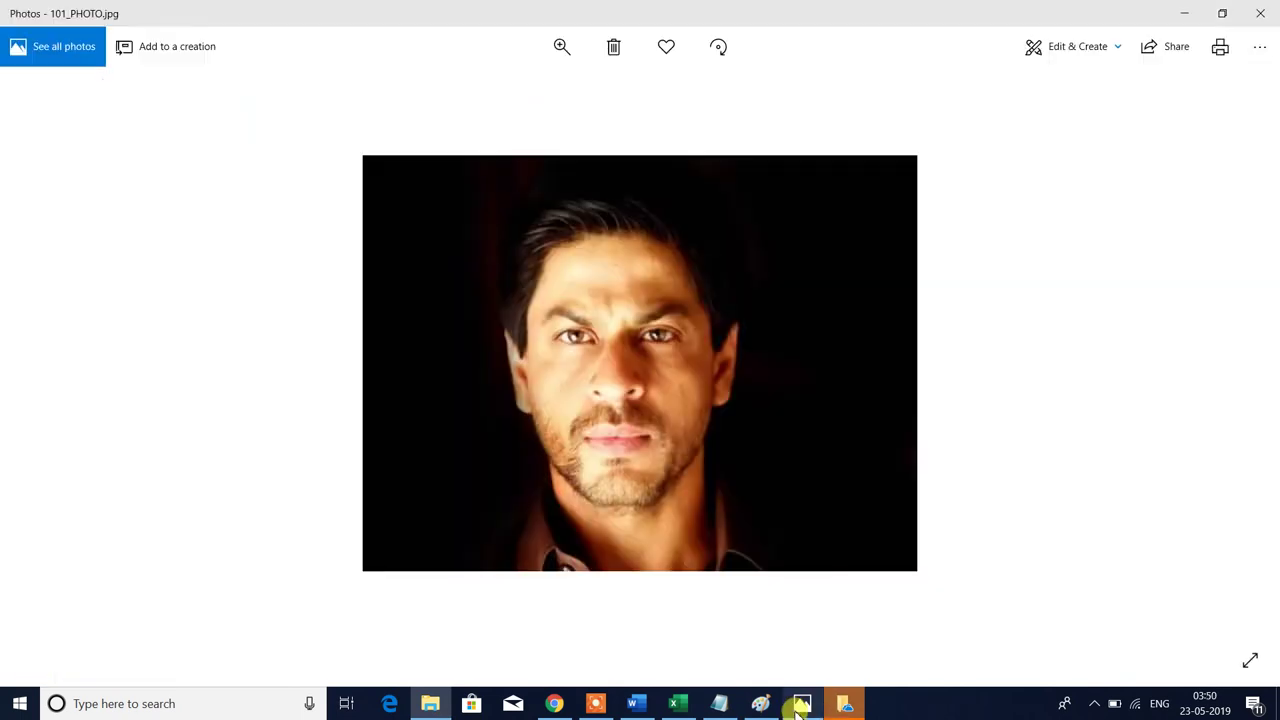
left_click(1260, 13)
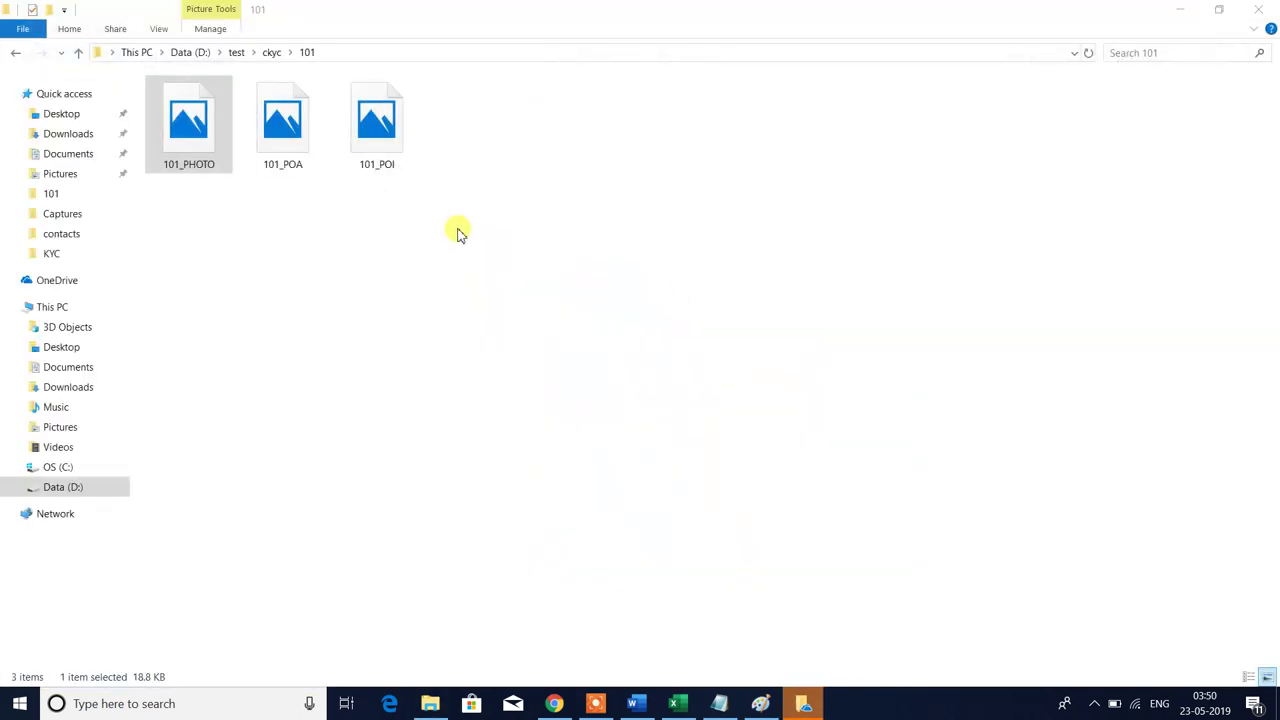
left_click(340, 53)
key("ctrl+c")
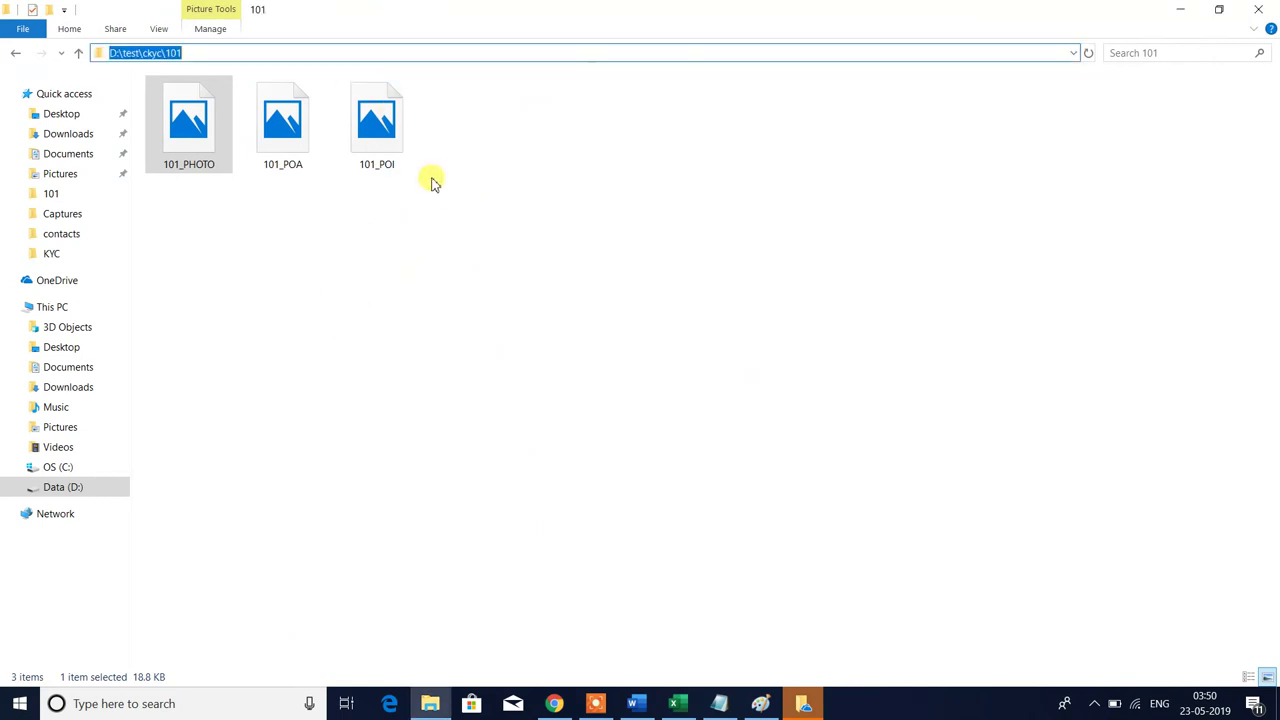
left_click(427, 300)
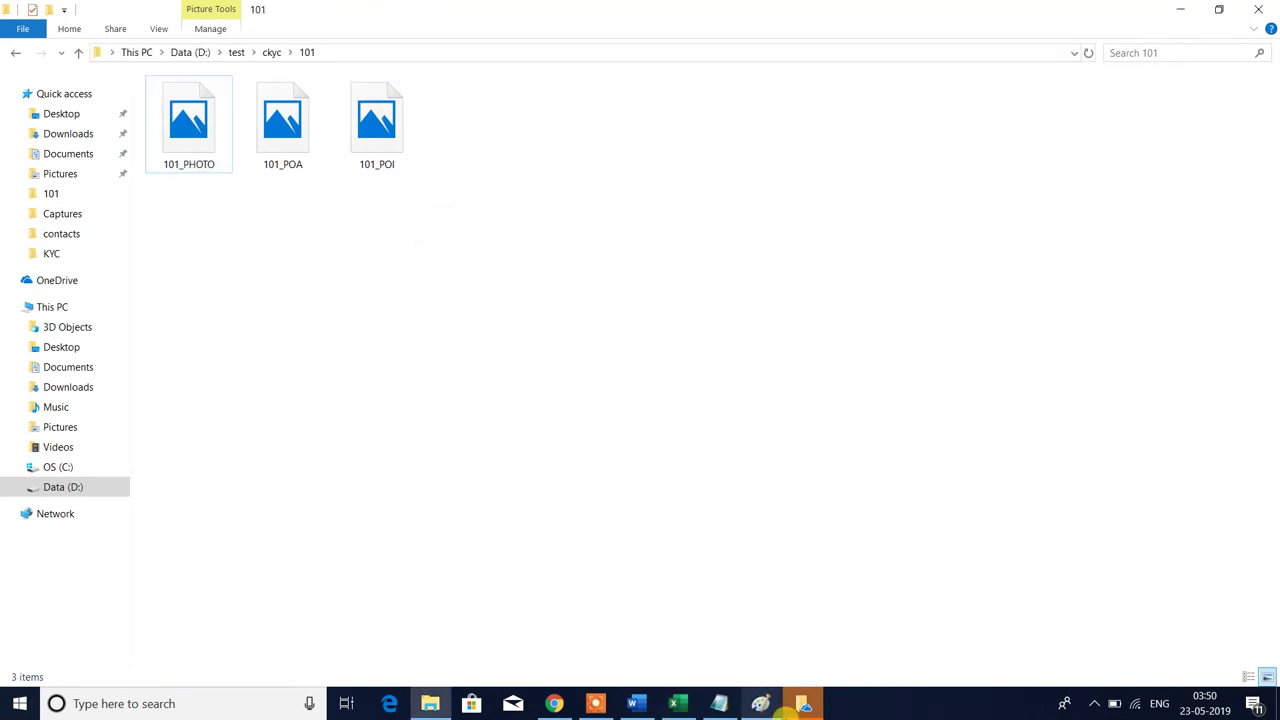
left_click(803, 705)
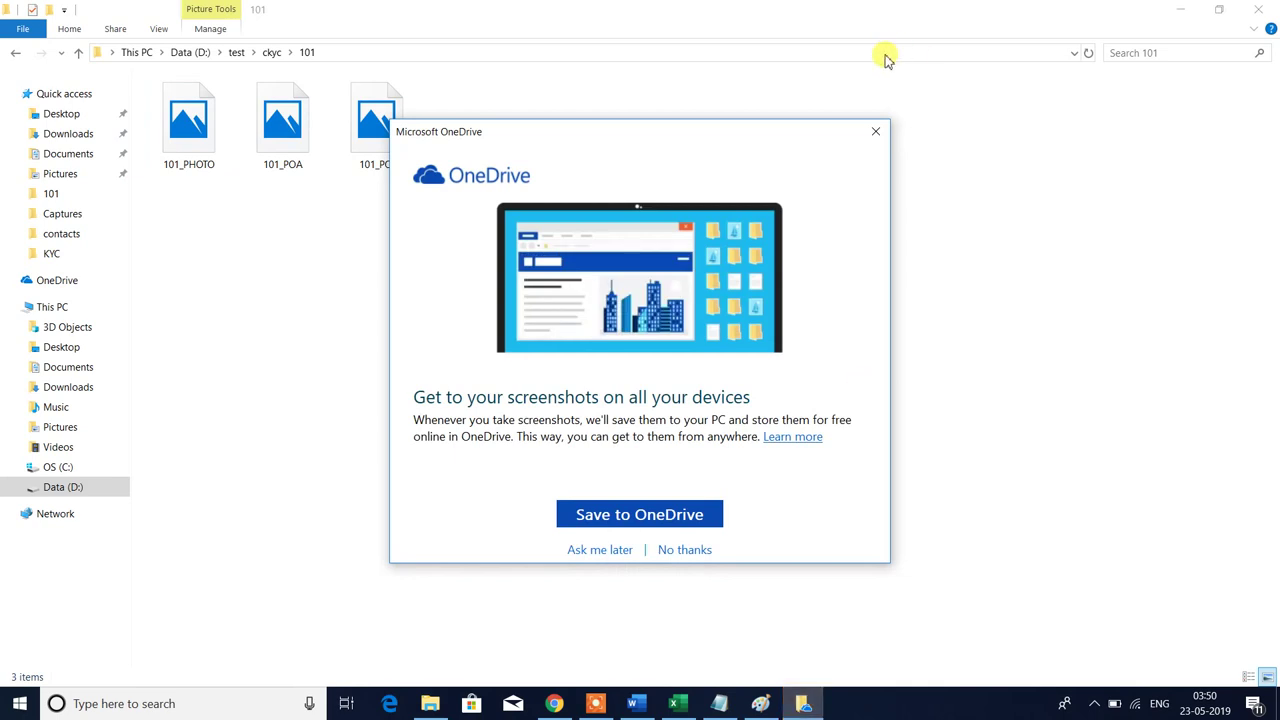
left_click(875, 133)
left_click(762, 703)
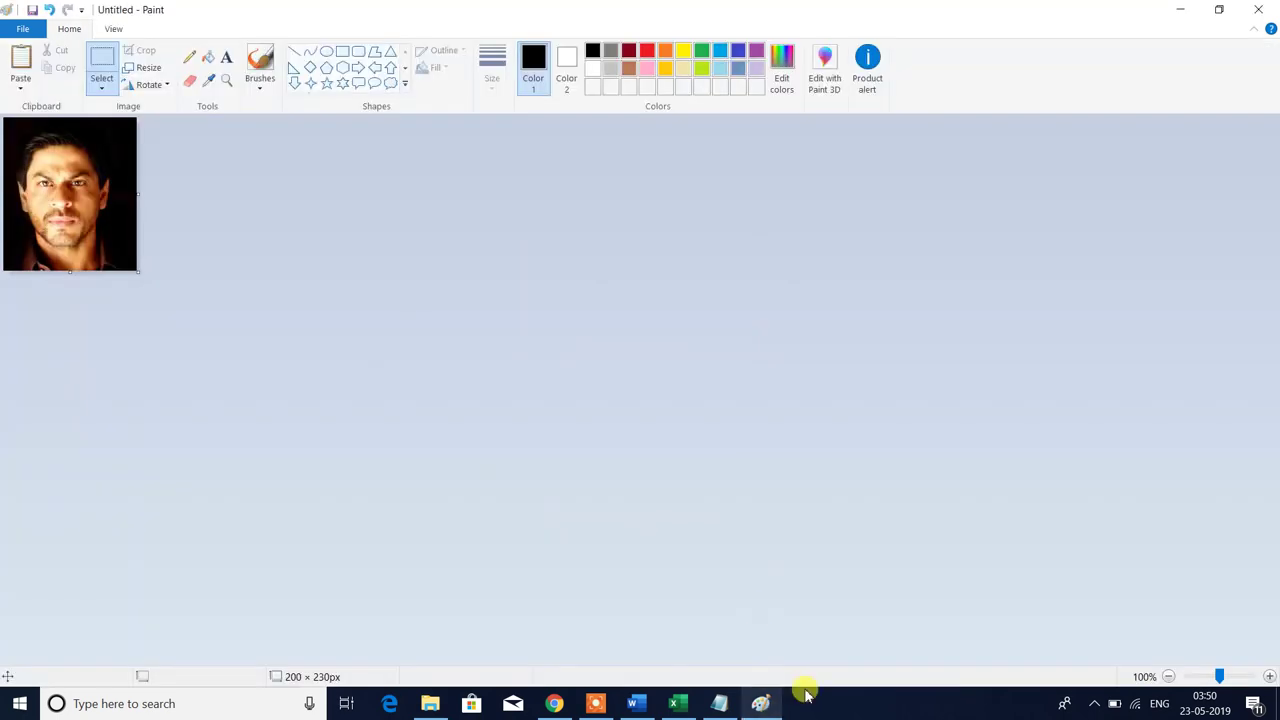
- Save the portrait as a JPEG replacing 101_PHOTO in D:\test\ckyc\101, then close Paint
left_click(27, 35)
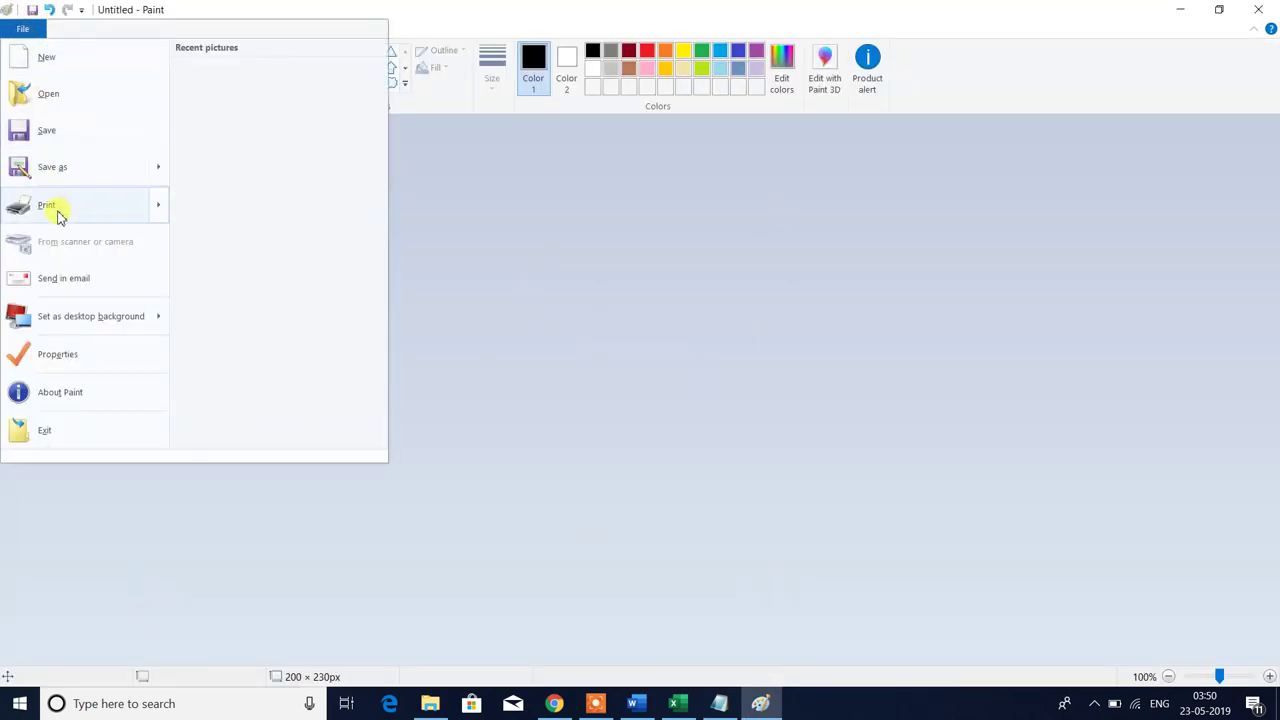
mouse_move(64, 170)
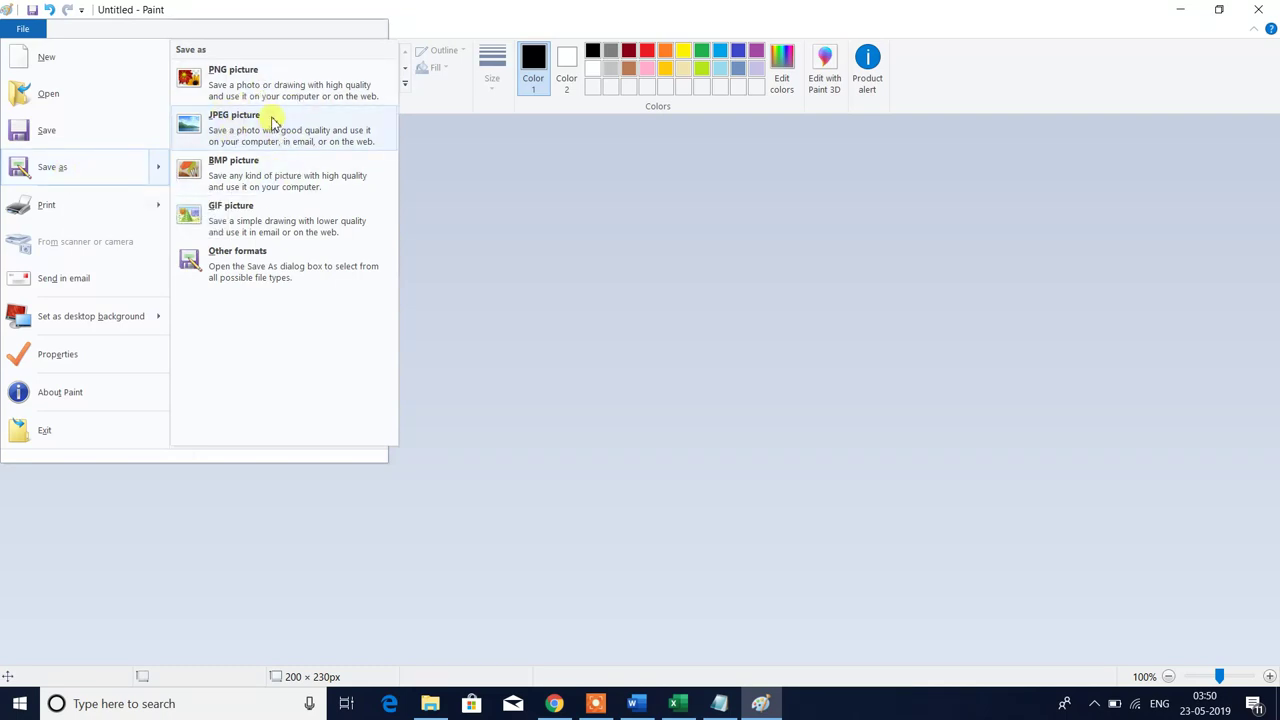
left_click(765, 237)
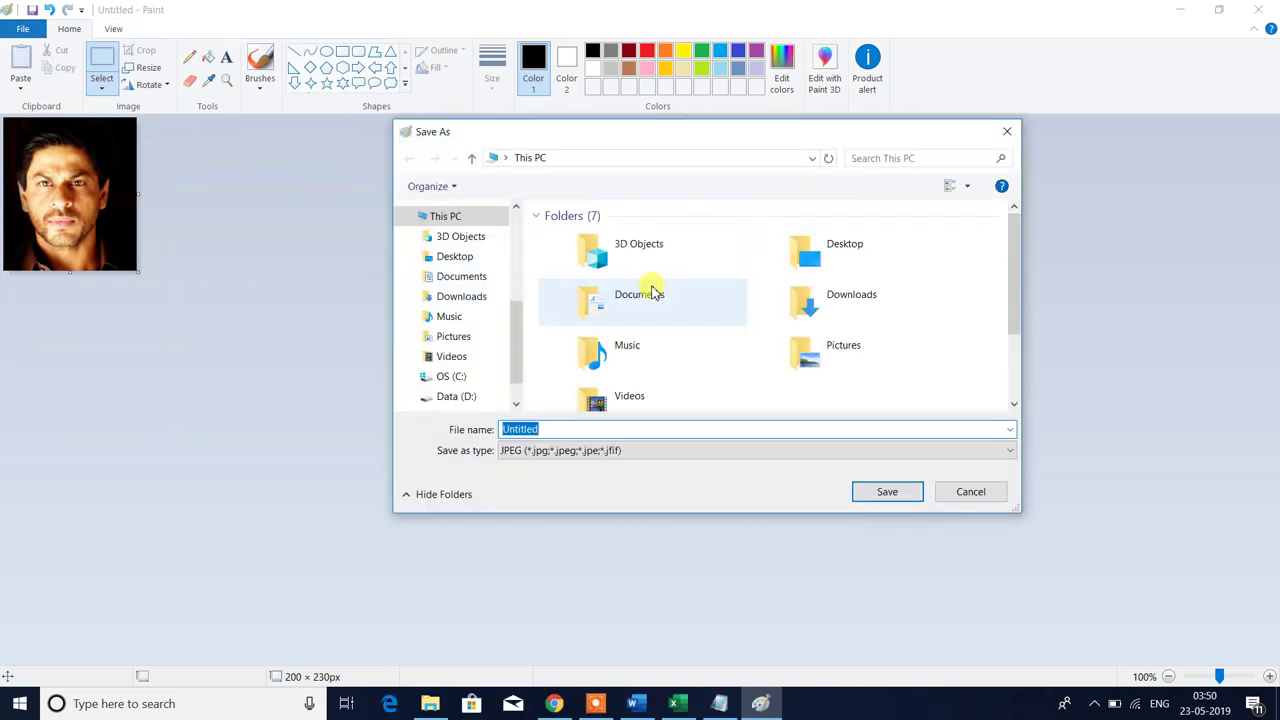
key("ctrl+v")
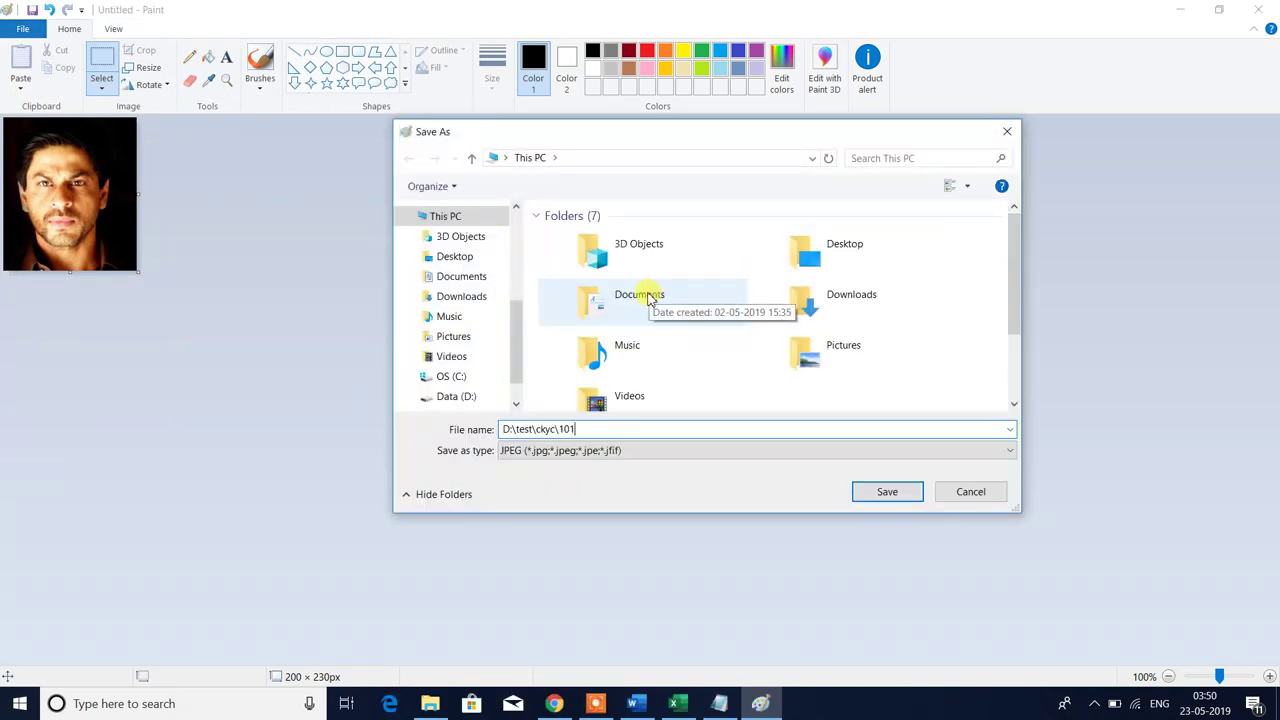
key("Return")
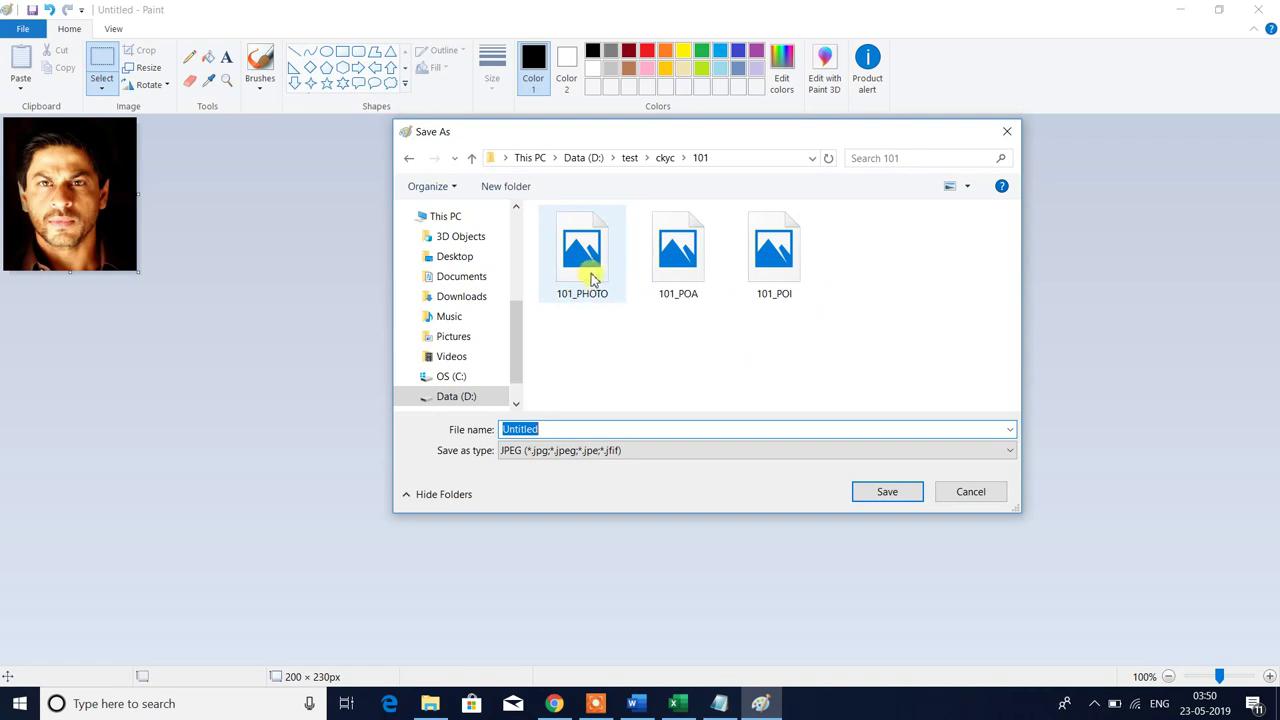
left_click(590, 280)
left_click(895, 503)
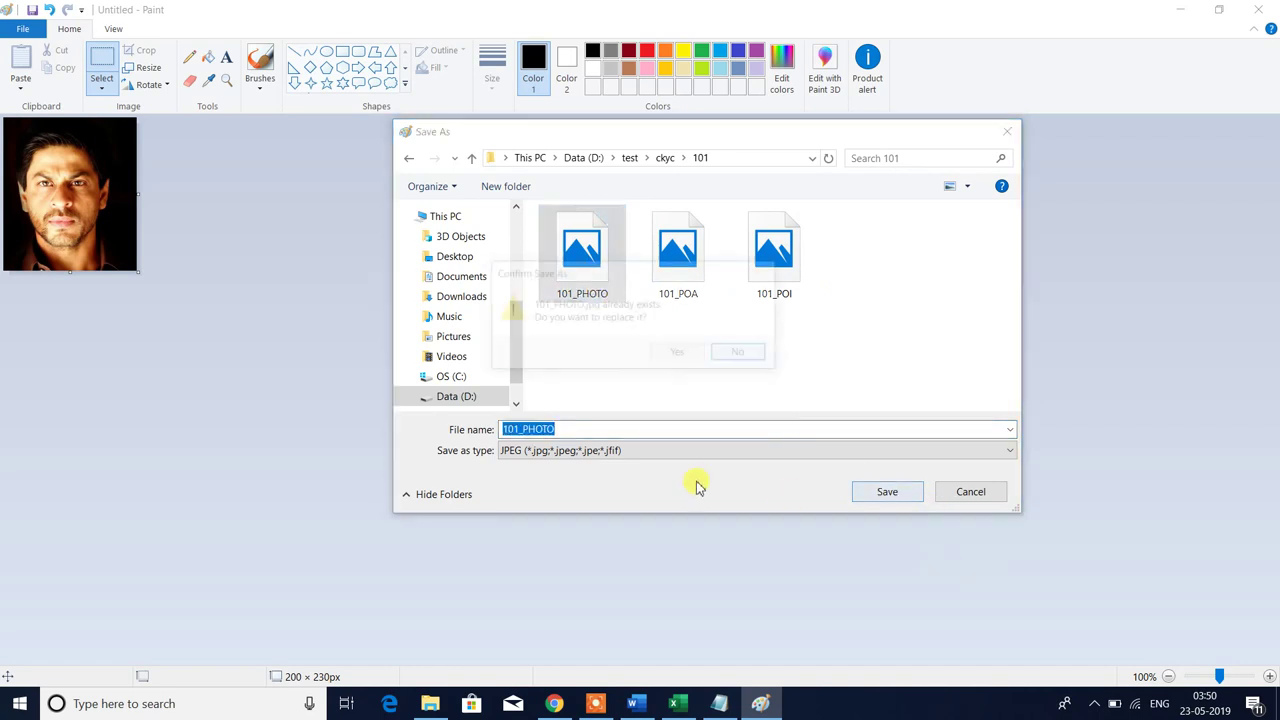
left_click(674, 354)
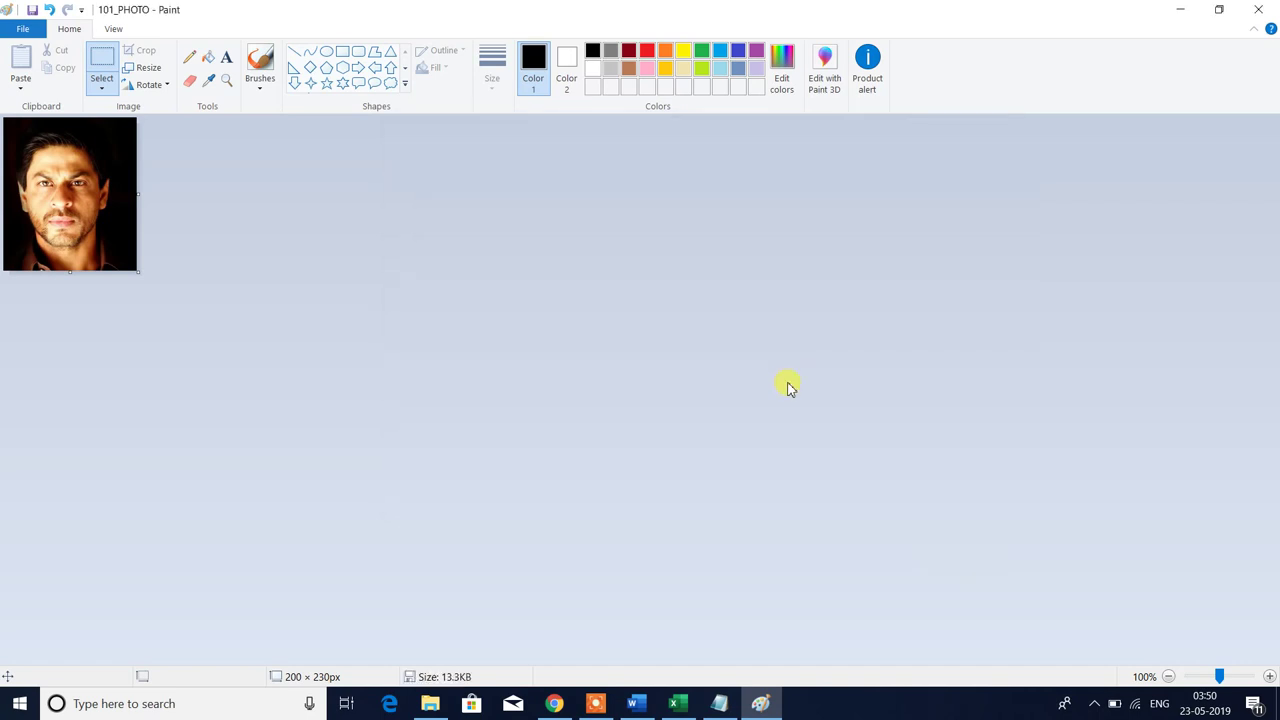
left_click(1258, 12)
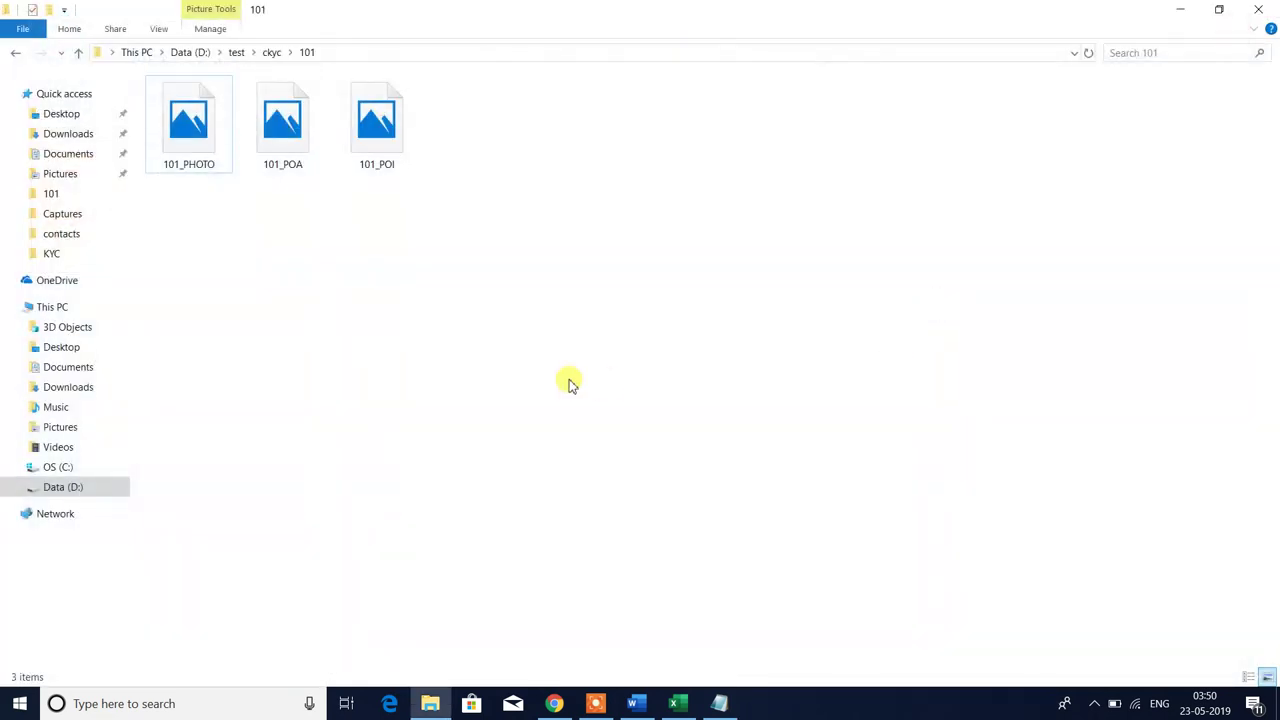
left_click(205, 136)
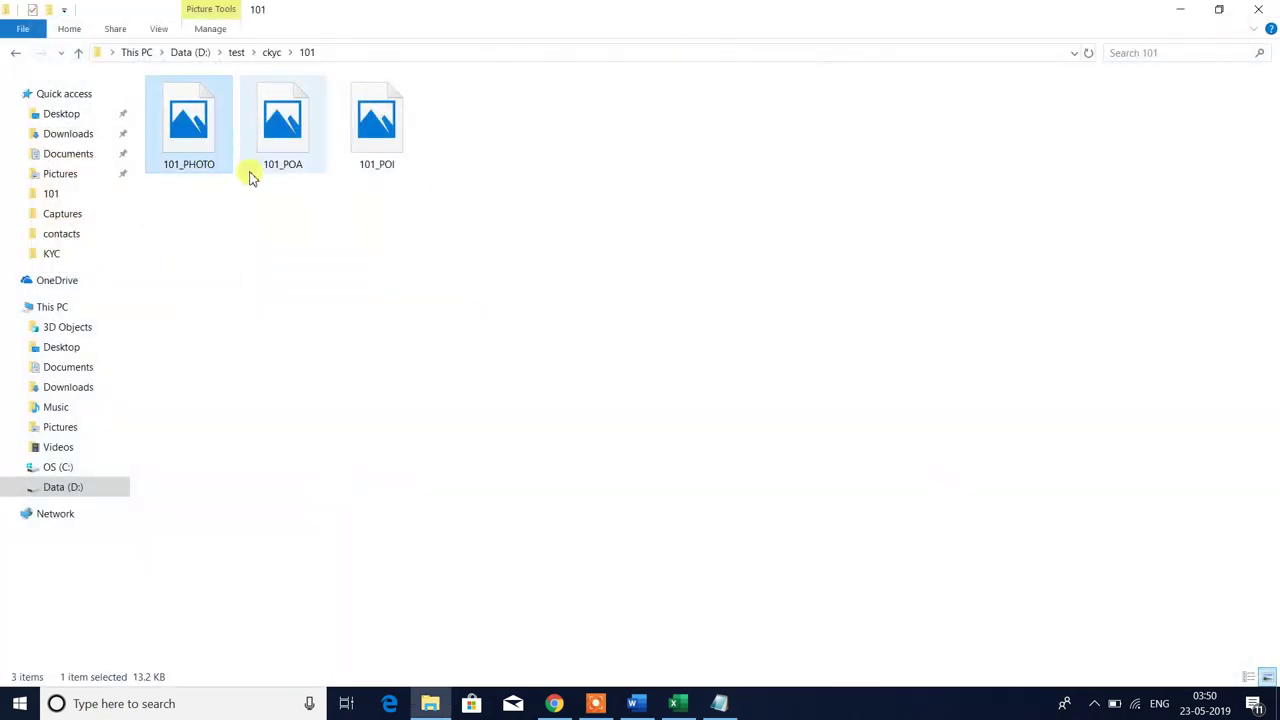
left_click(183, 140)
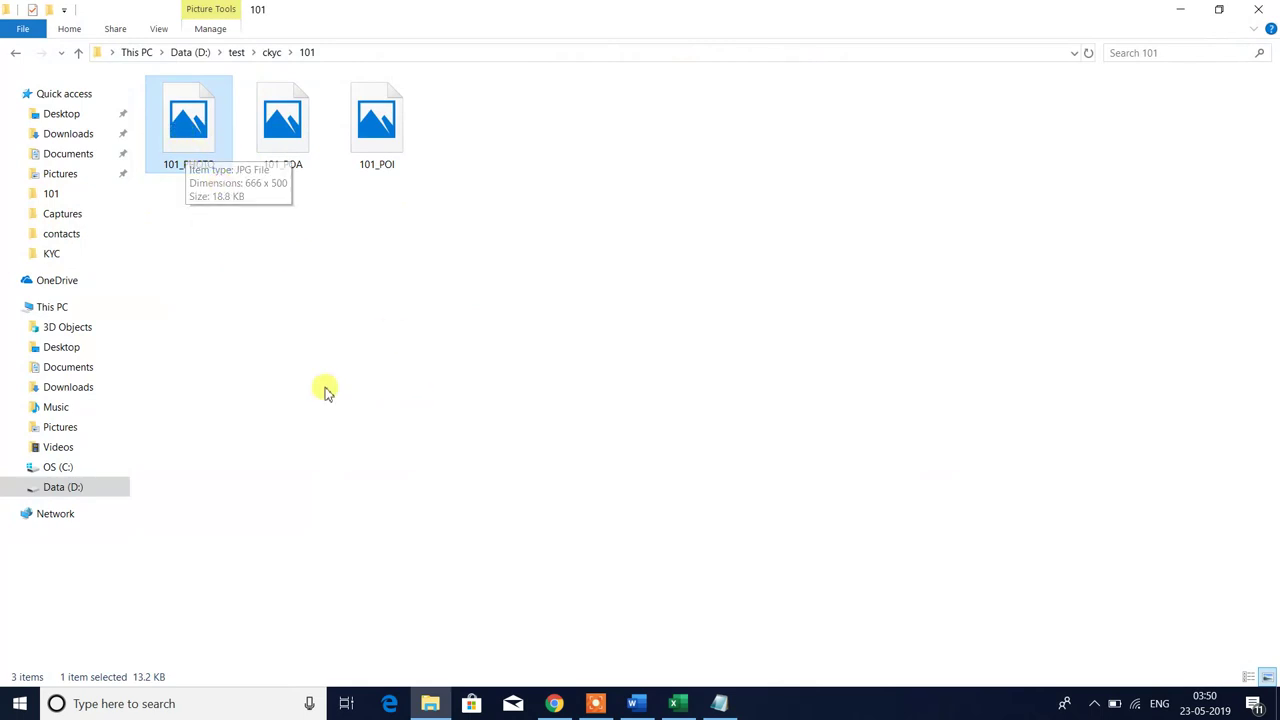
mouse_move(197, 139)
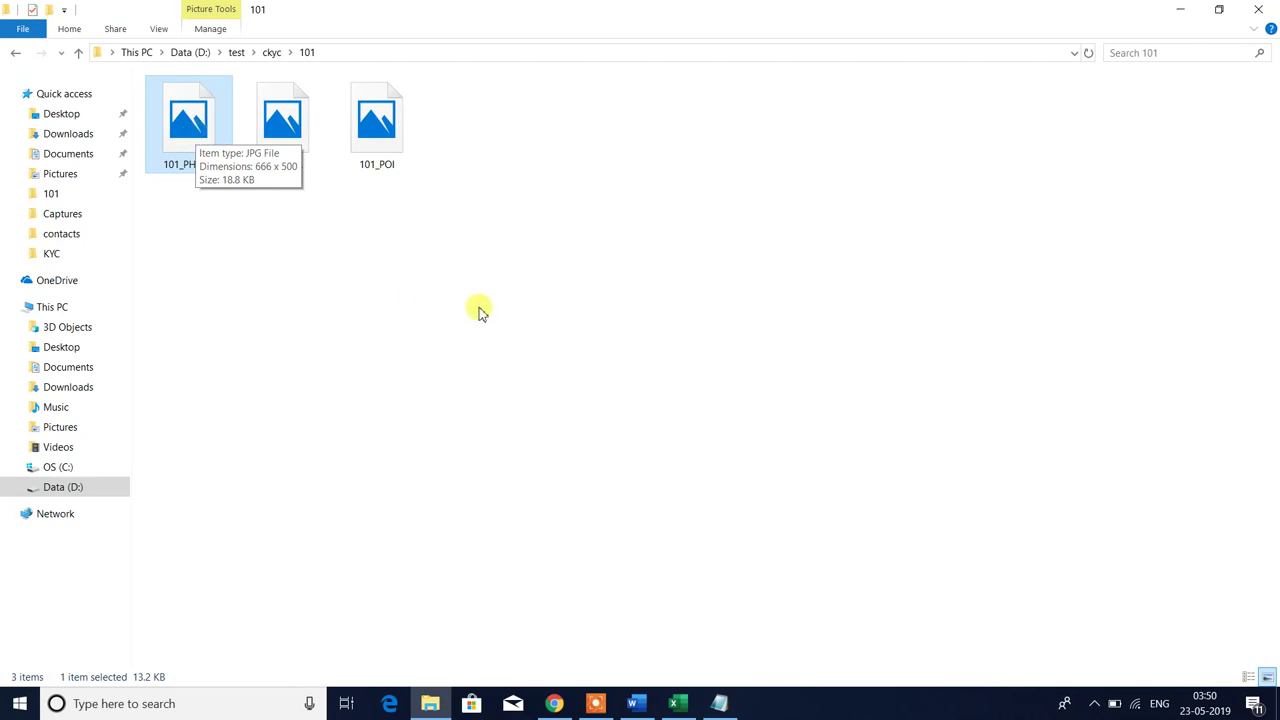
left_click(446, 306)
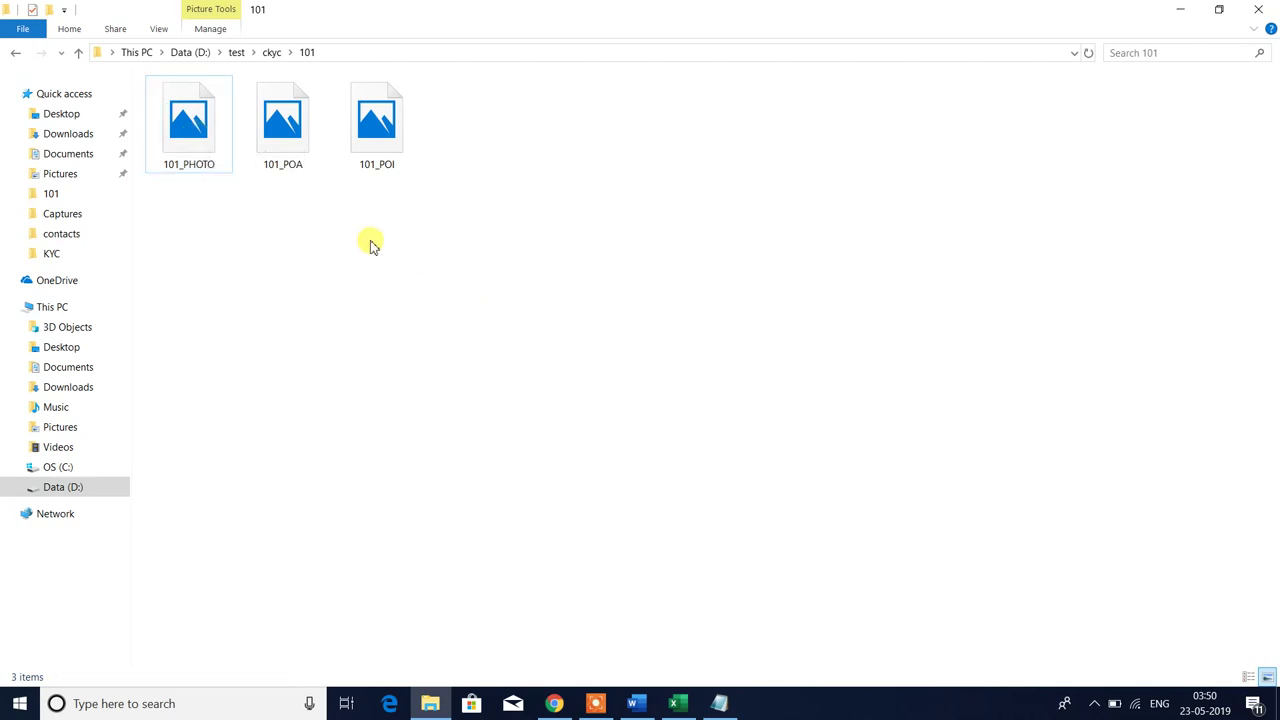
left_click(285, 146)
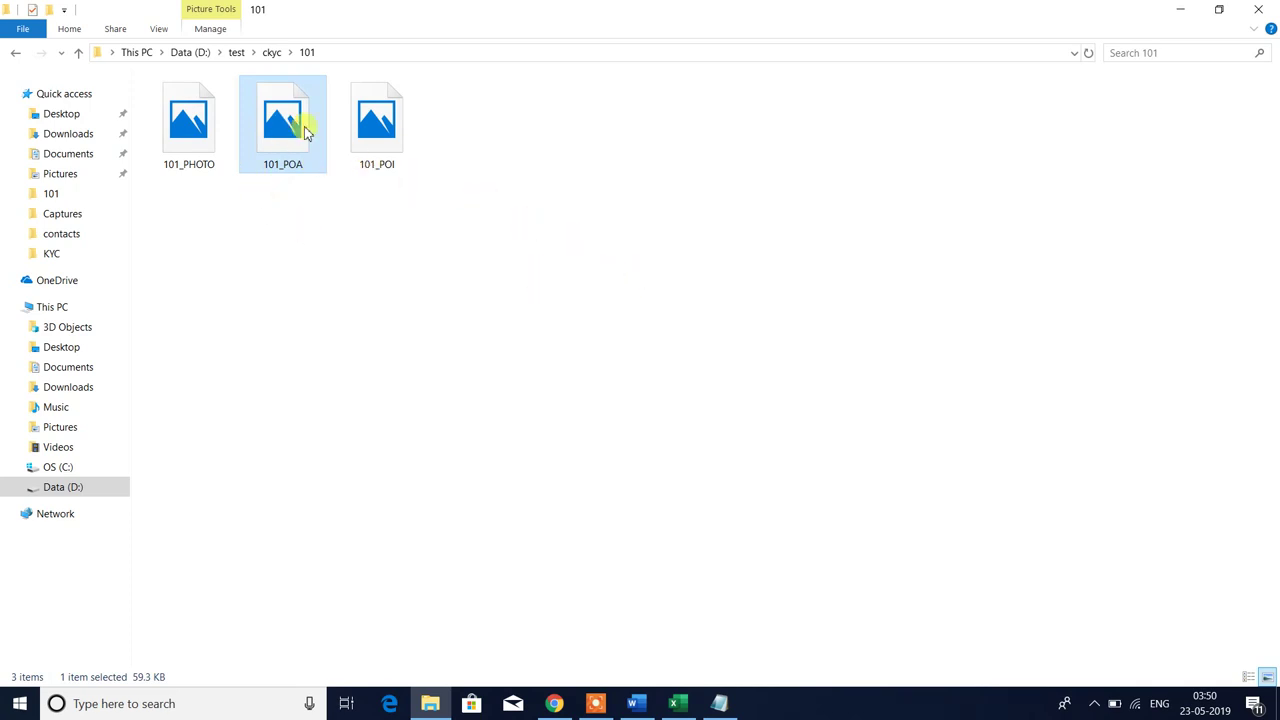
double_click(308, 132)
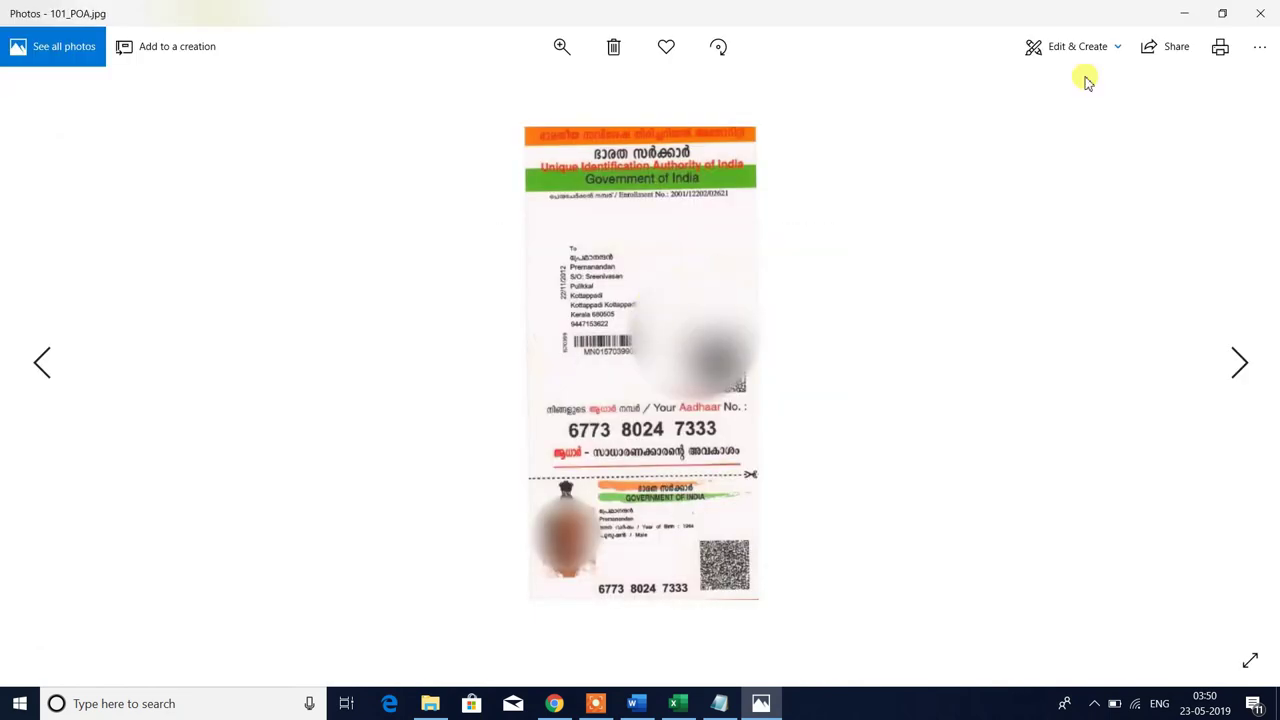
left_click(1260, 13)
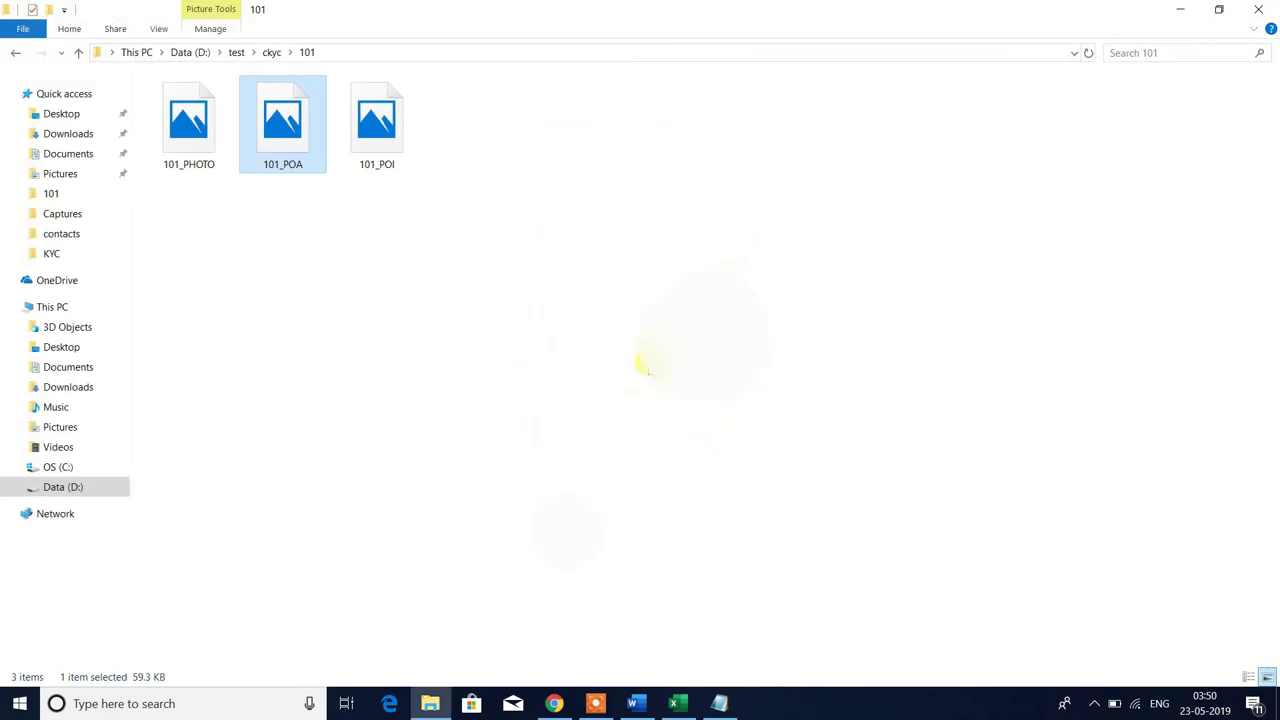
left_click(646, 368)
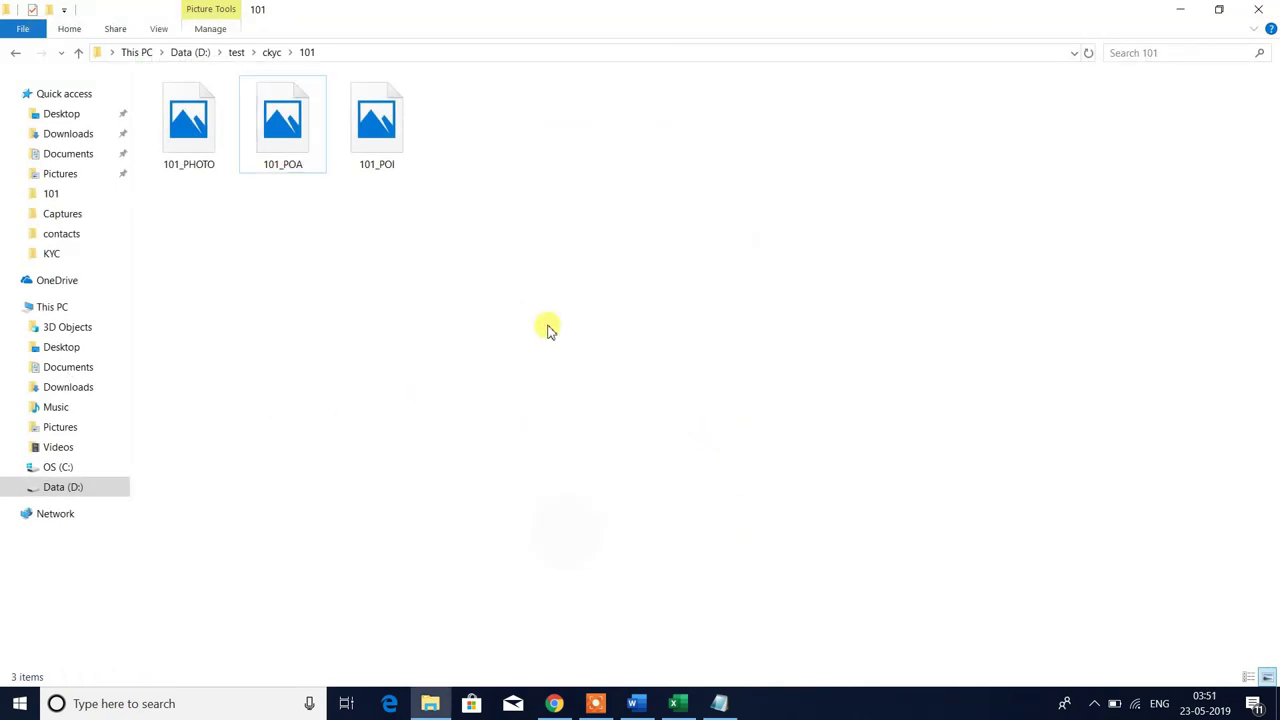
key("super+e")
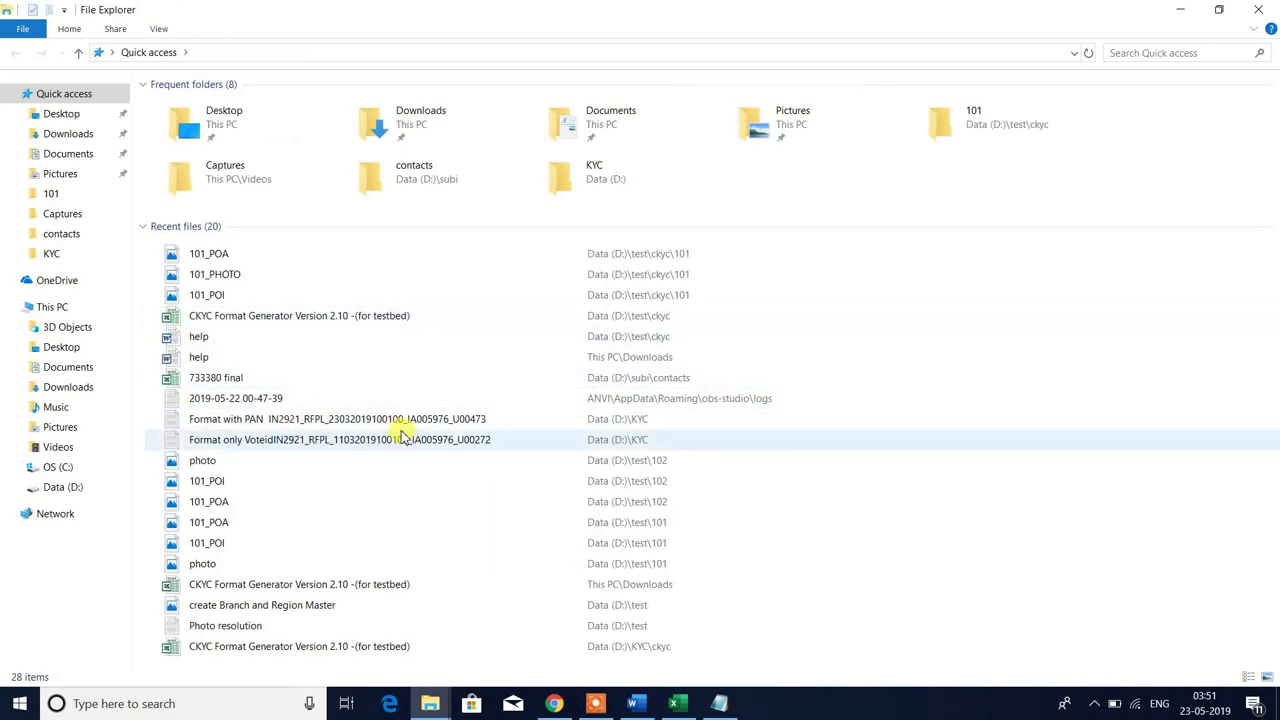
key("alt+Tab")
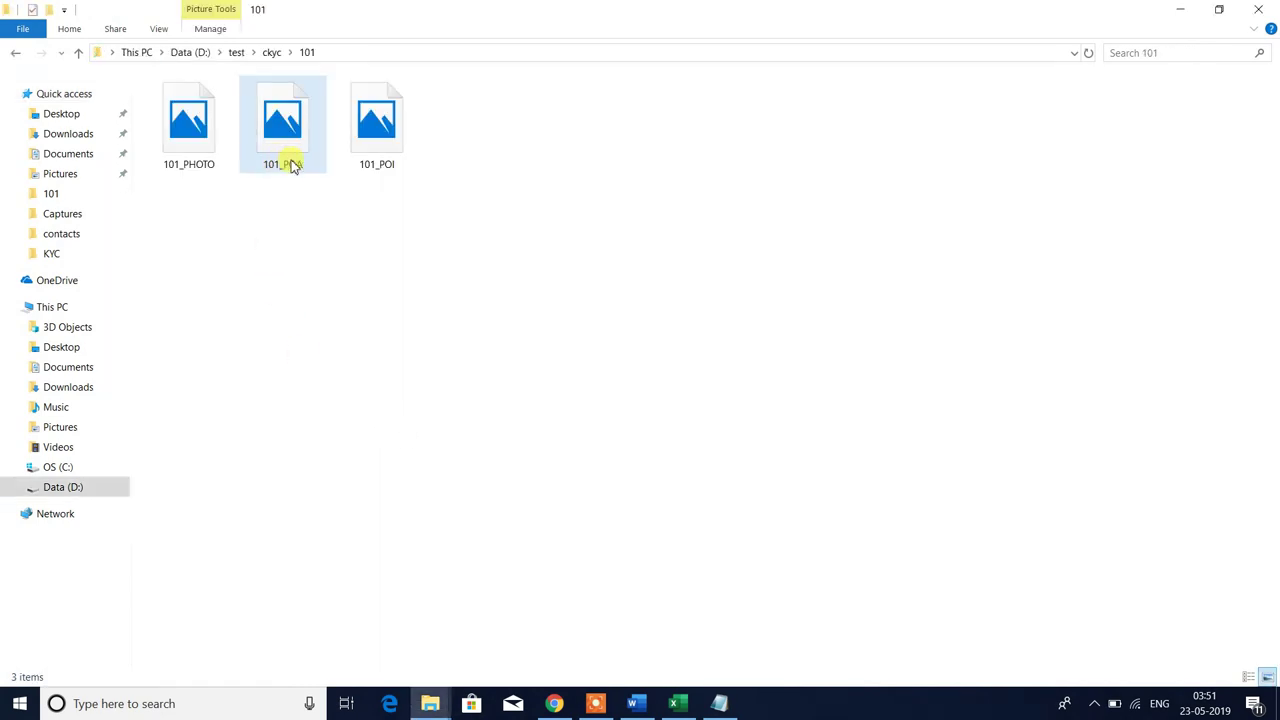
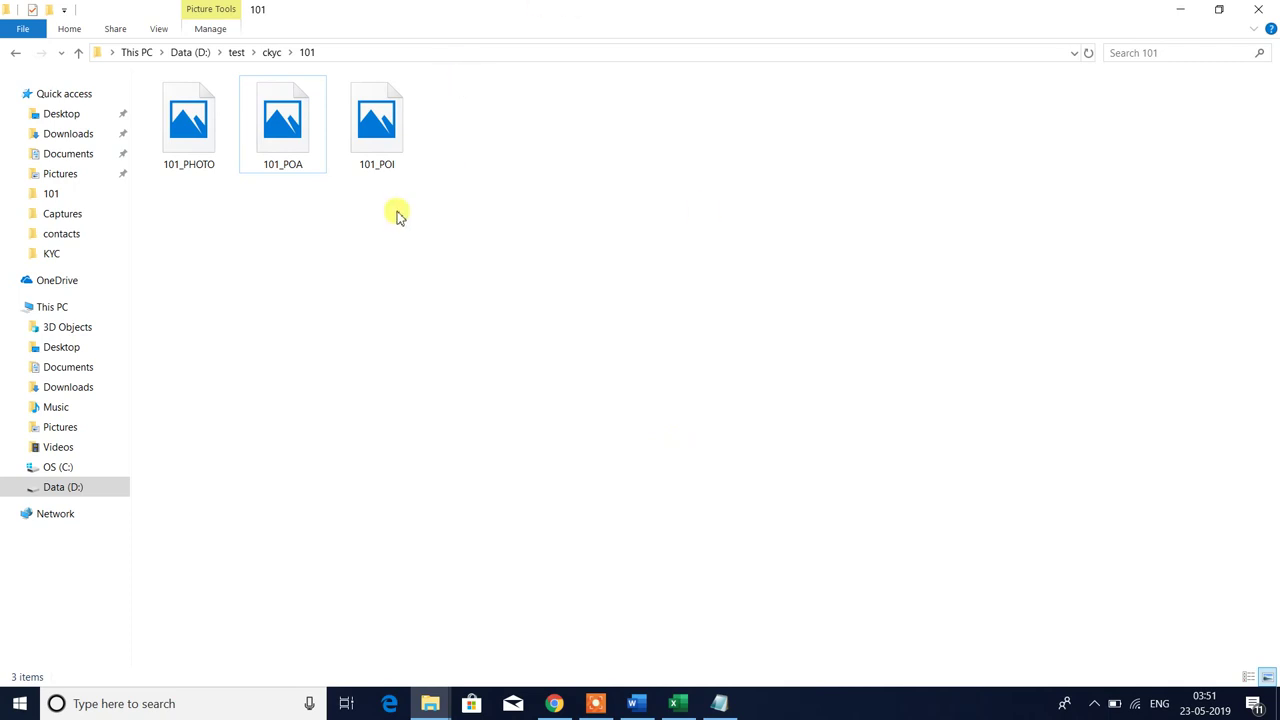
- Highlight the photo dimension and size requirements in the notes, then close the notes
left_click(720, 702)
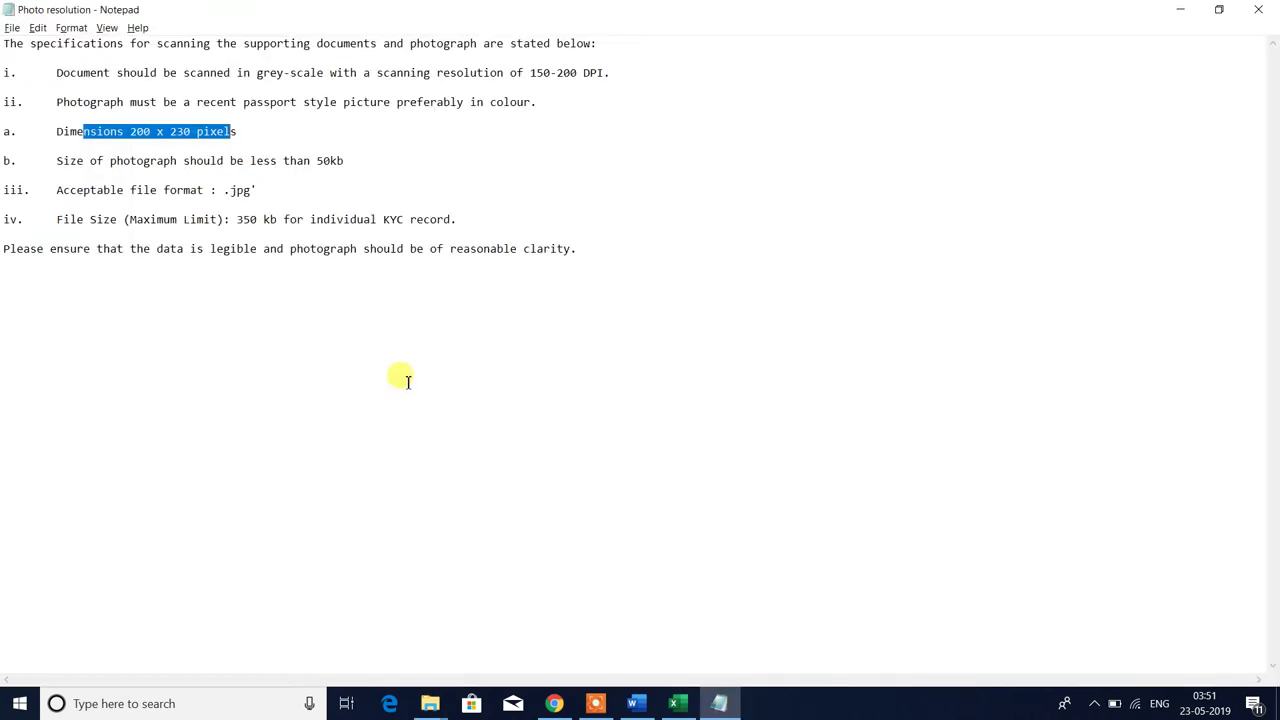
left_click(122, 144)
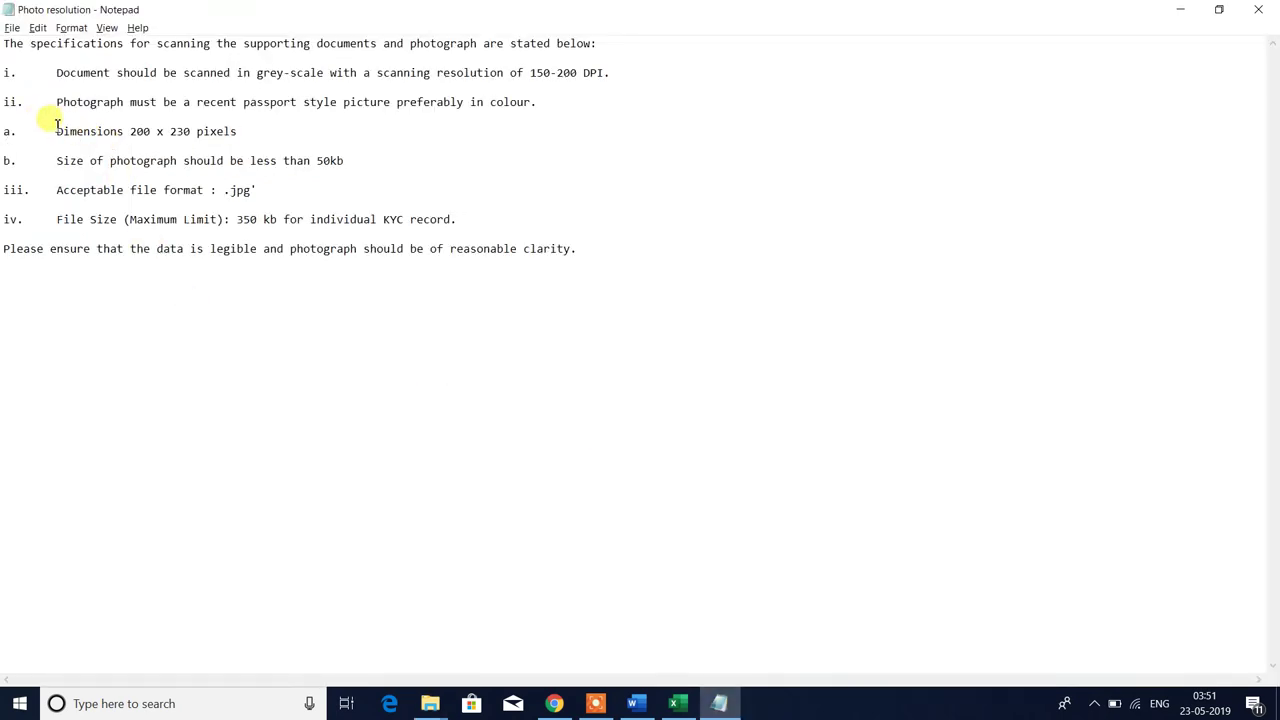
left_click_drag(56, 131, 375, 158)
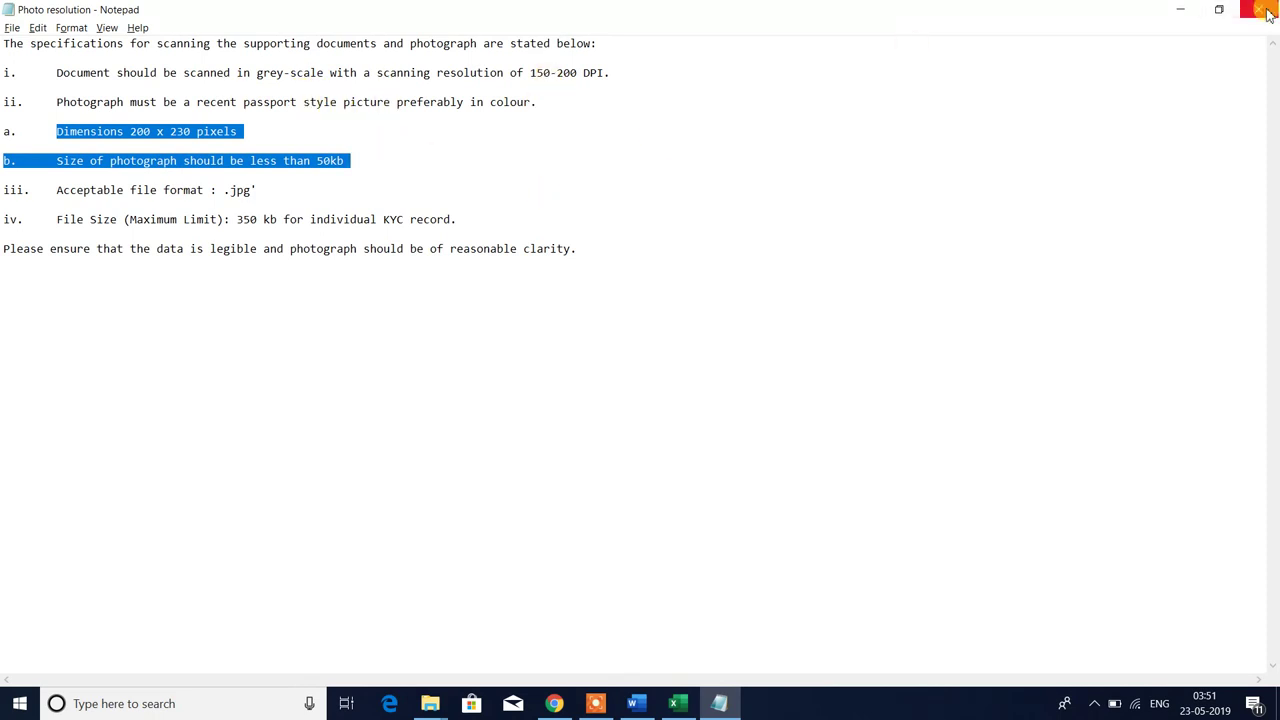
left_click(1180, 9)
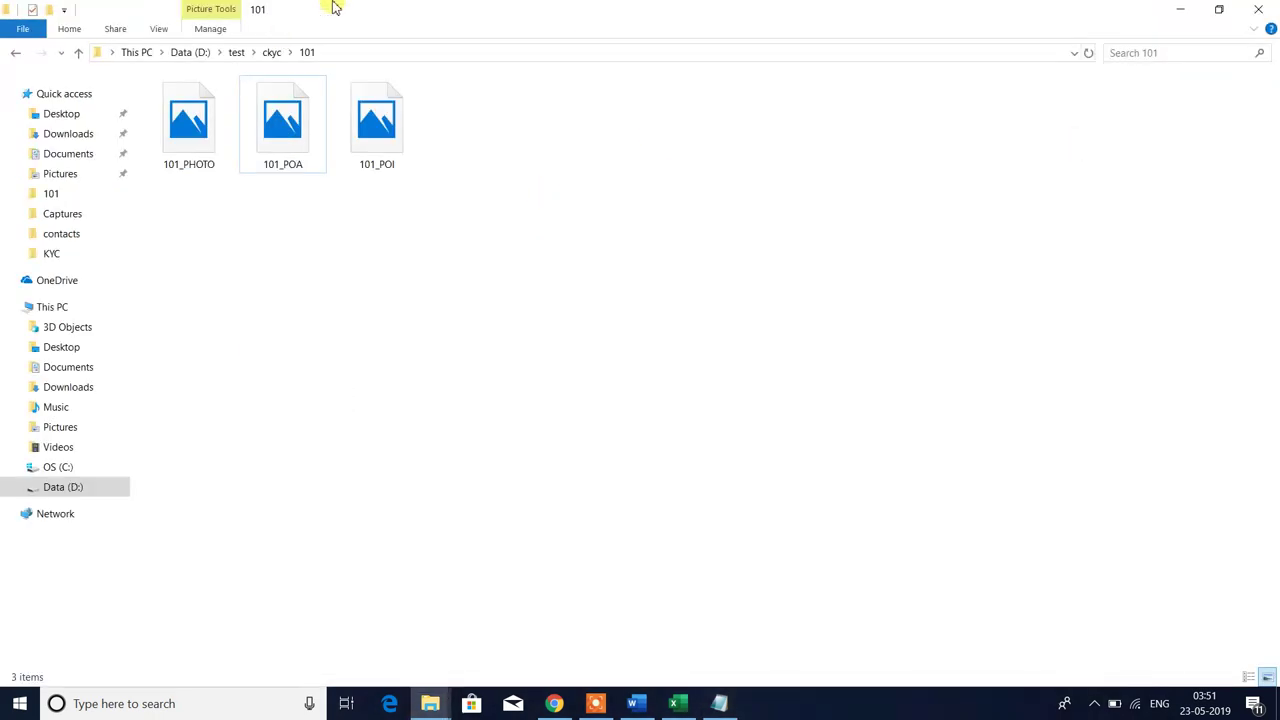
- Open folder 101 and check the sizes of 101_POI, 101_POA and 101_PHOTO individually
left_click(13, 52)
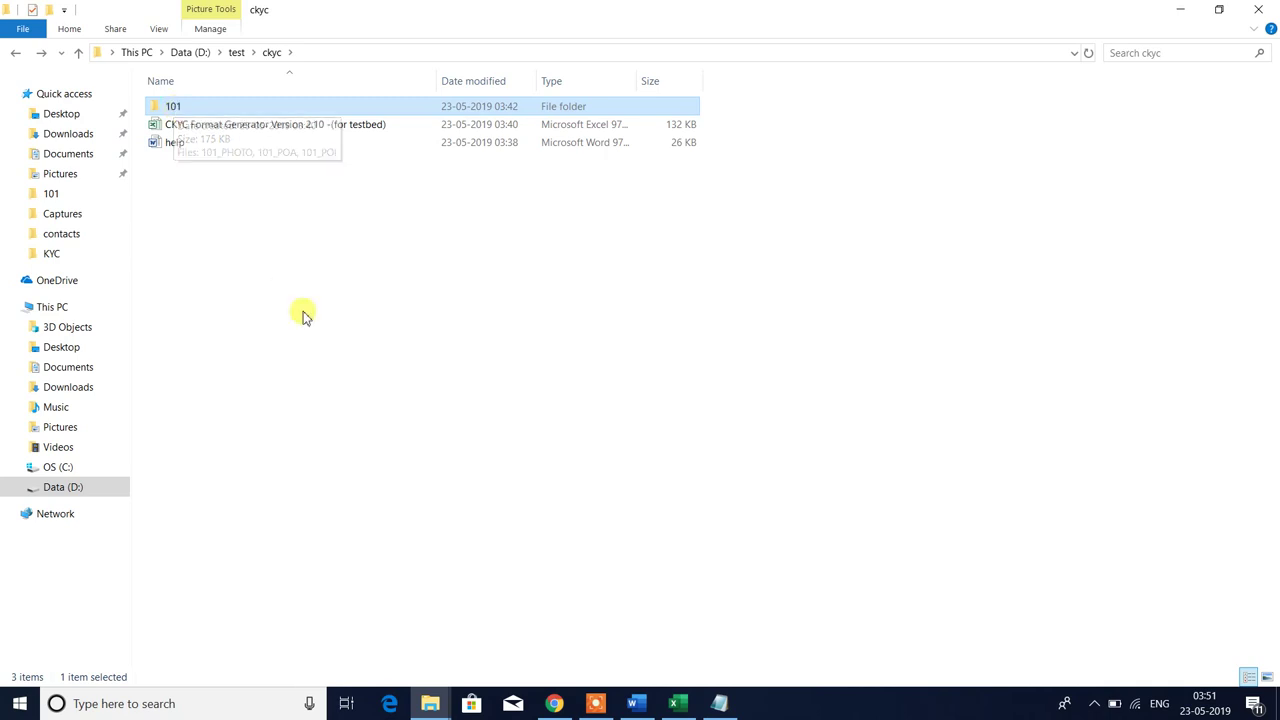
left_click(462, 288)
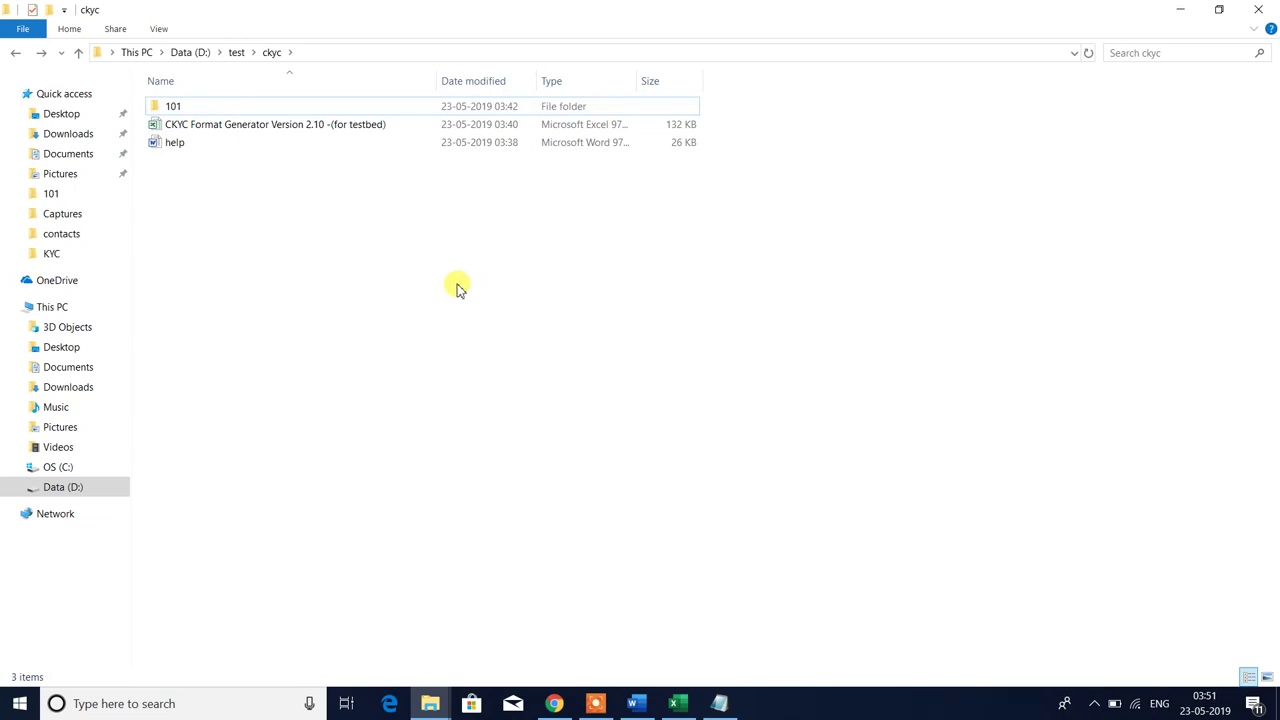
double_click(171, 104)
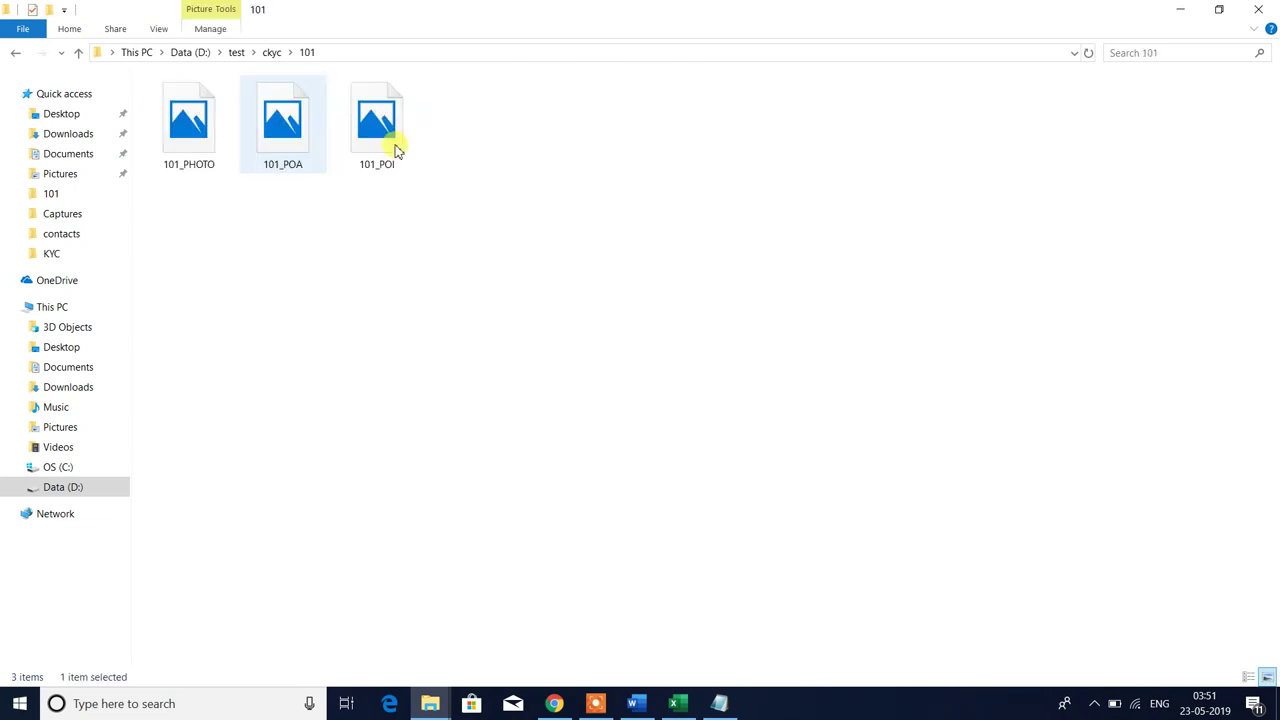
left_click(404, 158)
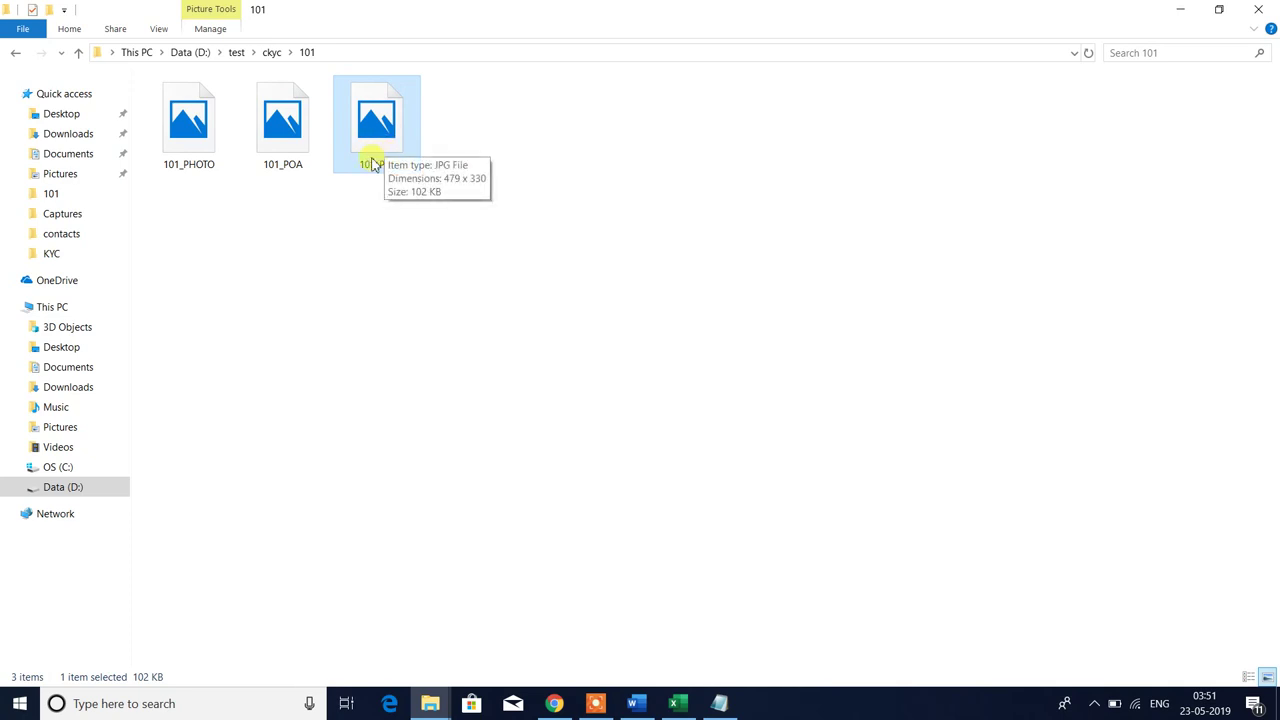
left_click(280, 142)
left_click(193, 123)
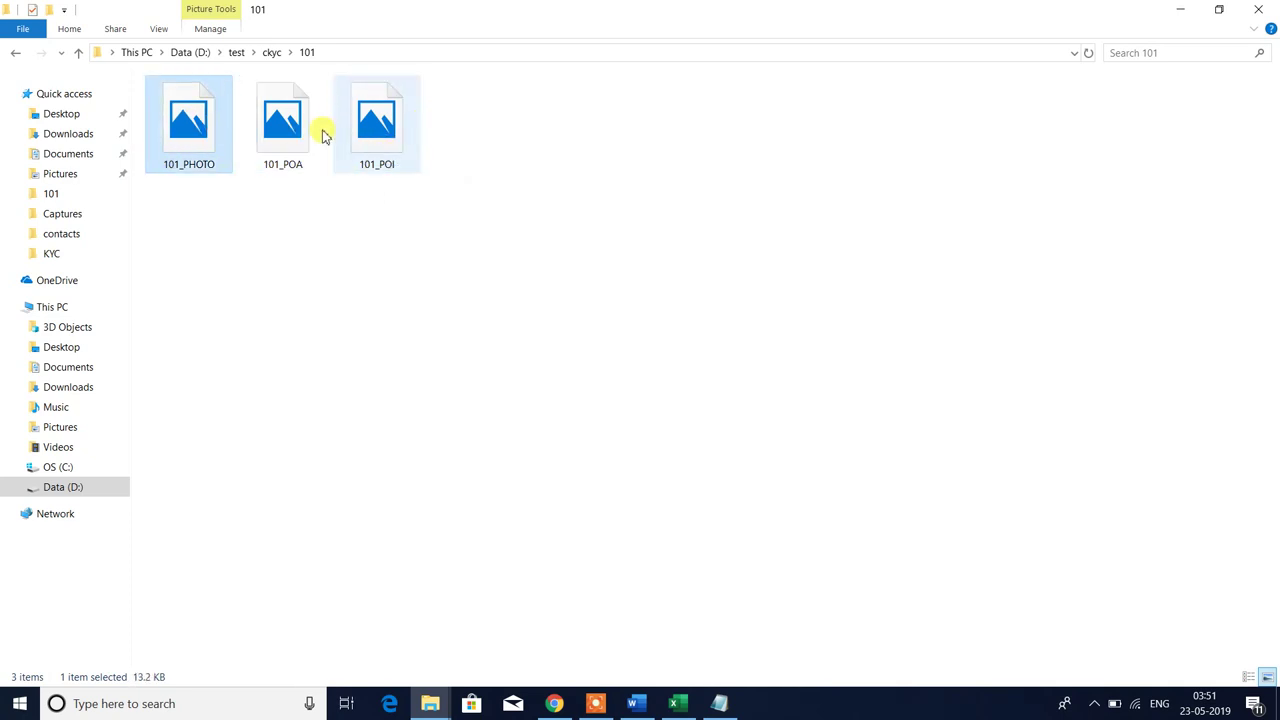
left_click(297, 138)
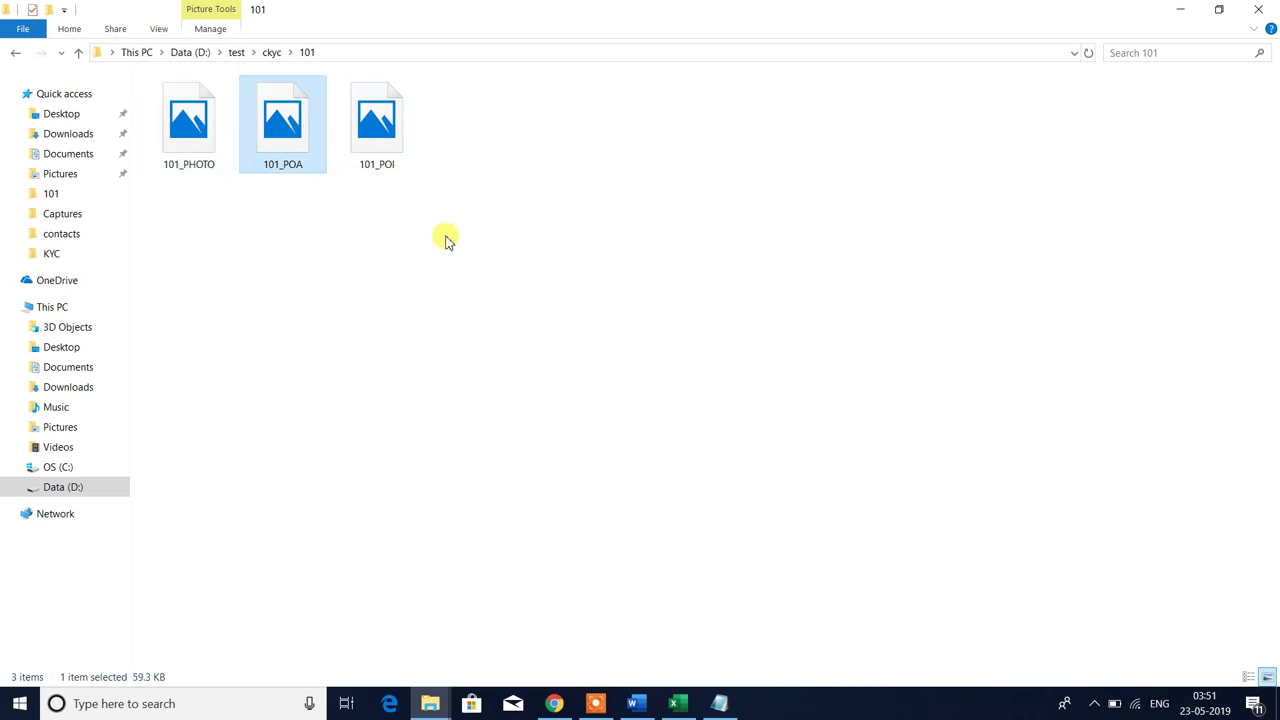
left_click(440, 232)
left_click(376, 140)
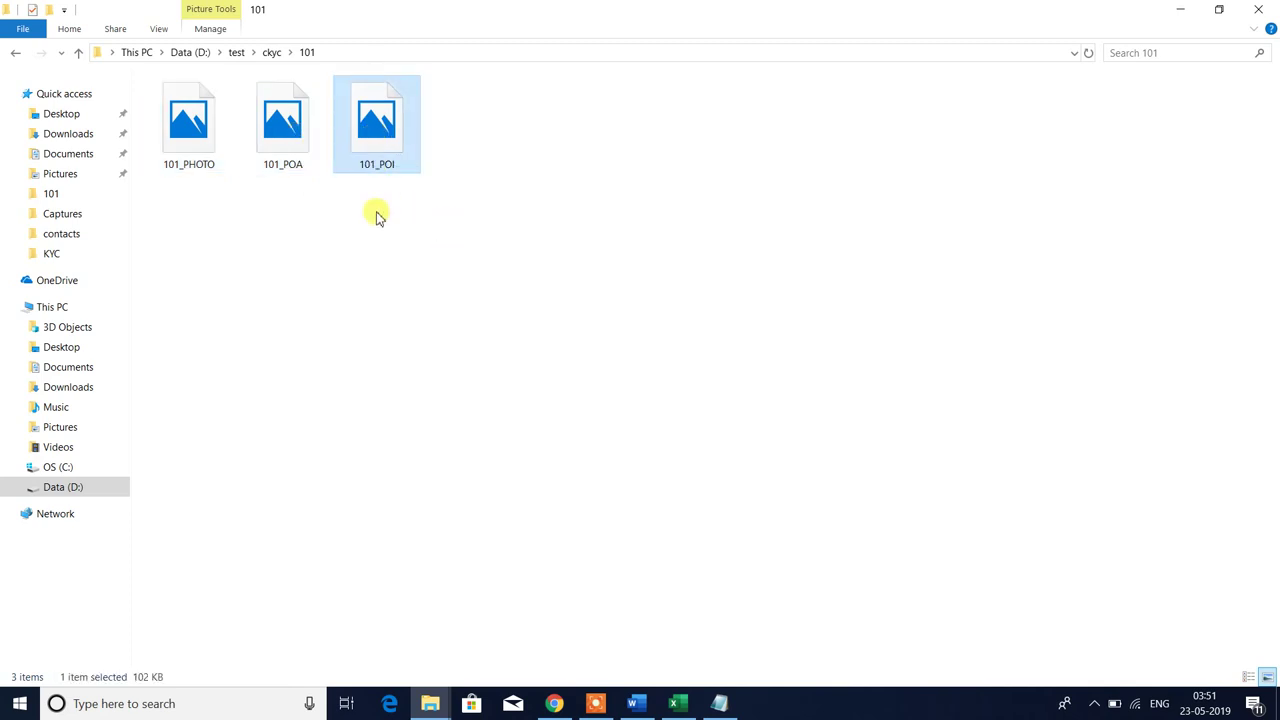
left_click_drag(182, 208, 320, 134)
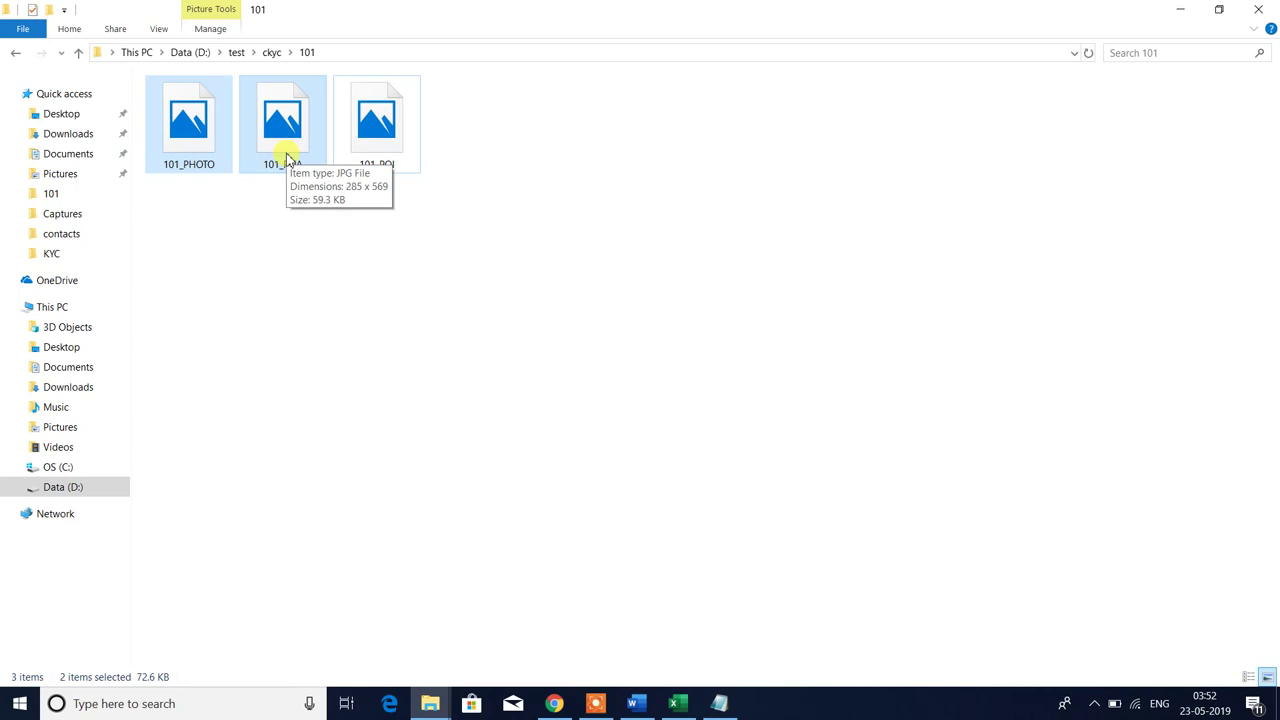
- Check the combined size of all three 101 images, then recheck each file's size
left_click(471, 283)
left_click(378, 152)
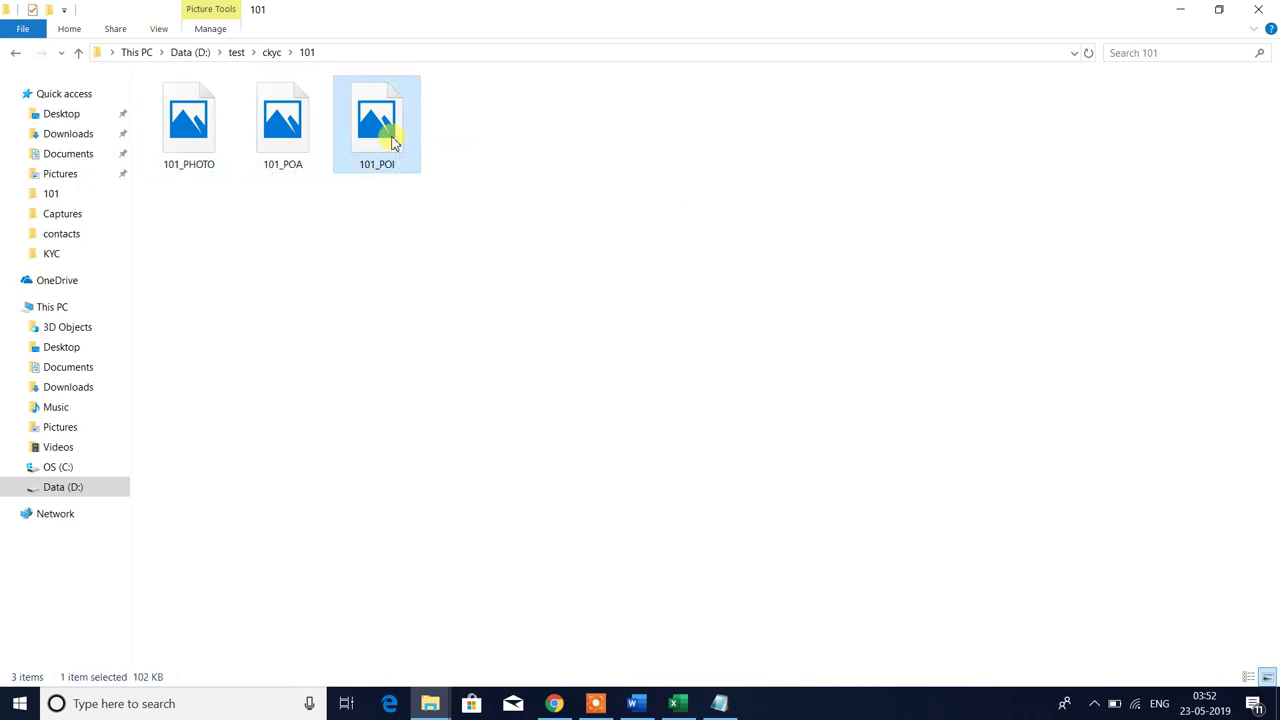
left_click(323, 246)
left_click_drag(189, 234, 608, 88)
left_click(309, 251)
left_click(187, 147)
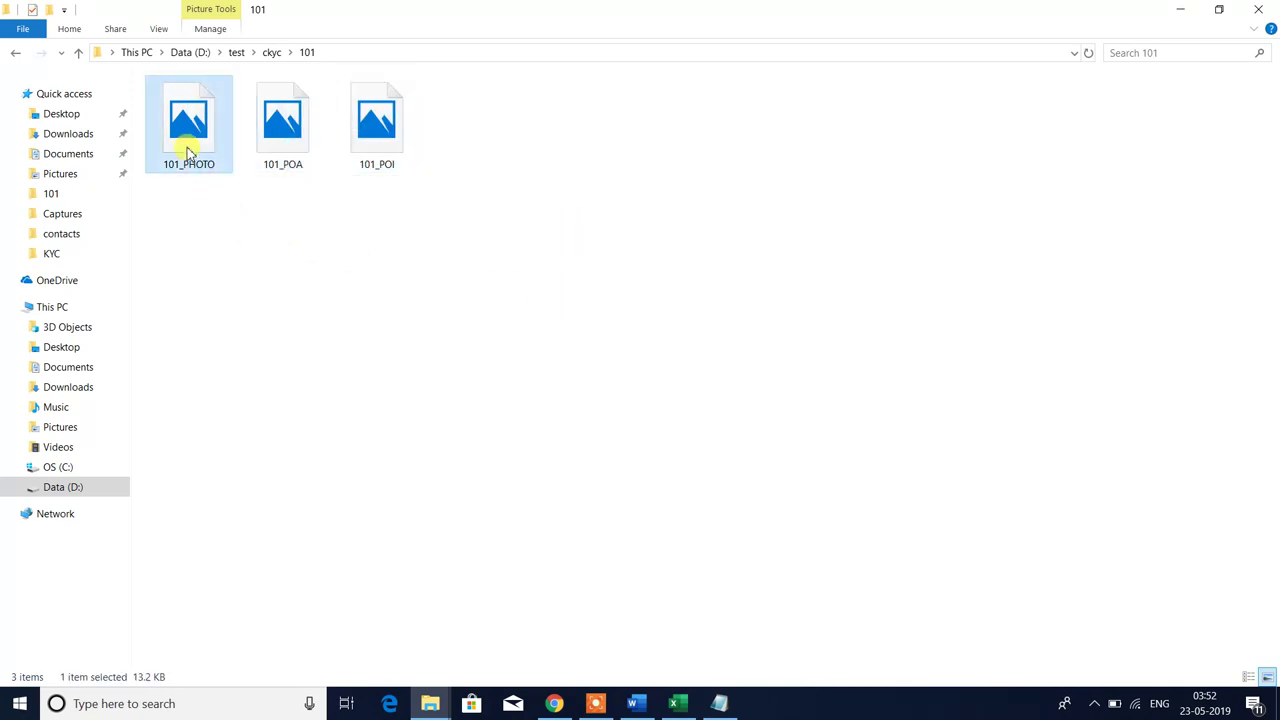
left_click(275, 163)
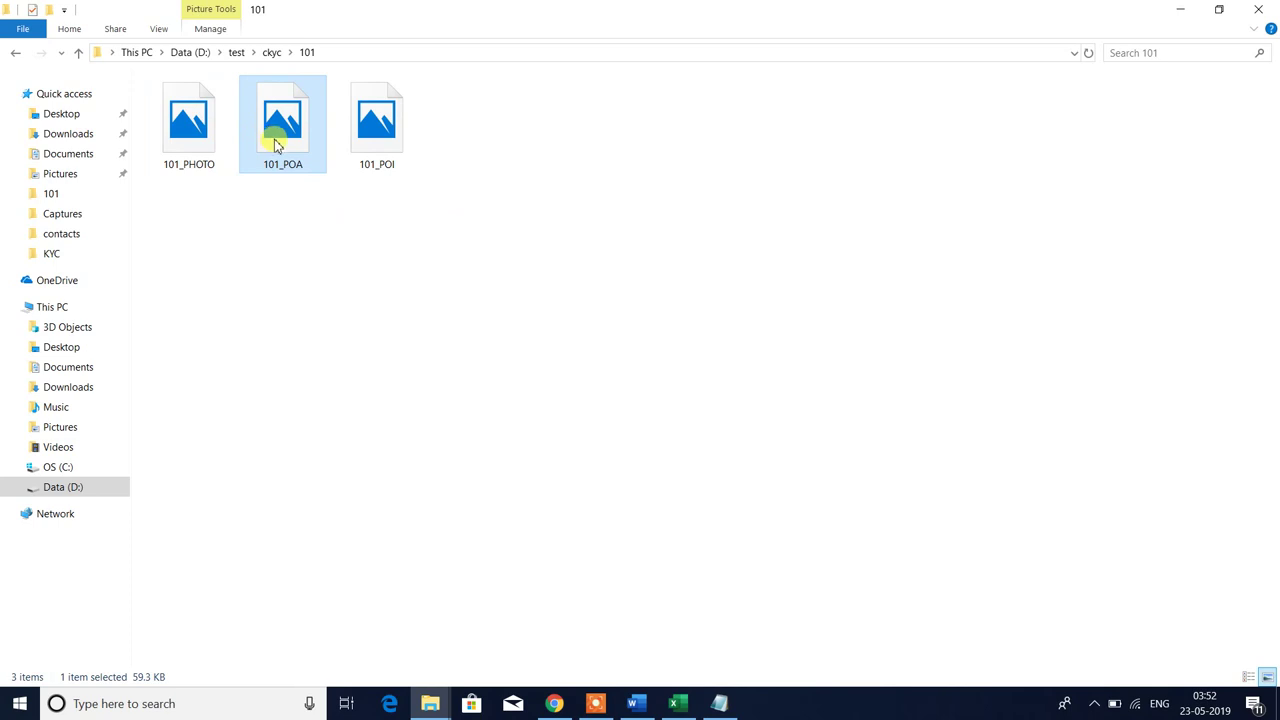
left_click(381, 139)
left_click(872, 208)
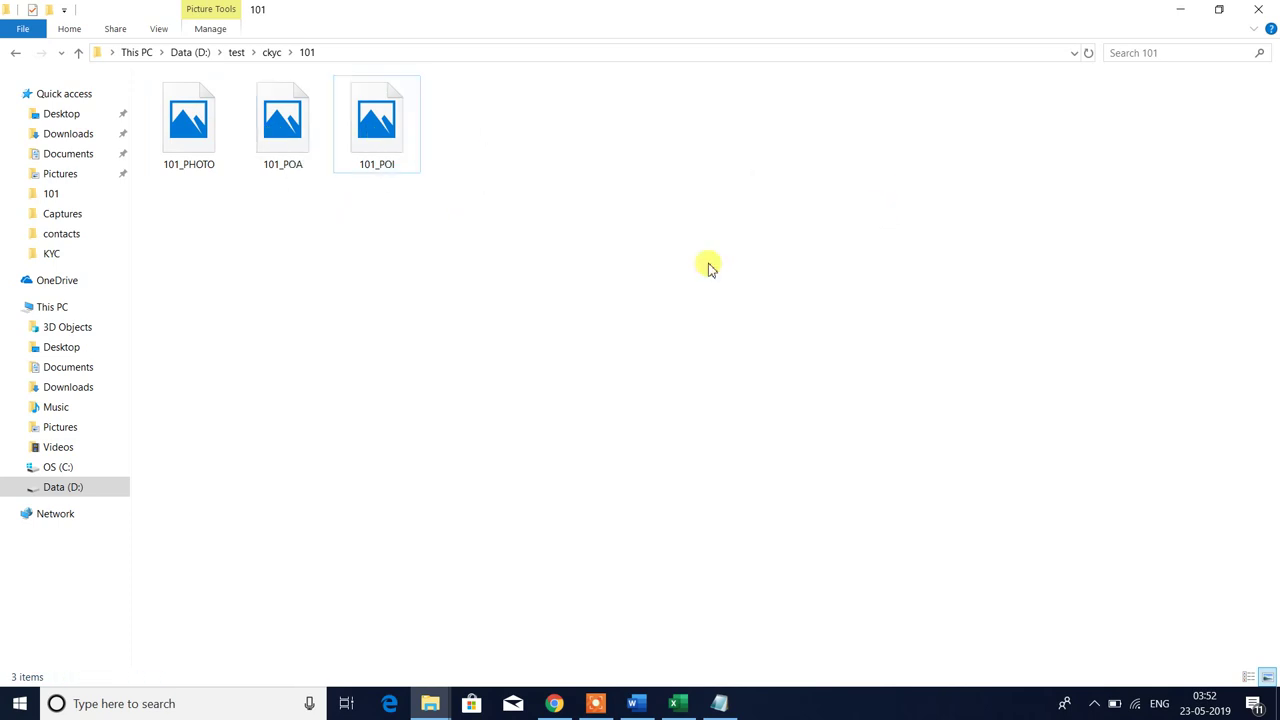
- Select customer ID 101 in cell A2 of the CKYC workbook, reopening folder 101 alongside
left_click(16, 53)
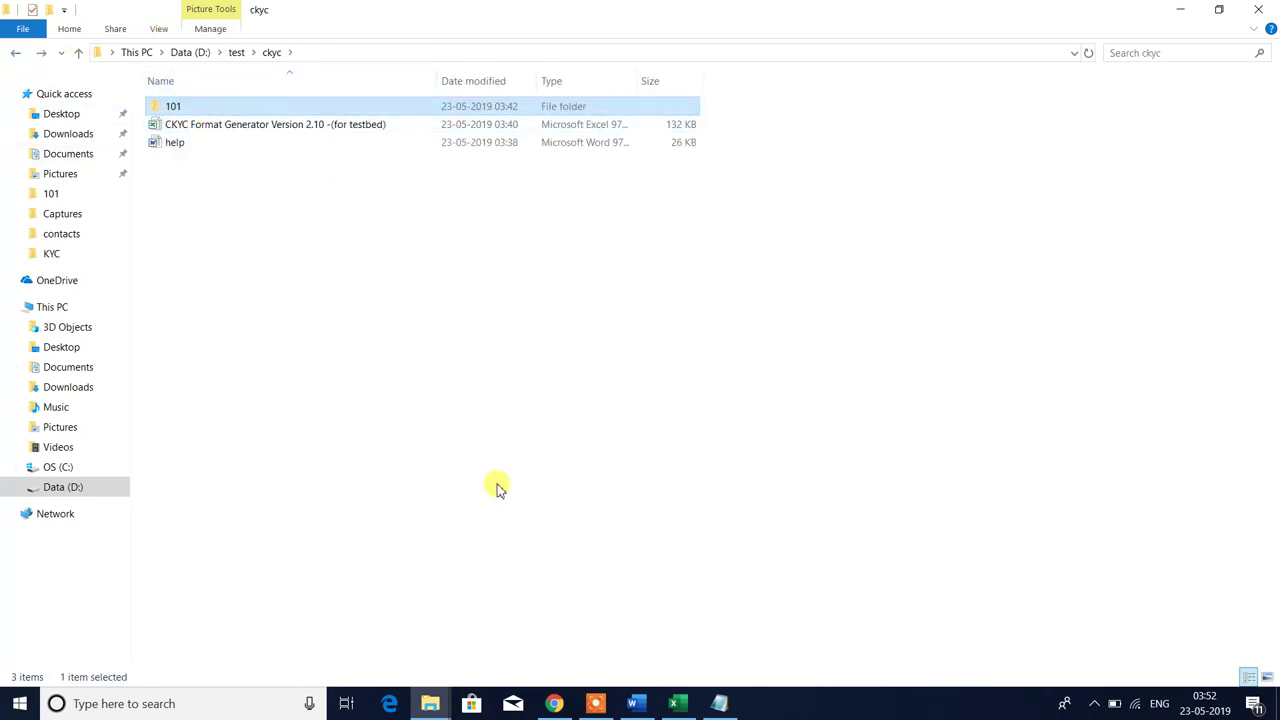
left_click(676, 702)
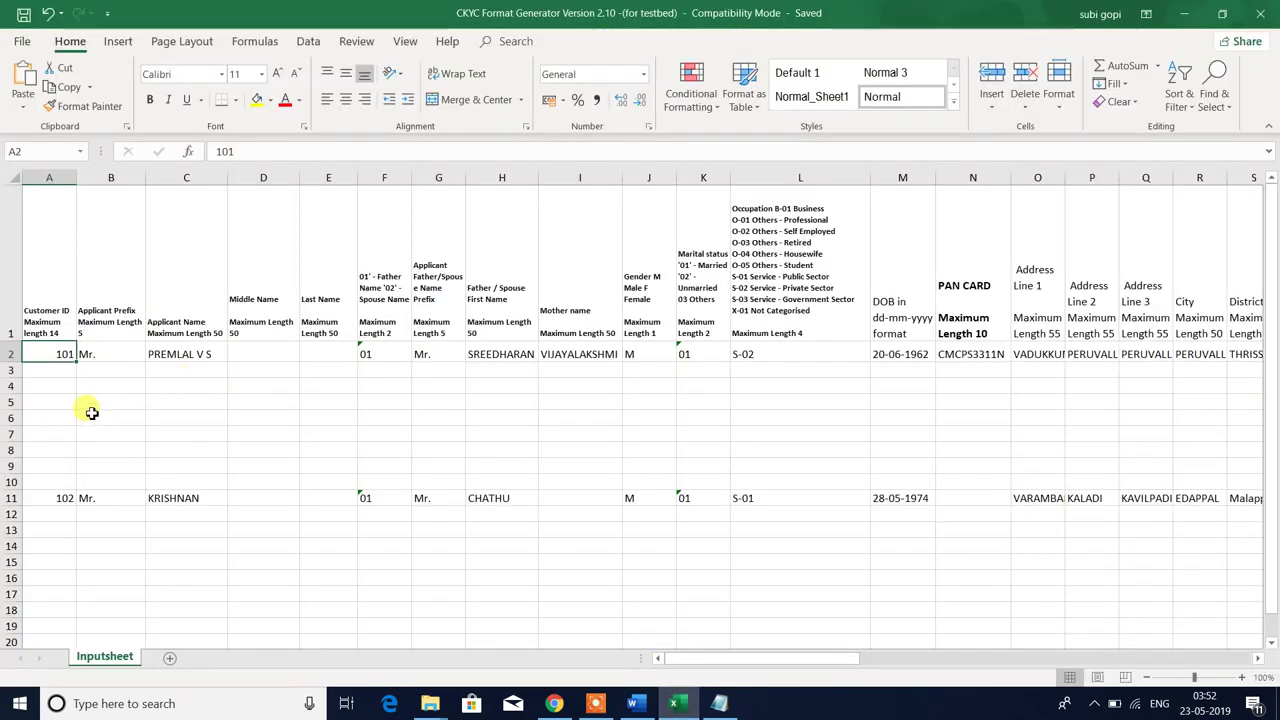
left_click(89, 412)
left_click(47, 356)
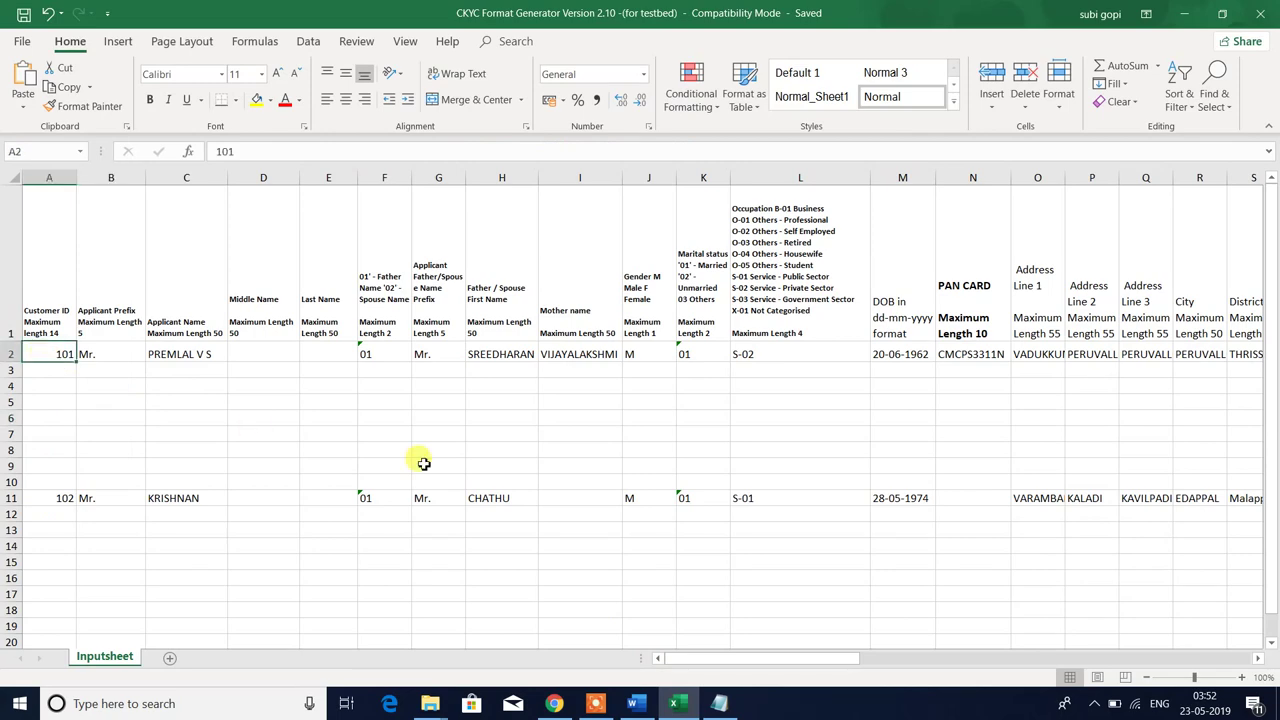
key("alt+Tab")
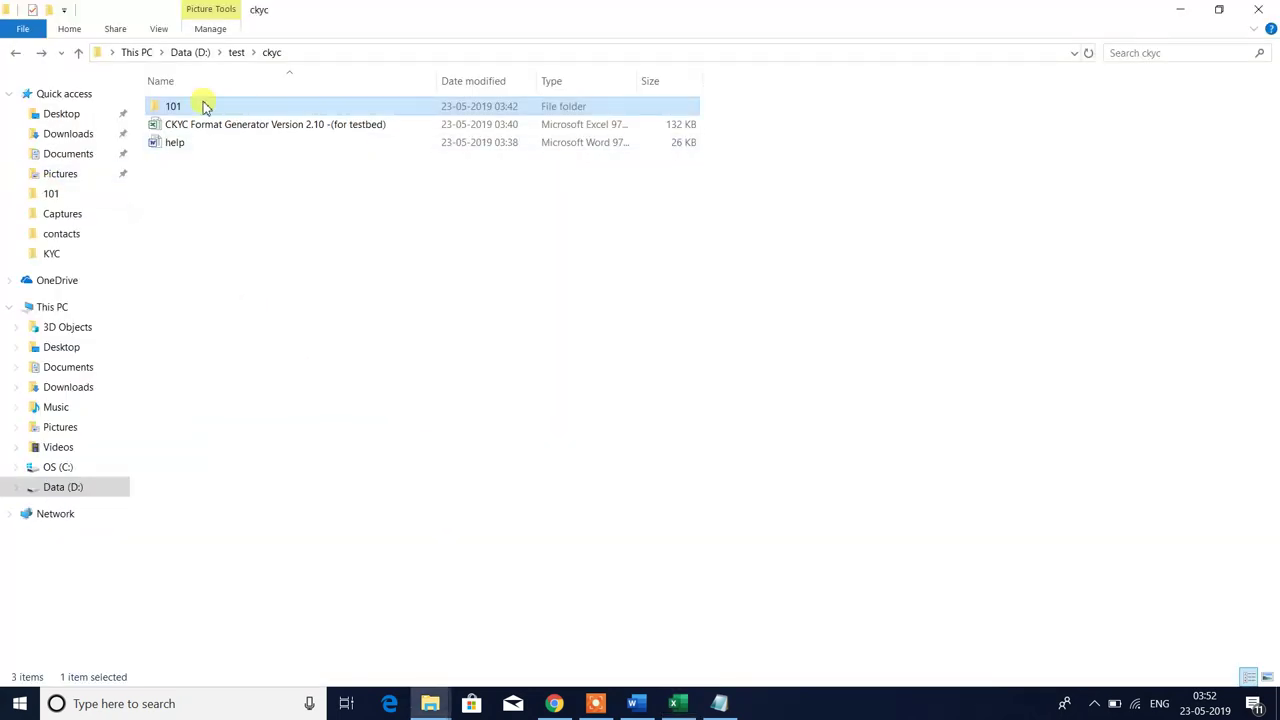
double_click(204, 107)
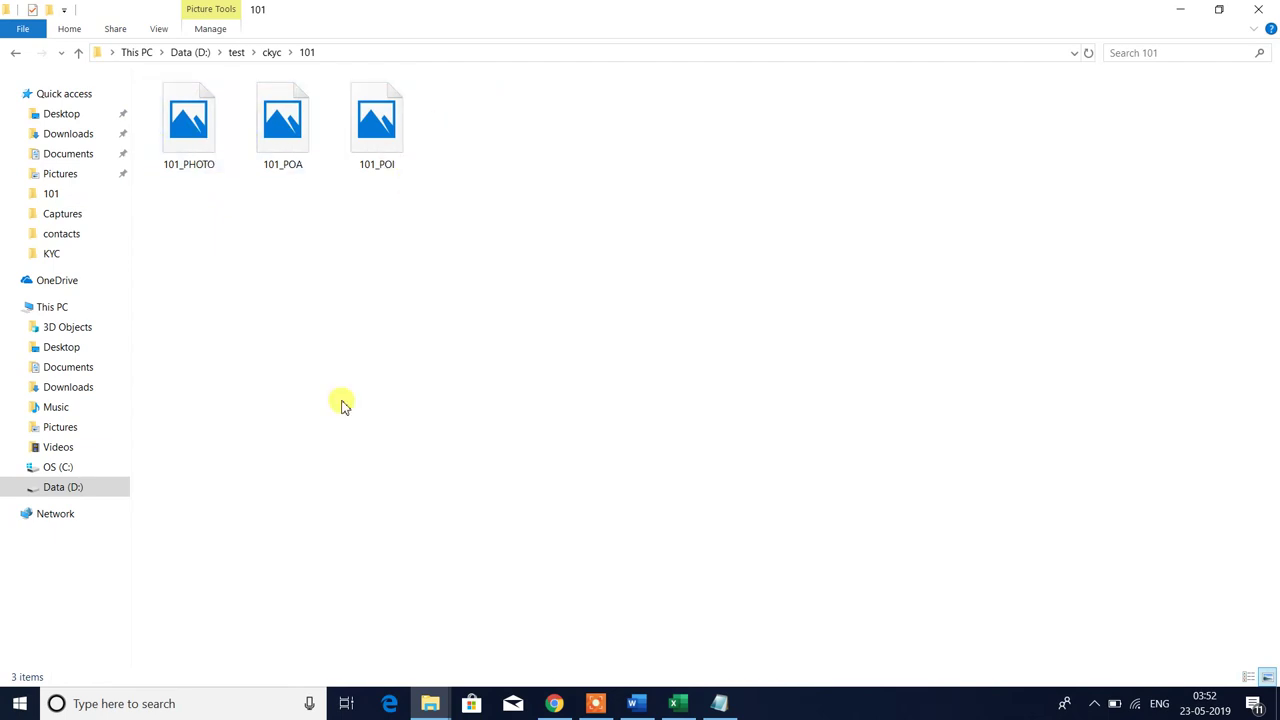
key("alt+Tab")
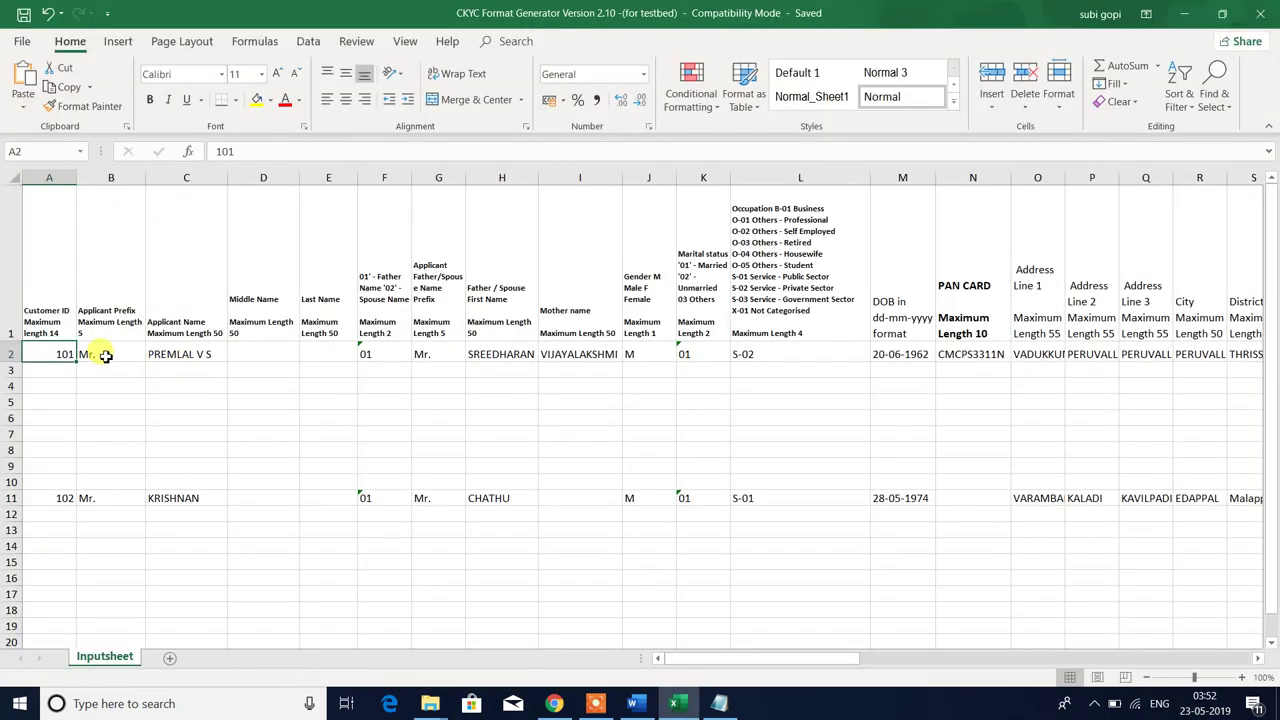
- Review row 2's Applicant Prefix, Applicant Name and Middle Name cells against their headers
left_click(106, 356)
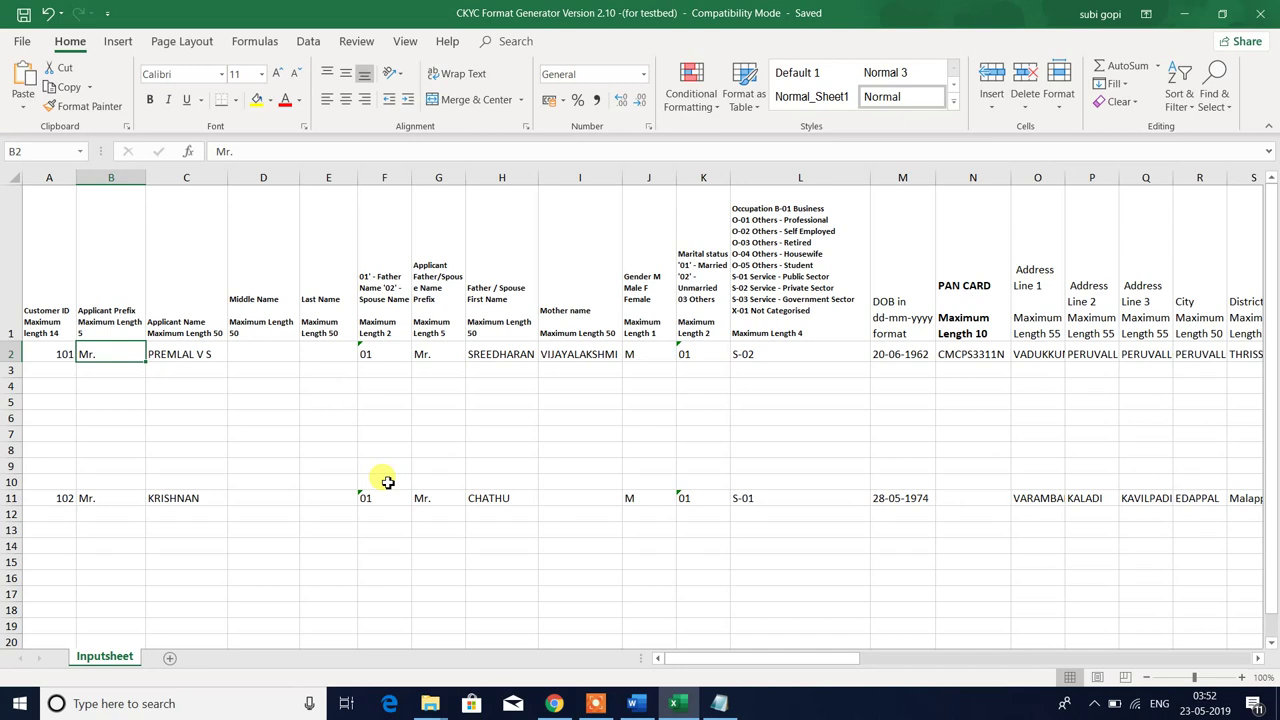
key("Up")
key("Down")
key("Right")
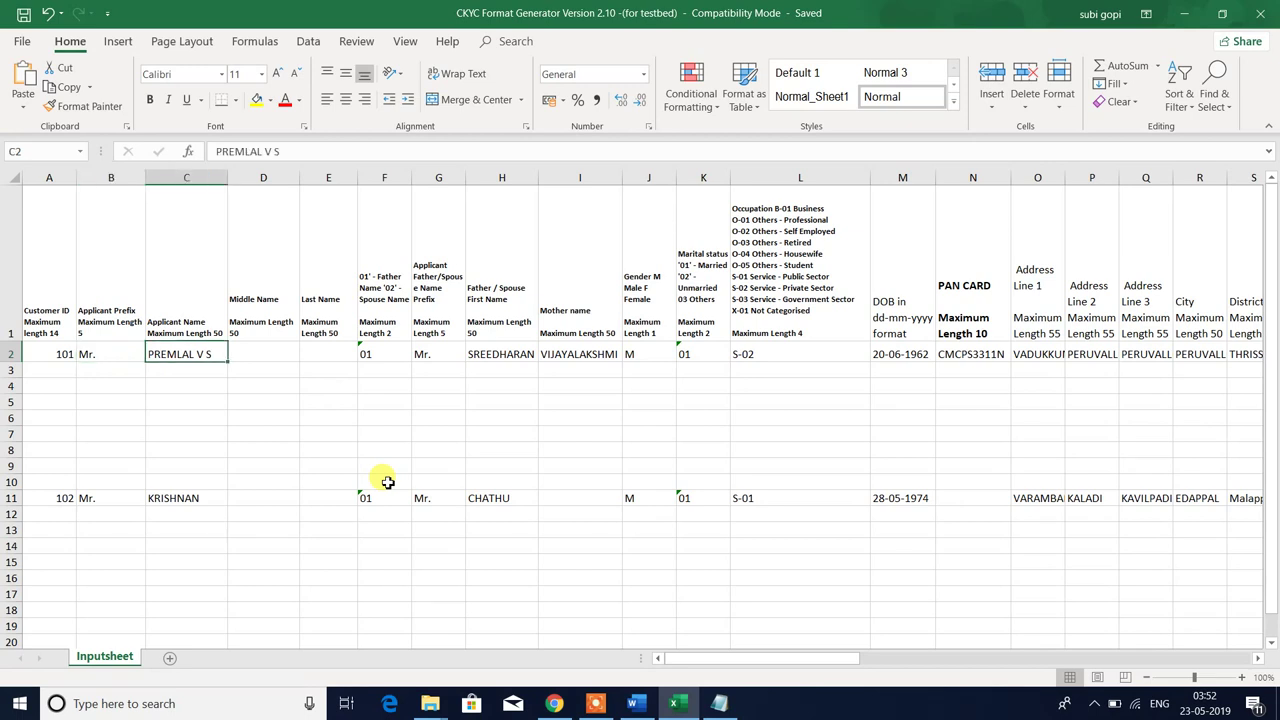
key("Up")
key("Down")
key("Right")
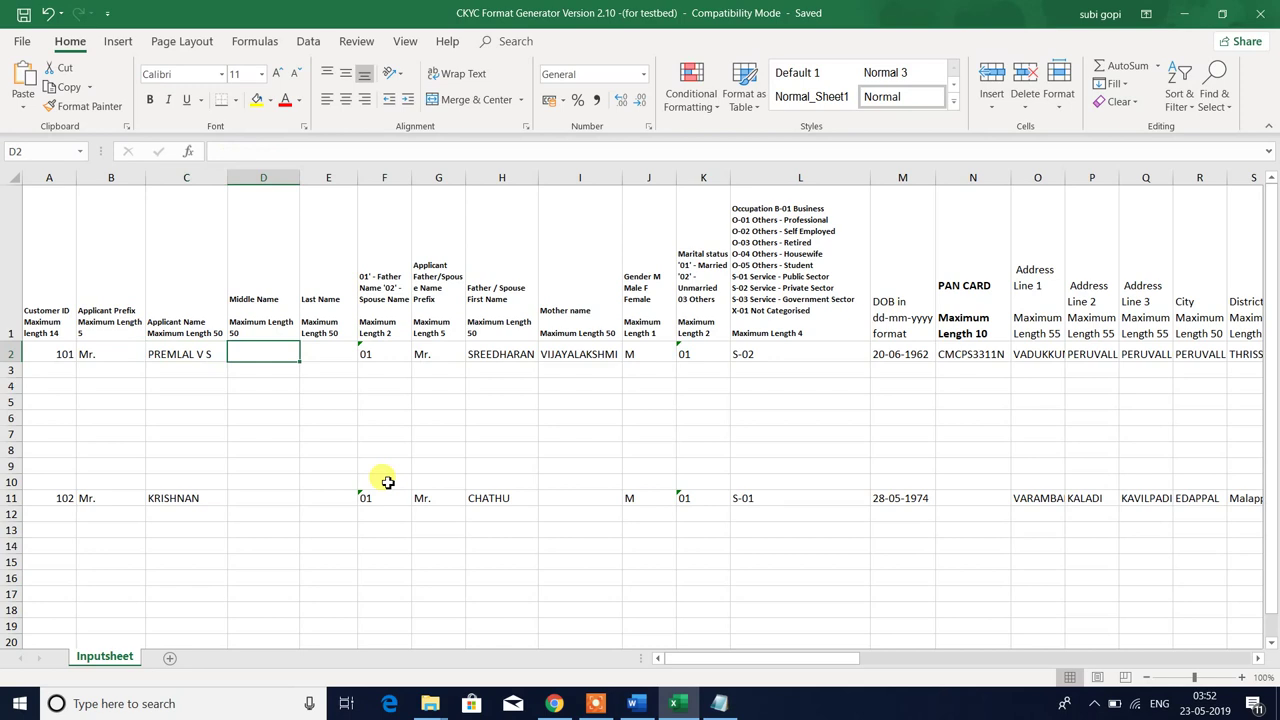
key("Up")
key("Down")
key("Left")
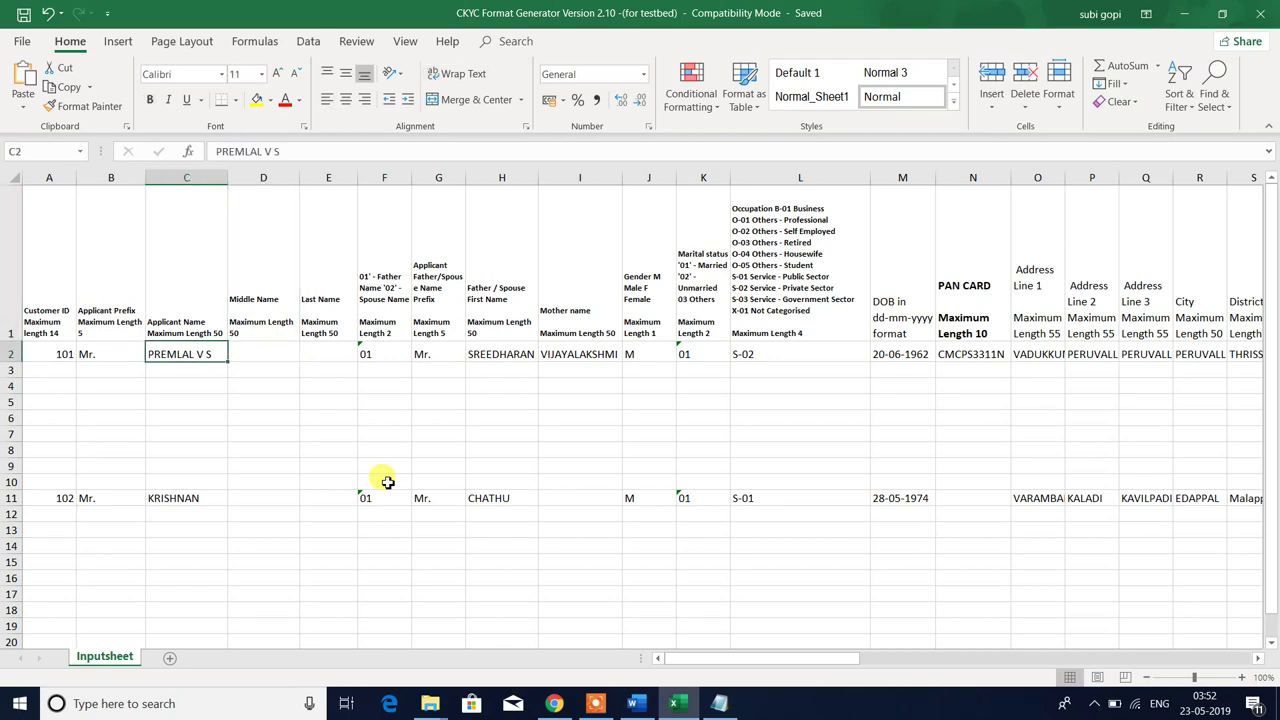
- Try an edit of the applicant name in C2, leaving it unchanged
key("F2")
type(".")
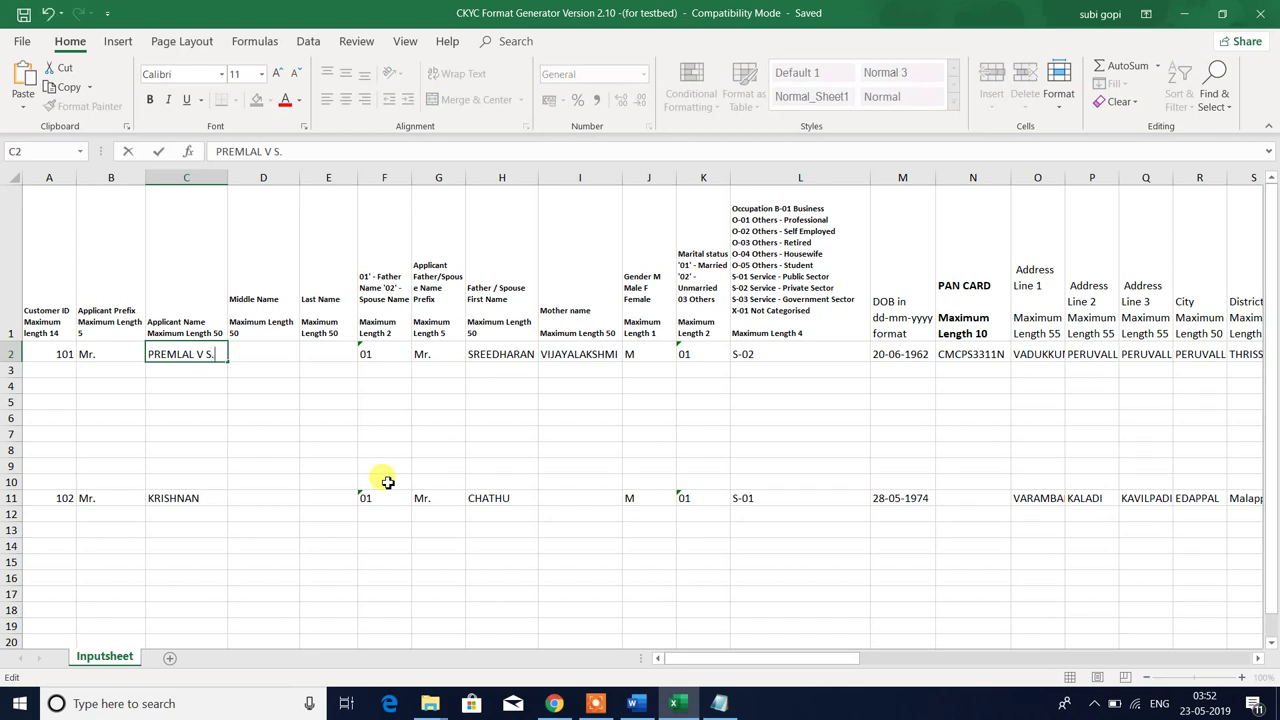
type("9")
key("BackSpace")
type("(")
key("BackSpace")
key("BackSpace")
key("Return")
- Delete the trailing slash from customer 101's applicant name in C2
key("Up")
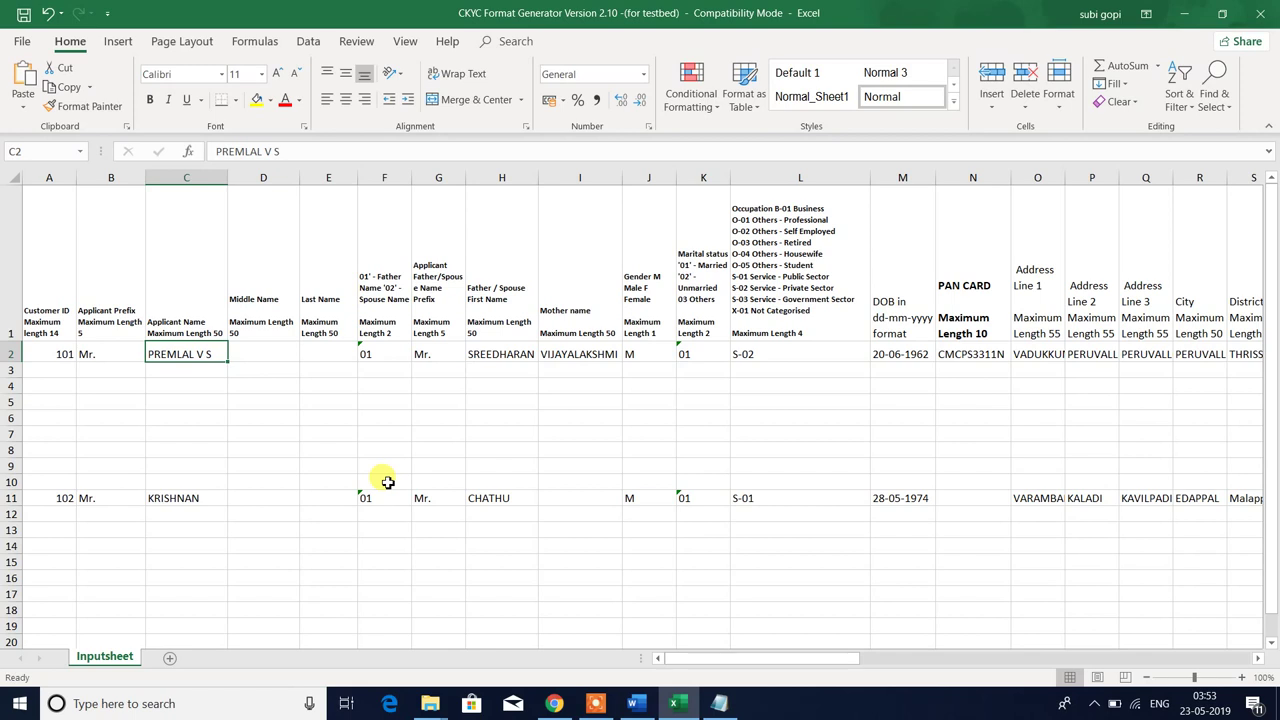
key("F2")
type("/")
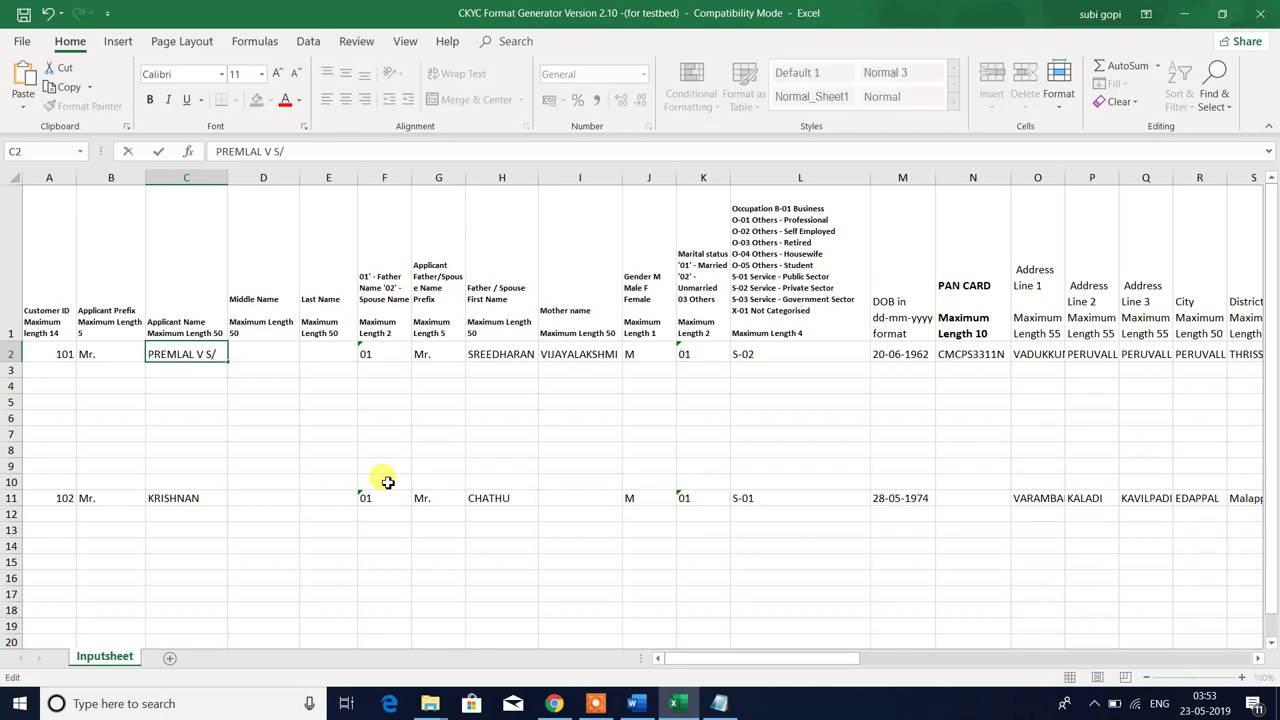
key("BackSpace")
key("Return")
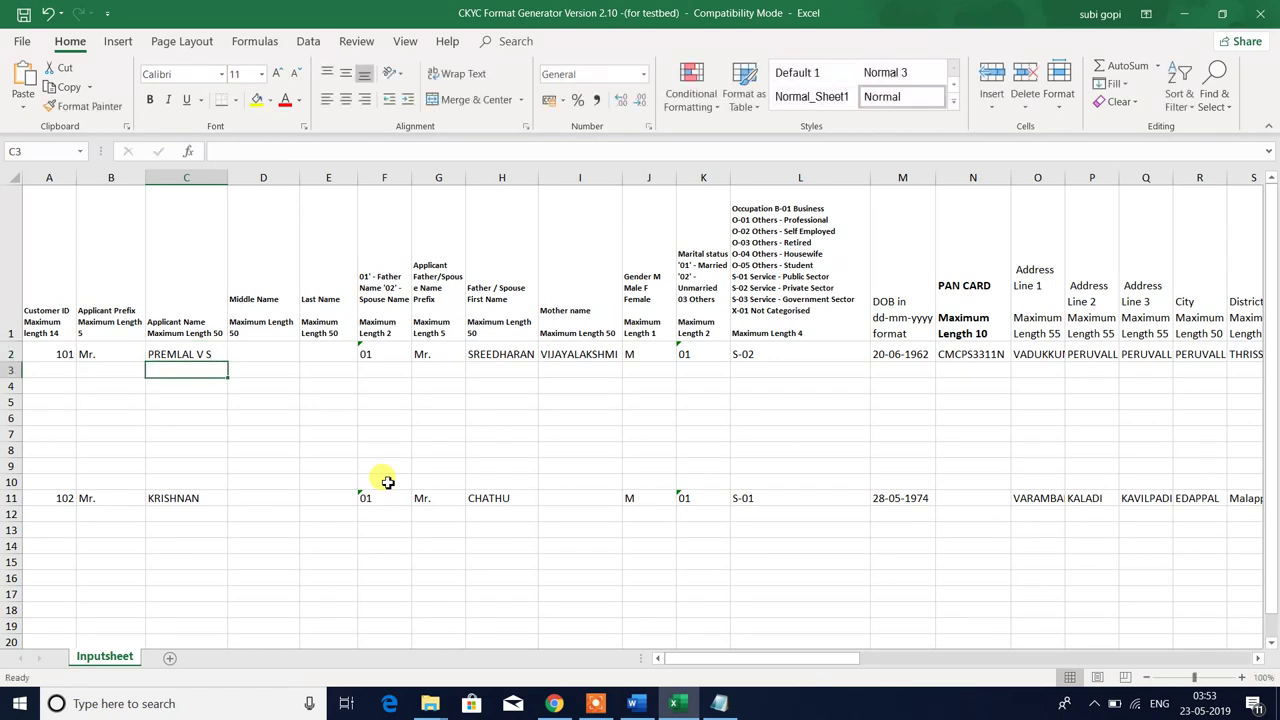
key("Up")
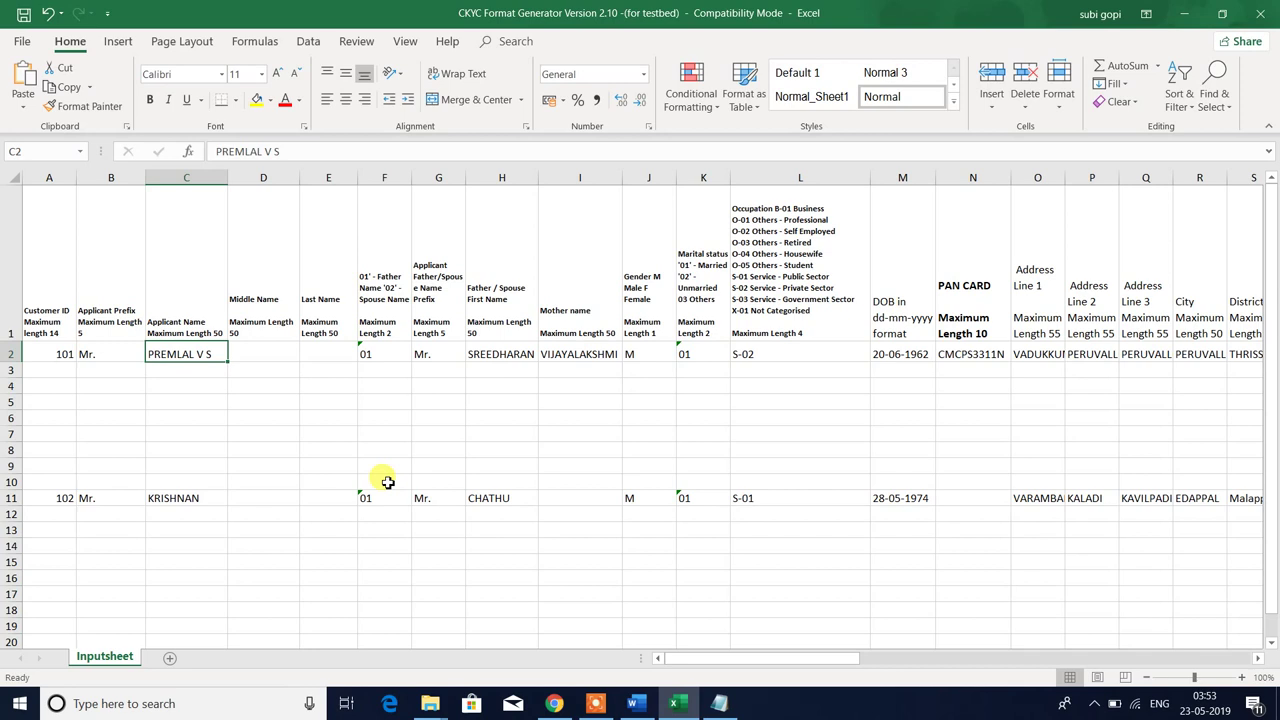
- Inspect the empty Middle Name and Last Name cells in row 2 and their headings
key("Right")
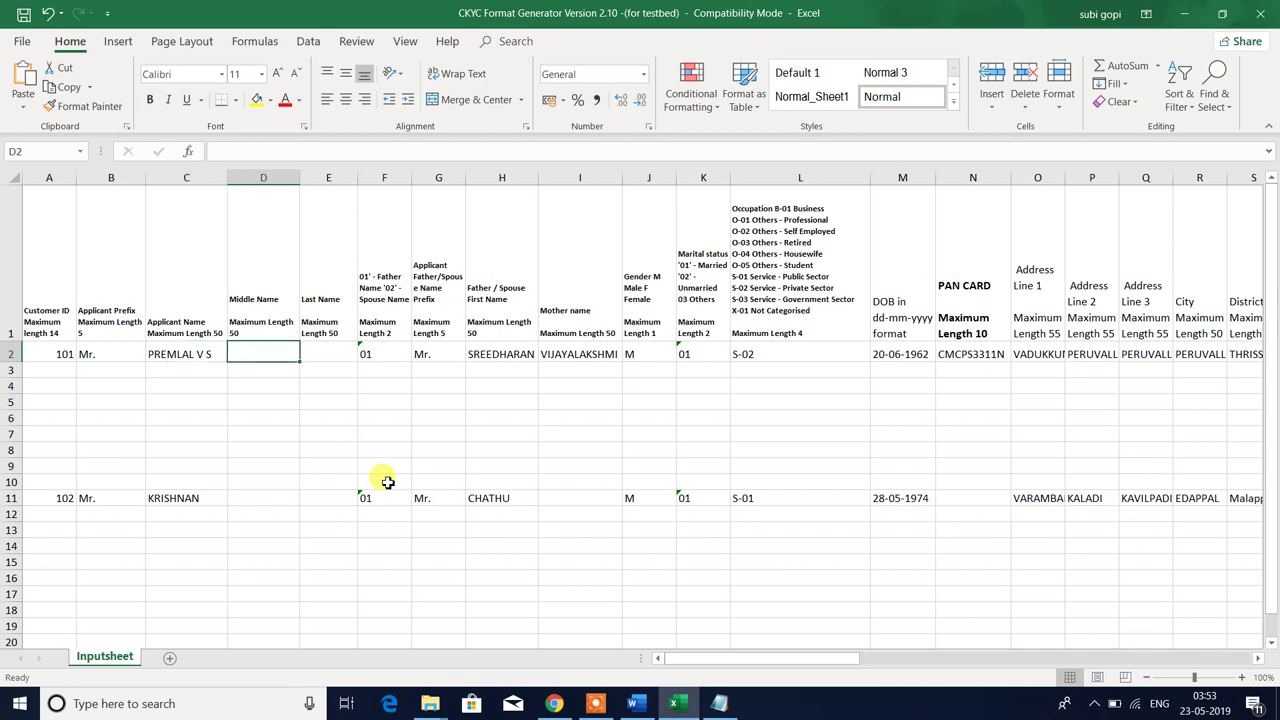
key("Up")
key("Down")
key("Right")
key("Left")
key("Up")
key("Down")
key("Right")
key("Up")
key("Down")
key("Left")
key("Up")
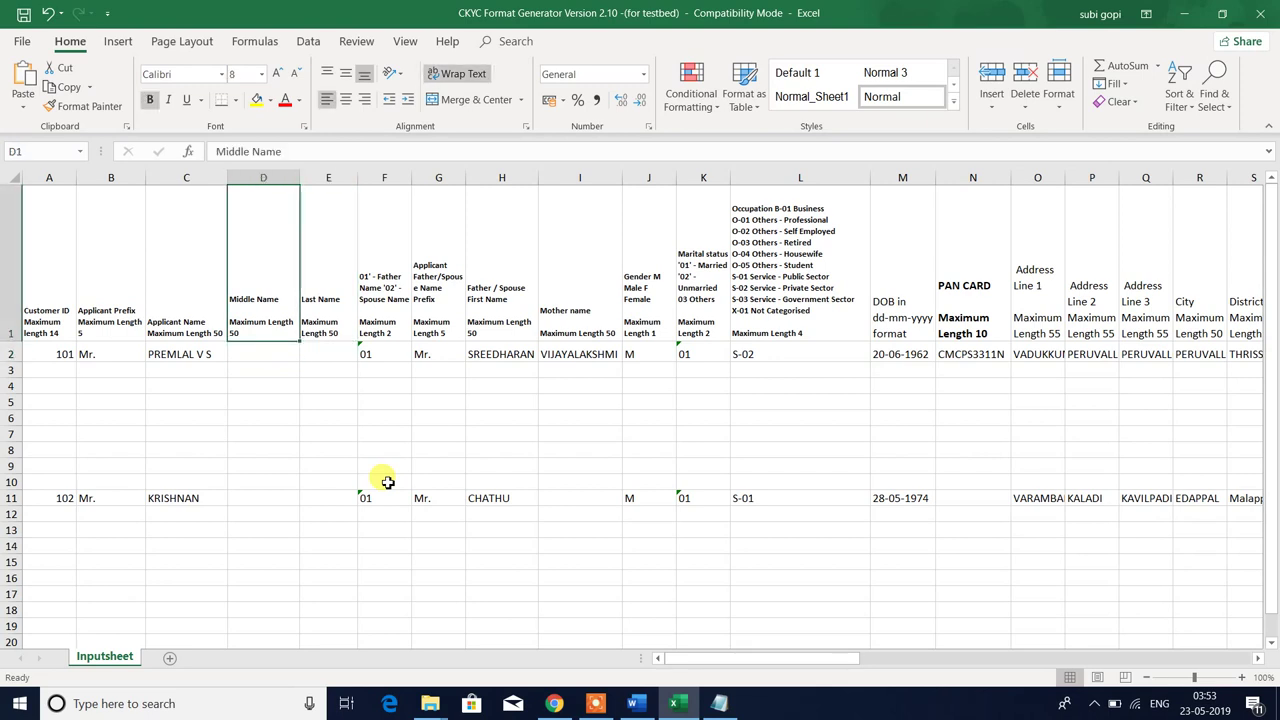
key("Down")
key("Right")
key("Left")
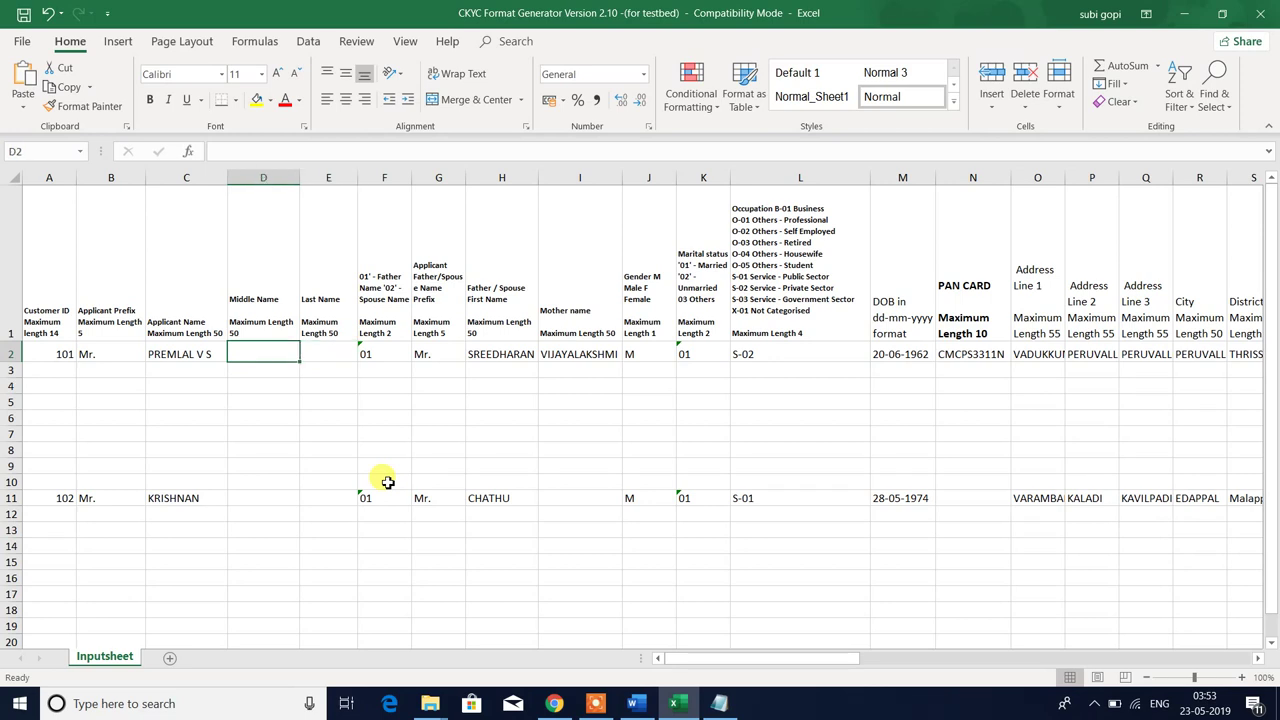
key("Left")
- Trim the trailing initials from C2 so only the first name remains
key("XF86AudioRaiseVolume")
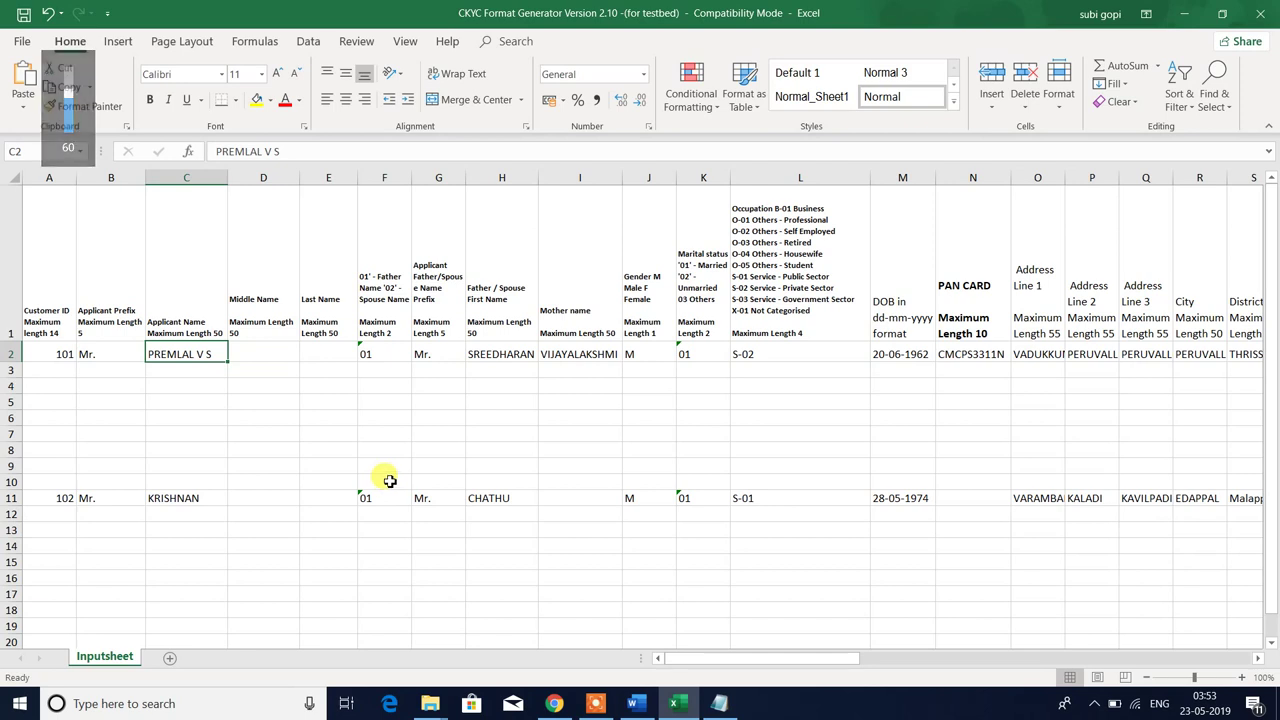
key("F2")
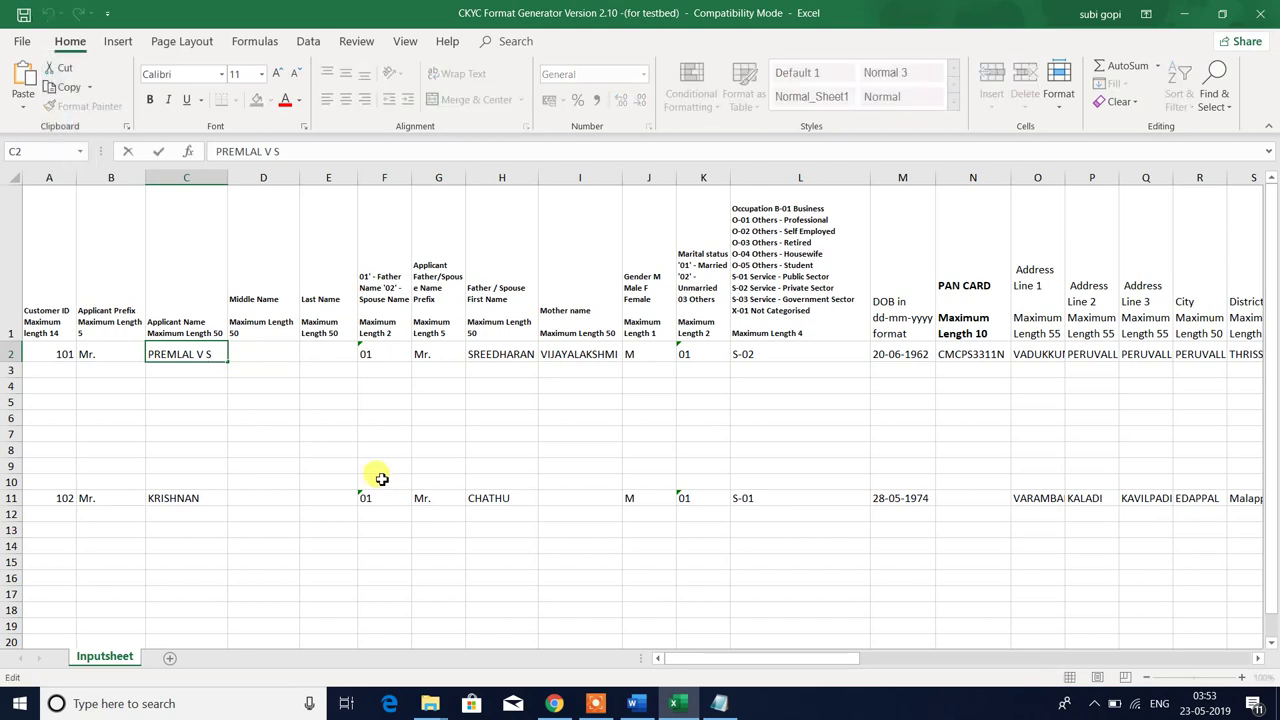
key("BackSpace")
key("BackSpace")
key("BackSpace")
key("Return")
key("Up")
key("Right")
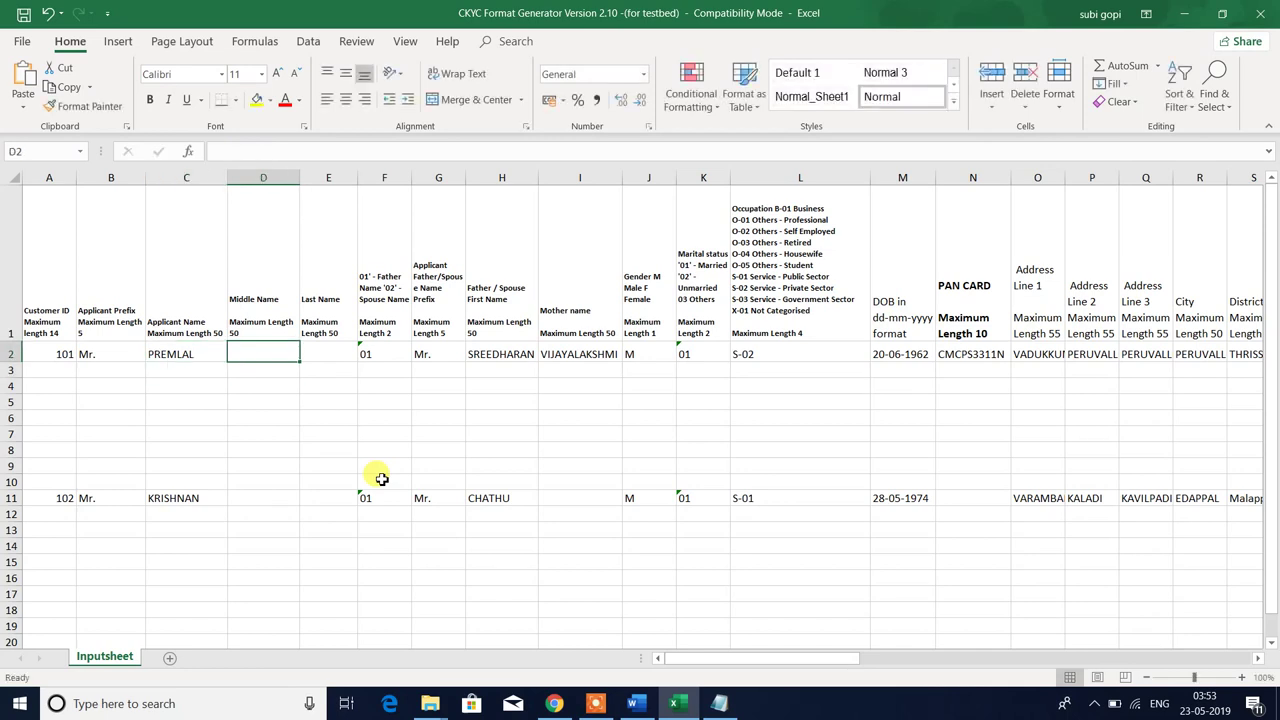
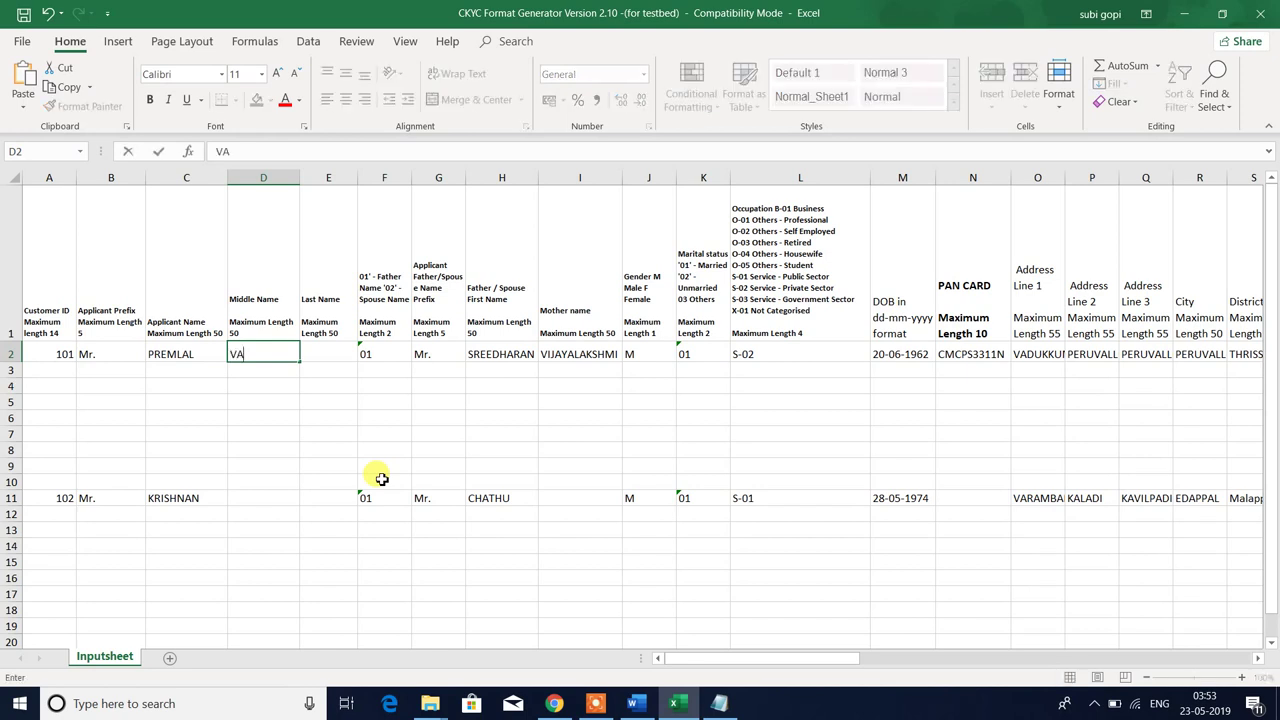
key("Return")
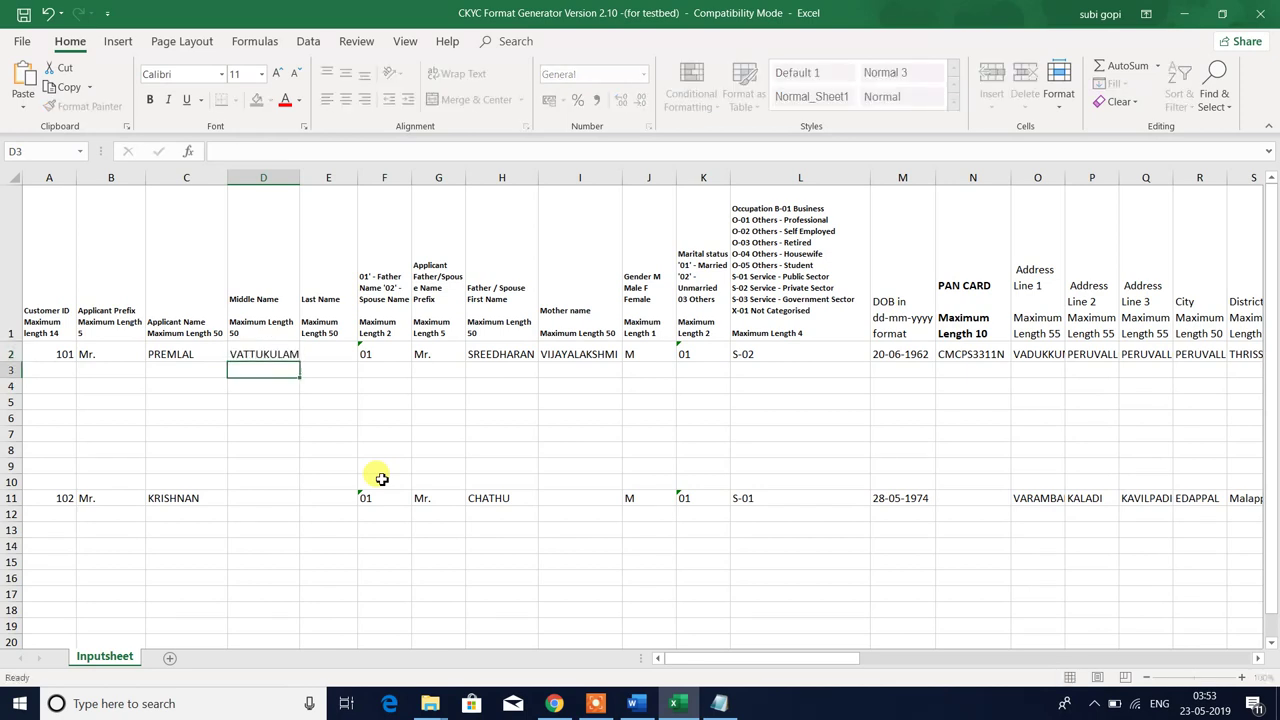
key("Up")
key("Right")
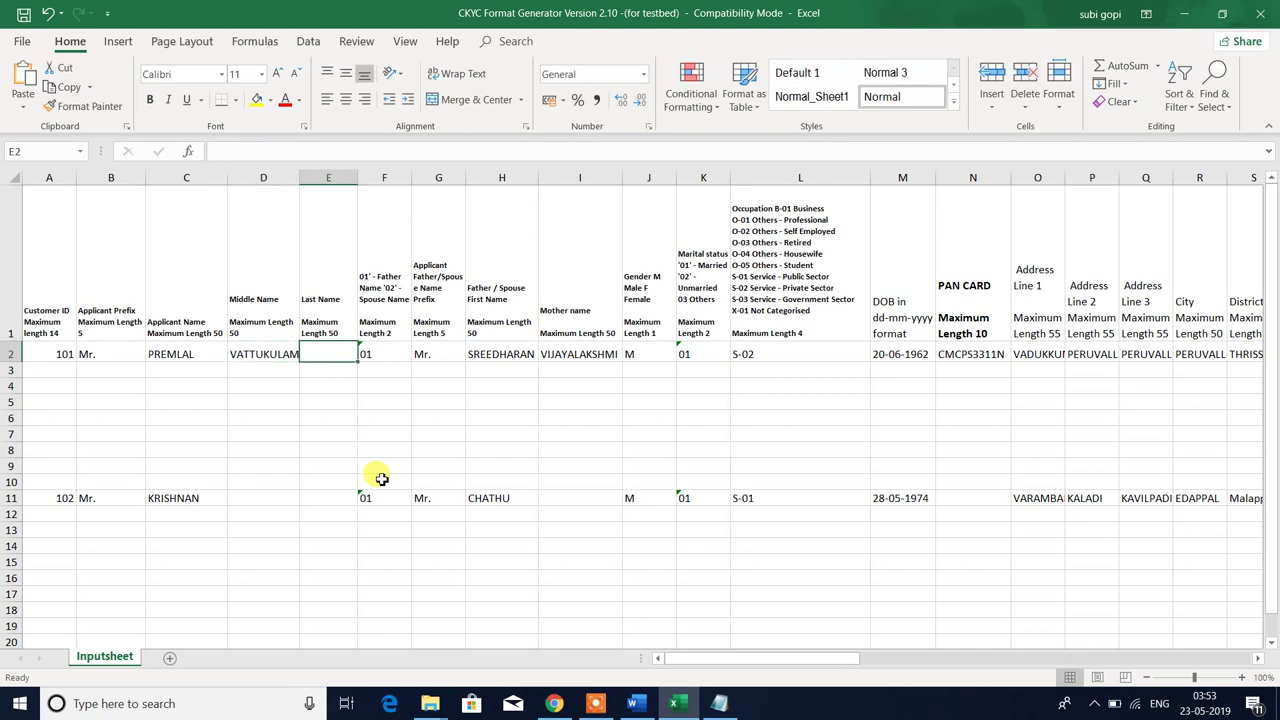
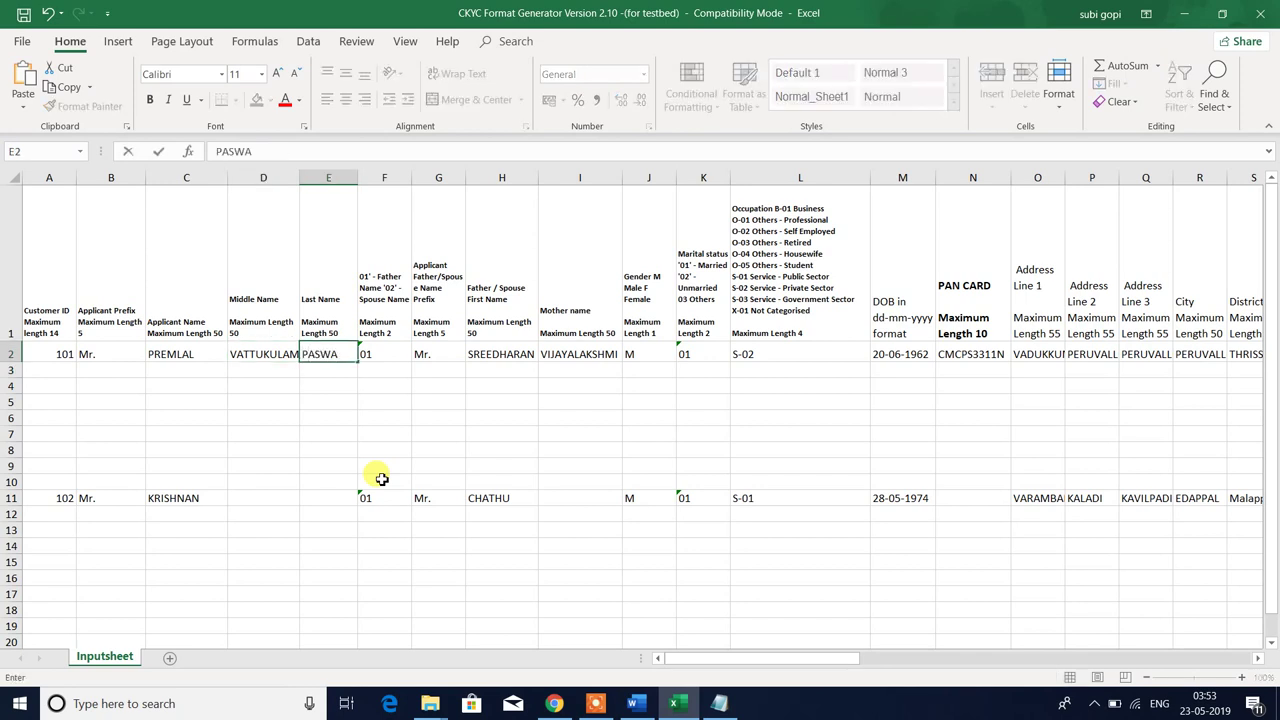
key("Return")
- Review the new name entries, then go to the father/spouse flag in F2
key("Up")
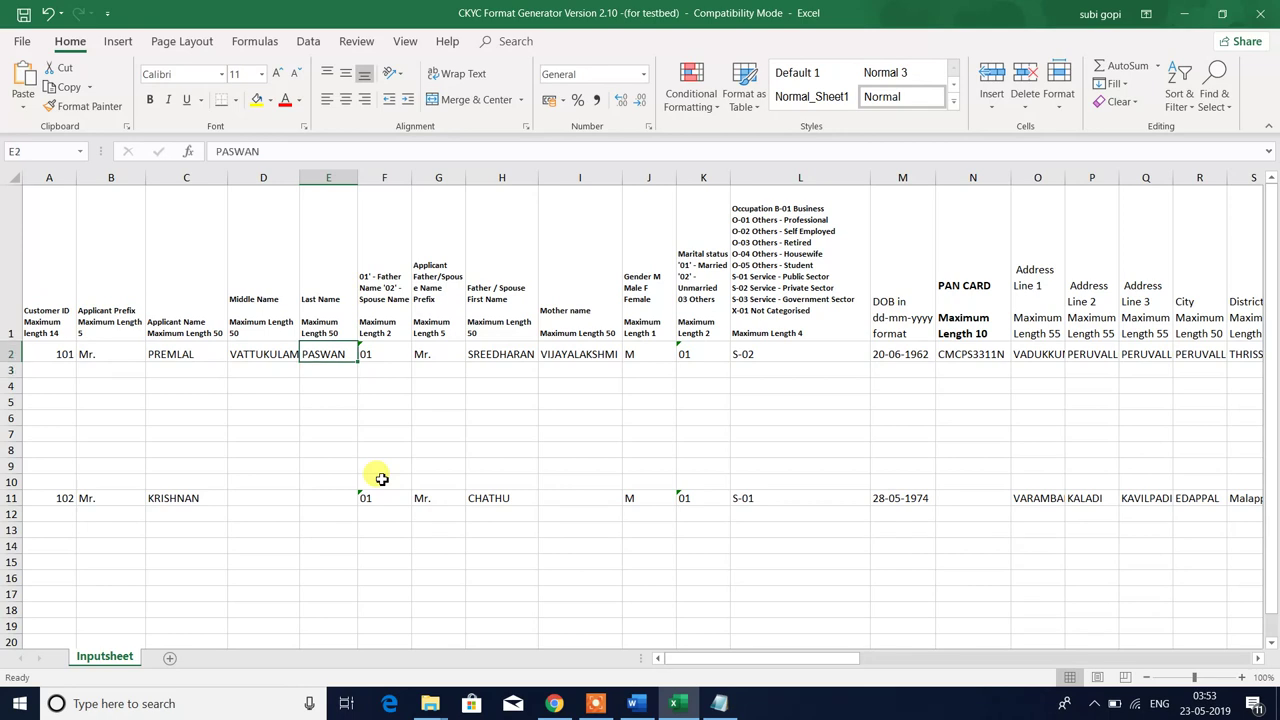
key("Left")
key("Right")
key("Right")
key("Up")
key("Down")
key("Up")
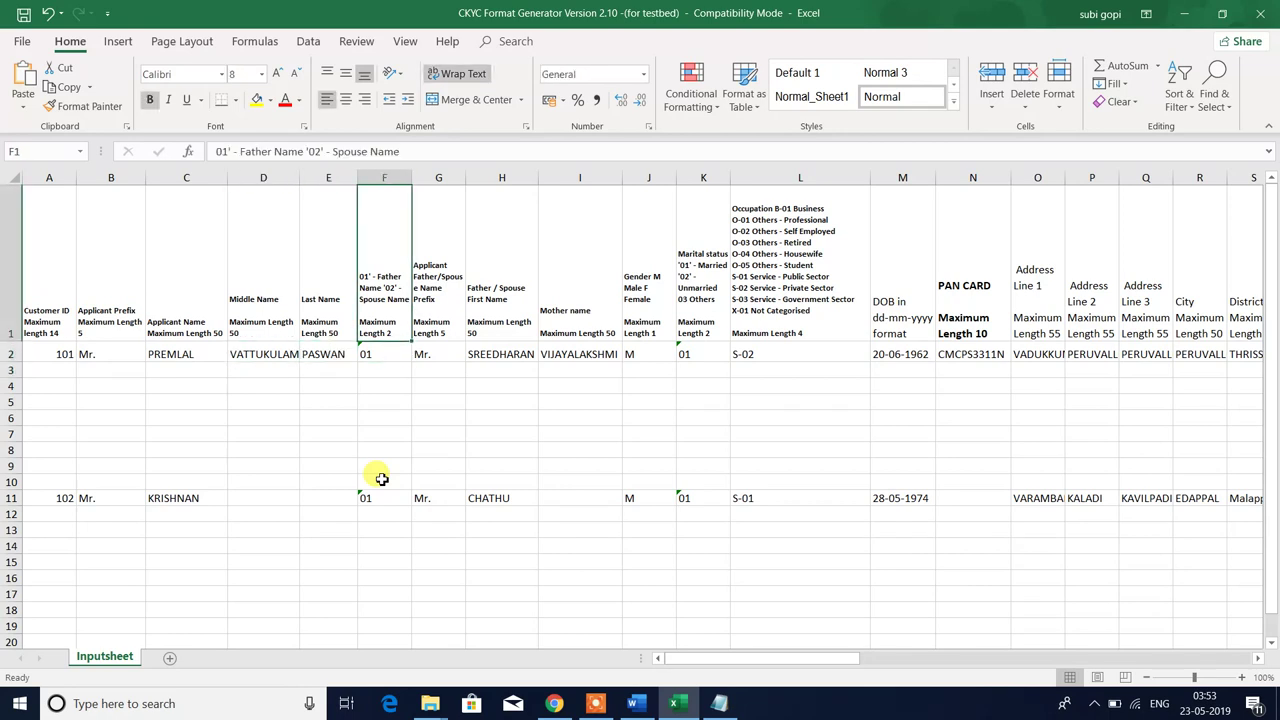
key("Down")
key("Up")
key("Down")
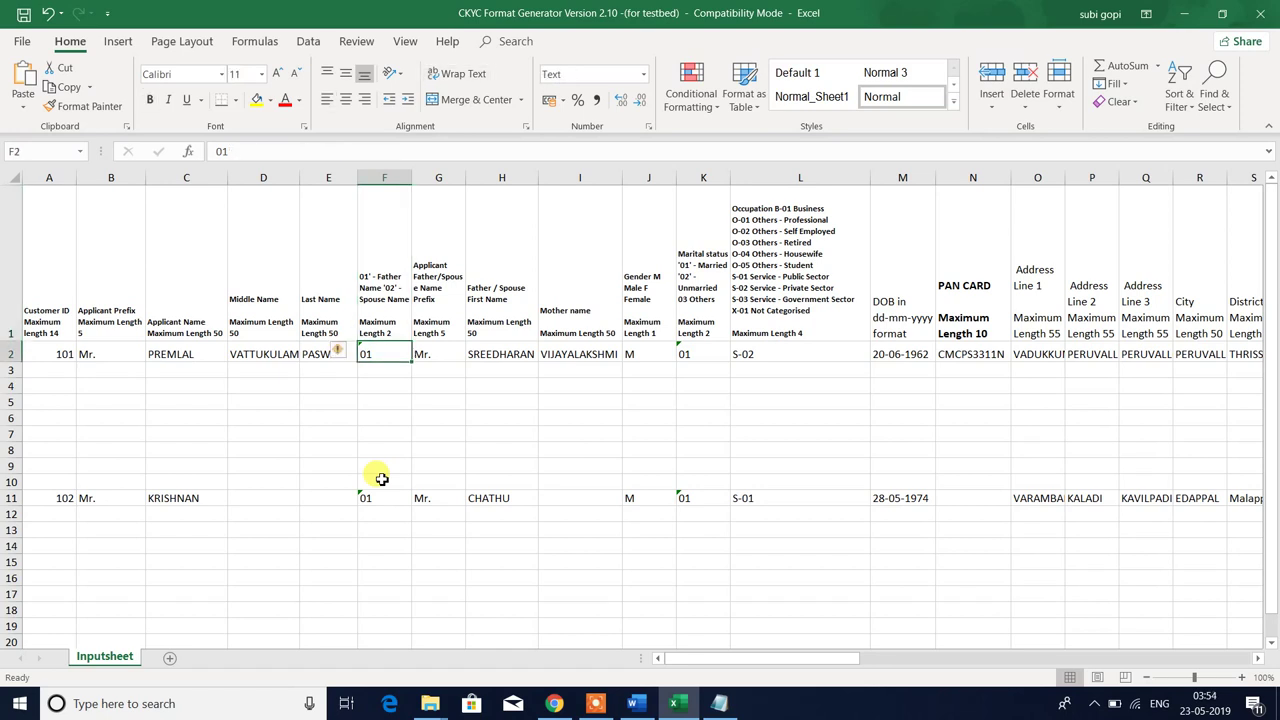
key("Up")
key("Down")
key("Up")
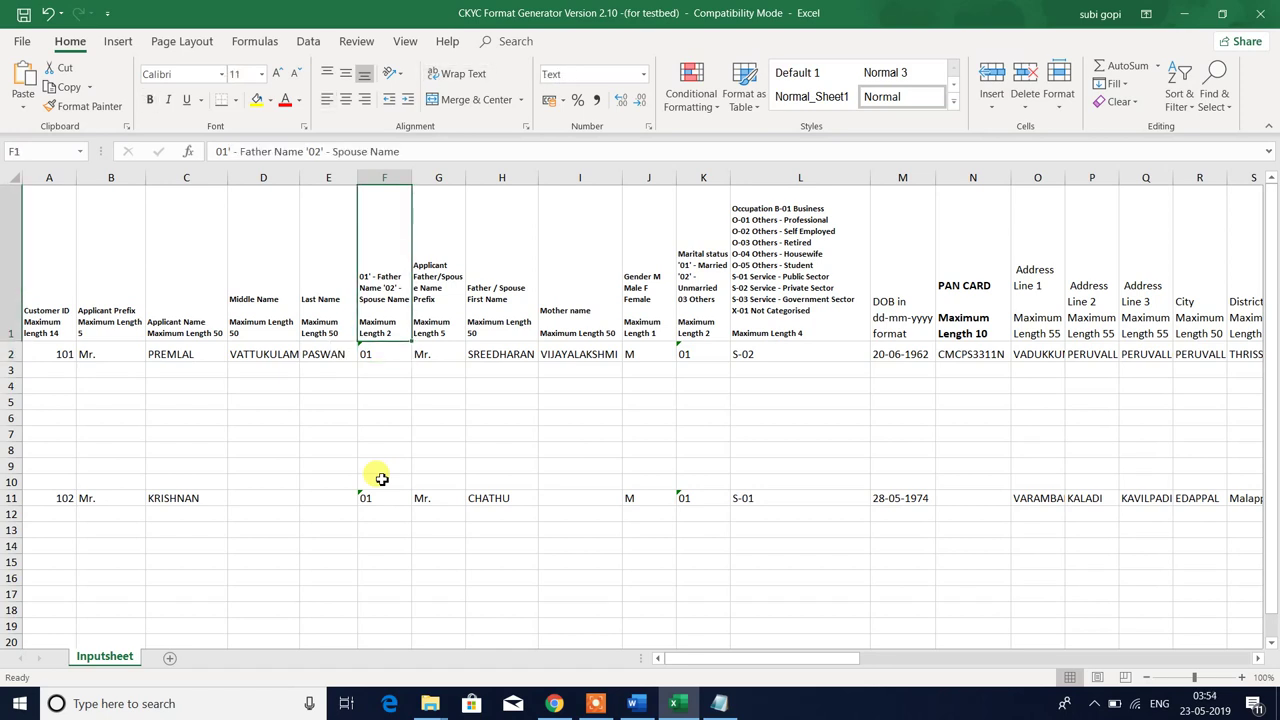
key("Down")
key("Right")
key("Right")
key("Right")
key("Right")
key("Right")
key("Right")
key("Right")
key("Right")
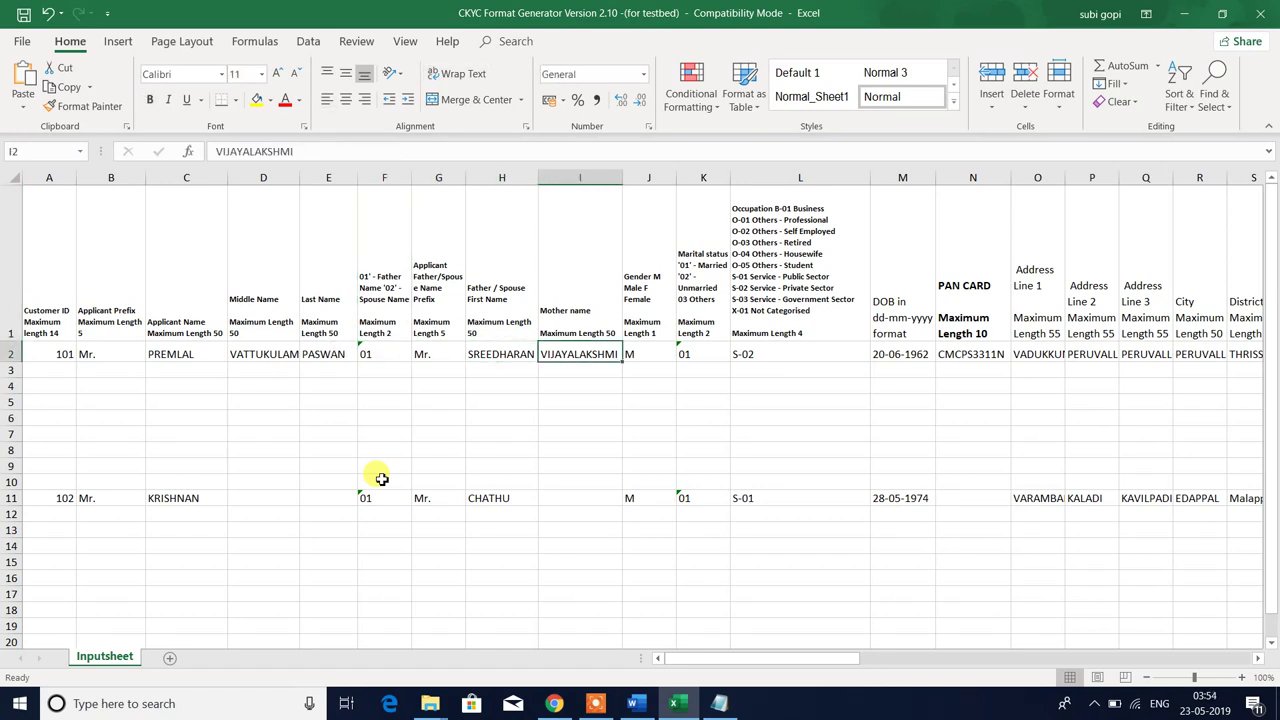
key("Up")
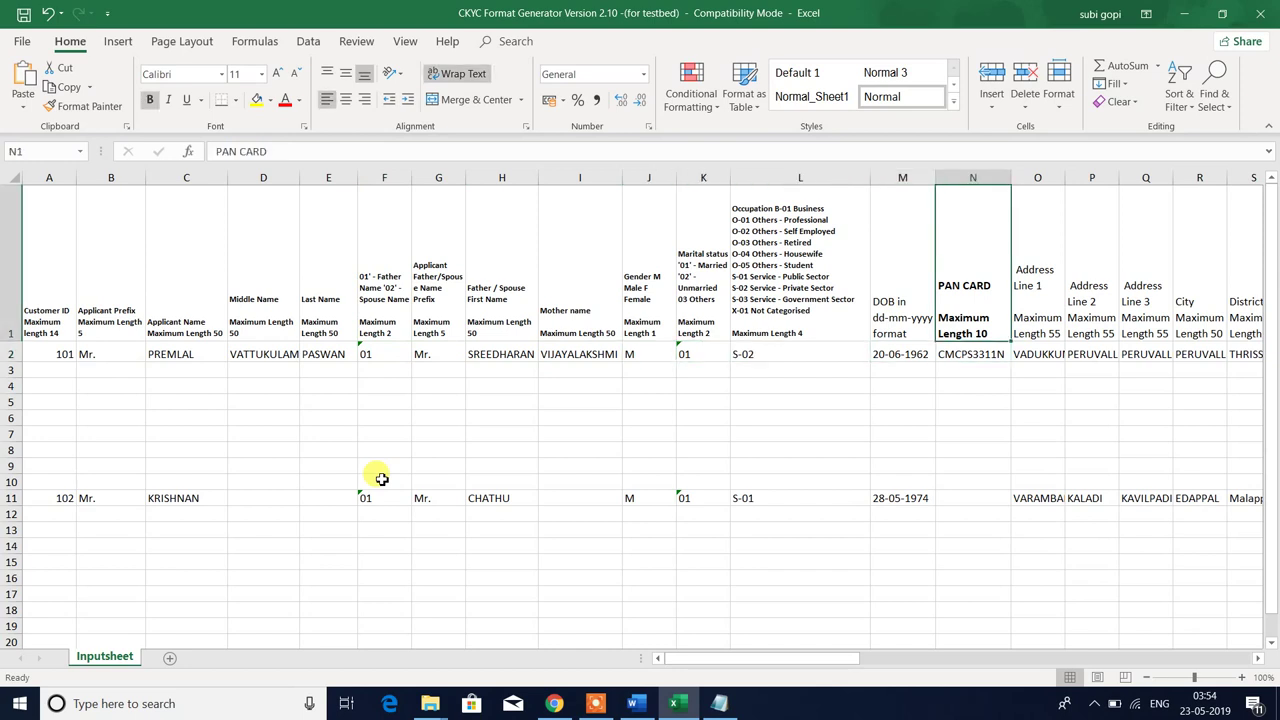
key("Down")
key("Left")
key("Left")
key("Left")
key("Left")
key("Left")
key("Left")
key("Left")
key("Left")
key("Left")
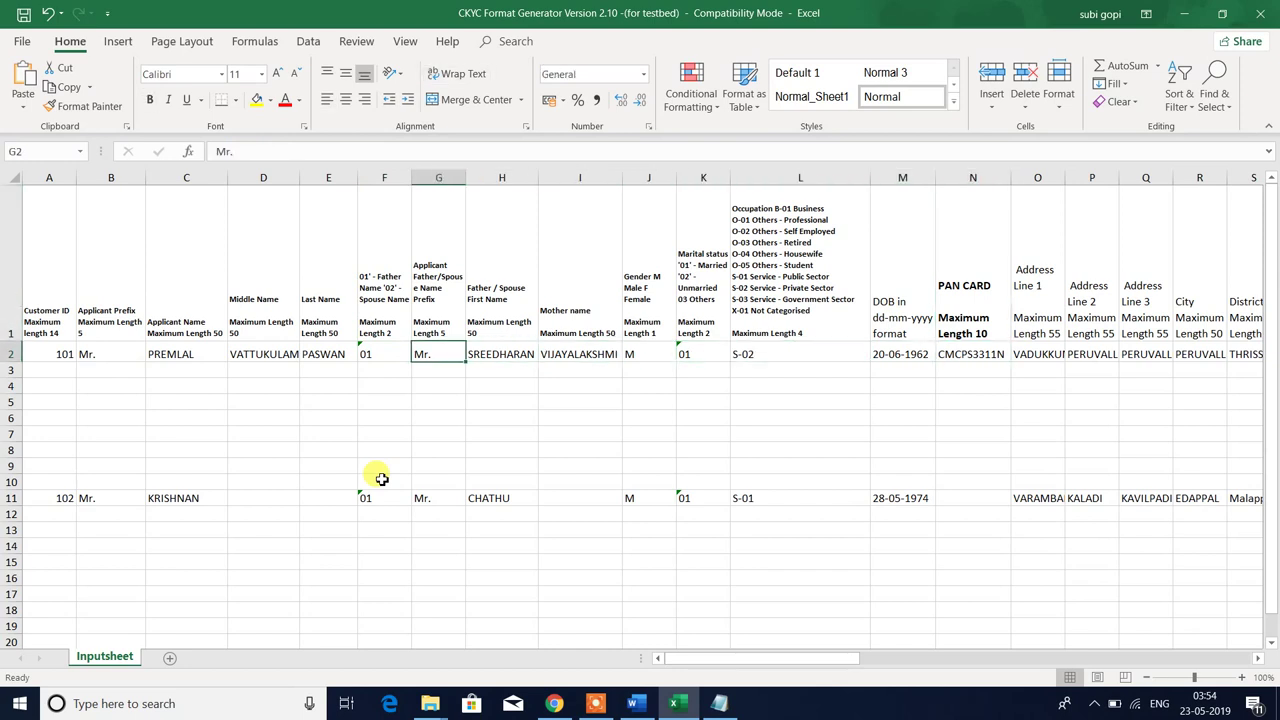
key("Right")
key("Up")
key("Down")
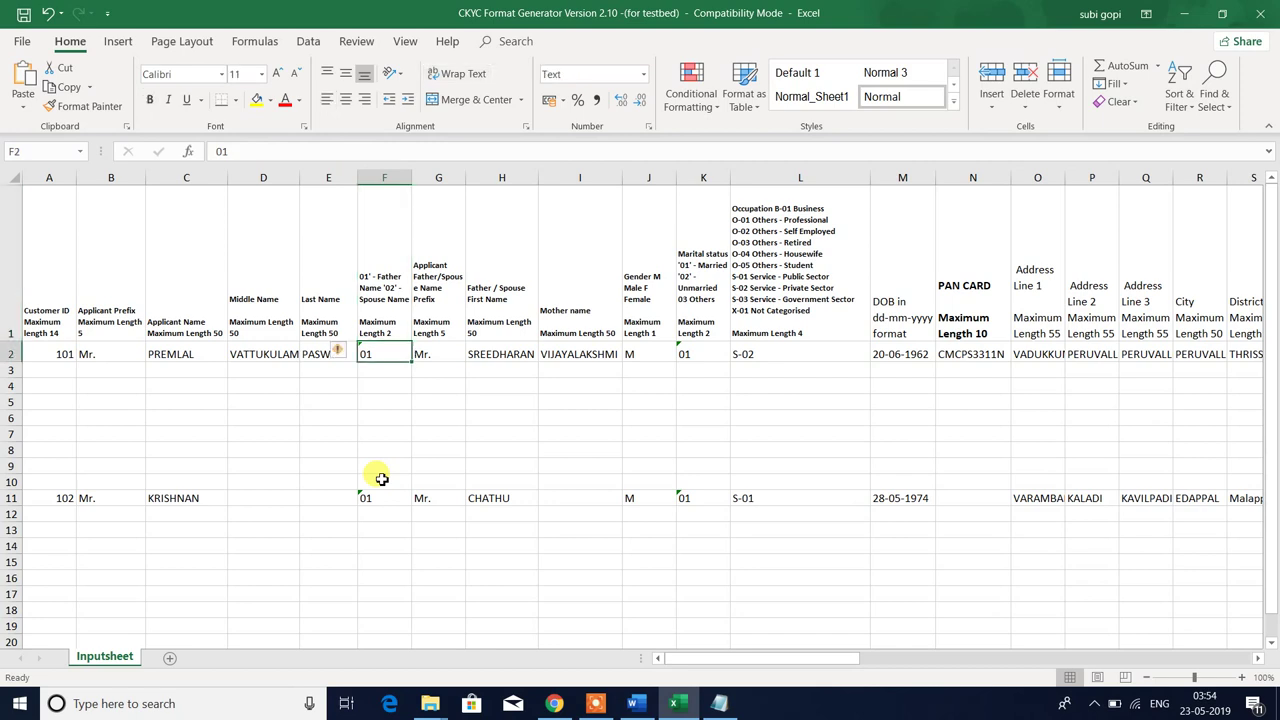
key("Up")
key("Down")
key("Up")
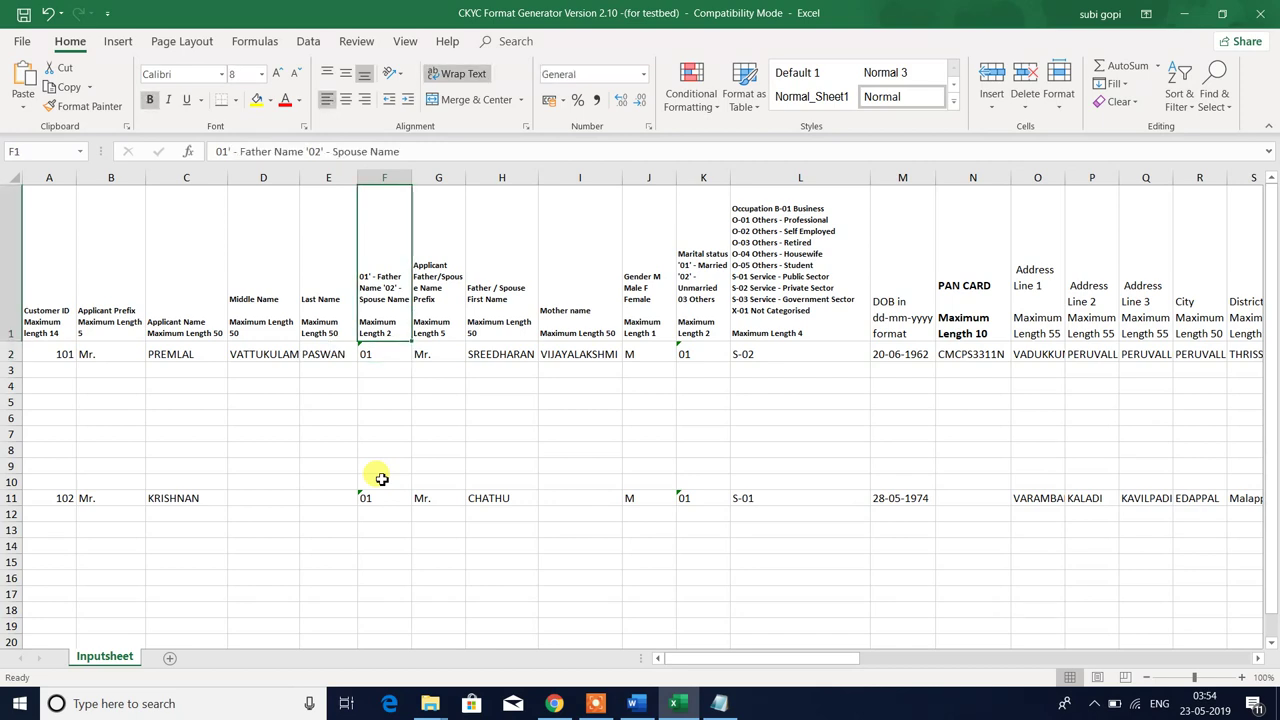
key("Down")
key("Right")
key("Right")
key("Right")
key("Right")
key("Right")
key("Right")
key("Right")
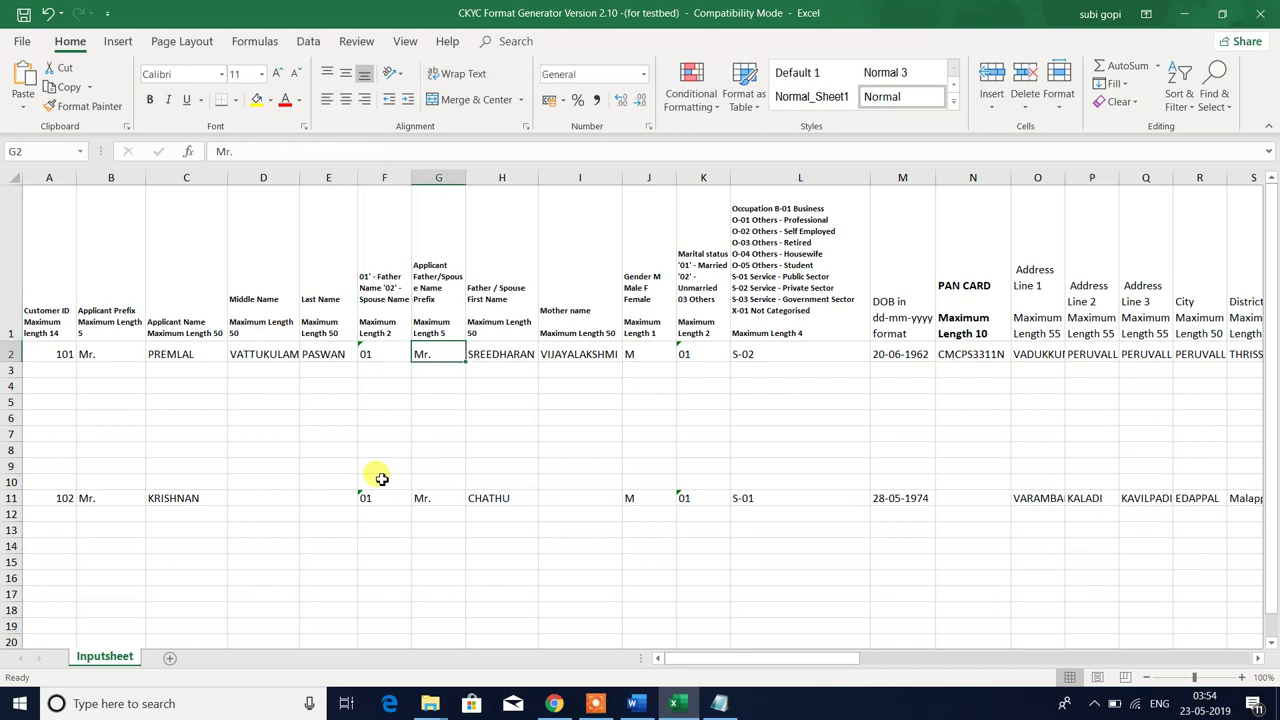
key("Right")
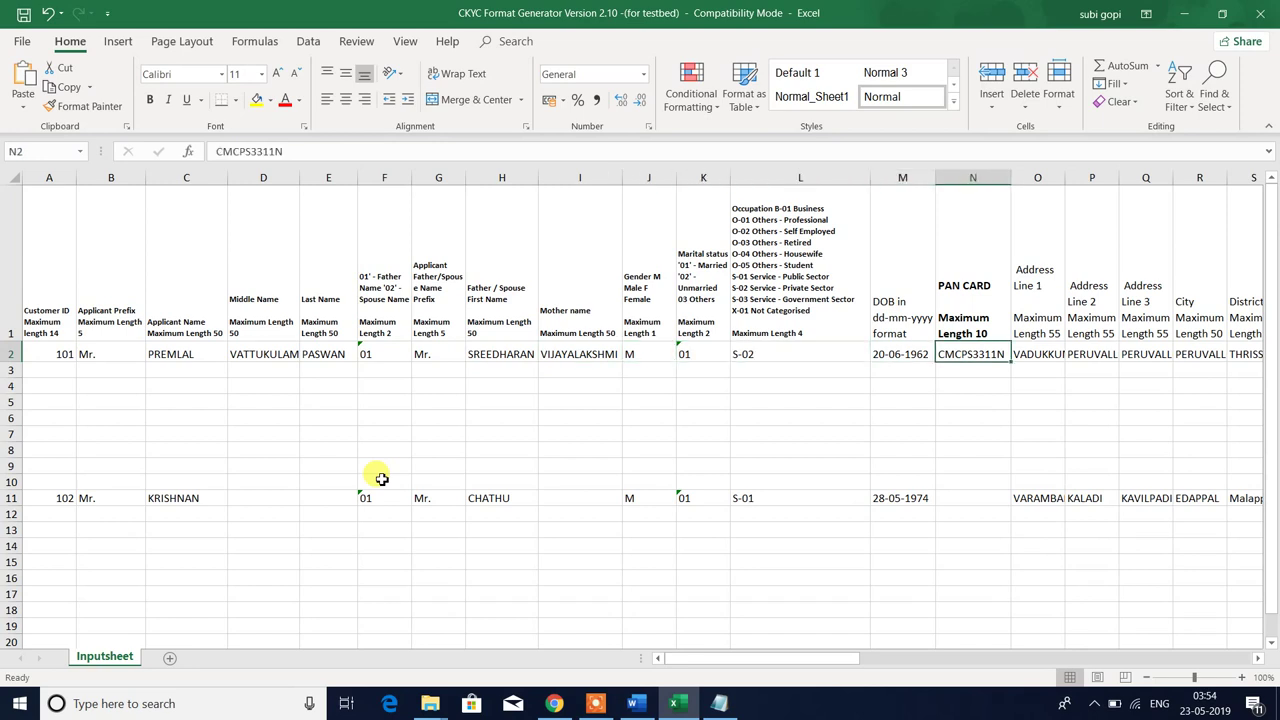
key("Left")
key("Left")
key("Left")
key("Left")
key("Left")
key("Left")
key("Left")
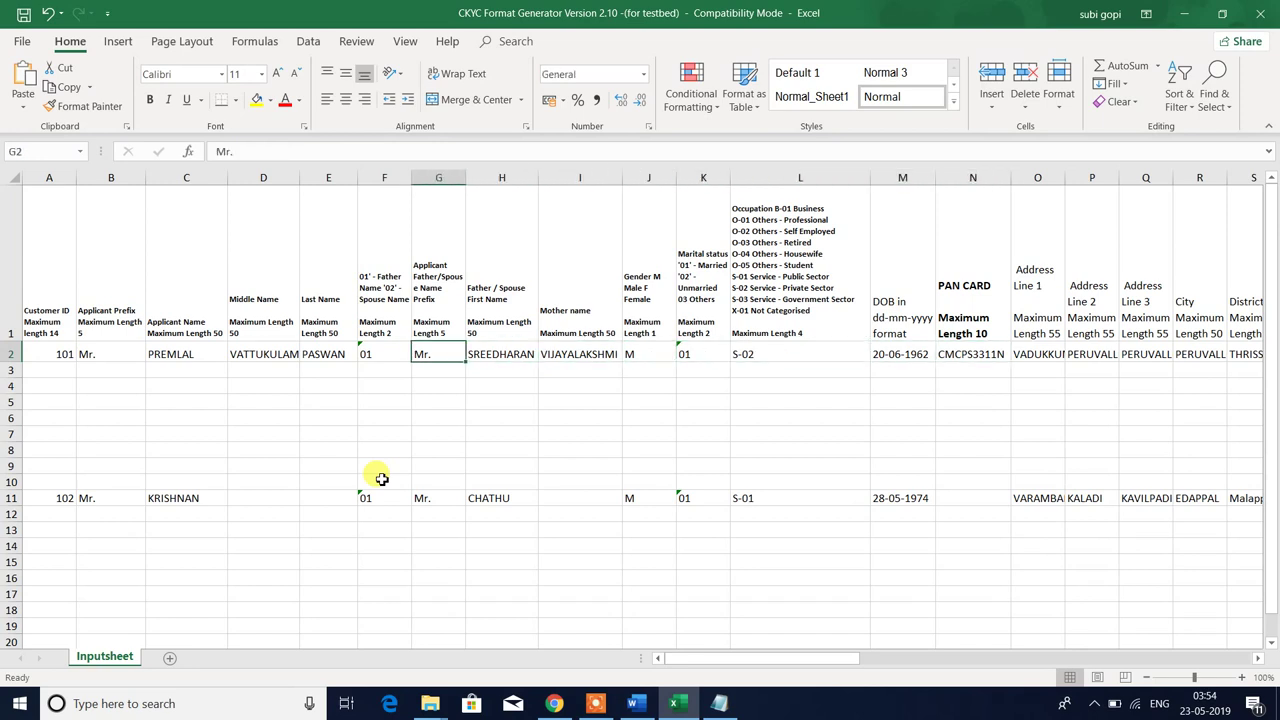
key("Left")
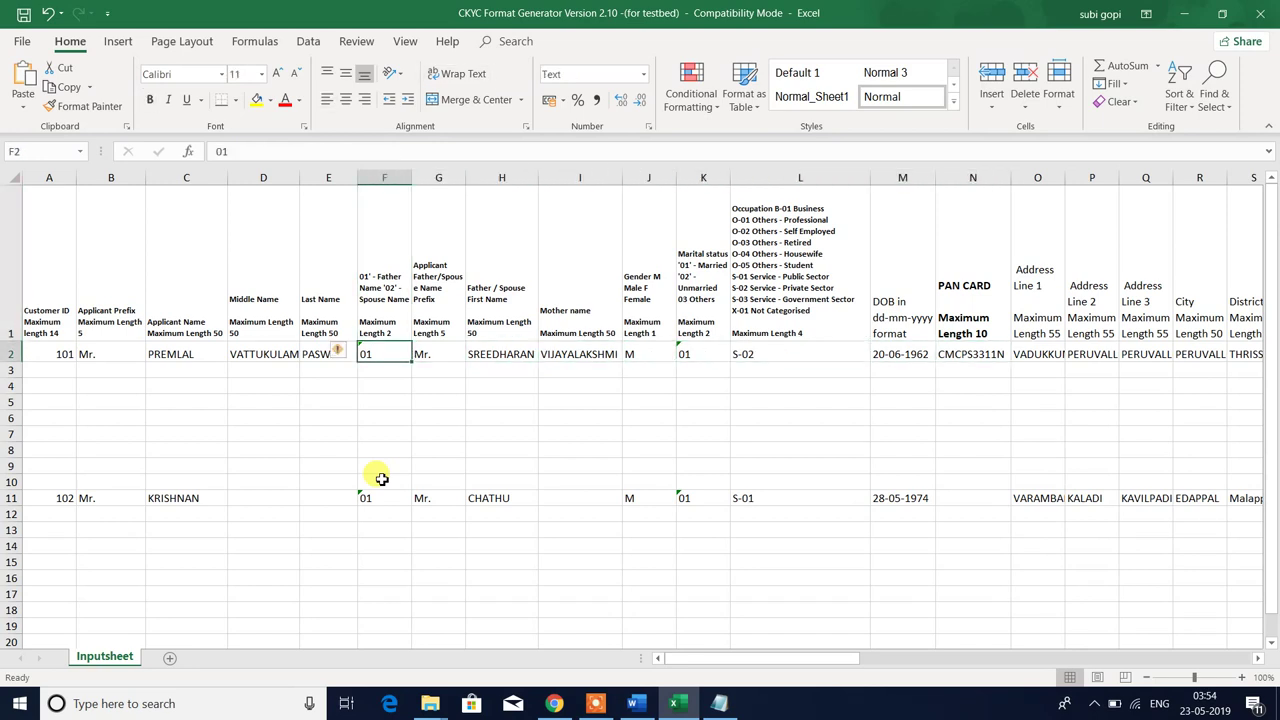
left_click(960, 358)
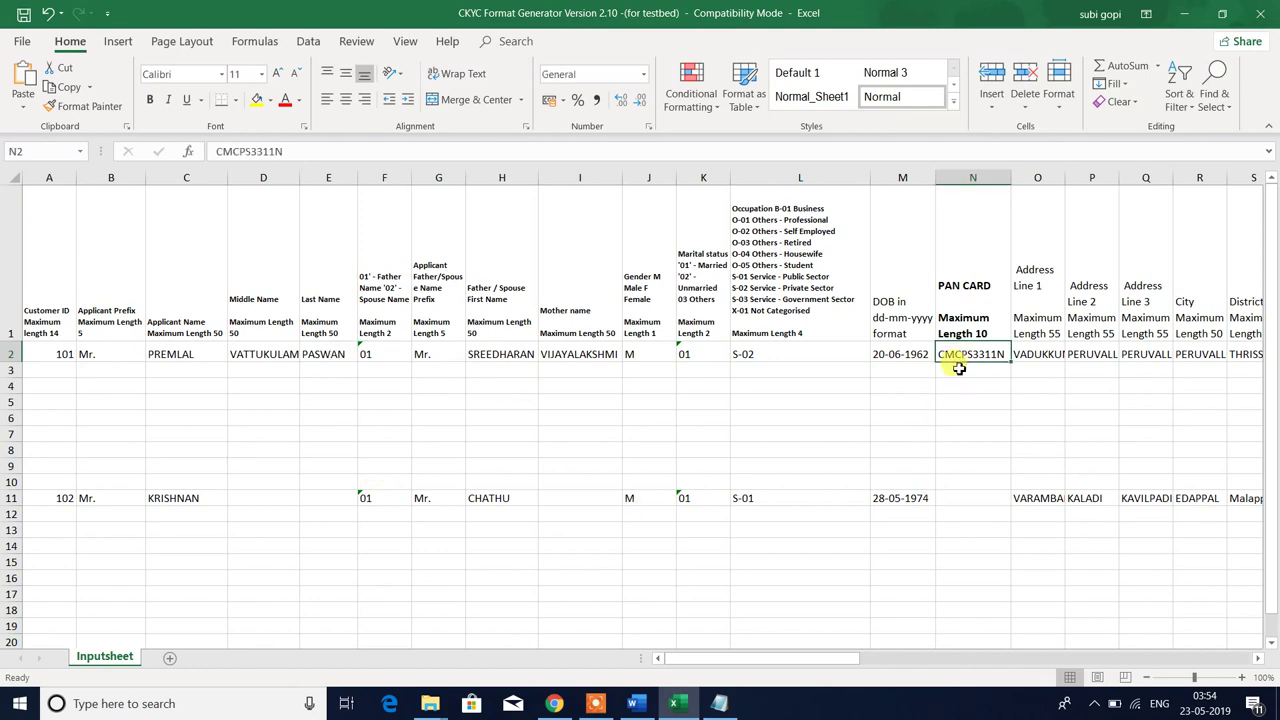
key("Delete")
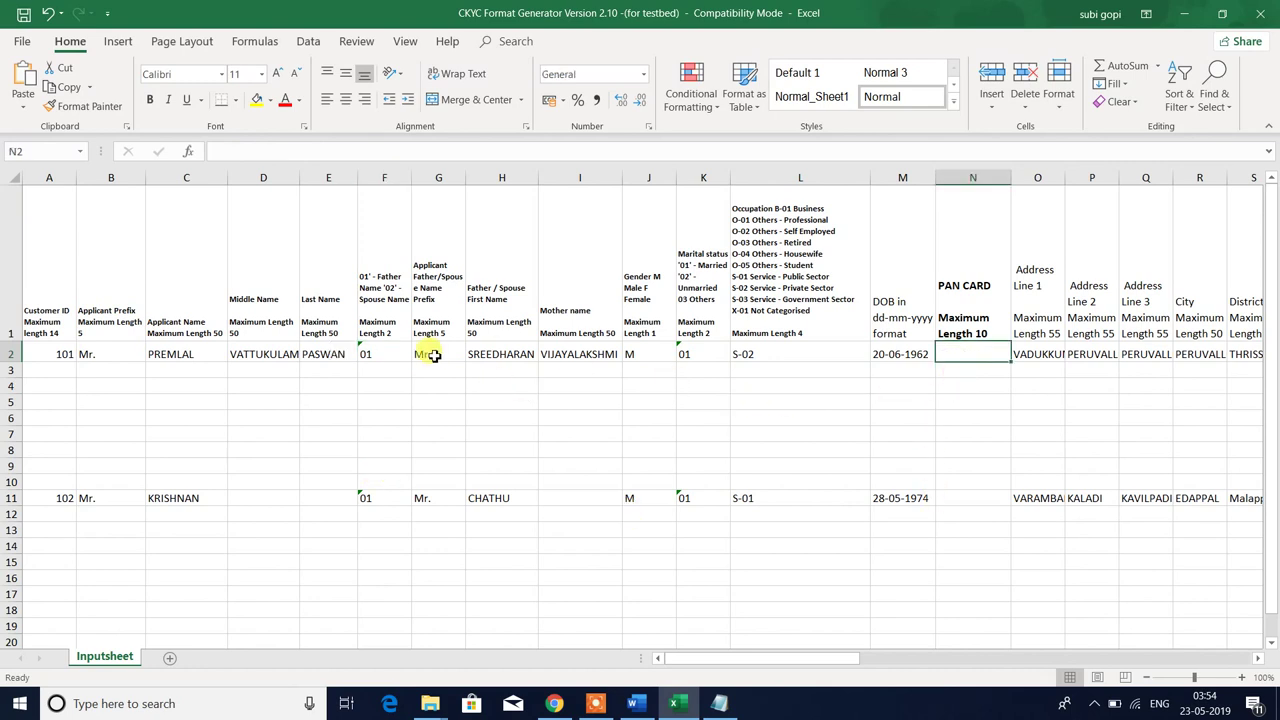
left_click(372, 354)
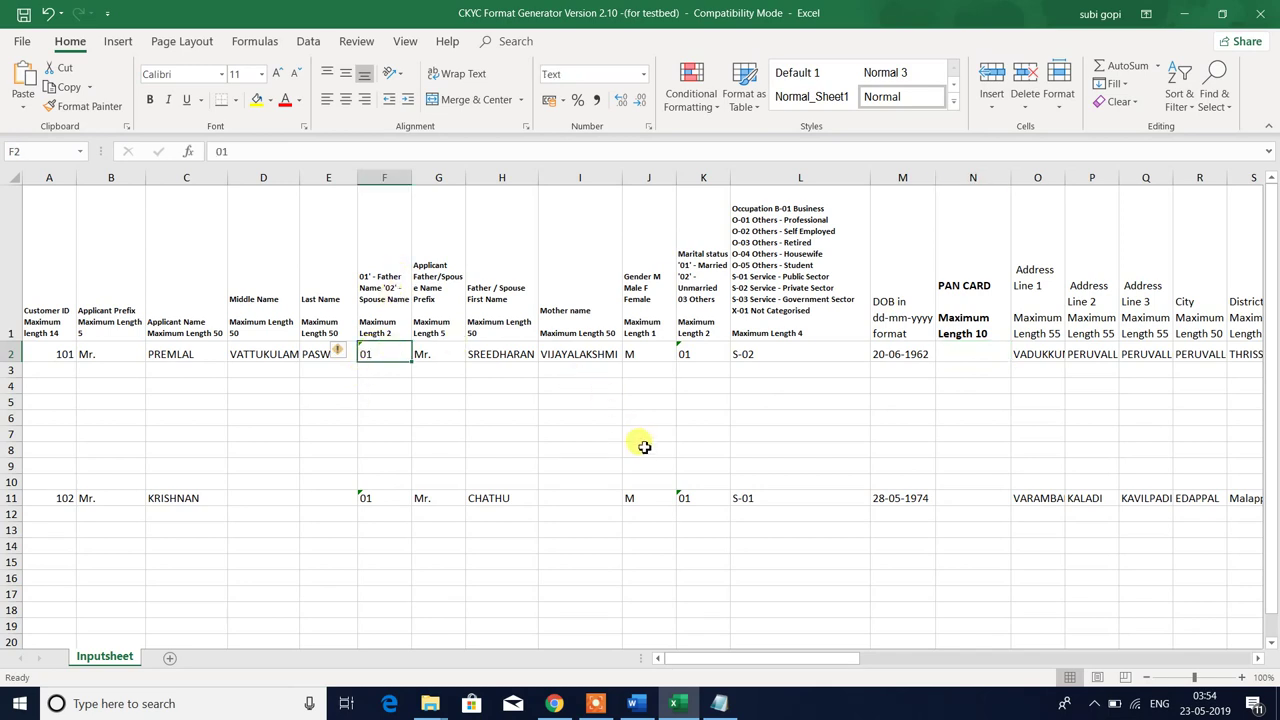
key("ctrl+z")
left_click(439, 357)
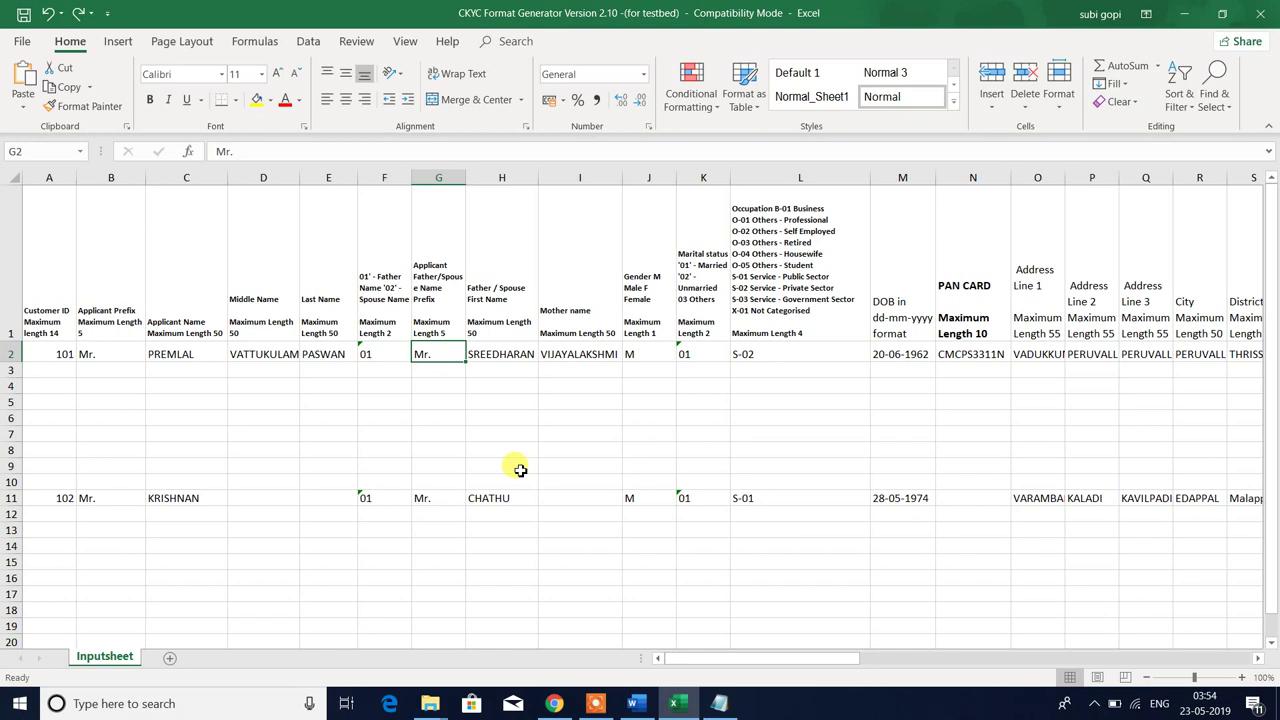
key("Right")
key("Right")
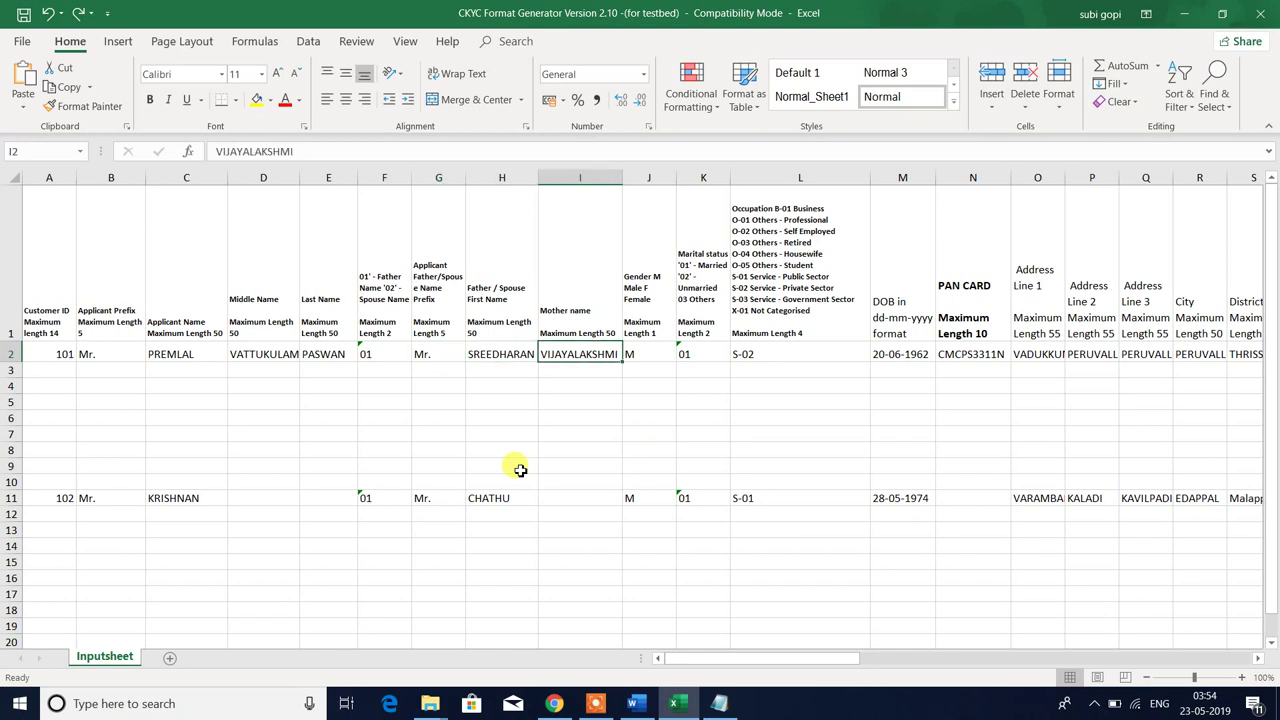
key("Up")
key("Down")
key("Right")
key("Up")
key("Down")
key("Up")
key("Down")
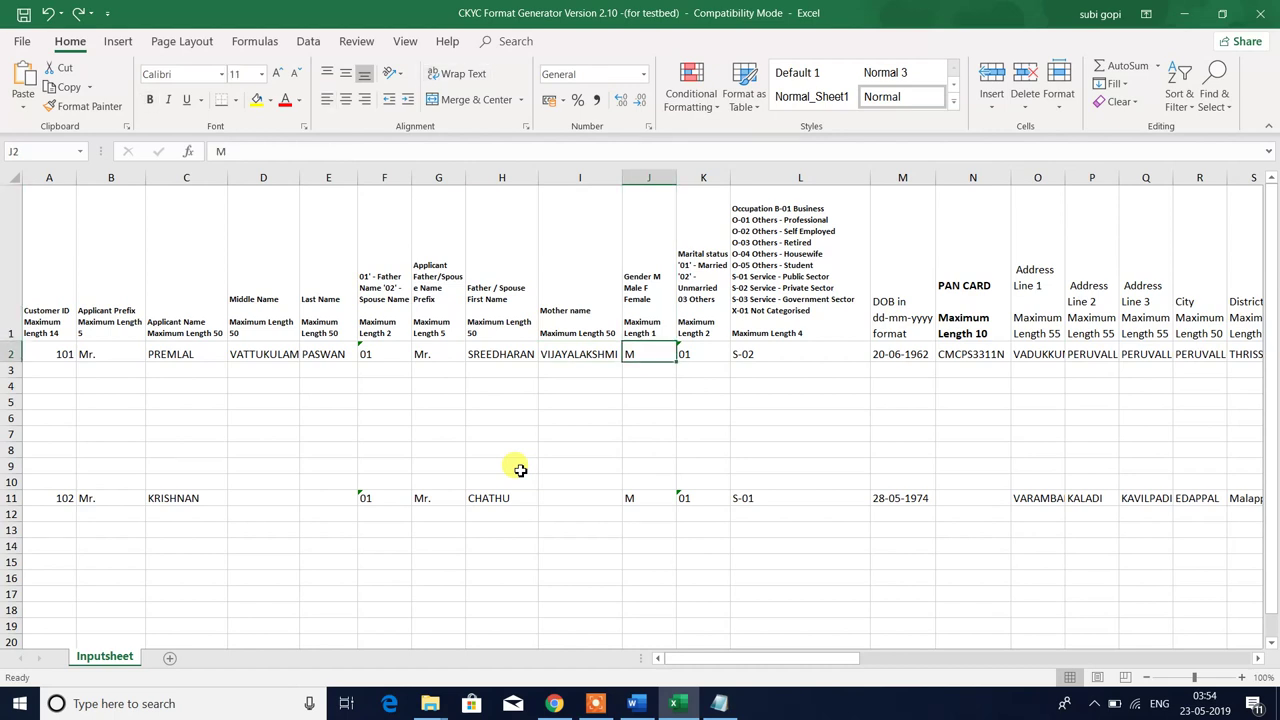
key("Left")
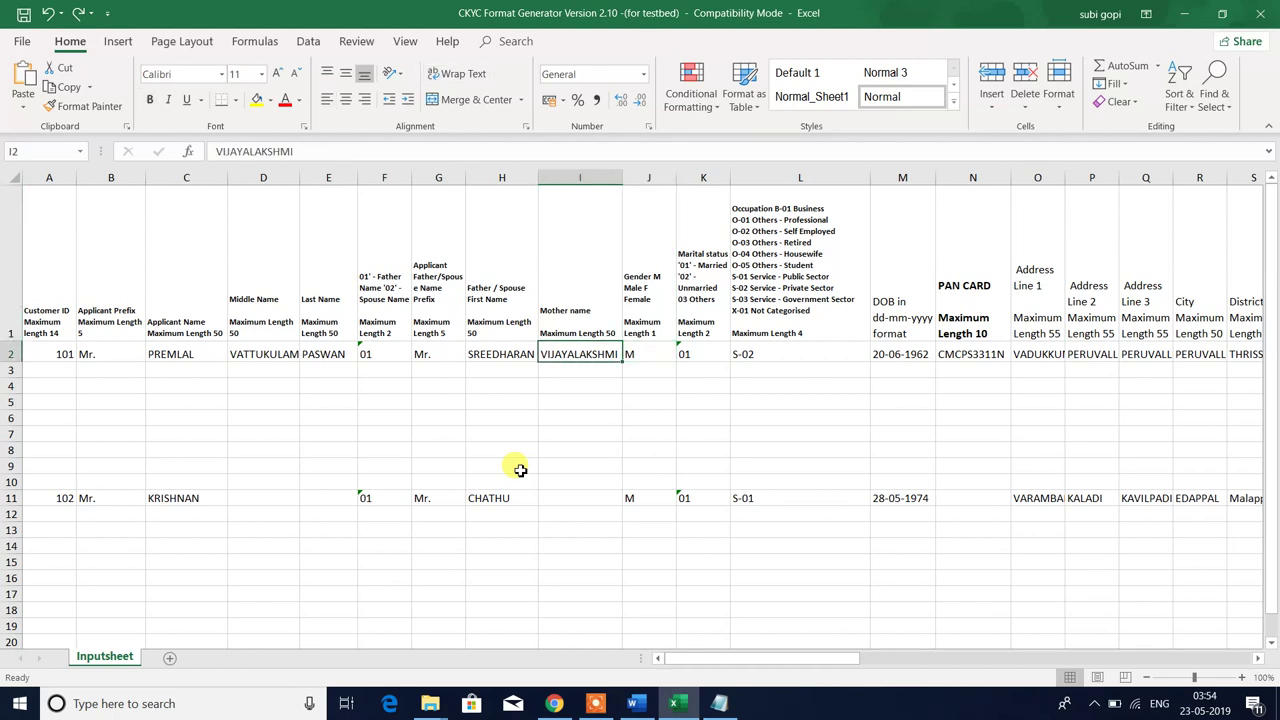
key("Left")
key("Left")
key("Left")
key("Right")
key("Right")
key("Right")
key("Right")
key("Up")
key("Down")
key("Up")
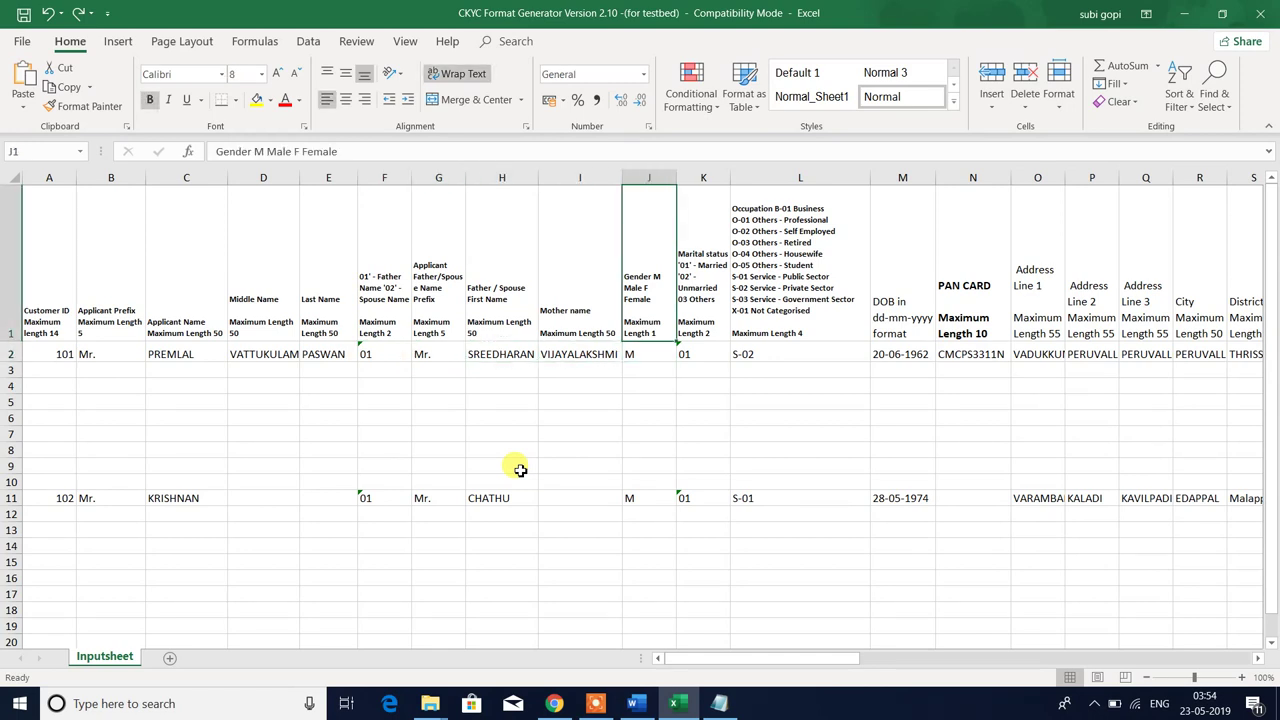
key("Down")
key("Up")
key("F2")
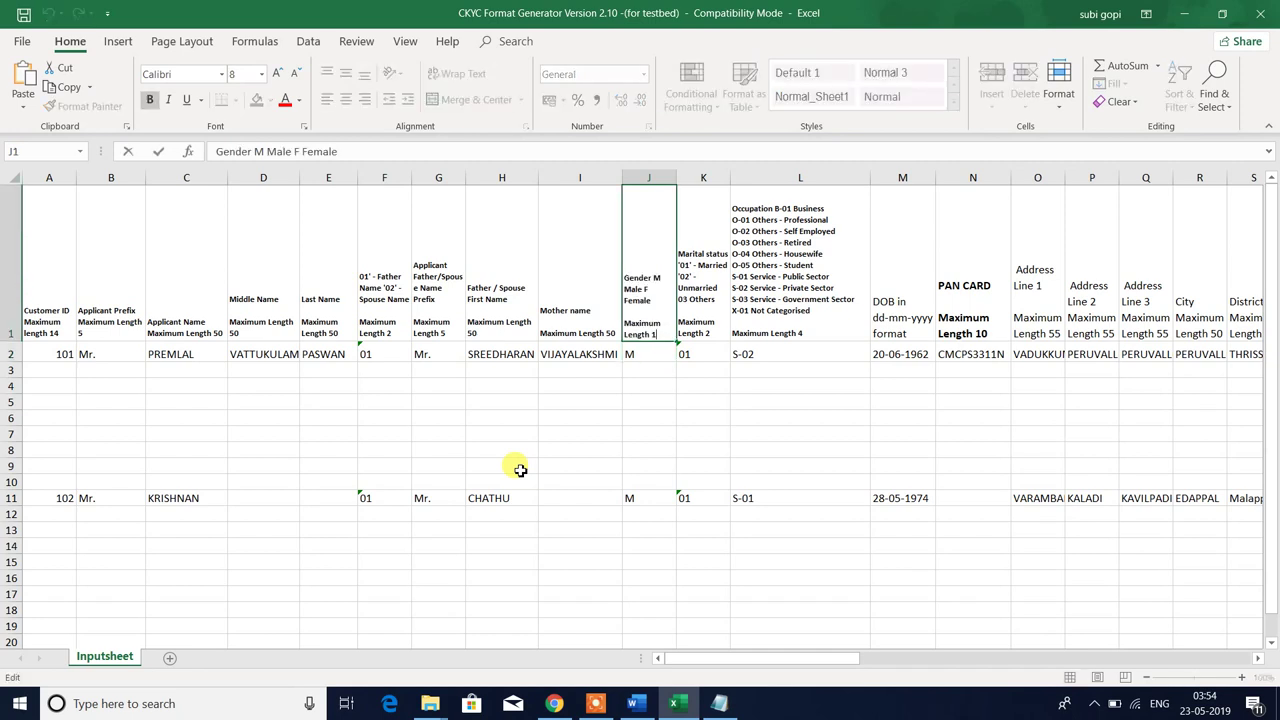
key("Escape")
key("Down")
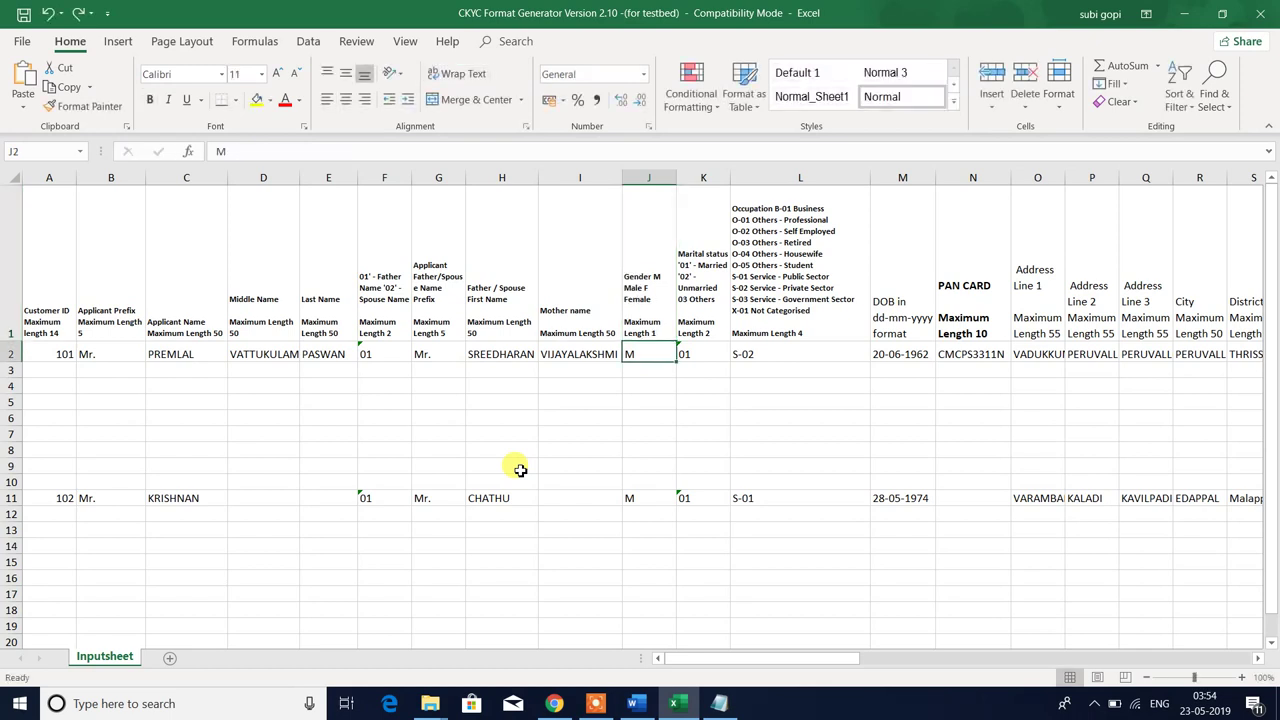
key("Right")
key("Up")
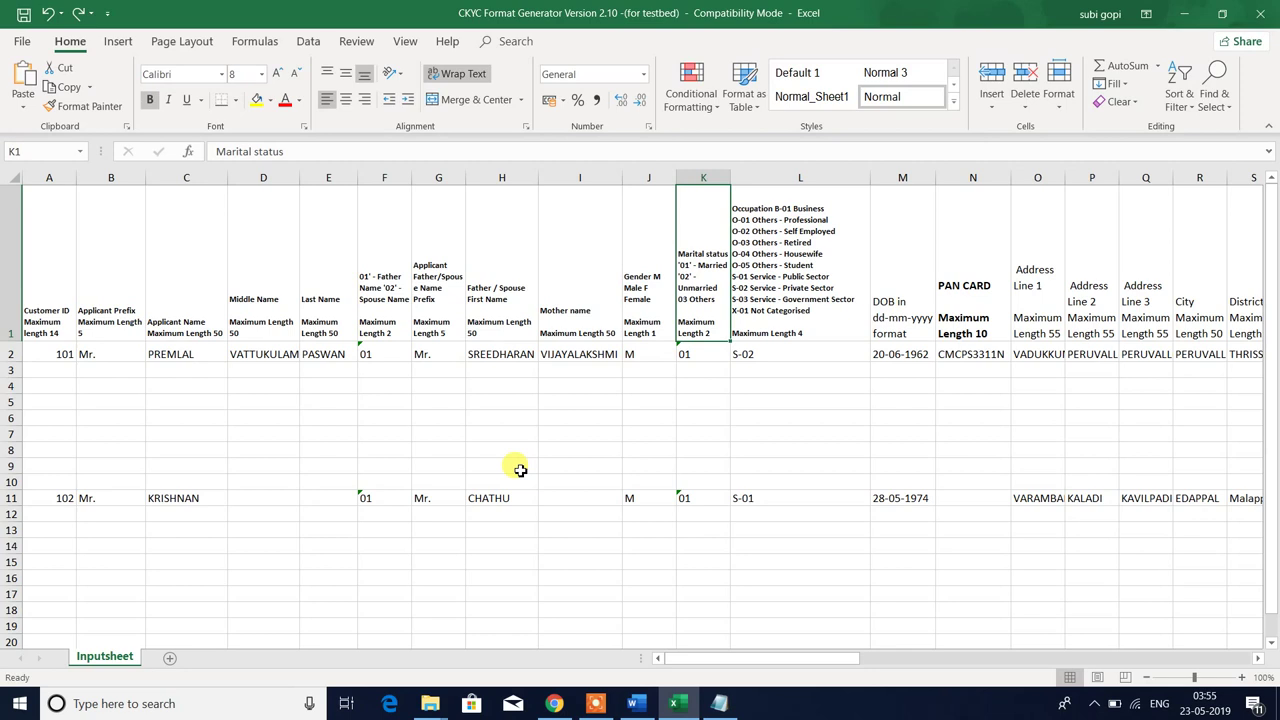
key("Down")
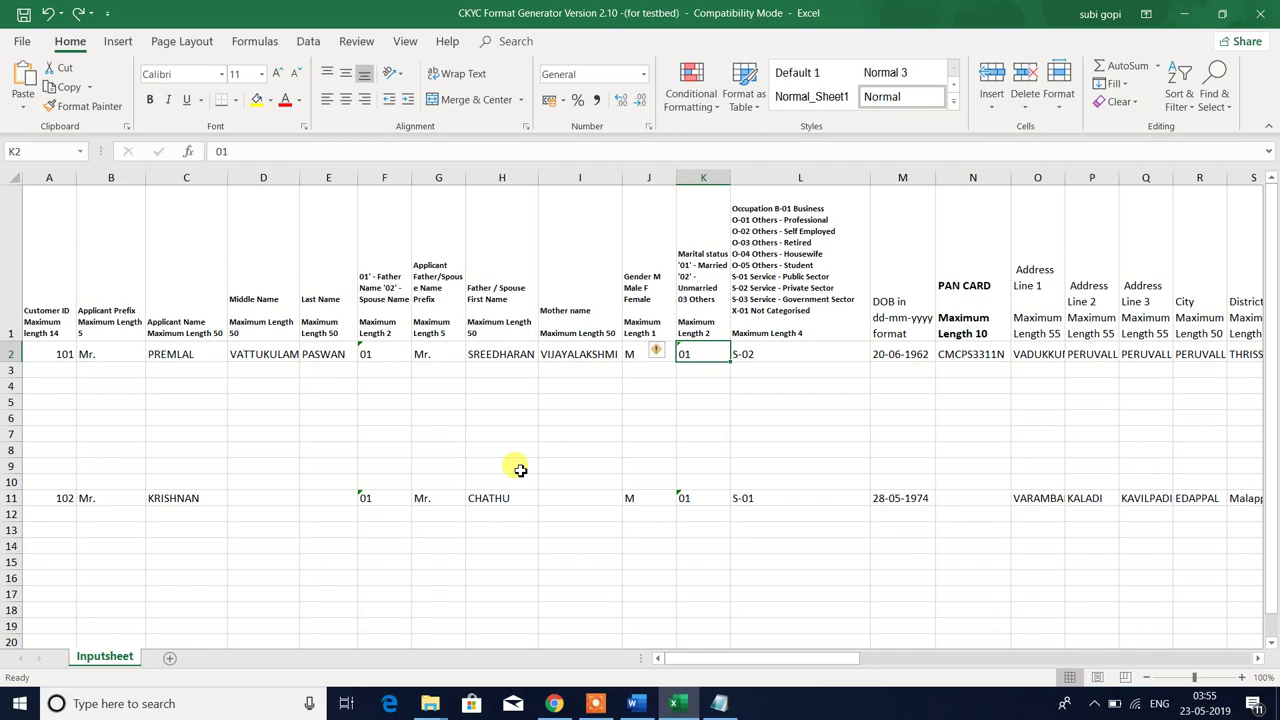
type("1")
key("Return")
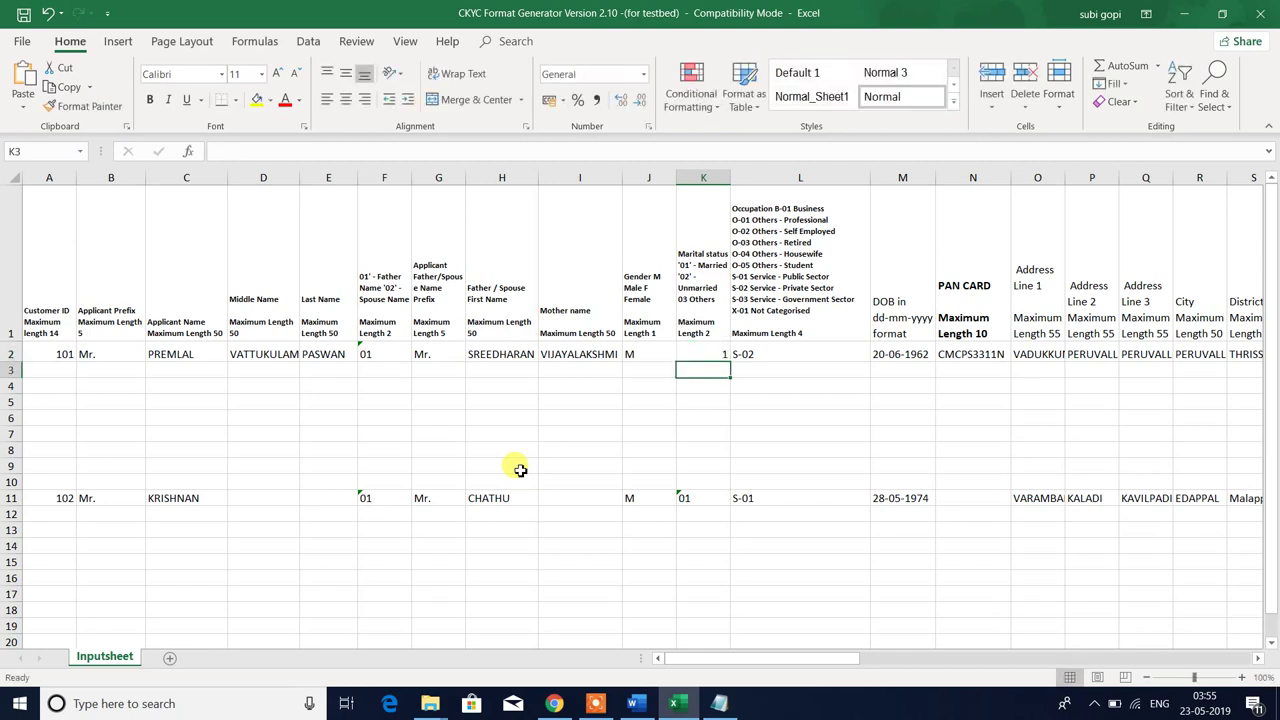
key("Up")
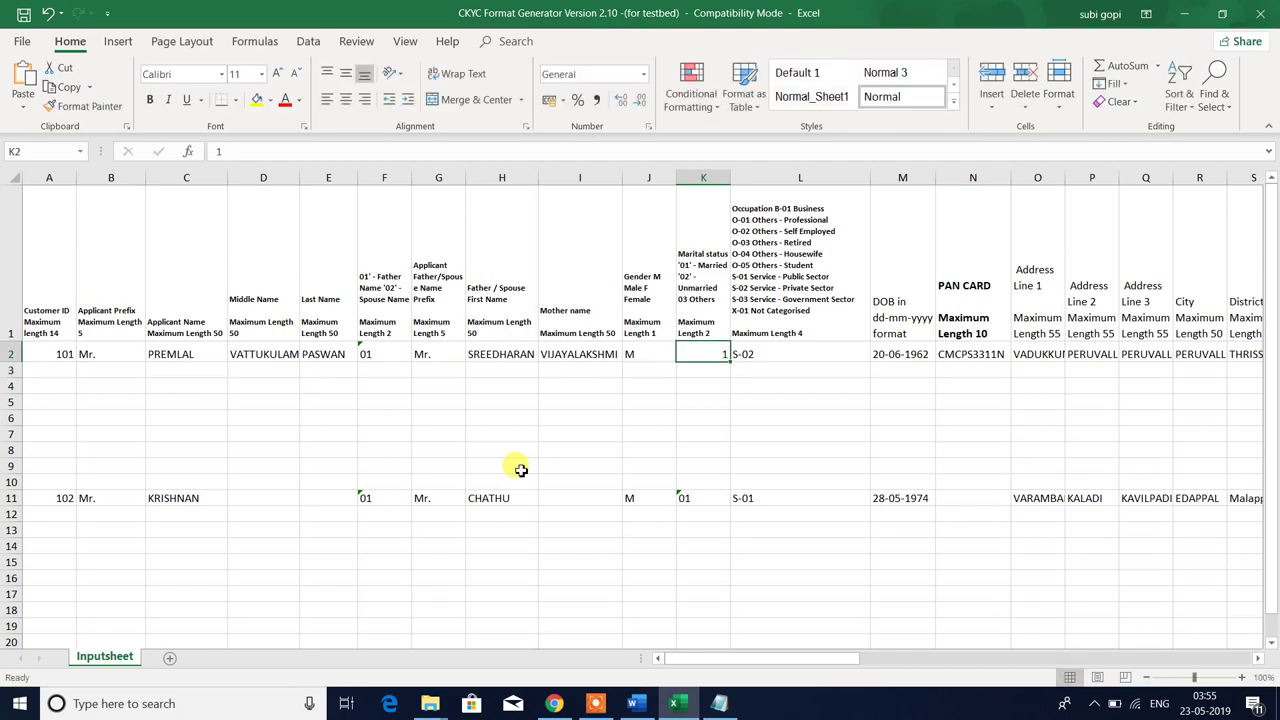
key("ctrl+z")
key("Up")
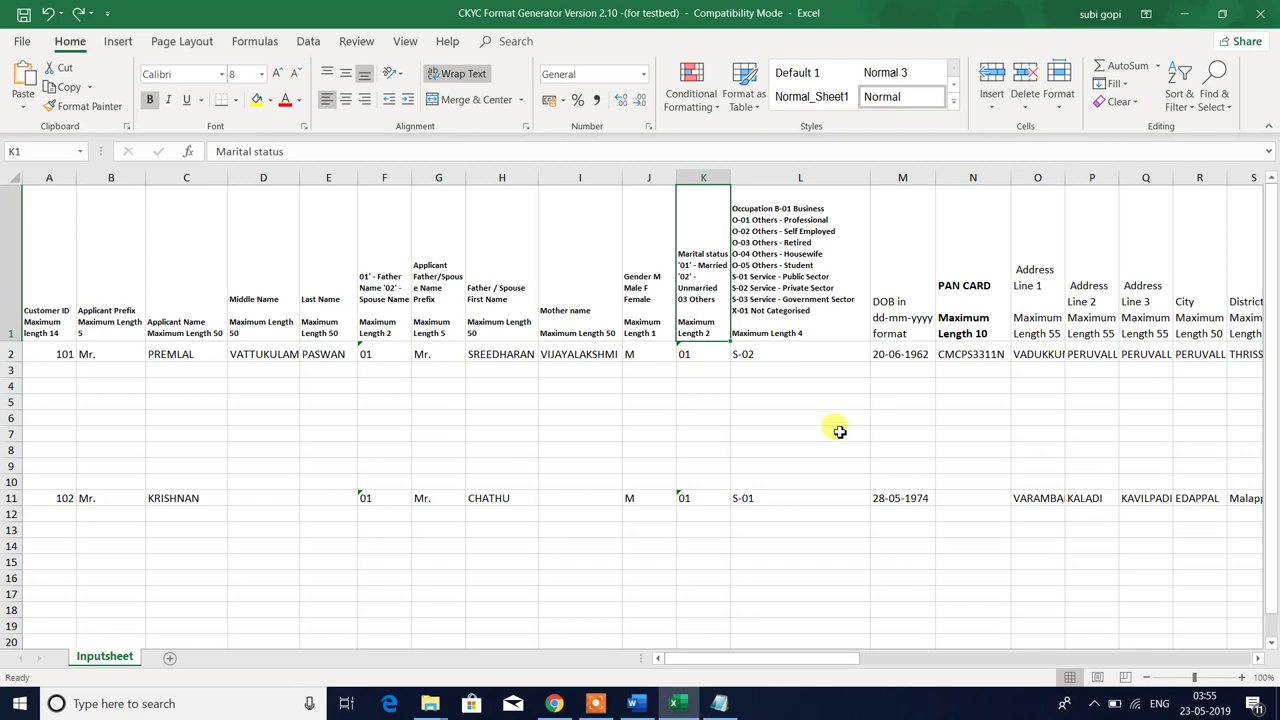
left_click(694, 355)
left_click(764, 352)
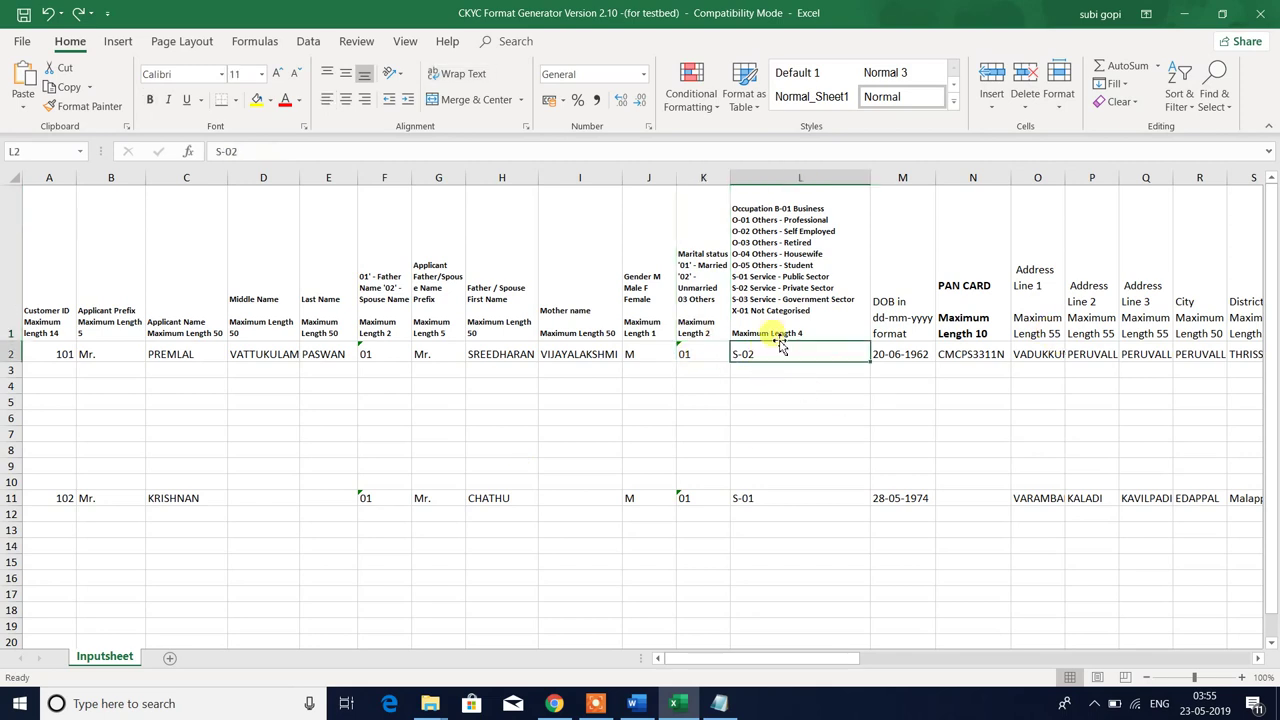
left_click(786, 297)
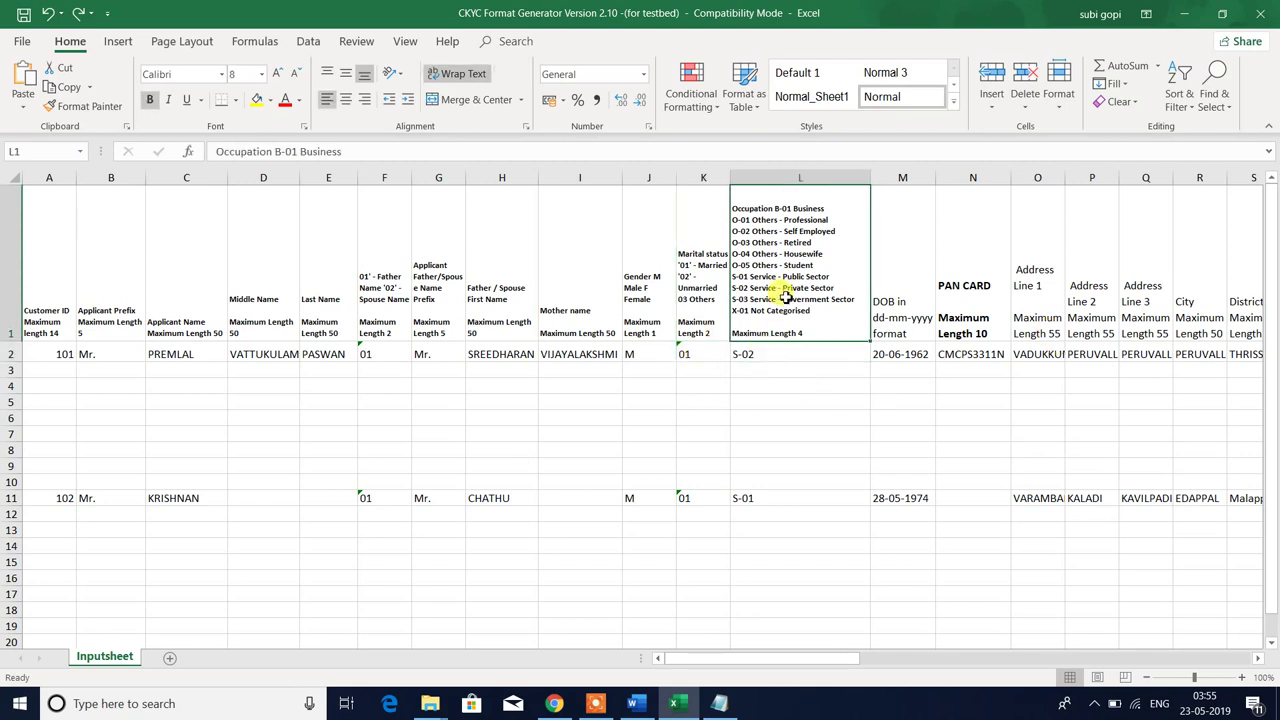
key("XF86AudioLowerVolume")
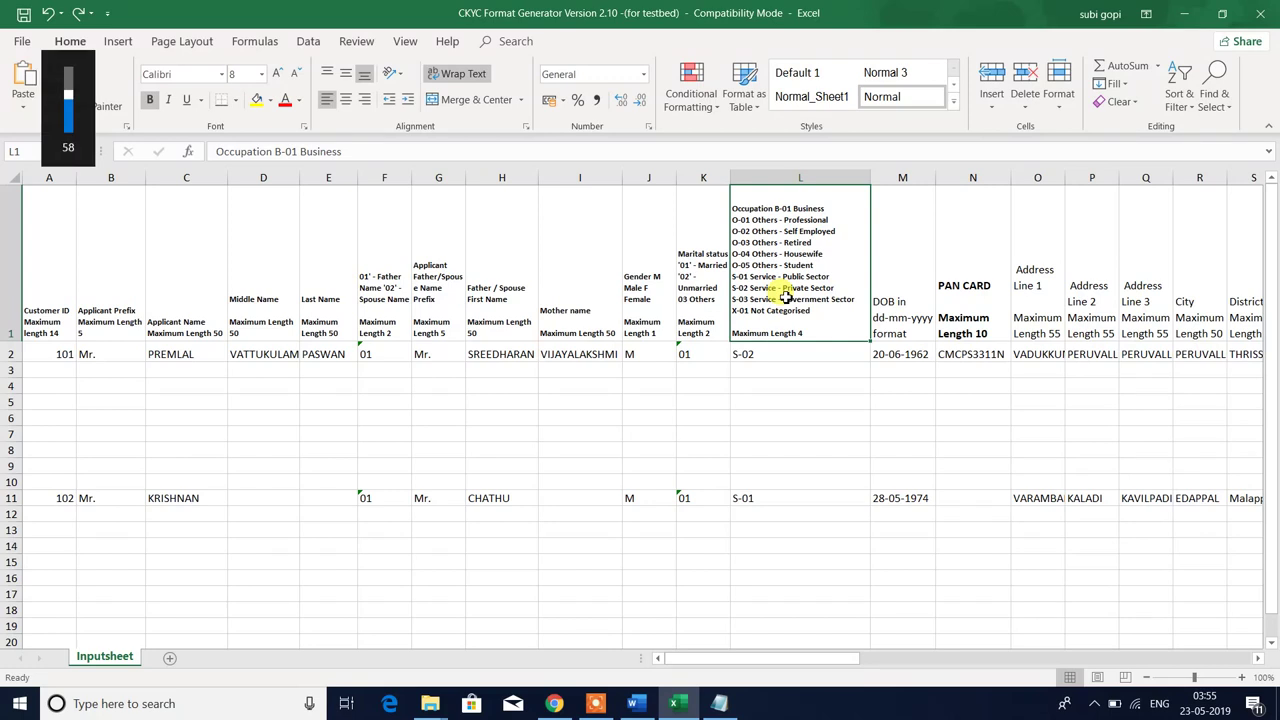
double_click(786, 297)
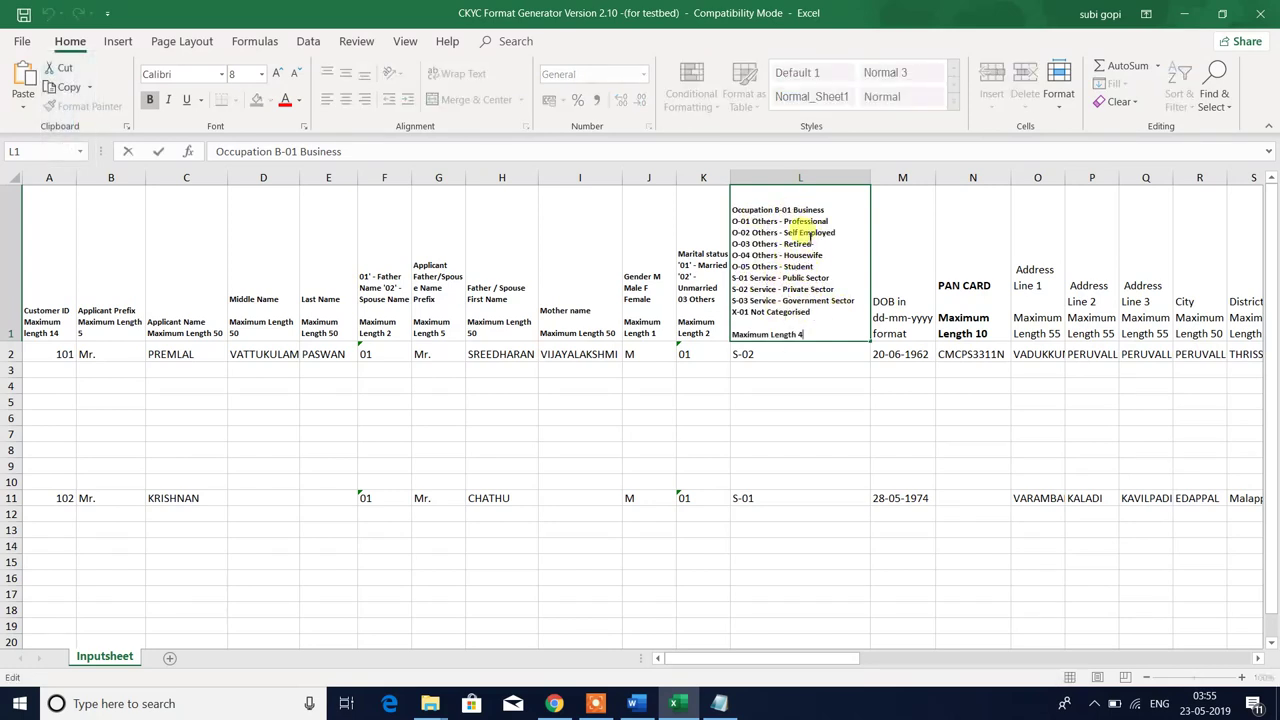
key("Escape")
left_click(790, 354)
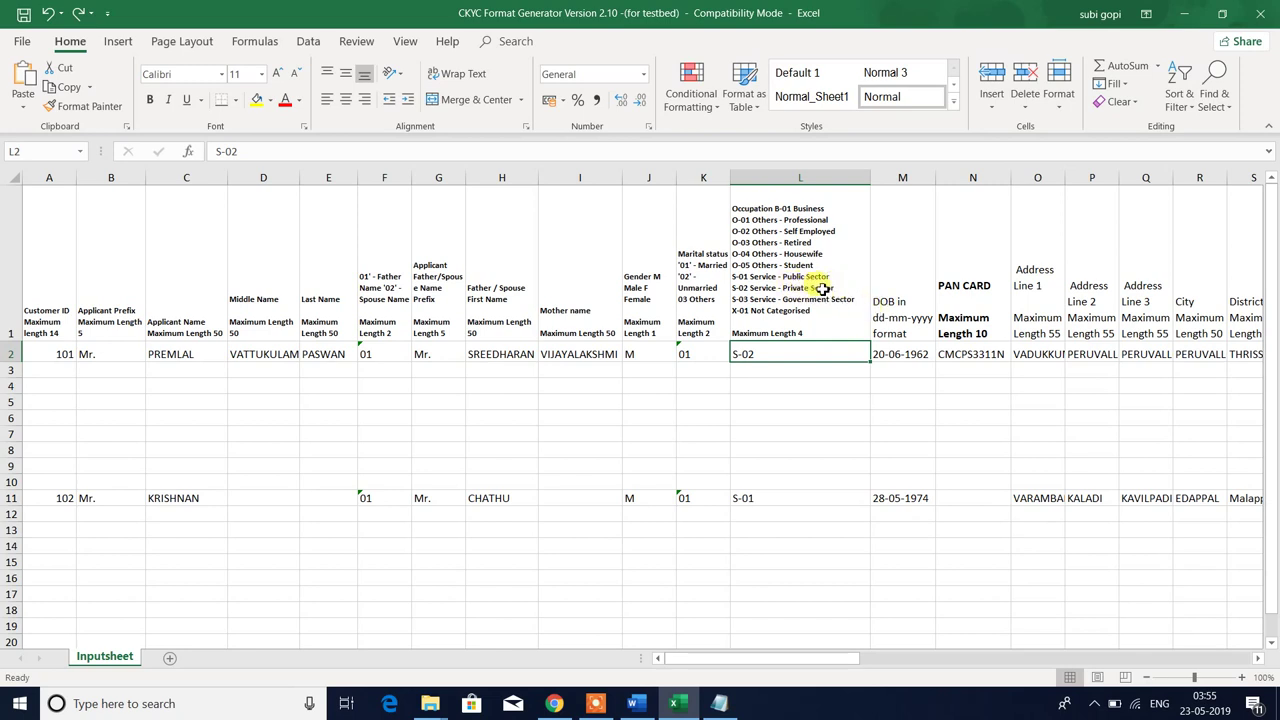
double_click(762, 347)
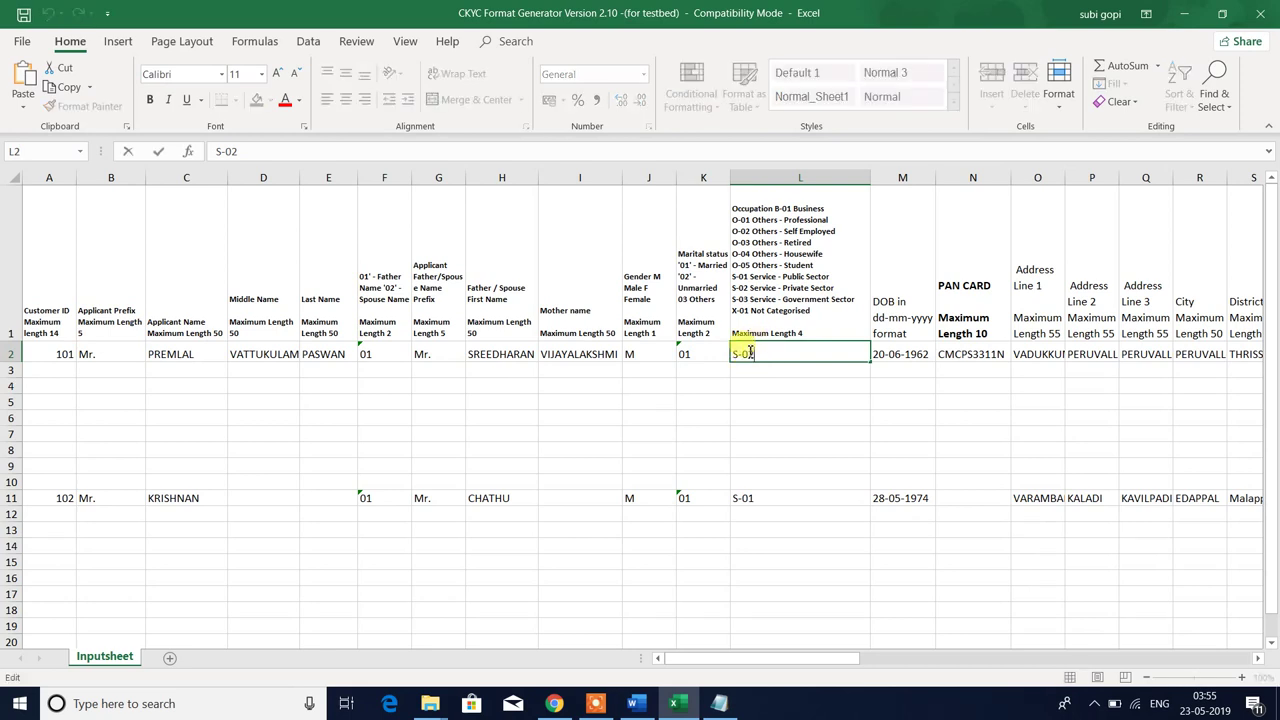
left_click_drag(749, 354, 742, 354)
type("O")
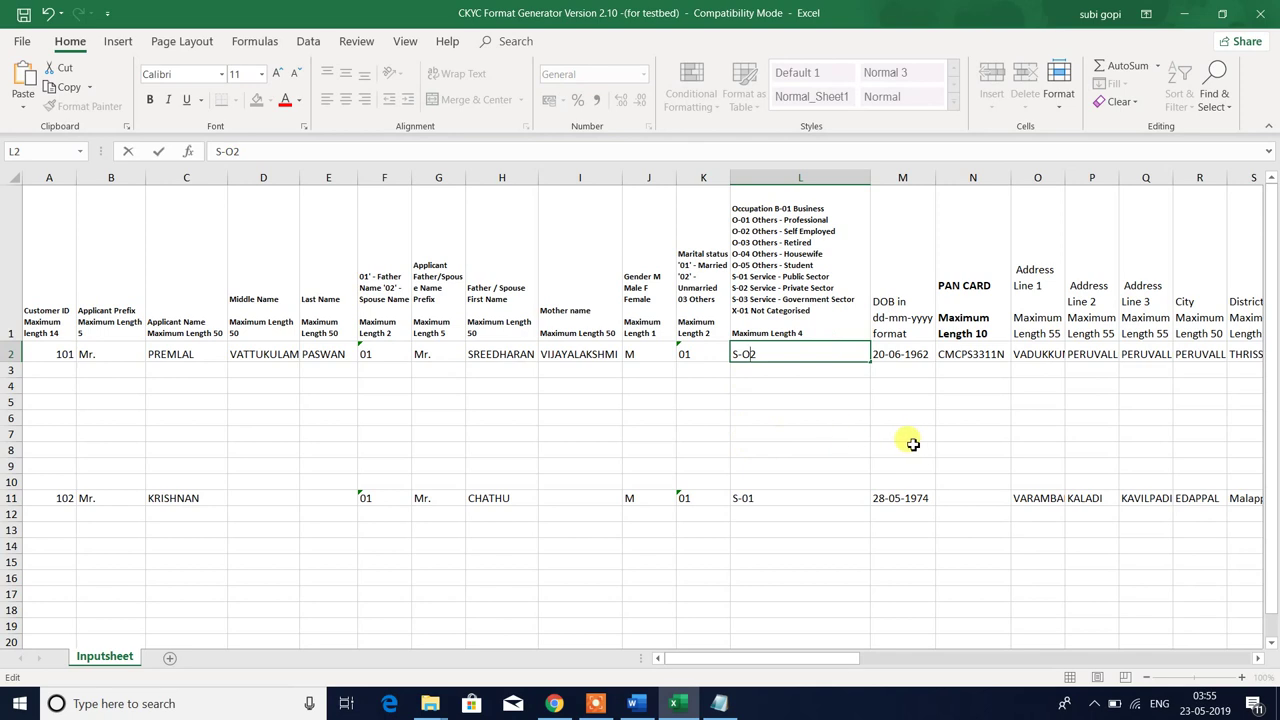
key("BackSpace")
type("o")
key("Escape")
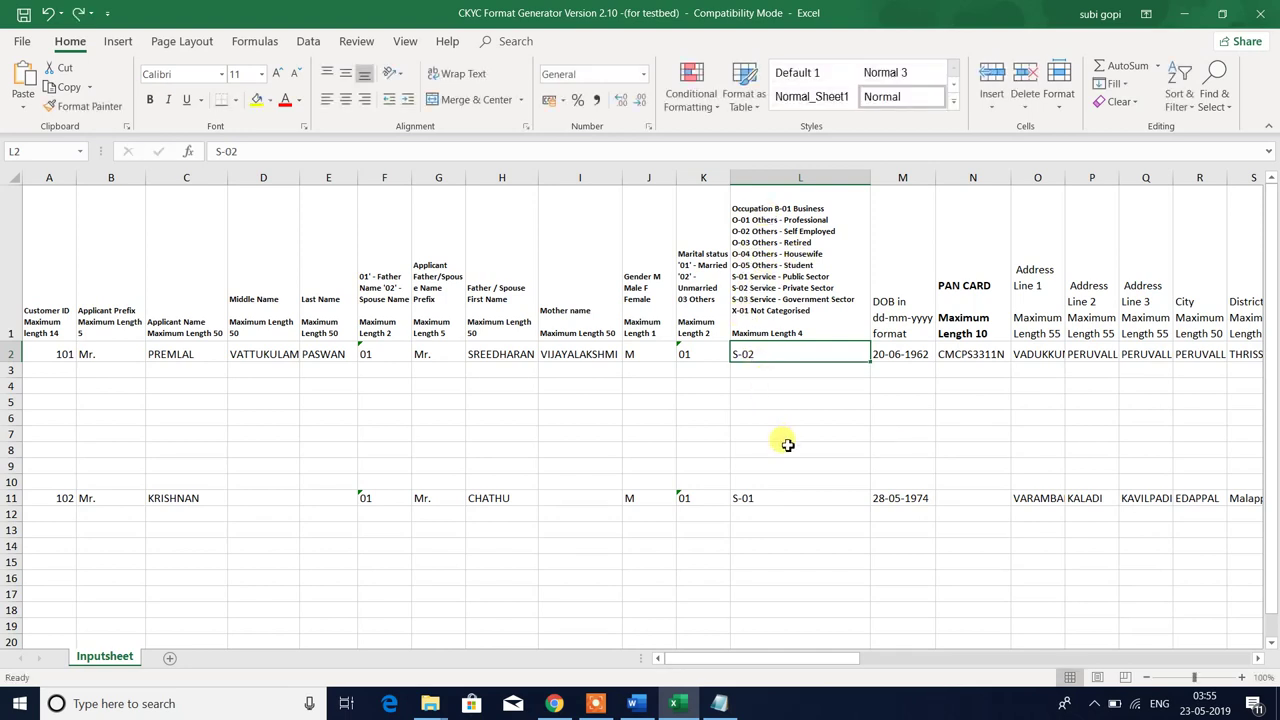
key("Right")
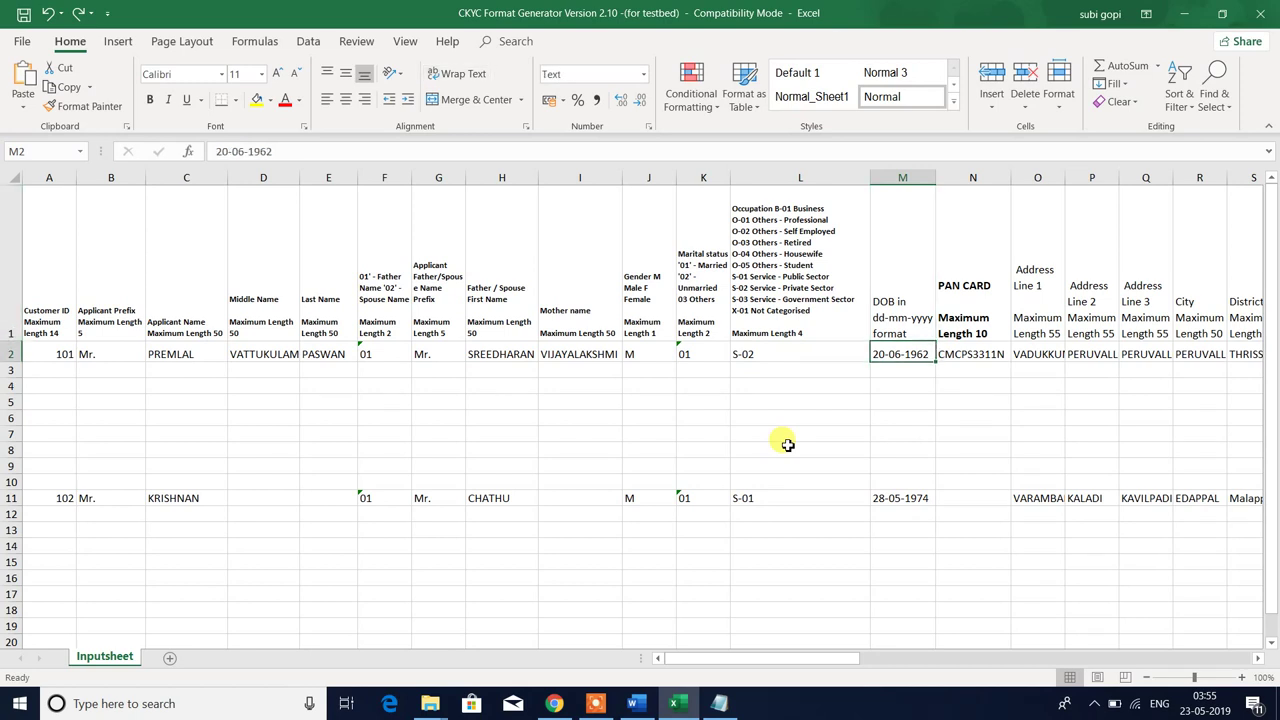
- Enter a trial date 20/06/1962 in M3, then clear it again
key("Down")
type("20/")
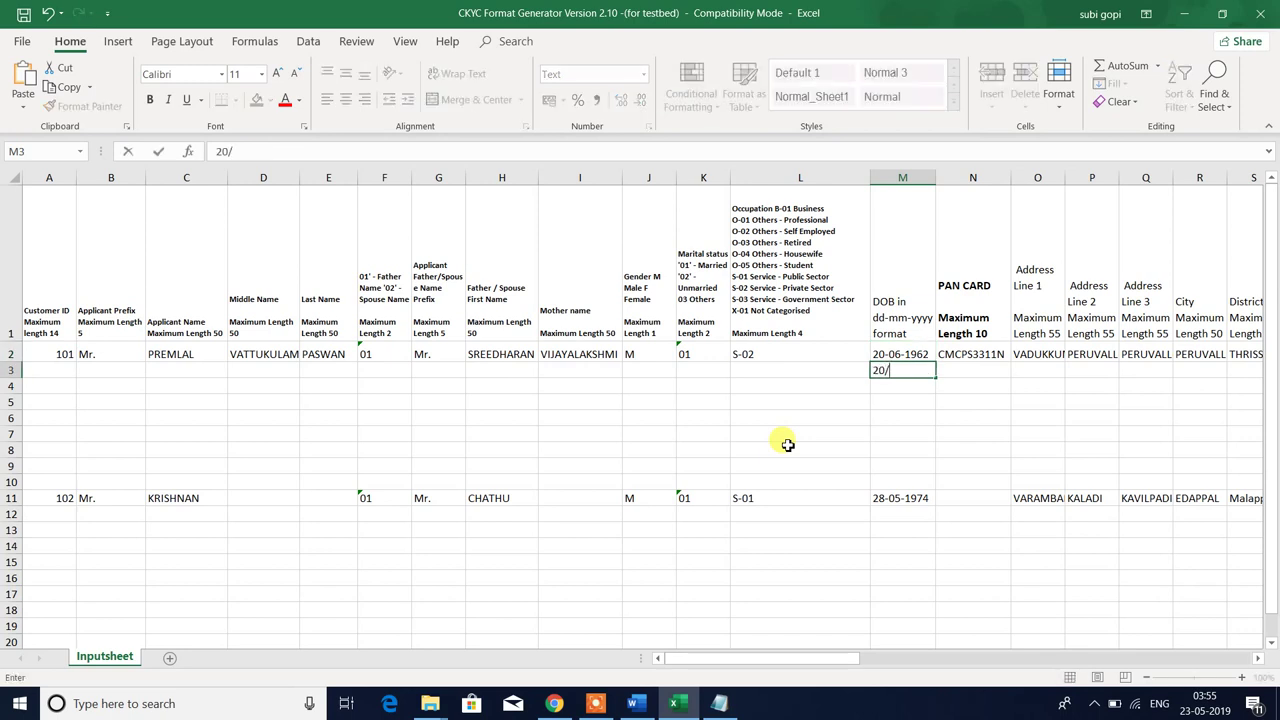
type("06/1962")
key("Return")
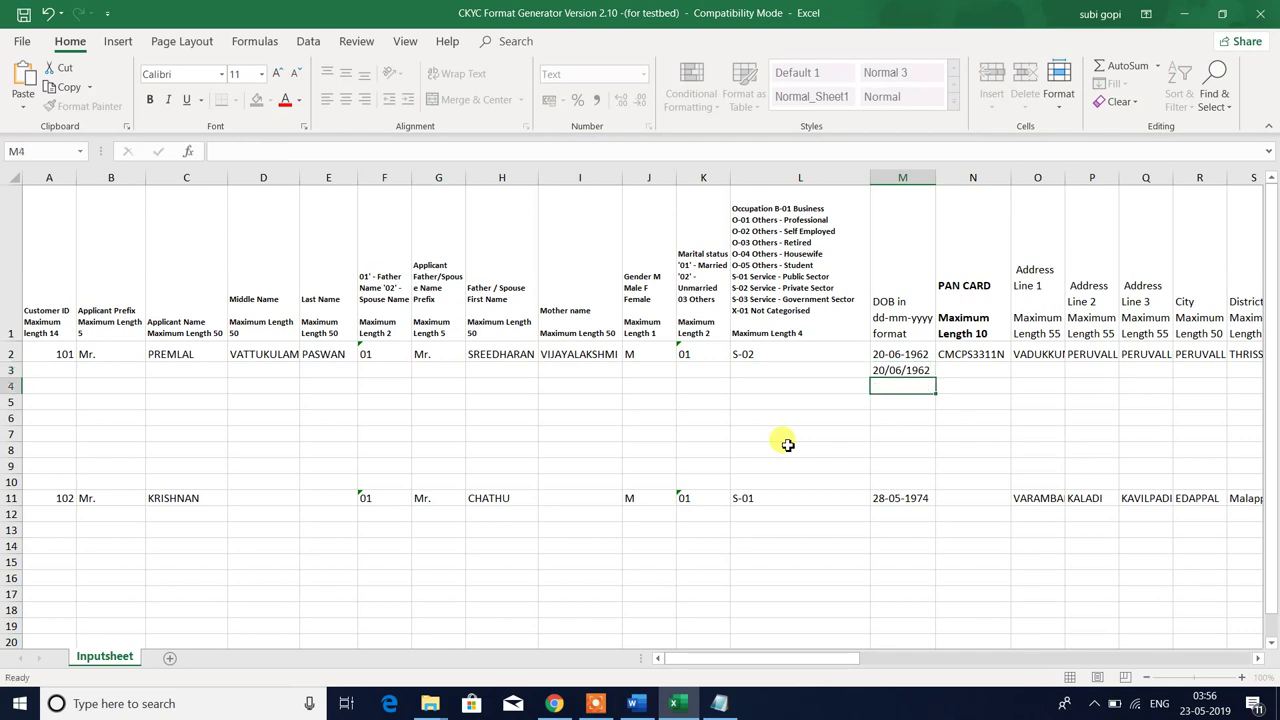
key("Up")
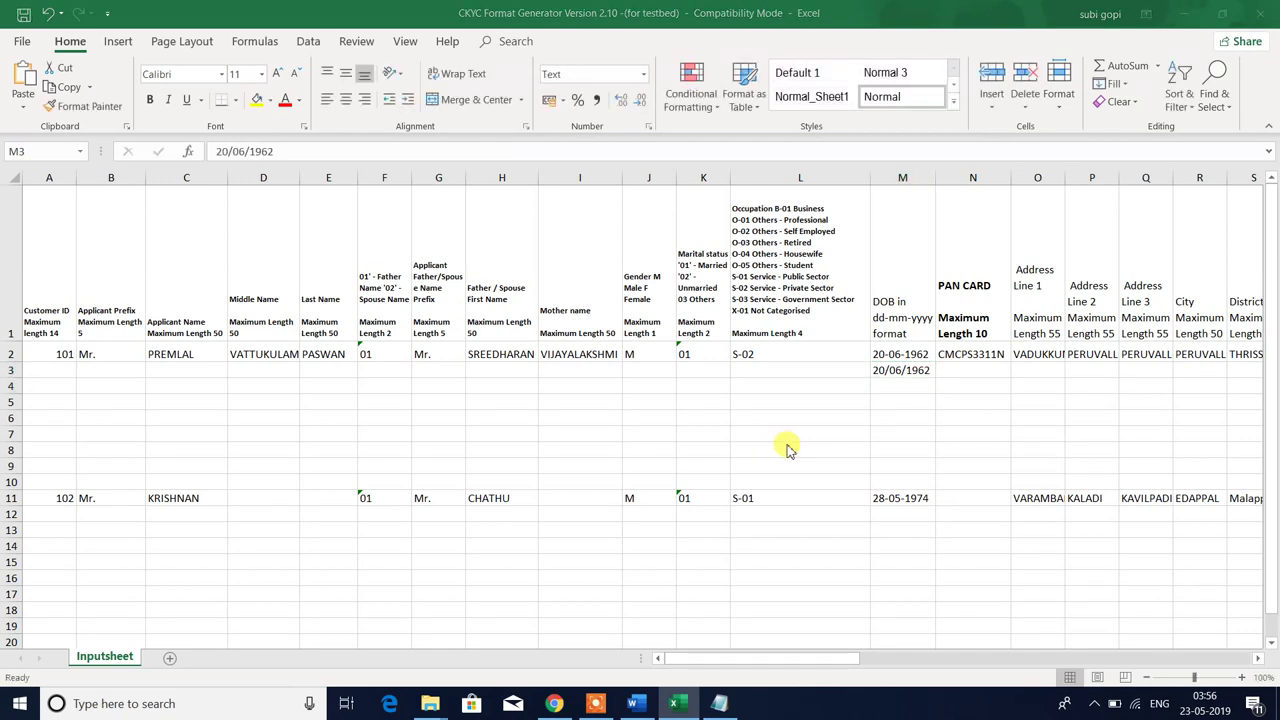
left_click(882, 371)
key("Delete")
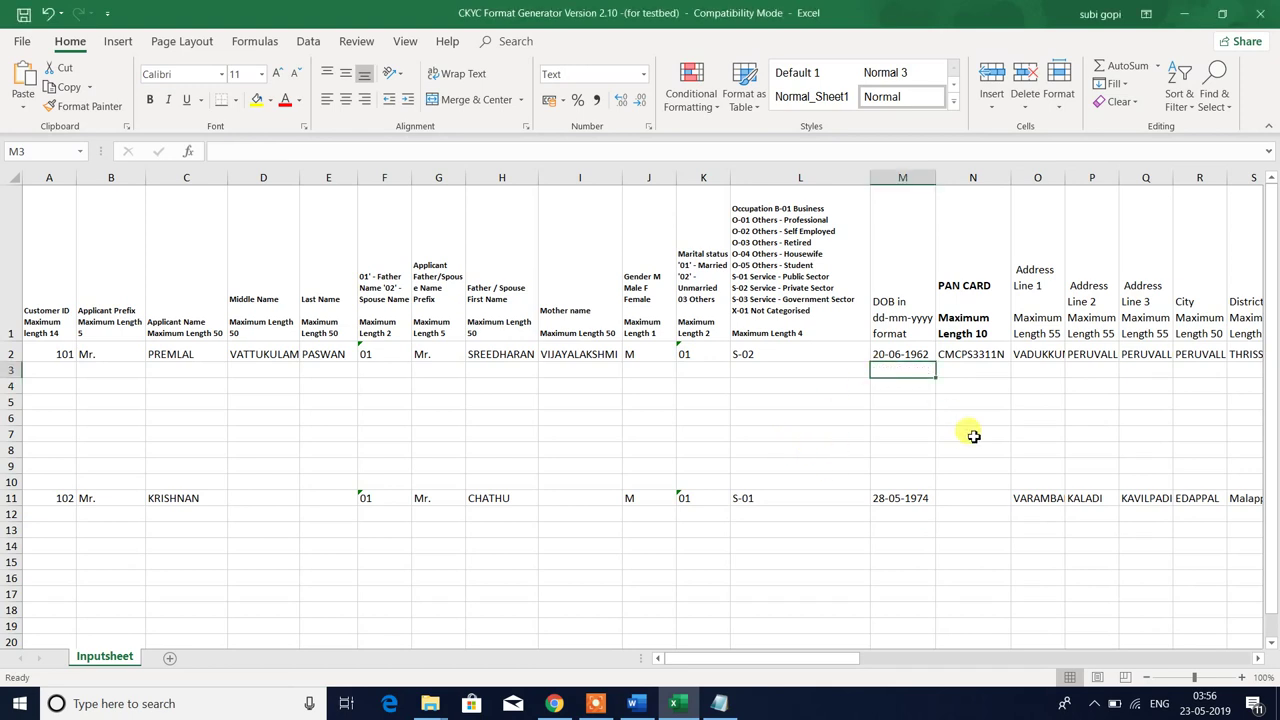
- Check the PAN CARD entry in N2 against its heading, then switch to File Explorer
key("Up")
key("Right")
key("Up")
key("Down")
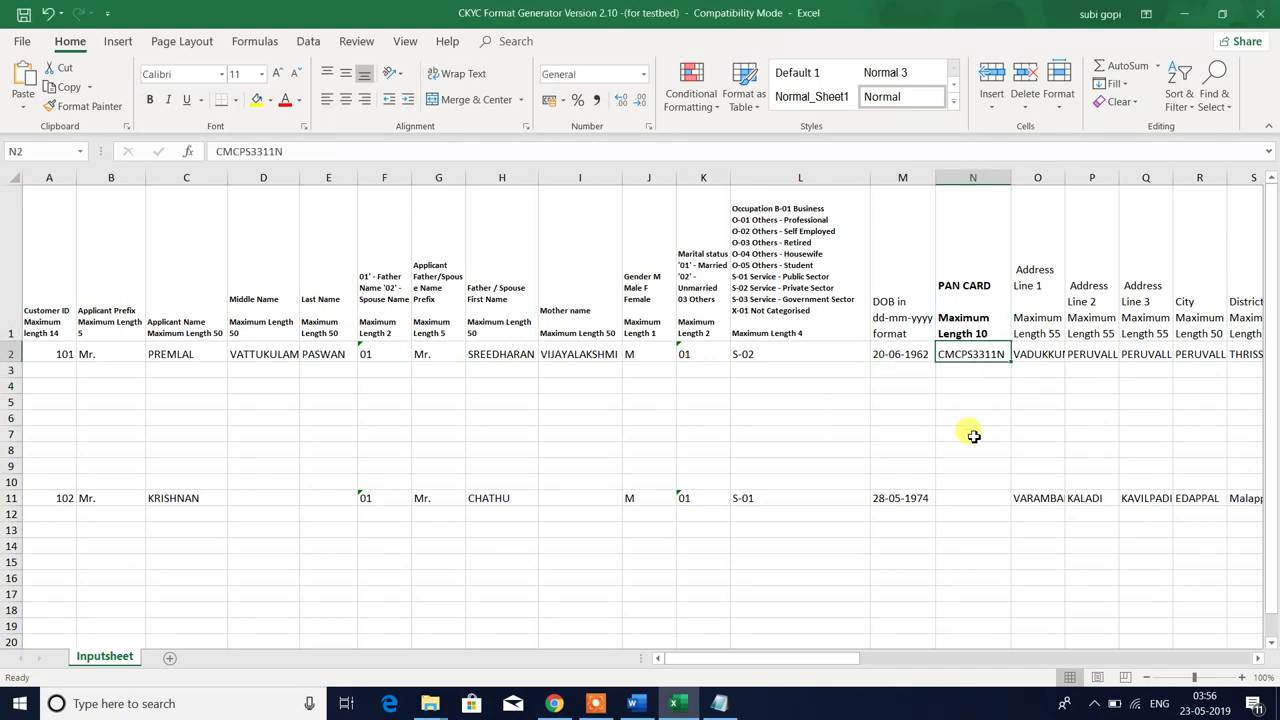
key("Down")
key("Up")
key("Up")
key("Down")
key("alt+Tab")
- Select the 101_POI, 101_PHOTO and 101_POA images, briefly glancing back at the workbook
left_click(375, 135)
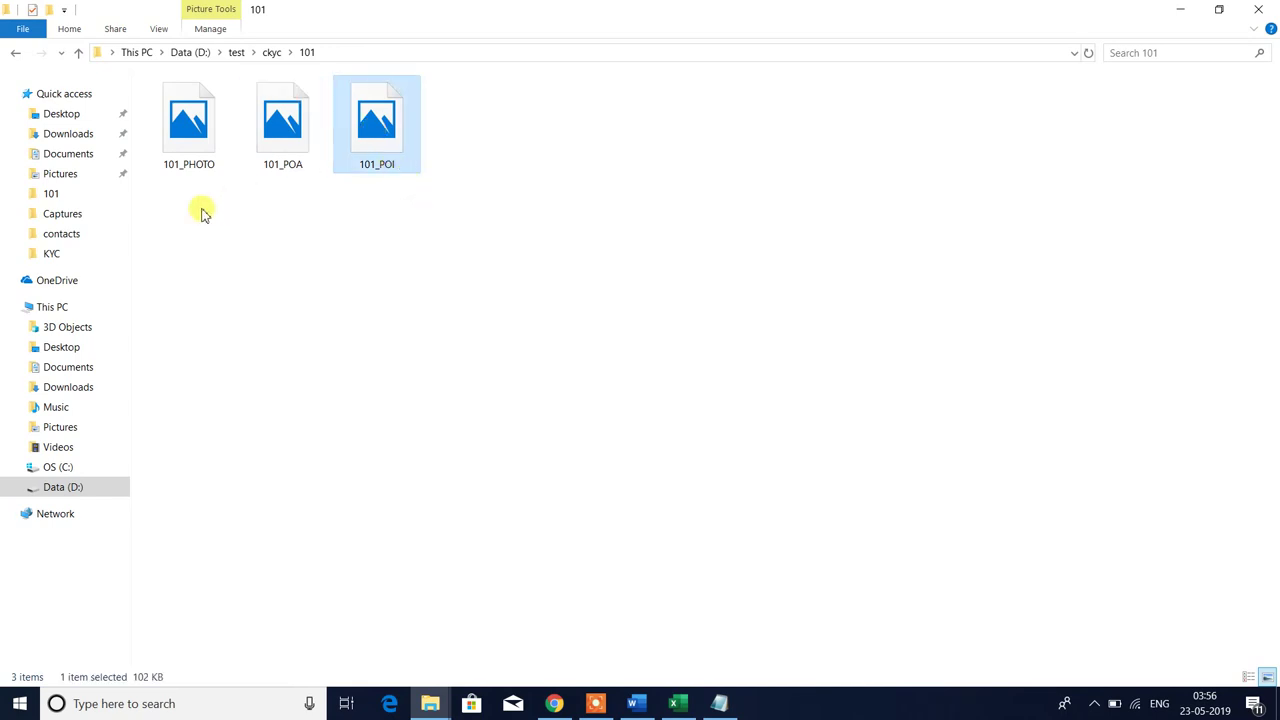
left_click_drag(173, 209, 310, 115)
left_click(300, 258)
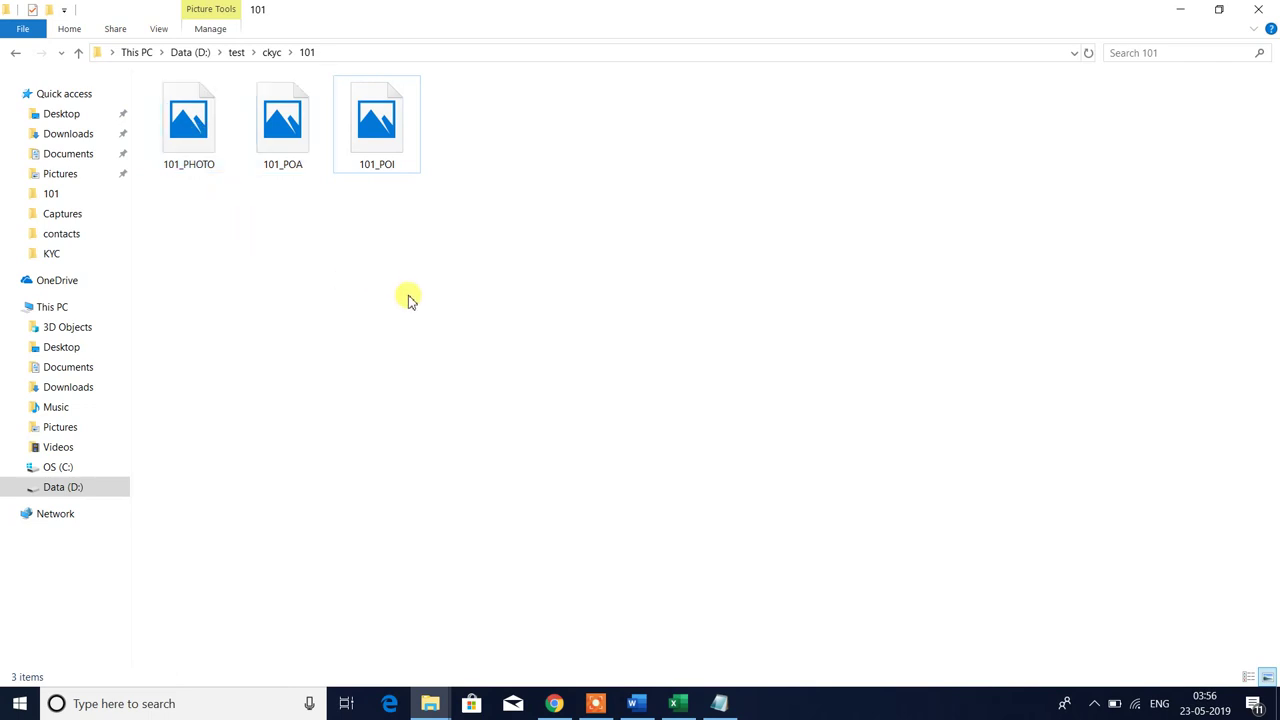
key("alt+Tab")
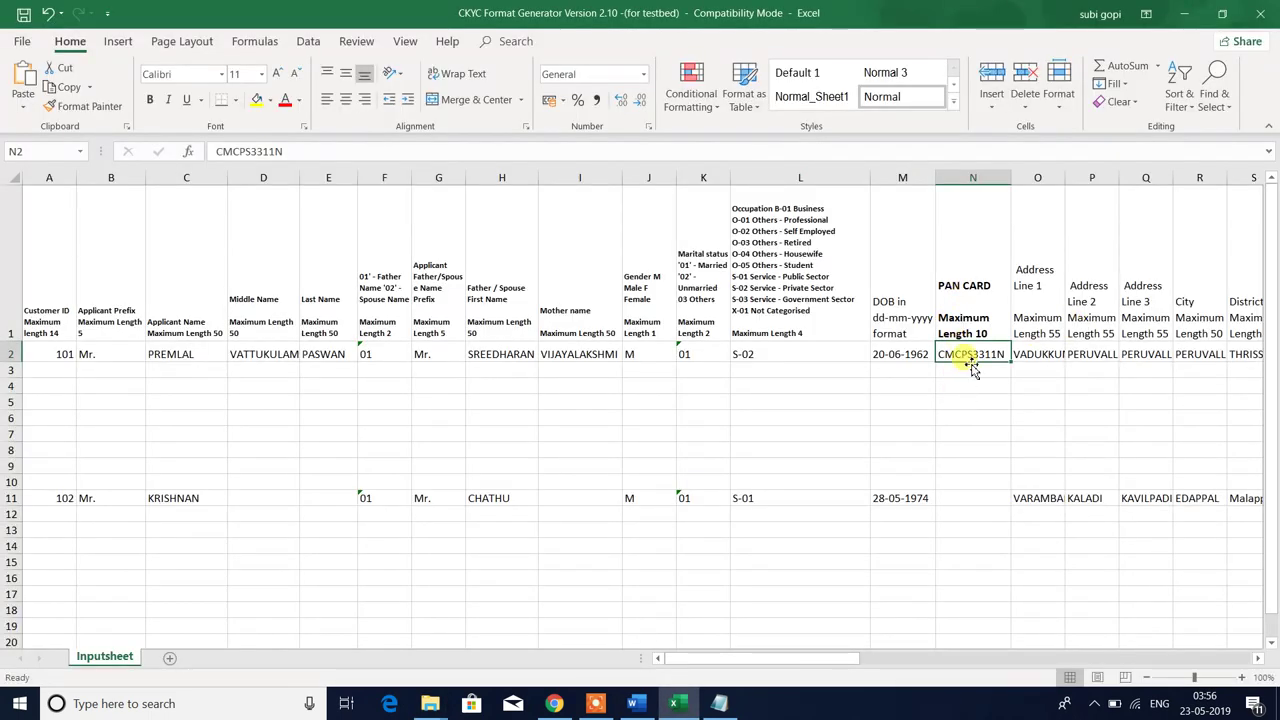
key("alt+Tab")
- Look at each 101 image again, then return to Excel at customer 101's first address line
left_click_drag(187, 212, 560, 234)
left_click(520, 245)
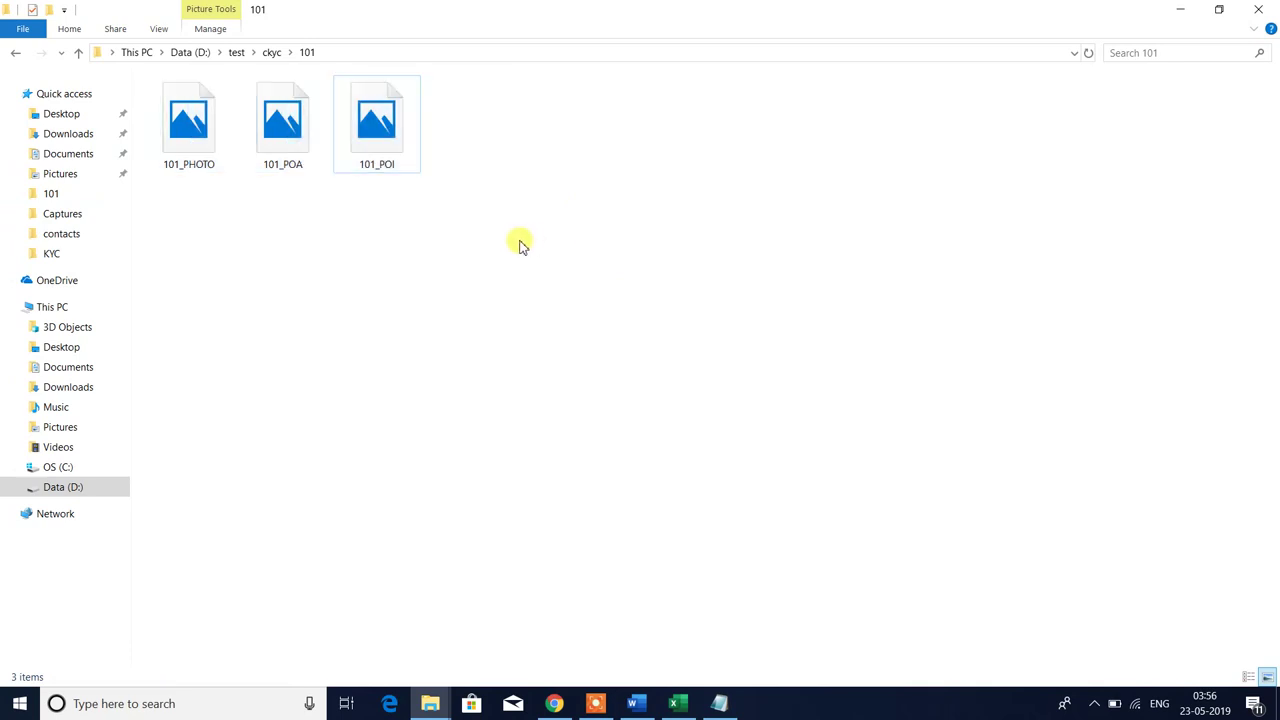
left_click(376, 142)
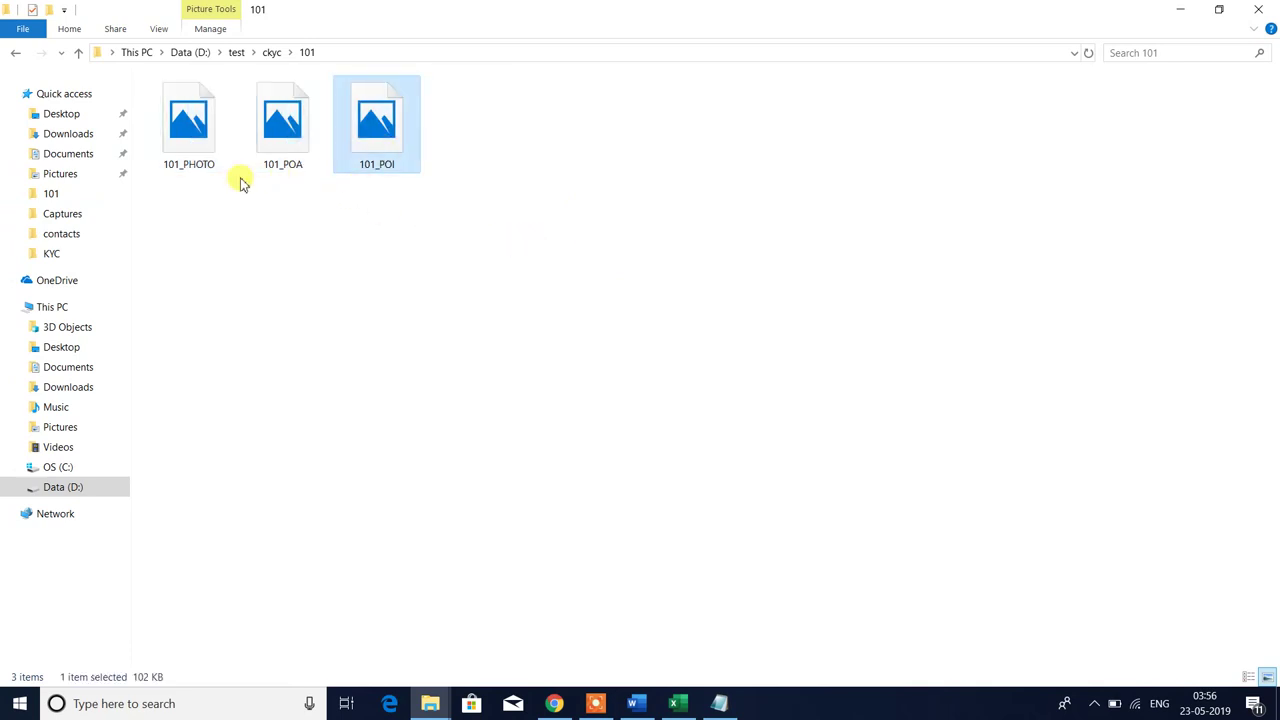
left_click(205, 164)
left_click(264, 144)
left_click(451, 406)
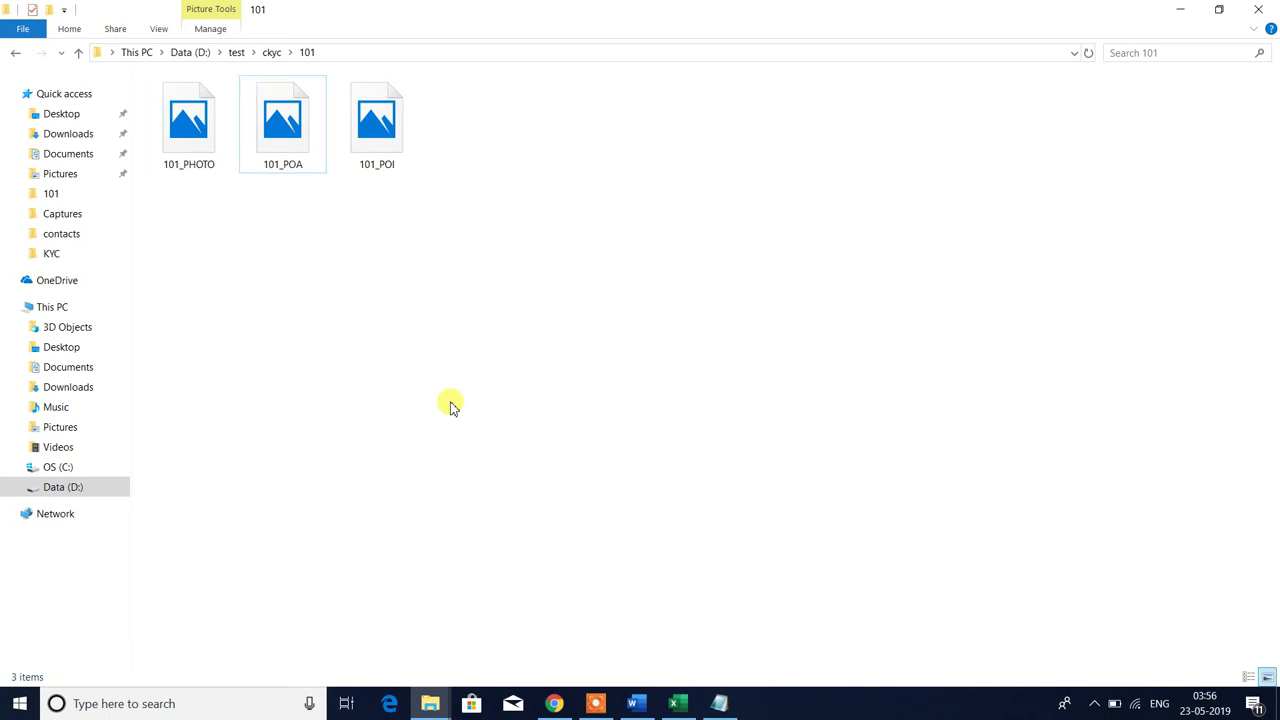
key("alt+Tab")
key("Right")
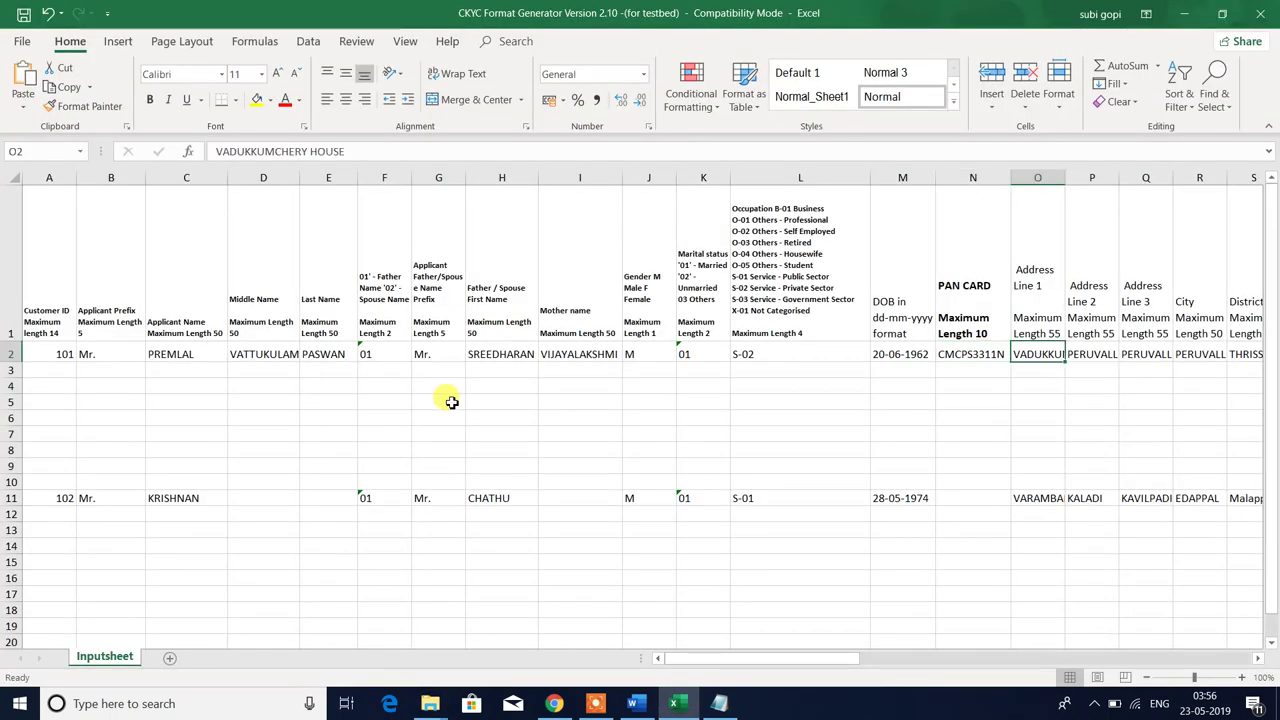
key("Up")
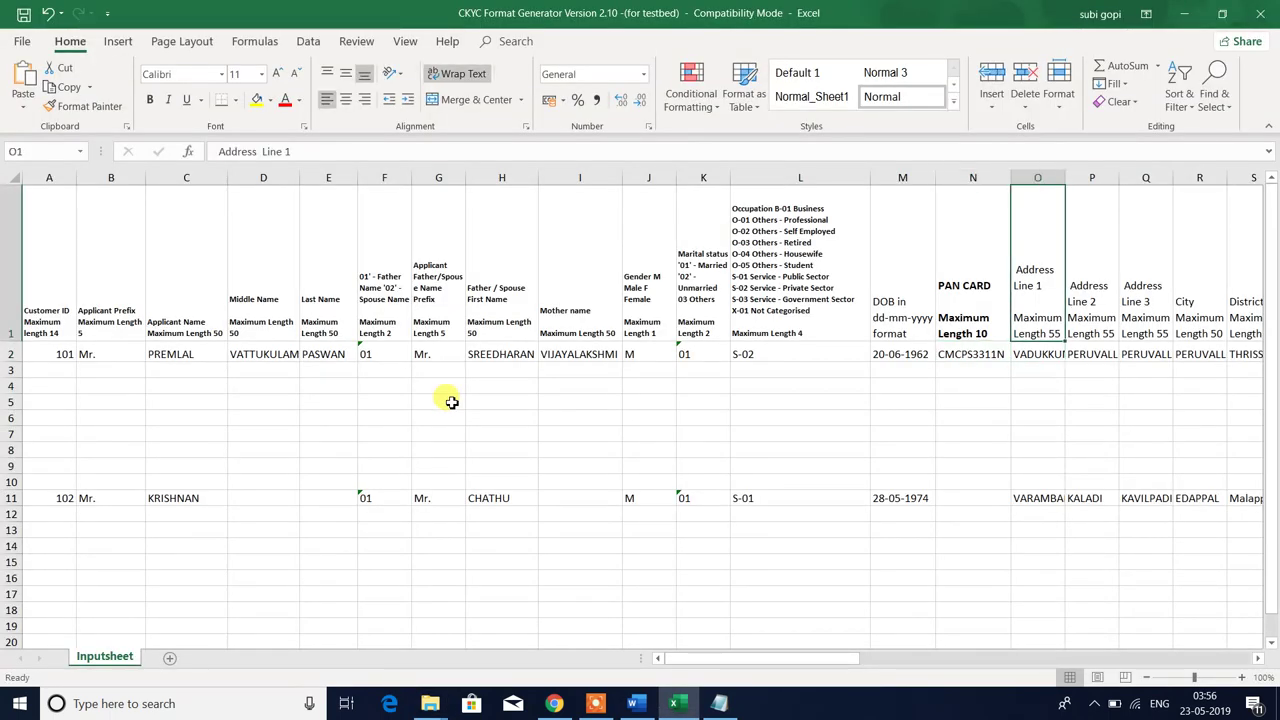
key("Down")
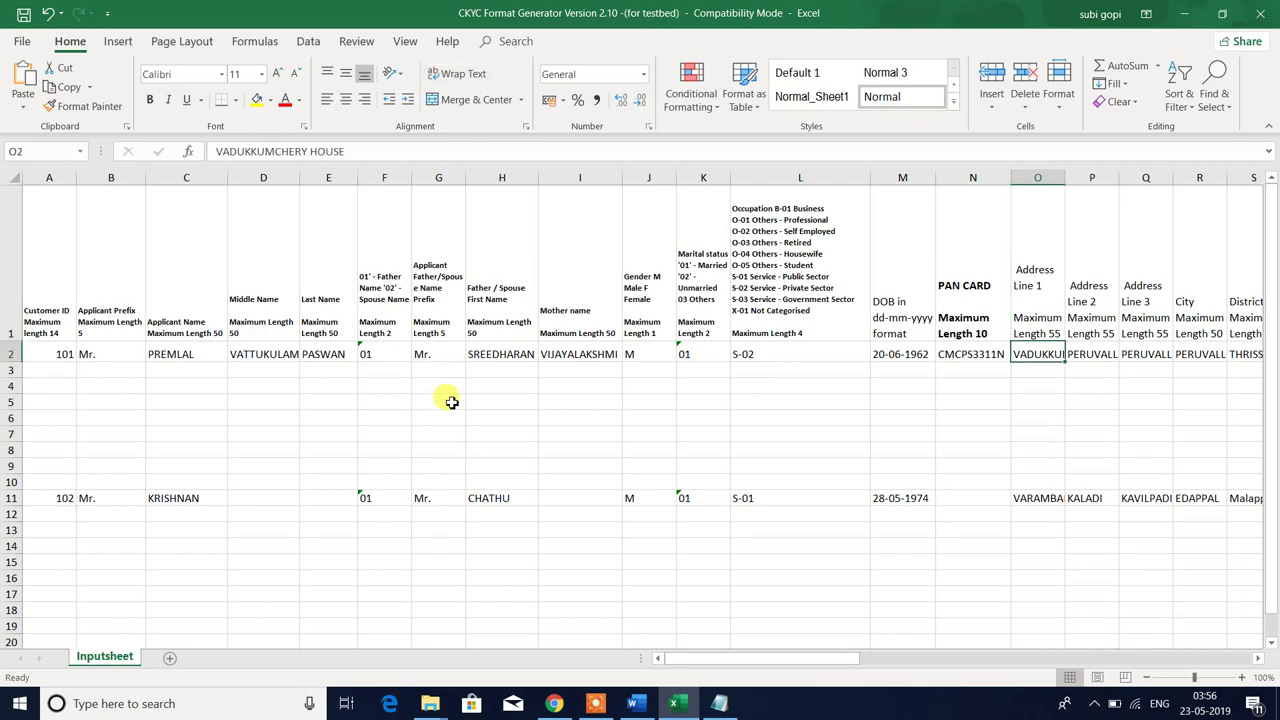
key("Right")
key("Right")
key("Right")
key("Right")
key("Right")
key("Right")
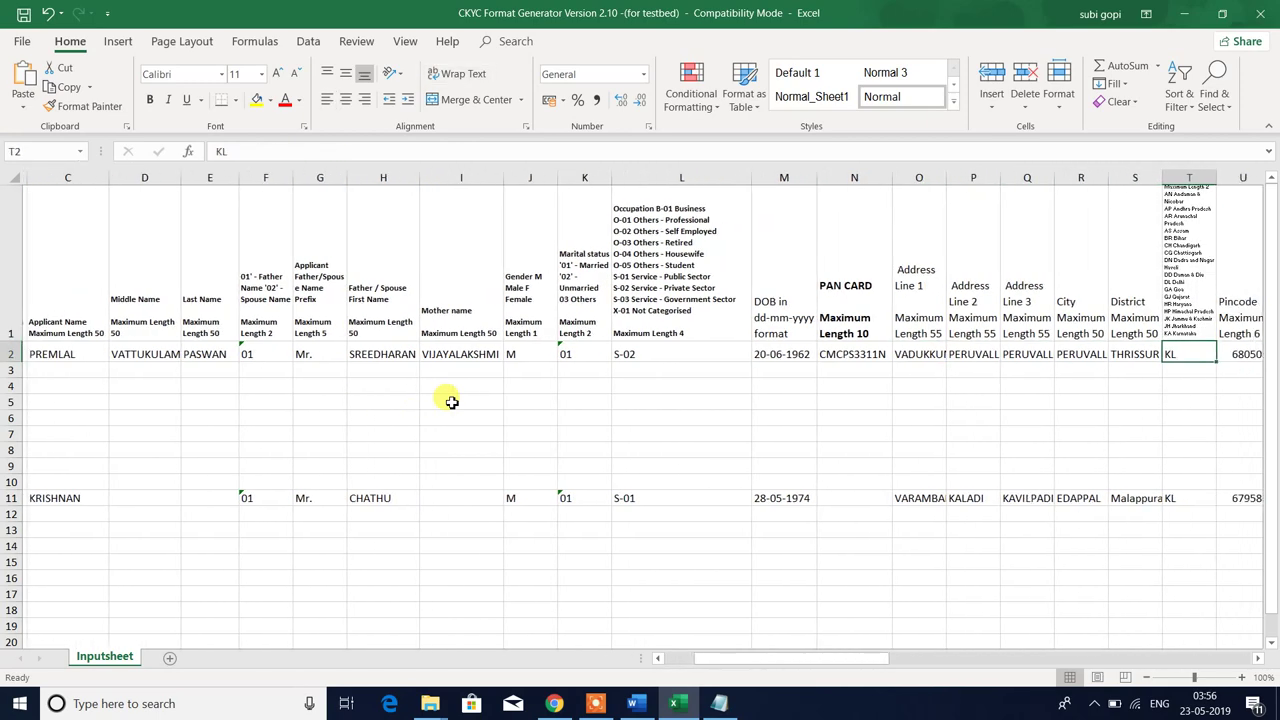
key("Left")
key("Left")
key("Left")
key("Left")
key("Left")
key("Left")
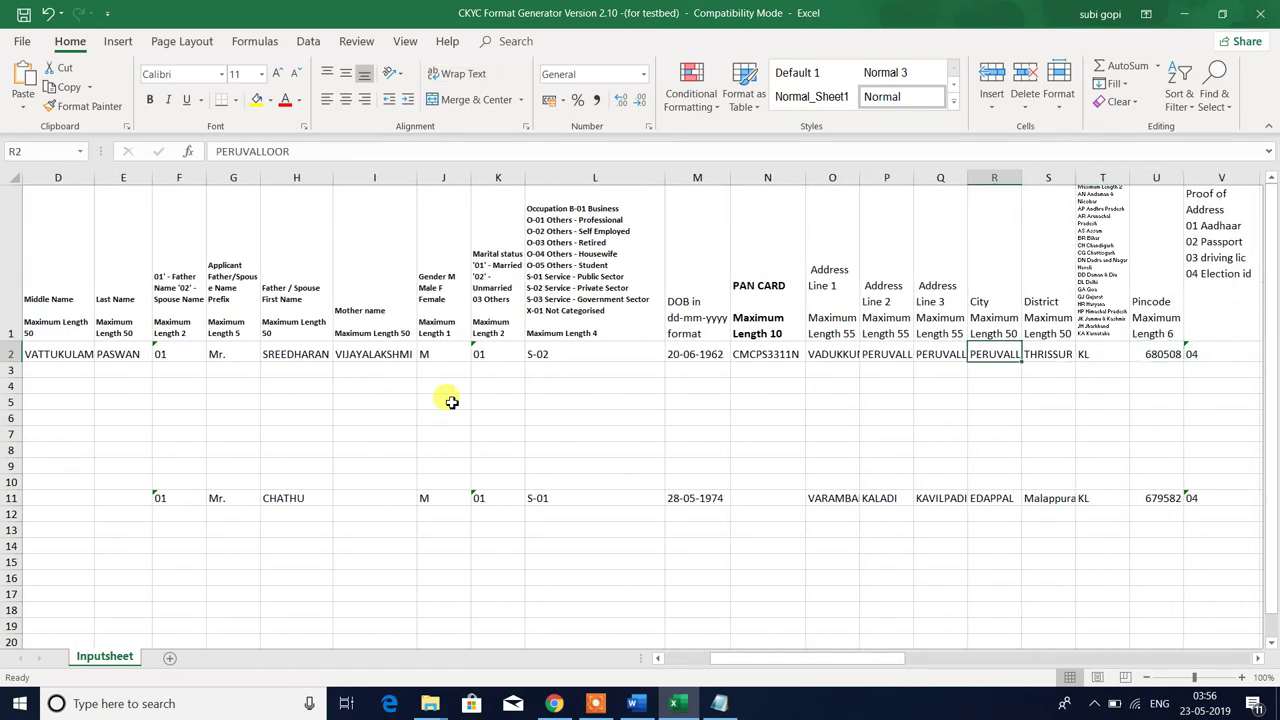
key("Right")
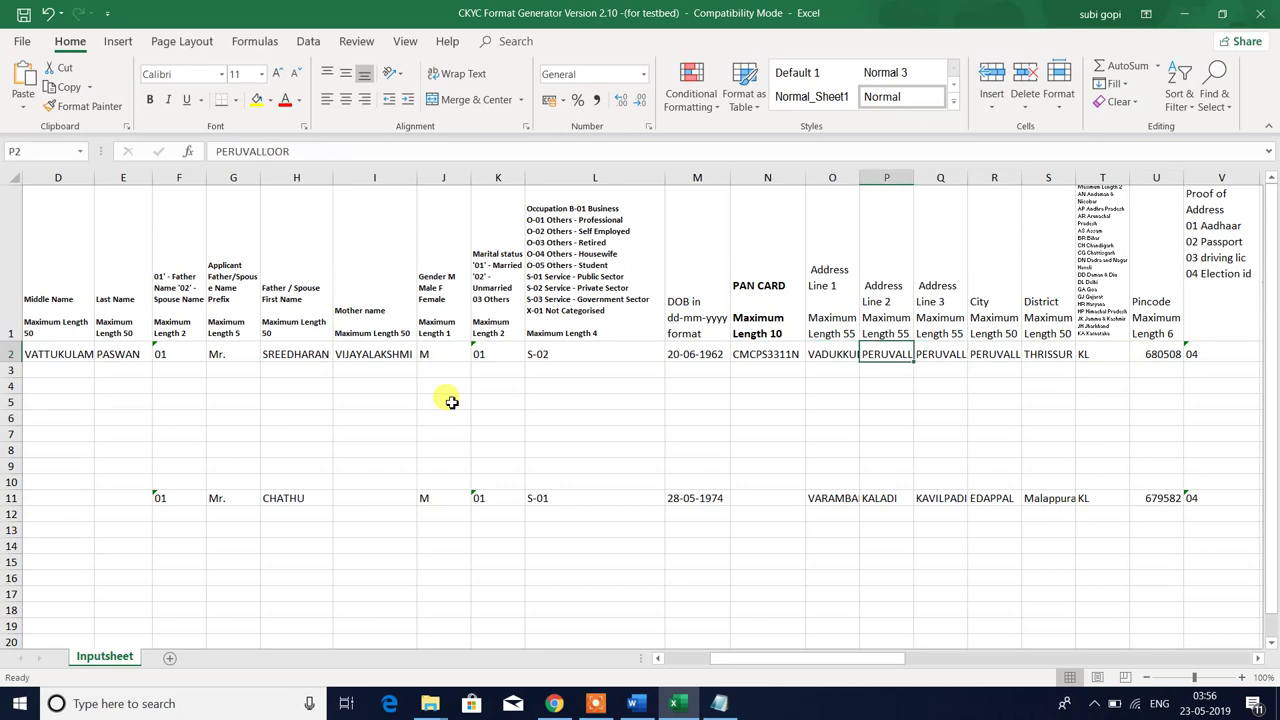
key("Right")
key("Right")
key("Up")
key("Down")
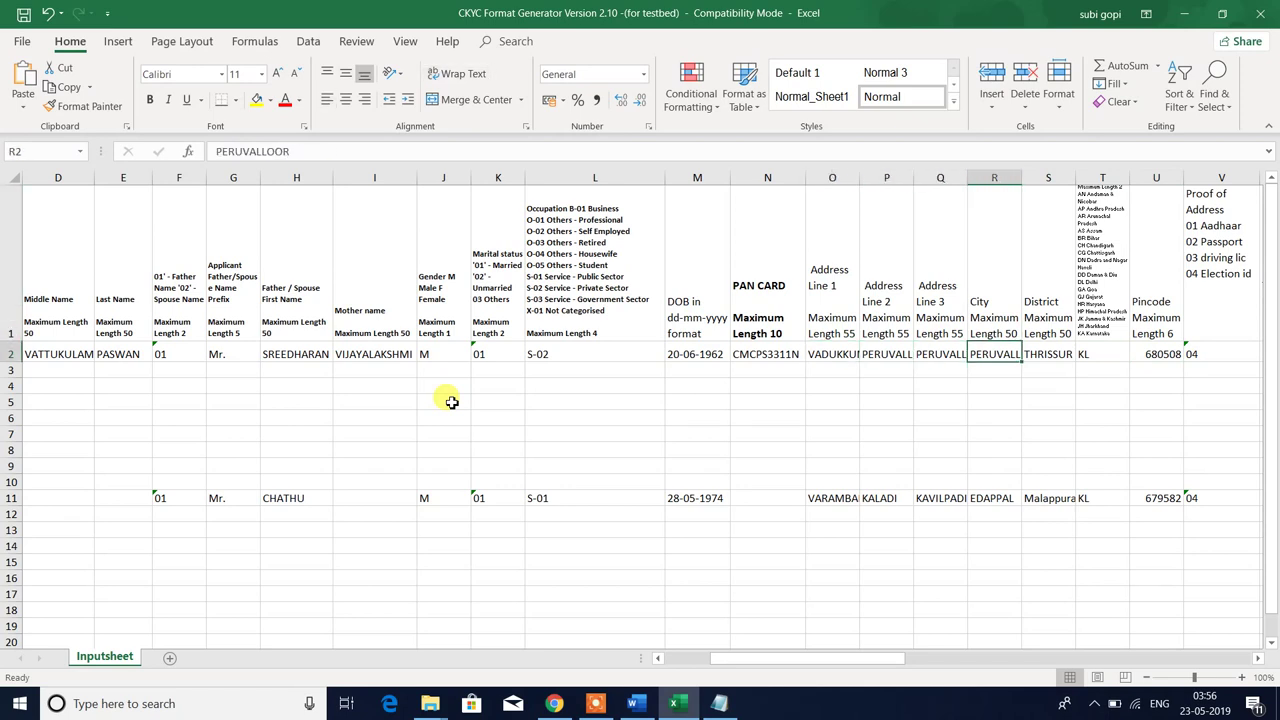
key("Right")
key("Up")
key("Down")
key("Right")
key("Right")
key("Right")
key("Right")
key("Right")
key("Right")
key("Right")
key("Right")
key("Right")
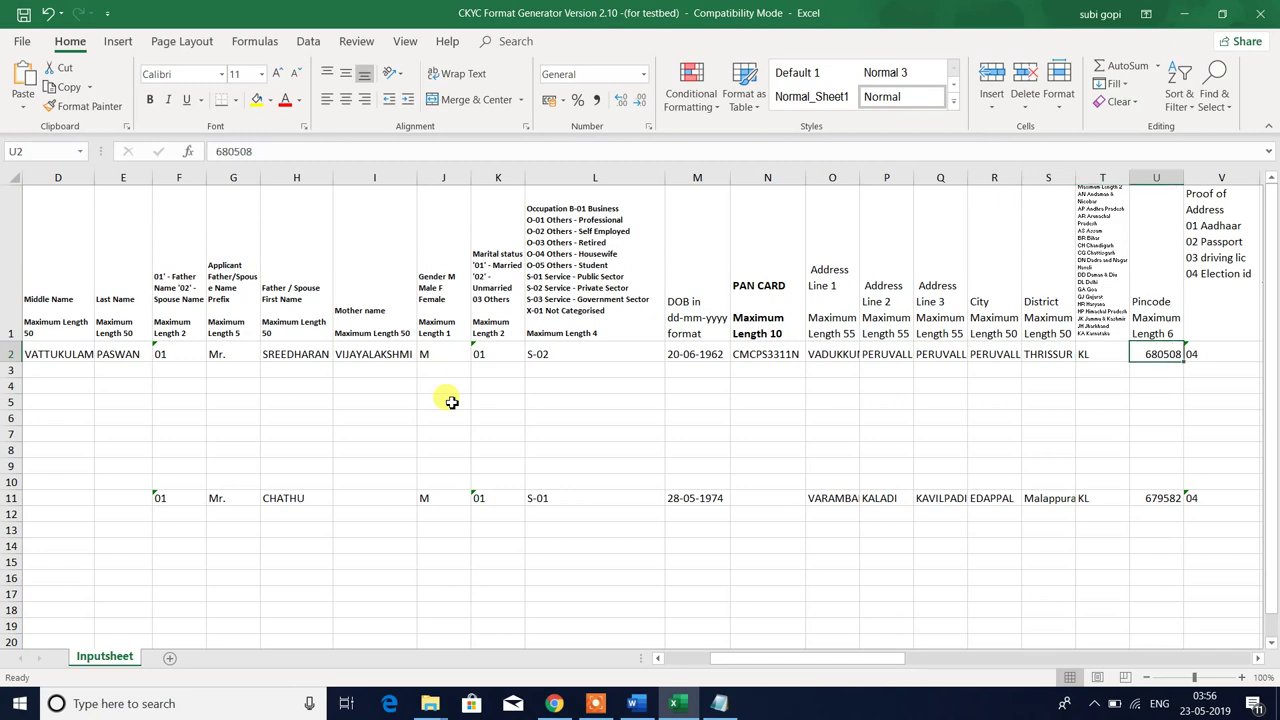
key("Left")
key("Left")
key("Left")
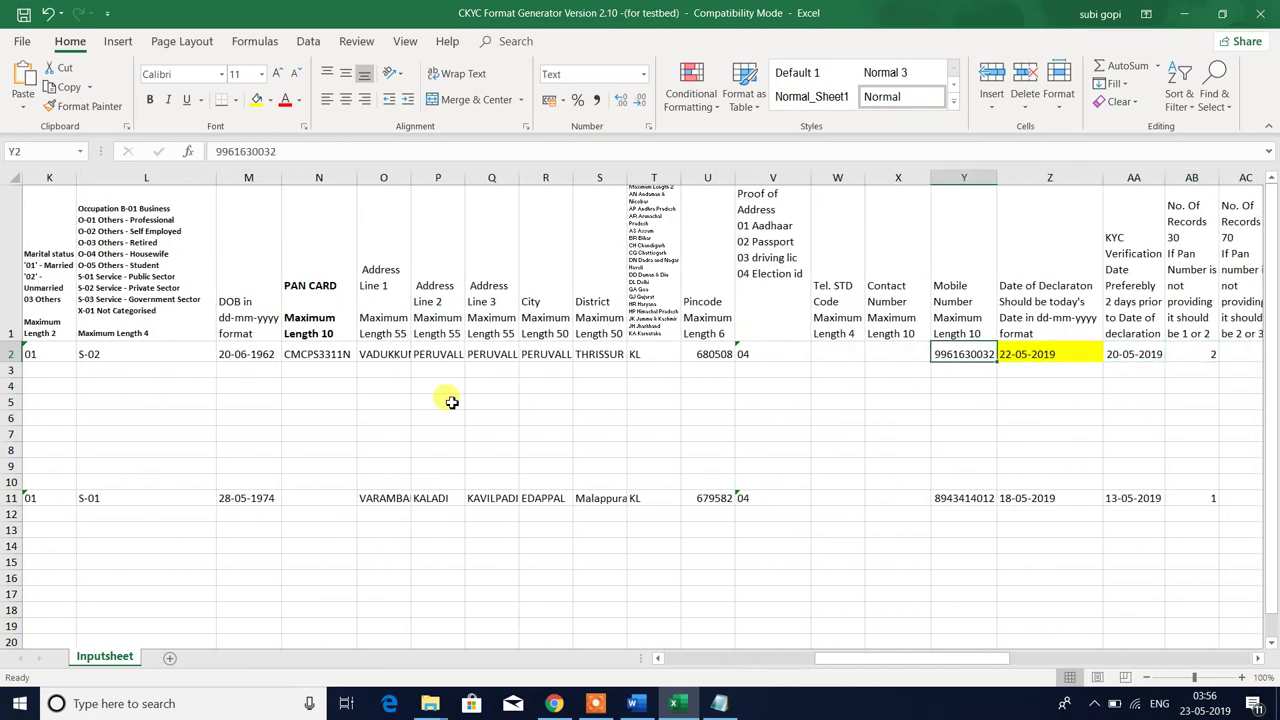
key("Left")
key("Left")
key("Left")
key("Left")
key("Left")
key("Left")
key("Right")
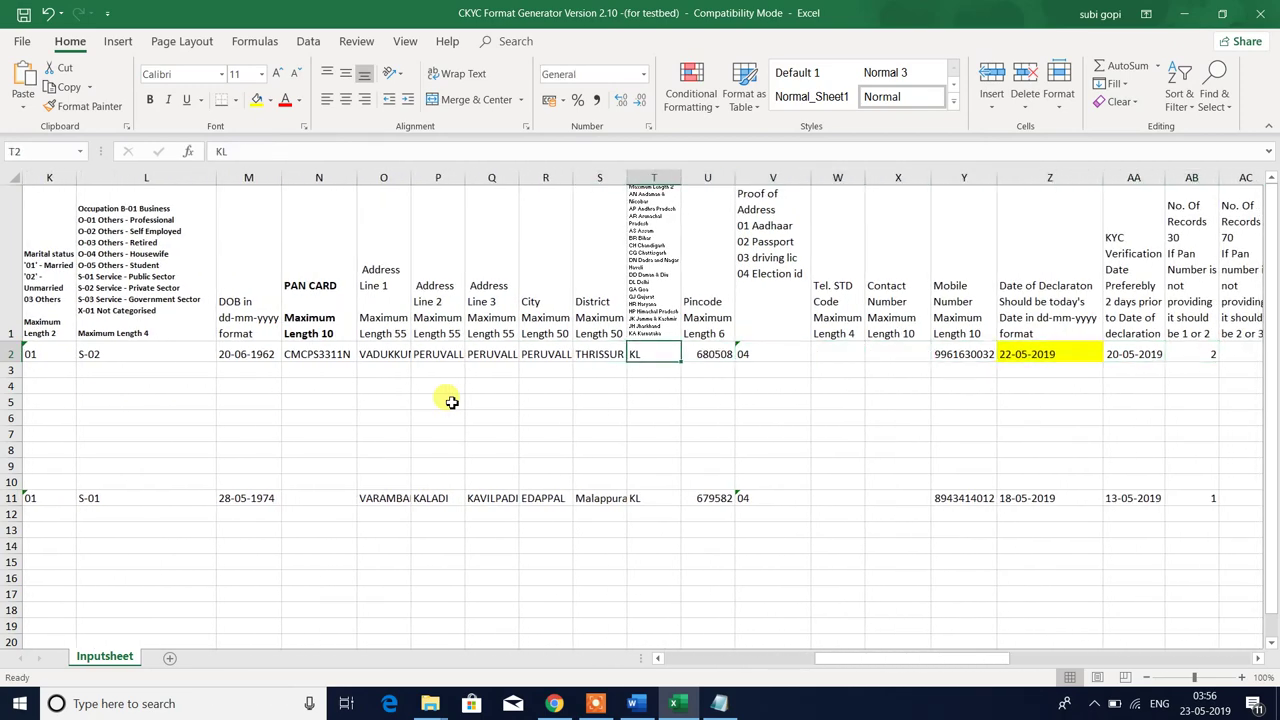
key("Up")
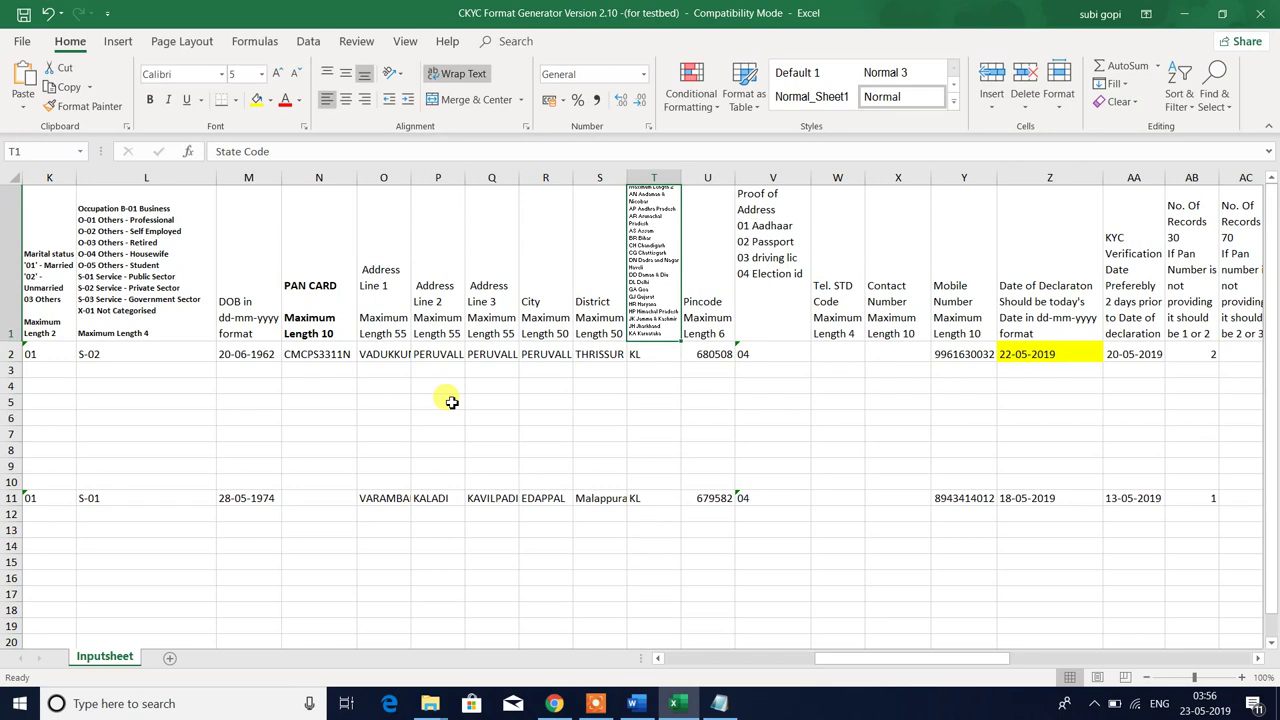
key("F2")
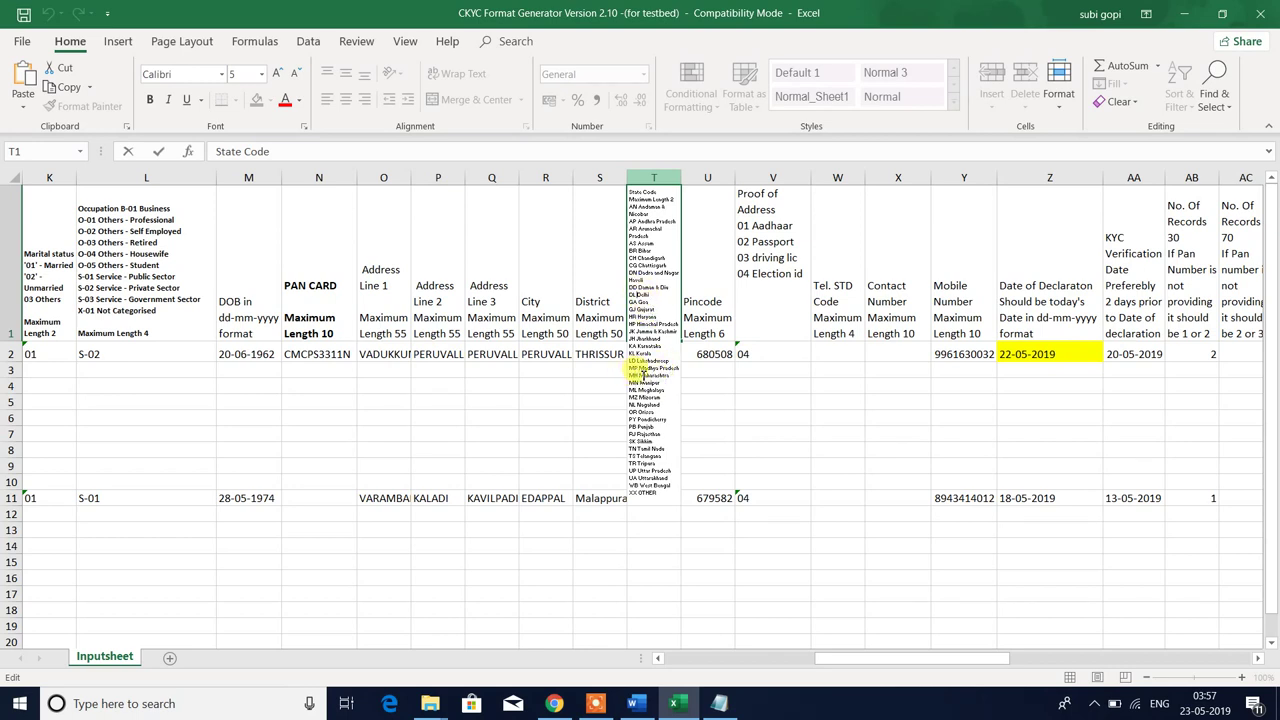
left_click(747, 410)
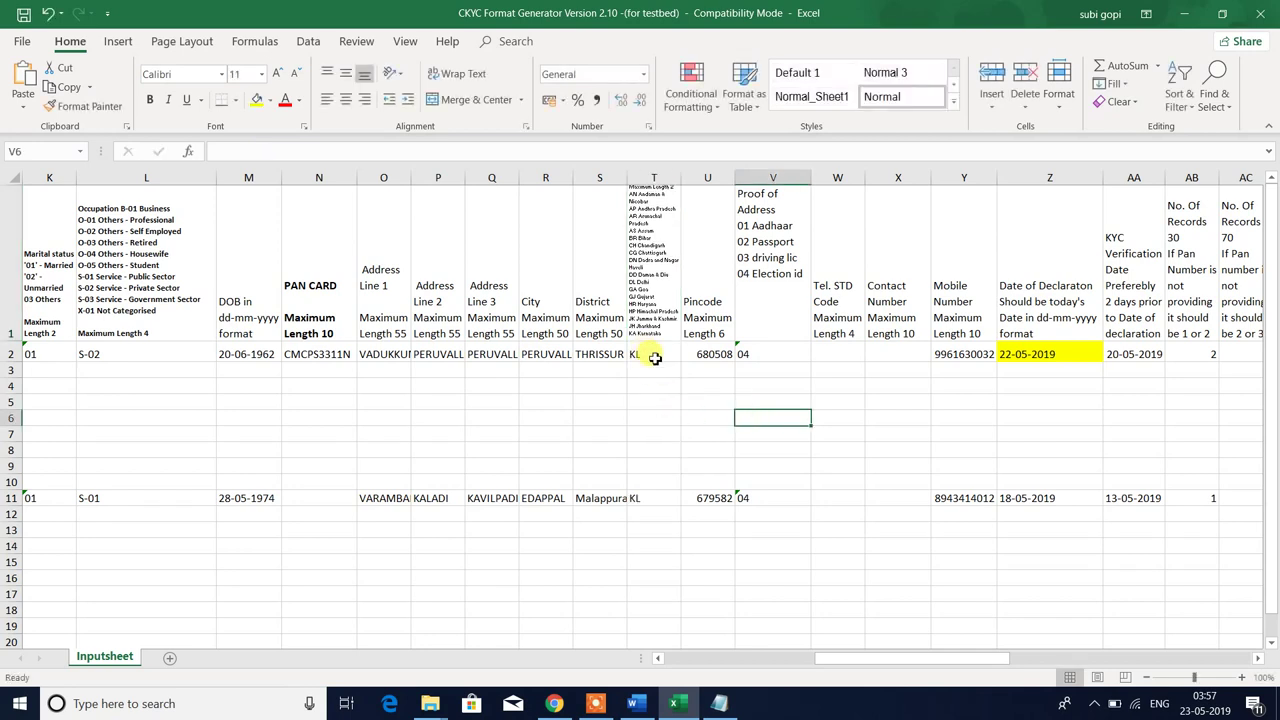
left_click(653, 358)
left_click(663, 370)
type("kerela")
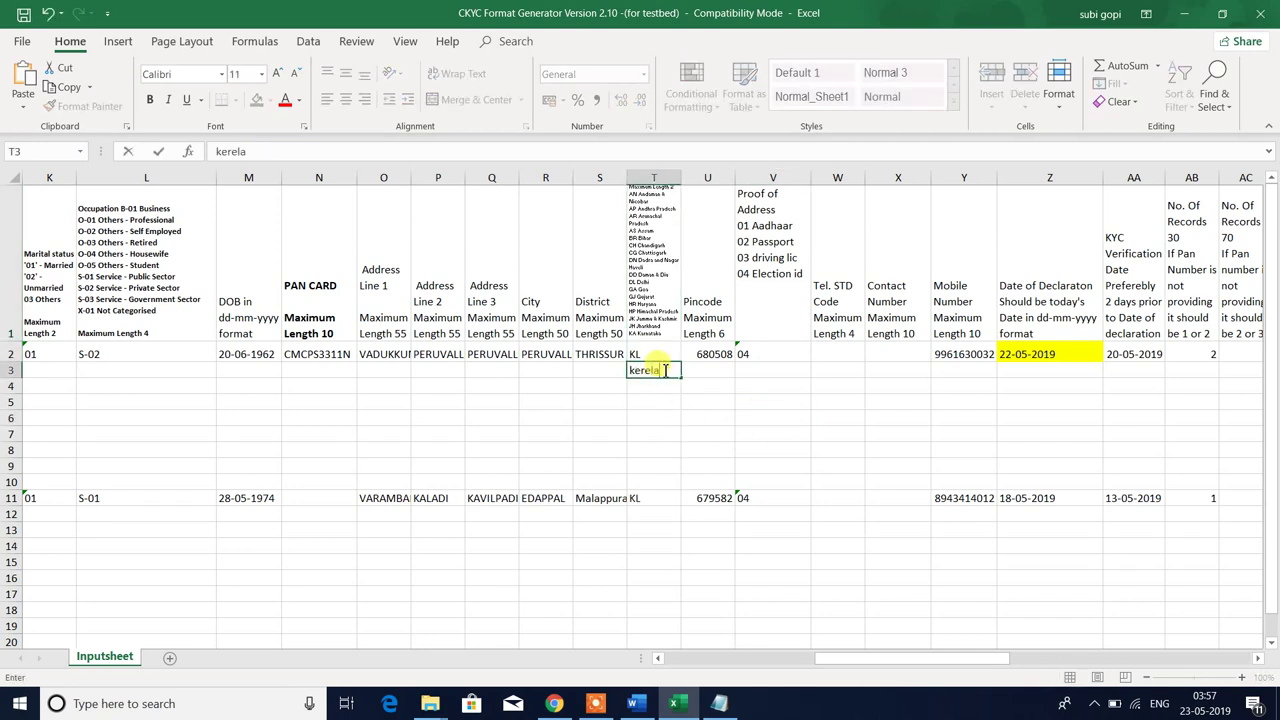
key("BackSpace")
key("BackSpace")
key("BackSpace")
key("BackSpace")
key("BackSpace")
key("BackSpace")
key("Escape")
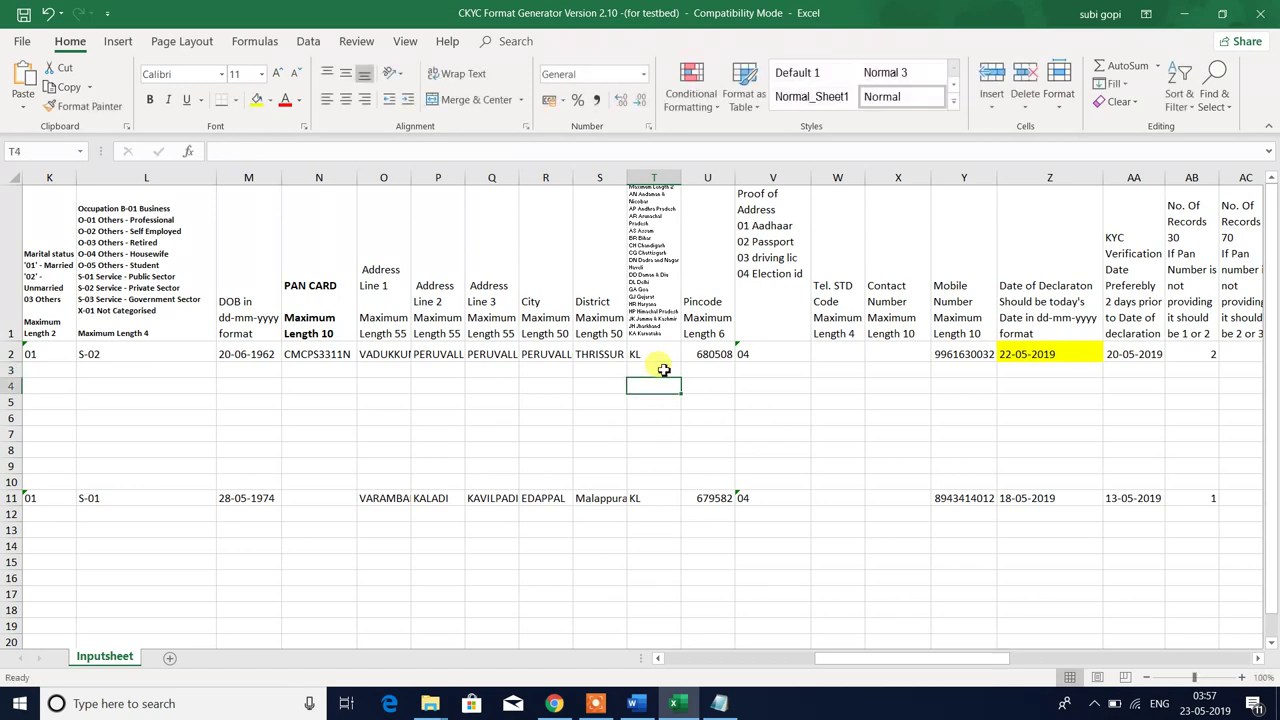
key("Up")
key("Up")
key("Down")
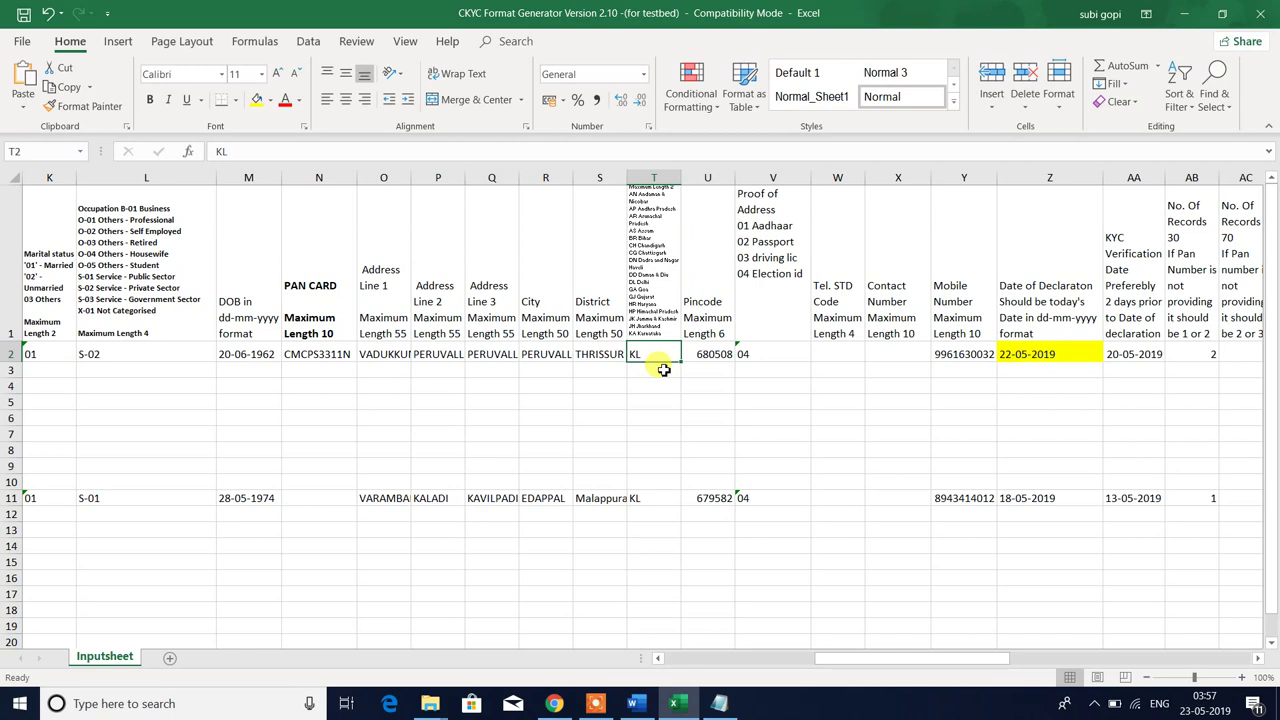
key("Right")
key("Up")
key("Down")
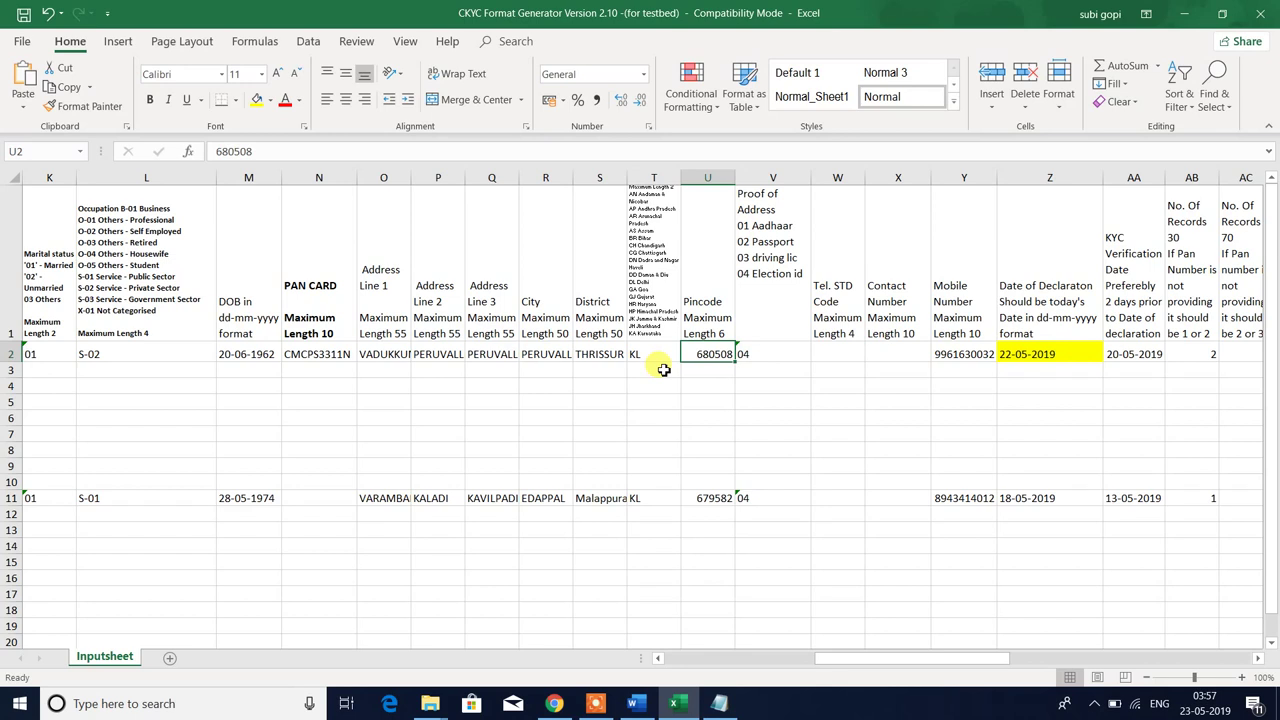
key("Right")
key("Up")
key("Down")
key("Up")
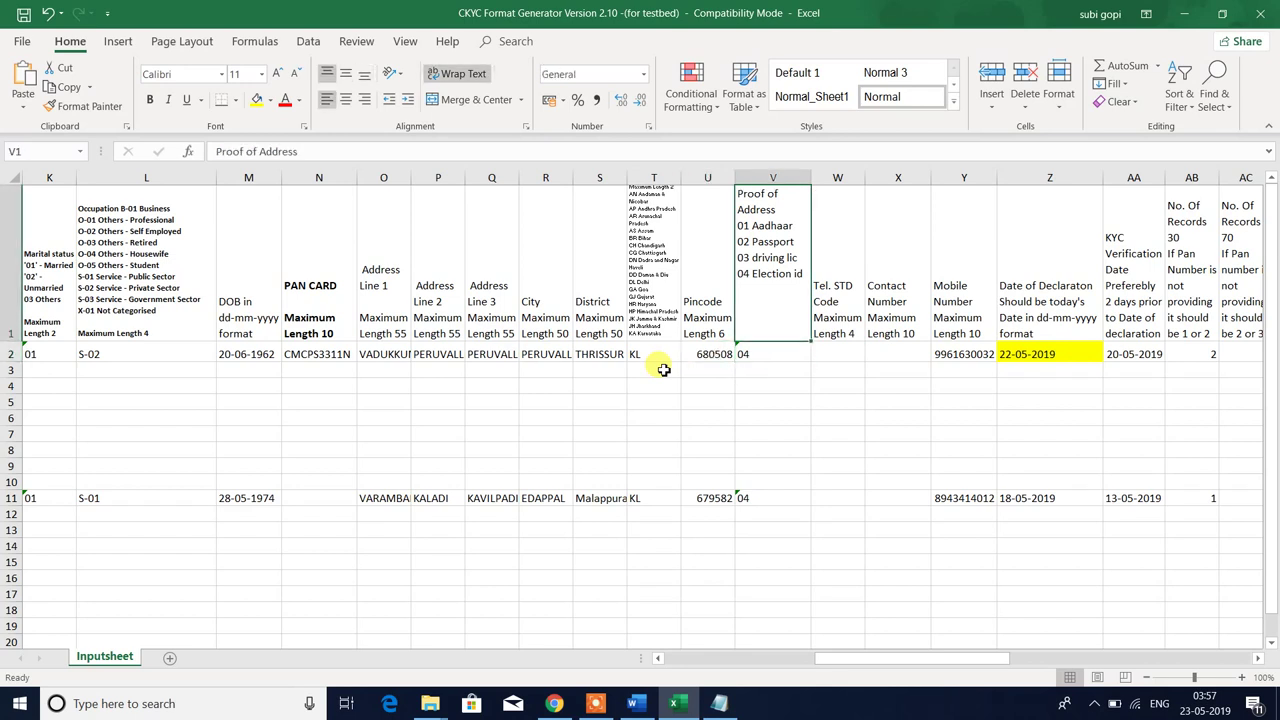
key("Down")
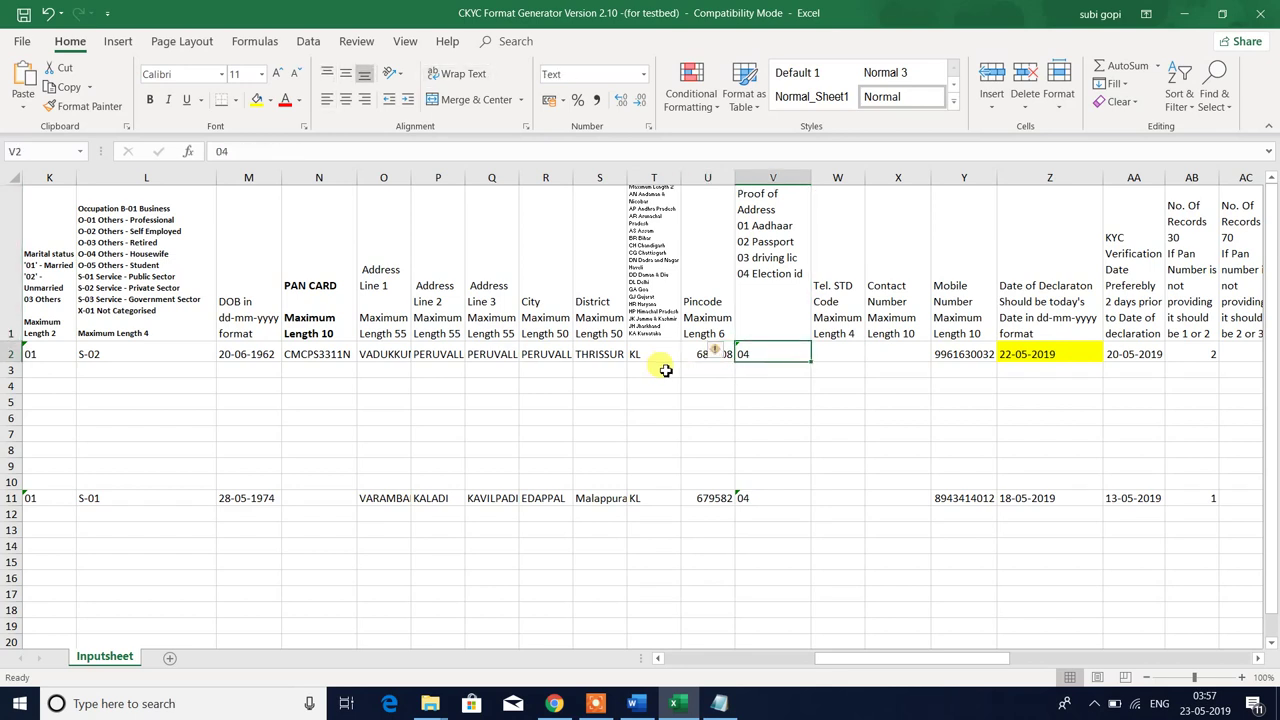
key("alt+Tab")
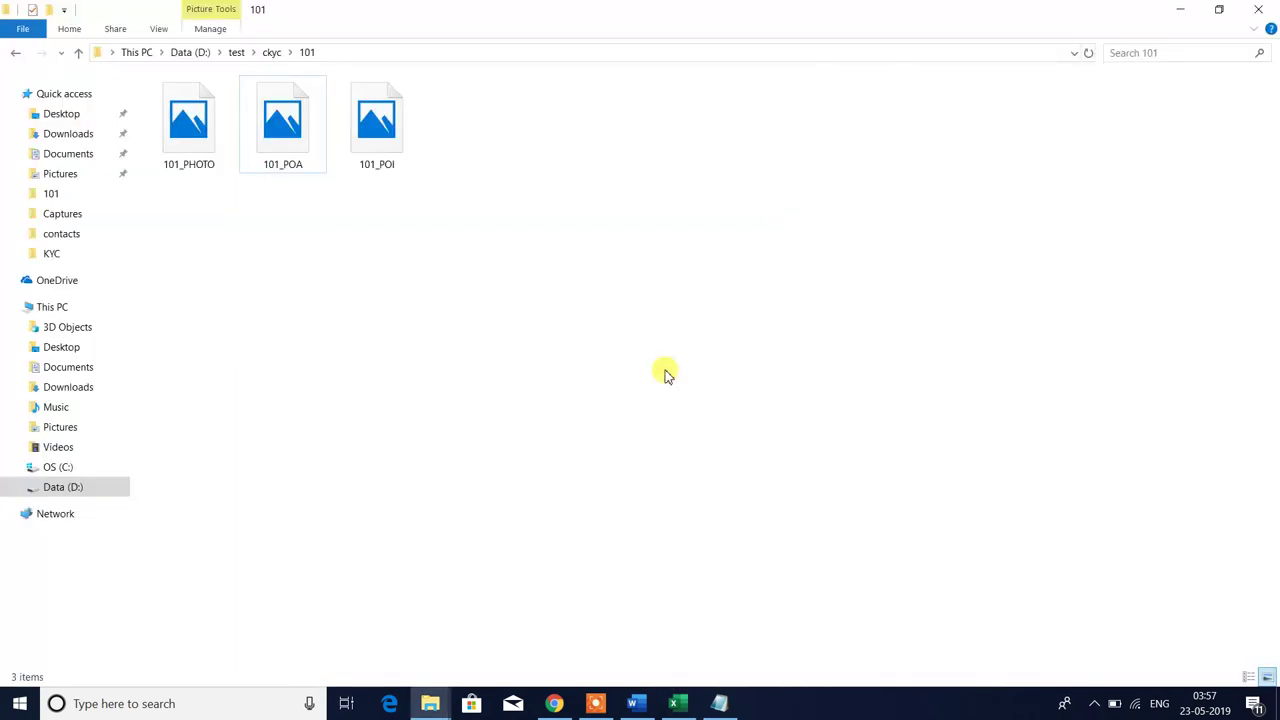
left_click(284, 150)
left_click(374, 154)
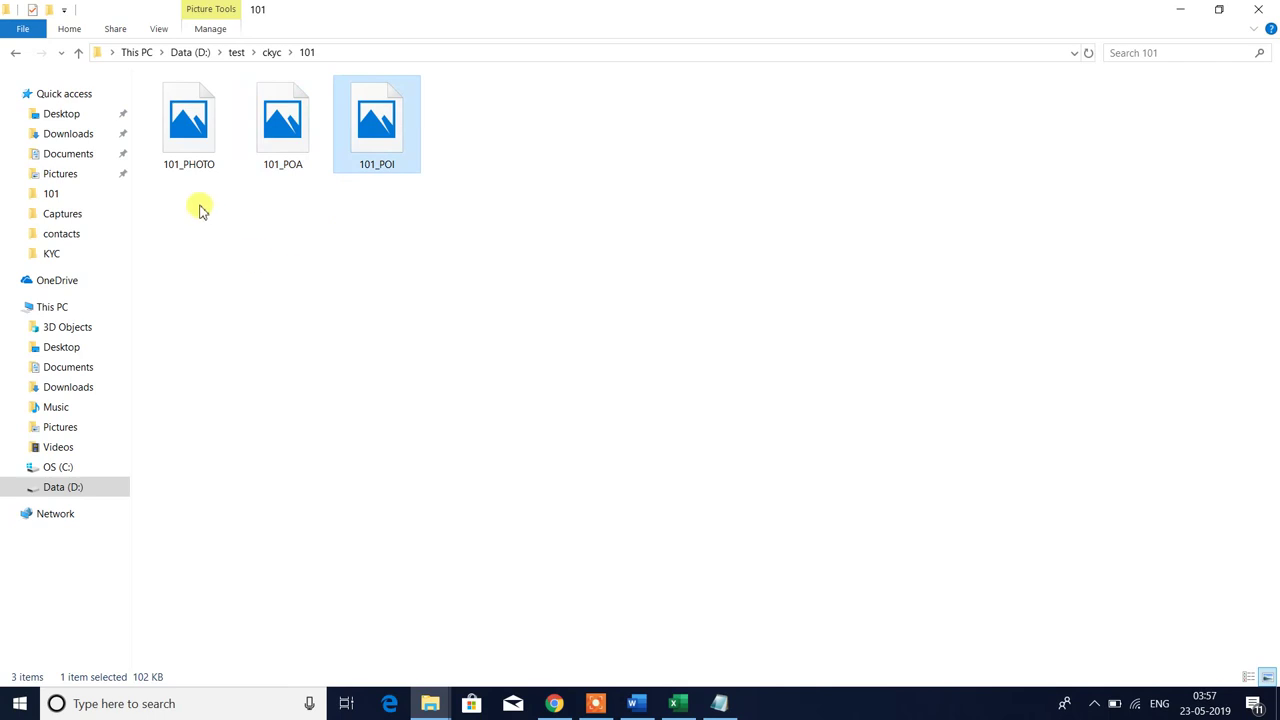
left_click_drag(172, 210, 308, 94)
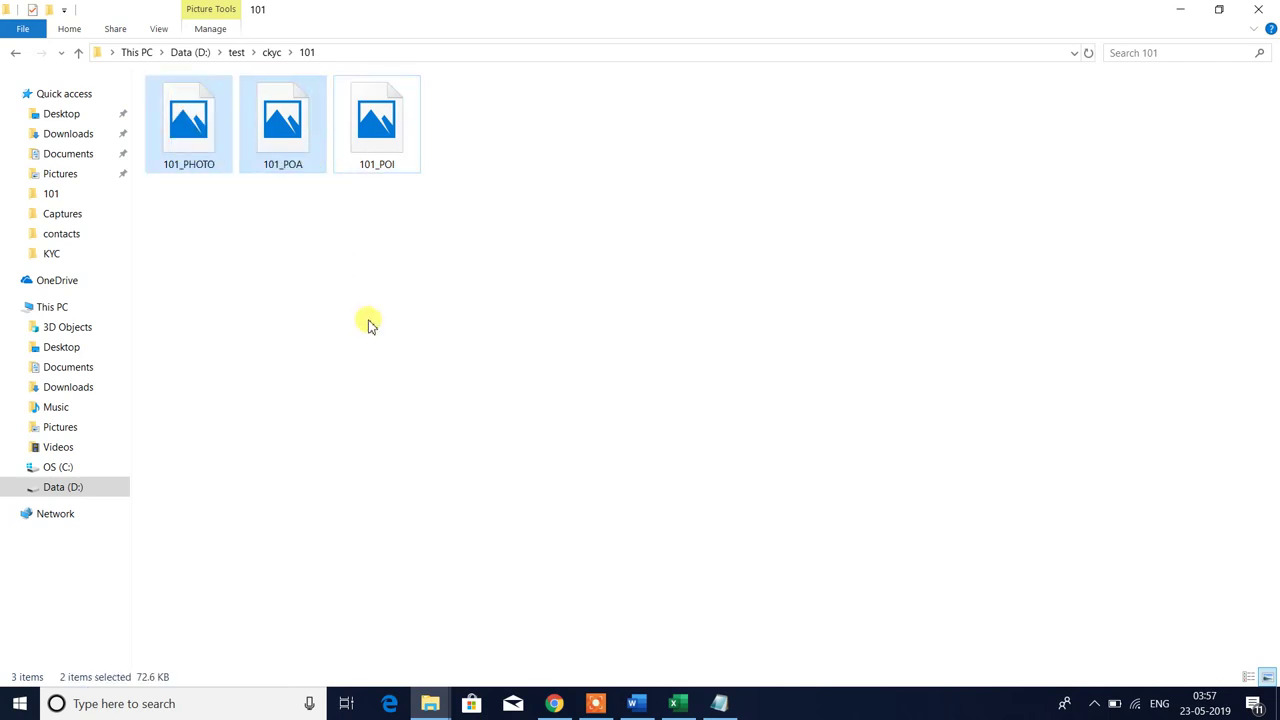
left_click(357, 303)
key("alt+Tab")
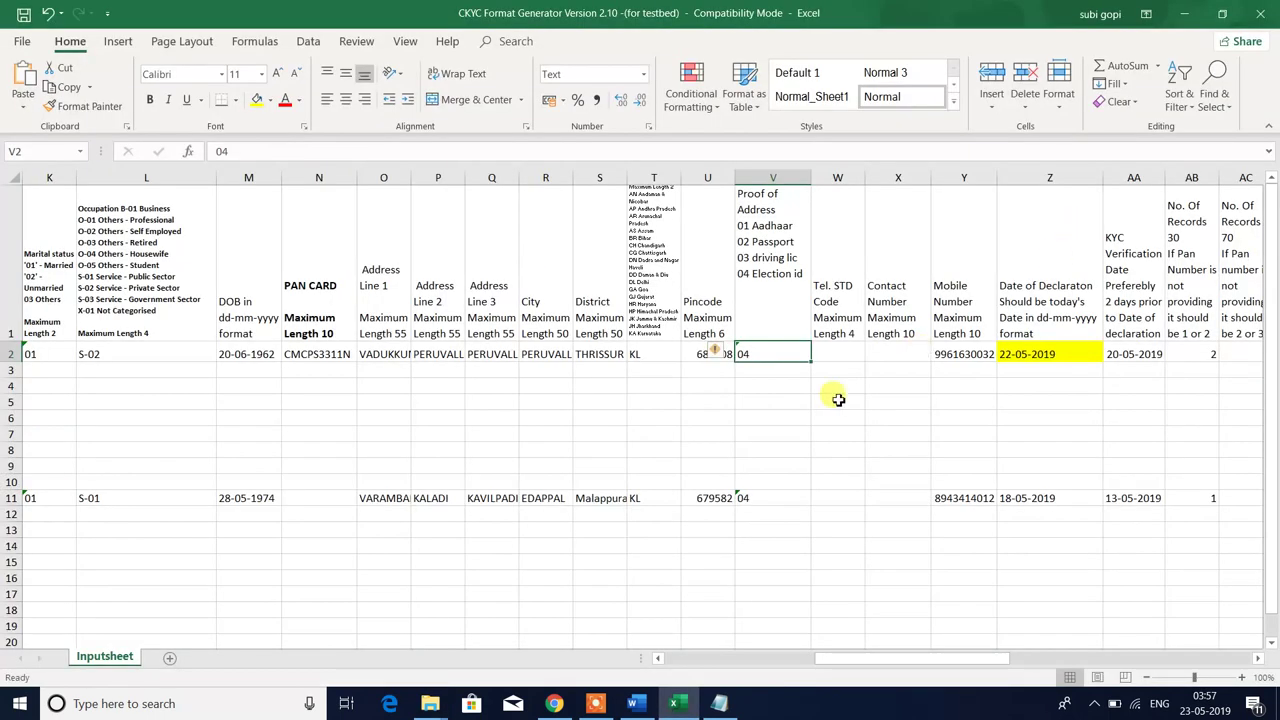
- Compare customer 101's proof-of-address code in V2 with the column's code list
left_click(768, 230)
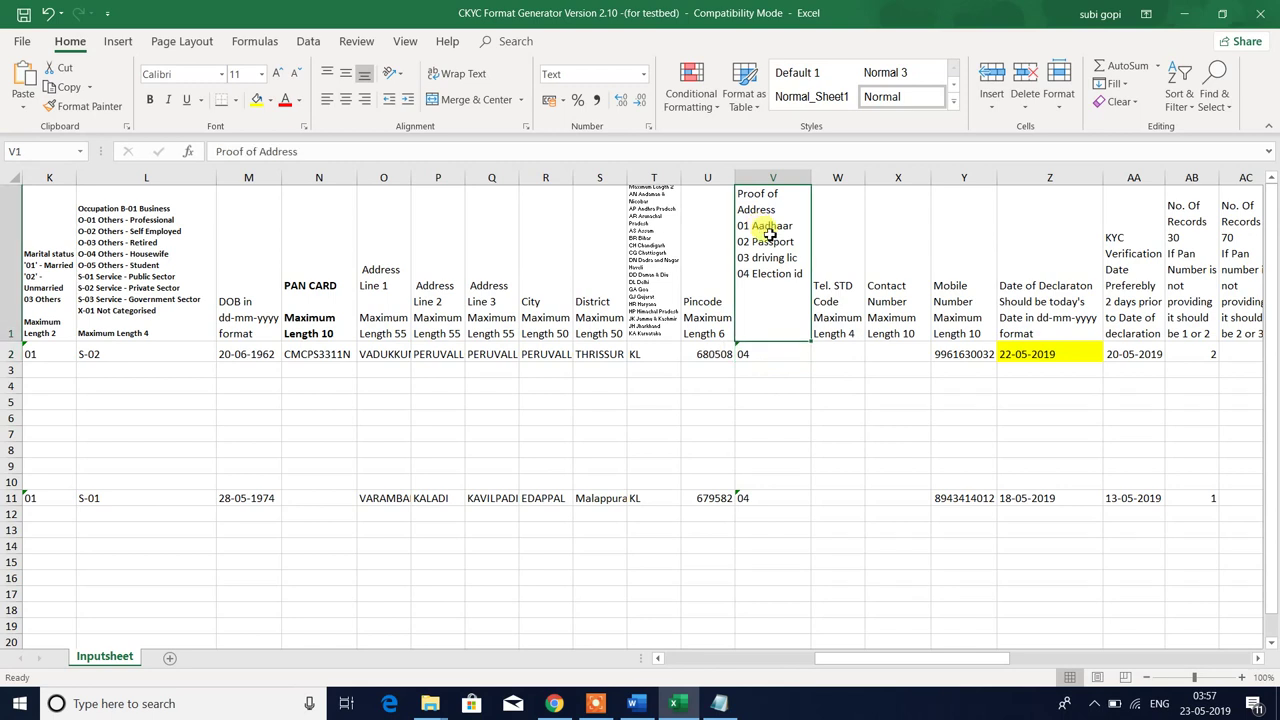
left_click(771, 352)
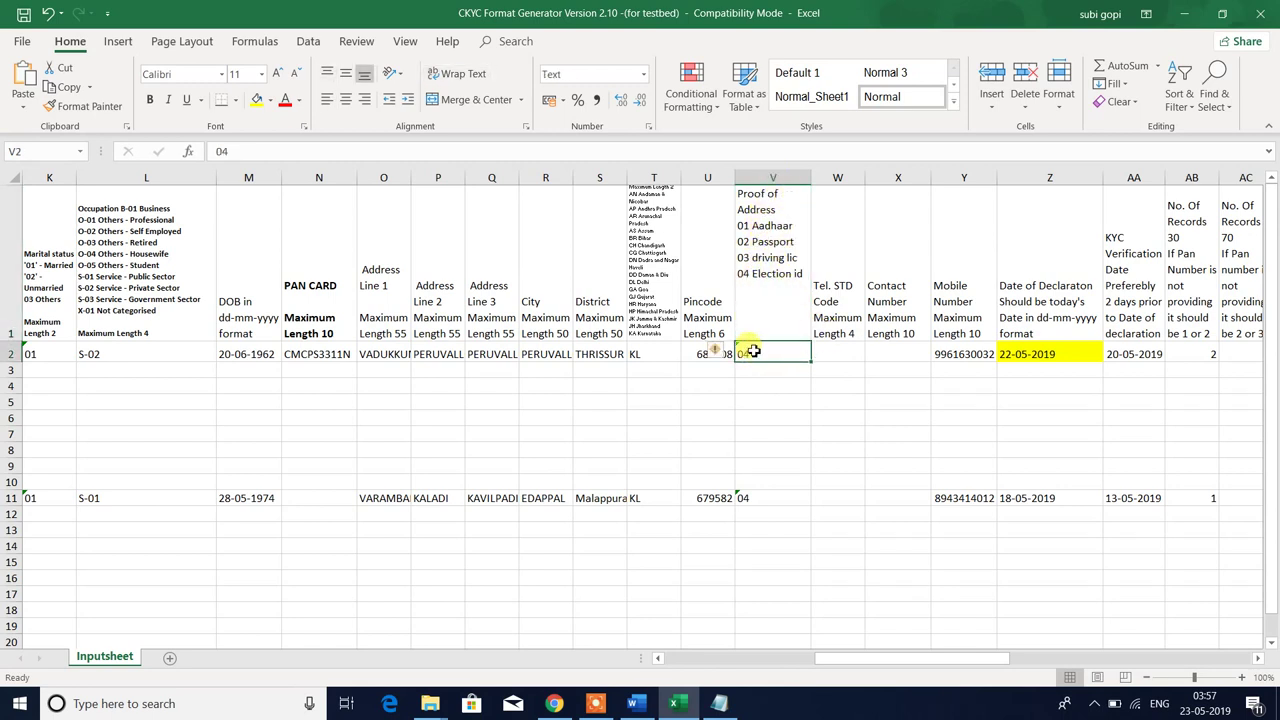
left_click(765, 257)
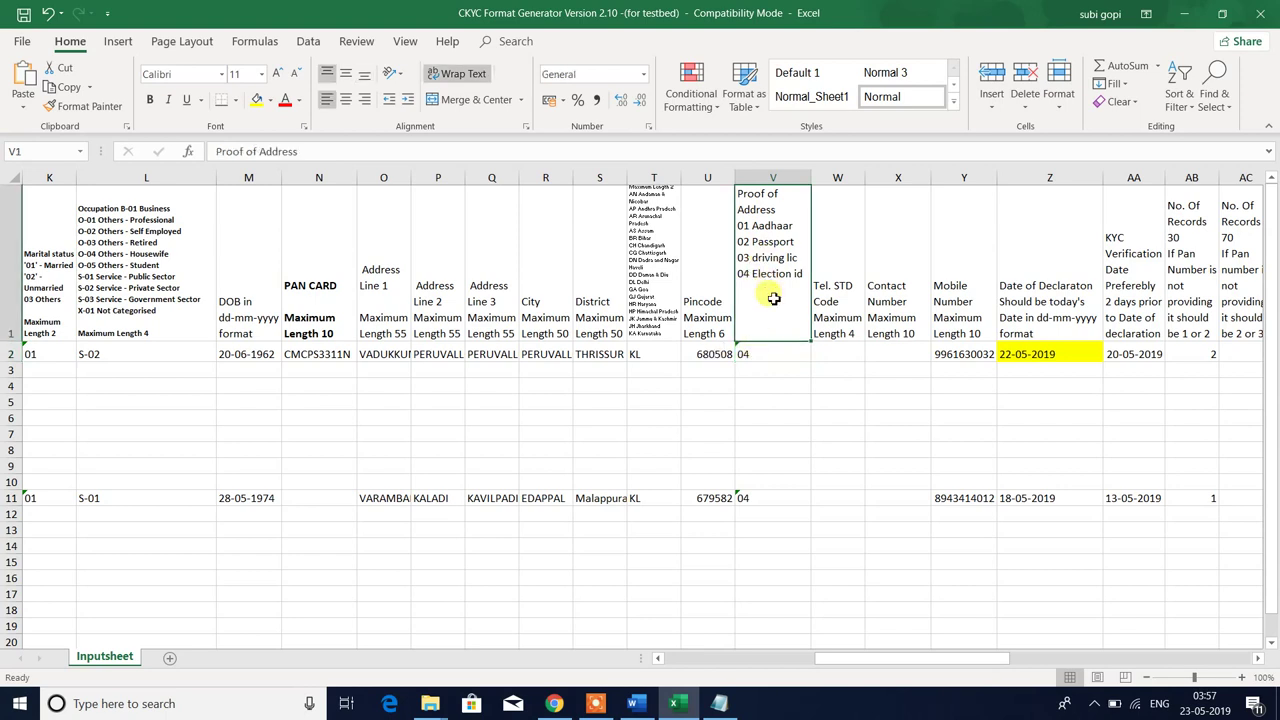
left_click(753, 355)
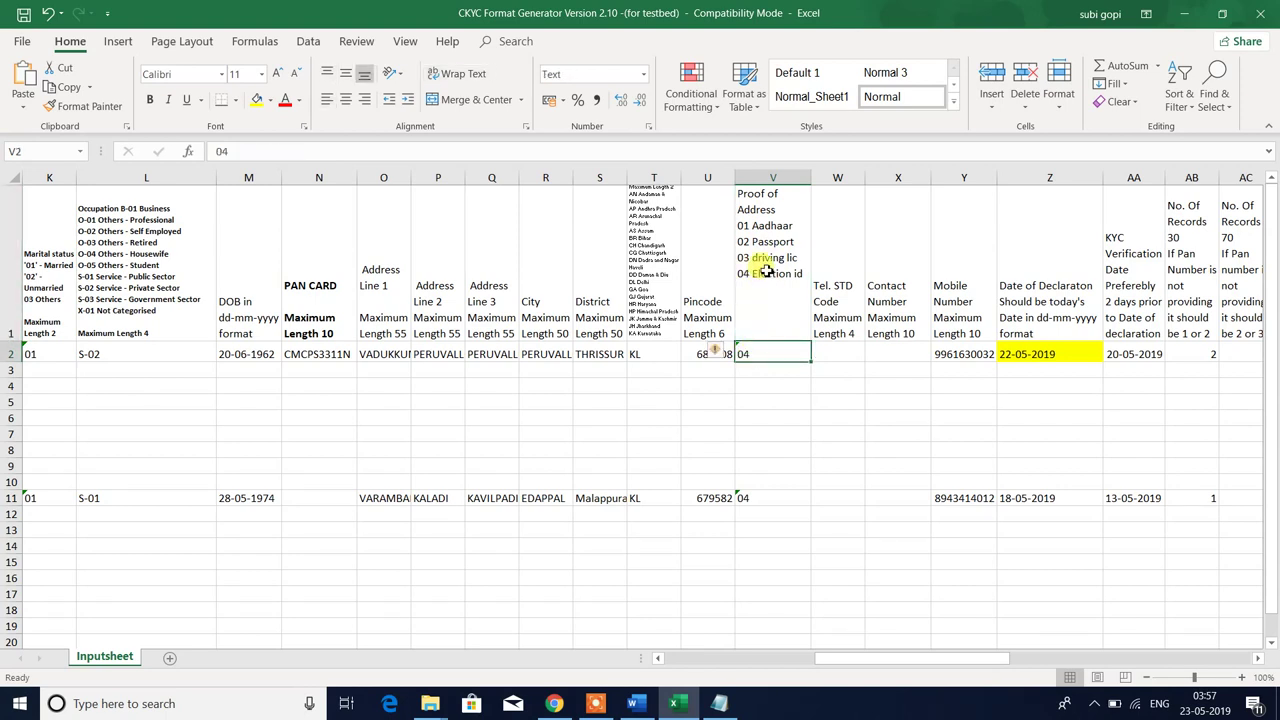
left_click(767, 268)
left_click(761, 353)
left_click(771, 268)
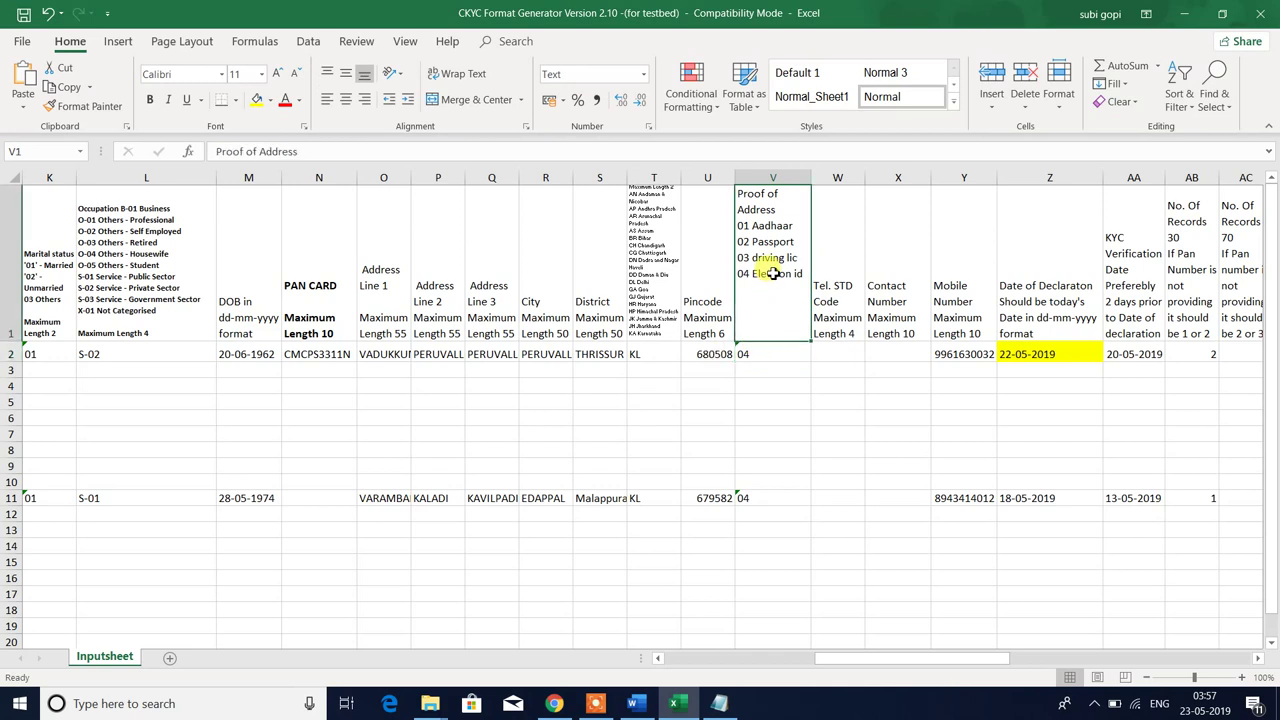
left_click(751, 352)
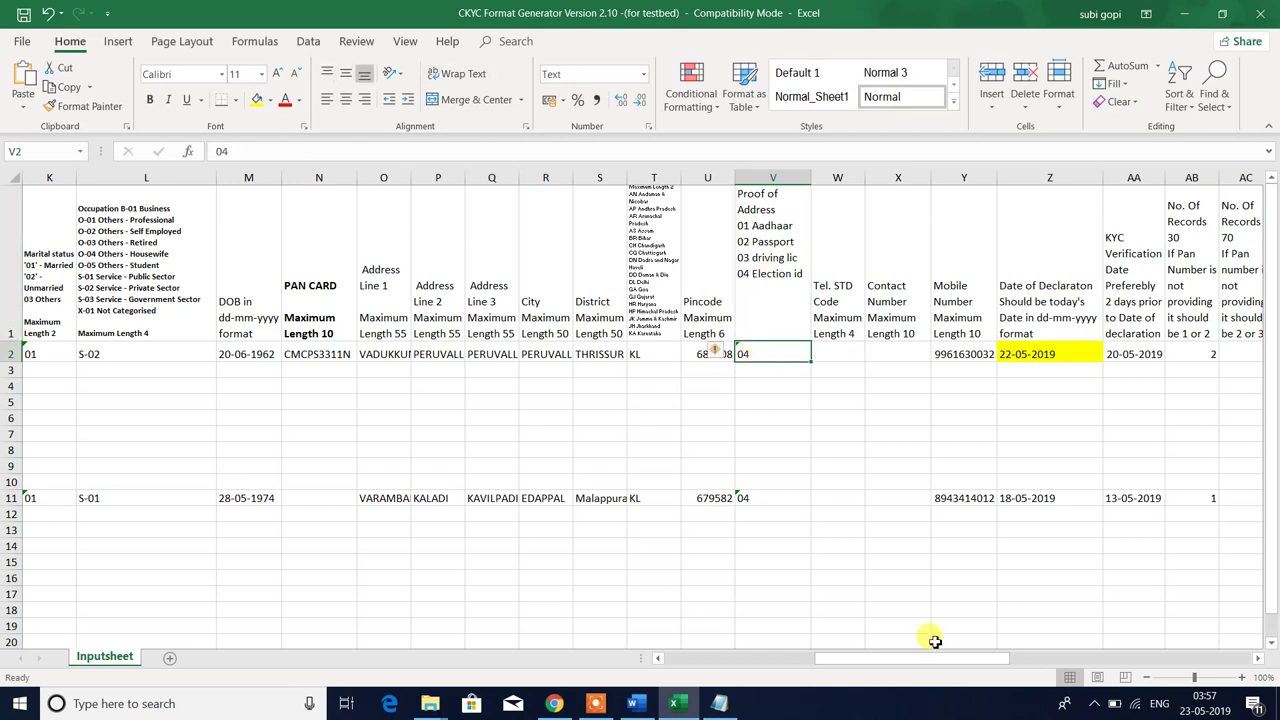
- Retype 4 in V2, then undo to restore the original 04
type("4")
key("Return")
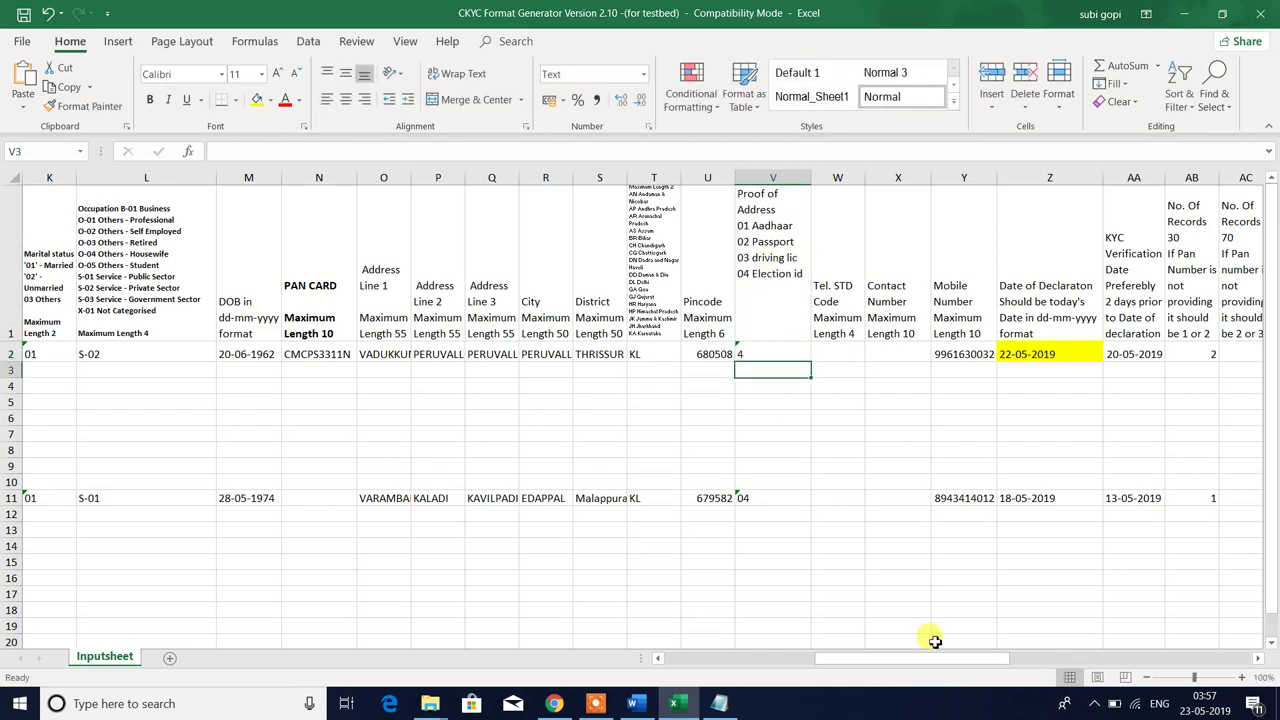
key("Up")
key("ctrl+z")
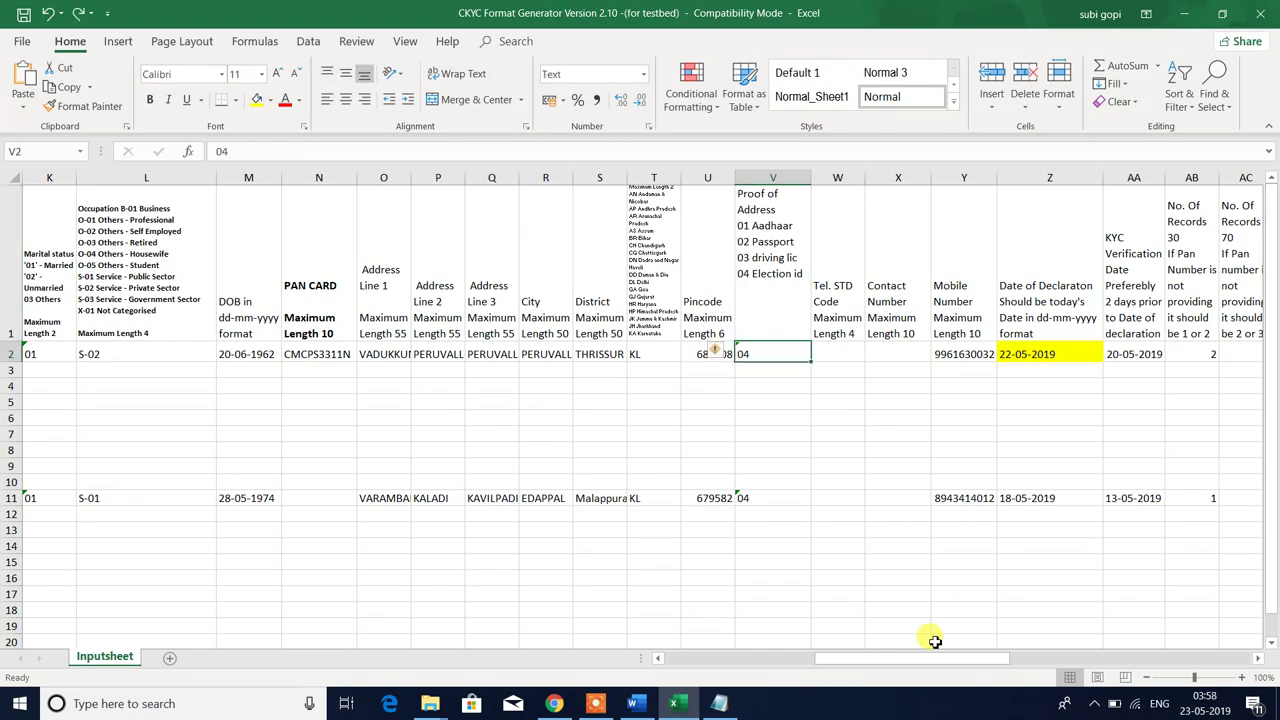
- Enter proof-of-address code 04 in V3, replacing earlier trial values 9 and 4
key("Down")
type("9")
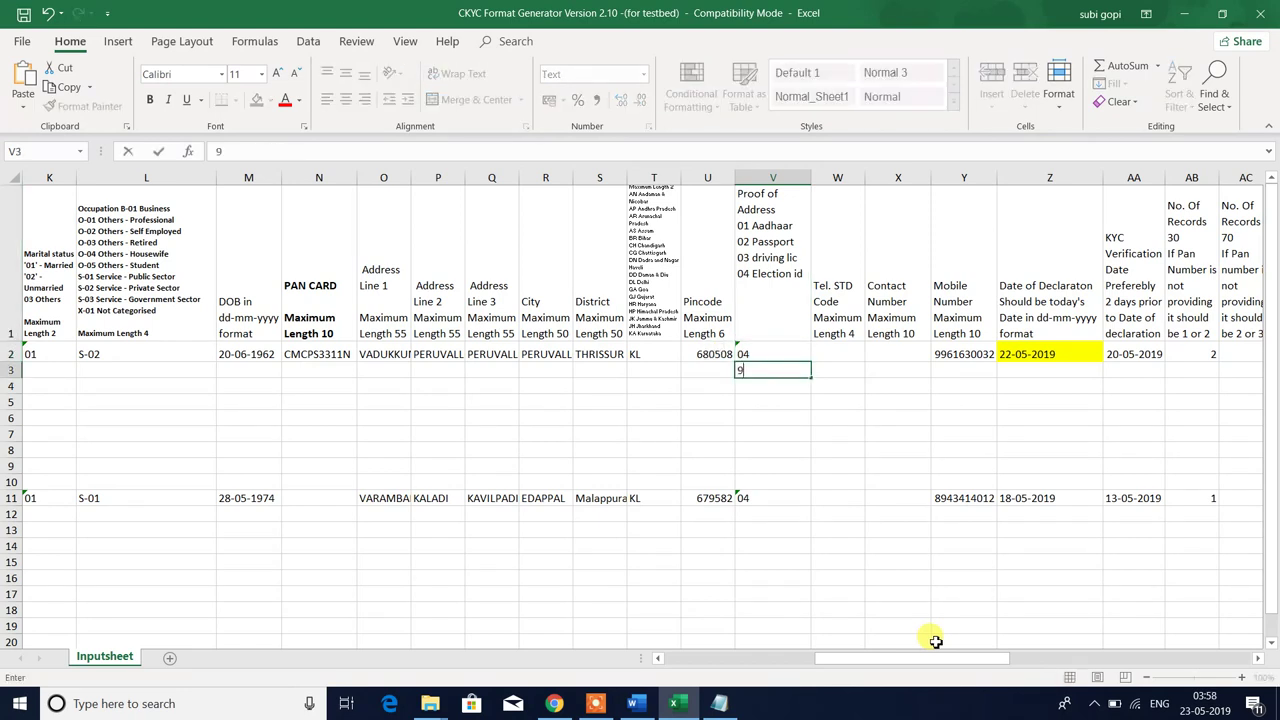
key("Return")
key("Up")
type("4")
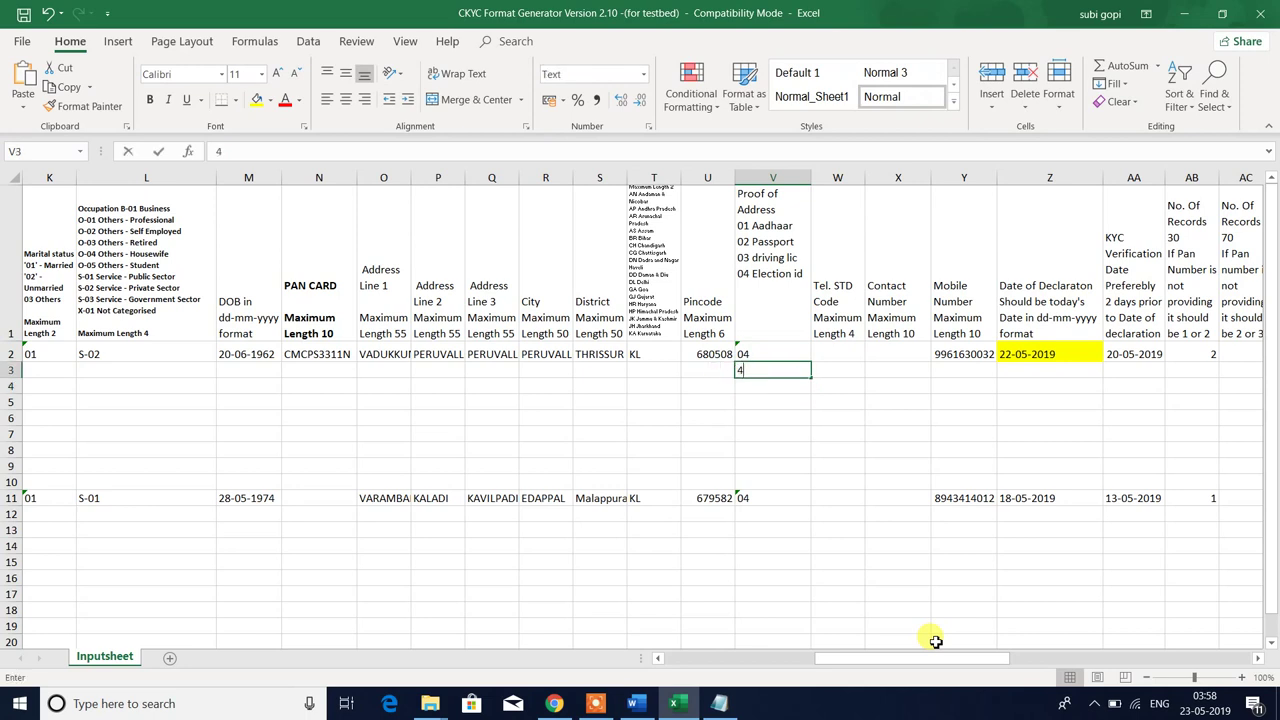
key("Return")
key("Up")
type("04")
key("Return")
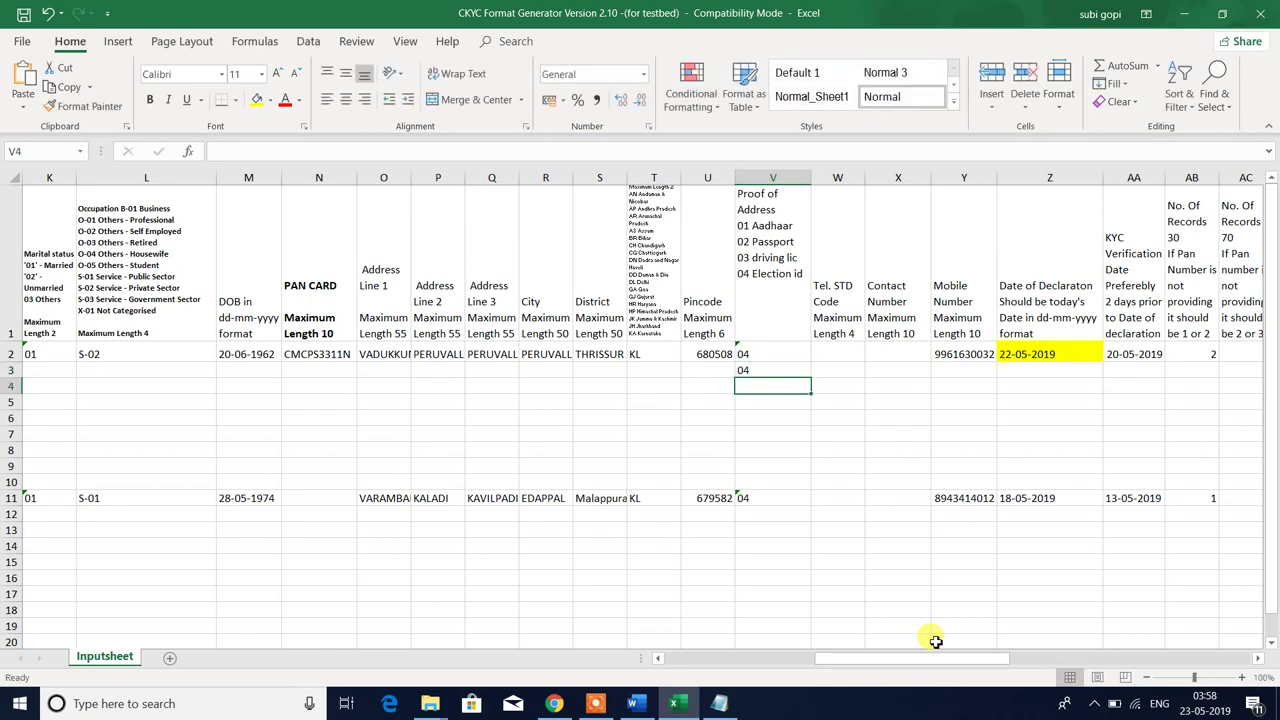
key("Up")
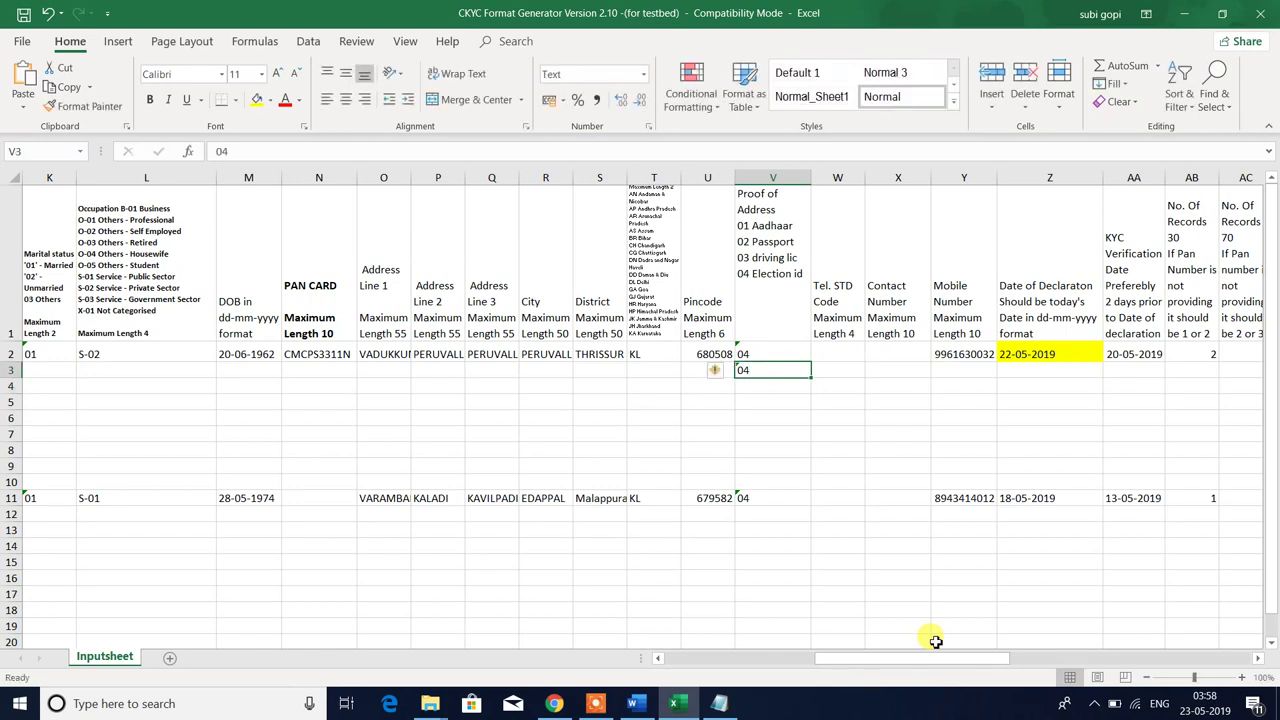
type("0")
key("ctrl+Return")
- Switch cell V3's number format from Text to General, leaving it reading 04
left_click(750, 382)
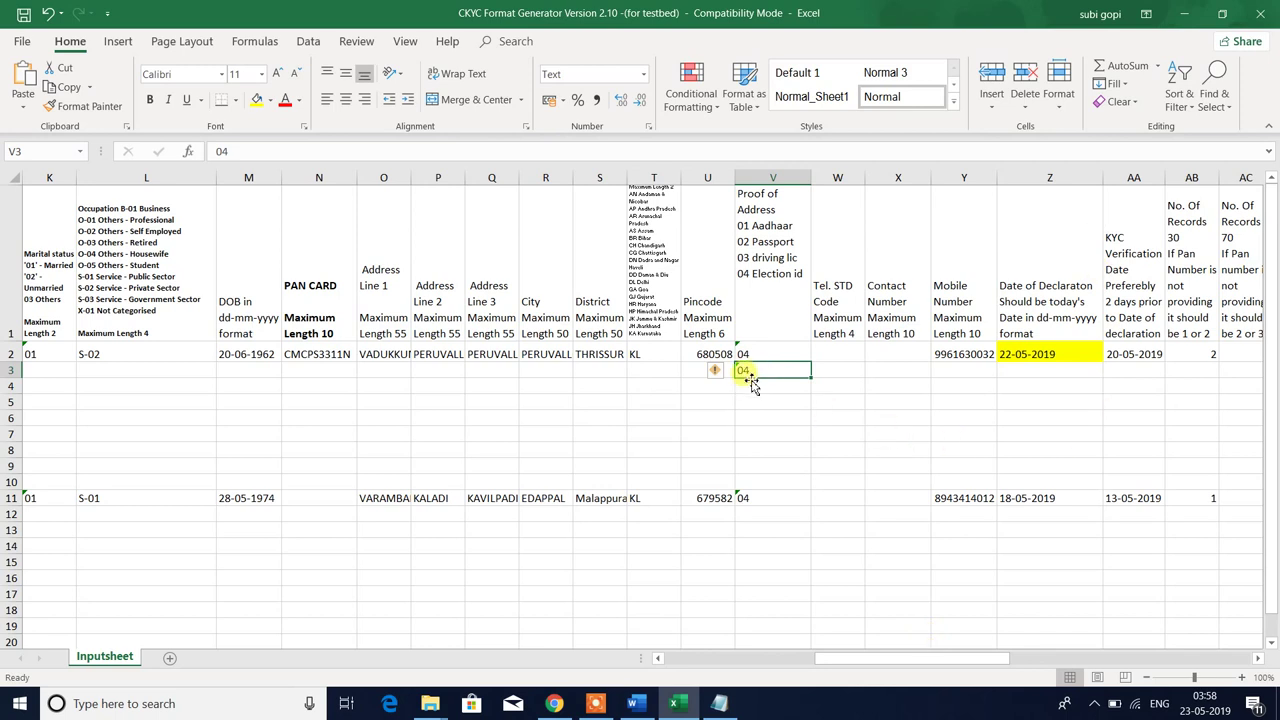
right_click(774, 370)
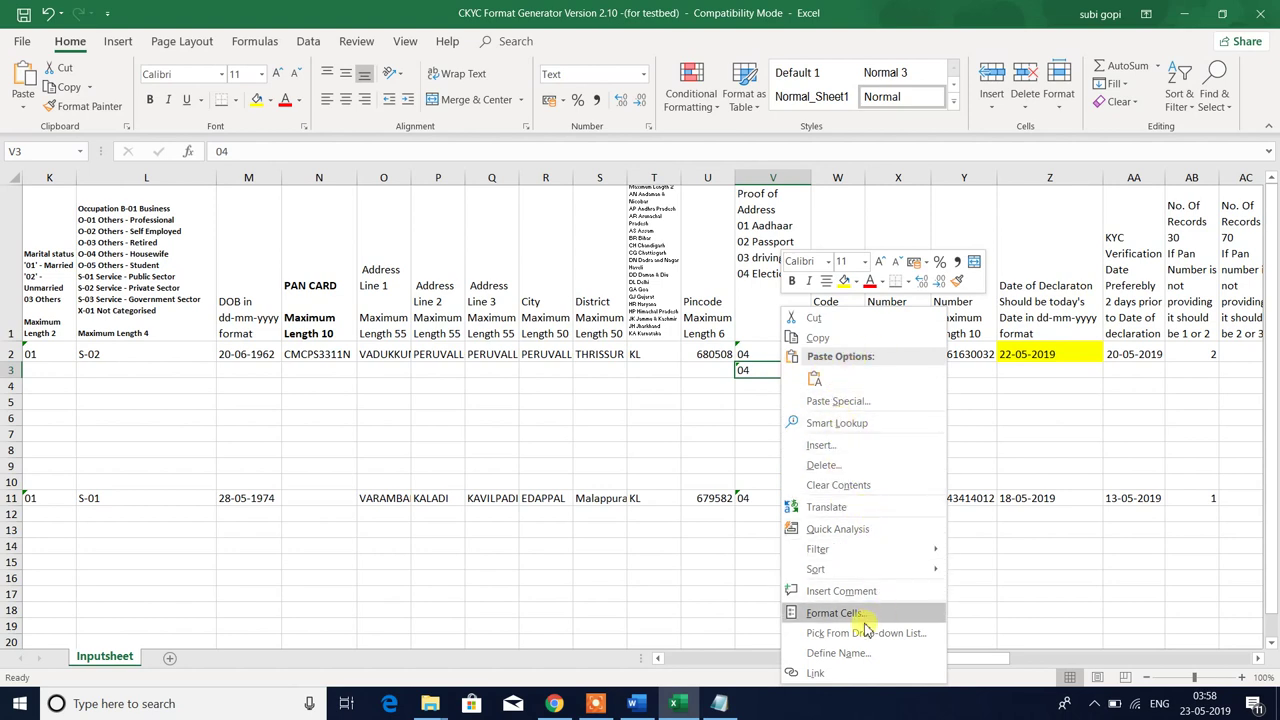
left_click(835, 613)
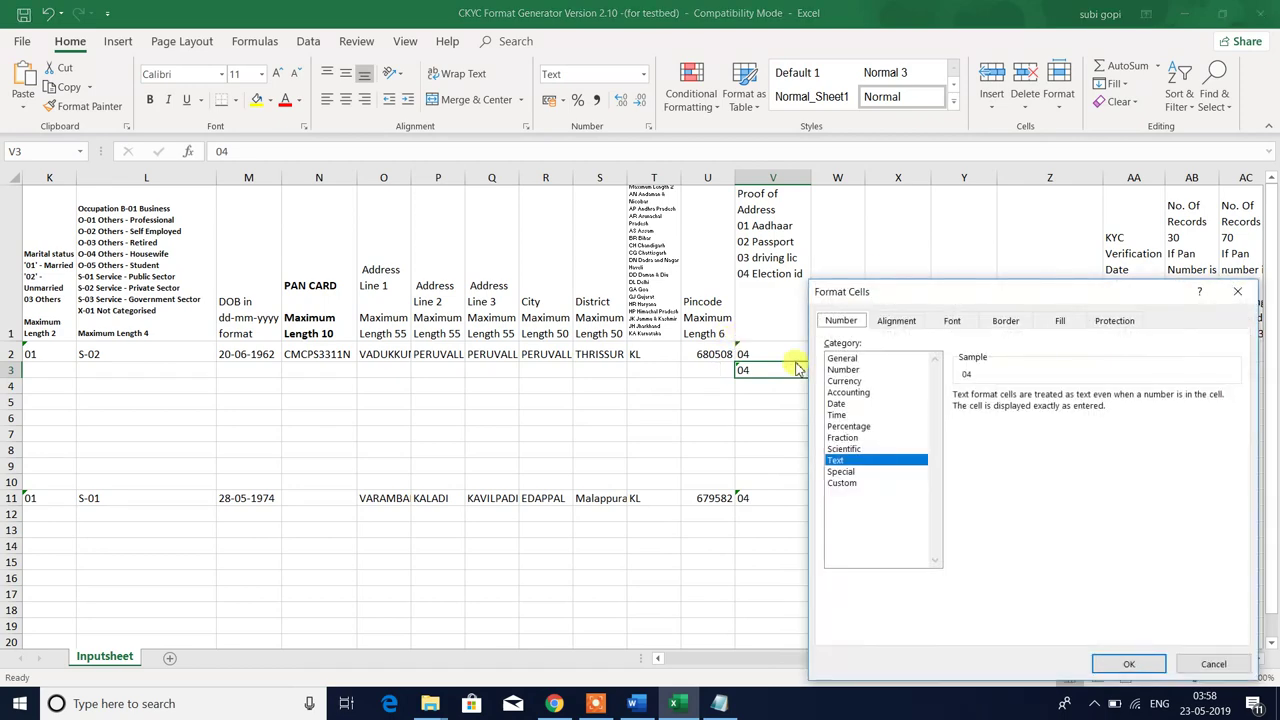
key("Return")
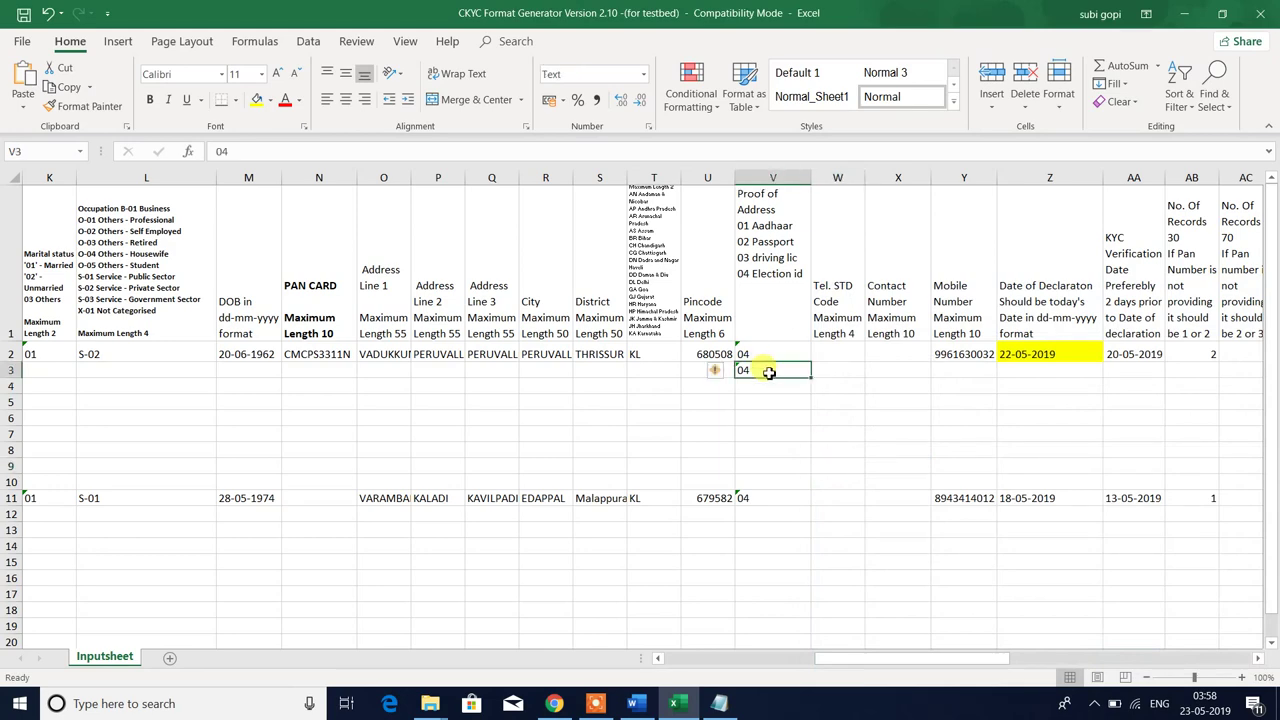
key("ctrl+1")
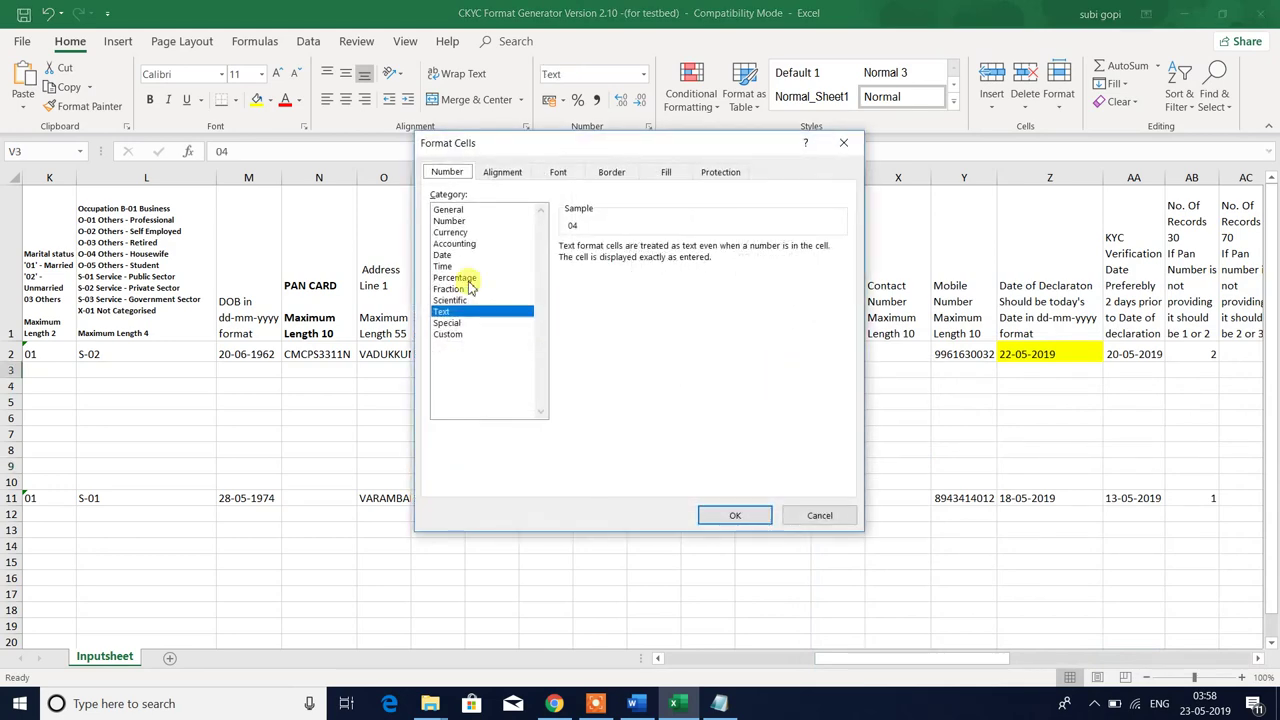
left_click(448, 212)
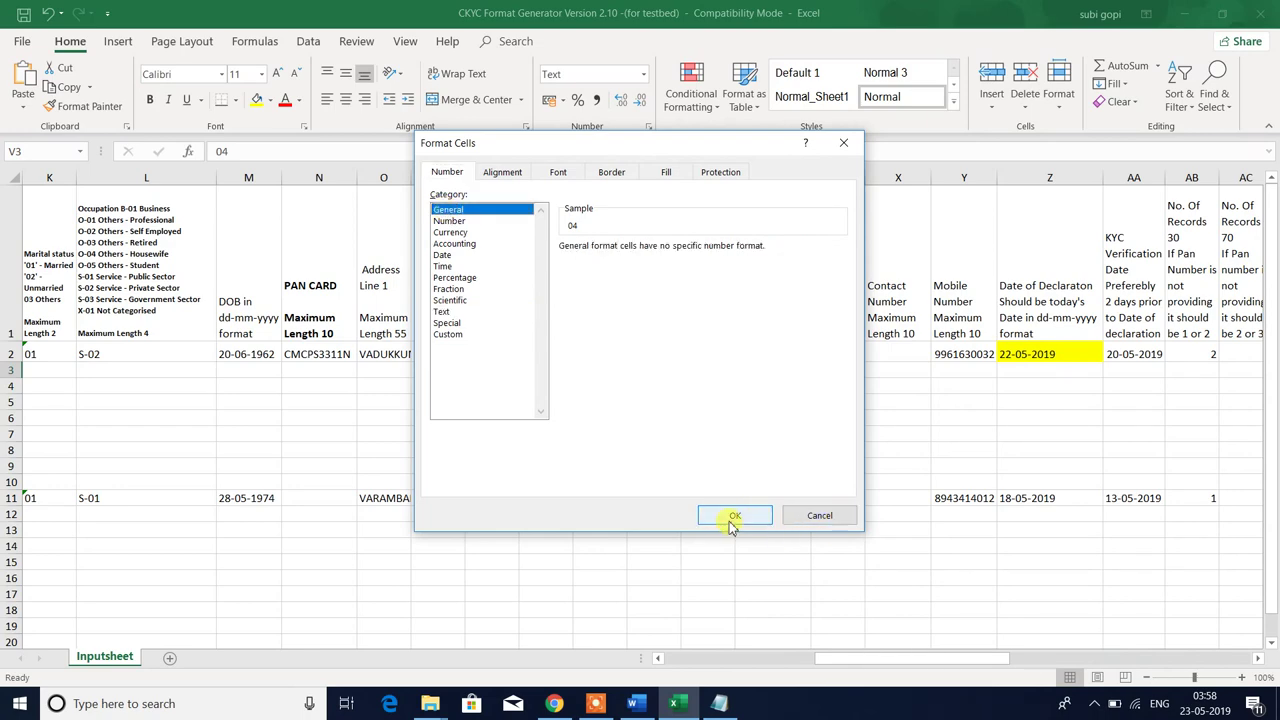
left_click(735, 515)
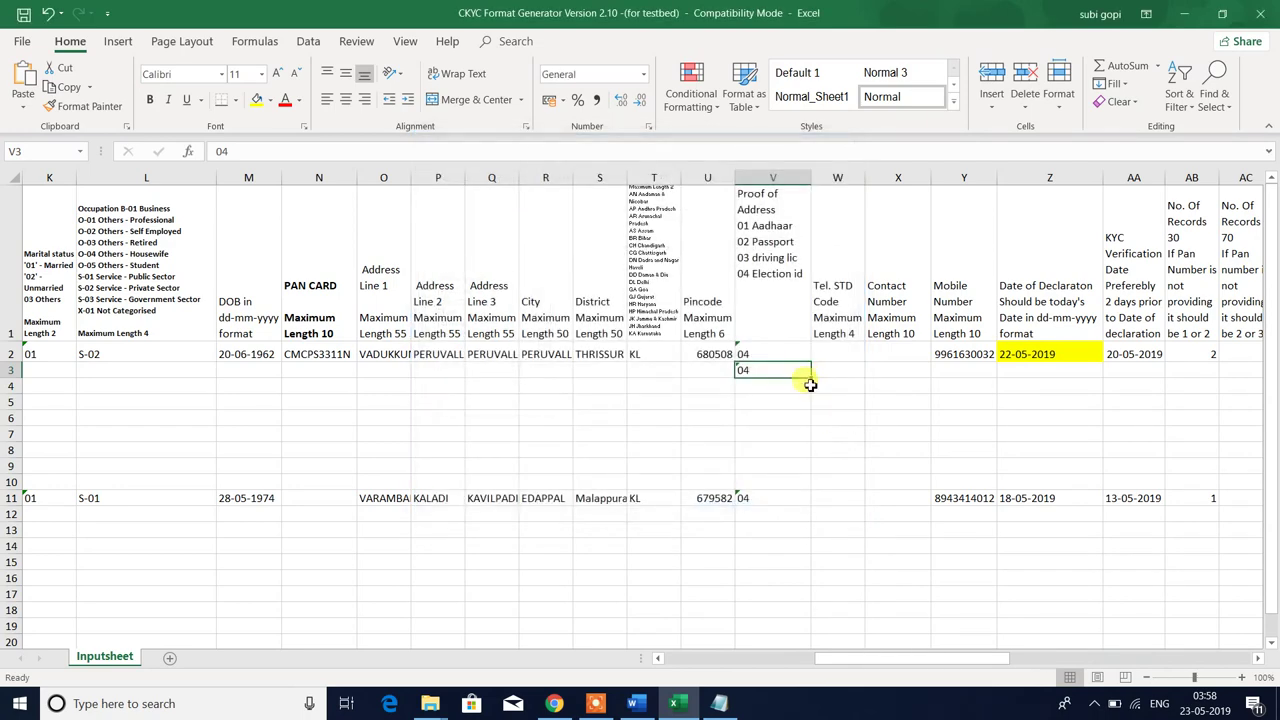
- Fill V4:V7 with trial codes running to 08 and enter 4 in V4
left_click_drag(812, 378, 813, 440)
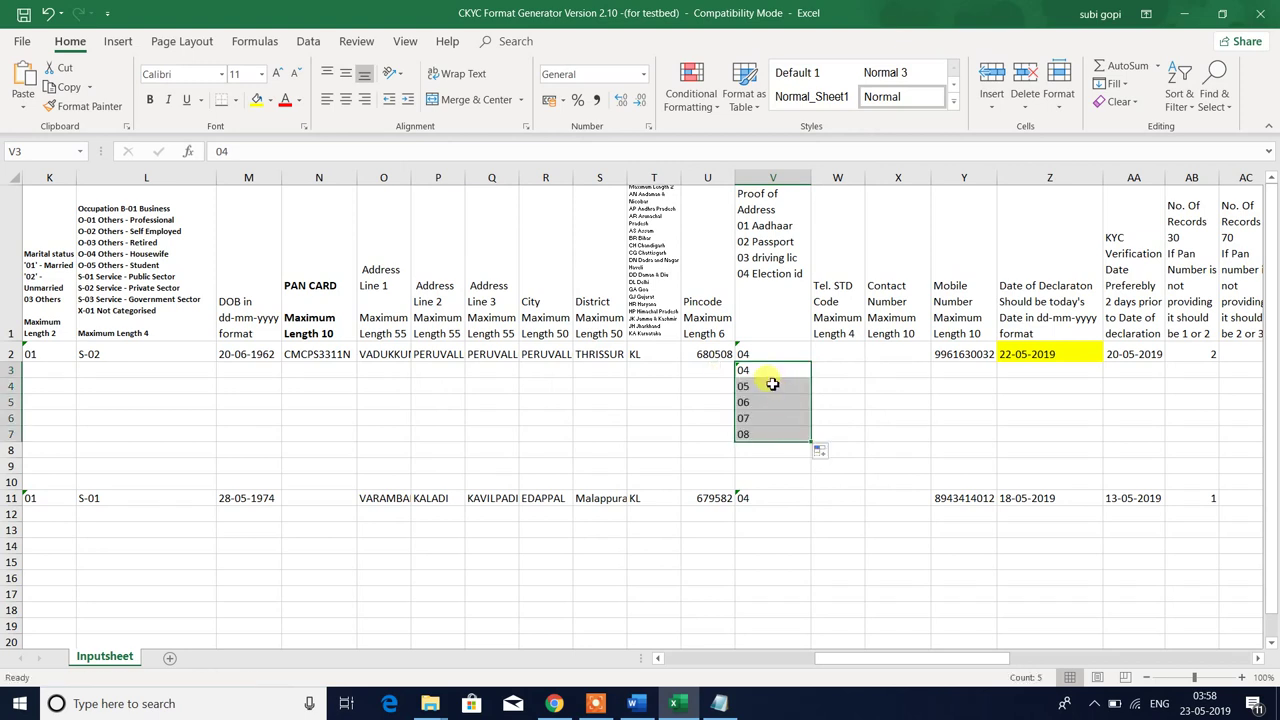
key("Down")
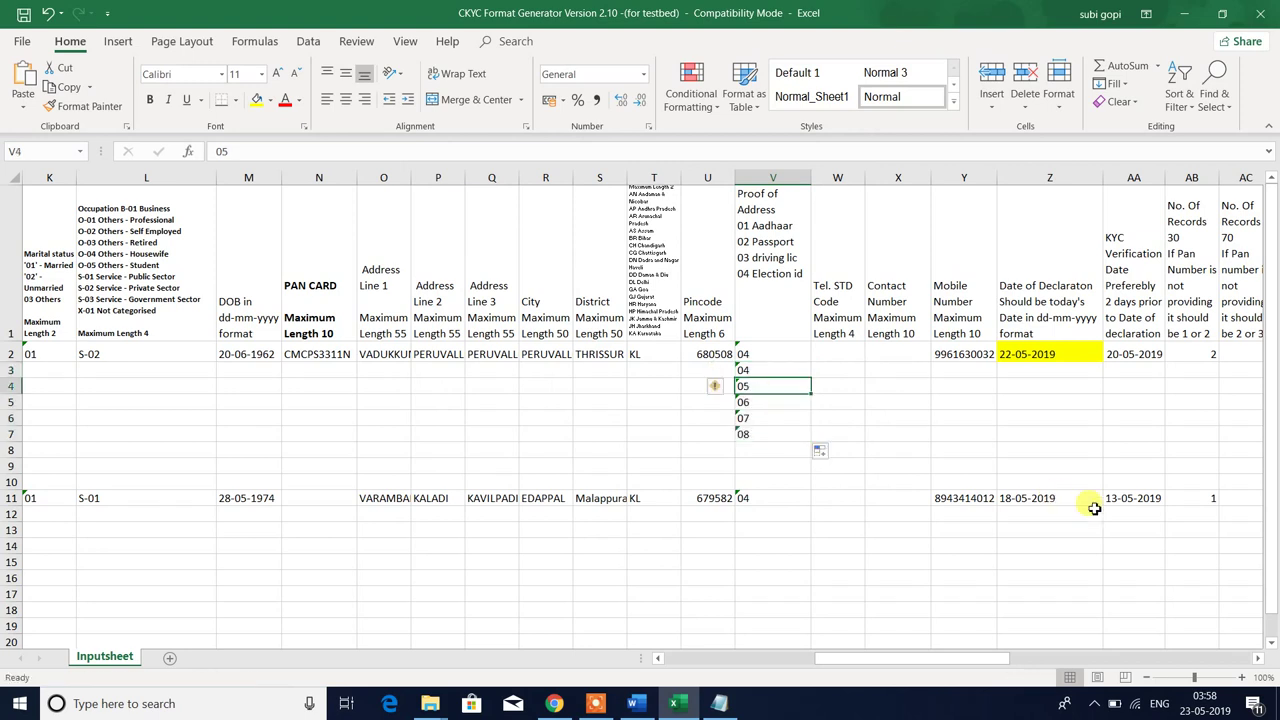
type("4")
key("Return")
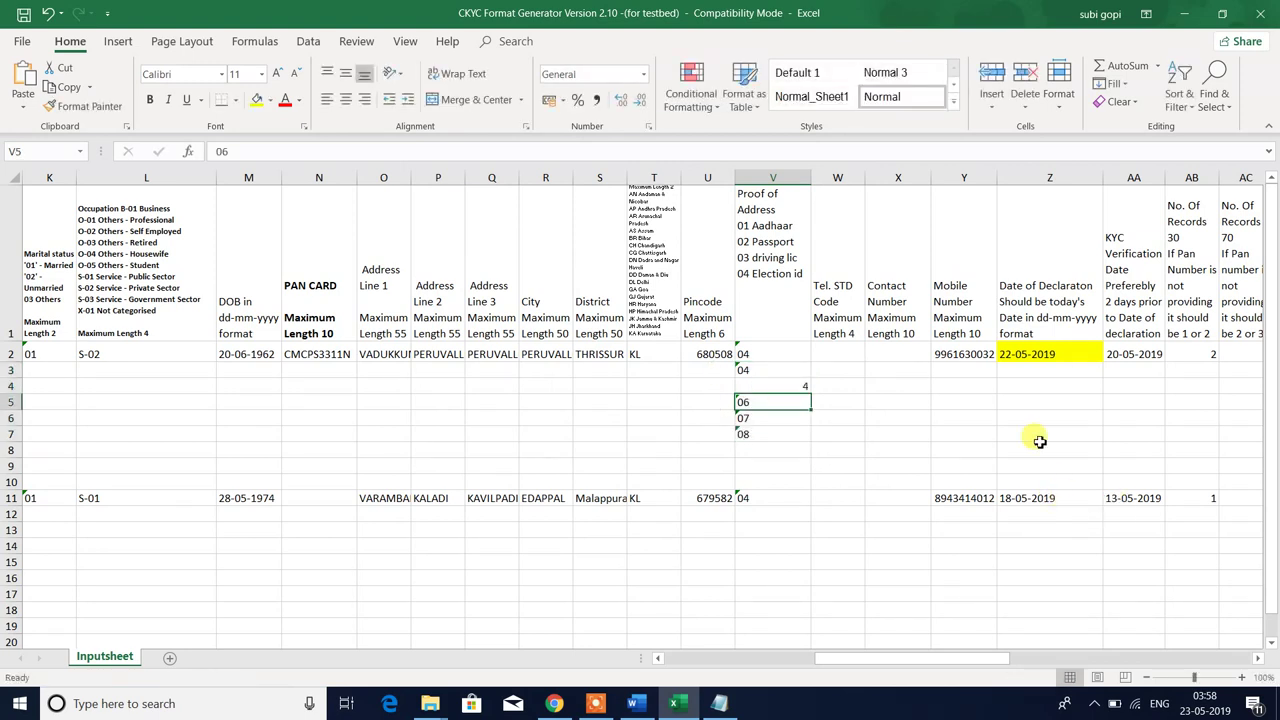
left_click(801, 385)
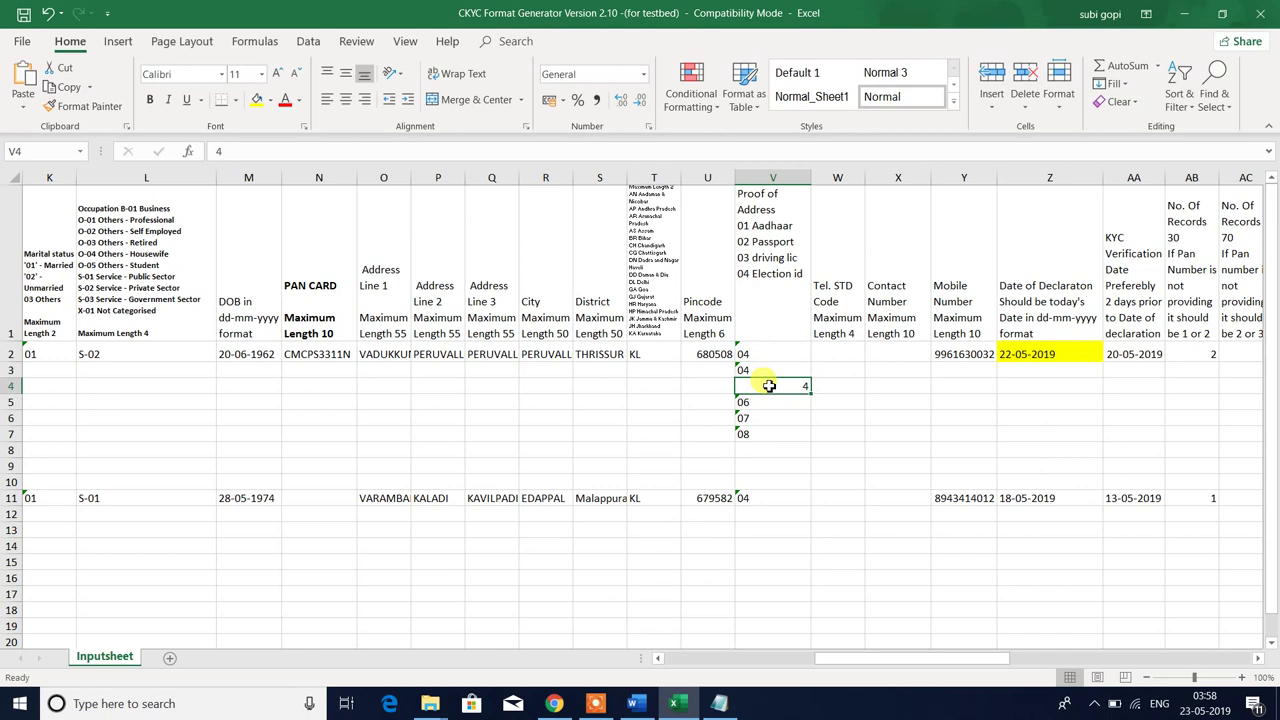
- Re-enter 04 in V4, which shows as 4, and bring up its number format settings
left_click_drag(752, 402, 760, 441)
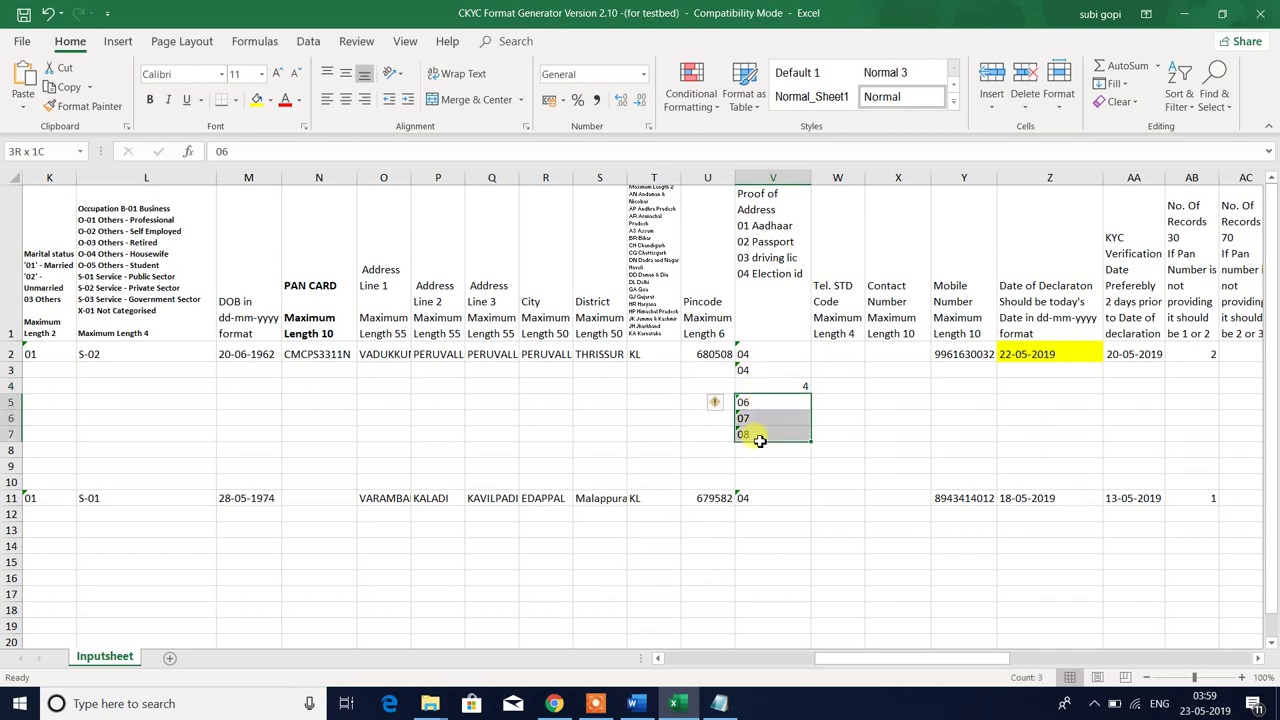
left_click(775, 385)
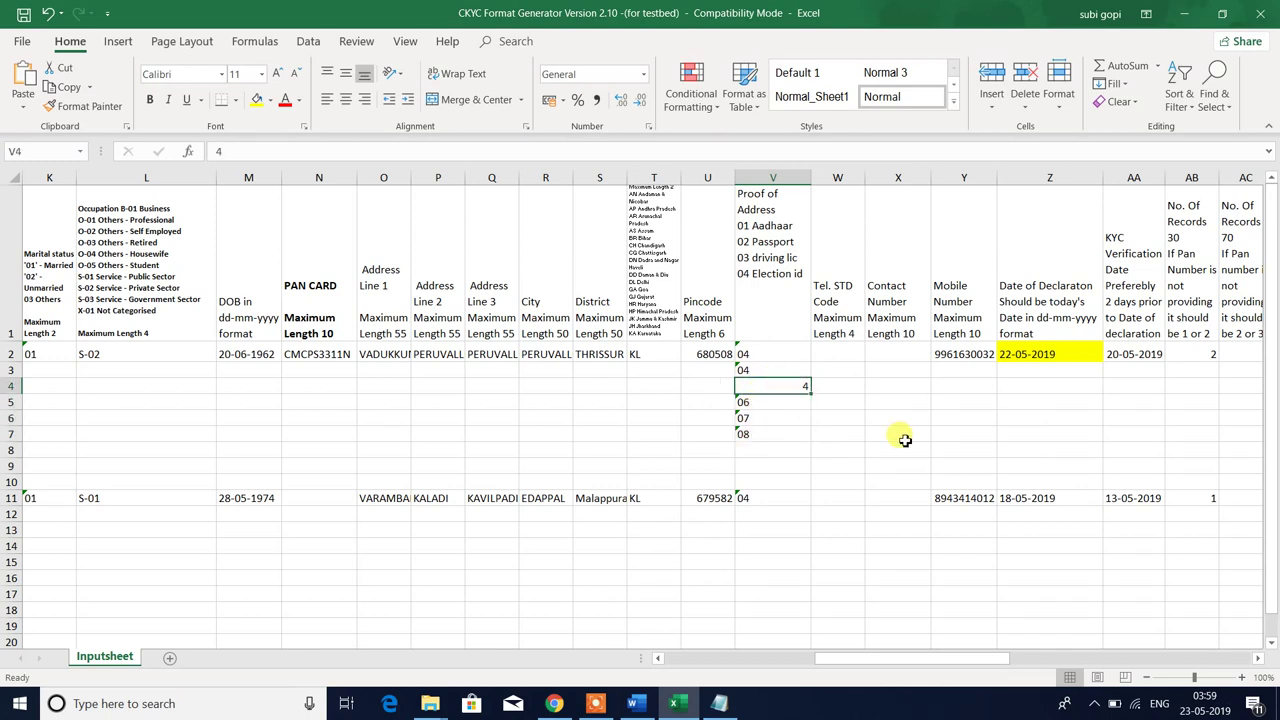
key("Down")
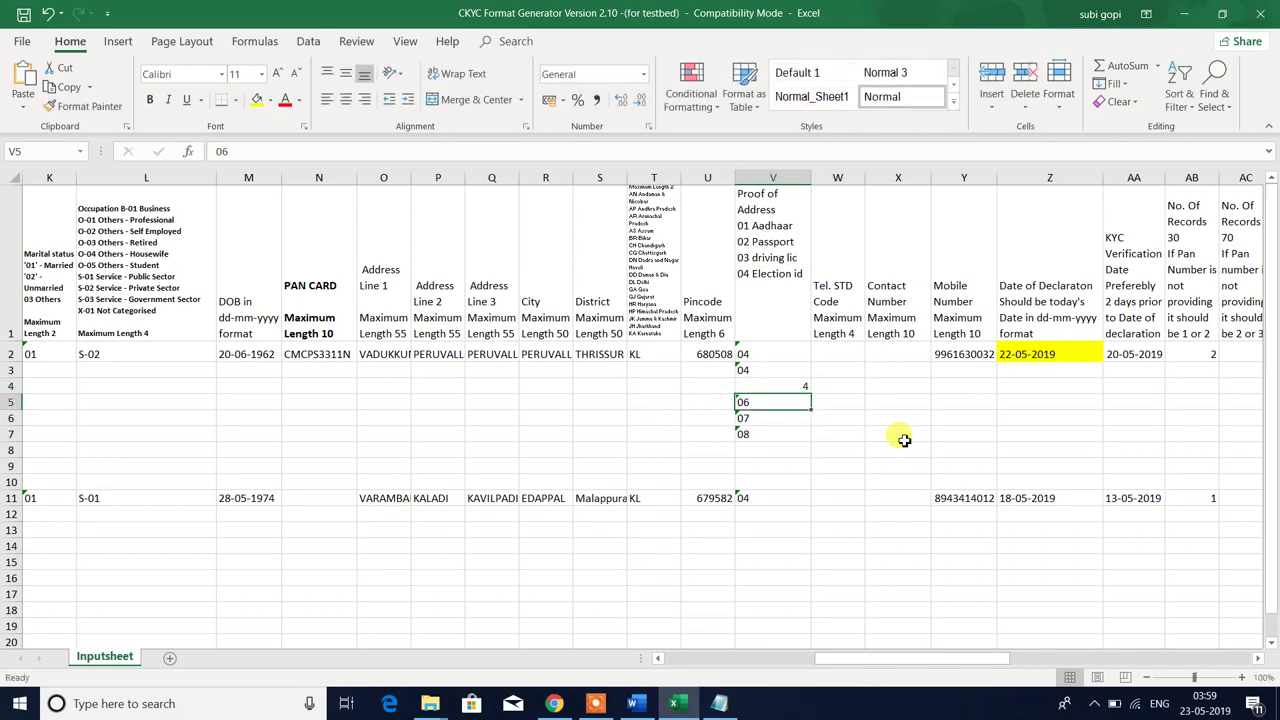
key("Up")
type("04")
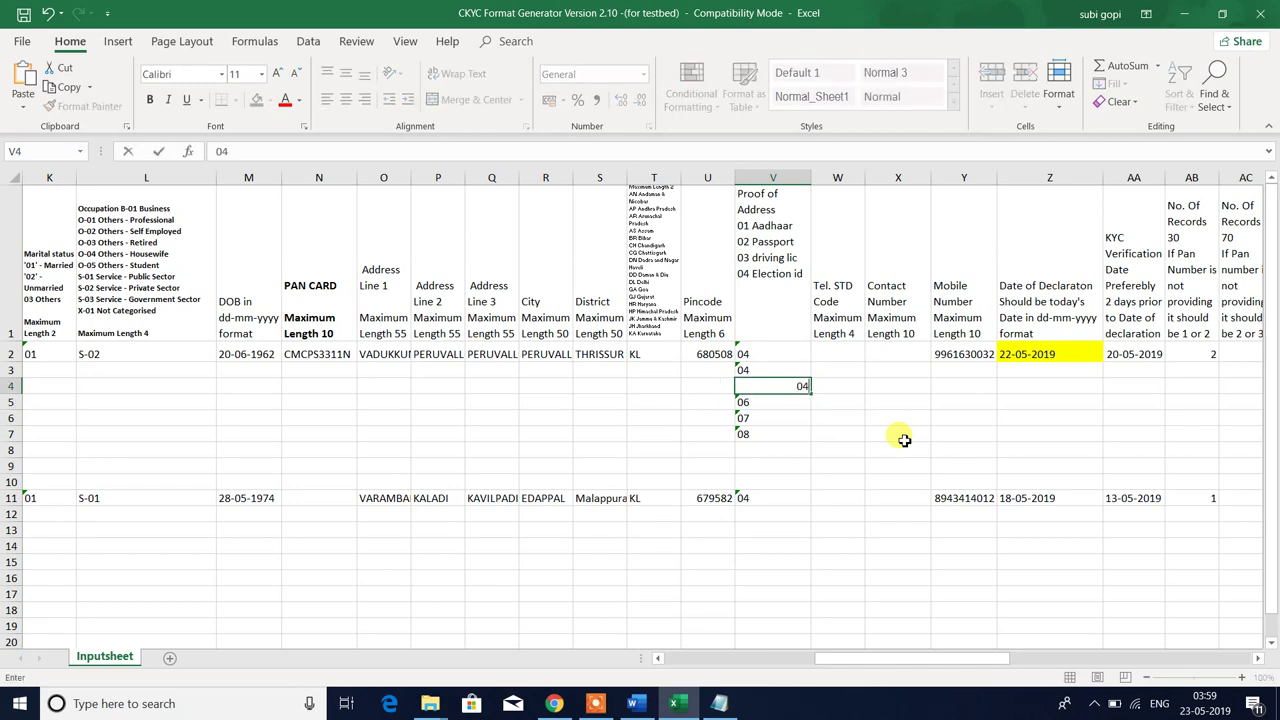
key("Return")
key("Up")
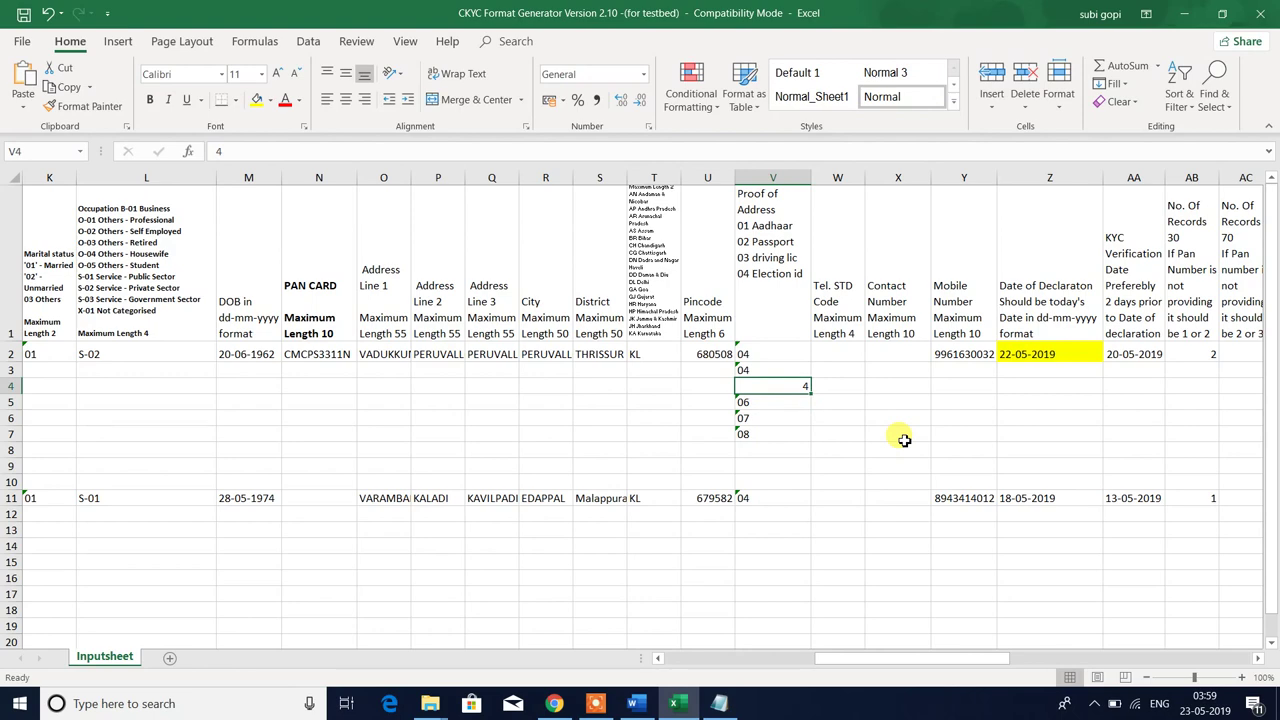
key("ctrl+1")
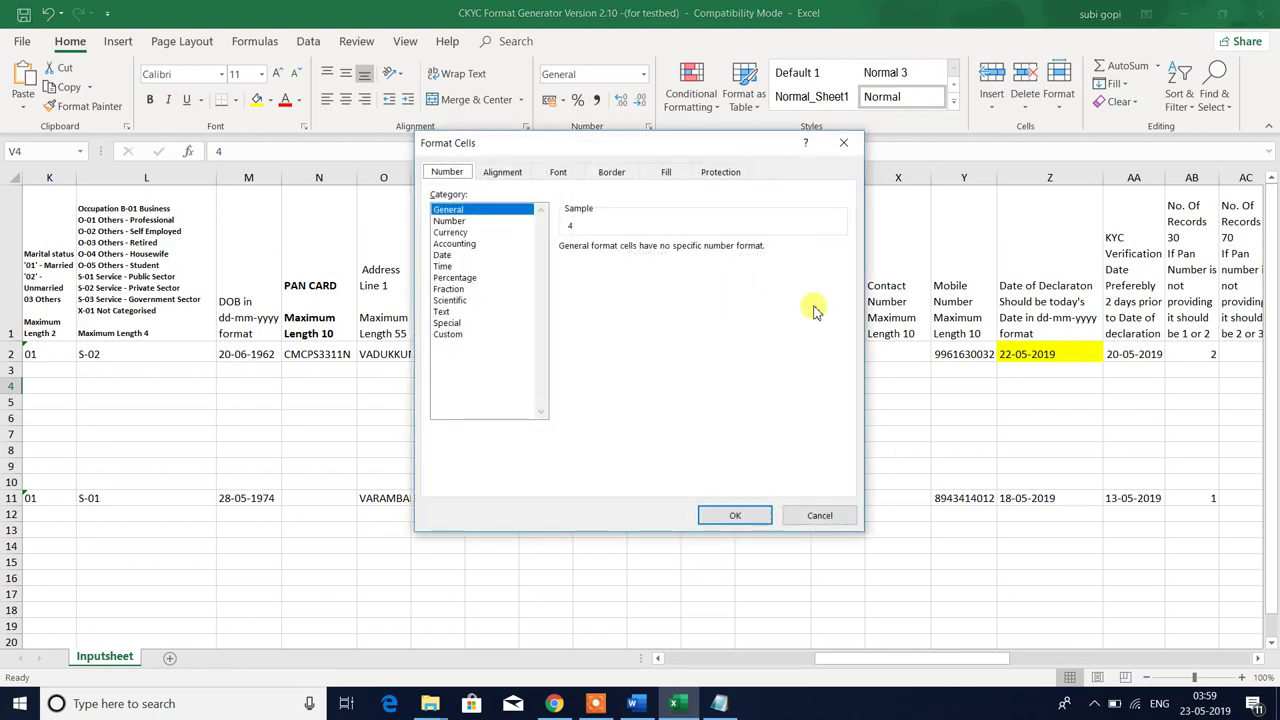
- Format V4 as Text and make it hold 04 with the leading zero
left_click(441, 312)
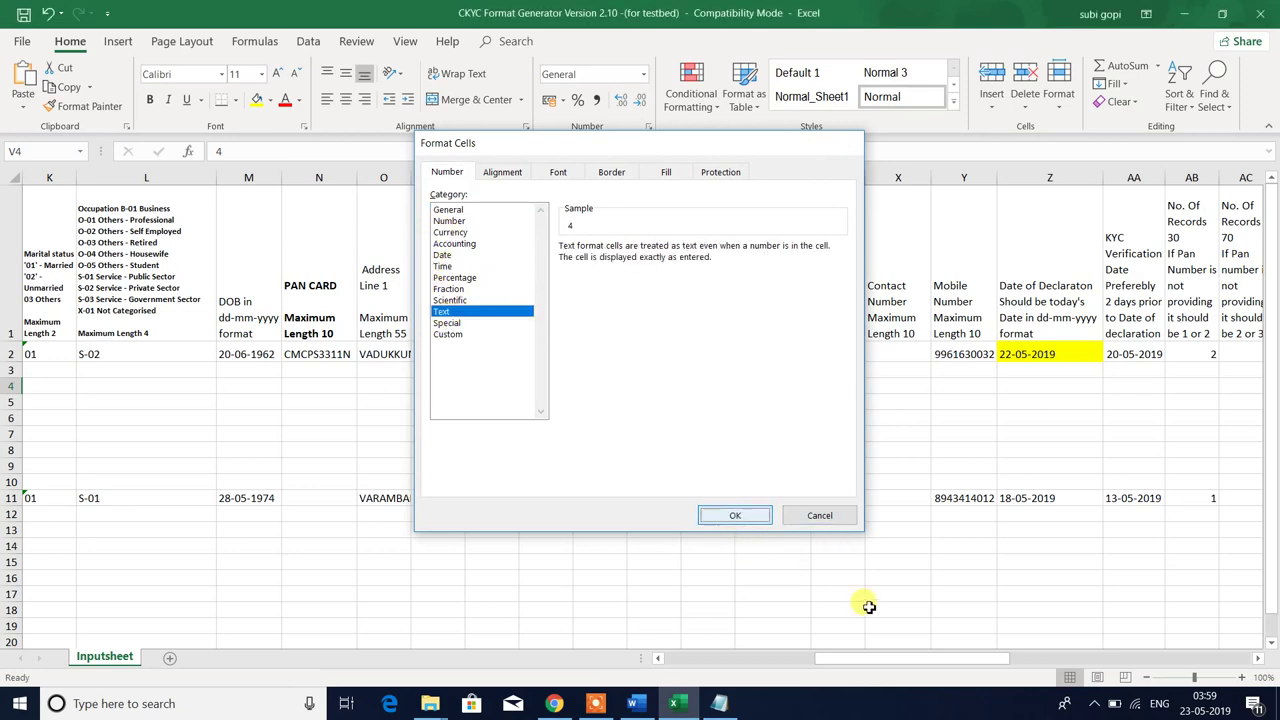
key("Return")
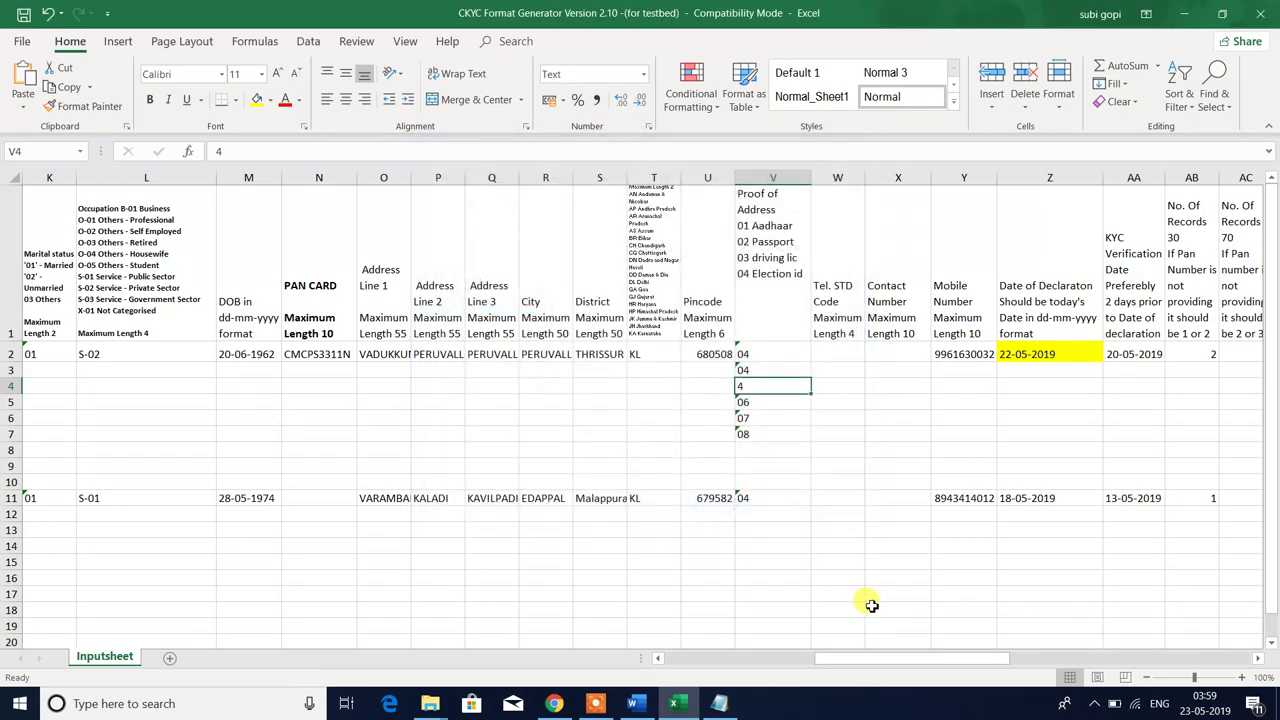
key("F2")
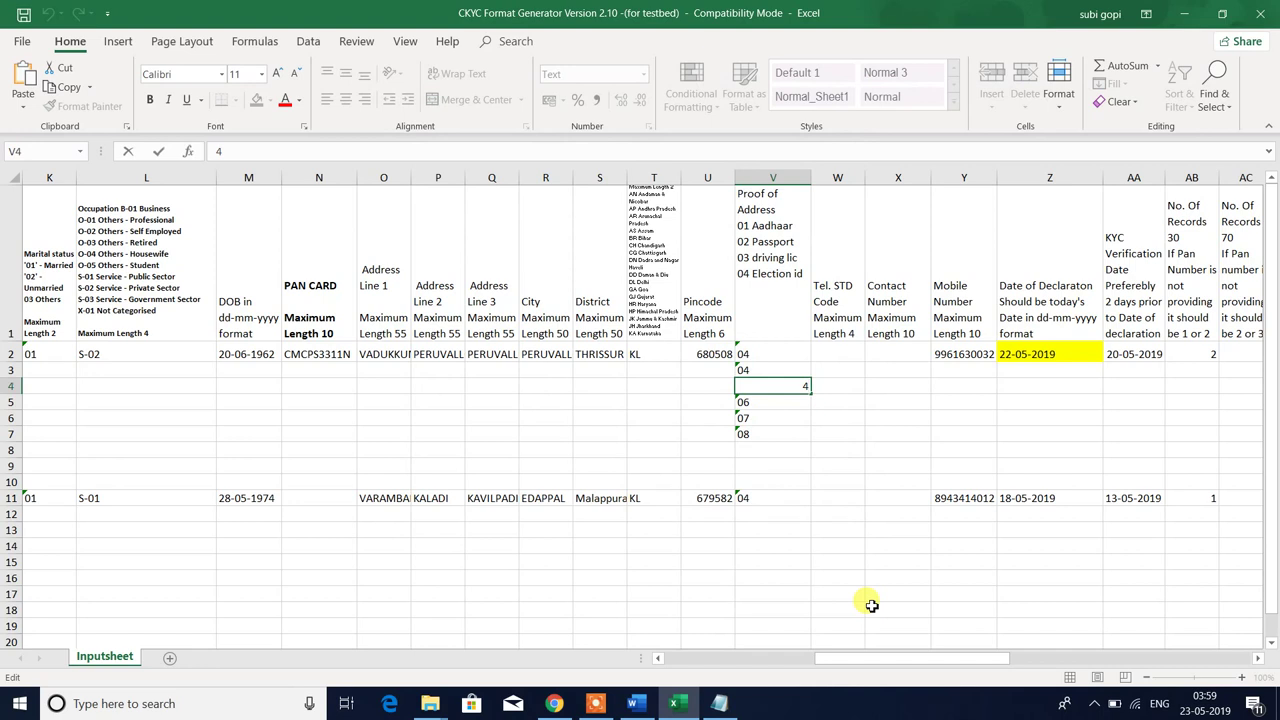
type("0")
key("Return")
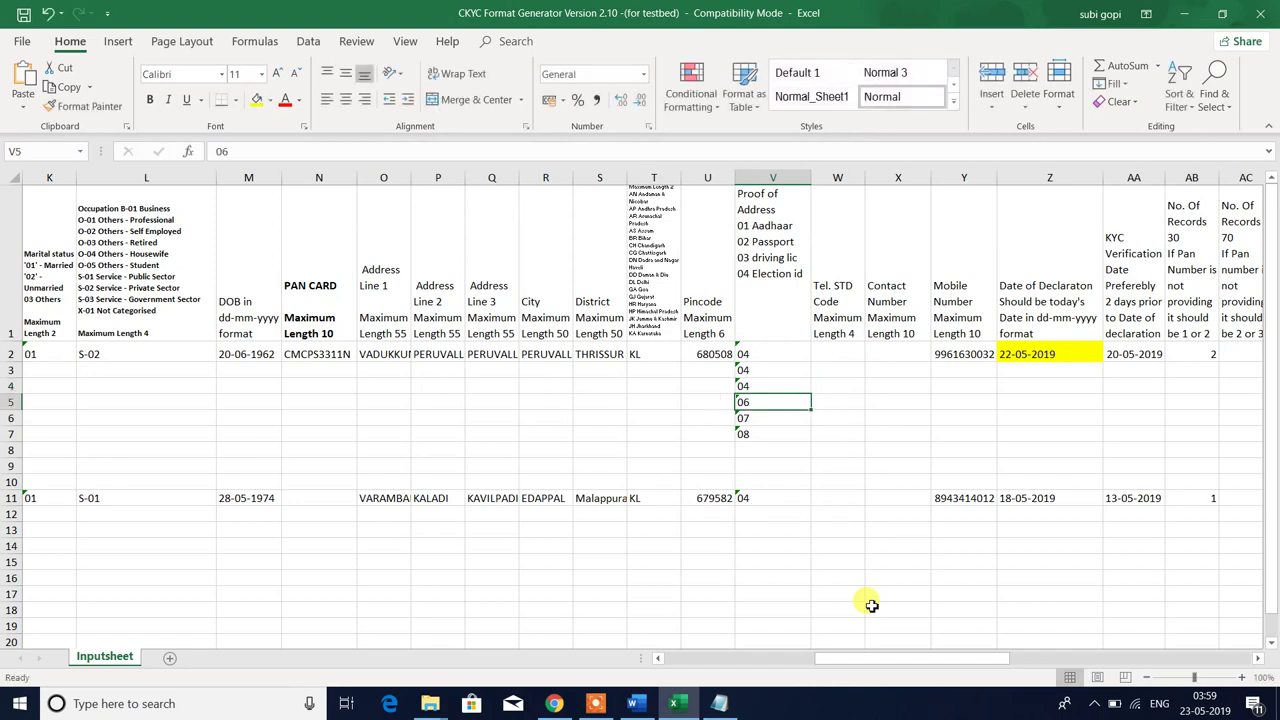
key("Up")
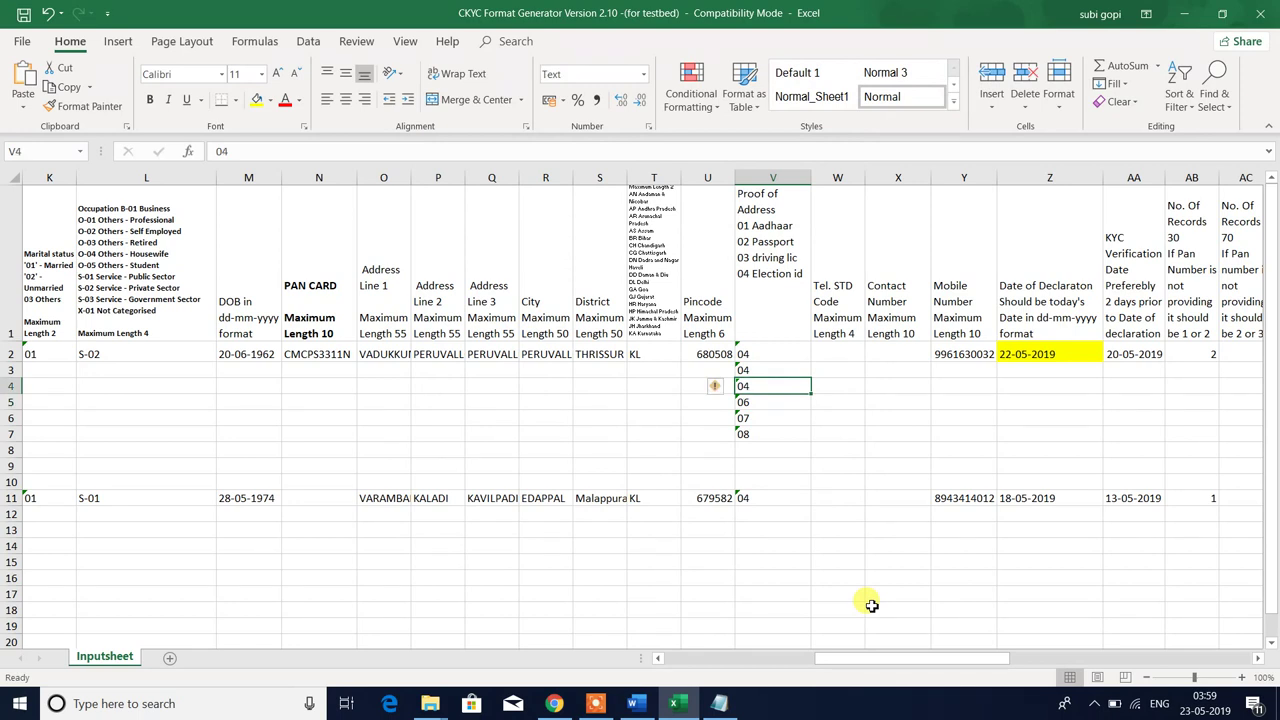
- Copy V4's 04 code down through V10 and enter a trial 4 in V17
key("ctrl+c")
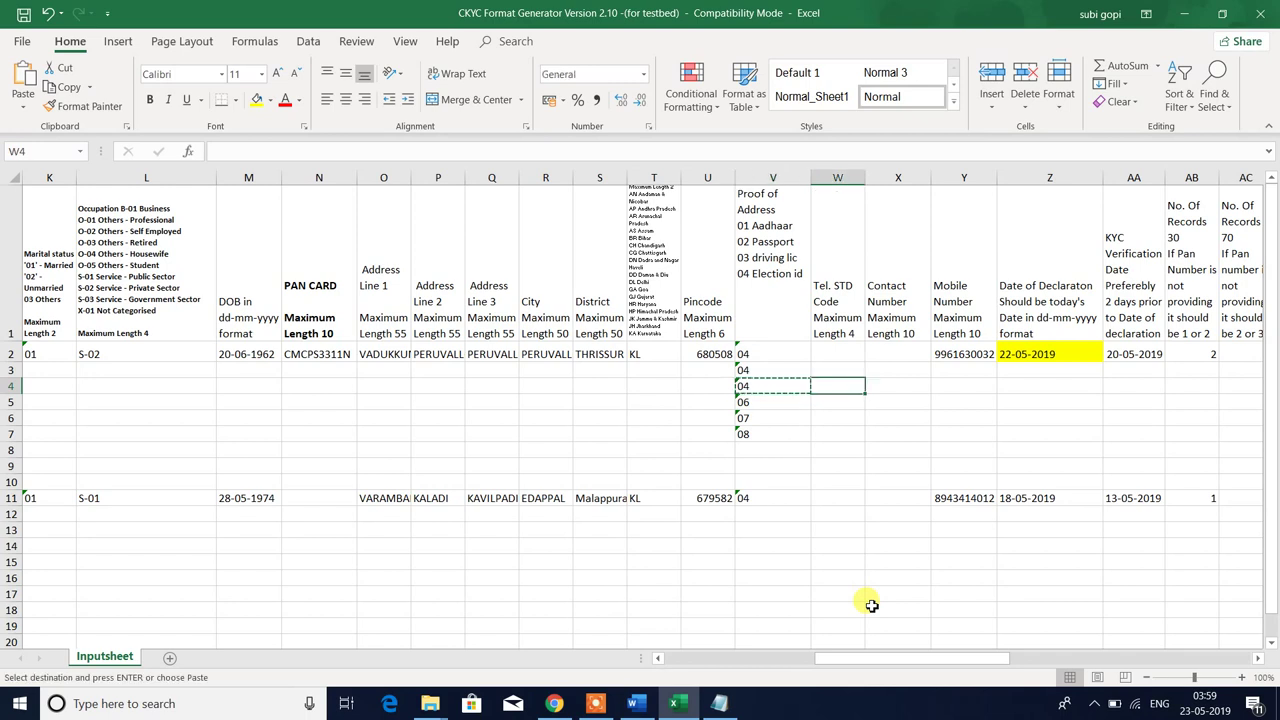
key("shift+Down")
key("shift+Down")
key("shift+Down")
key("shift+Down")
key("shift+Down")
key("shift+Down")
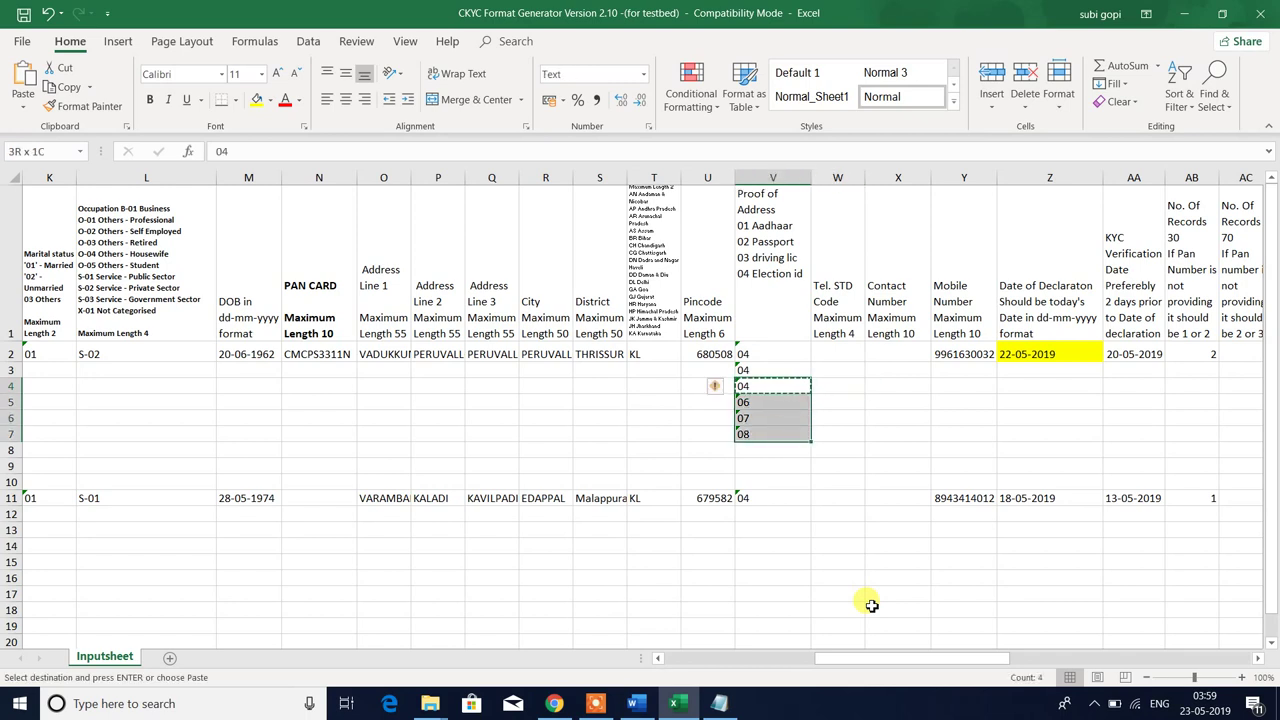
key("Return")
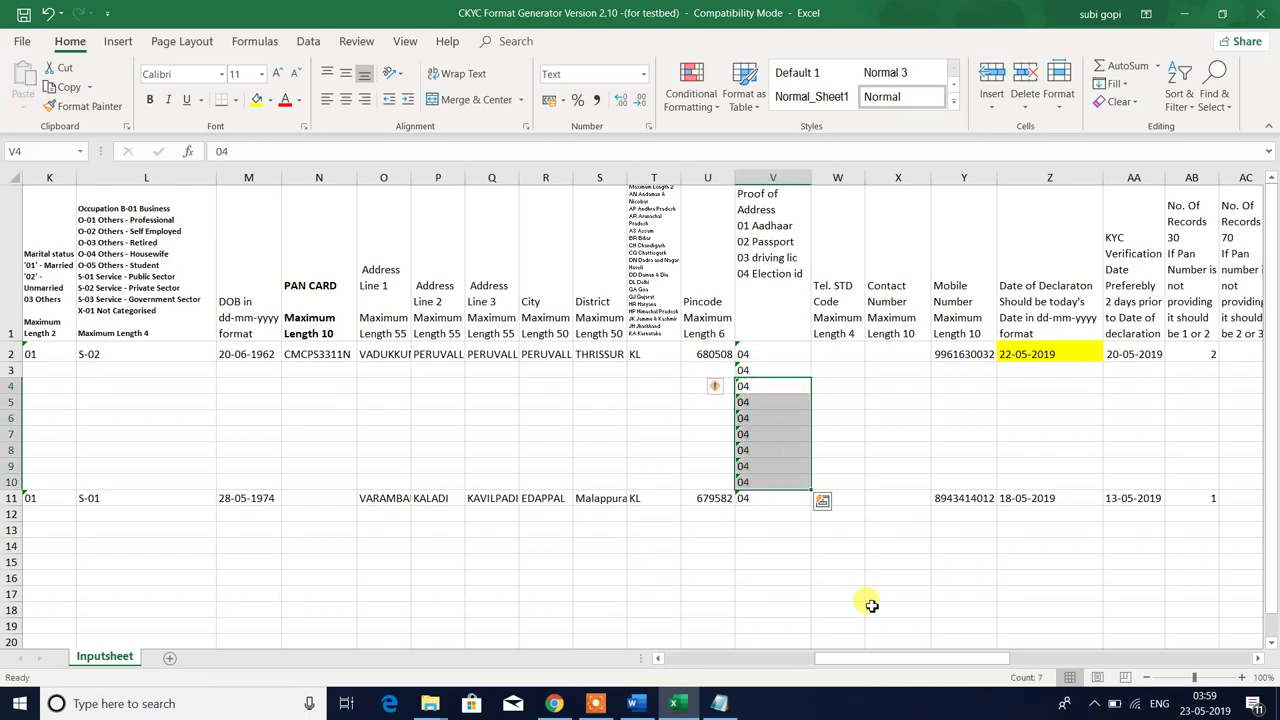
key("Down")
key("Down")
key("Down")
key("Down")
key("Down")
key("Down")
key("Down")
key("Down")
key("Down")
key("Down")
key("Down")
key("Down")
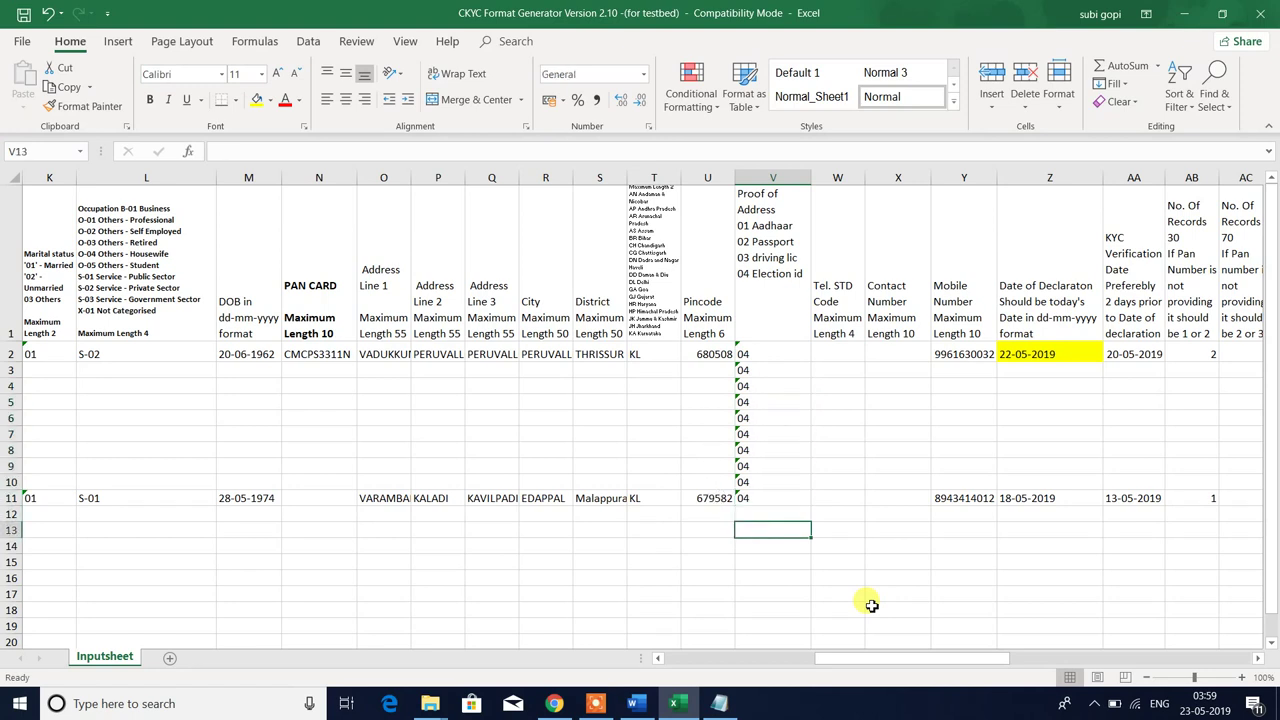
key("Down")
type("4")
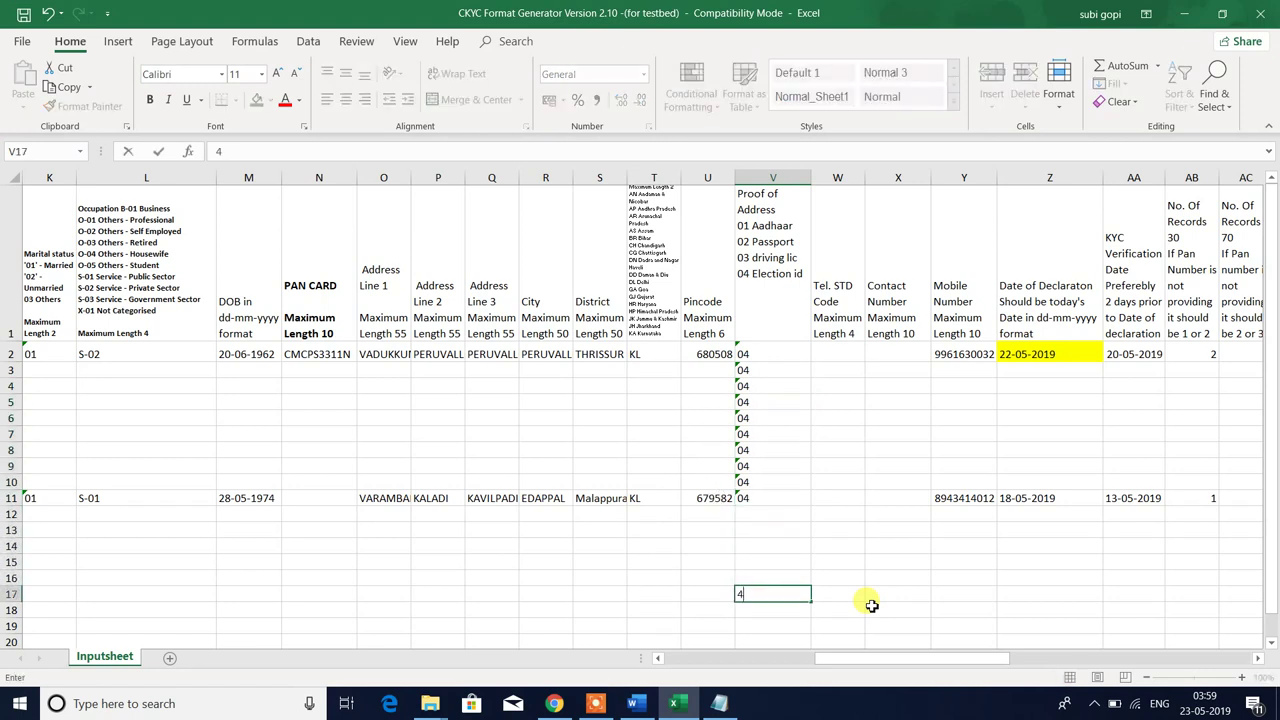
key("Up")
key("Up")
key("Up")
key("Up")
key("Up")
key("Up")
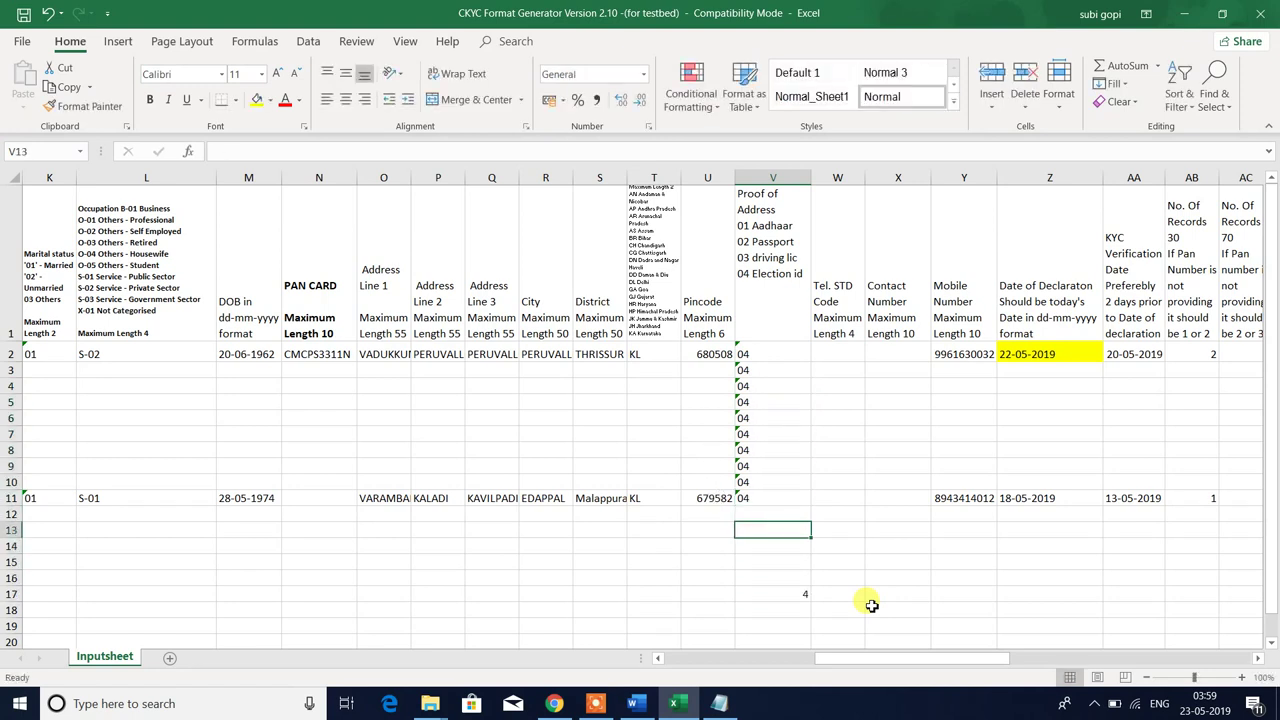
key("Up")
- Clear the trial codes from V3:V10 and the test 4 entries in V7 and V17
key("shift+Up")
key("shift+Up")
key("shift+Up")
key("shift+Up")
key("shift+Up")
key("shift+Up")
key("shift+Up")
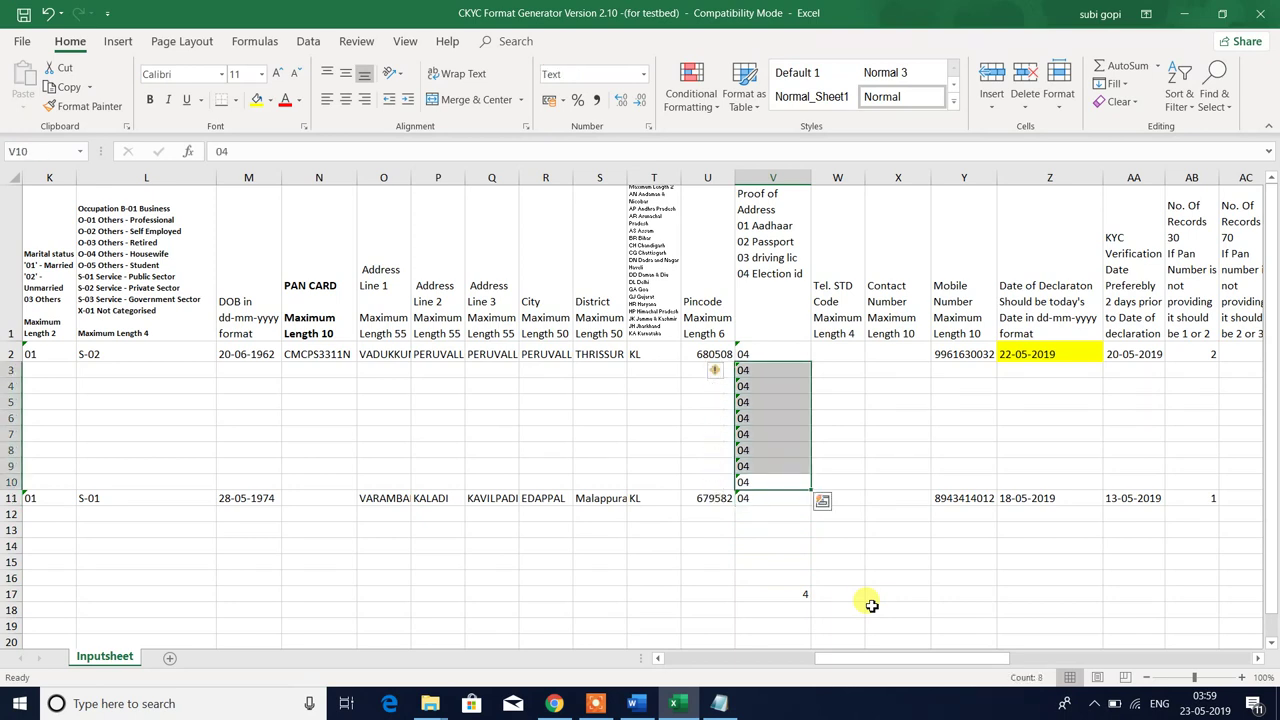
key("ctrl+z")
key("Up")
key("Up")
key("Up")
key("Up")
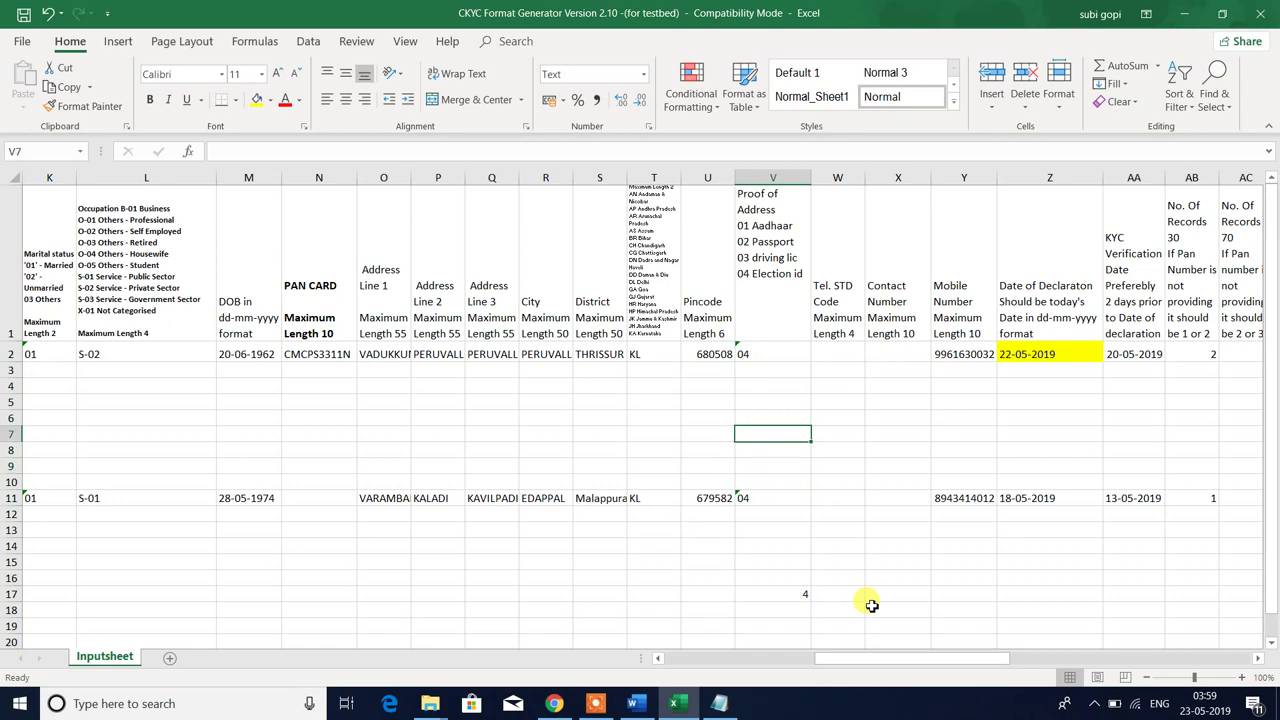
type("4")
key("Return")
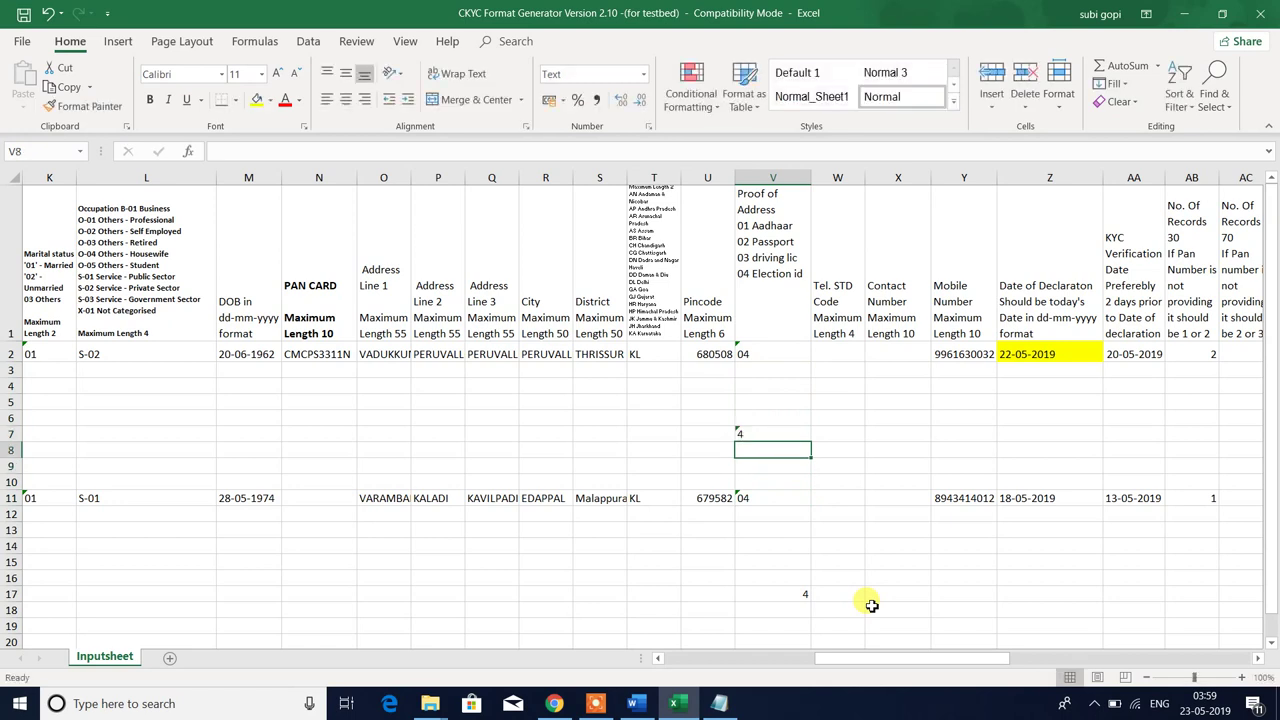
key("Up")
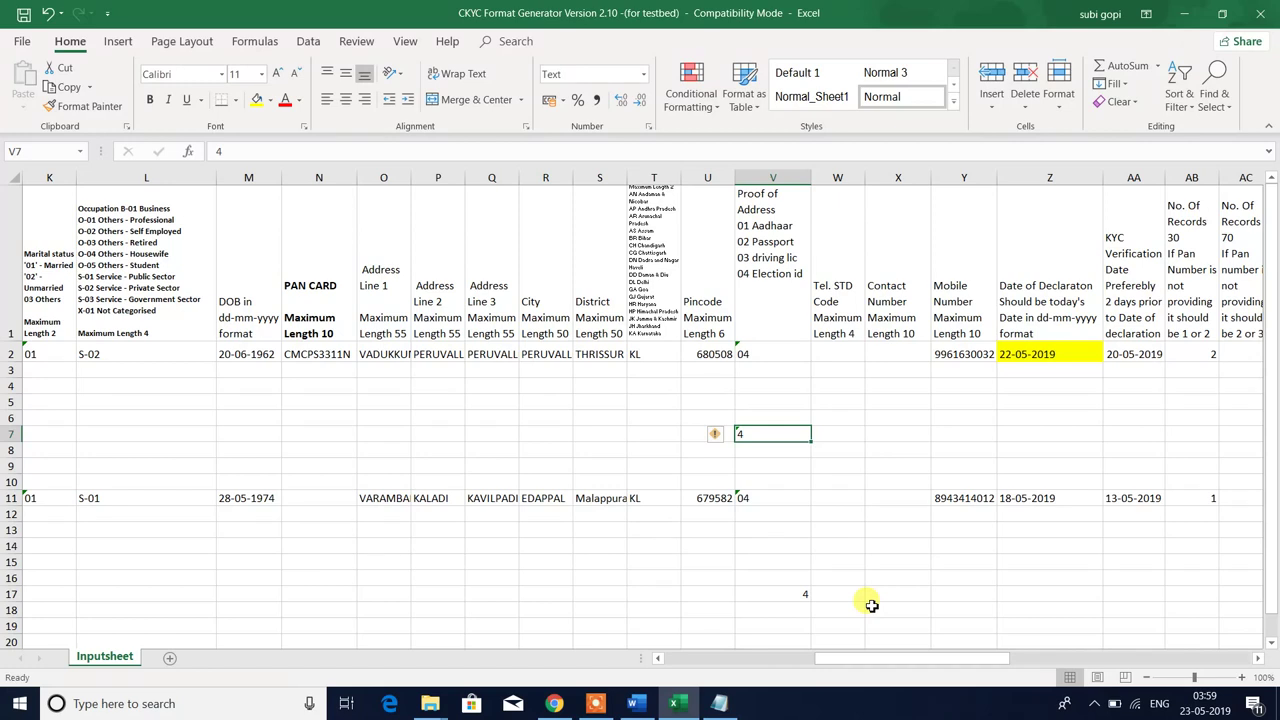
key("Down")
key("Down")
key("Down")
key("Down")
key("Down")
key("Down")
key("Down")
key("Down")
key("Down")
key("Down")
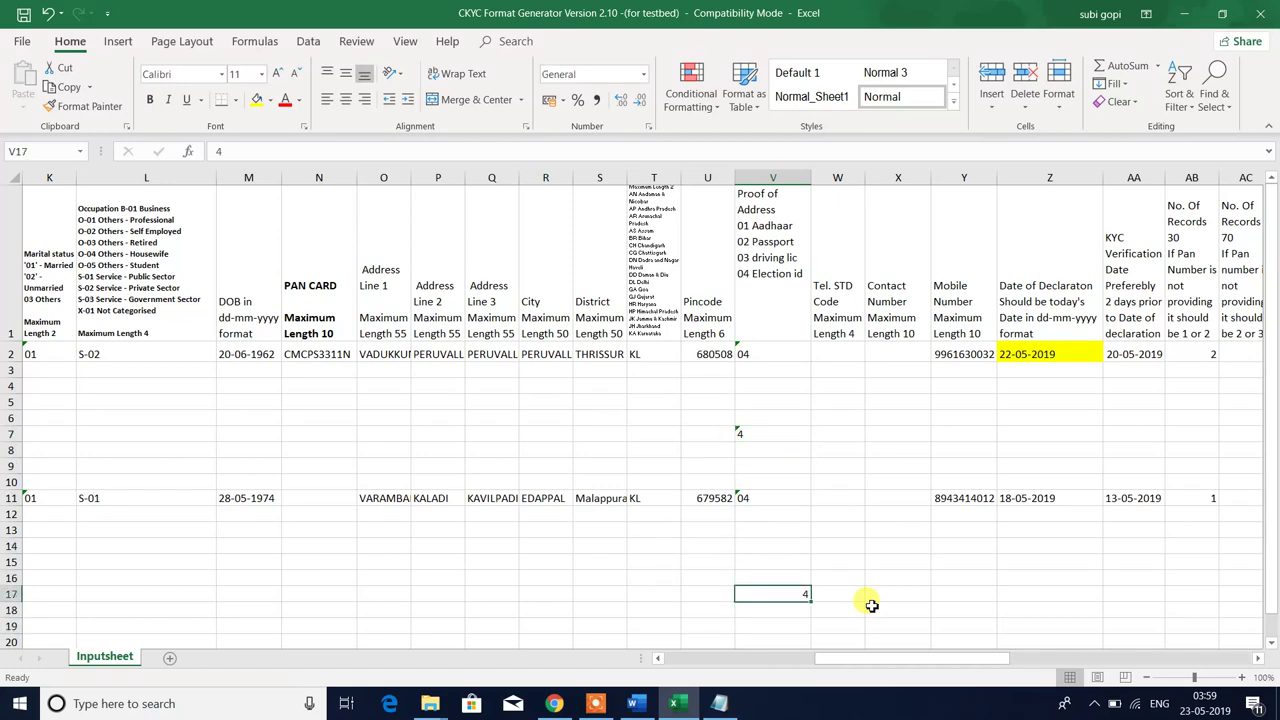
left_click(748, 428)
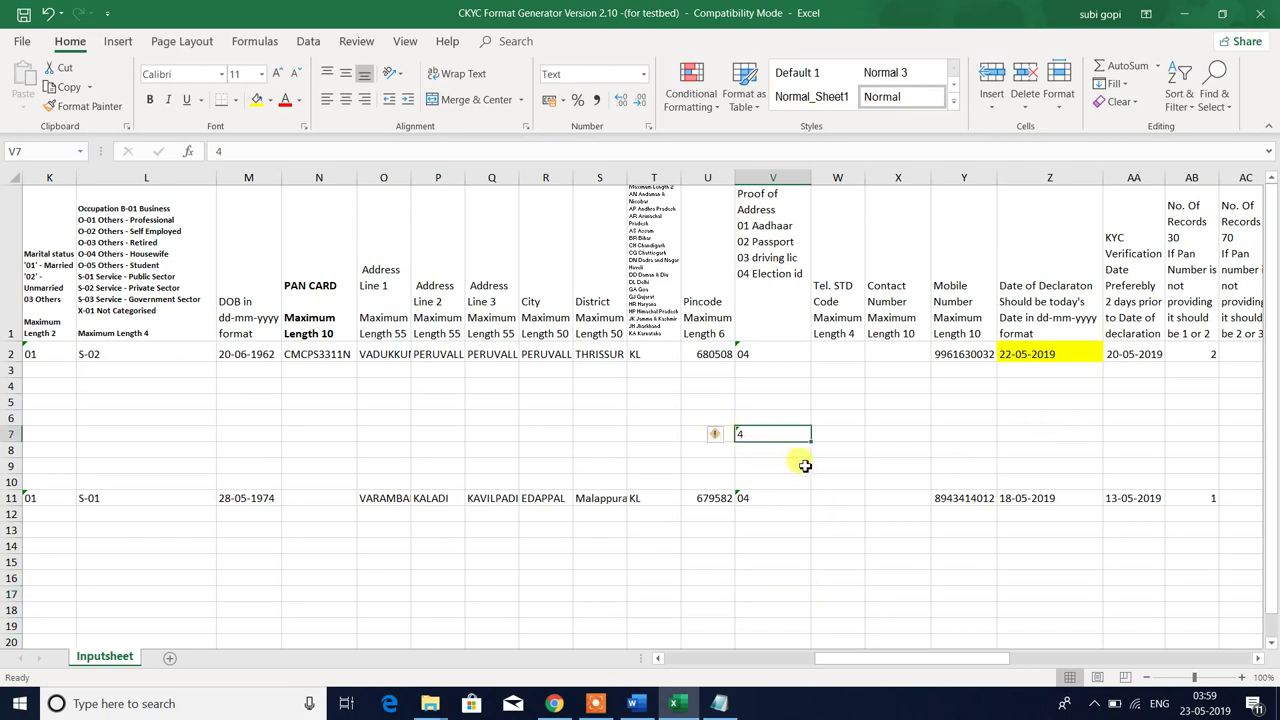
left_click(767, 385)
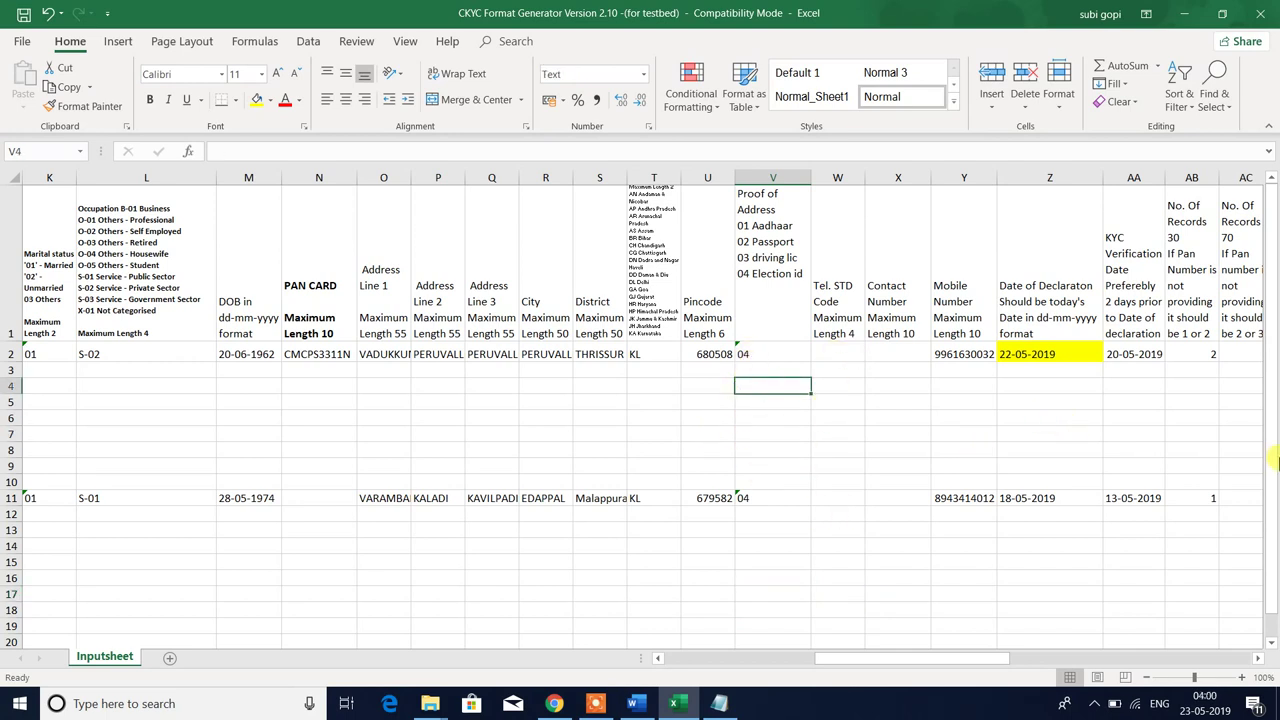
key("Up")
key("Up")
key("Right")
key("Up")
key("Down")
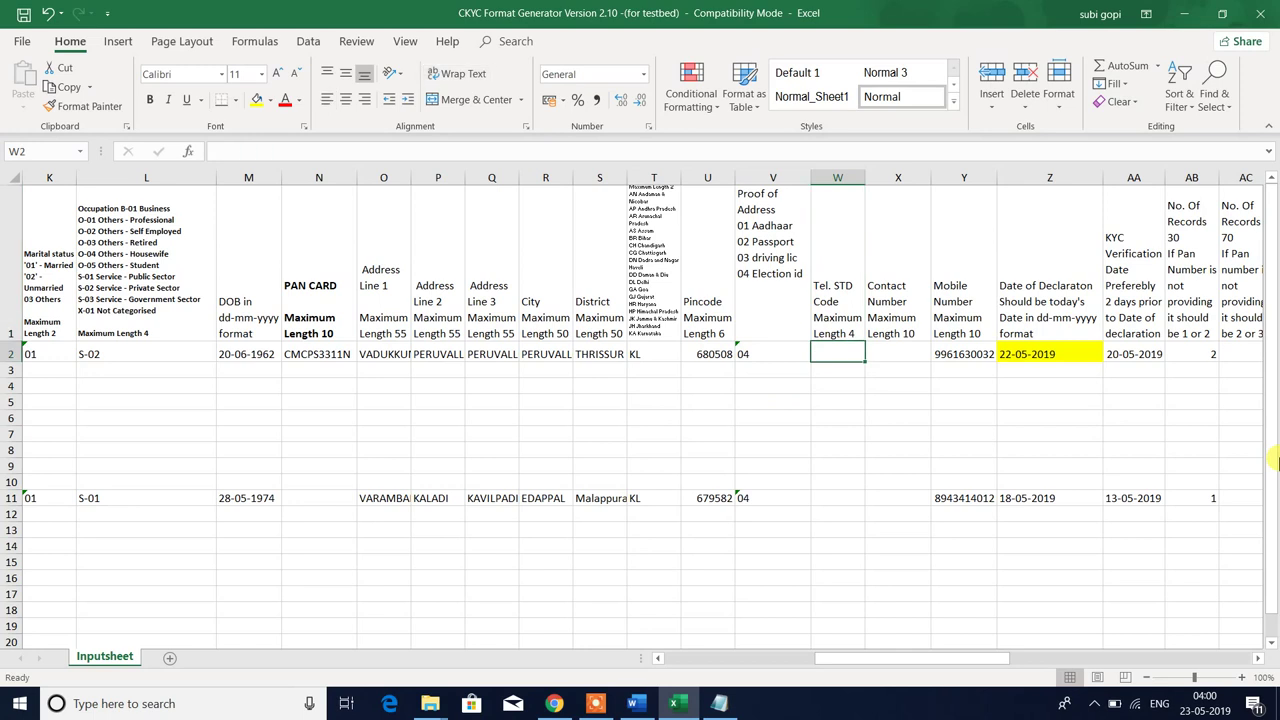
key("Right")
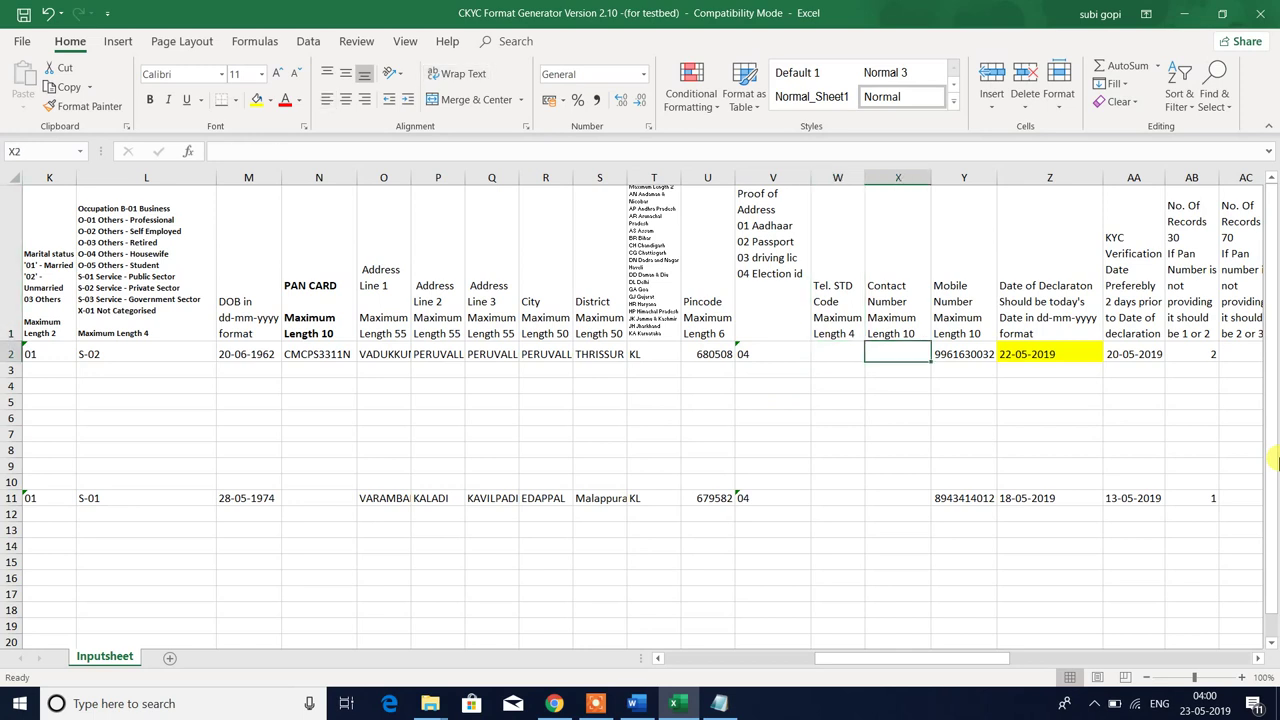
key("Left")
key("Up")
key("Down")
key("Right")
key("Up")
key("Down")
key("Left")
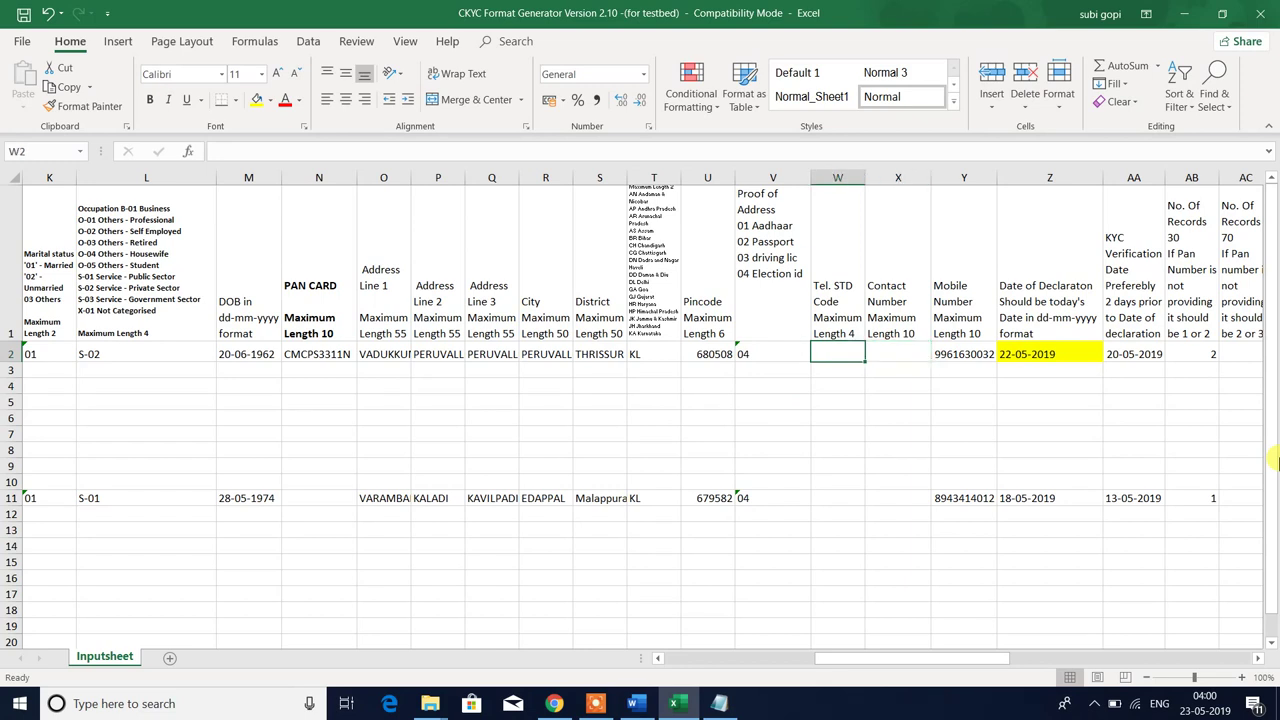
key("Right")
key("Up")
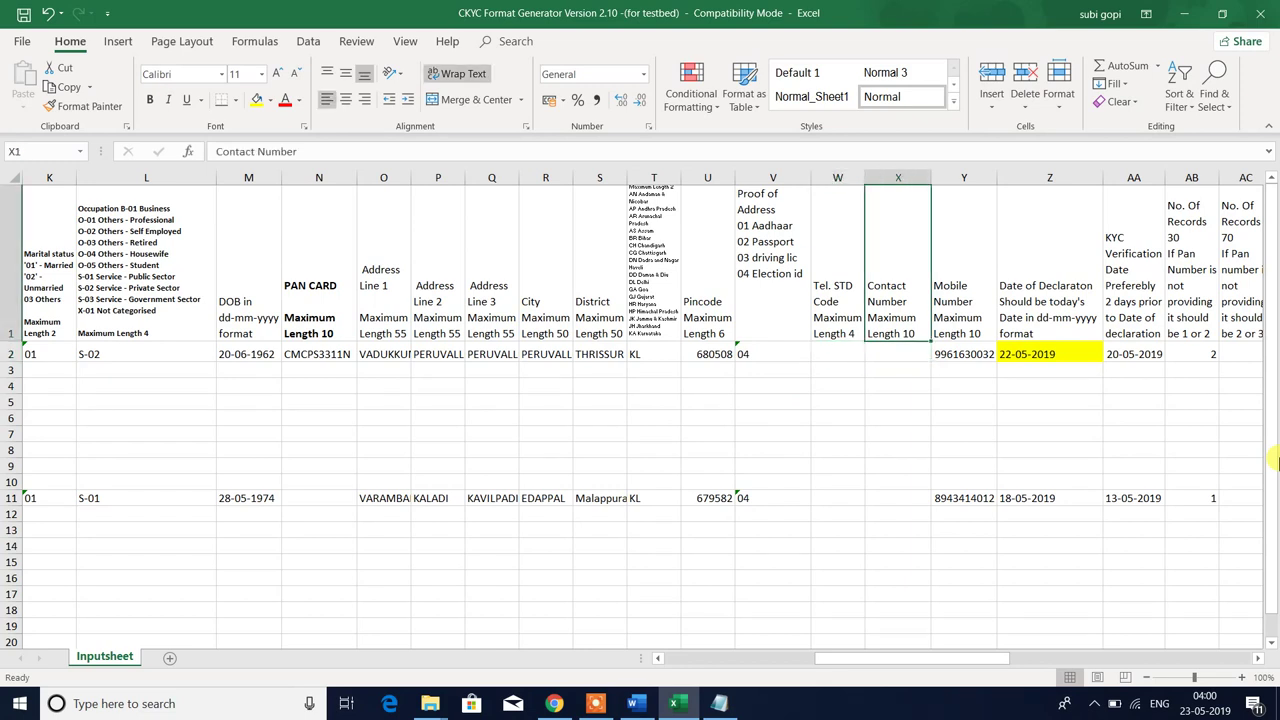
key("XF86AudioRaiseVolume")
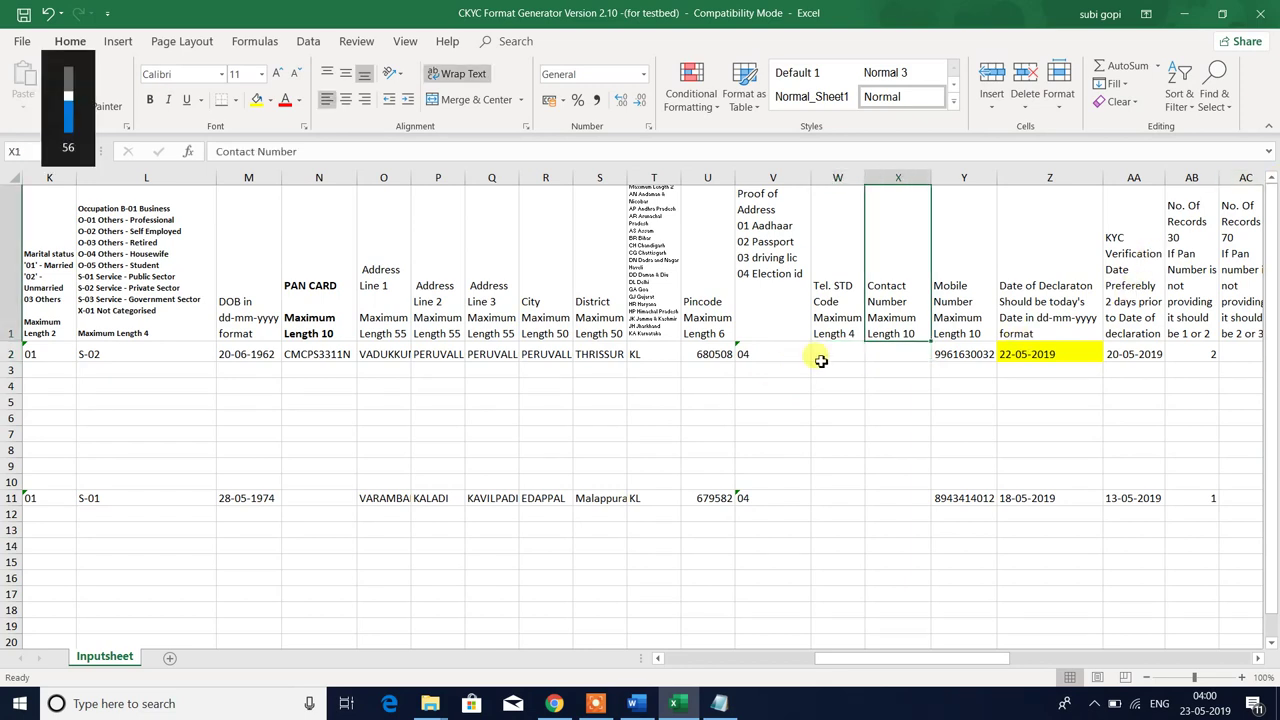
left_click(838, 352)
left_click(891, 352)
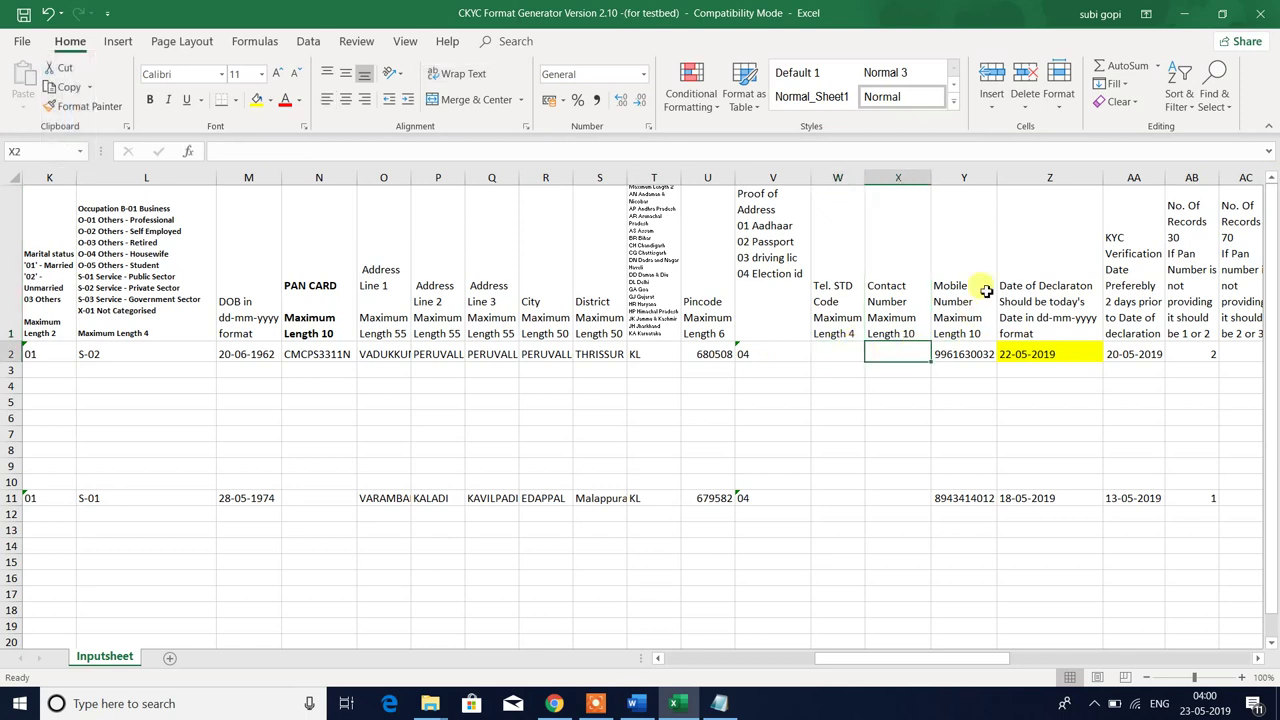
left_click(943, 357)
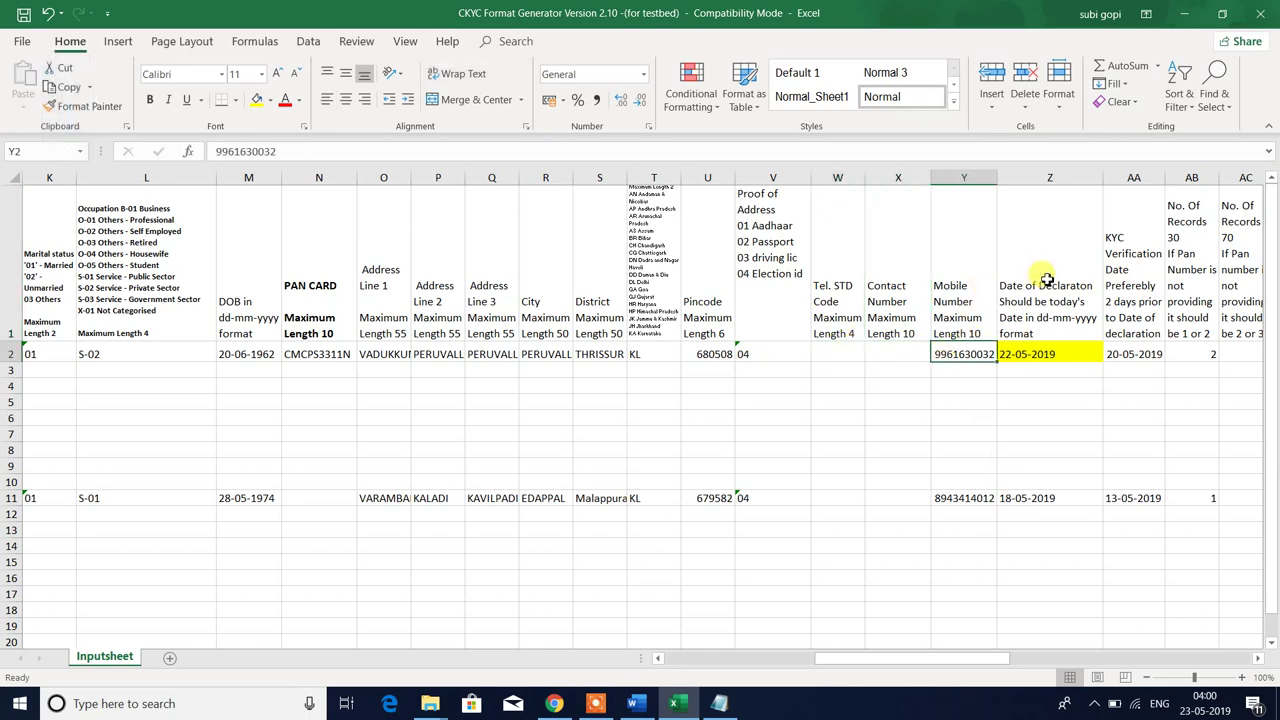
left_click(1047, 353)
key("Right")
key("Right")
key("Right")
key("Right")
key("Right")
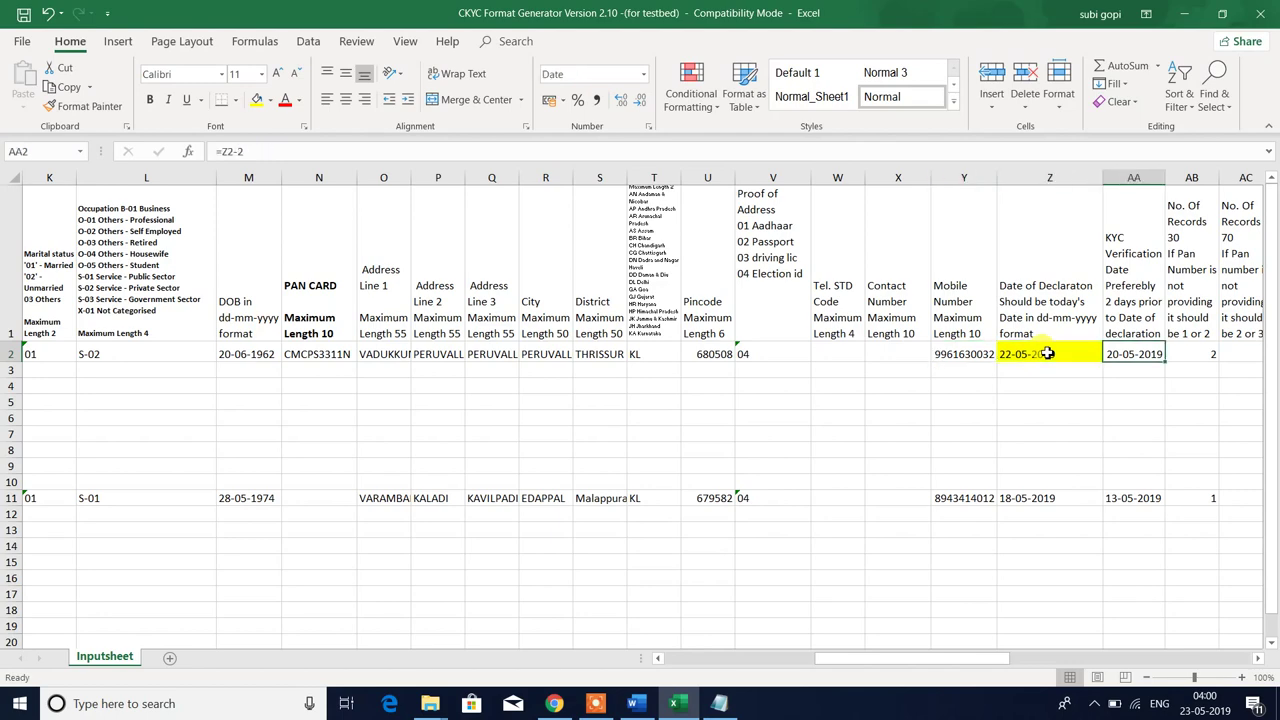
key("Left")
key("Left")
key("Left")
key("Left")
key("Left")
key("Left")
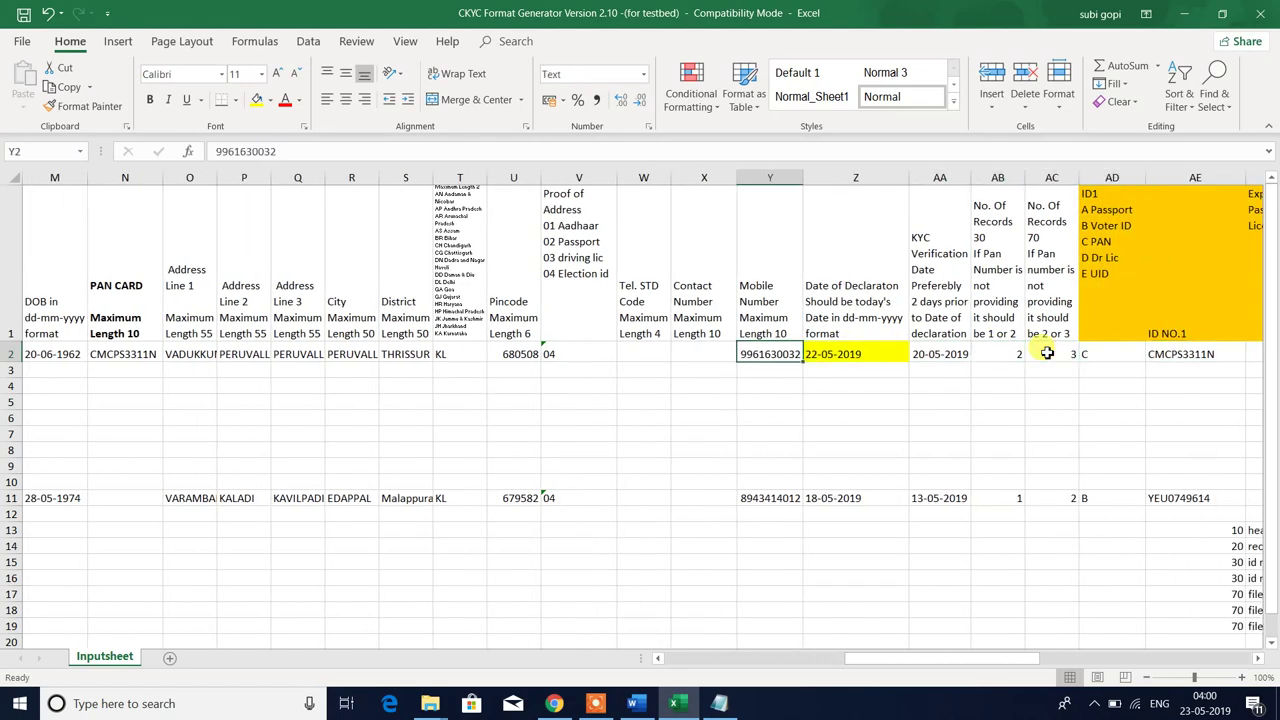
key("Right")
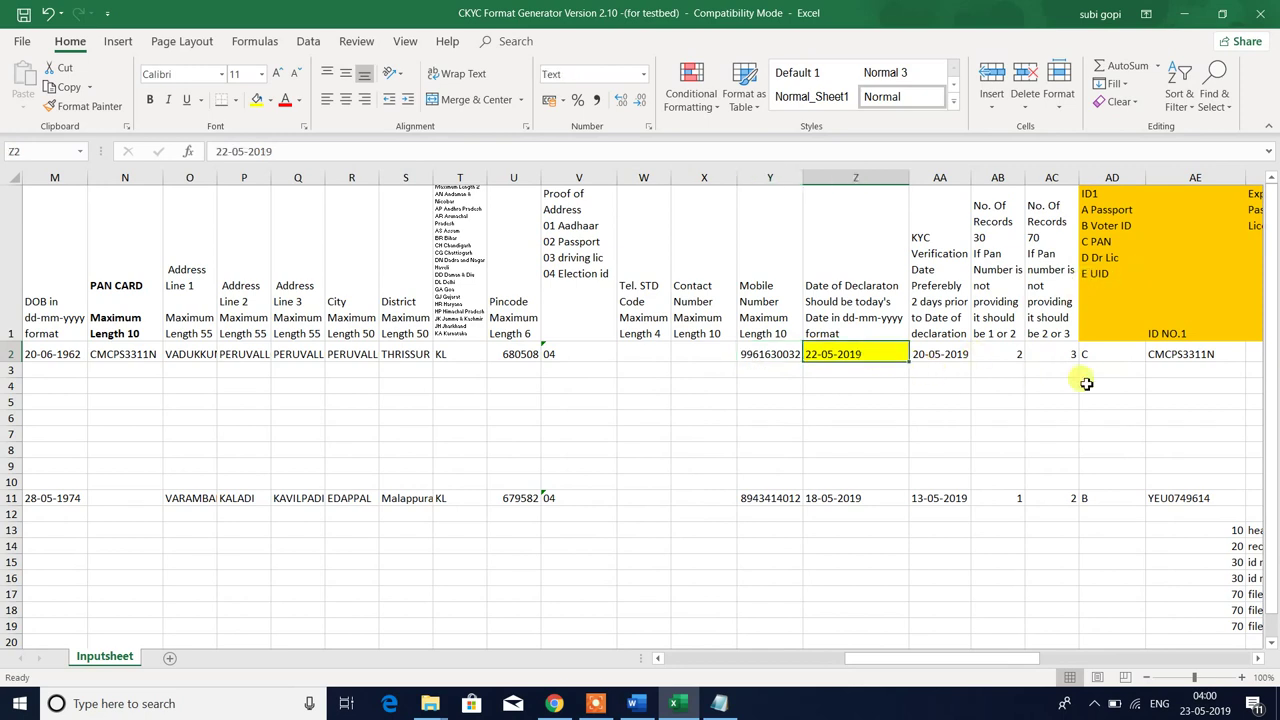
- Change Z2's declaration date to 23-05-2019 and verify AA2's =Z2-2 gives 21-05-2019
left_click(228, 151)
key("BackSpace")
type("3")
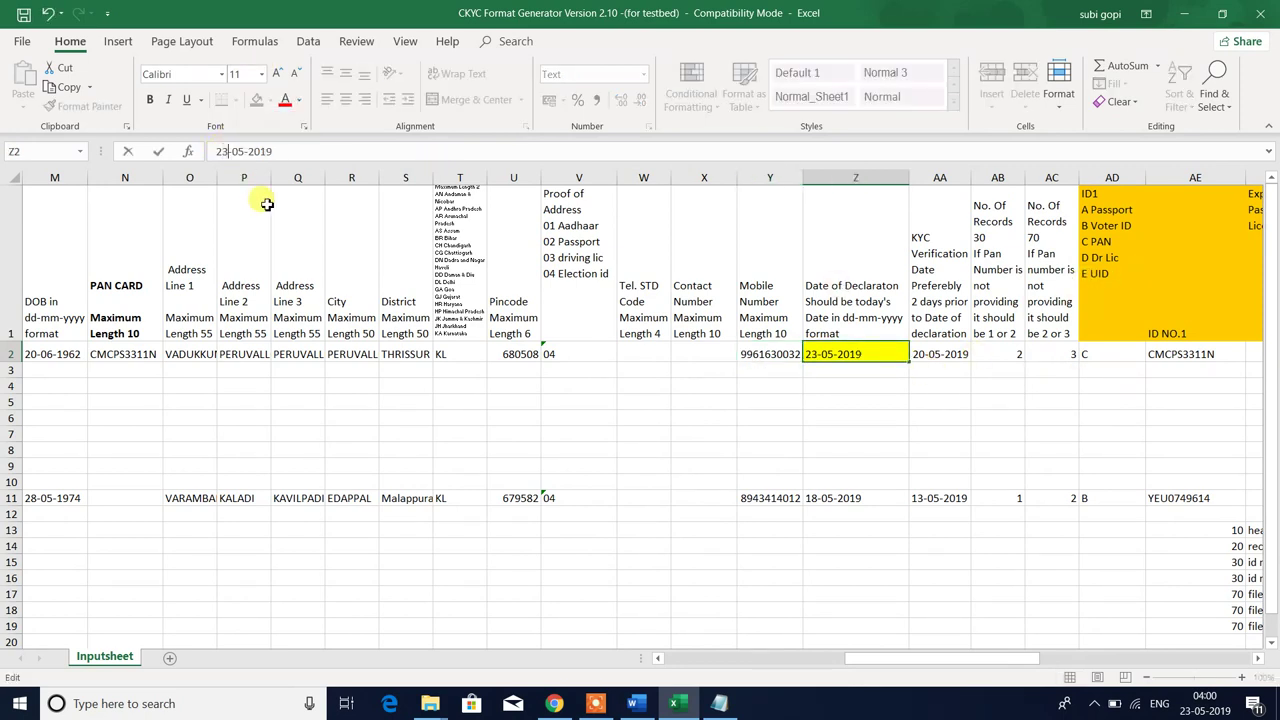
key("Return")
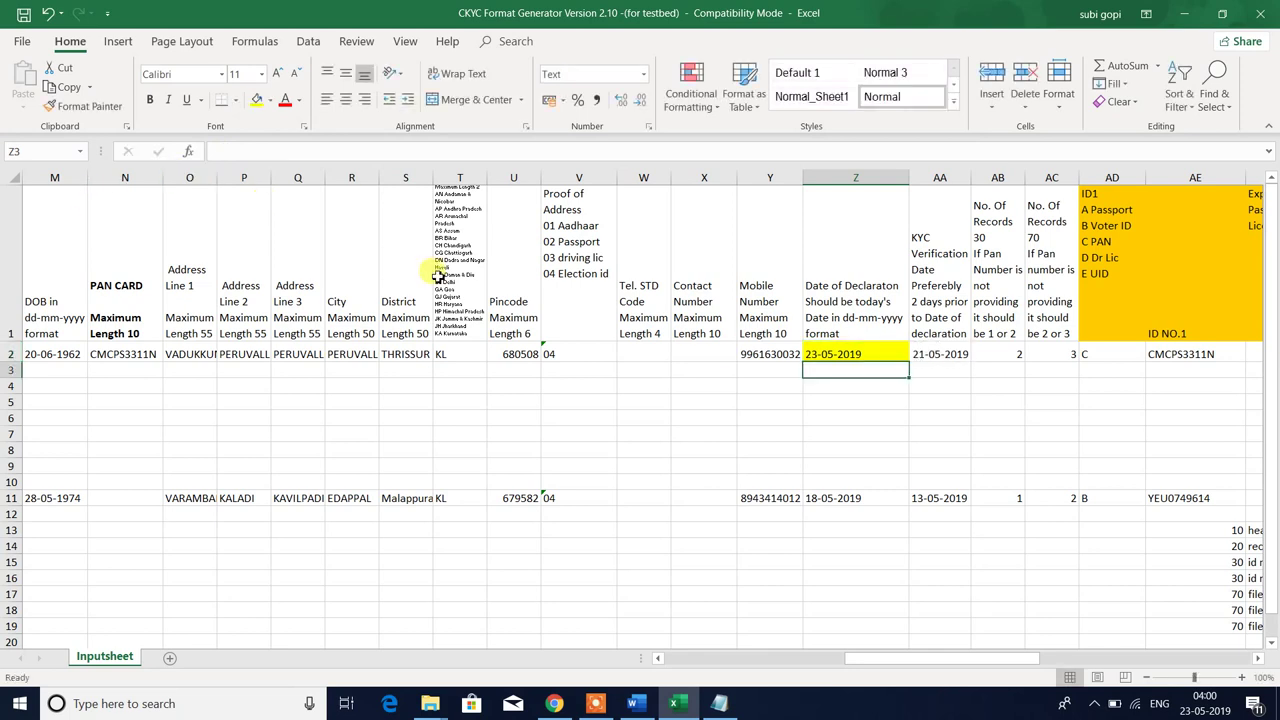
left_click(845, 354)
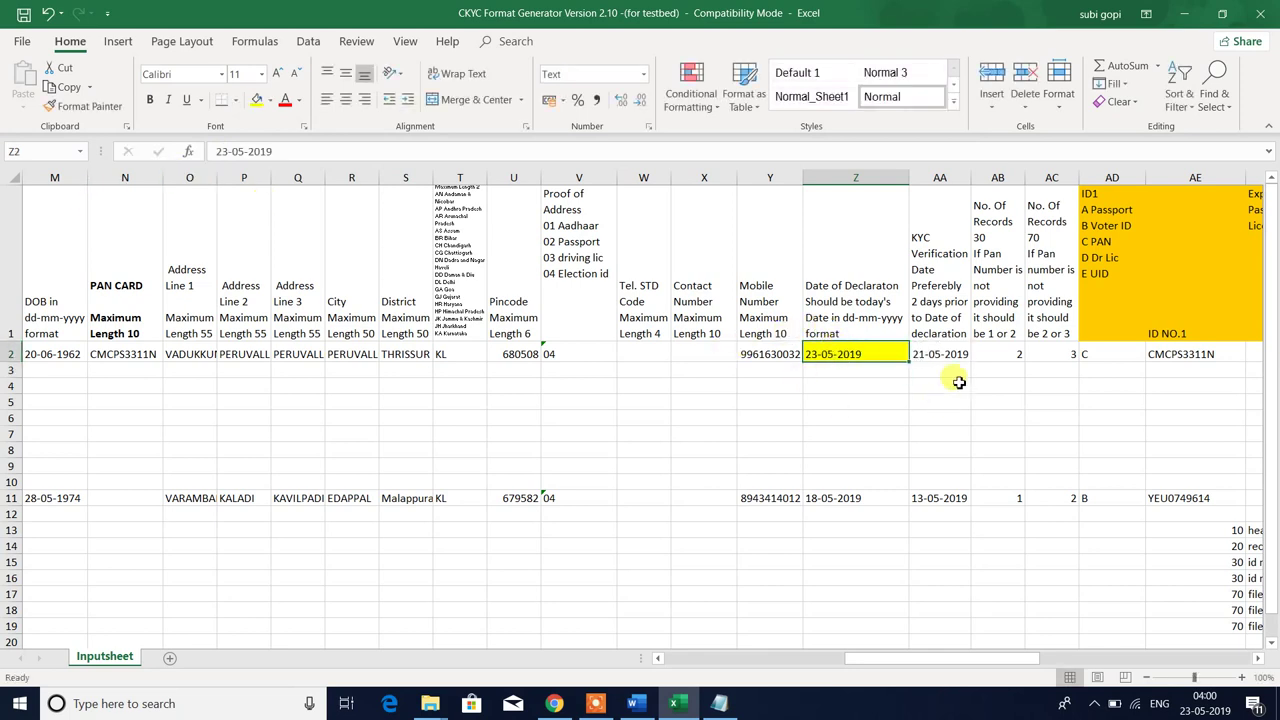
left_click(943, 263)
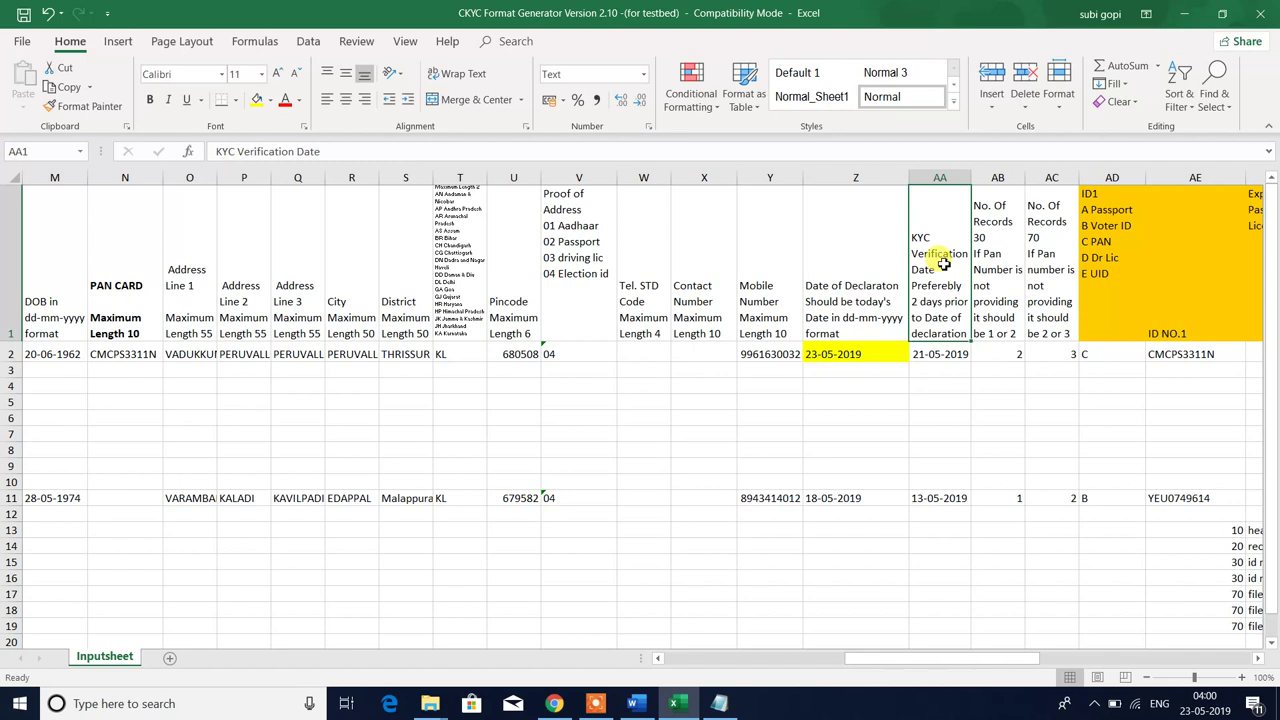
left_click(940, 354)
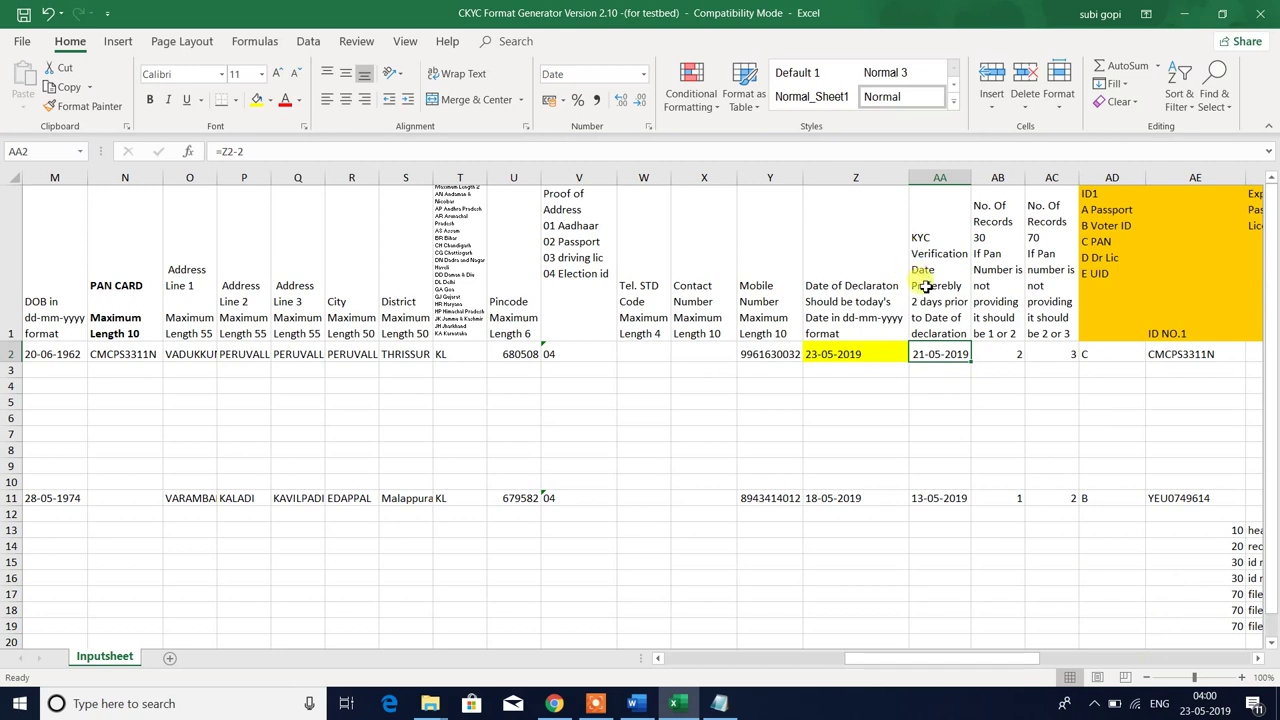
left_click(926, 286)
left_click(940, 354)
left_click(843, 354)
left_click(930, 348)
left_click(943, 316)
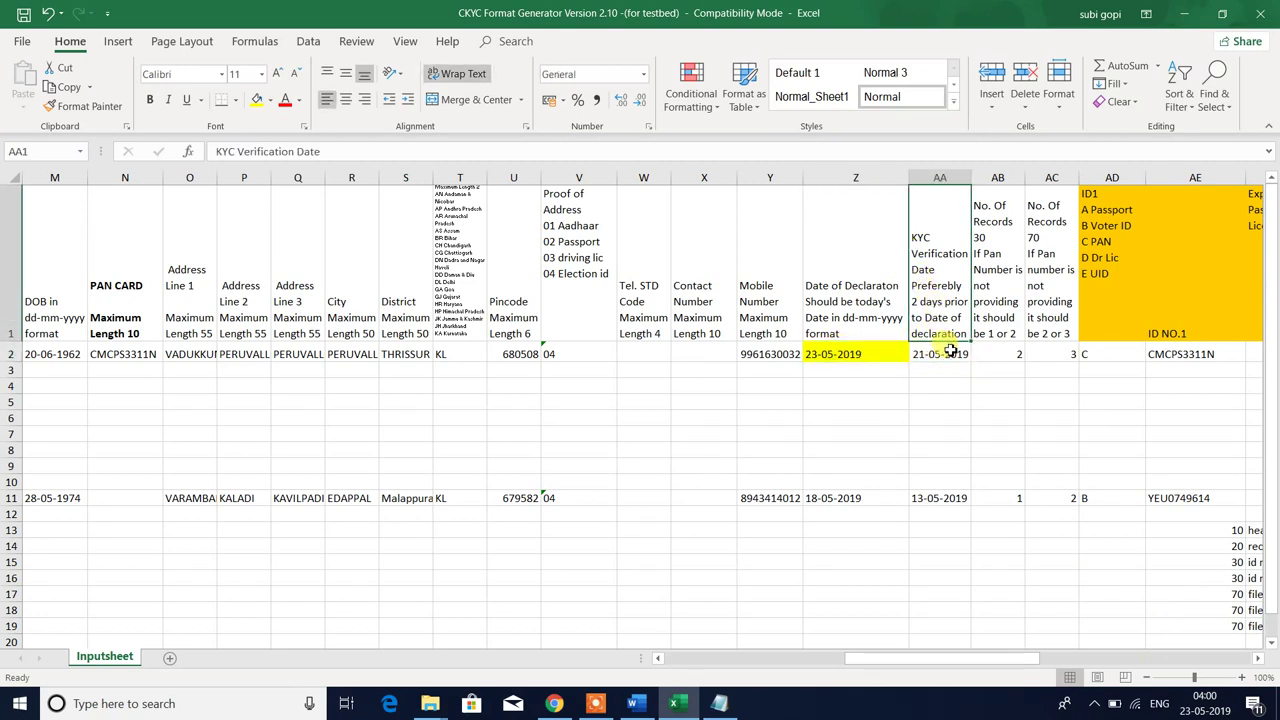
left_click(950, 353)
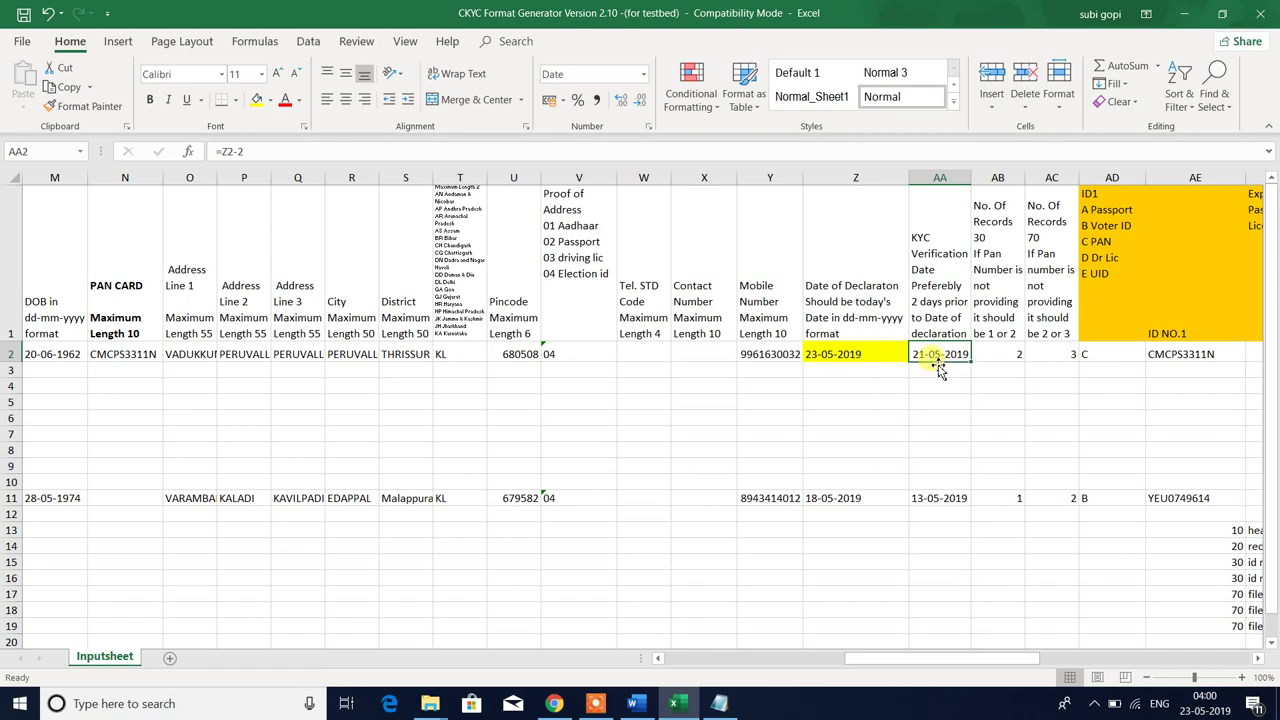
left_click(936, 368)
left_click(940, 350)
left_click(932, 372)
left_click(935, 354)
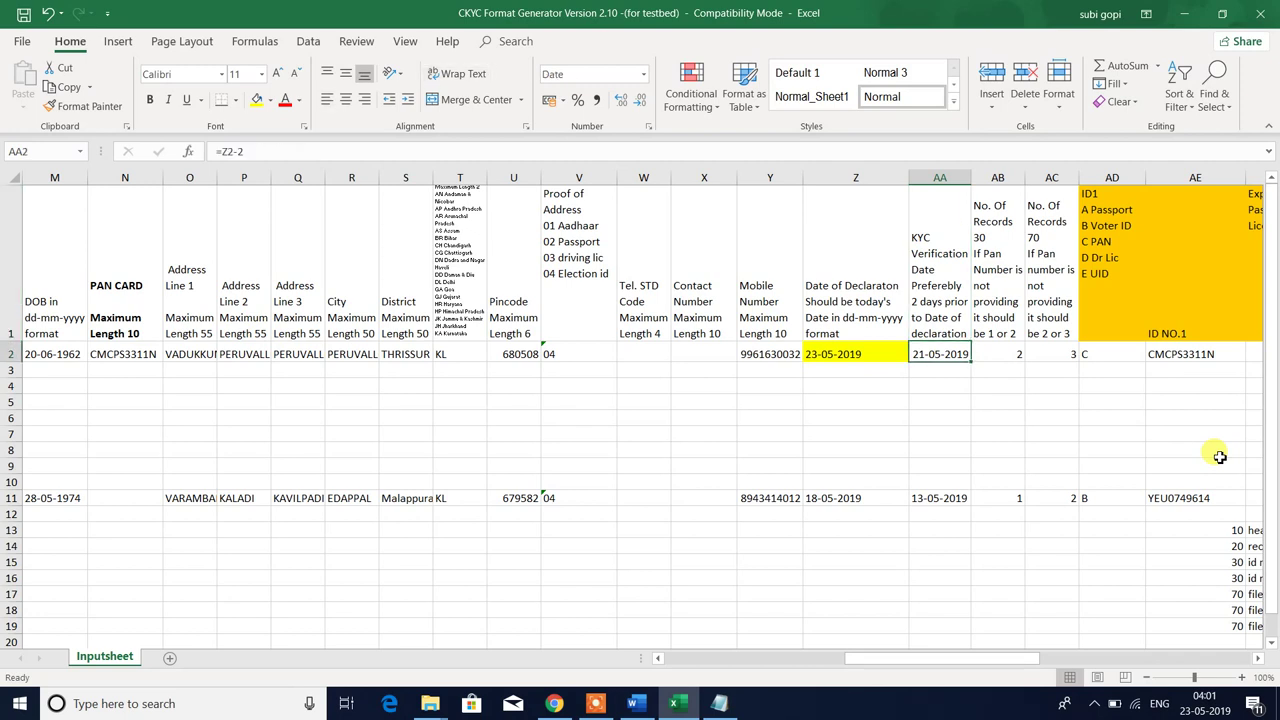
key("Up")
key("Down")
type("21-0")
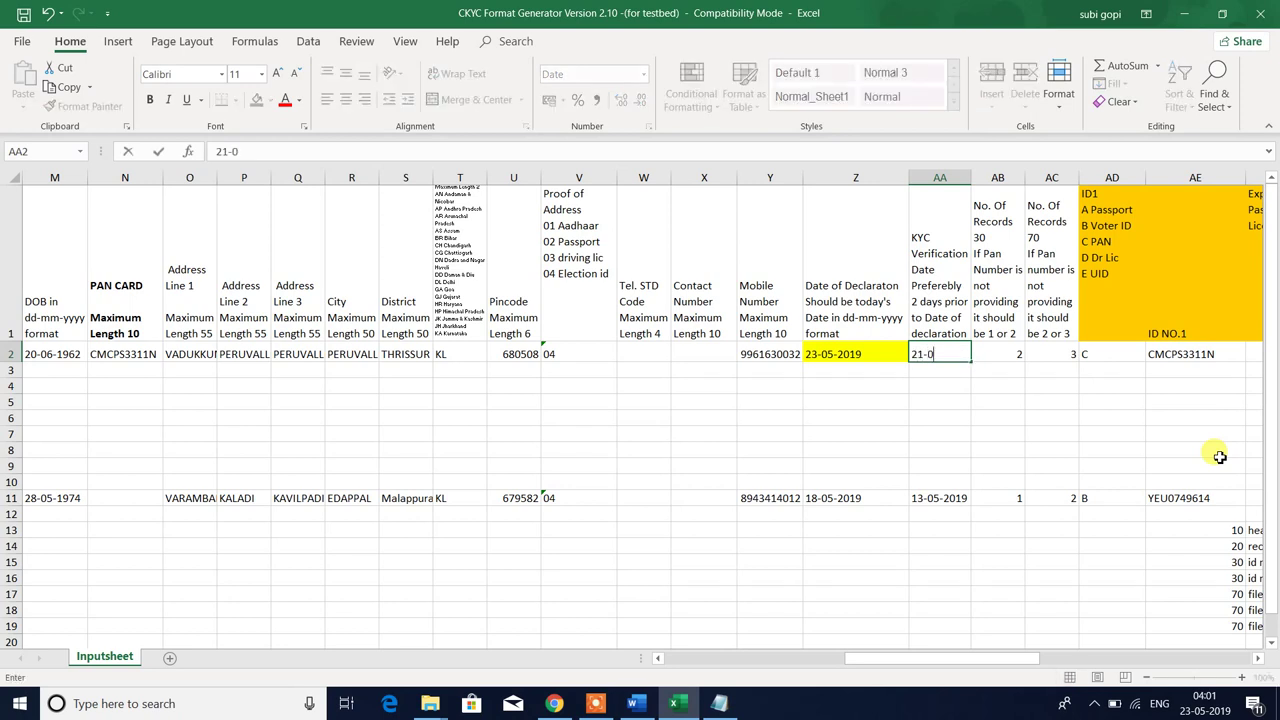
type("5-2019")
key("Return")
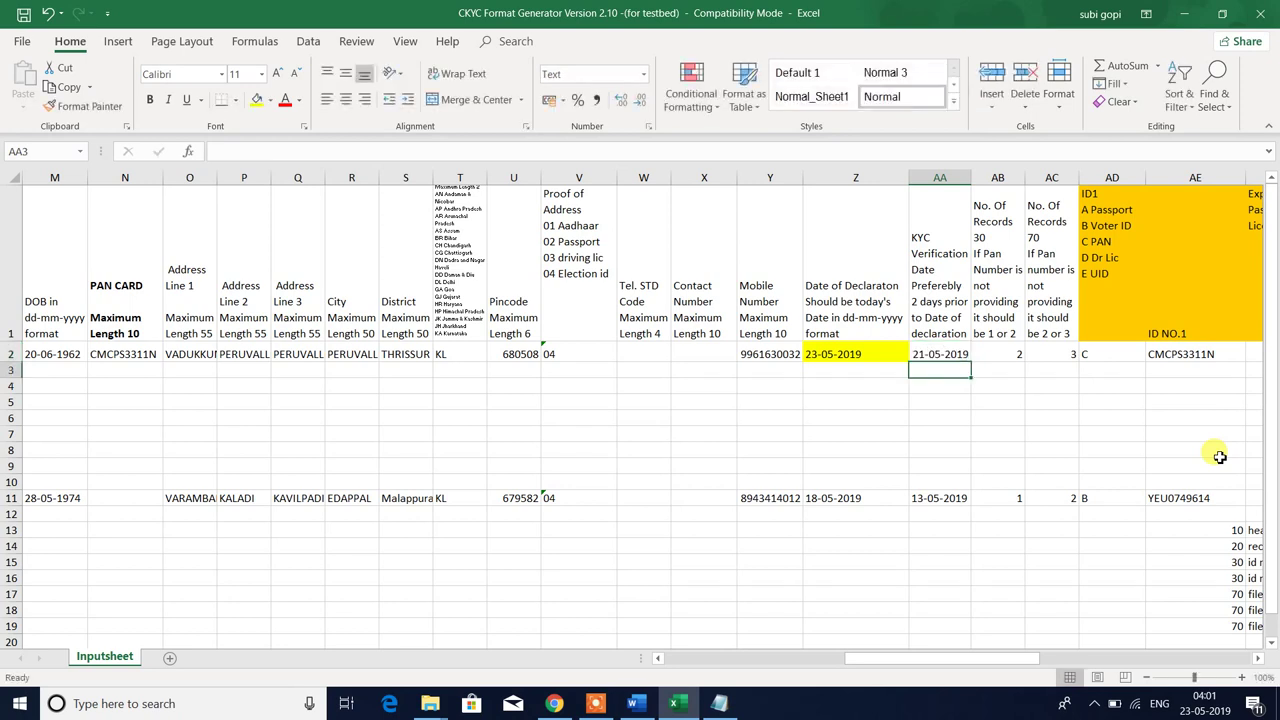
key("ctrl+z")
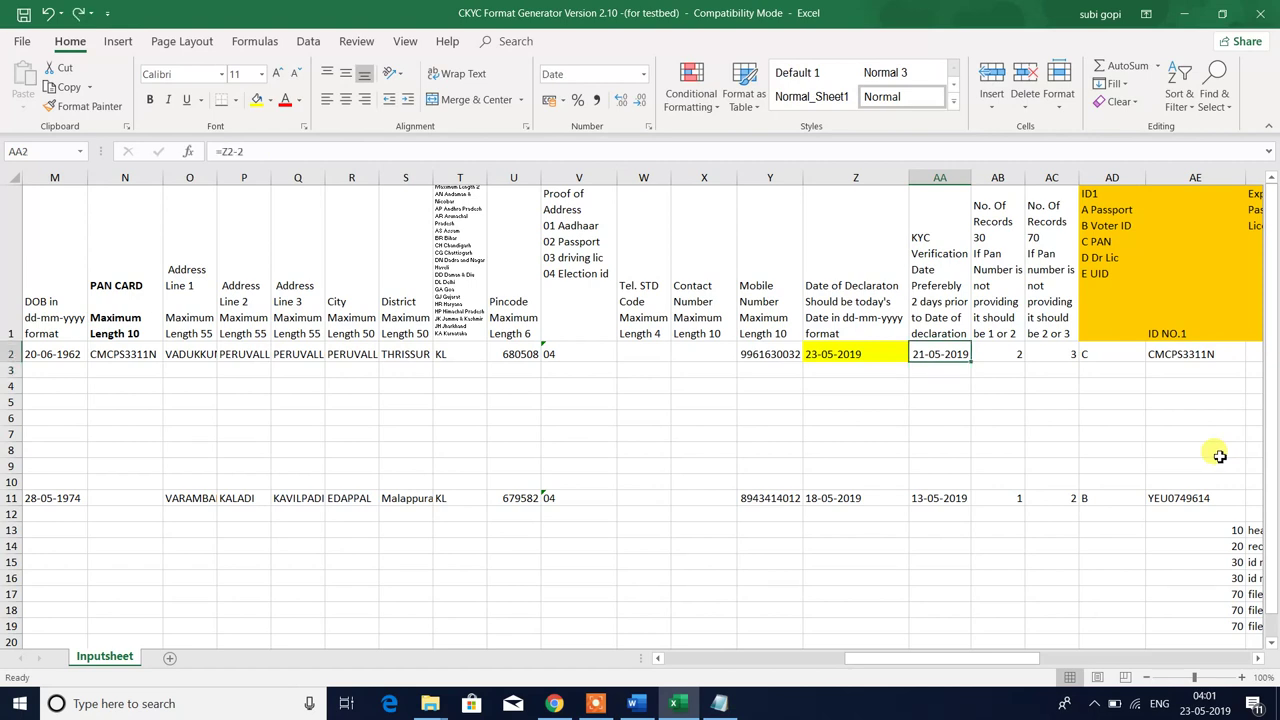
key("Right")
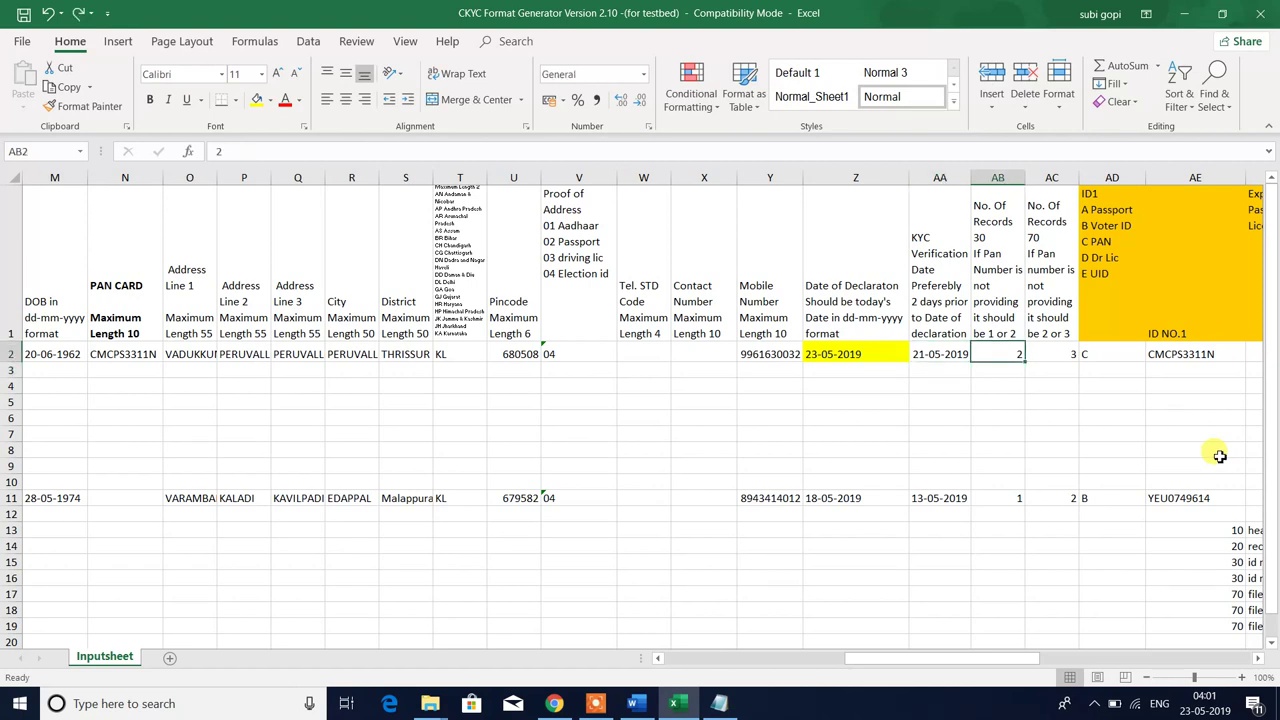
key("Up")
key("Right")
key("Right")
key("Right")
key("Right")
key("Right")
key("Right")
key("Right")
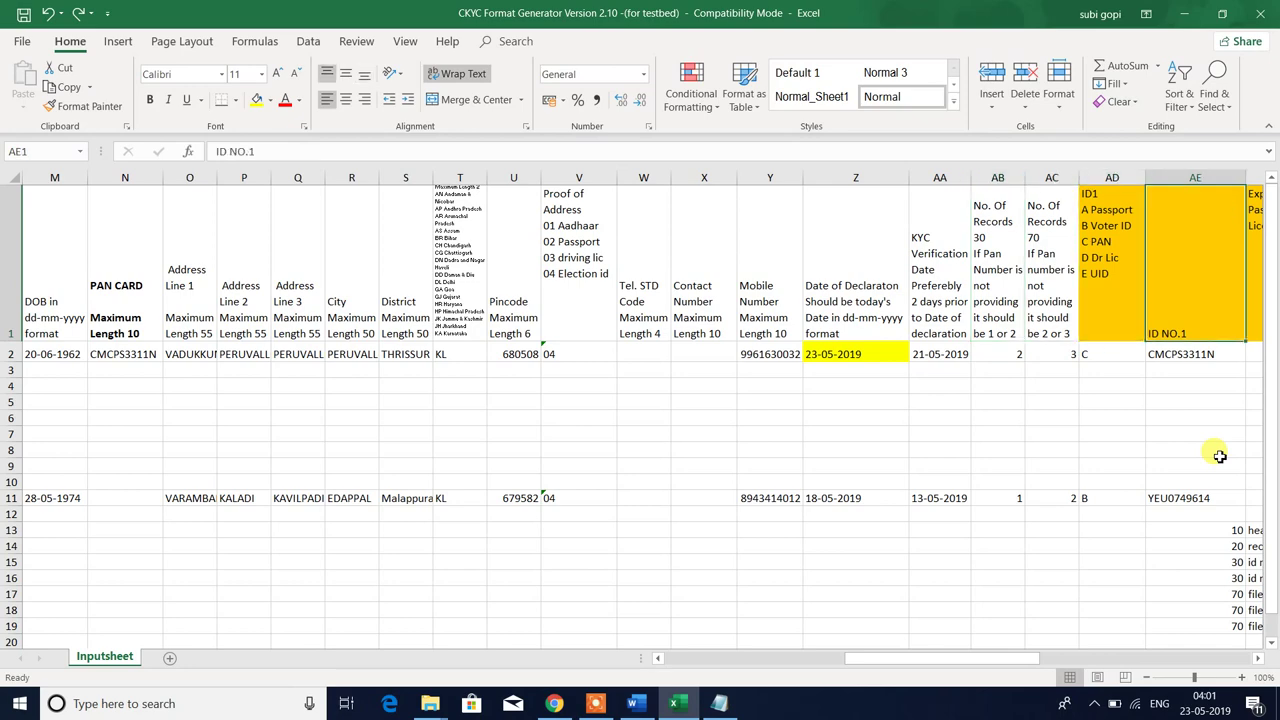
key("Left")
key("Left")
key("Left")
key("Left")
key("Left")
key("Left")
key("Left")
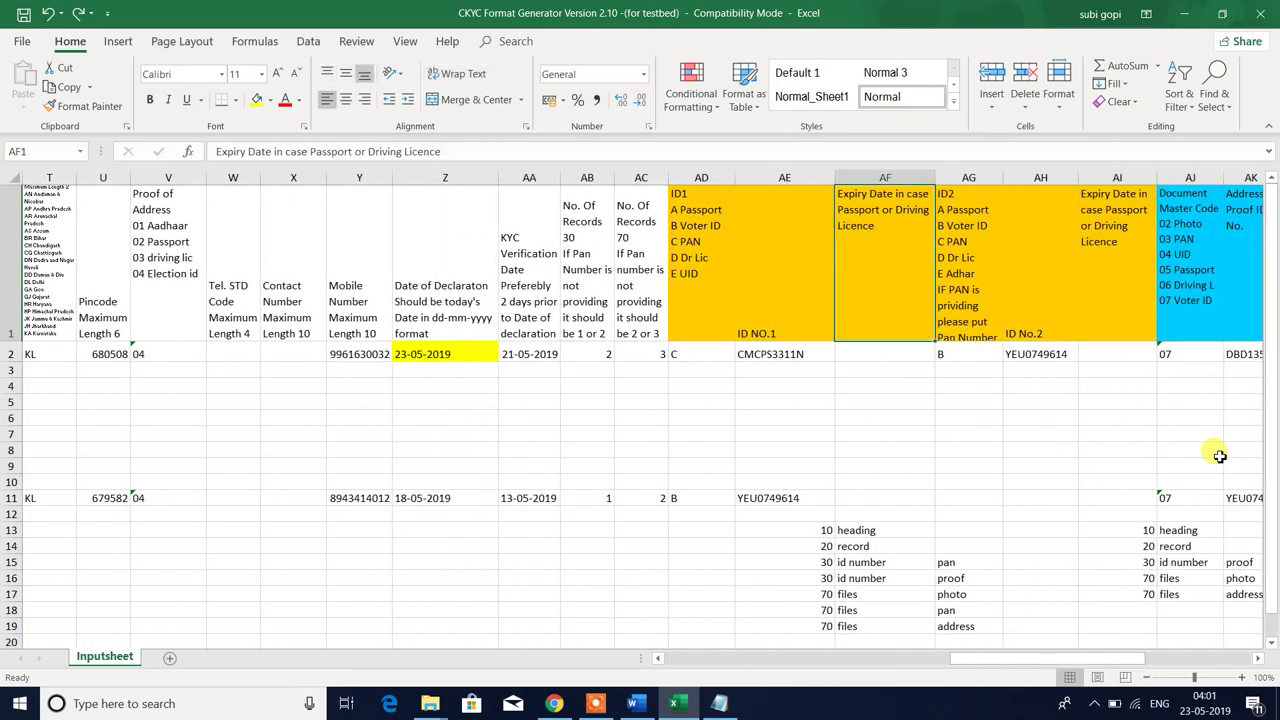
key("Down")
key("Up")
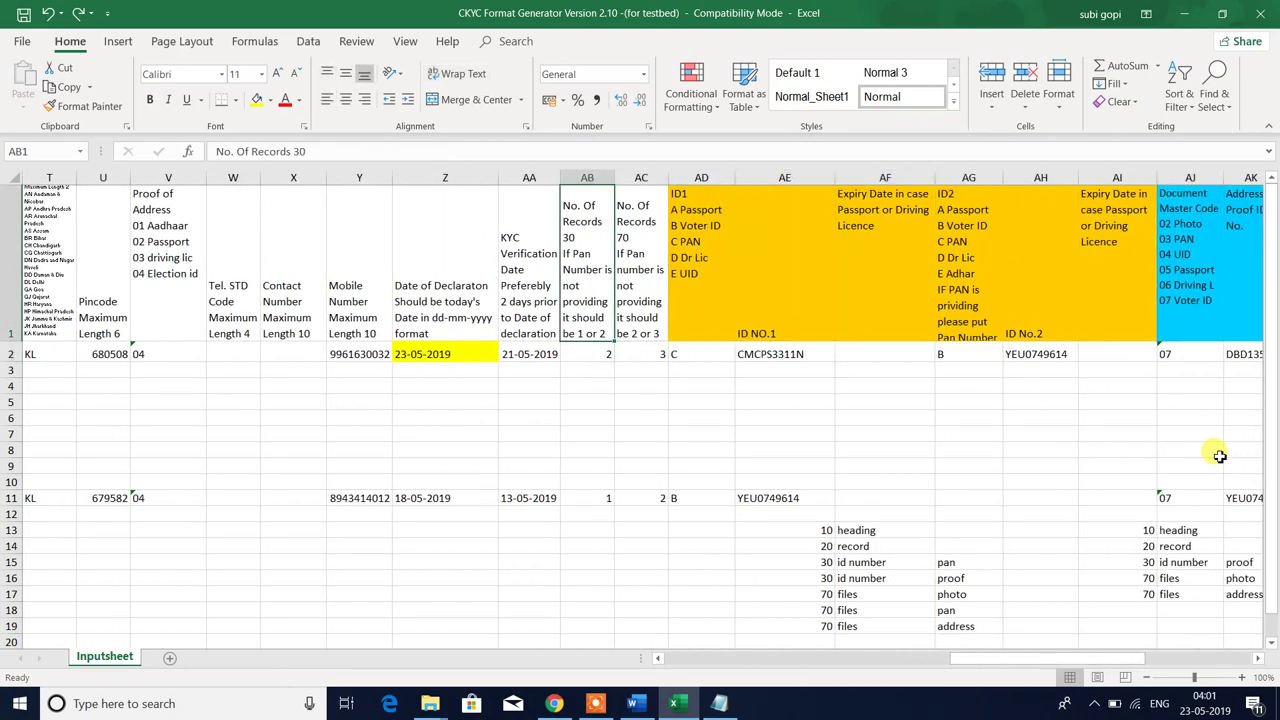
key("shift+Down")
key("shift+Right")
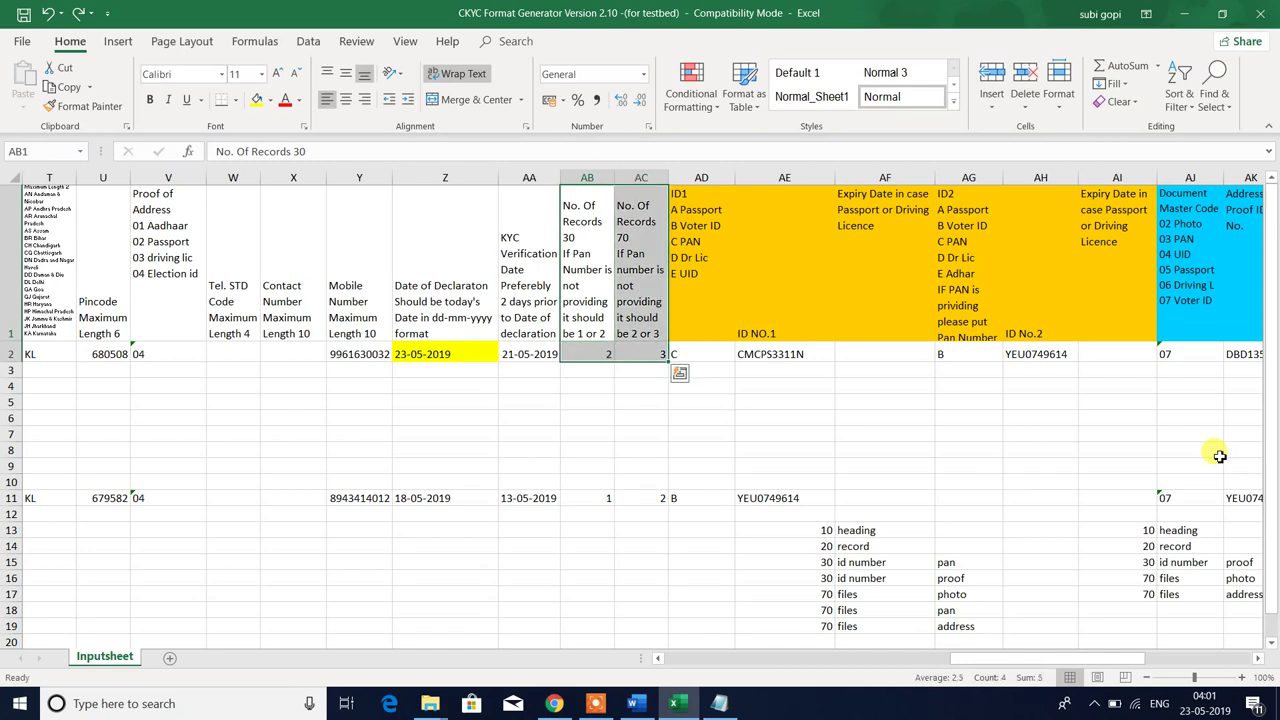
key("shift+Up")
key("shift+Left")
key("shift+Down")
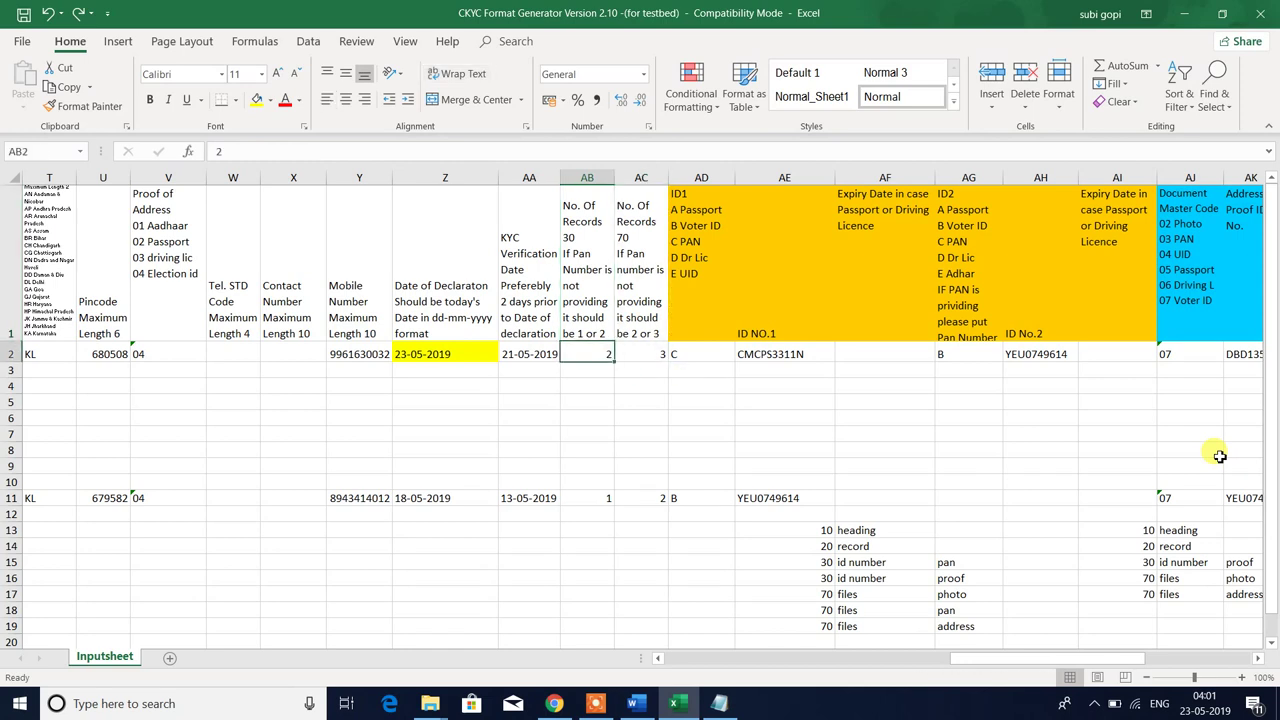
key("shift+Up")
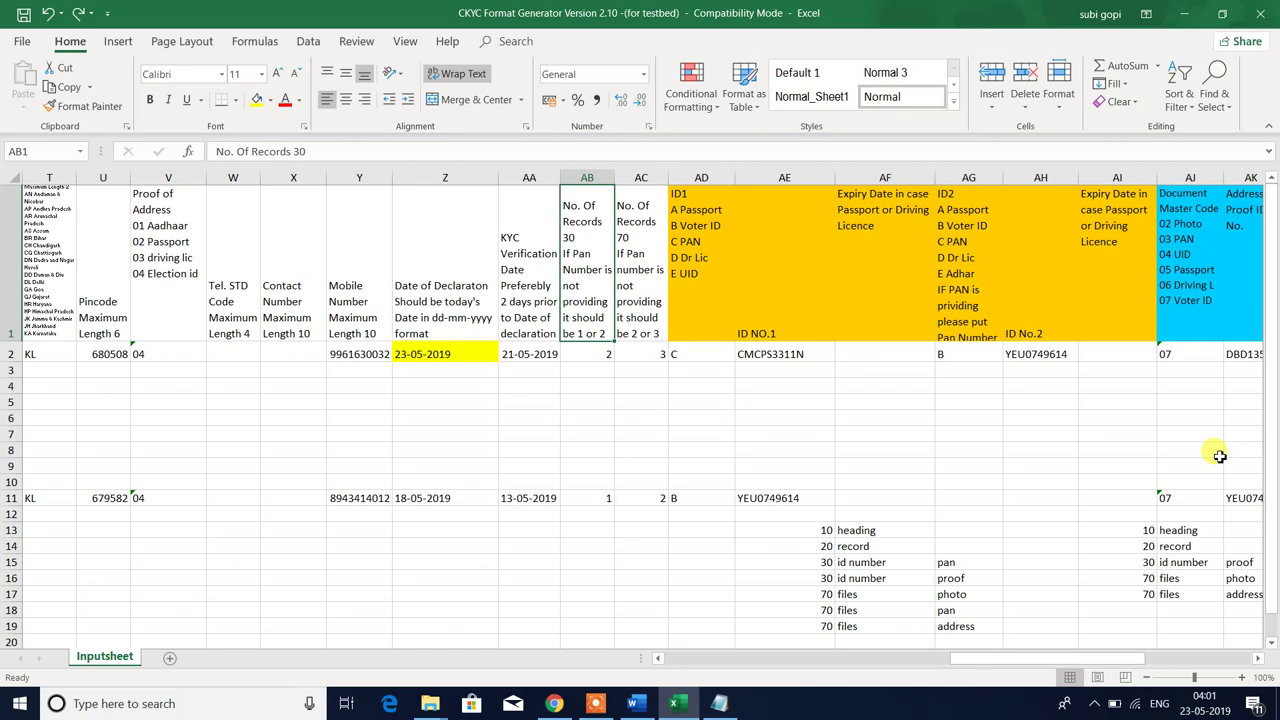
key("shift+Down")
key("shift+Up")
key("Down")
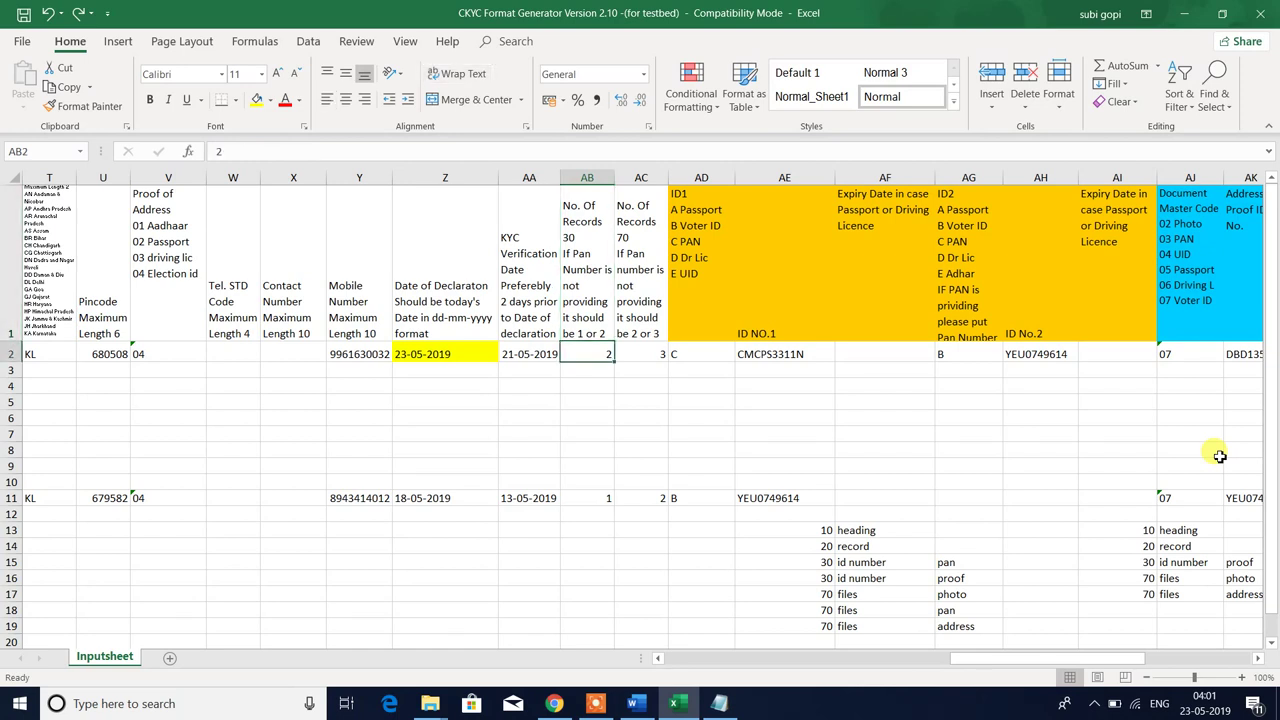
key("Up")
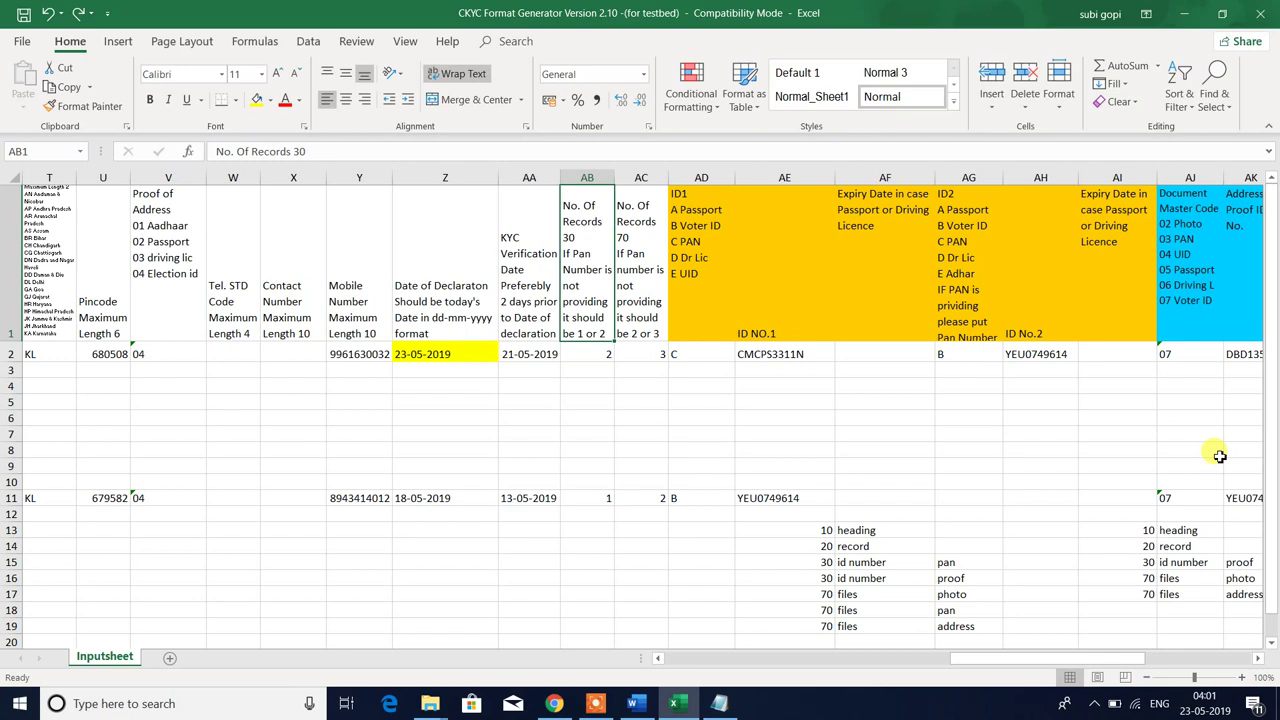
key("Down")
key("shift+Up")
key("Up")
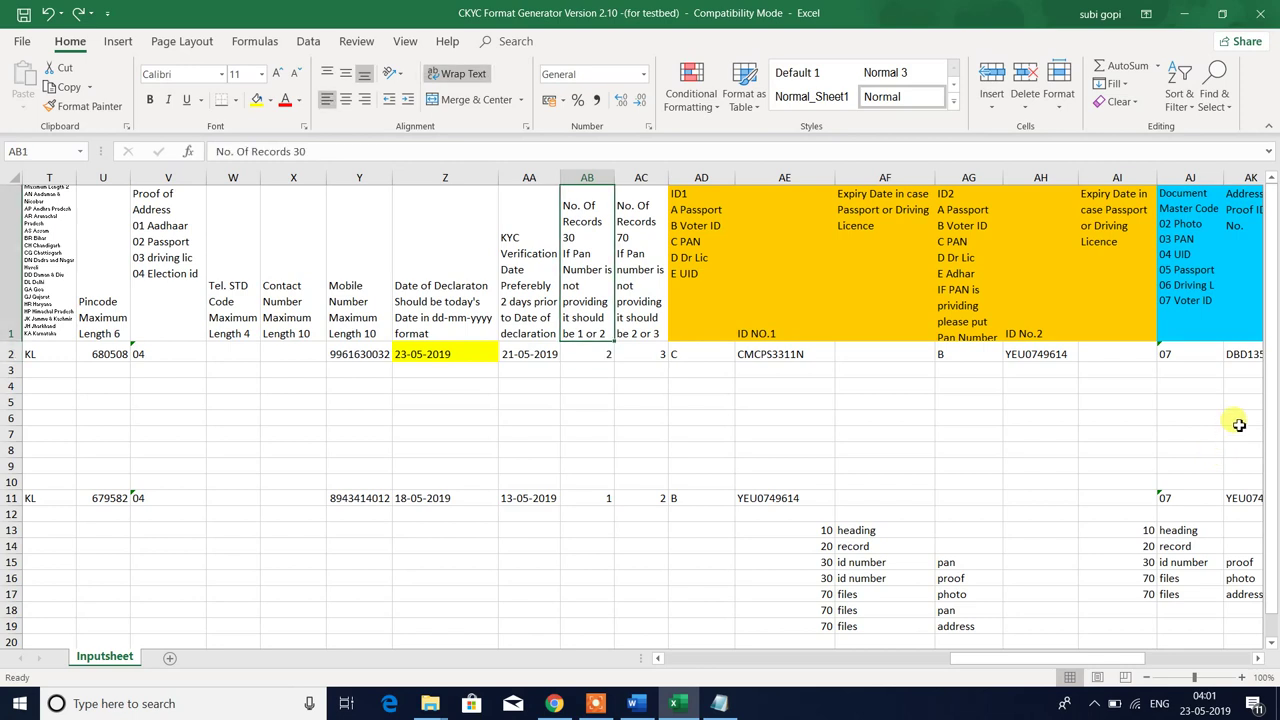
left_click(636, 266)
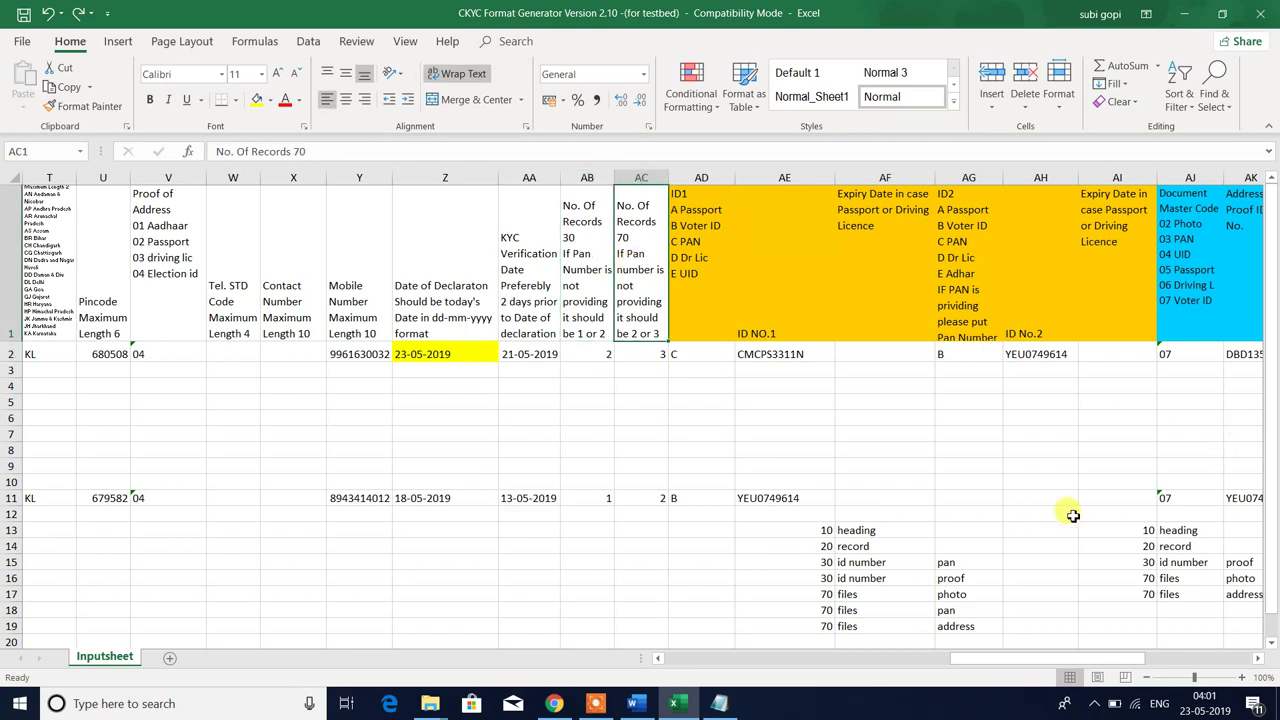
scroll(1072, 516, "down", 1)
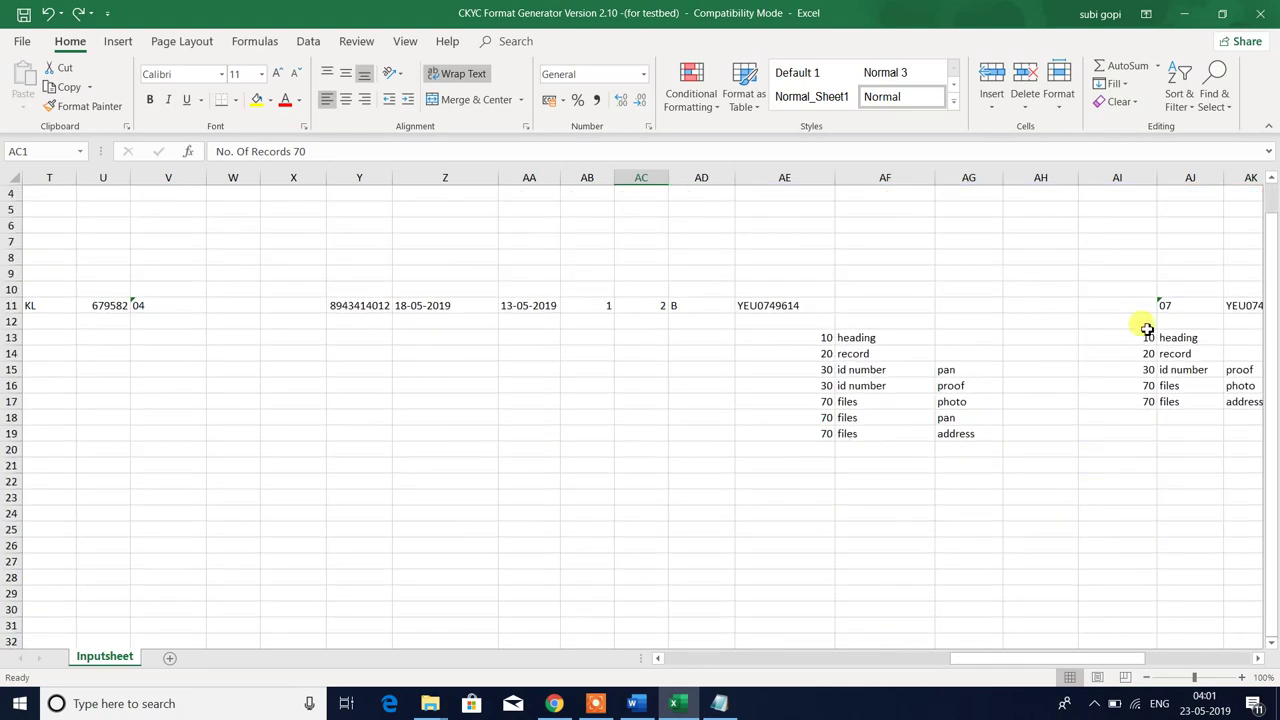
left_click(1117, 322)
key("shift+Down")
key("shift+Down")
key("shift+Down")
key("shift+Down")
key("shift+Down")
key("shift+Down")
key("shift+Down")
key("shift+Down")
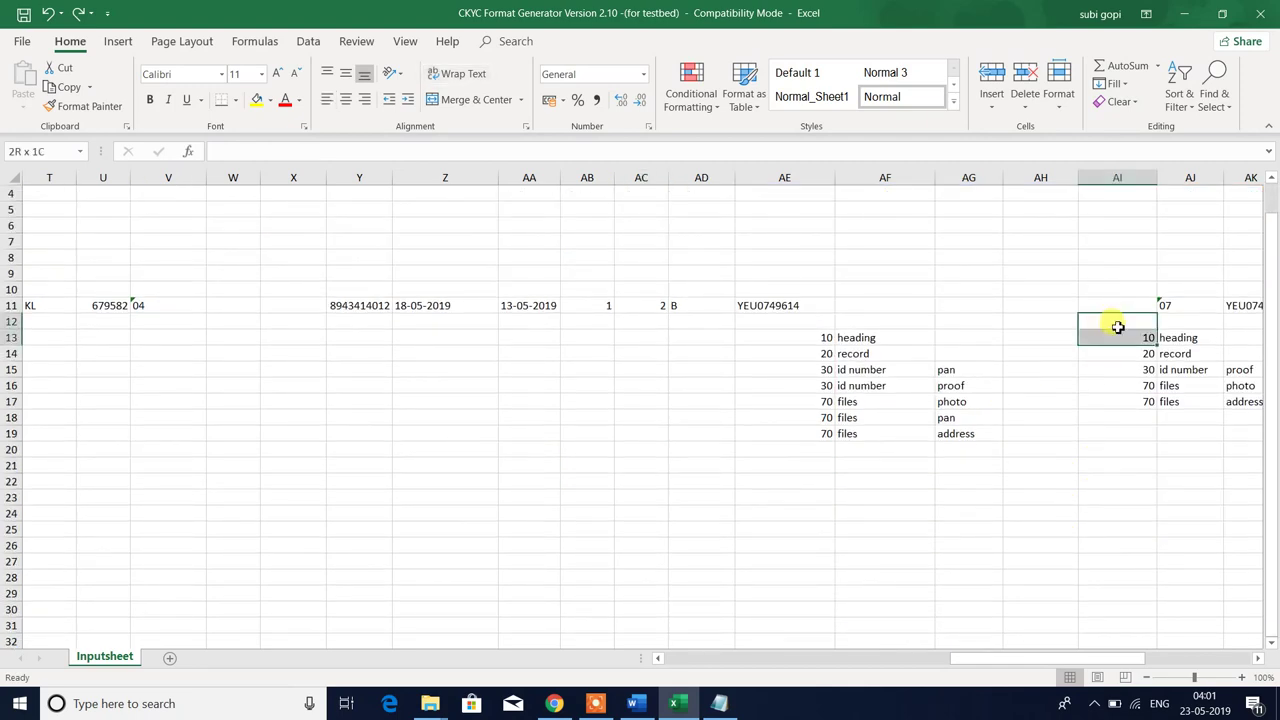
key("shift+Right")
key("shift+Right")
key("shift+Right")
key("shift+Right")
key("shift+Right")
key("shift+Right")
key("shift+Right")
key("shift+Right")
key("shift+Right")
key("shift+Right")
key("shift+Right")
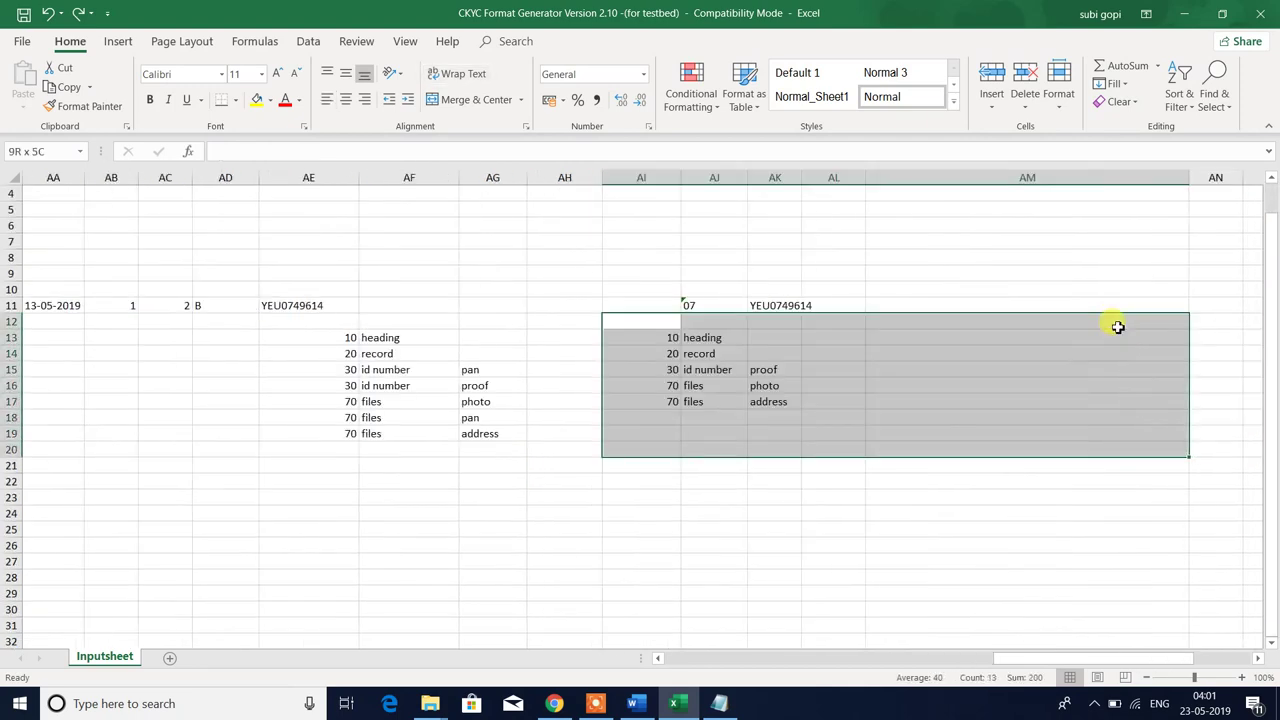
key("Left")
key("Left")
key("Left")
key("Left")
key("Left")
key("Left")
key("Left")
key("Left")
key("Left")
key("Left")
key("Left")
key("Left")
key("Left")
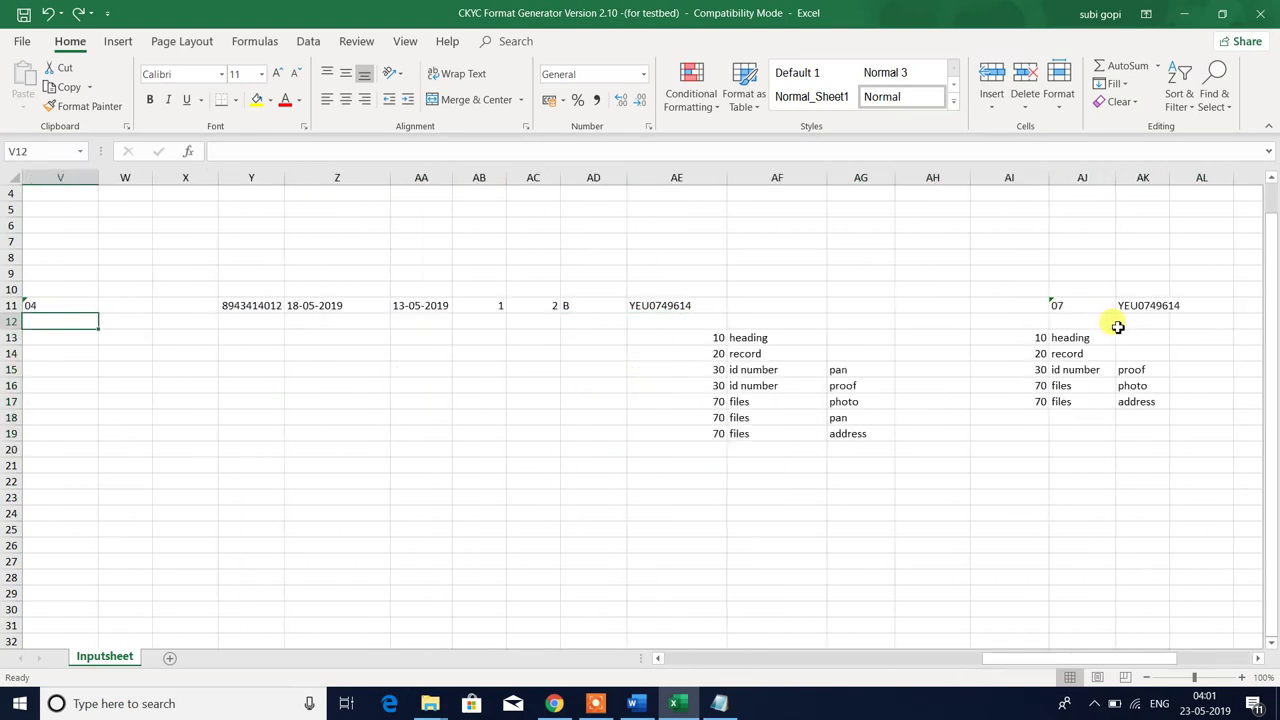
left_click_drag(688, 331, 858, 433)
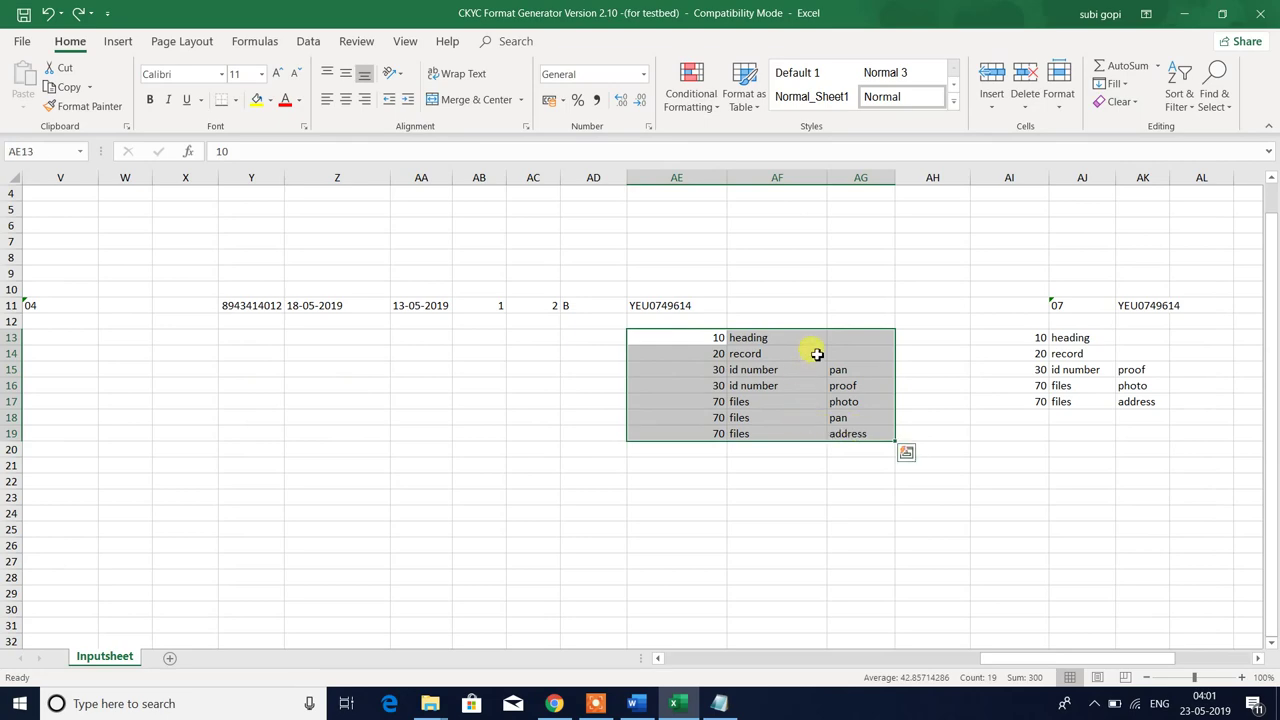
scroll(820, 350, "up", 1)
left_click(709, 533)
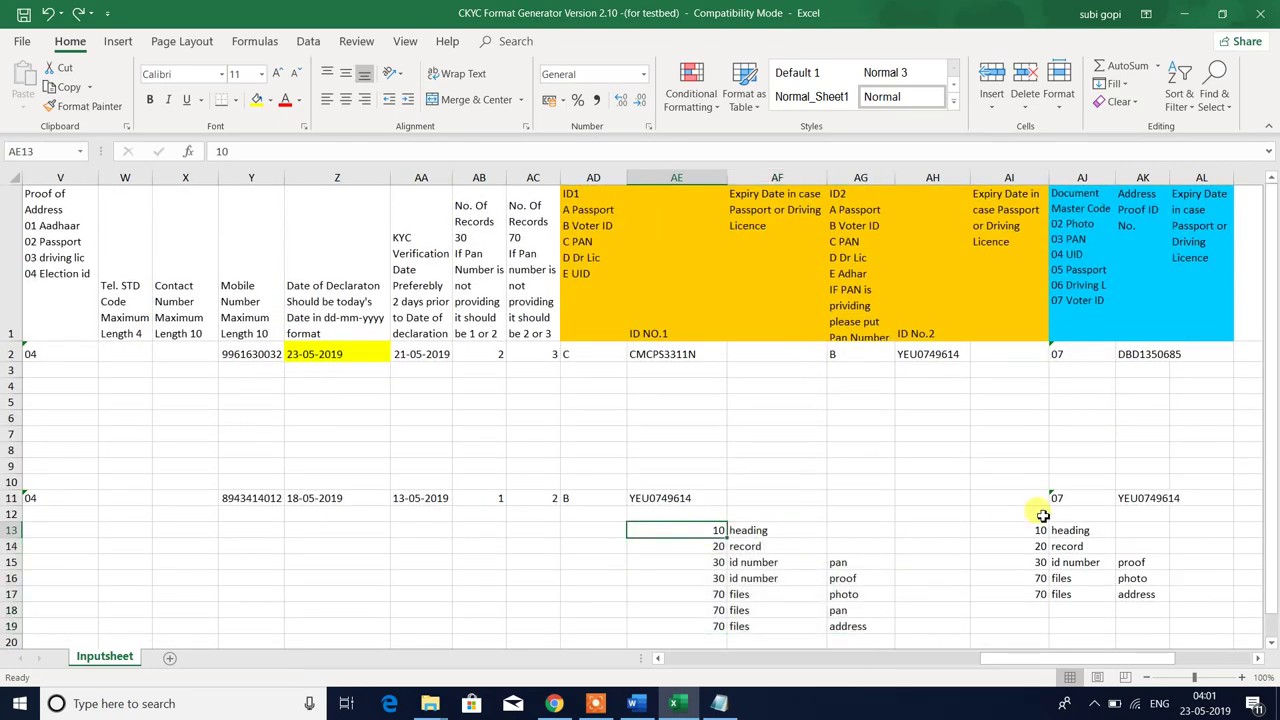
left_click_drag(698, 531, 877, 527)
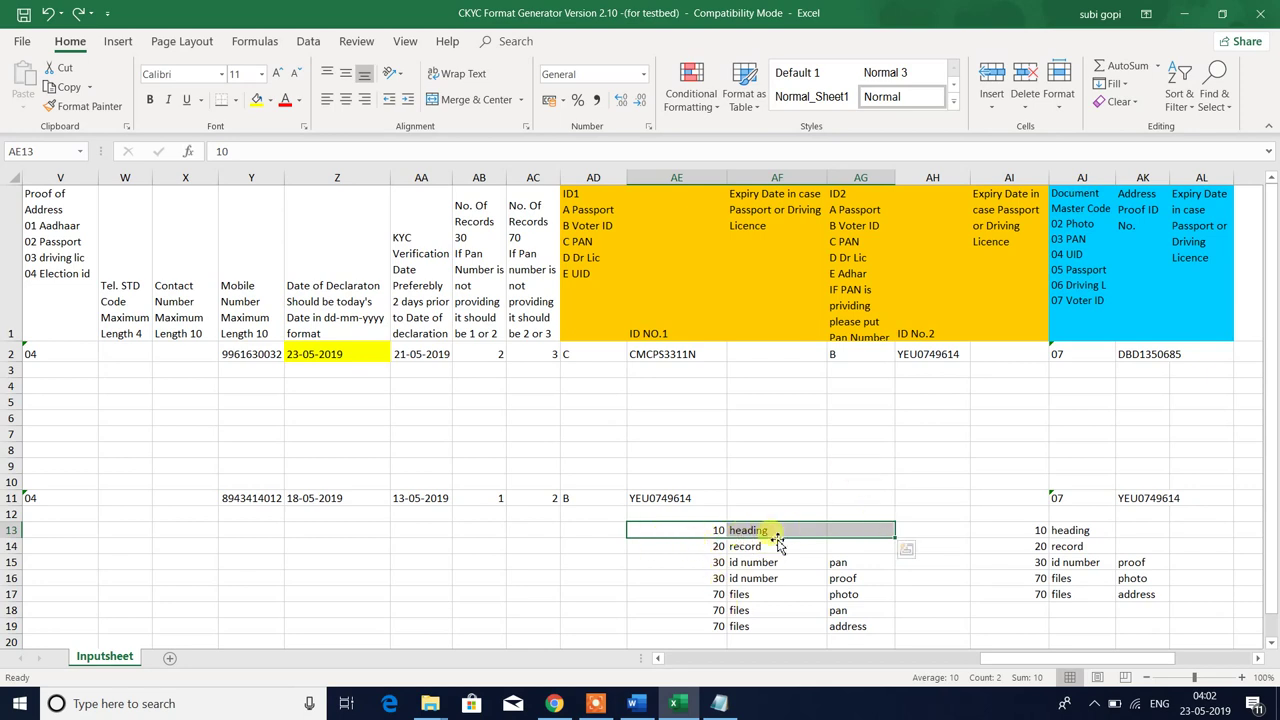
- Enter 6 for heading in AG13 and 121 for record in AG14 of the mapping table
left_click(851, 528)
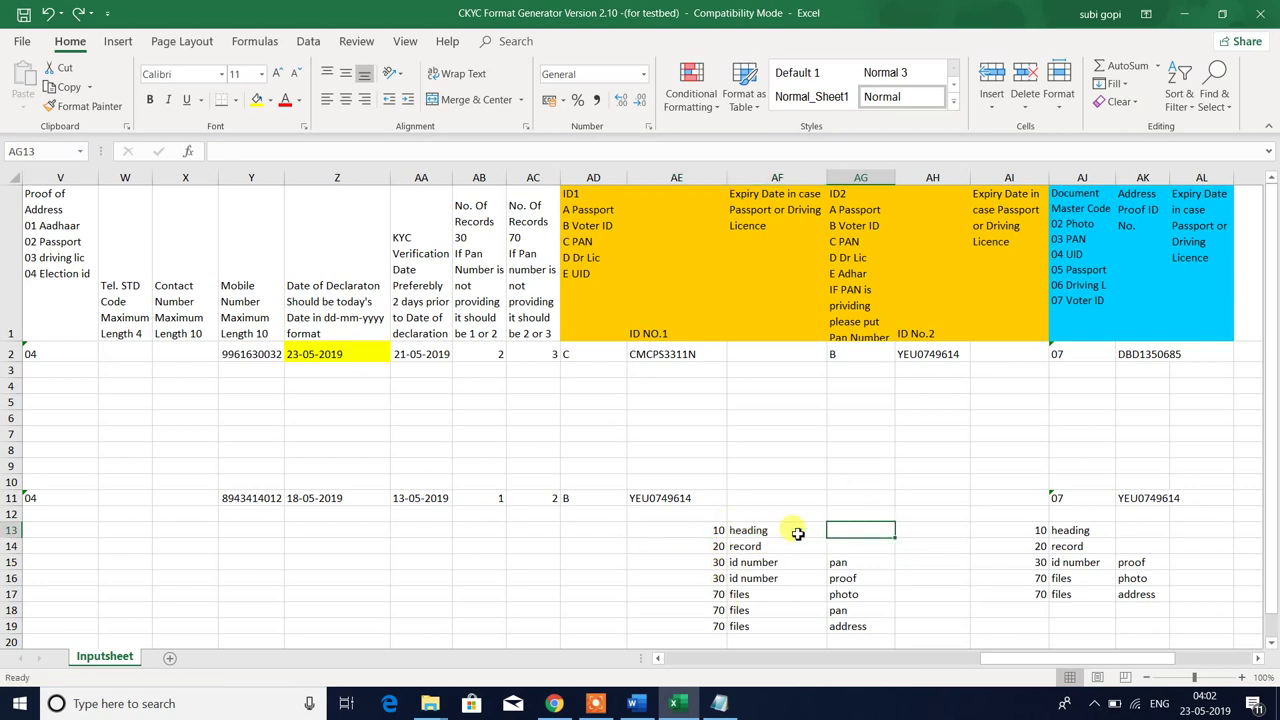
left_click_drag(672, 528, 849, 526)
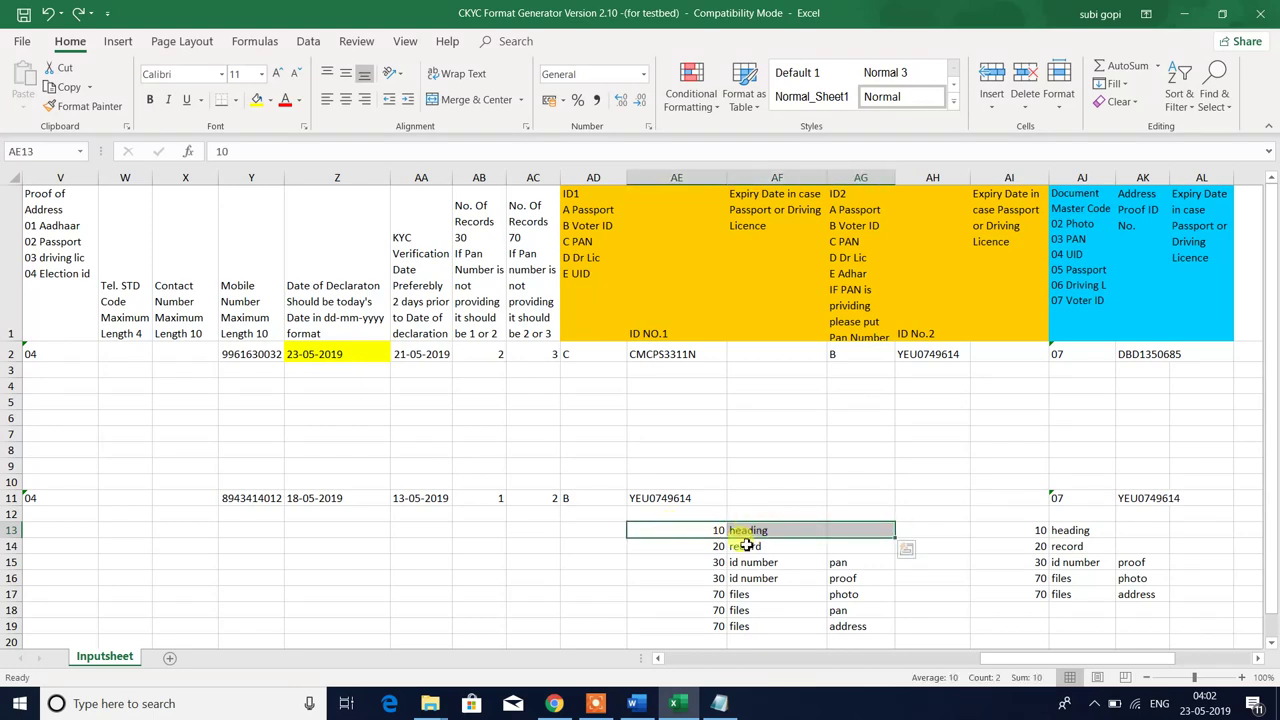
left_click_drag(705, 548, 846, 546)
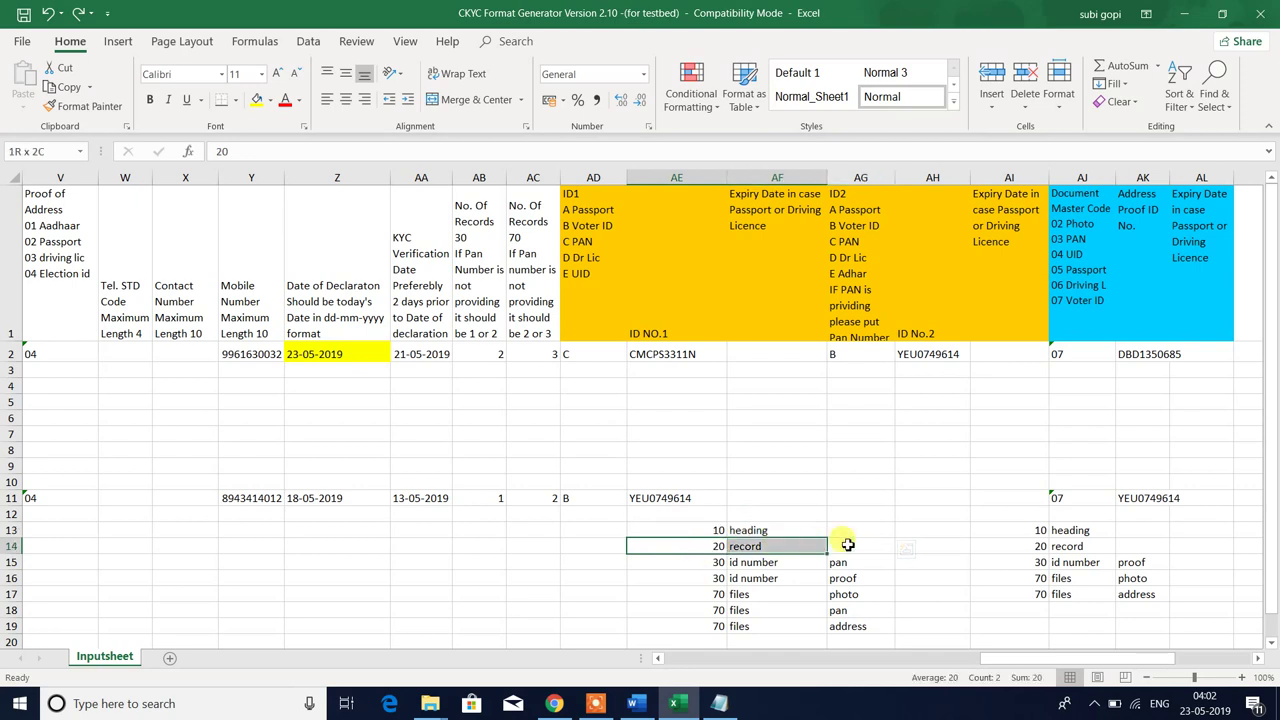
left_click(708, 549)
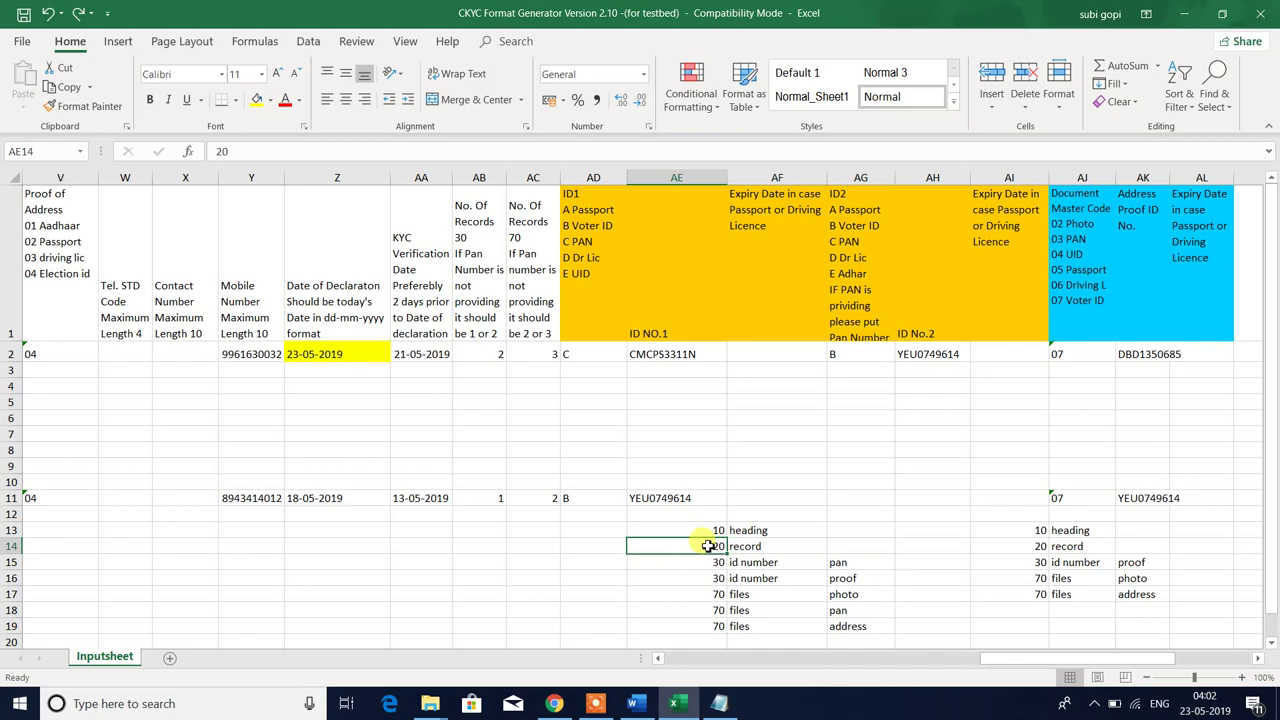
left_click(759, 546)
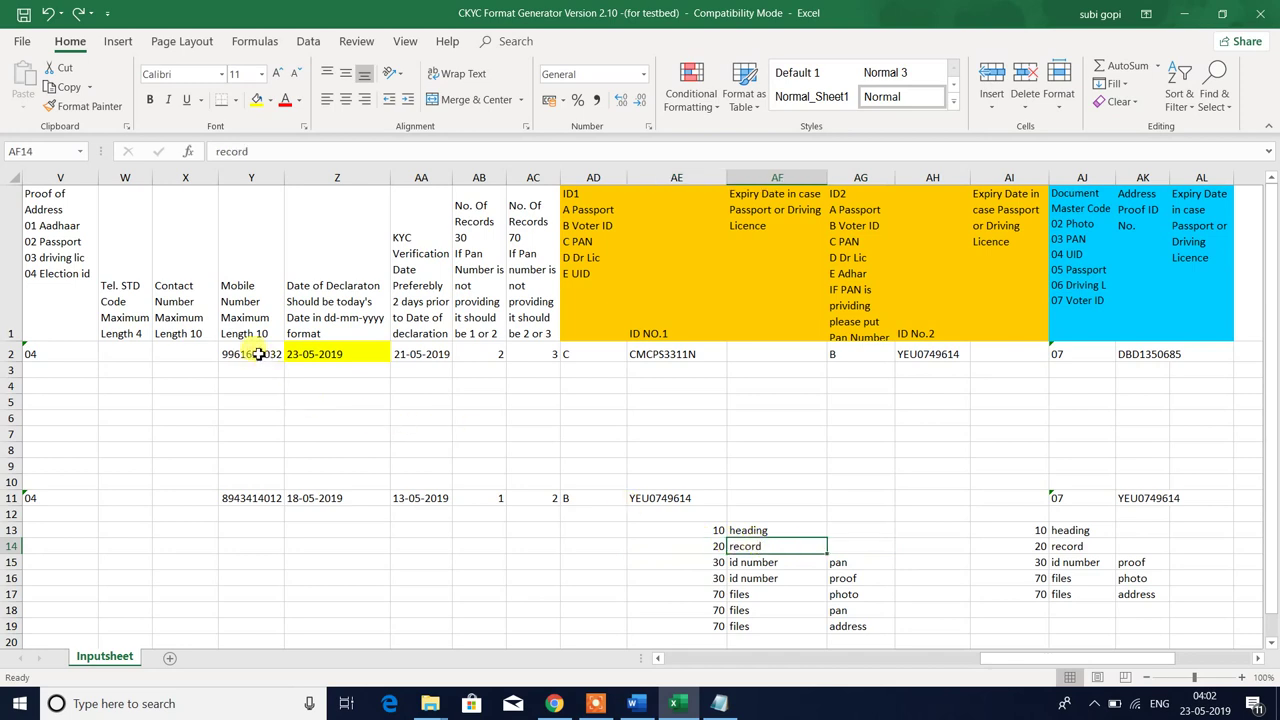
left_click_drag(258, 354, 1075, 354)
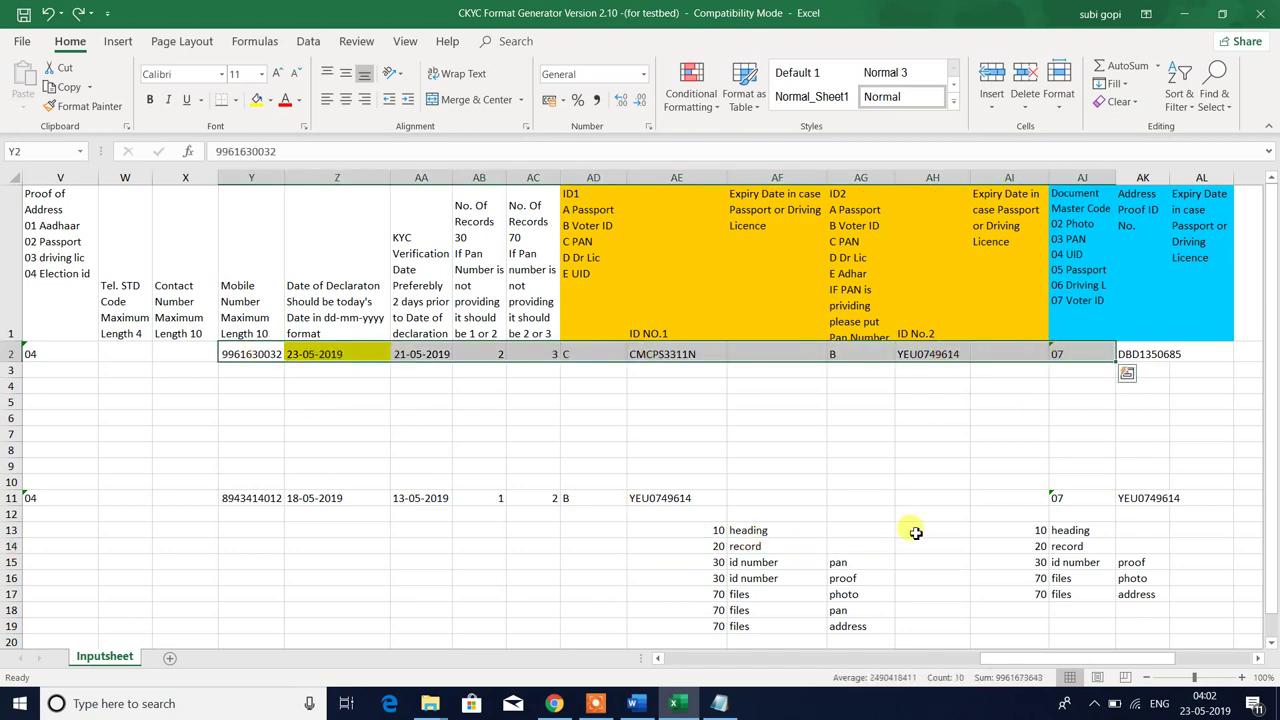
left_click(770, 546)
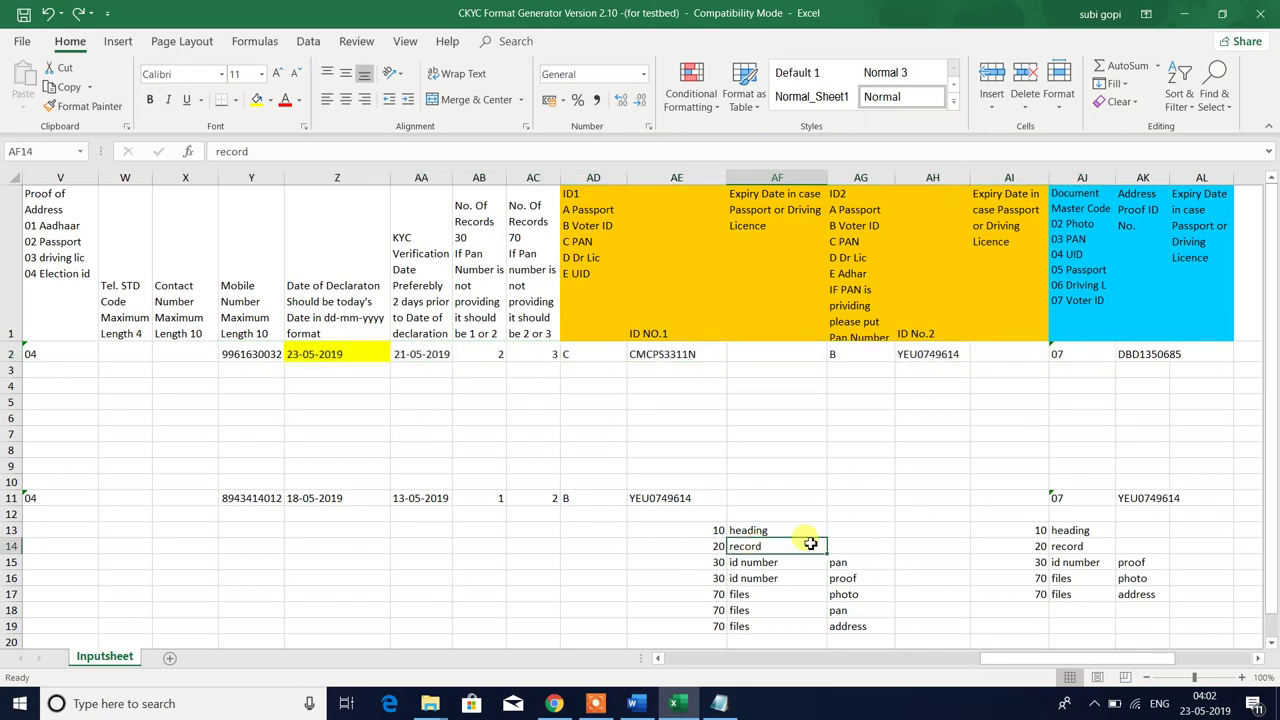
left_click(846, 530)
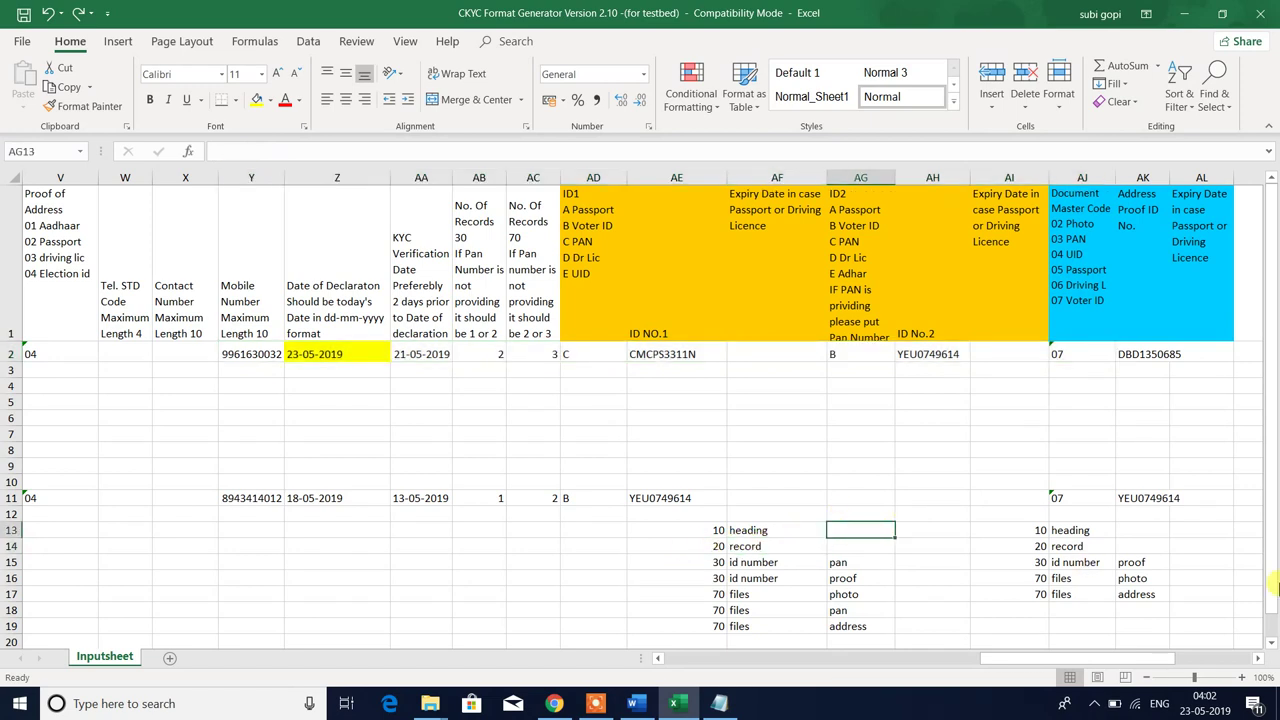
type("6")
key("Return")
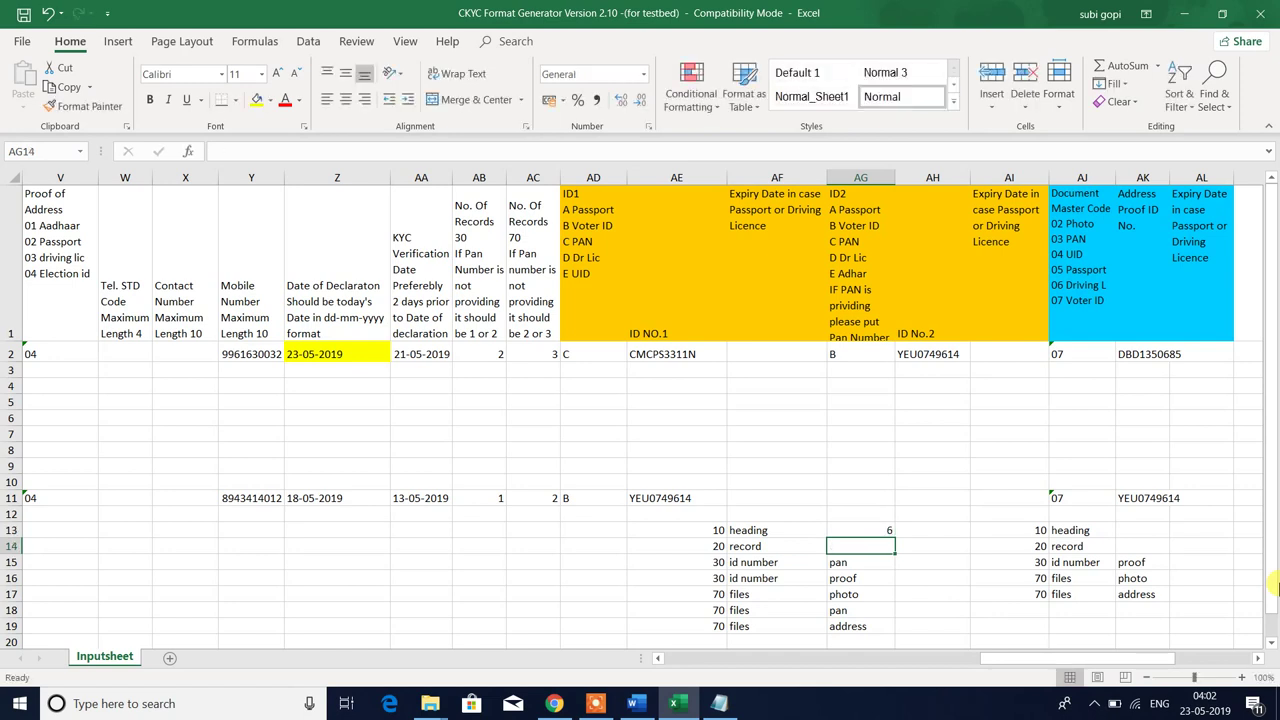
type("121")
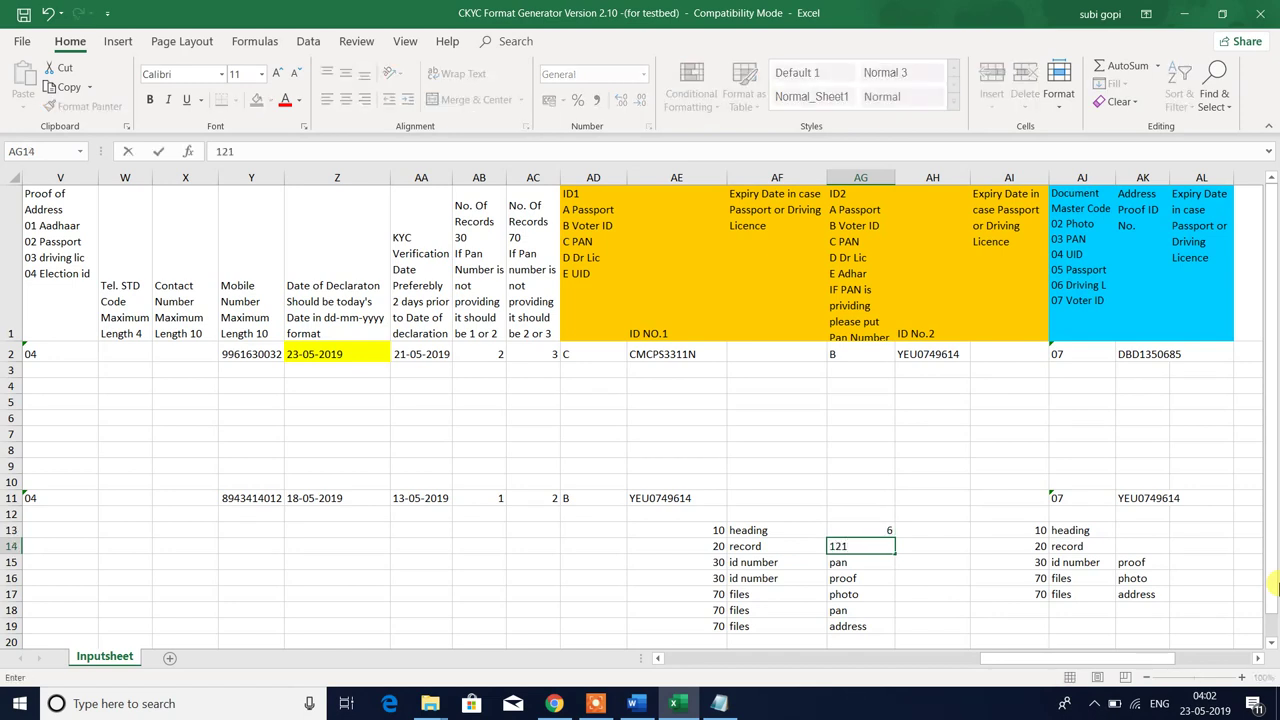
key("Return")
- Look over the two id number mapping rows, then switch to the 101 image folder
key("Left")
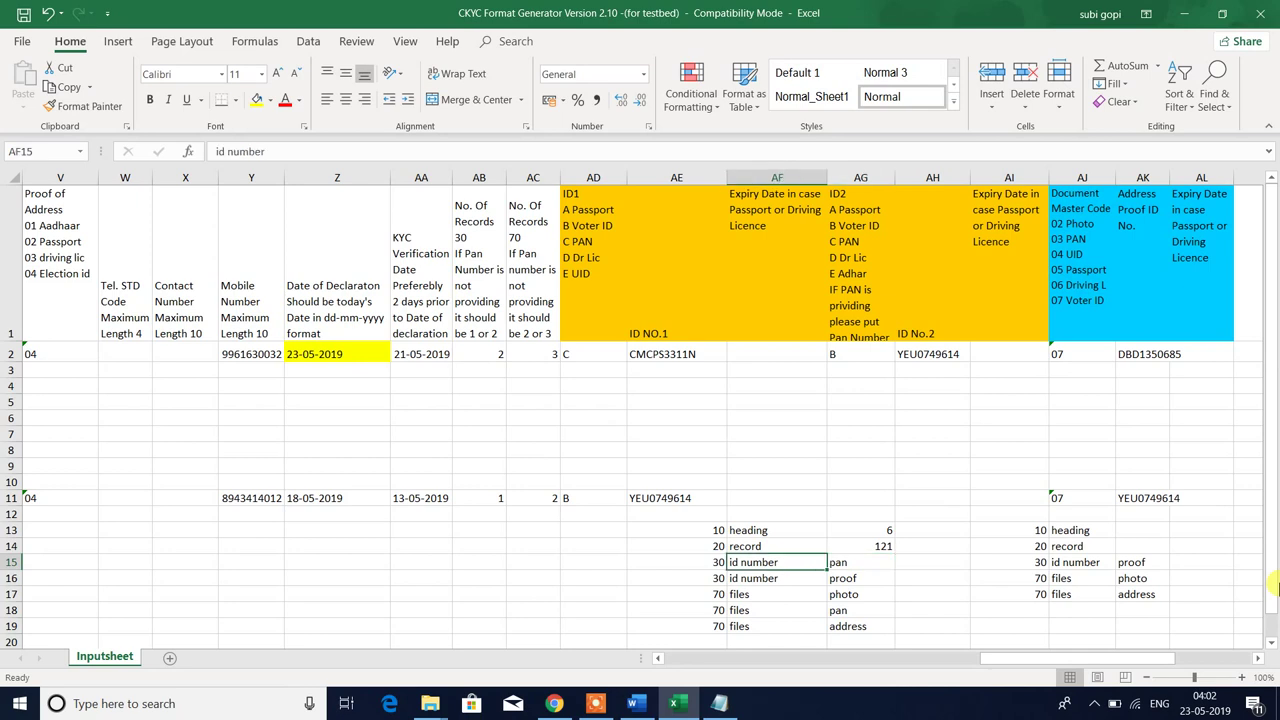
key("Left")
key("Right")
key("Right")
key("Left")
key("Left")
key("shift+Down")
key("shift+Right")
key("shift+Right")
key("shift+Right")
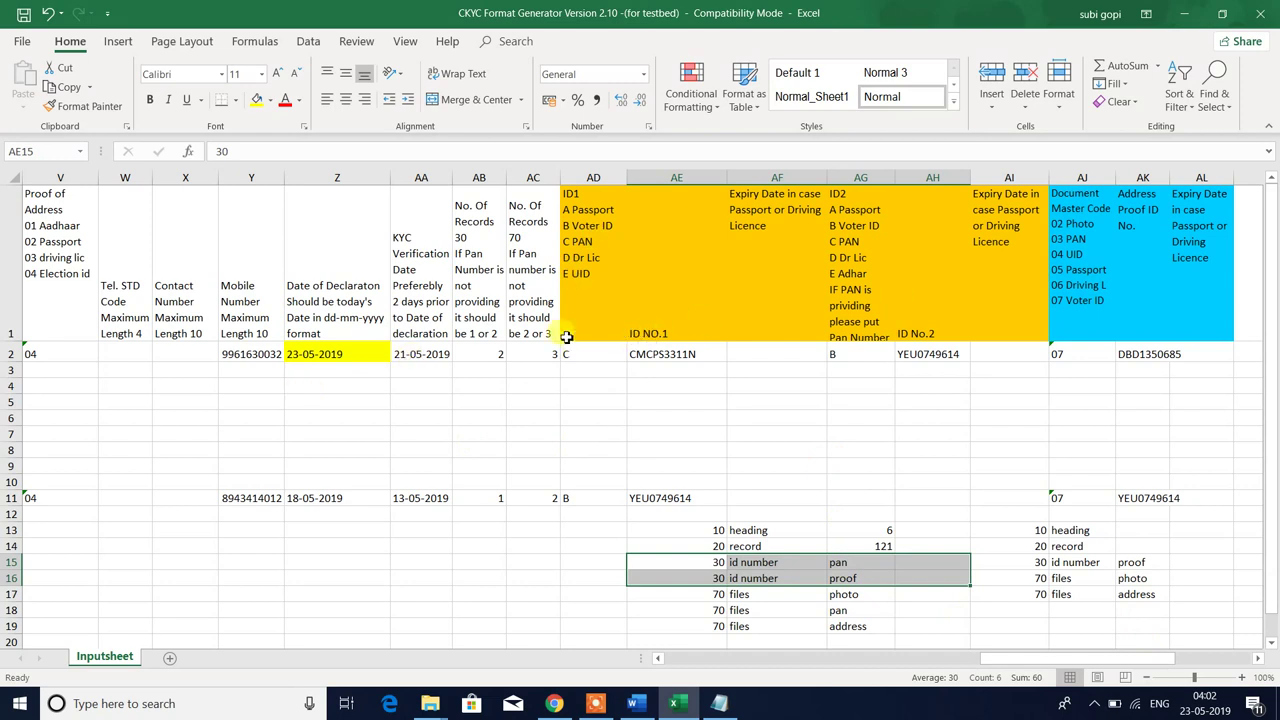
left_click(478, 292)
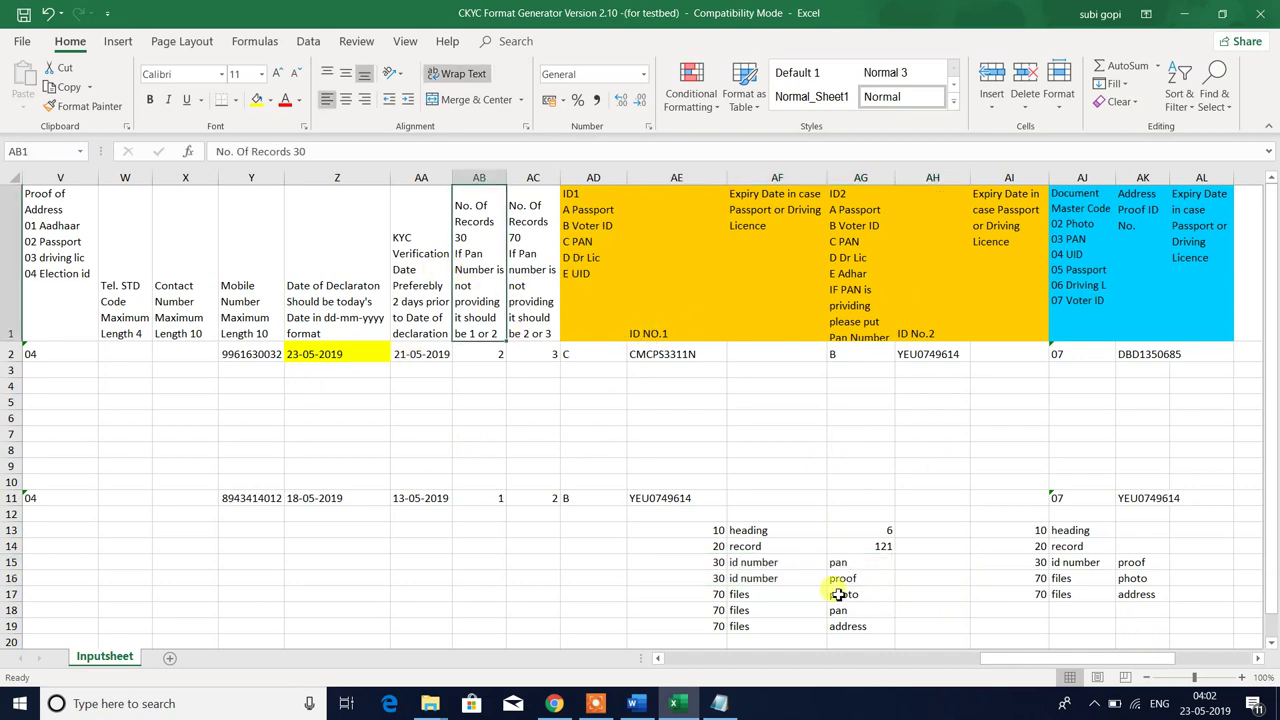
left_click(763, 582)
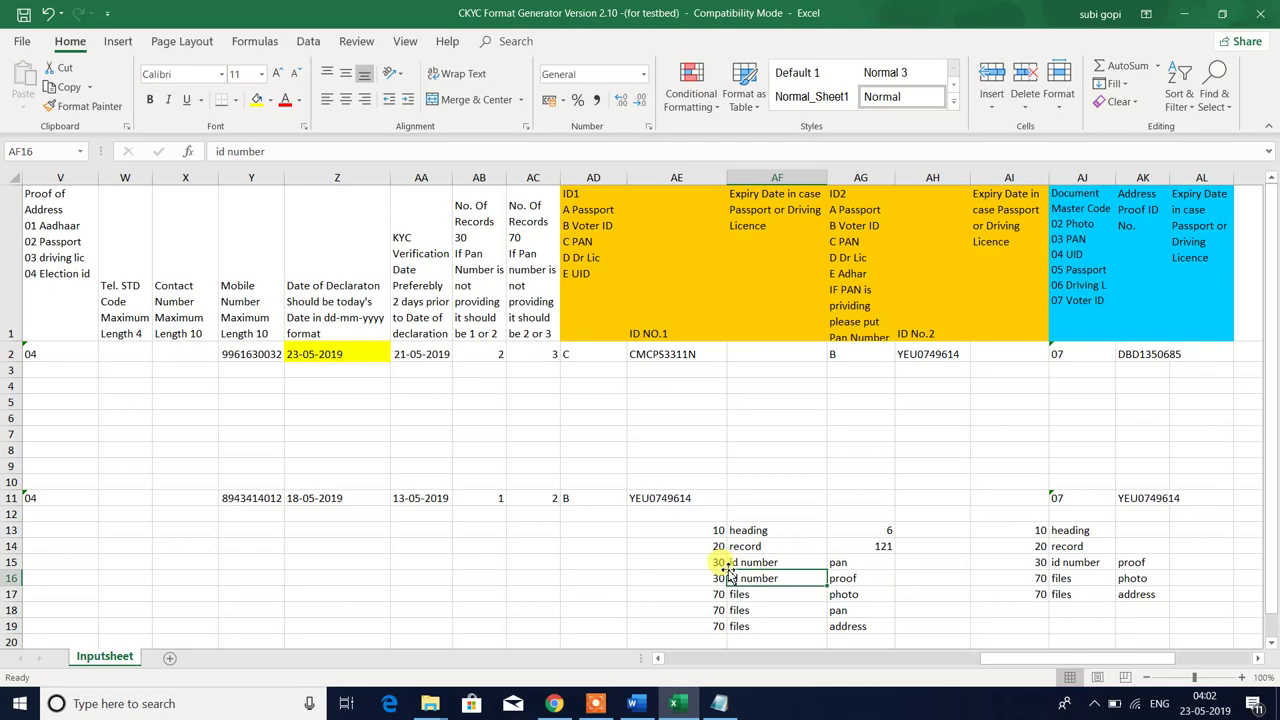
key("alt+Tab")
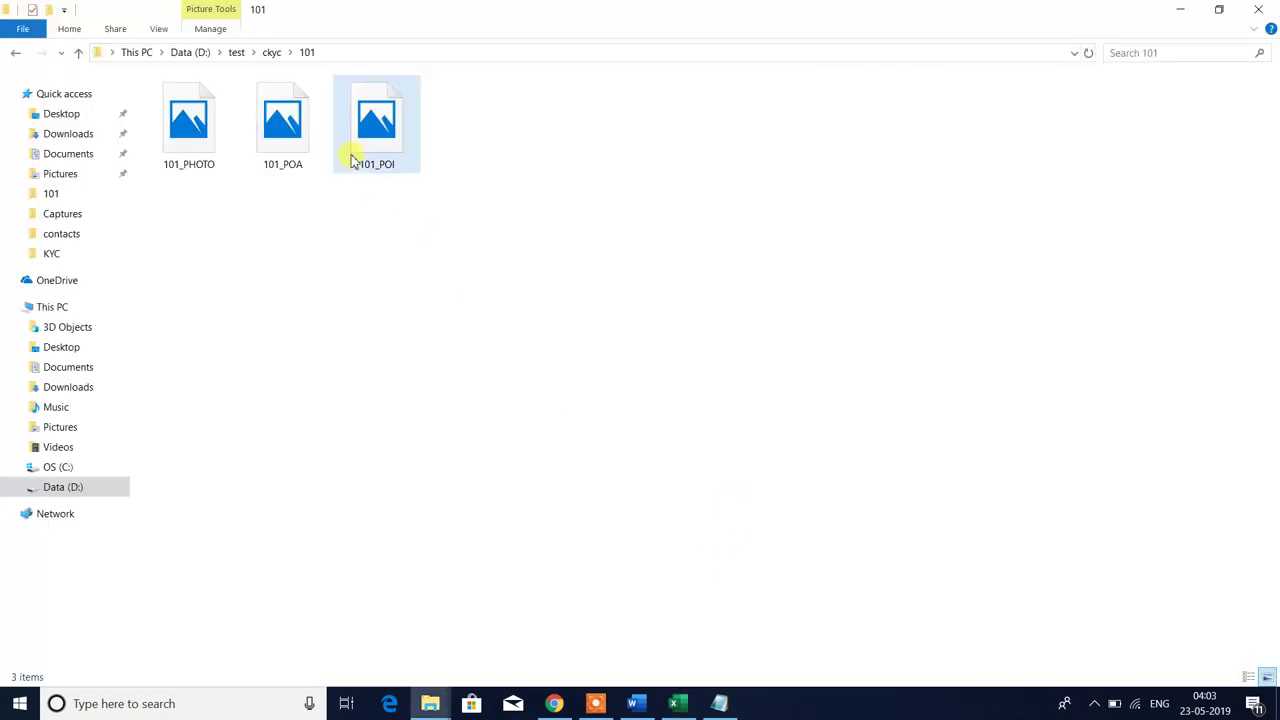
- Inspect 101_PHOTO, 101_POA and 101_POI in folder 101, then return to the CKYC workbook
left_click(298, 166)
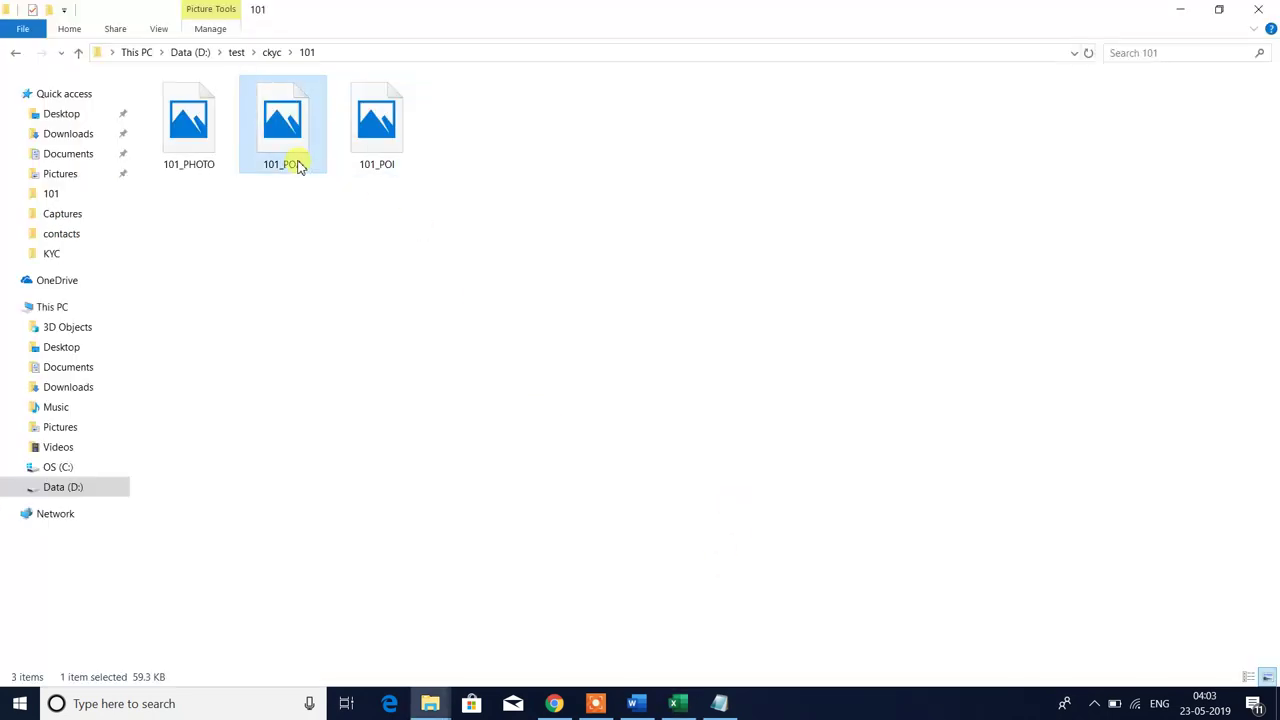
left_click(390, 160)
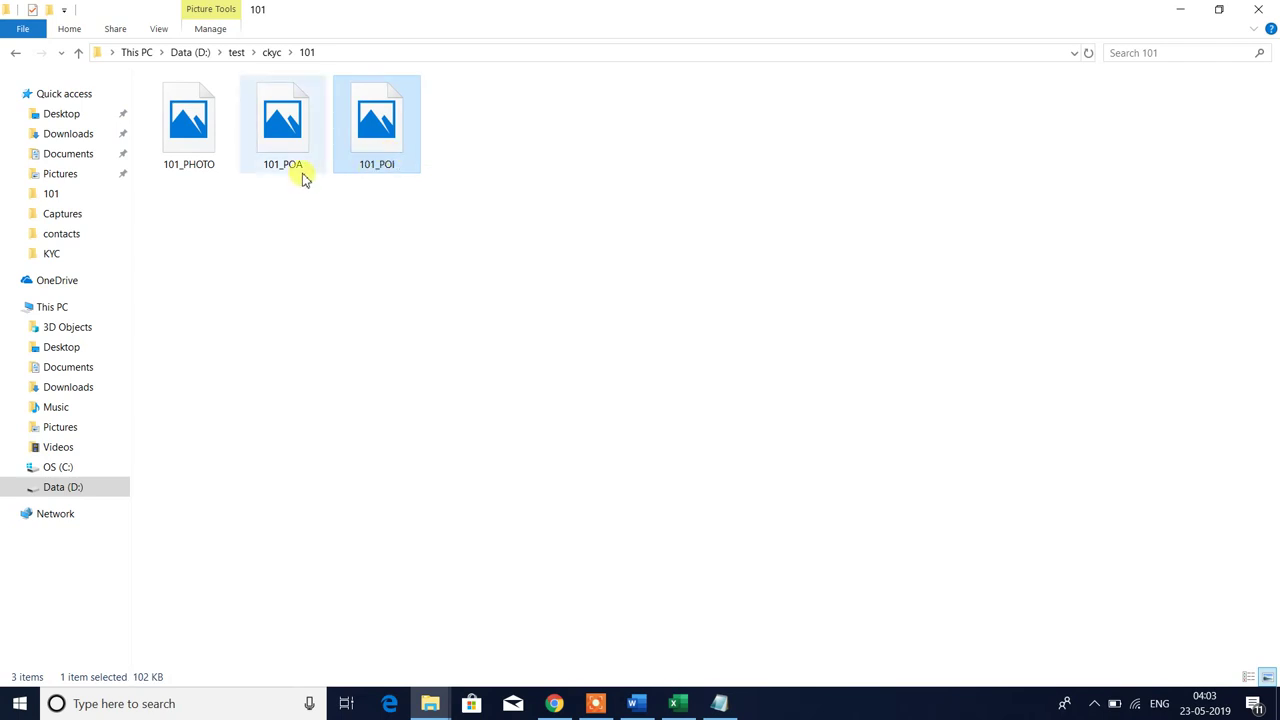
left_click(288, 166)
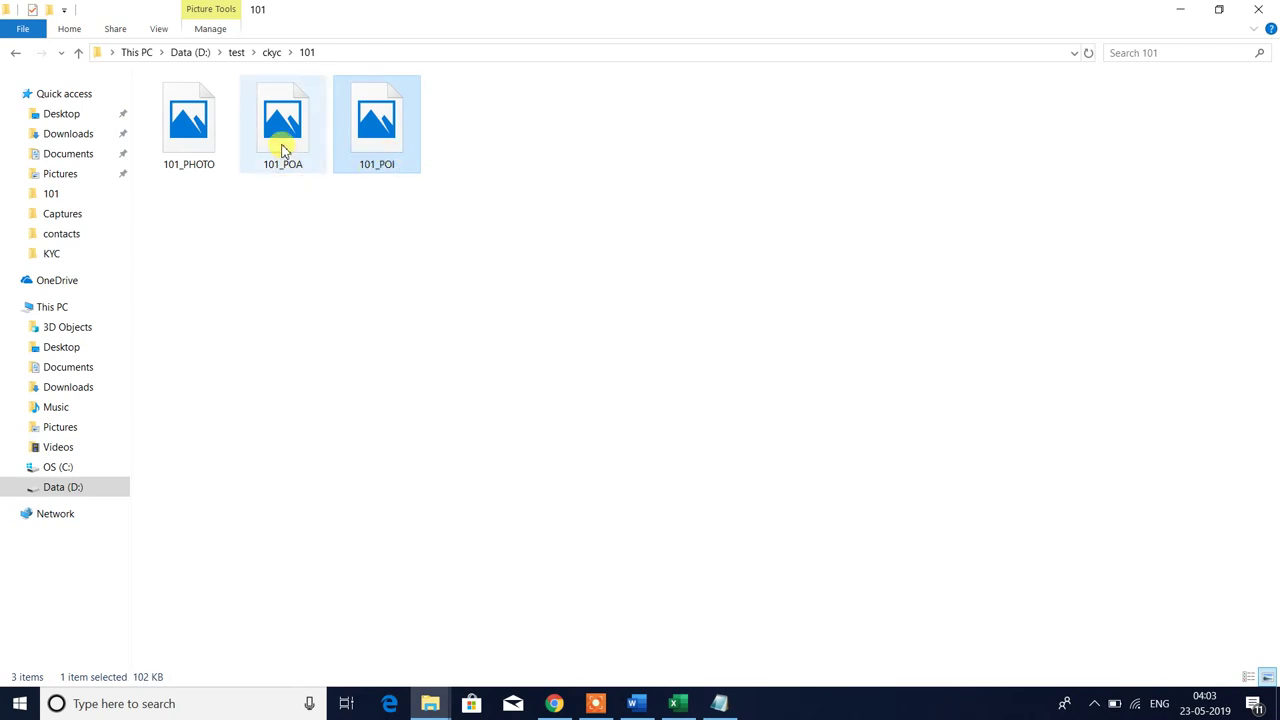
left_click(362, 160)
left_click(257, 307)
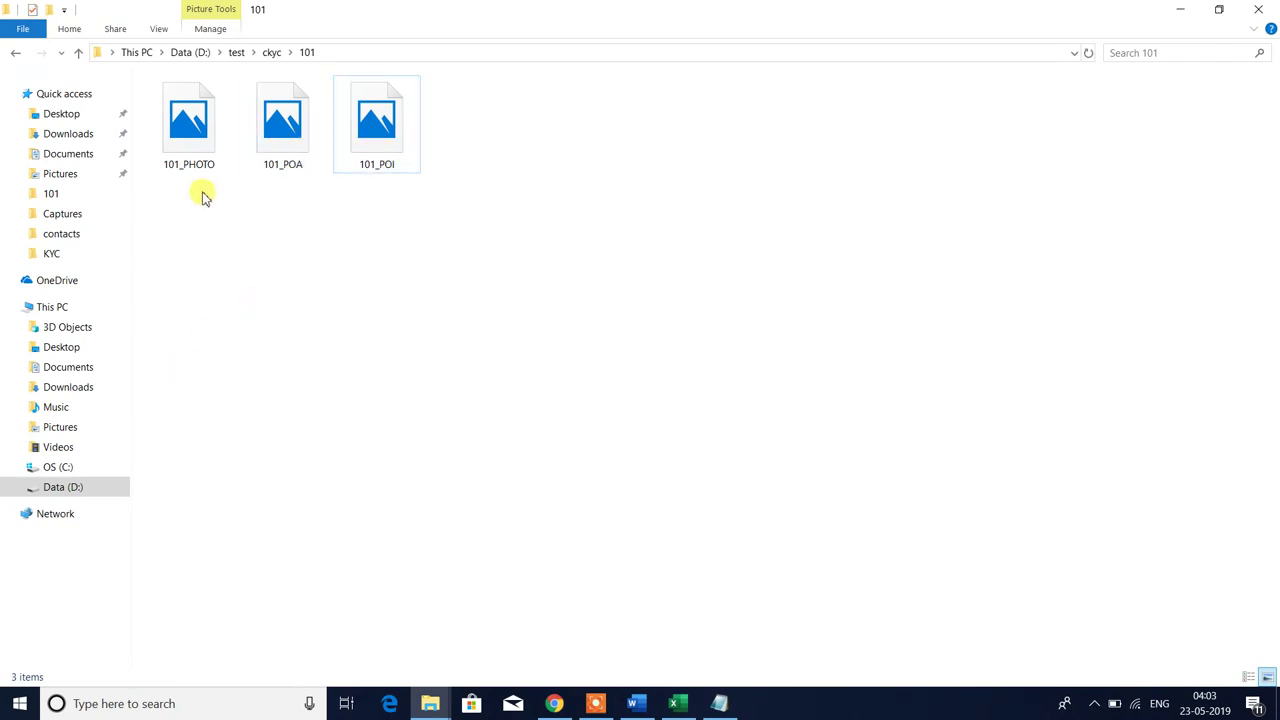
left_click(188, 148)
left_click(275, 138)
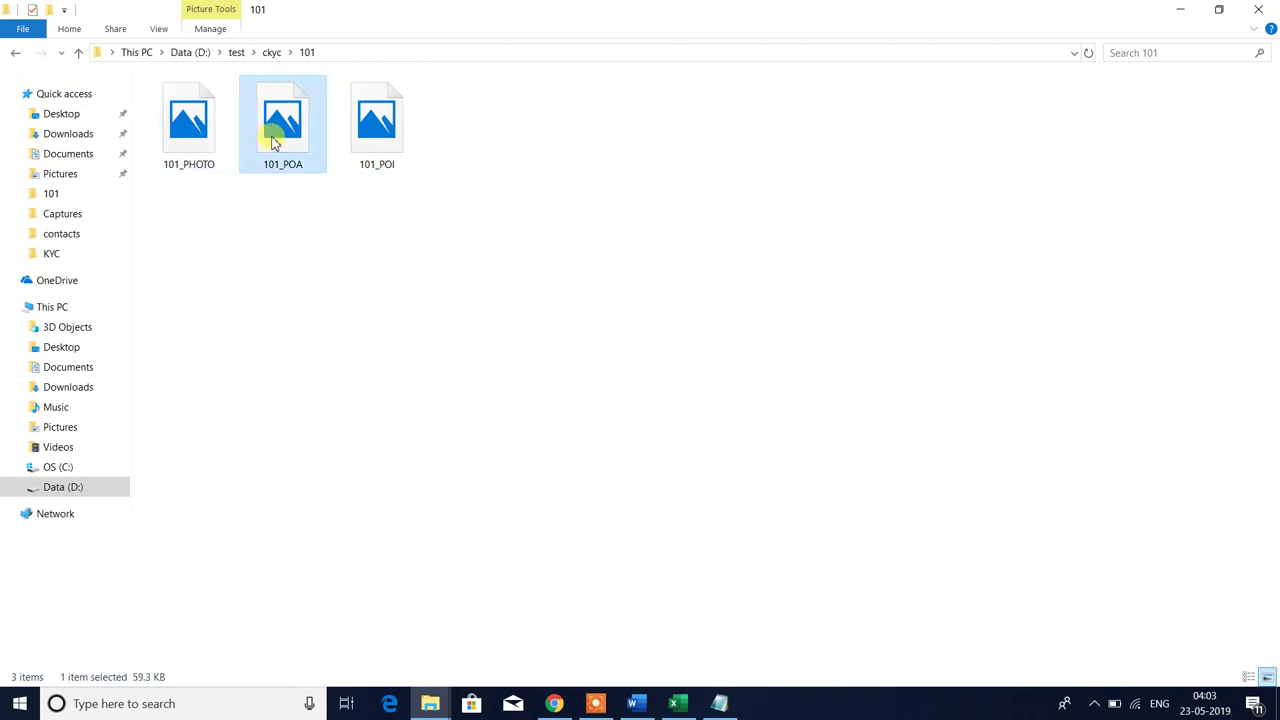
left_click(390, 142)
left_click(415, 276)
left_click_drag(248, 195, 514, 142)
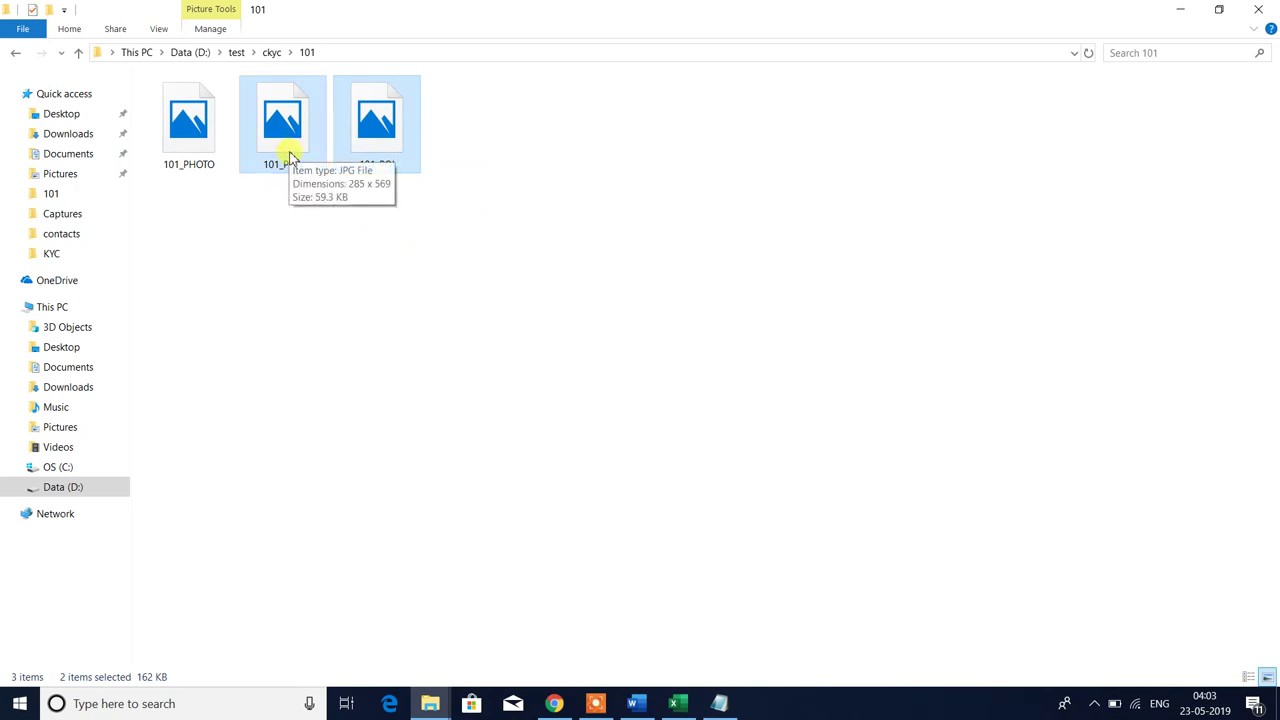
left_click(404, 196)
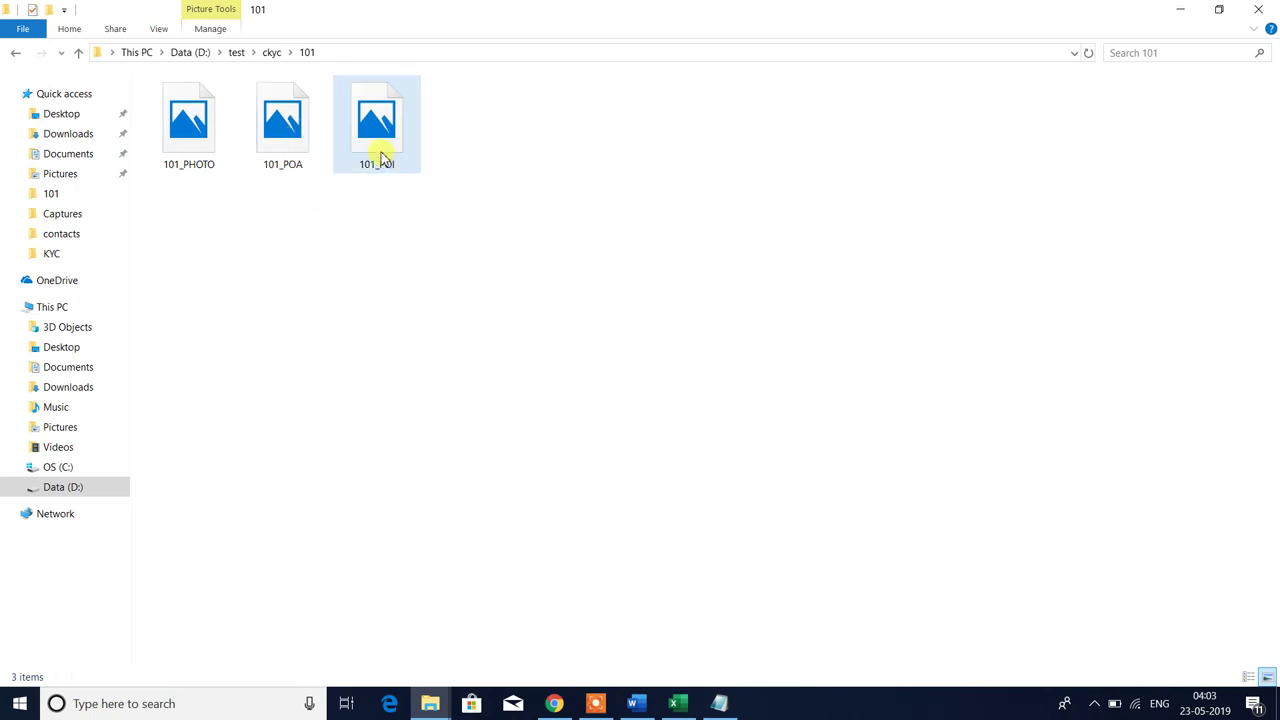
left_click(382, 157)
left_click(414, 226)
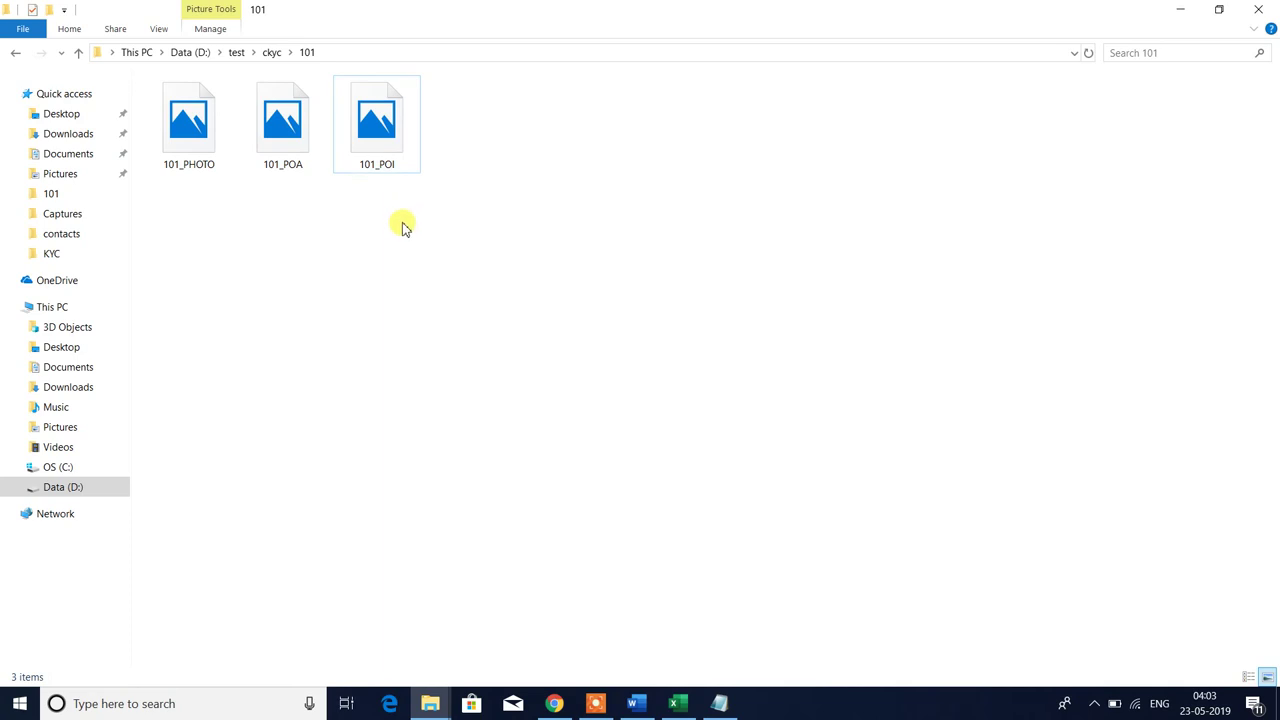
key("alt+Tab")
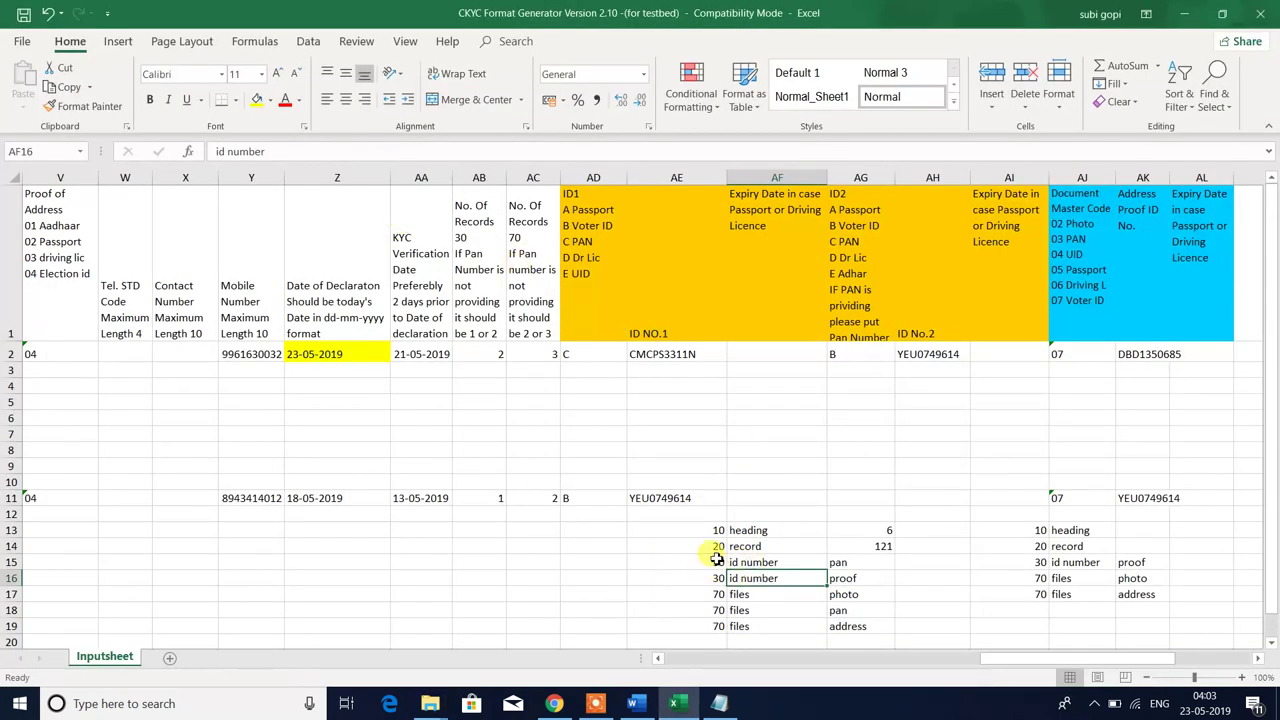
- Change the second id number entry in AG16 from 'proof' to 'address proof'
left_click_drag(716, 560, 855, 564)
left_click(855, 564)
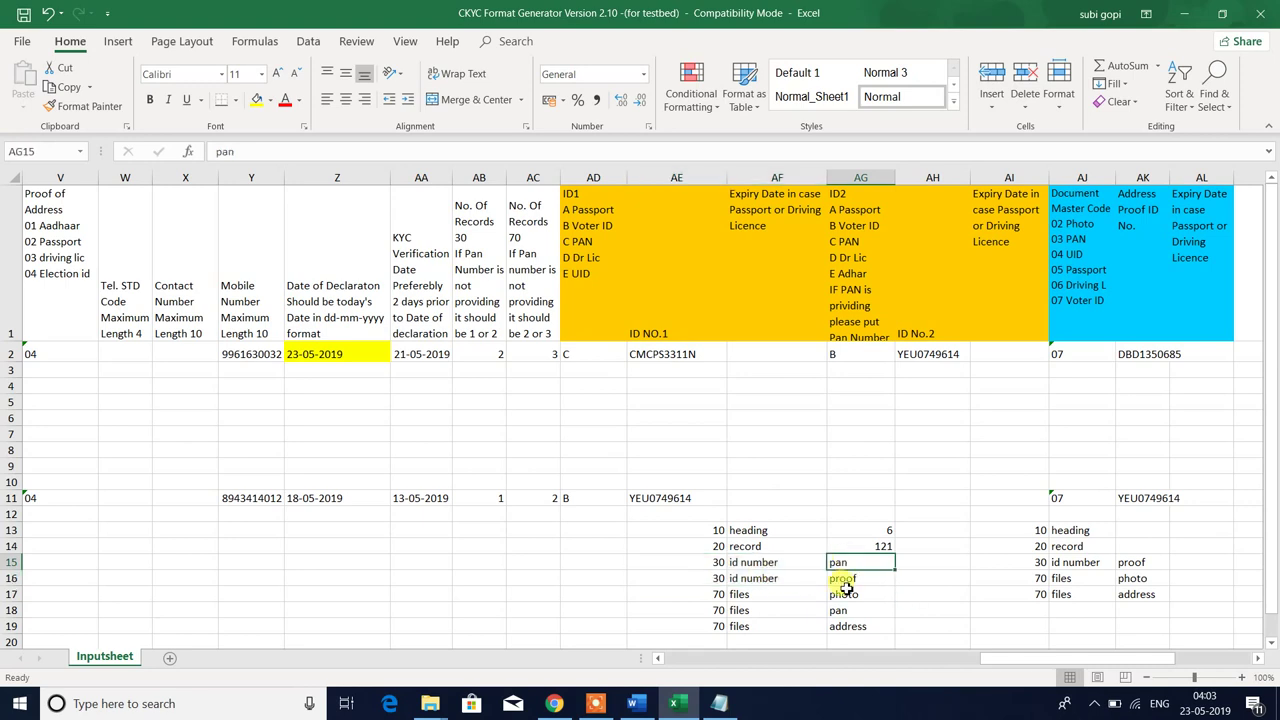
left_click(858, 578)
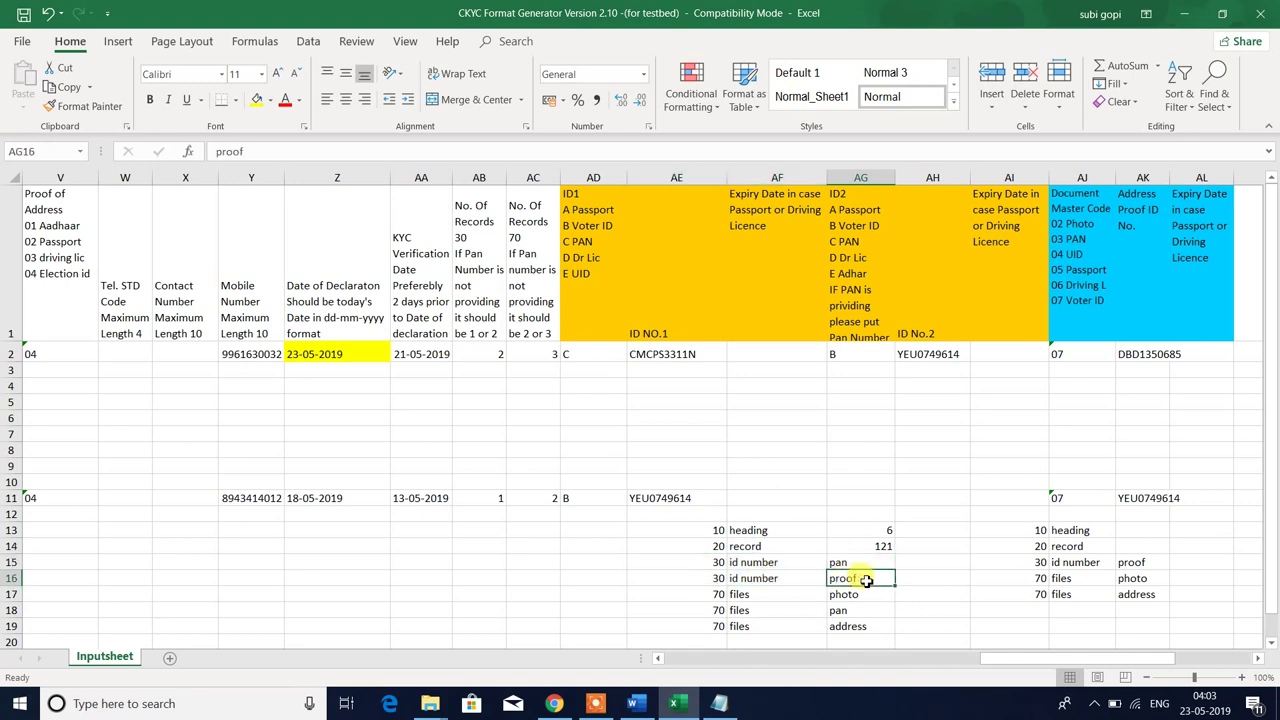
left_click(219, 151)
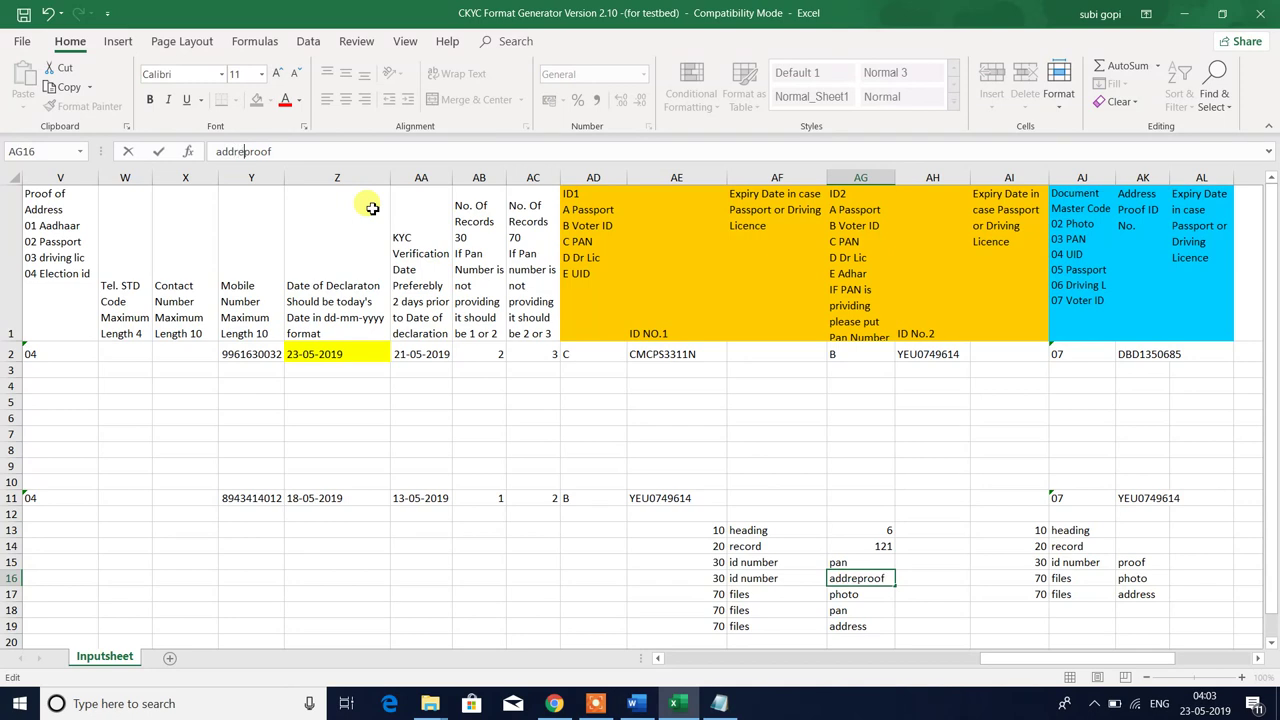
type("address")
key("Return")
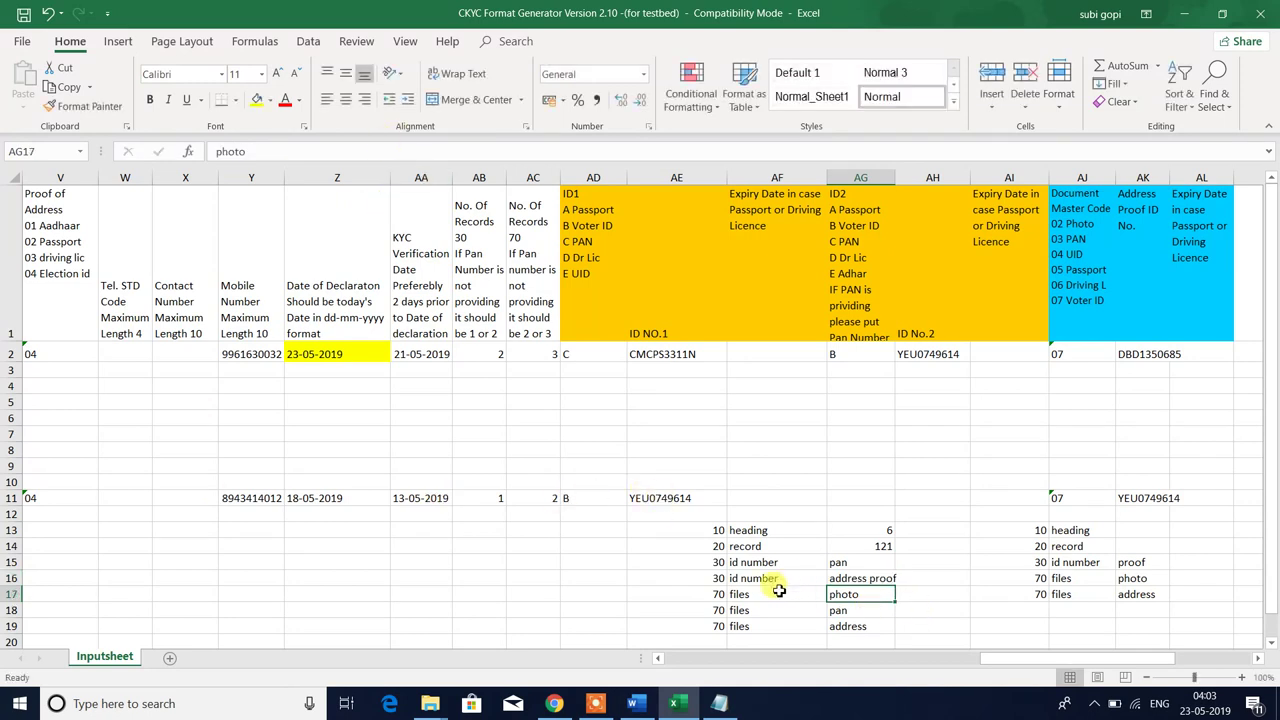
- Review the three files mapping rows, then bring up the 101 image folder
left_click_drag(712, 598, 888, 619)
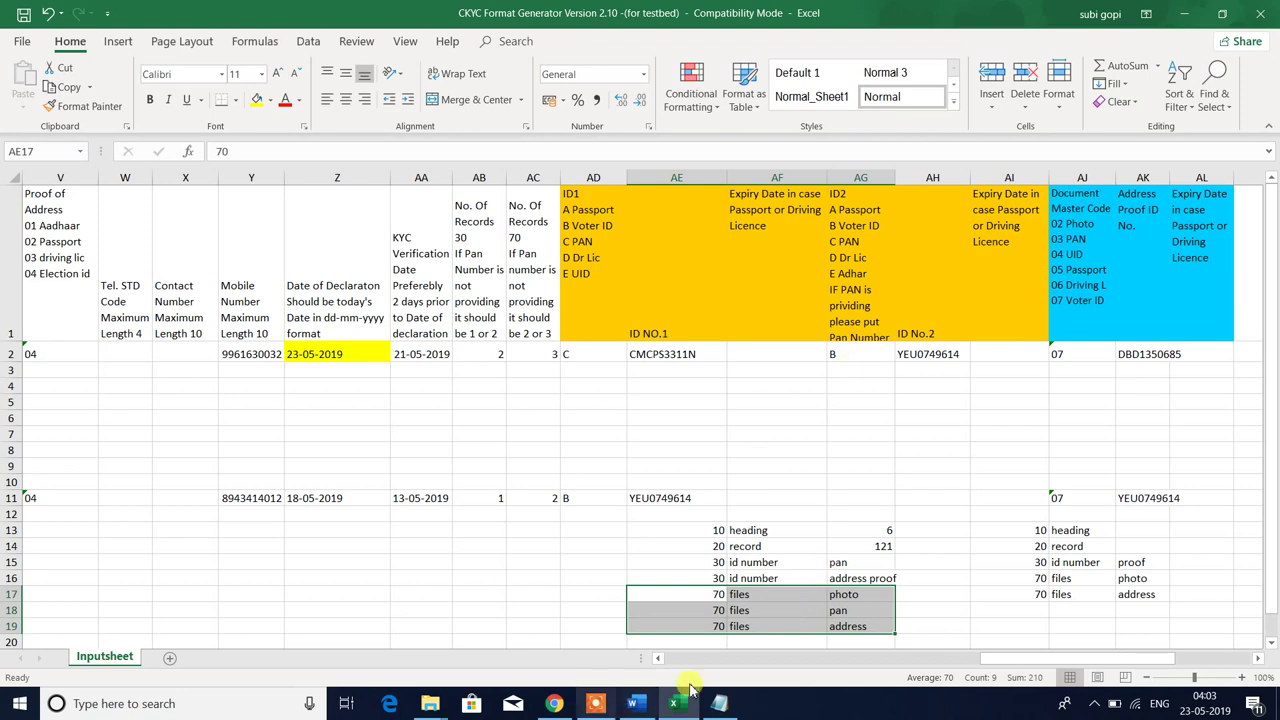
left_click(852, 596)
left_click_drag(703, 597, 837, 603)
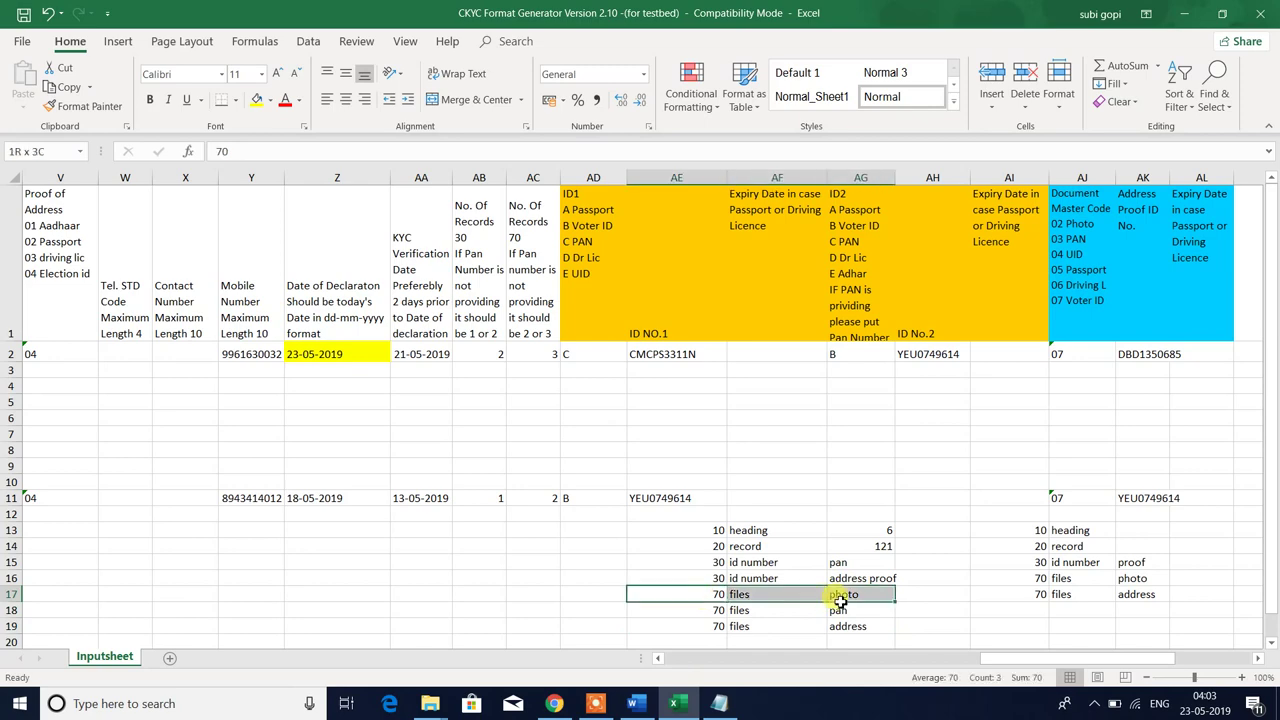
key("alt+Tab")
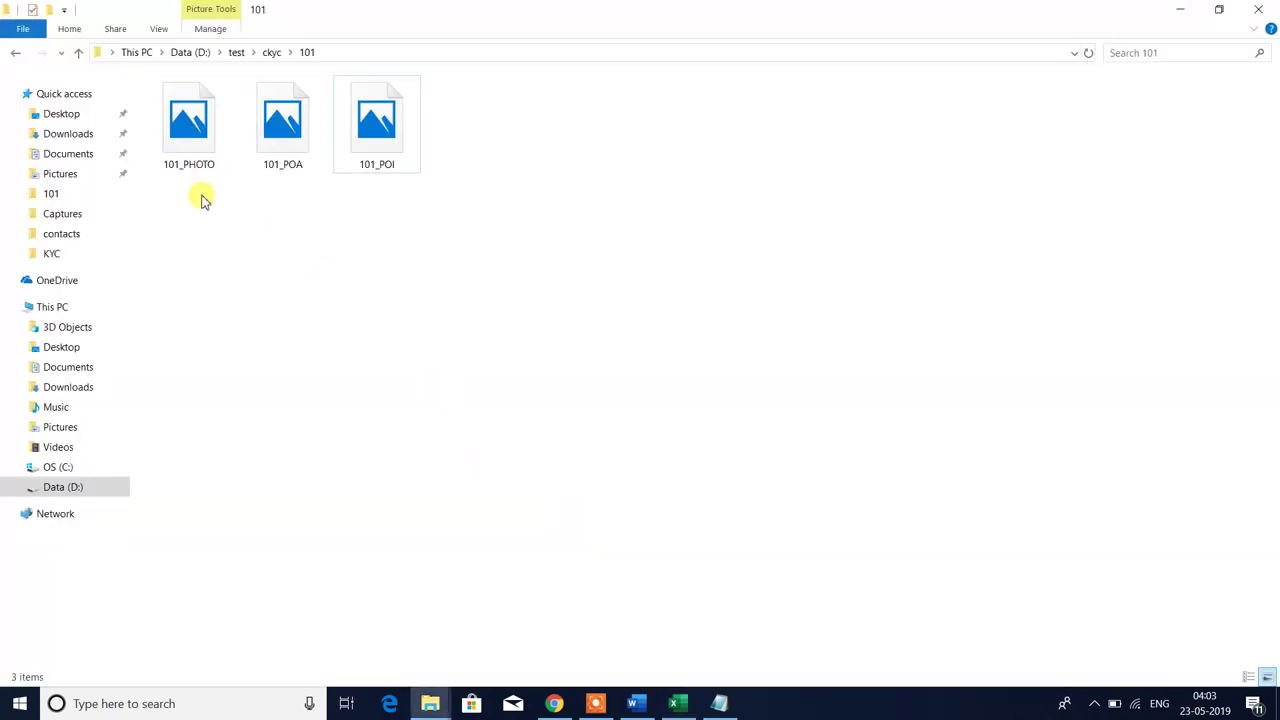
- Select 101_PHOTO, 101_POA and 101_POI in turn, then go back to the Excel input sheet
left_click(185, 124)
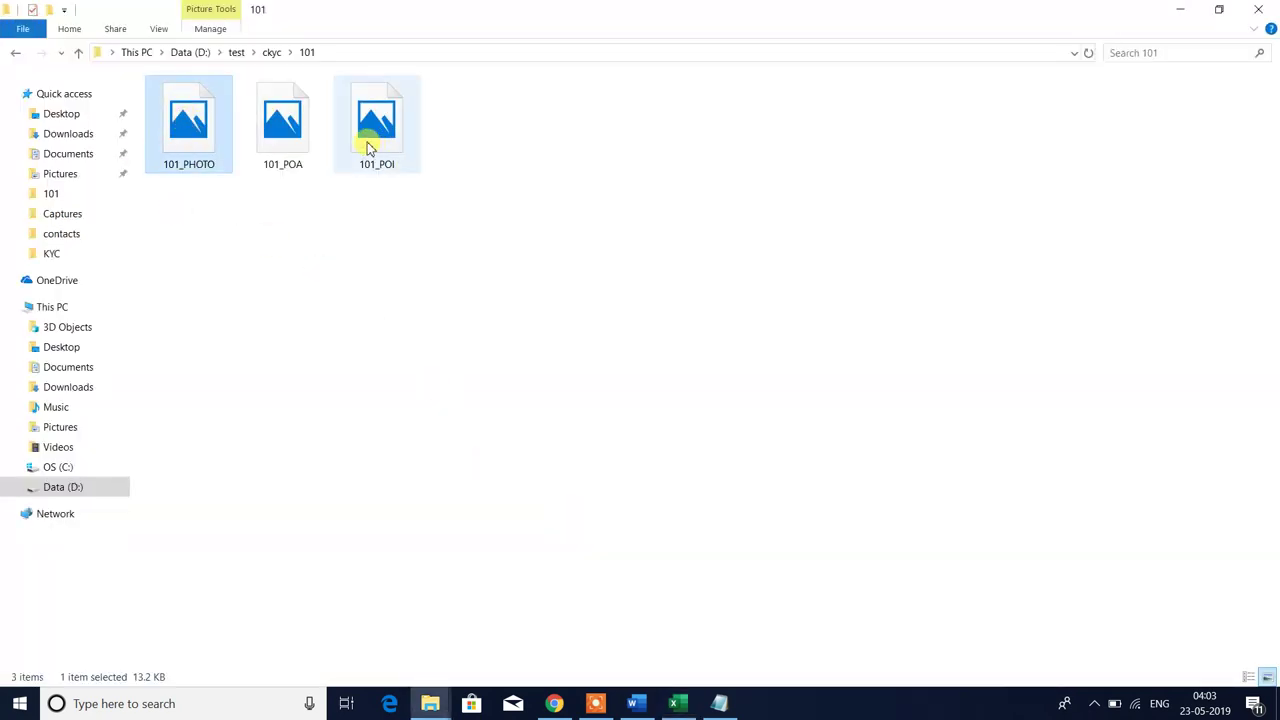
left_click(291, 132)
left_click(374, 125)
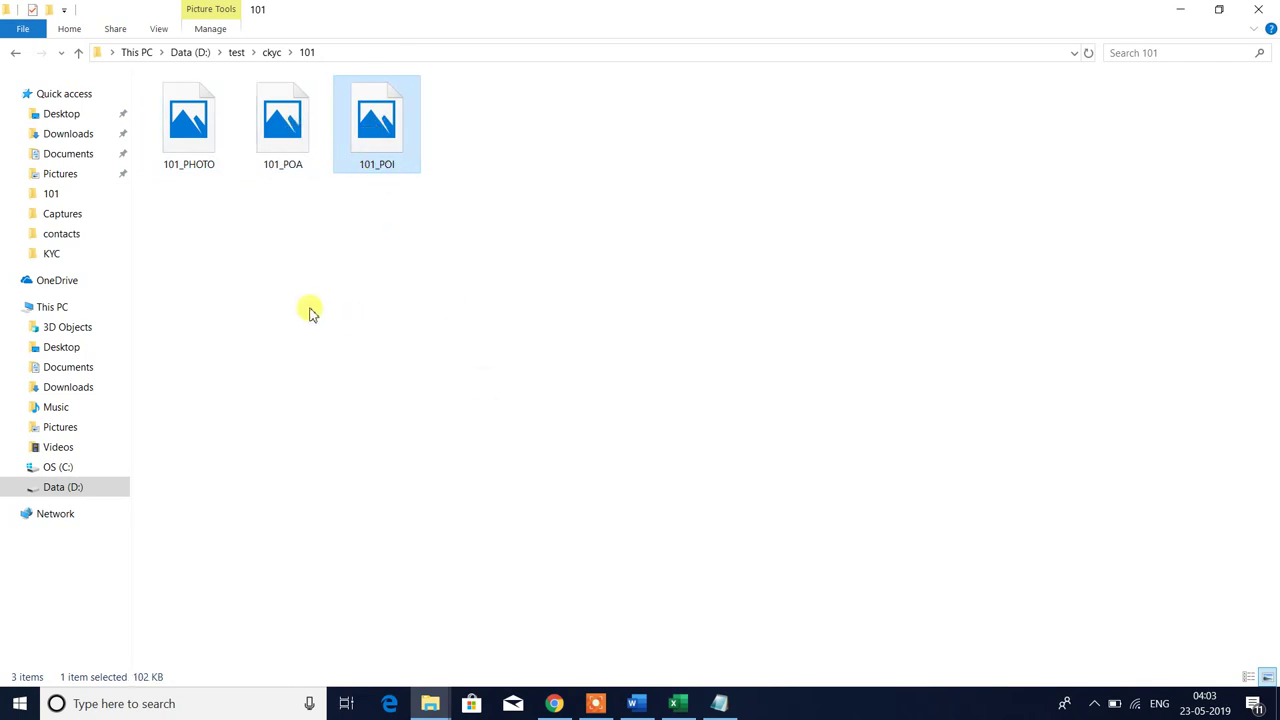
key("alt+Tab")
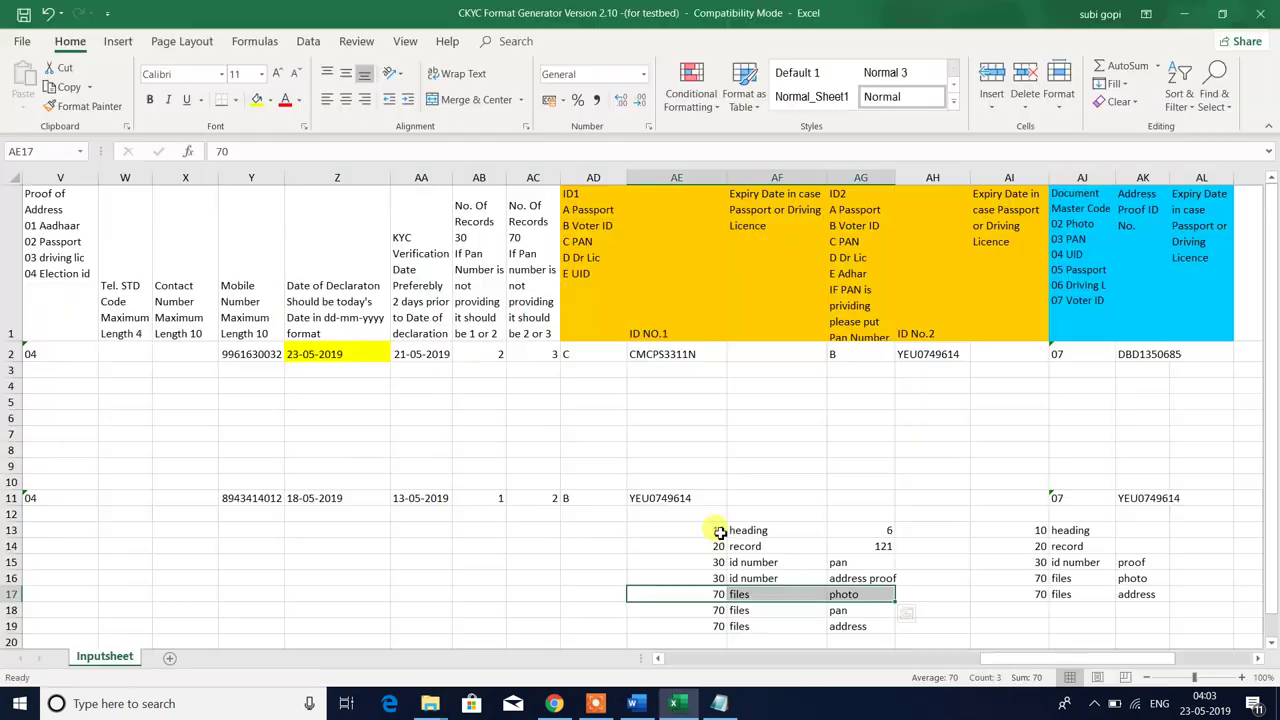
- Check the first files row, 70 files photo, in AE17:AG17
left_click_drag(734, 603, 857, 595)
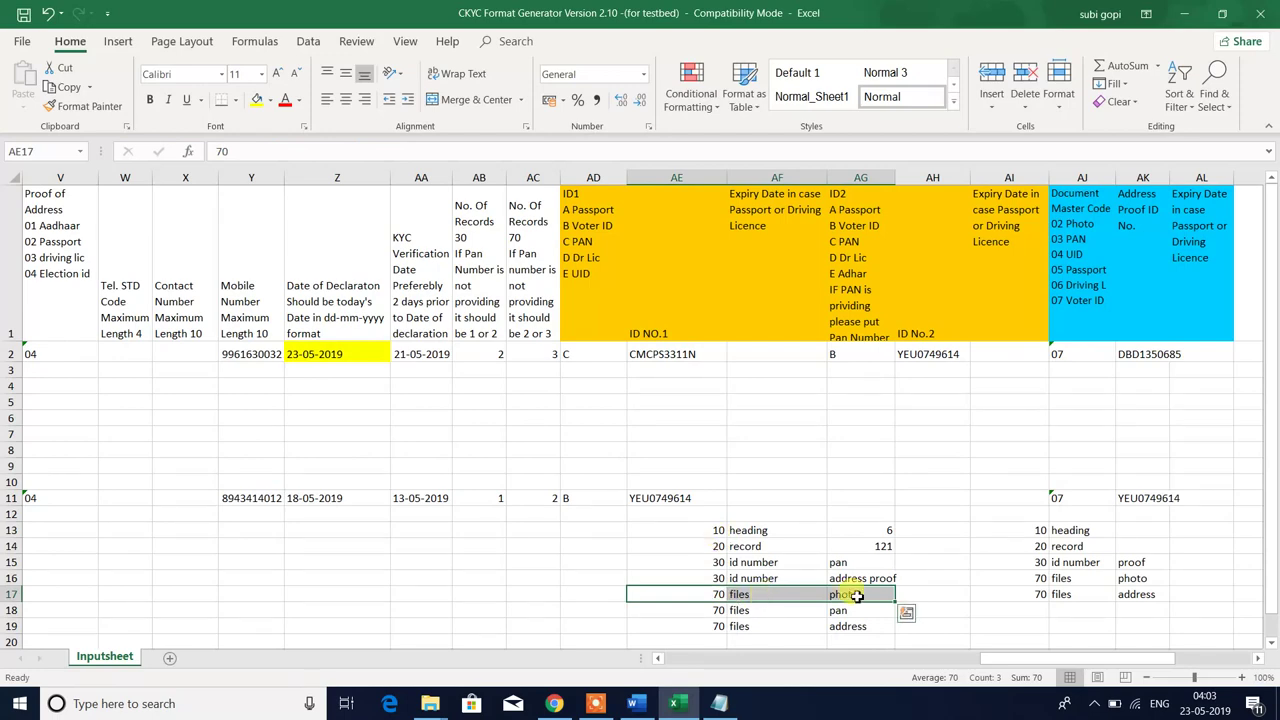
left_click(857, 595)
key("alt+Tab")
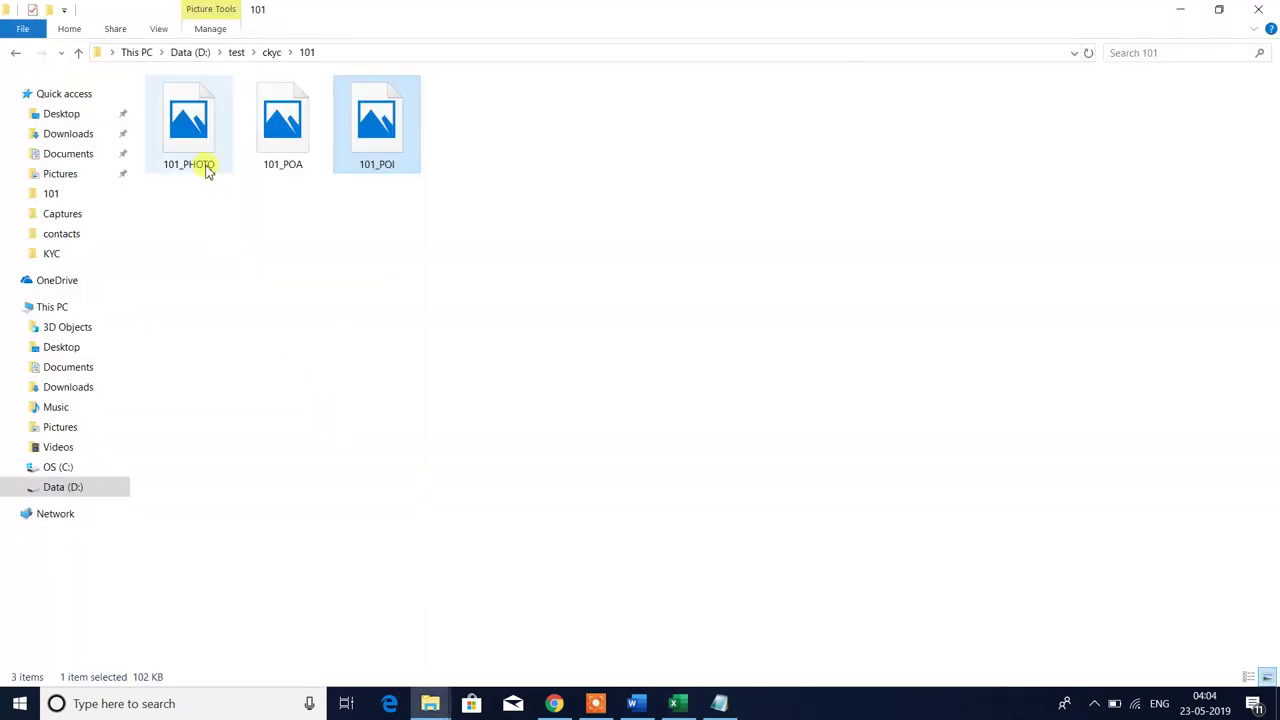
key("alt+Tab")
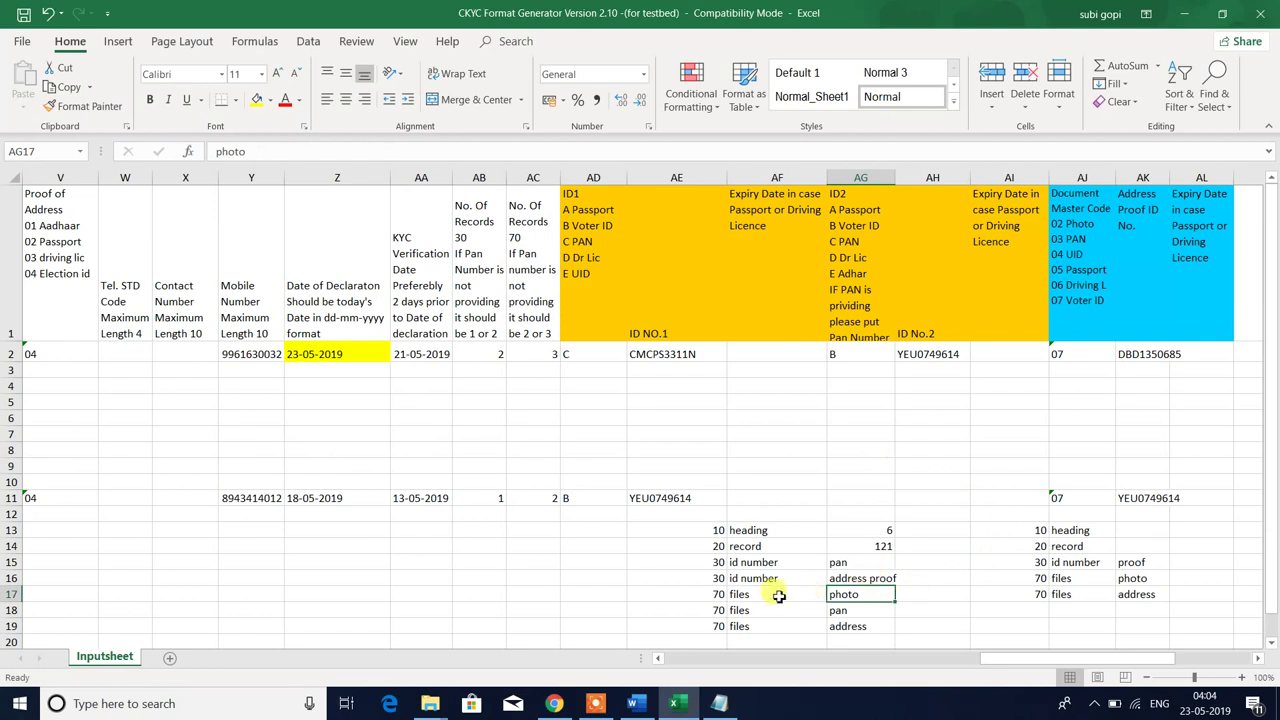
left_click(713, 596)
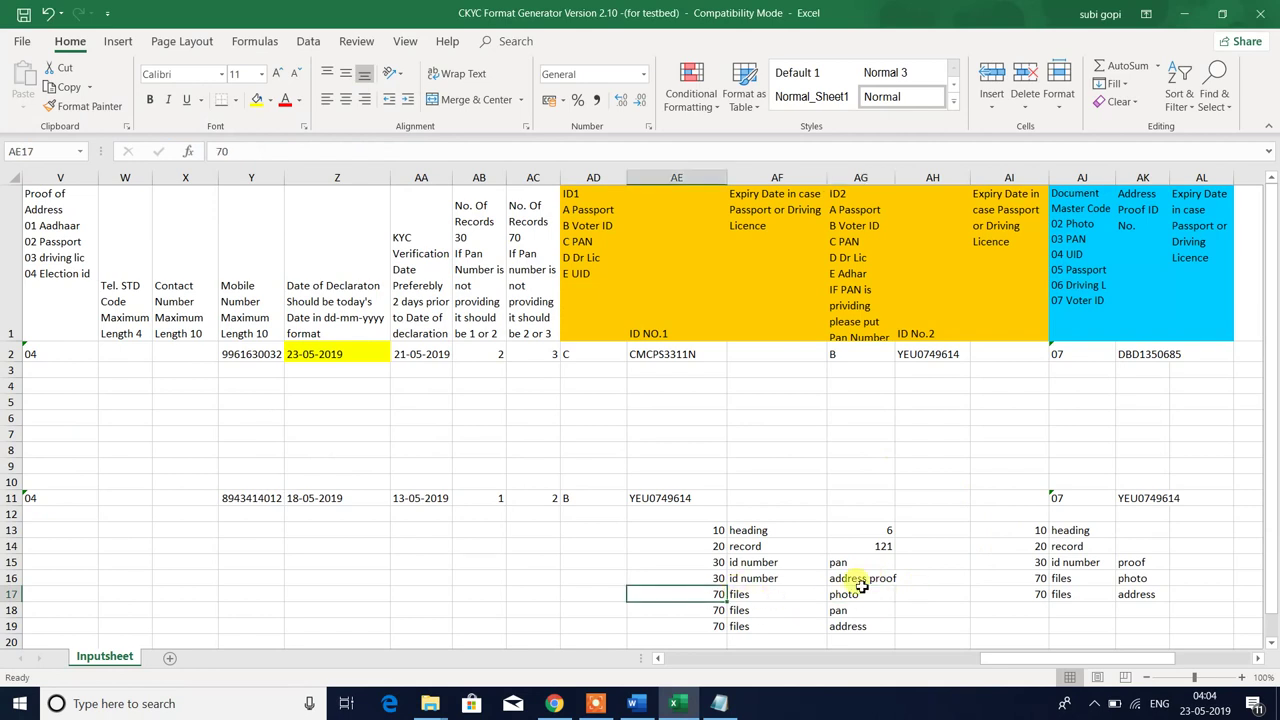
left_click(858, 594)
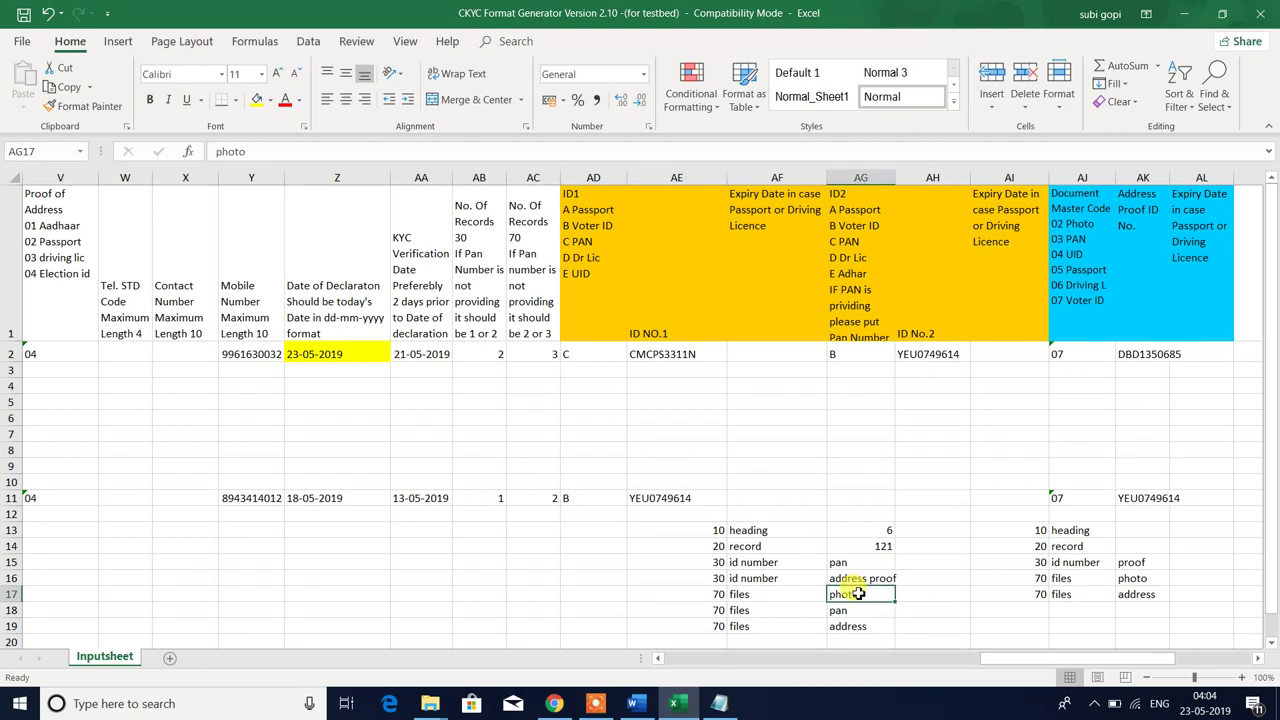
- Check the pan and address files rows, select AI13:AK18, and switch to File Explorer
left_click(712, 610)
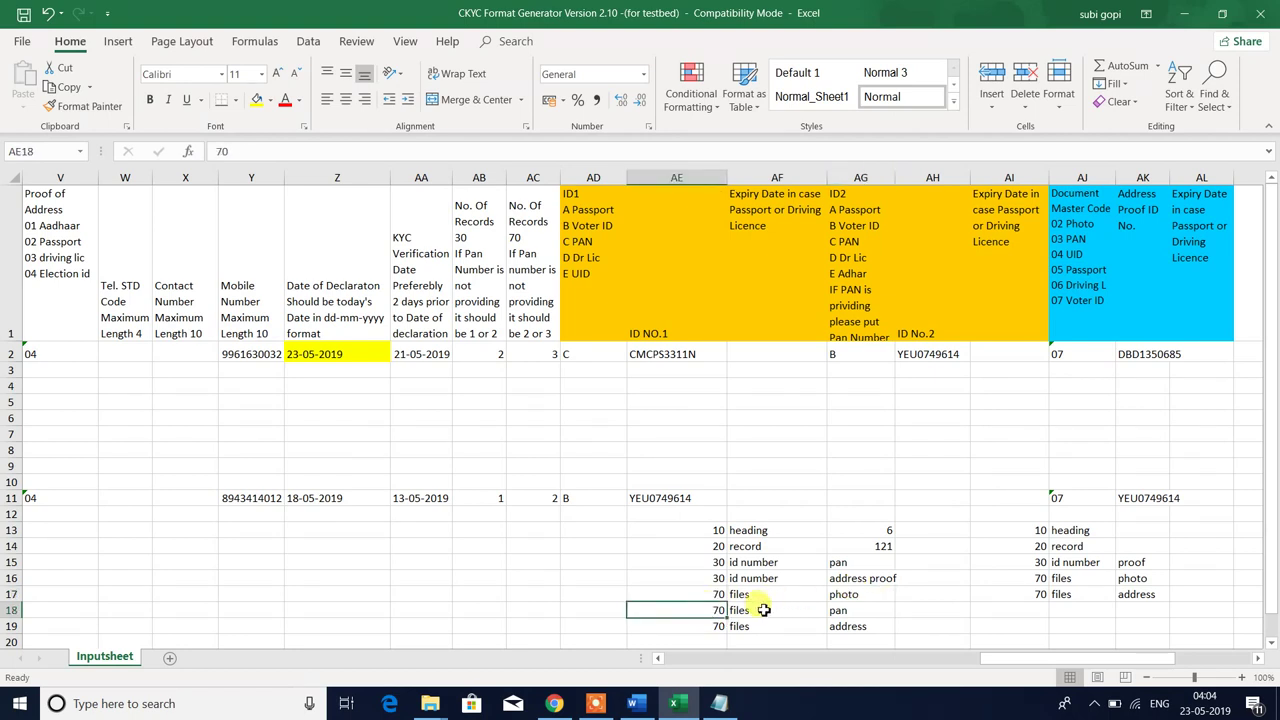
left_click(840, 610)
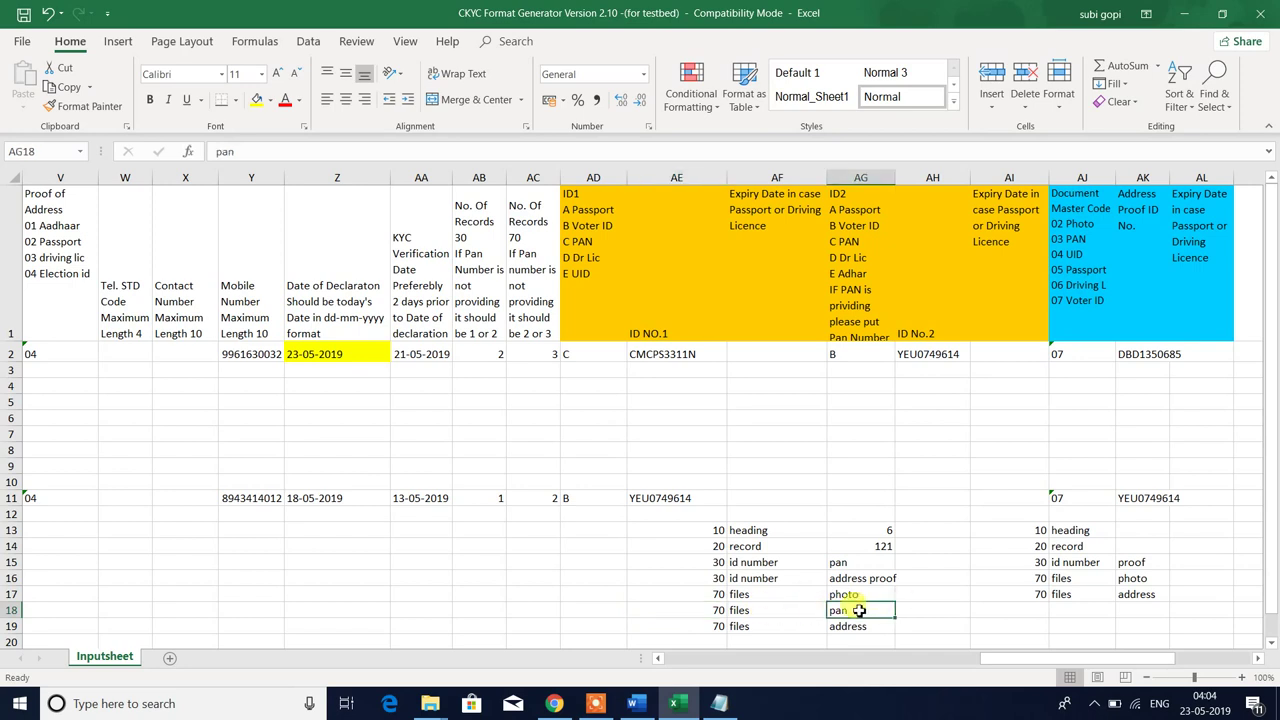
left_click(703, 626)
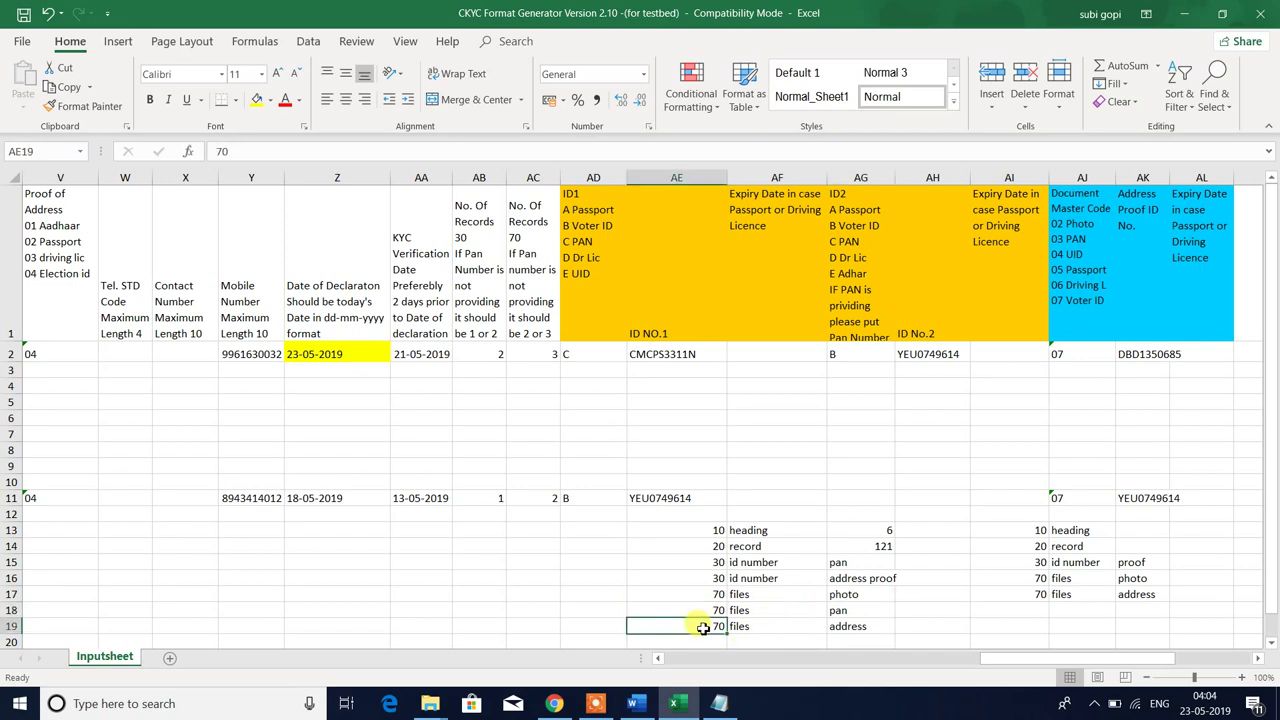
left_click(777, 624)
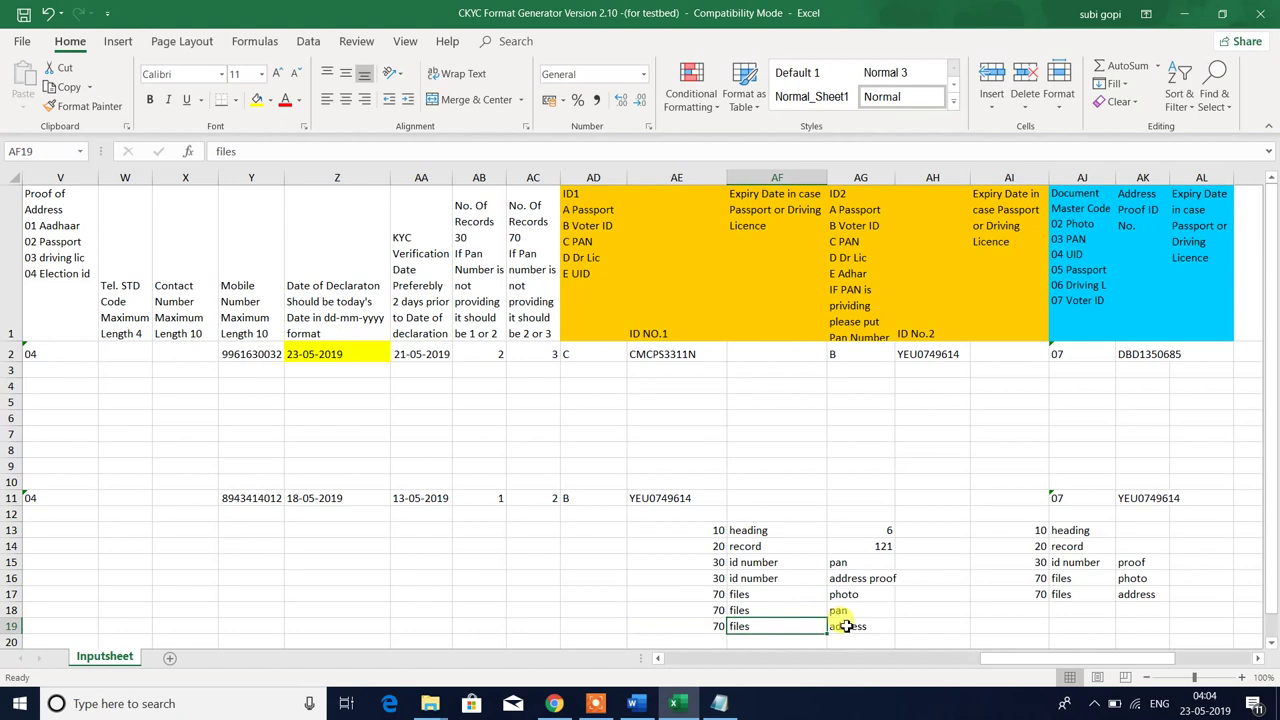
left_click(846, 626)
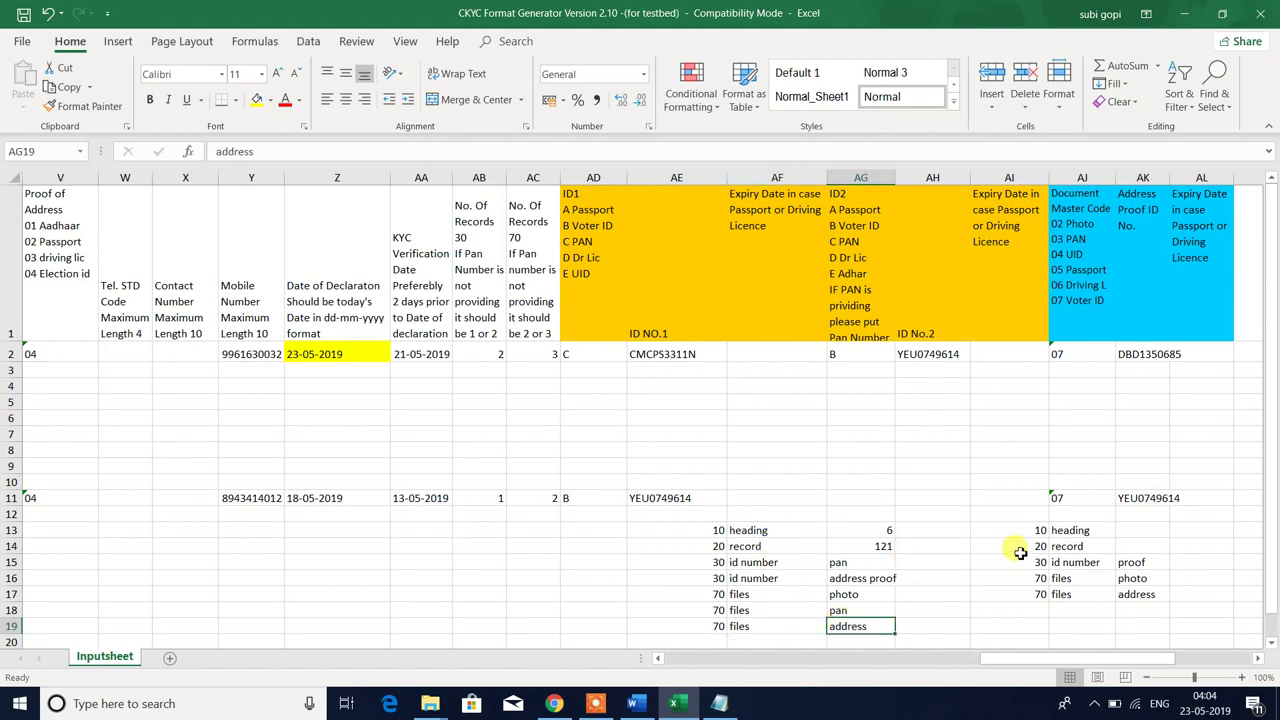
left_click_drag(1020, 530, 1144, 611)
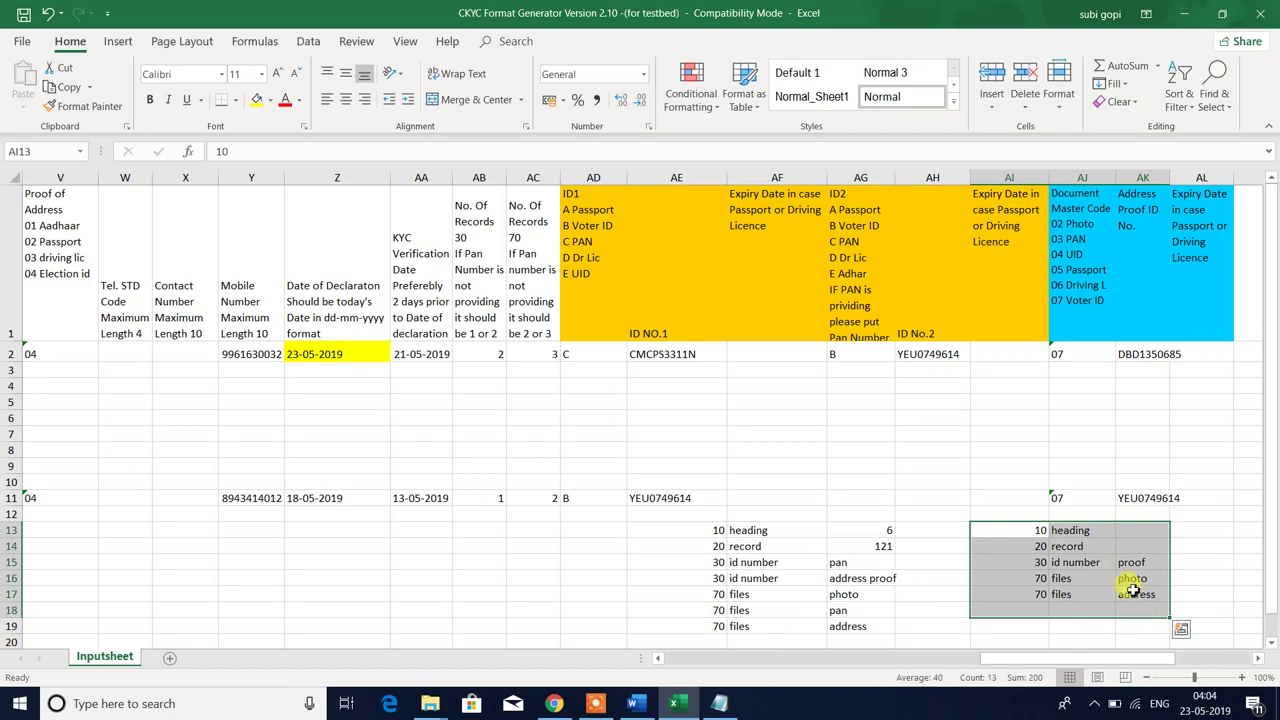
key("alt+Tab")
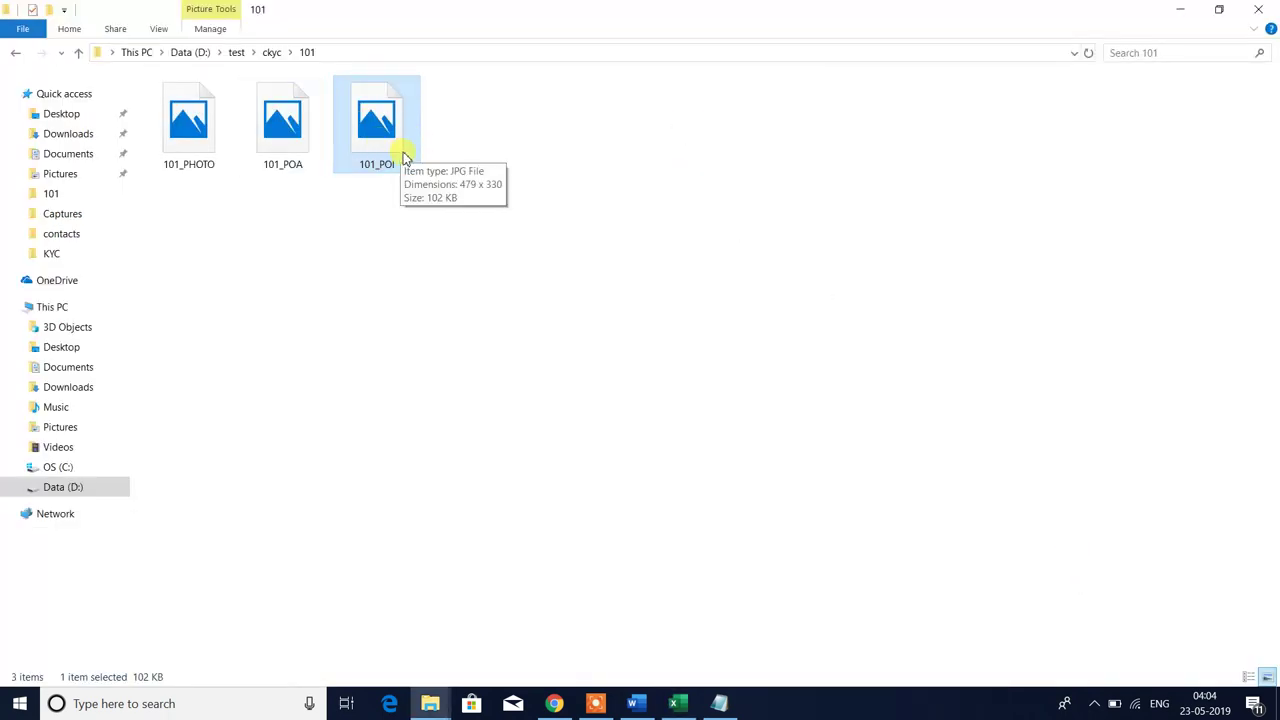
- Reopen folder 101 from ckyc, confirm only 101_PHOTO and 101_POA remain, then return to Excel
left_click(15, 52)
left_click(509, 368)
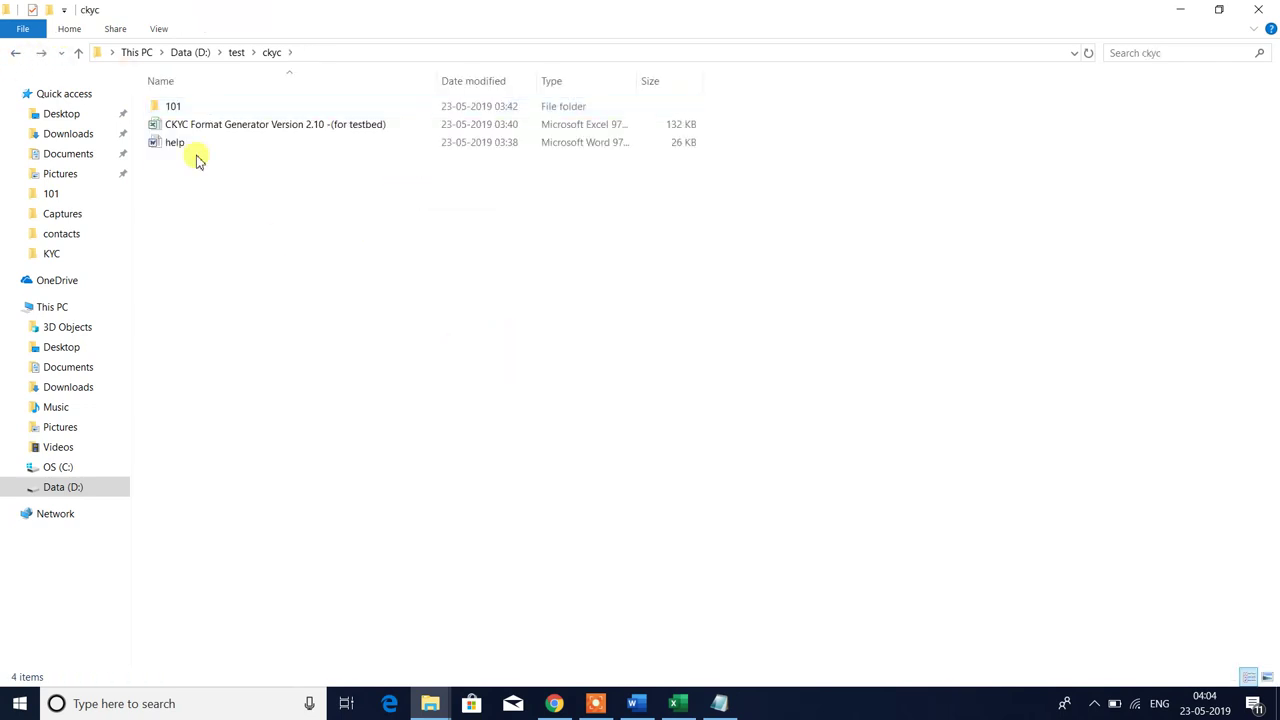
double_click(174, 106)
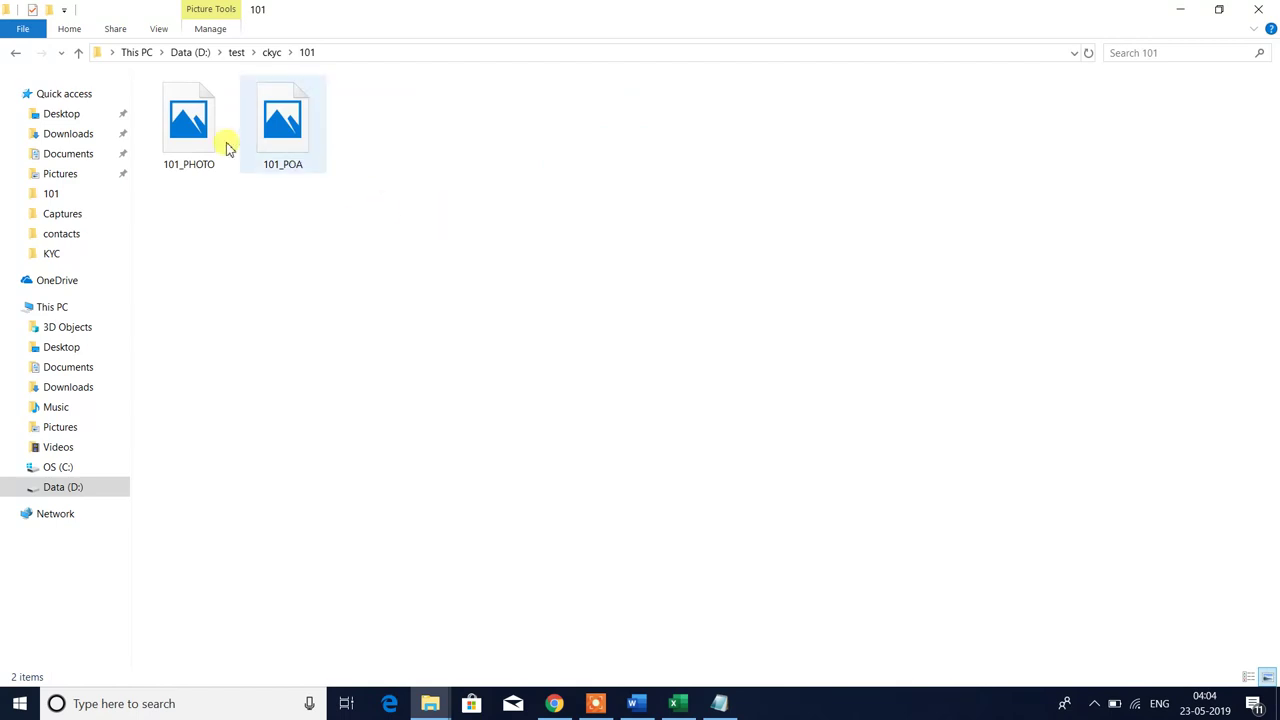
left_click_drag(170, 220, 422, 100)
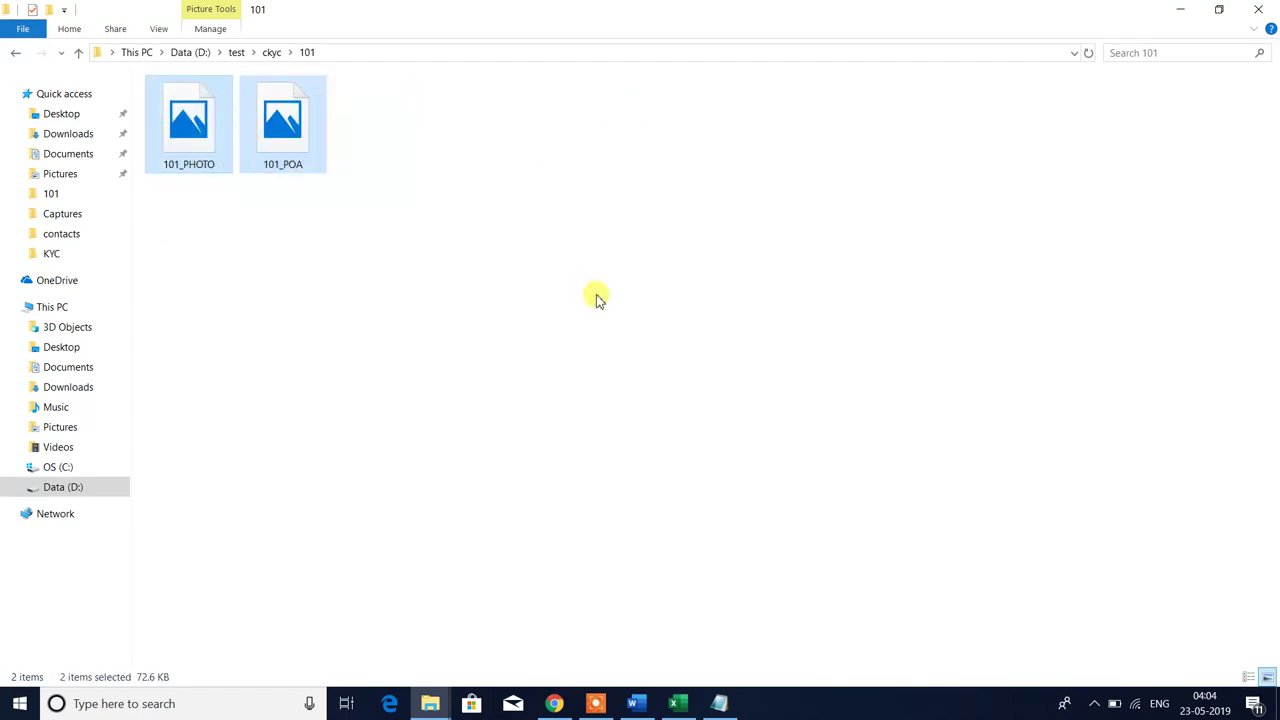
left_click(576, 298)
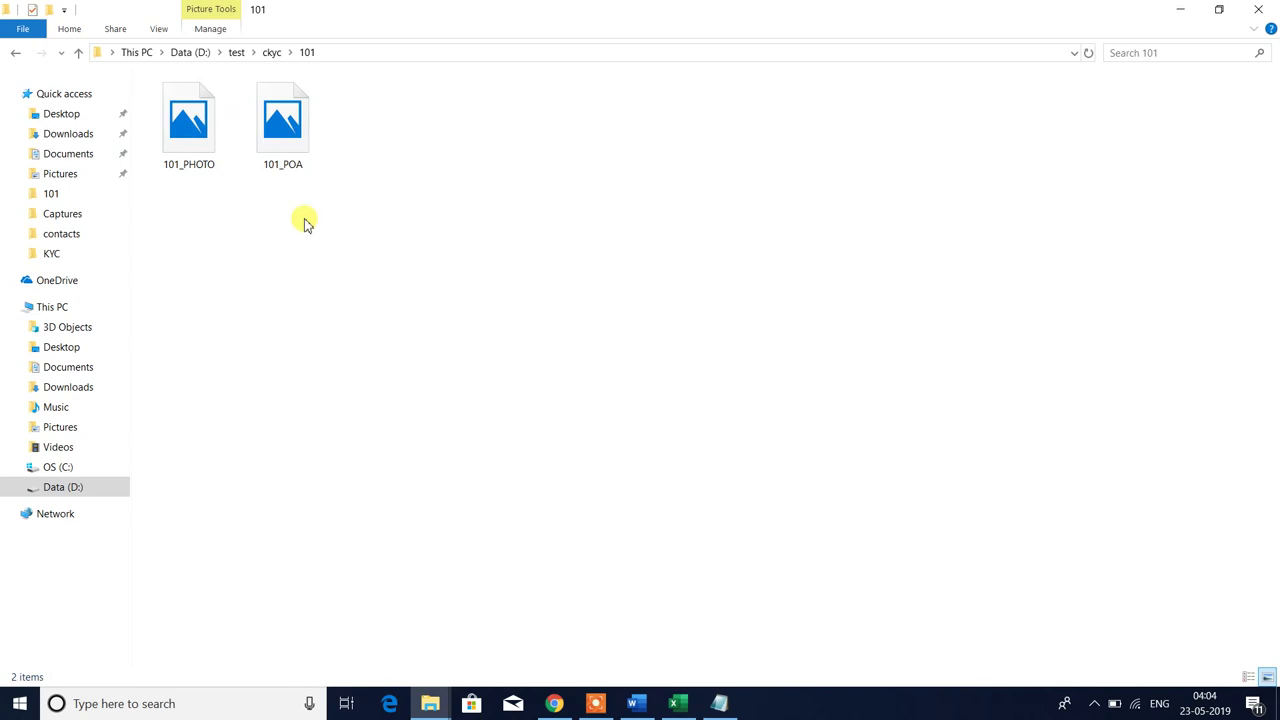
left_click(173, 133)
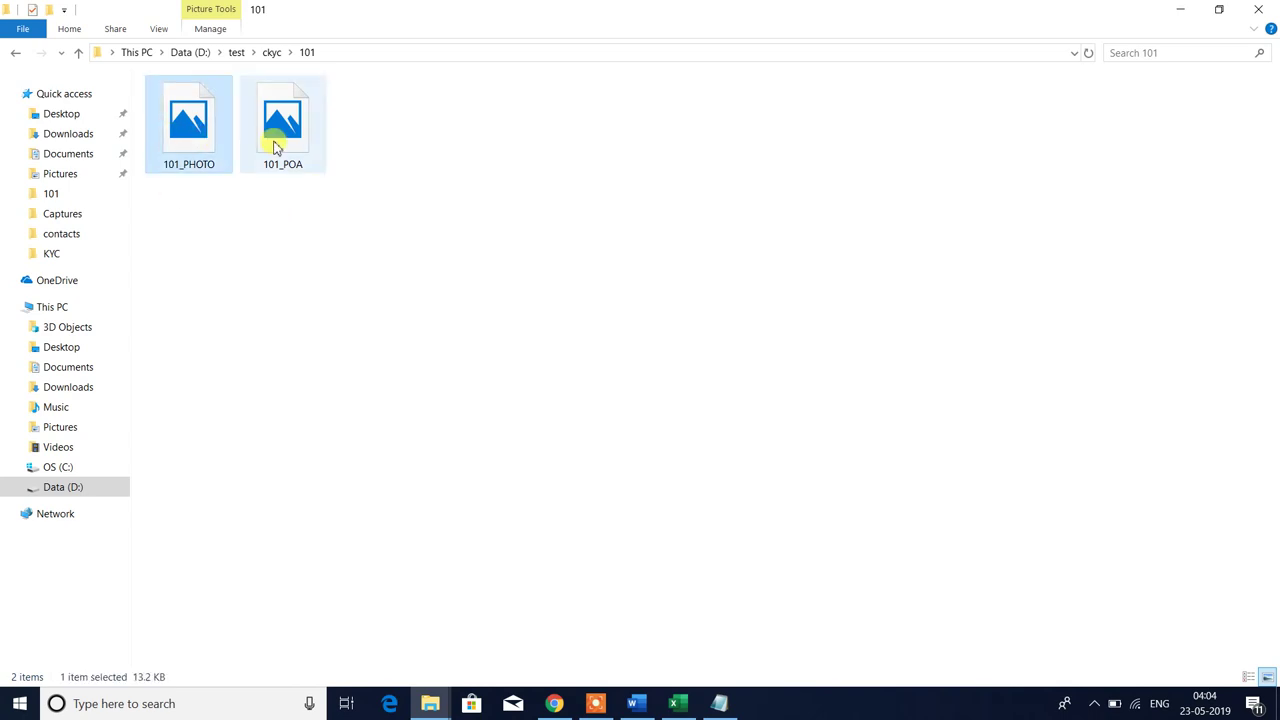
left_click(330, 233)
key("alt+Tab")
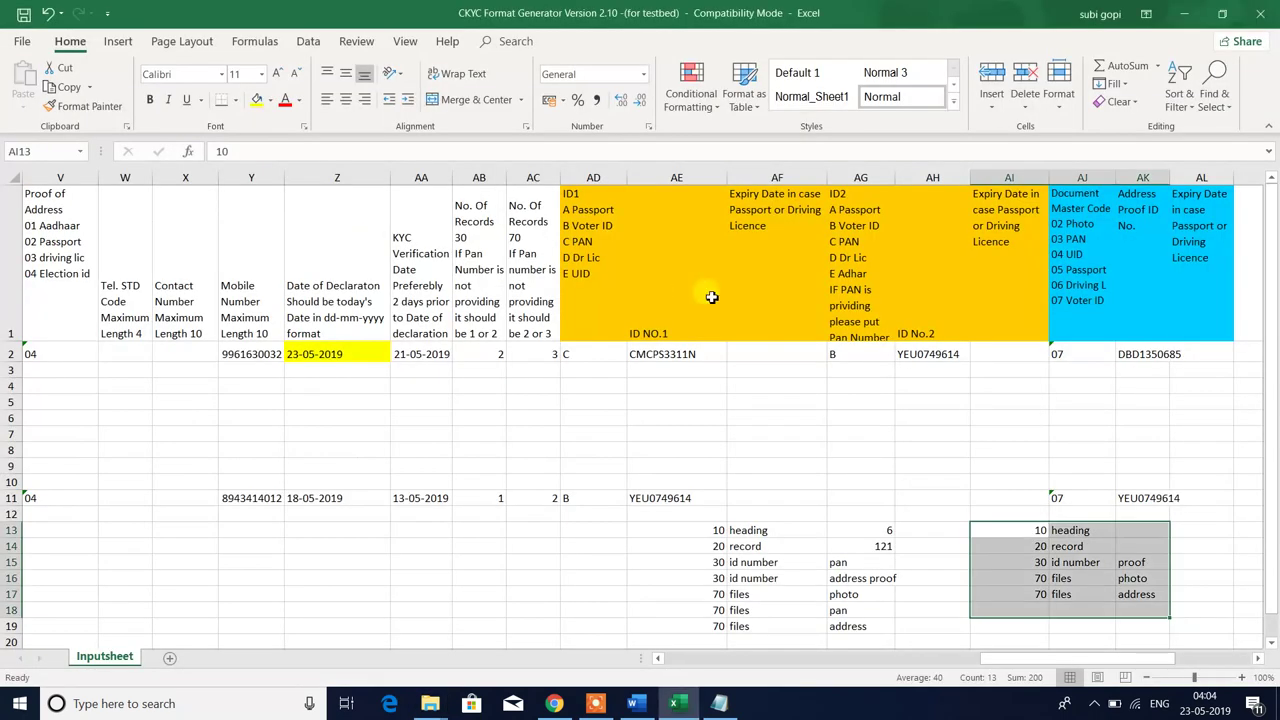
- Change the proof entry in AK15 of the second mapping block to addressproof
left_click(1058, 545)
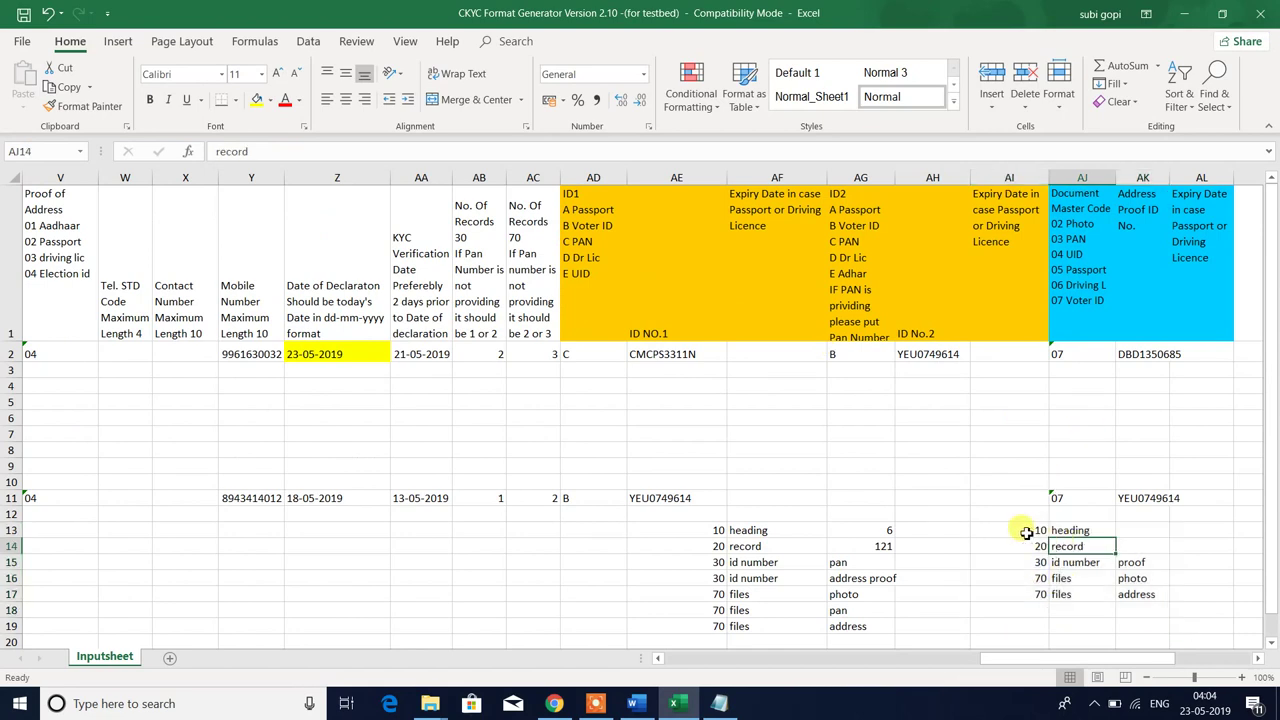
left_click_drag(1023, 534, 1116, 533)
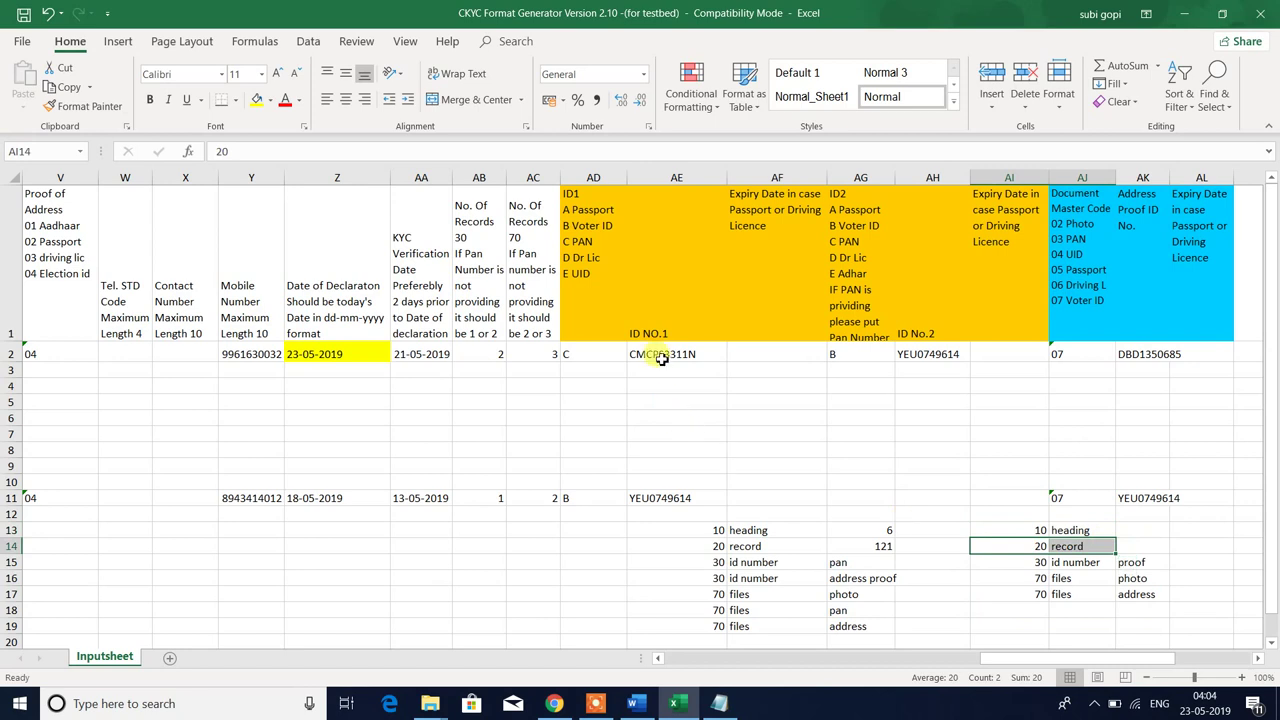
left_click_drag(660, 355, 1141, 354)
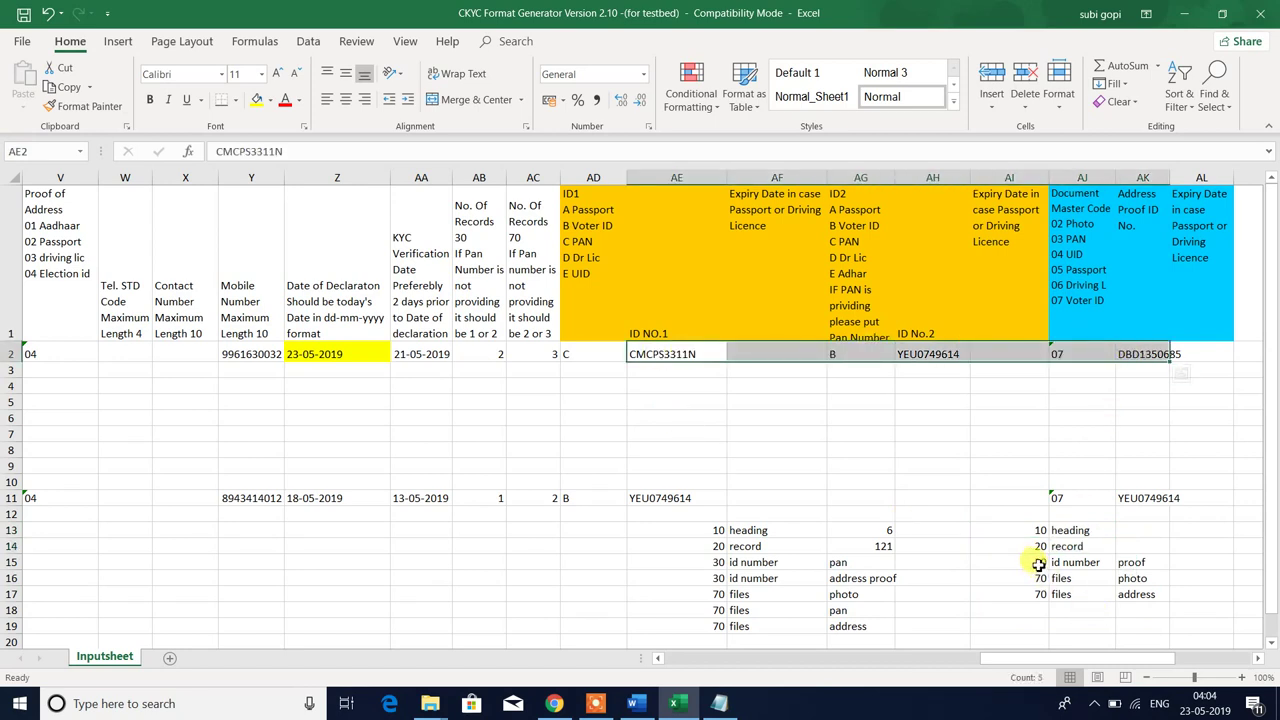
left_click(1037, 563)
left_click(1133, 562)
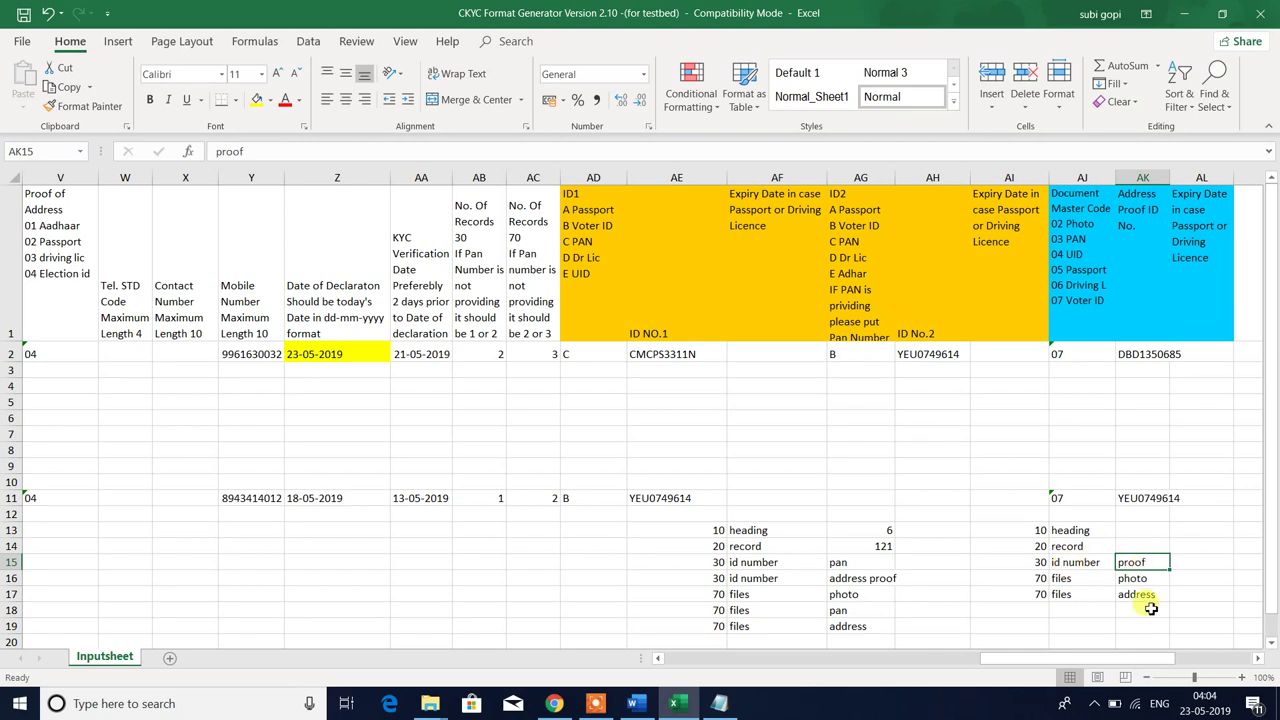
key("F2")
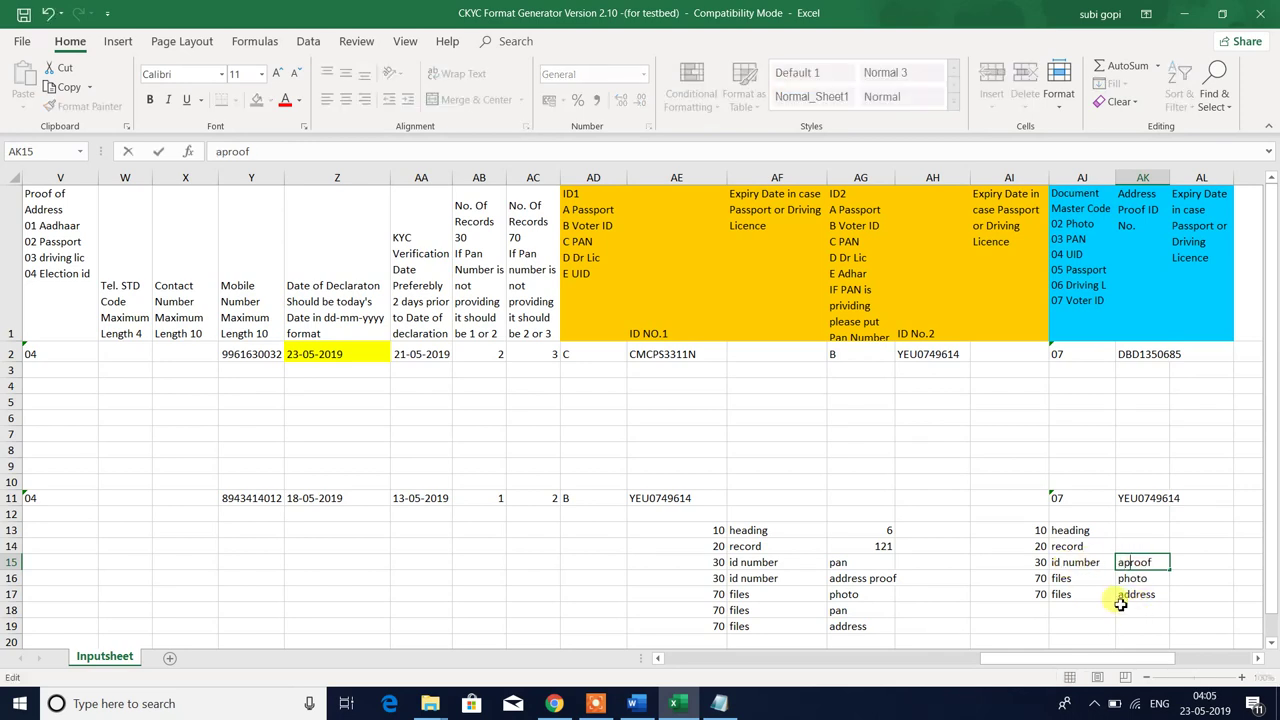
type("ddress")
key("Return")
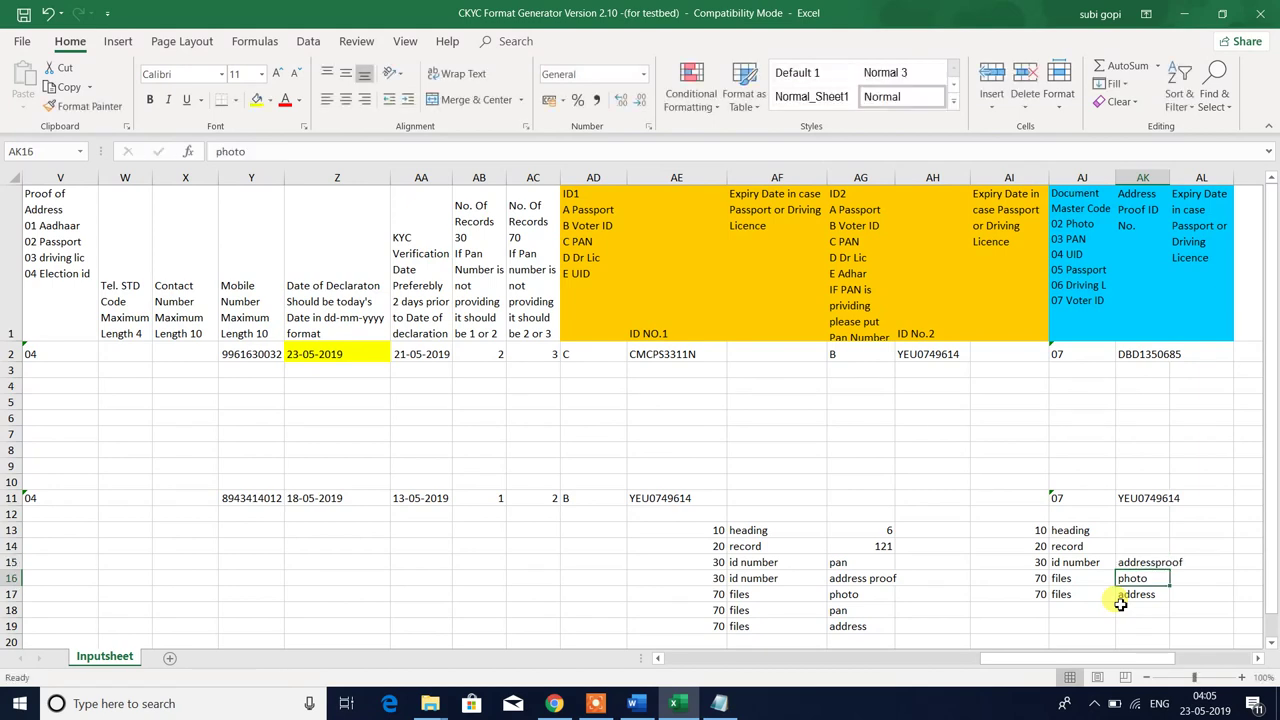
- Review the second mapping block's id number and files rows and the AE11 record block
left_click(1037, 562)
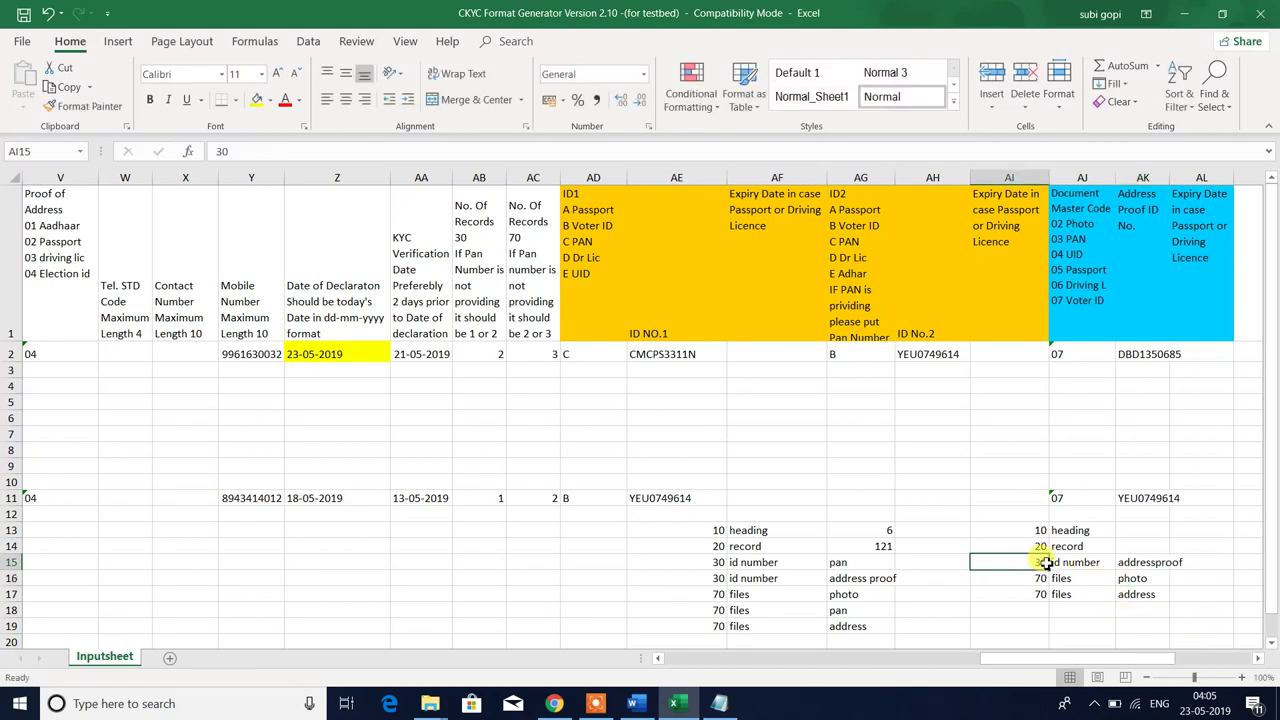
left_click(1040, 578)
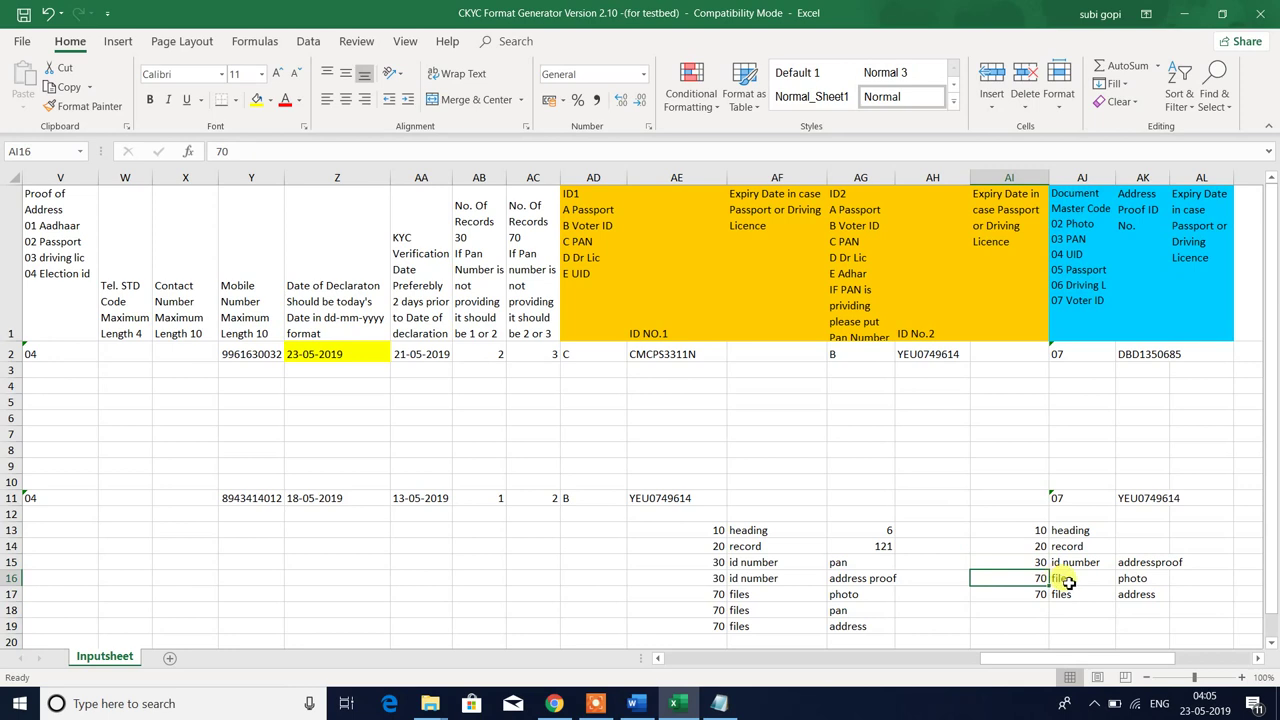
left_click_drag(1065, 582, 1131, 569)
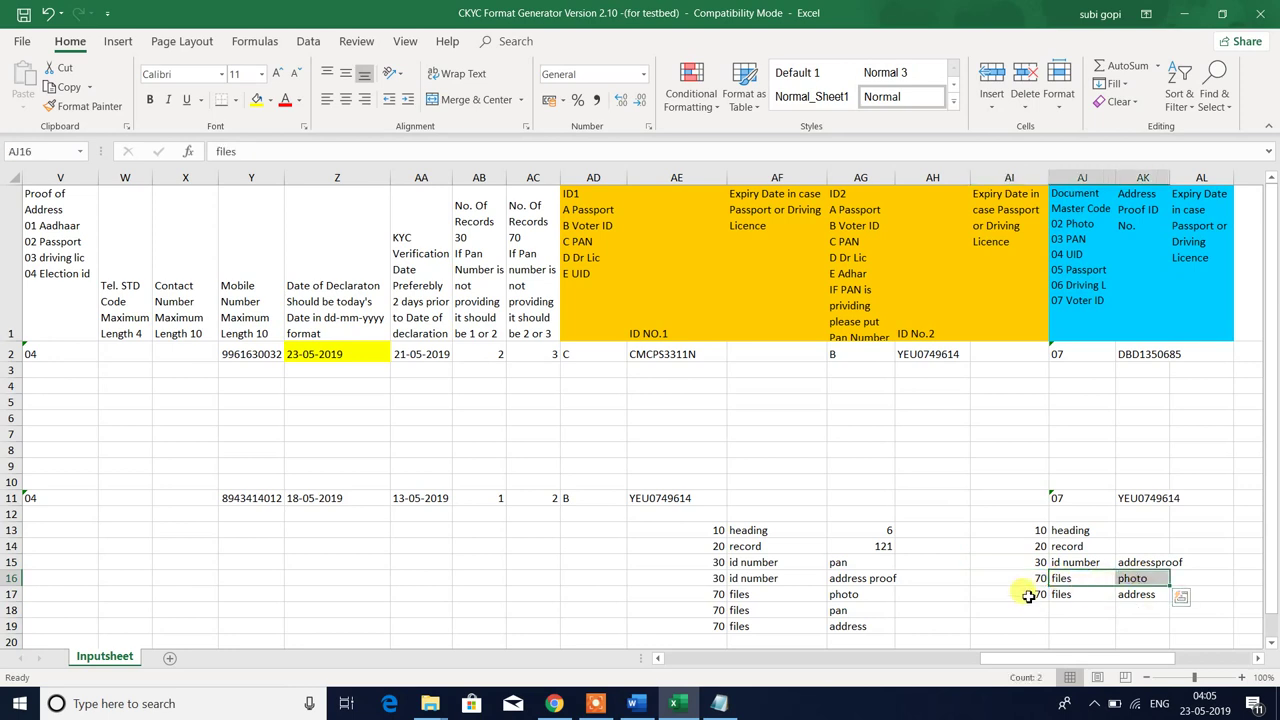
left_click_drag(1034, 594, 1128, 594)
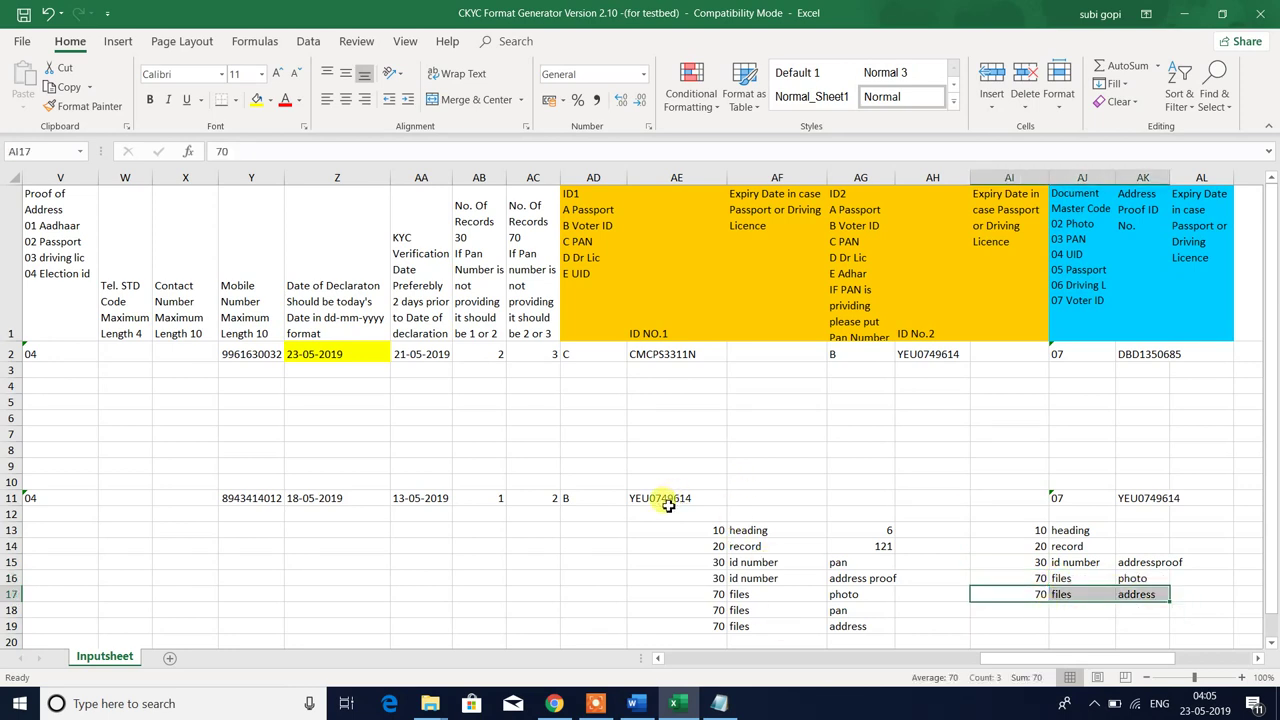
left_click_drag(664, 498, 1187, 627)
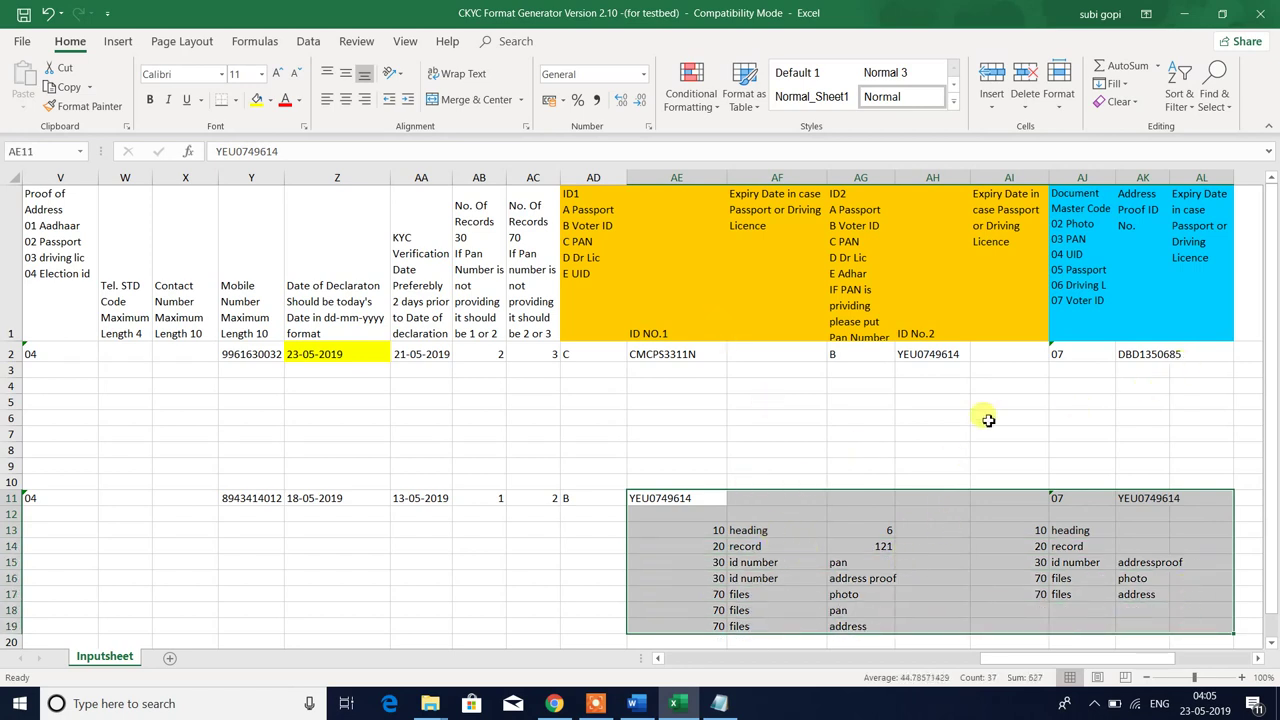
left_click(569, 376)
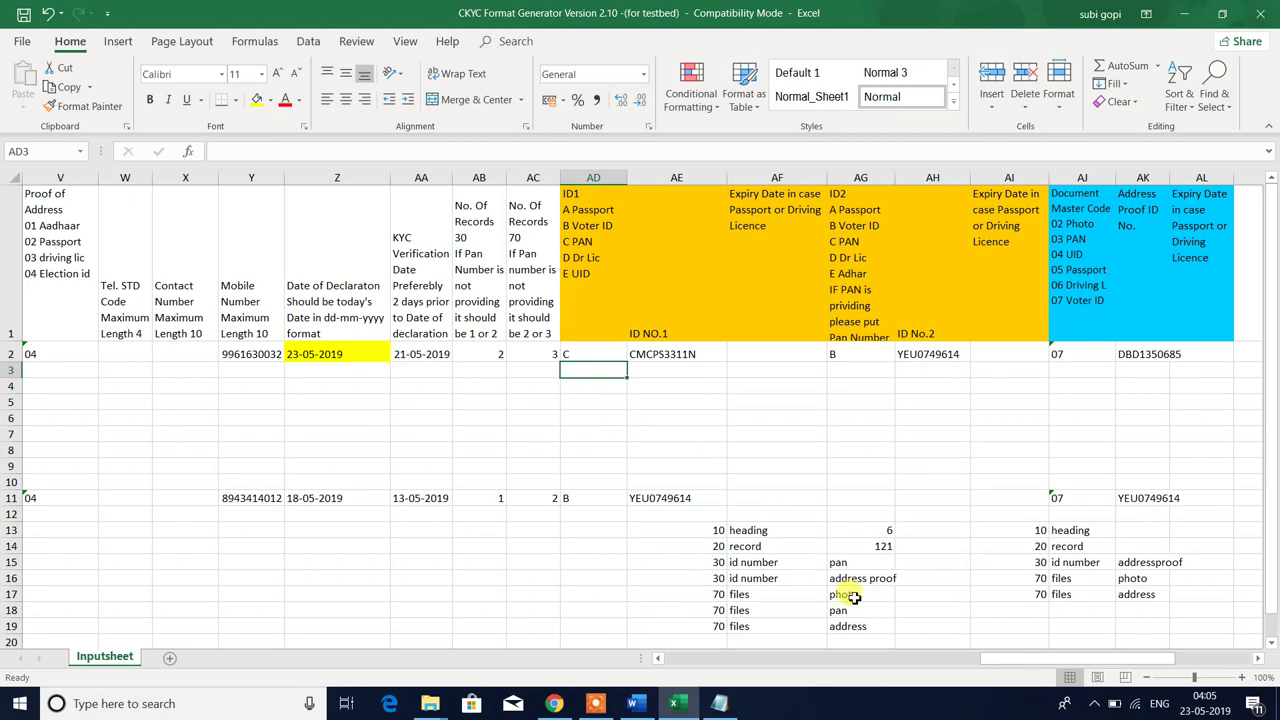
- Select the photo, pan and address files rows, then open folder 101 and select 101_POA
left_click_drag(845, 594, 850, 624)
left_click(720, 597)
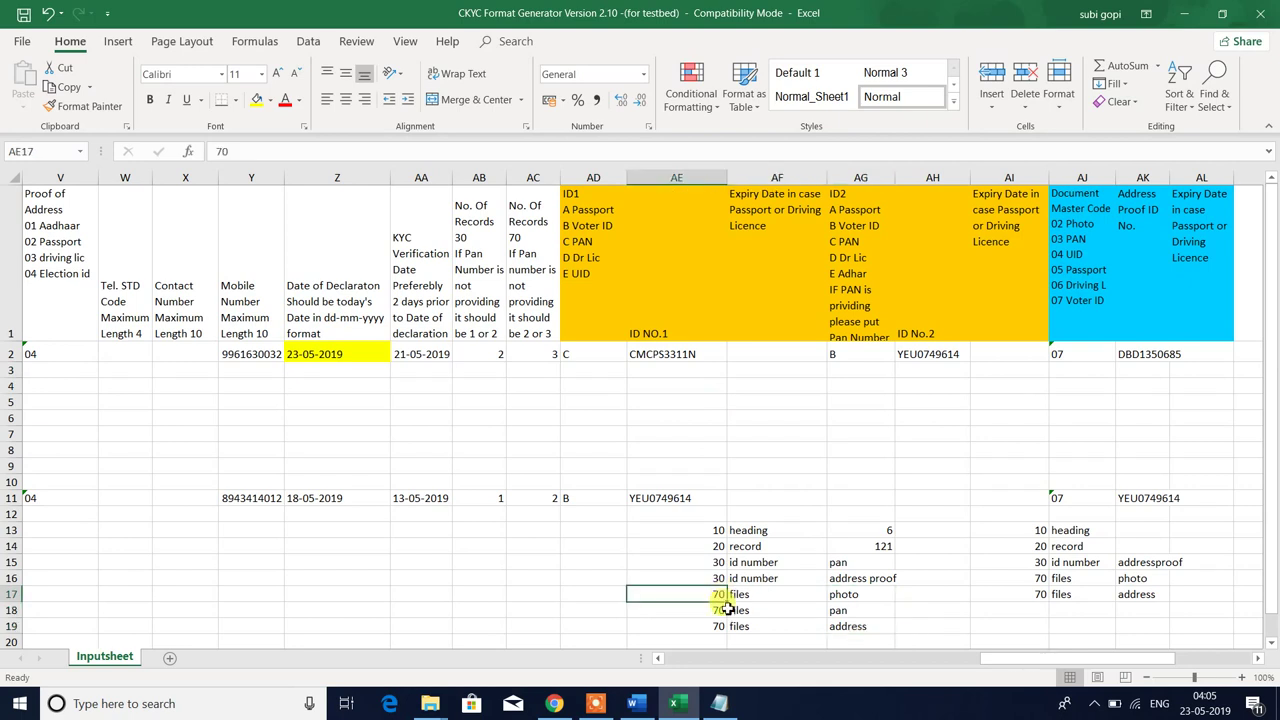
left_click_drag(717, 596, 849, 614)
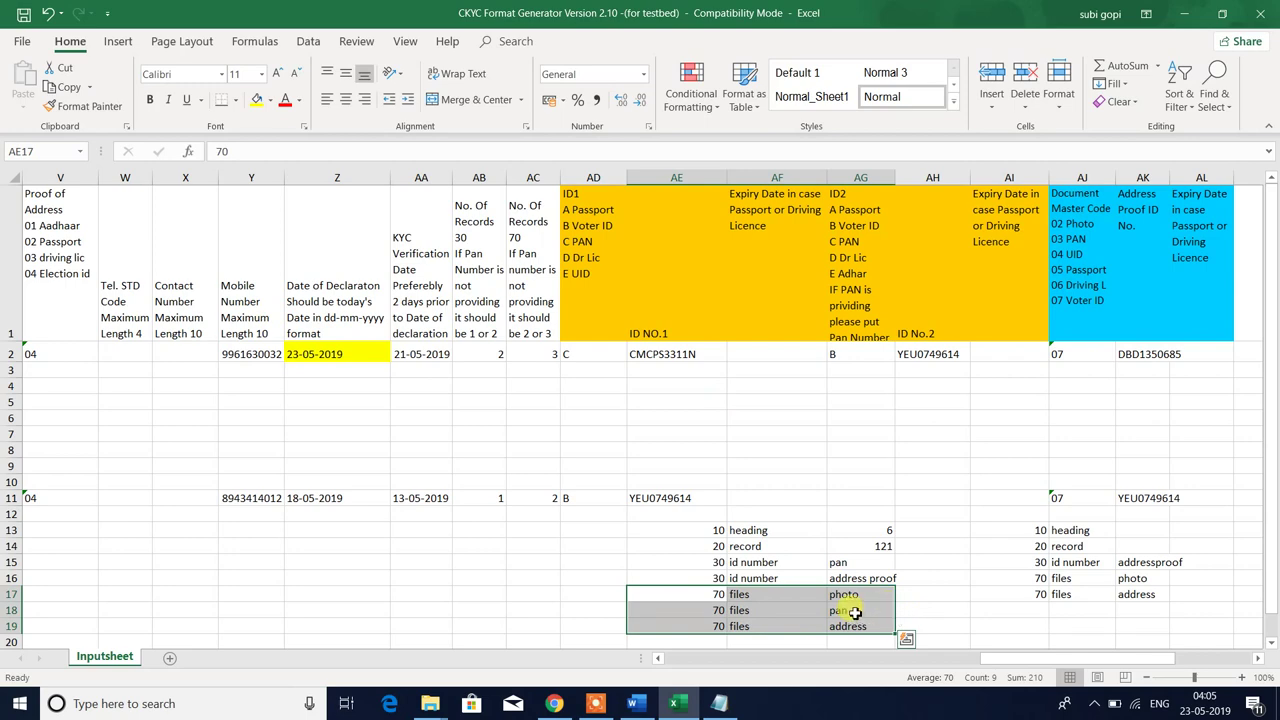
left_click(430, 703)
left_click(316, 166)
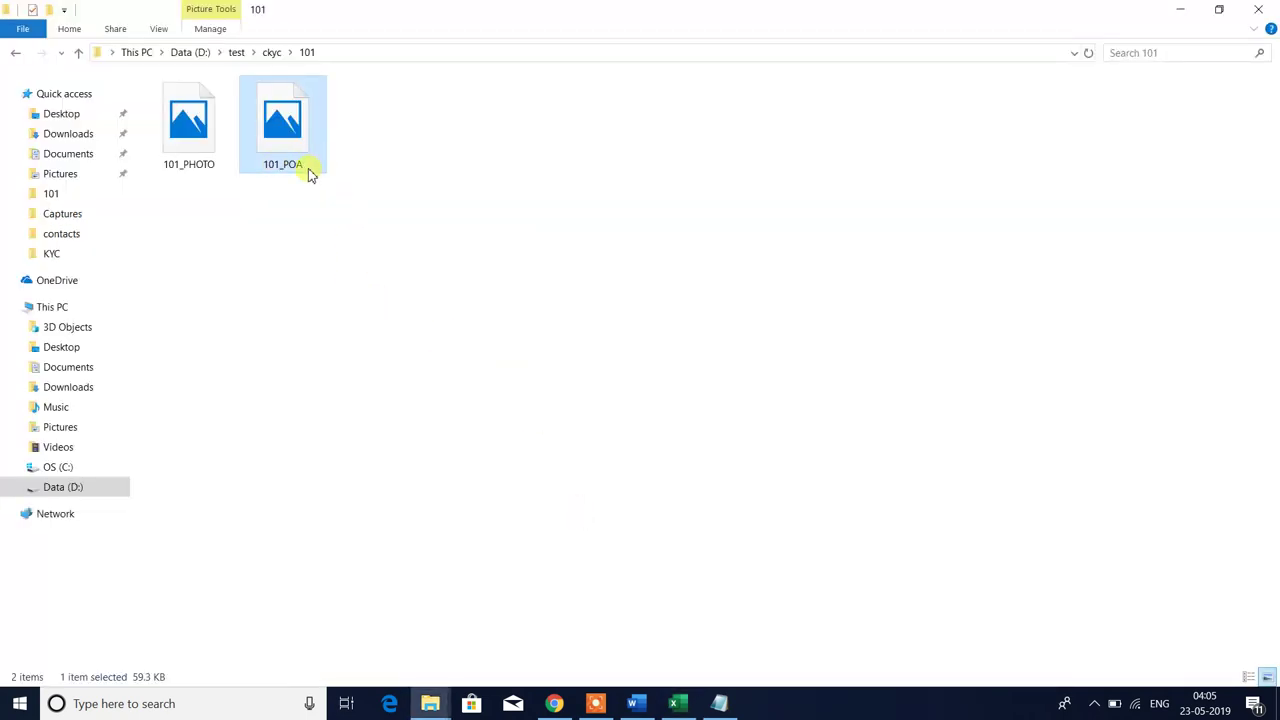
- Select 101_PHOTO, then back in Excel reselect the files and id number mapping rows
left_click(222, 165)
left_click(473, 230)
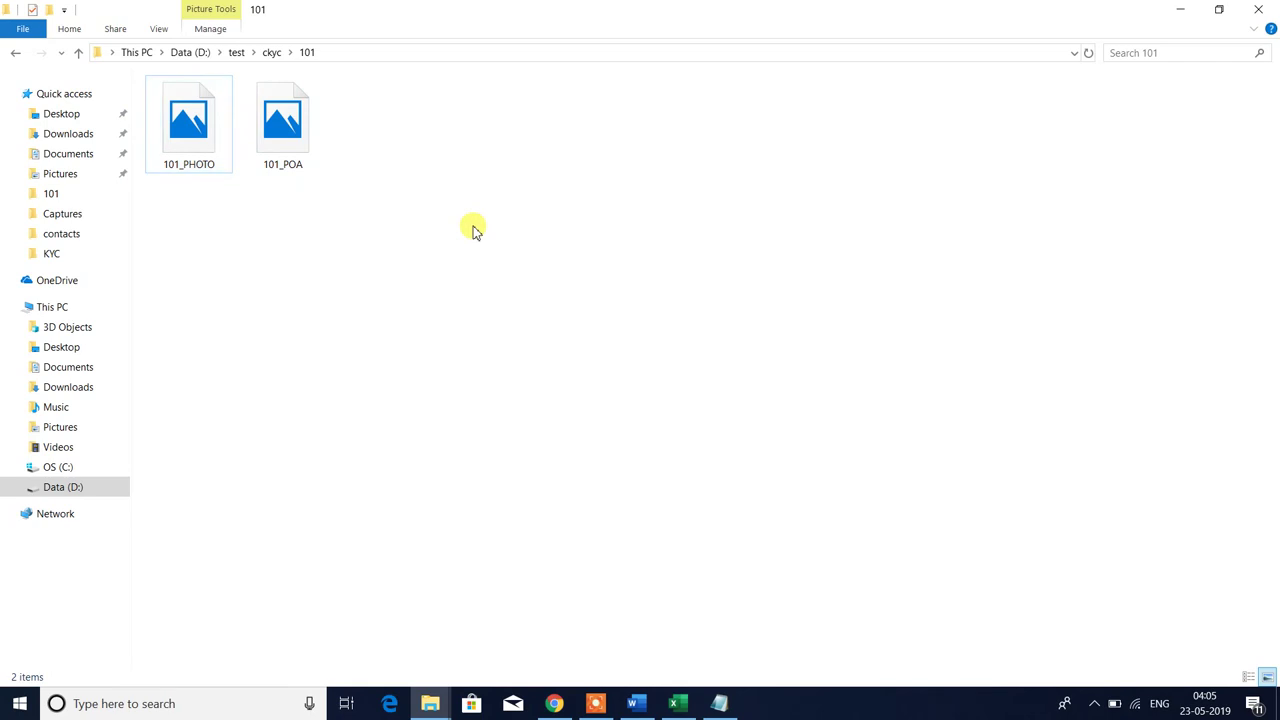
key("alt+Tab")
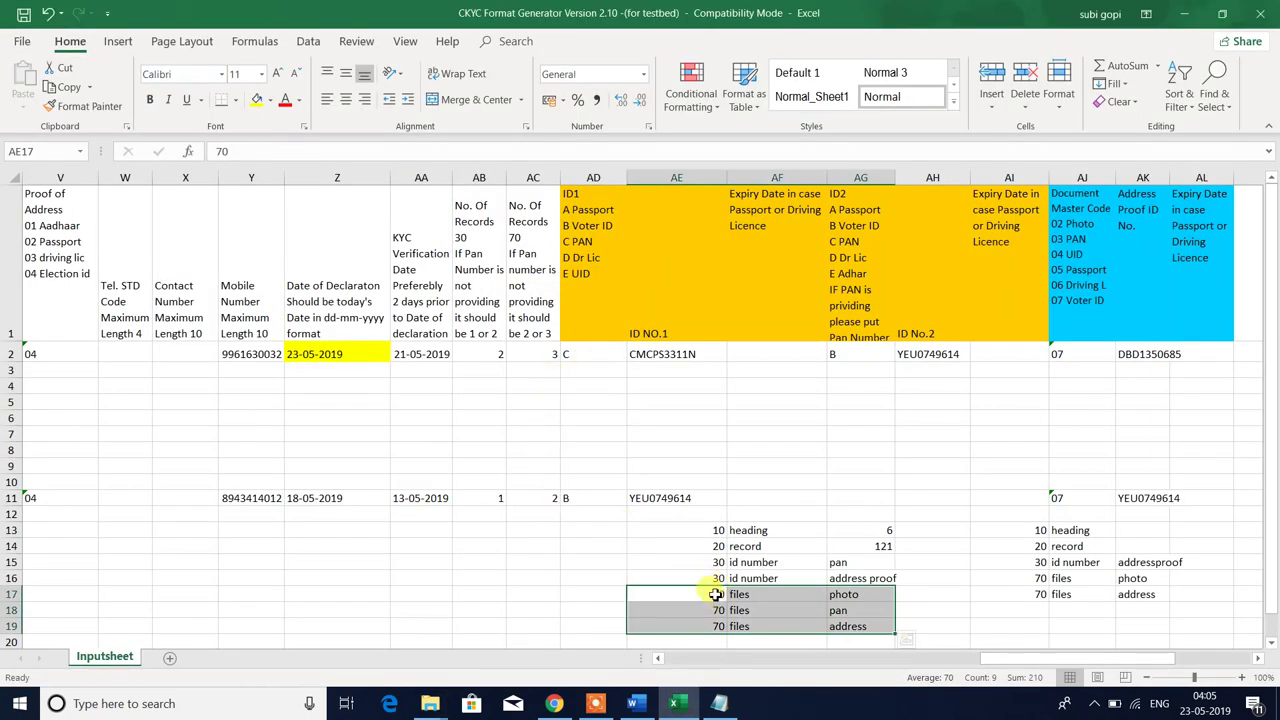
left_click_drag(716, 594, 848, 626)
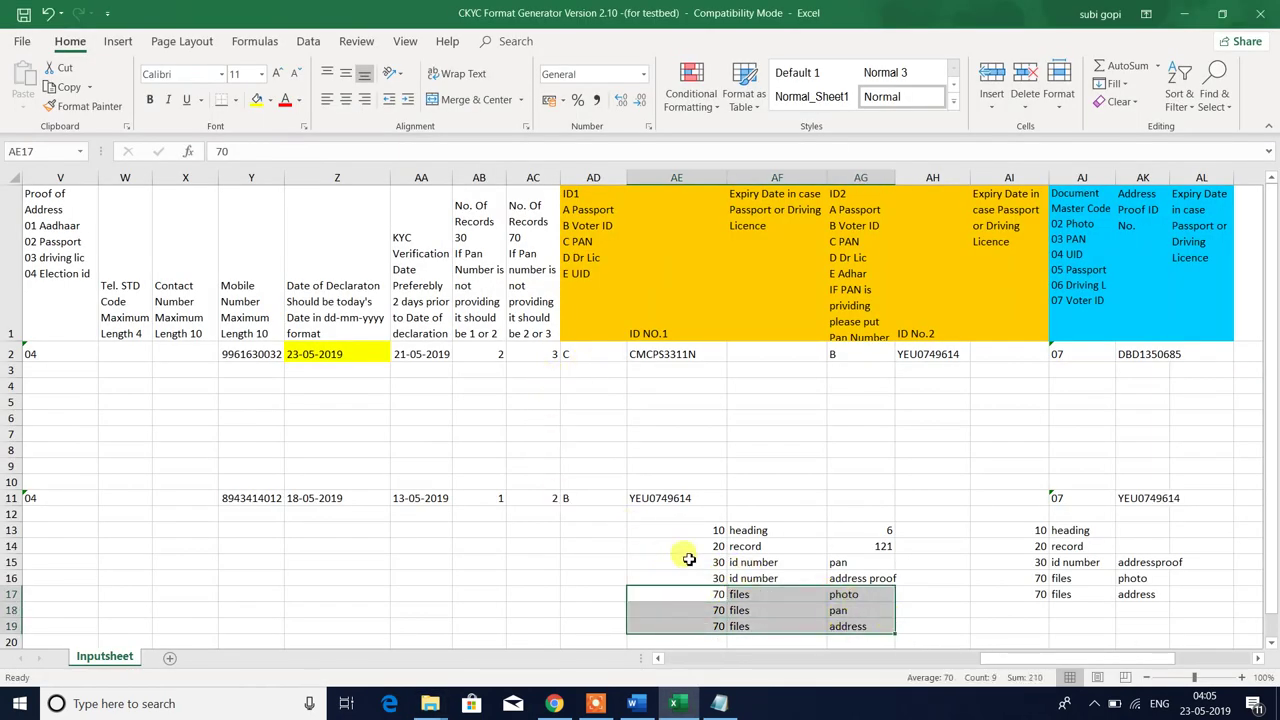
left_click_drag(714, 560, 860, 574)
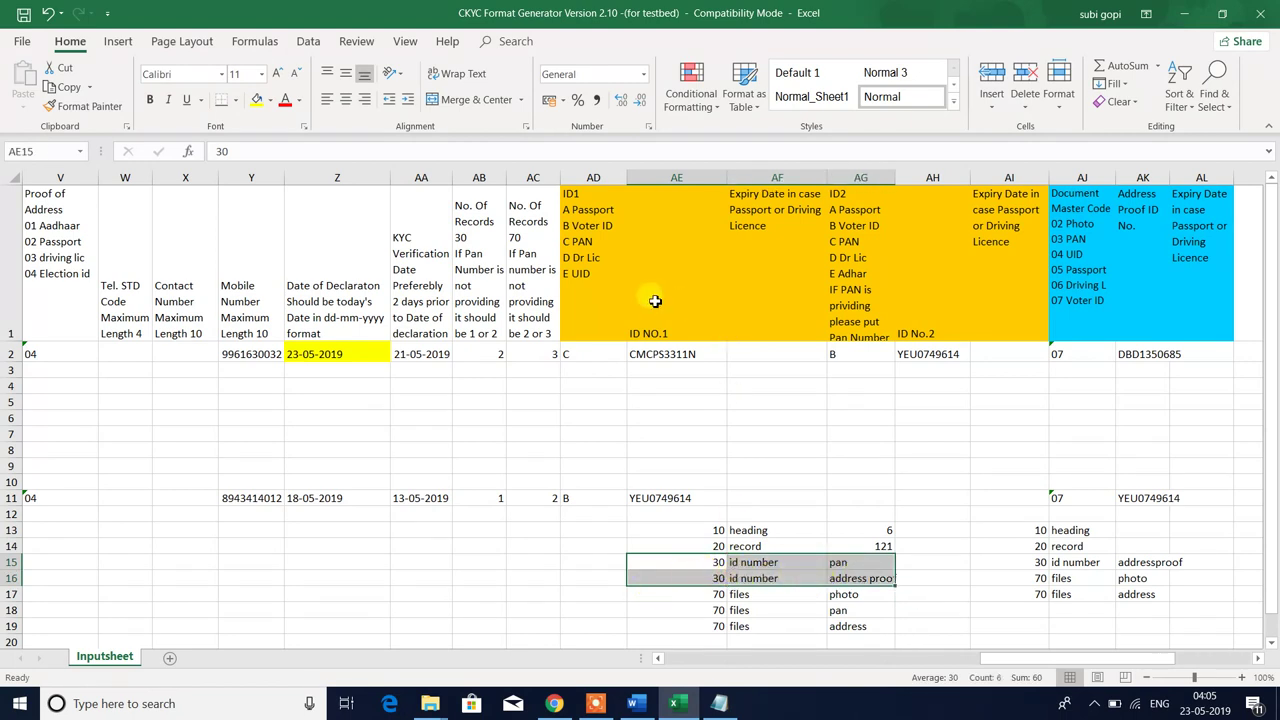
- Read the ID1 and expiry date headers, empty AF2, AG16 address proof, and No. Of Records 30
left_click(586, 286)
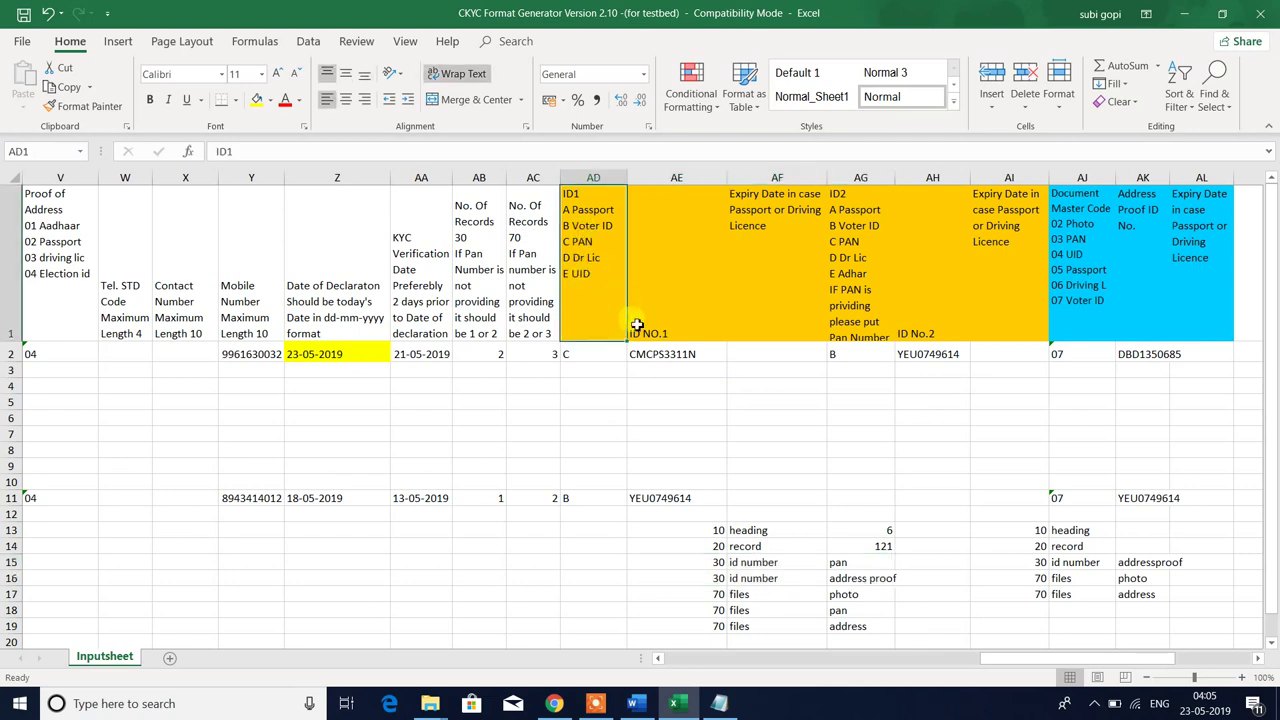
left_click(780, 232)
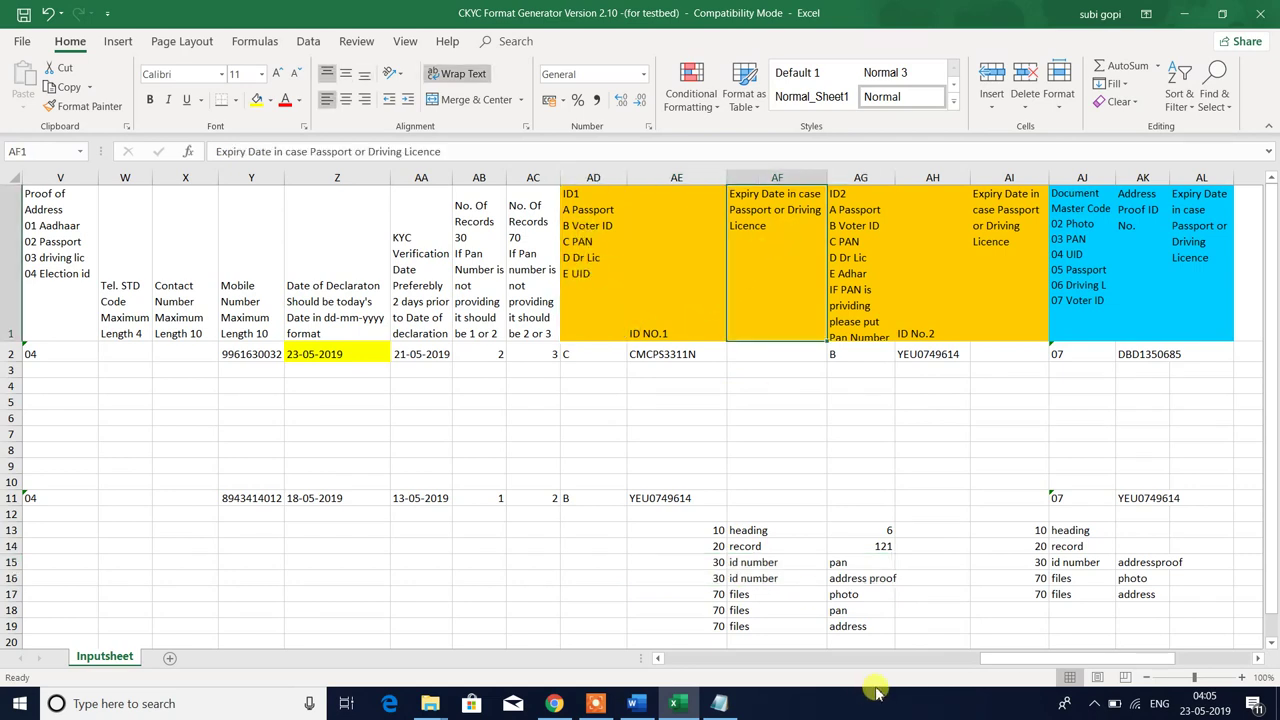
left_click(755, 356)
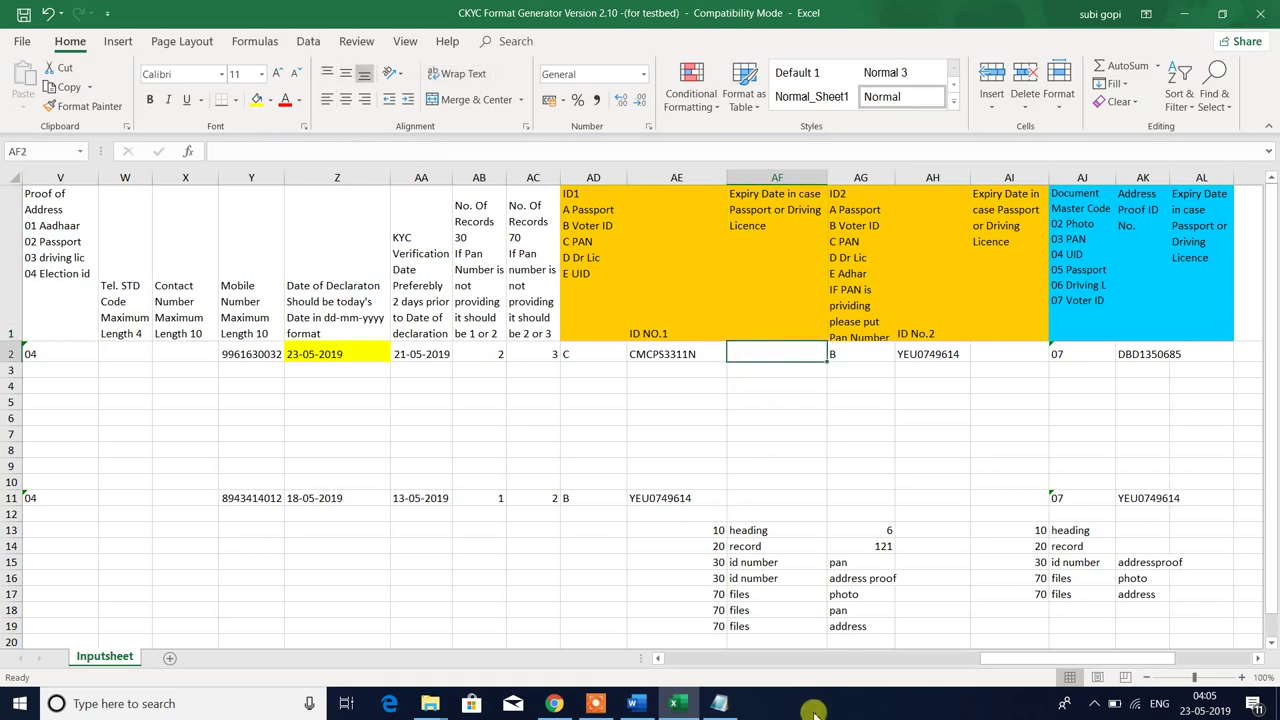
left_click_drag(703, 563, 928, 580)
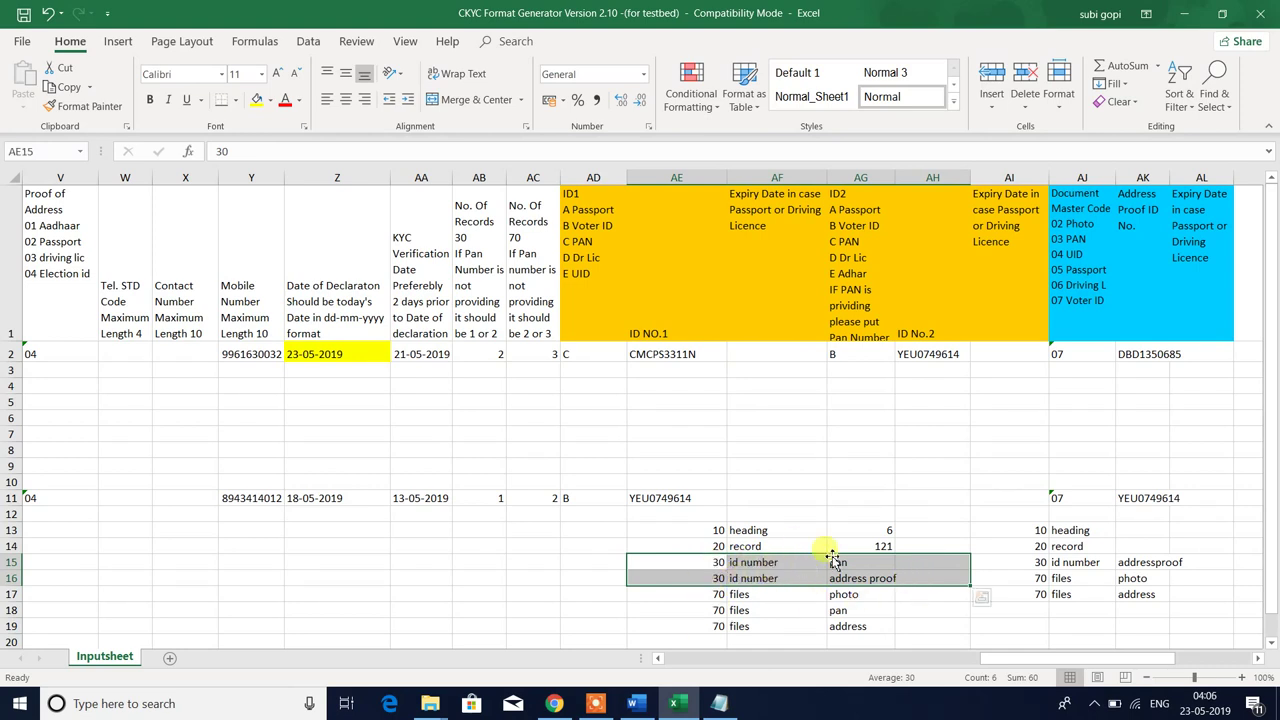
left_click(876, 574)
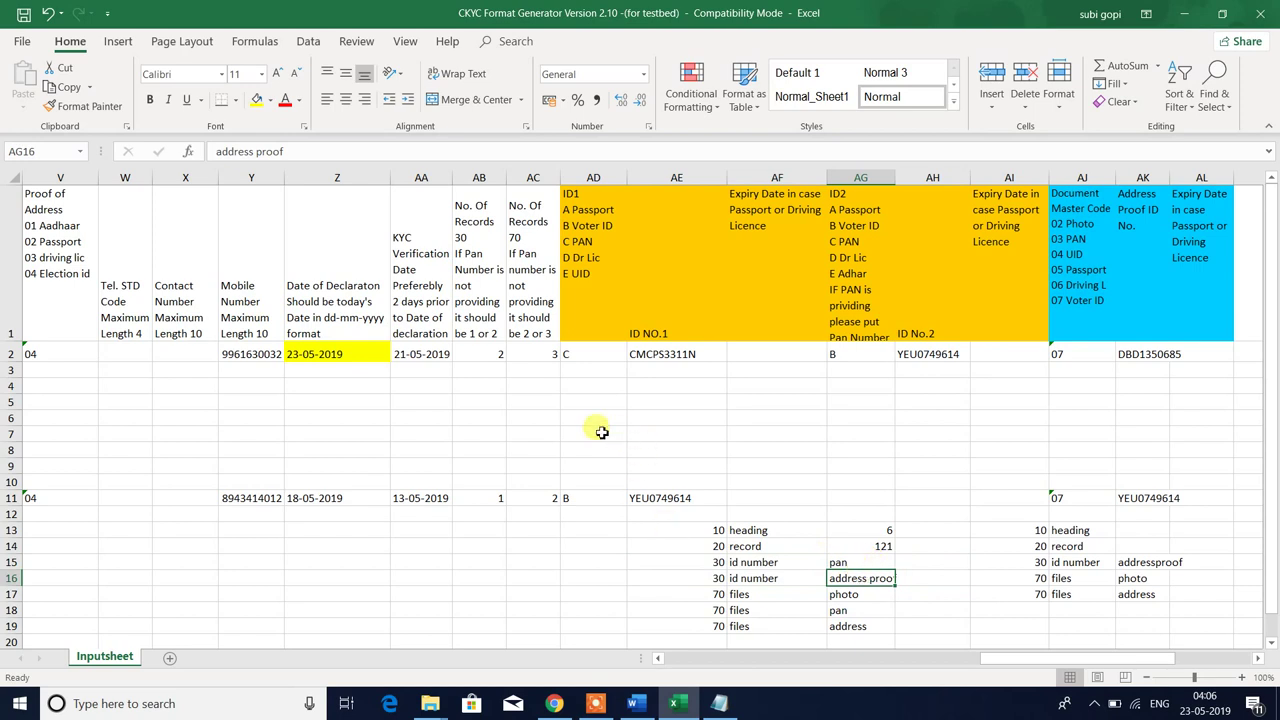
left_click(474, 258)
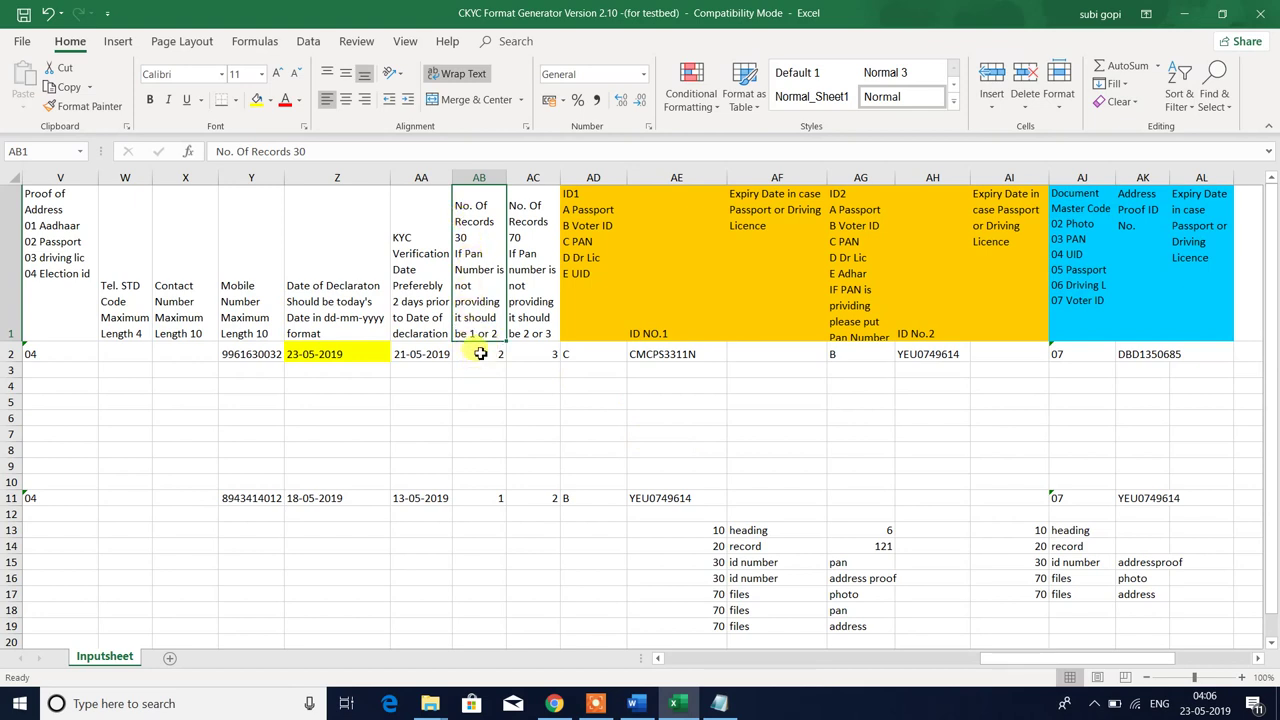
- Inspect the AB1 No. Of Records 30 header text and the current count in AB2
left_click(480, 354)
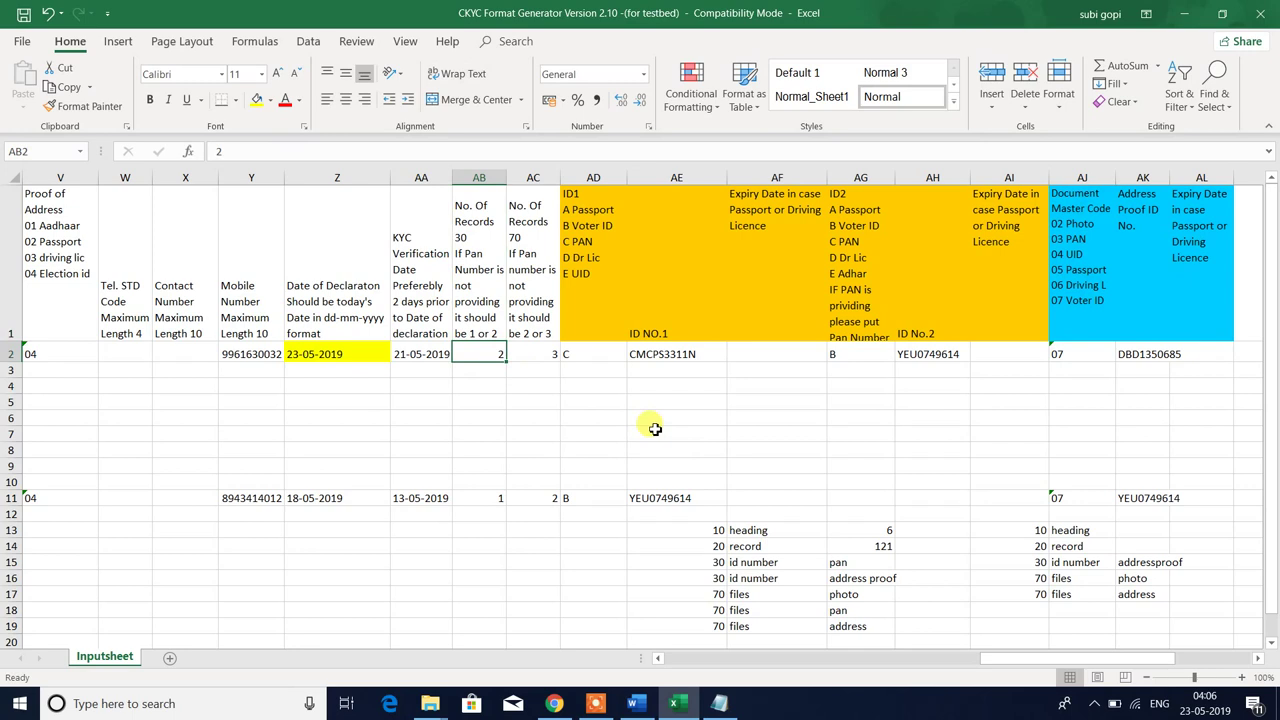
key("Up")
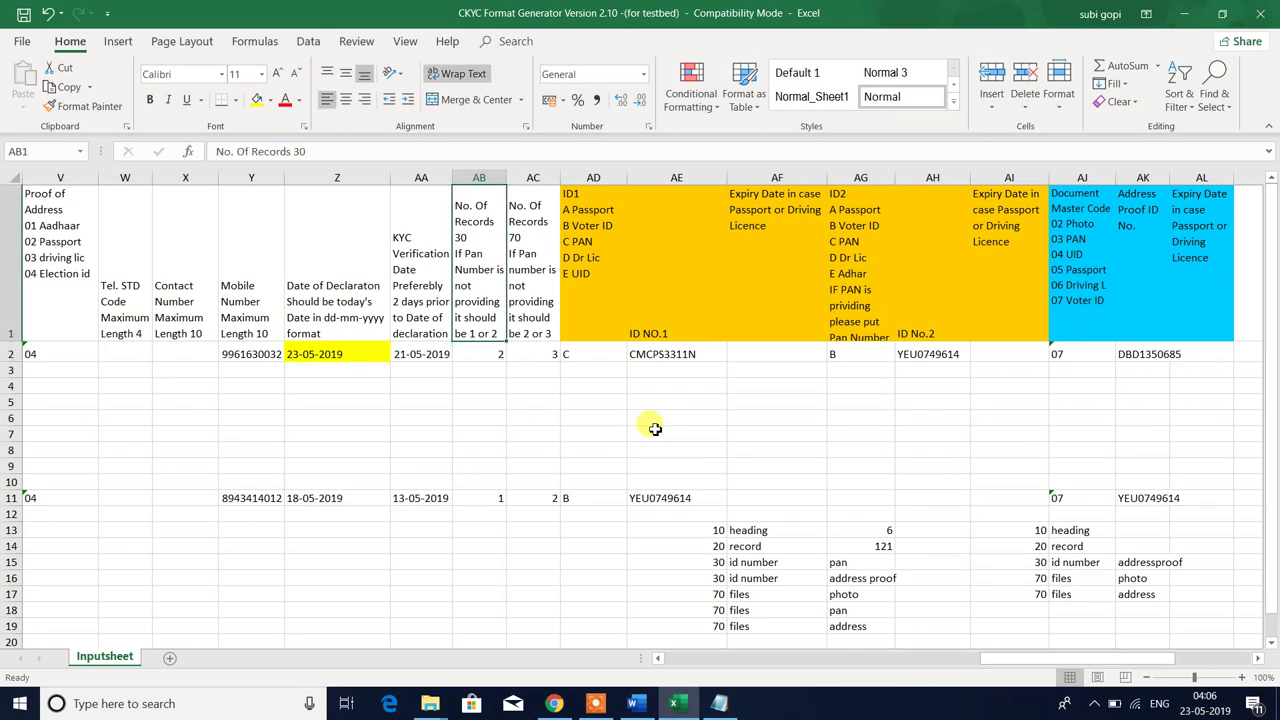
key("F2")
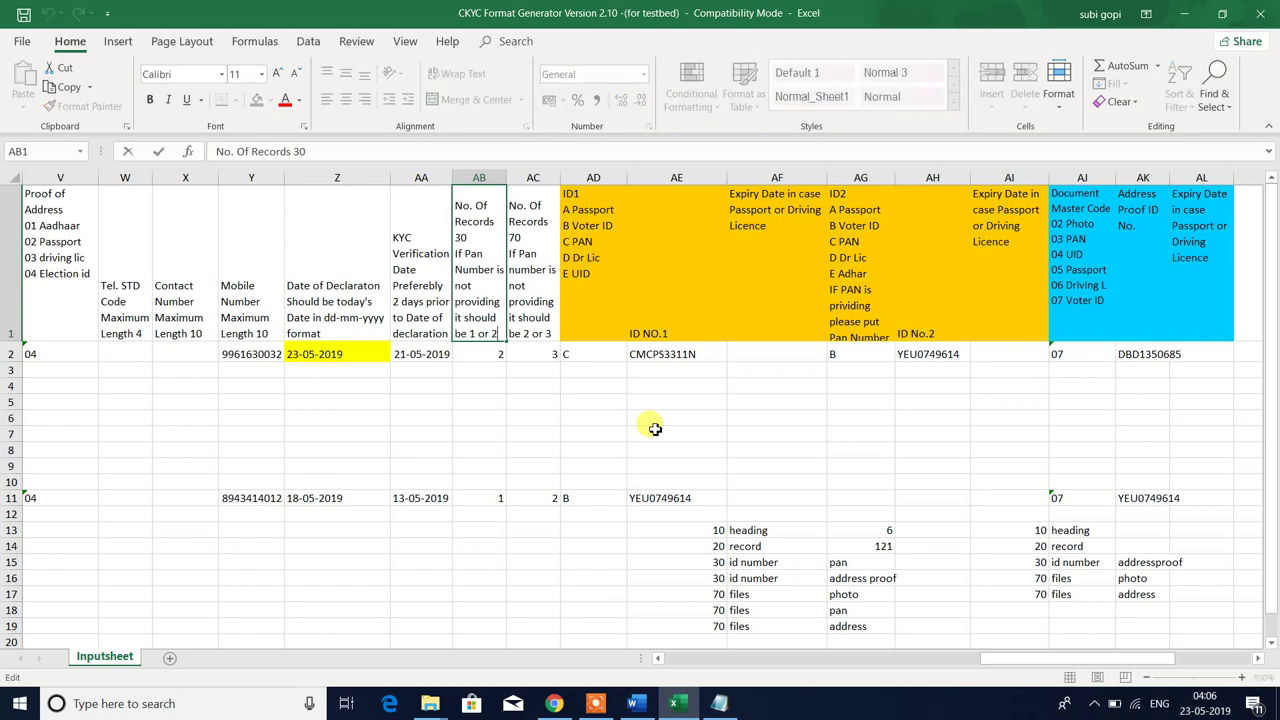
key("Left")
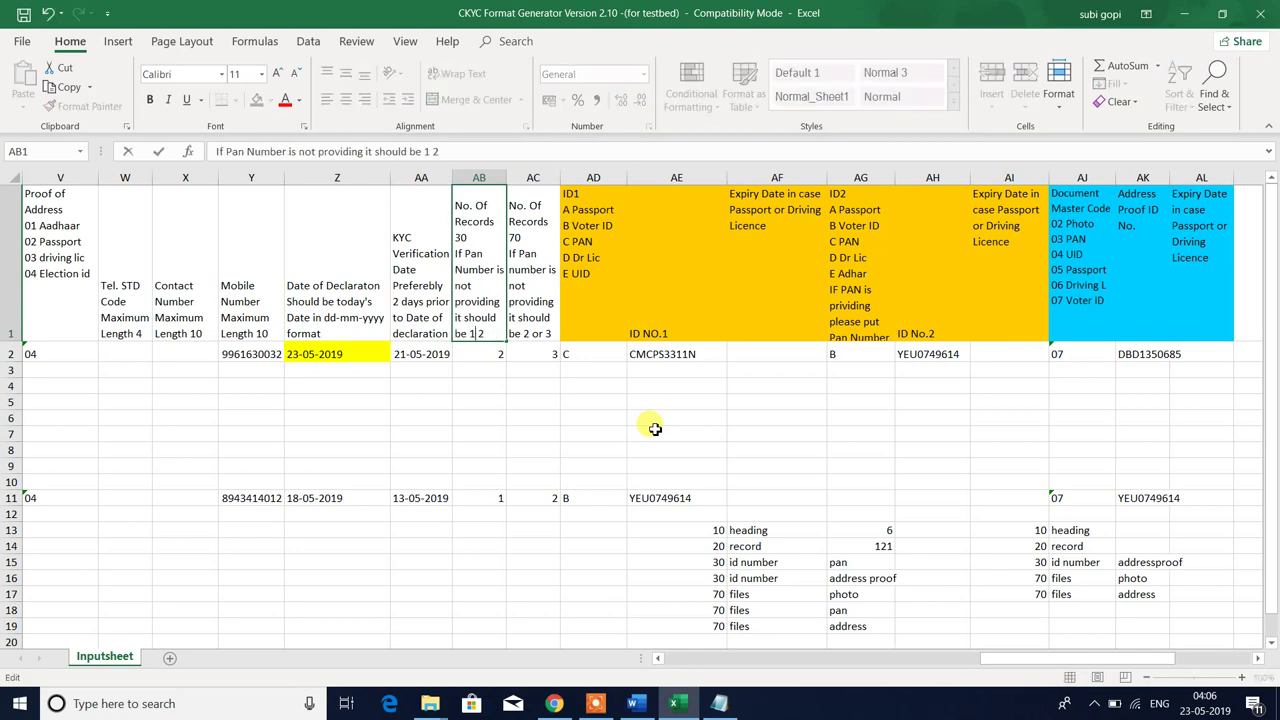
key("Return")
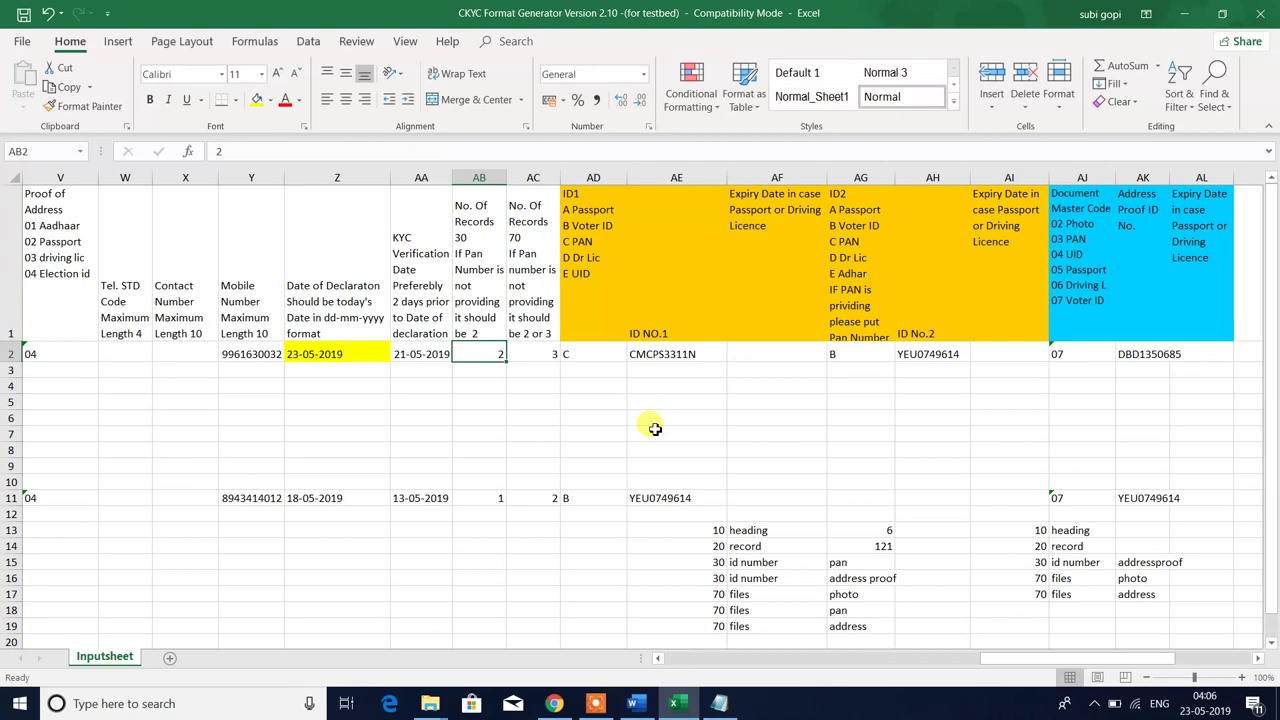
- Check 101_PHOTO and 101_POA in folder 101, then reread the AC1 and AB1 headers
key("alt+Tab")
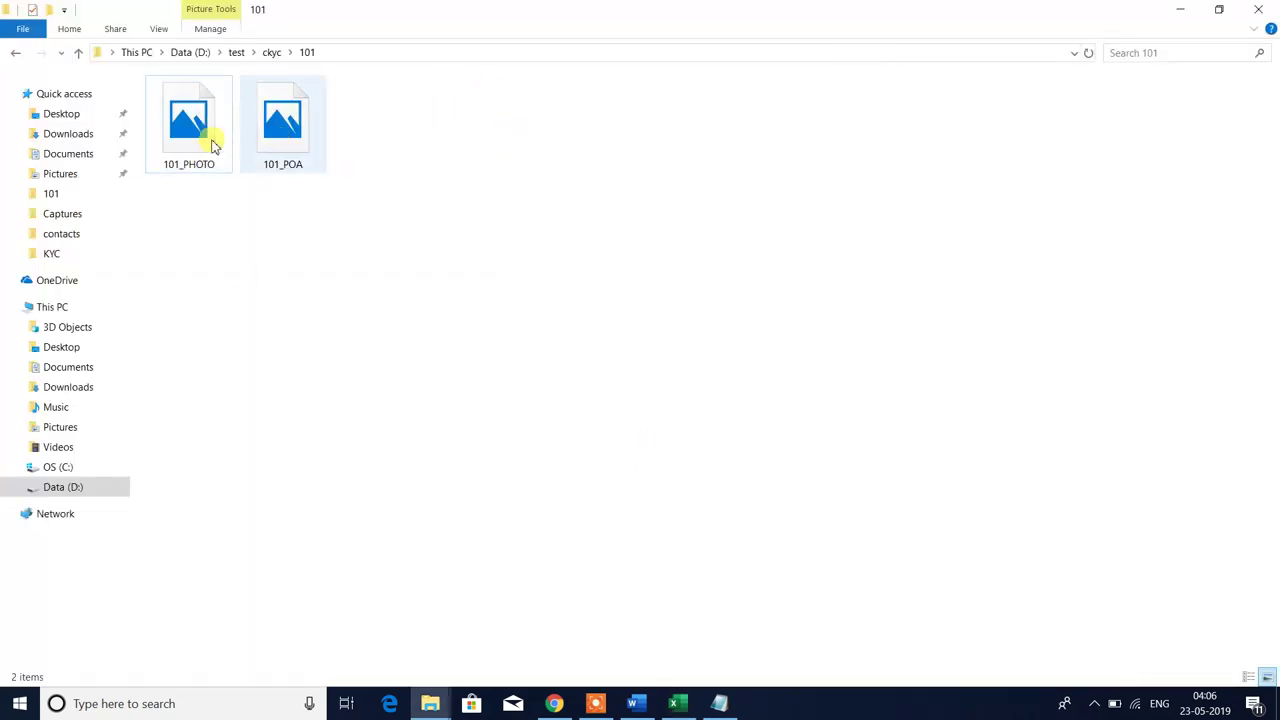
left_click(186, 136)
left_click(300, 136)
left_click(568, 232)
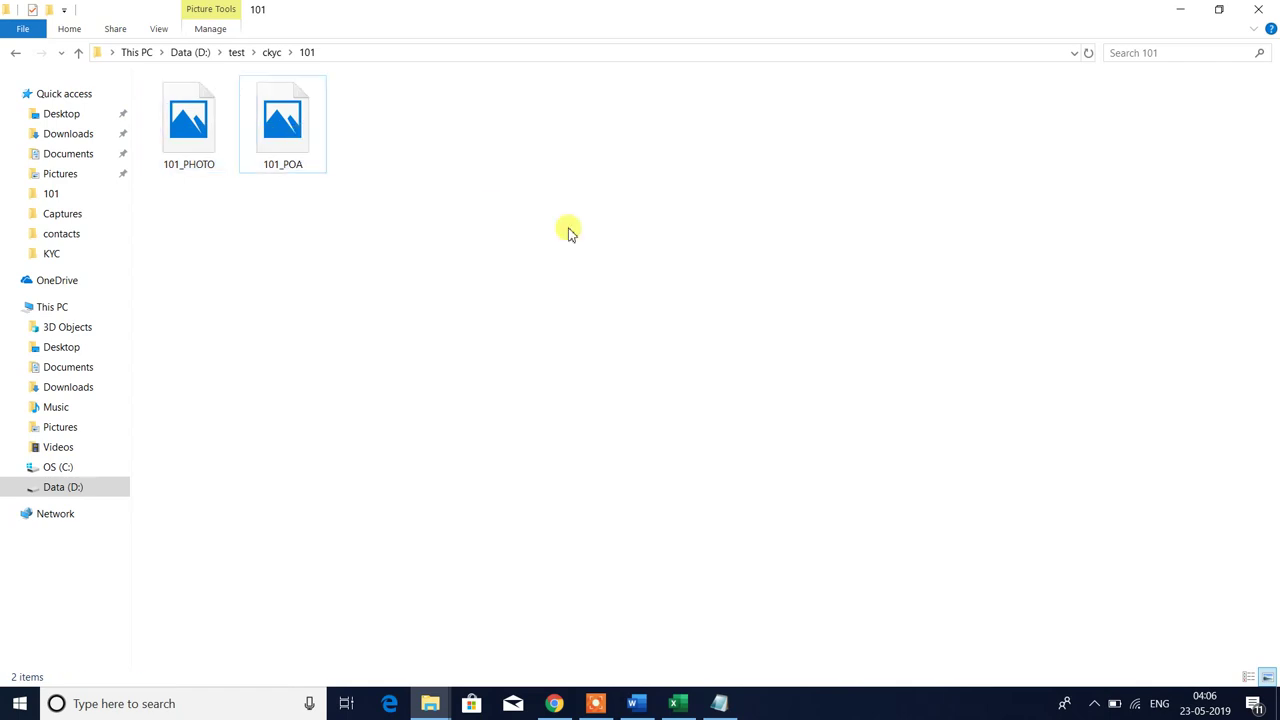
key("alt+Tab")
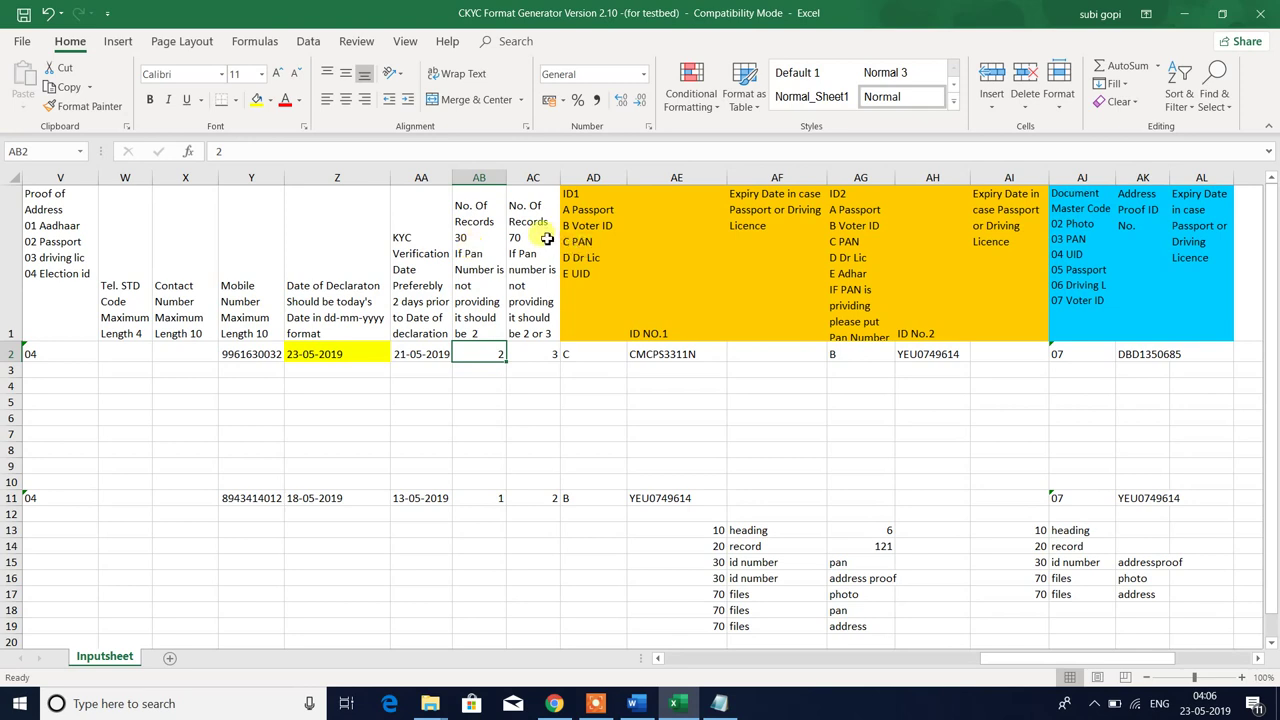
left_click(547, 238)
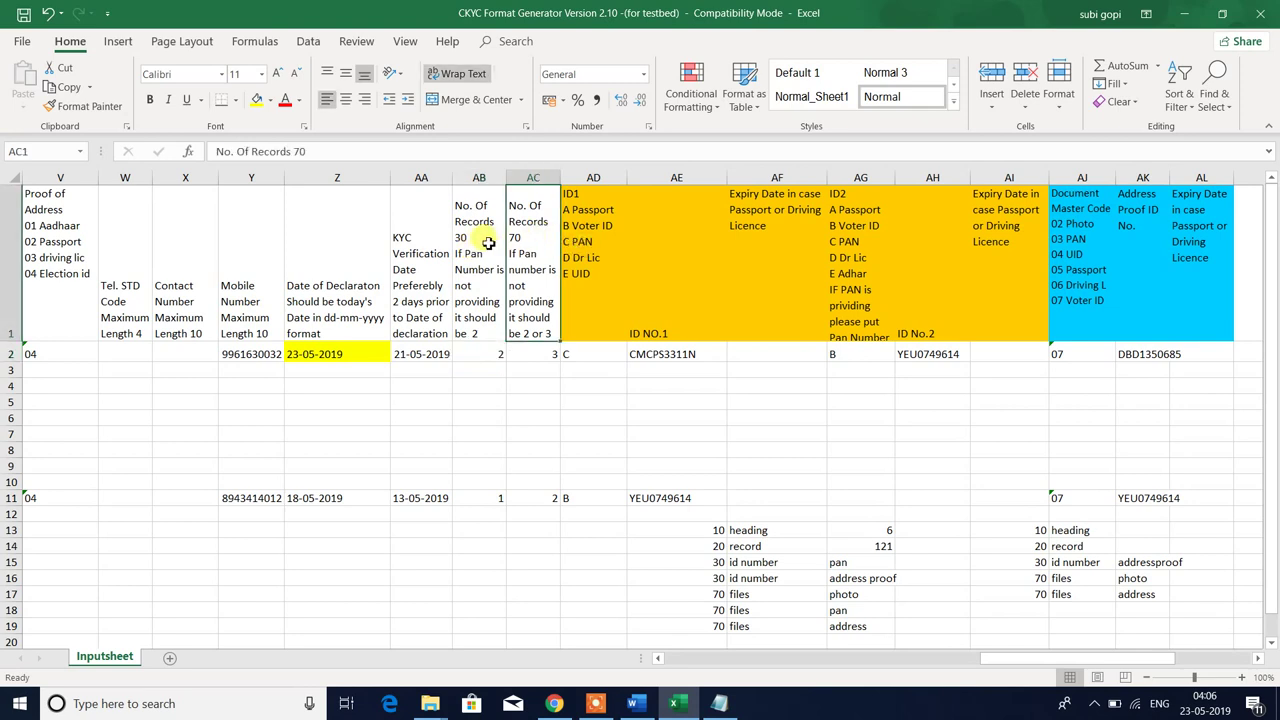
left_click(474, 330)
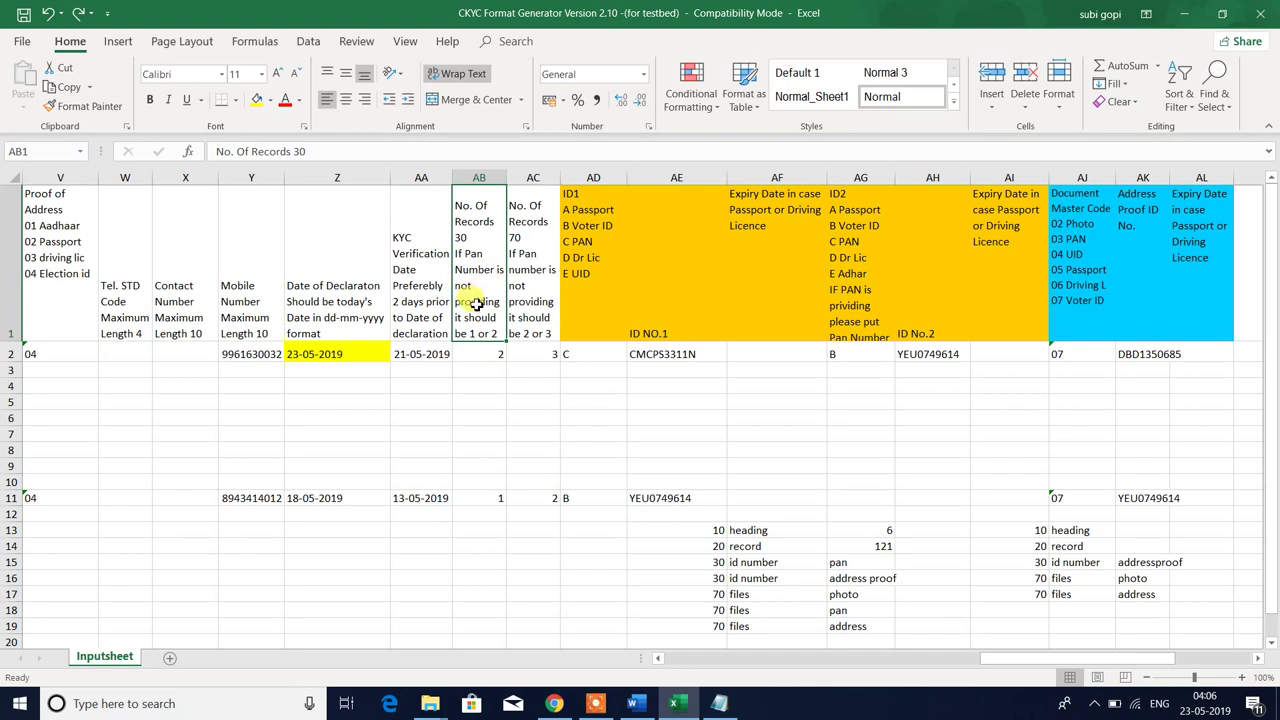
- Set the No. Of Records 30 count in AB2 to 1
left_click(476, 352)
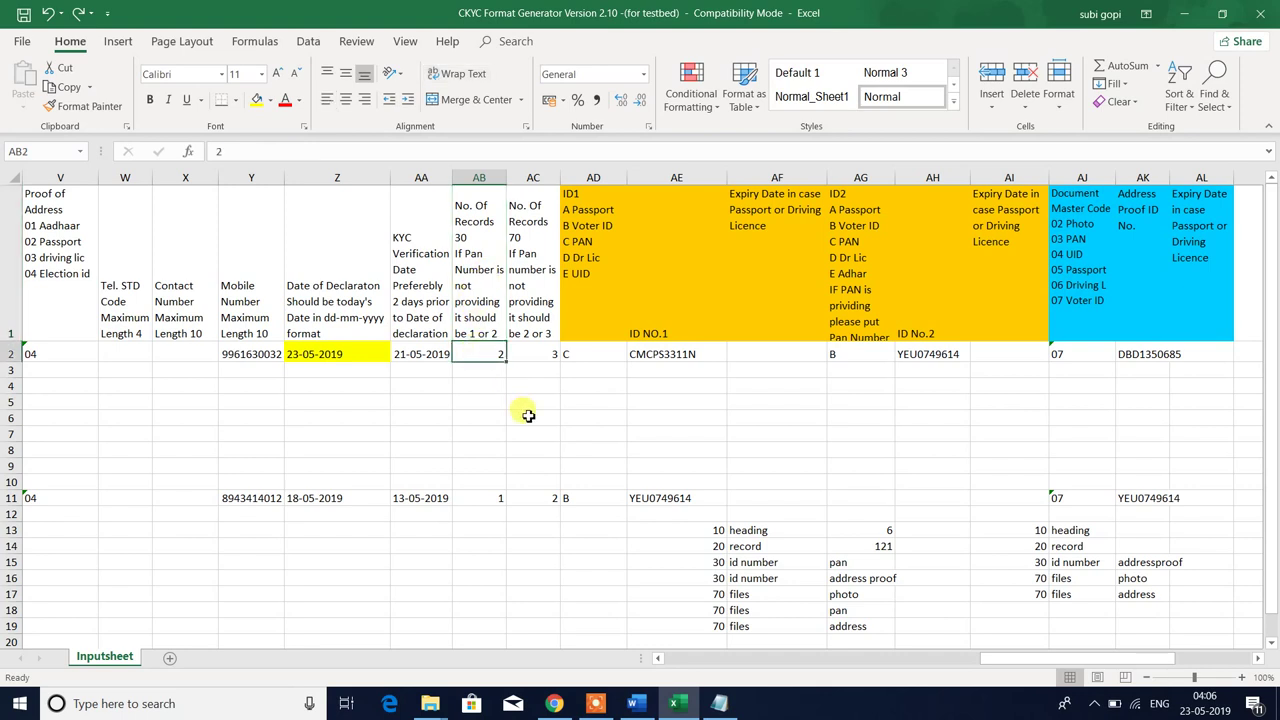
type("1")
key("Return")
left_click(480, 356)
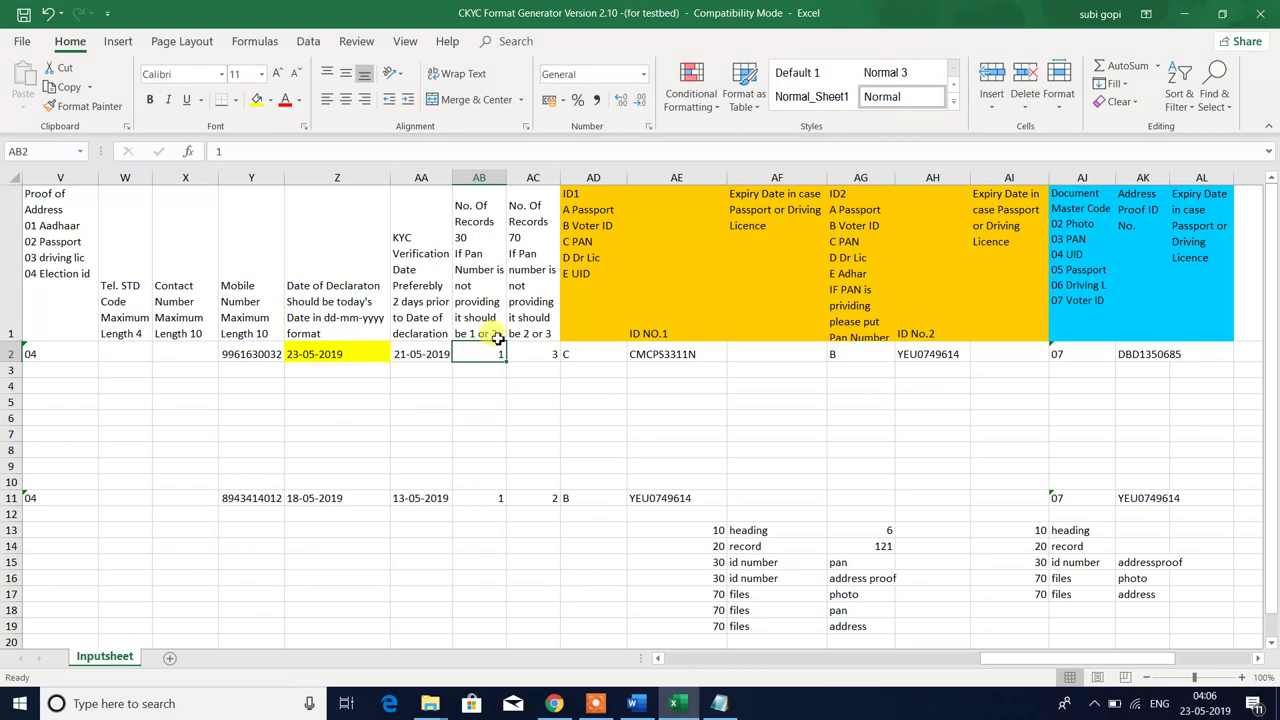
left_click(468, 258)
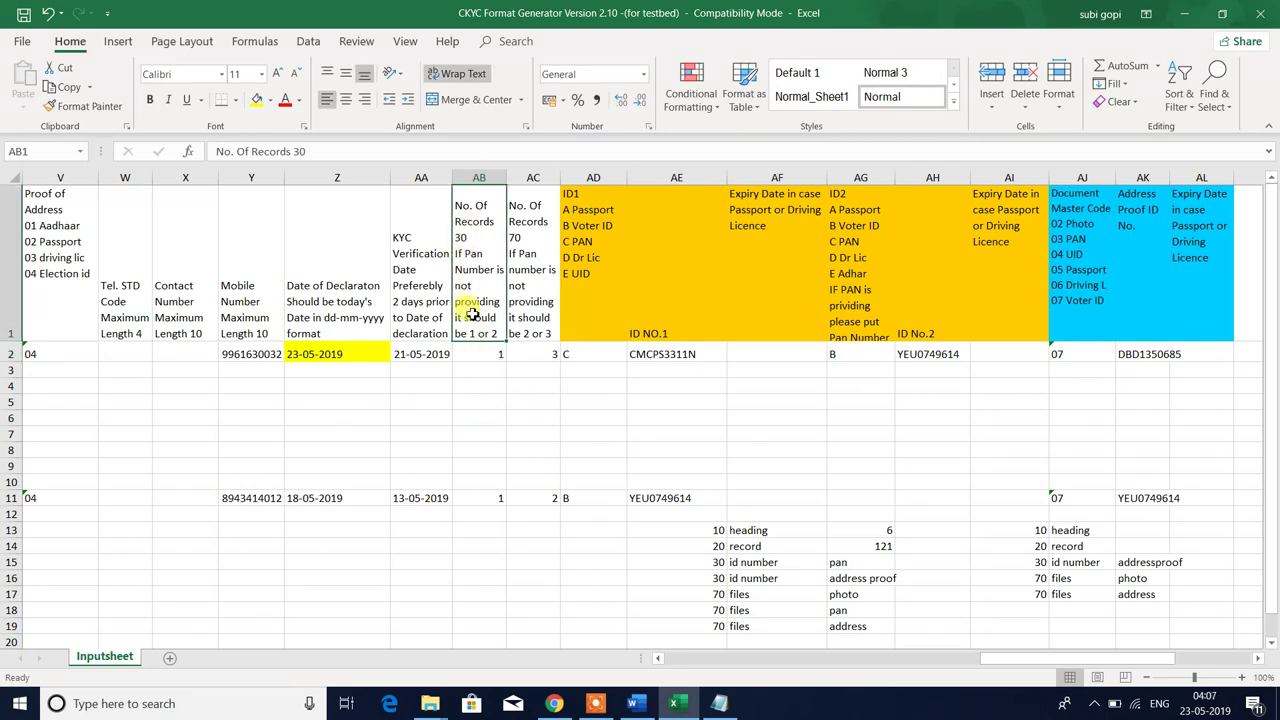
left_click(472, 348)
- Recheck 101_POA in folder 101, ending back in the File Explorer window
key("alt+Tab")
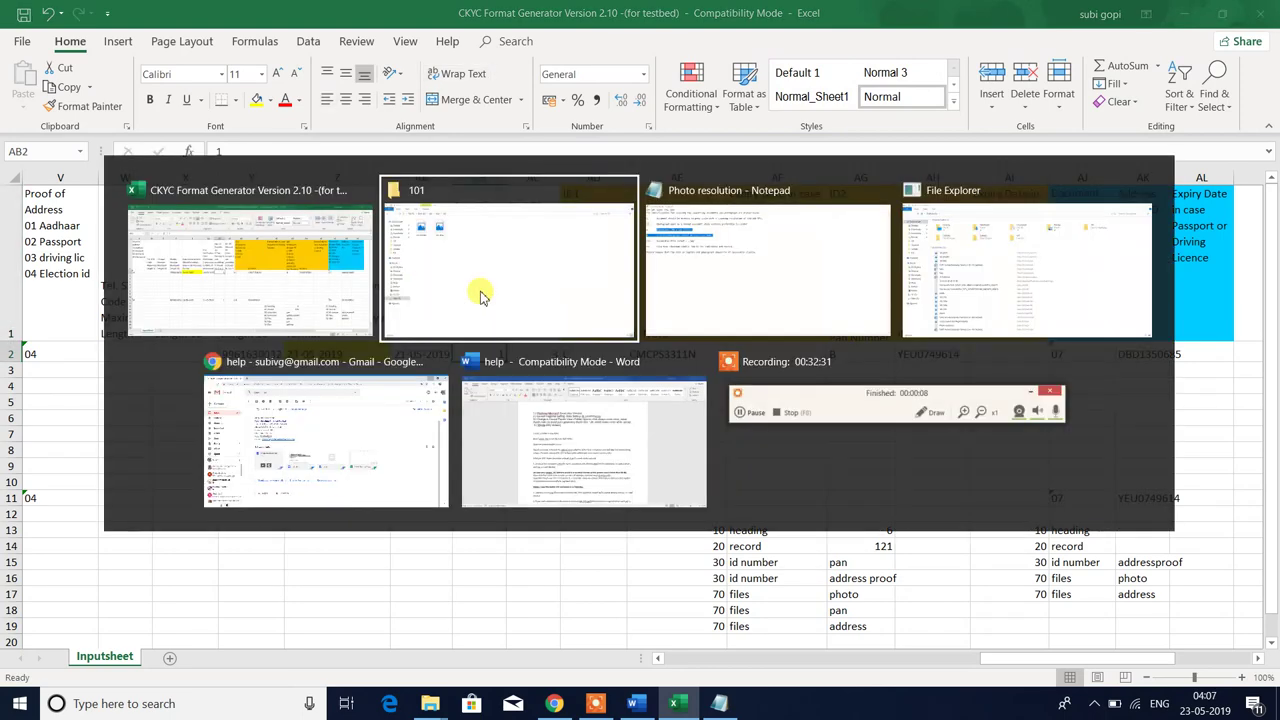
left_click(480, 296)
left_click(285, 136)
key("alt+Tab")
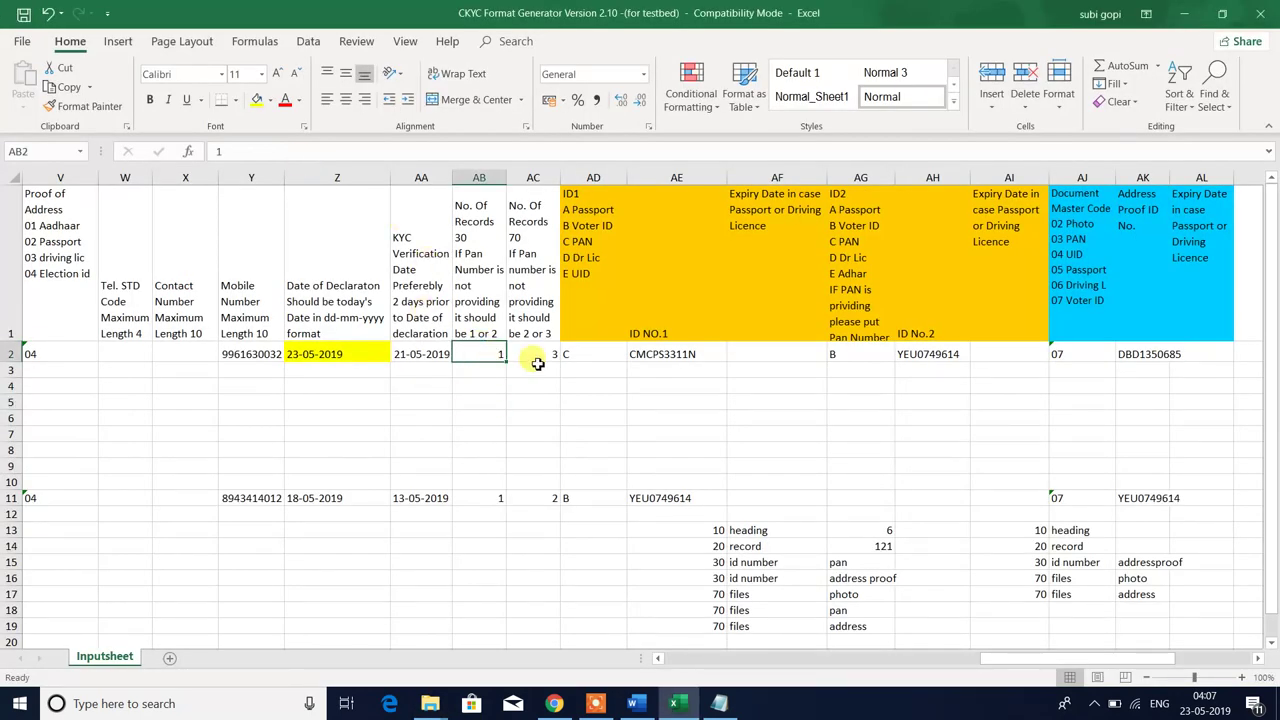
key("alt+Tab")
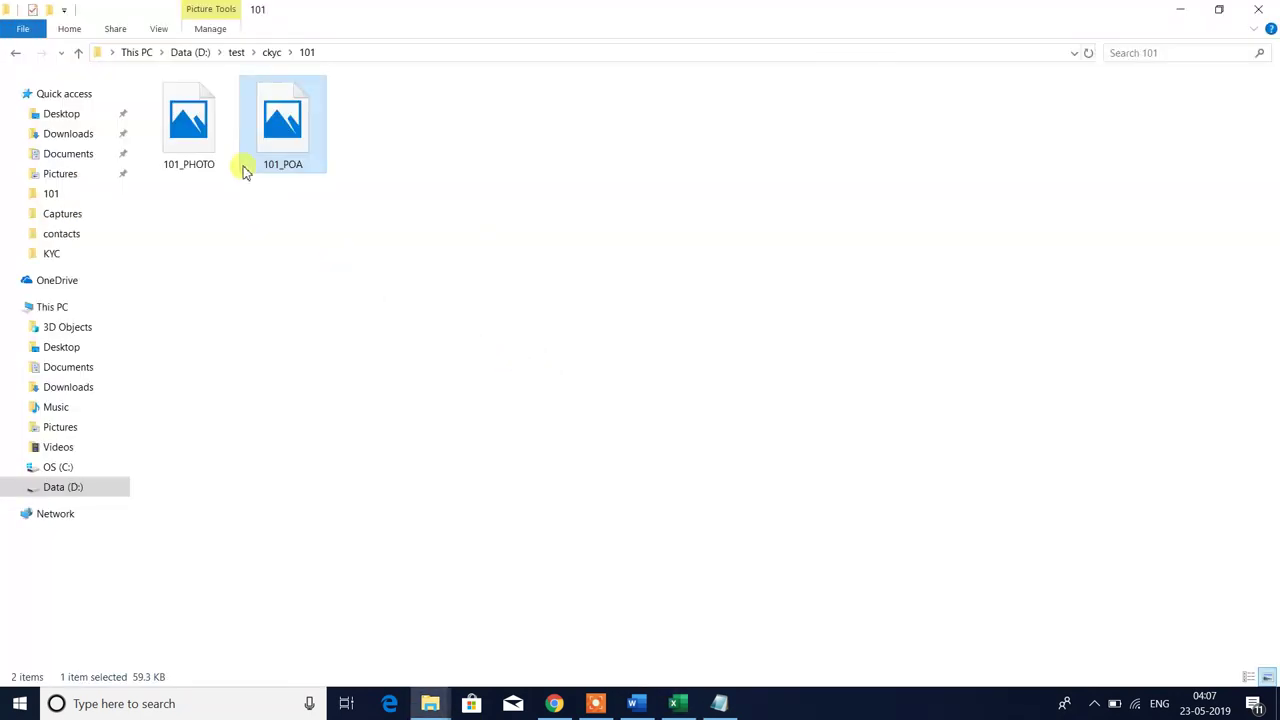
- Move 101_POI from ckyc into folder 101 with Ctrl+V, then return to cell AB2 in Excel
left_click(14, 54)
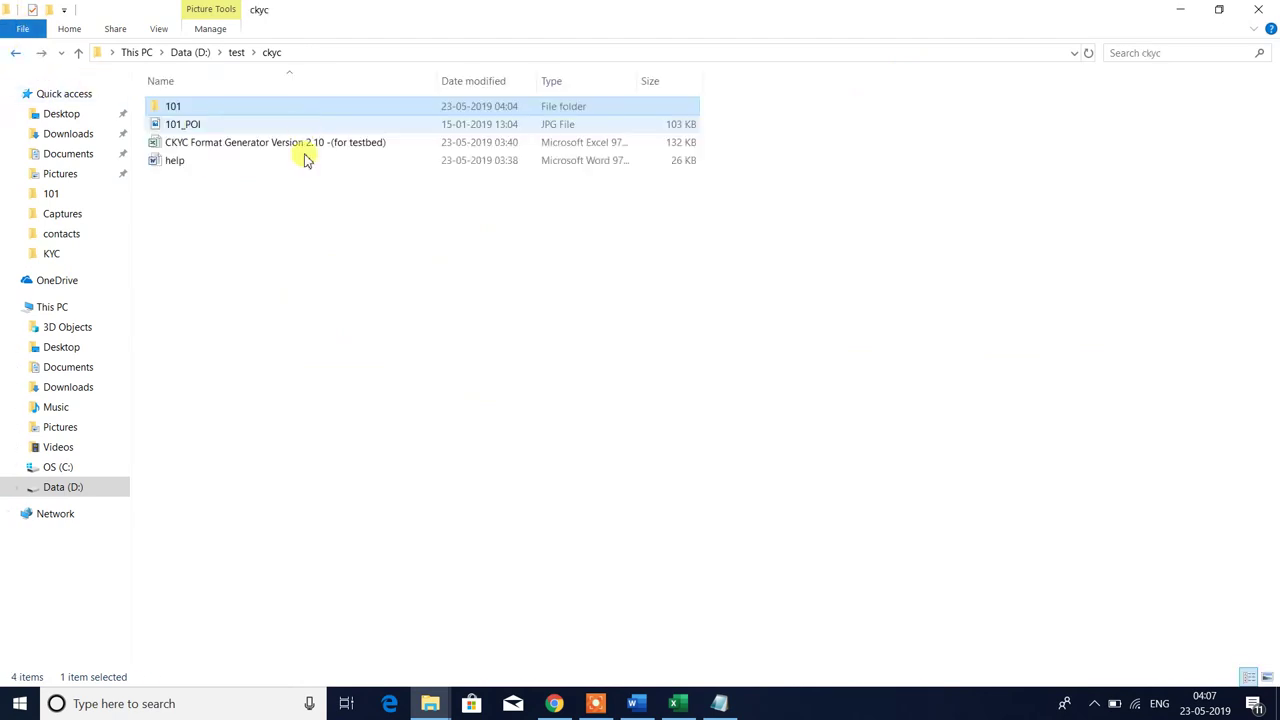
left_click(189, 128)
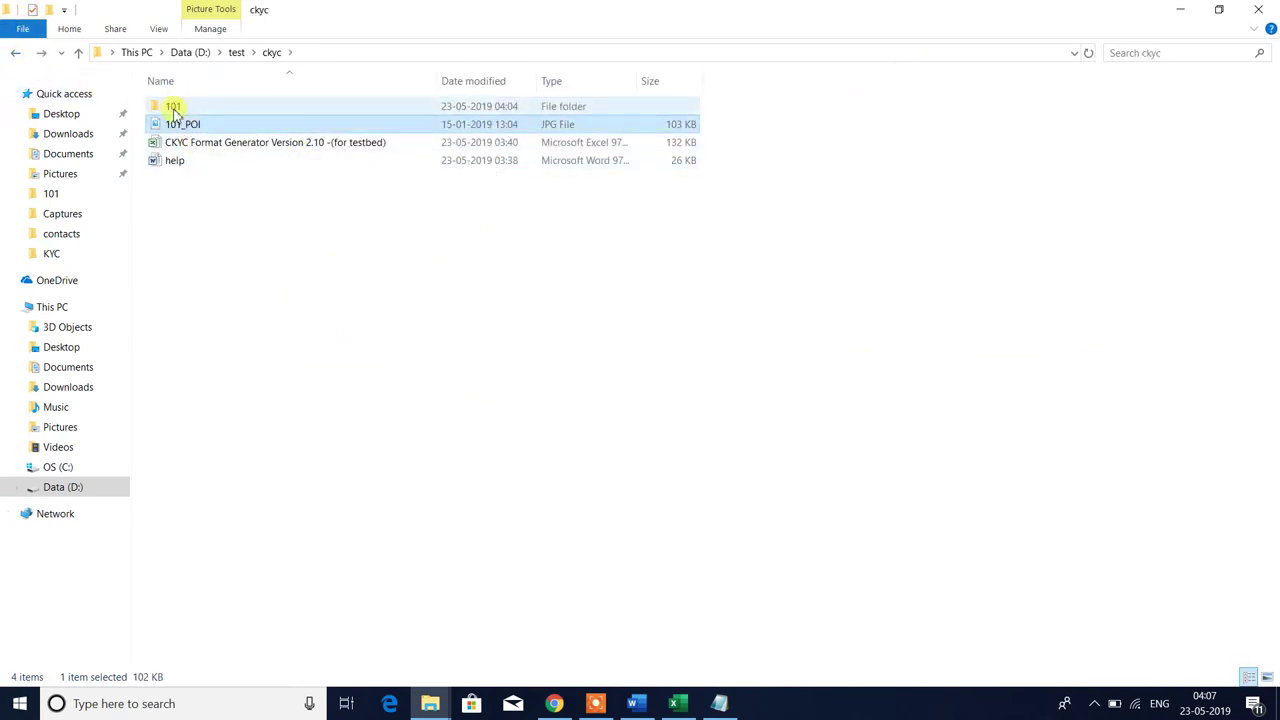
double_click(173, 107)
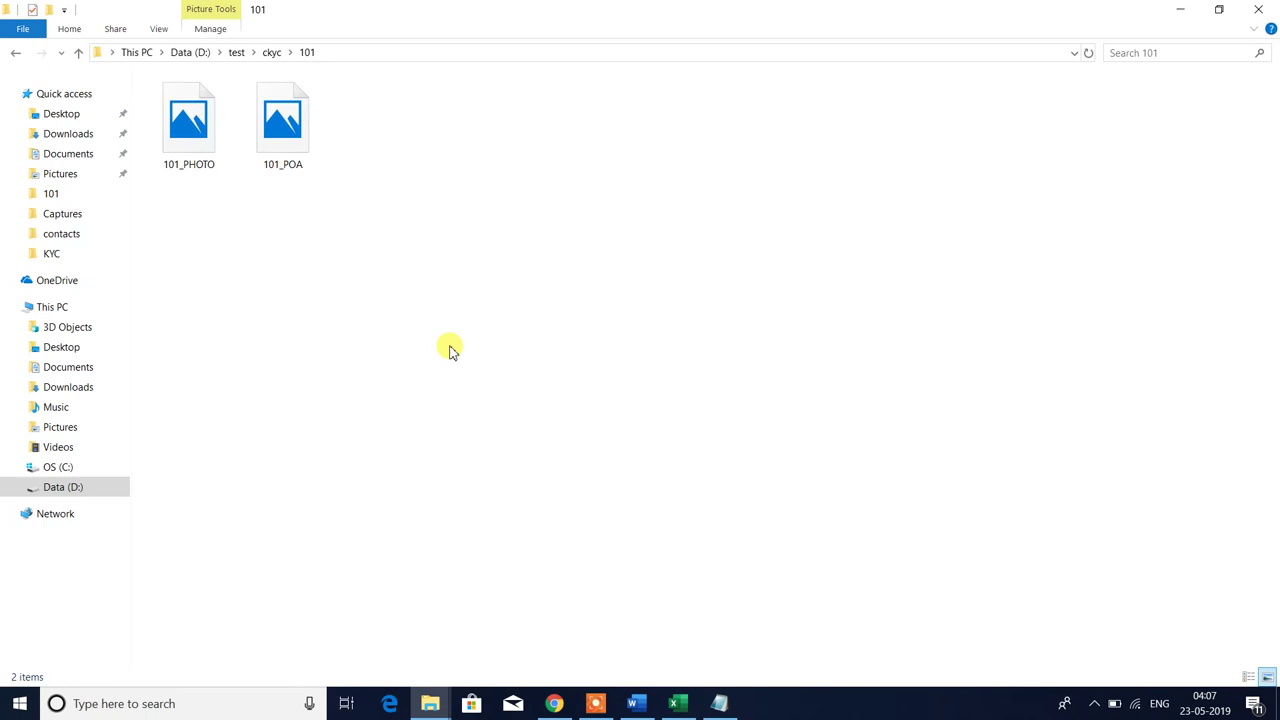
key("ctrl+v")
left_click_drag(251, 209, 495, 110)
key("alt+Tab")
left_click(502, 354)
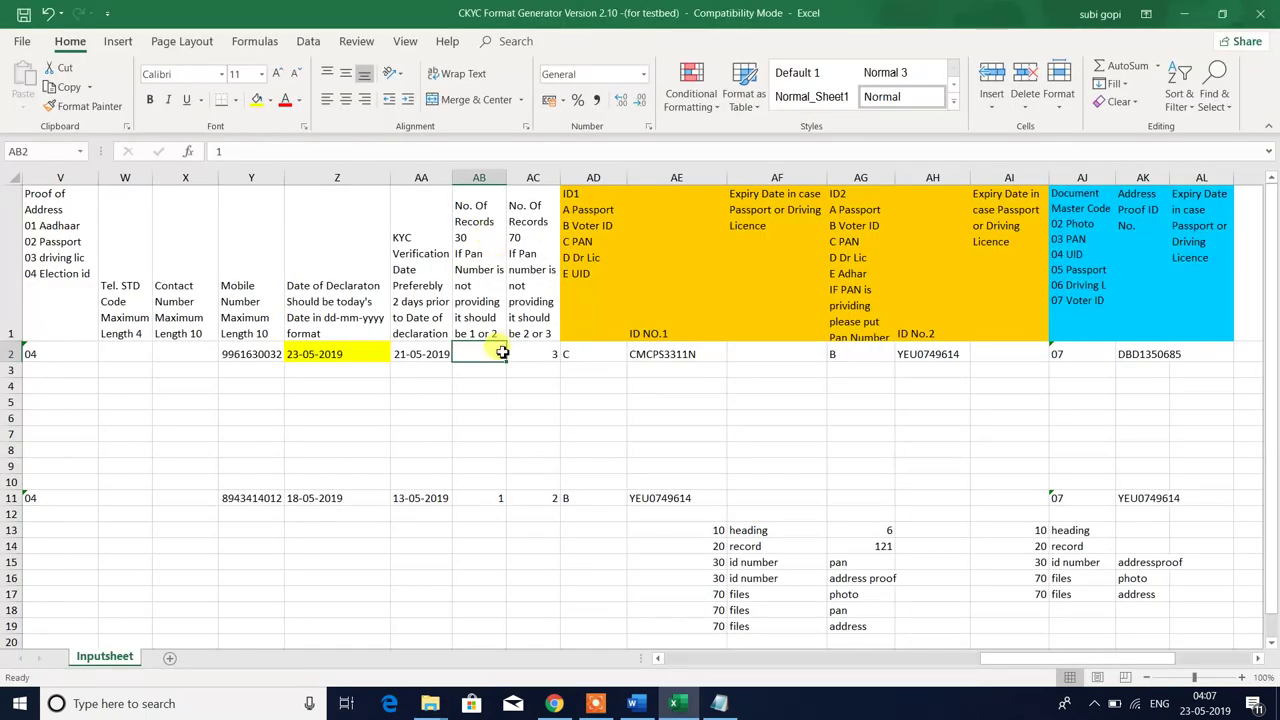
- Change AB2's No. Of Records 30 value from 1 to 2 and check that AC2 reads 3
type("2")
key("Return")
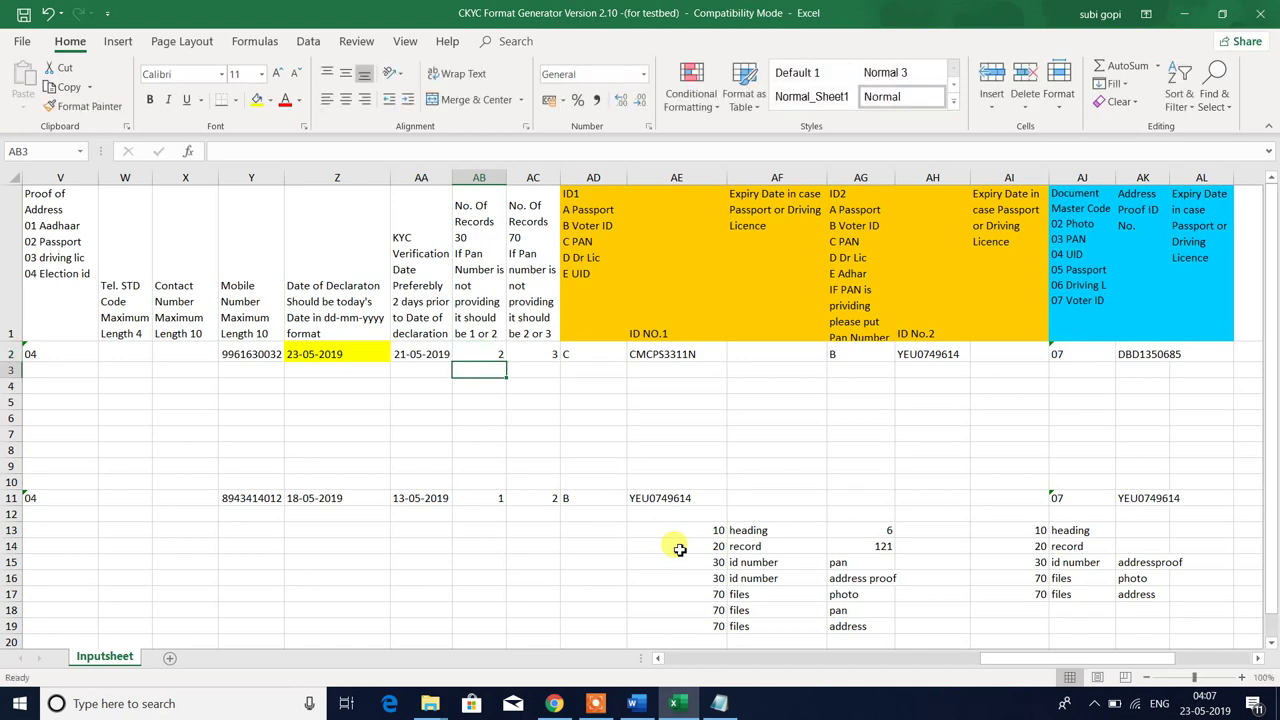
left_click(482, 352)
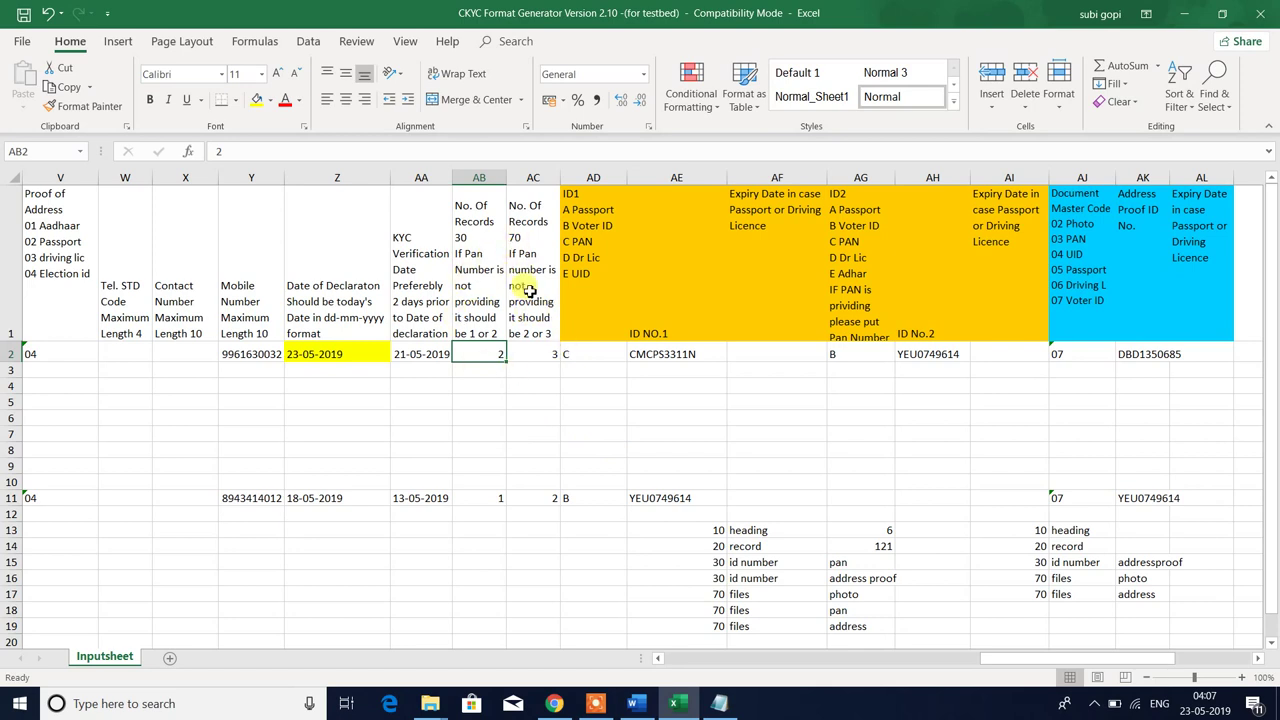
left_click(527, 290)
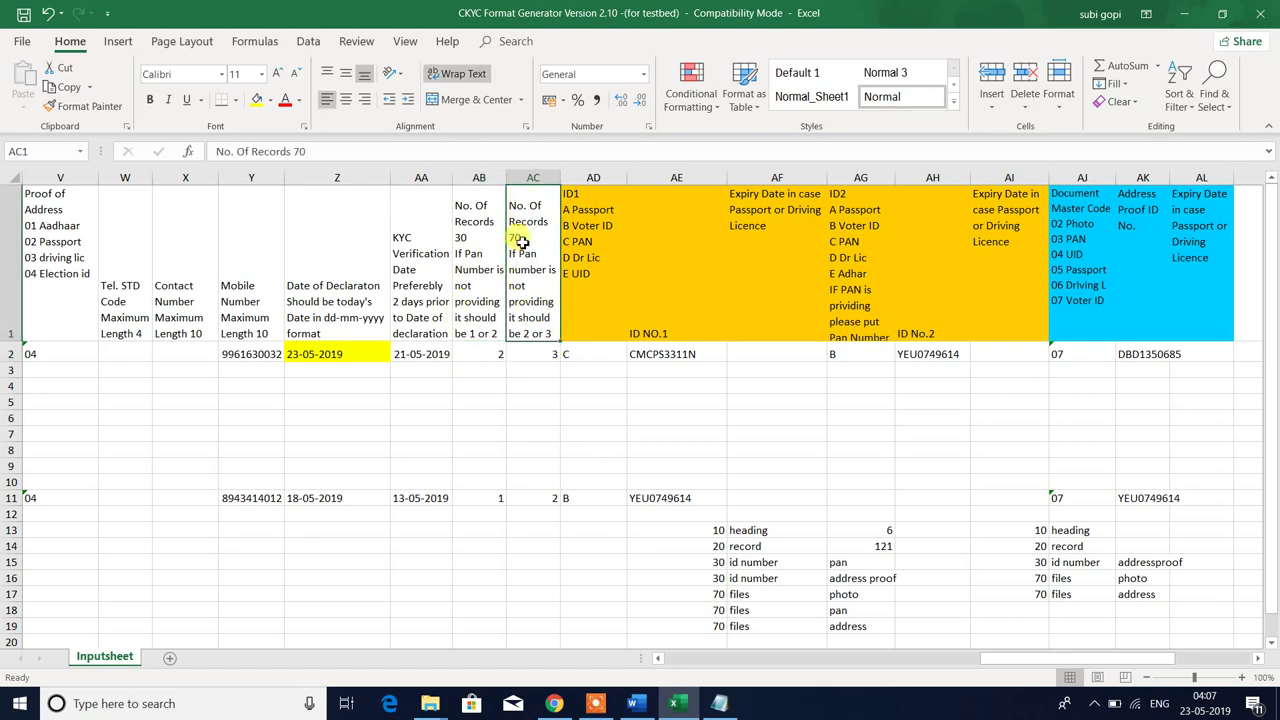
left_click(532, 356)
left_click(524, 298)
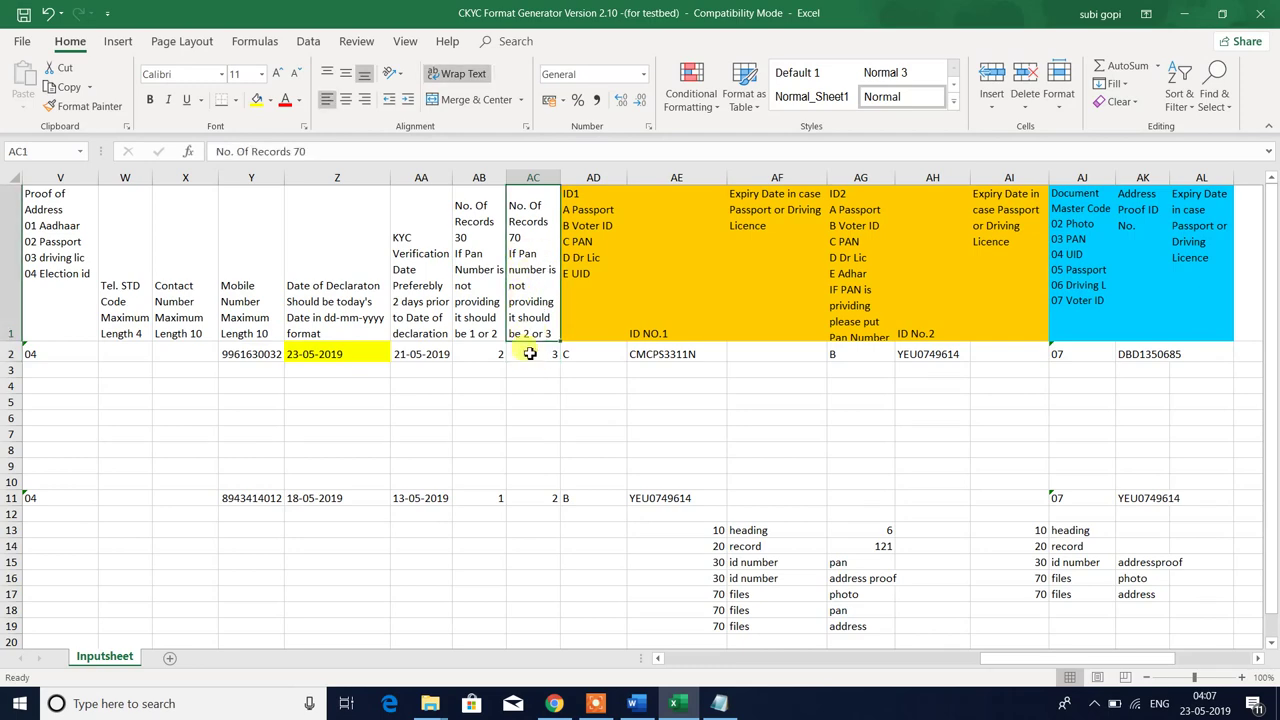
left_click(530, 354)
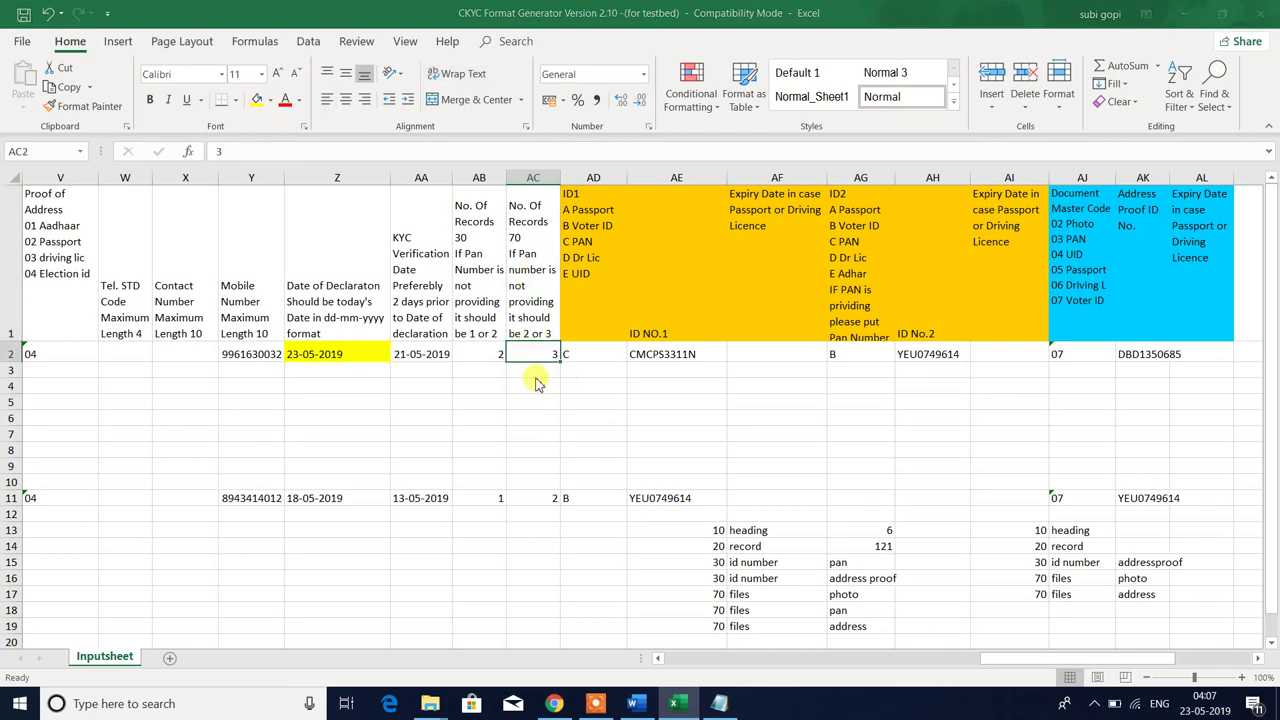
- Select the 101_PHOTO and 101_POA images in the 101 image folder
key("alt+Tab")
left_click(554, 291)
left_click_drag(390, 150, 443, 483)
left_click(262, 256)
left_click_drag(167, 194, 312, 92)
key("alt+Tab")
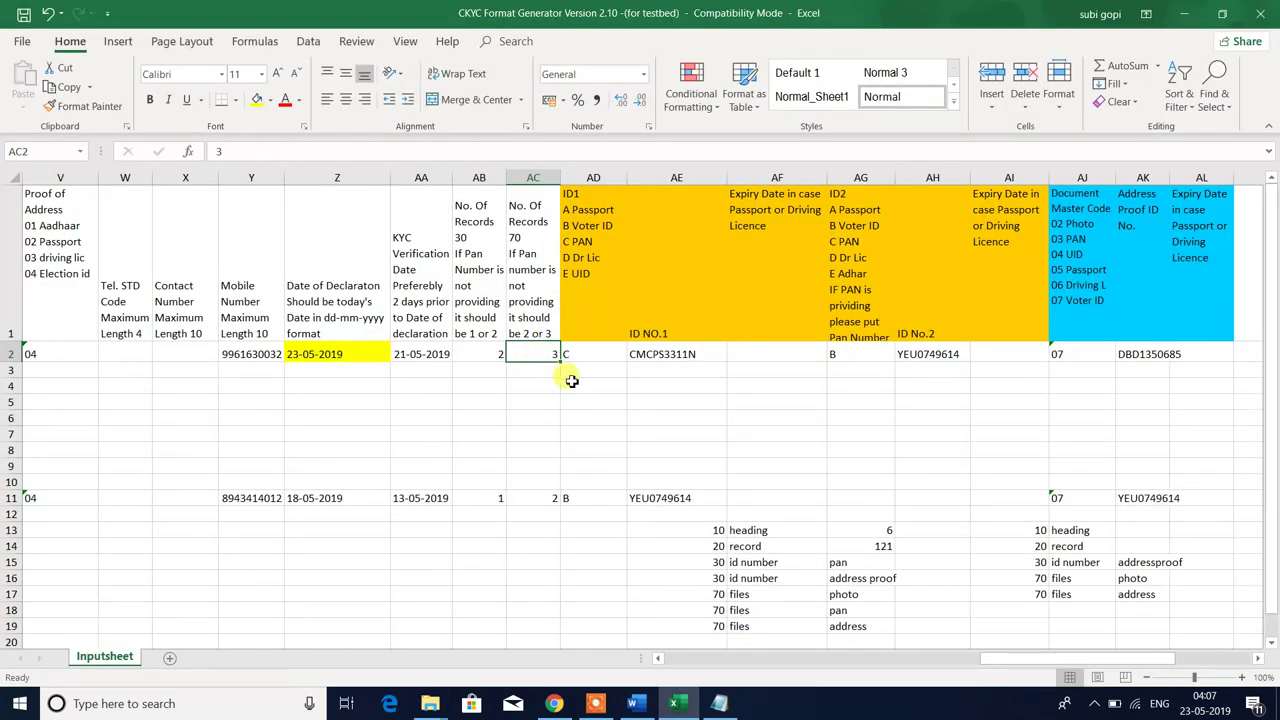
key("alt+Tab")
- Select all three 101 image files, then review the record-count headers and values in AB1:AC2
left_click(171, 211)
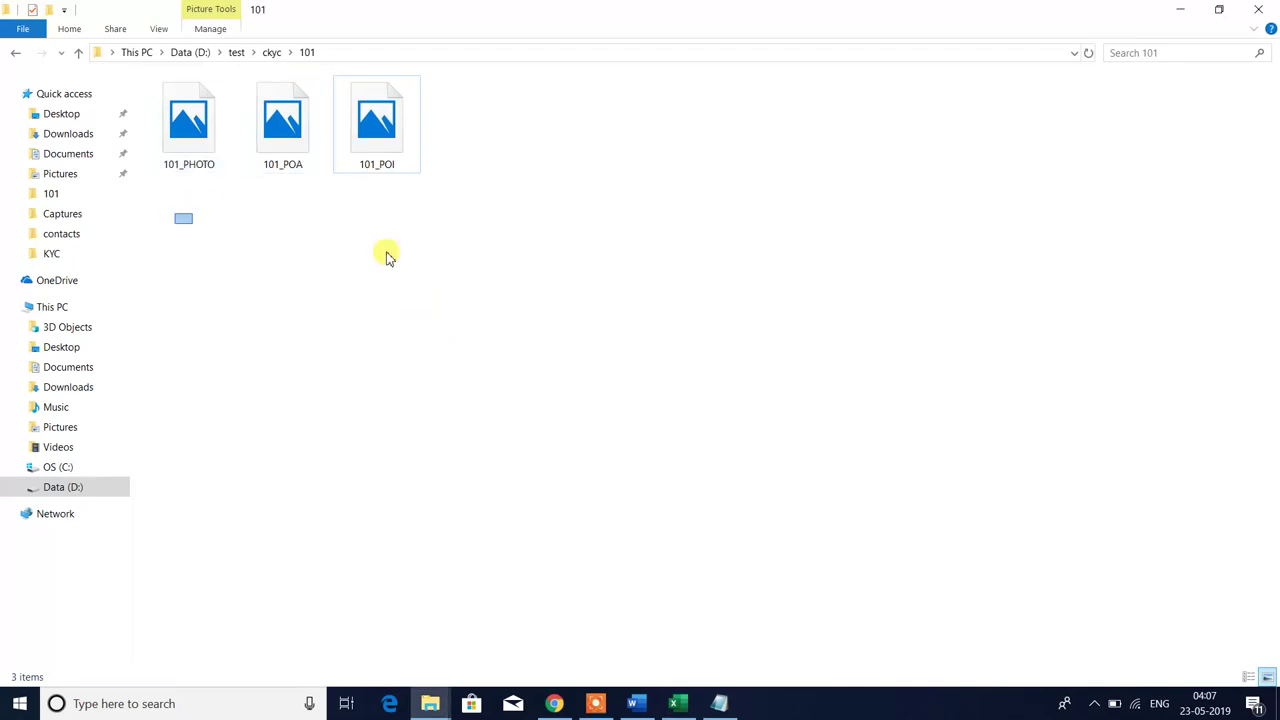
key("ctrl+a")
key("alt+Tab")
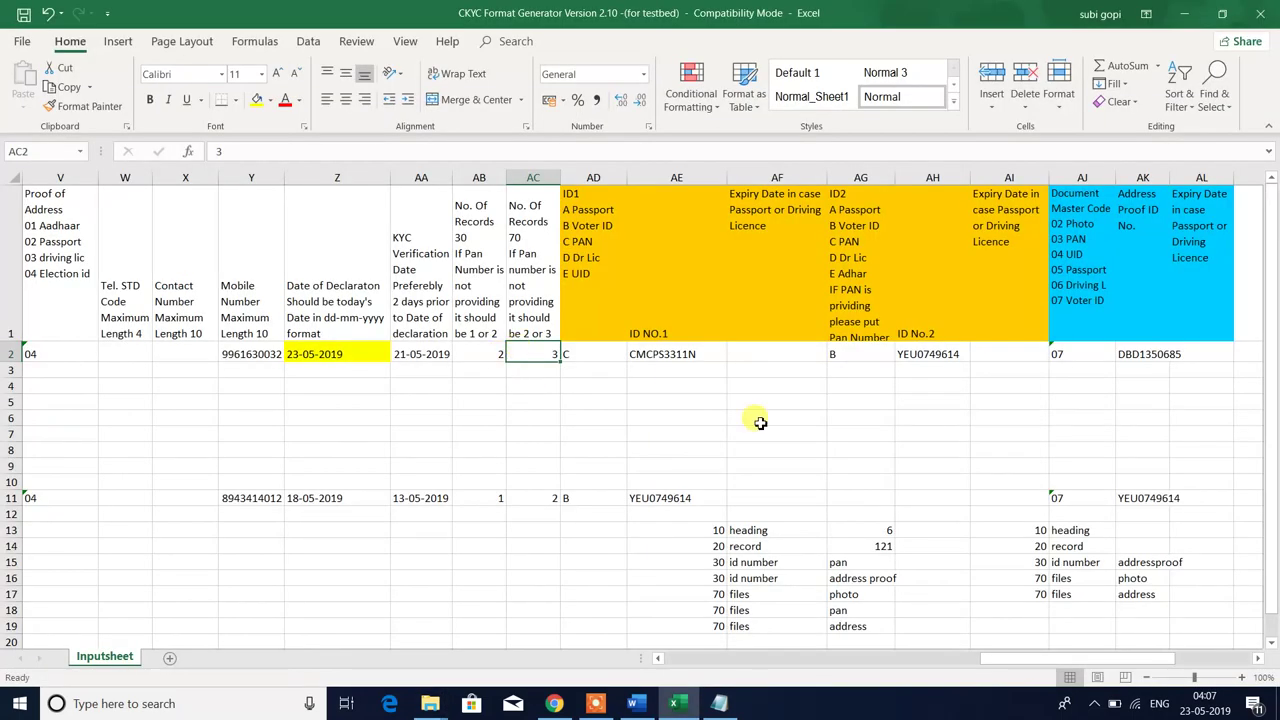
key("Left")
key("Right")
key("Left")
key("shift+Up")
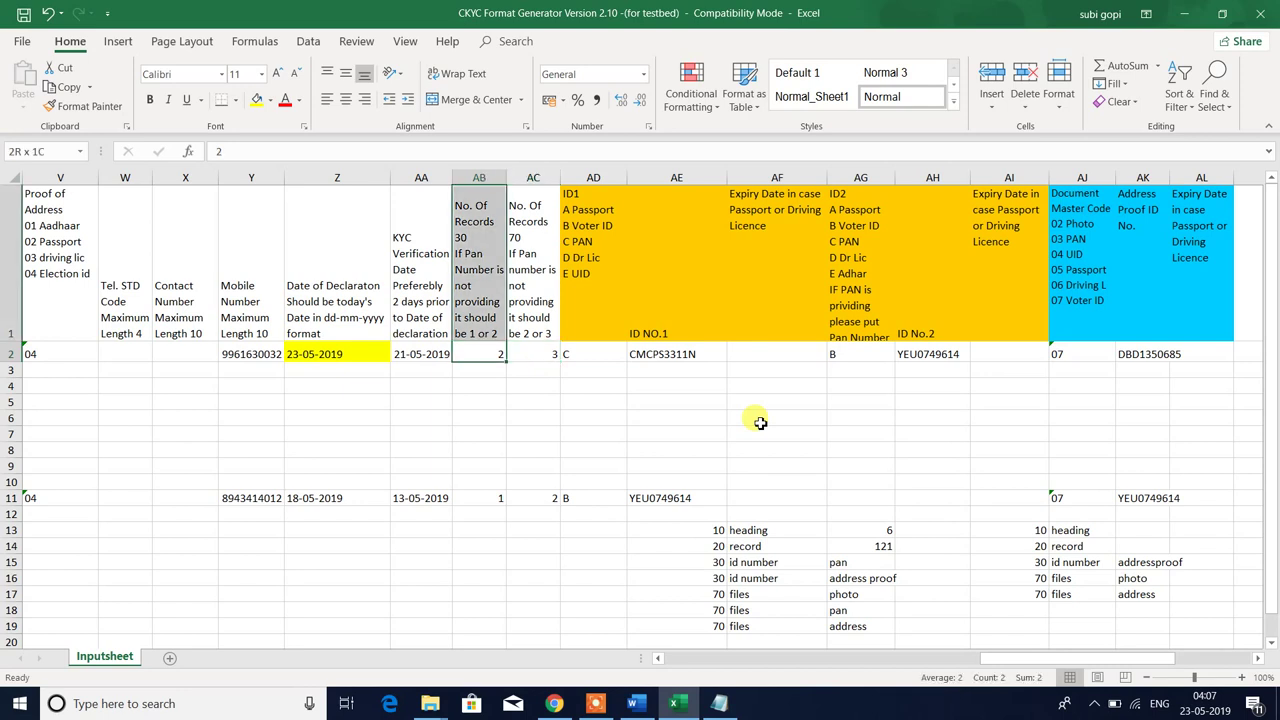
key("shift+Right")
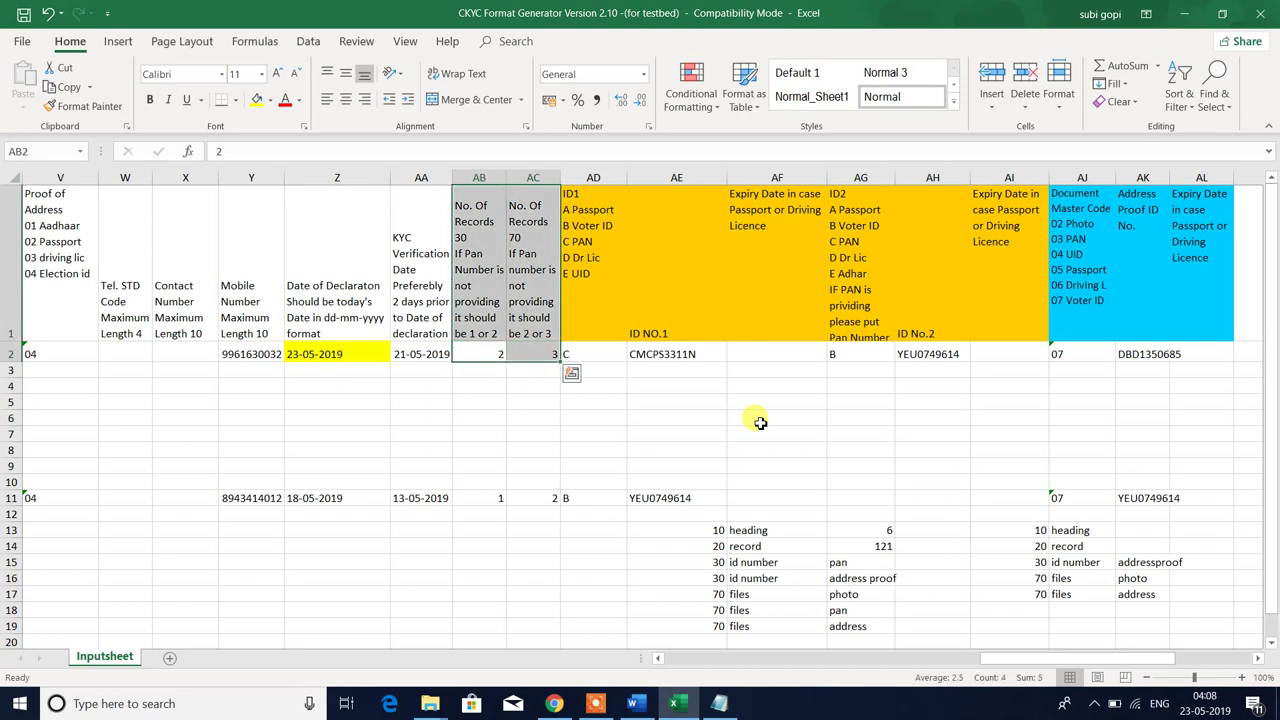
key("Down")
key("shift+Up")
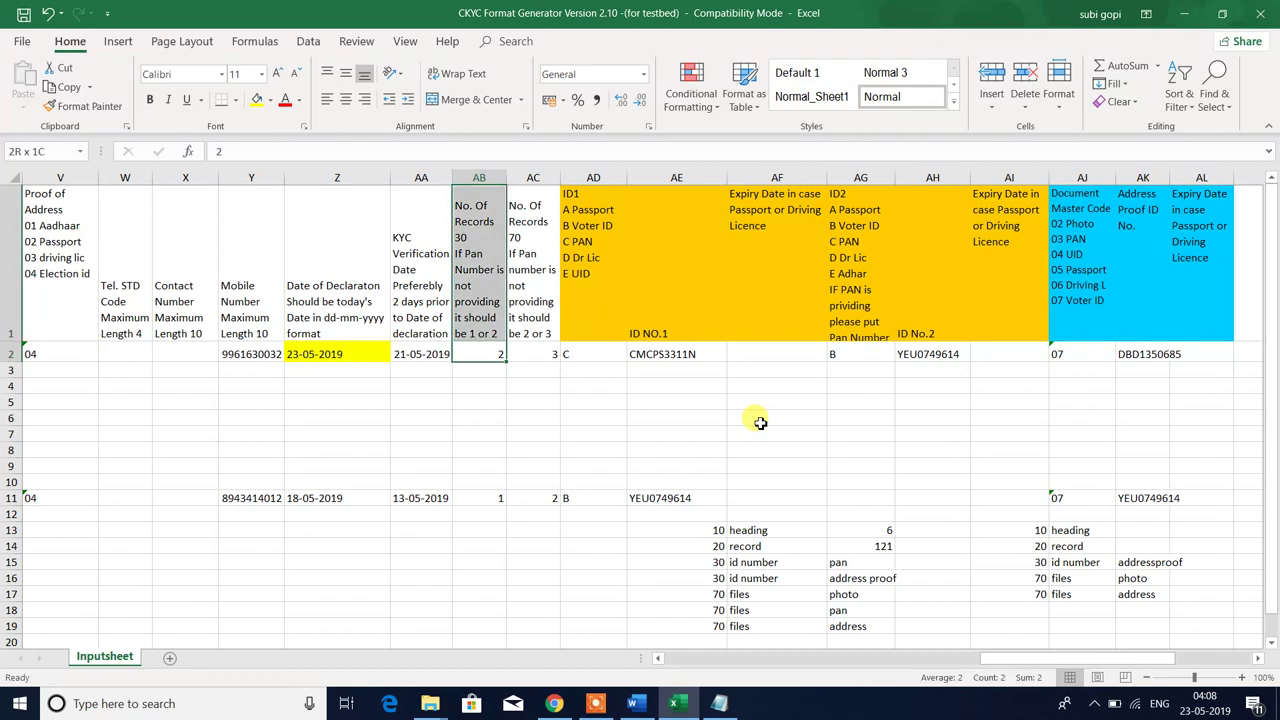
key("shift+Right")
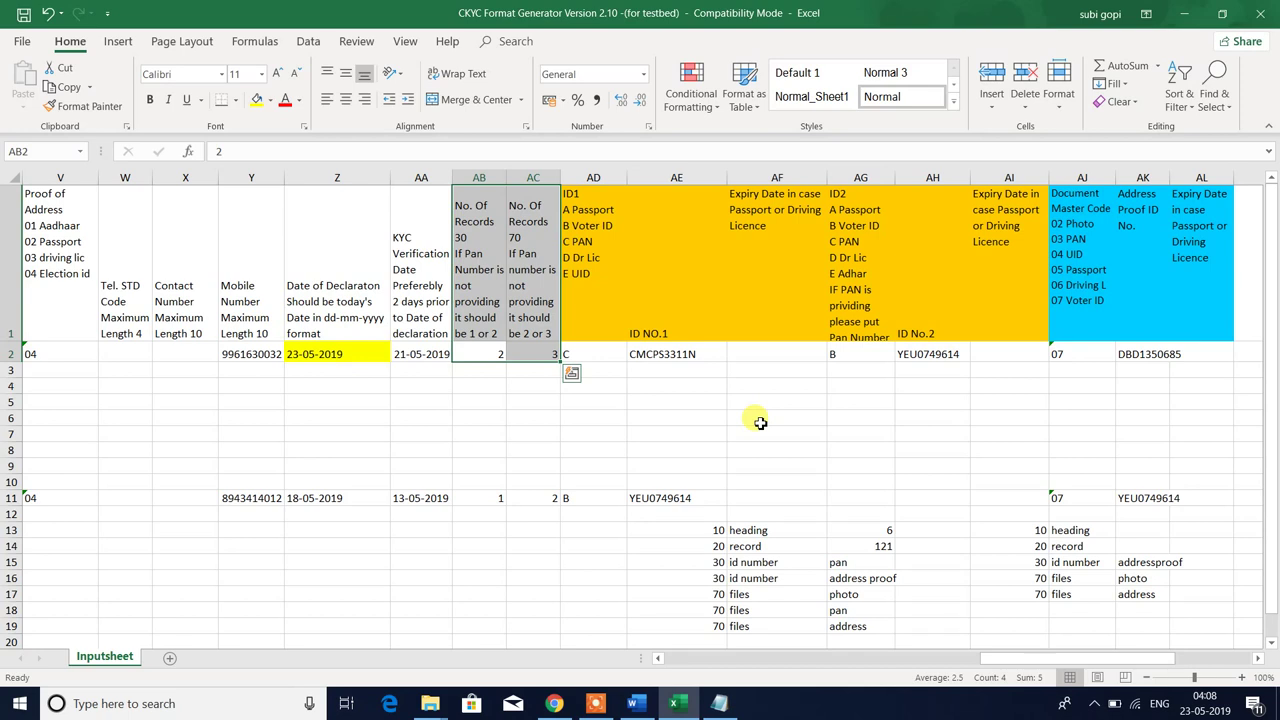
key("Right")
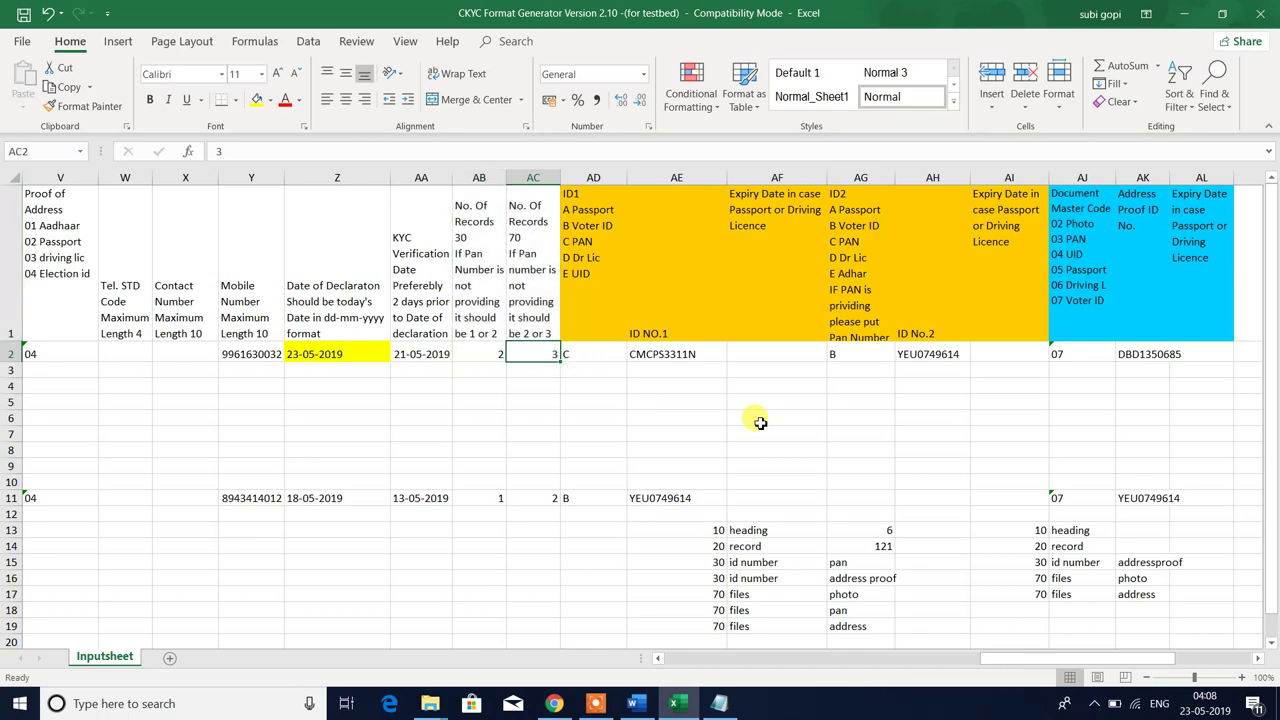
- Review the ID1 and ID2 headers and their values, starting from ID1 value C in AD2
key("Right")
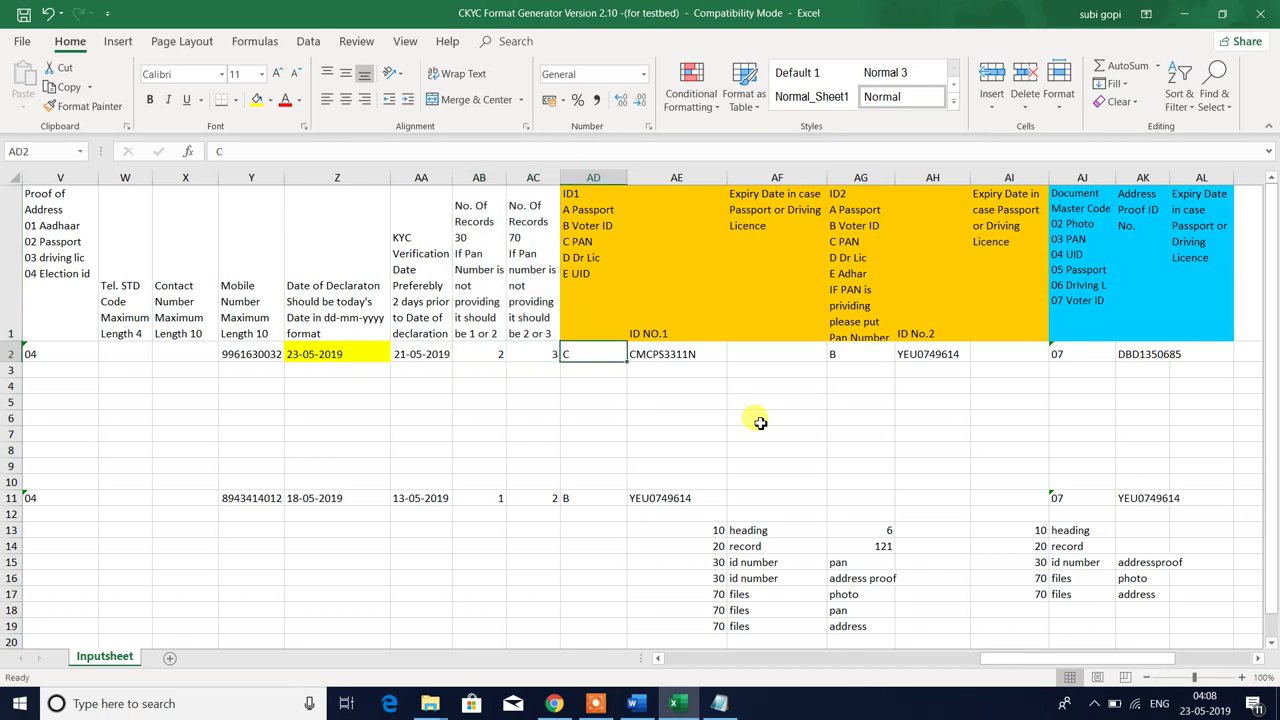
key("Up")
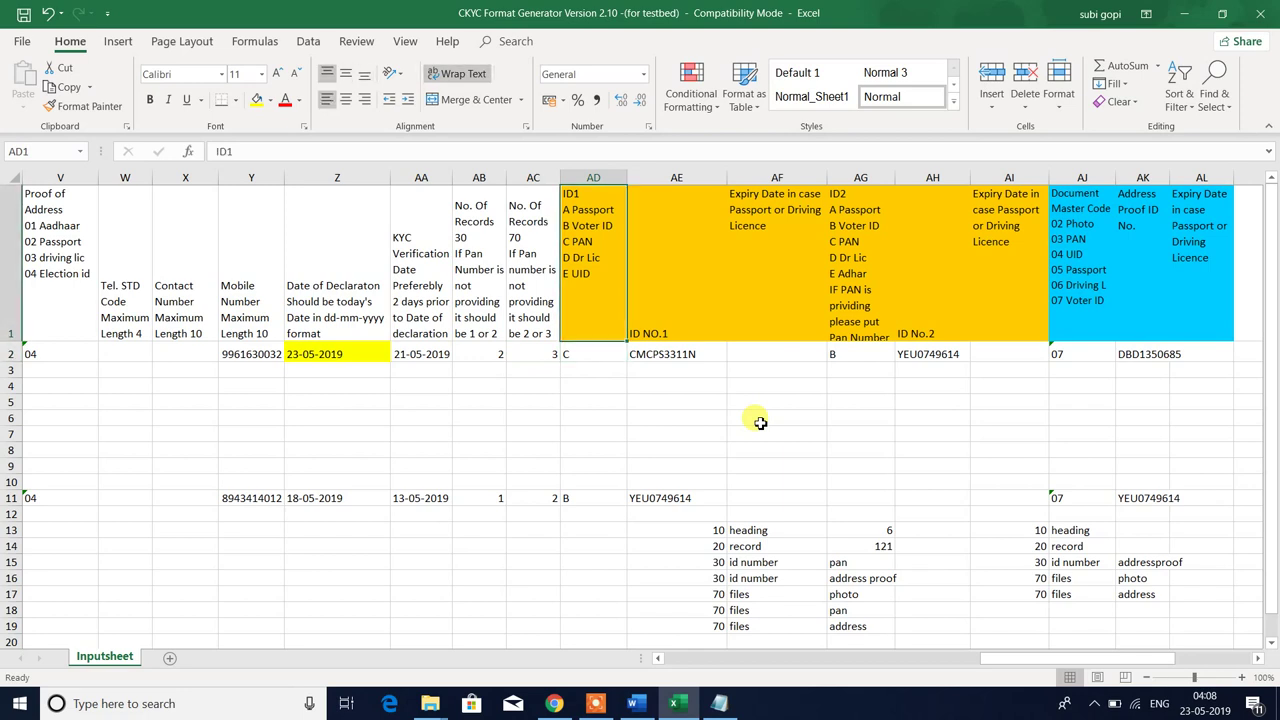
key("Down")
key("Up")
key("Down")
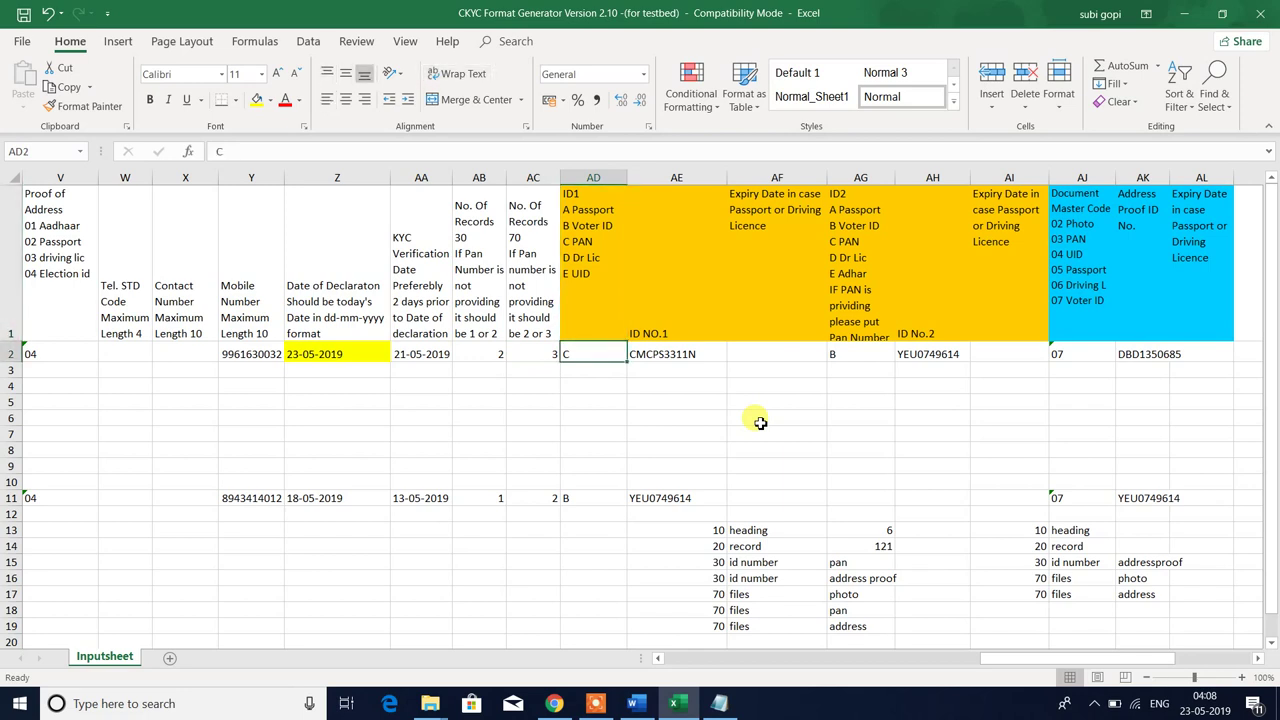
key("shift+Right")
key("shift+Right")
key("shift+Right")
key("shift+Right")
key("shift+Right")
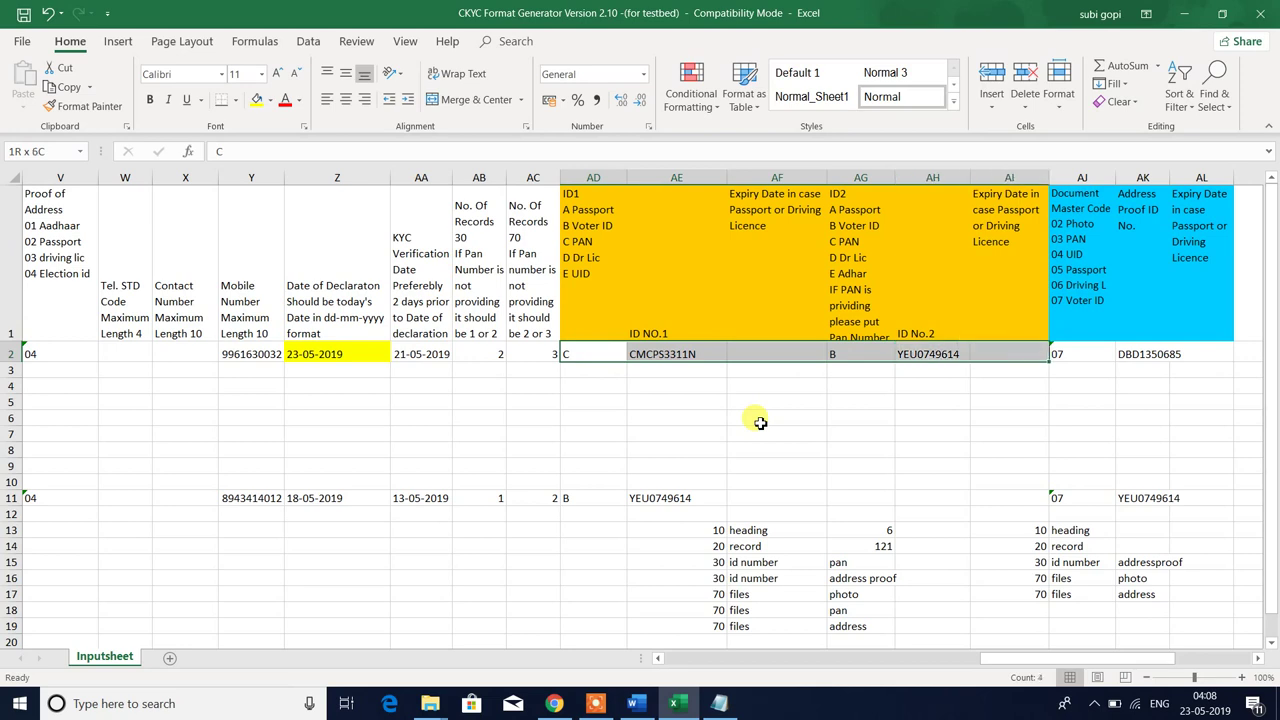
key("shift+Up")
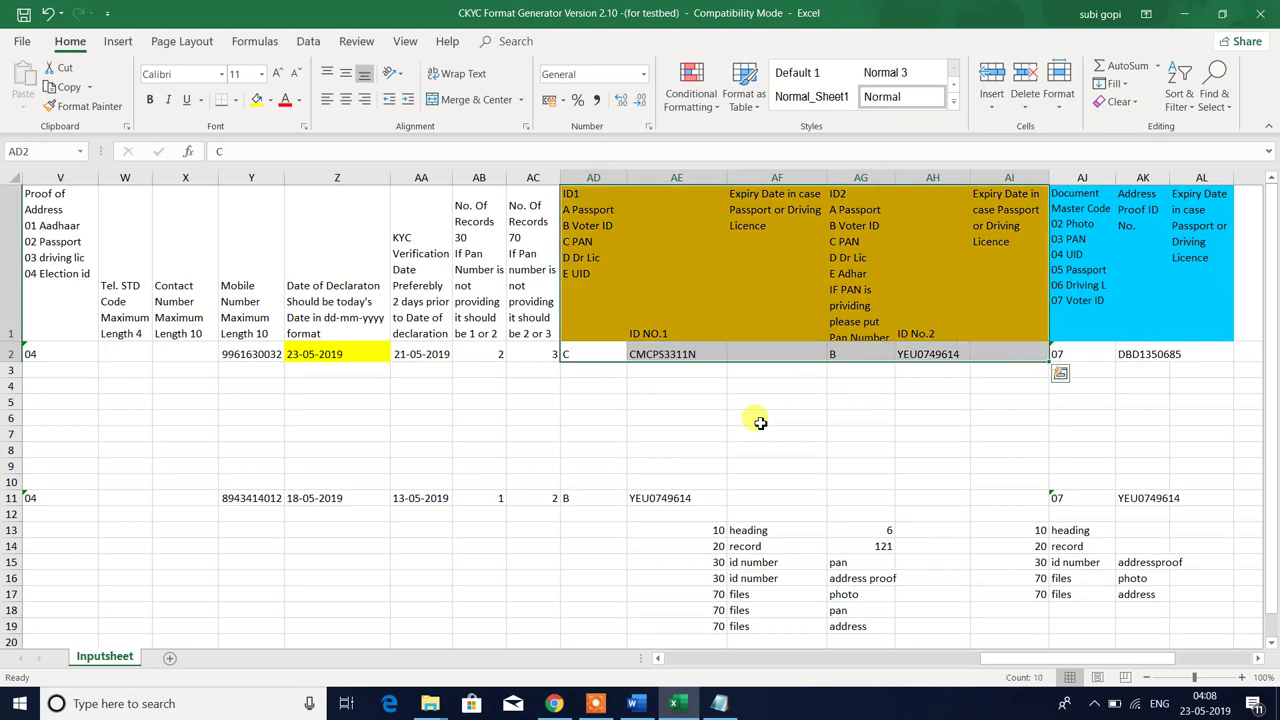
key("Down")
key("Up")
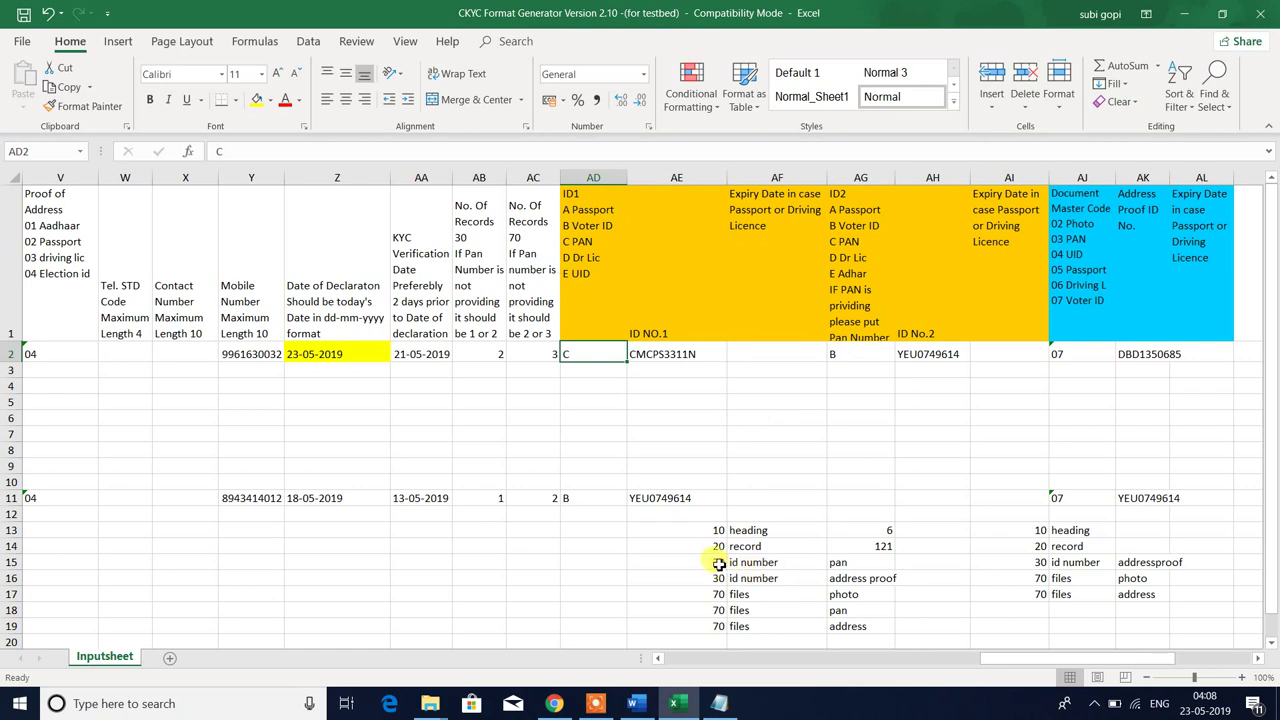
- Fill the two id number mapping rows AE15:AH16 with yellow
left_click_drag(719, 564, 900, 572)
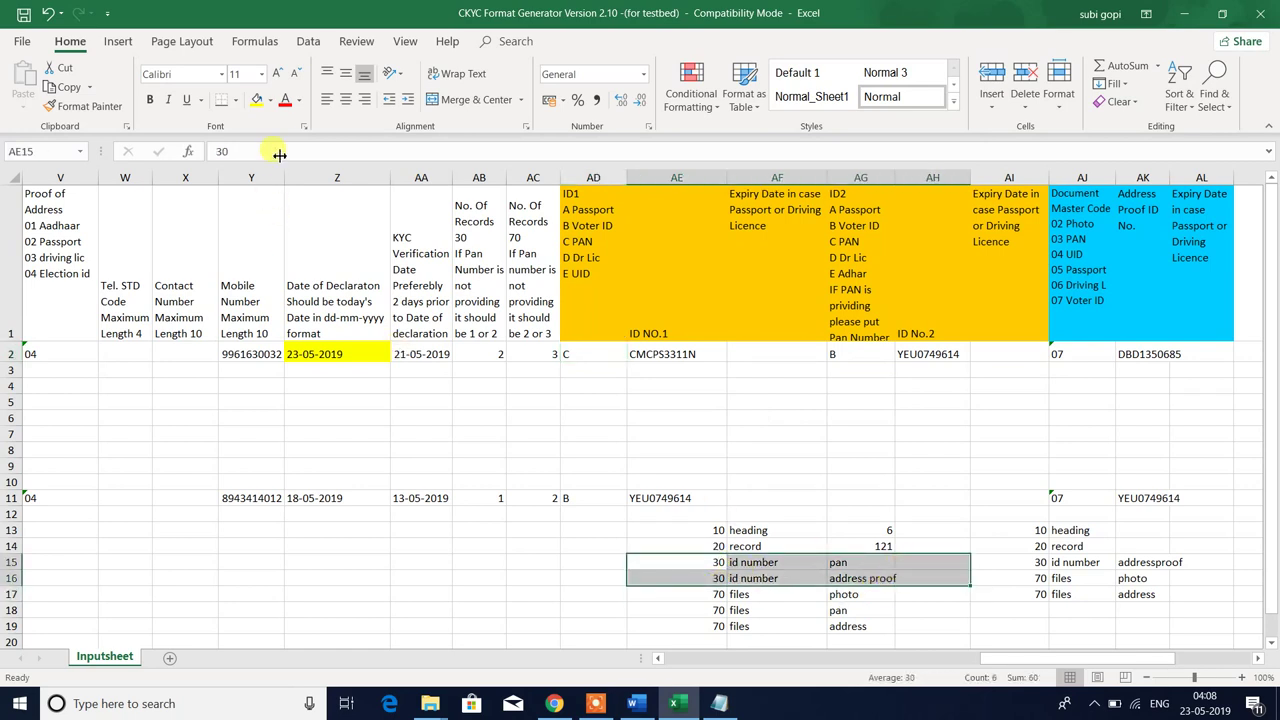
left_click(256, 99)
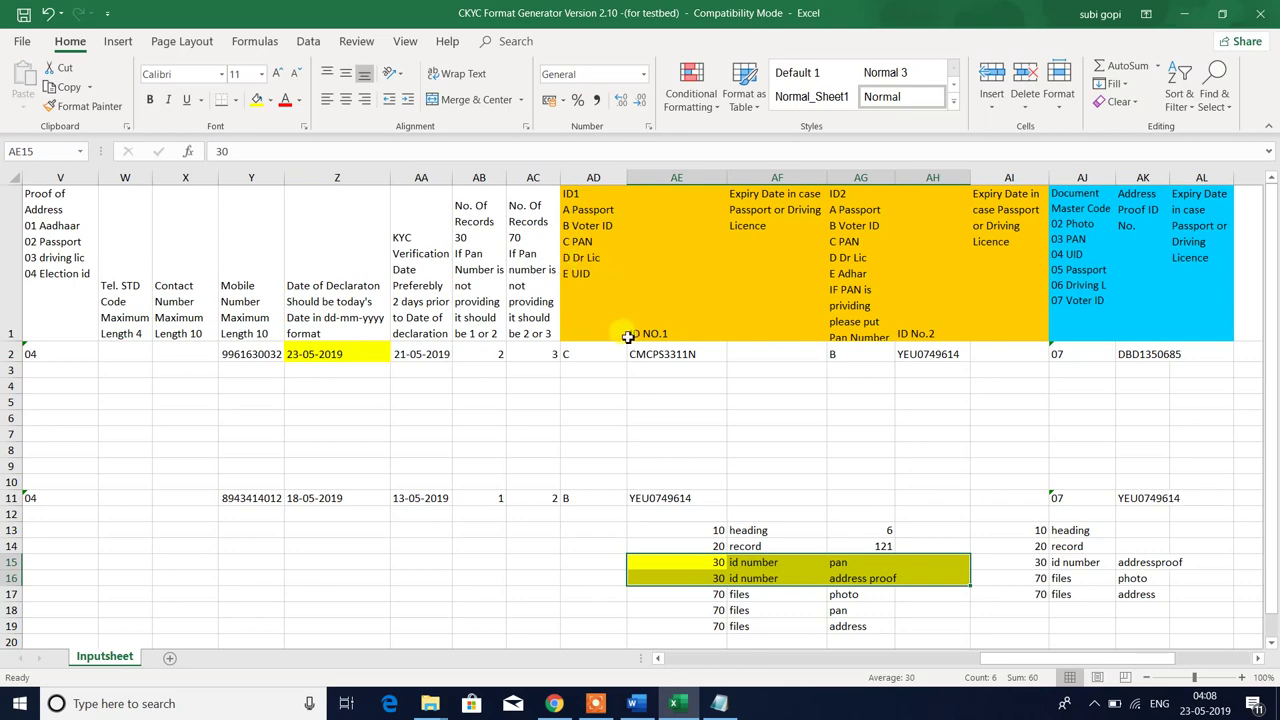
left_click(580, 249)
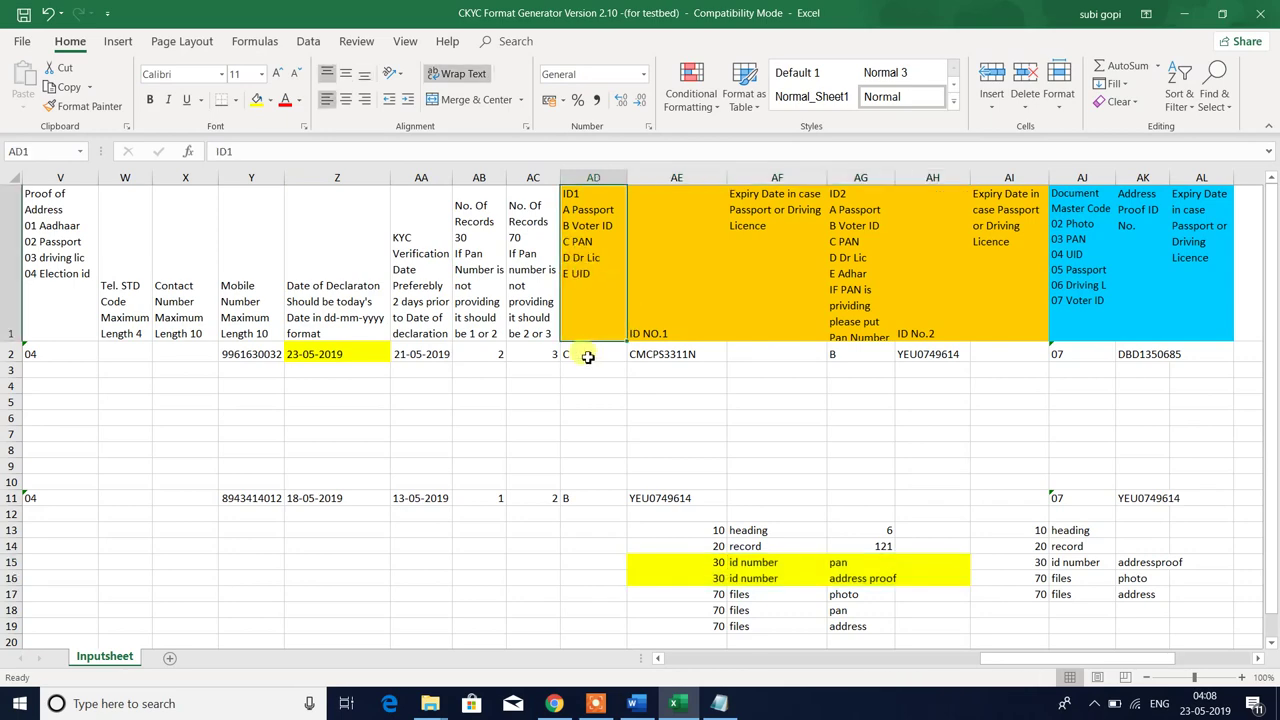
- Select the 101_POI image, then review the ID1 type and ID NO.1 cells in row 2
left_click(588, 357)
key("alt+Tab")
left_click(366, 206)
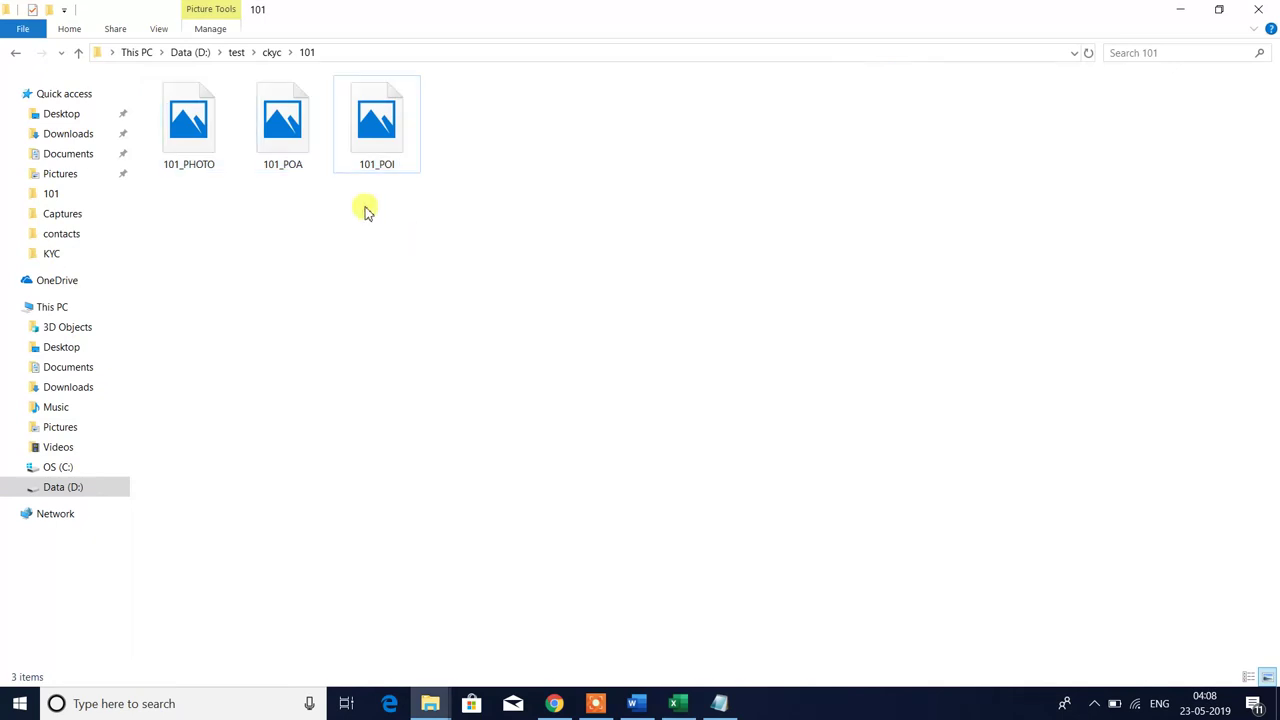
left_click(391, 143)
key("alt+Tab")
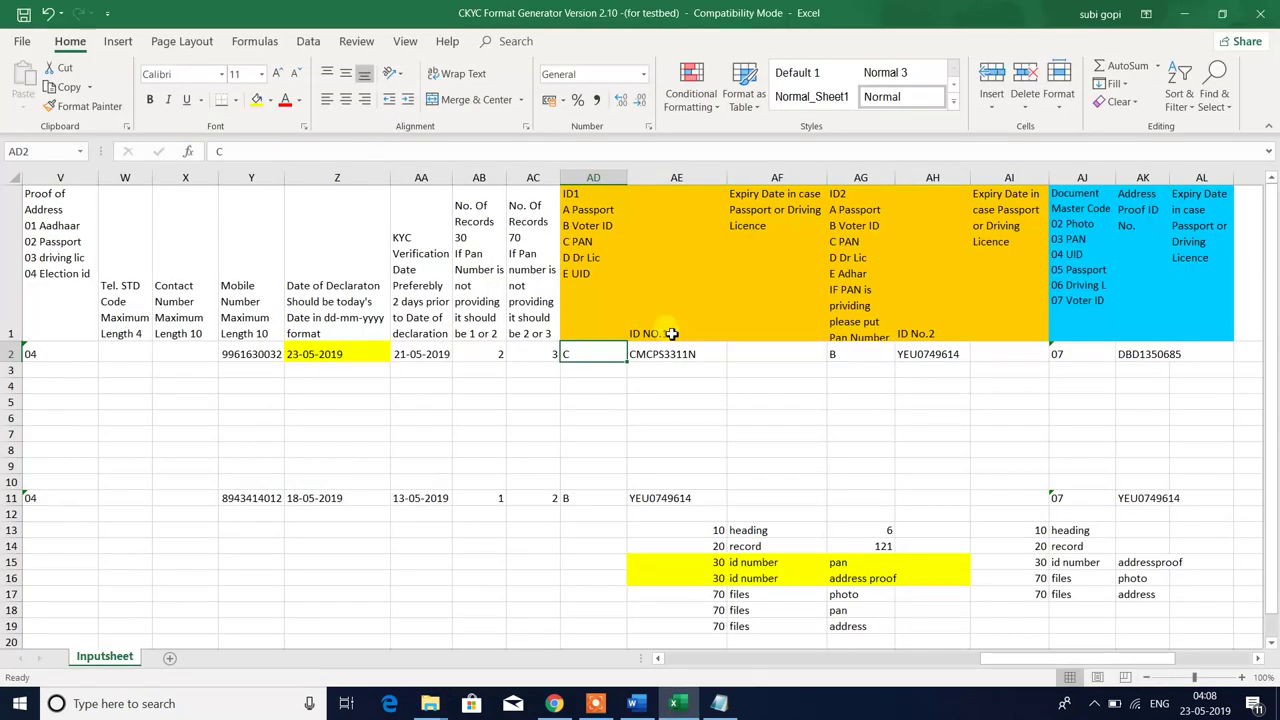
left_click(580, 242)
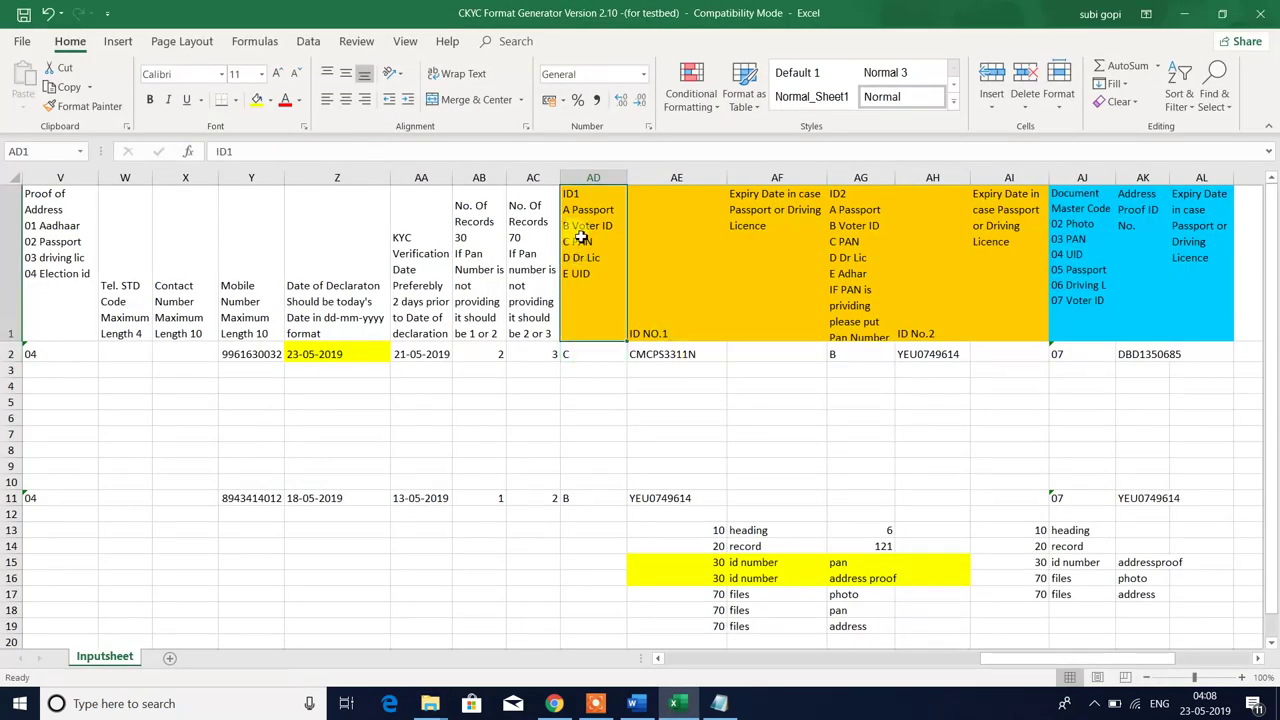
left_click(581, 357)
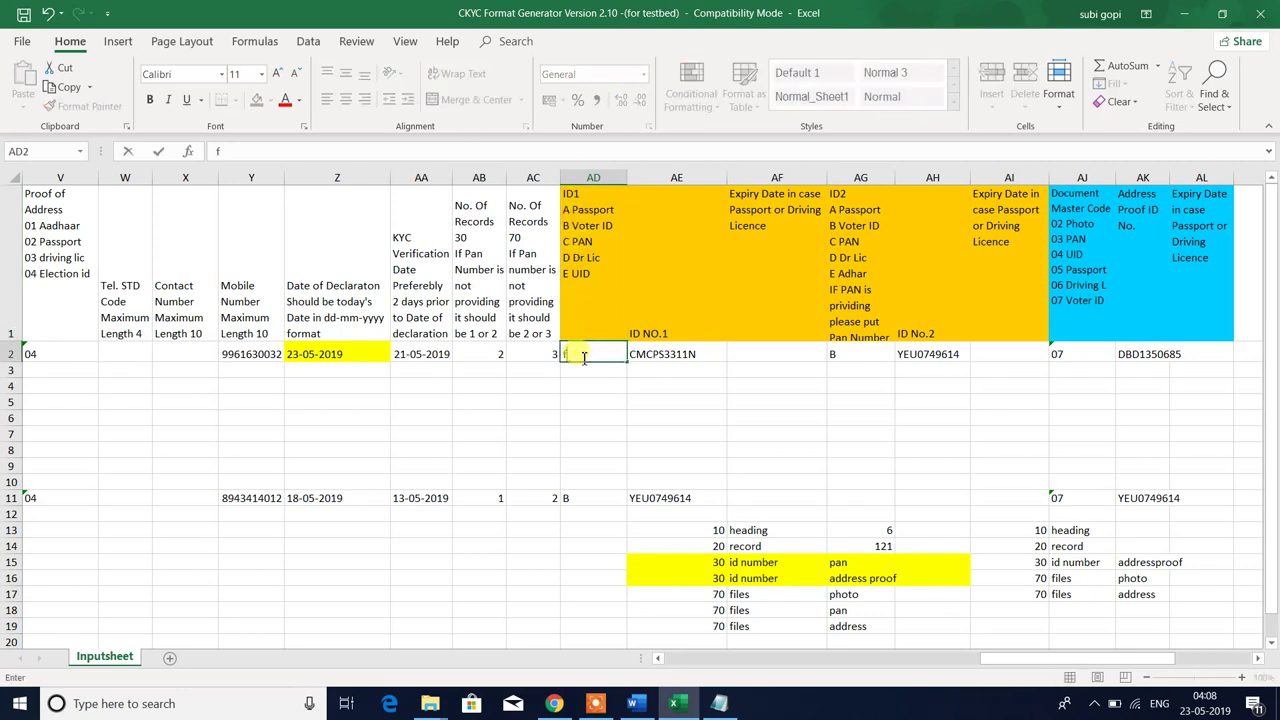
type("f")
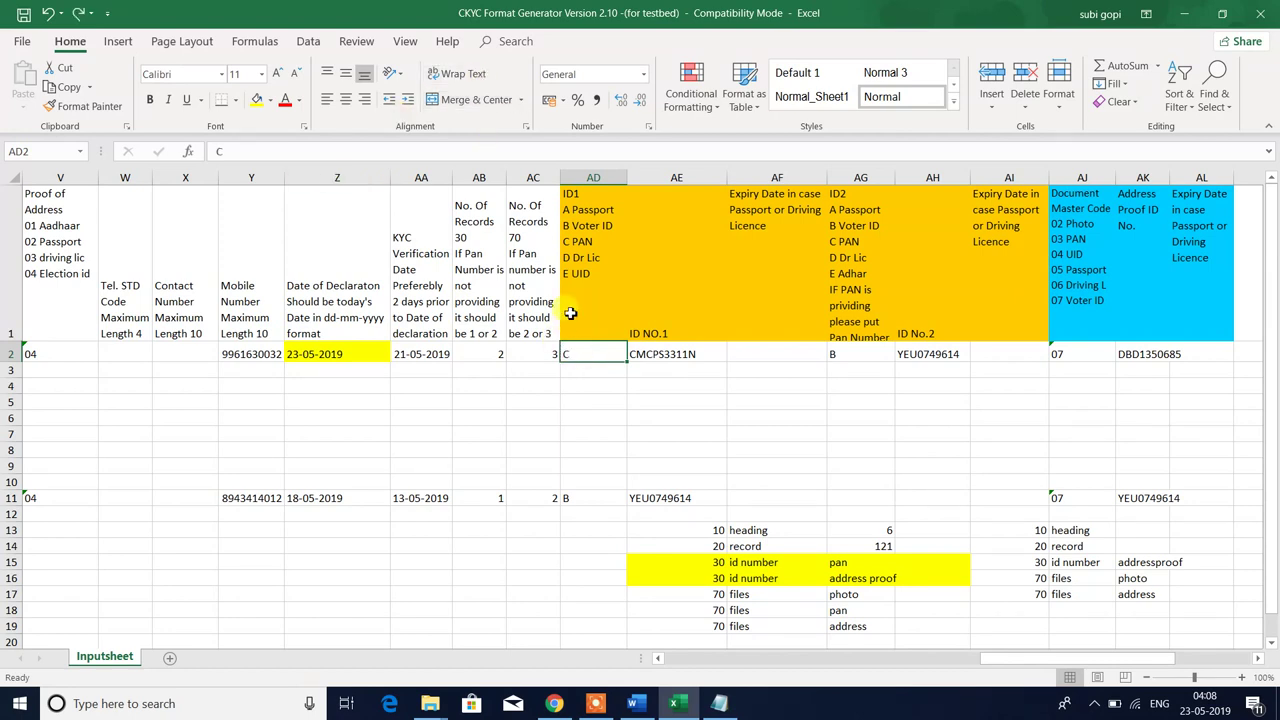
left_click(676, 354)
key("Left")
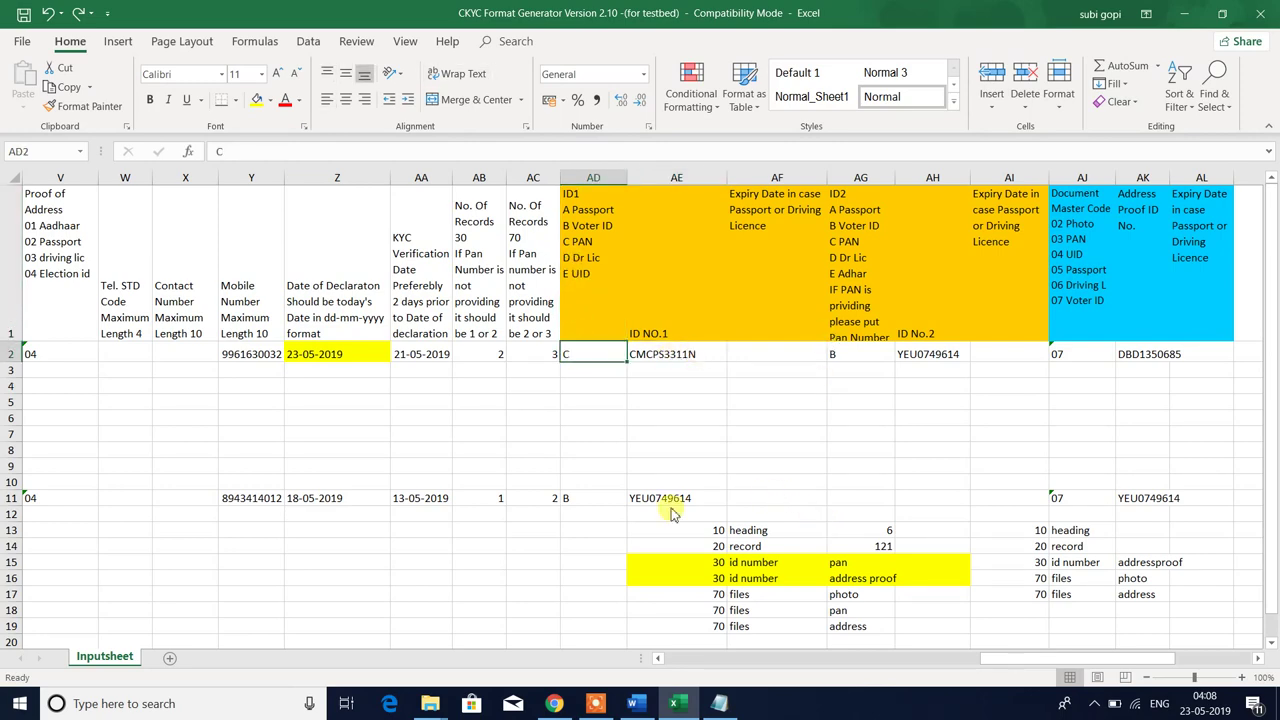
- Select the 101_POI and 101_POA images in the 101 folder
key("alt+Tab")
left_click(393, 165)
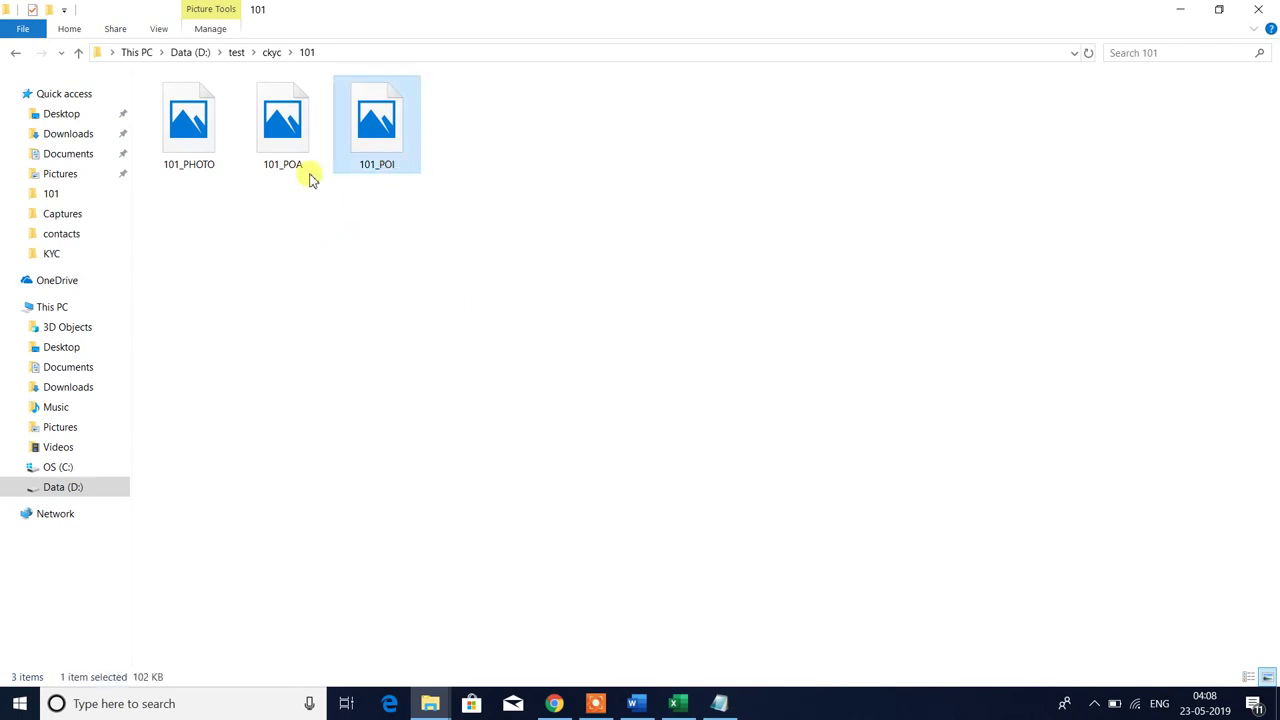
left_click(288, 131)
key("alt+Tab")
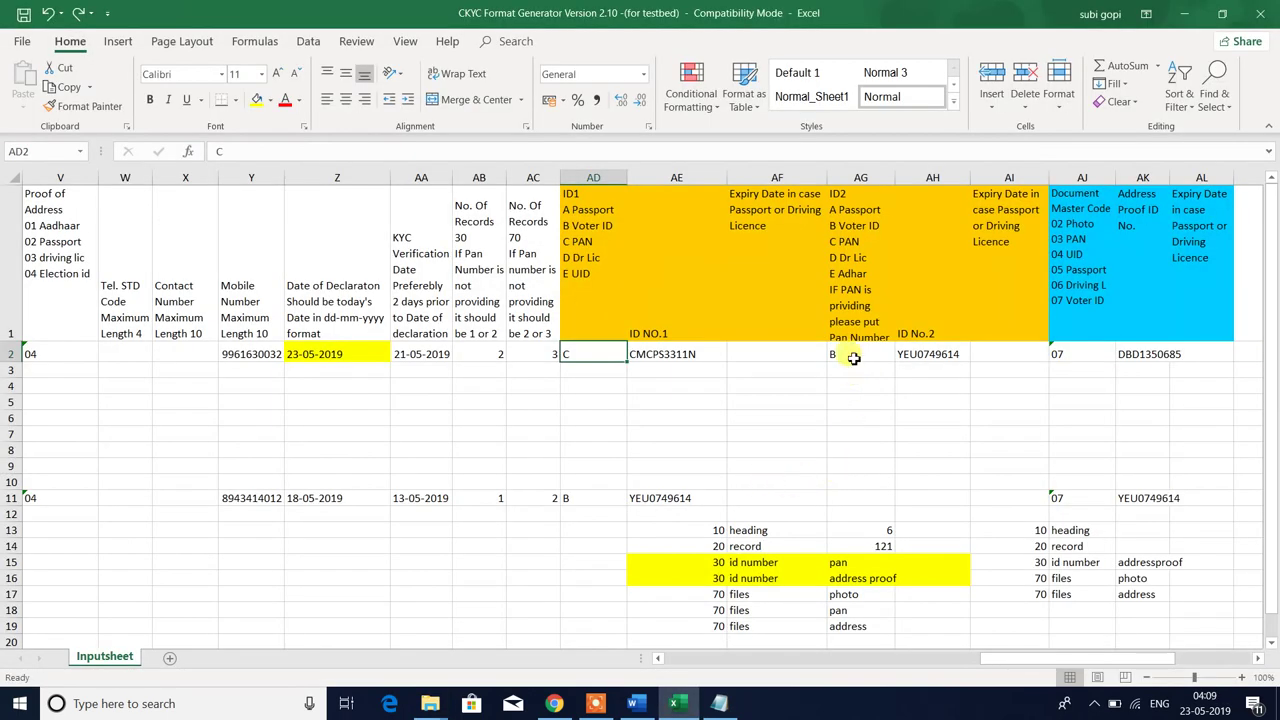
key("alt+Tab")
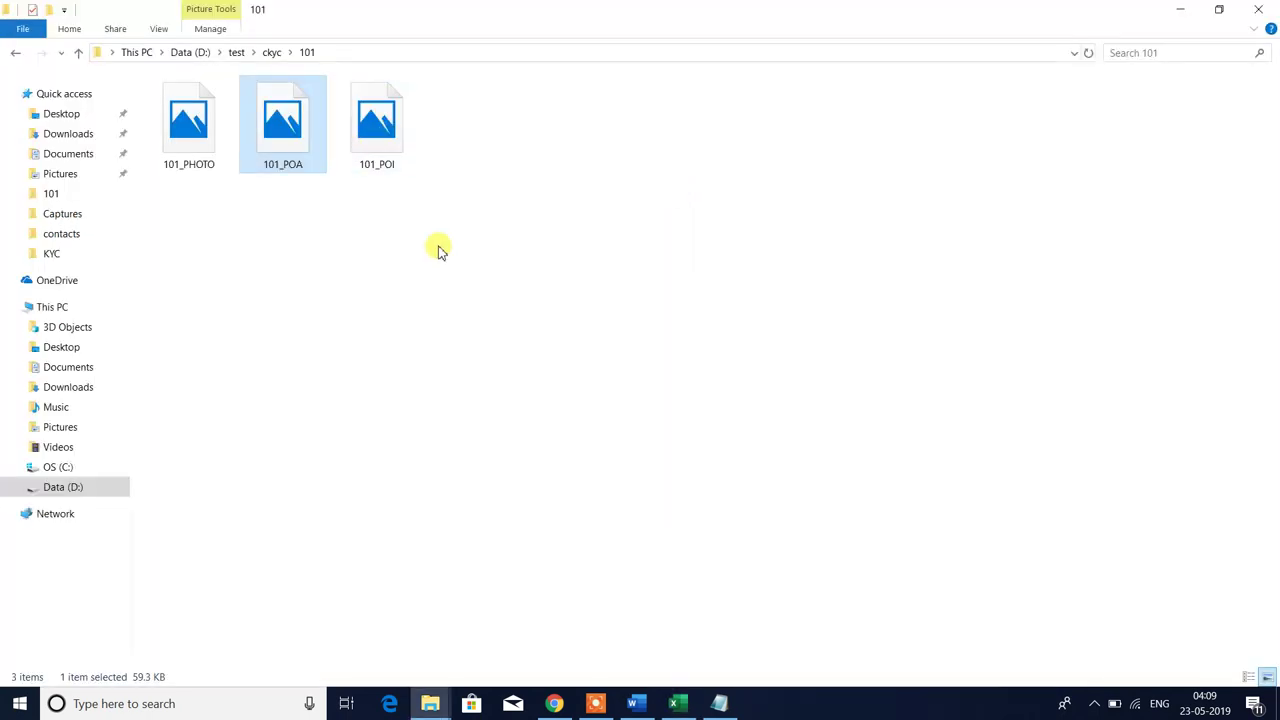
key("alt+Tab")
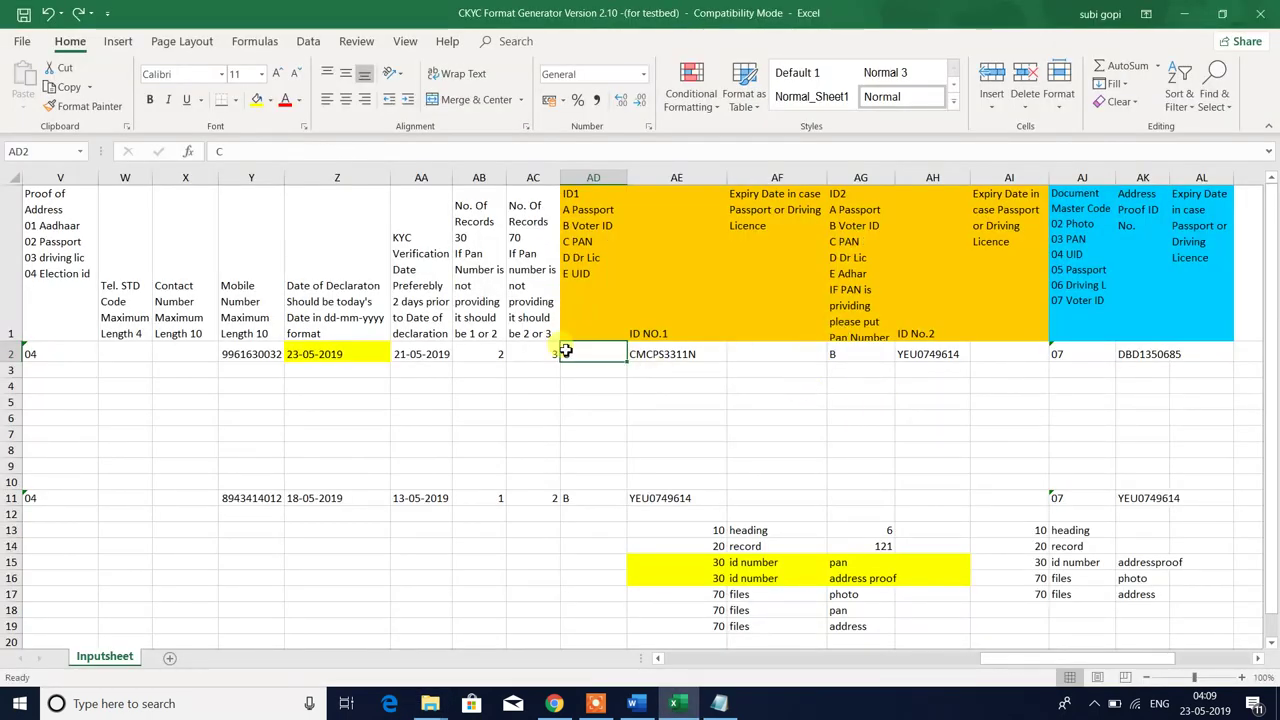
- After reviewing the ID2 and row-15 mapping cells, clear the ID1 type and PAN number in AD2:AE2
left_click_drag(567, 353, 635, 353)
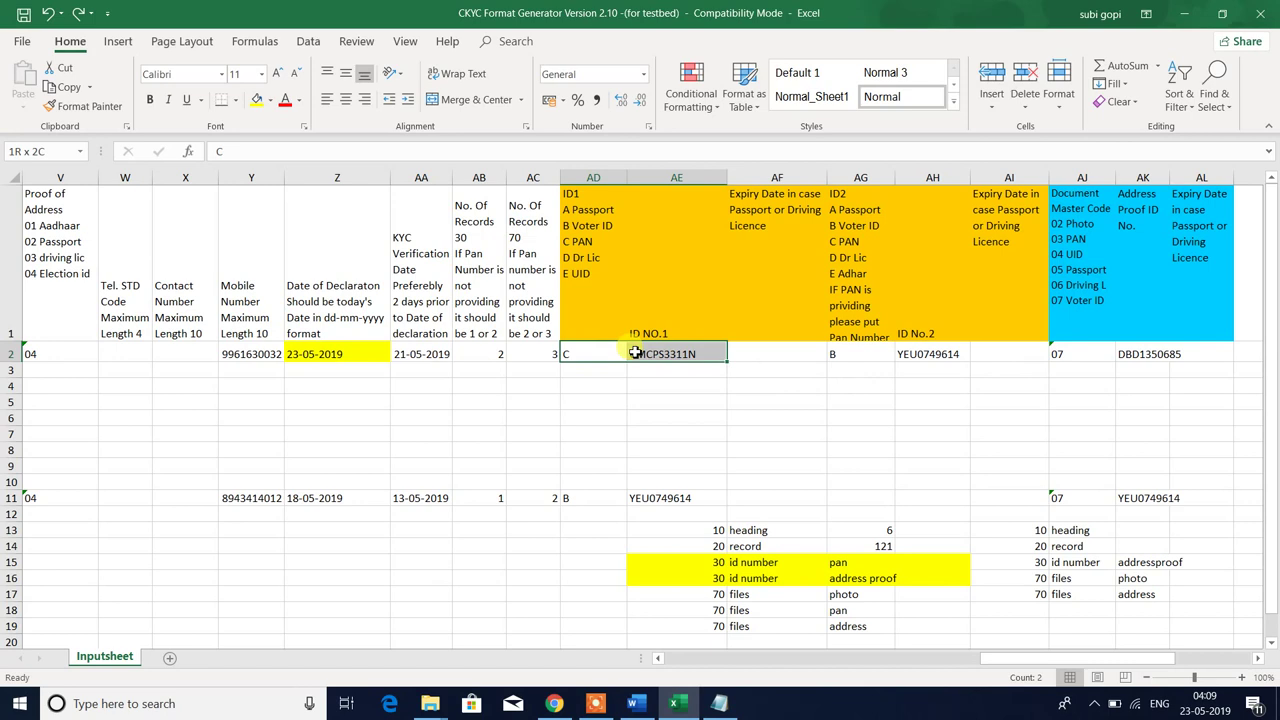
left_click_drag(714, 562, 907, 562)
left_click_drag(842, 354, 1000, 355)
left_click_drag(992, 311, 852, 234)
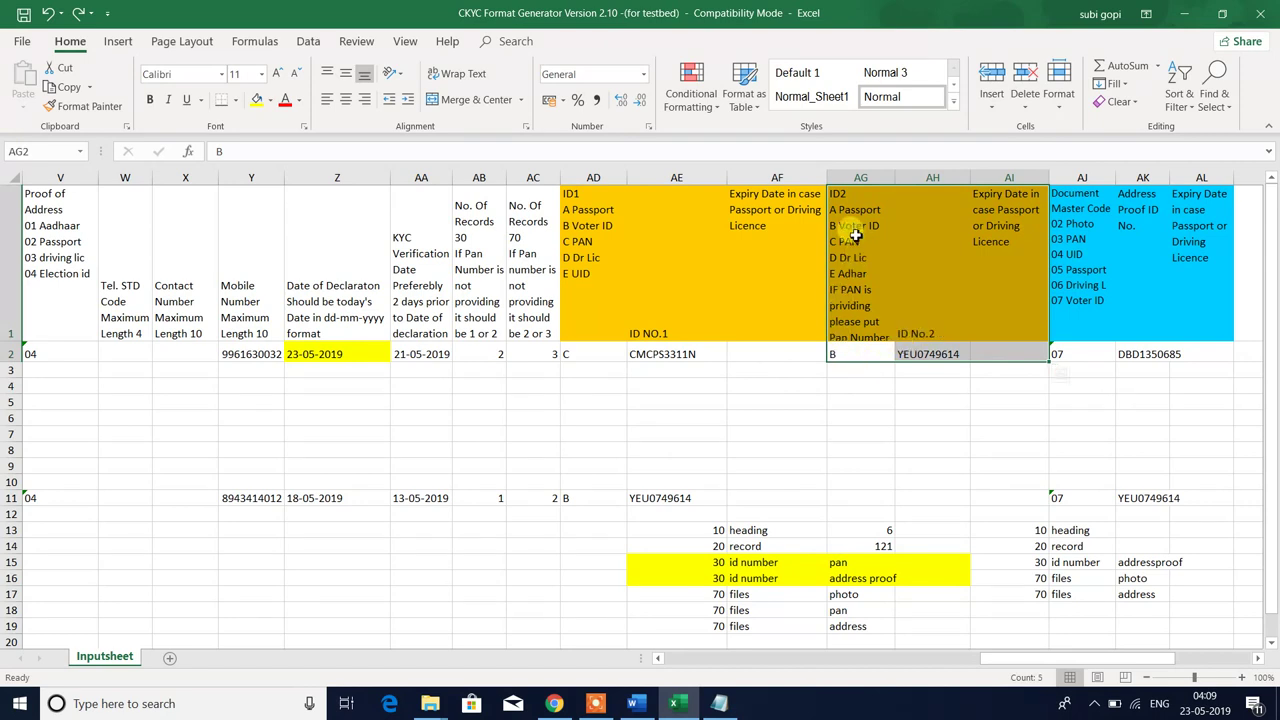
left_click(852, 234)
left_click(843, 353)
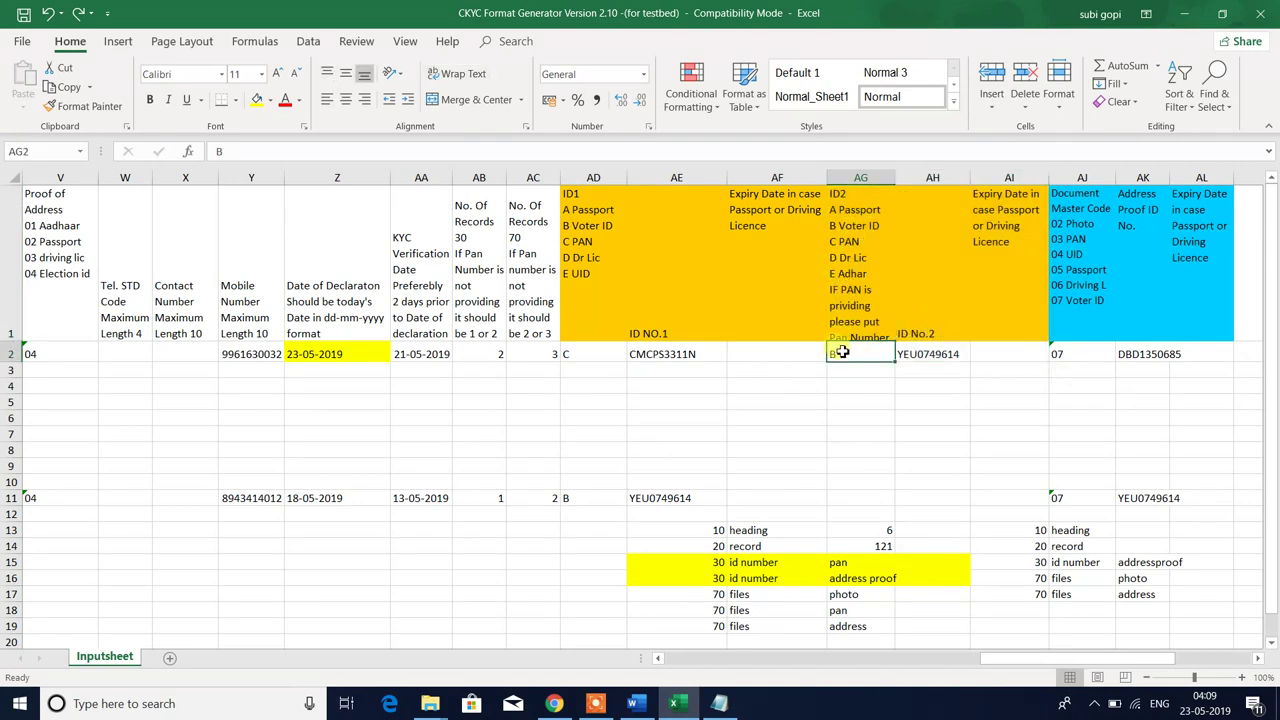
left_click(928, 355)
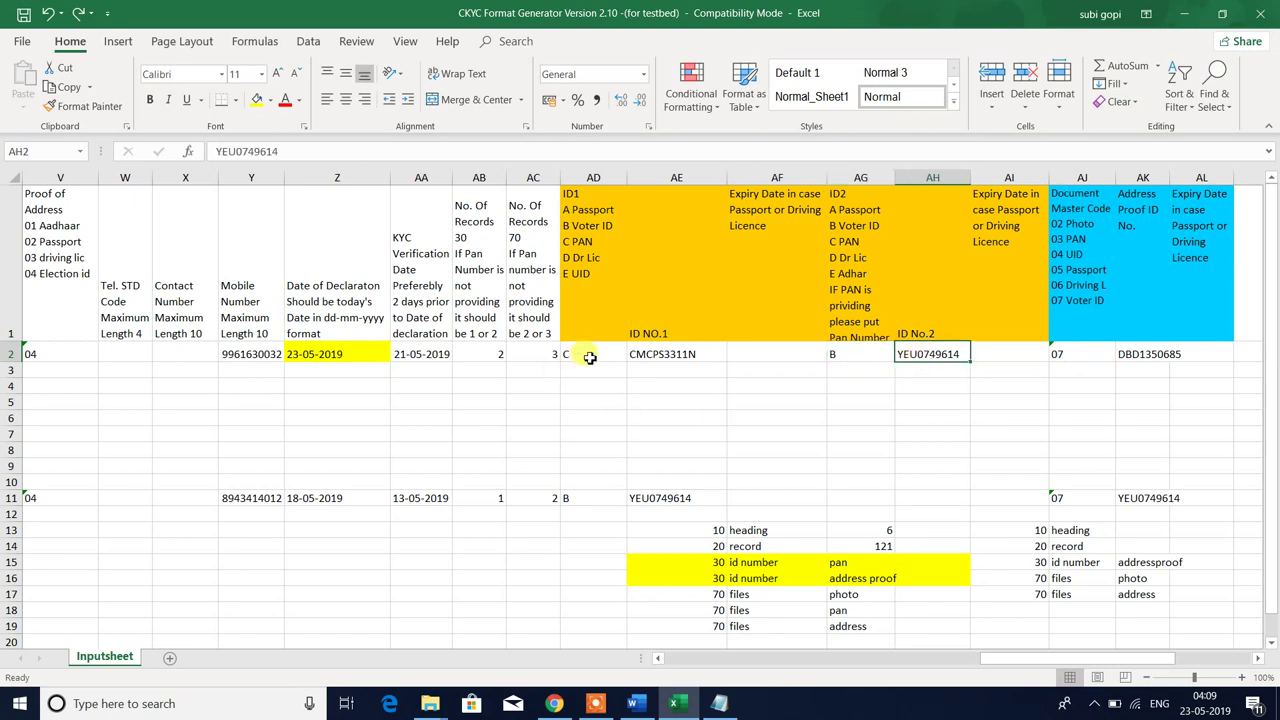
left_click_drag(584, 355, 657, 354)
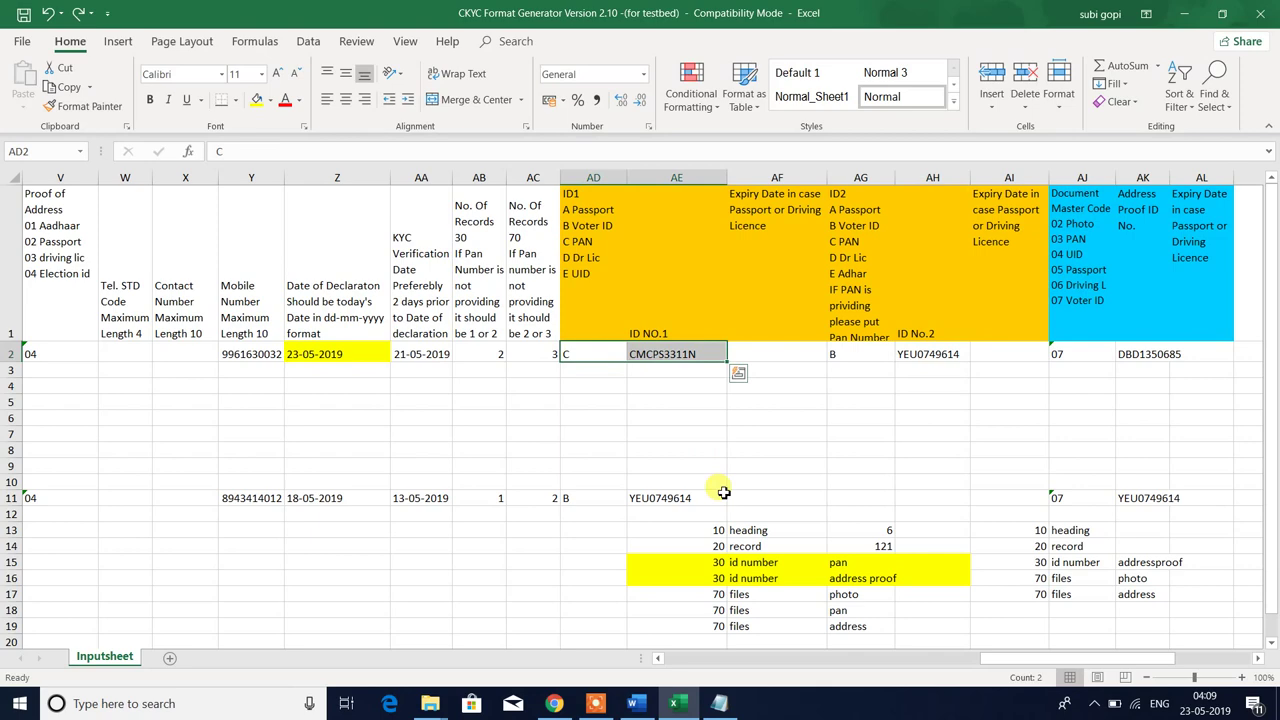
key("Delete")
- Select the 101_PHOTO and 101_POA images in the 101 folder
key("alt+Tab")
left_click(474, 360)
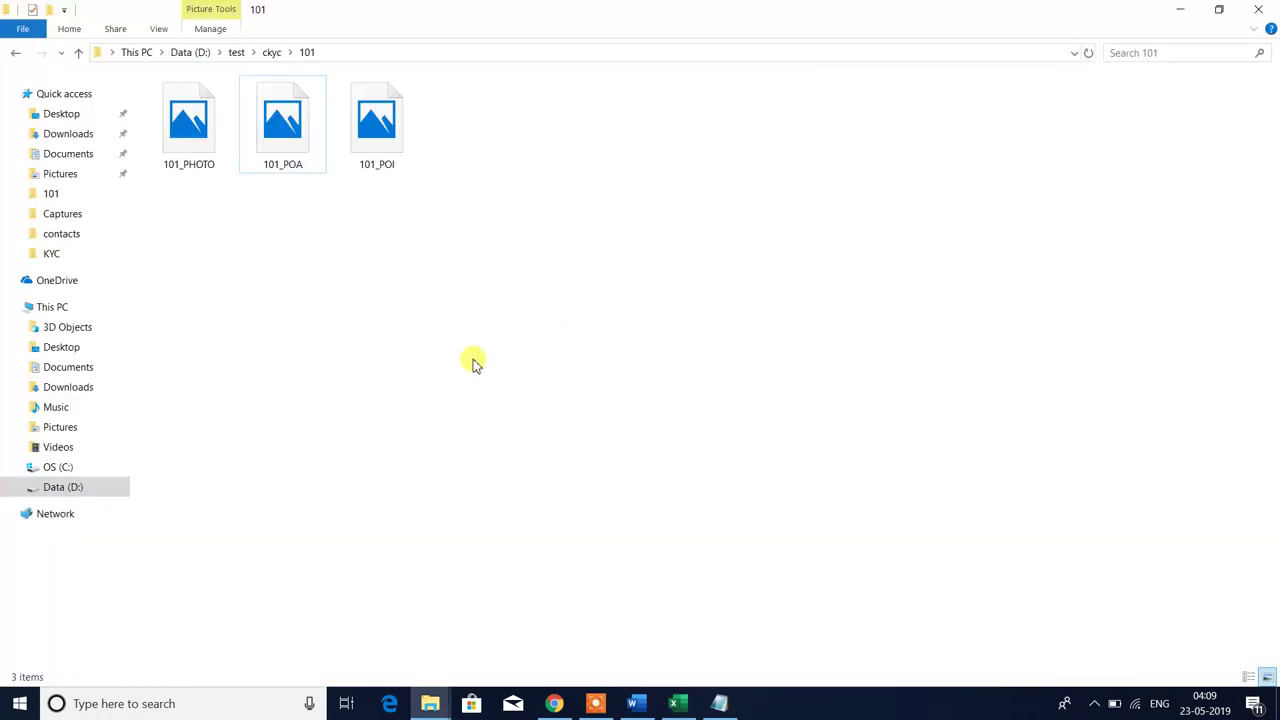
left_click_drag(162, 220, 316, 100)
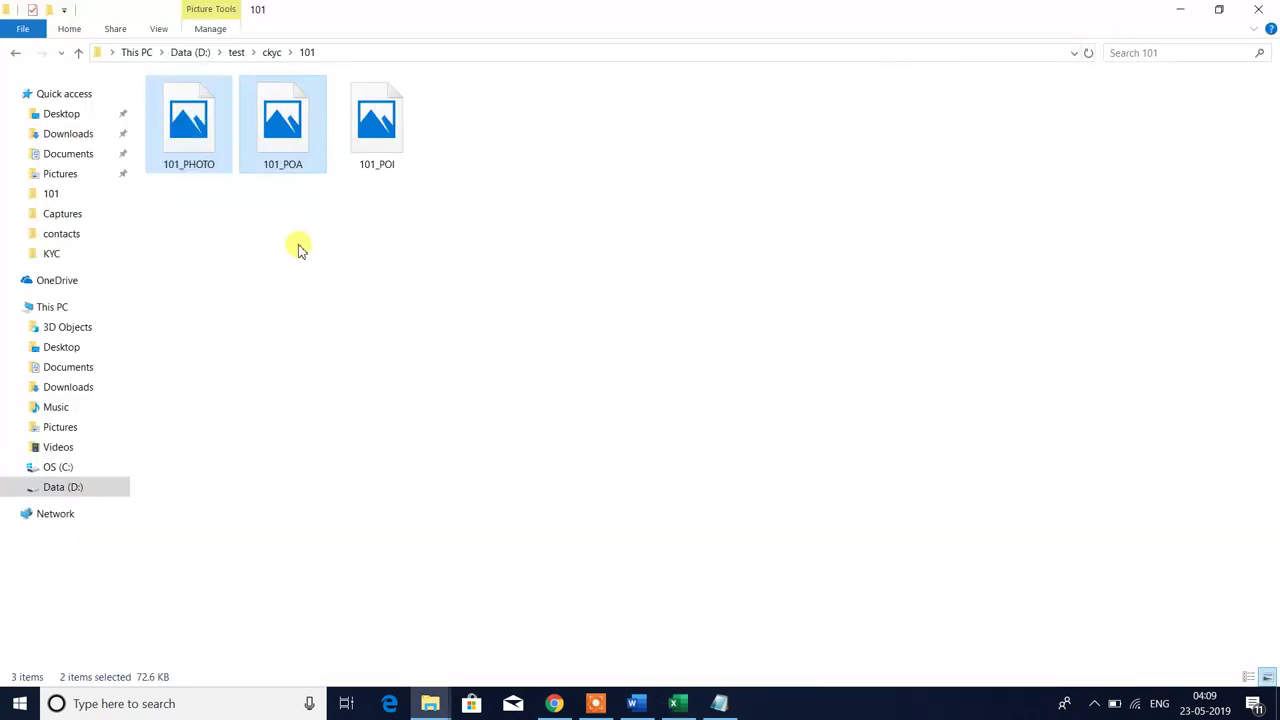
key("alt+Tab")
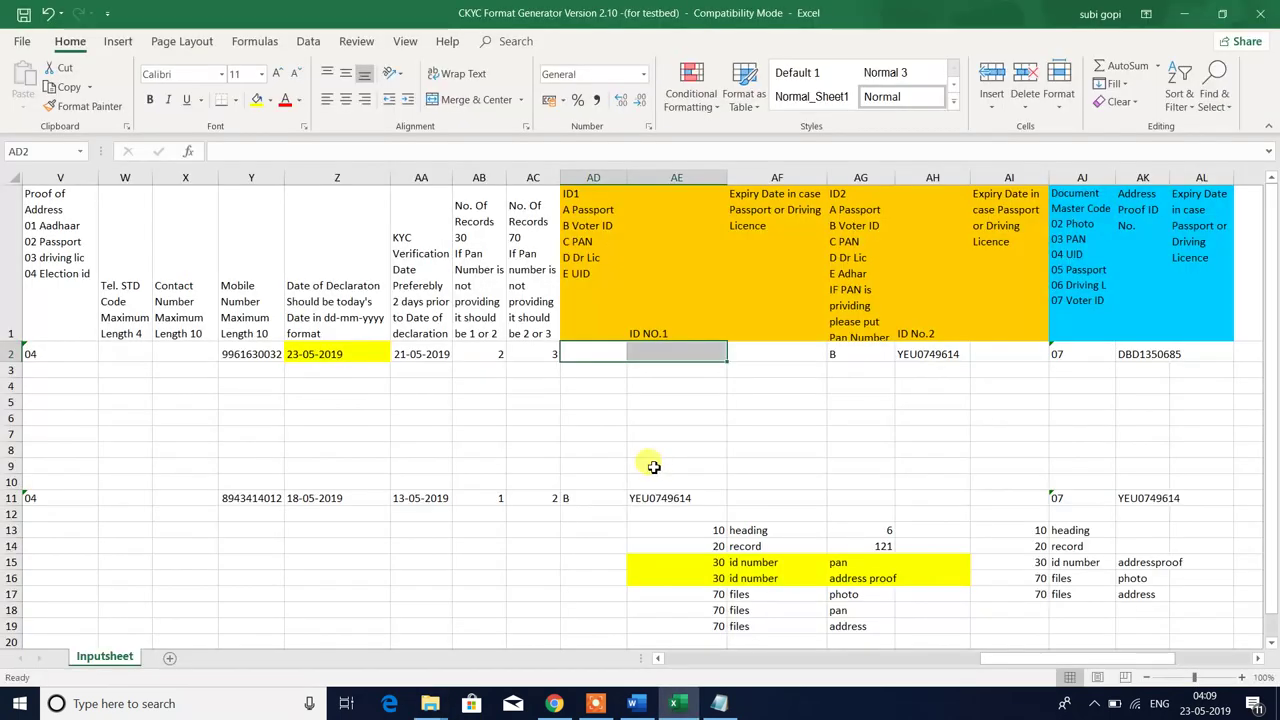
- Enter record counts 1 in AB2 and 2 in AC2
left_click(493, 358)
type("1")
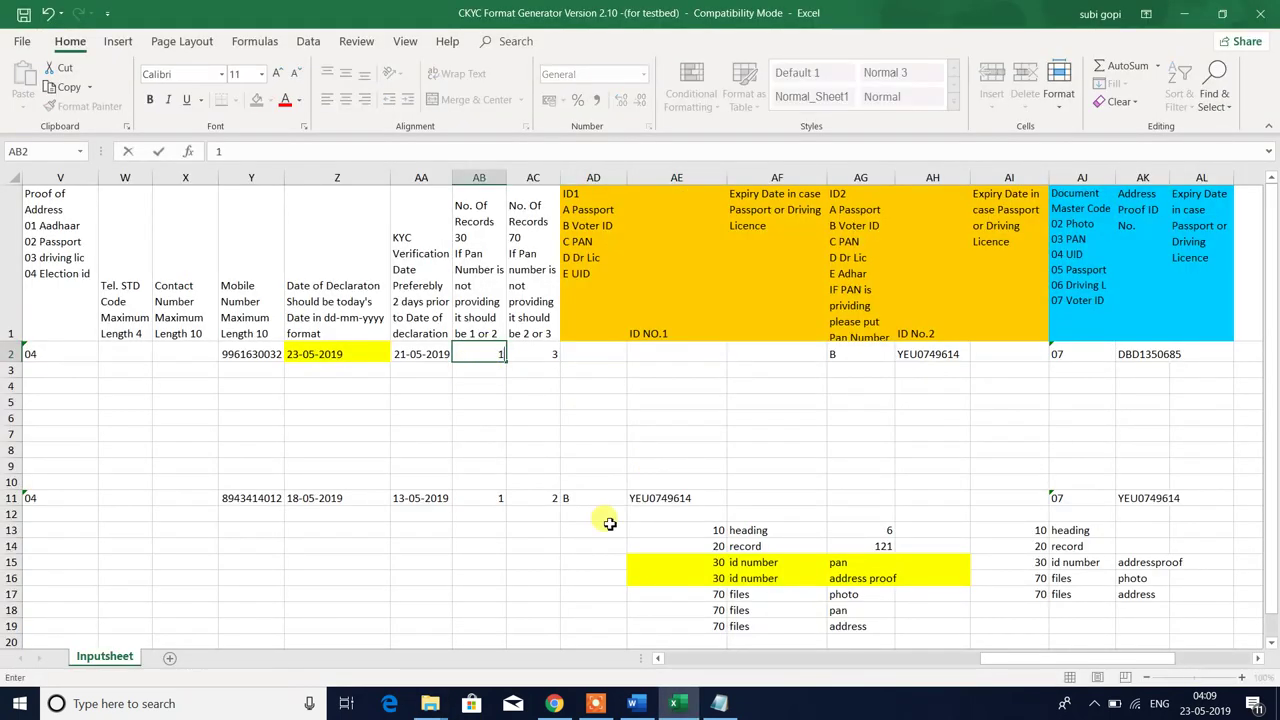
key("Tab")
type("2")
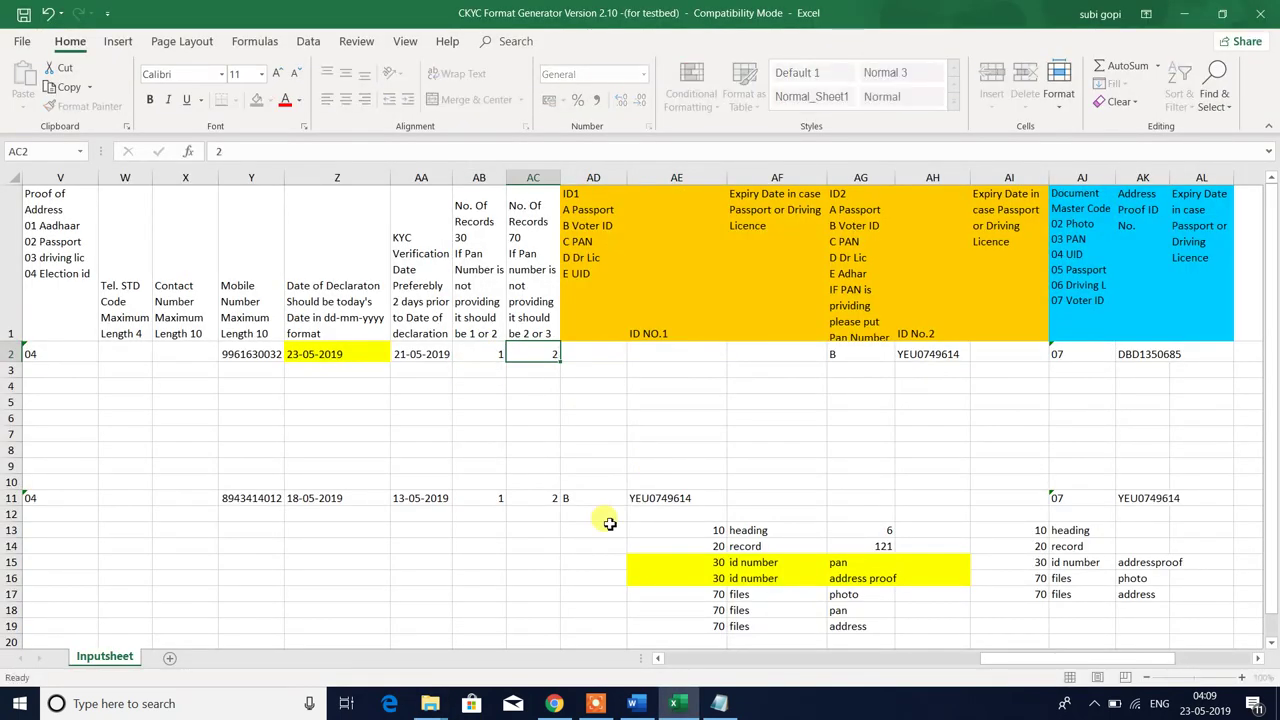
key("Tab")
- Copy the ID2 type B and passport number from AG2:AH2 into AE2:AF2
key("shift+Right")
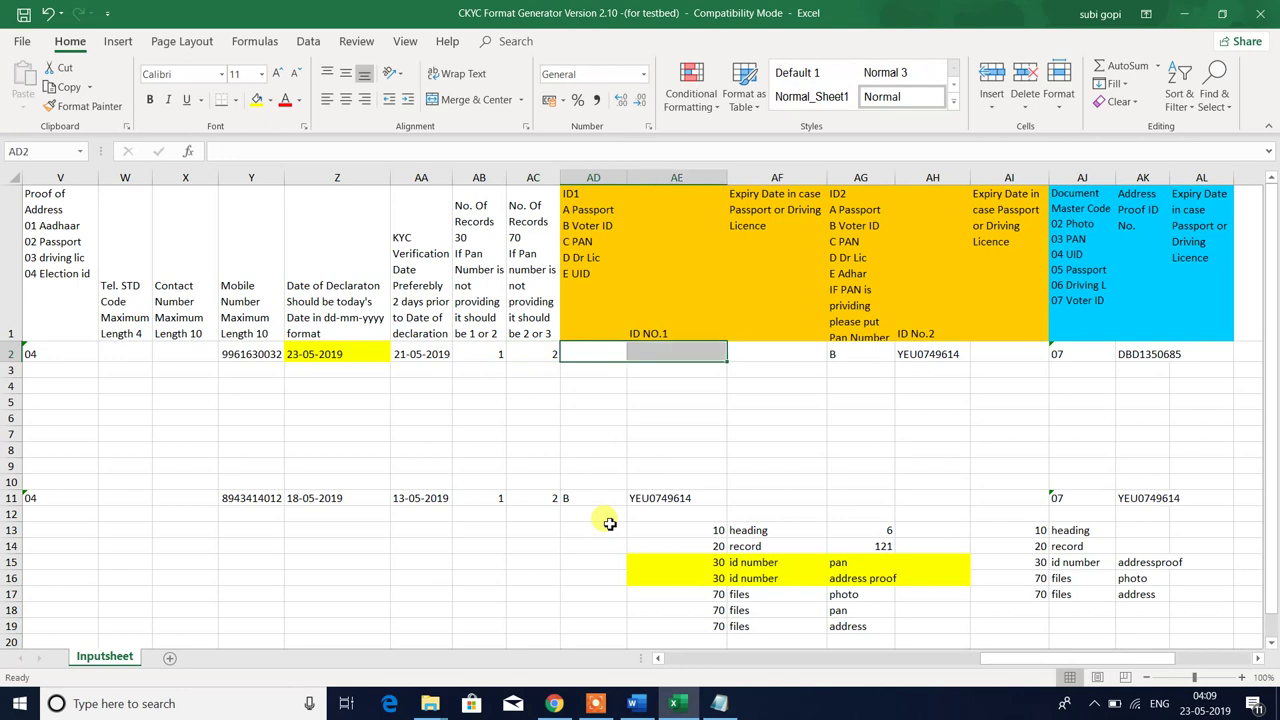
key("Right")
key("Right")
key("Right")
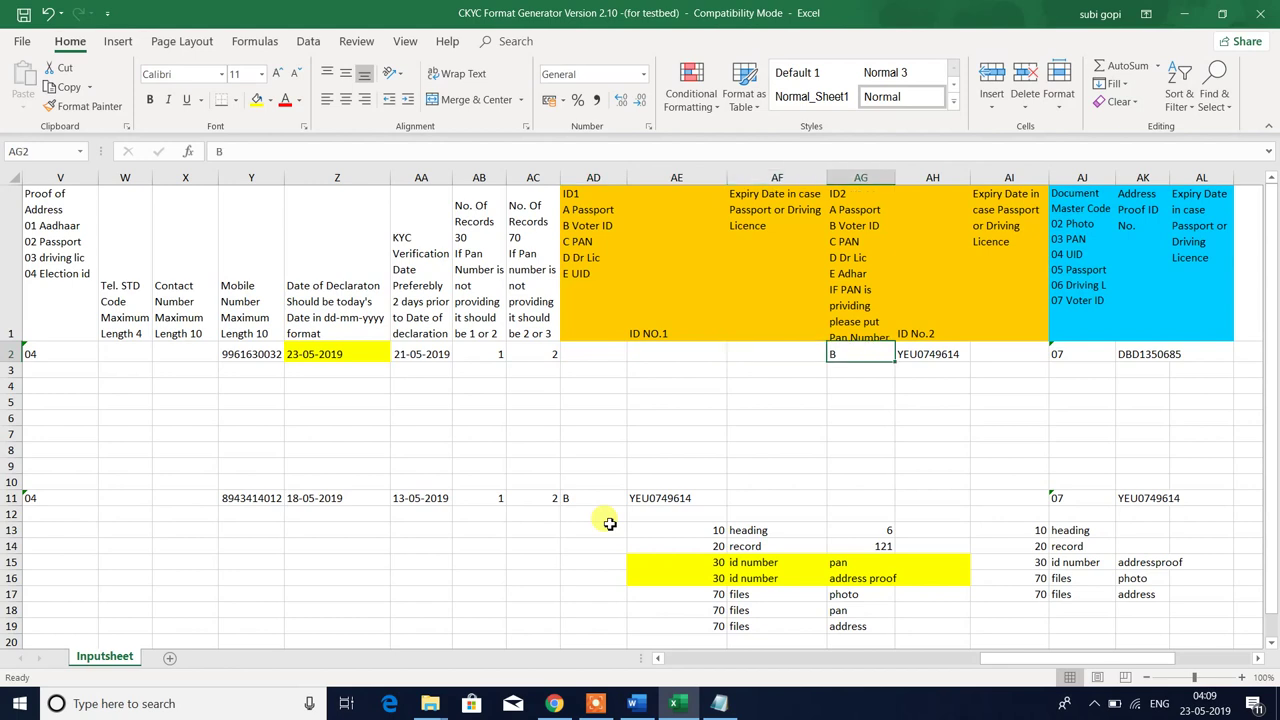
key("ctrl+v")
key("ctrl+c")
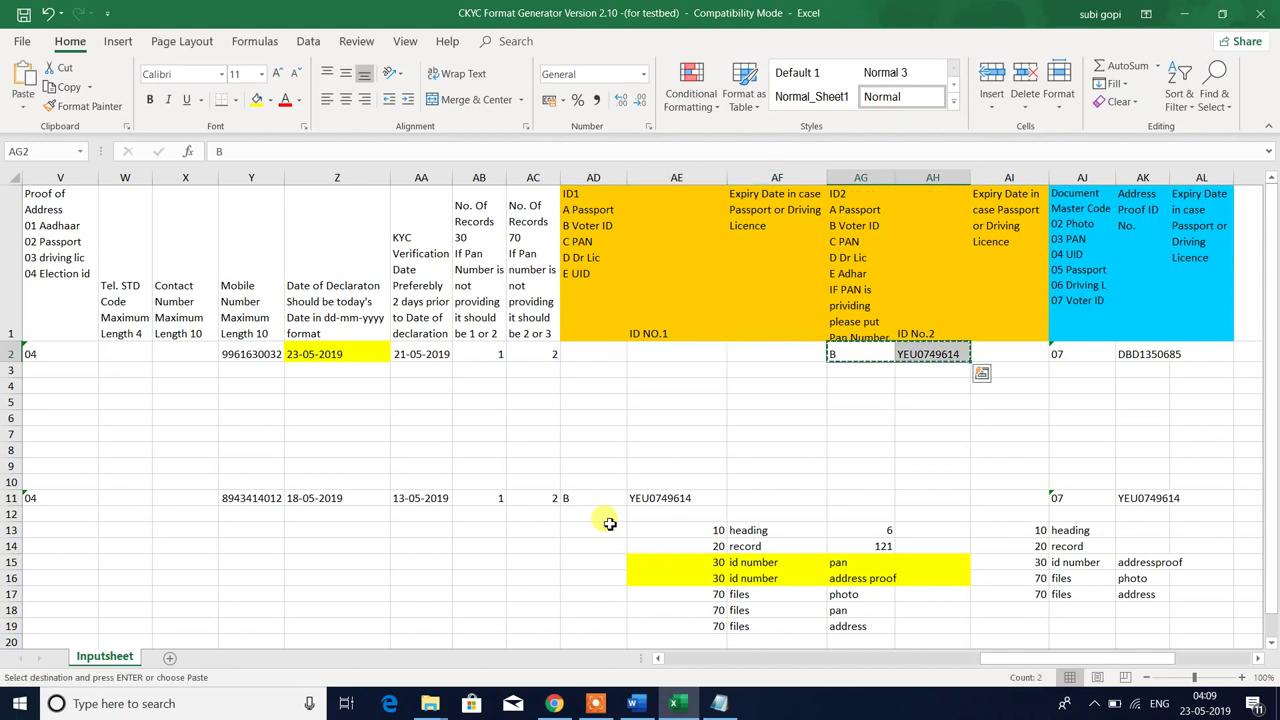
key("Escape")
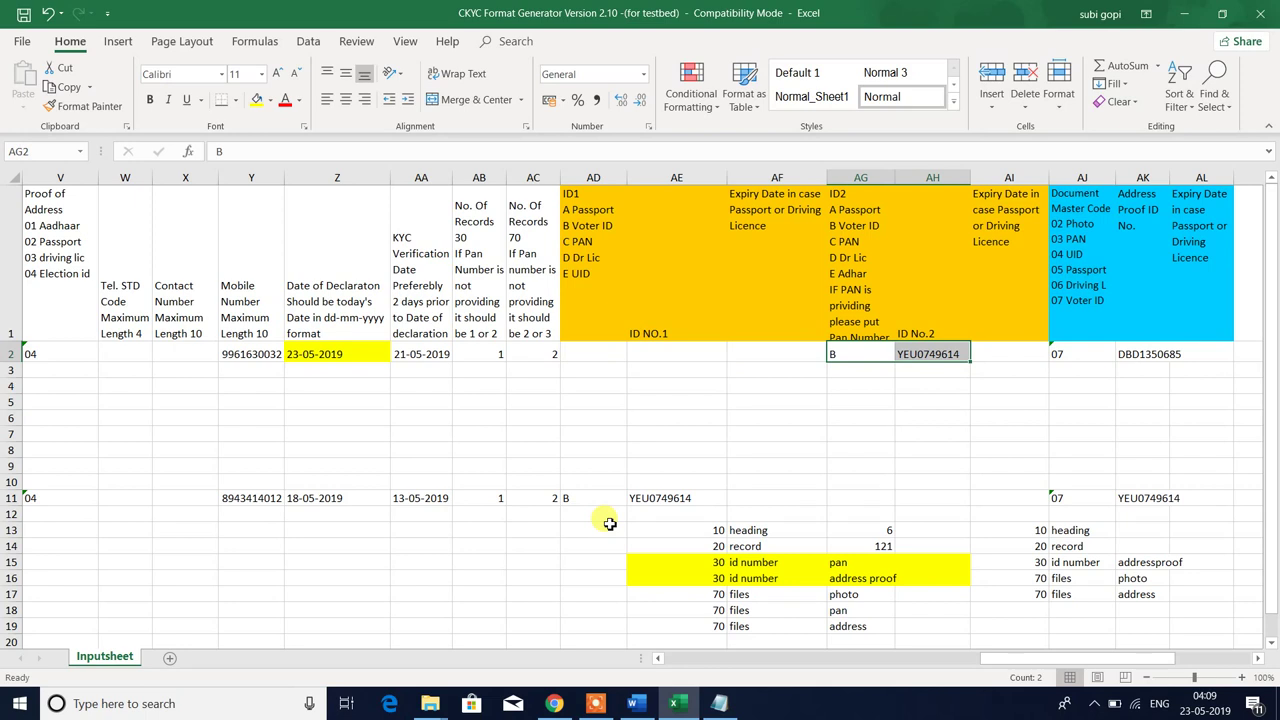
key("ctrl+c")
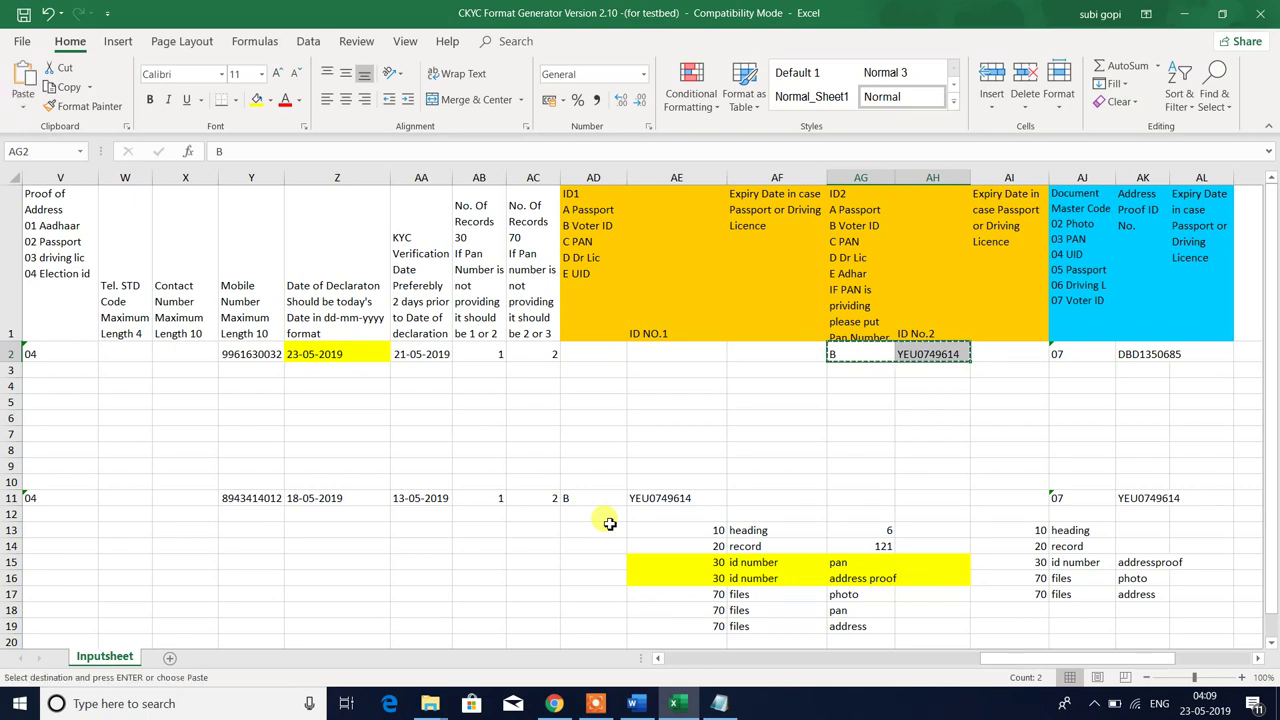
key("Left")
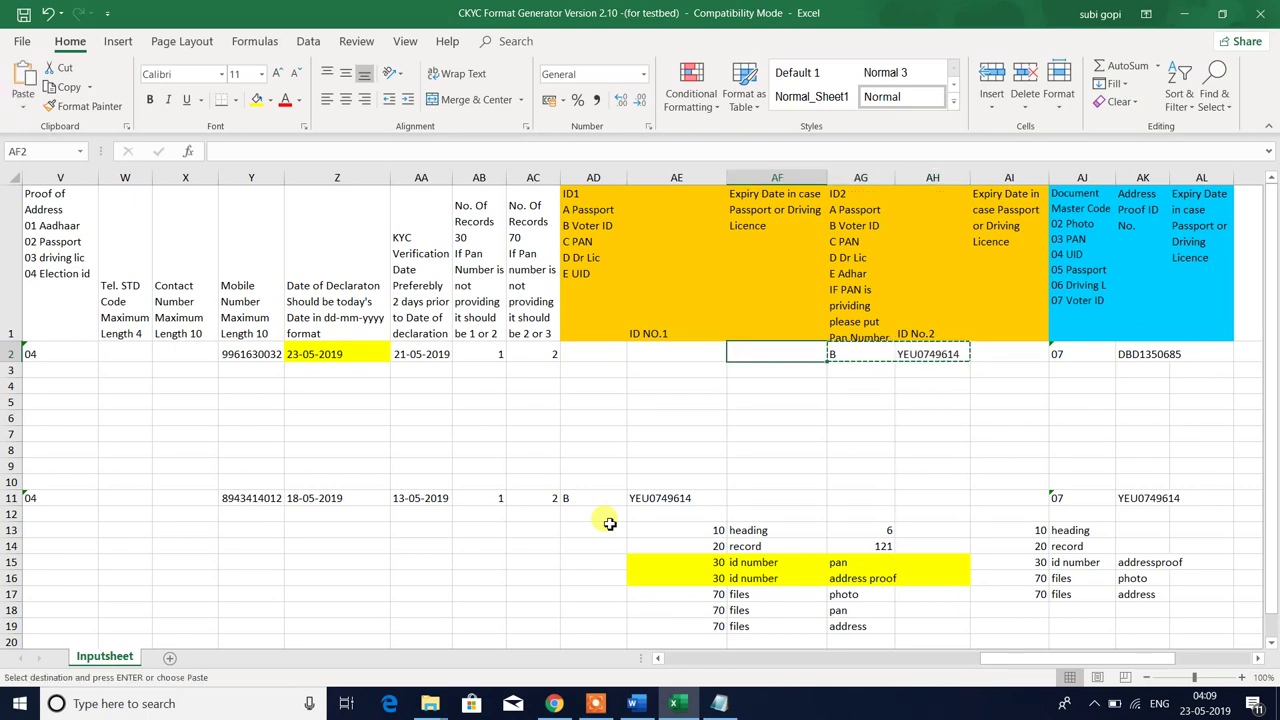
key("Escape")
key("Right")
key("shift+Right")
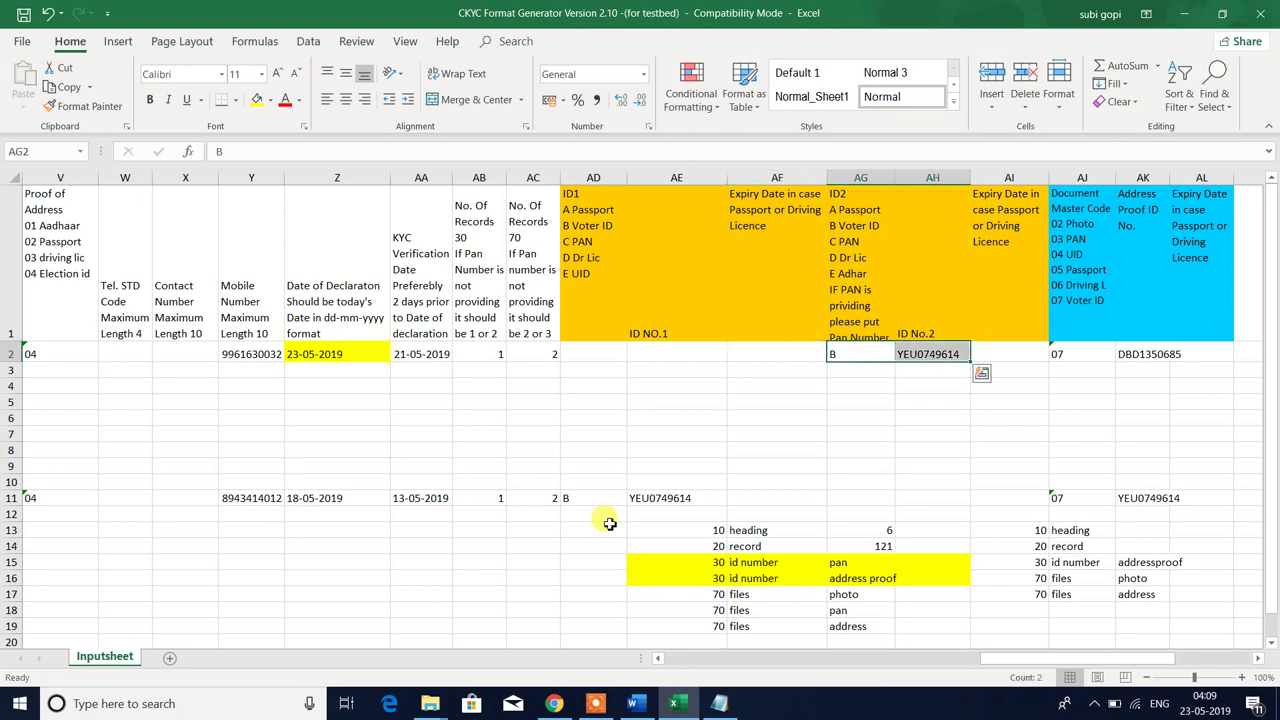
key("ctrl+c")
key("Left")
key("Left")
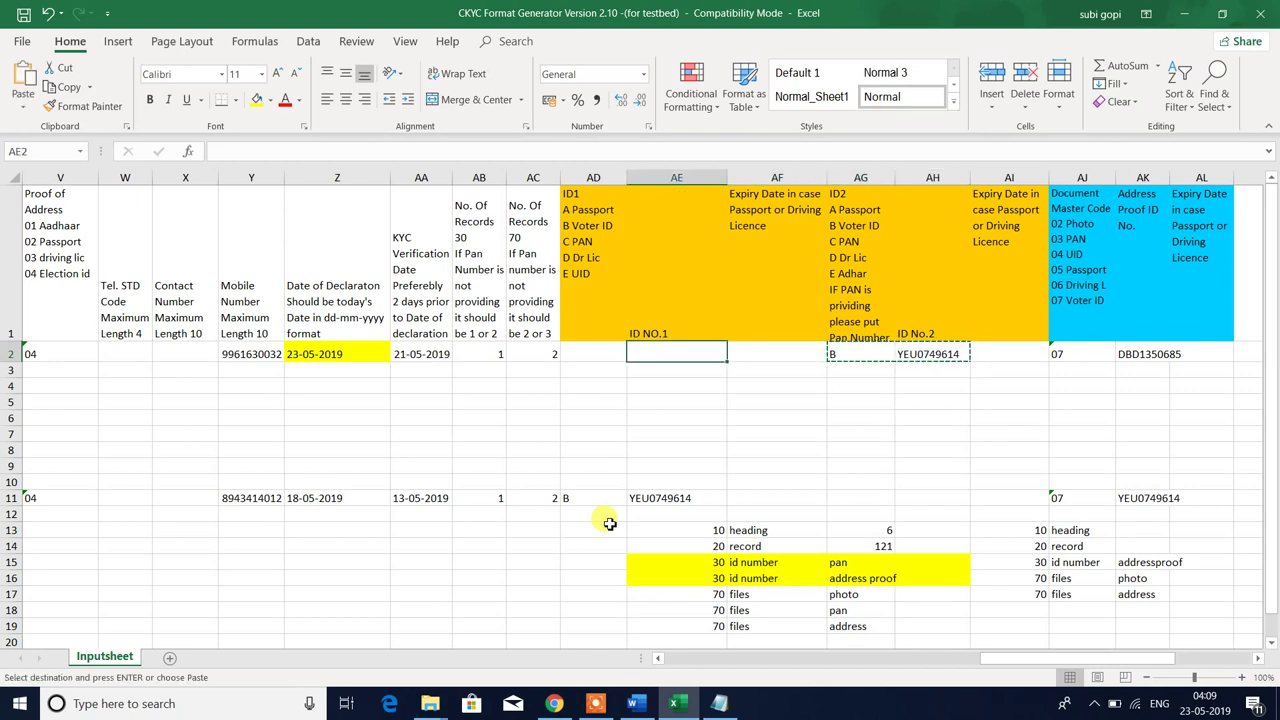
key("Return")
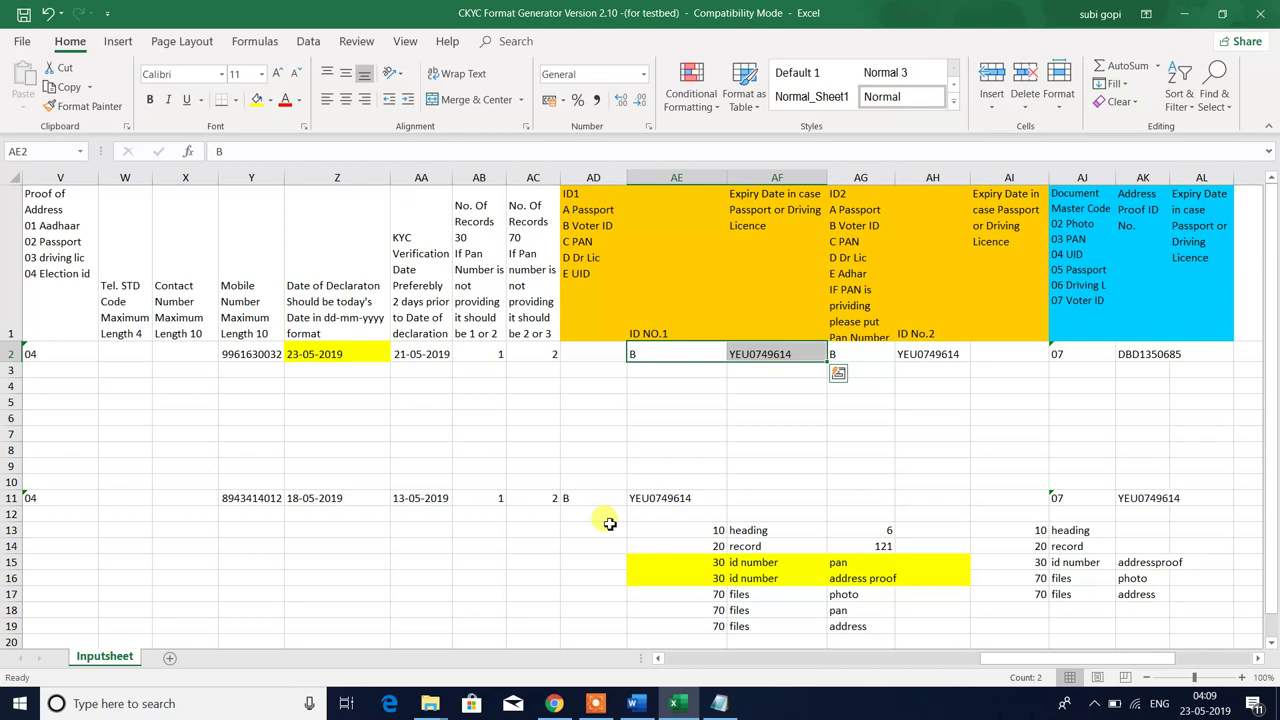
- Check row 2's values, cancel a stray entry in AG4, and select rows 3 to 10
key("Right")
key("Right")
key("Right")
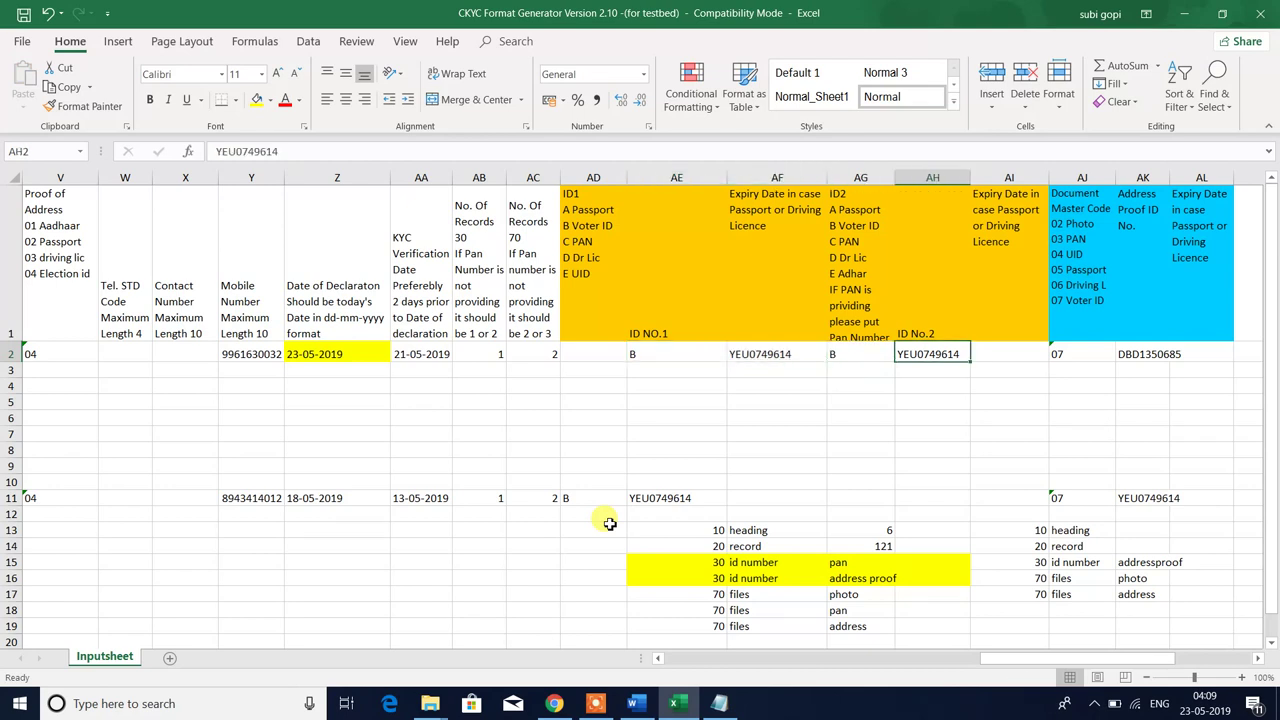
key("Left")
key("Down")
key("Down")
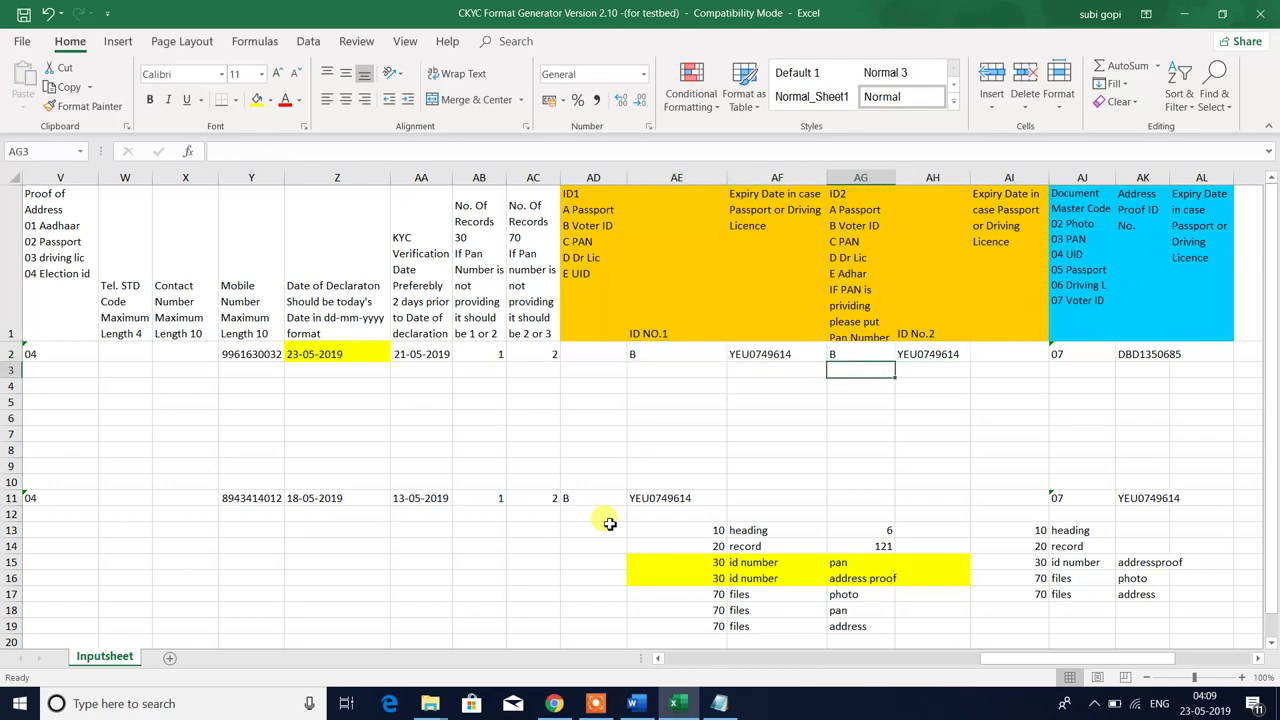
type("dnAJKasdlkas")
key("Escape")
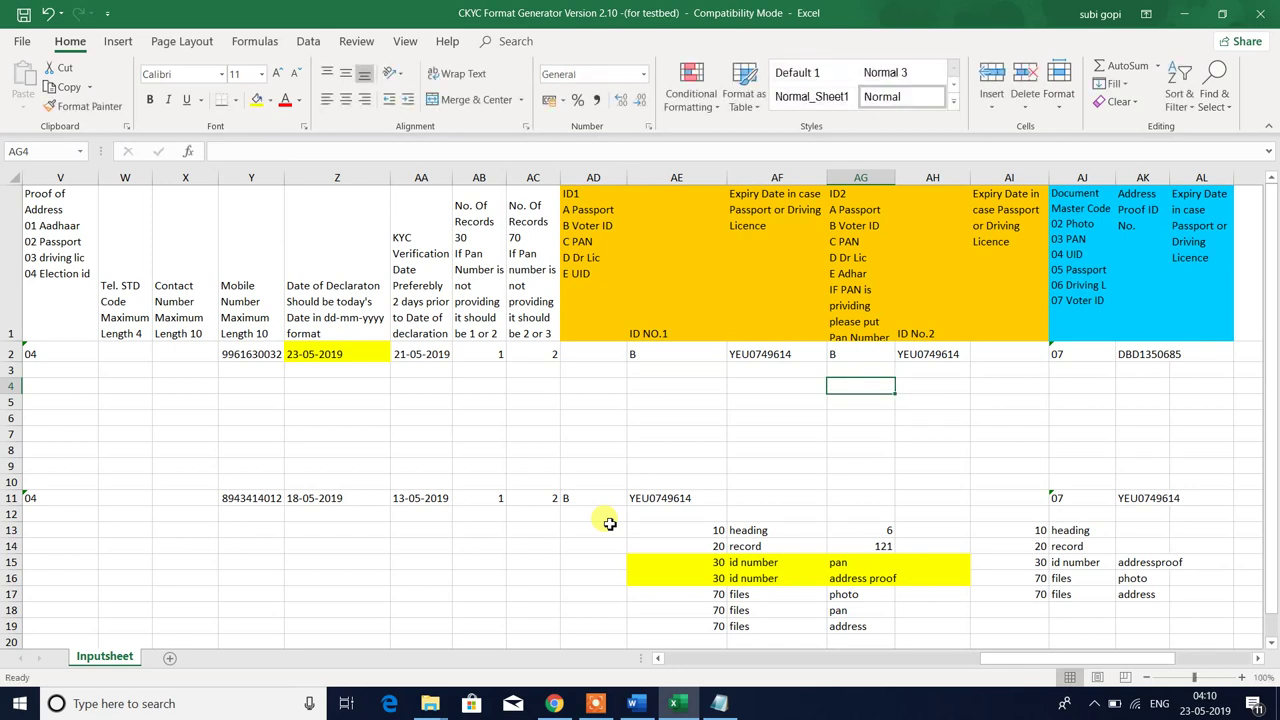
key("Down")
key("Down")
key("Down")
key("Up")
key("Up")
key("Up")
key("Up")
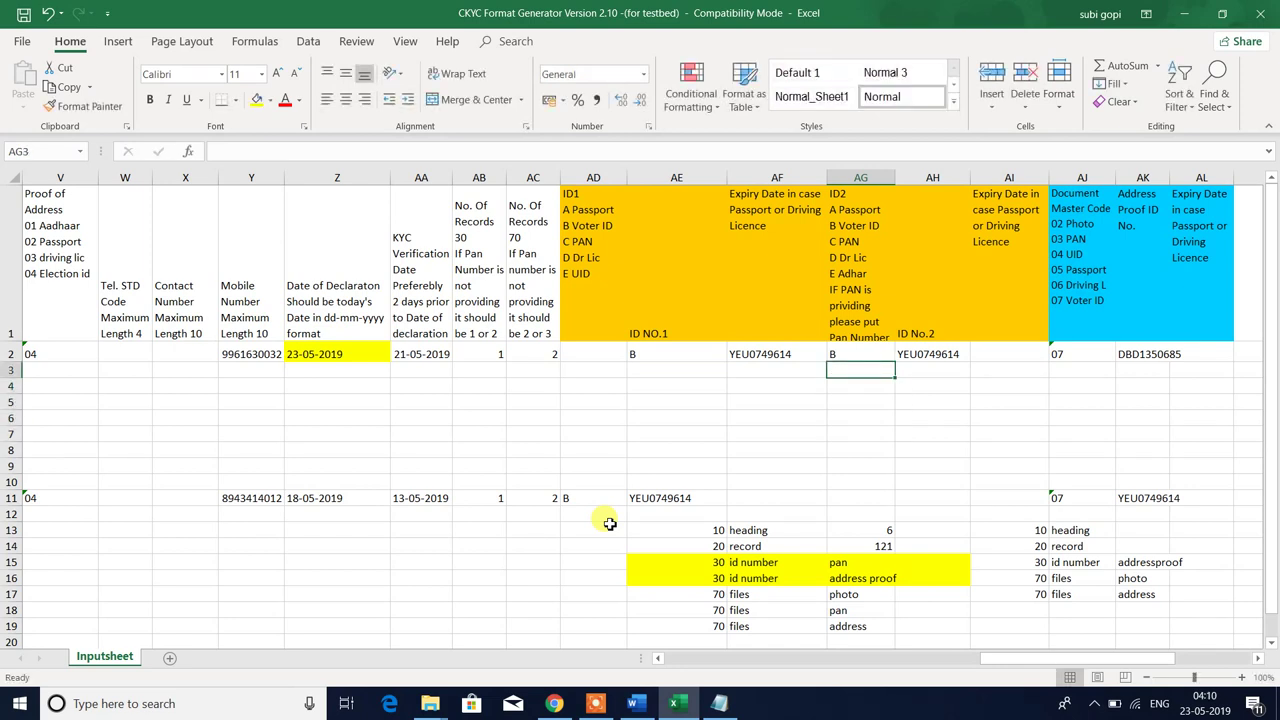
key("shift+space")
key("shift+Down")
key("shift+Down")
key("shift+Down")
key("shift+Down")
key("shift+Down")
key("shift+Down")
key("shift+Down")
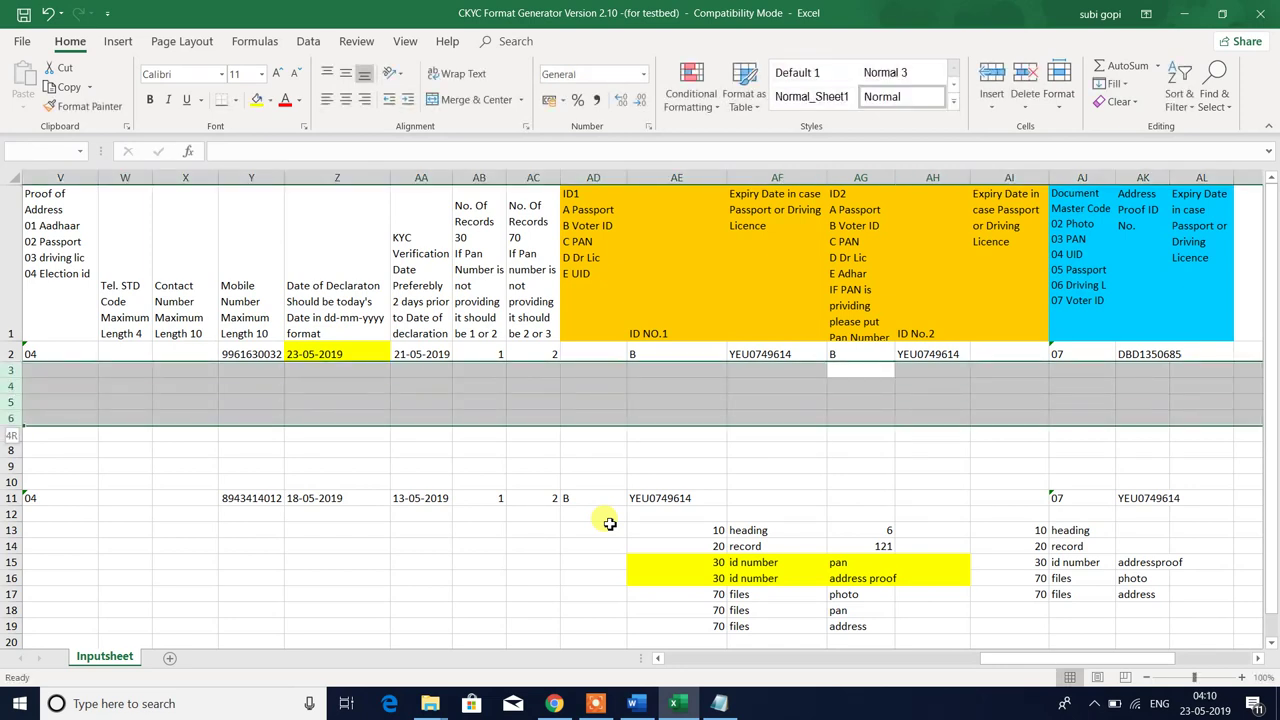
- Check the ID2 column, then copy row 11's ID type and number
key("Up")
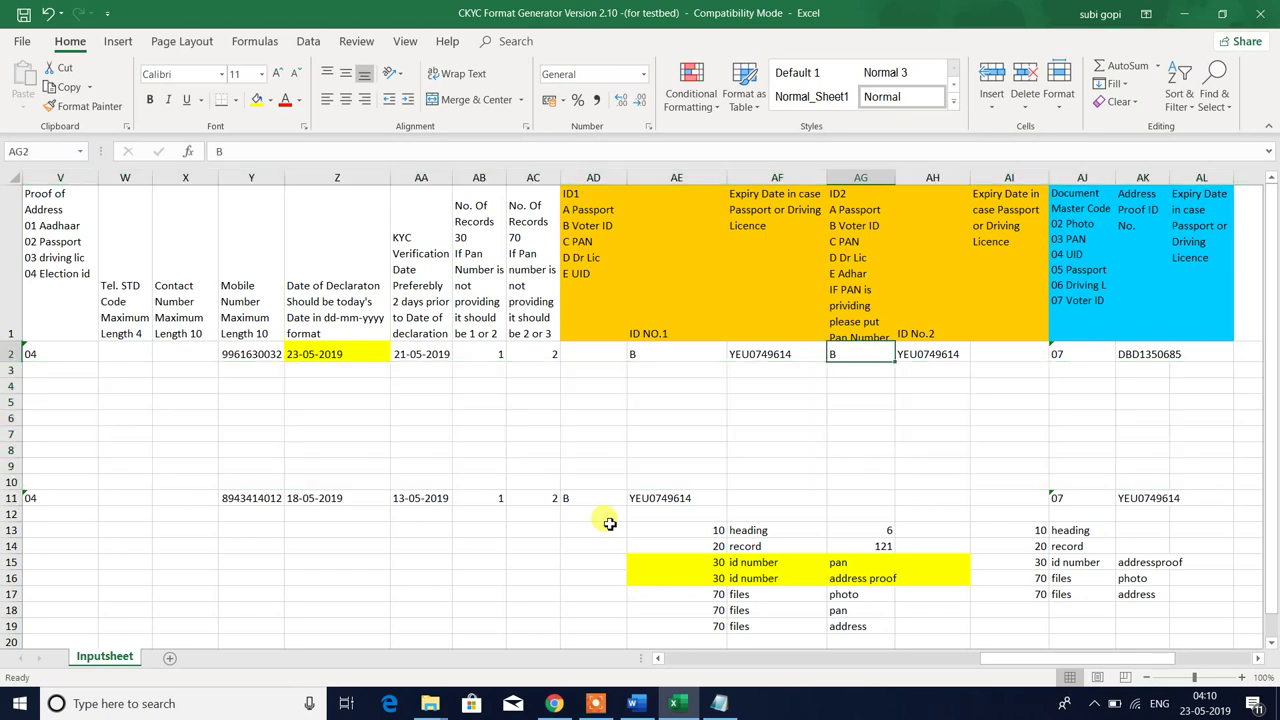
key("Up")
key("Down")
key("Down")
key("Up")
key("Down")
key("Down")
key("Down")
key("Down")
key("Down")
key("Down")
key("Down")
key("Down")
key("Down")
key("Left")
key("Left")
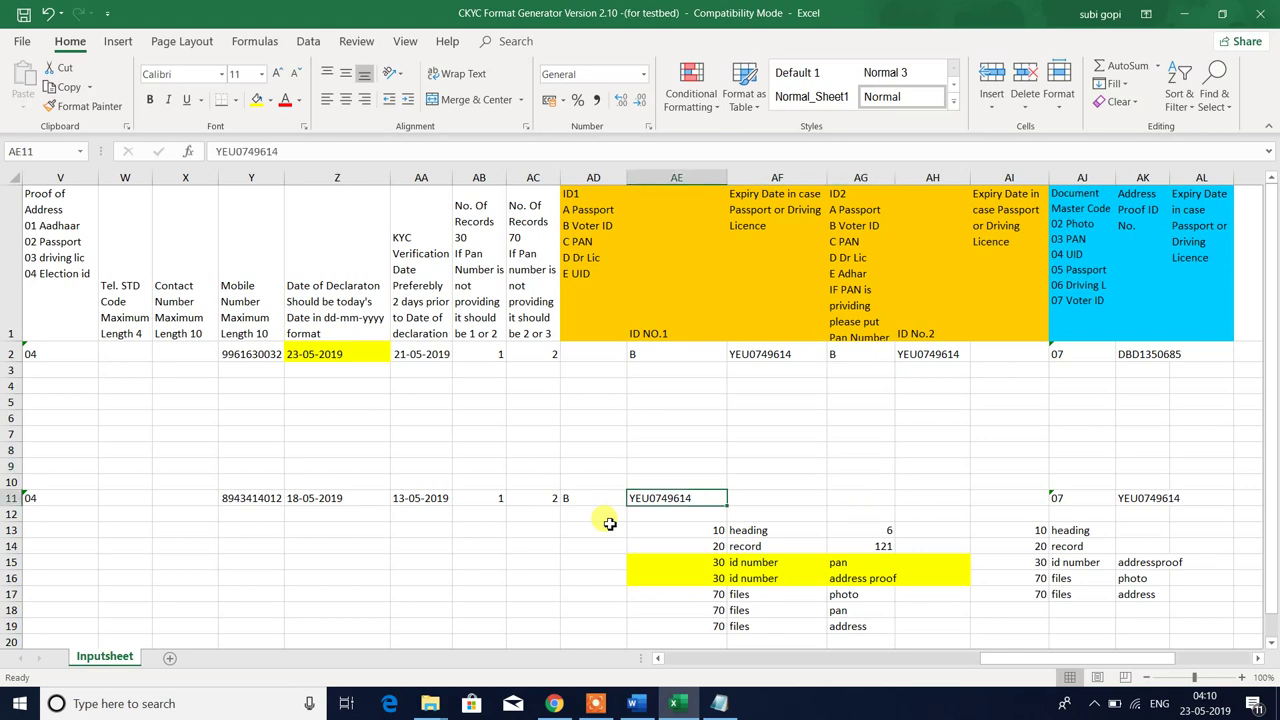
key("Left")
key("Left")
key("Right")
key("shift+Right")
key("ctrl+v")
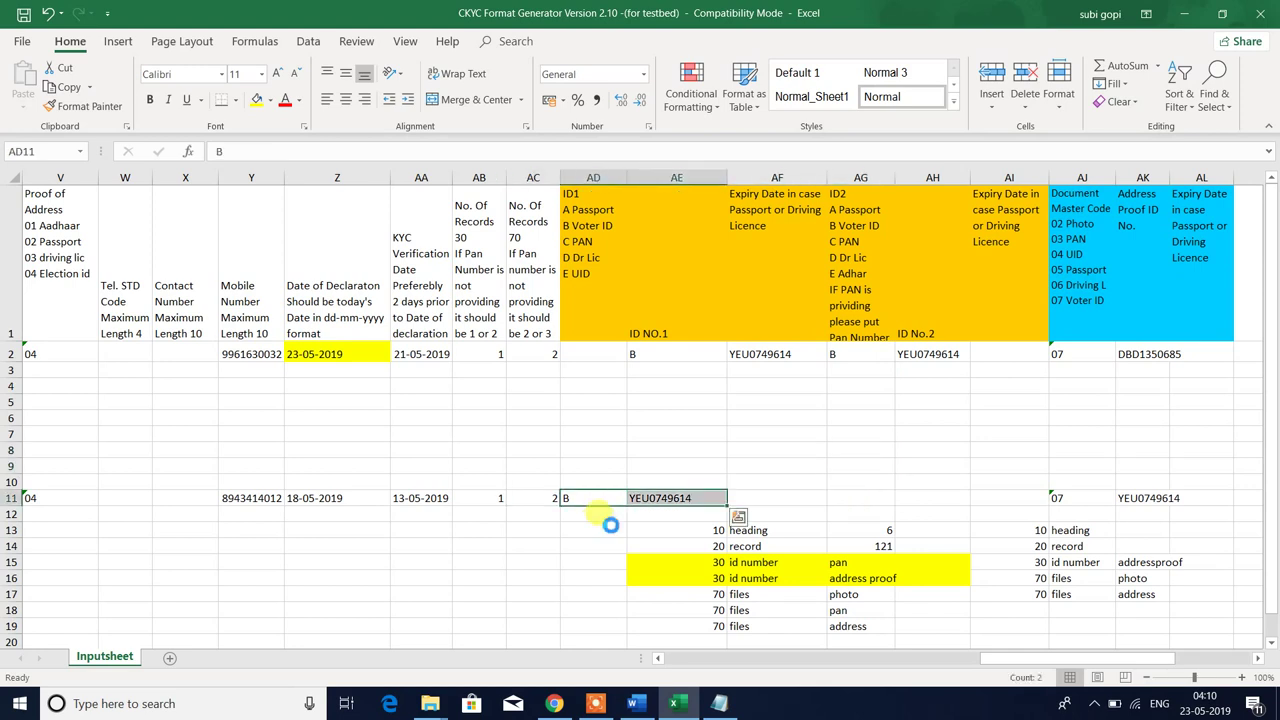
key("ctrl+c")
- Paste row 11's ID values into row 2's ID NO.1 cell
key("Up")
key("Up")
key("Up")
key("Up")
key("Up")
key("Up")
key("Up")
key("Up")
key("Up")
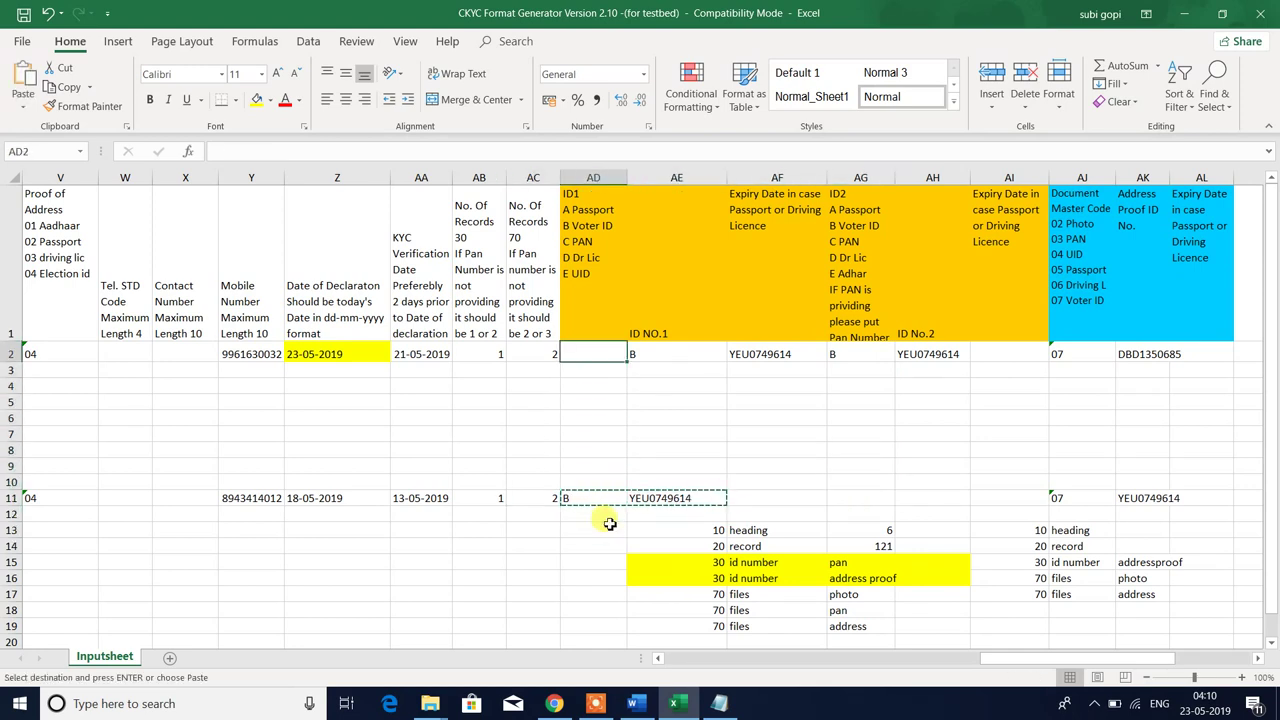
key("Right")
key("Down")
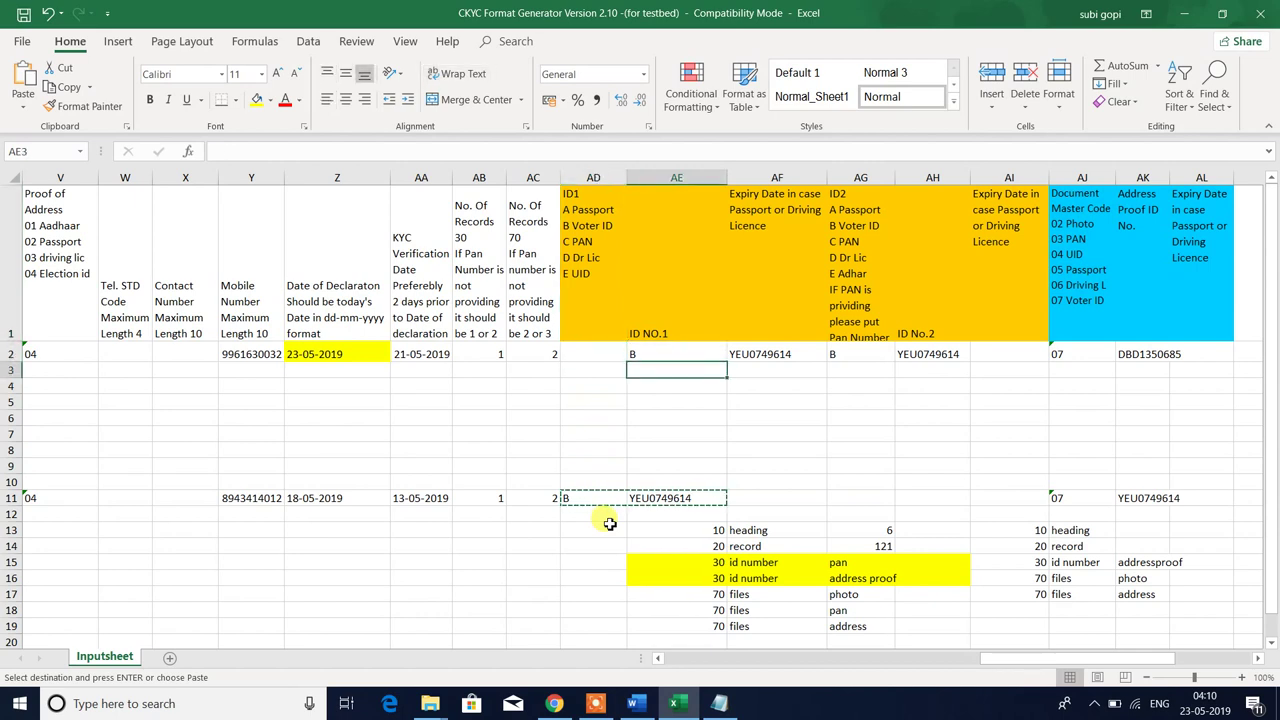
key("Up")
key("Return")
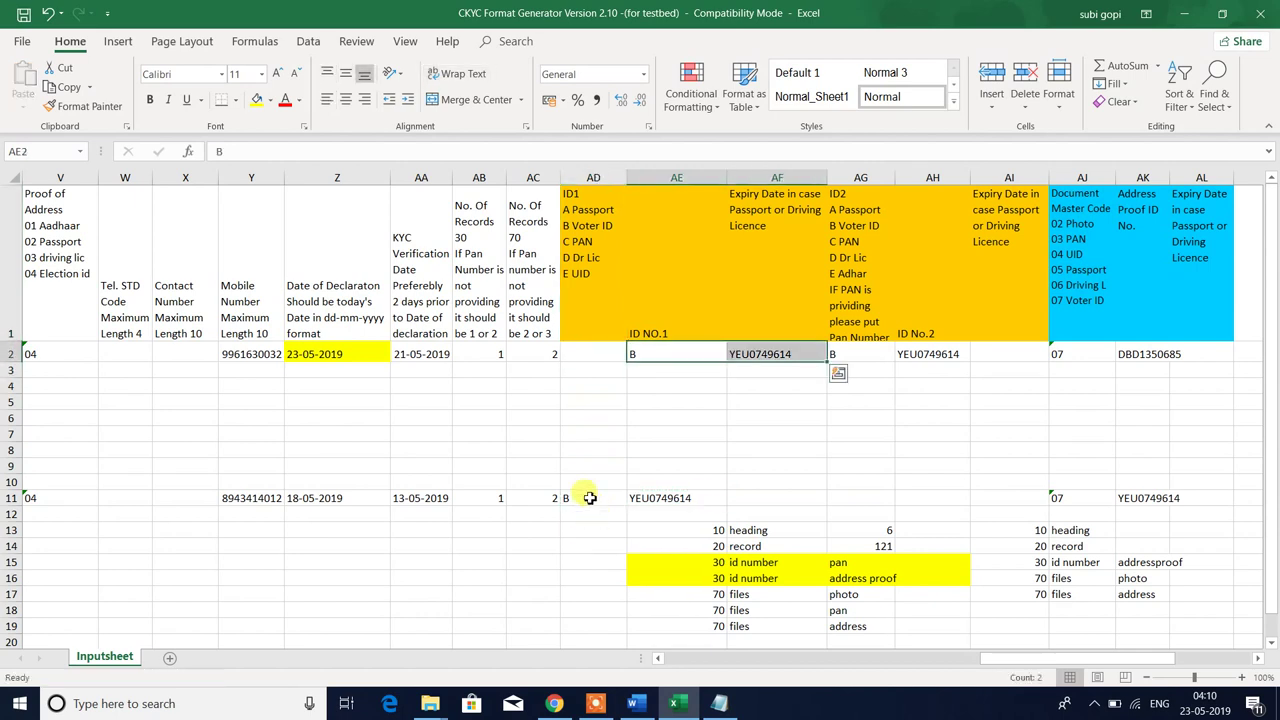
- Copy row 11's ID type and number again, then cancel the pending copy
left_click_drag(590, 498, 677, 497)
key("ctrl+c")
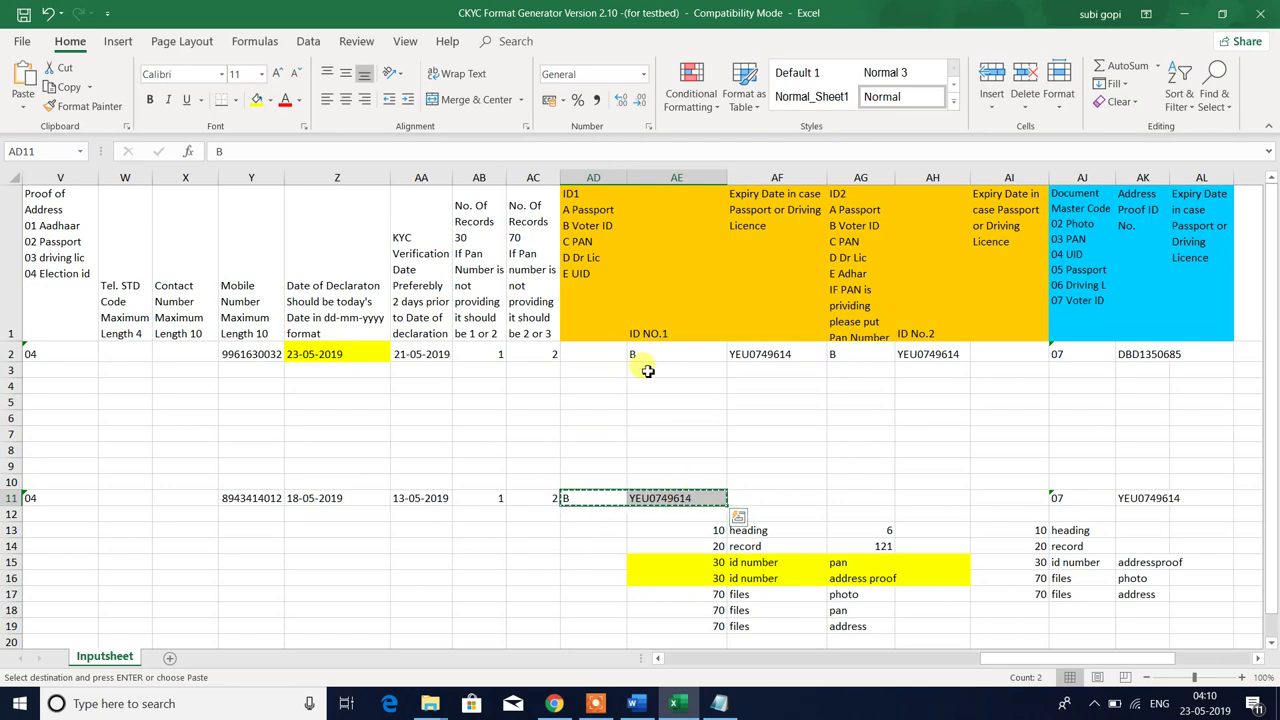
left_click(640, 355)
left_click(688, 434)
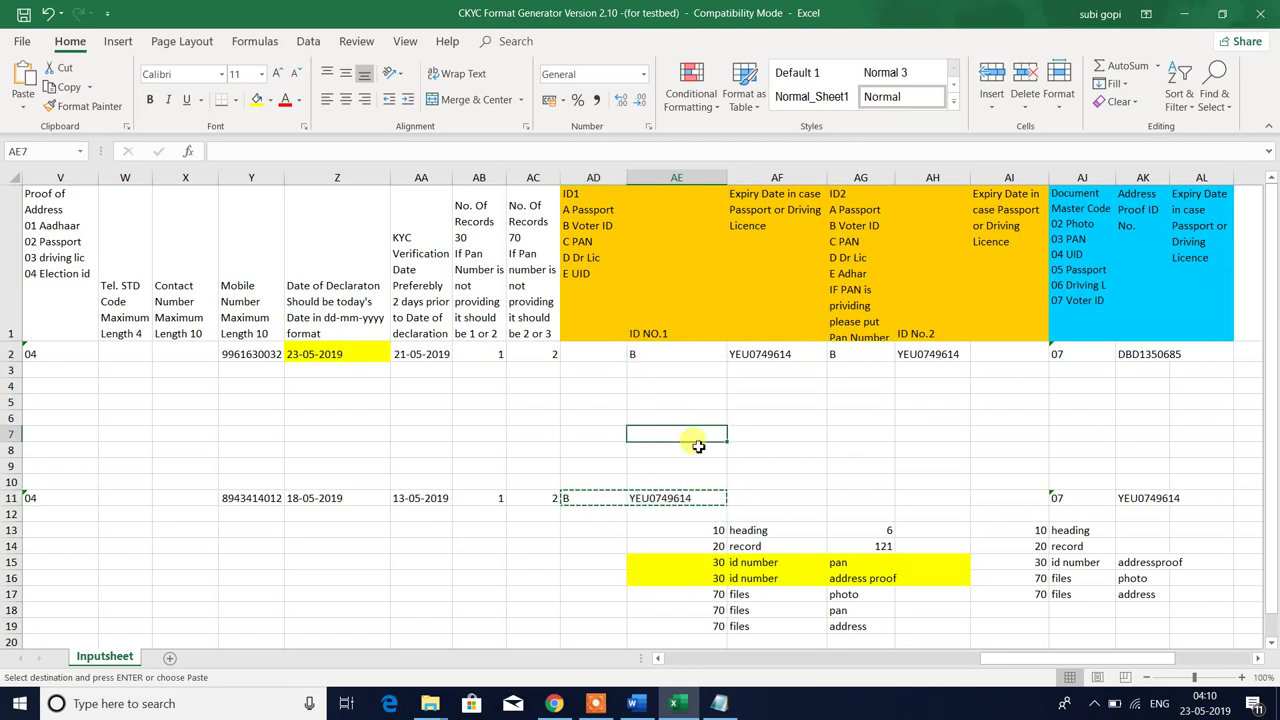
key("Escape")
left_click(665, 355)
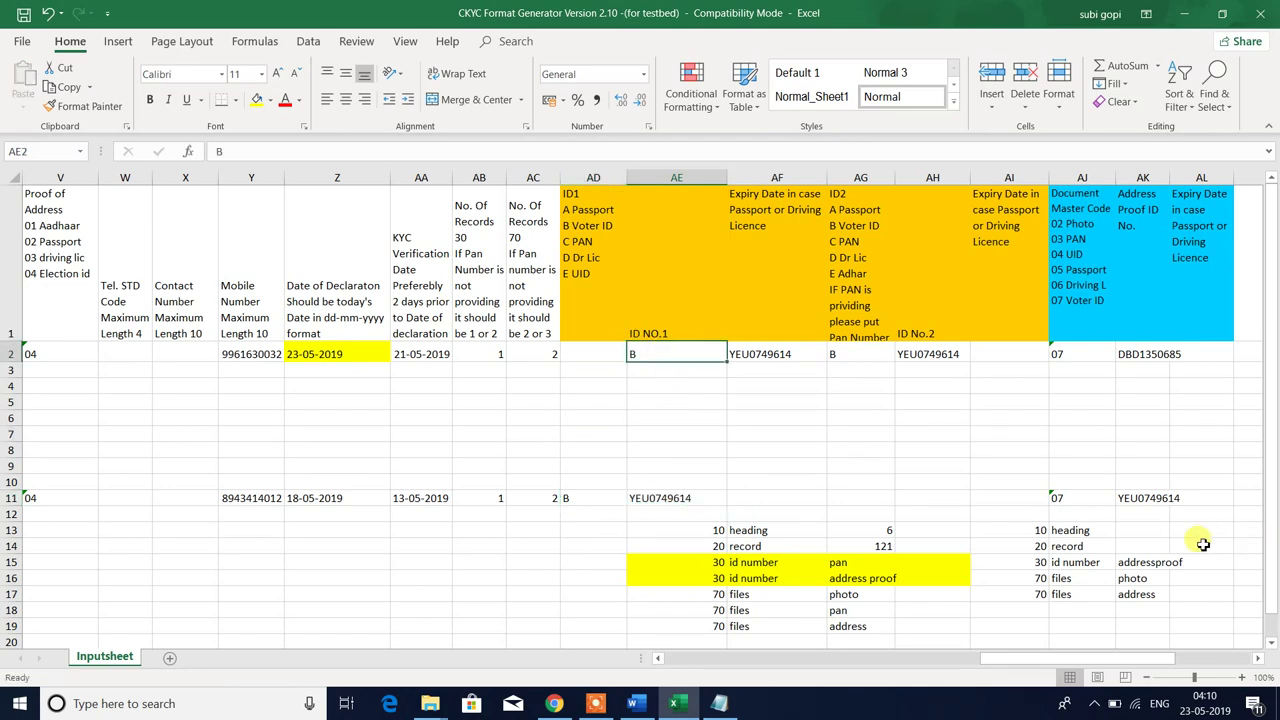
- Clear the first record's ID2 type and ID No.2 cells AG2:AH2
key("Up")
key("Down")
key("Up")
key("Down")
key("Up")
key("Down")
key("Right")
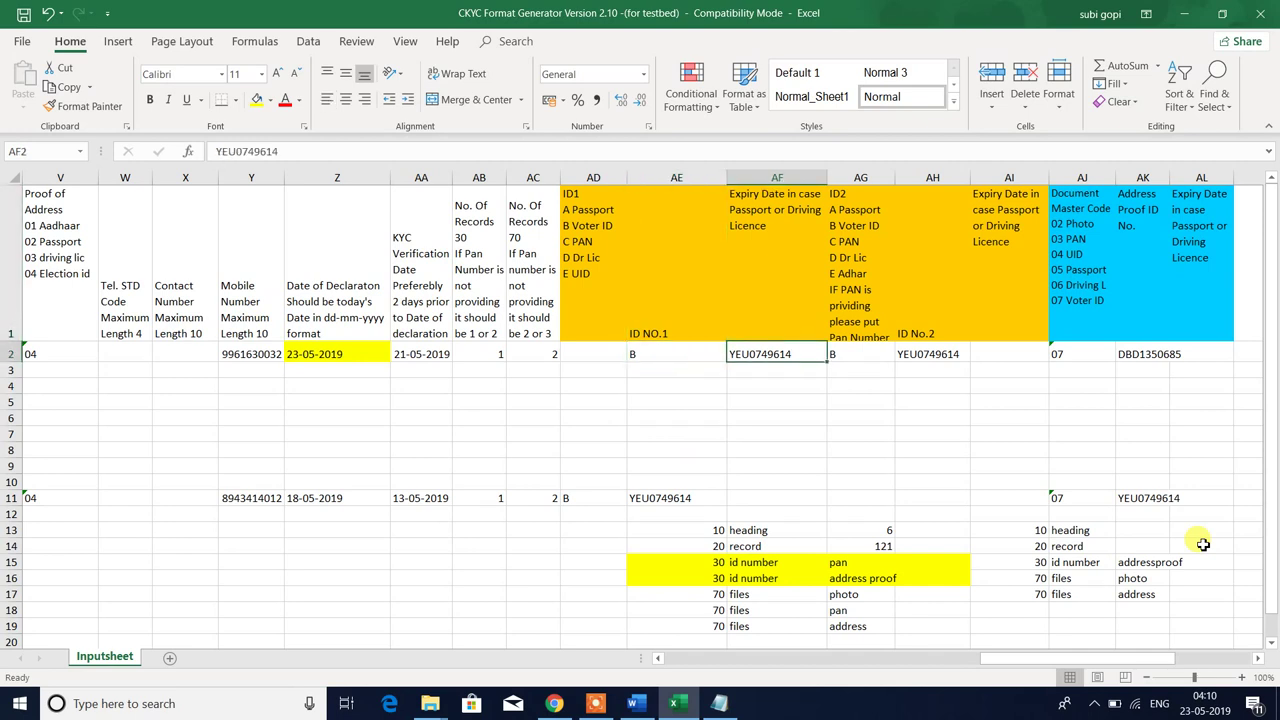
key("Right")
key("shift+Right")
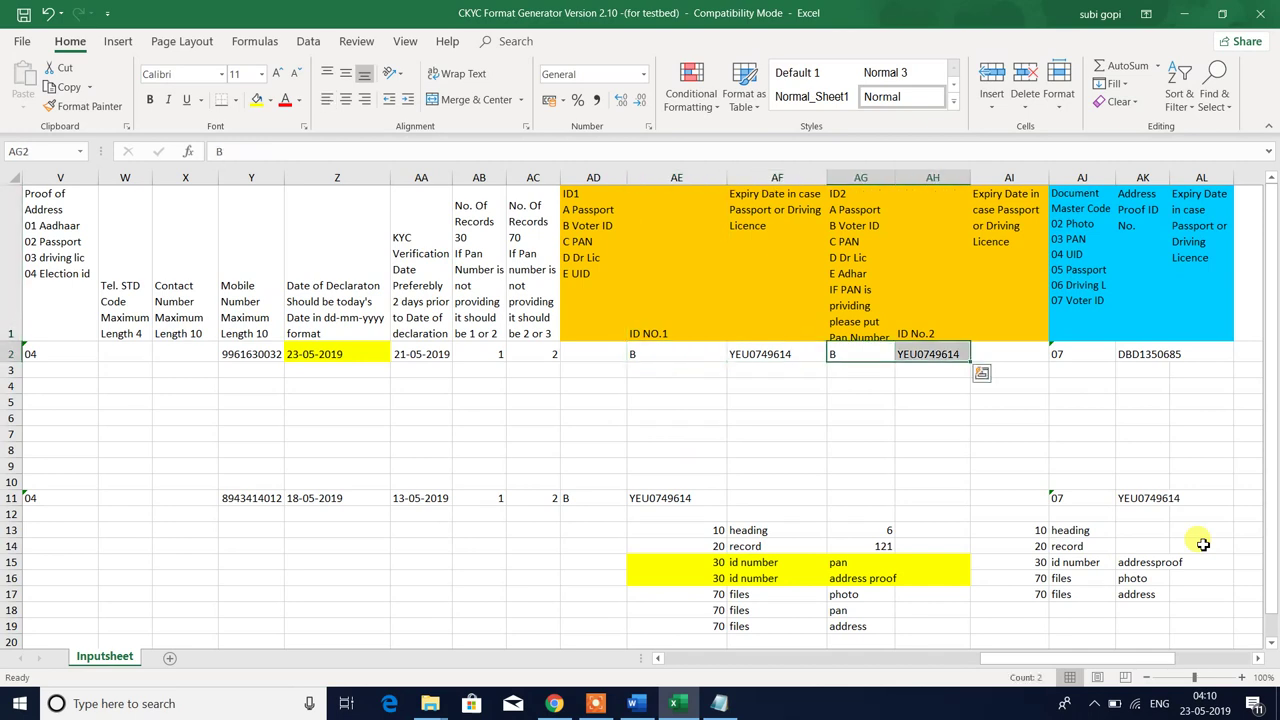
key("Delete")
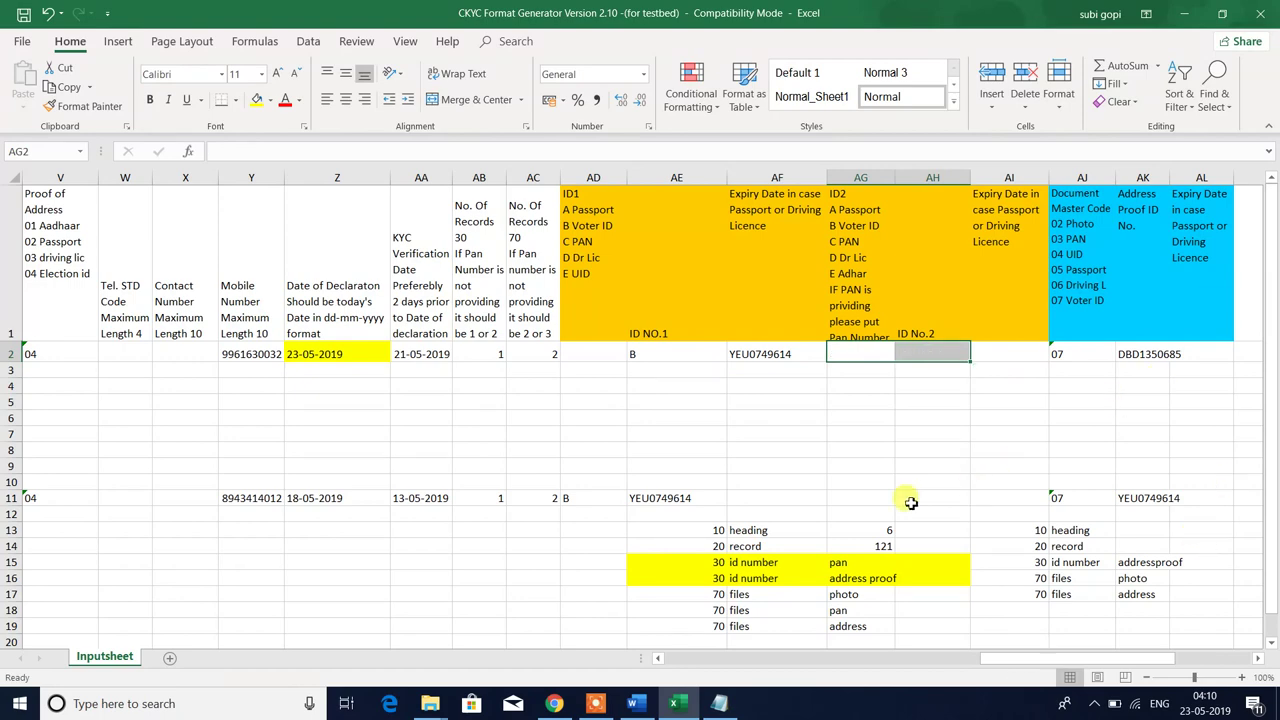
- Select the 101_PHOTO and 101_POA images in the customer image folder
key("alt+Tab")
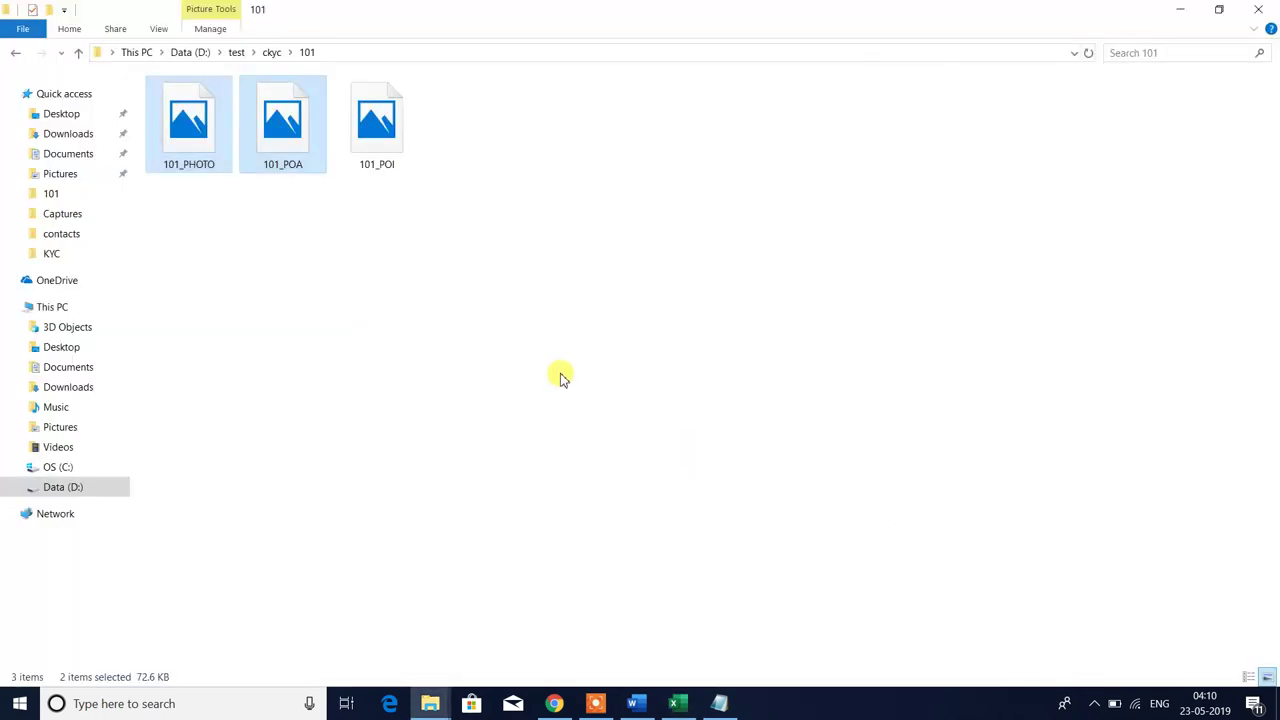
left_click(388, 334)
left_click_drag(176, 196, 297, 100)
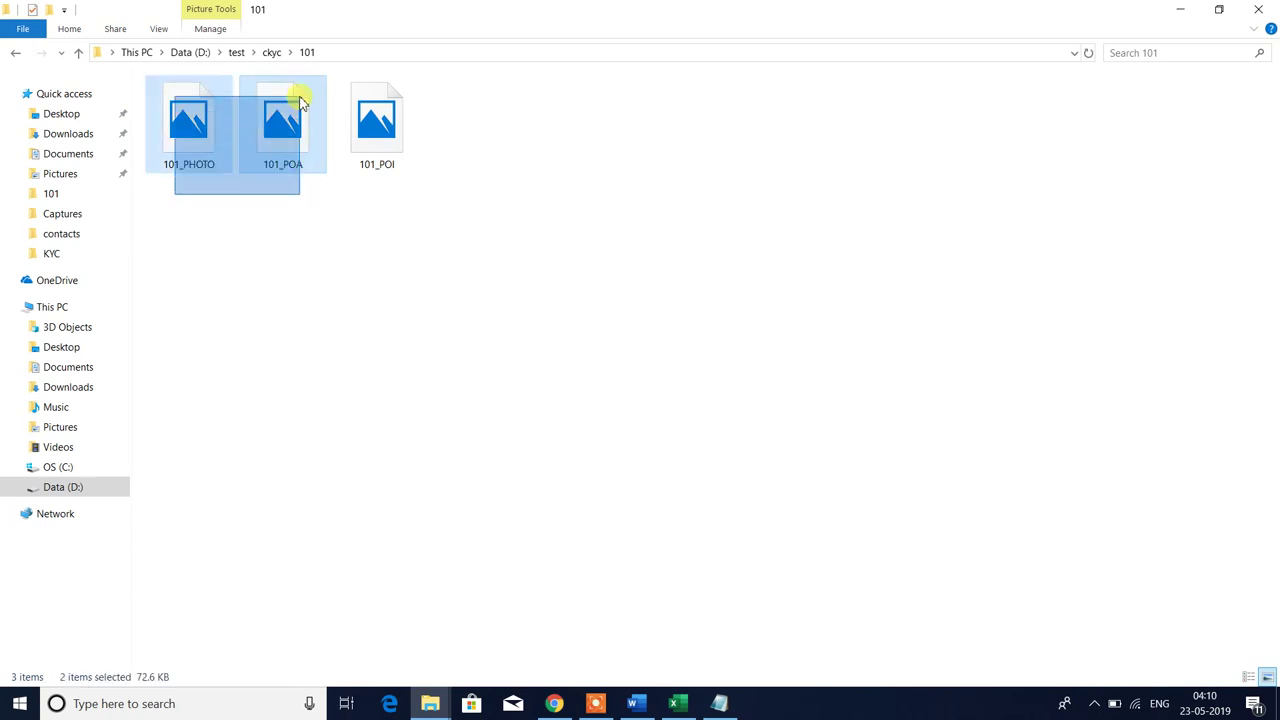
key("alt+Tab")
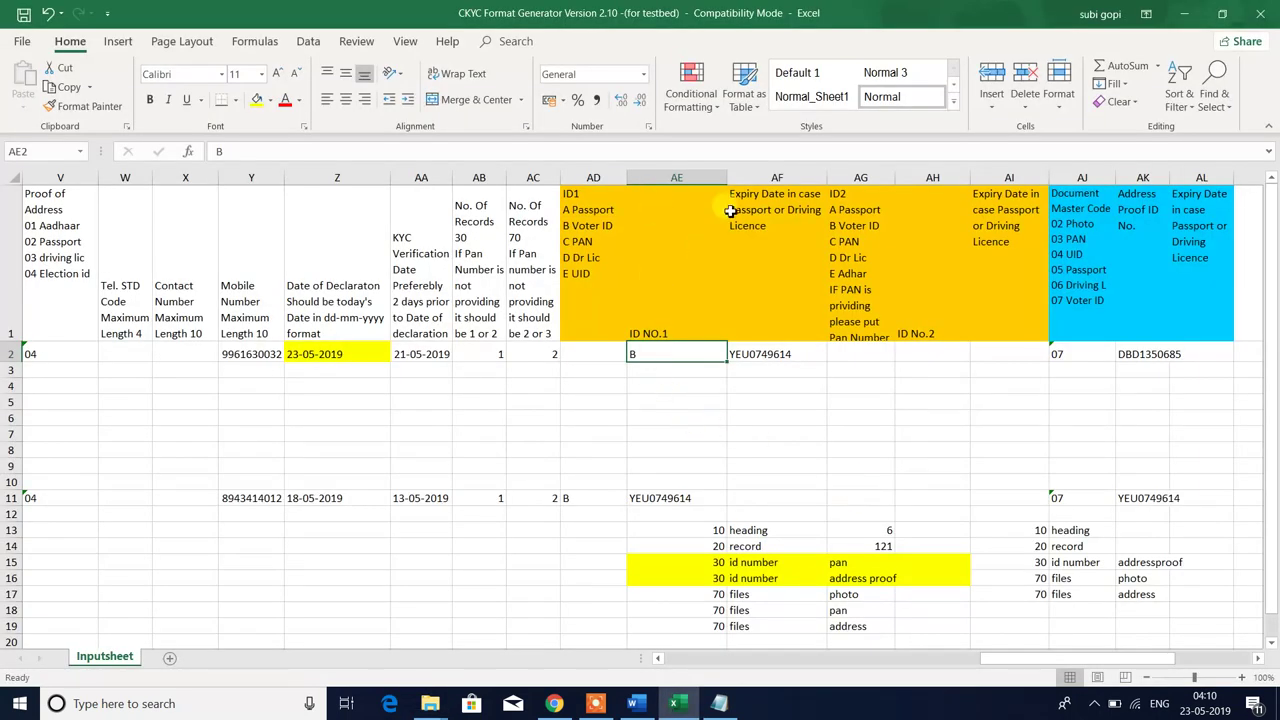
- Shift row 2's ID code and passport number one column left into AD2:AE2, clearing AF2
left_click_drag(661, 221, 880, 273)
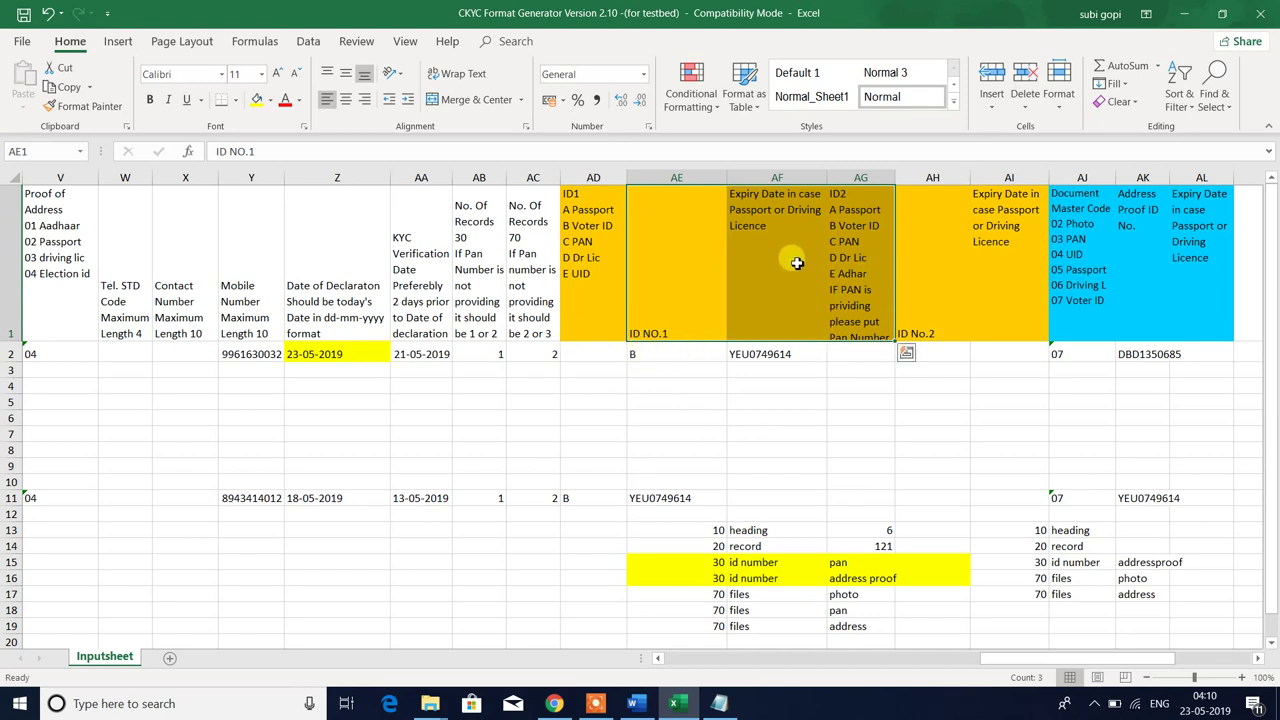
left_click(575, 218)
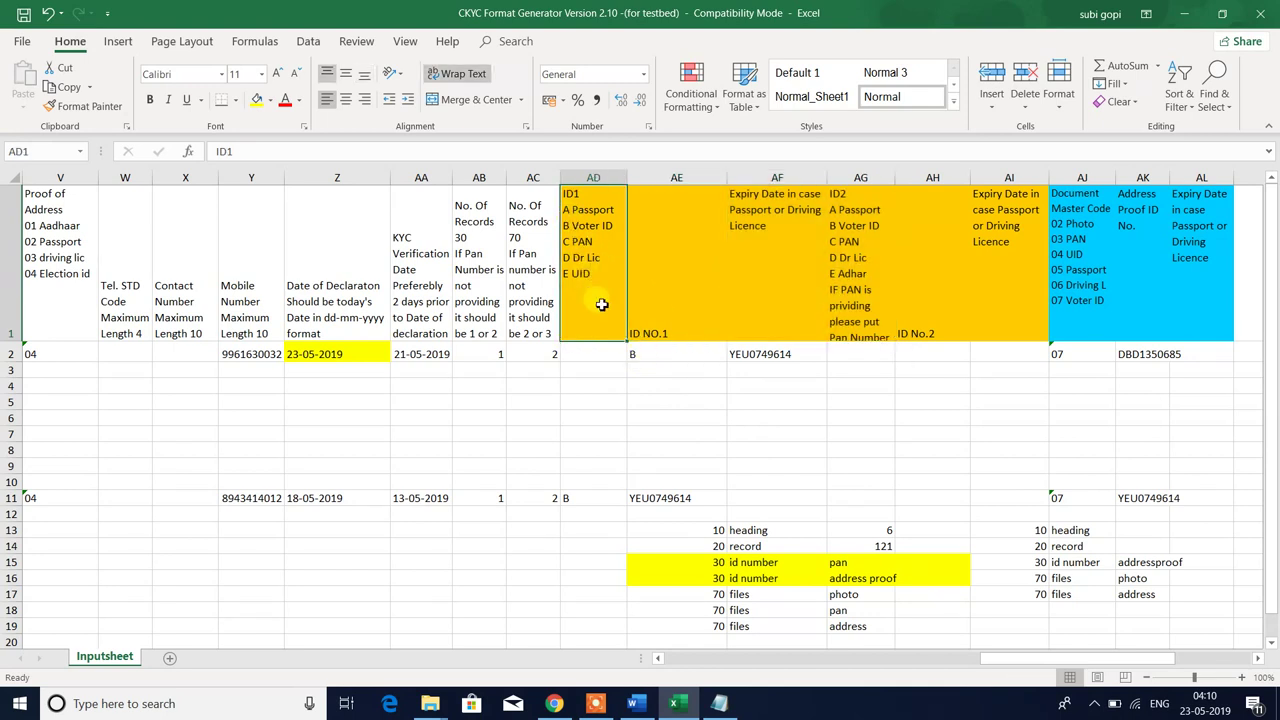
left_click_drag(636, 356, 745, 352)
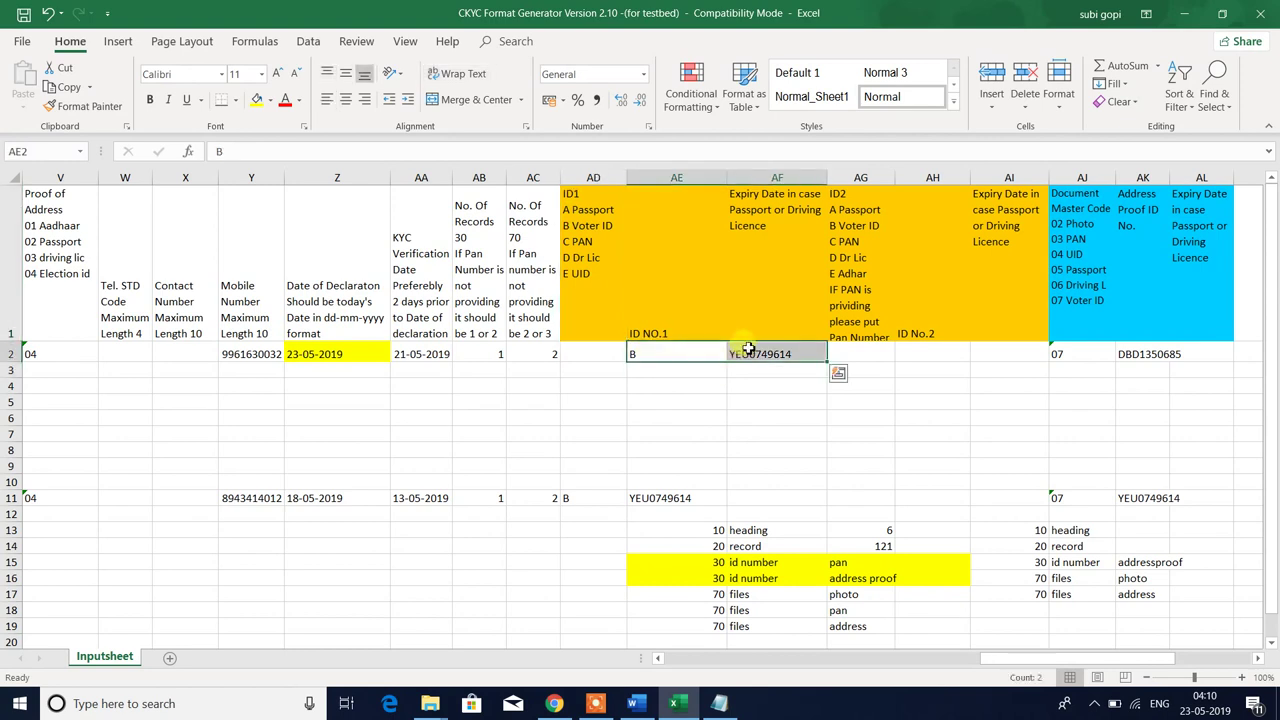
key("ctrl+c")
left_click(597, 357)
key("Return")
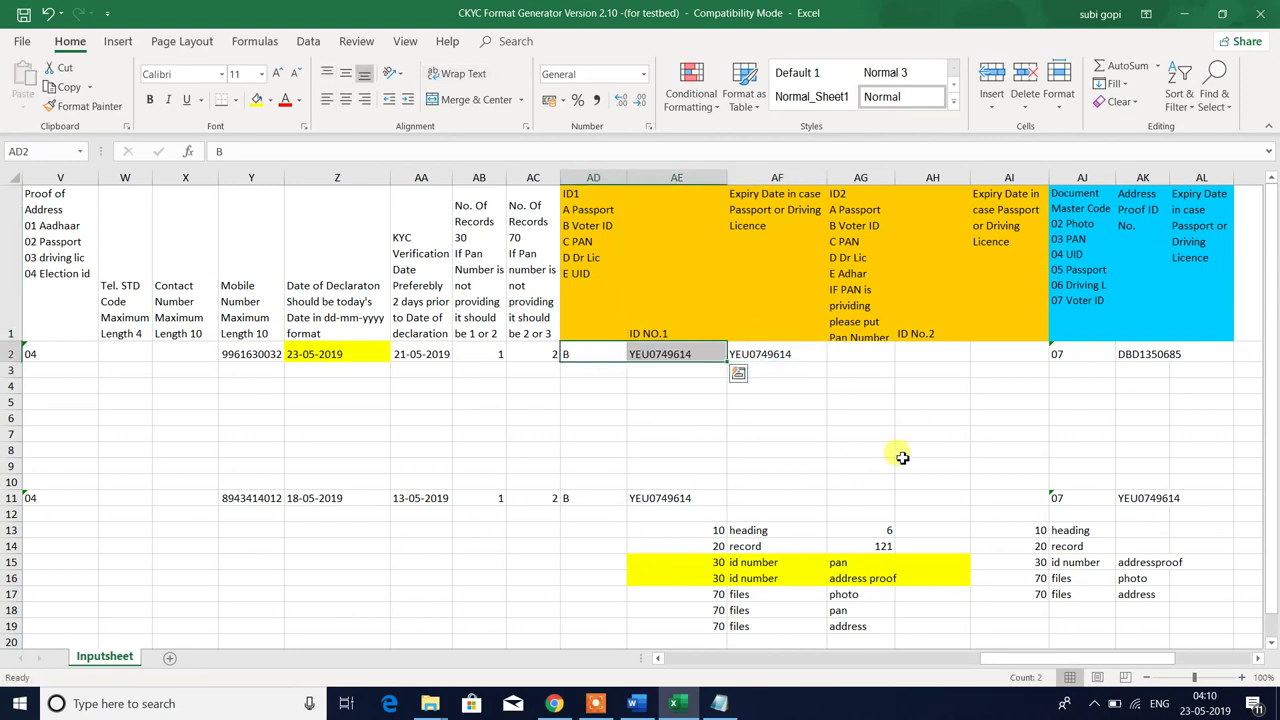
left_click(792, 356)
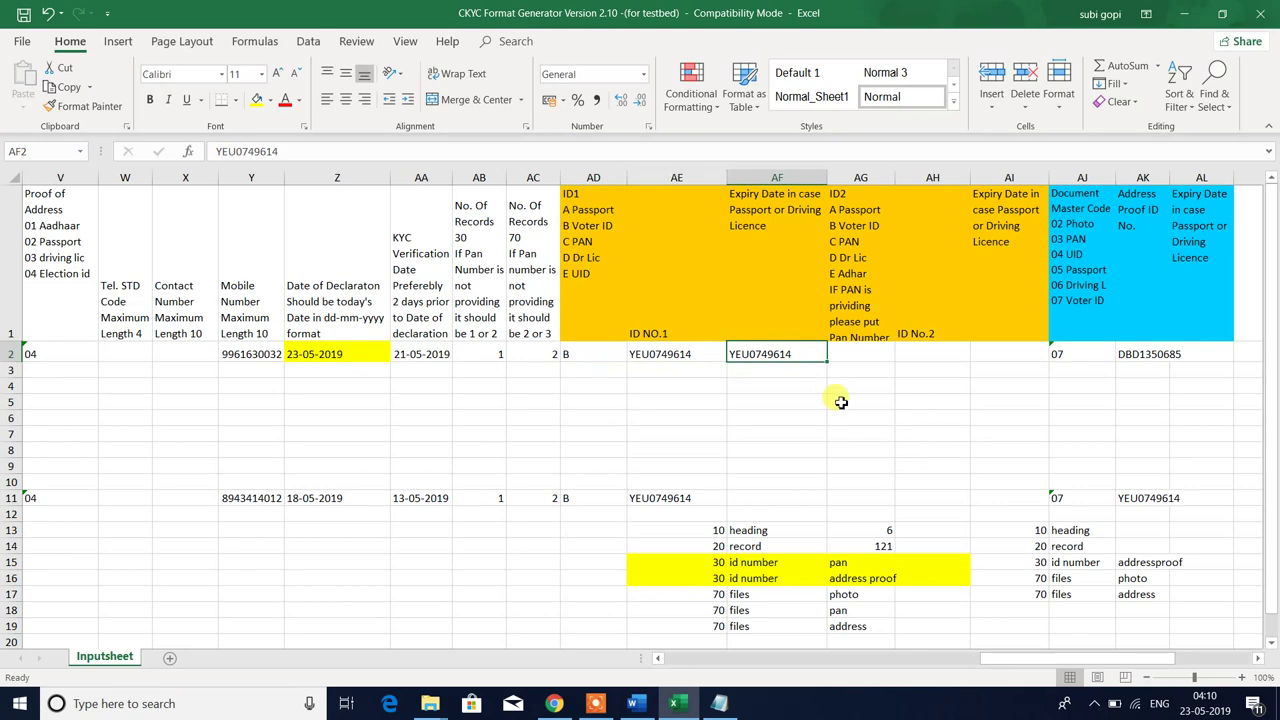
key("Delete")
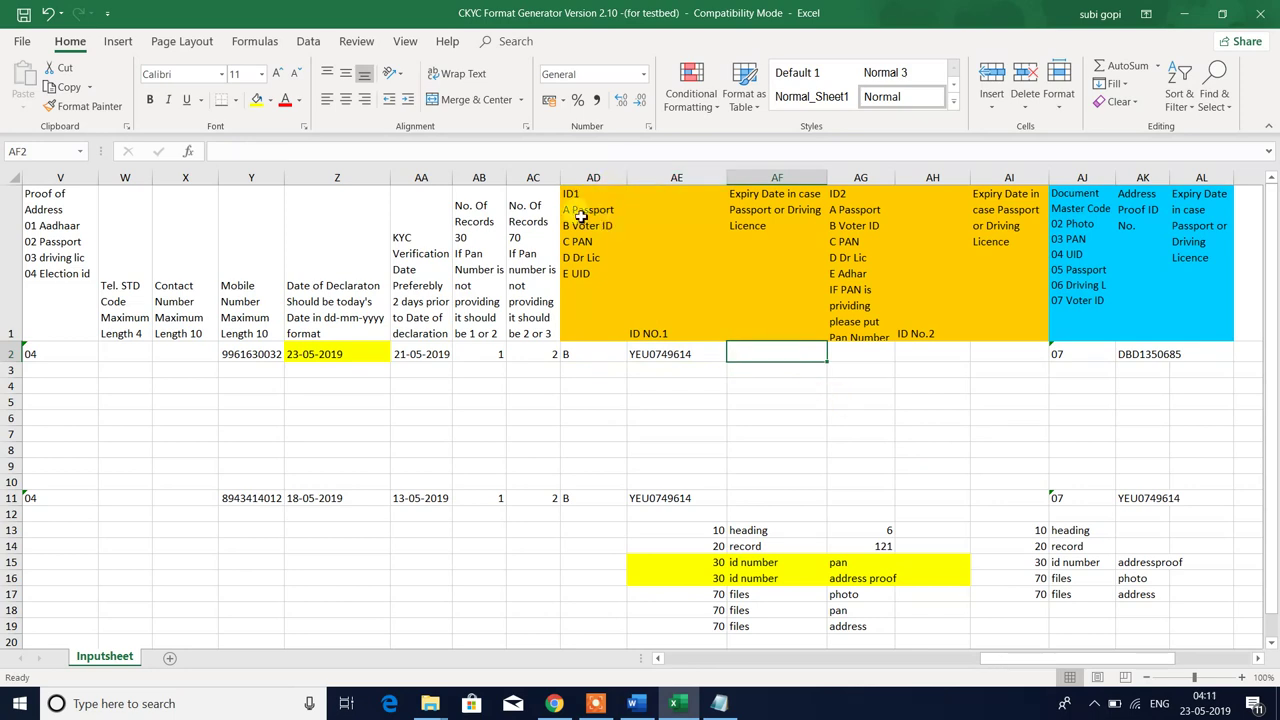
- Enter code A (Passport) as the first record's ID1 type
left_click(578, 222)
left_click(586, 354)
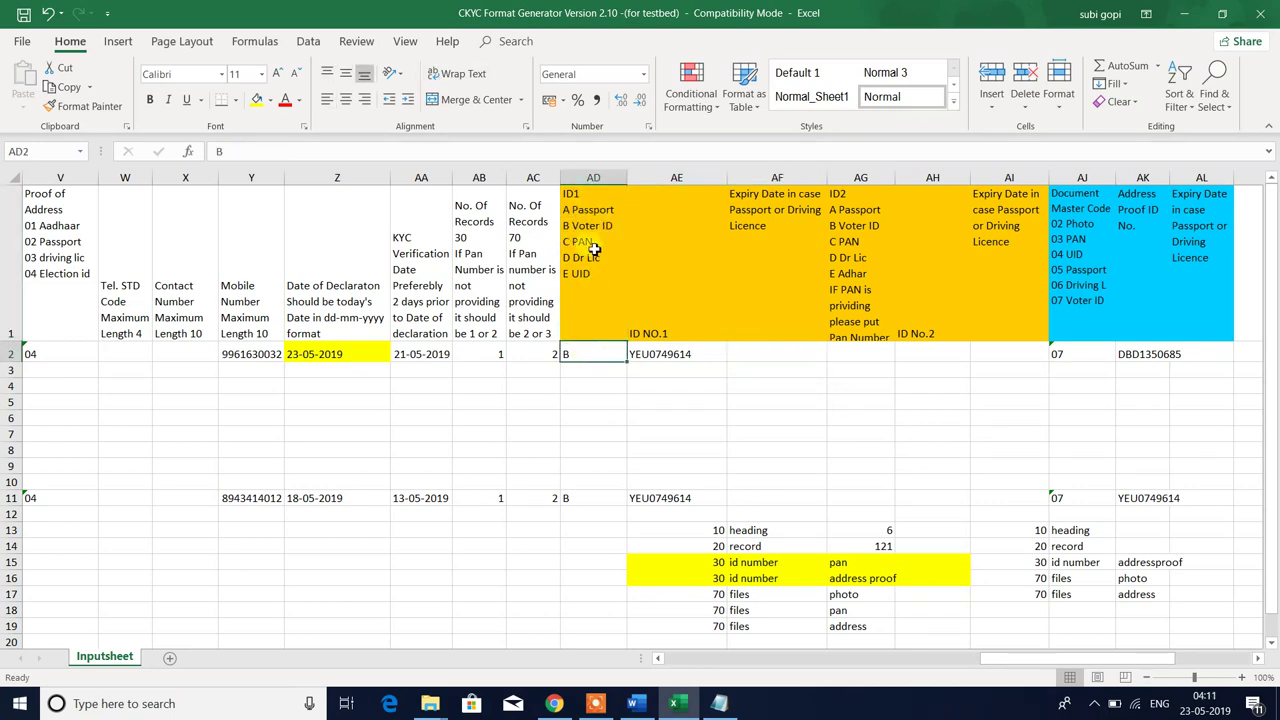
left_click(662, 354)
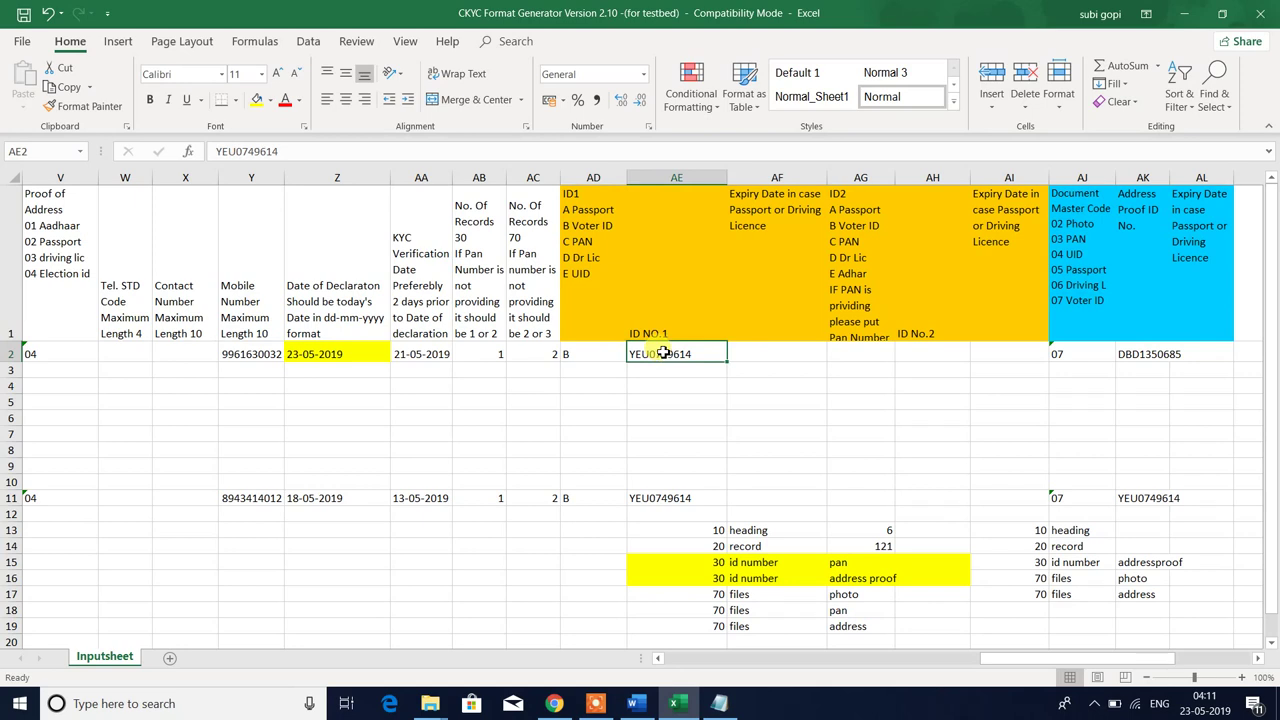
left_click(590, 224)
left_click(598, 362)
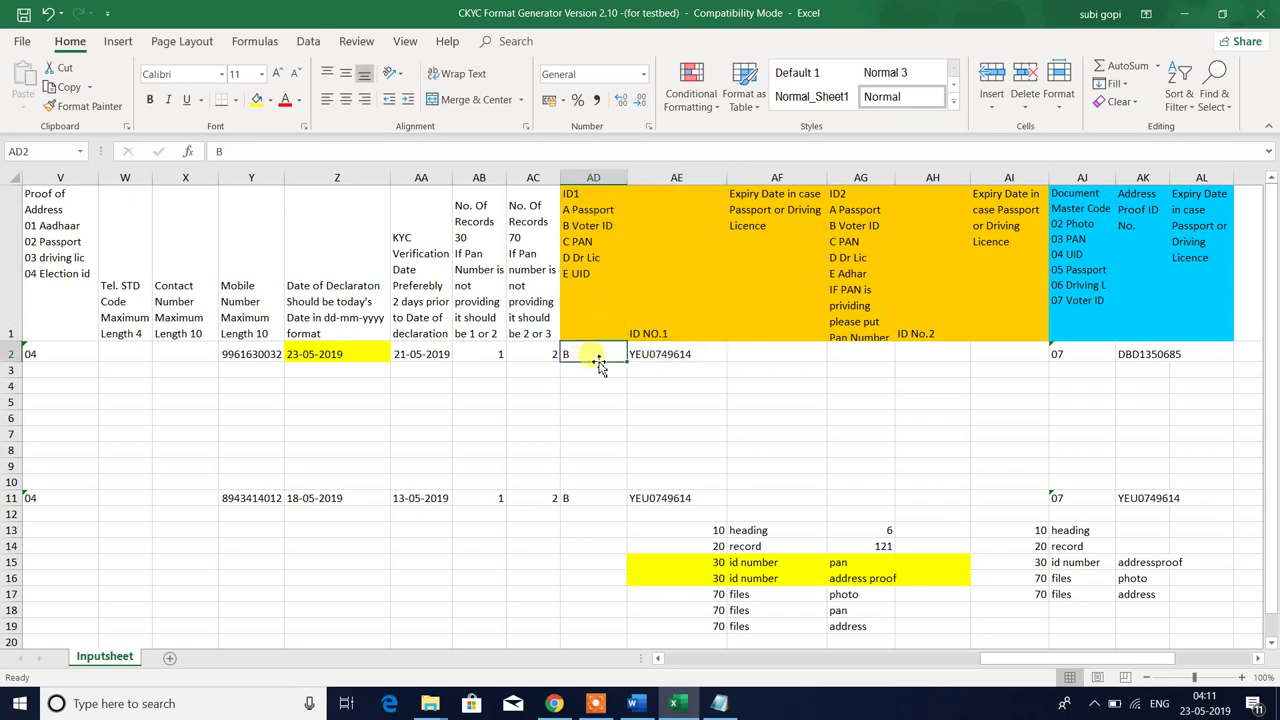
type("A")
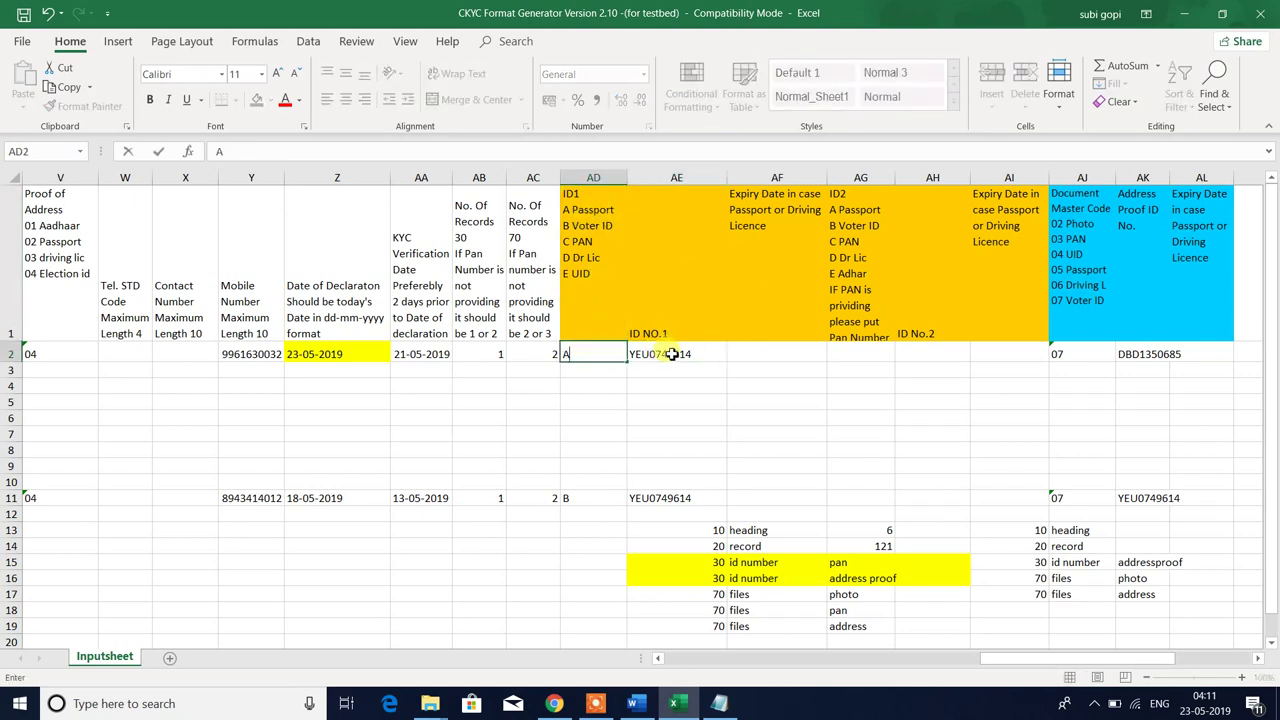
left_click(672, 354)
left_click(760, 265)
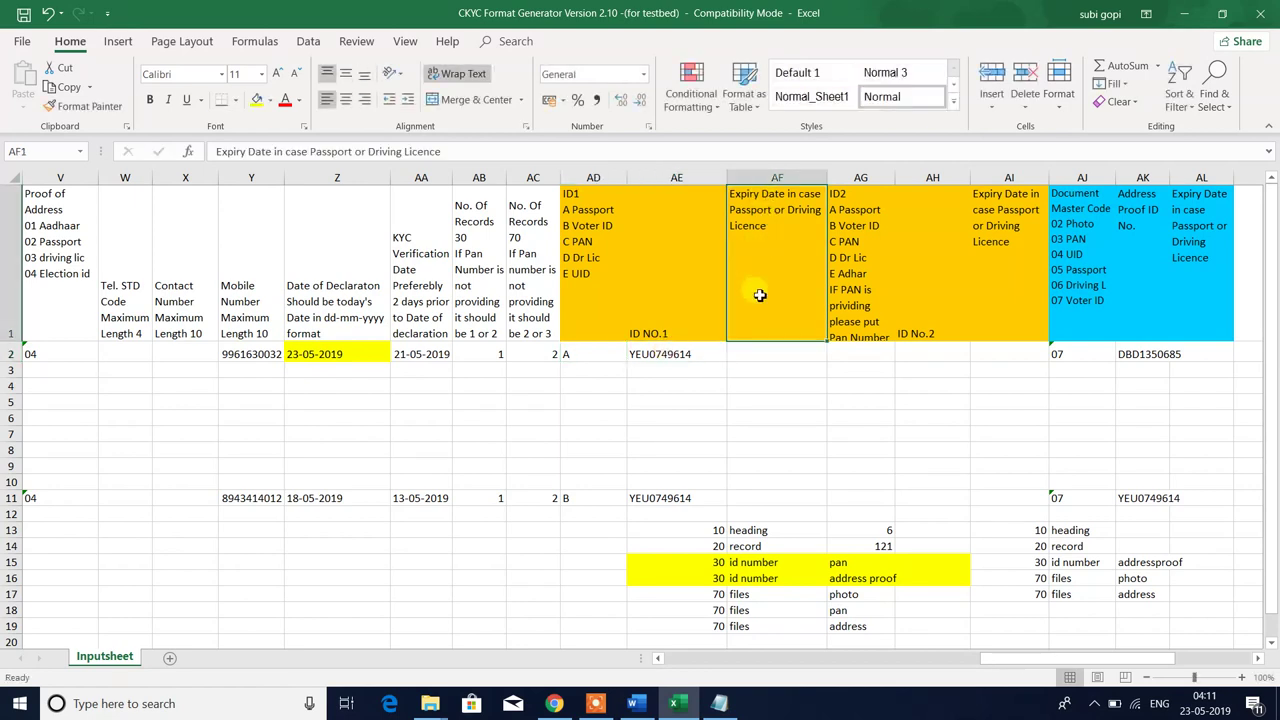
left_click(737, 354)
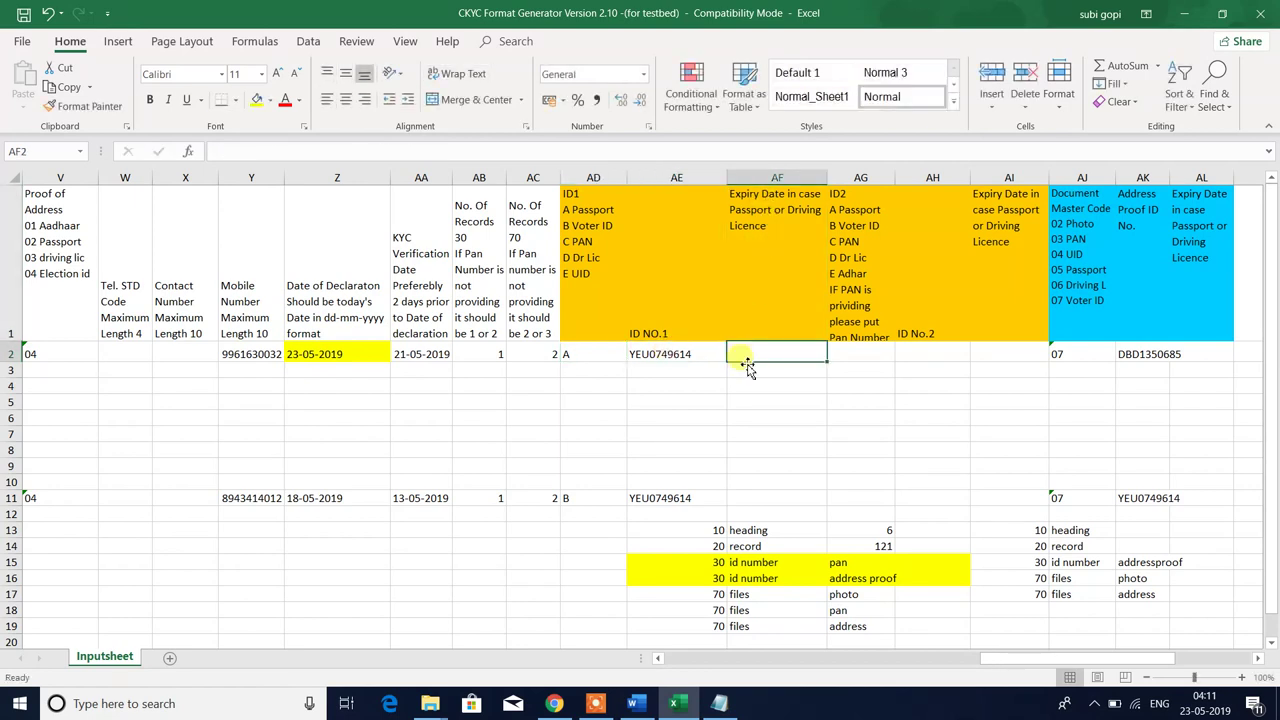
- Try an expiry date in AF2, edit it, then clear the cell
type("21-05-2025")
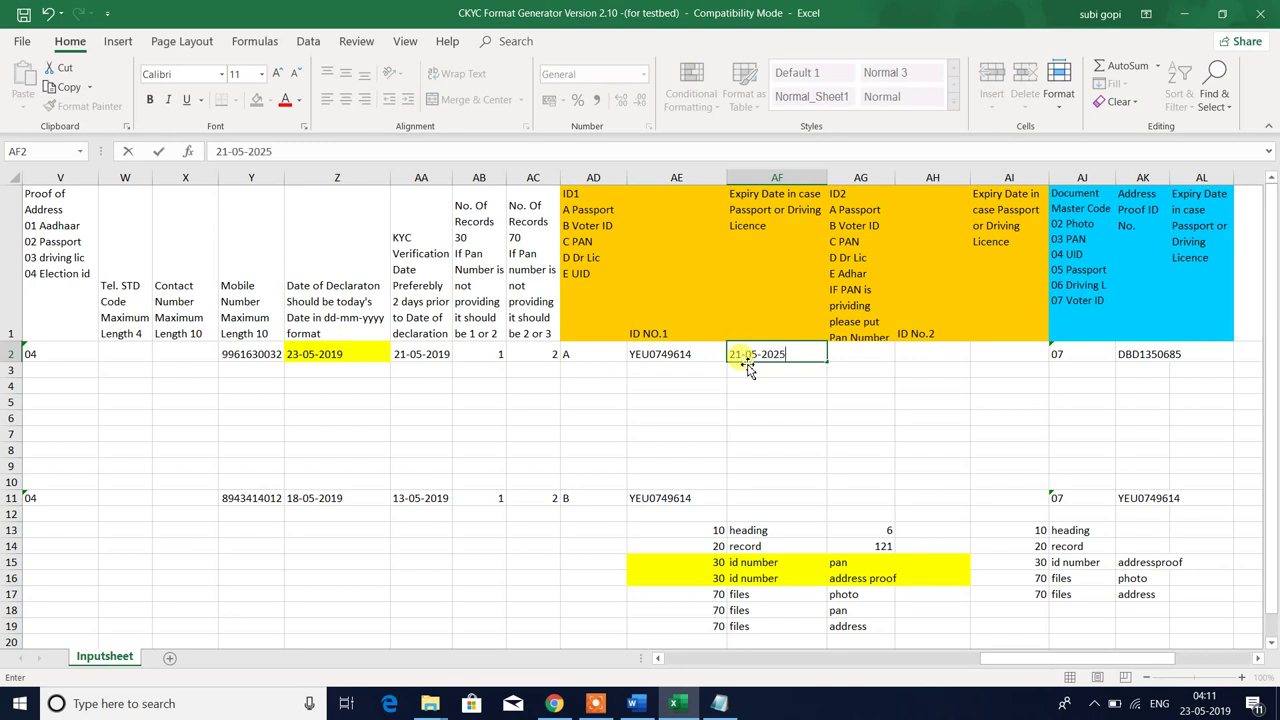
key("Return")
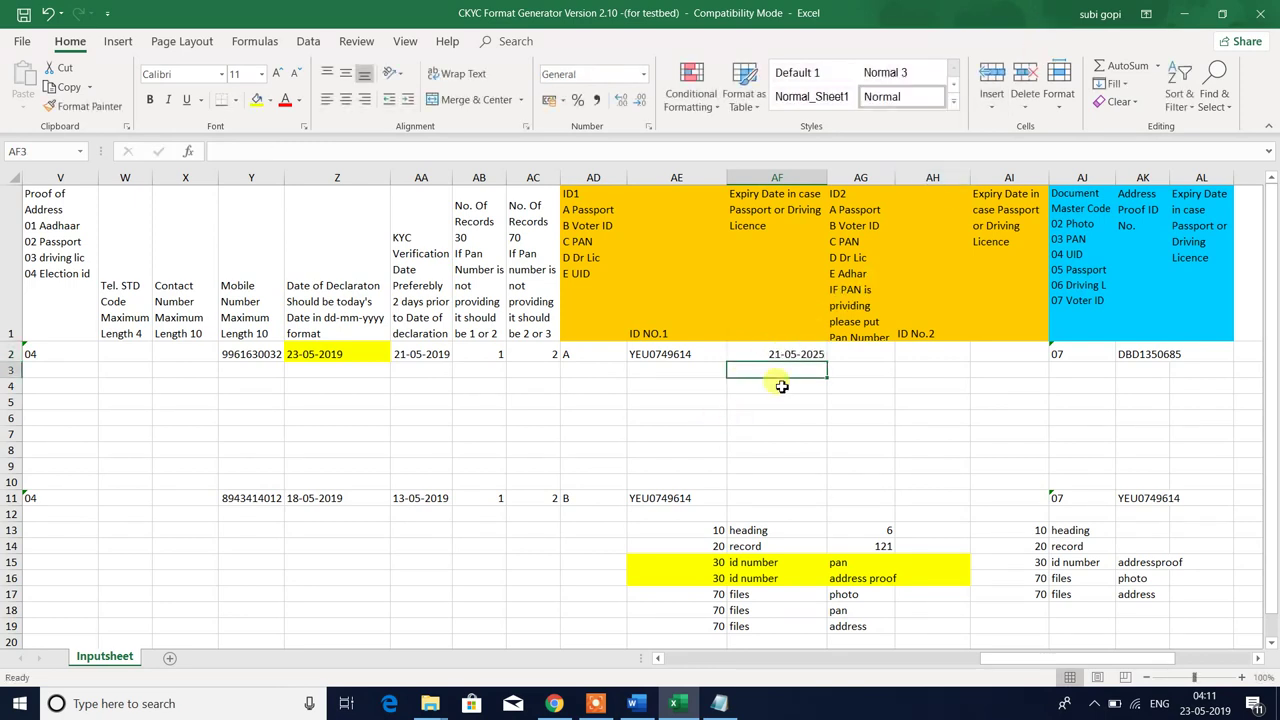
left_click(772, 356)
key("F2")
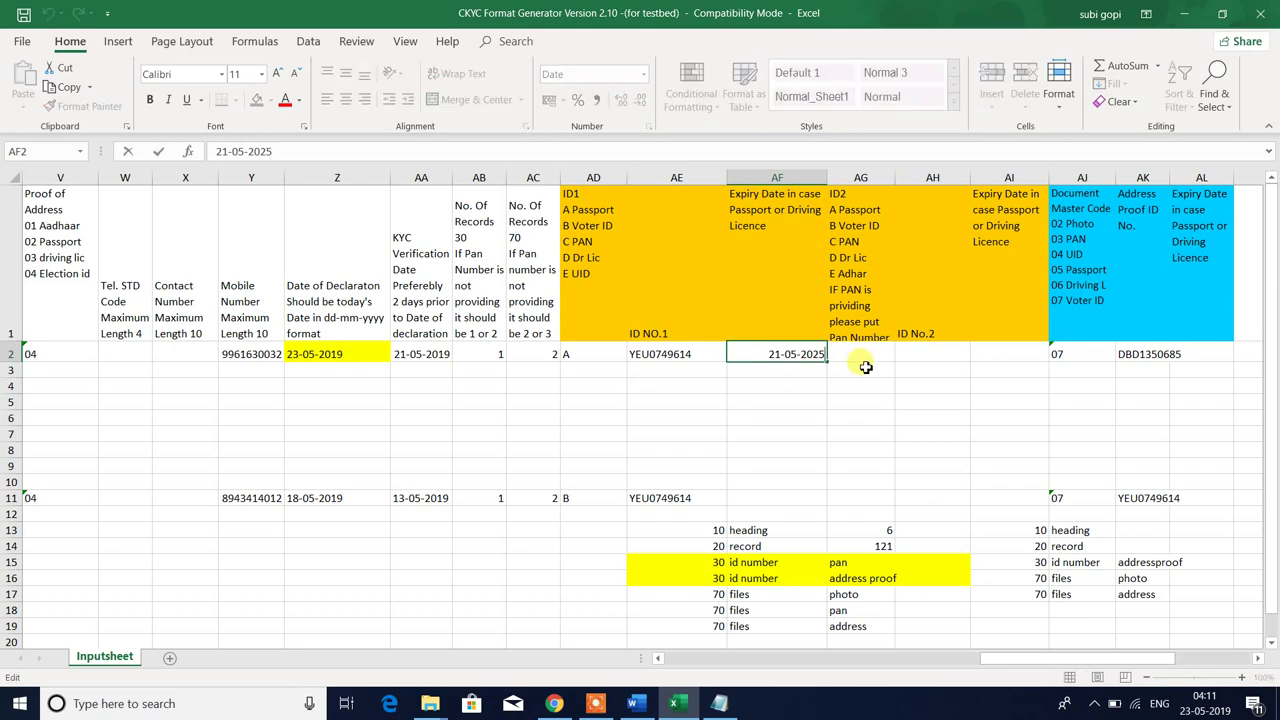
key("BackSpace")
left_click(866, 367)
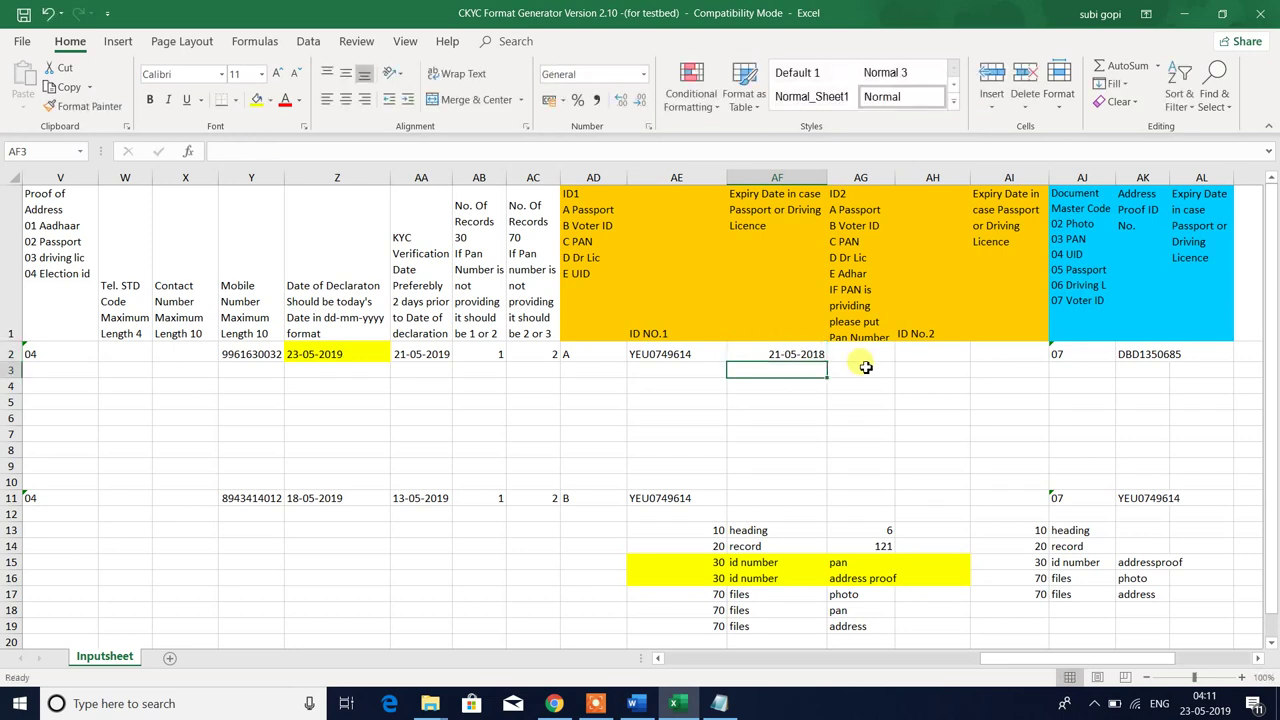
left_click(780, 356)
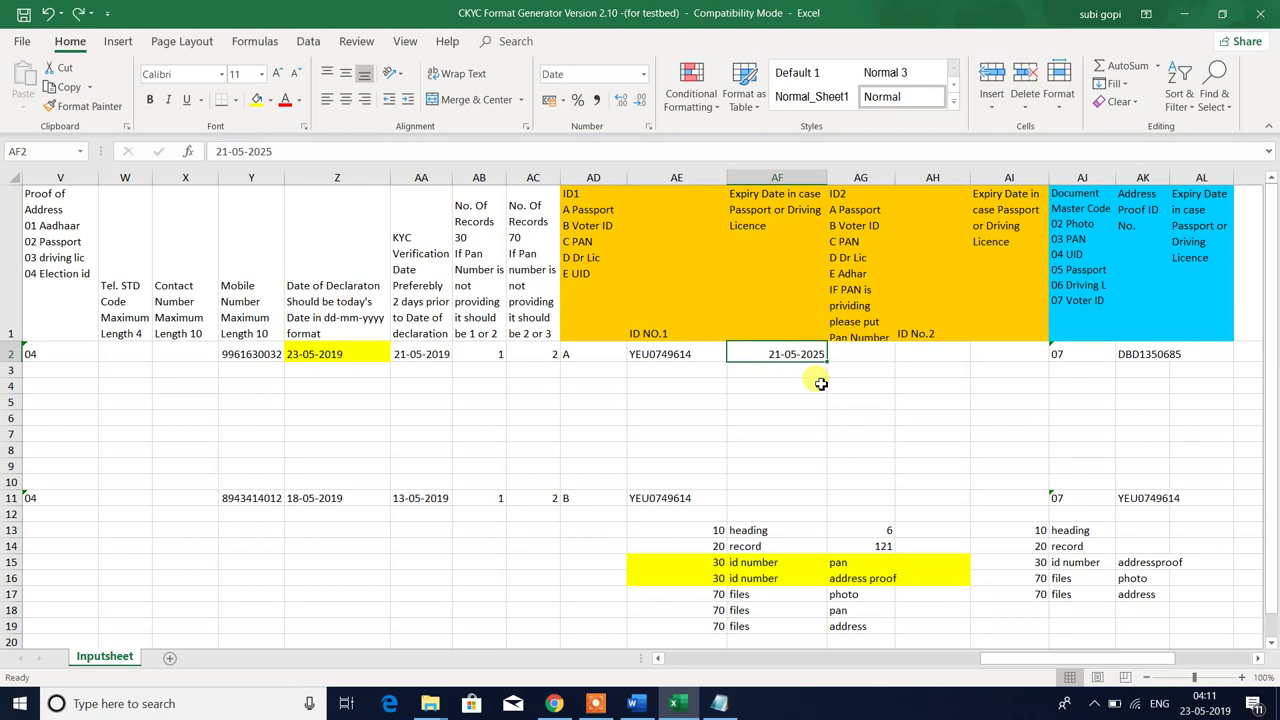
key("Delete")
- Enter the passport expiry date 25-05-2030 in AF2
left_click(604, 222)
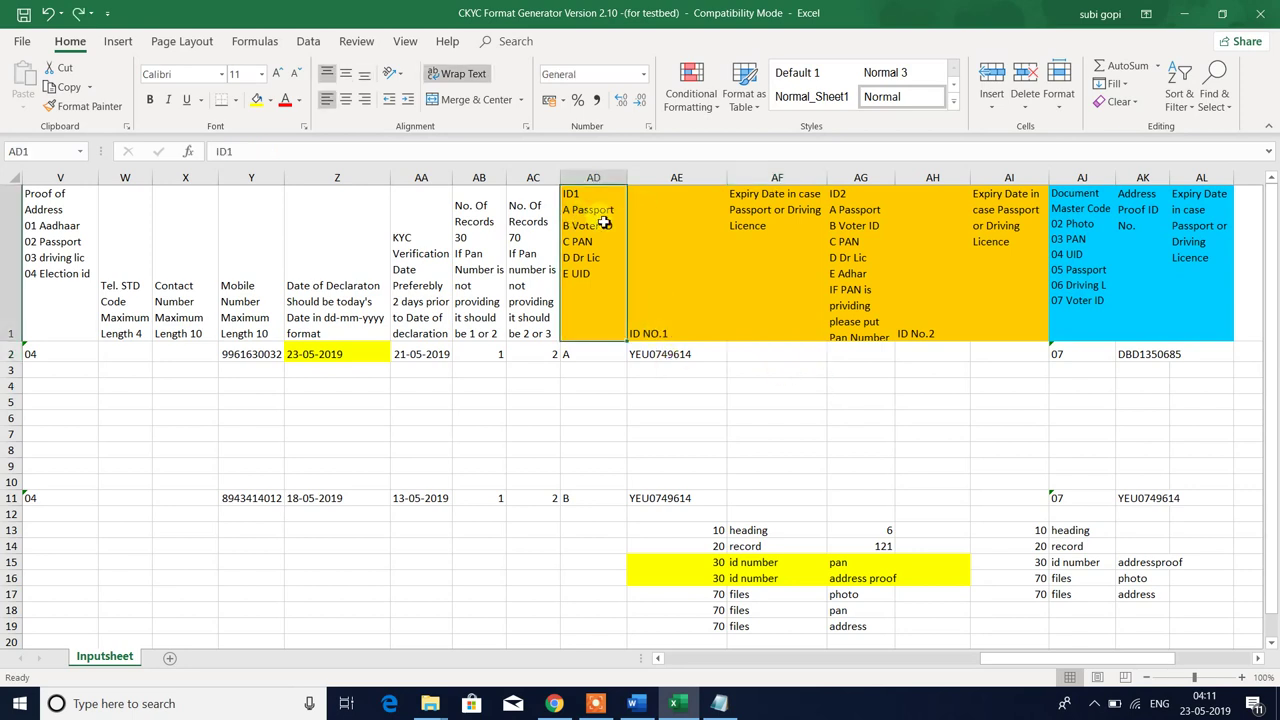
left_click(772, 356)
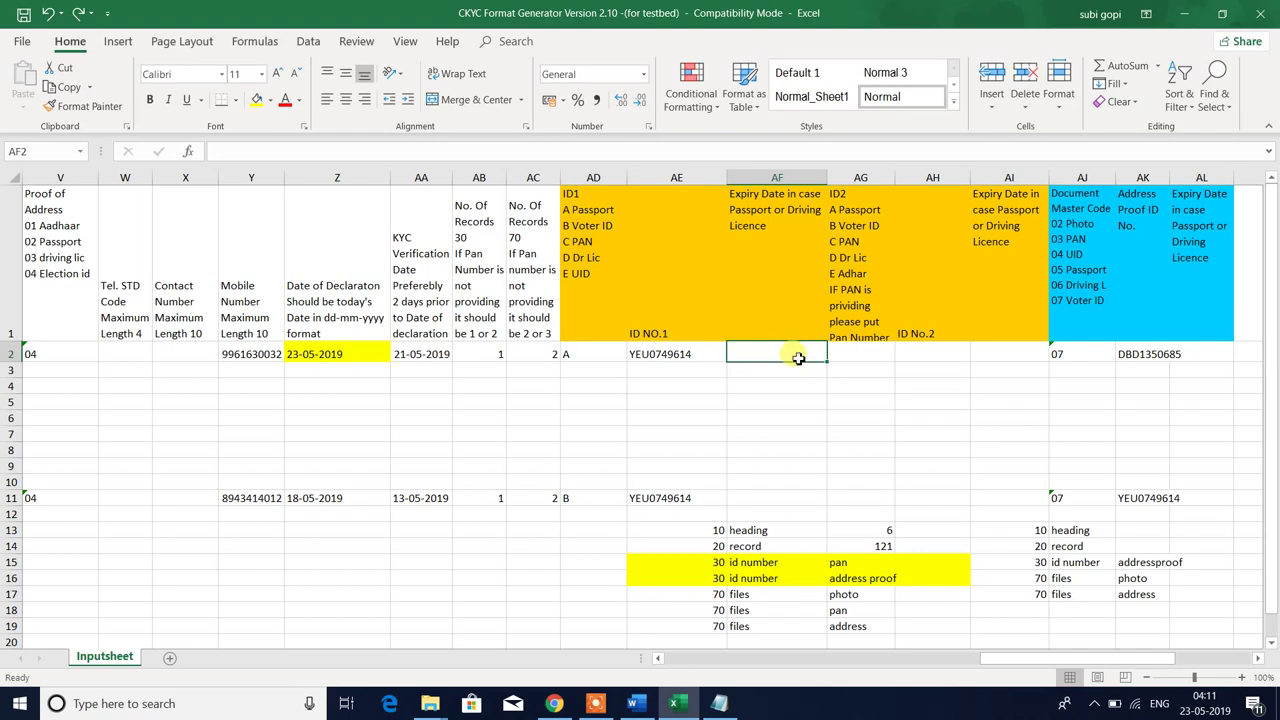
type("25-05-2030")
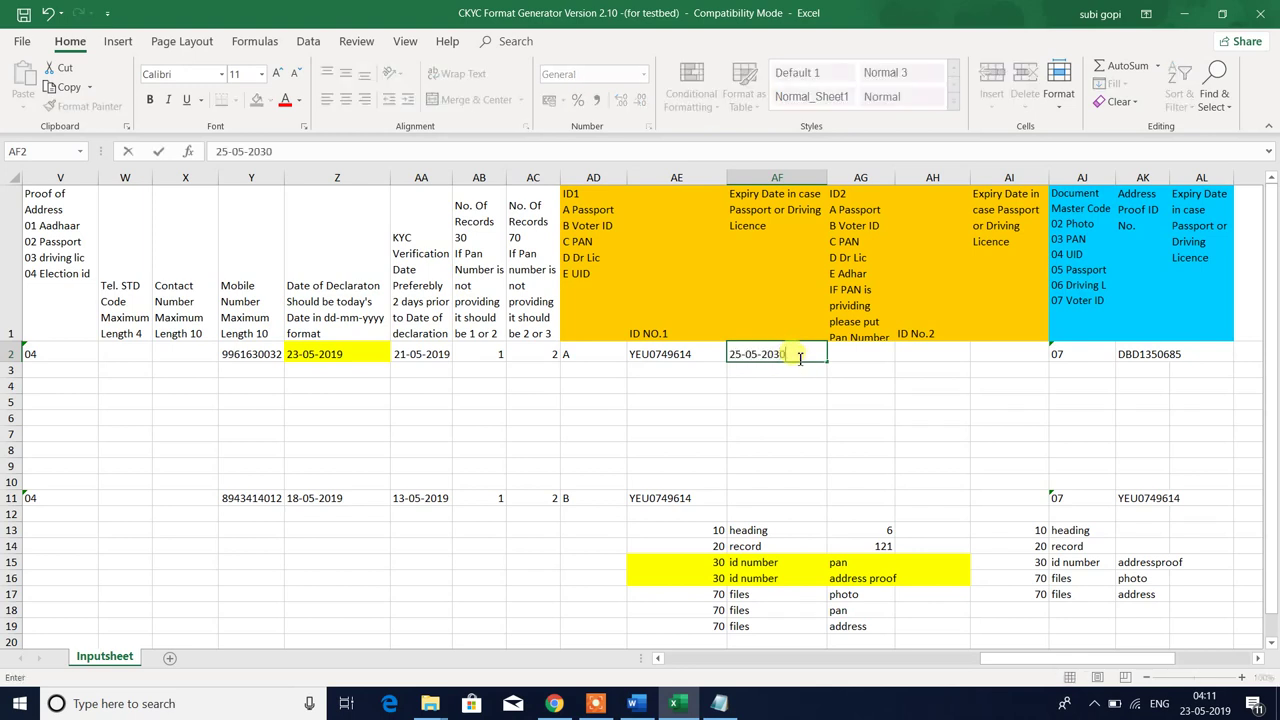
key("Return")
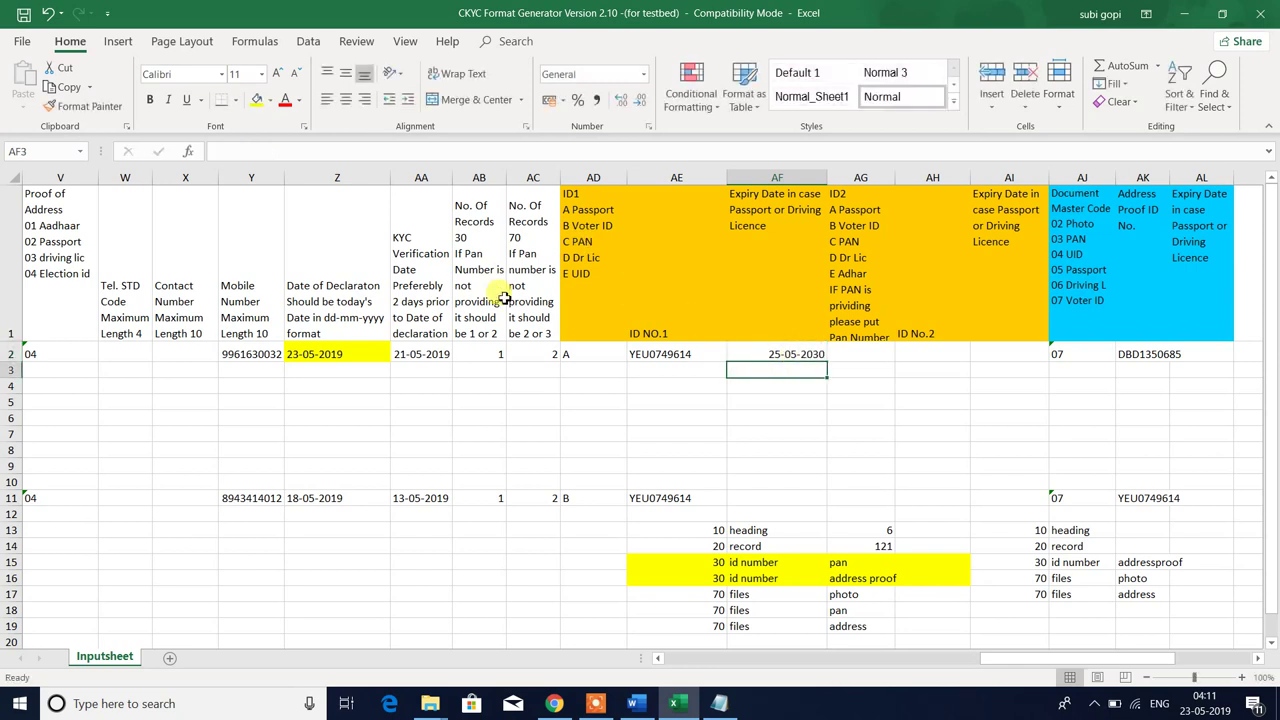
- Select row 2's ID1 type, number and expiry cells AD2:AF2
left_click_drag(592, 354, 840, 354)
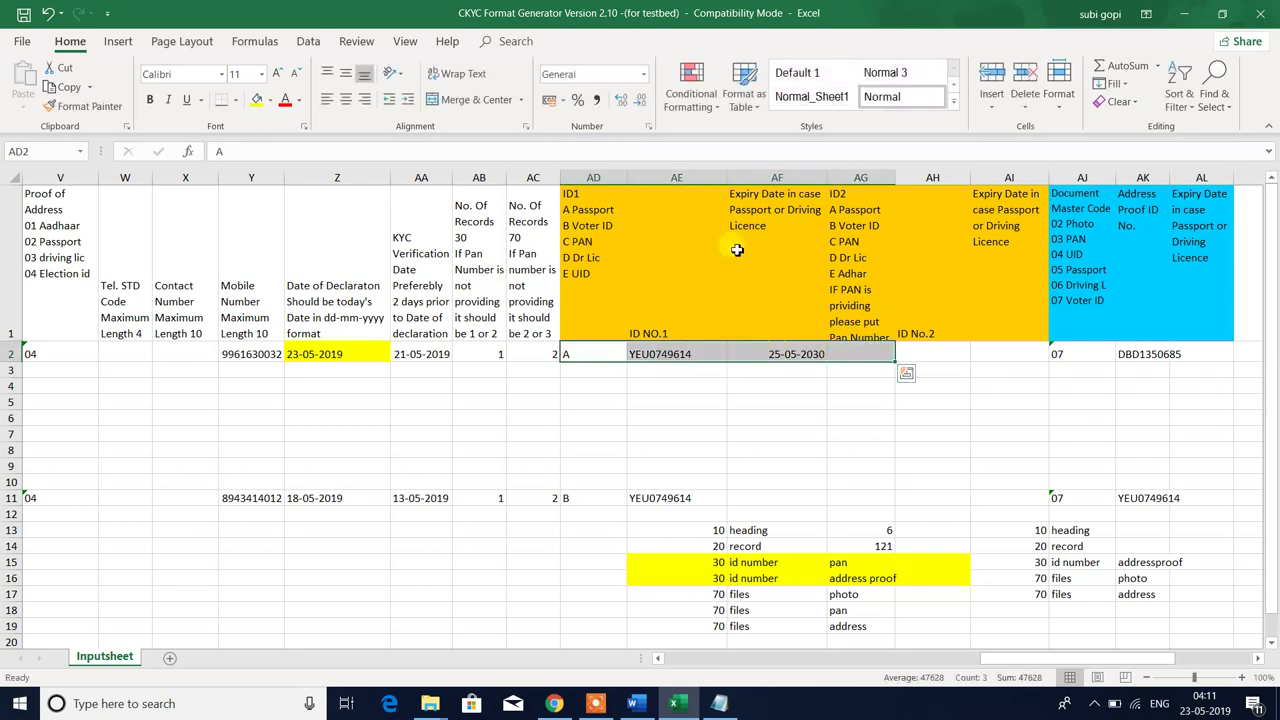
left_click(586, 270)
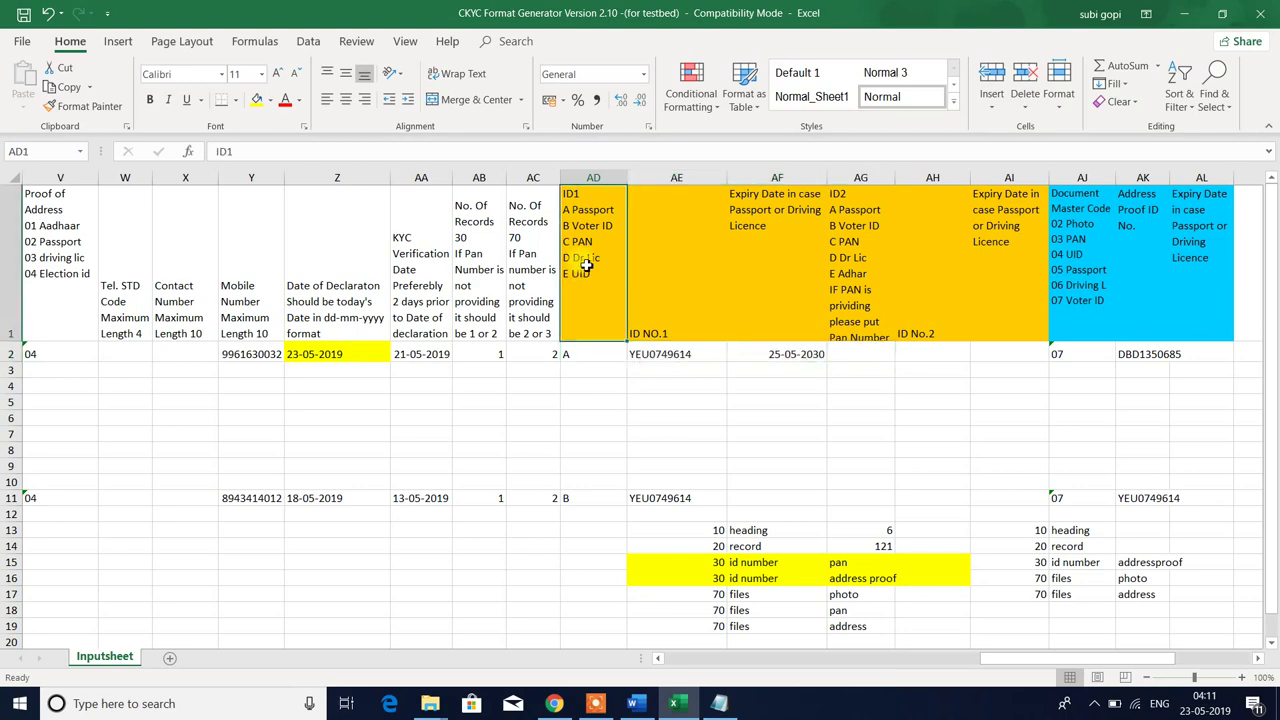
left_click(793, 360)
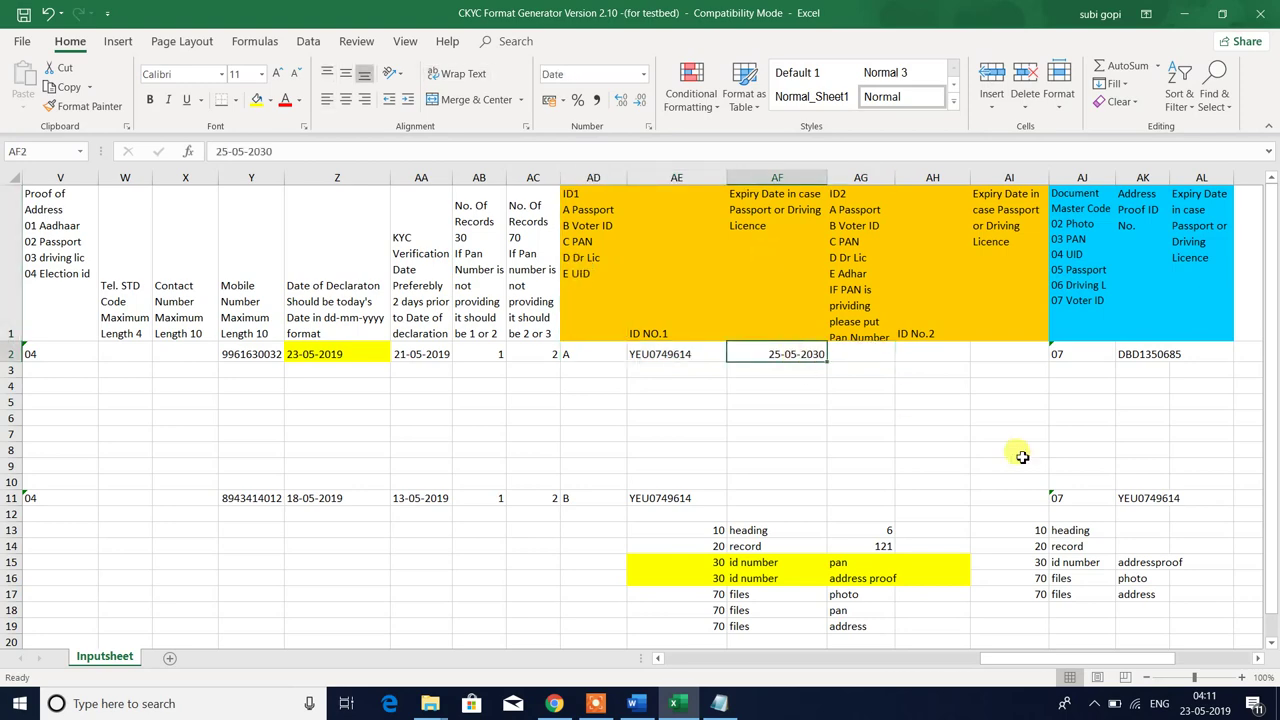
left_click(934, 440)
left_click_drag(574, 354, 846, 354)
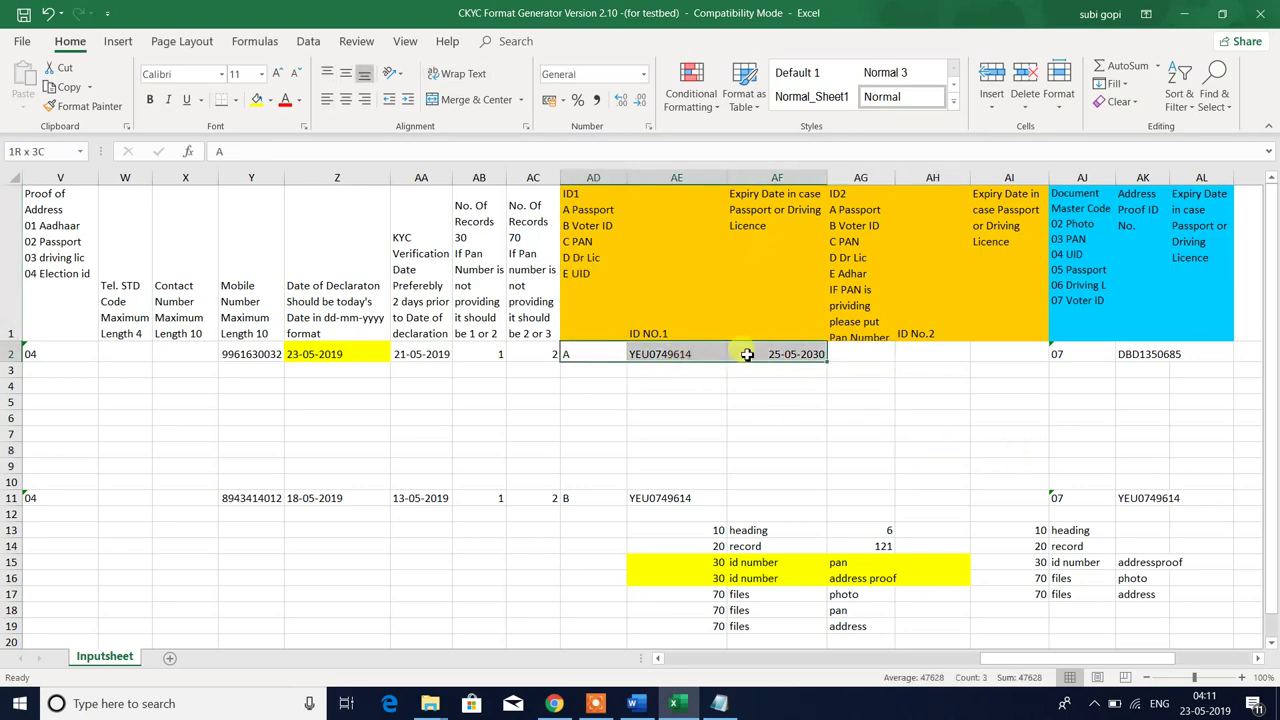
key("alt+Tab")
- Select the 101_PHOTO and 101_POA image files in folder 101
left_click(395, 262)
left_click_drag(164, 240, 316, 88)
key("alt+Tab")
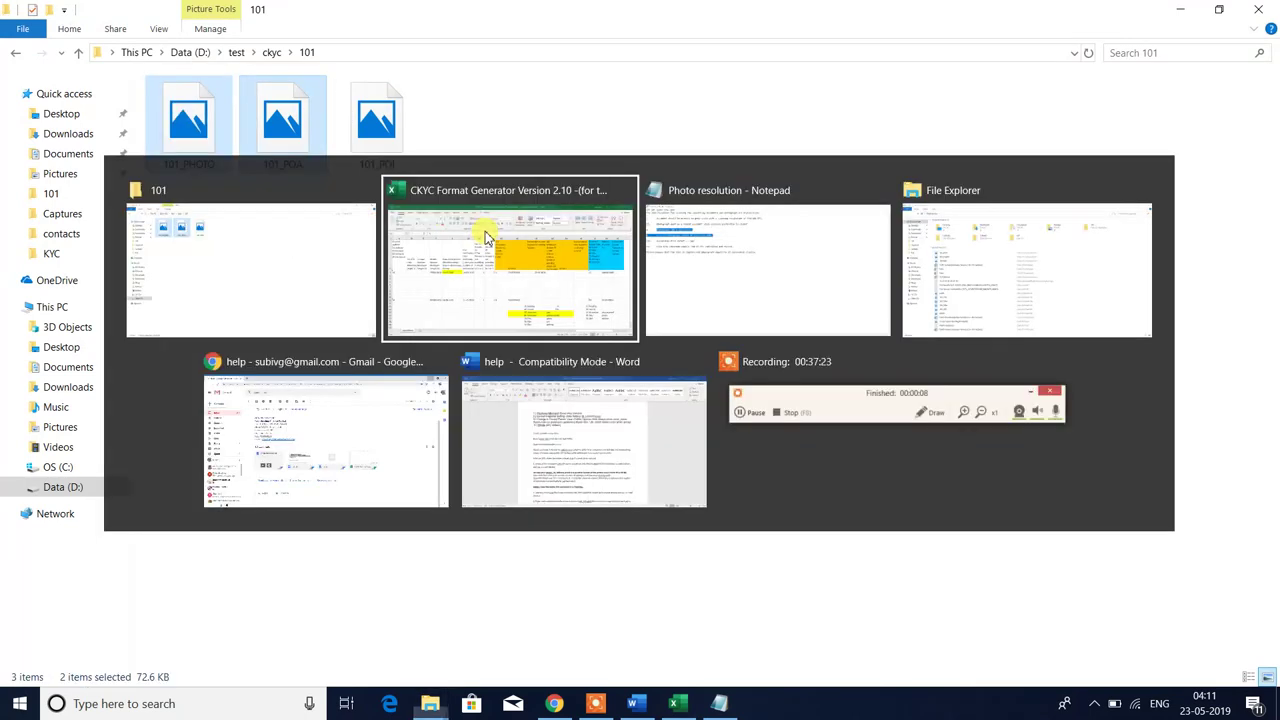
- Fill row 2's empty ID2 cells yellow, then undo the fill
left_click_drag(850, 354, 1005, 354)
left_click(258, 99)
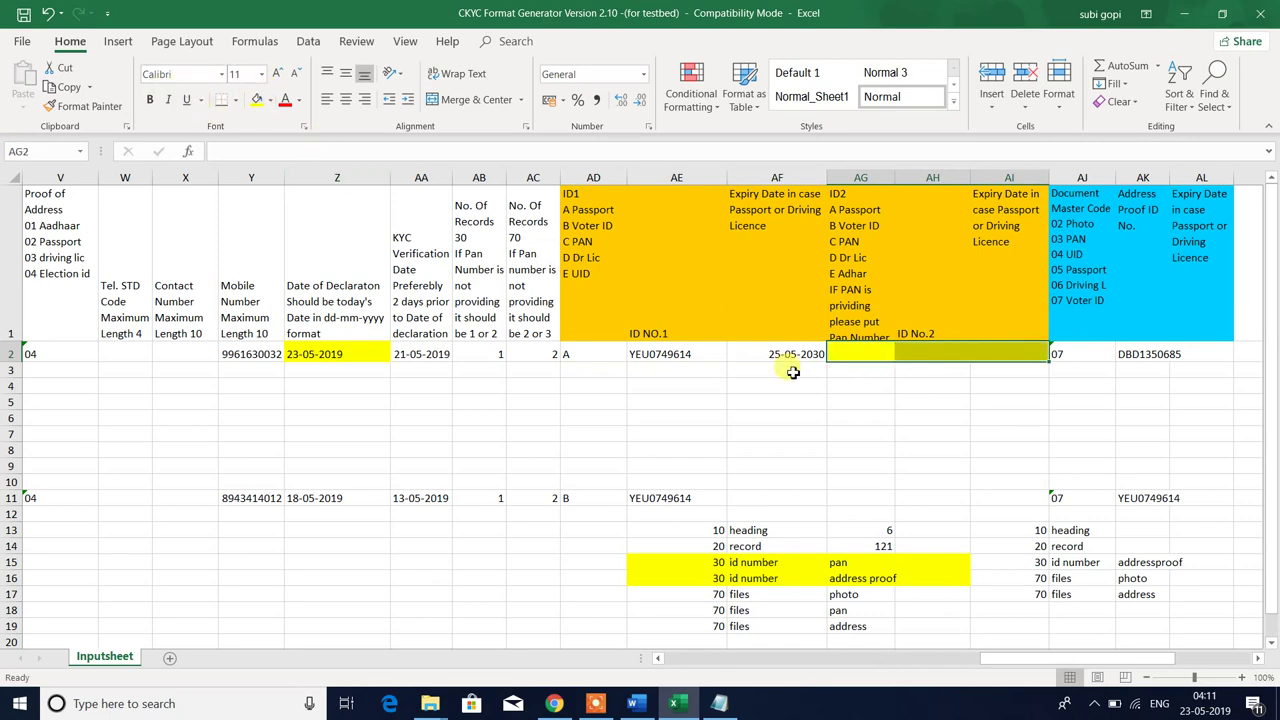
key("ctrl+z")
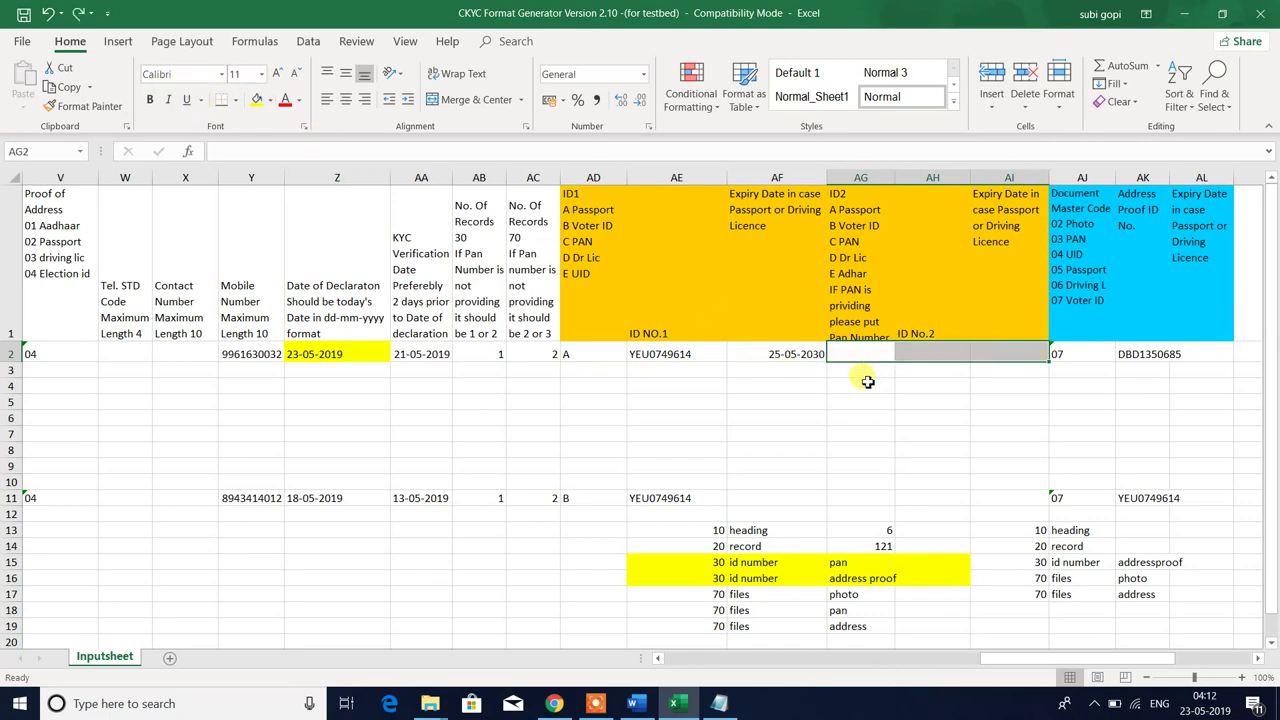
left_click(845, 430)
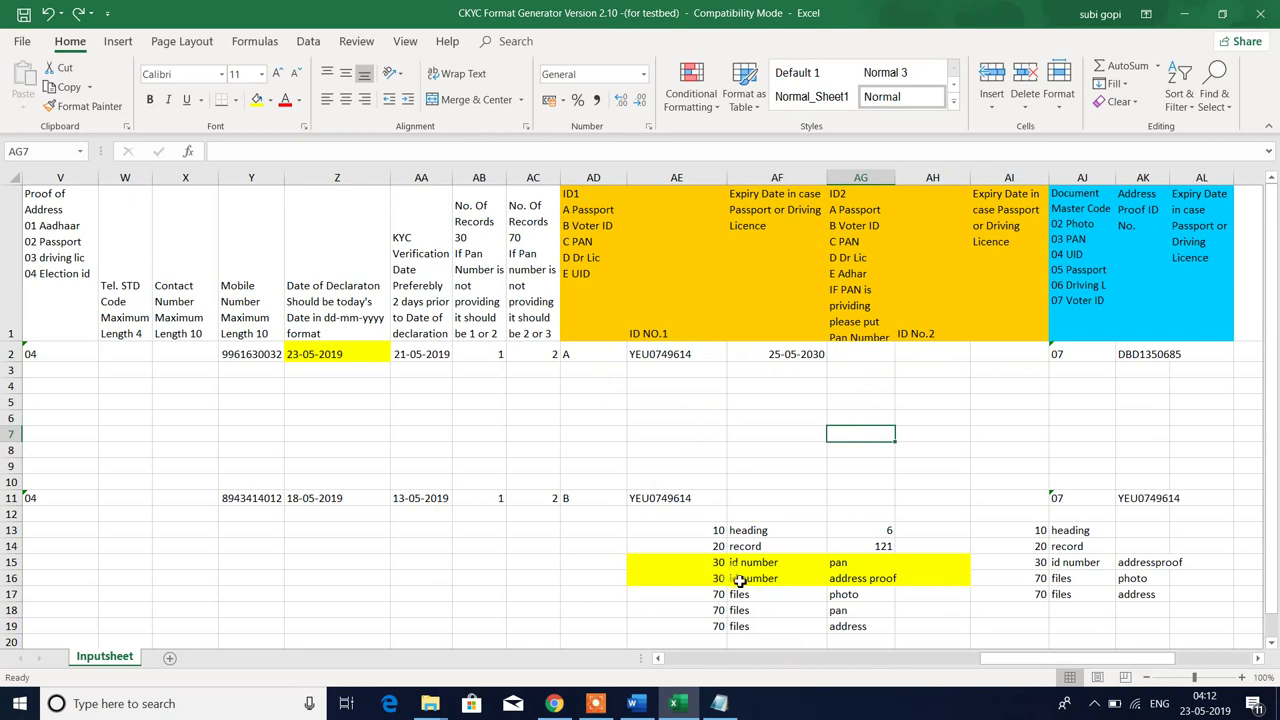
left_click(845, 566)
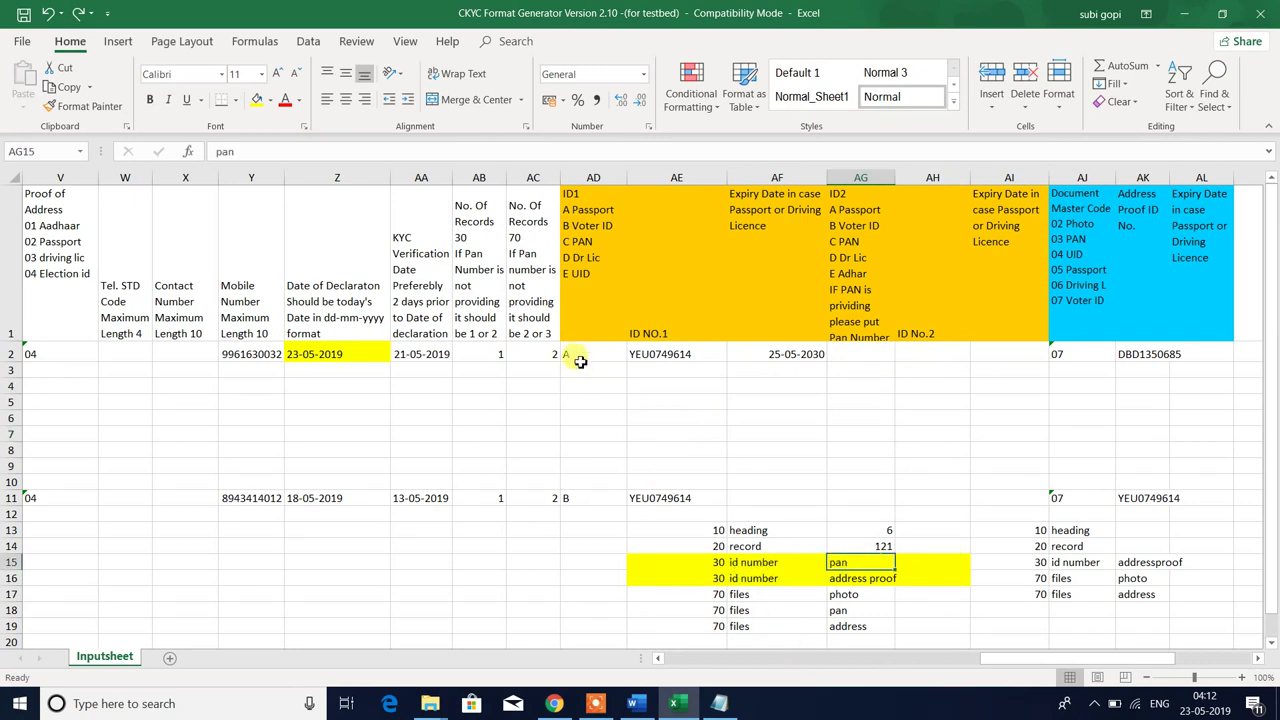
- Copy the passport details from the ID1 cells into the ID2 columns and clear AD2:AF2
left_click_drag(580, 357, 730, 368)
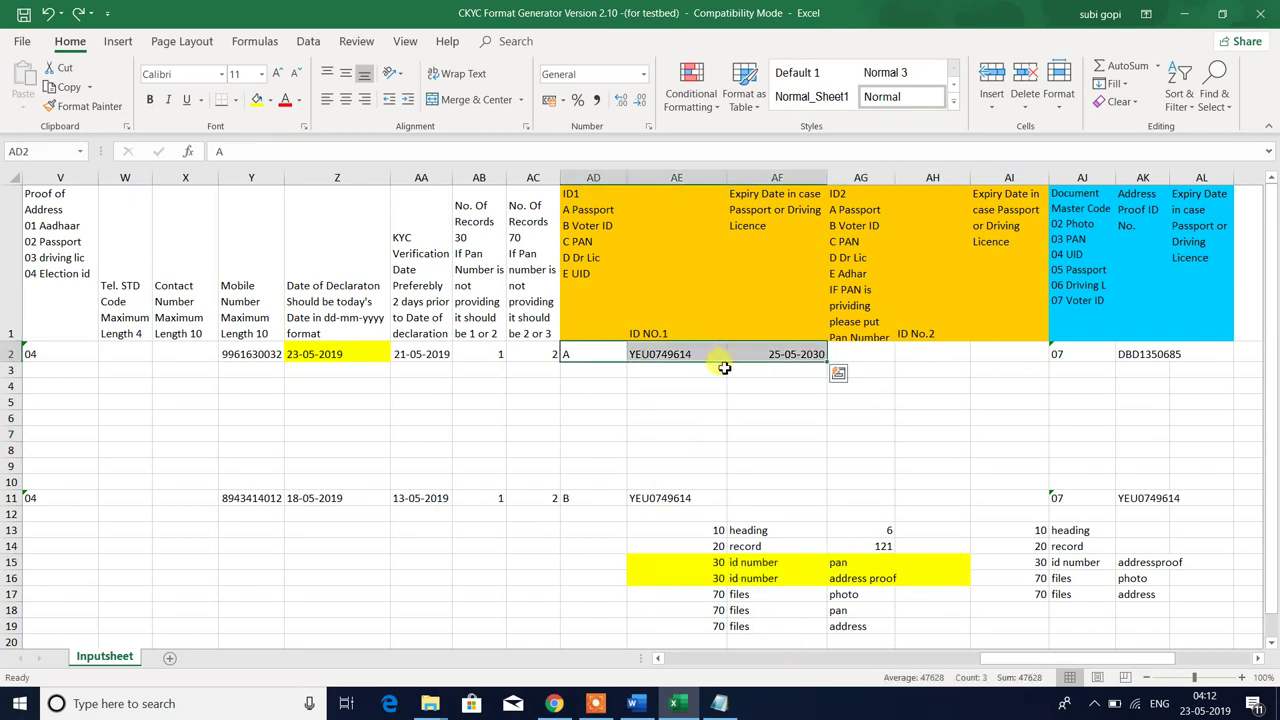
key("ctrl+c")
left_click(859, 357)
key("ctrl+v")
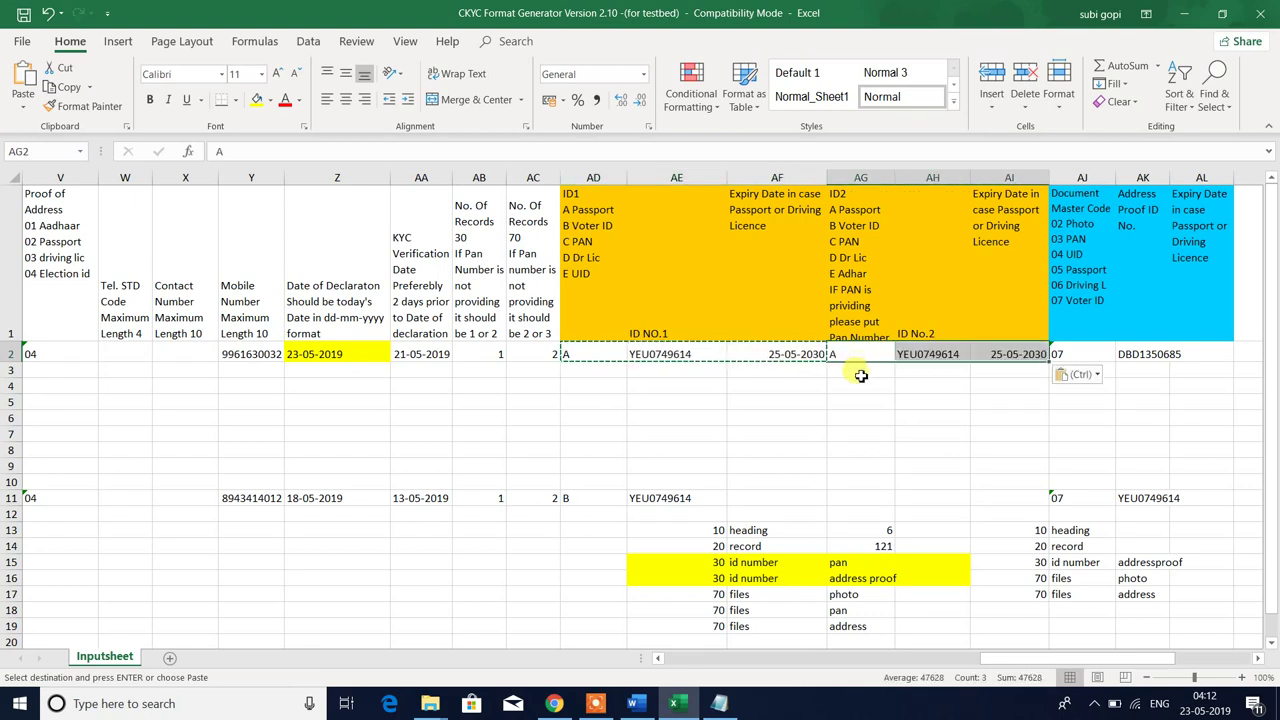
key("Escape")
left_click_drag(597, 357, 775, 358)
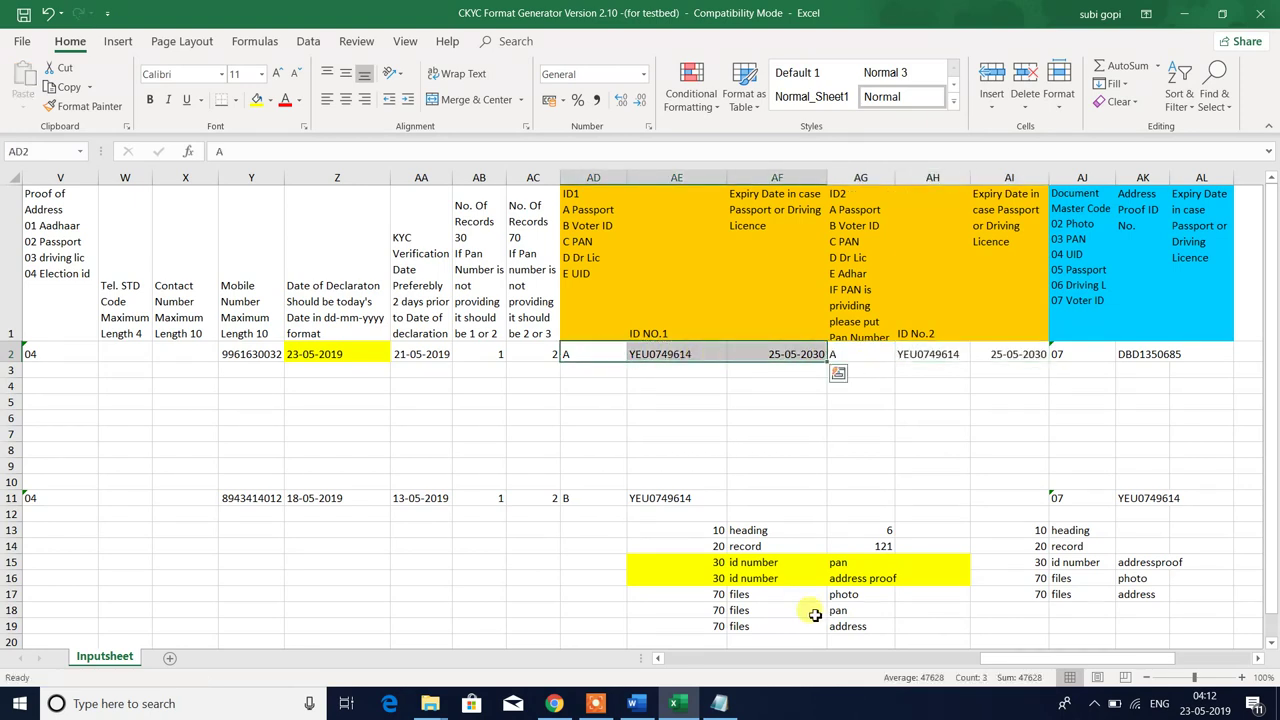
key("Delete")
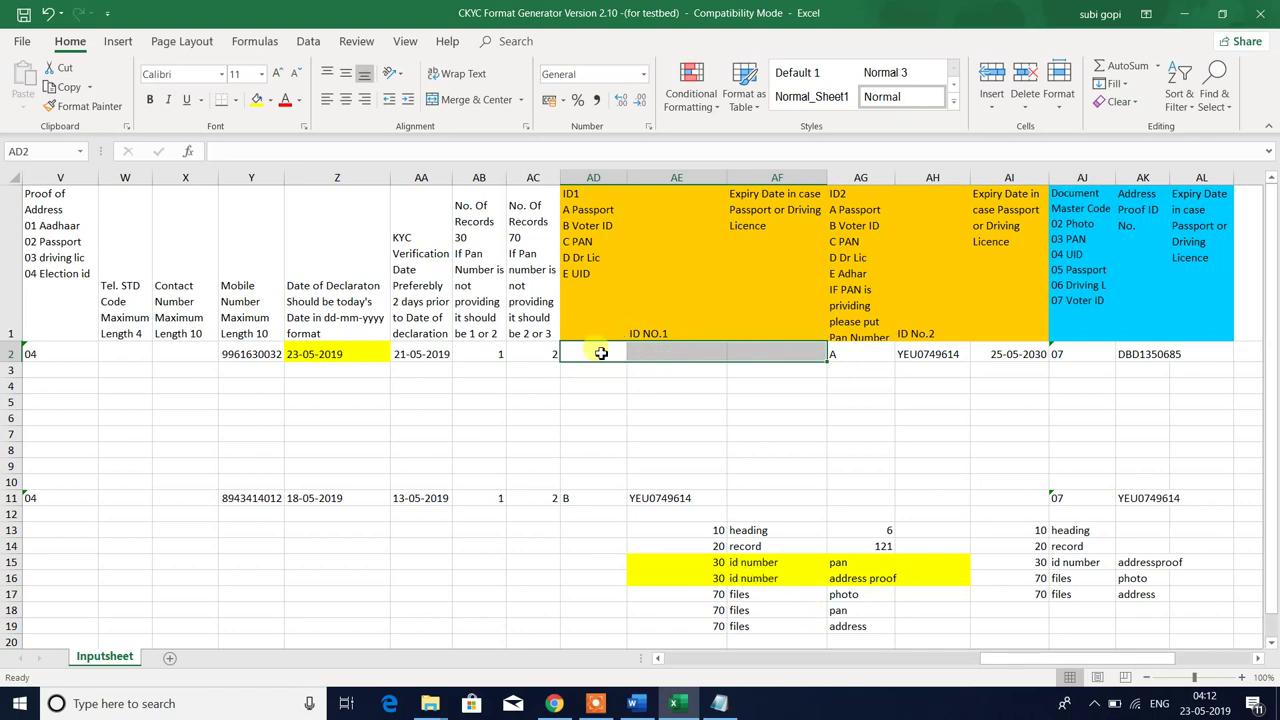
- Enter code C with the PAN number in AD2:AE2, leaving the expiry cell AF2 blank
left_click(601, 354)
type("C")
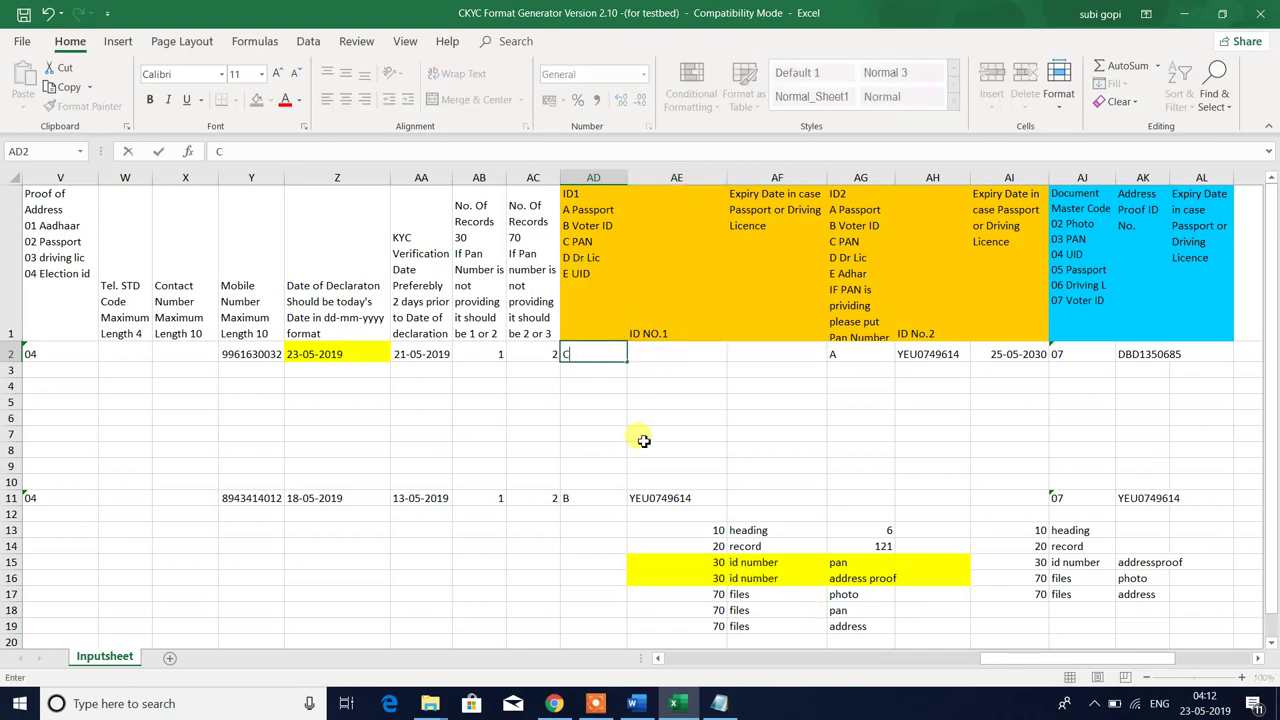
key("Tab")
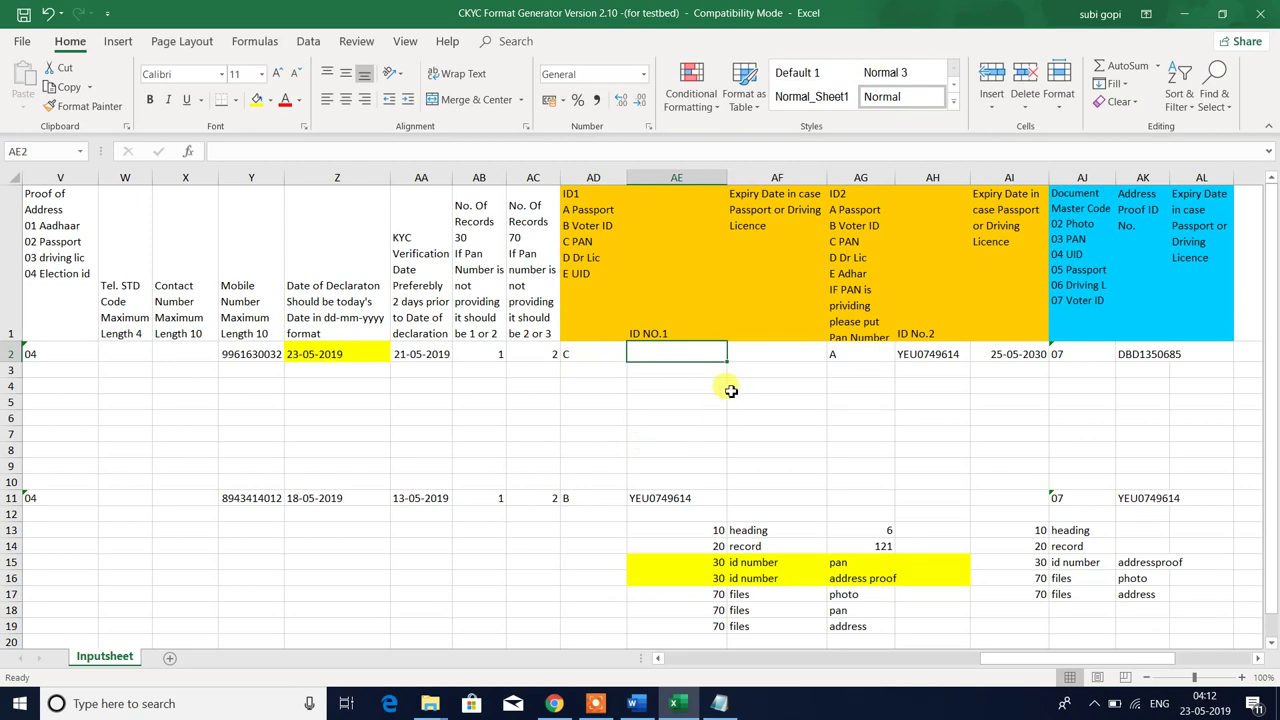
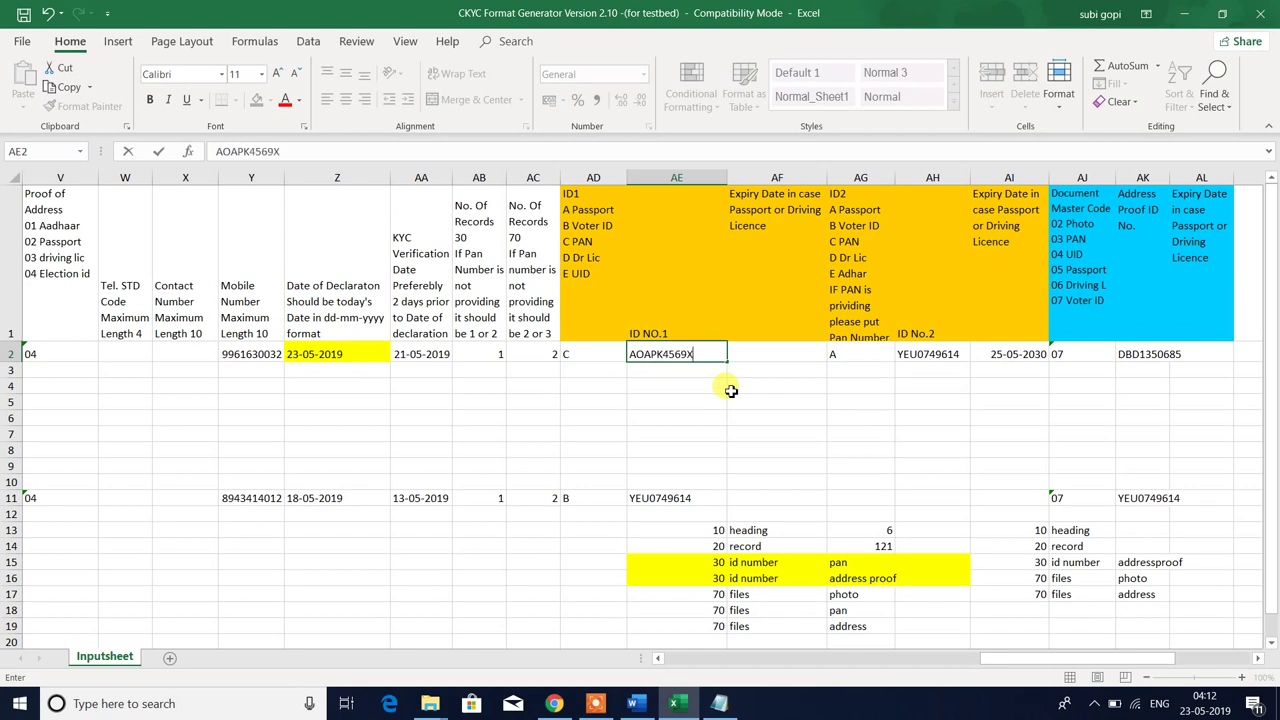
key("Return")
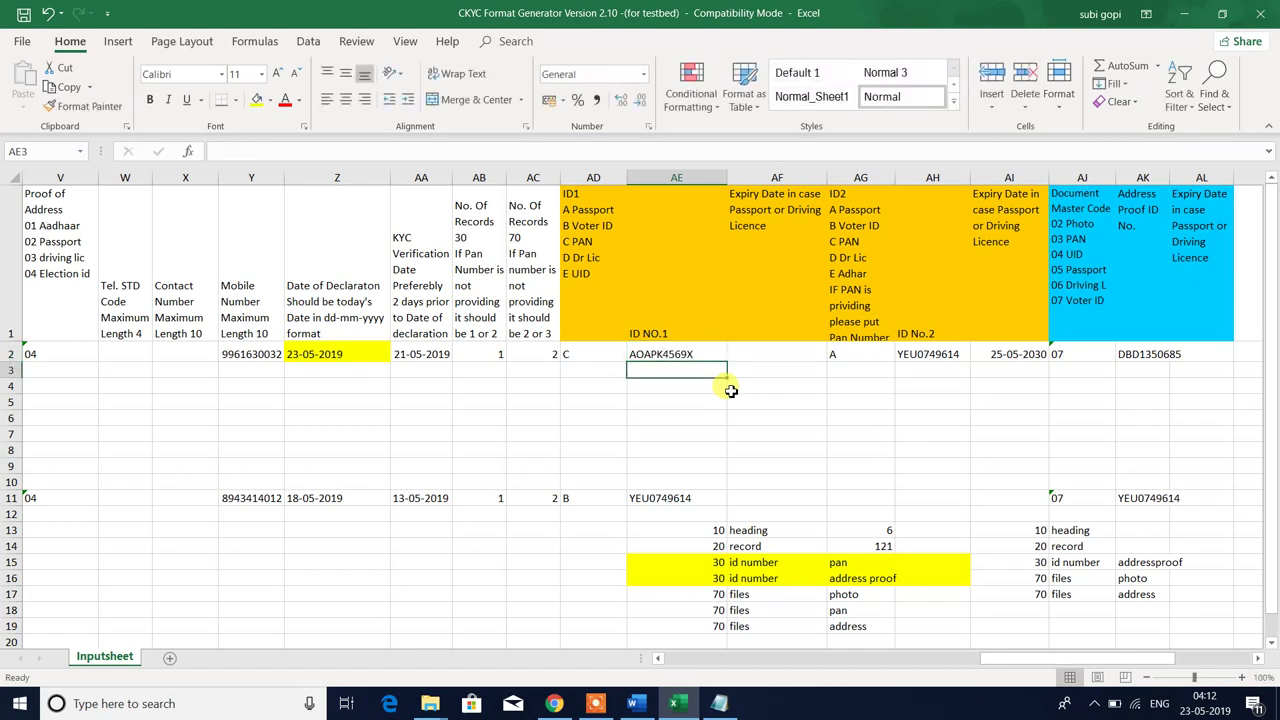
left_click(662, 352)
left_click(776, 336)
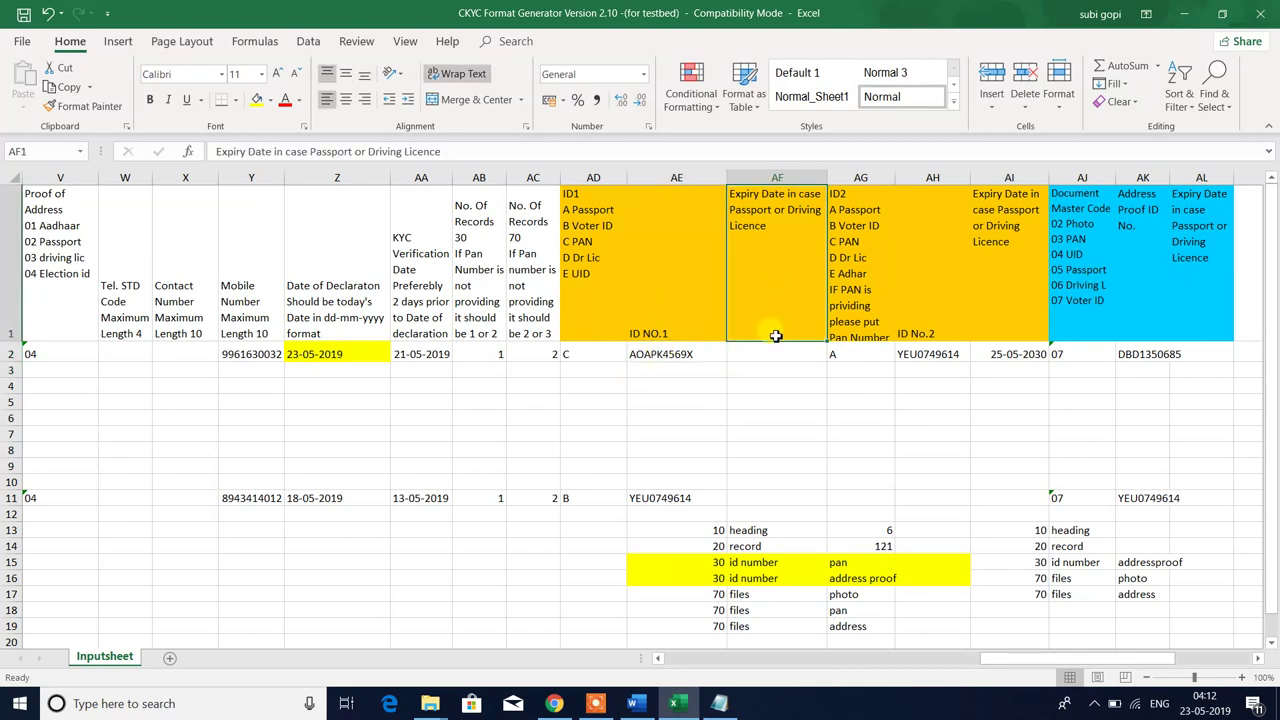
left_click(752, 356)
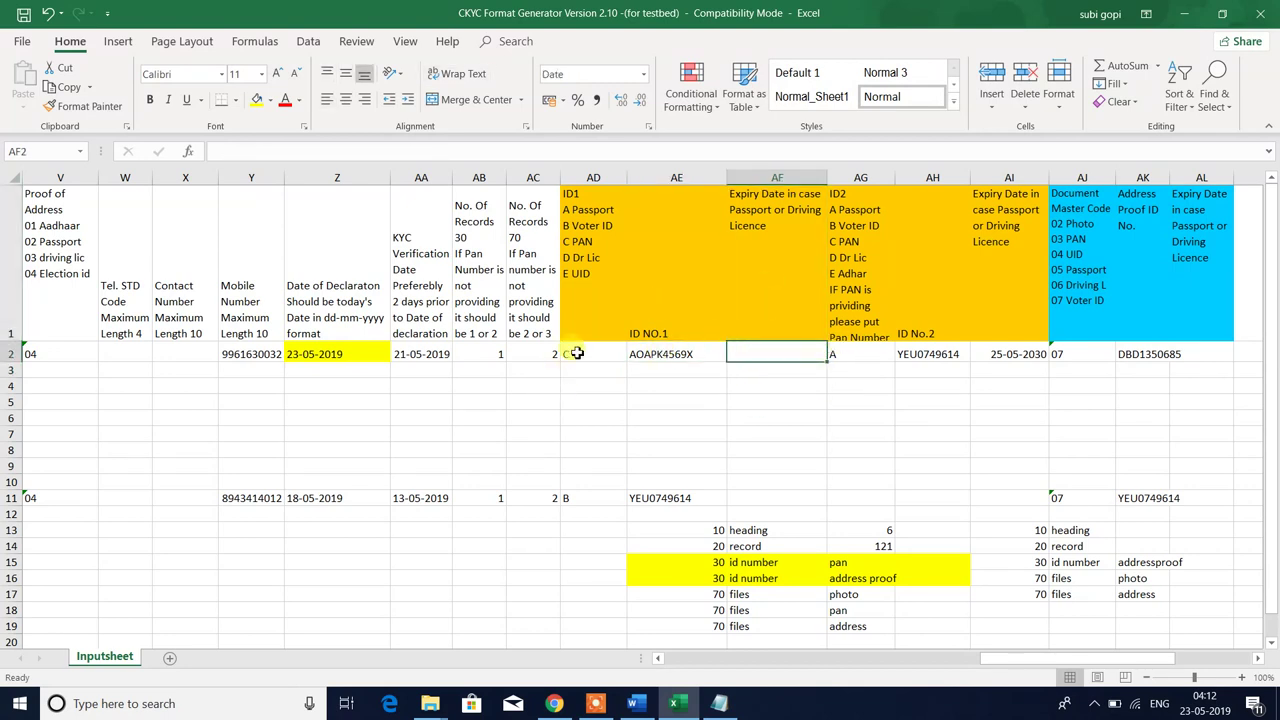
- Select and review row 2's ID1 and ID2 headings and values
left_click_drag(578, 353, 992, 262)
left_click_drag(578, 354, 988, 328)
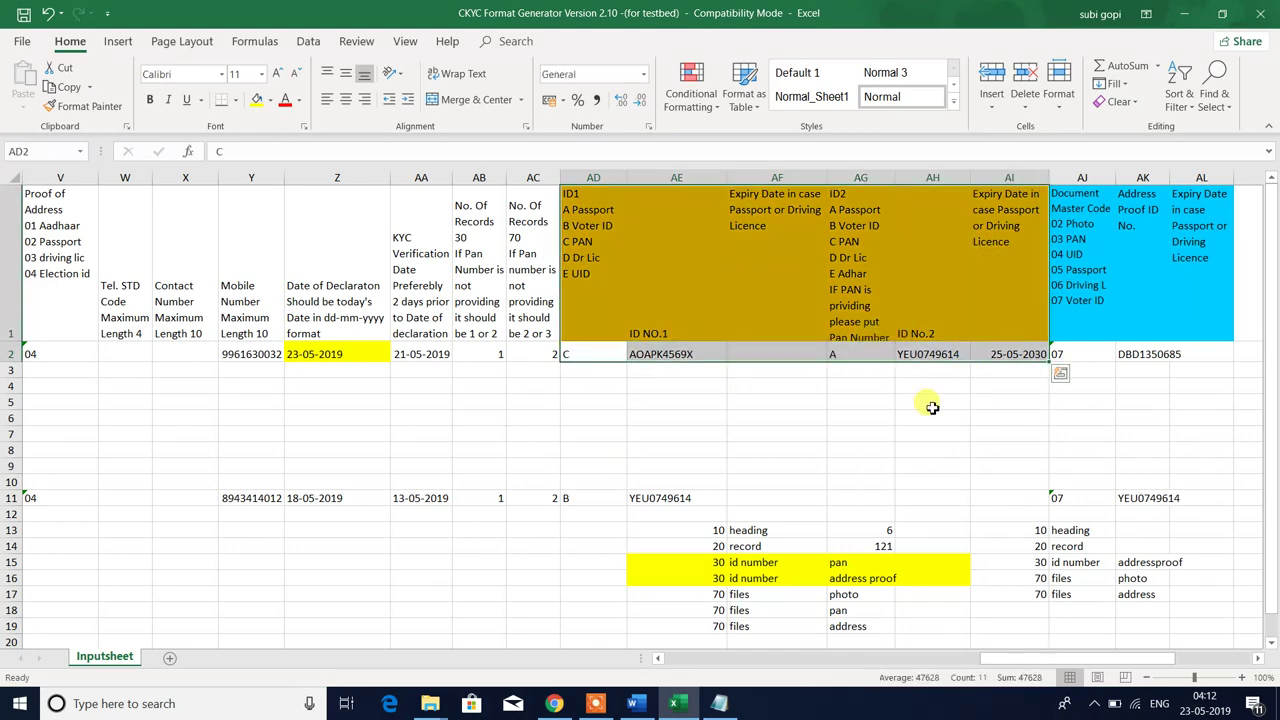
key("Right")
key("Right")
key("Right")
key("Right")
key("Right")
key("Right")
key("Right")
key("Right")
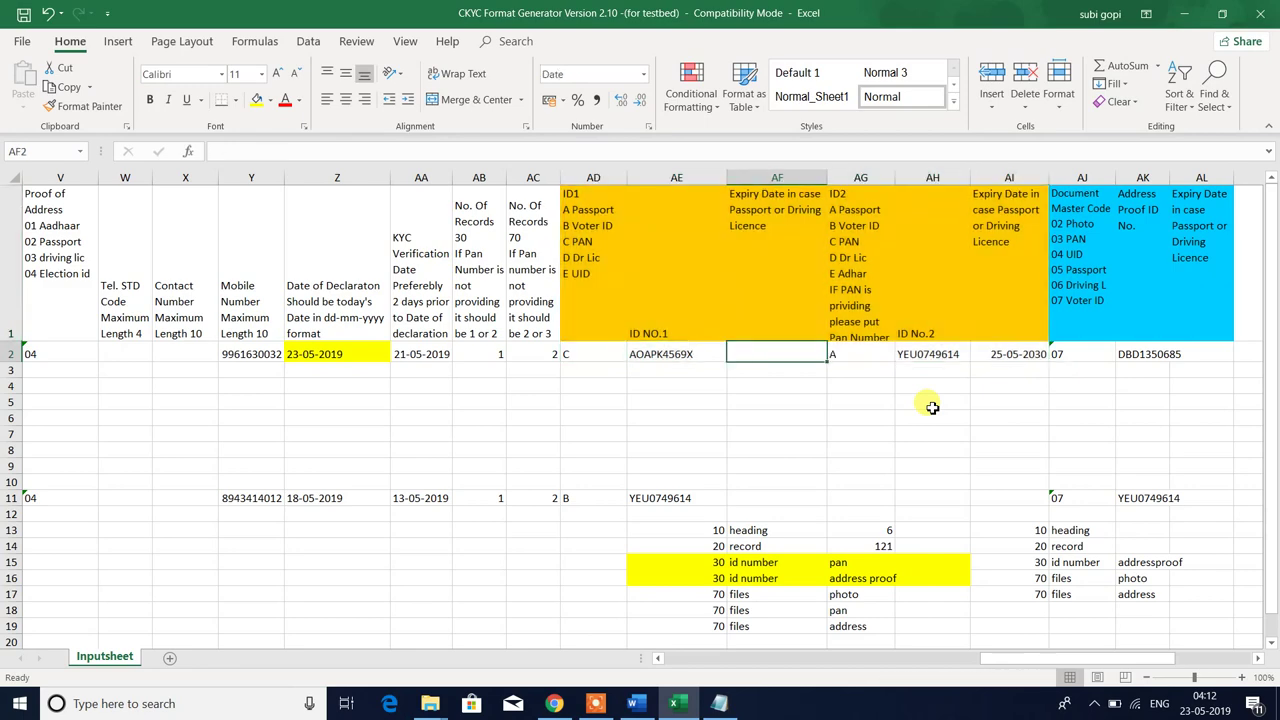
key("Right")
key("Right")
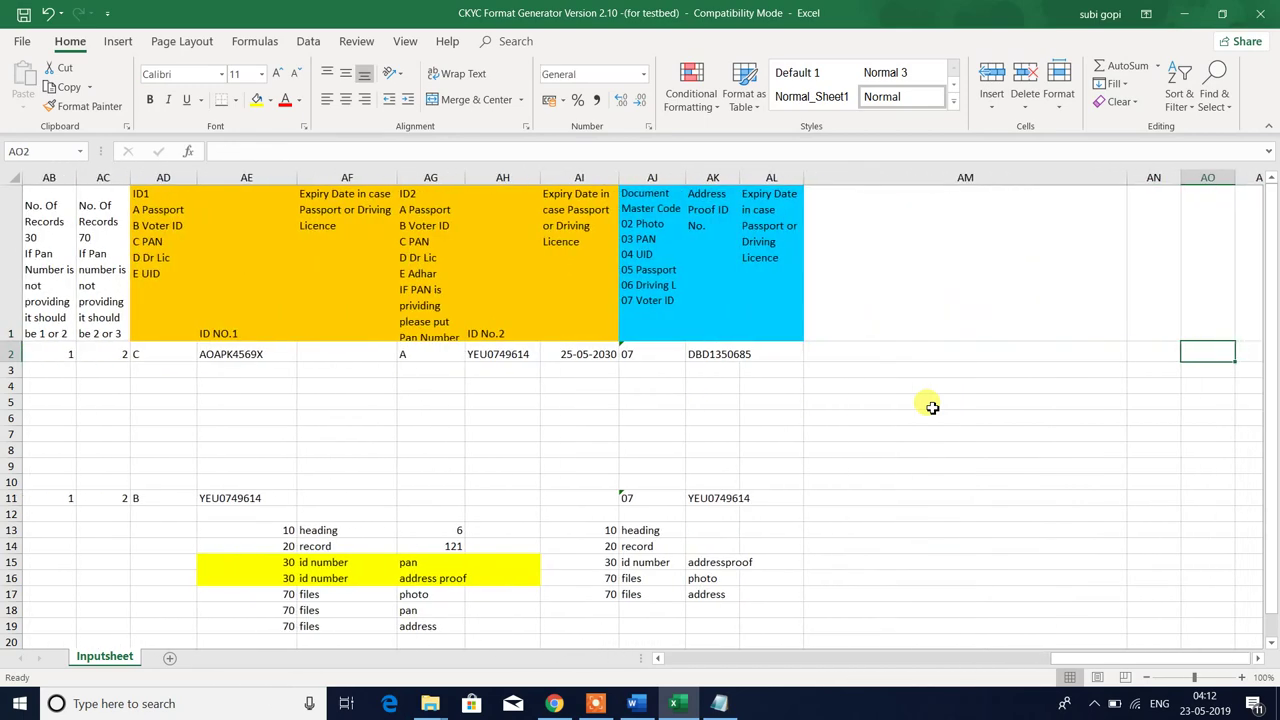
key("Left")
key("Left")
key("Left")
key("Left")
key("Up")
key("Down")
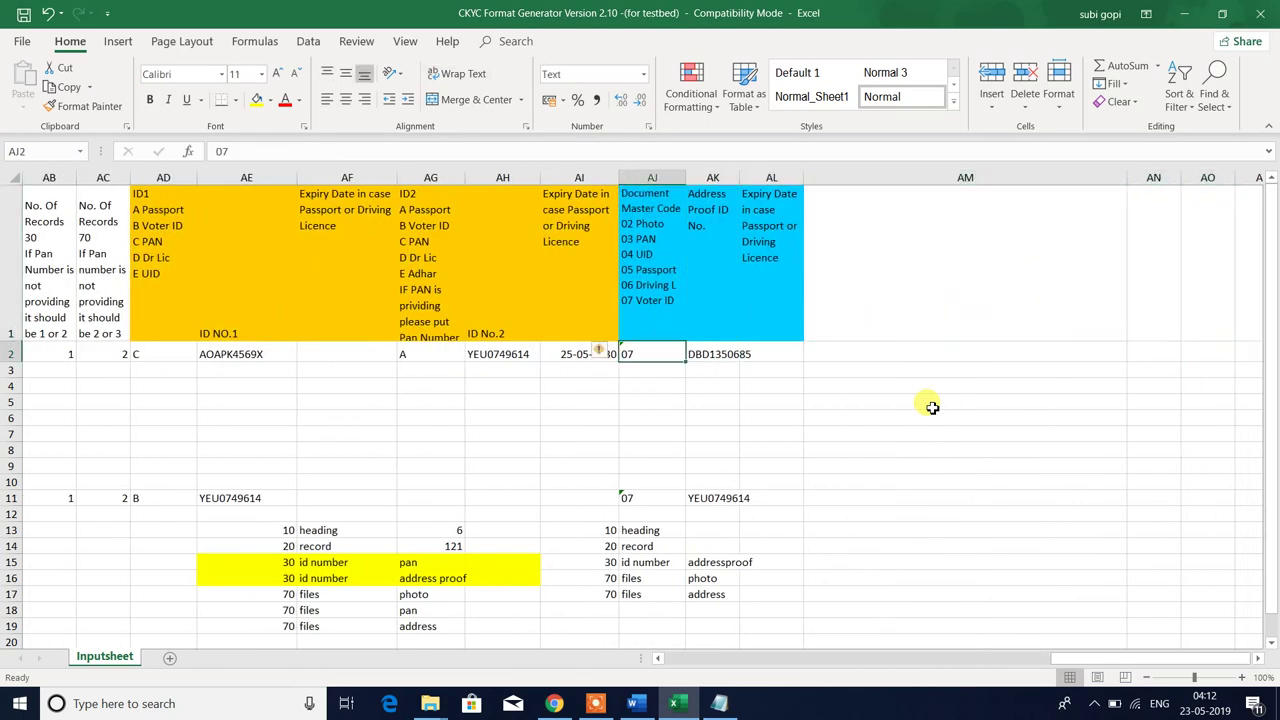
key("shift+Right")
key("shift+Up")
key("shift+Right")
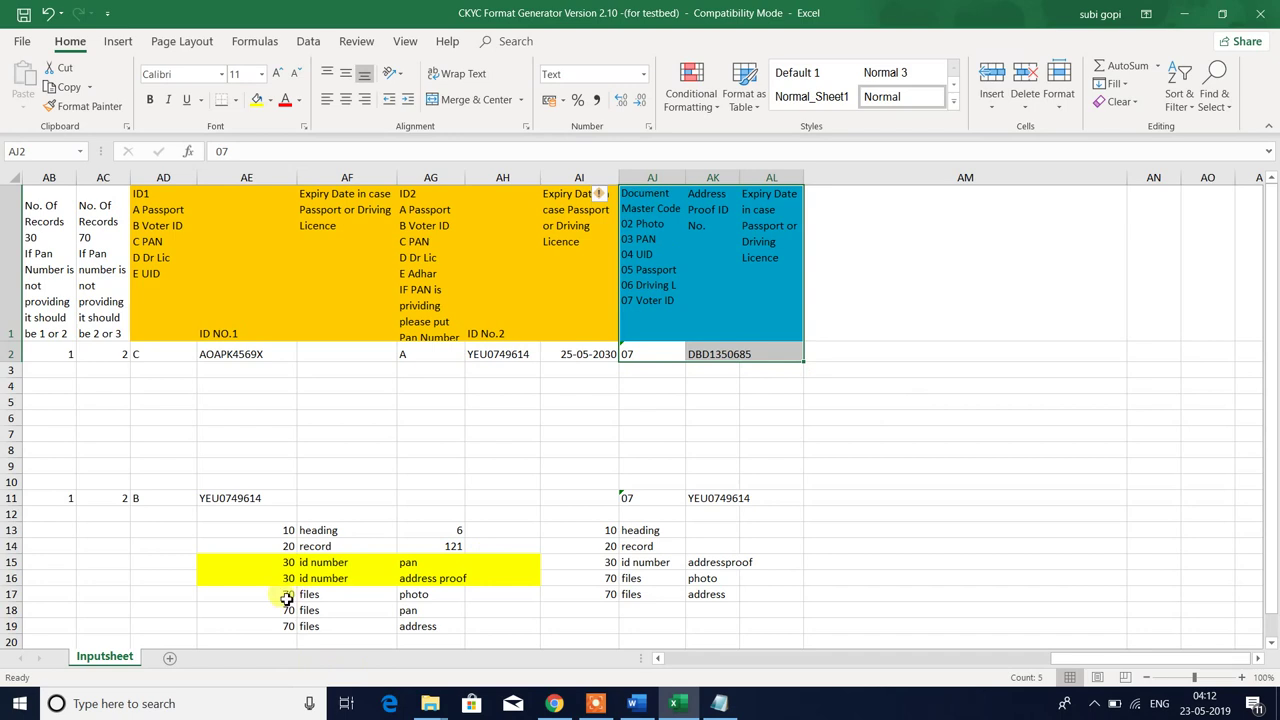
left_click_drag(287, 596, 434, 613)
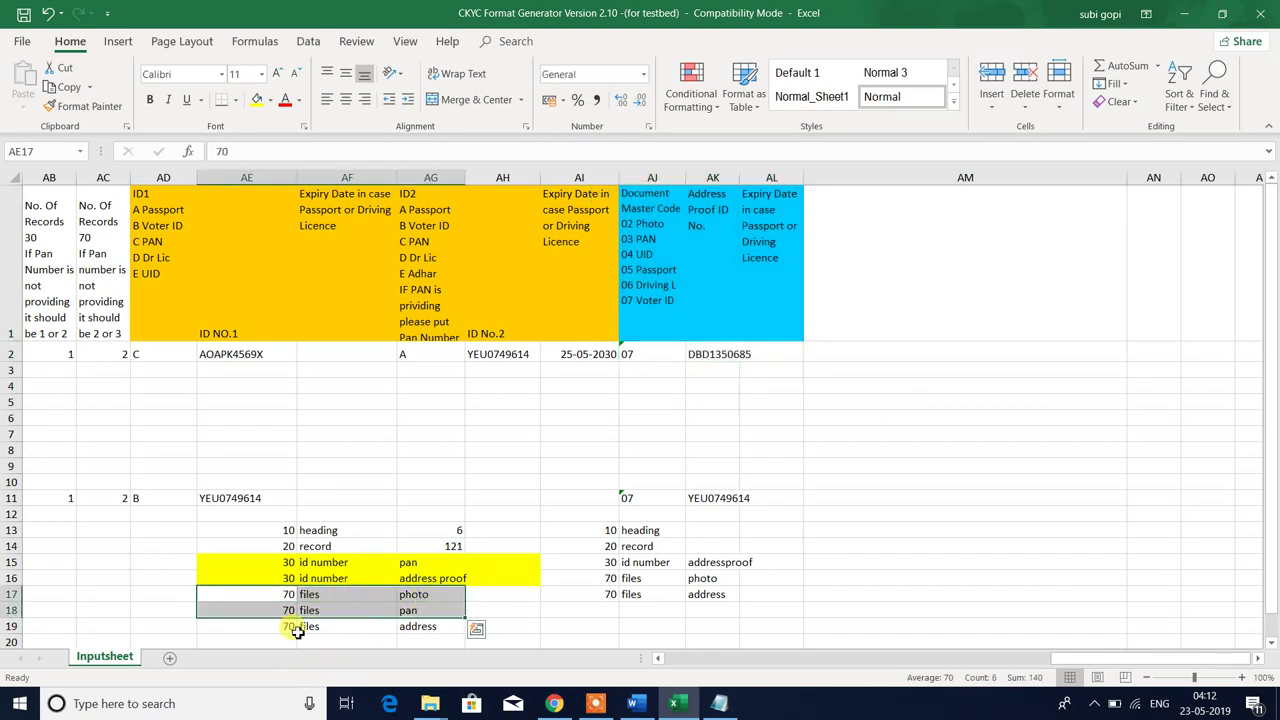
left_click_drag(271, 623, 414, 625)
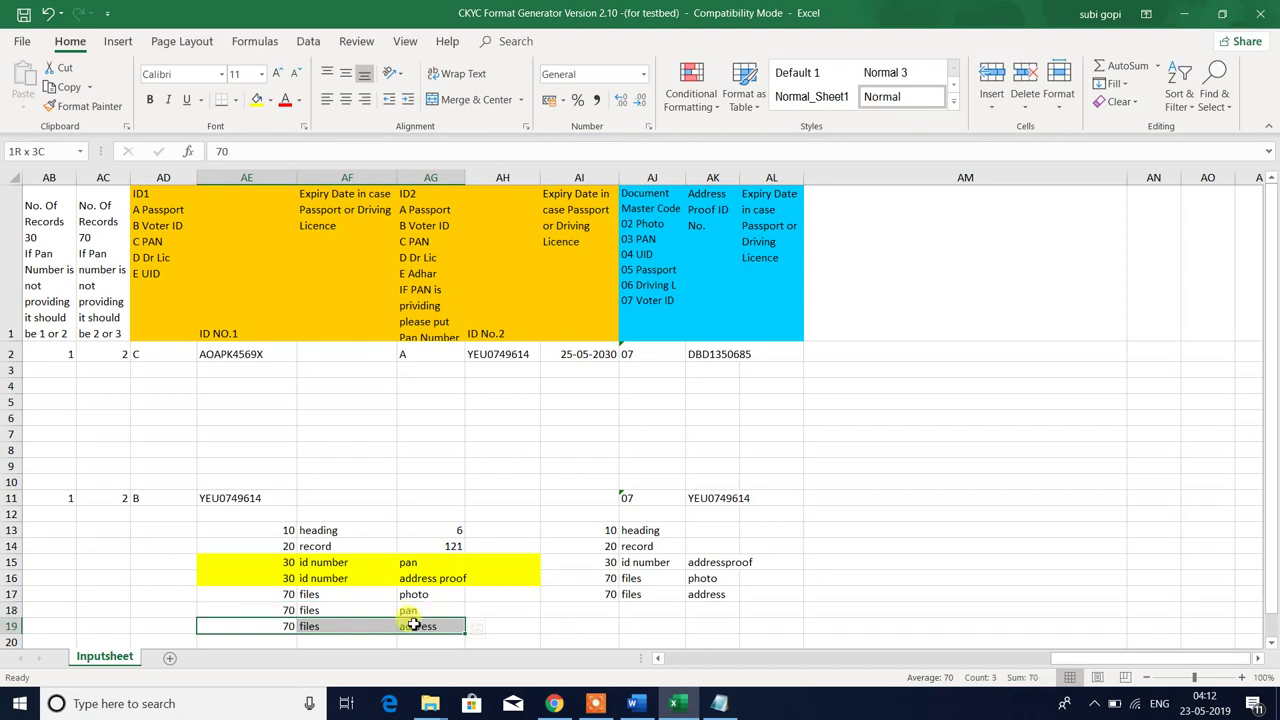
left_click(638, 232)
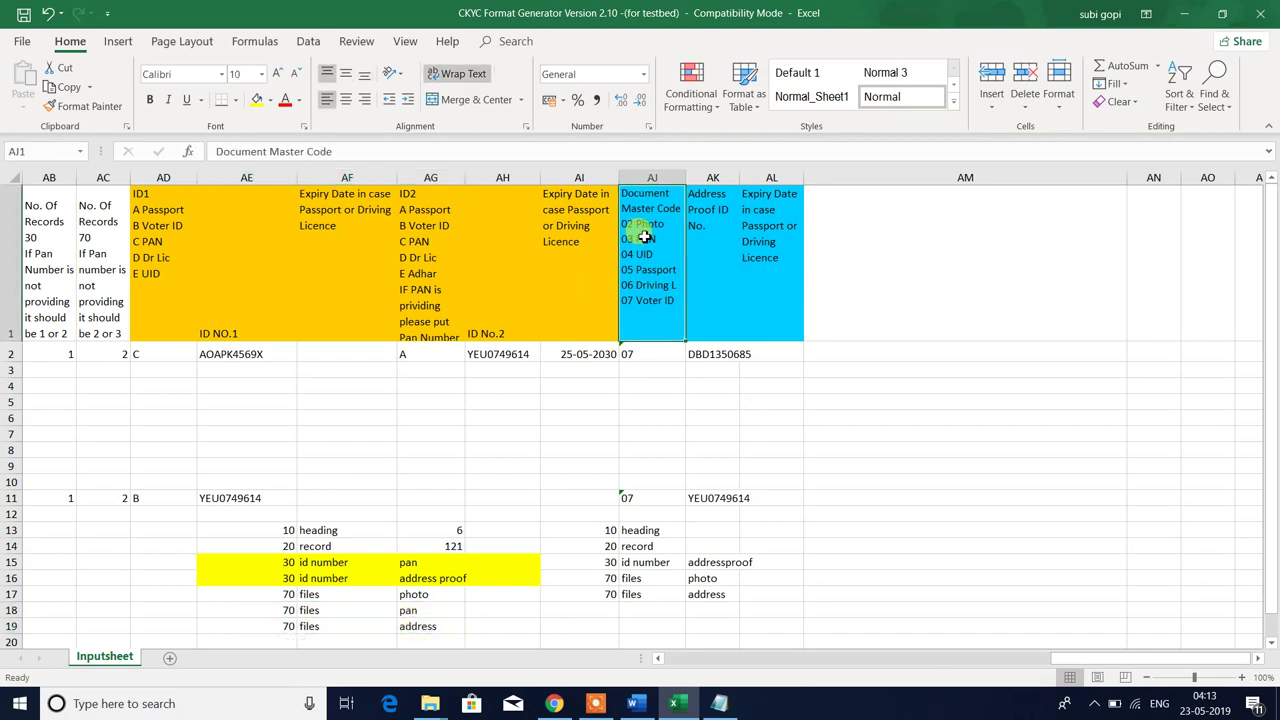
left_click_drag(157, 355, 583, 283)
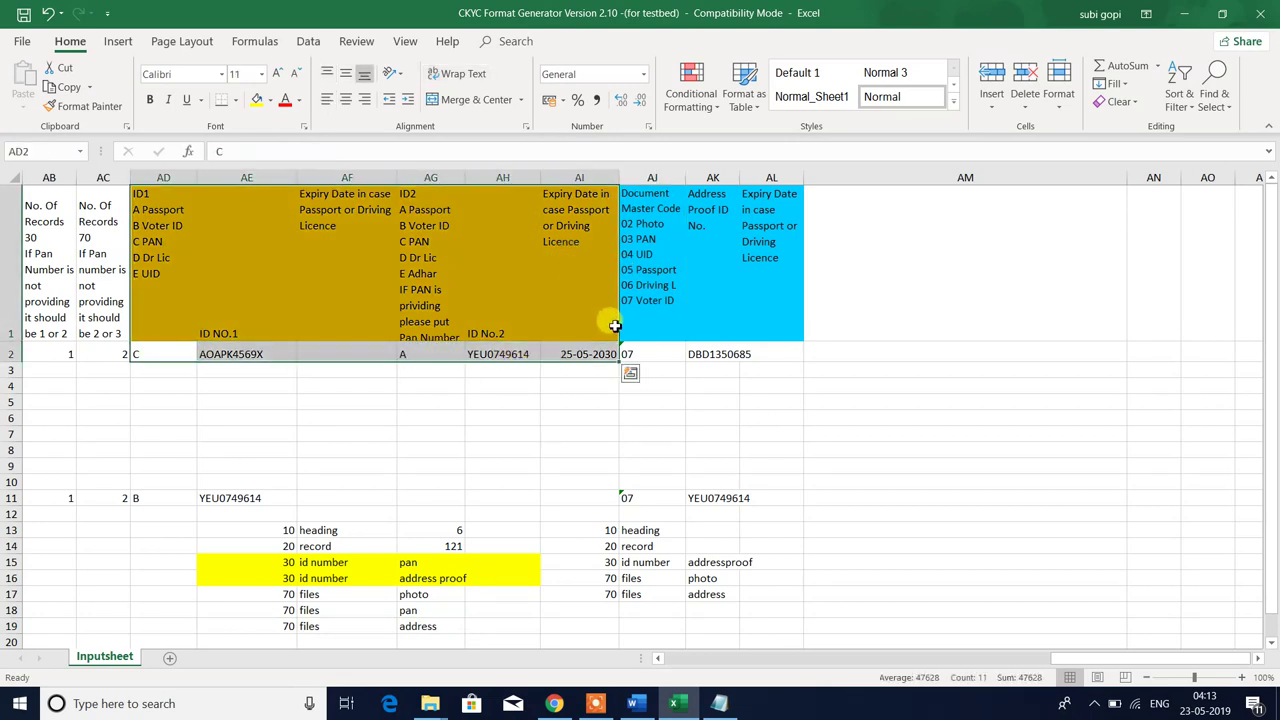
left_click_drag(641, 352, 763, 211)
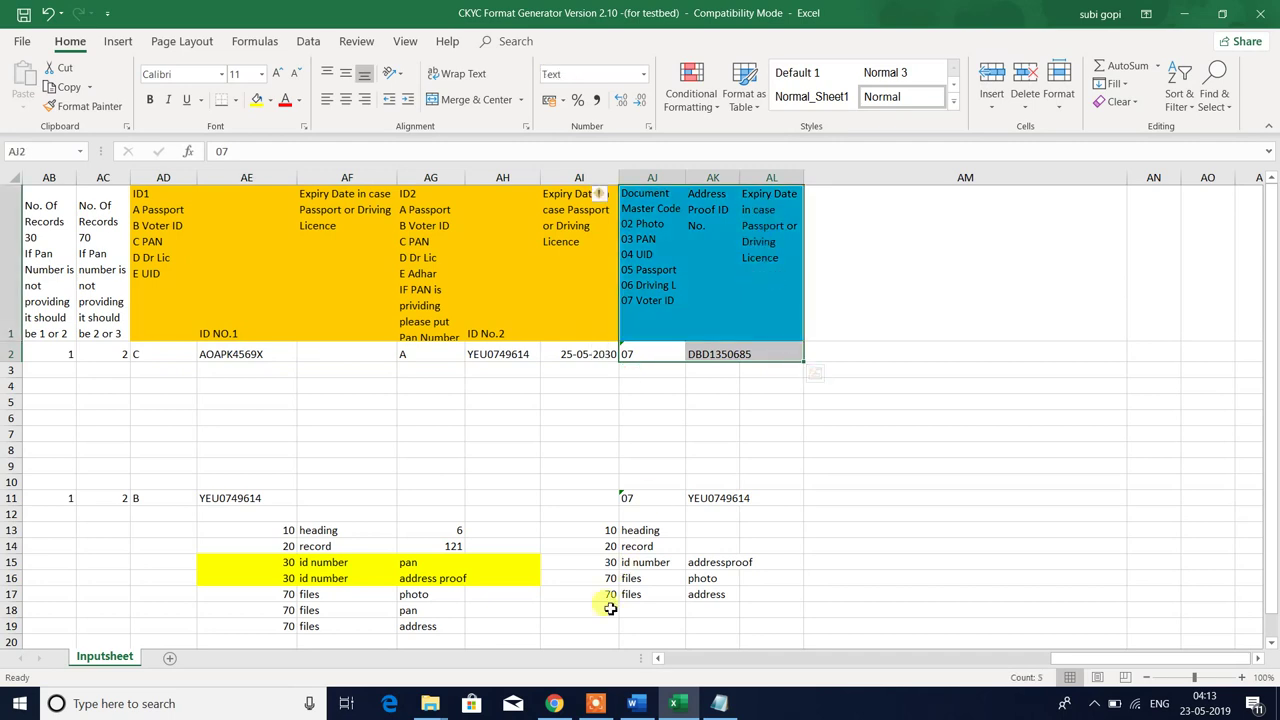
left_click(596, 703)
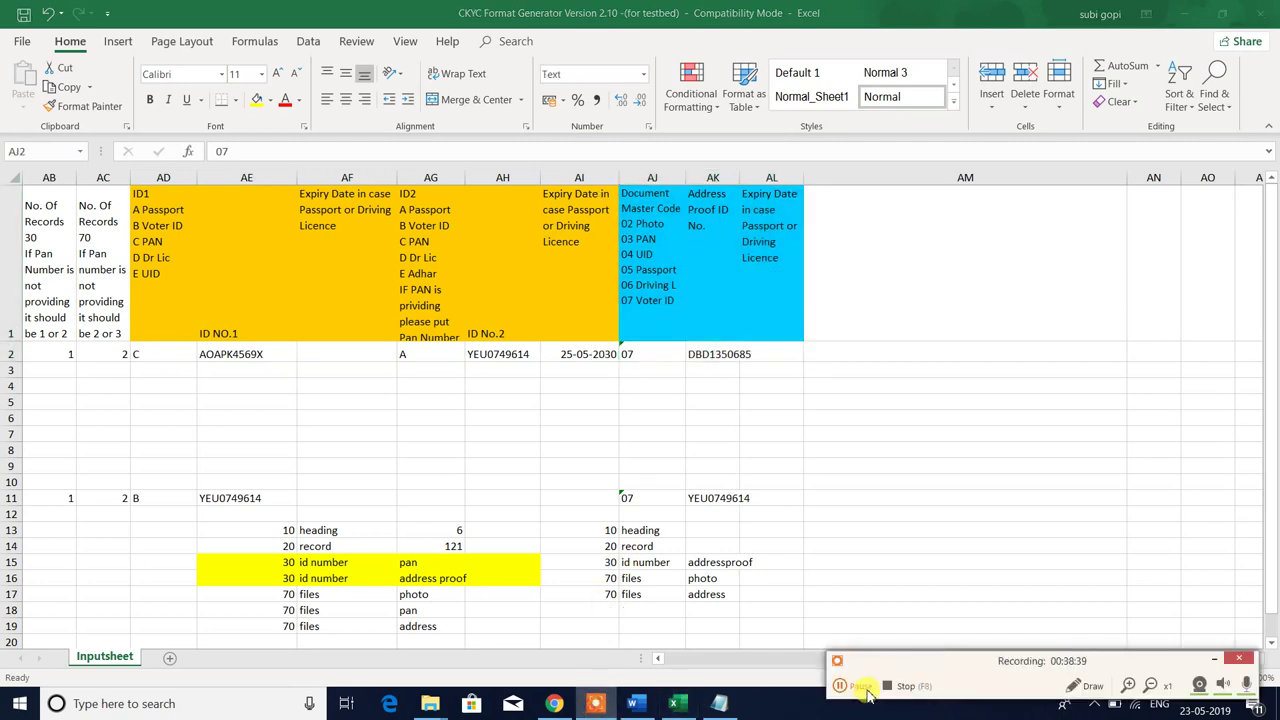
left_click(712, 401)
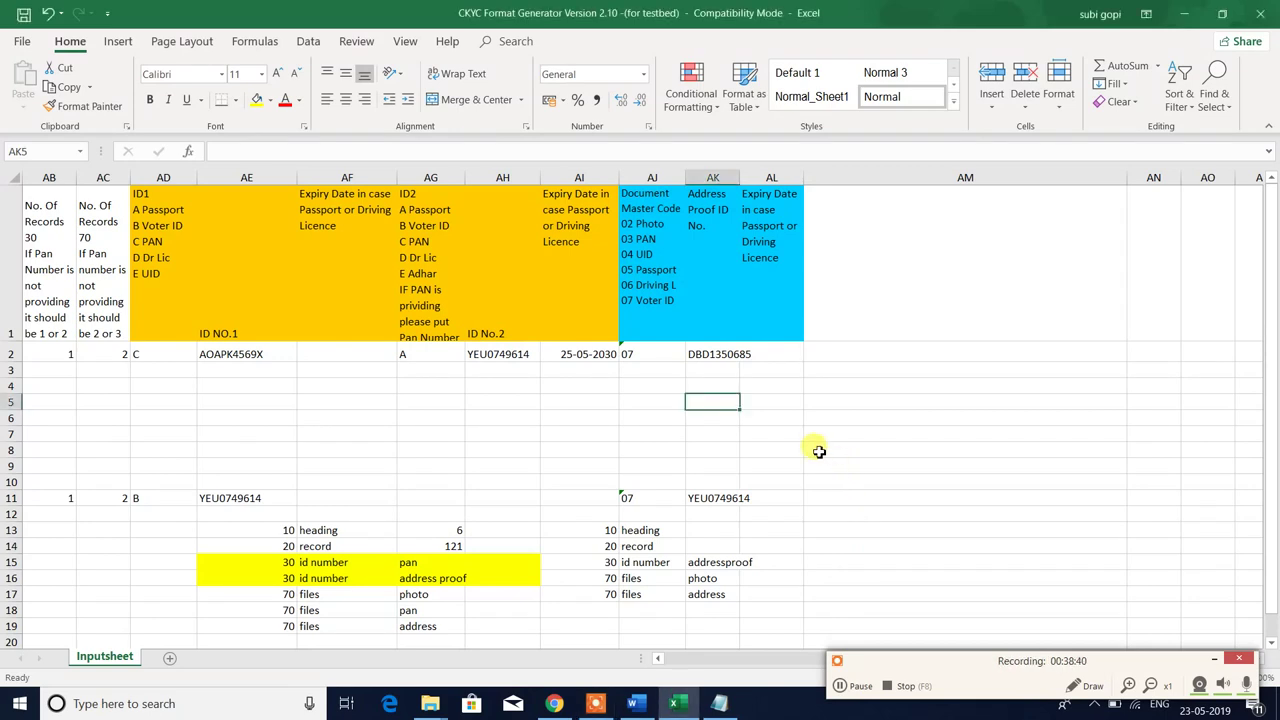
left_click(744, 388)
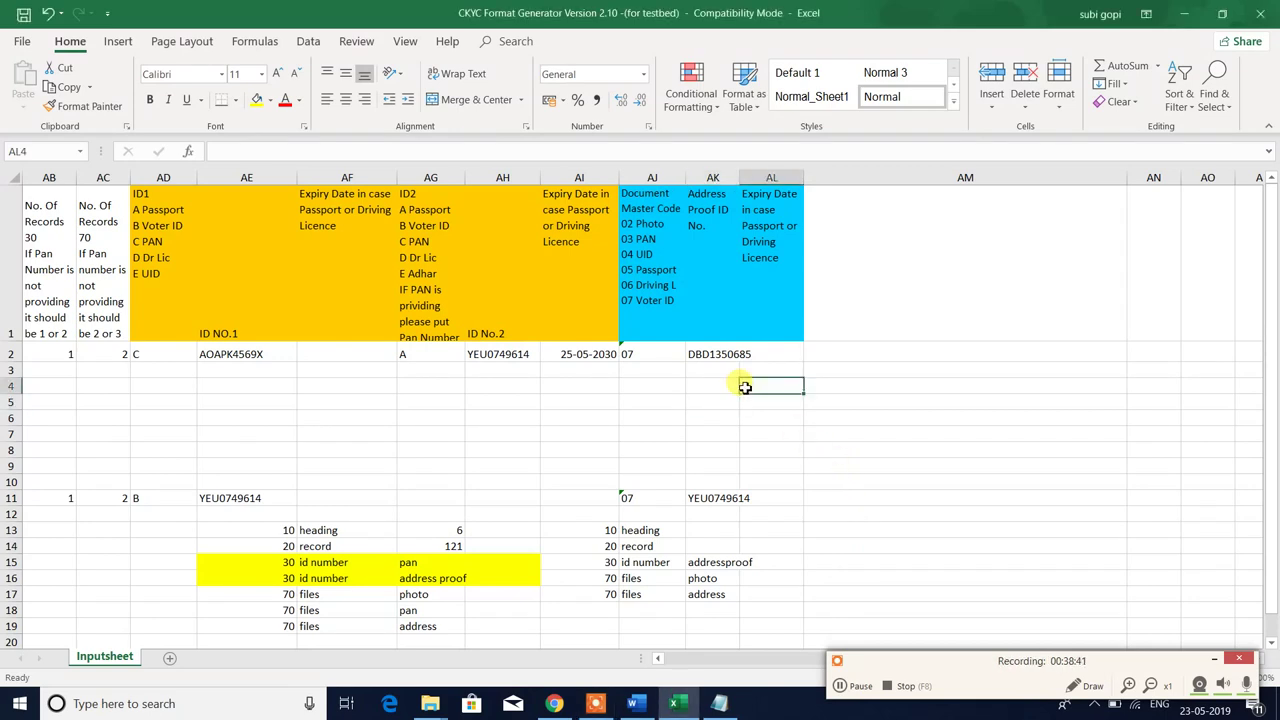
left_click(649, 285)
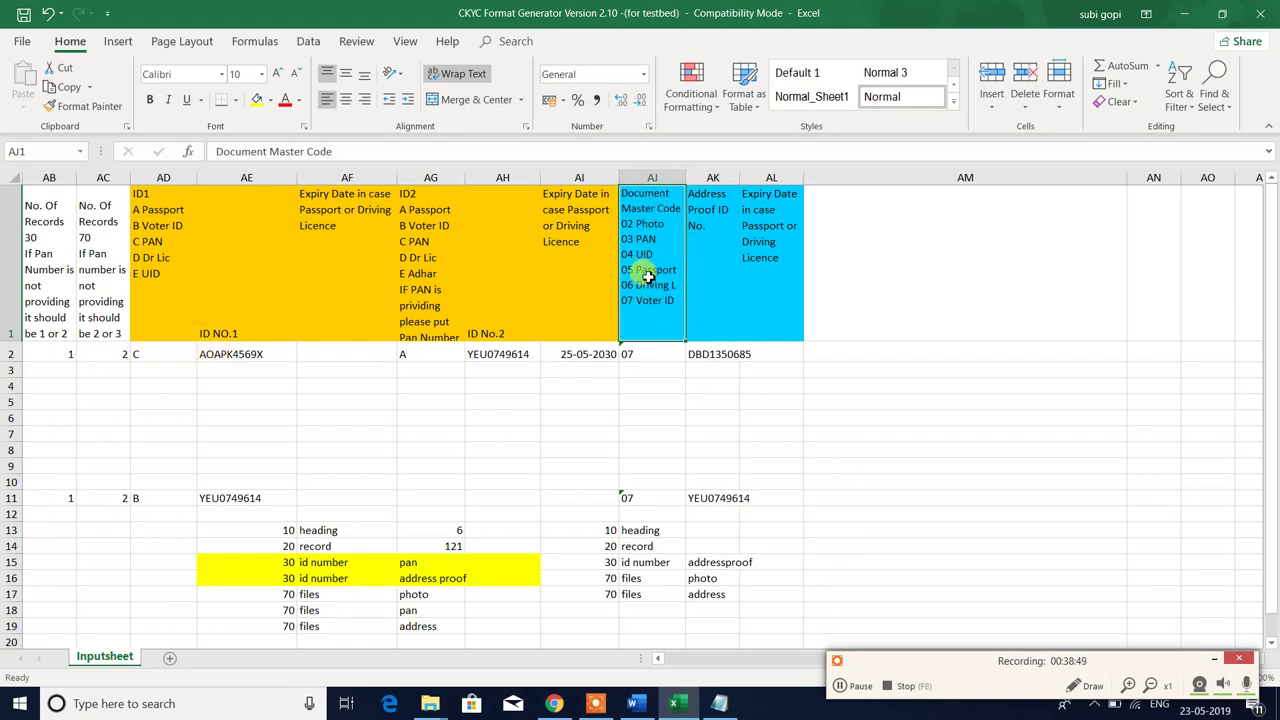
- Review row 2's address-proof columns and begin entering its document master code
left_click(744, 276)
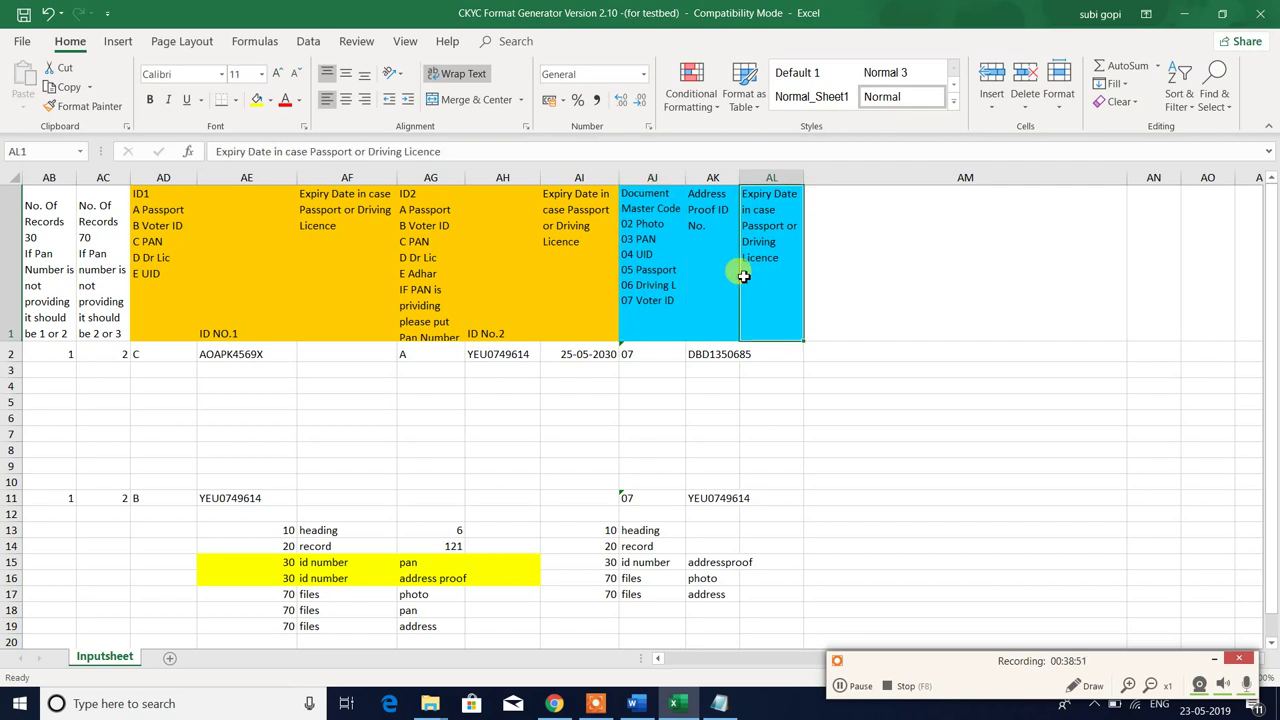
left_click(643, 271)
left_click_drag(634, 353, 757, 356)
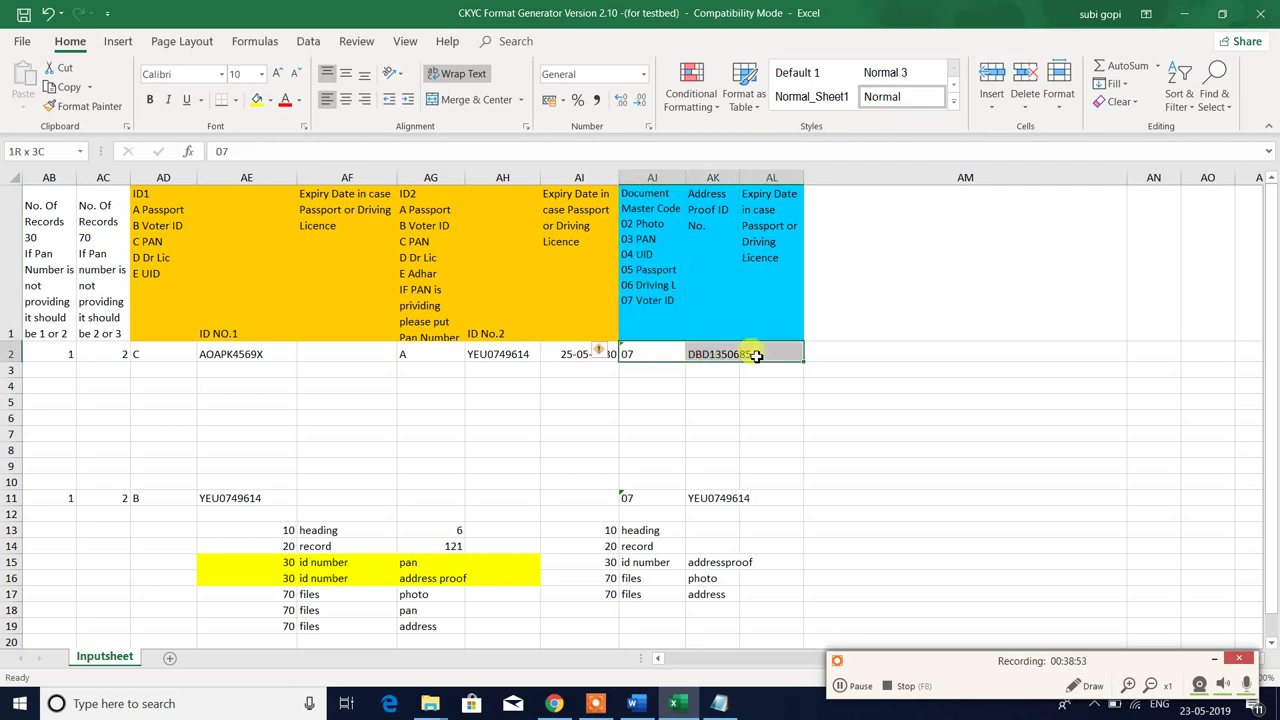
left_click(650, 275)
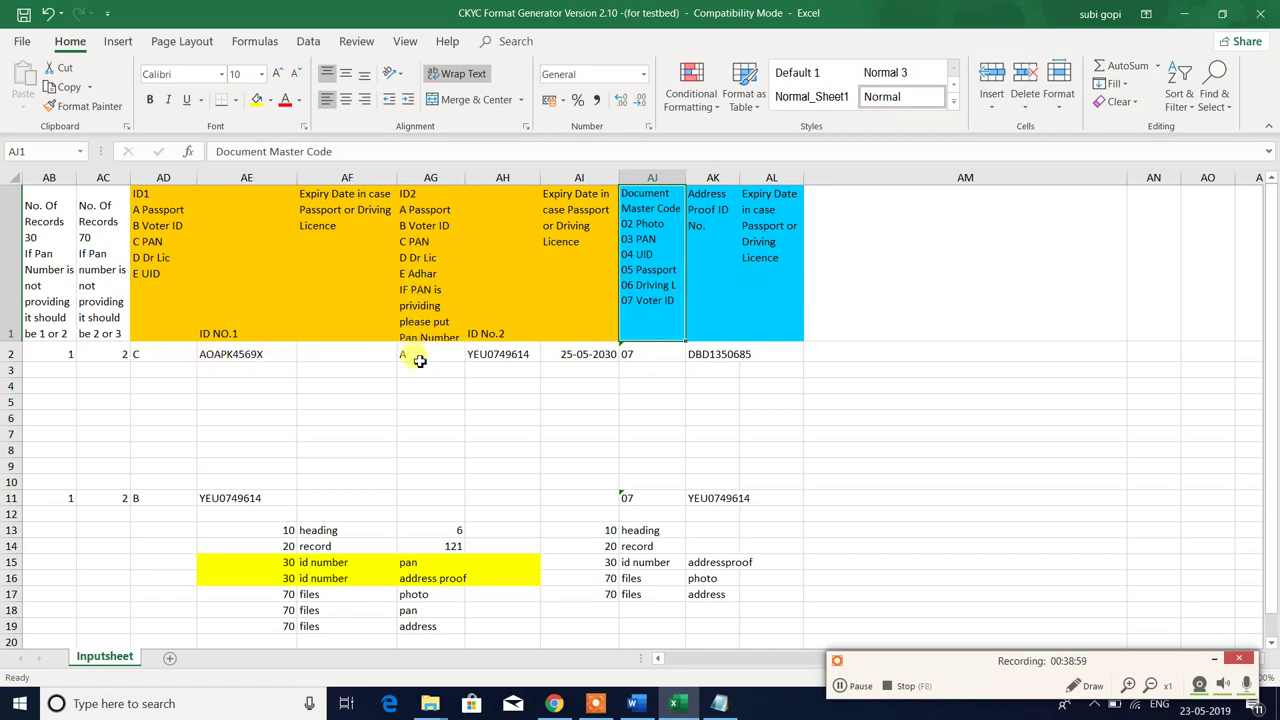
left_click(423, 300)
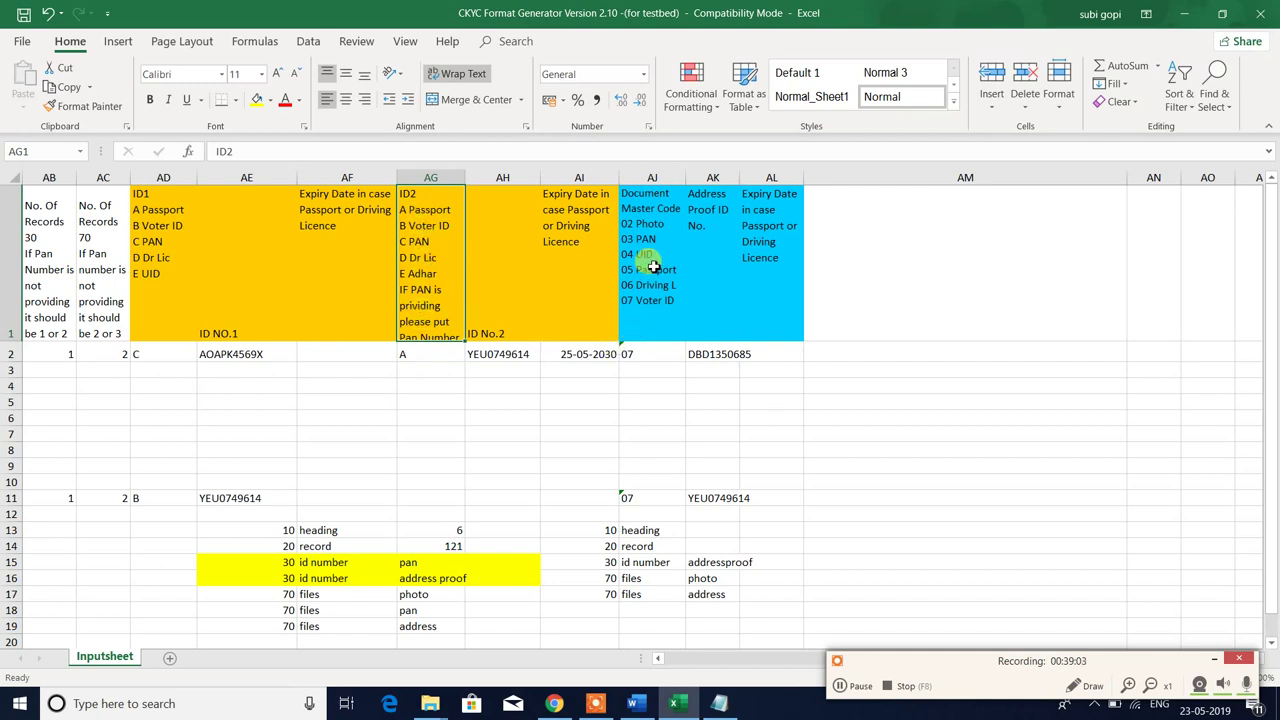
left_click(652, 349)
type("0")
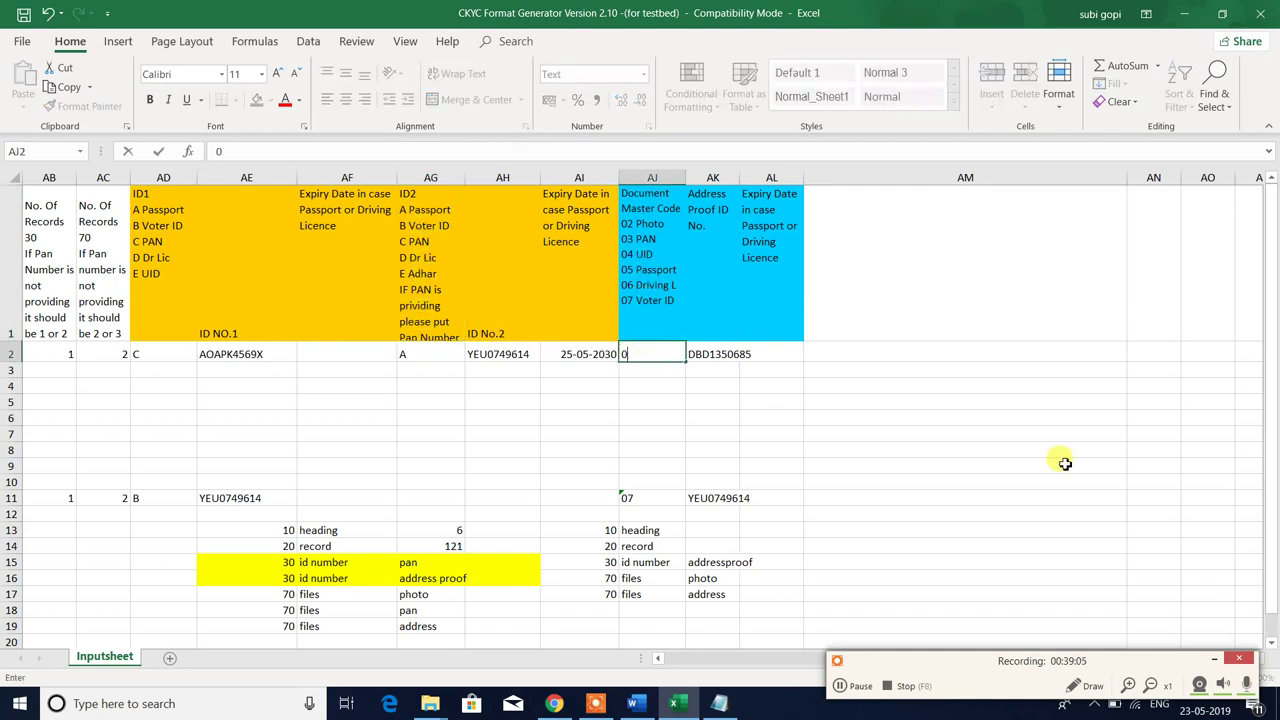
key("Tab")
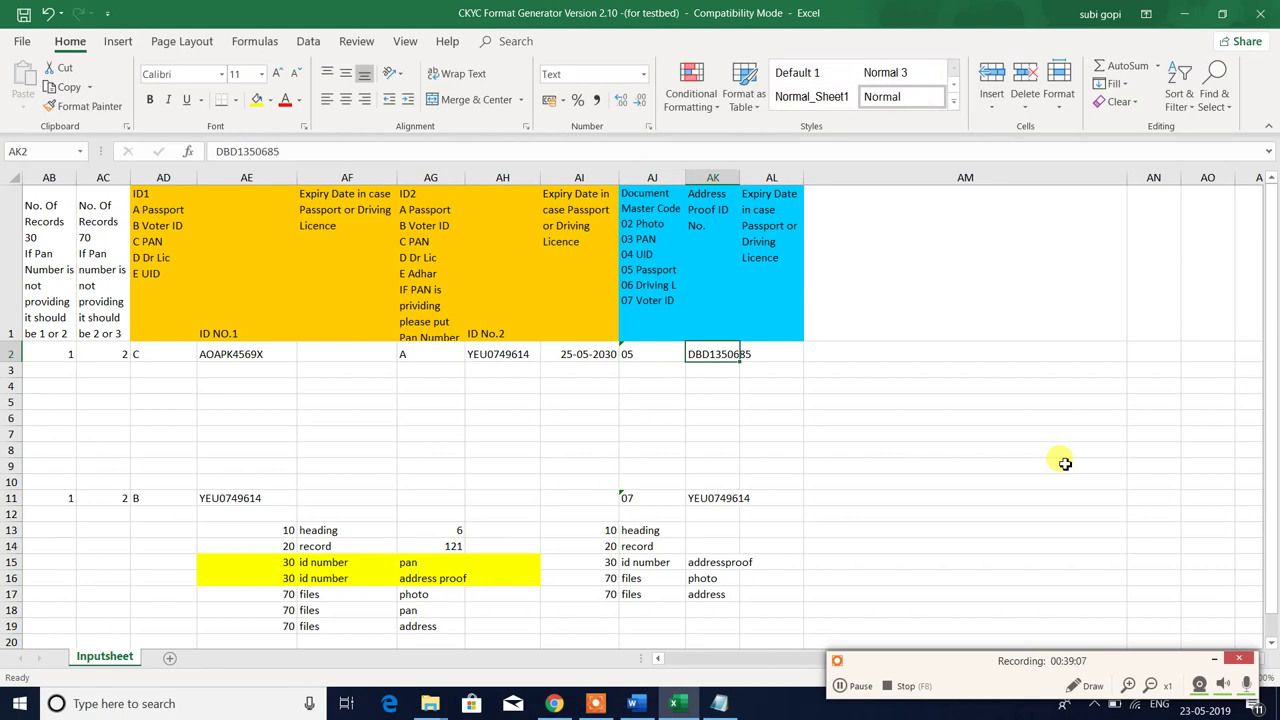
- Copy row 2's ID No.2 number and expiry date into the address proof columns
key("Tab")
key("Left")
key("Left")
key("Left")
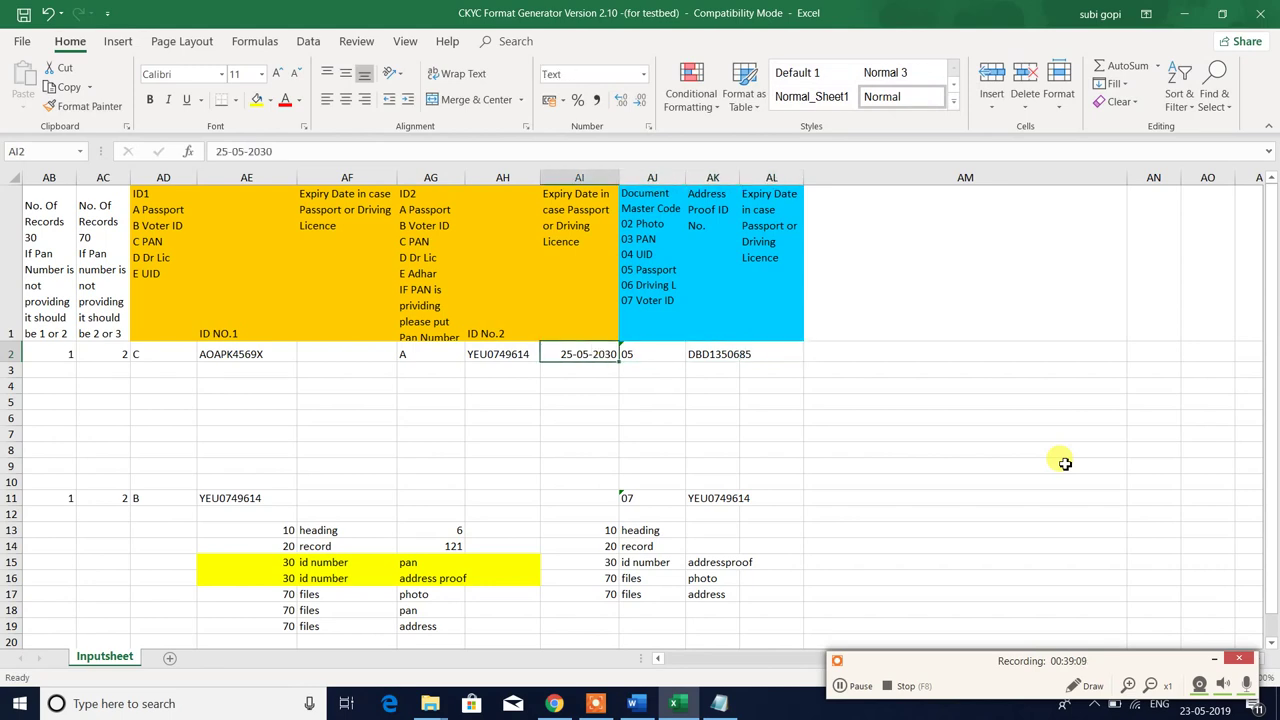
key("Left")
key("shift+Right")
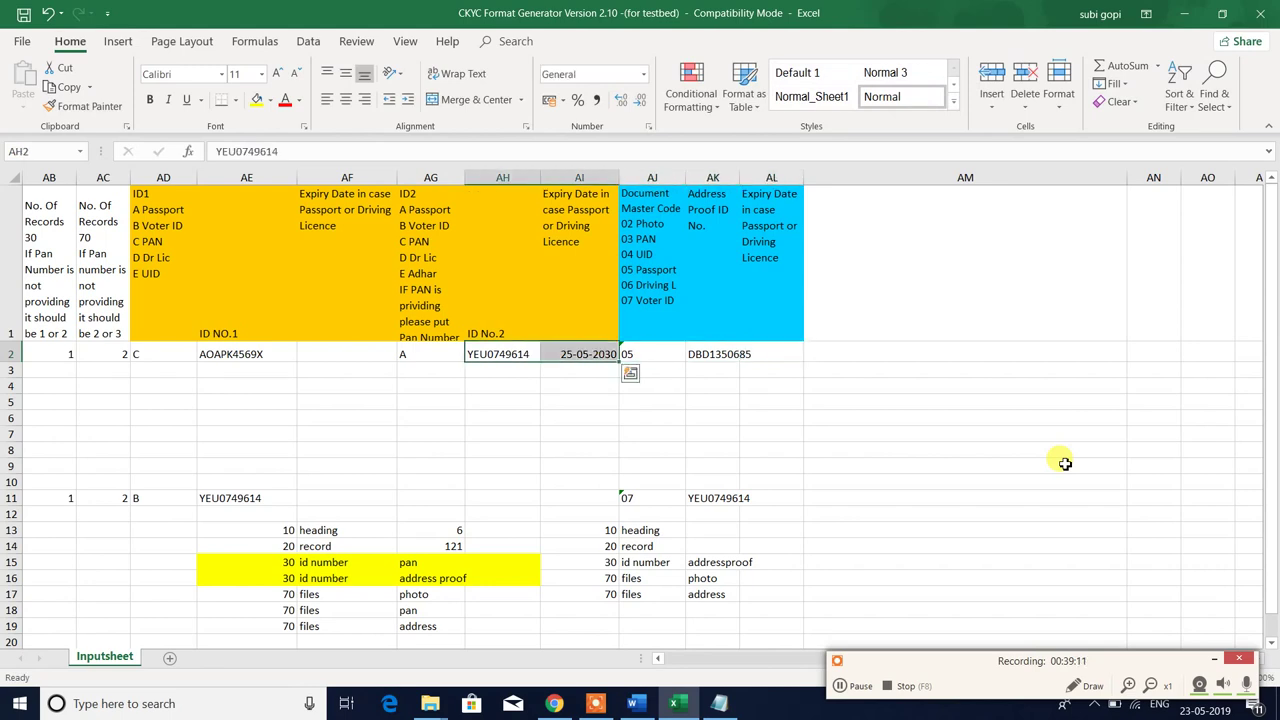
key("ctrl+c")
key("Right")
key("Right")
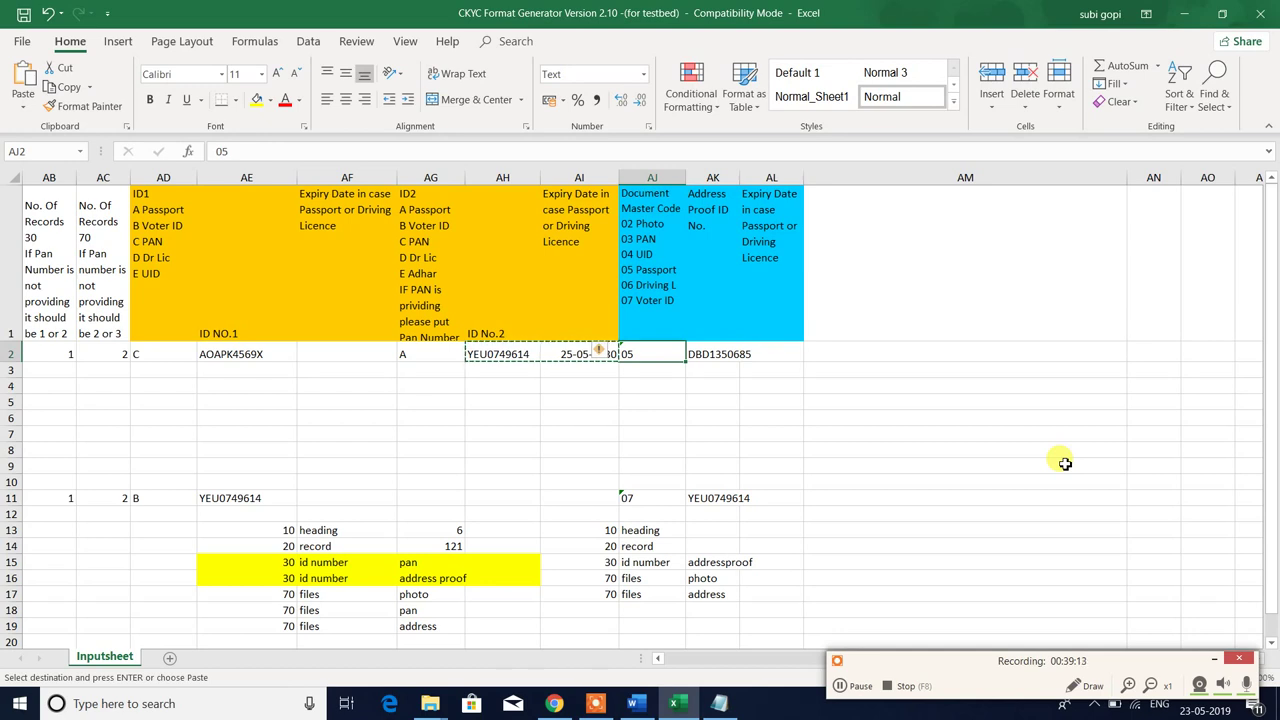
key("Right")
key("Return")
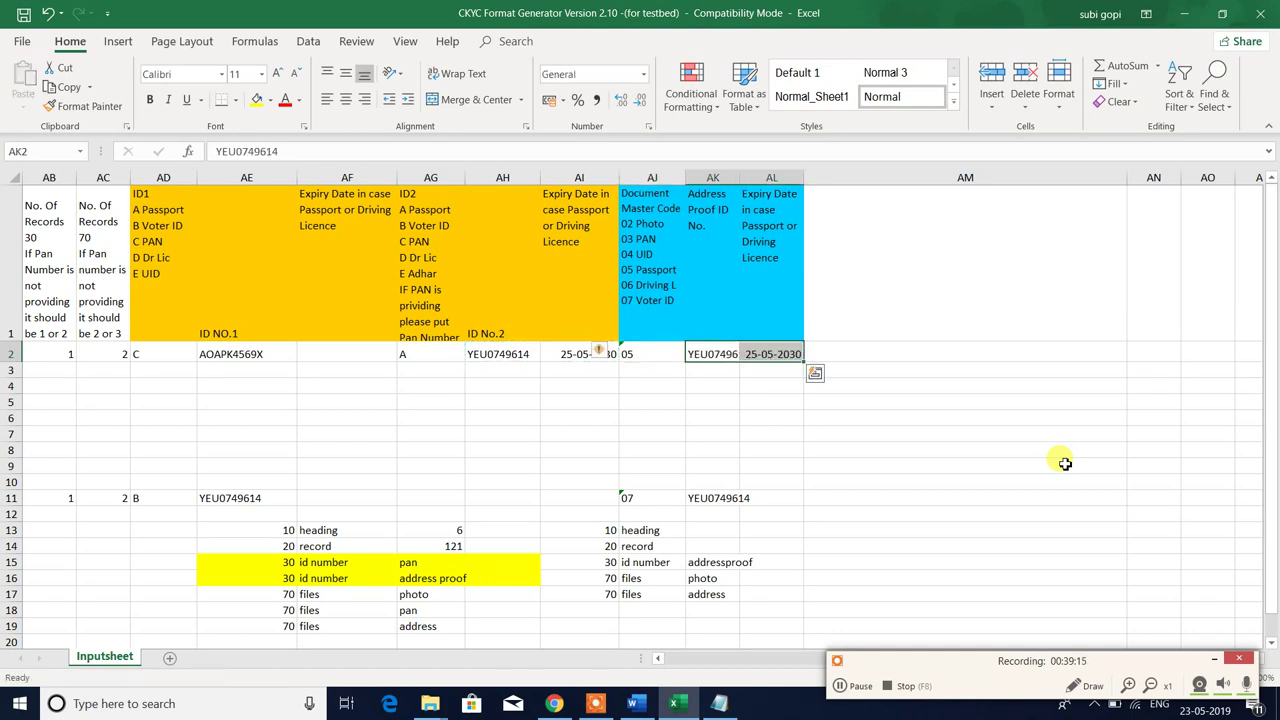
- Set AJ2 to code 04, AK2 to placeholder DSDDSDSAD, clear AL2, then edit heading AJ1
key("Left")
key("Left")
key("Left")
key("Left")
key("Right")
key("Right")
key("Right")
key("Right")
key("Right")
key("Right")
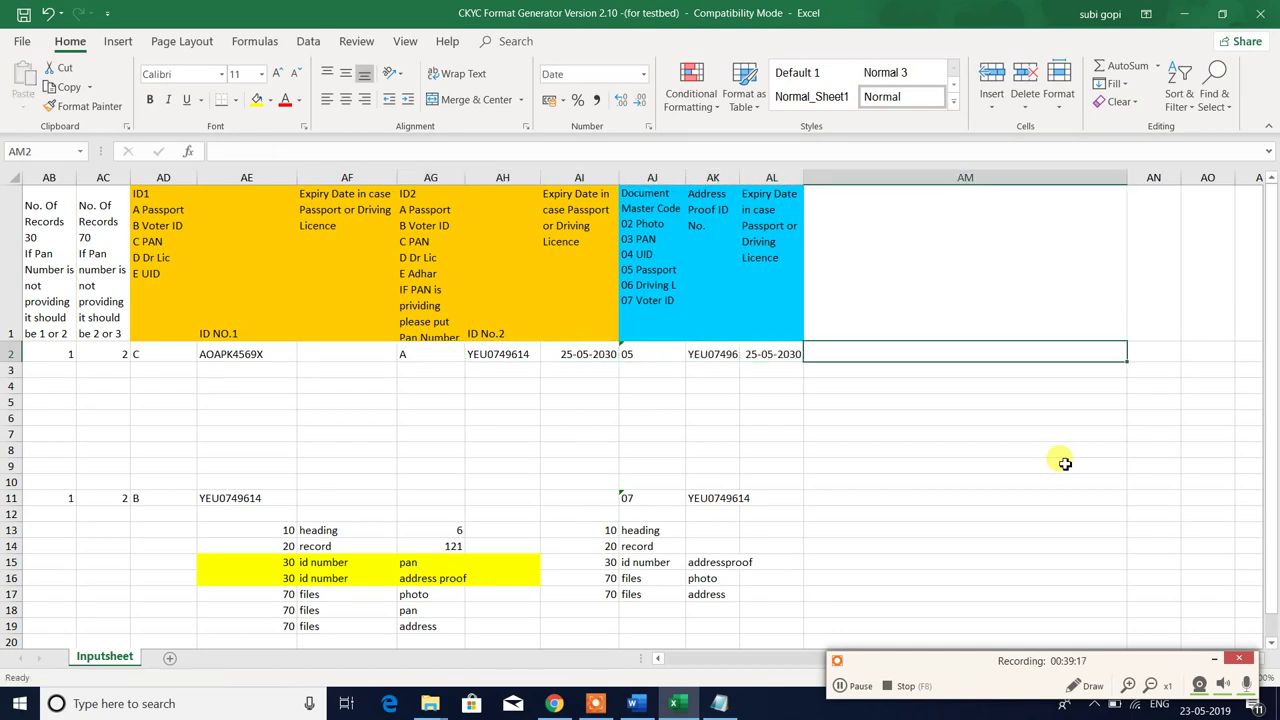
key("Left")
key("Left")
key("Left")
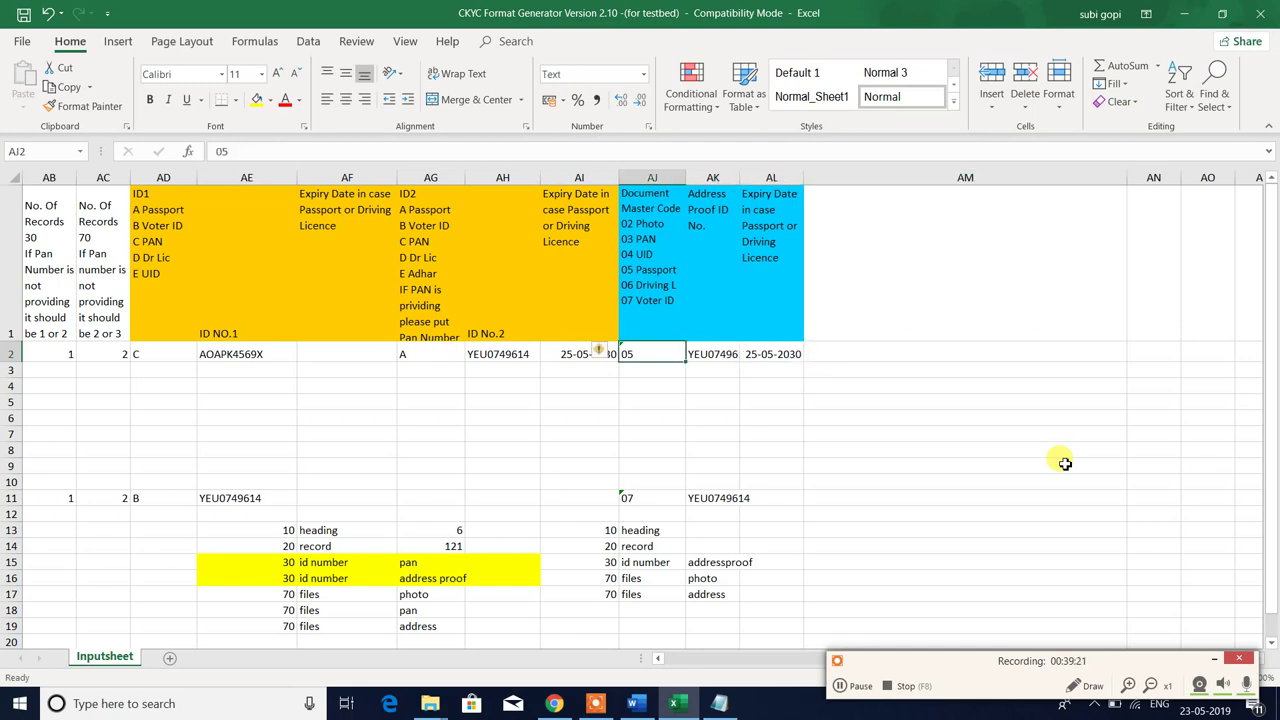
key("Up")
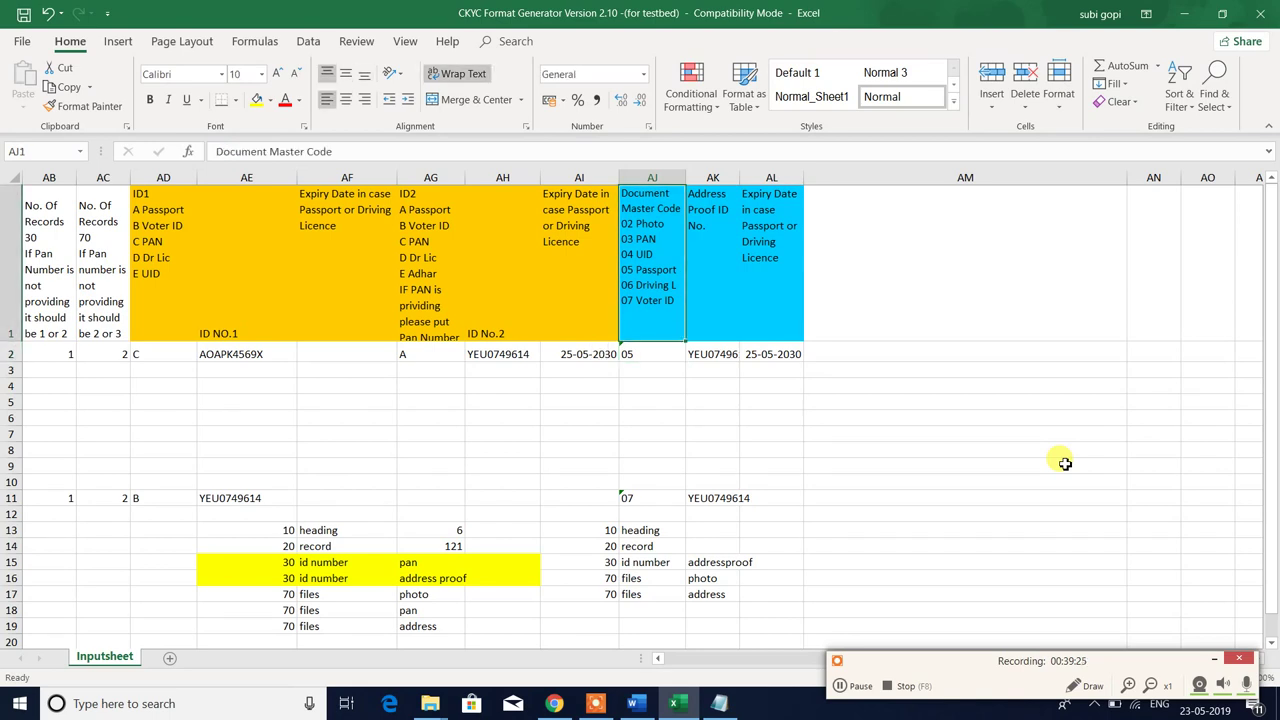
key("Down")
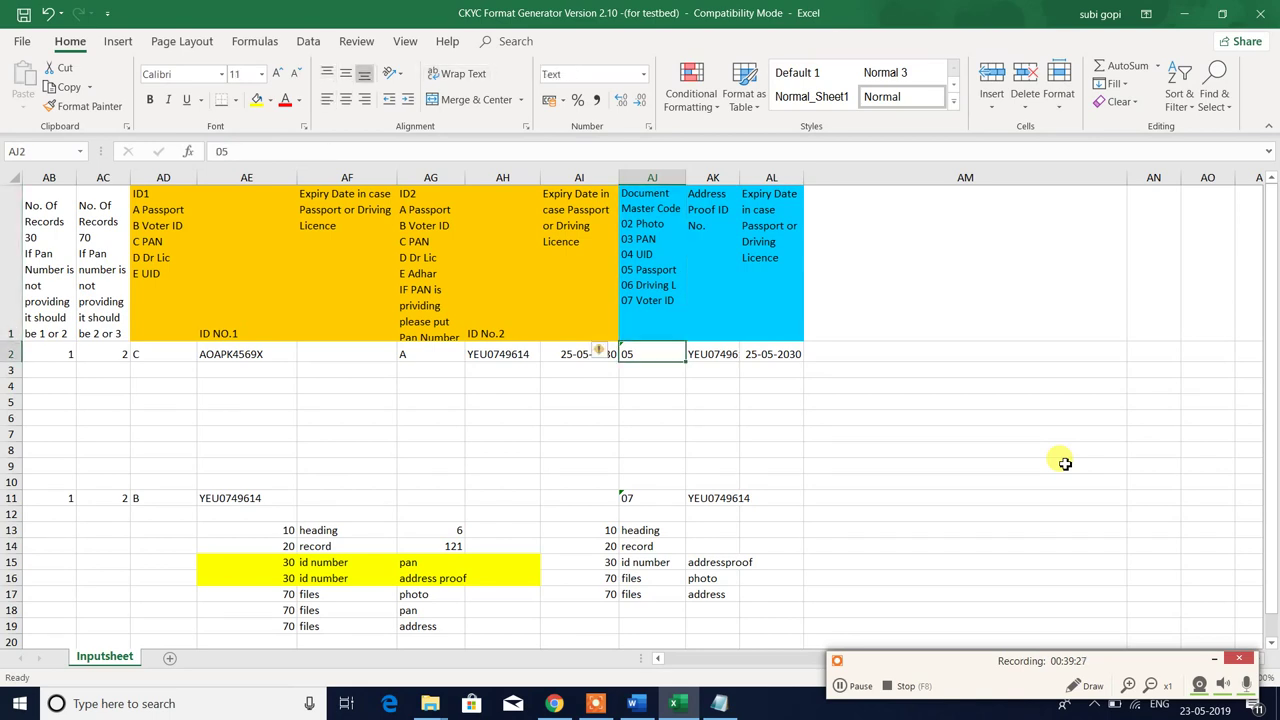
type("04")
key("Tab")
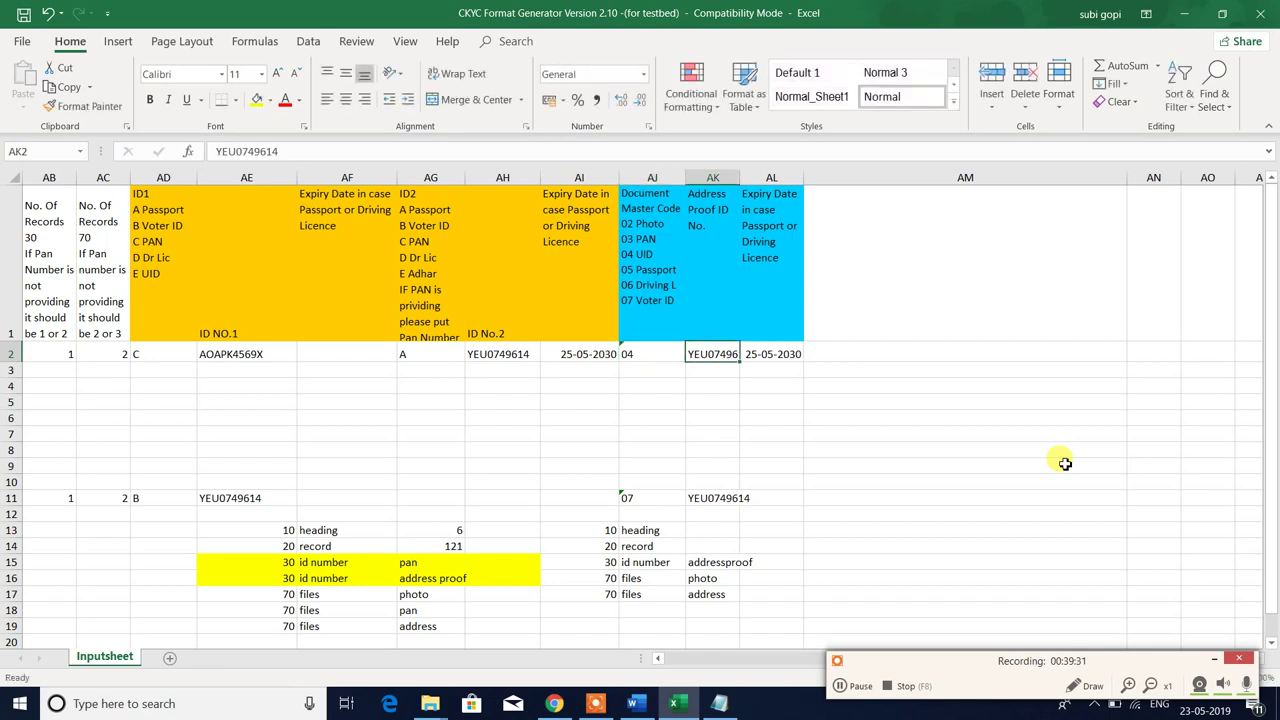
type("DSDDSDSAD")
key("Tab")
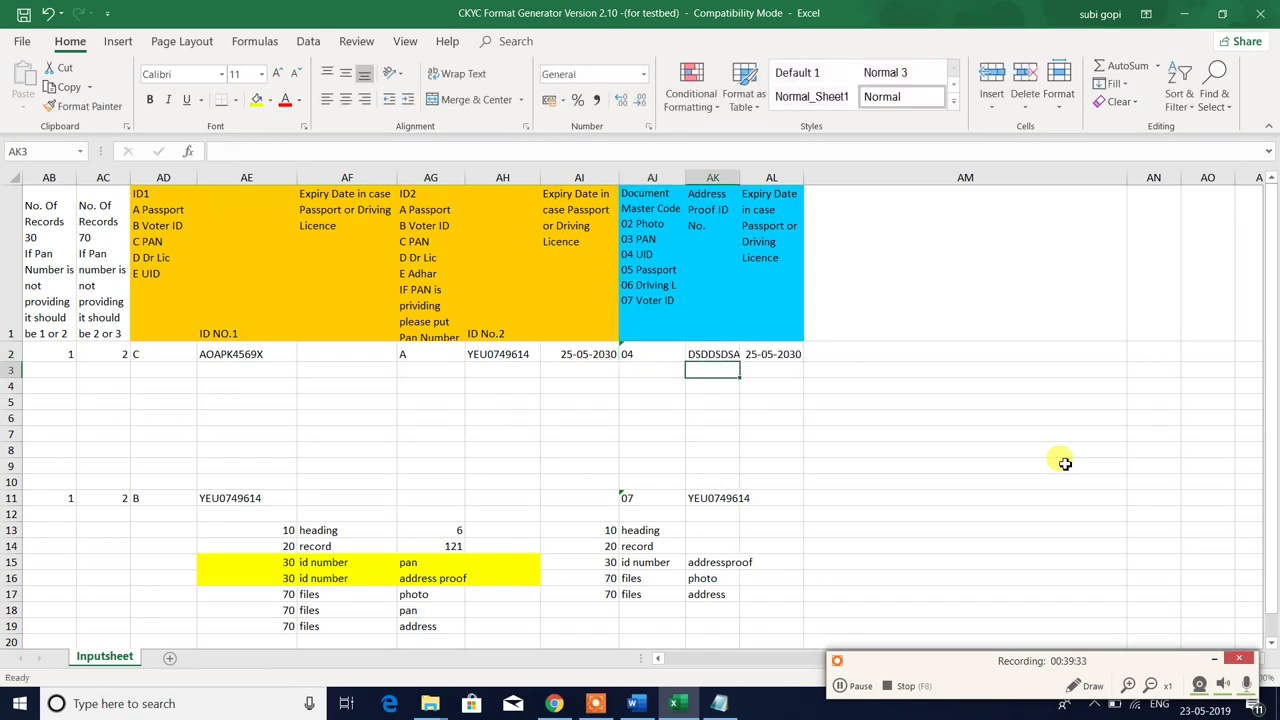
key("Delete")
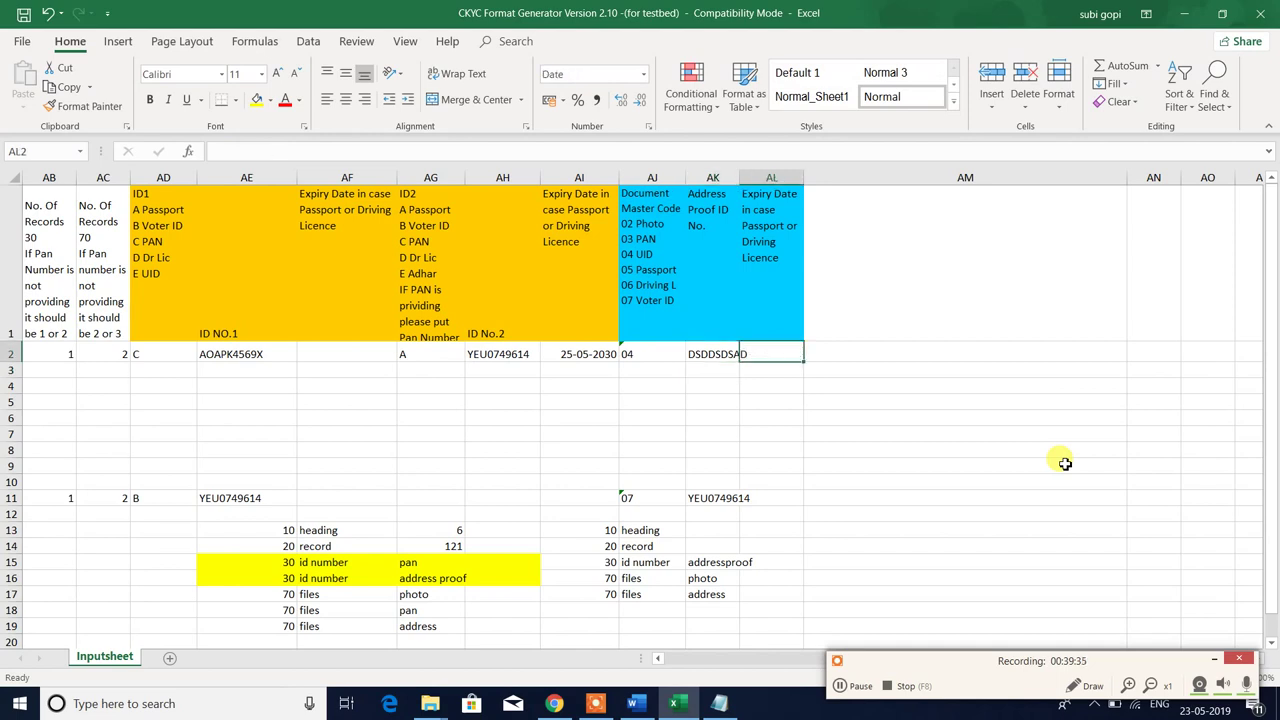
left_click(655, 255)
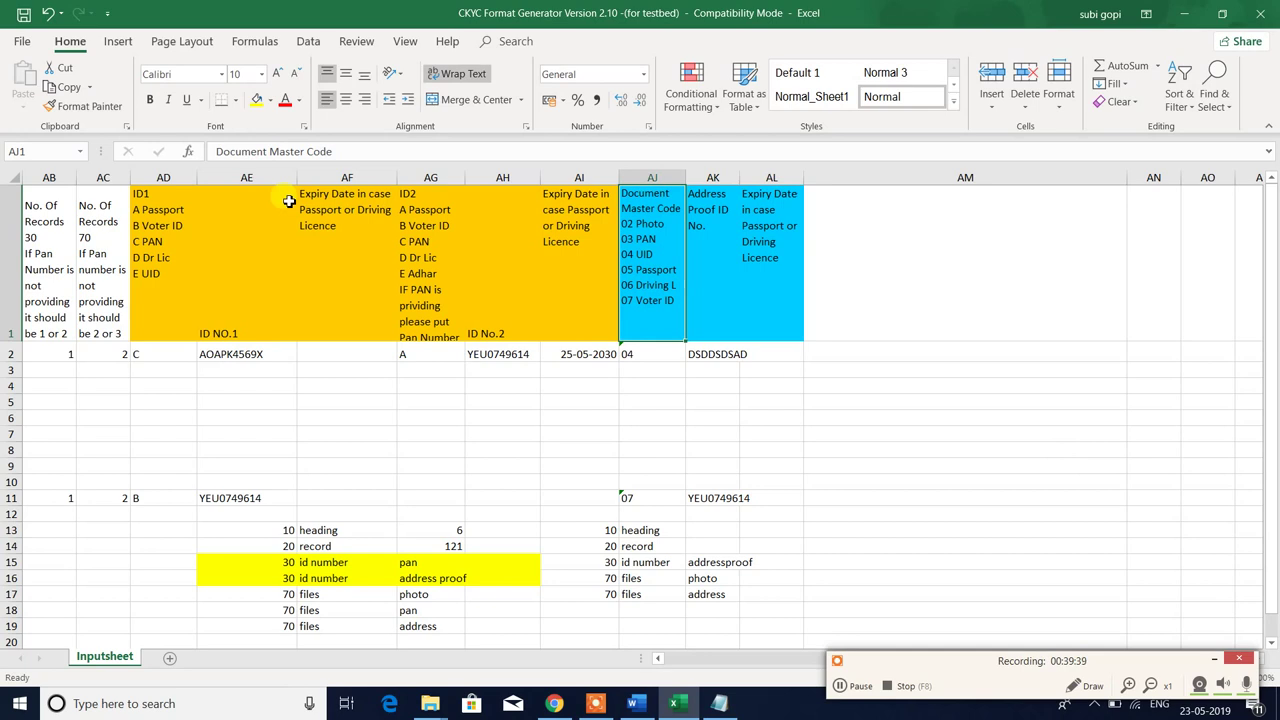
key("F2")
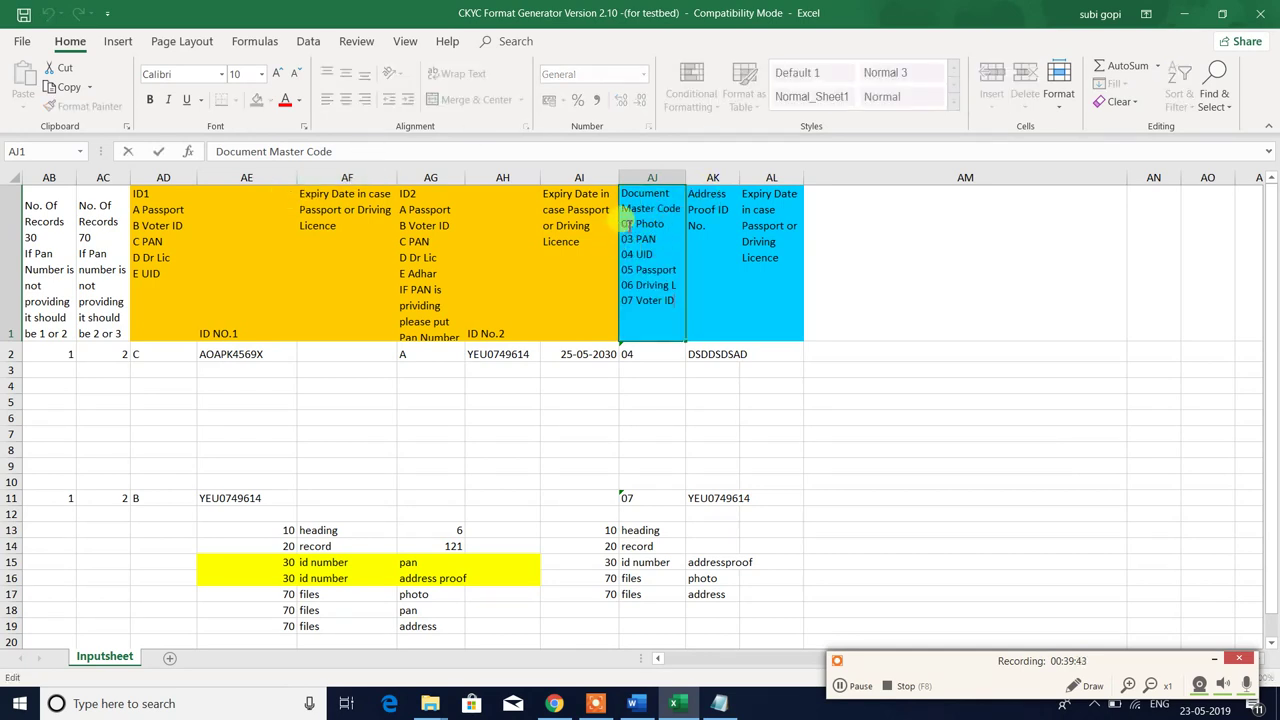
left_click_drag(622, 224, 660, 240)
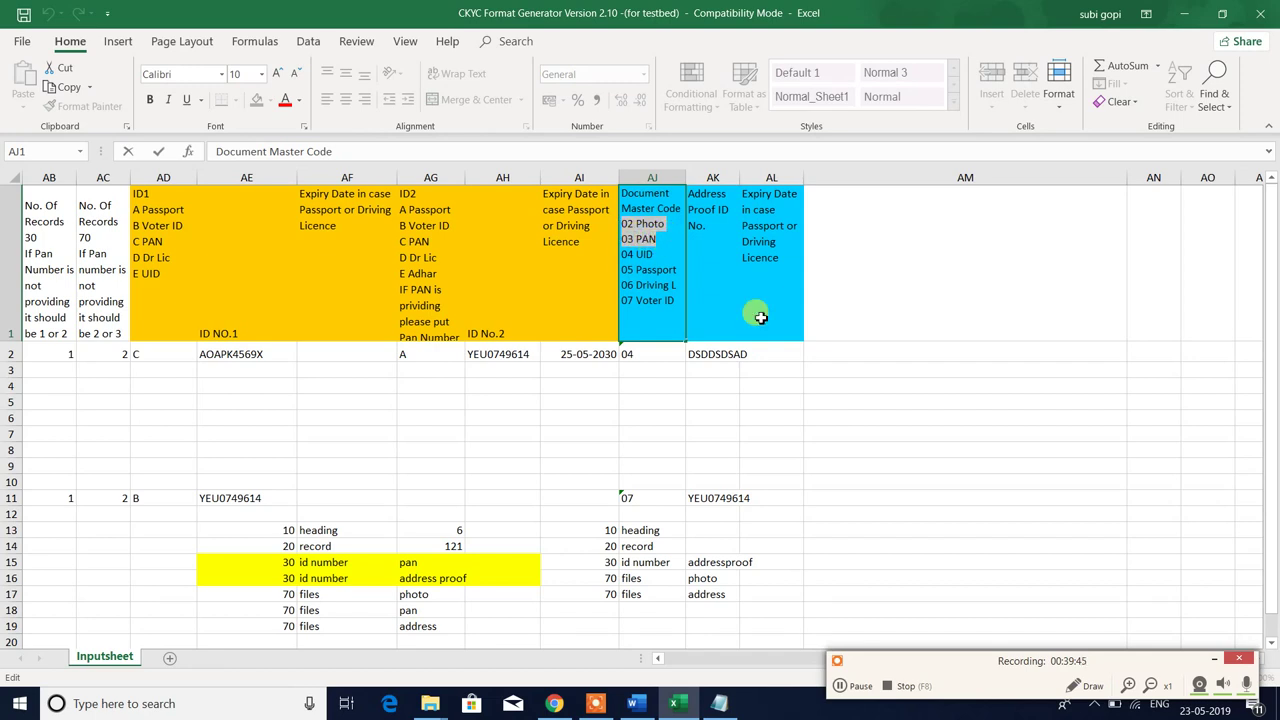
key("Delete")
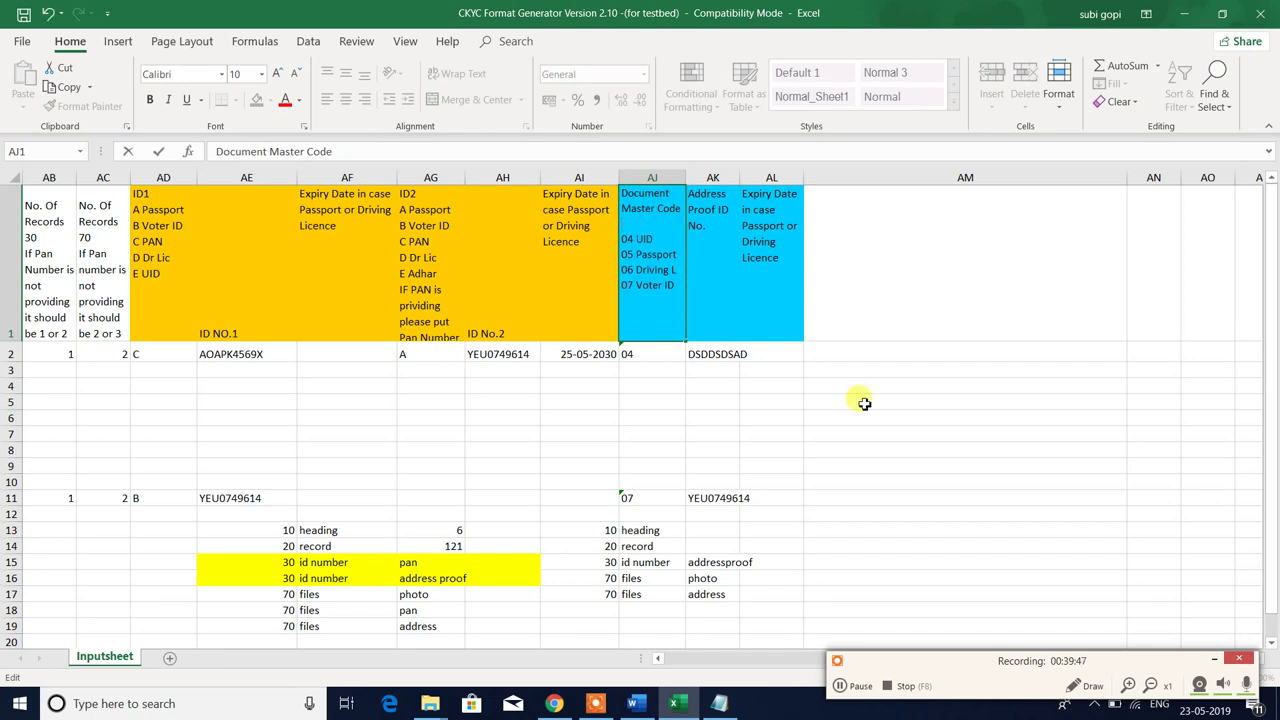
key("Delete")
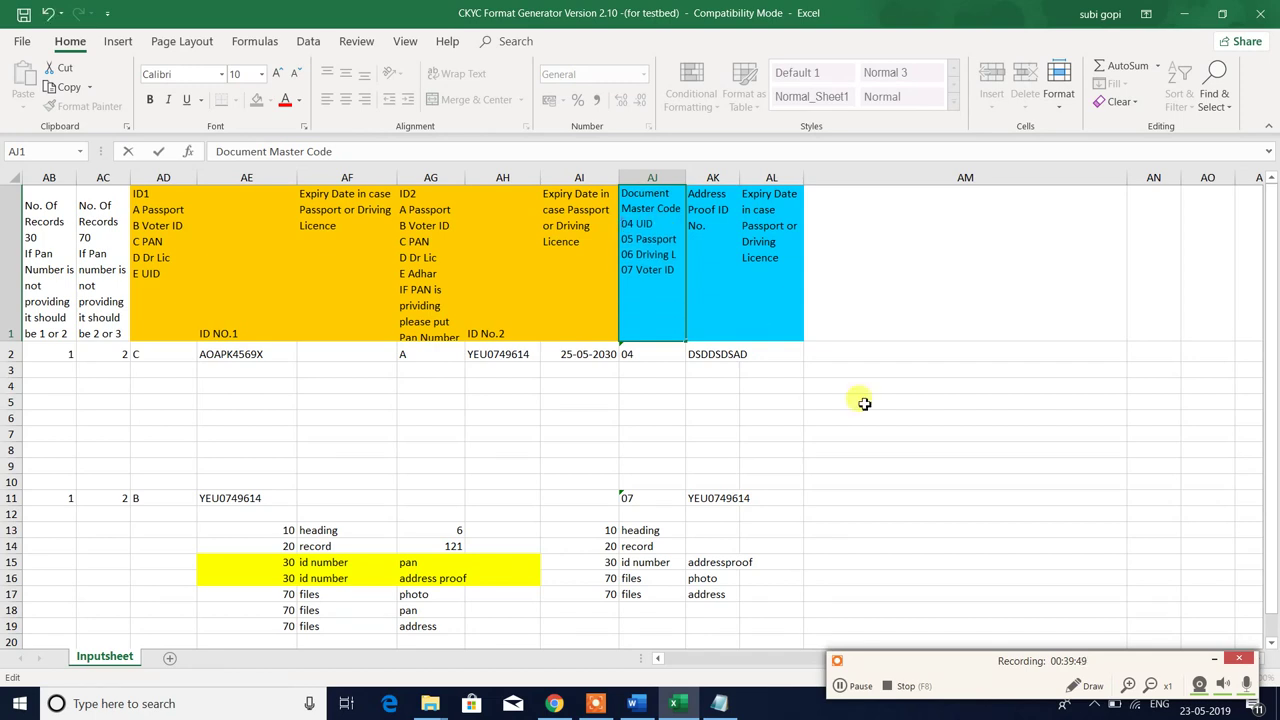
key("Return")
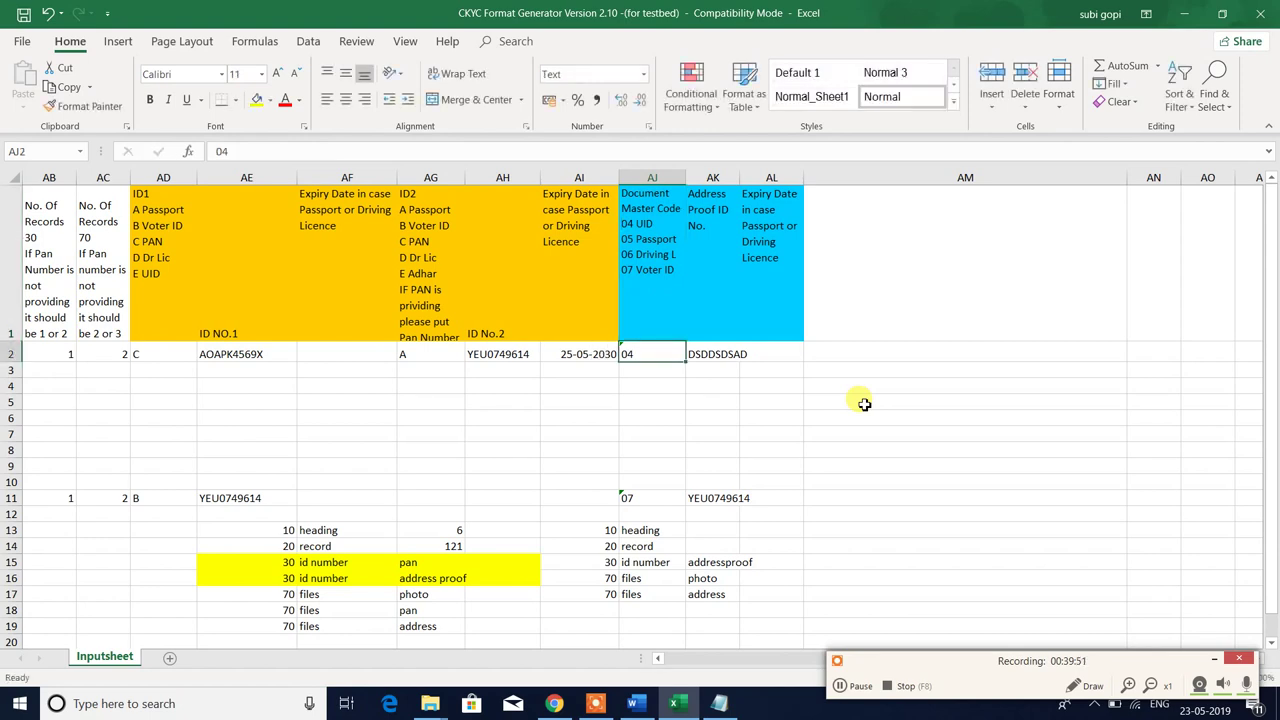
left_click(655, 250)
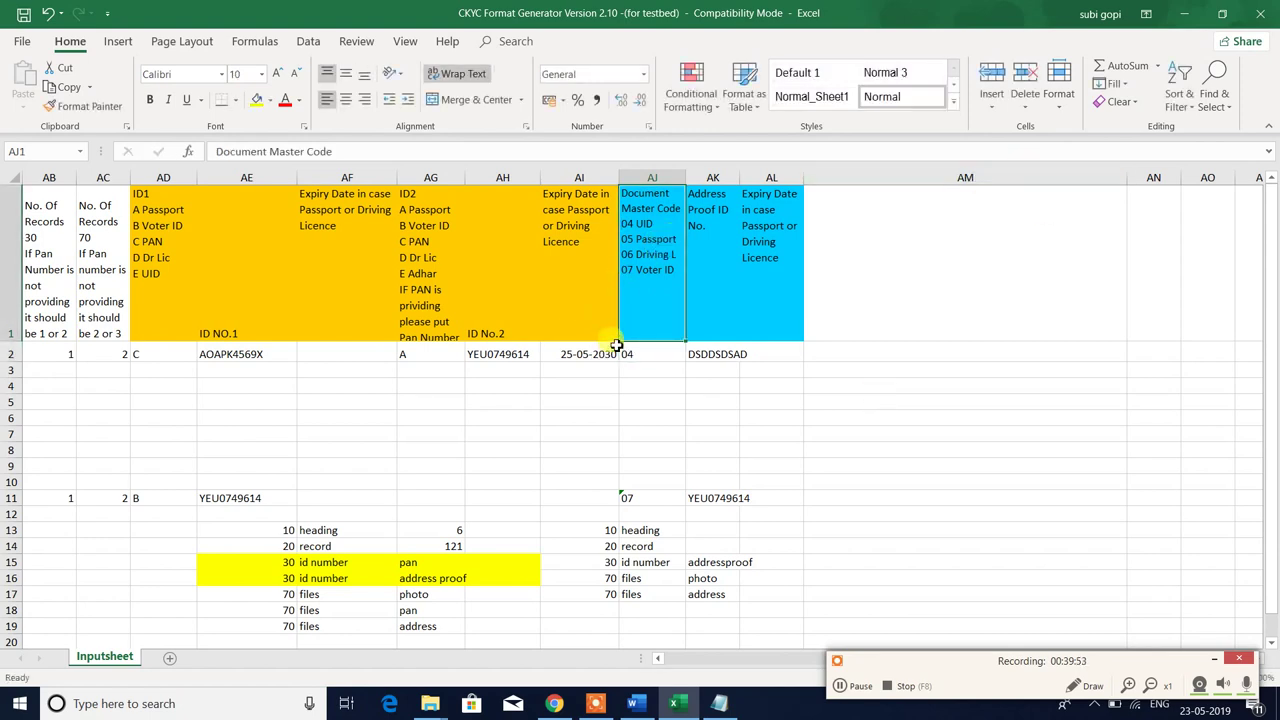
left_click(660, 354)
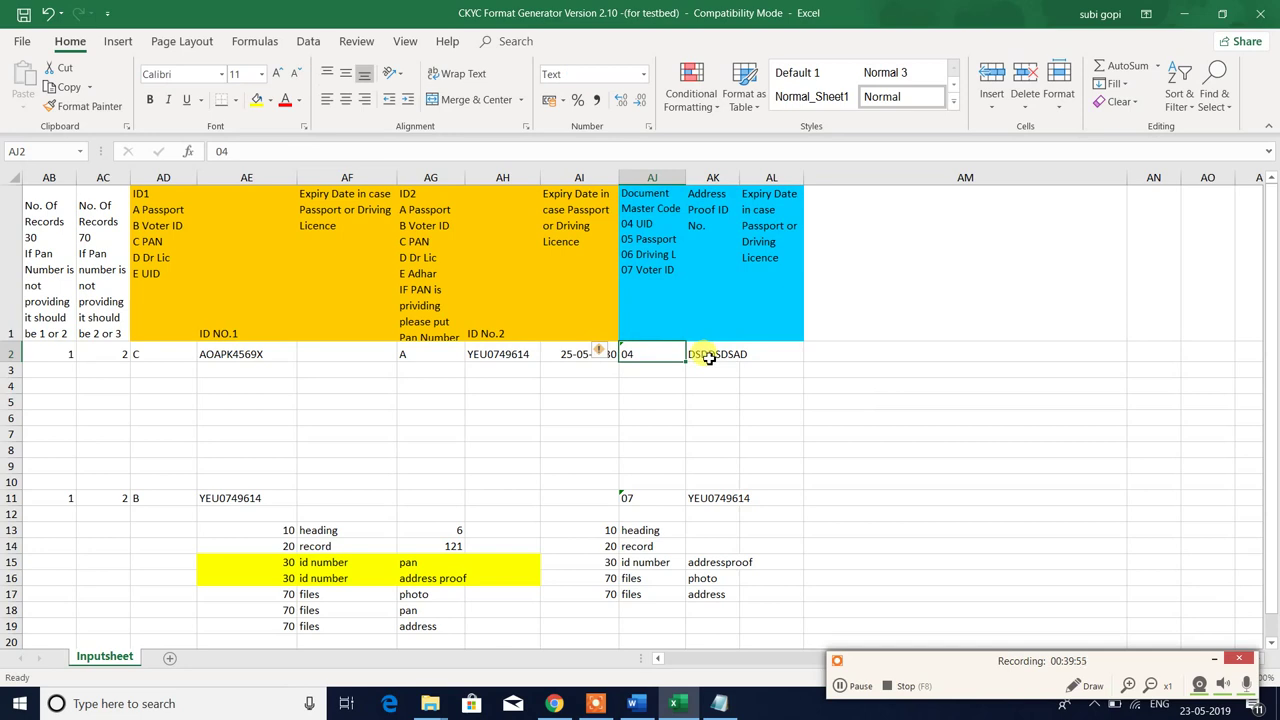
left_click(708, 358)
left_click(654, 249)
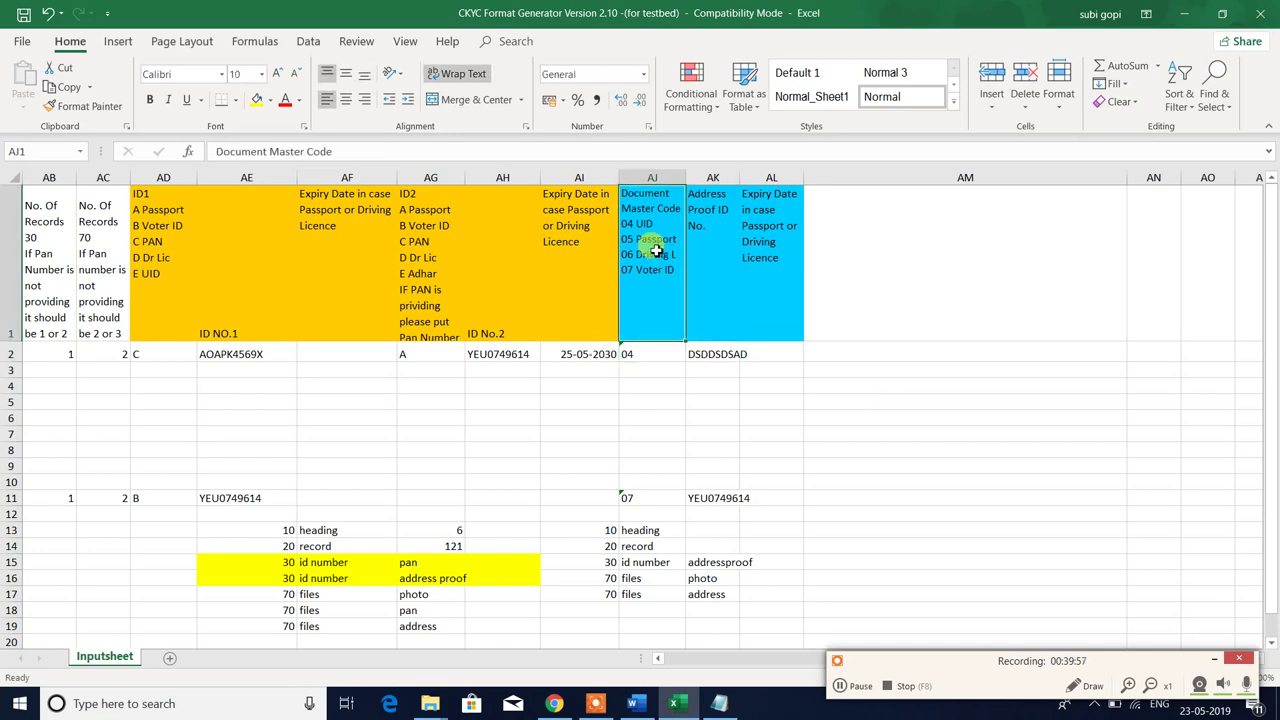
left_click(643, 353)
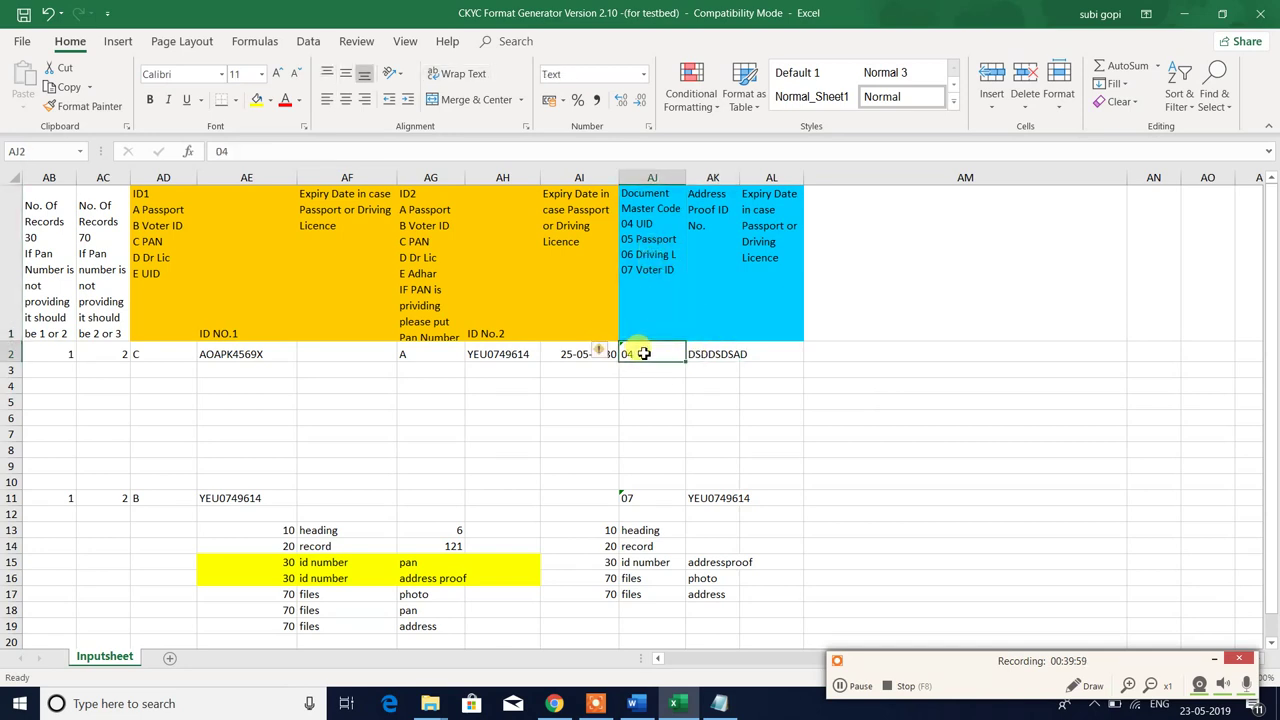
left_click(722, 354)
left_click(760, 355)
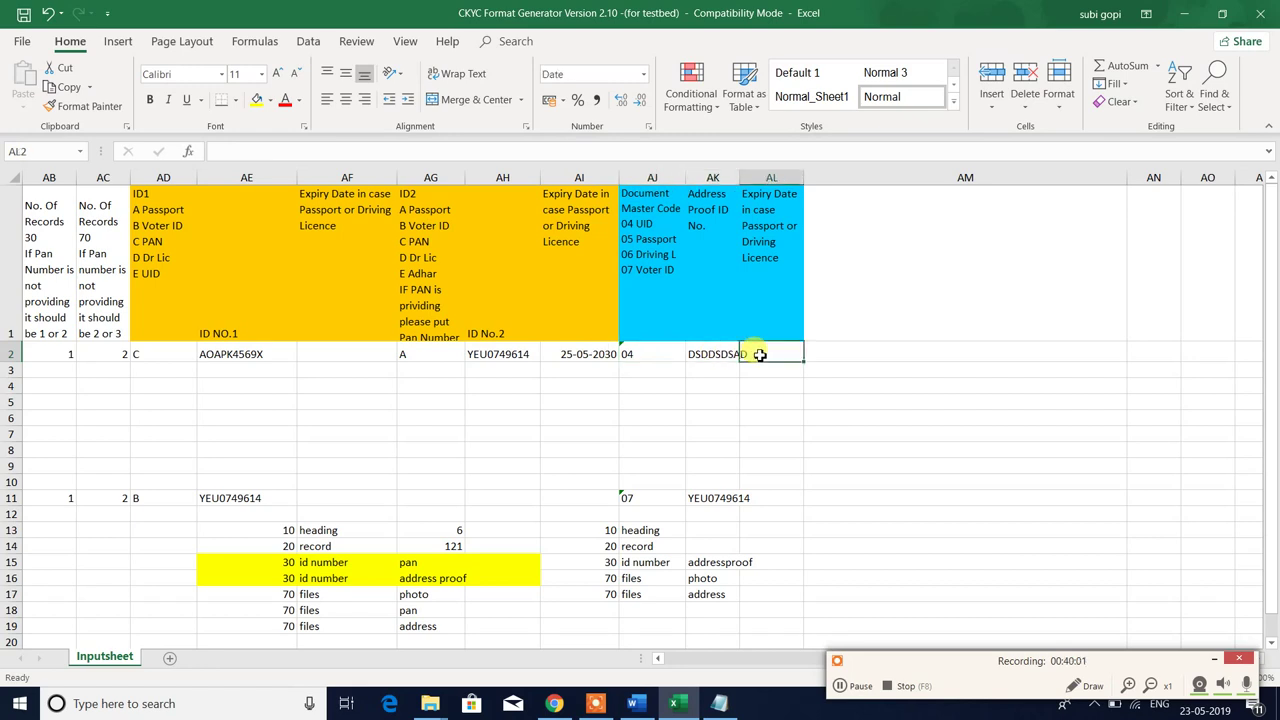
left_click(656, 262)
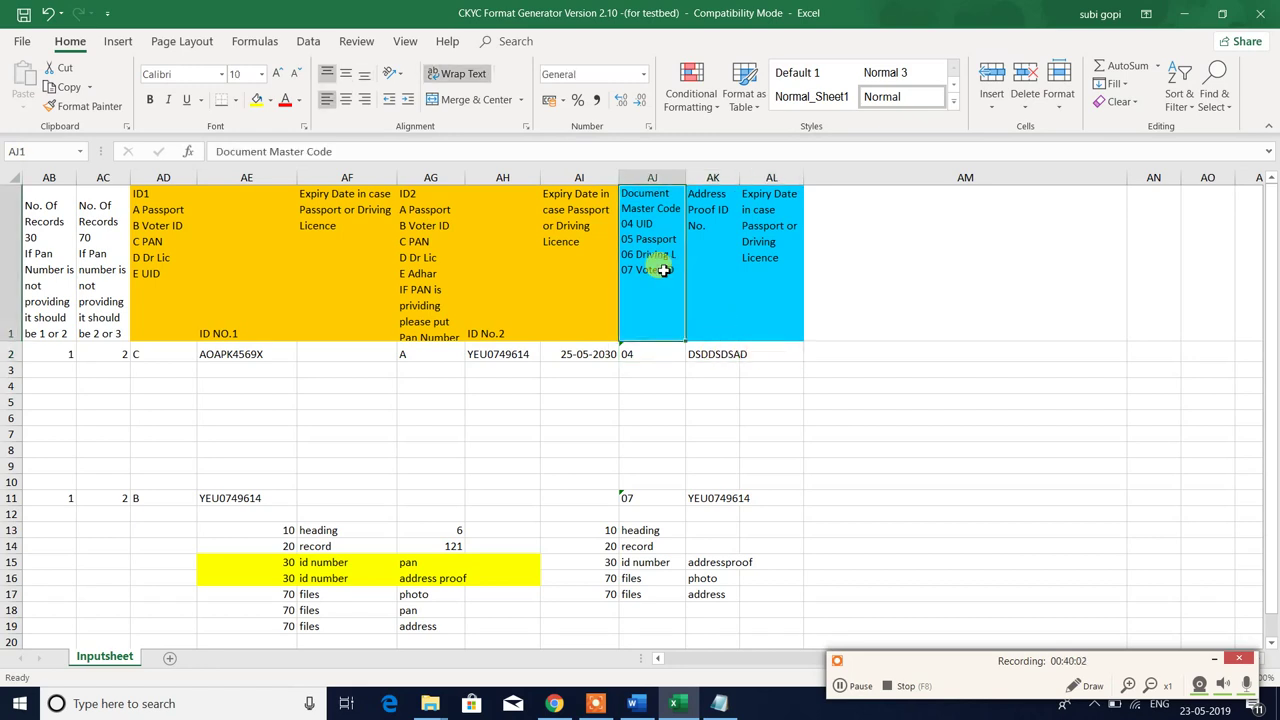
left_click(647, 357)
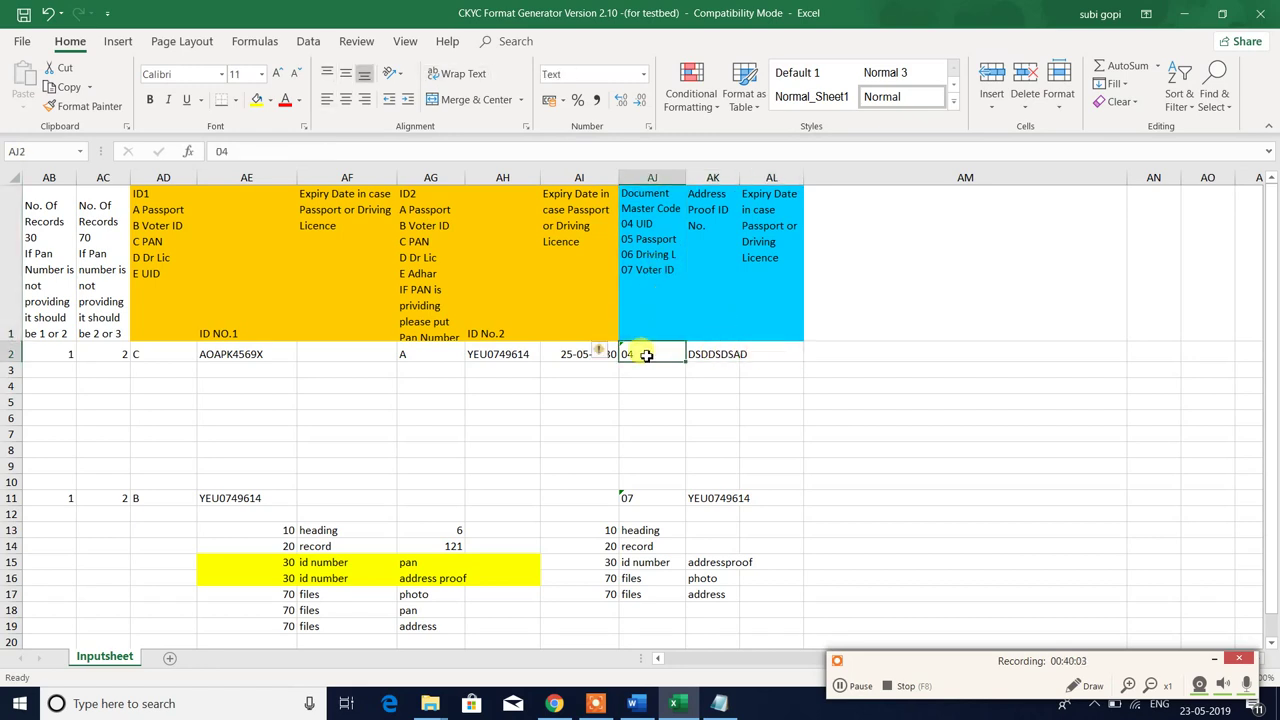
left_click(713, 355)
left_click(763, 354)
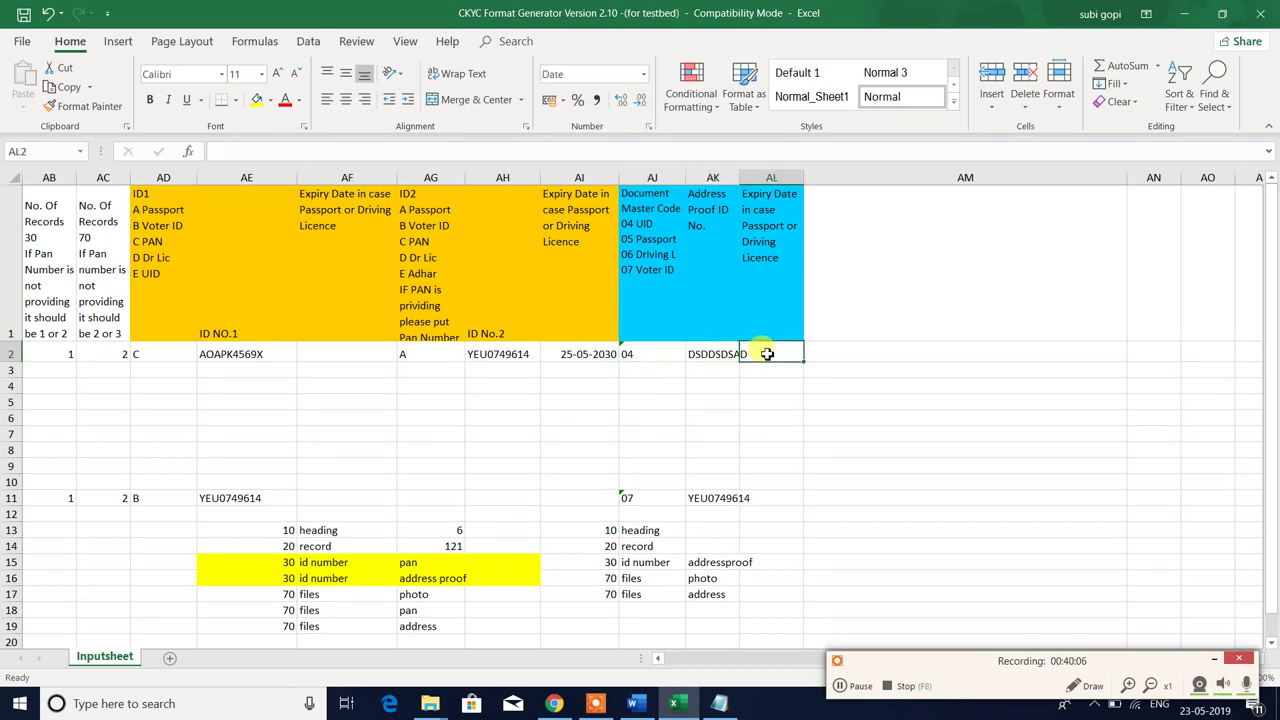
left_click(652, 268)
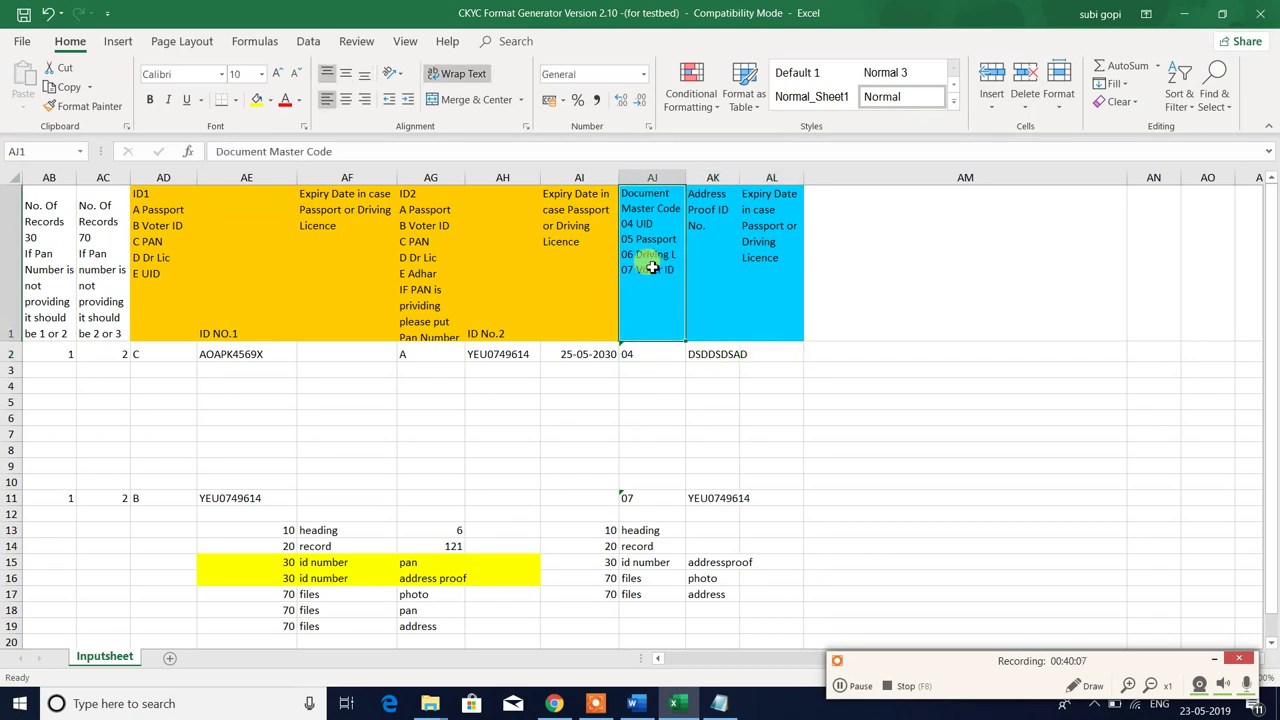
left_click(641, 356)
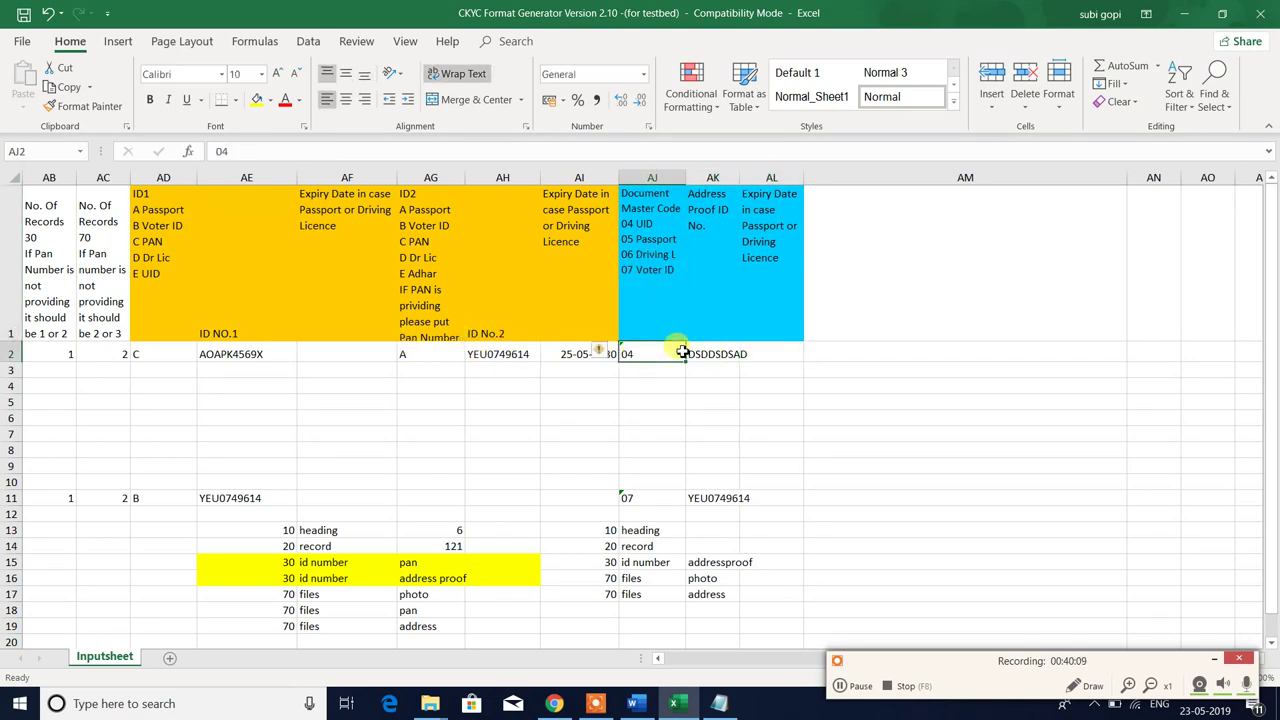
left_click(472, 432)
left_click(429, 355)
left_click_drag(429, 355, 766, 356)
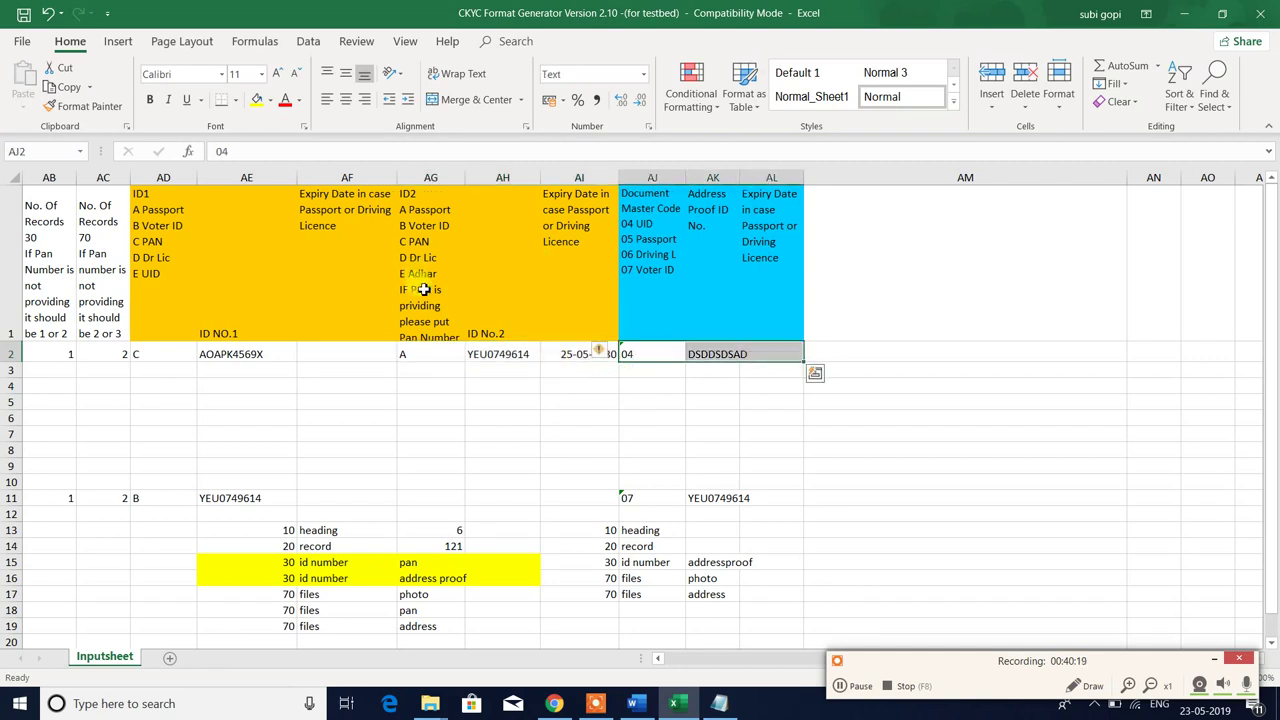
left_click(414, 242)
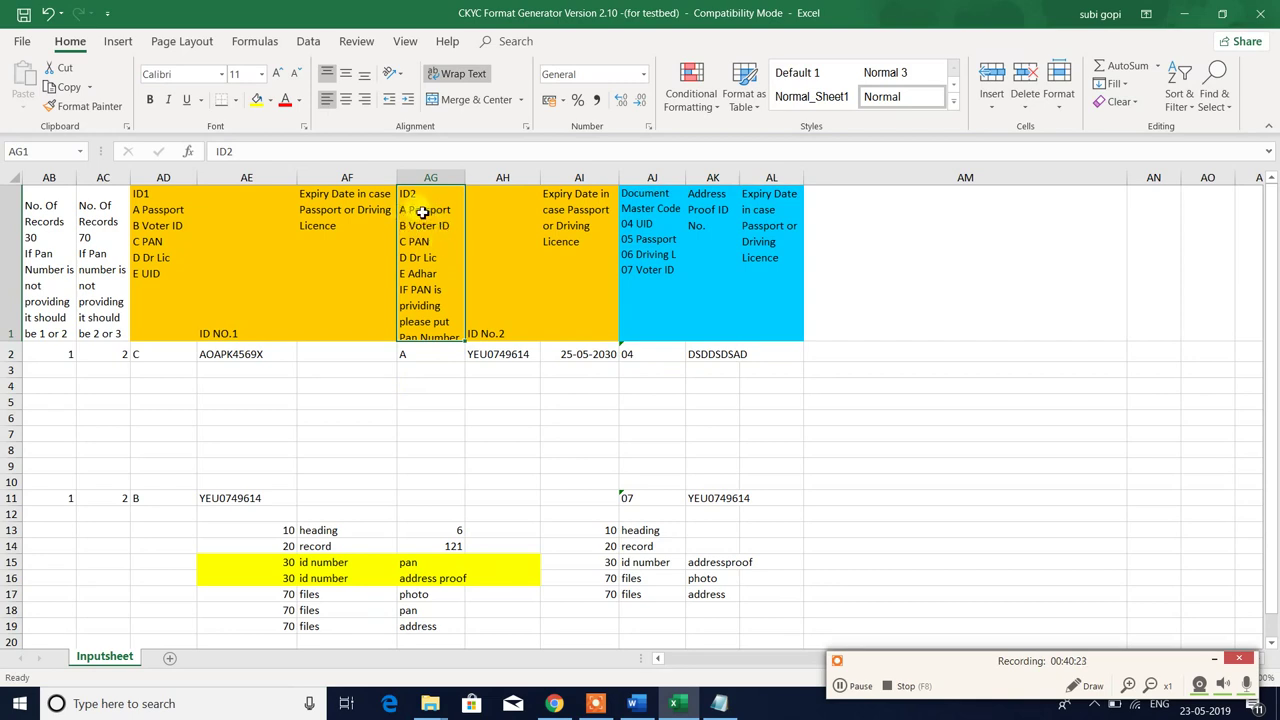
left_click(410, 355)
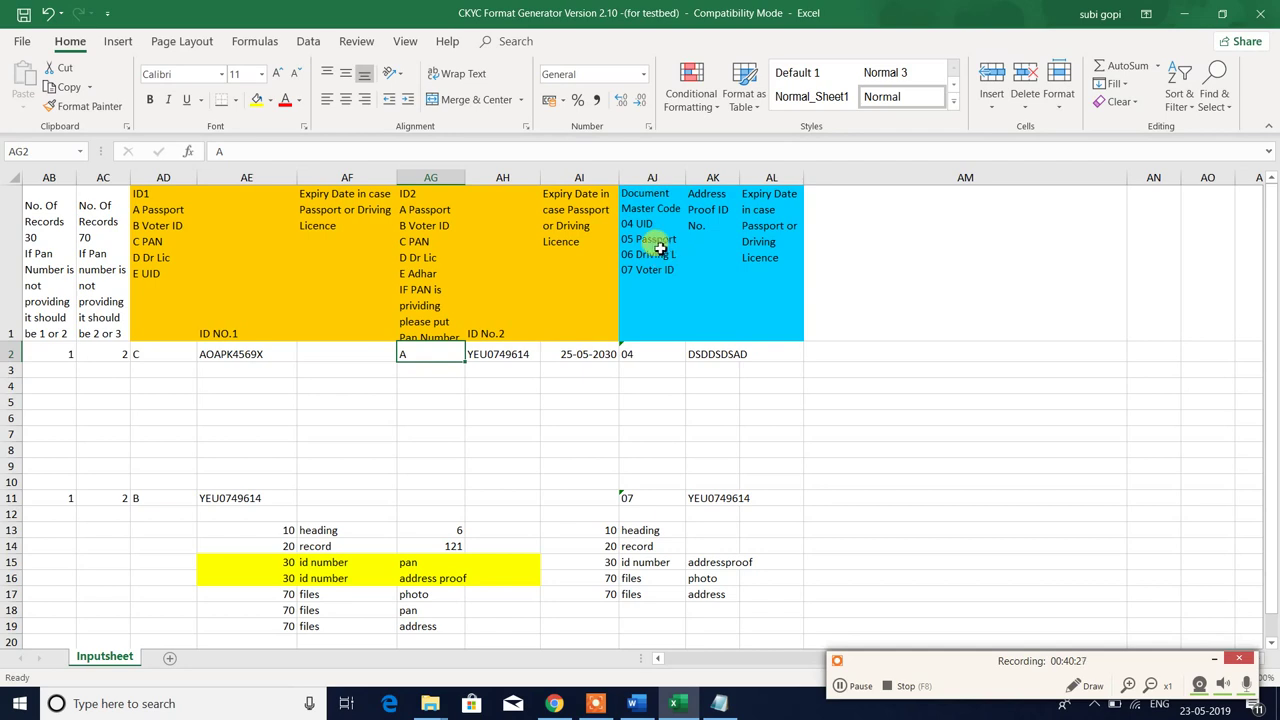
left_click(644, 323)
- Enter 05 in AJ2 and paste row 2's ID2 type, number and expiry into AJ2:AL2
left_click(634, 352)
type("0")
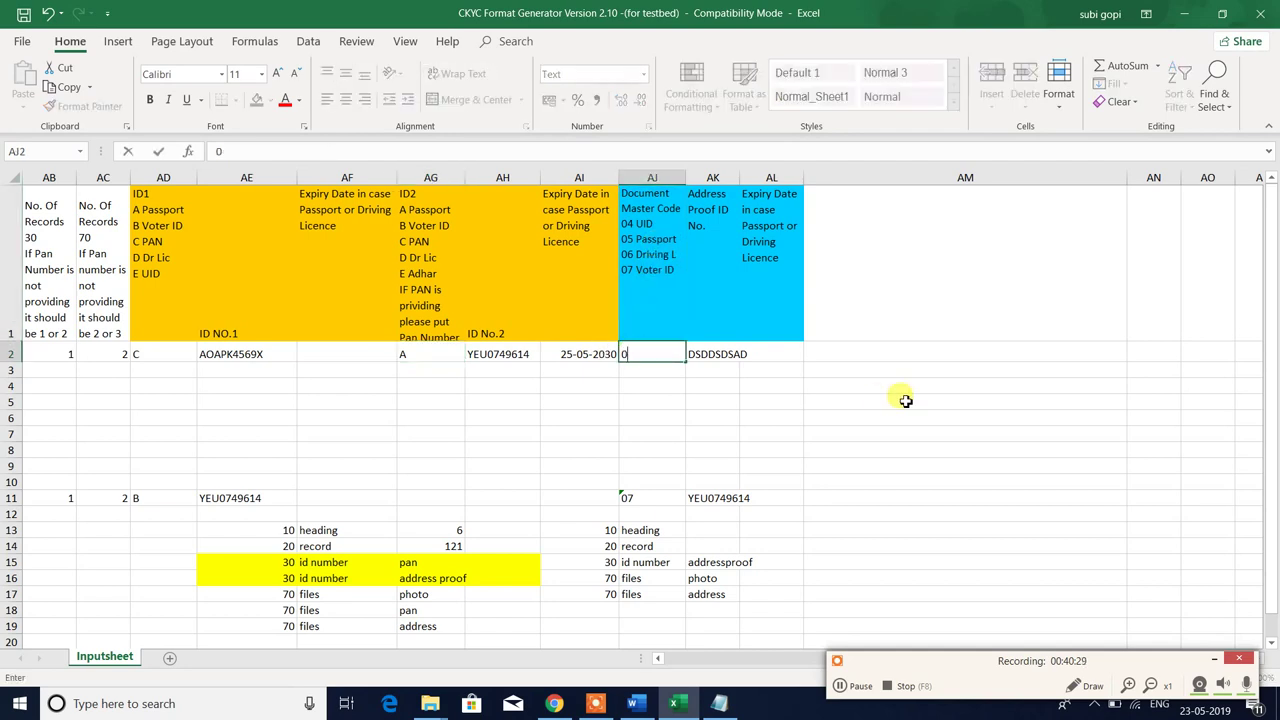
type("5")
key("Tab")
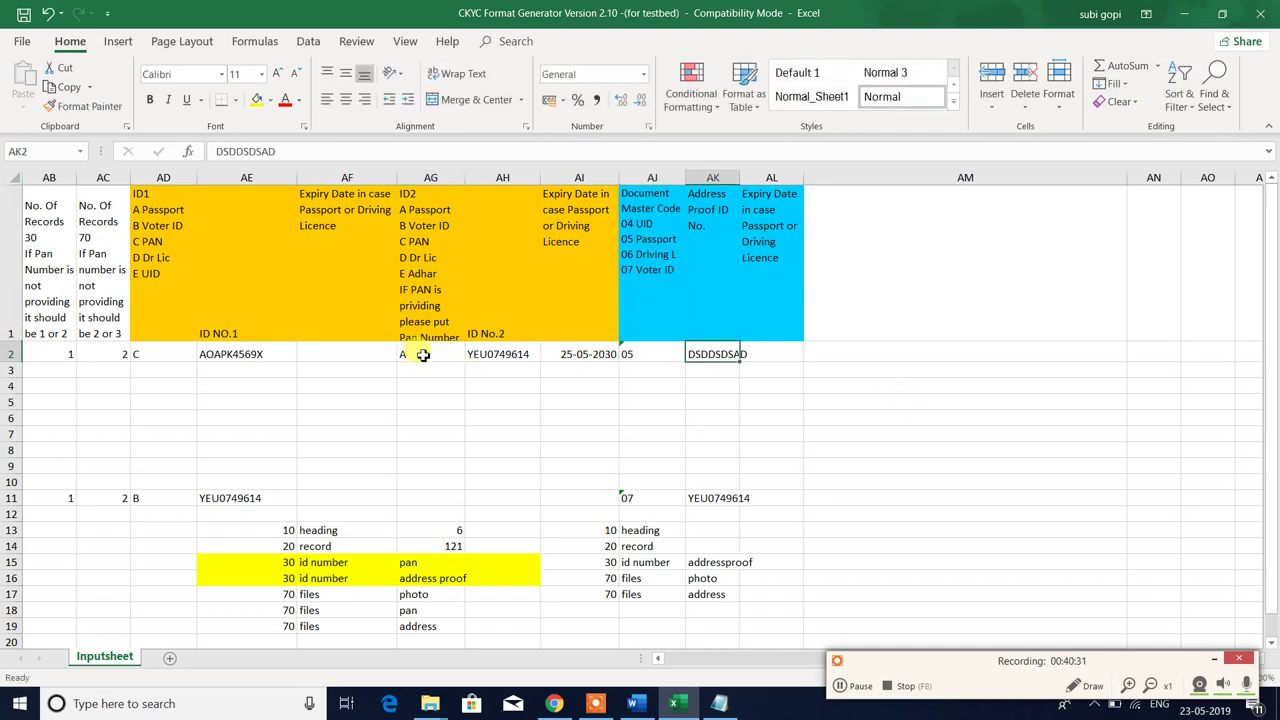
left_click_drag(423, 357, 594, 352)
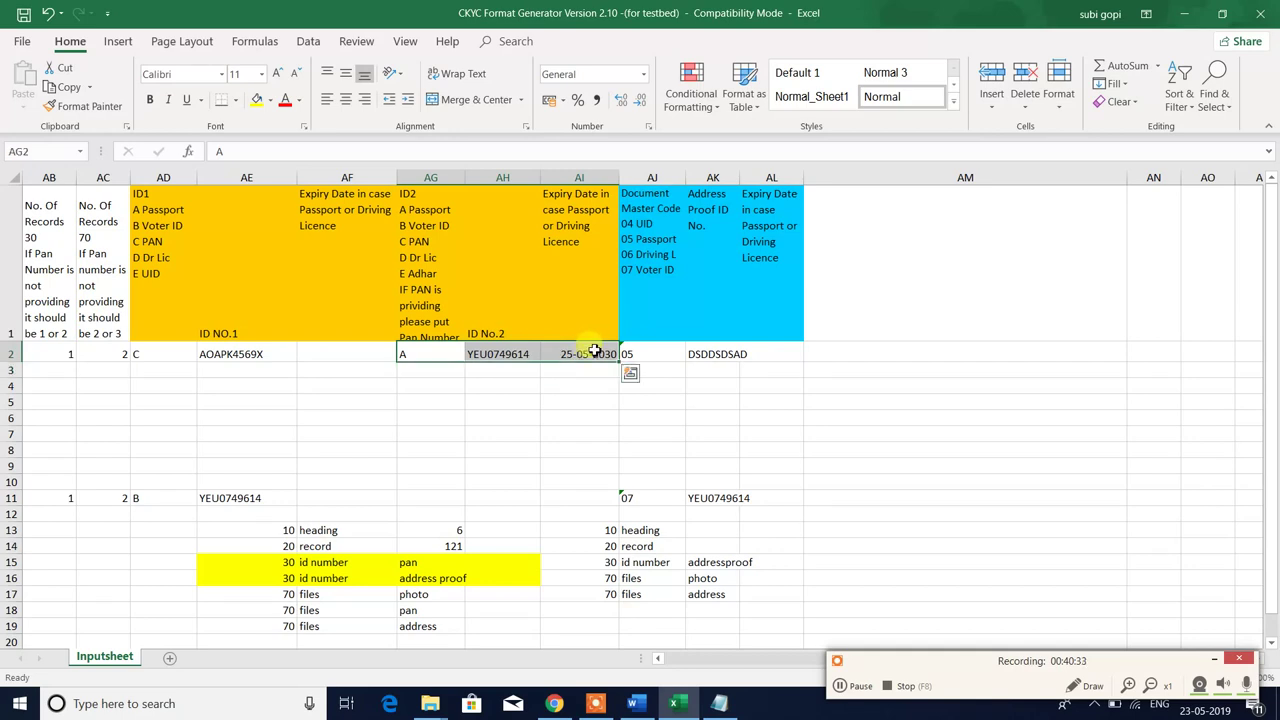
key("ctrl+c")
left_click(646, 352)
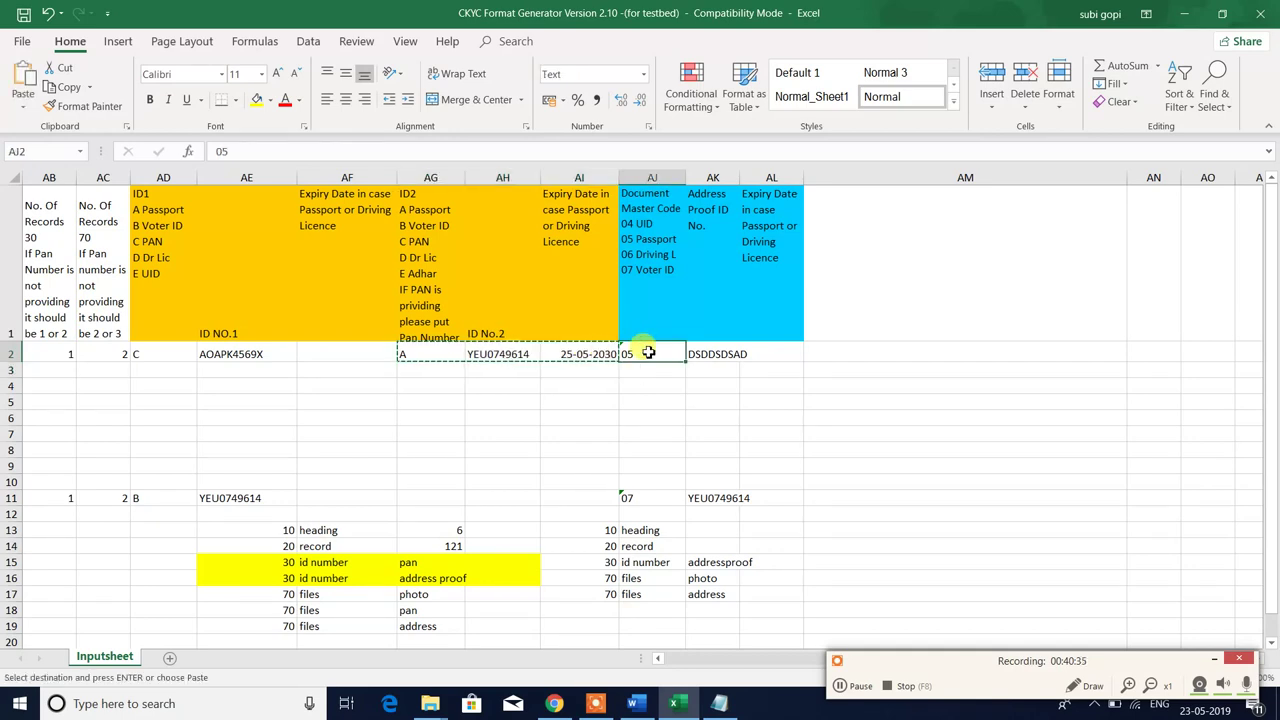
key("ctrl+v")
key("Escape")
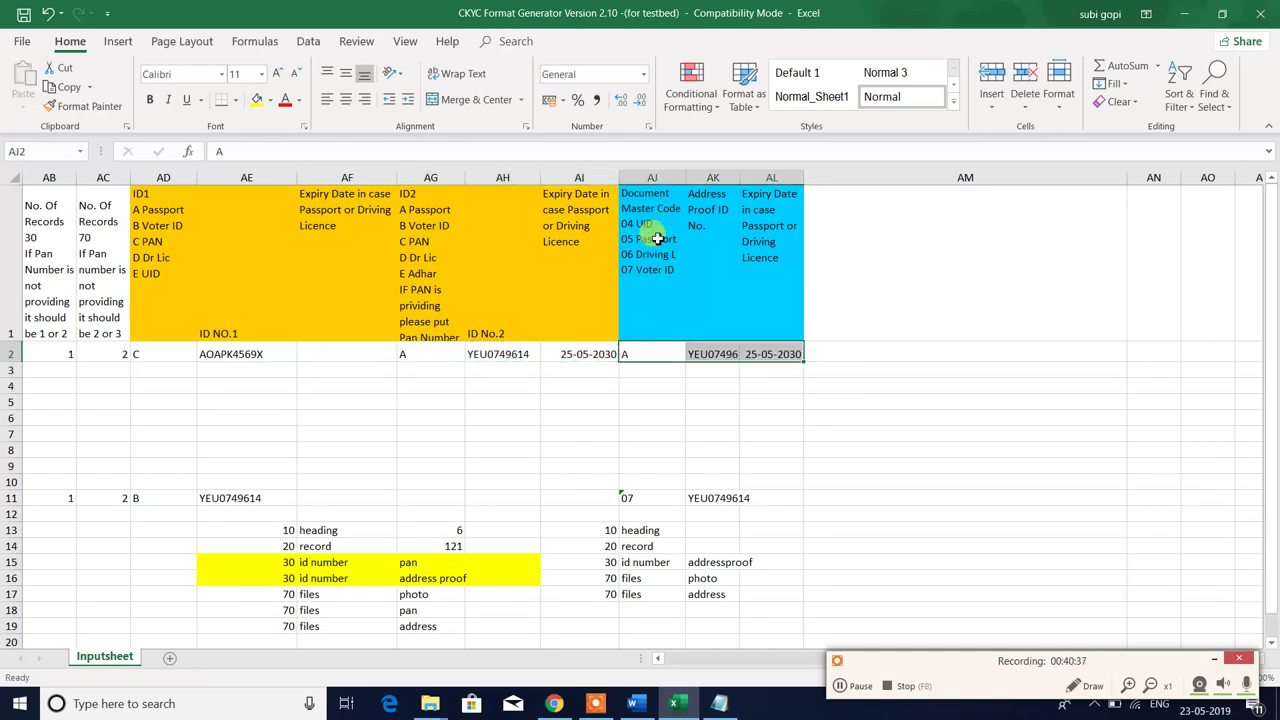
- Format AJ2 as Text so the document code is stored as 05
left_click(656, 238)
left_click(630, 352)
type("0")
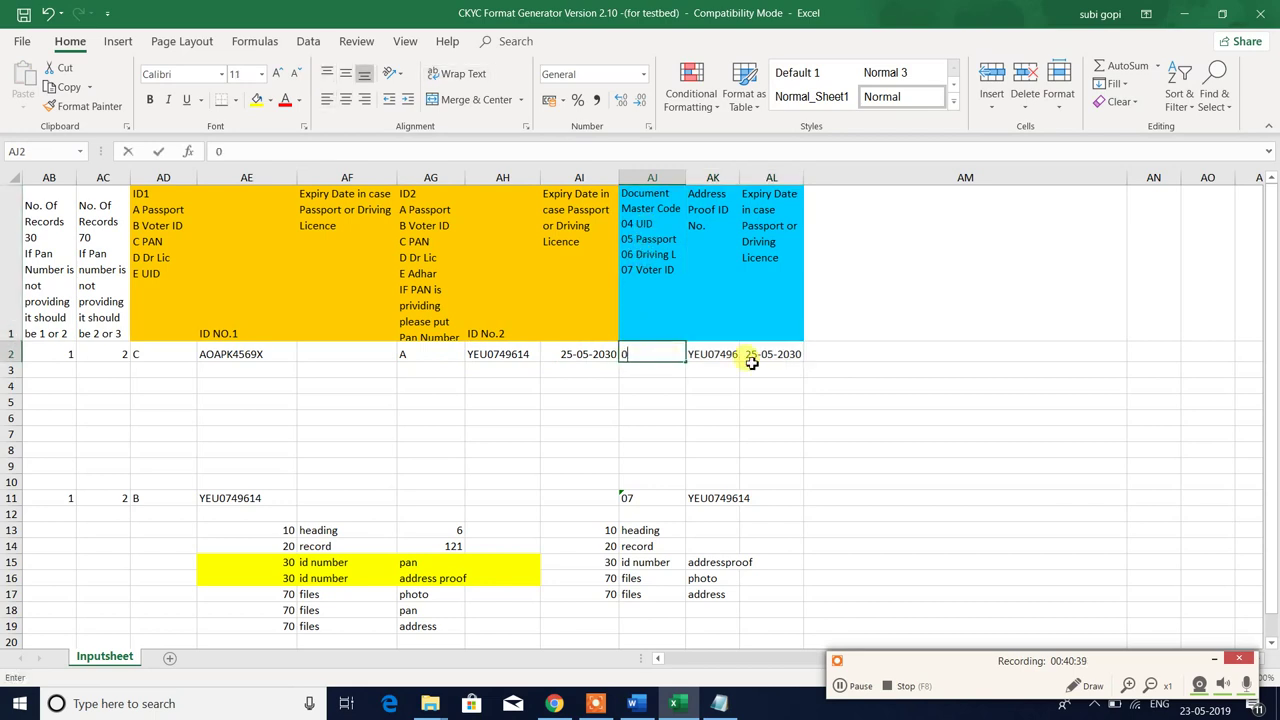
type("5")
key("Return")
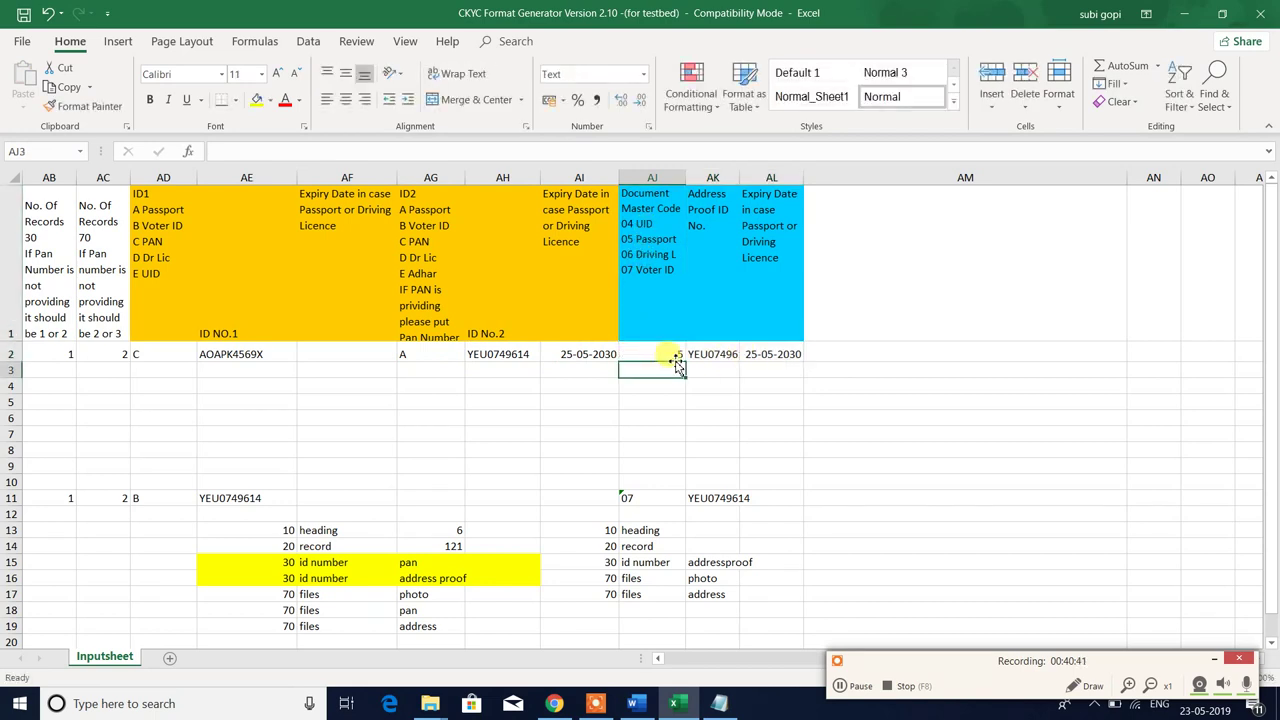
left_click(676, 358)
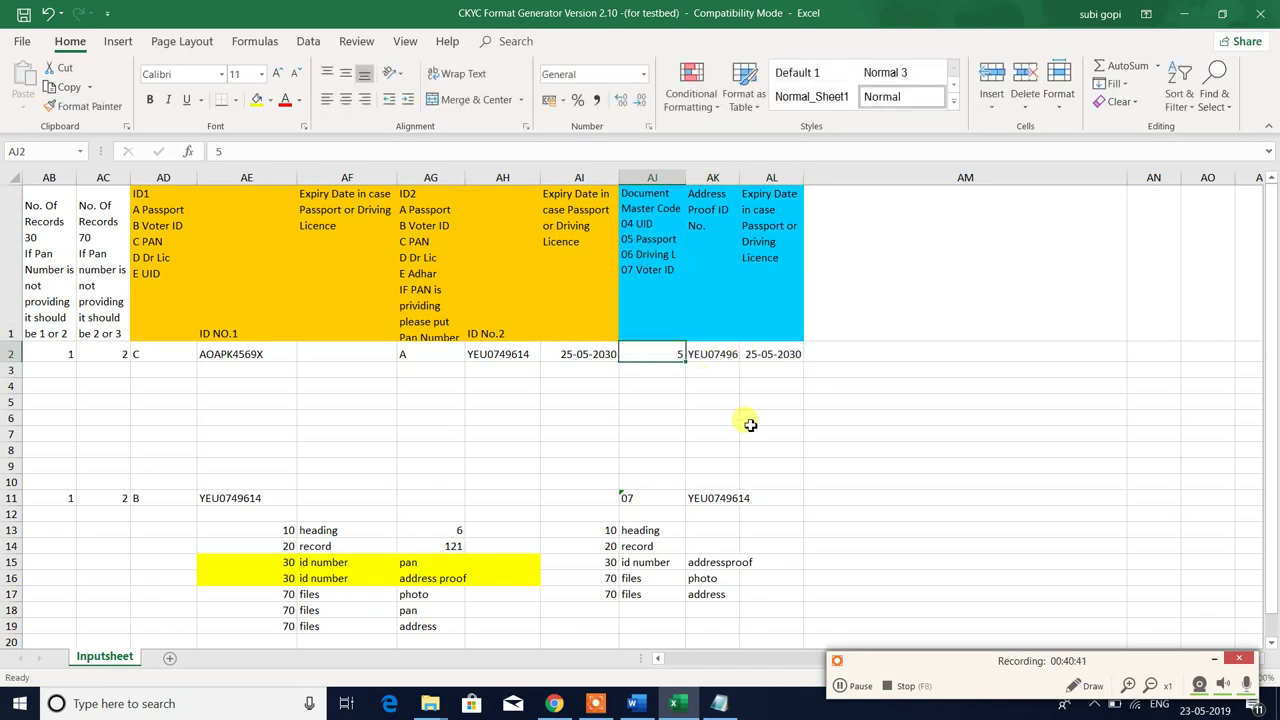
right_click(643, 368)
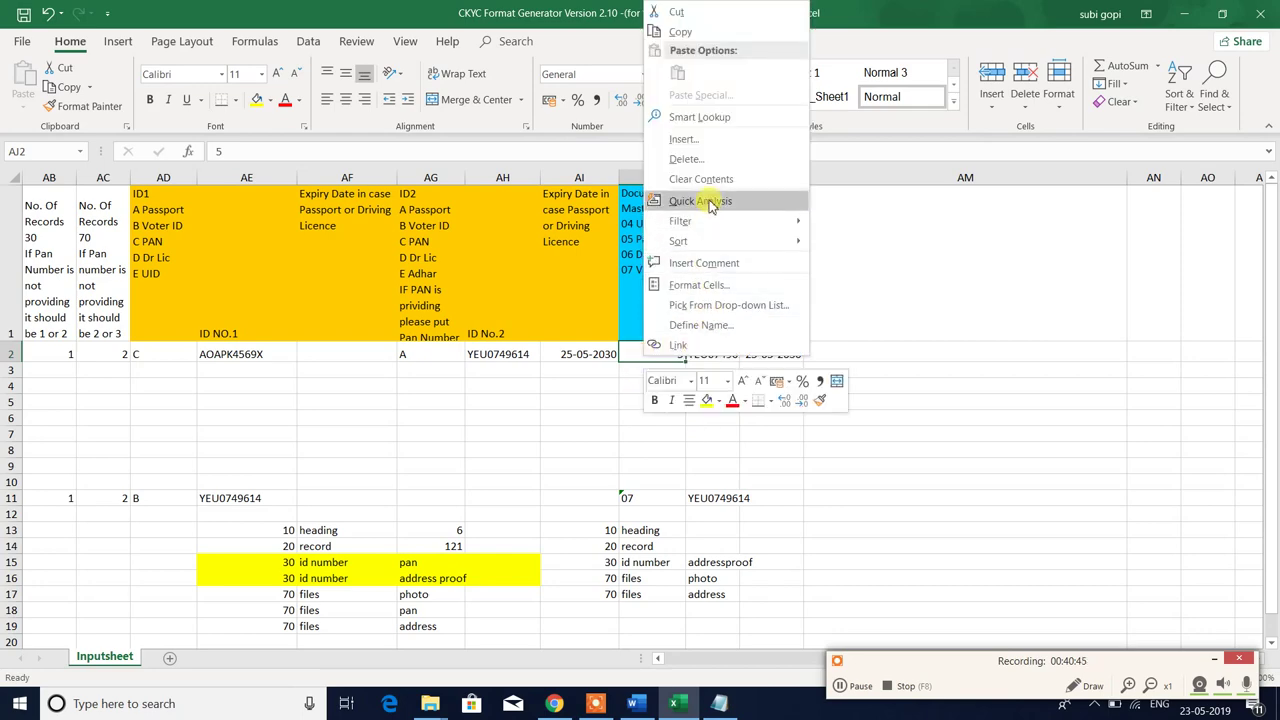
left_click(692, 286)
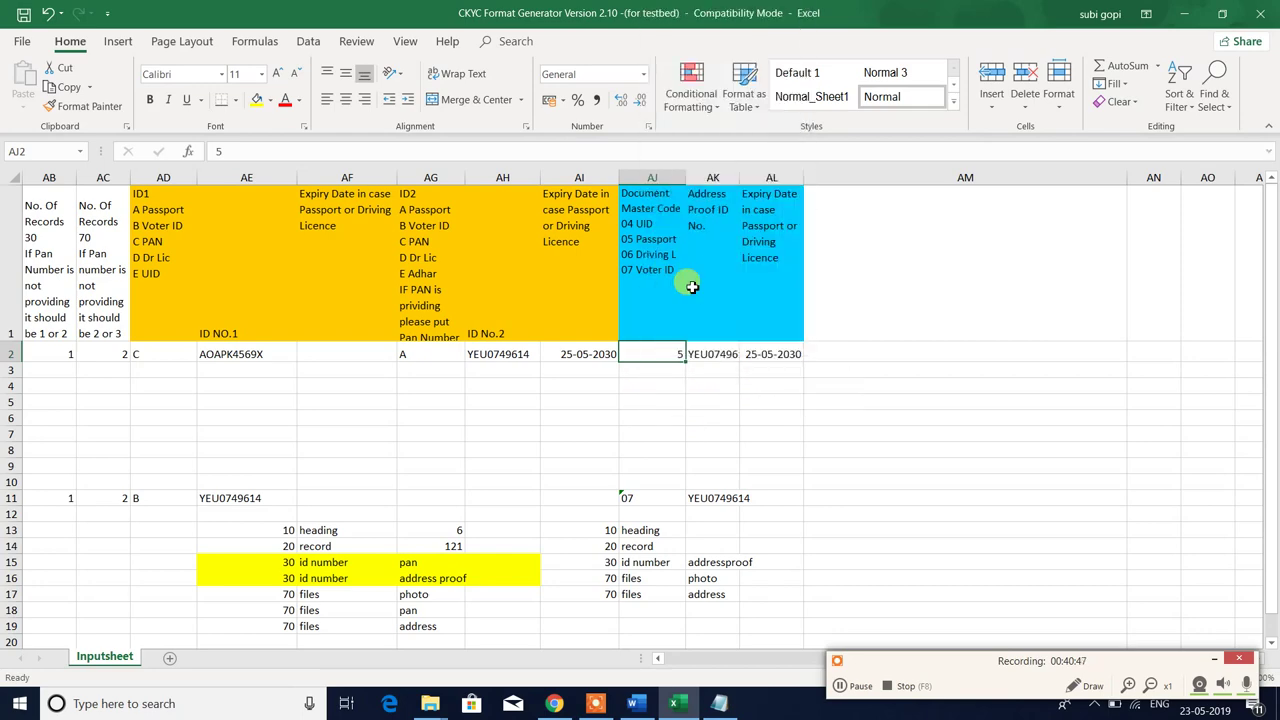
left_click(500, 254)
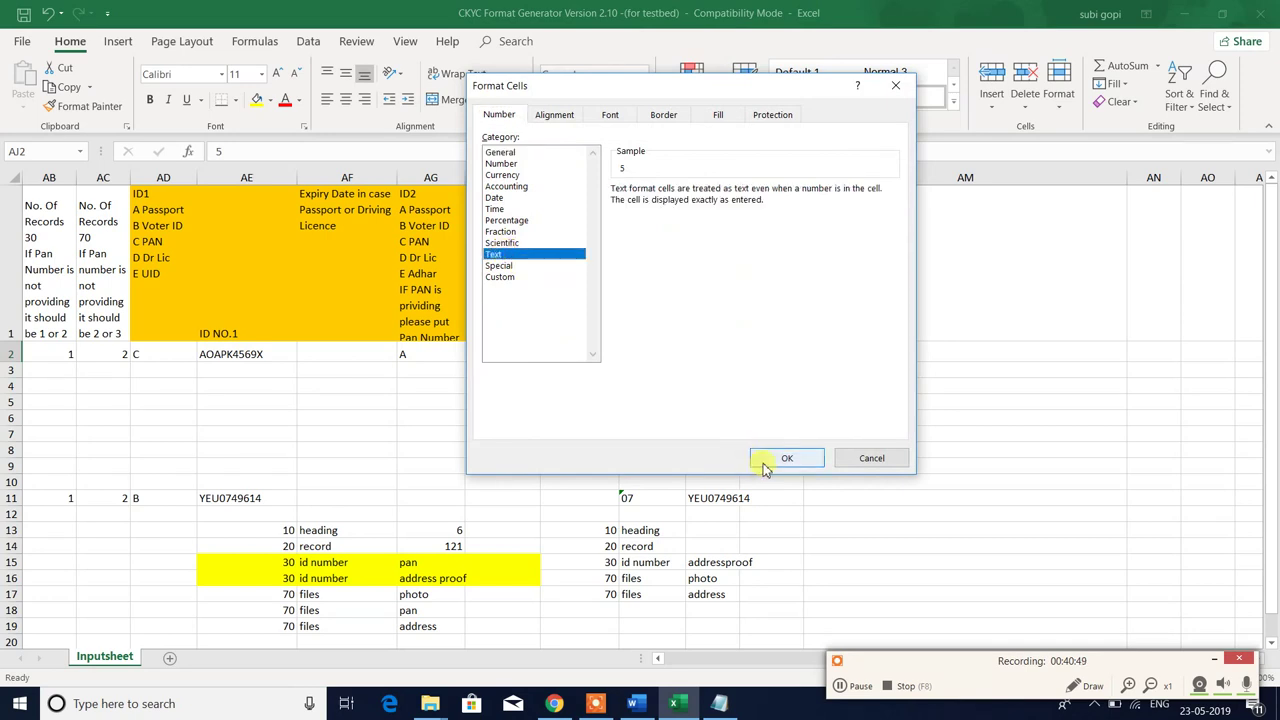
left_click(785, 459)
key("F2")
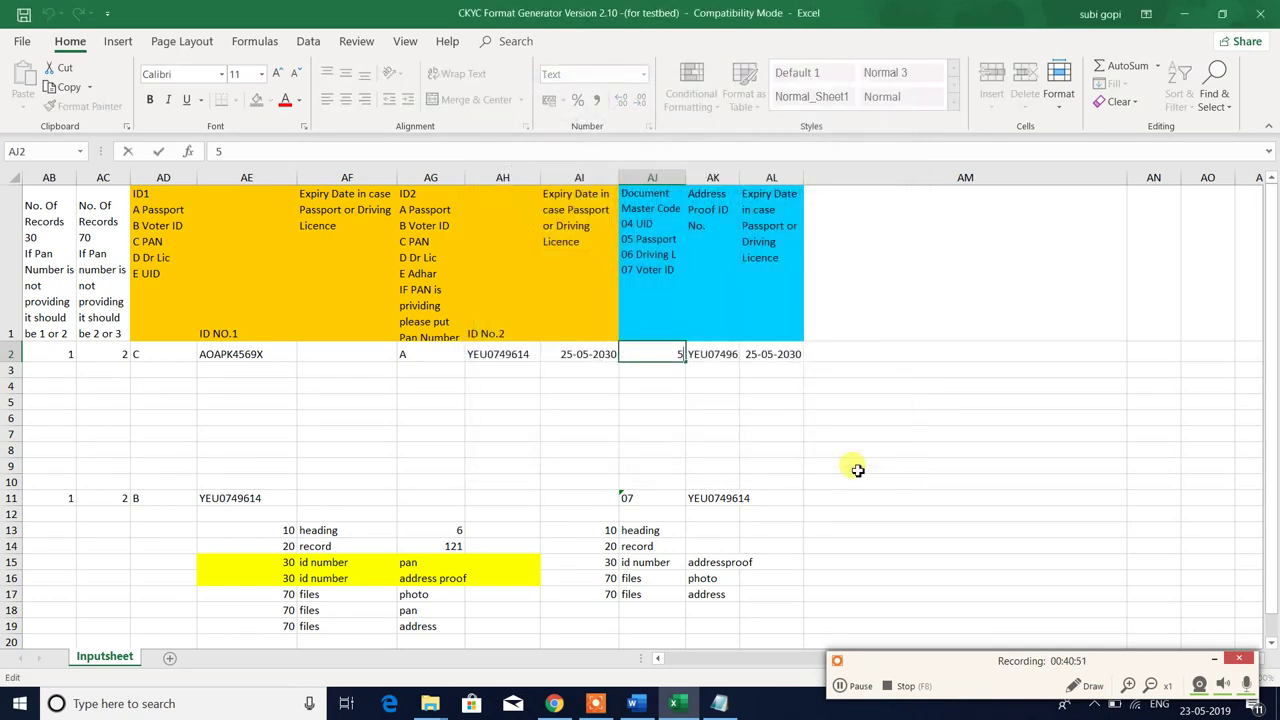
key("BackSpace")
key("Return")
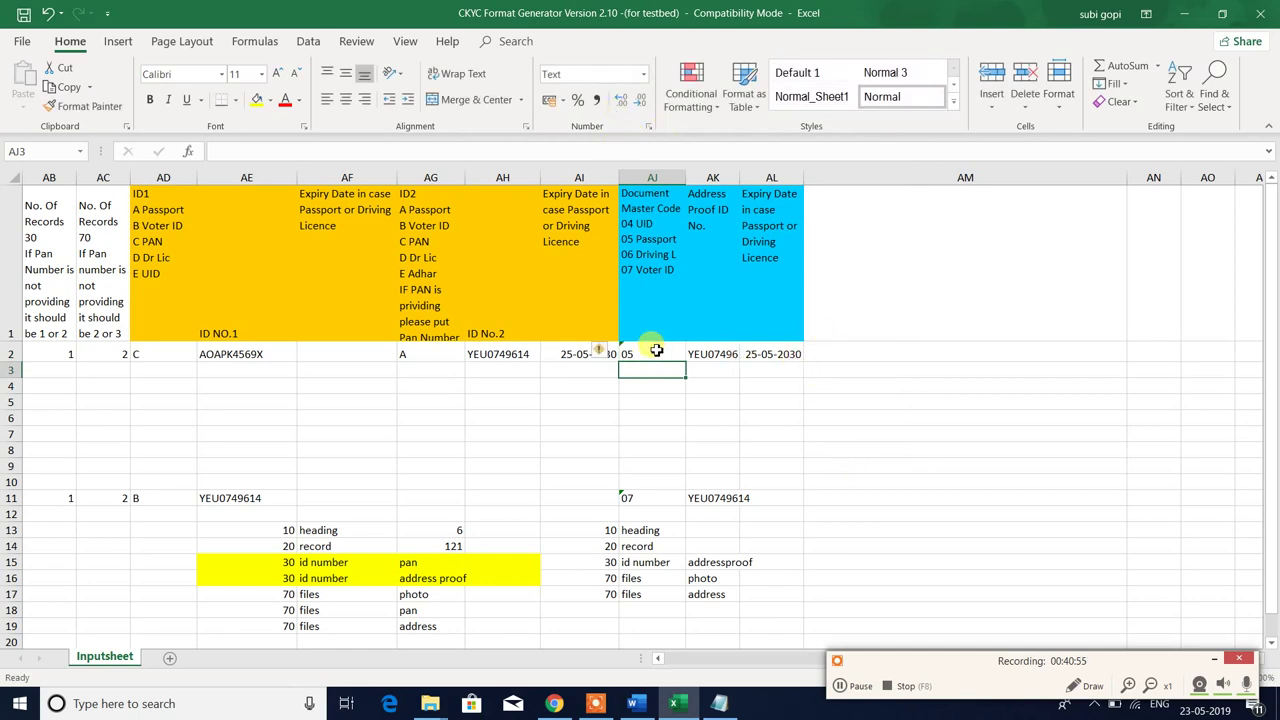
- Compare the orange ID1/ID2 columns with the blue address proof columns, then return to column A
left_click(709, 370)
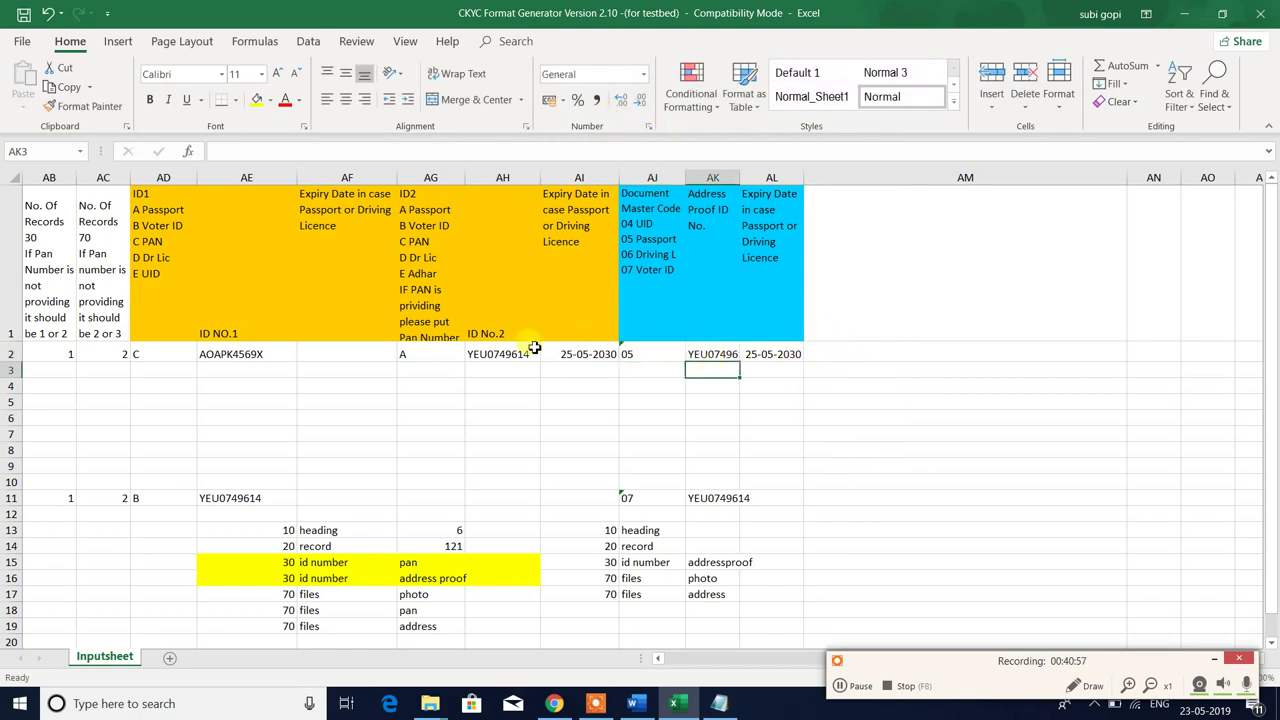
left_click_drag(160, 369, 791, 237)
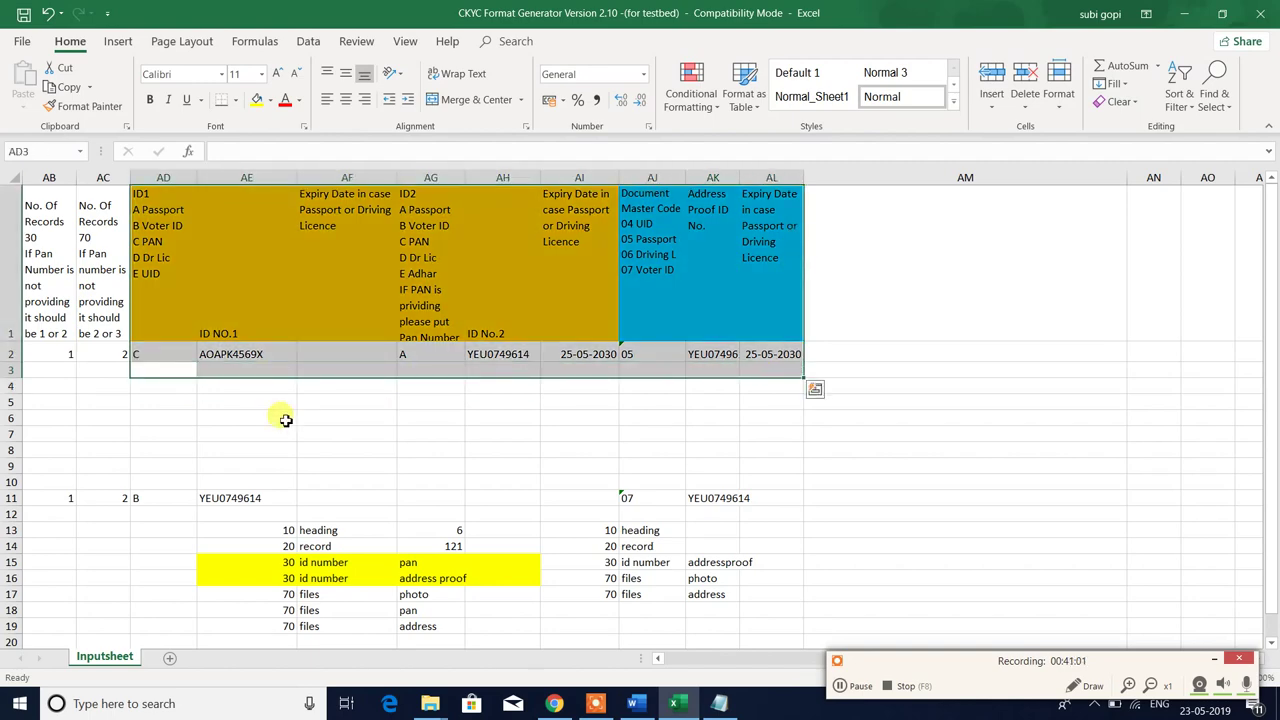
left_click_drag(160, 370, 612, 330)
left_click_drag(651, 370, 797, 224)
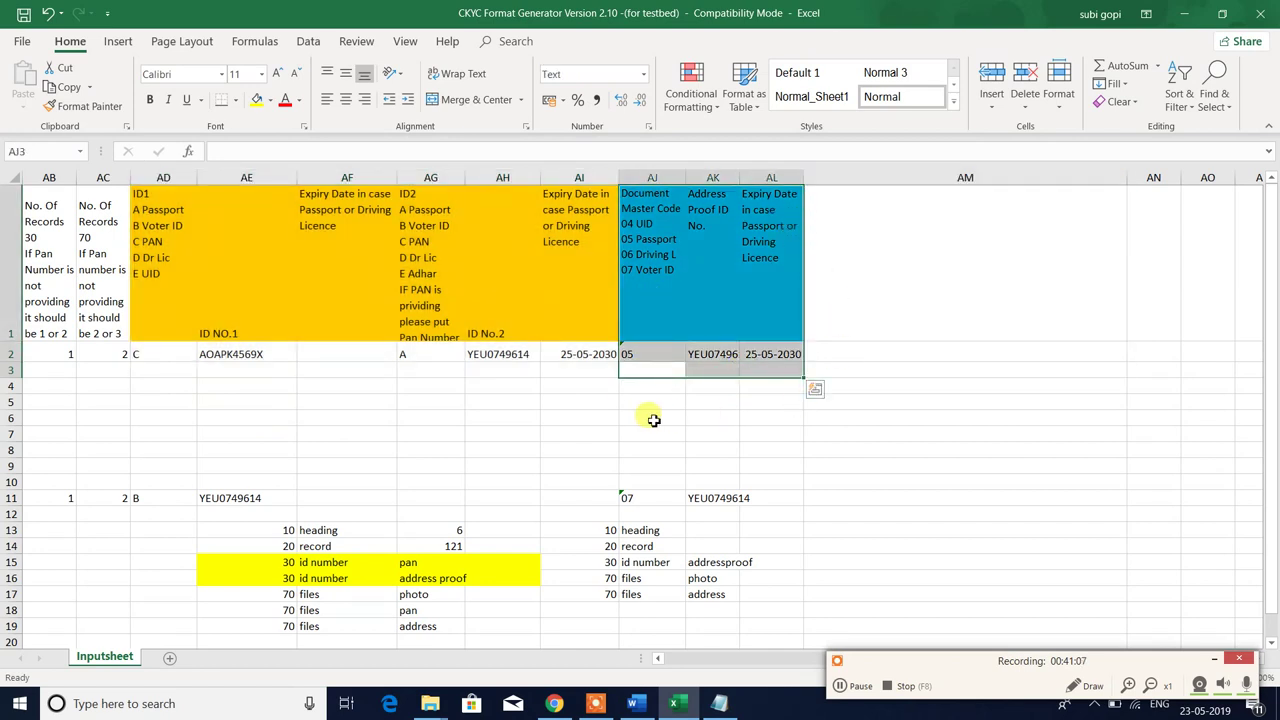
left_click(651, 368)
key("Left")
key("Left")
key("Left")
key("Left")
key("Left")
key("Left")
key("Left")
key("Left")
key("Left")
key("Left")
key("Left")
key("Left")
key("Left")
key("Left")
key("Left")
key("Left")
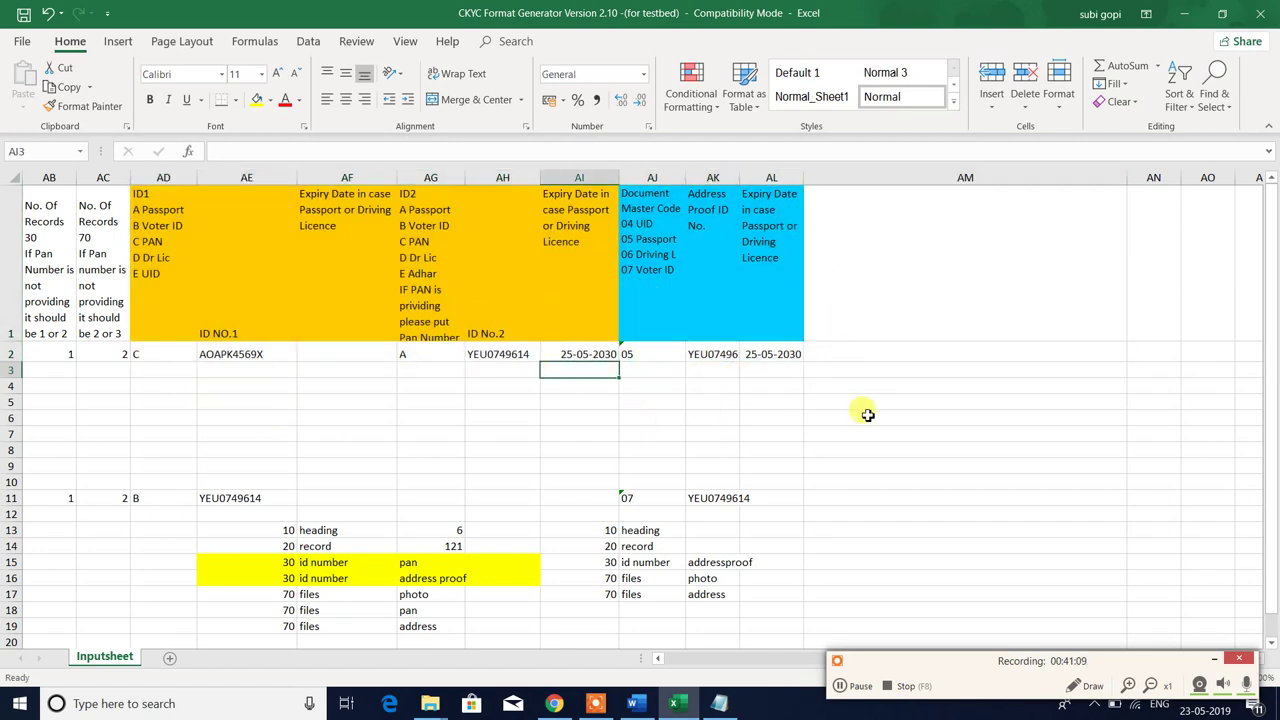
key("Left")
key("Left")
key("Left")
key("Left")
key("Left")
key("Left")
key("Left")
key("Left")
key("Left")
key("Left")
key("Left")
key("Left")
key("Left")
key("Left")
key("Left")
key("Left")
key("Left")
key("Left")
key("Left")
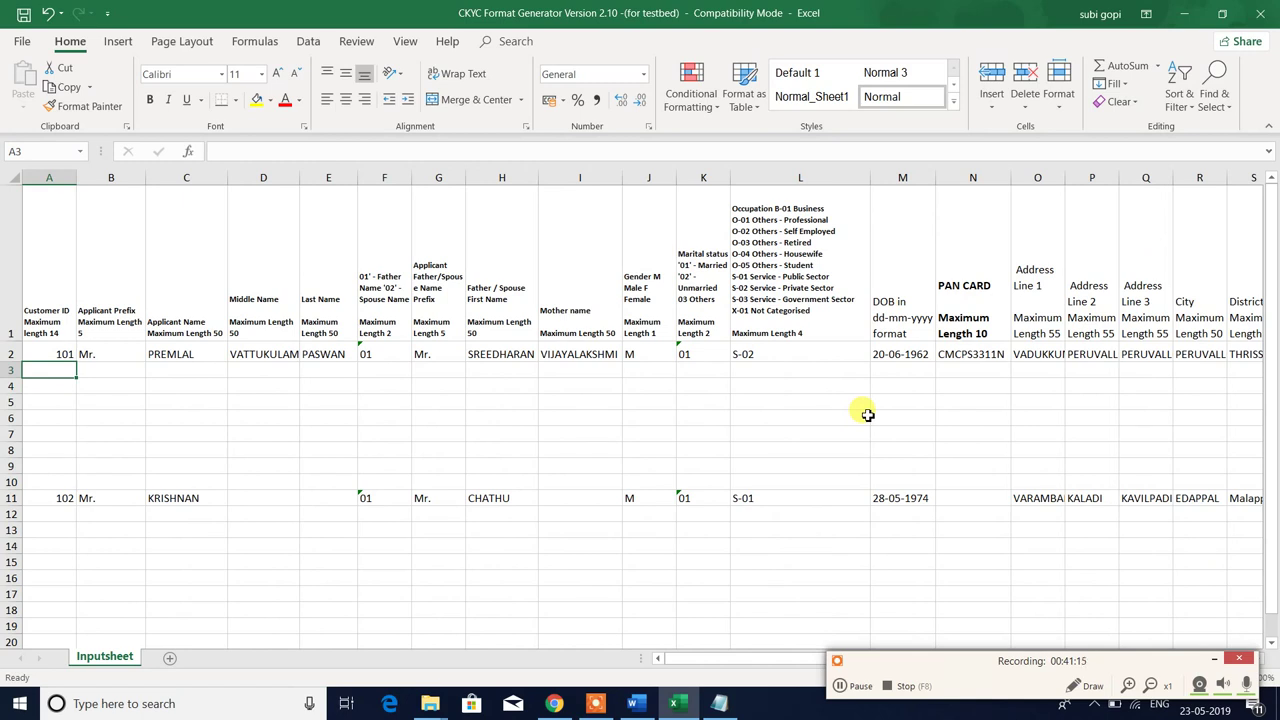
- Save the workbook, check the 101 customer folder's images, then return to the CKYC workbook
key("ctrl+s")
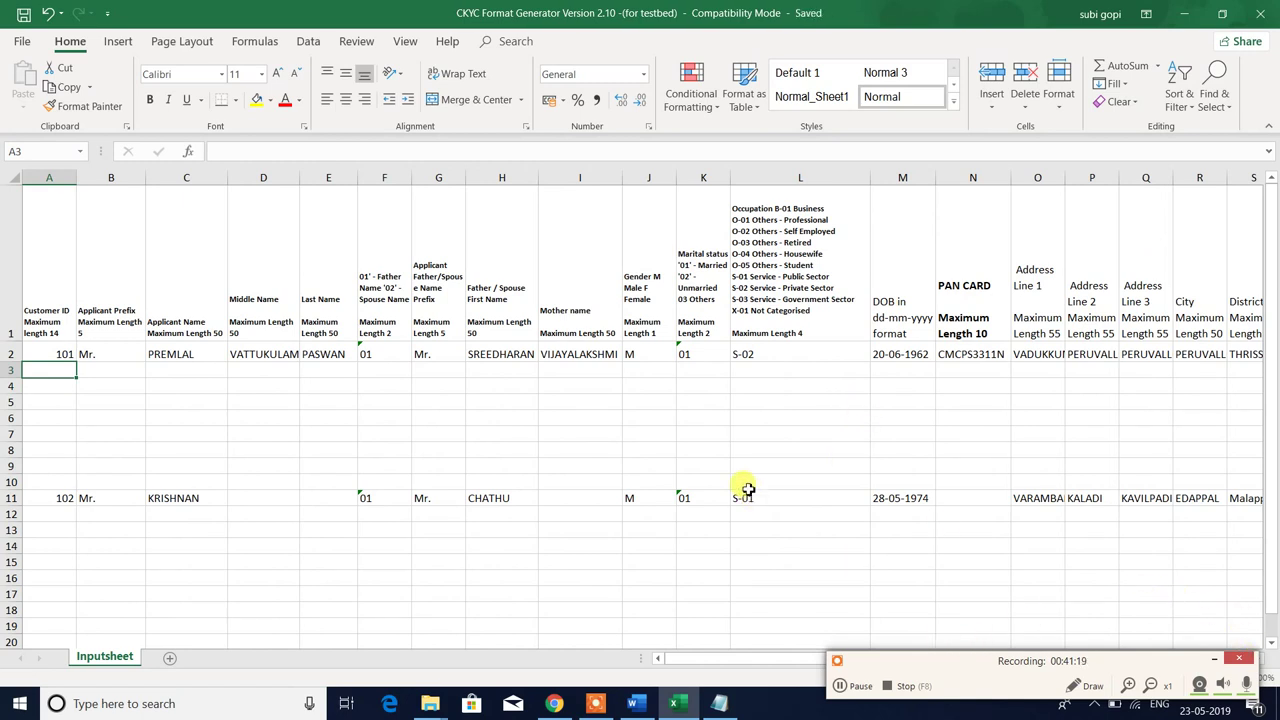
left_click(430, 703)
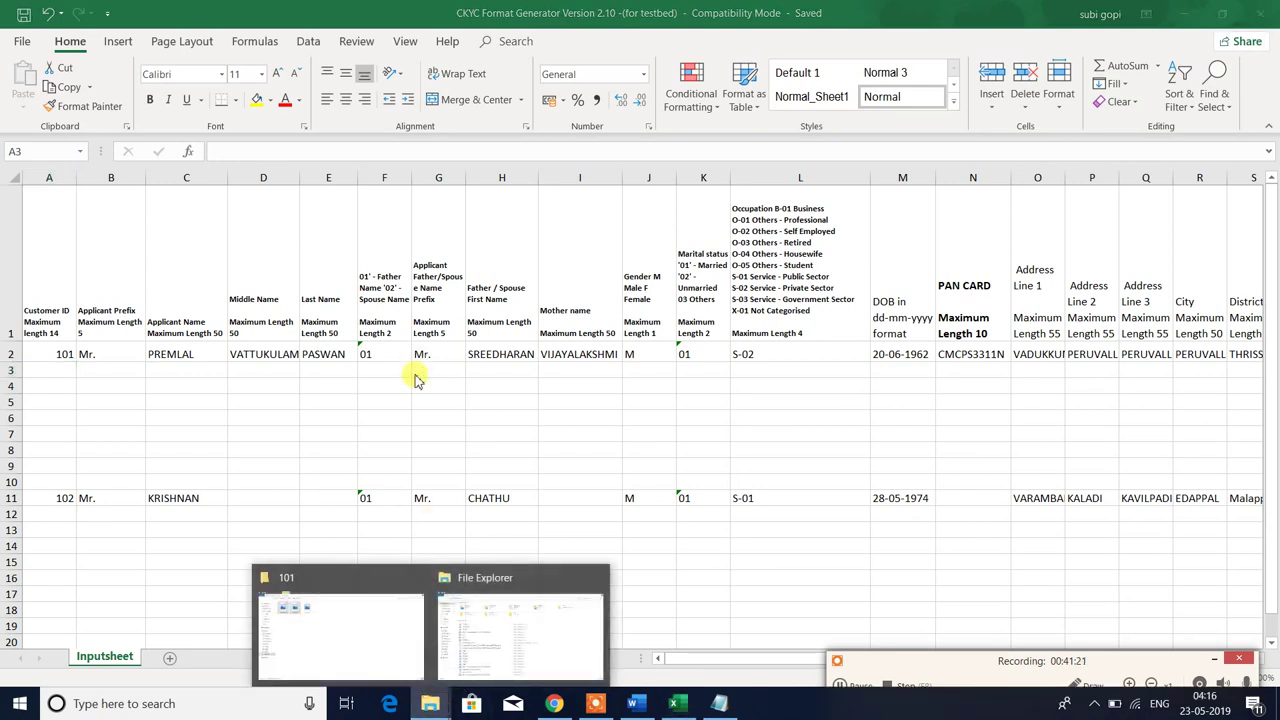
left_click(337, 609)
left_click(229, 196)
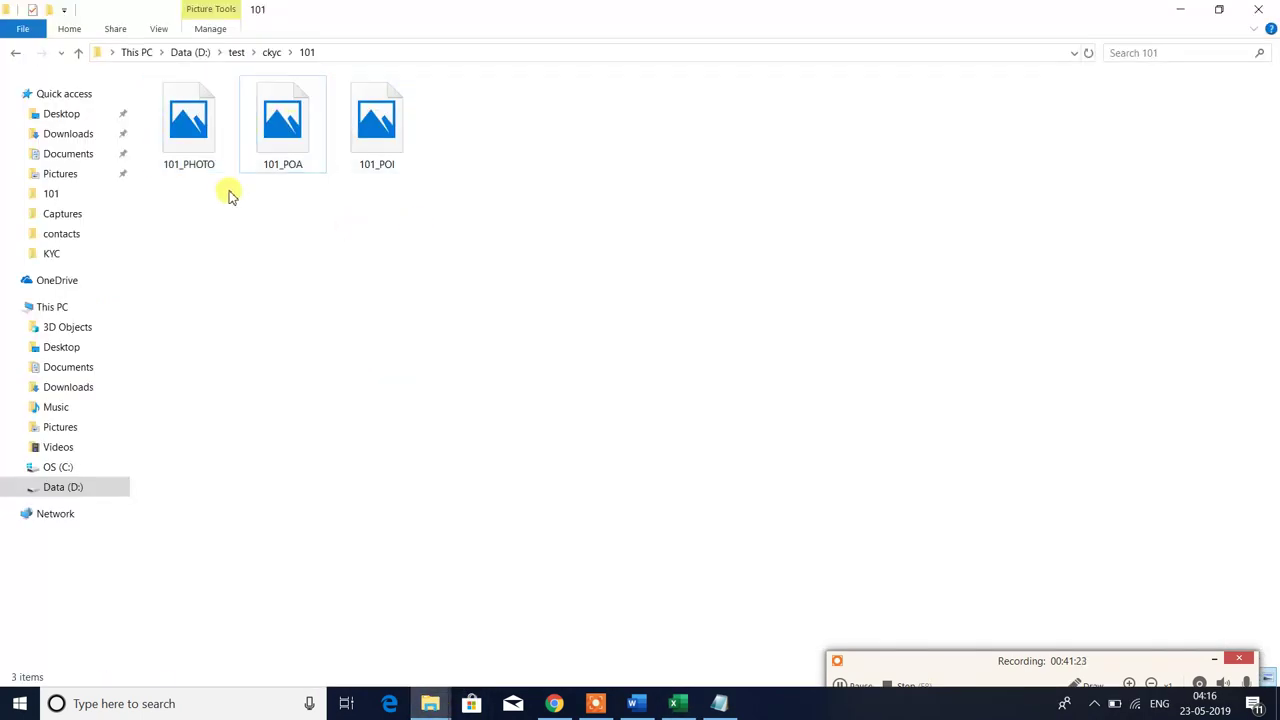
left_click(15, 52)
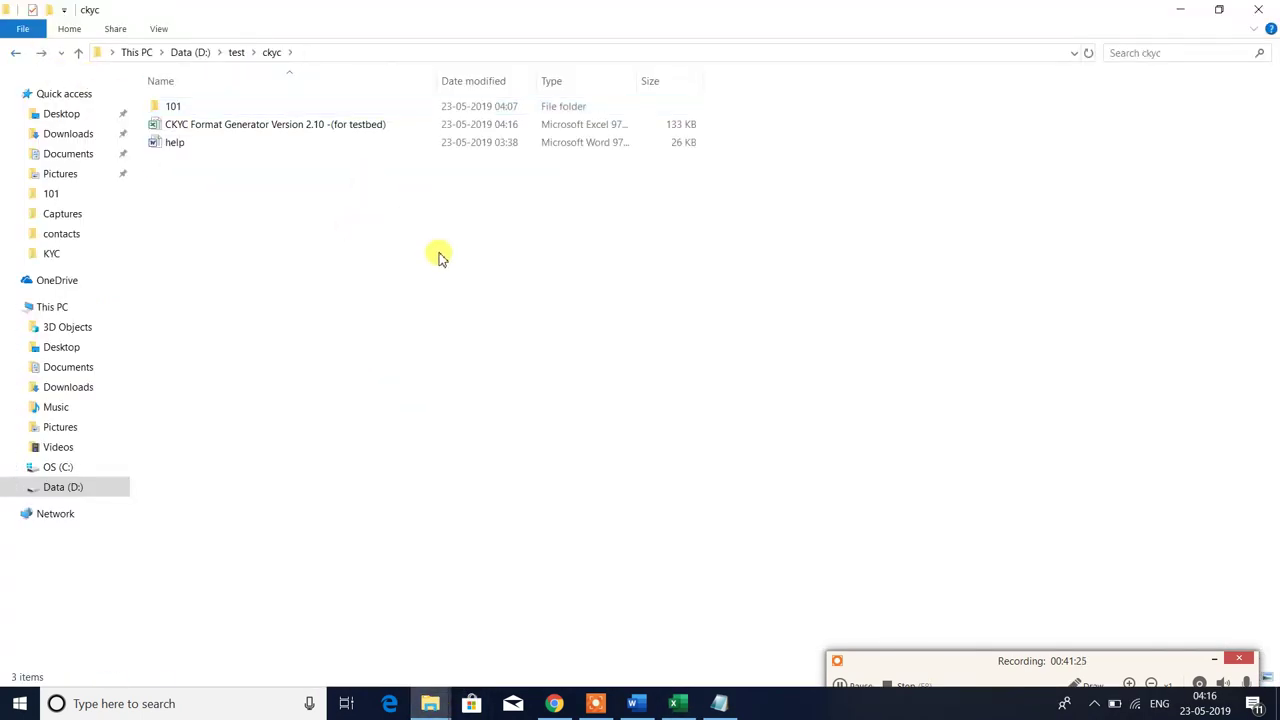
left_click(688, 712)
left_click(604, 430)
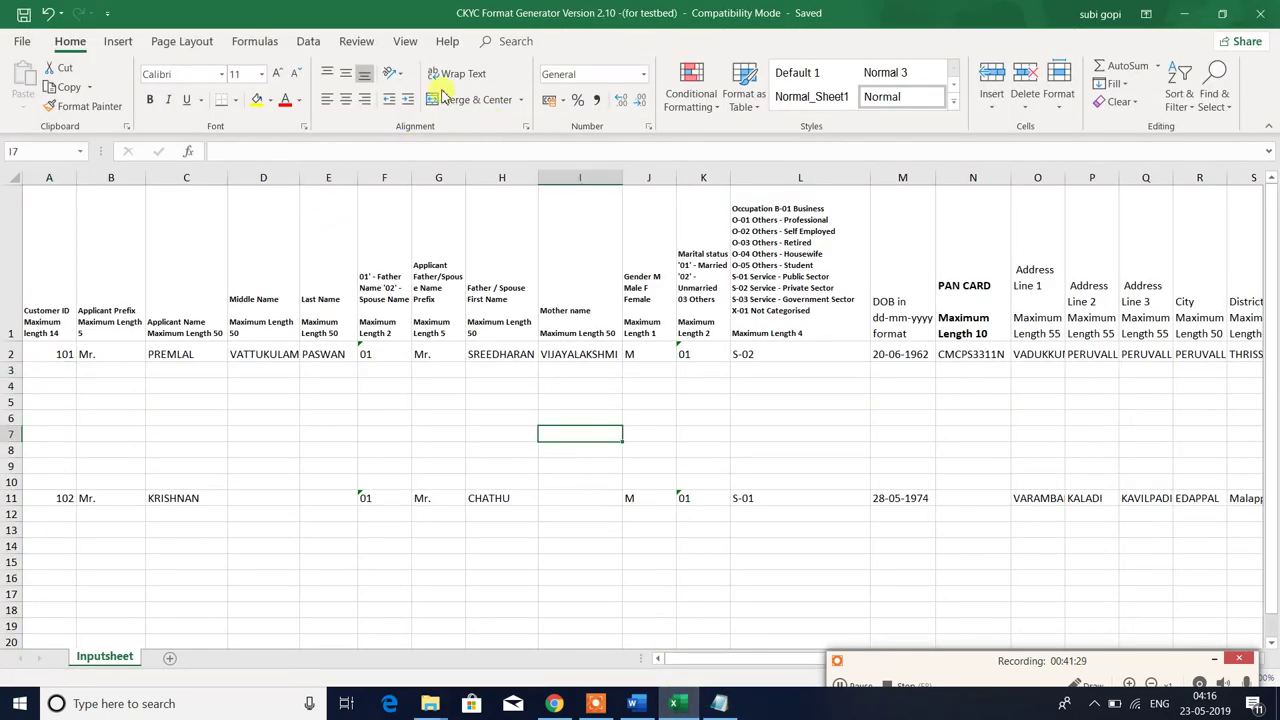
- Run the Start_Convert macro, first with 10 rows, then with 1 row, acknowledging each Completed message
left_click(405, 42)
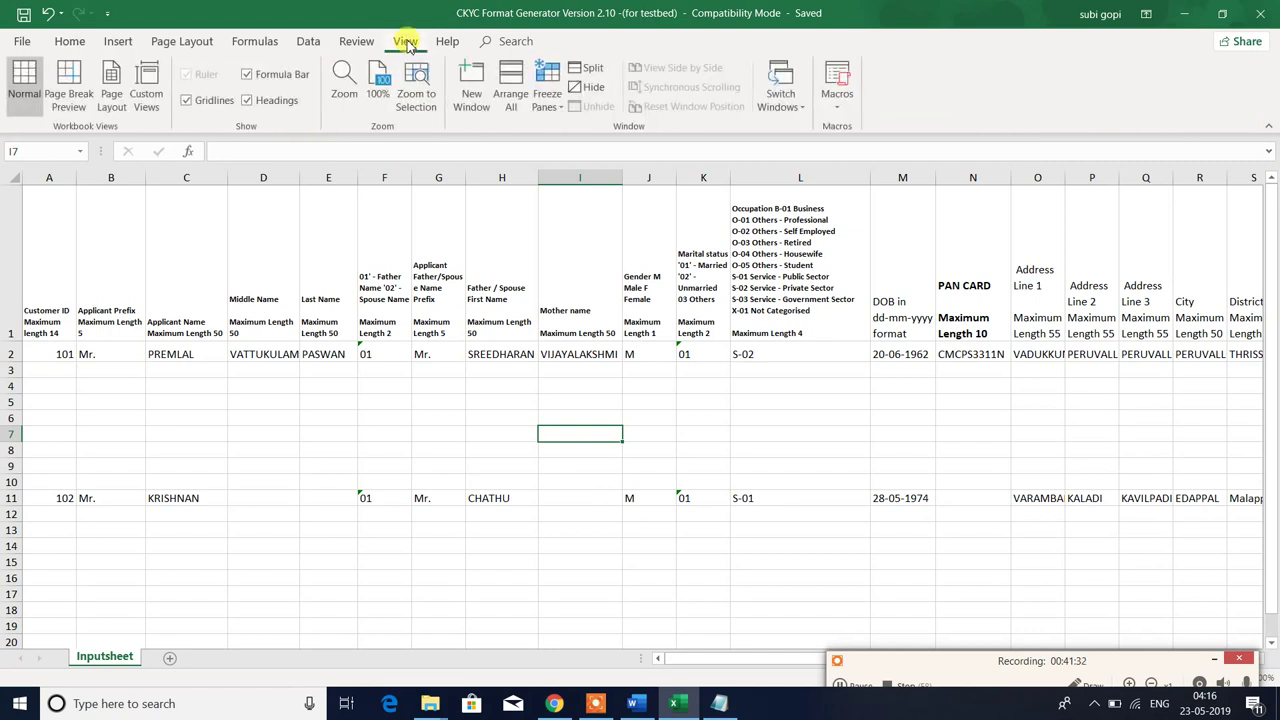
left_click(832, 100)
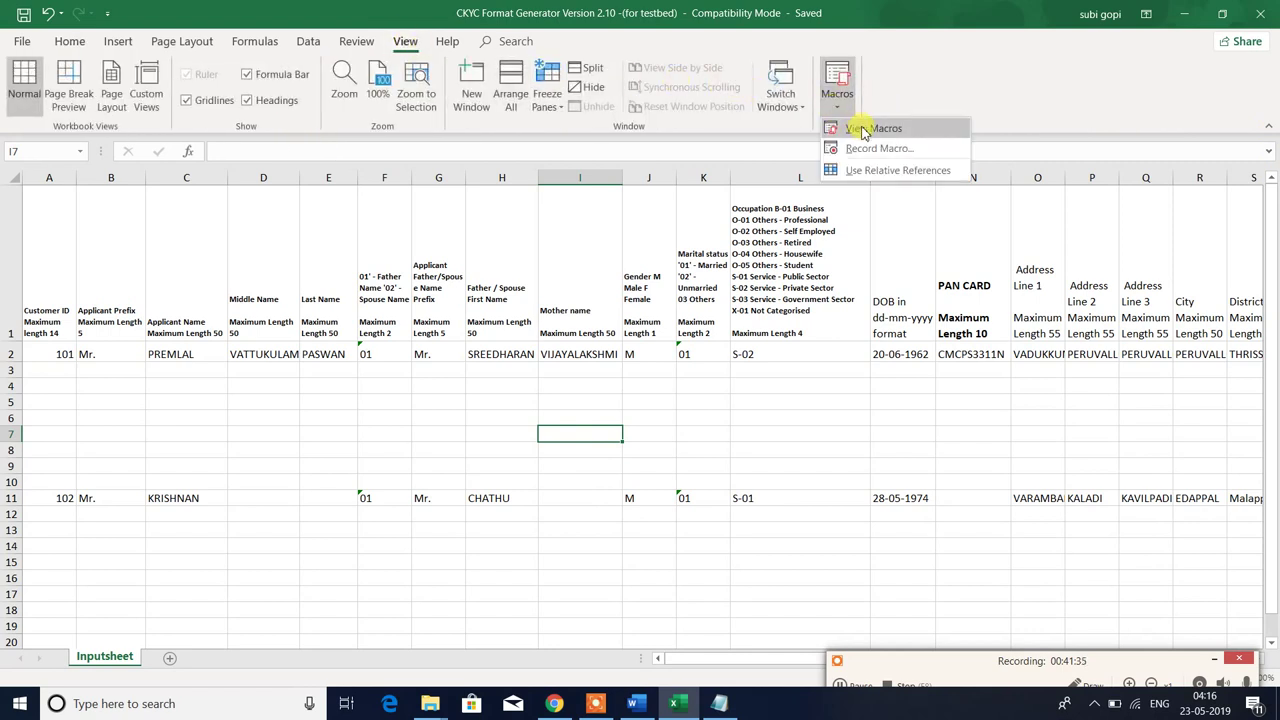
left_click(866, 132)
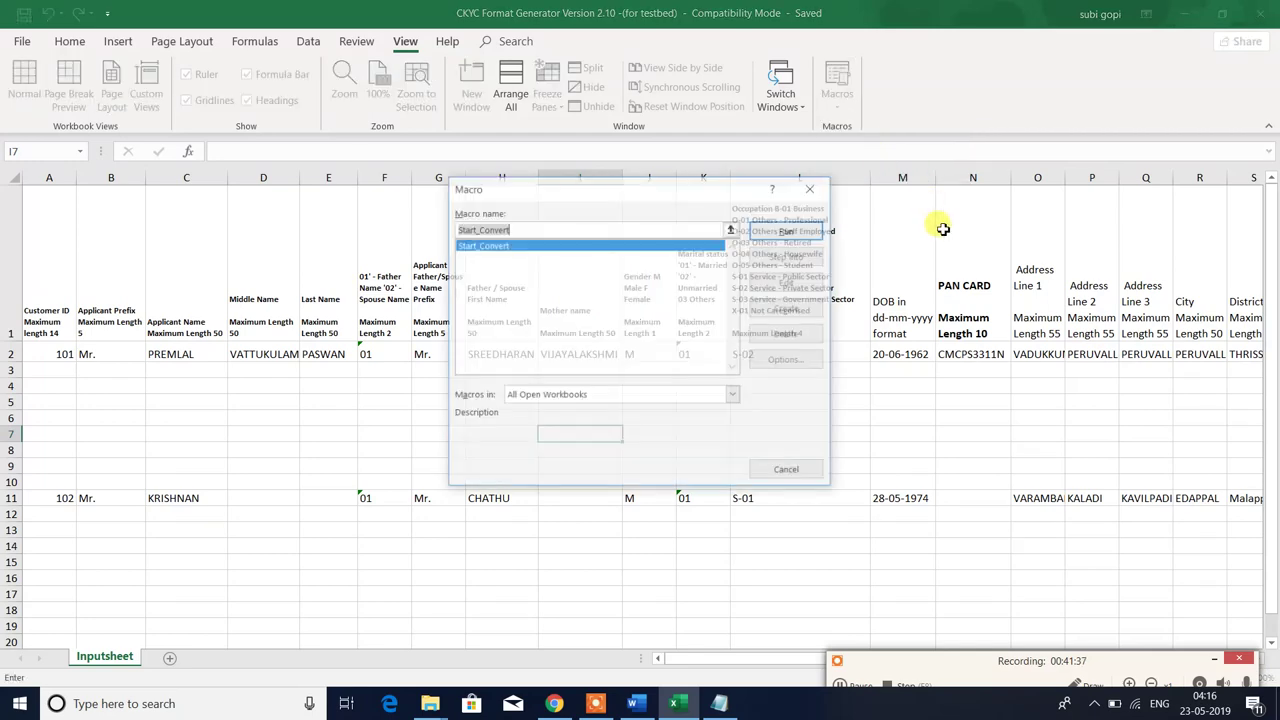
left_click(788, 231)
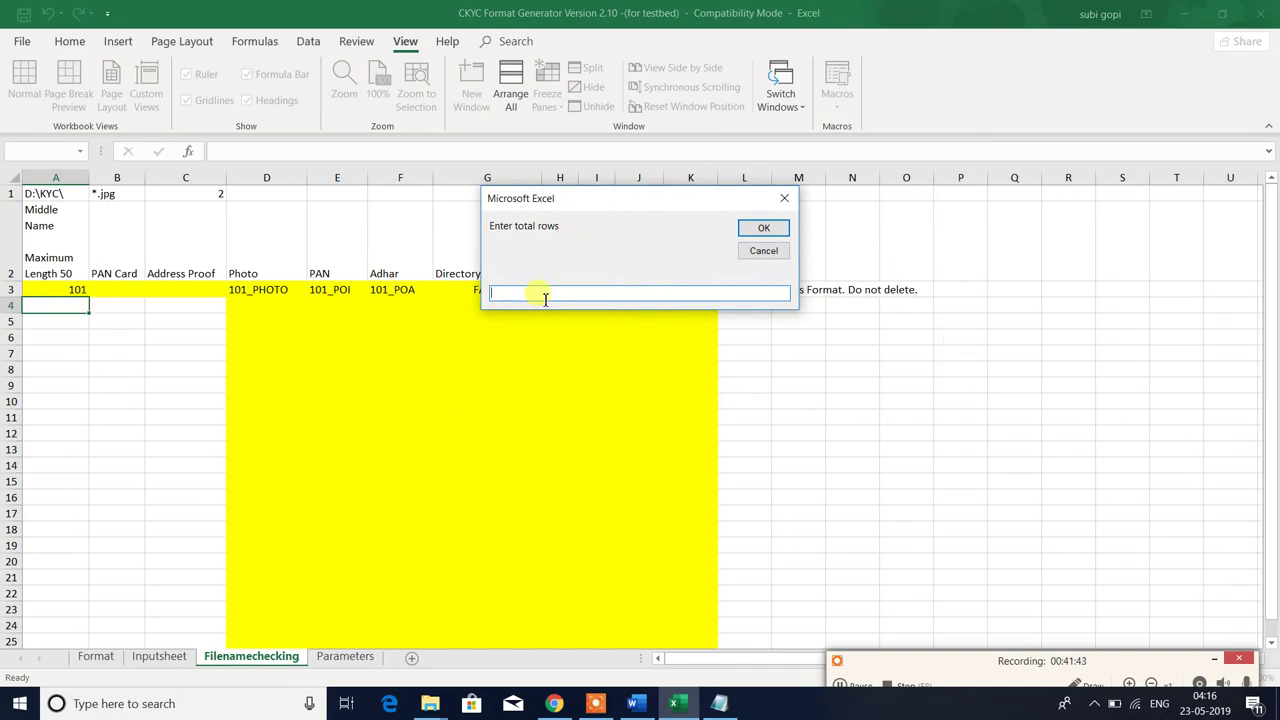
type("100")
left_click_drag(526, 291, 145, 298)
type("10")
left_click(765, 229)
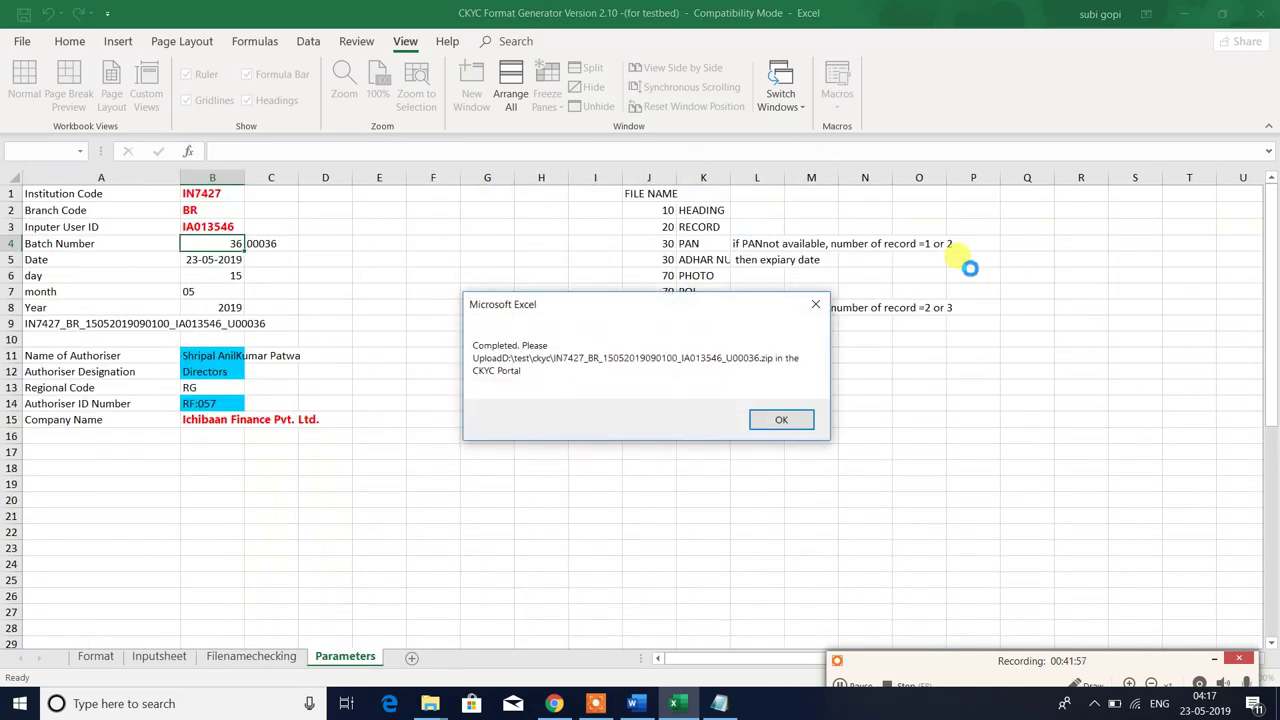
left_click(781, 419)
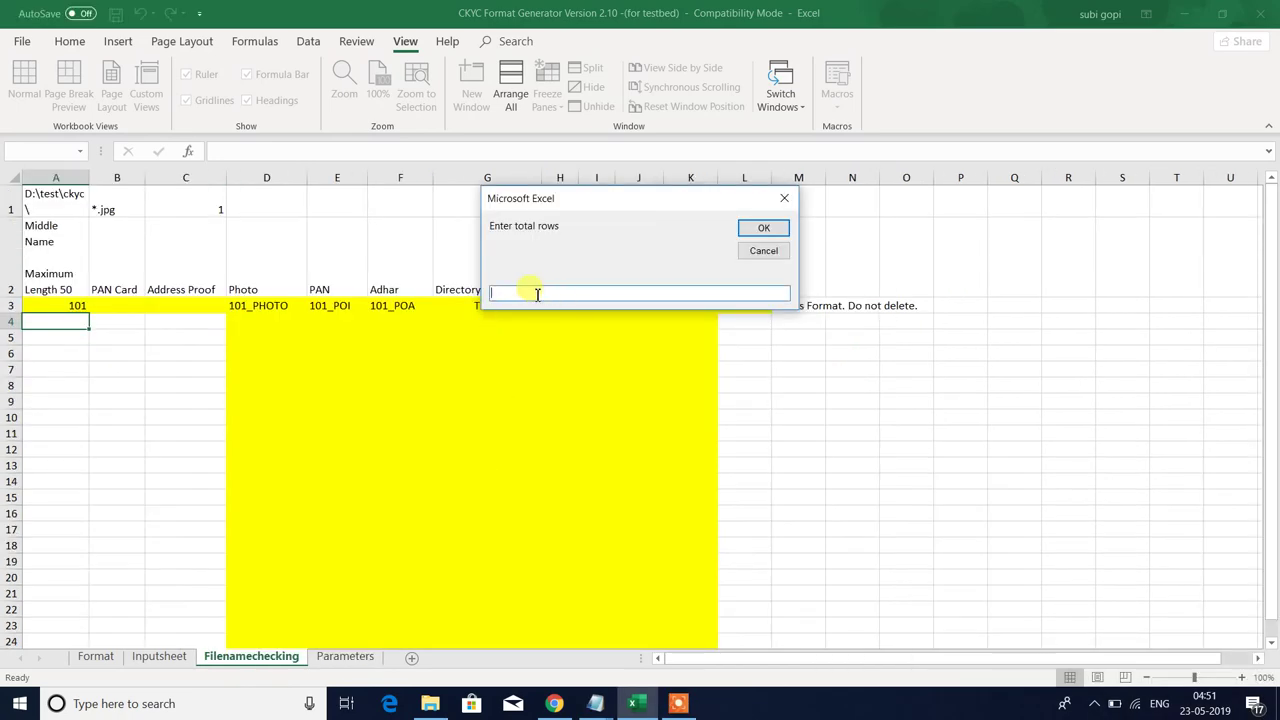
type("1")
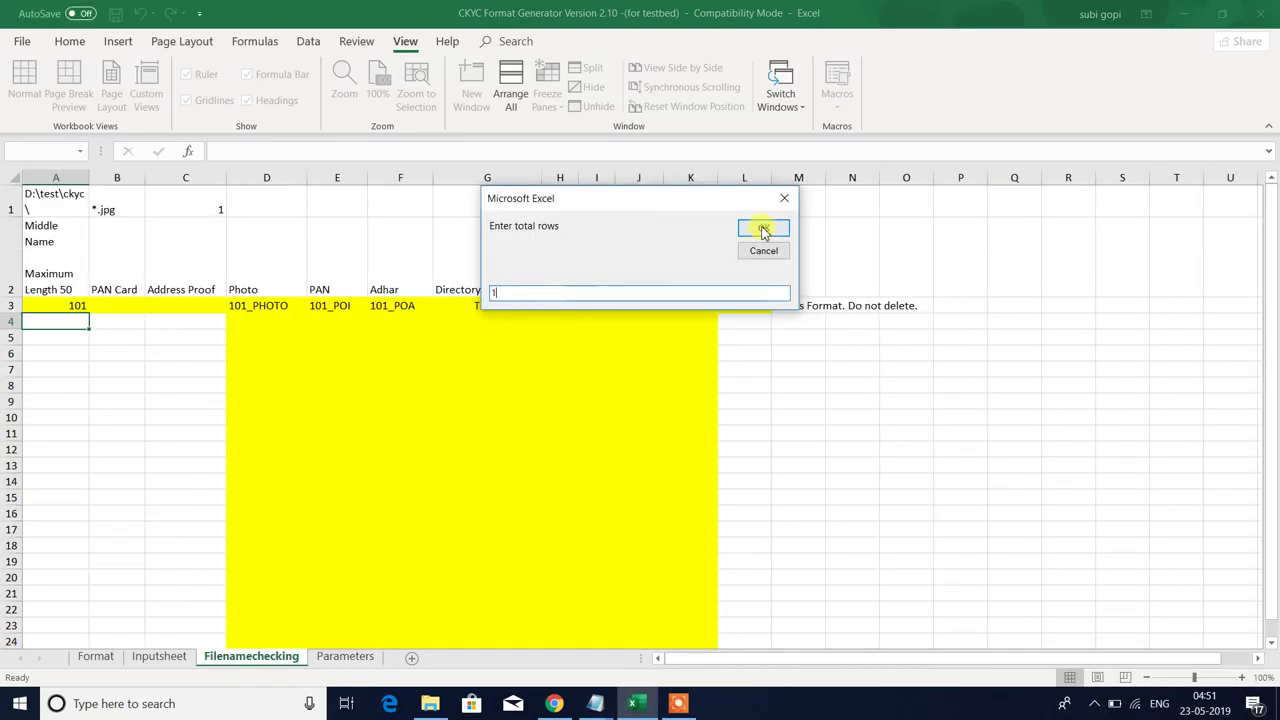
left_click(763, 228)
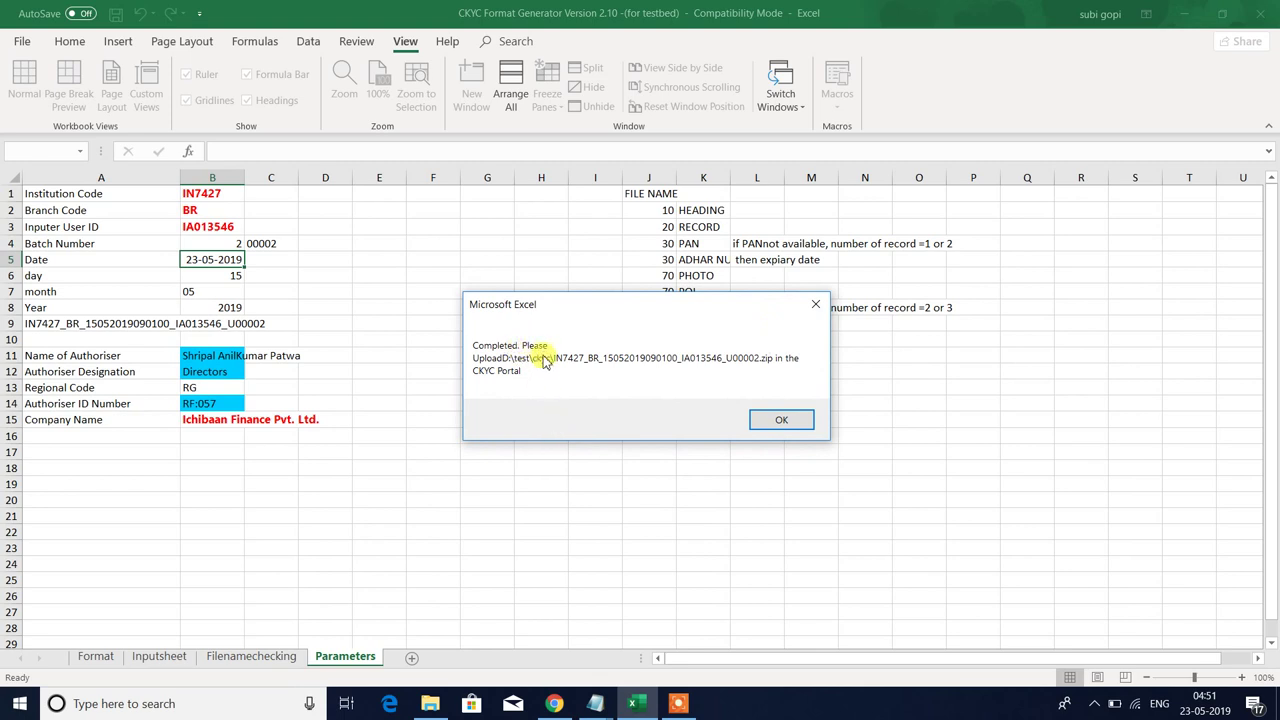
left_click(770, 420)
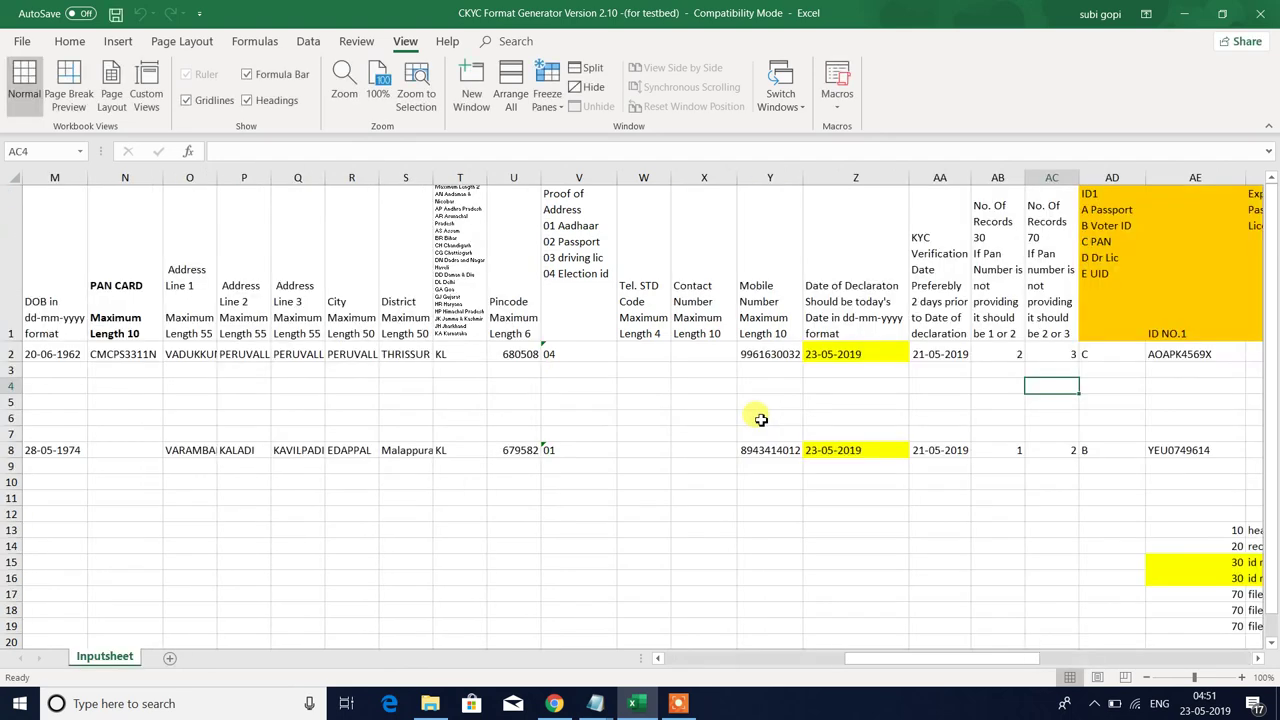
- Locate the new U00002 upload zip in the ckyc folder and inspect its WinZip options
left_click(430, 703)
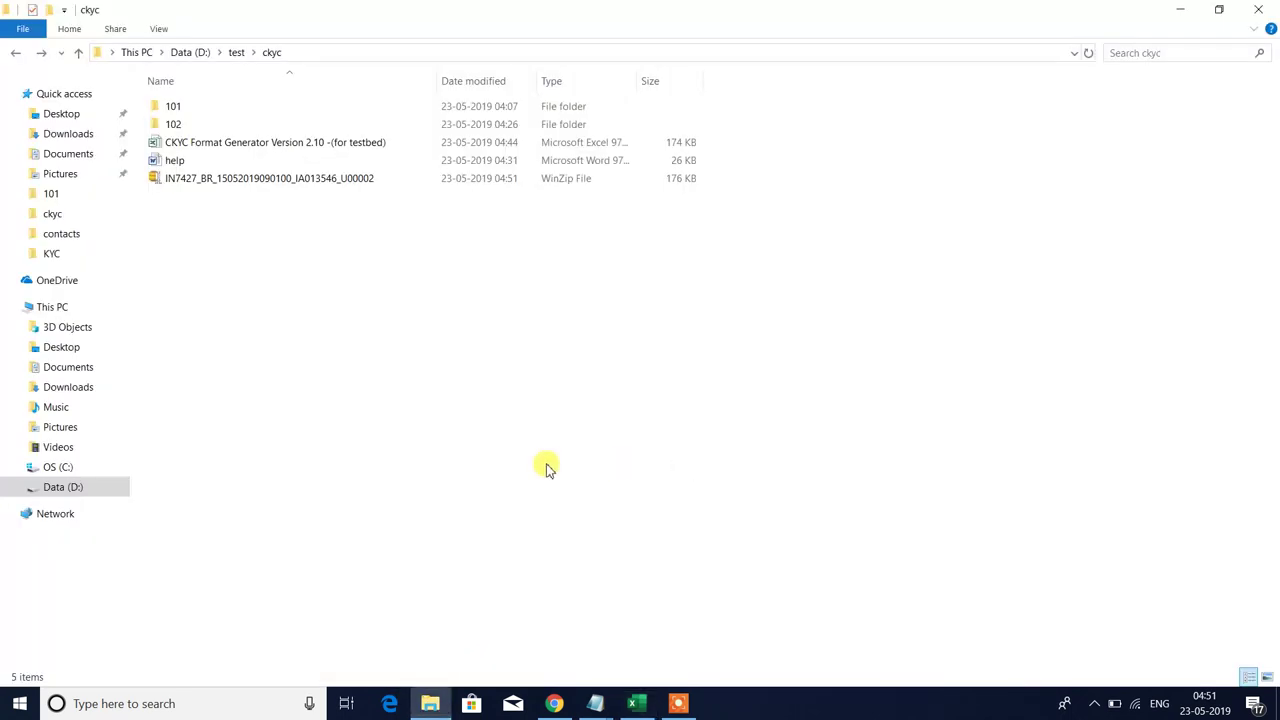
left_click(343, 186)
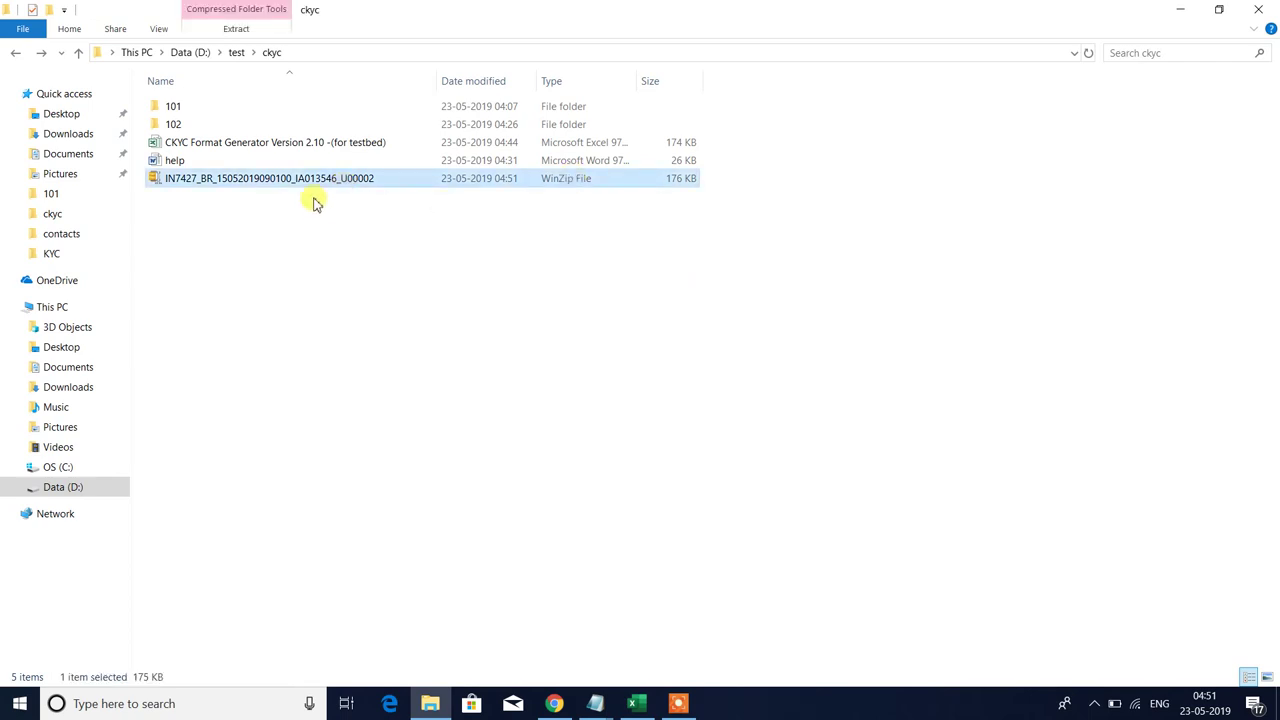
right_click(316, 185)
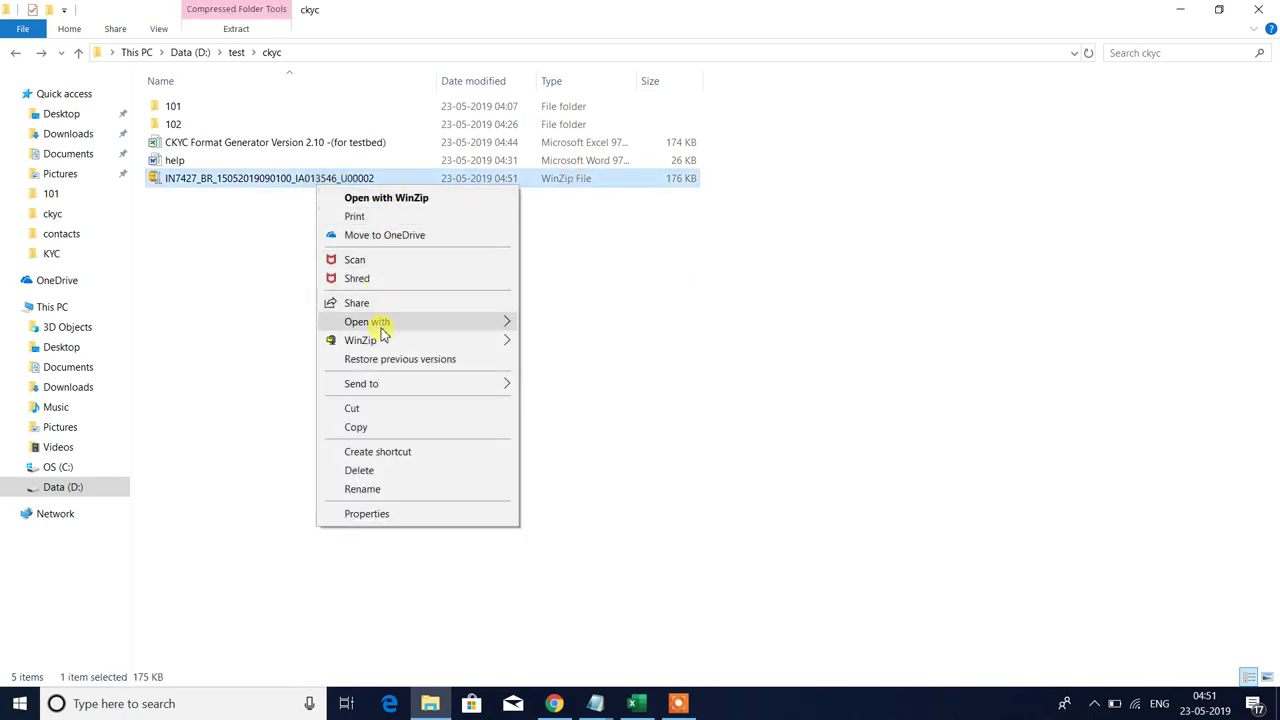
mouse_move(420, 340)
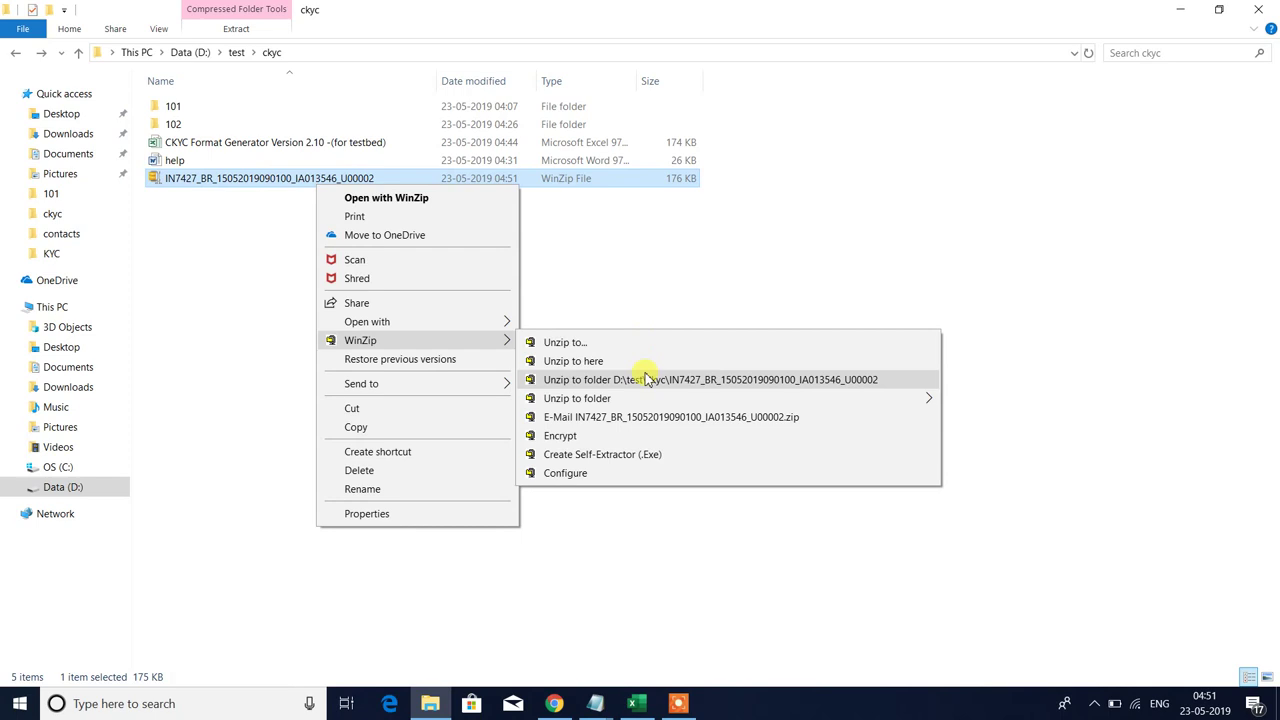
left_click(700, 250)
left_click(306, 189)
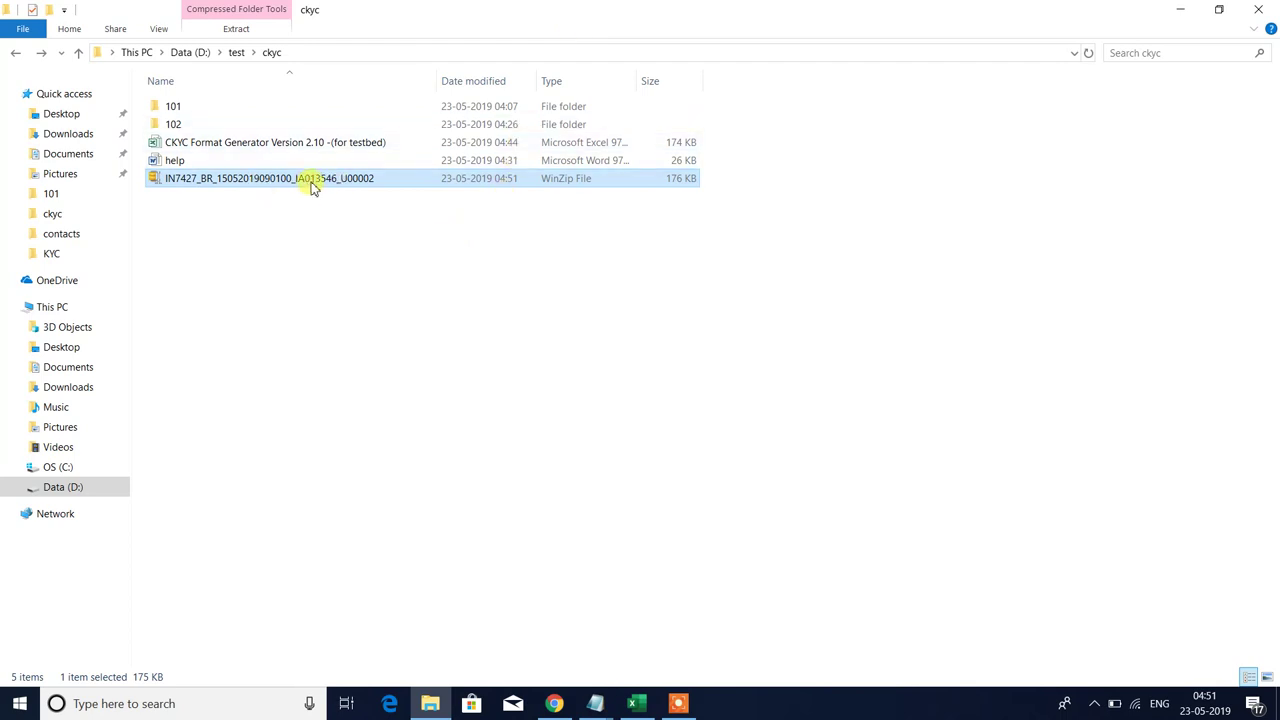
mouse_move(314, 186)
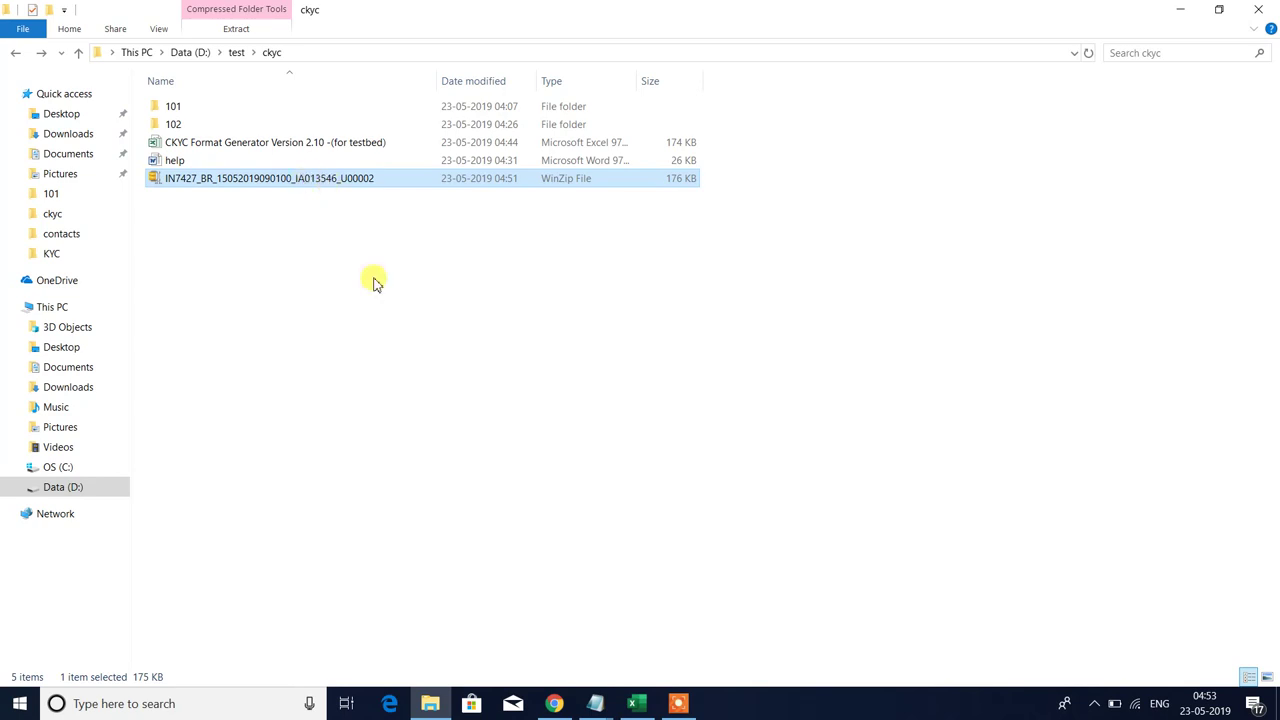
- Unzip the U00002 upload zip with WinZip into a same-named folder in D:\test\ckyc
left_click(400, 302)
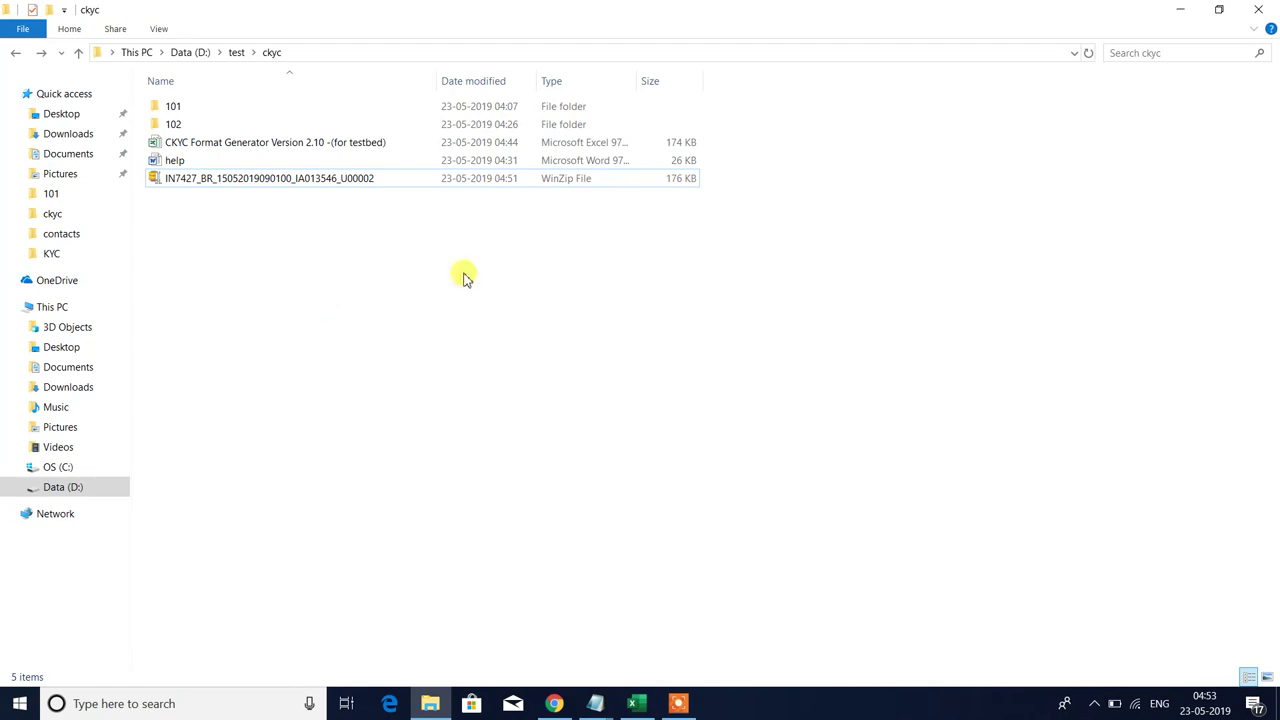
left_click(342, 182)
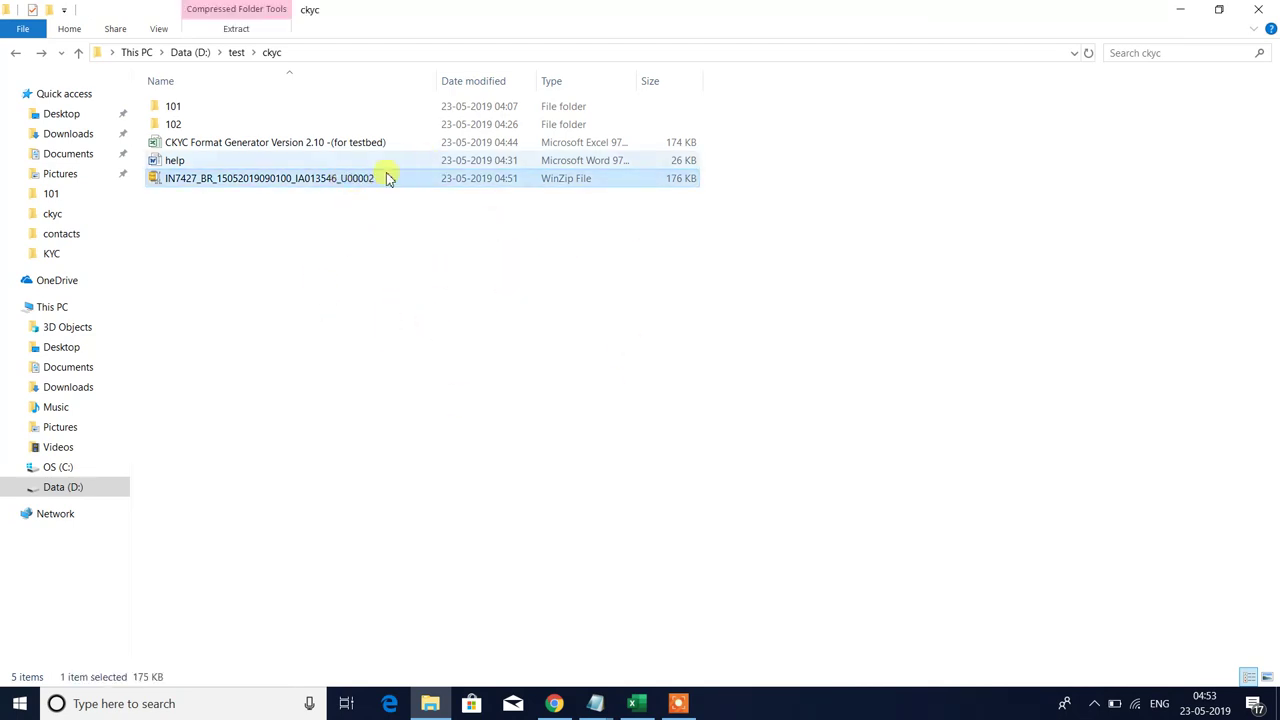
right_click(380, 186)
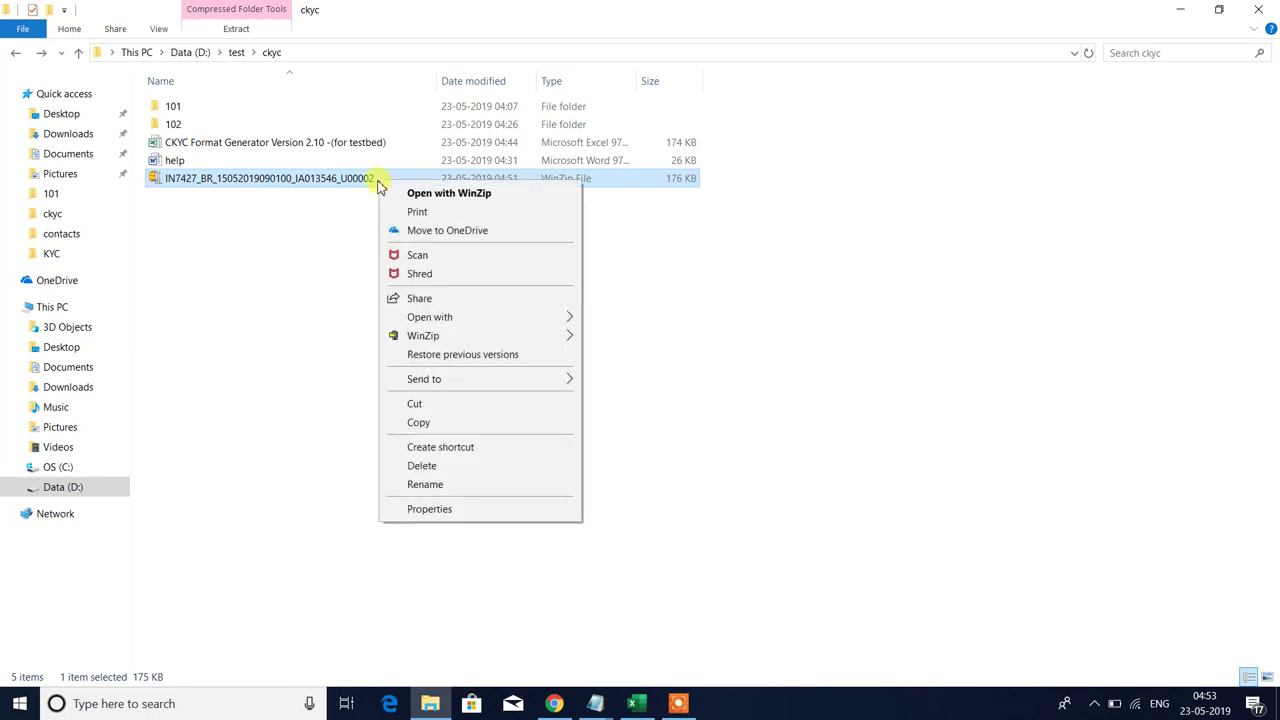
left_click(272, 277)
left_click(342, 184)
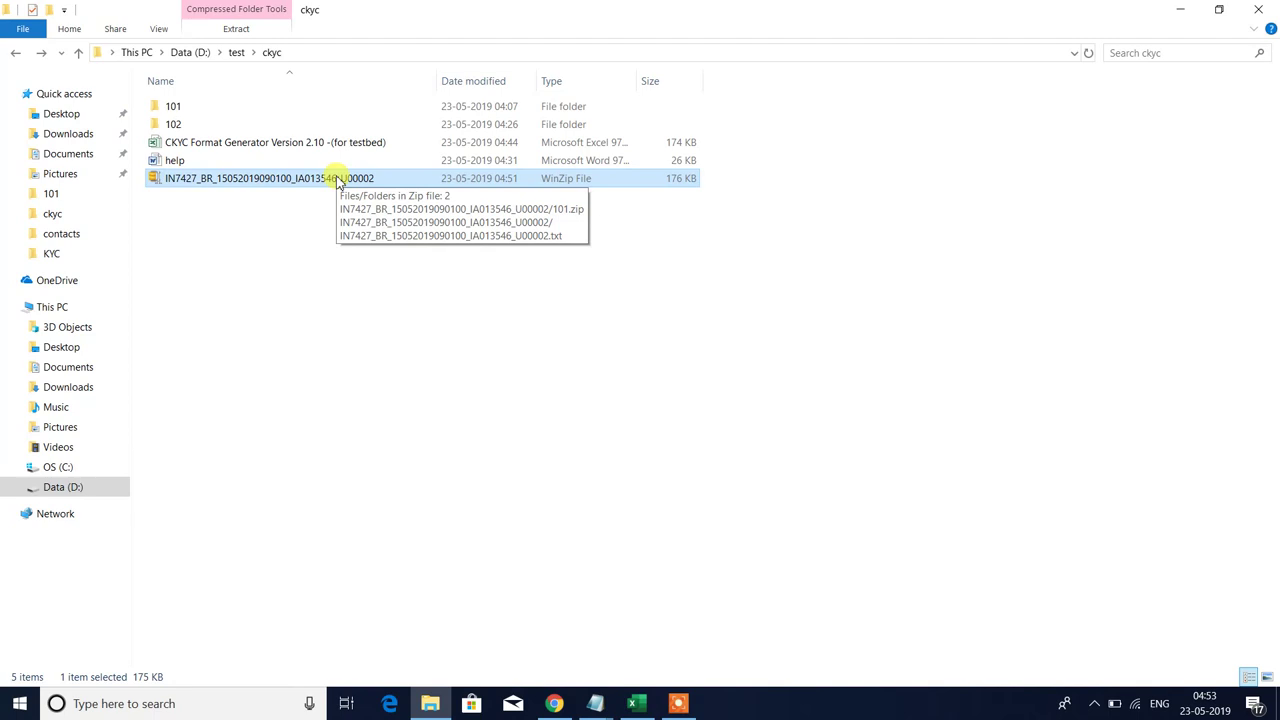
right_click(335, 178)
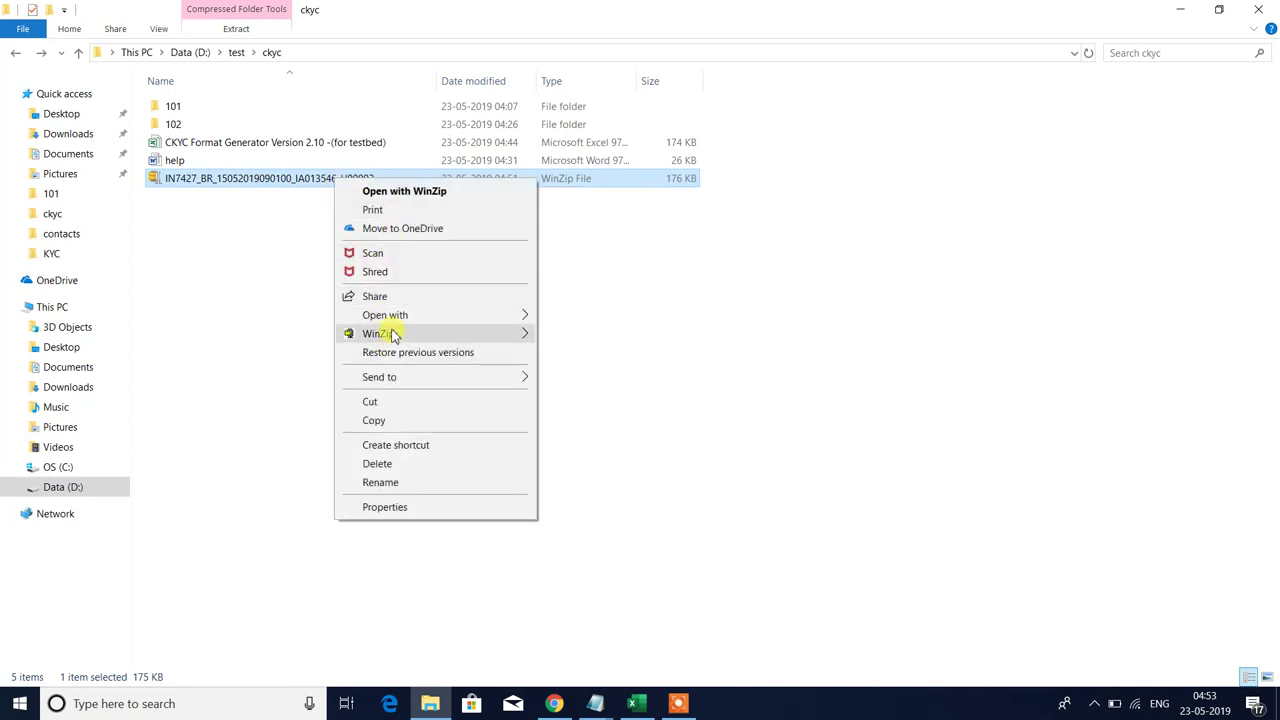
mouse_move(393, 336)
left_click(830, 377)
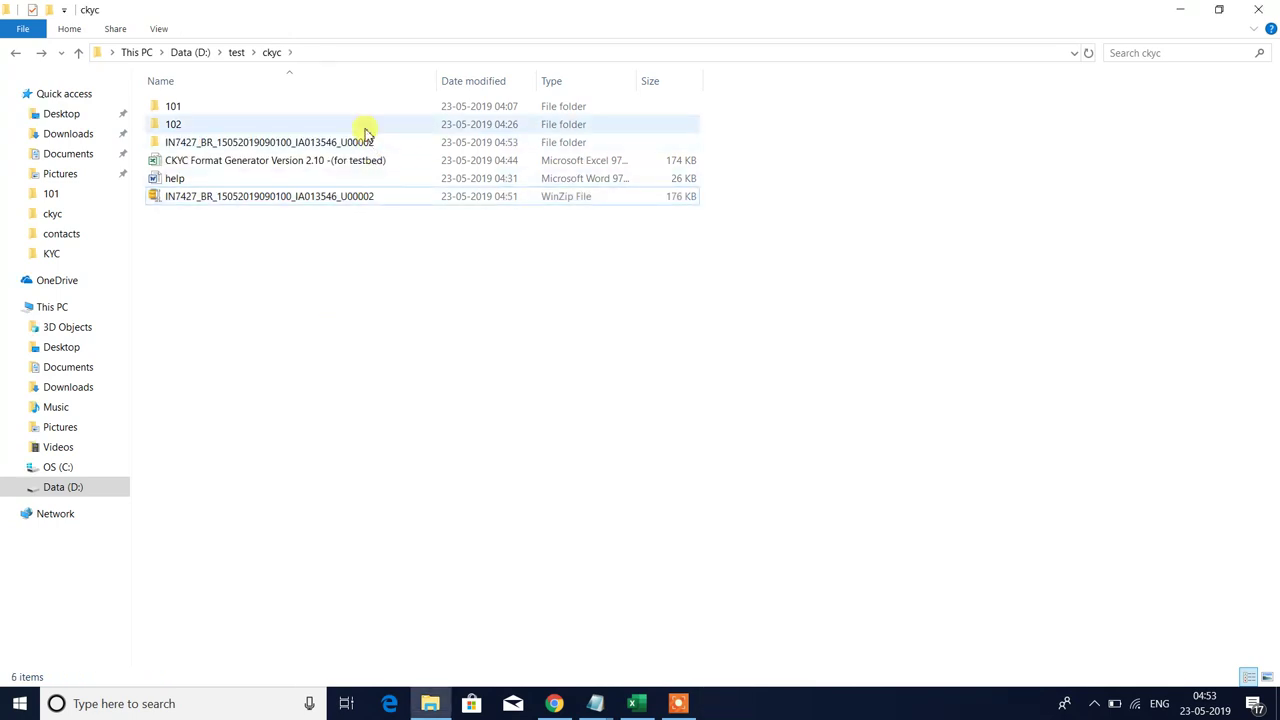
- Open the extracted U00002 folder's inner subfolder and its pipe-delimited text file in Notepad
double_click(366, 141)
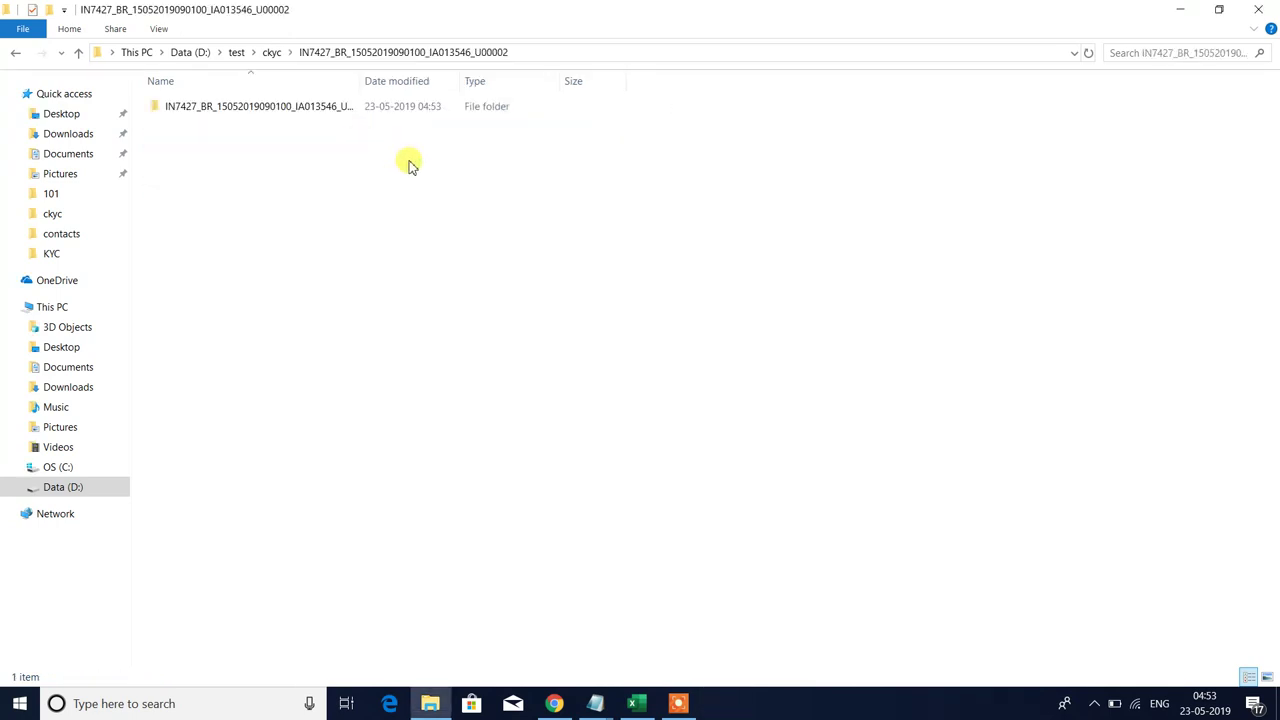
left_click_drag(360, 80, 546, 78)
left_click(368, 106)
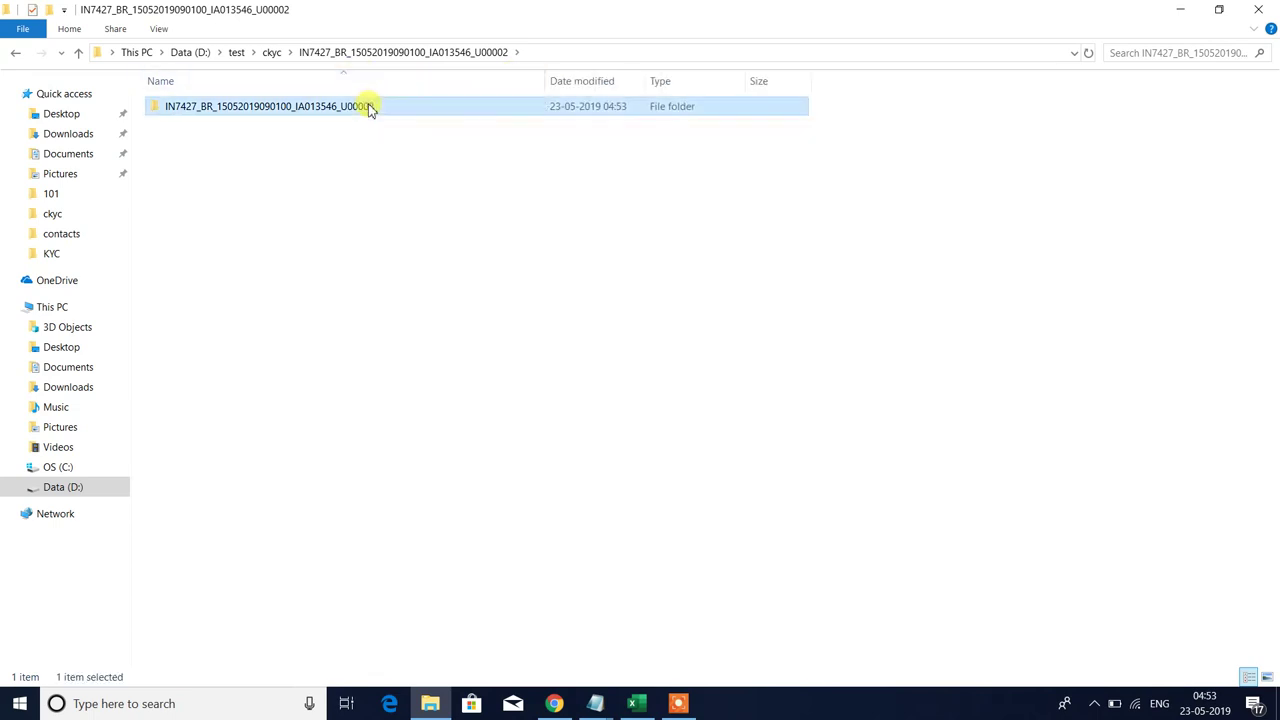
double_click(368, 106)
double_click(286, 124)
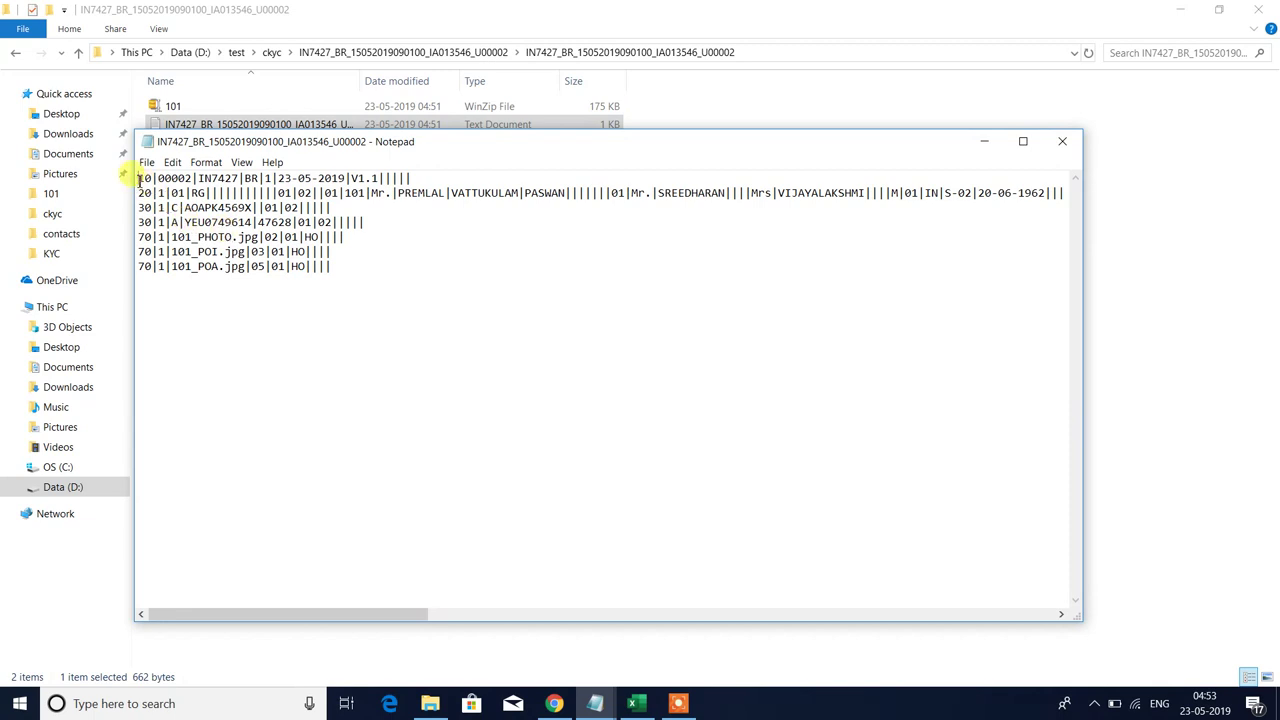
- Read the header and customer record lines, then return to the CKYC workbook
left_click_drag(138, 178, 457, 177)
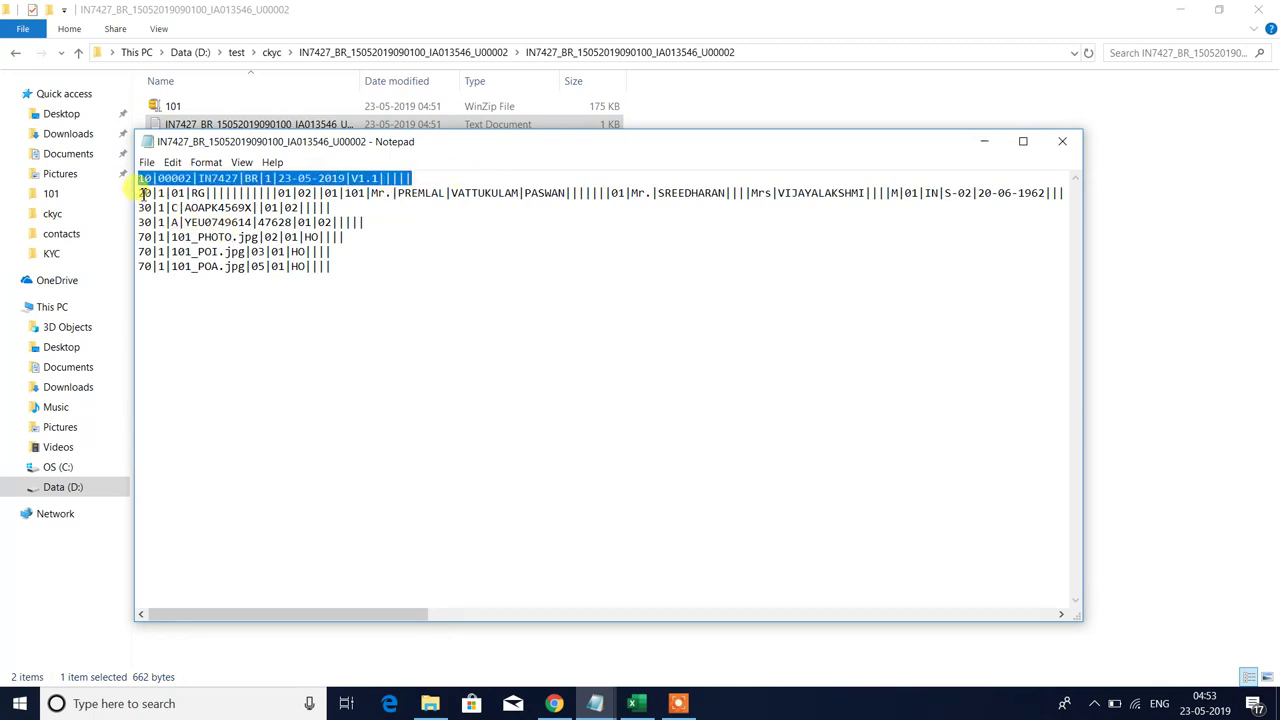
left_click_drag(143, 193, 630, 192)
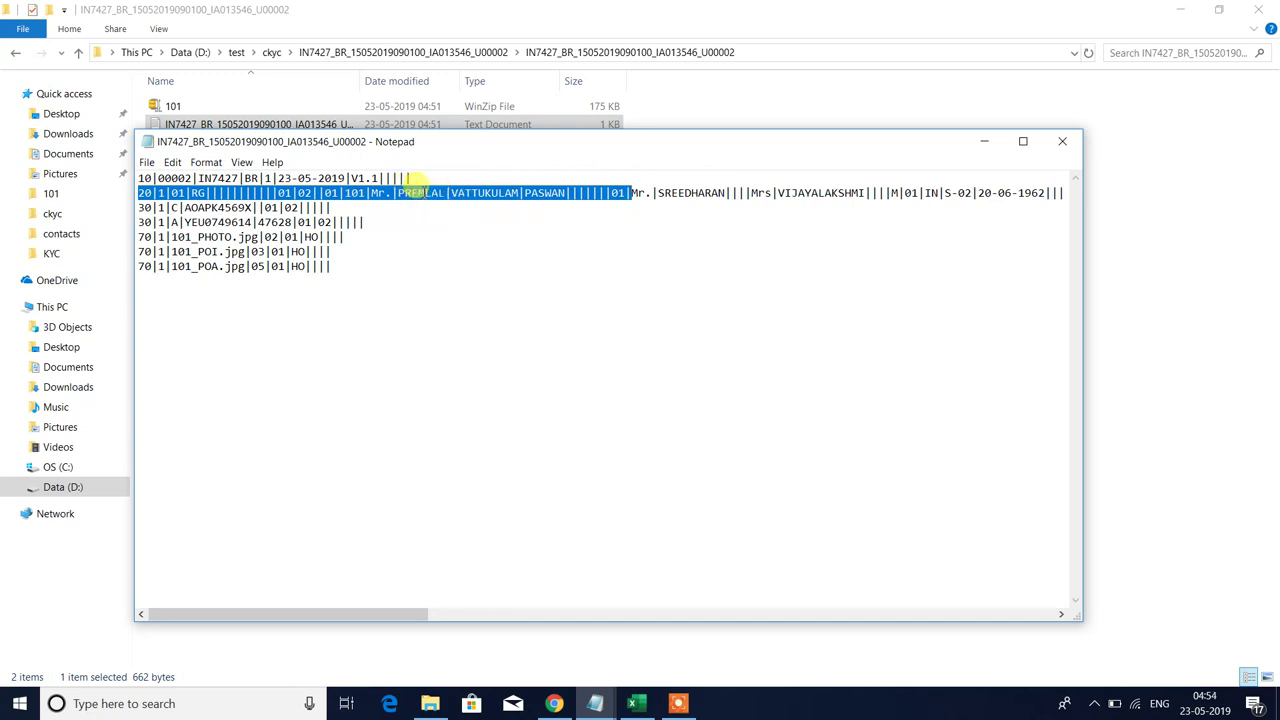
left_click(416, 186)
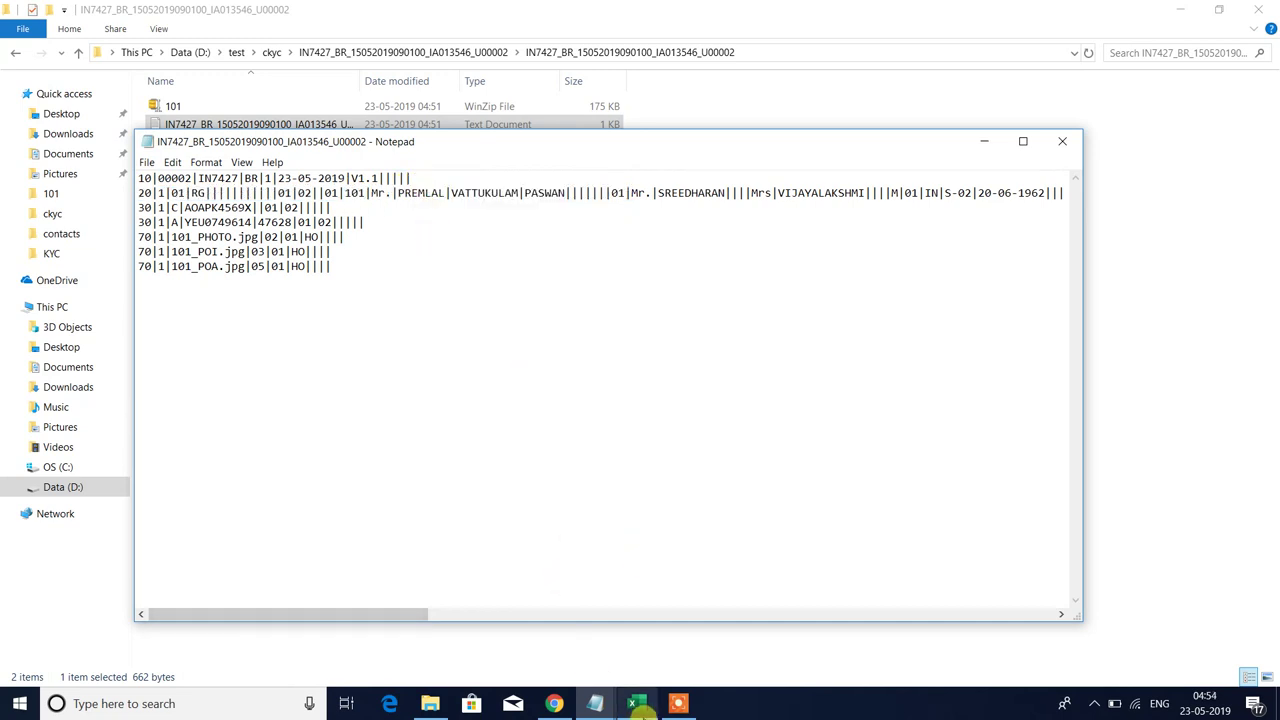
left_click(638, 704)
left_click(114, 358)
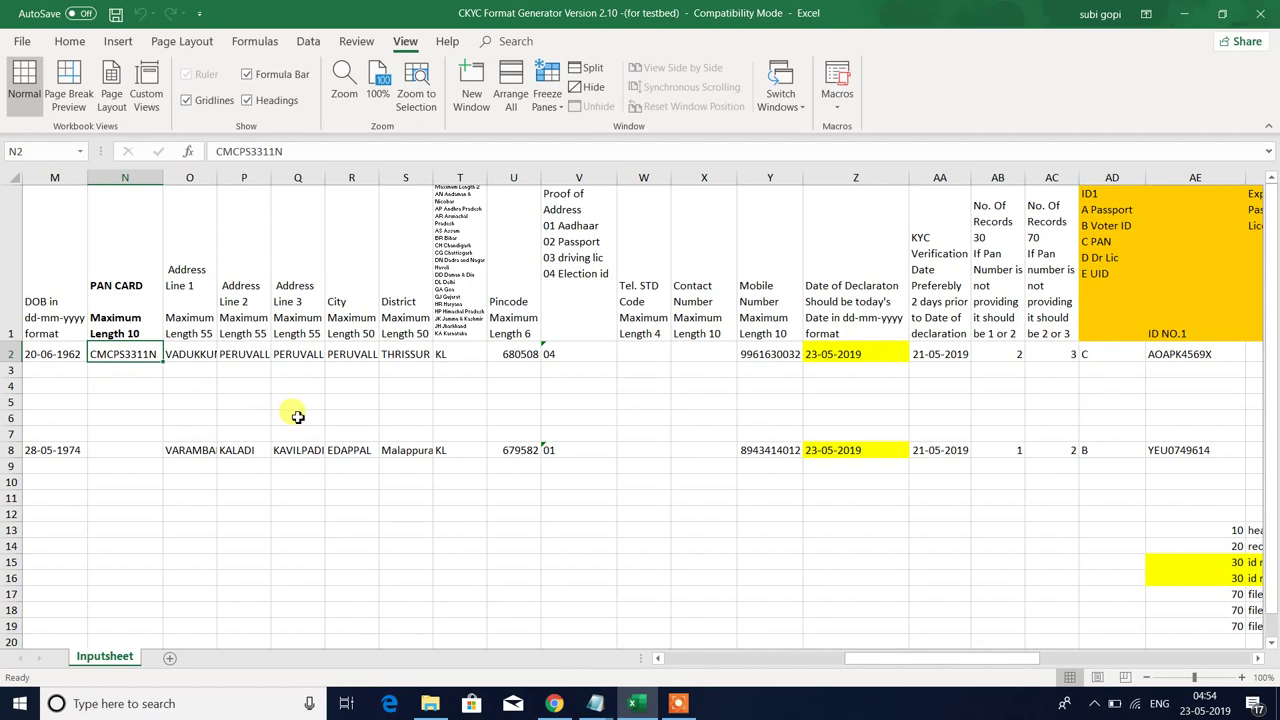
- Compare row 2's applicant data from C2 with the text file's ID and image lines, then close it
key("Left")
key("Home")
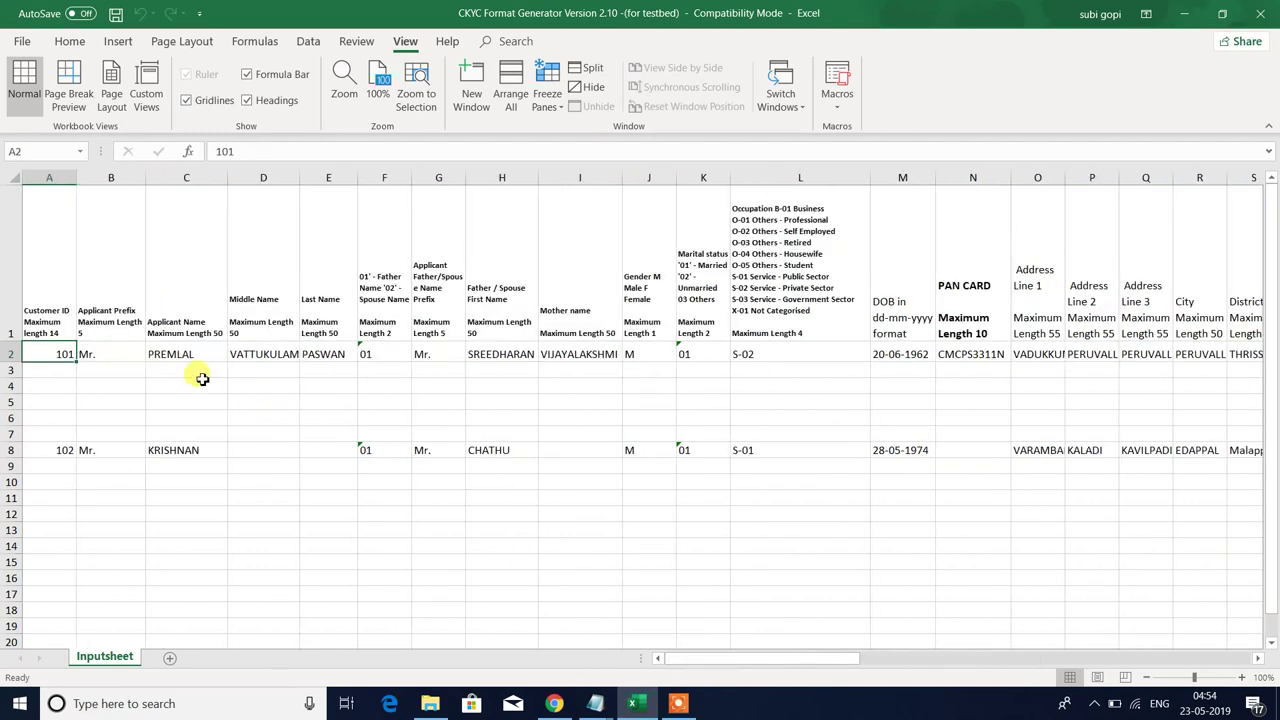
left_click(190, 356)
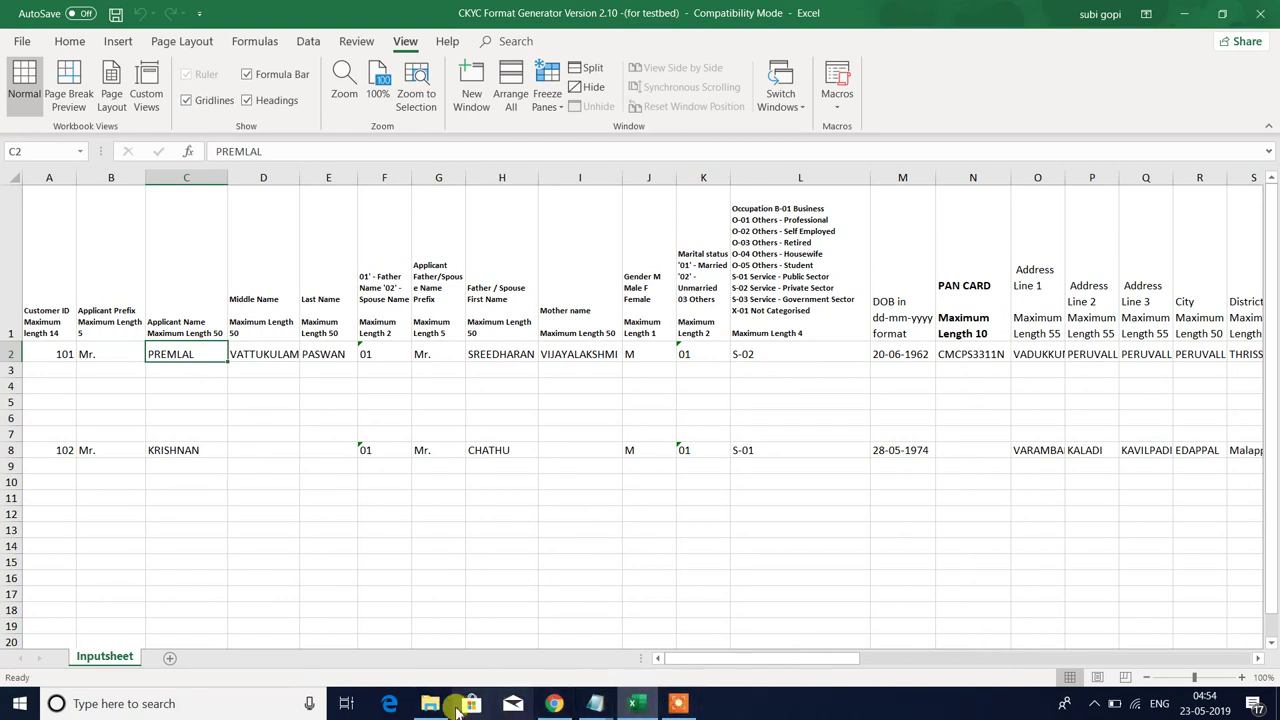
mouse_move(595, 703)
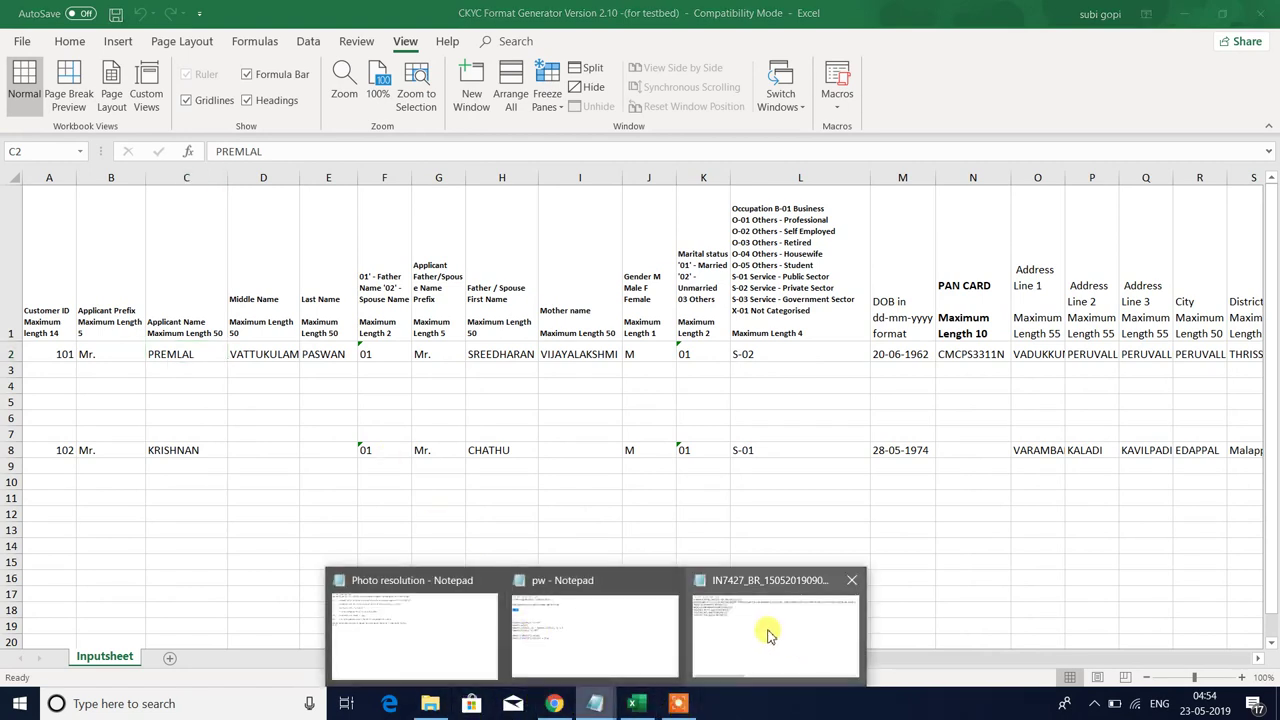
left_click(730, 638)
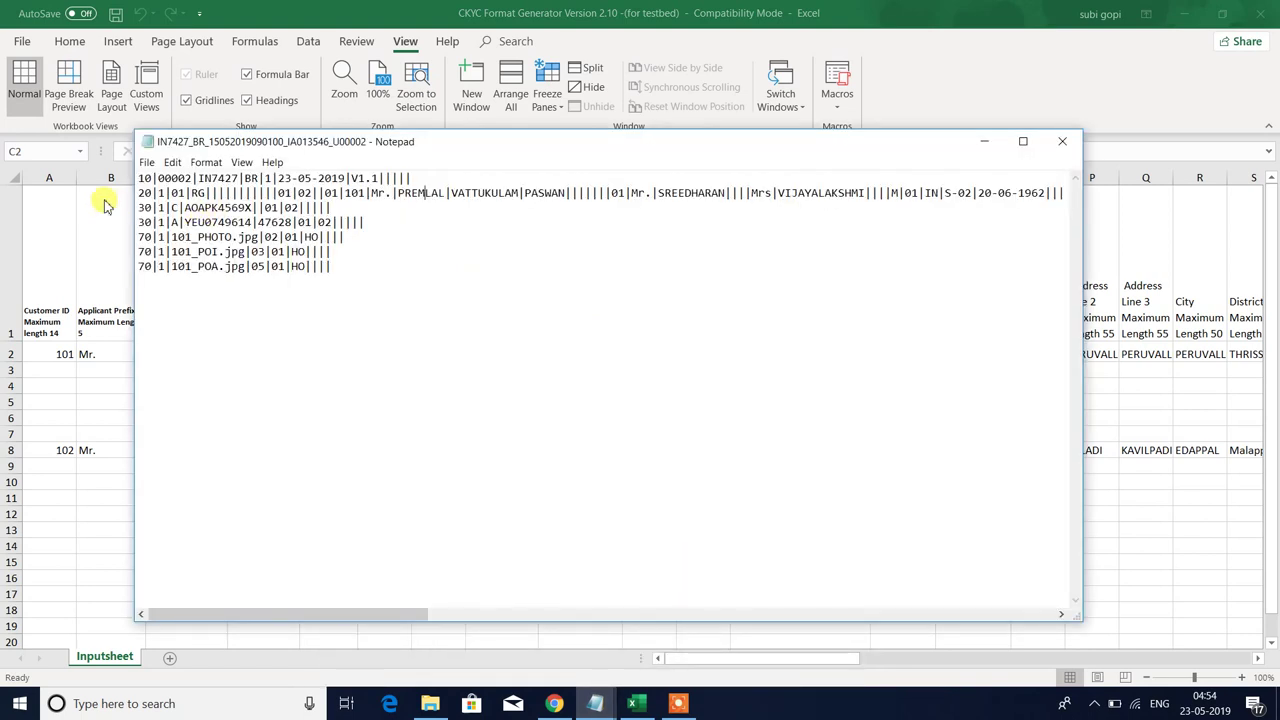
left_click_drag(151, 207, 403, 277)
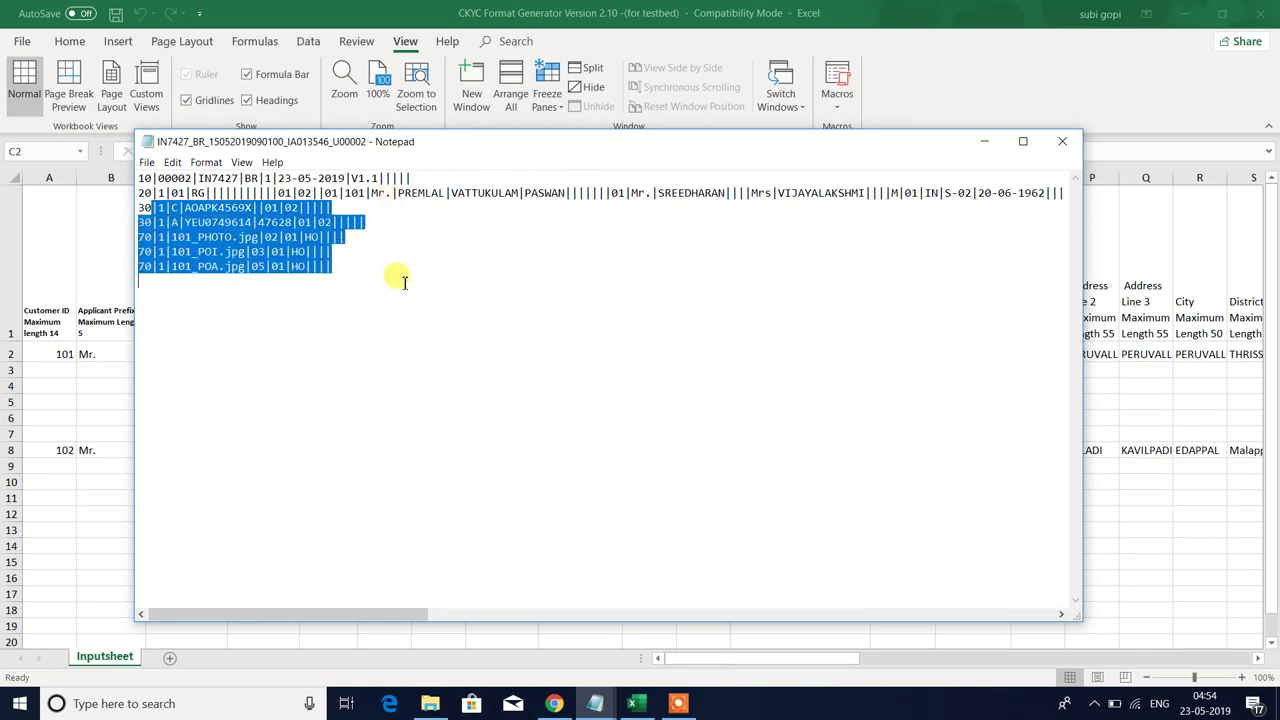
left_click(1062, 142)
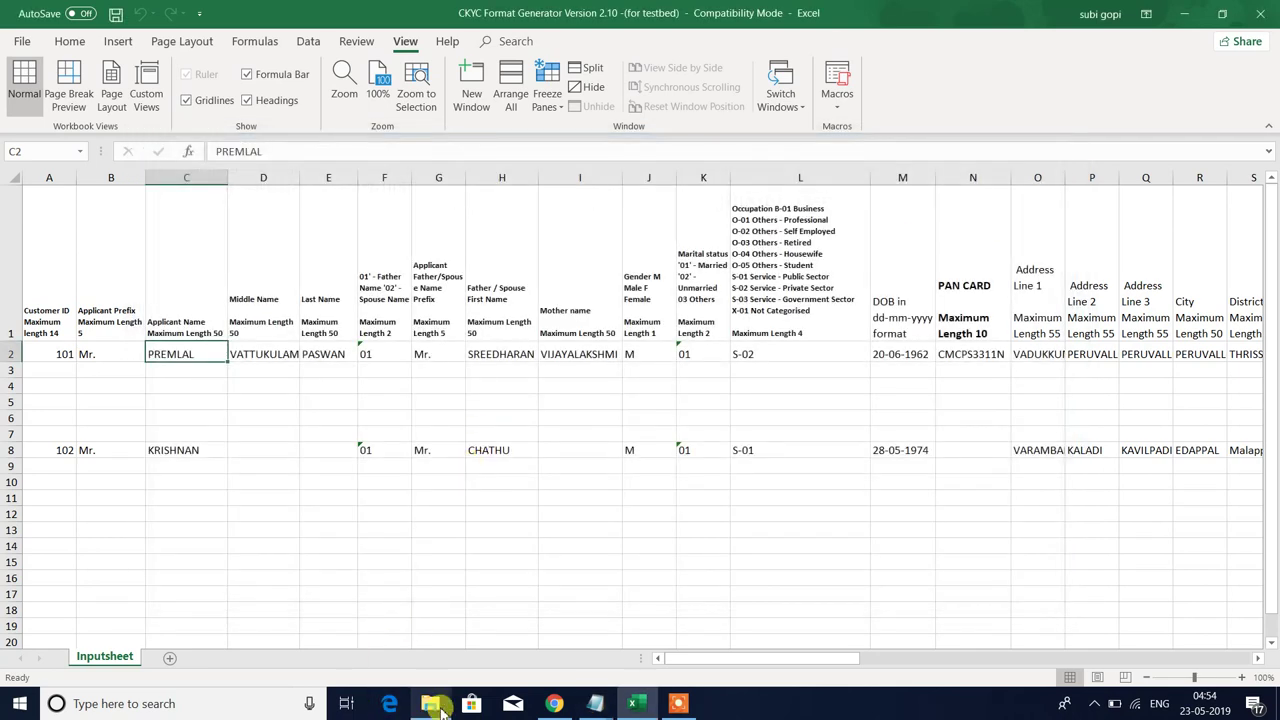
- Unzip 101.zip with WinZip and confirm 101\101 holds the PHOTO, POA and POI images
left_click(438, 706)
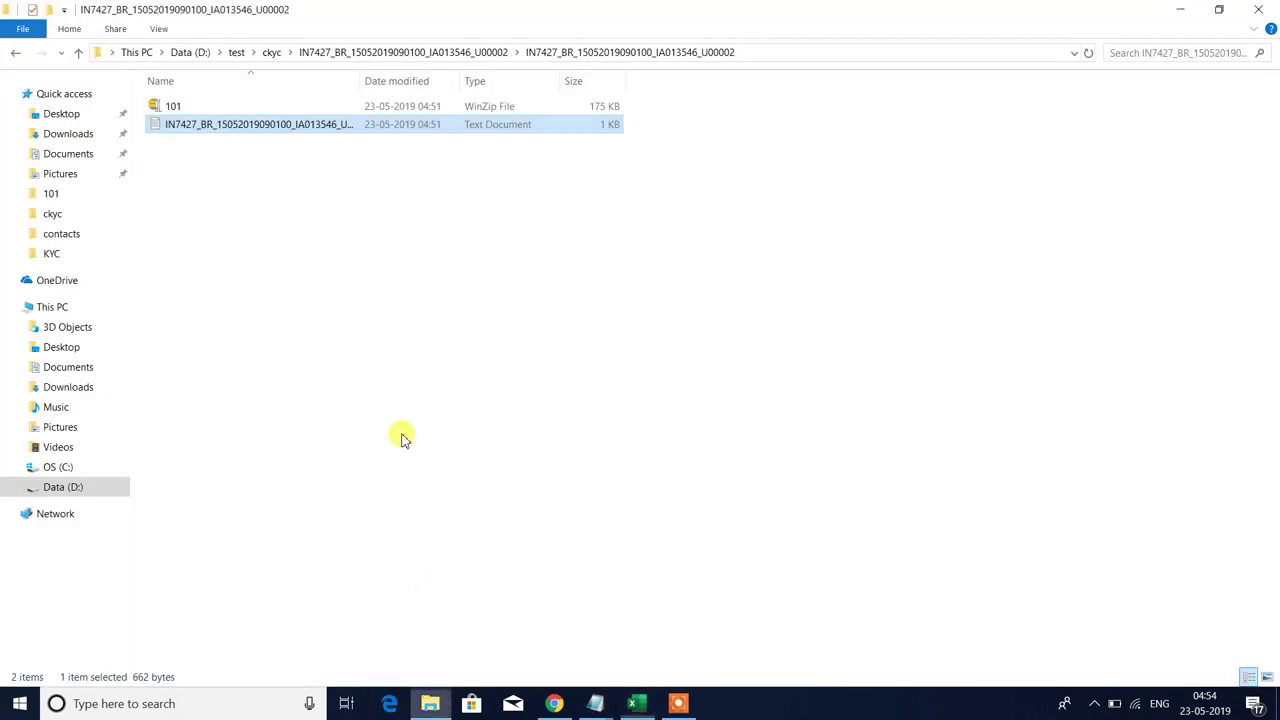
left_click(207, 107)
right_click(204, 104)
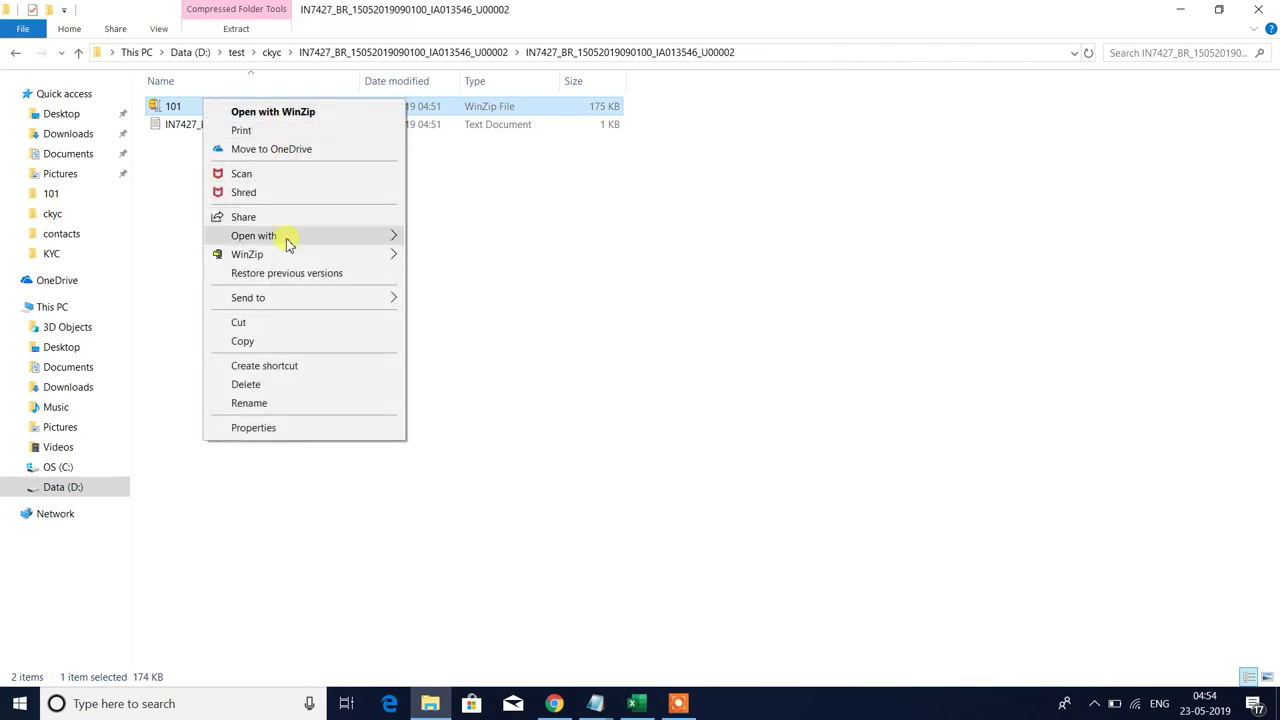
mouse_move(286, 254)
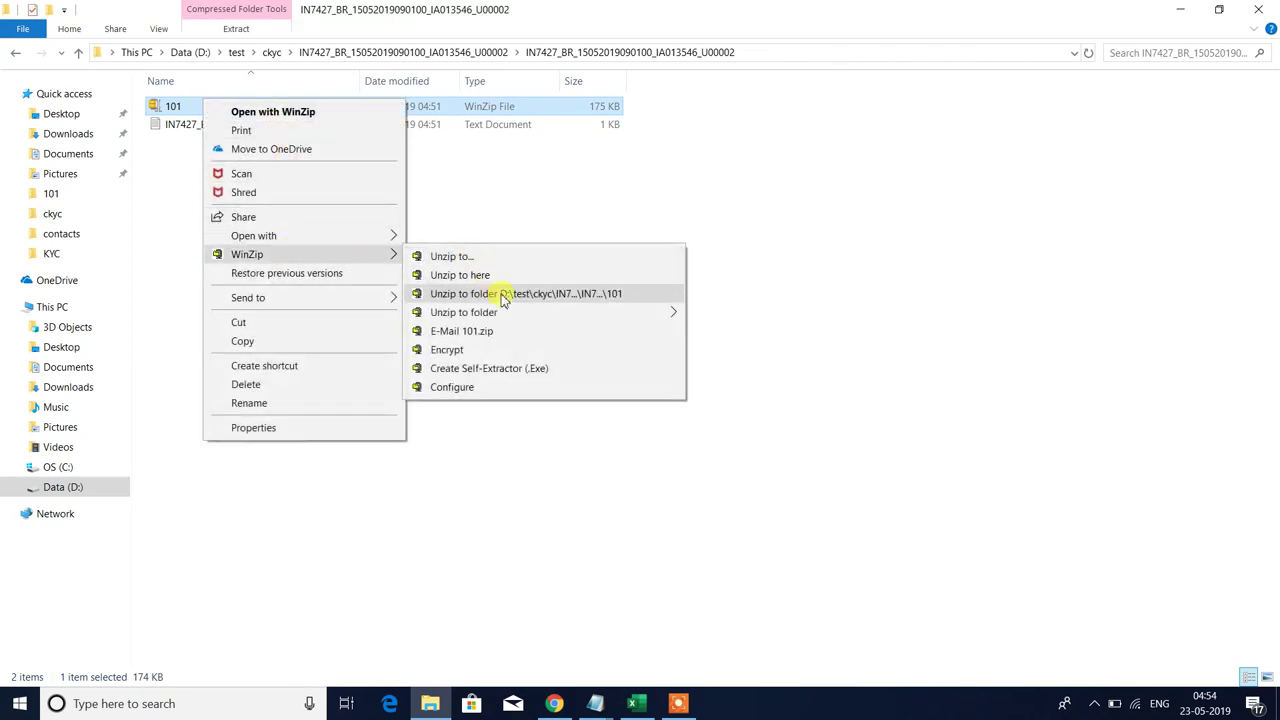
left_click(503, 293)
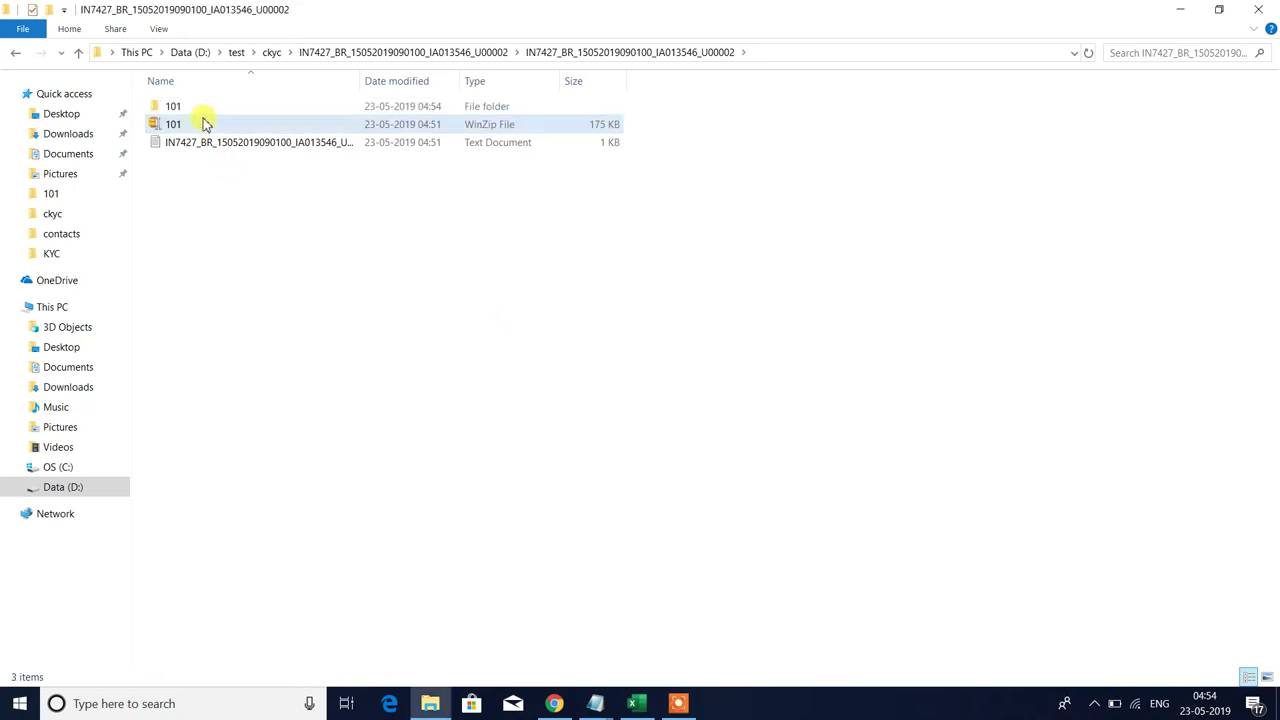
double_click(190, 110)
double_click(171, 106)
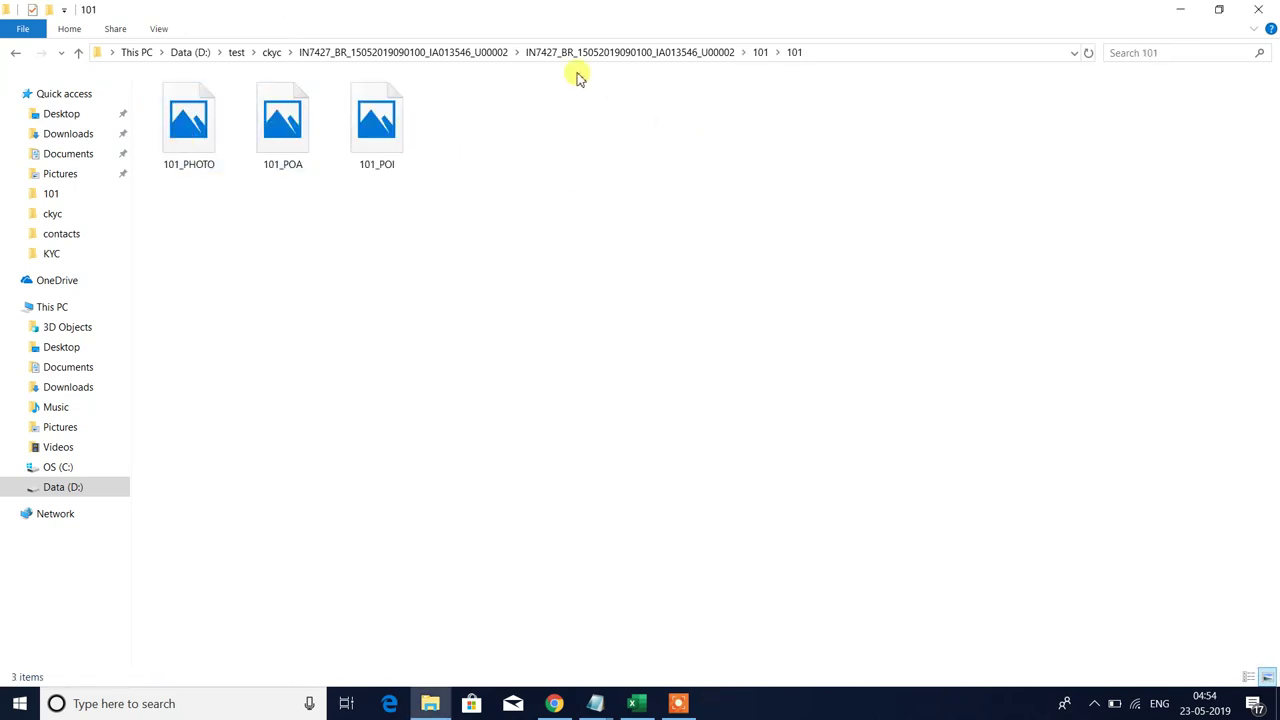
- Back in the ckyc folder, delete the extracted U00002 upload folder
left_click(273, 54)
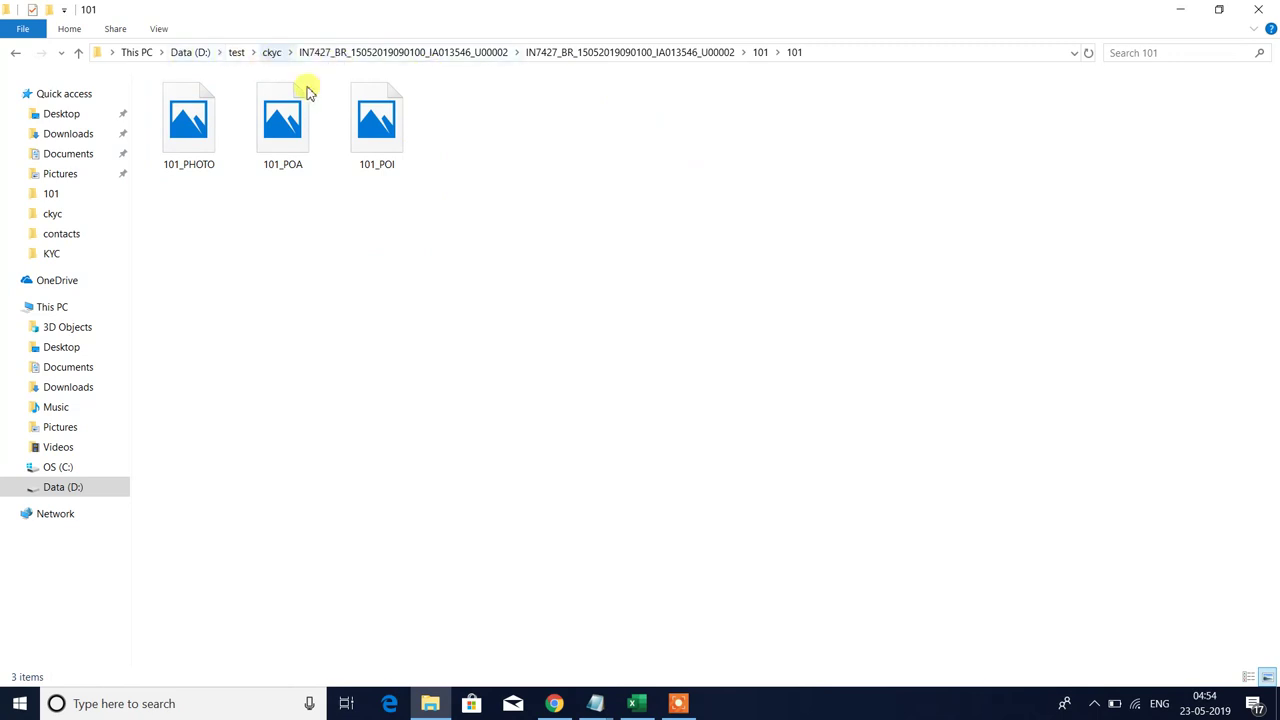
left_click(400, 277)
left_click(331, 143)
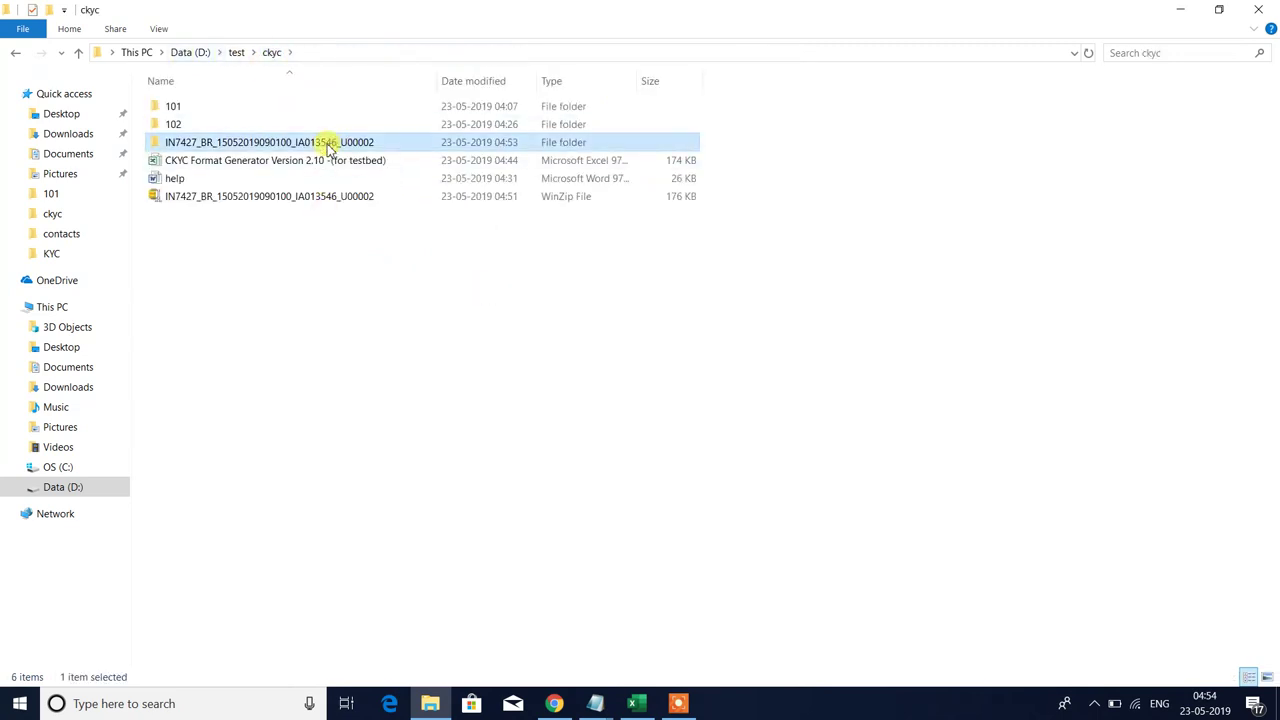
key("Delete")
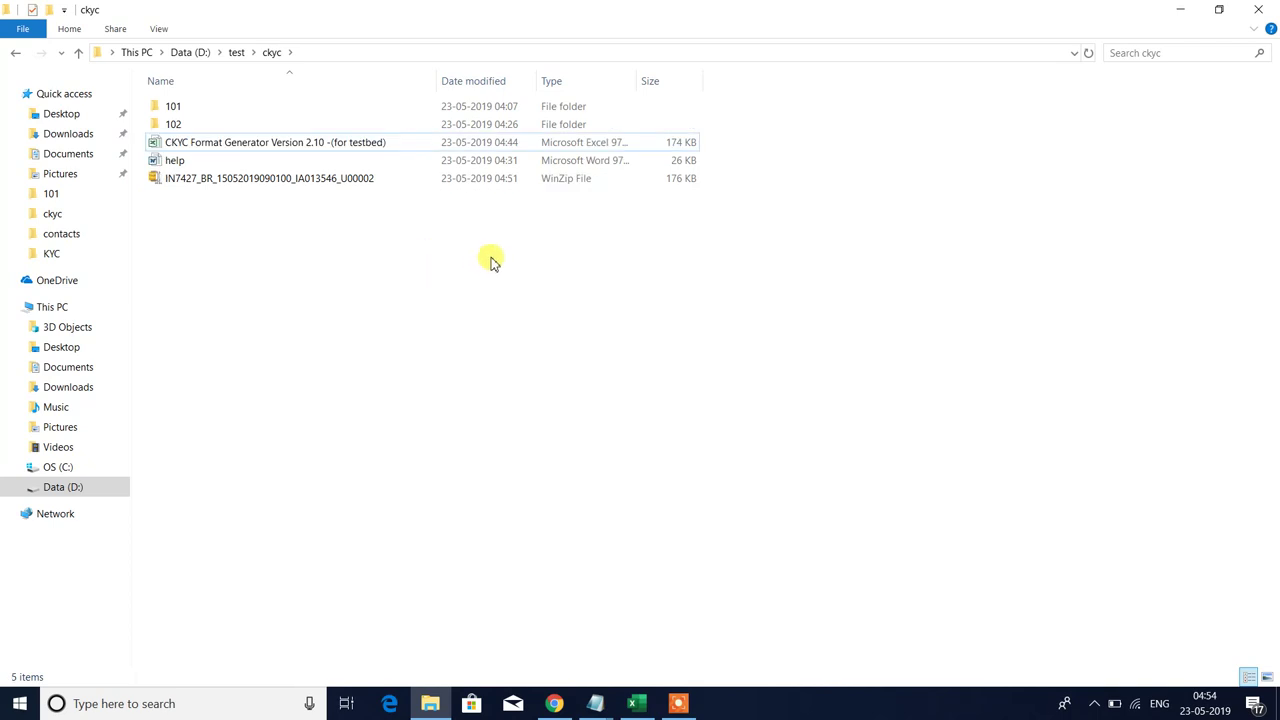
- Cut the second customer's record from row 8 and paste it into row 3
left_click(638, 703)
left_click(183, 415)
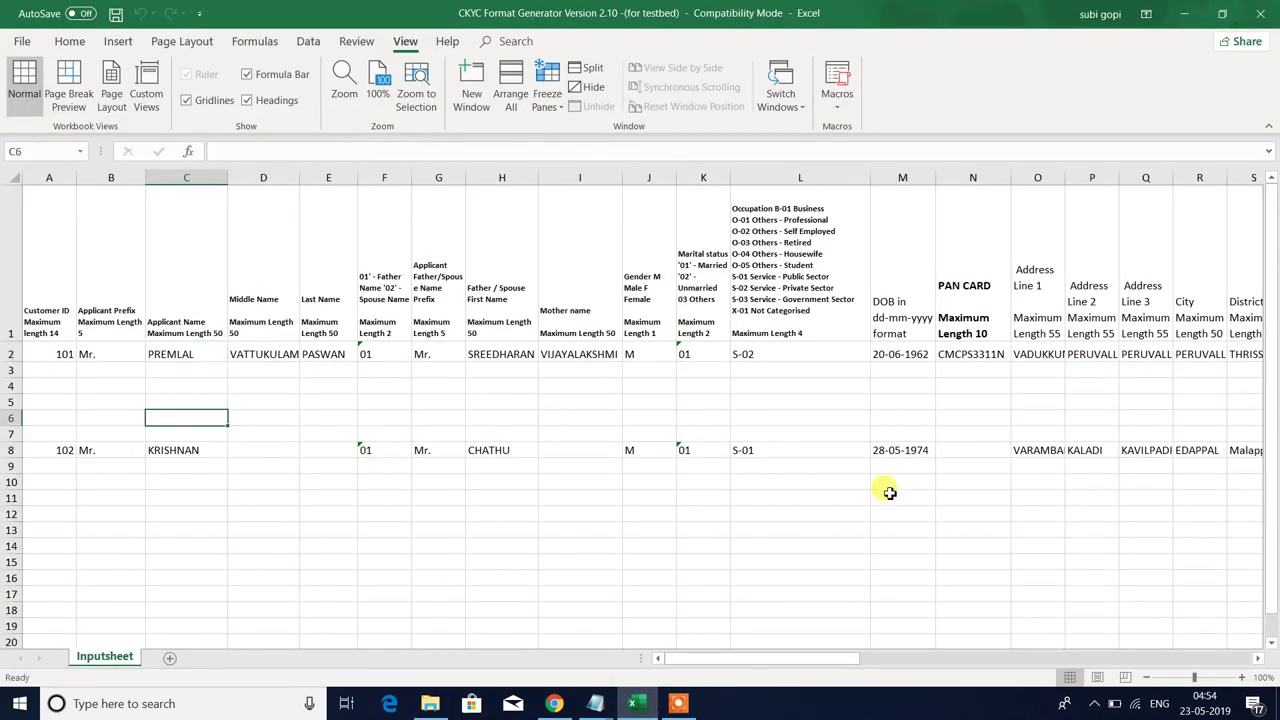
key("Down")
key("Left")
key("Left")
key("Down")
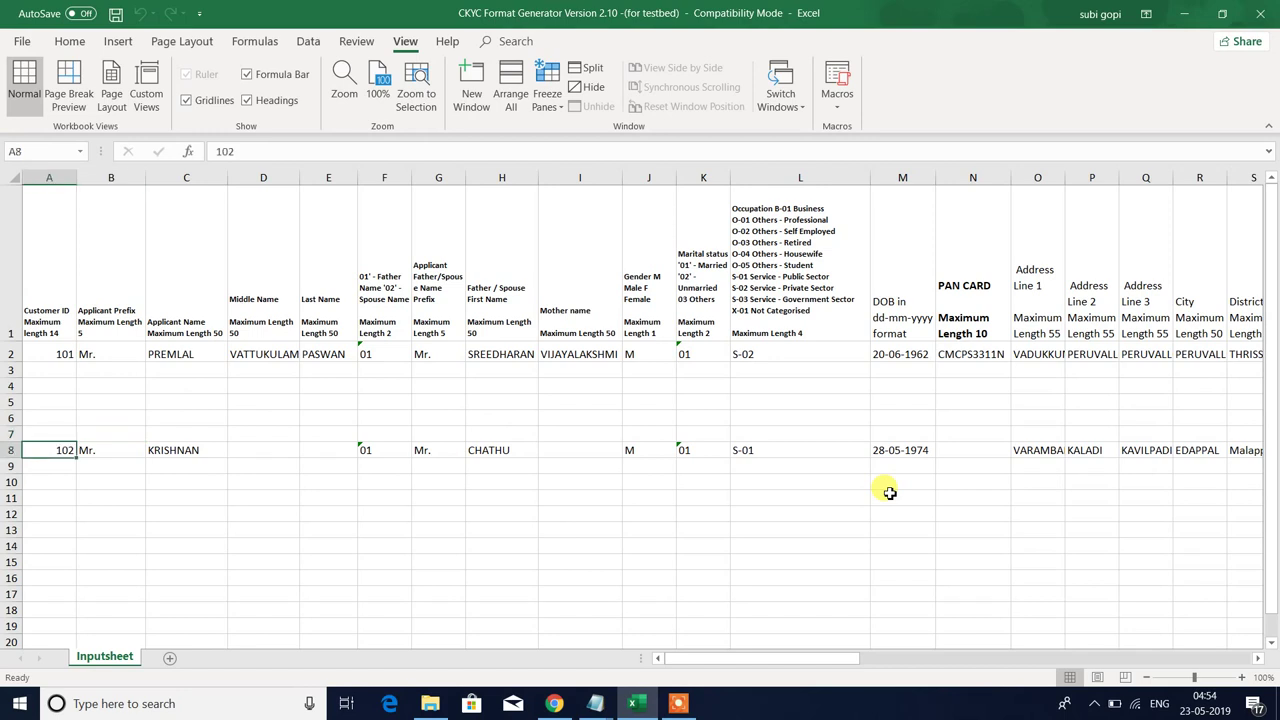
key("shift+space")
key("ctrl+x")
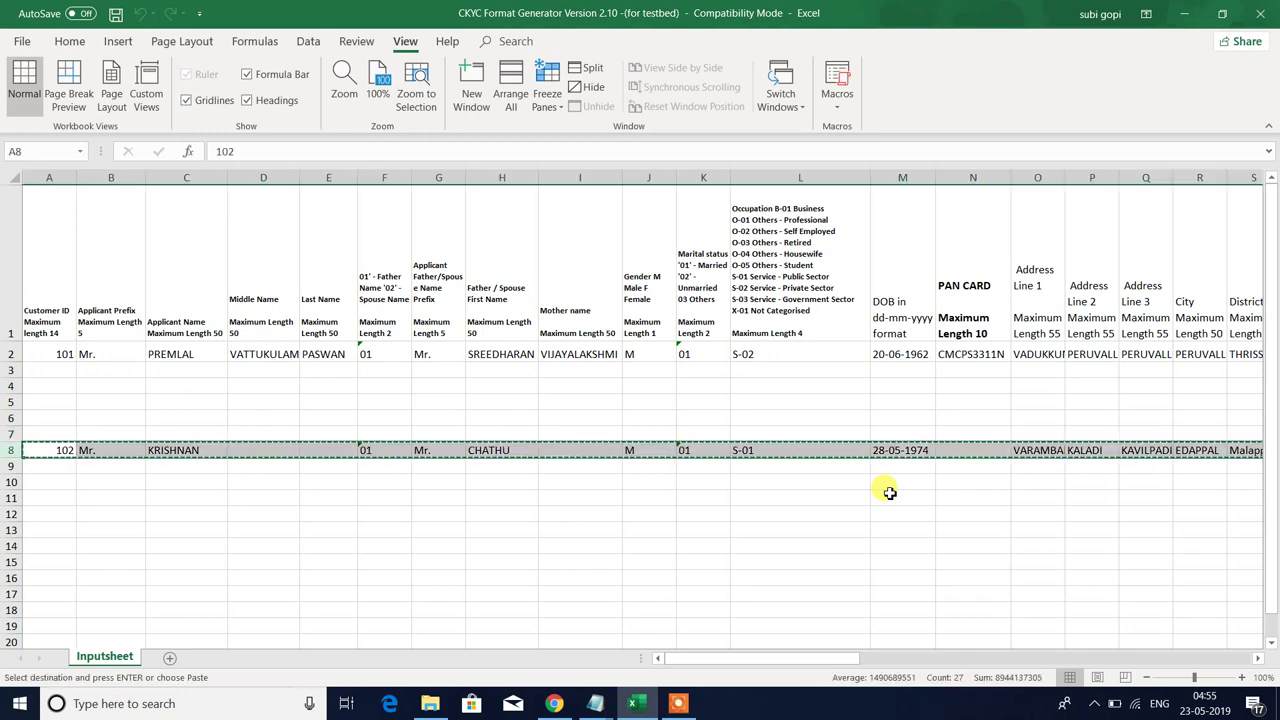
key("Up")
key("Up")
key("Up")
key("Up")
key("Up")
key("ctrl+v")
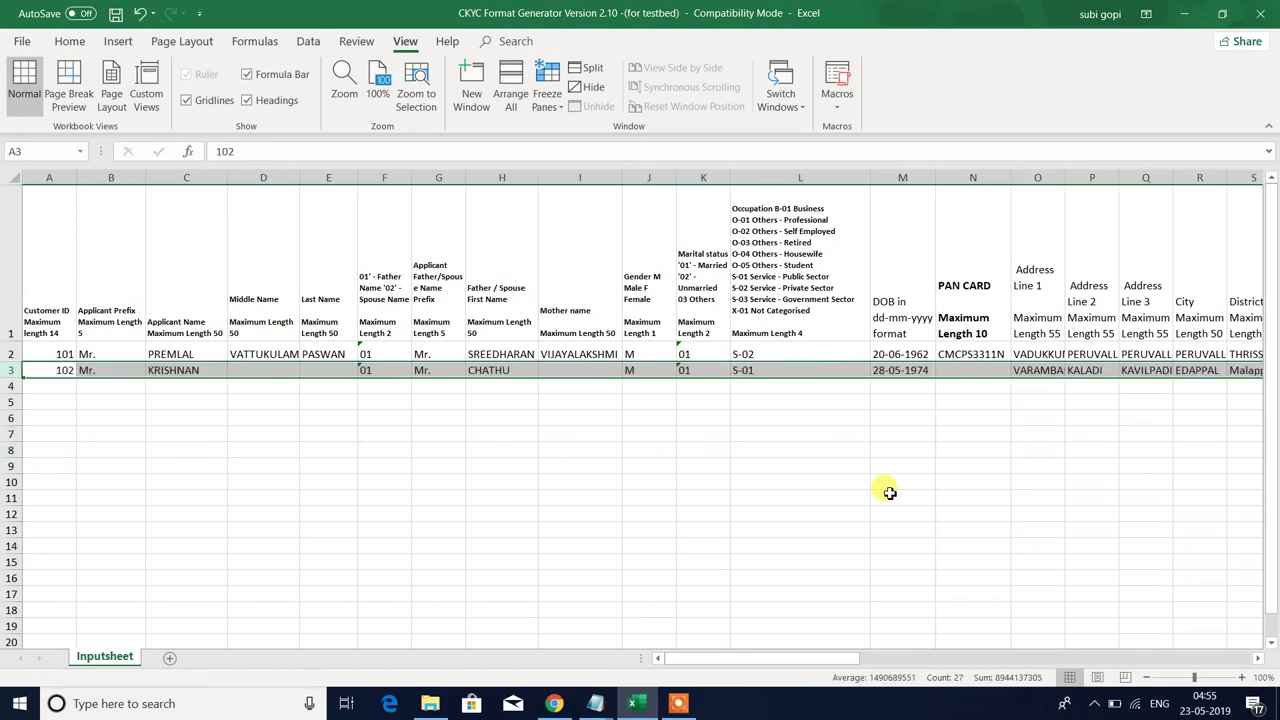
- Check rows 2 and 3 hold both customers' records, then switch to the ckyc folder
key("Up")
key("shift+space")
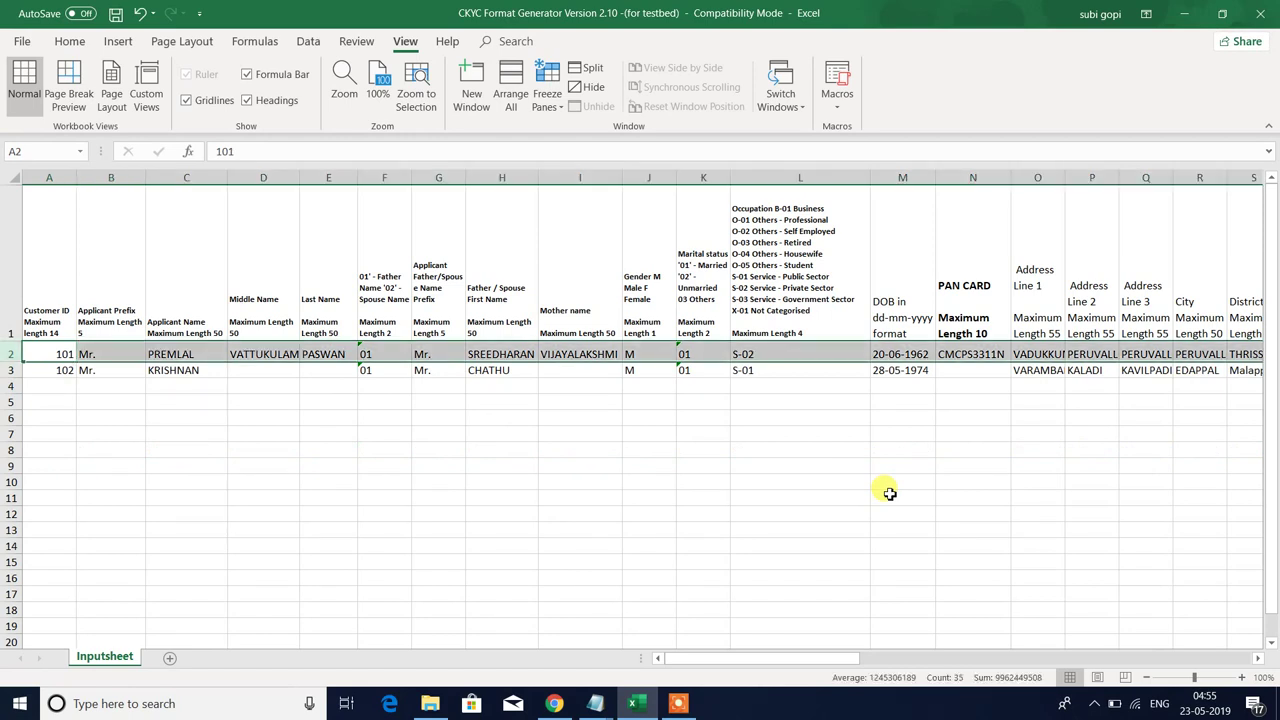
key("Down")
key("Down")
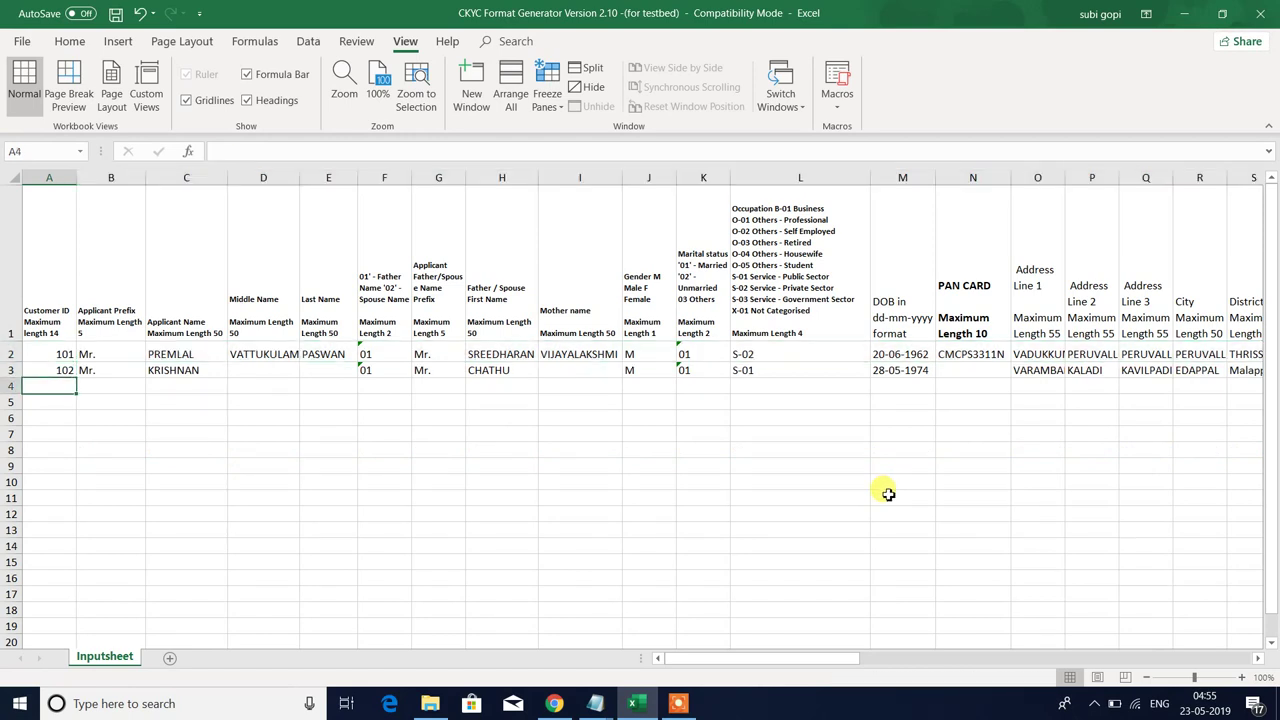
key("Up")
key("Up")
key("Up")
key("Right")
key("Down")
key("Down")
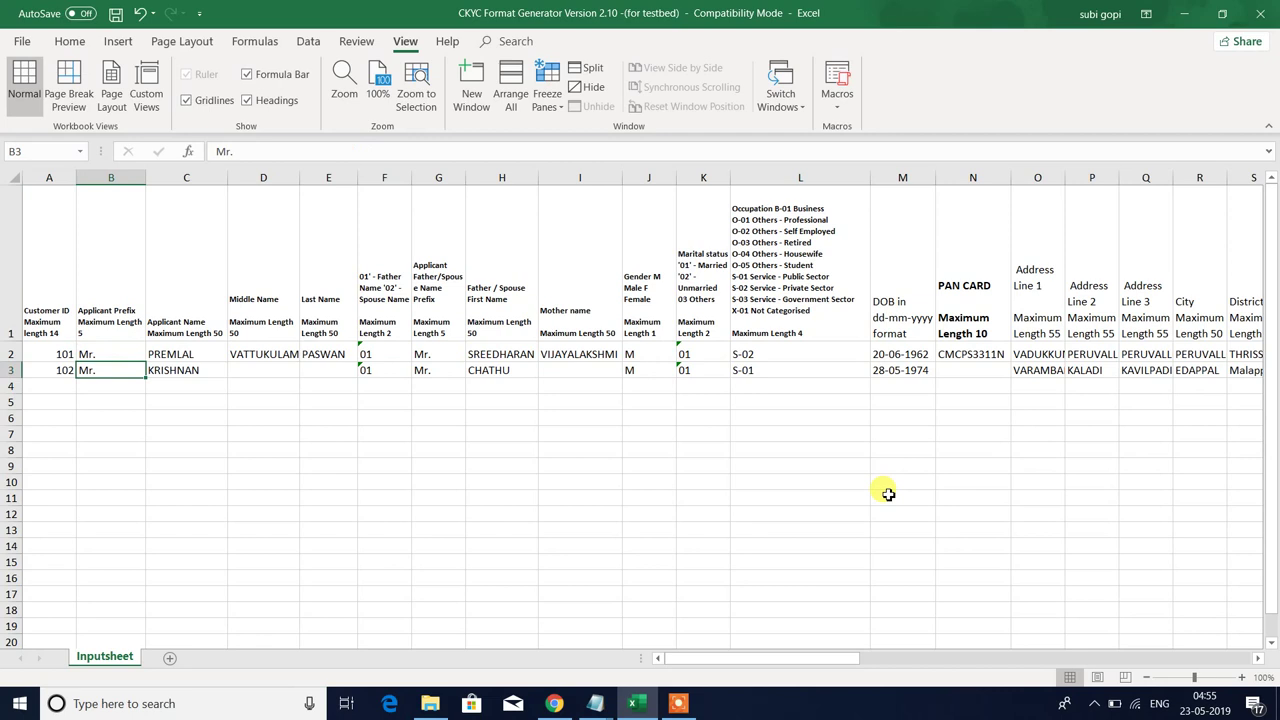
key("Left")
key("Right")
key("Down")
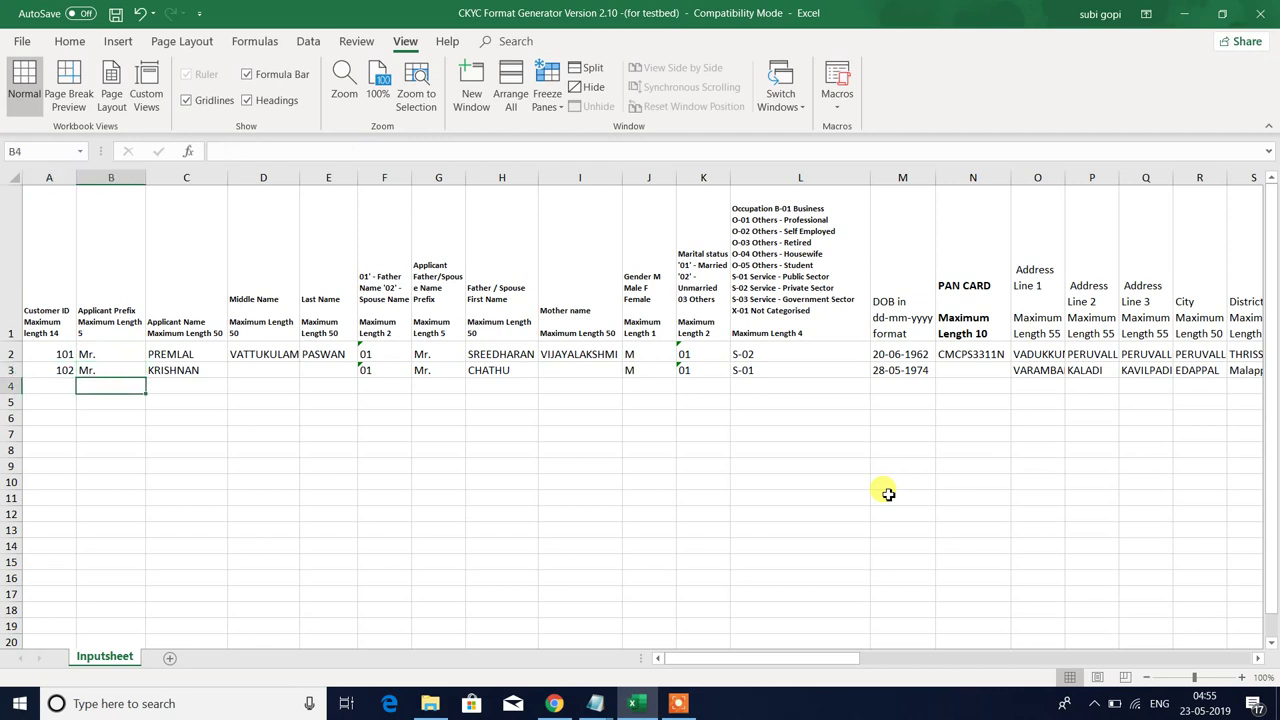
key("Up")
key("Left")
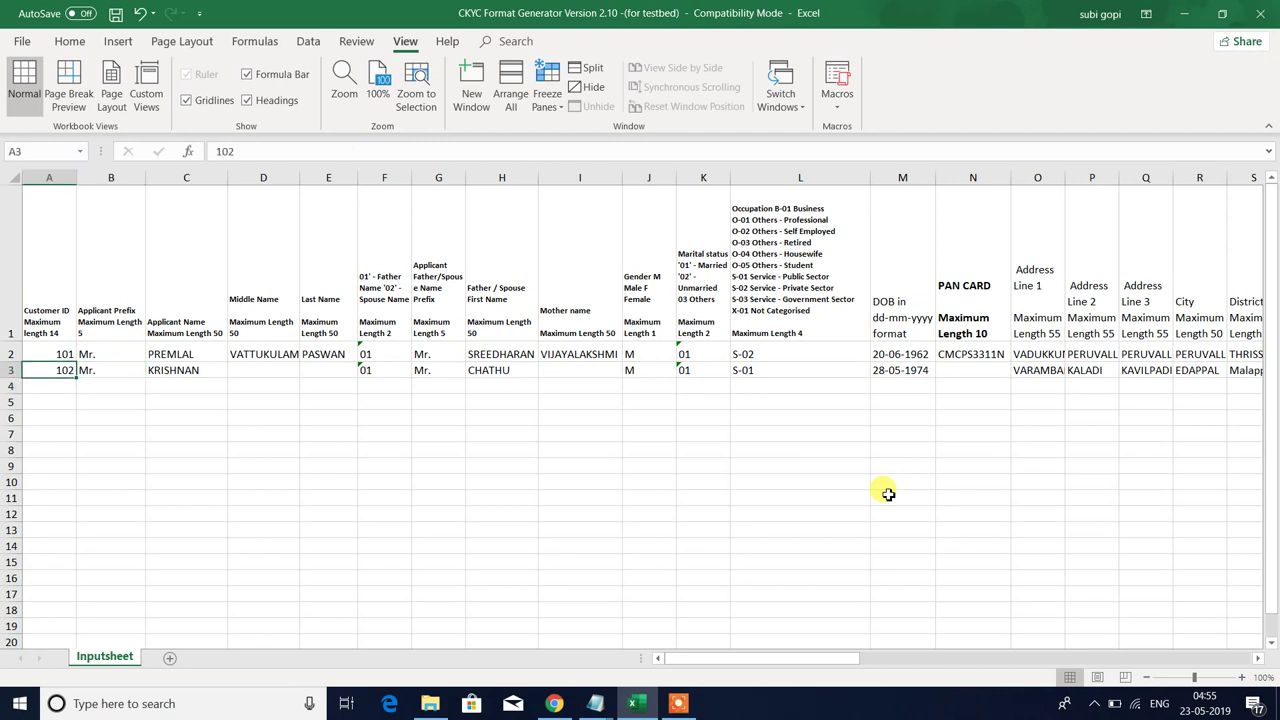
key("alt+Tab")
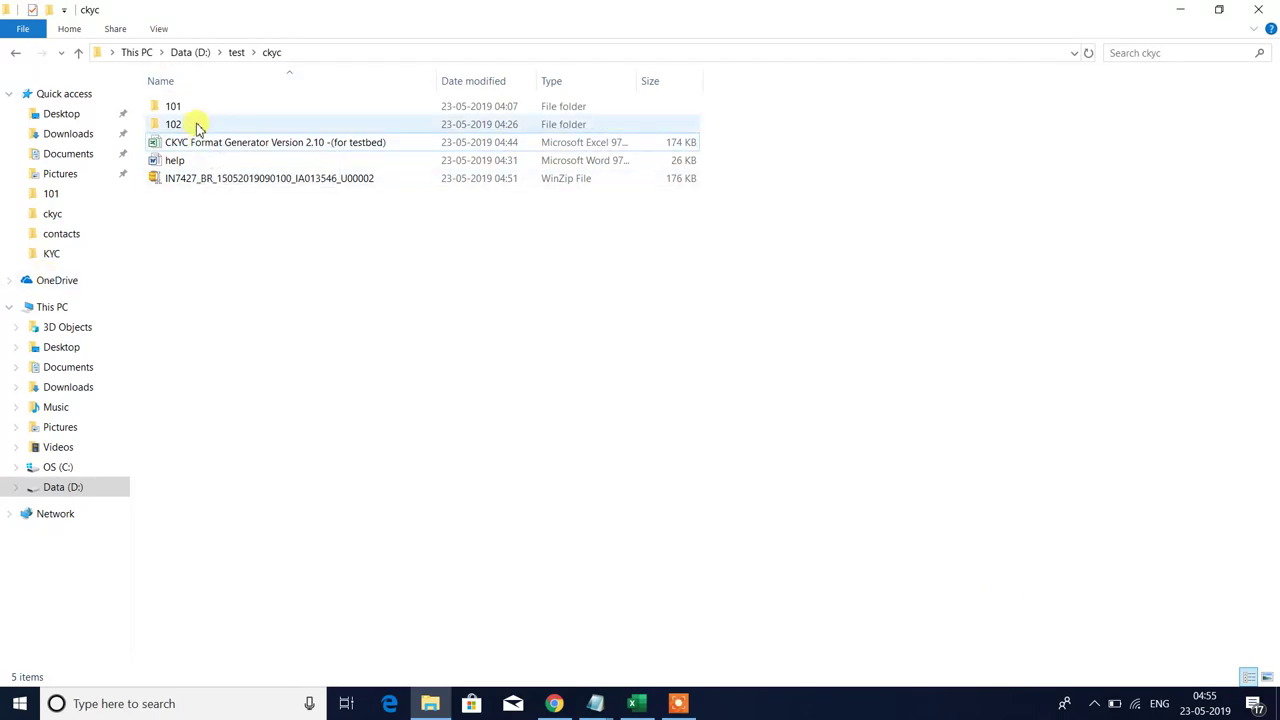
double_click(197, 126)
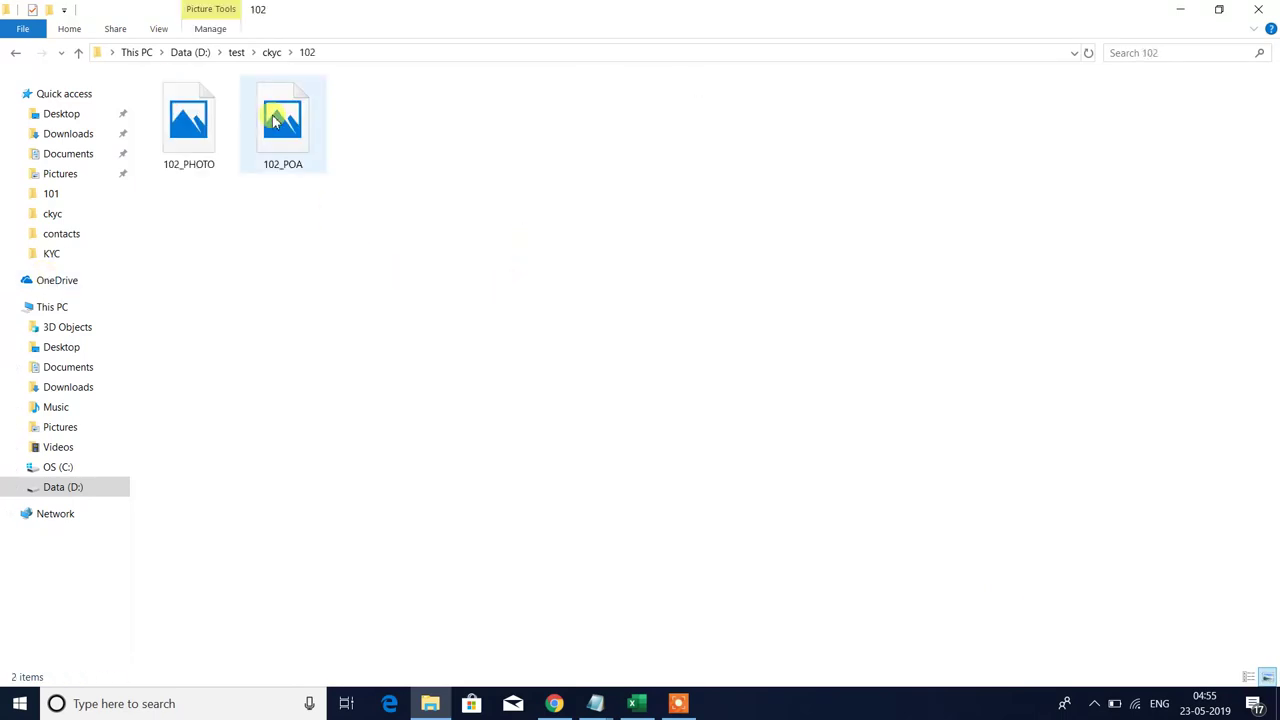
left_click(276, 118)
left_click(410, 168)
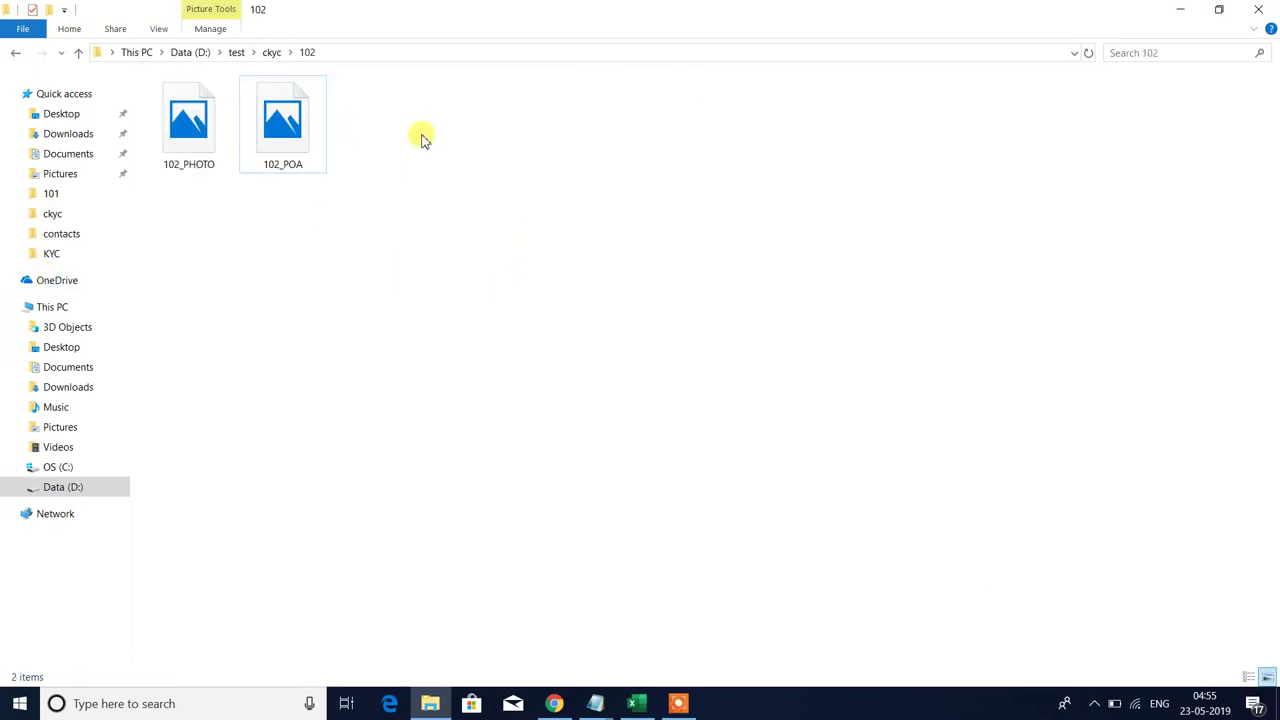
key("alt+Tab")
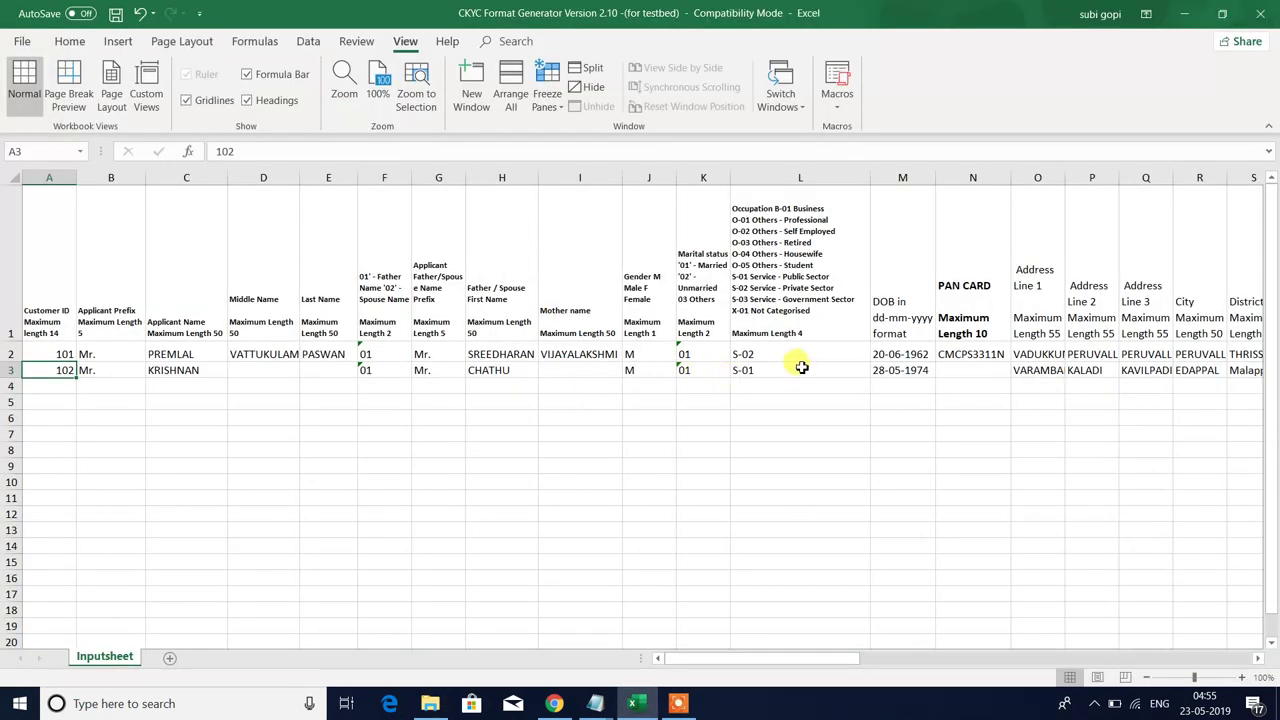
left_click(800, 368)
left_click(975, 367)
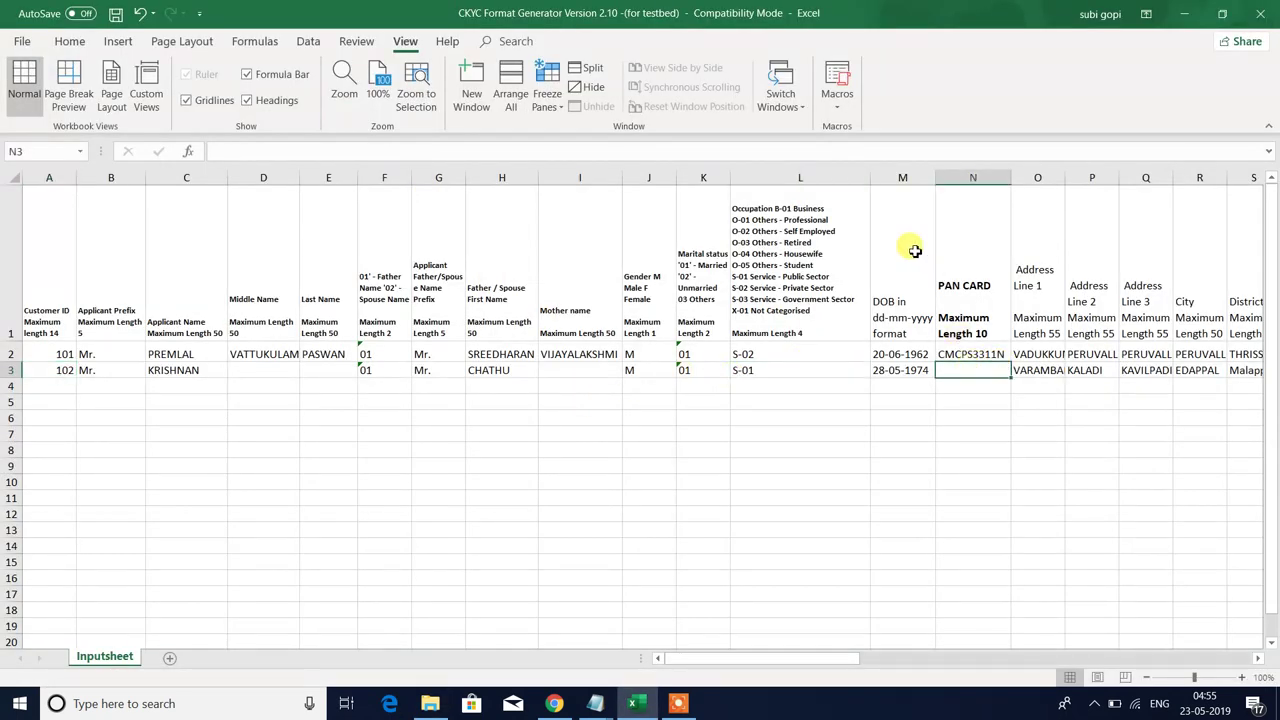
key("alt+Tab")
key("alt+Tab")
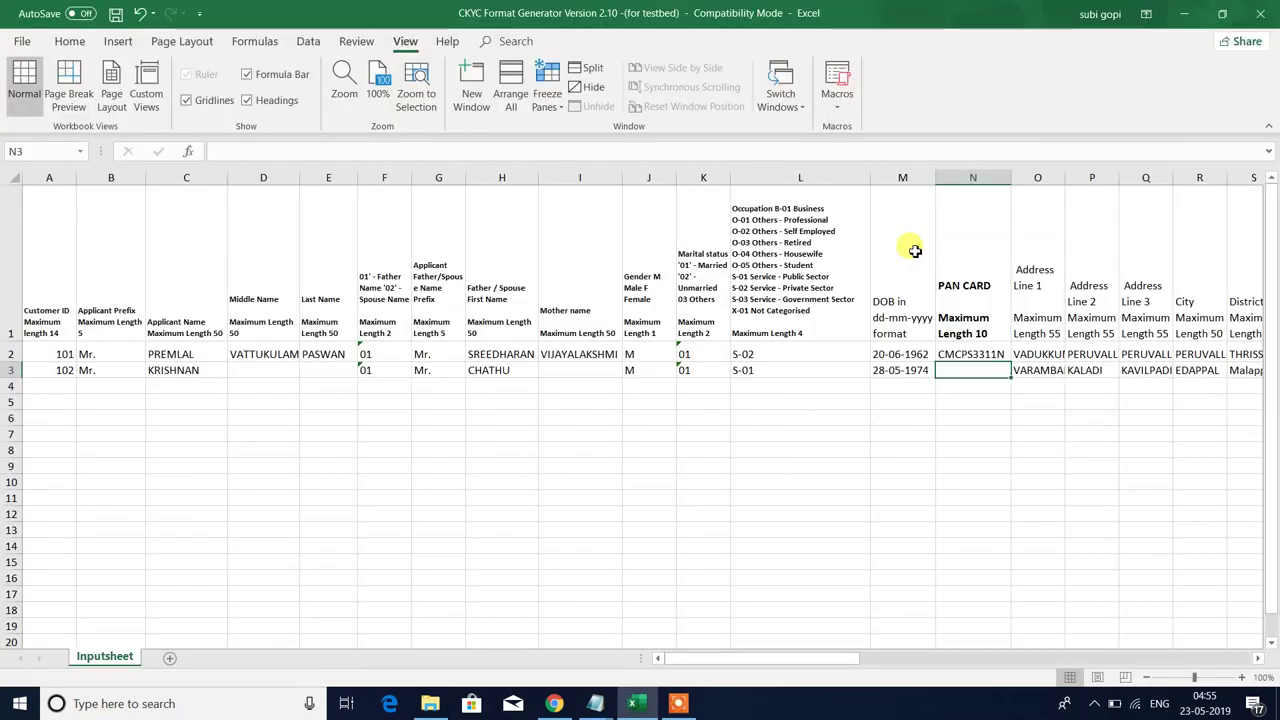
key("Right")
key("Right")
key("Right")
key("Right")
key("Right")
key("Right")
key("Right")
key("Right")
key("Right")
key("Right")
key("Right")
key("Right")
key("Right")
key("Right")
key("Right")
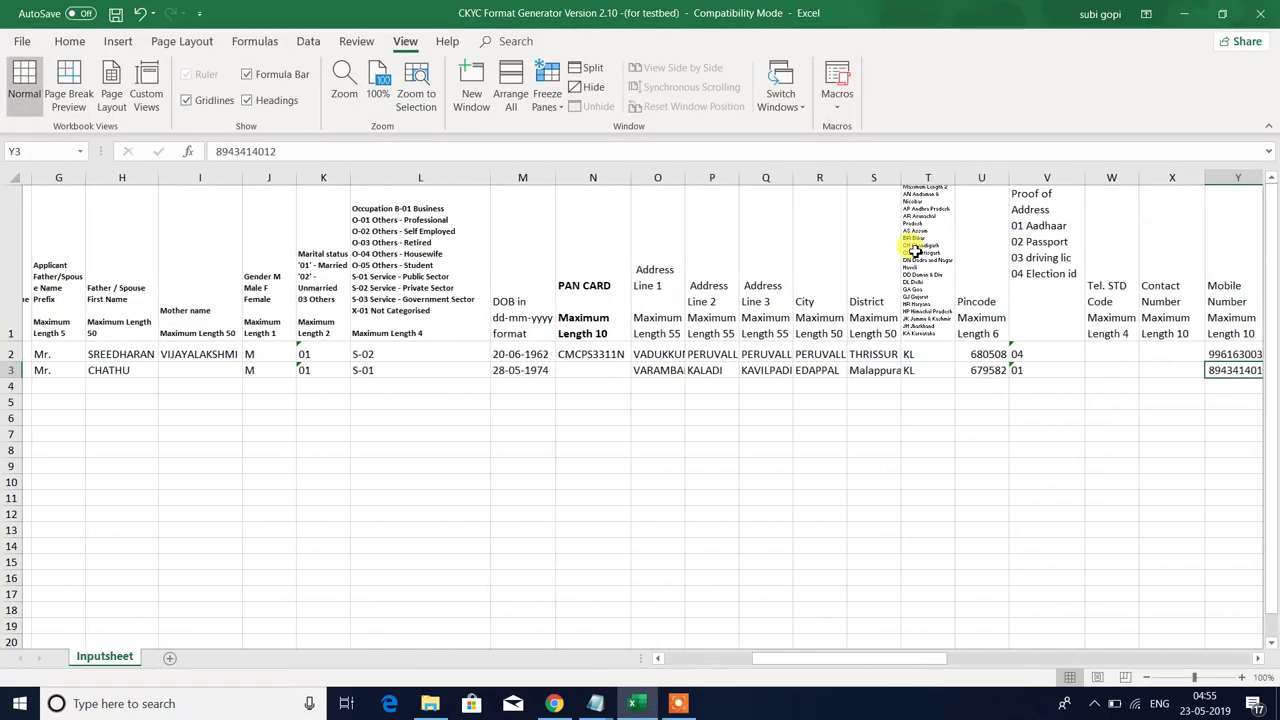
key("Right")
key("Right")
key("Right")
key("Right")
key("Right")
key("Right")
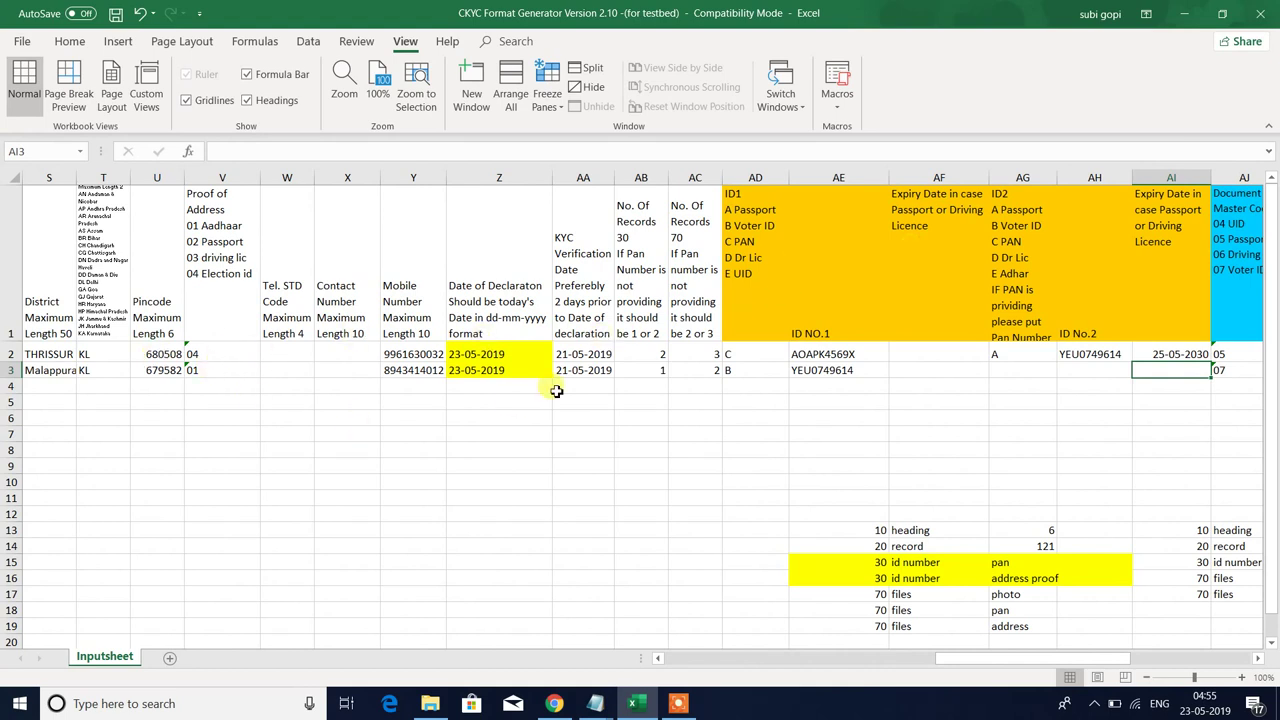
left_click(650, 370)
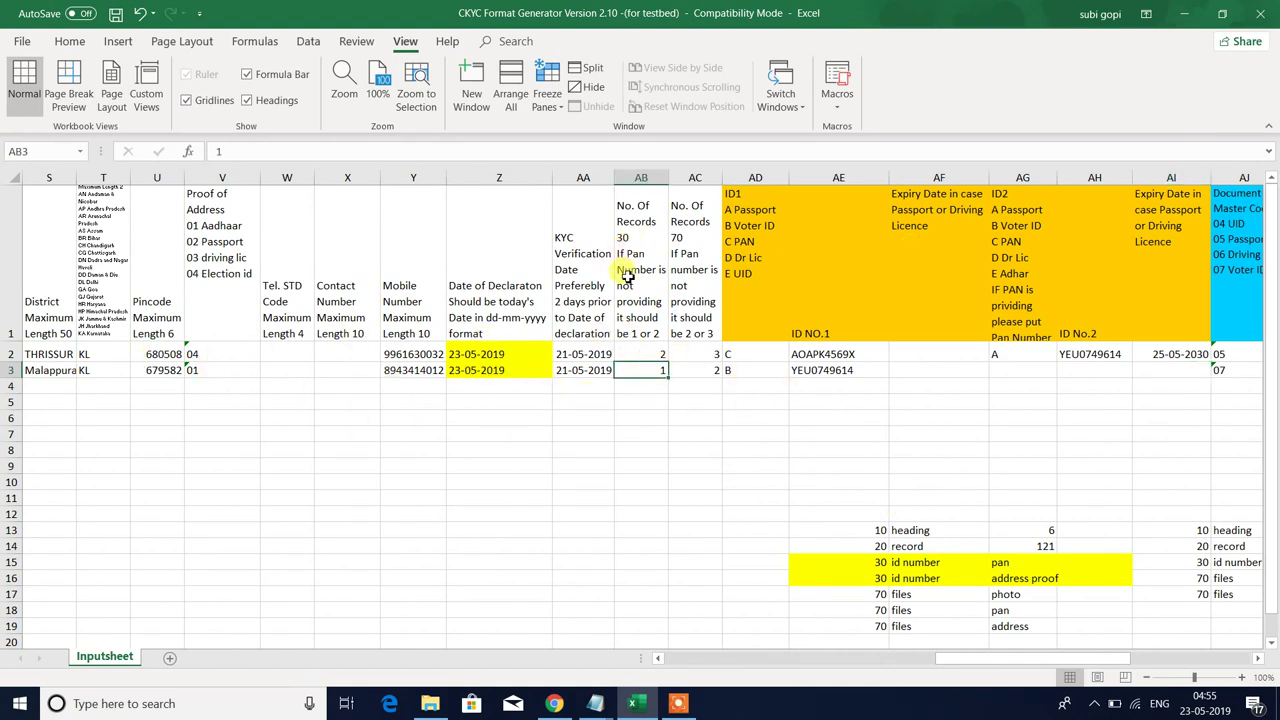
key("alt+Tab")
left_click(283, 130)
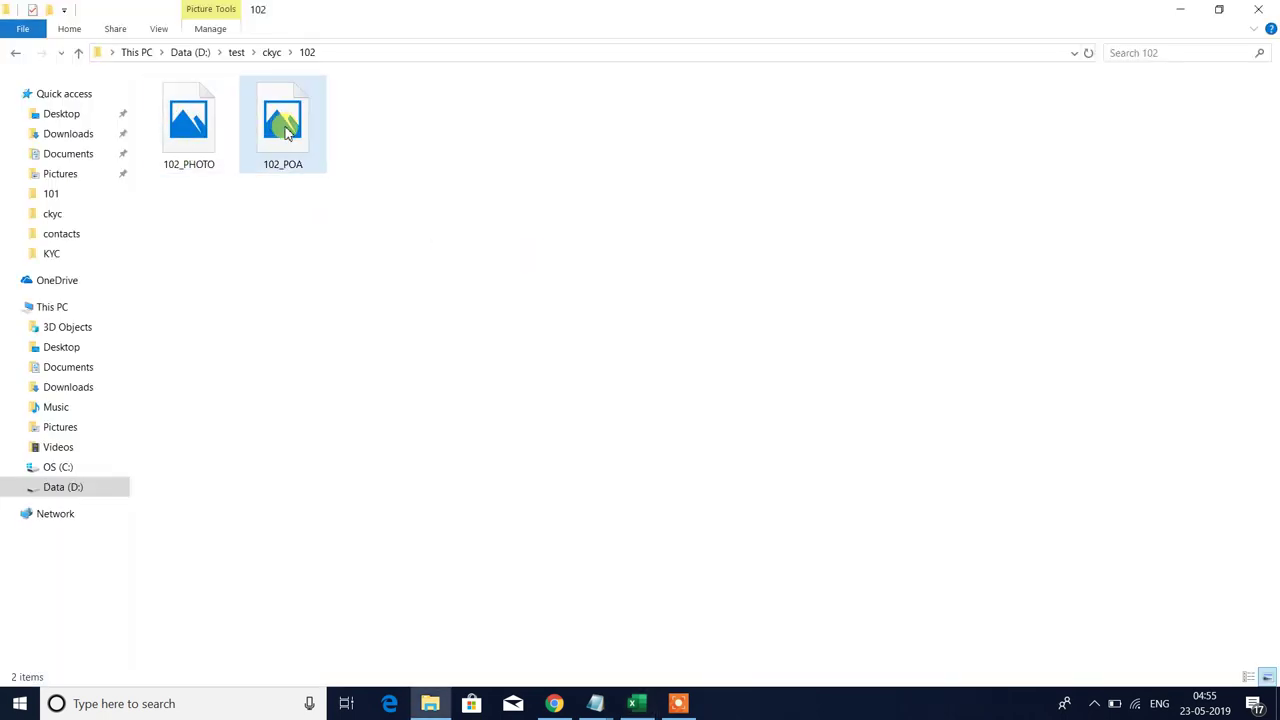
key("alt+Tab")
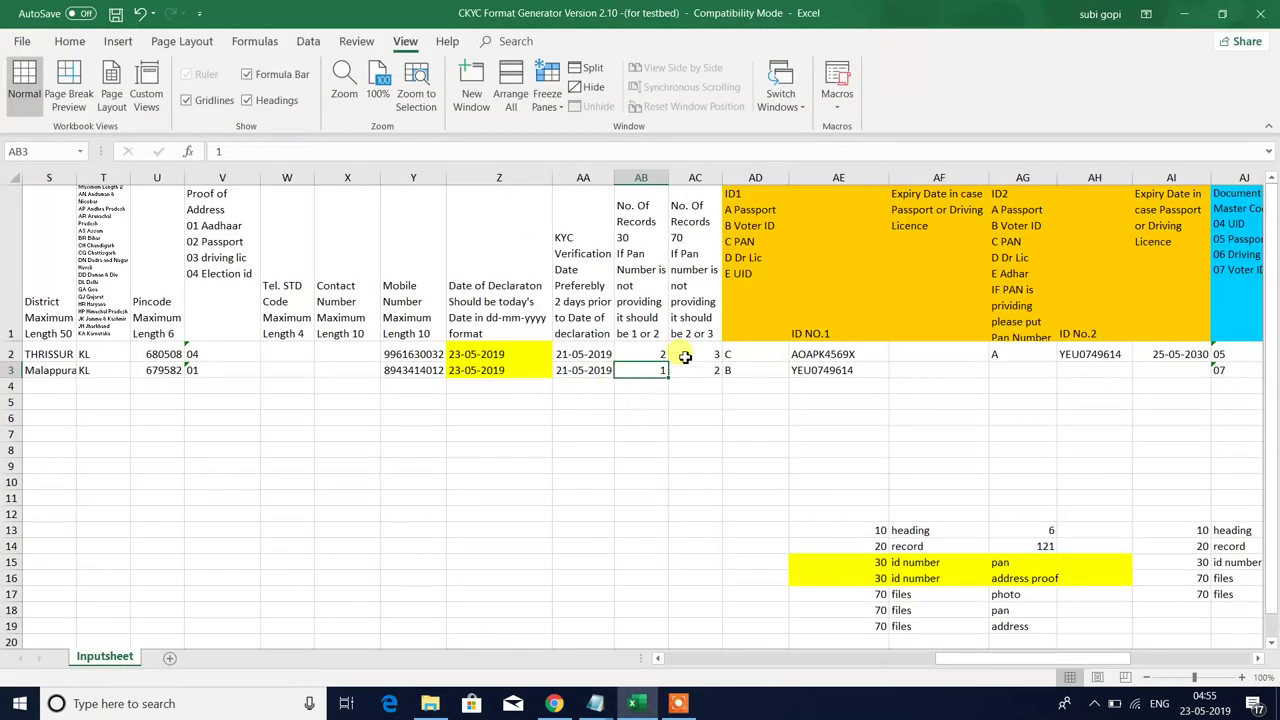
left_click(695, 301)
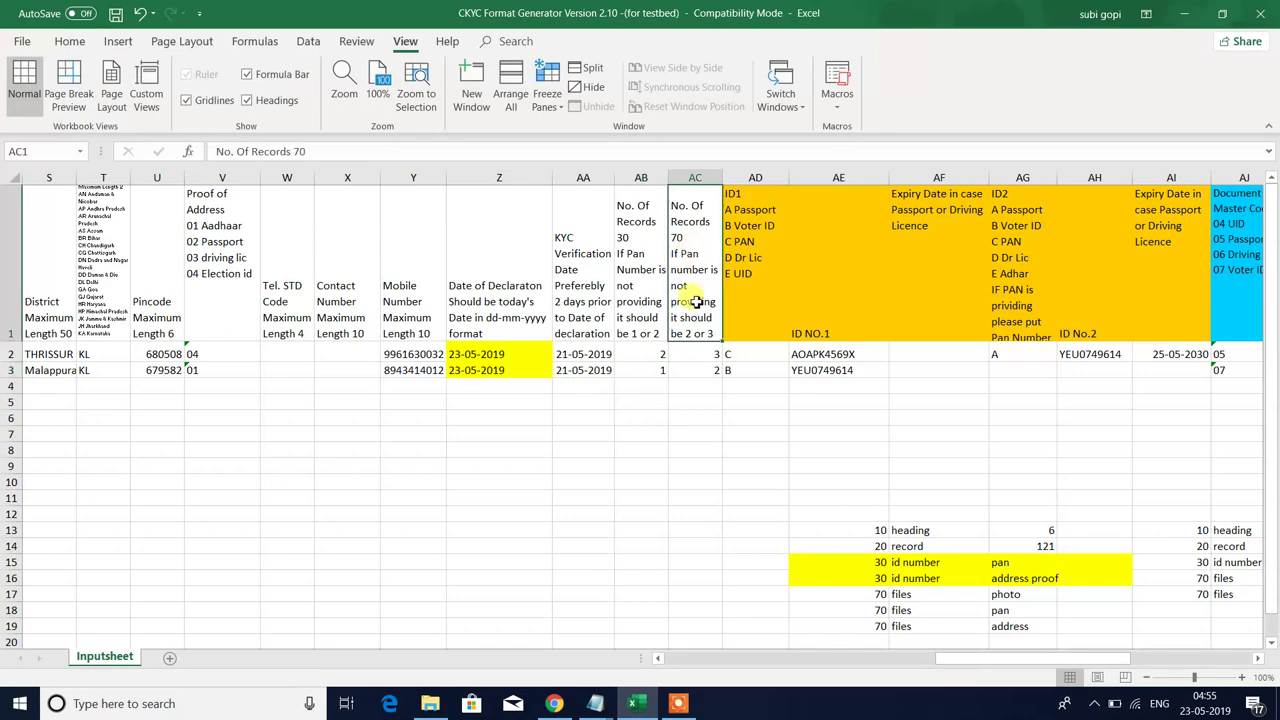
left_click(690, 360)
key("alt+Tab")
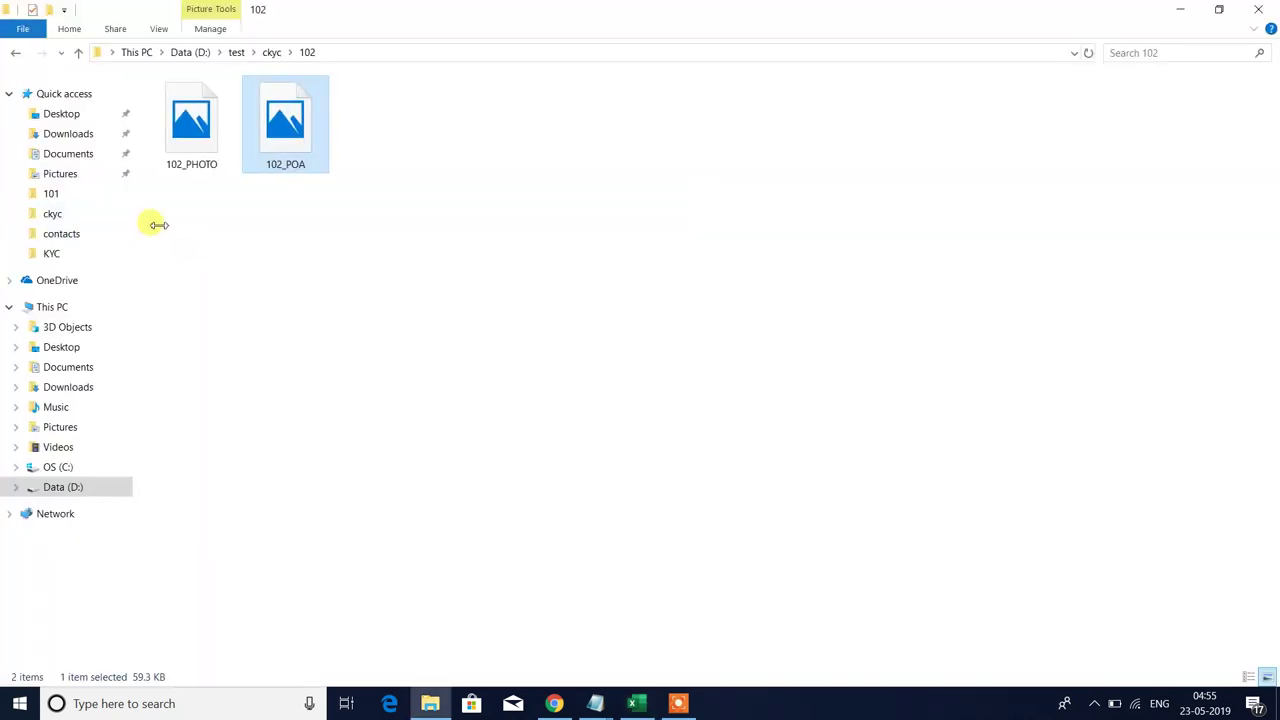
left_click_drag(240, 234, 484, 50)
key("alt+Tab")
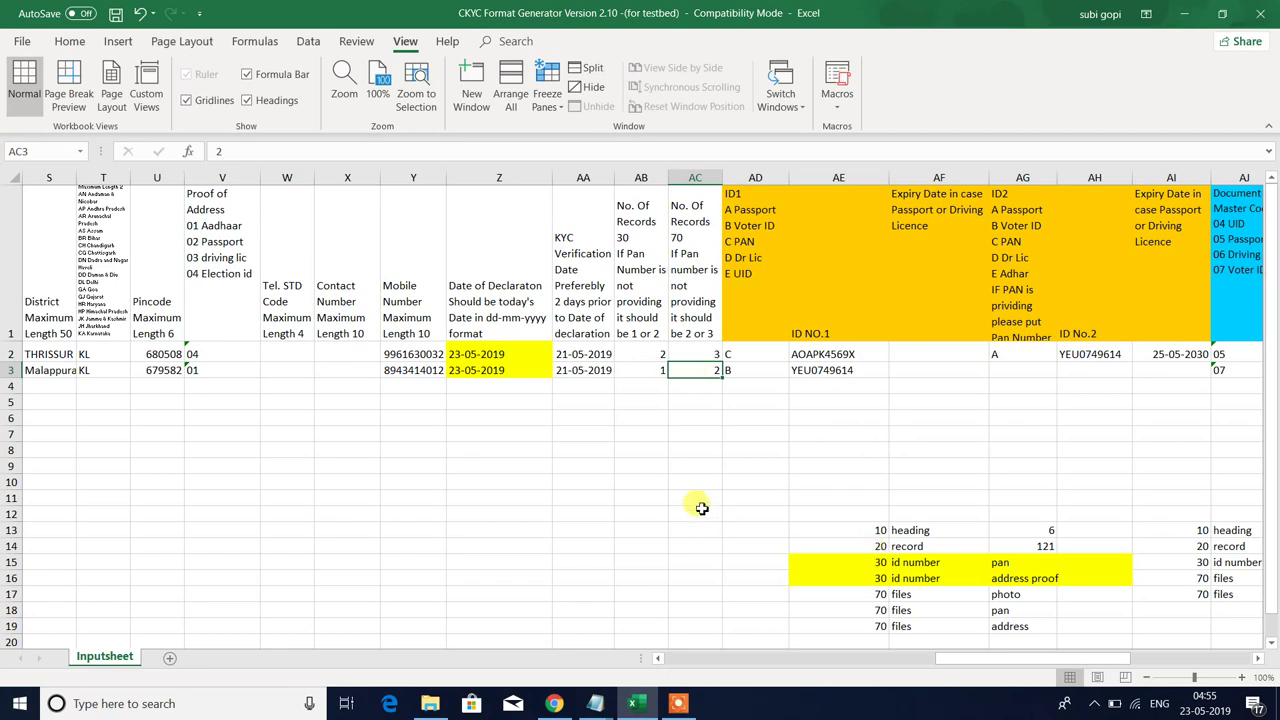
left_click(641, 352)
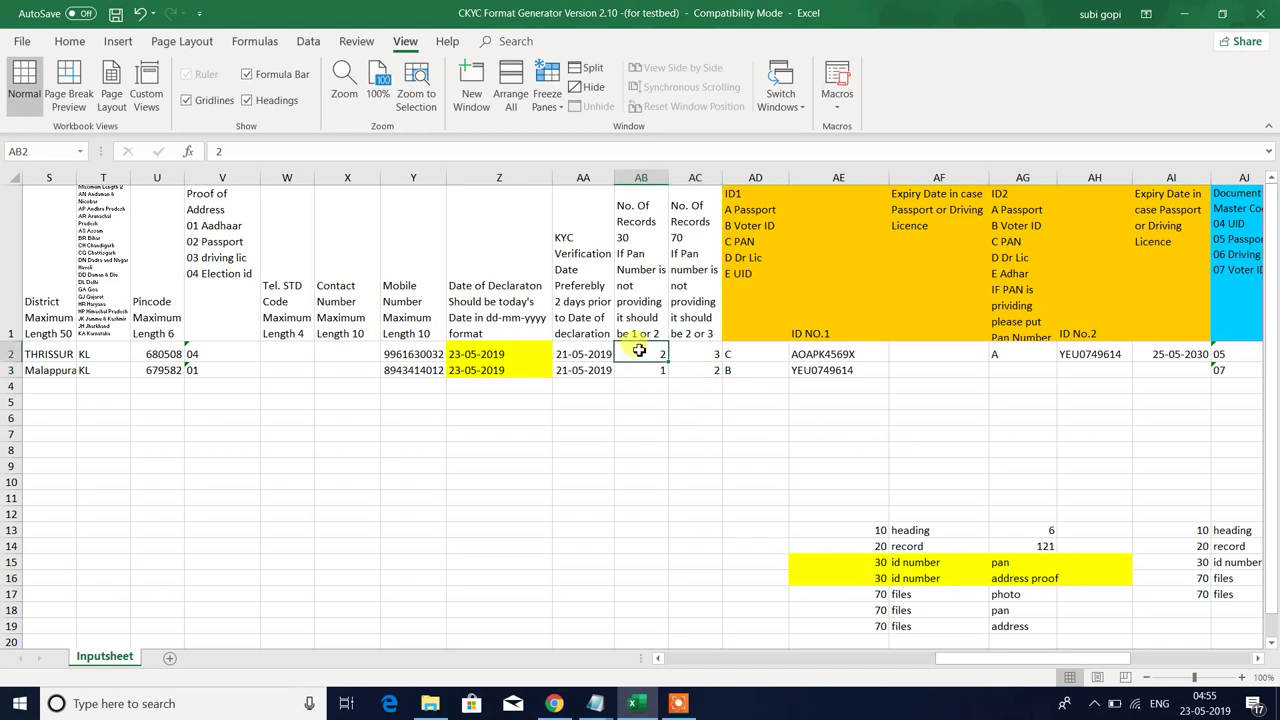
left_click(708, 354)
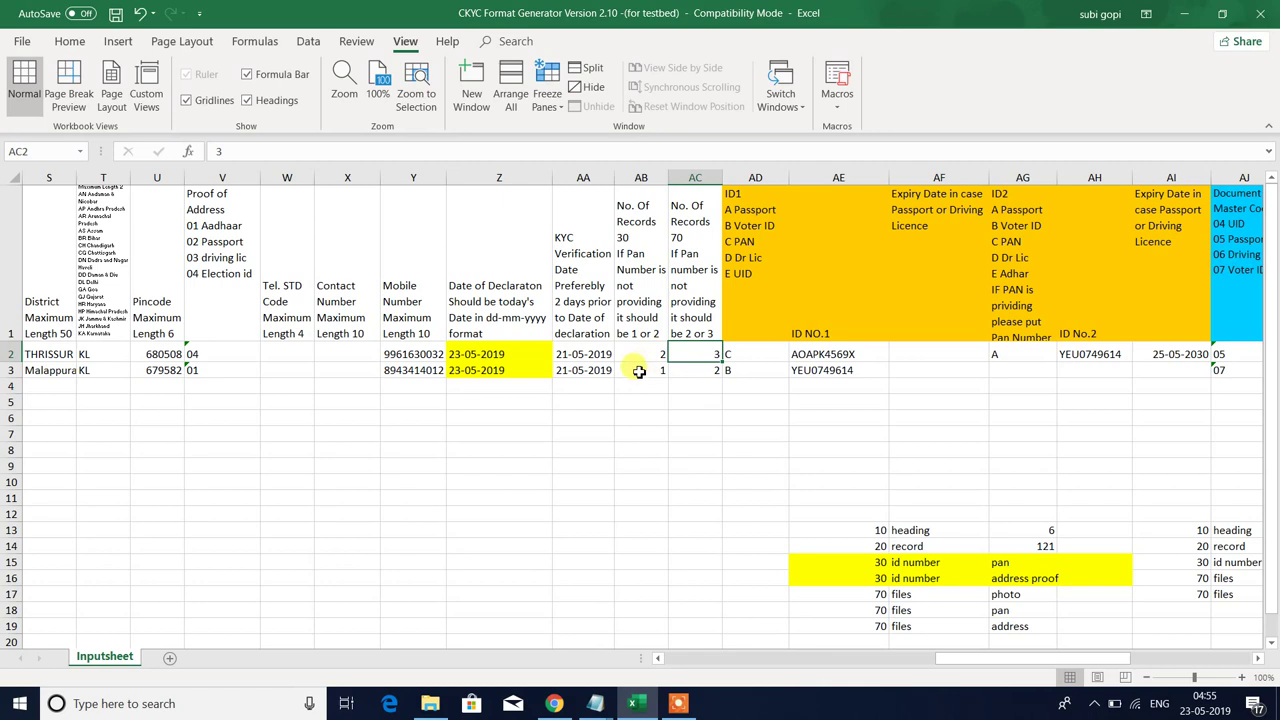
left_click(705, 370)
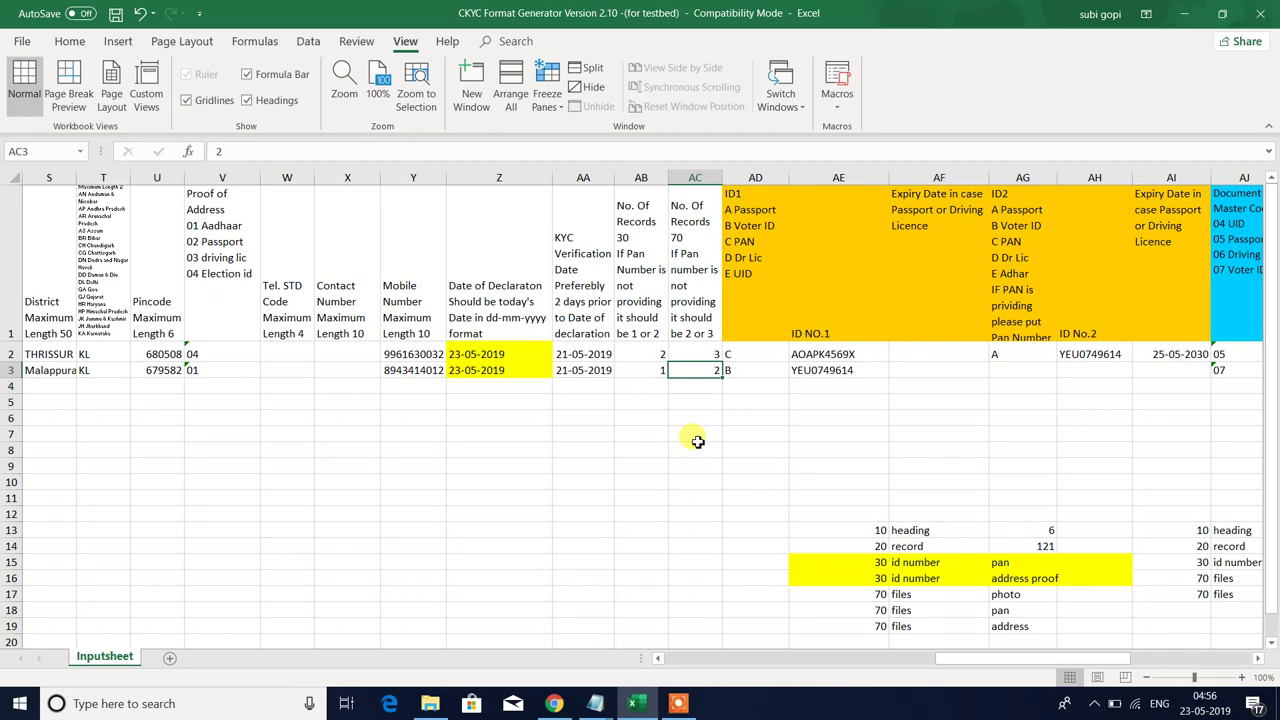
- Review customer 102's ID type (B) and address-proof code (07) entries in row 3
key("Right")
key("Right")
key("Right")
key("Right")
key("Right")
key("Right")
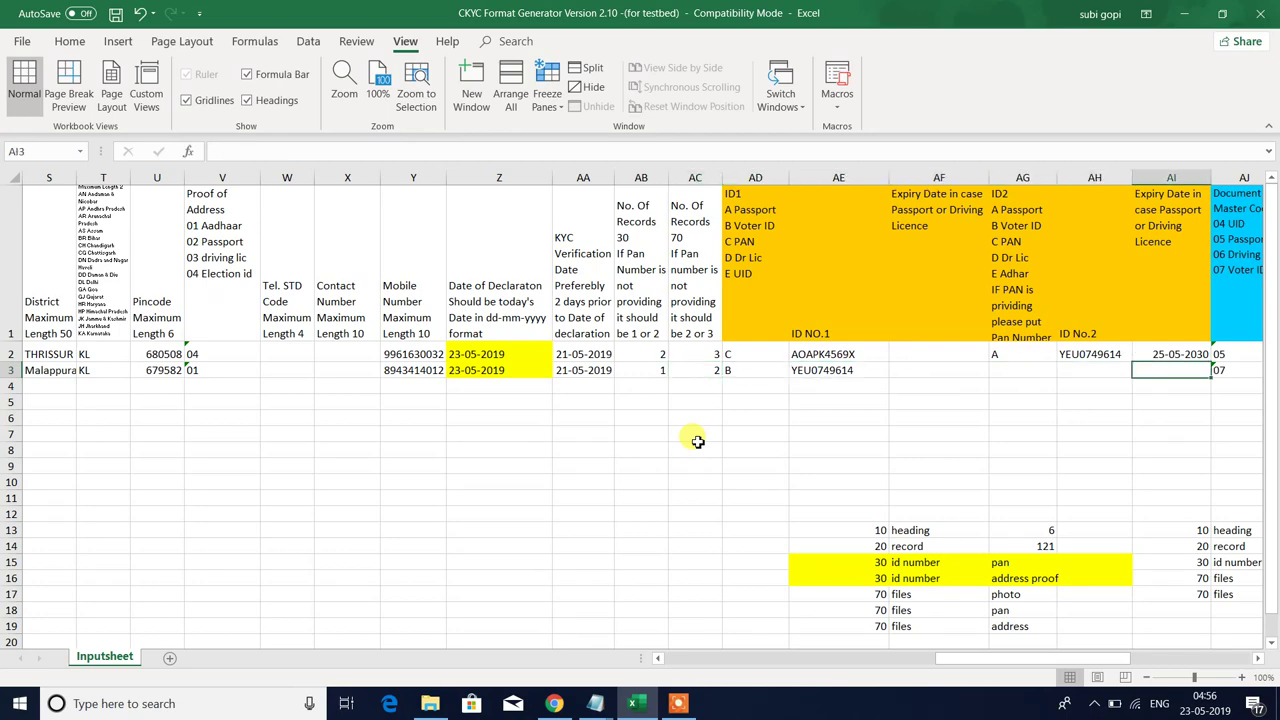
key("Right")
key("Right")
key("Right")
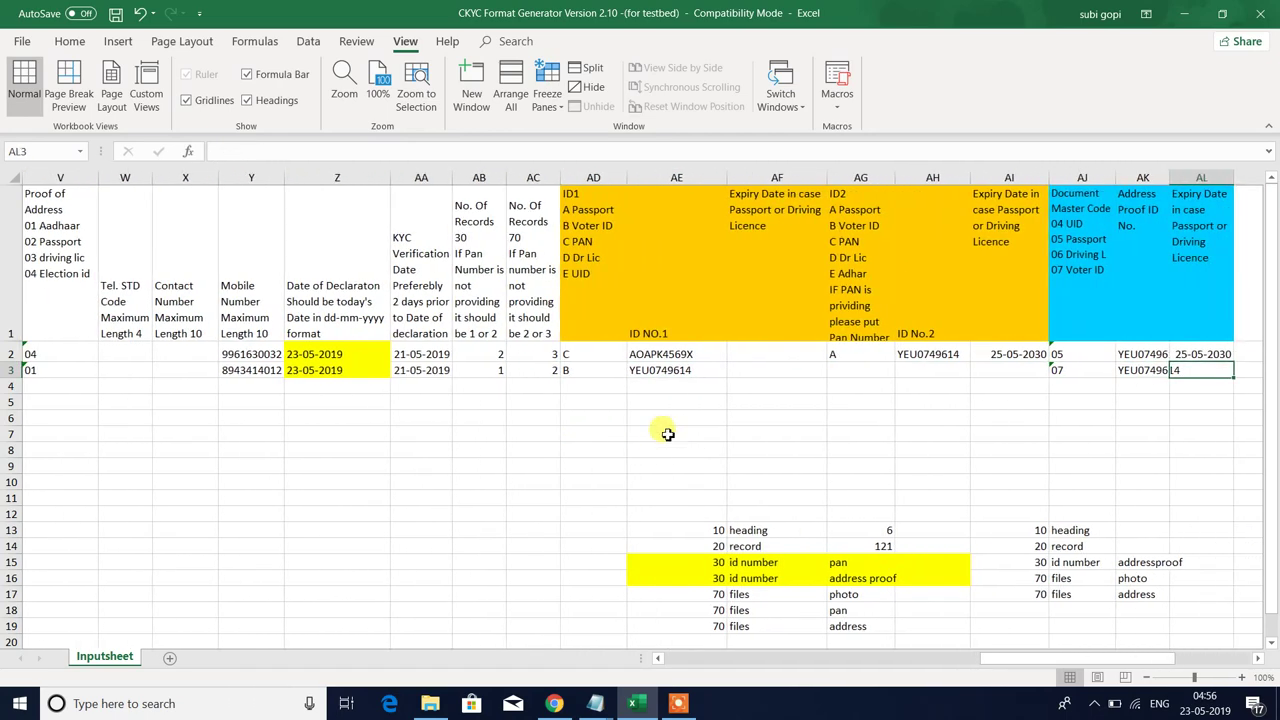
left_click(582, 371)
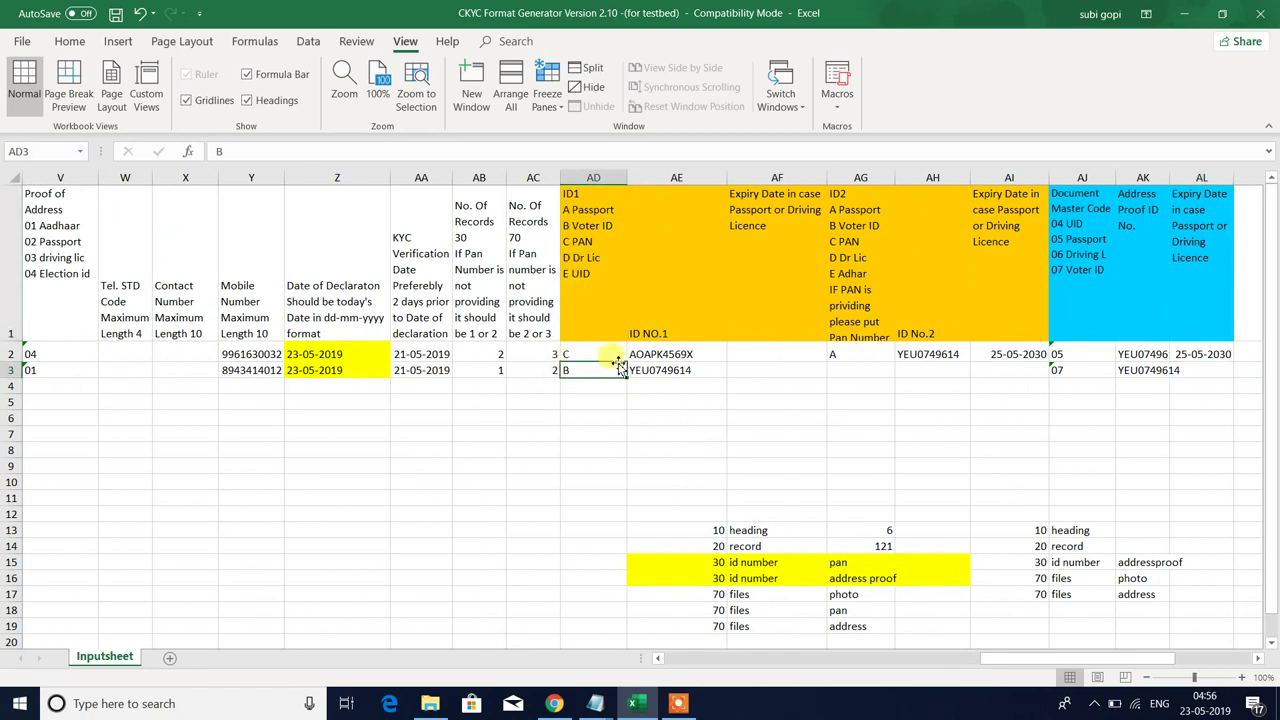
left_click_drag(620, 368, 855, 370)
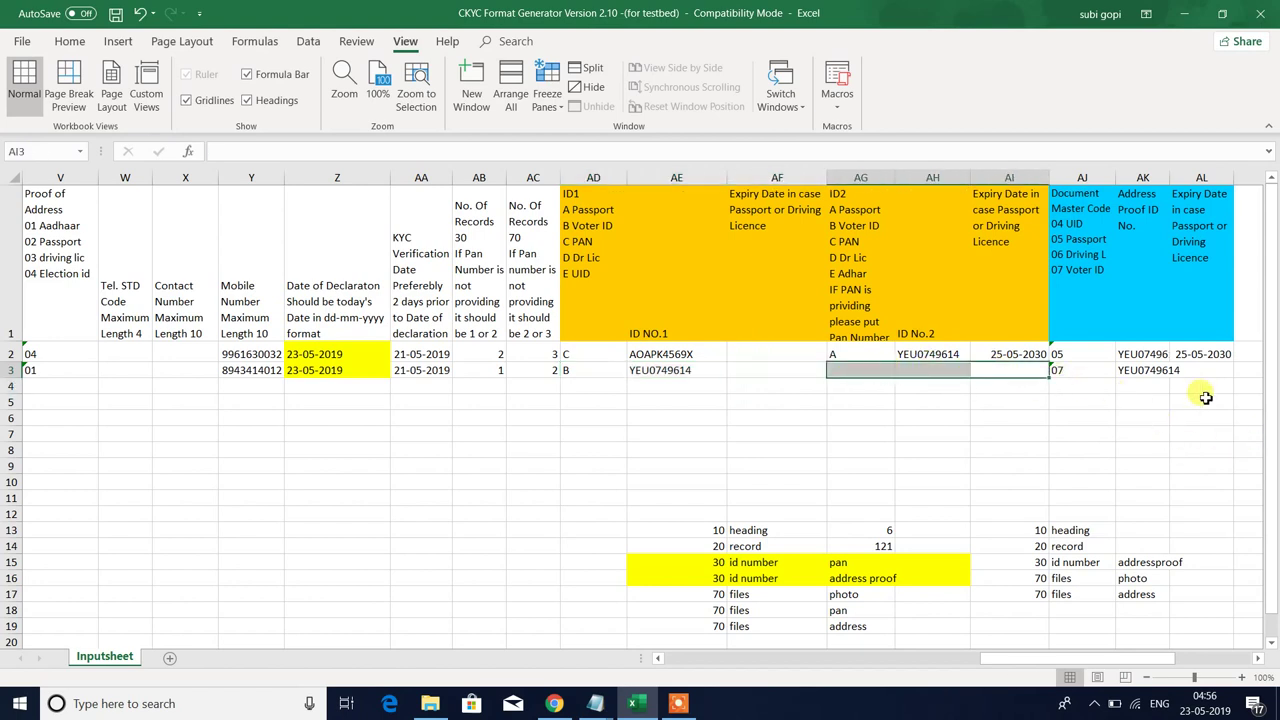
left_click(565, 371)
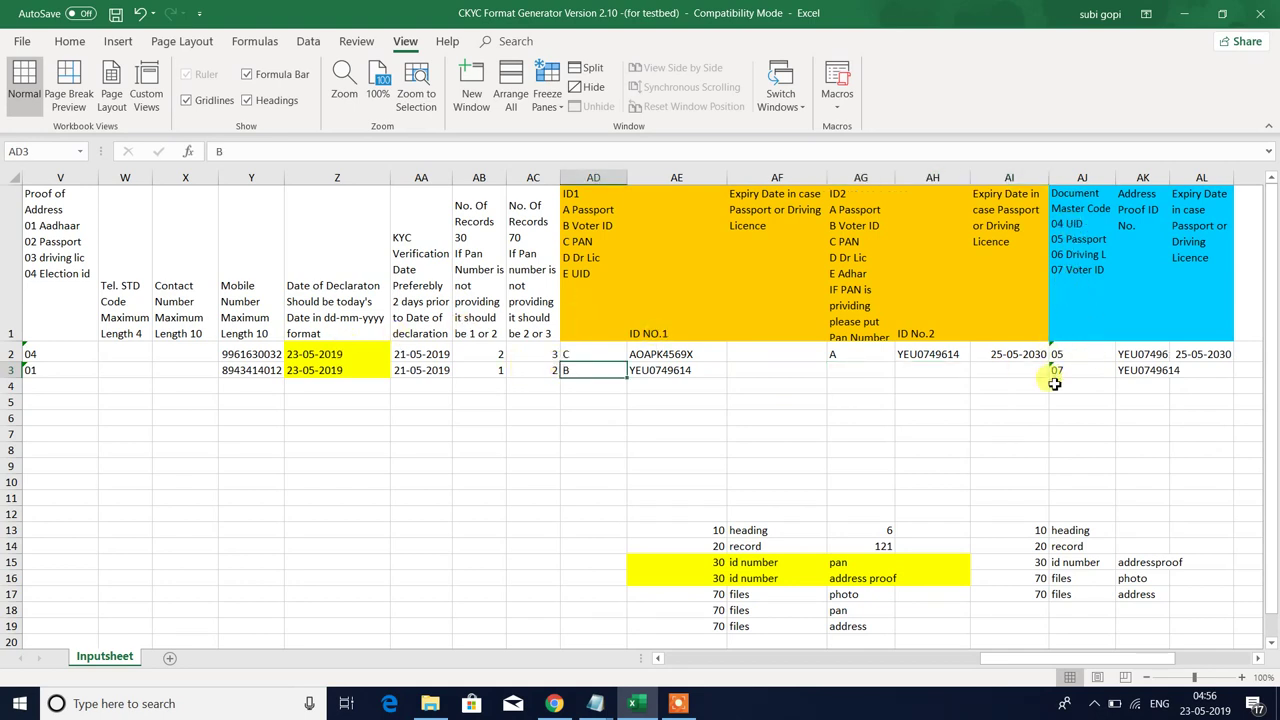
left_click(1145, 372)
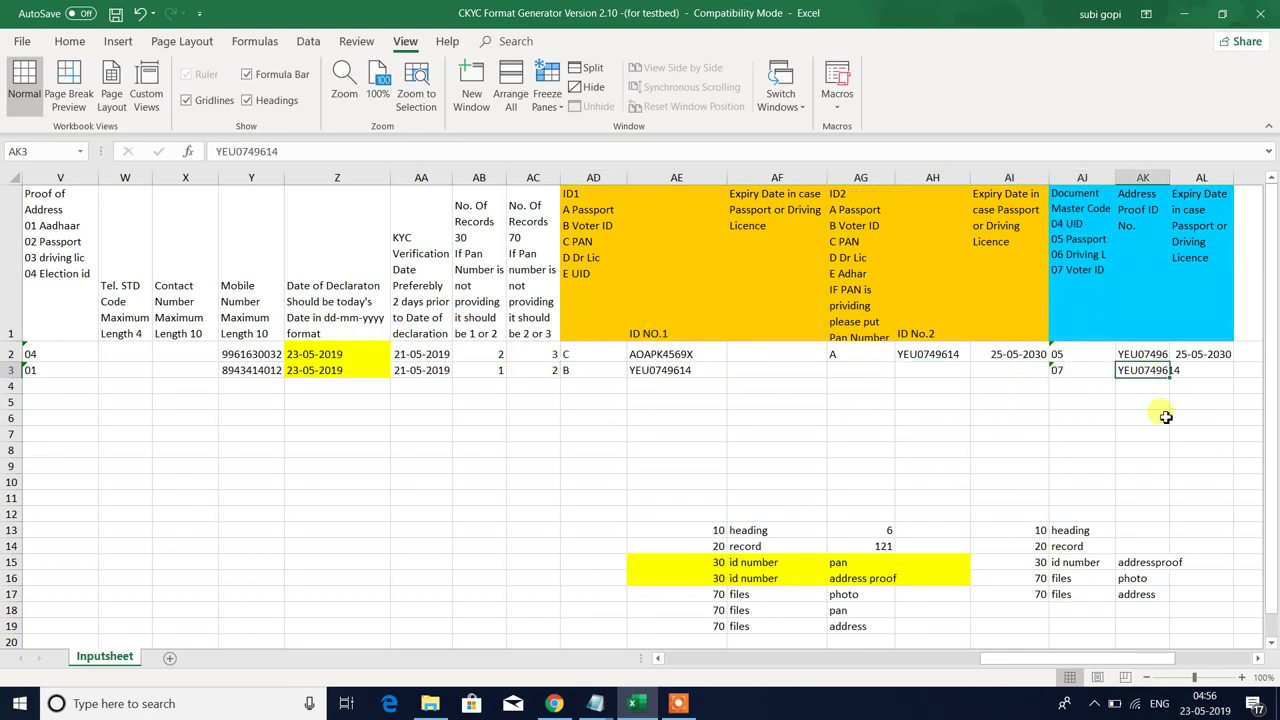
- Return to the top of the sheet and bring up the View Macros dropdown
left_click(597, 387)
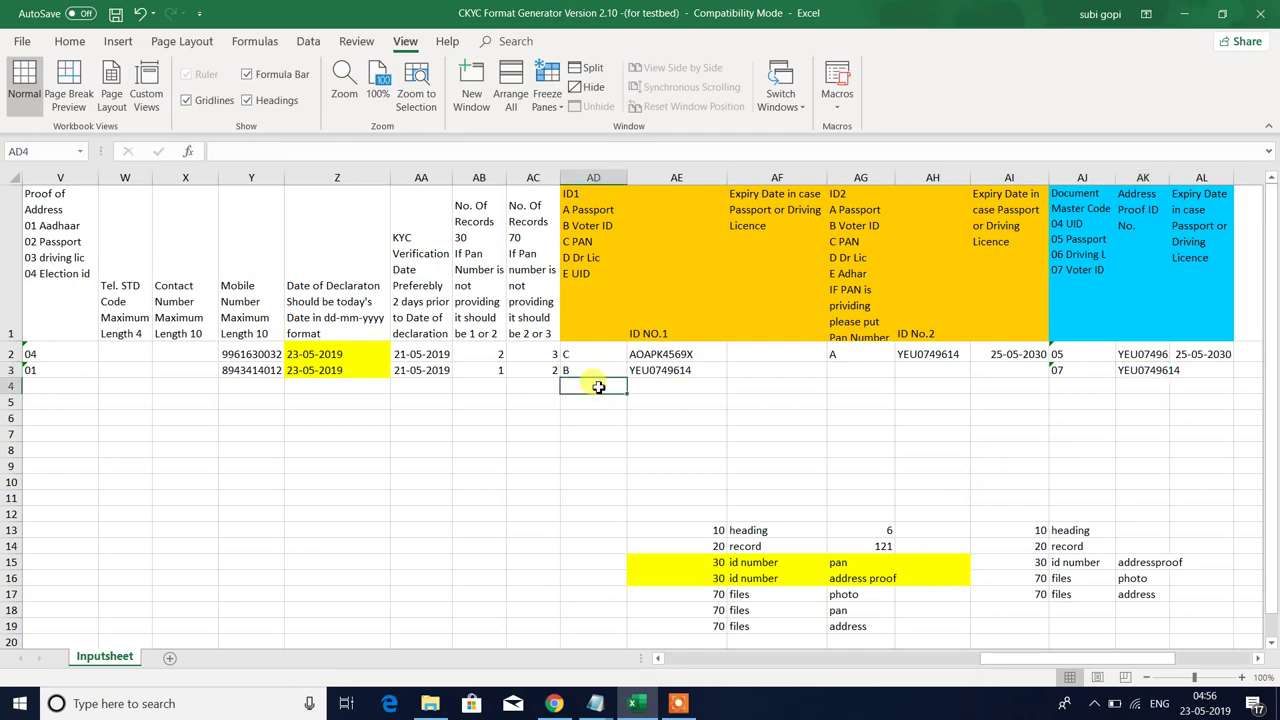
key("Home")
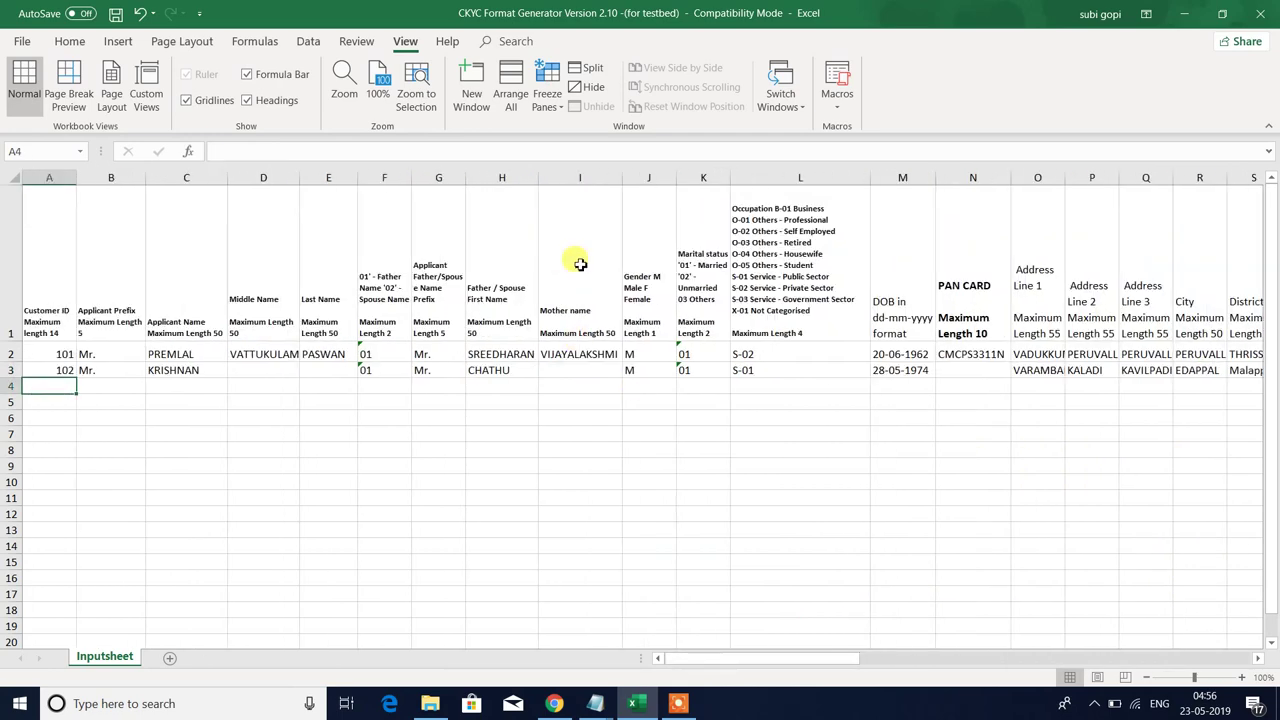
left_click(836, 100)
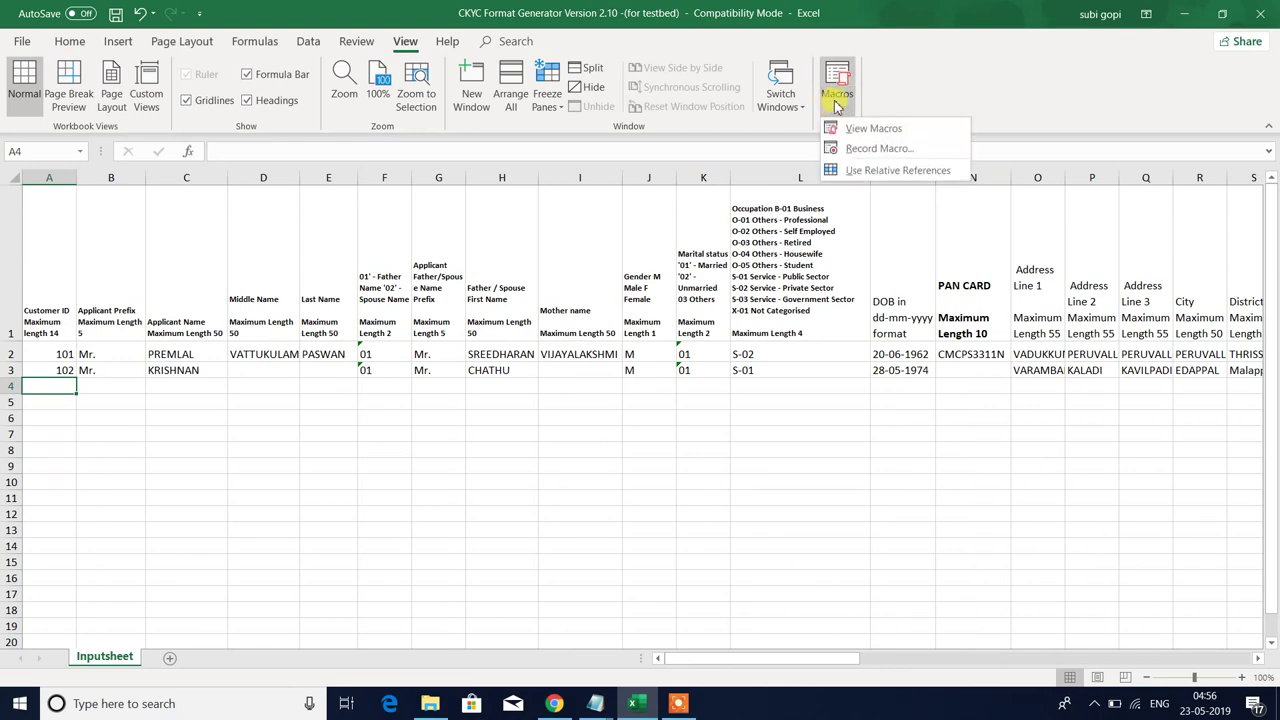
- Run Start_Convert with 2 as the total rows and dismiss the Completed message
left_click(873, 128)
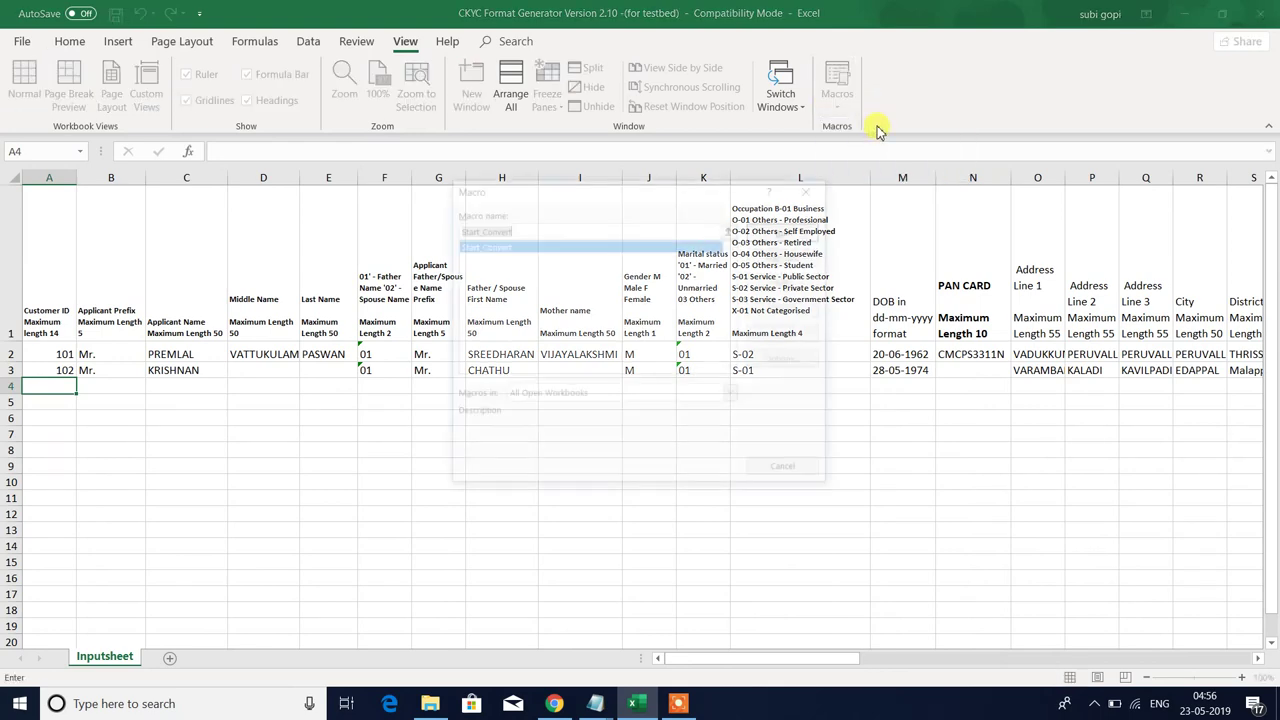
left_click(786, 230)
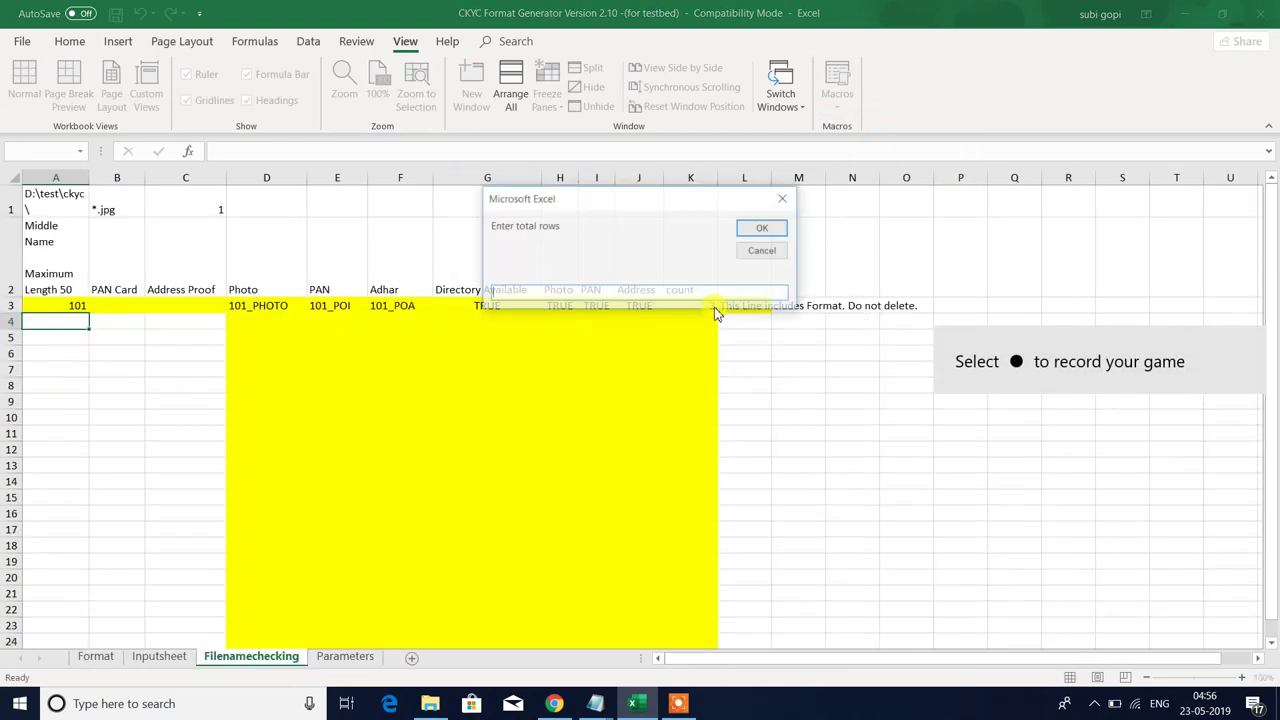
type("2")
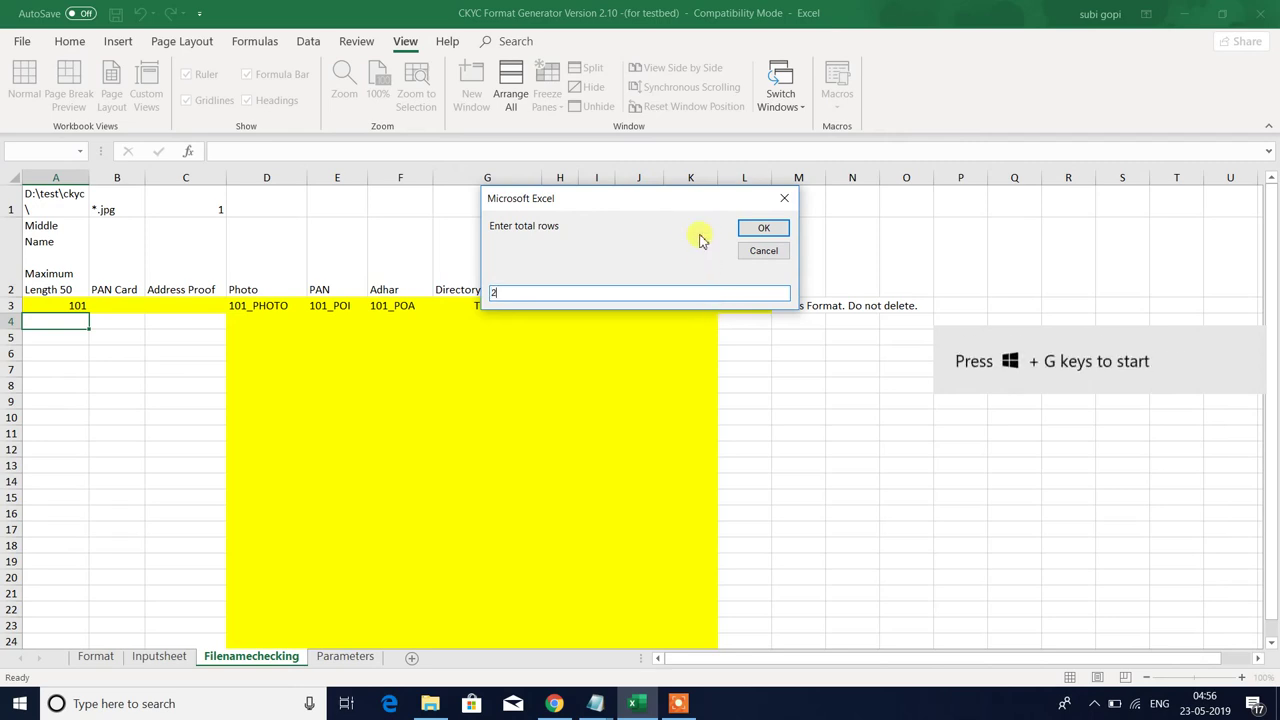
left_click(764, 229)
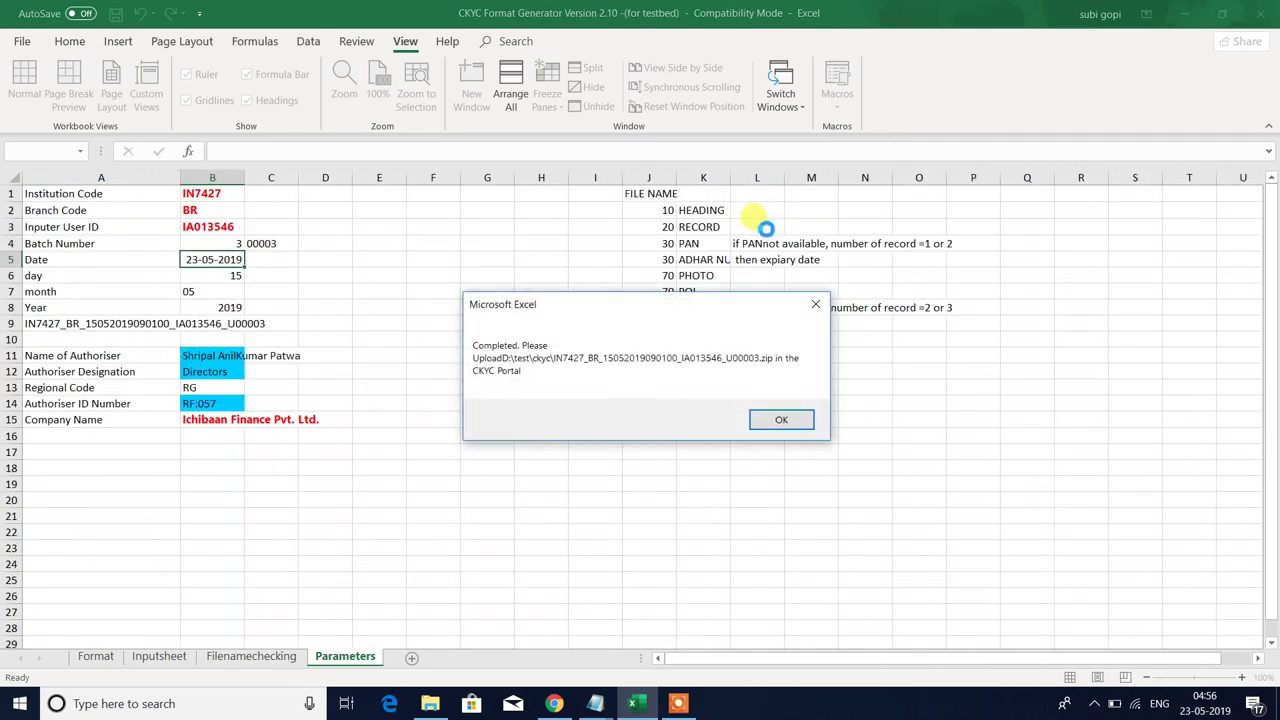
left_click(756, 427)
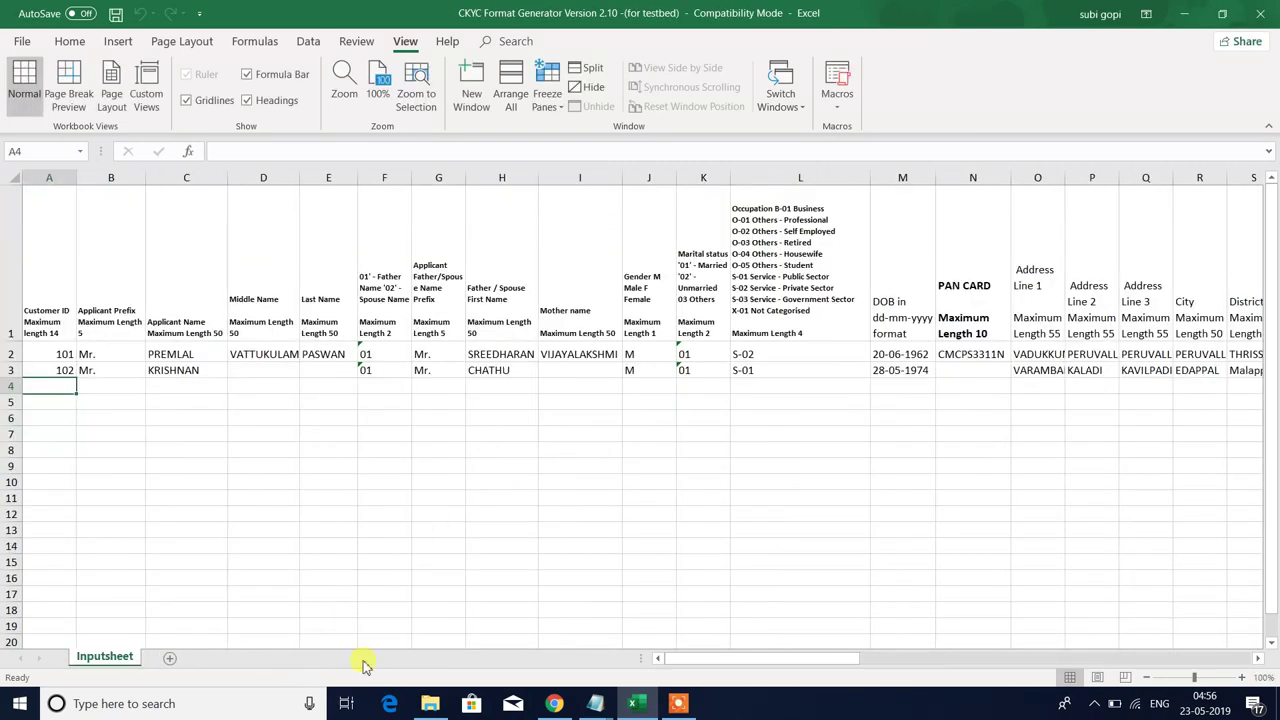
left_click(430, 703)
- Delete the old U00002 upload zip from the ckyc folder
left_click(325, 232)
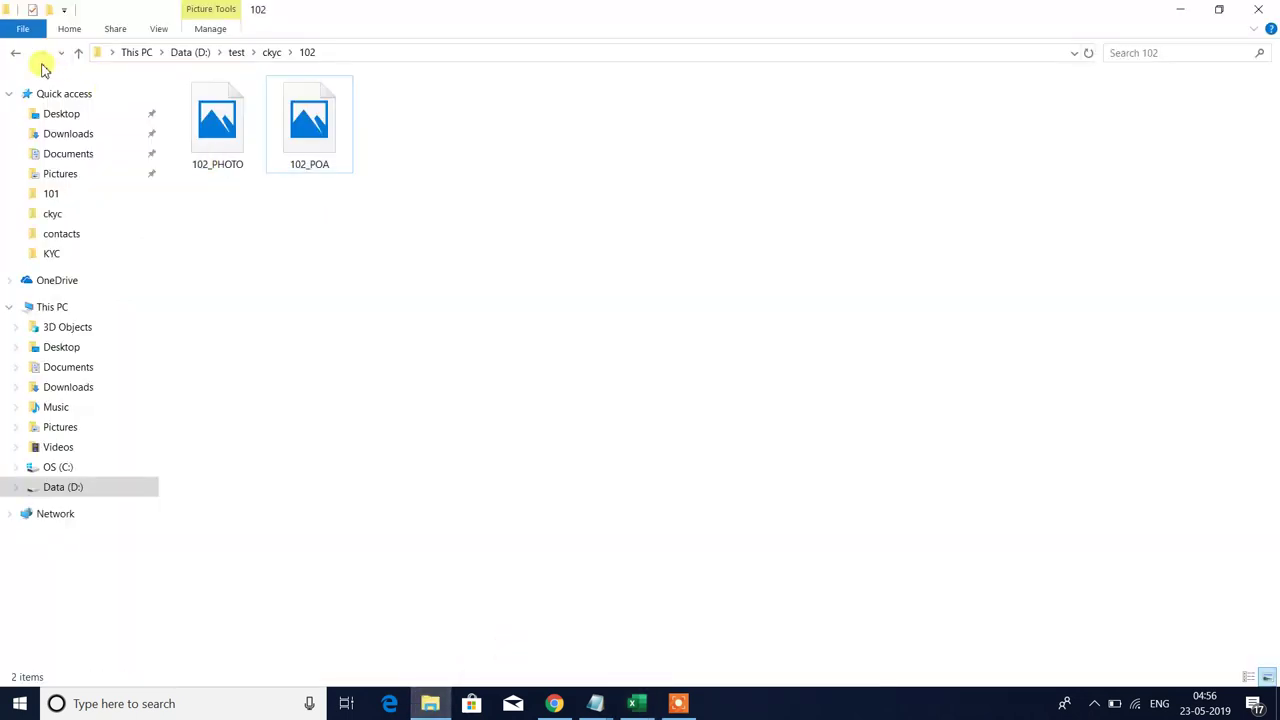
left_click(16, 56)
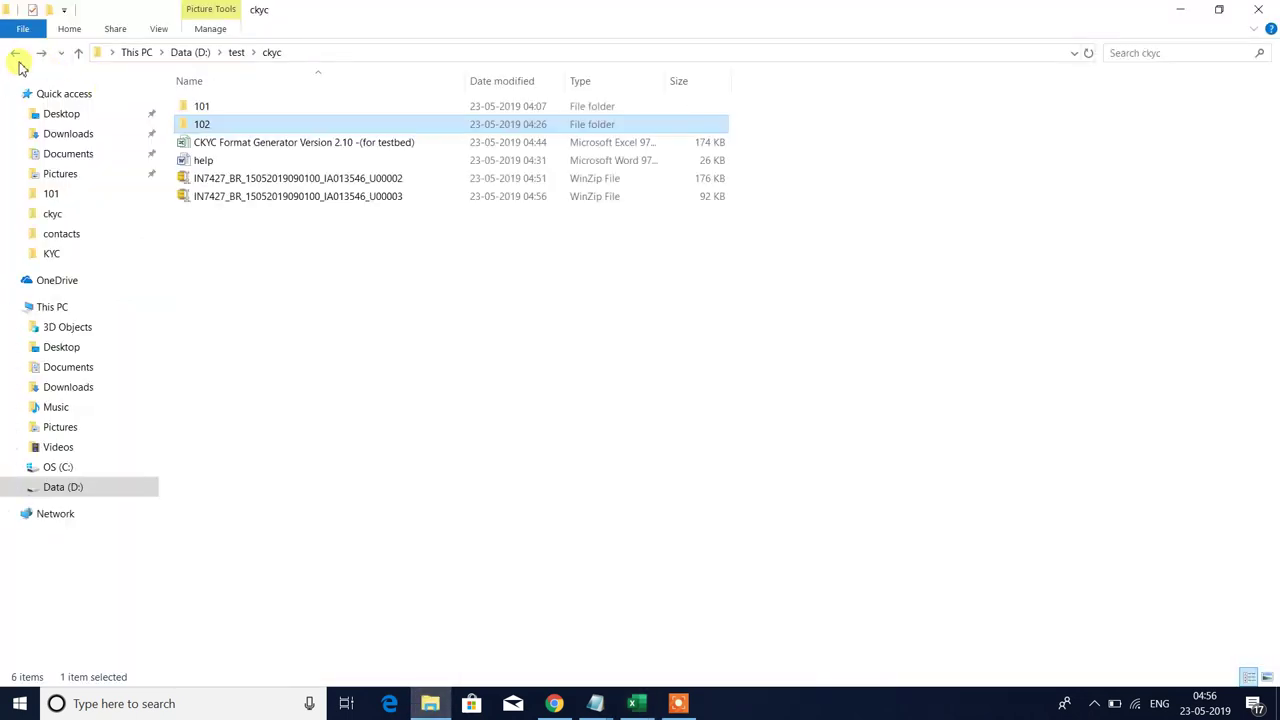
left_click(398, 180)
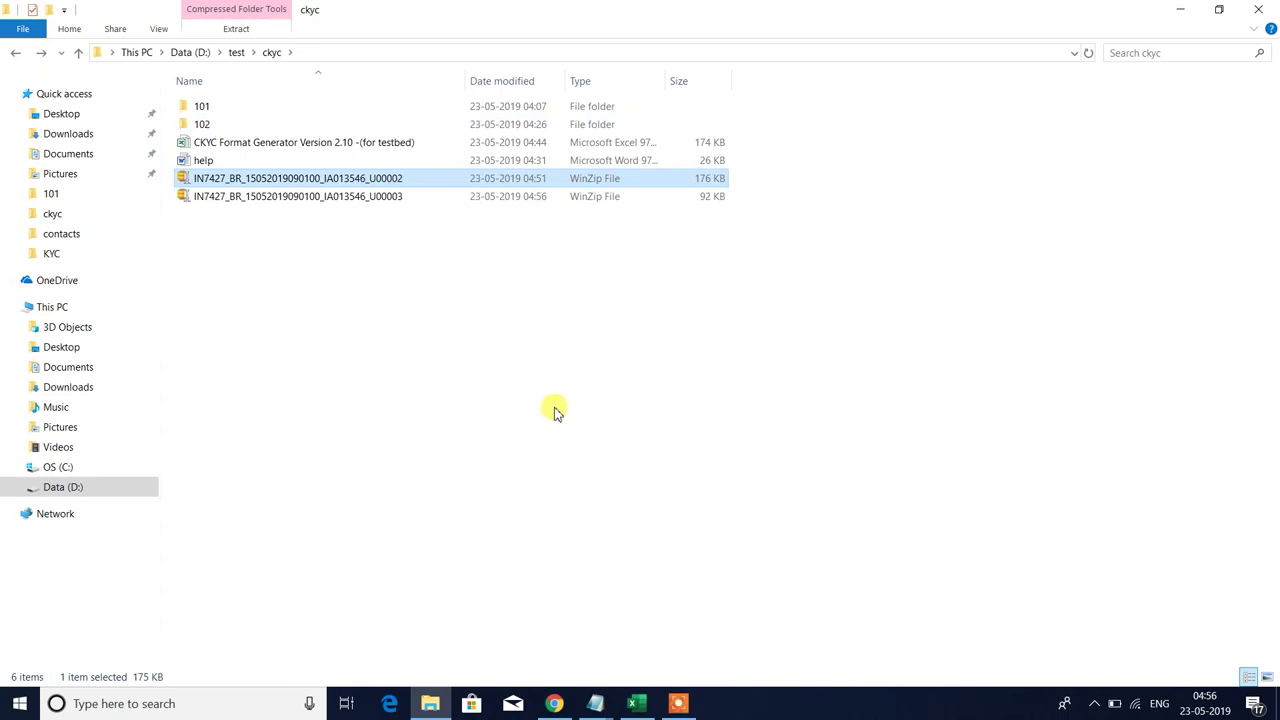
key("Delete")
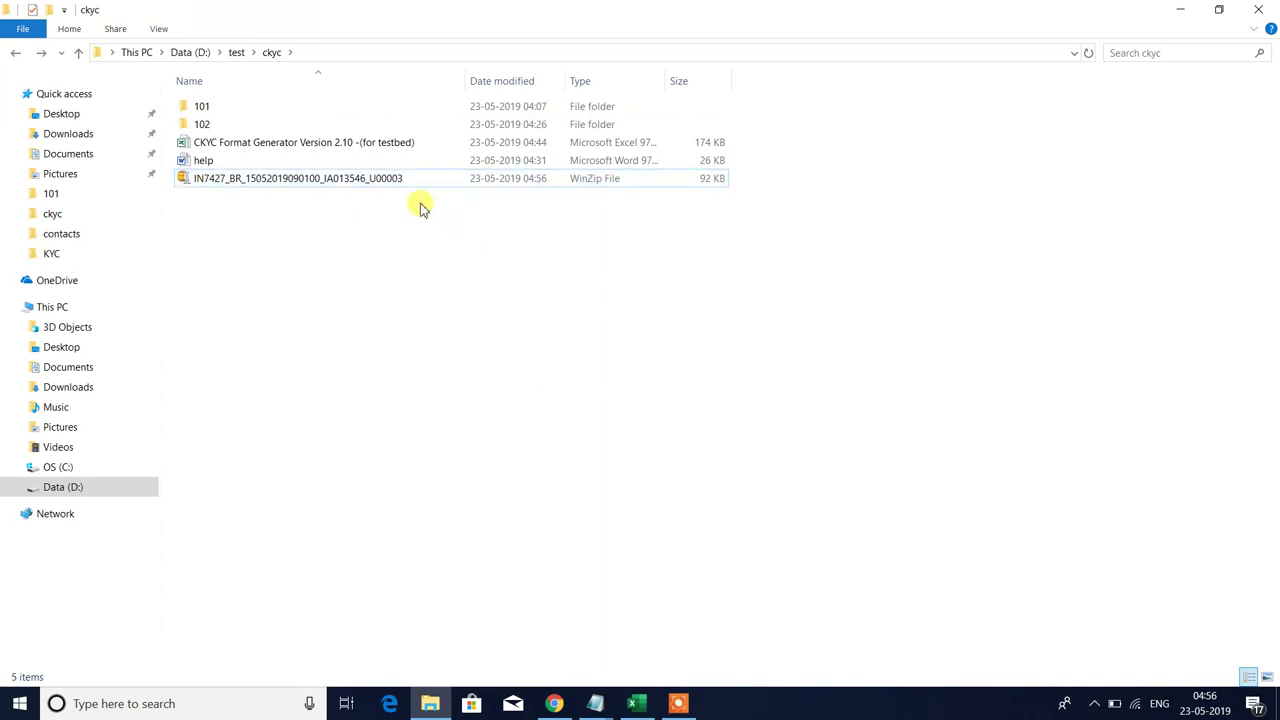
- Unzip U00003 with WinZip to its own folder and open it to view the 101 and 102 zips
left_click(397, 185)
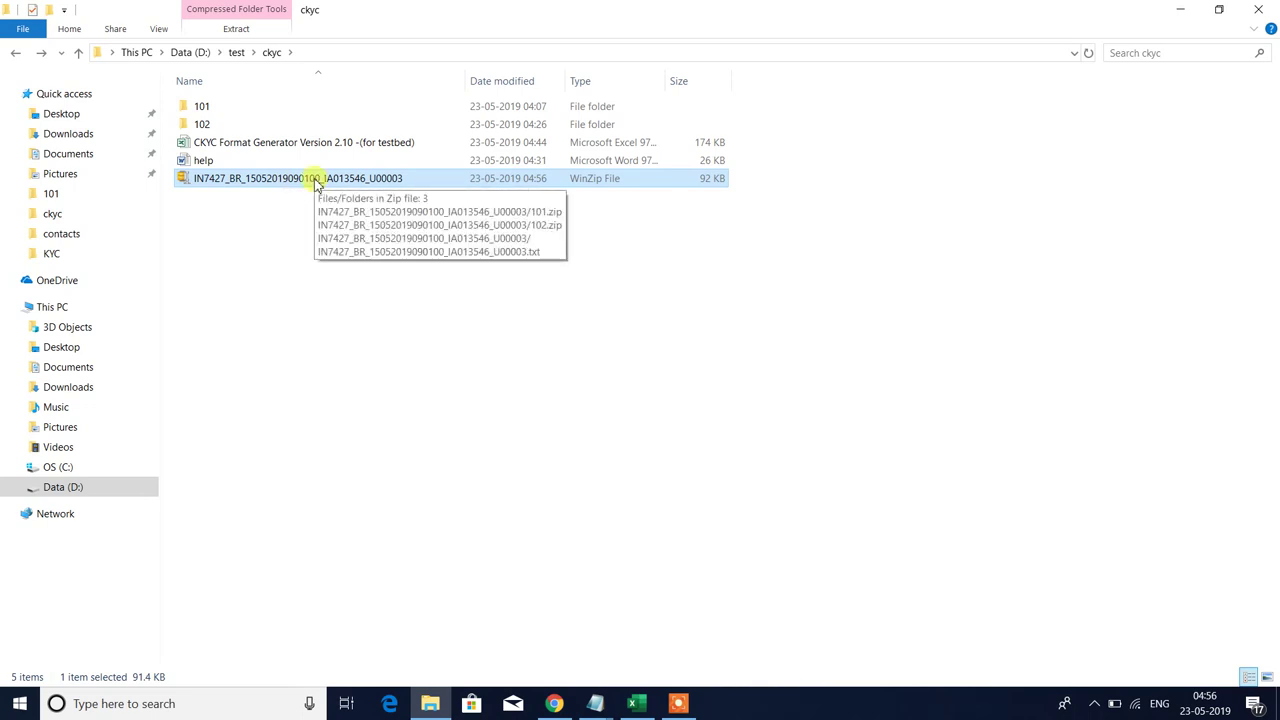
right_click(316, 180)
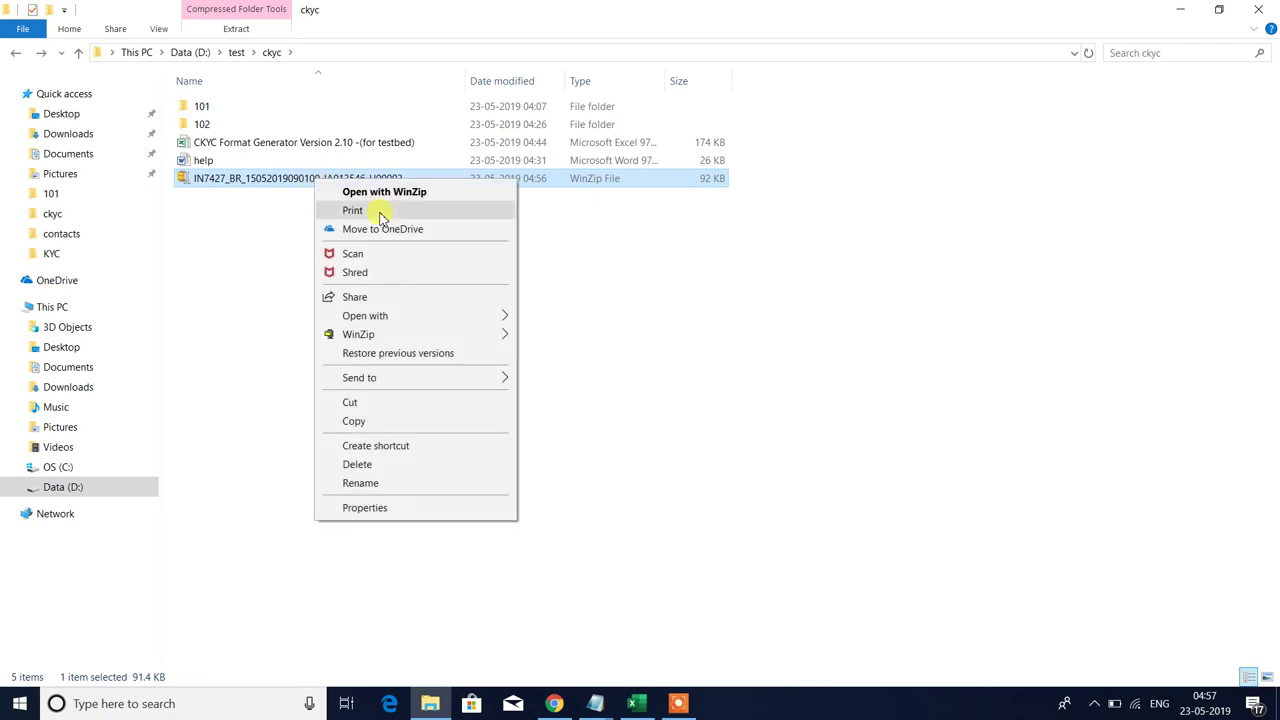
mouse_move(498, 340)
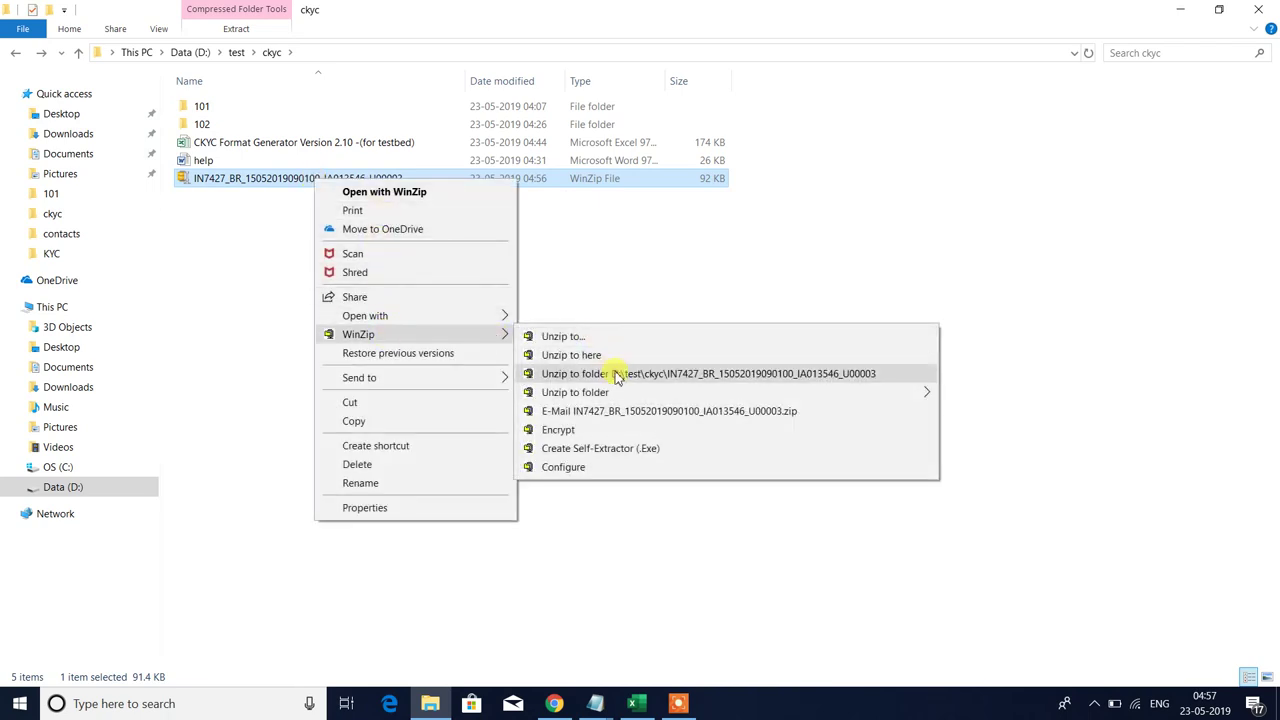
left_click(606, 373)
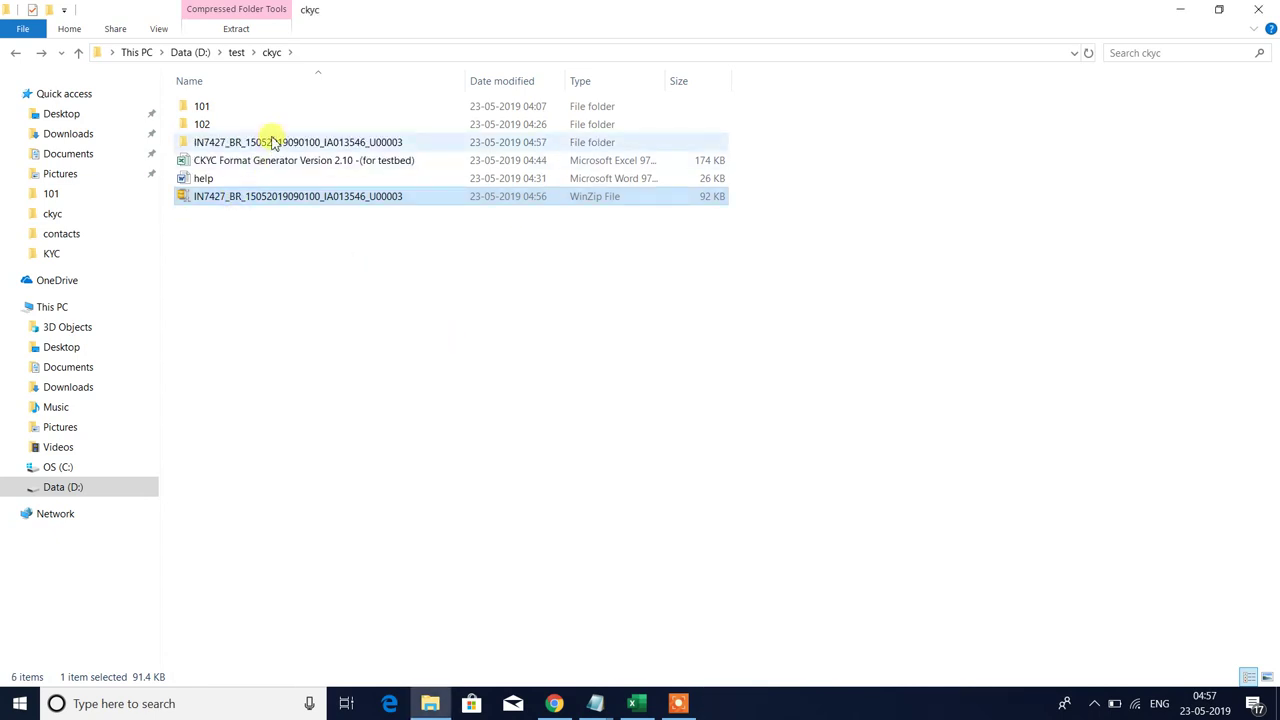
left_click(273, 142)
double_click(273, 142)
double_click(260, 106)
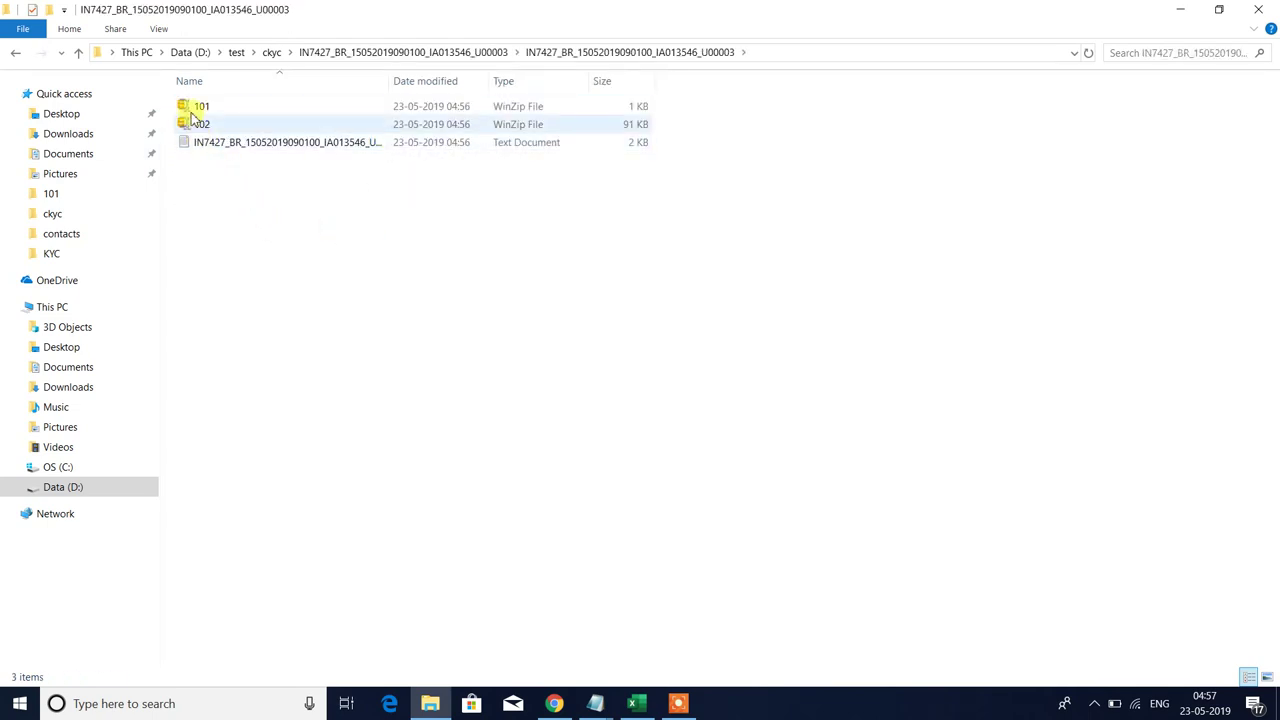
left_click(193, 108)
left_click(191, 123)
double_click(257, 143)
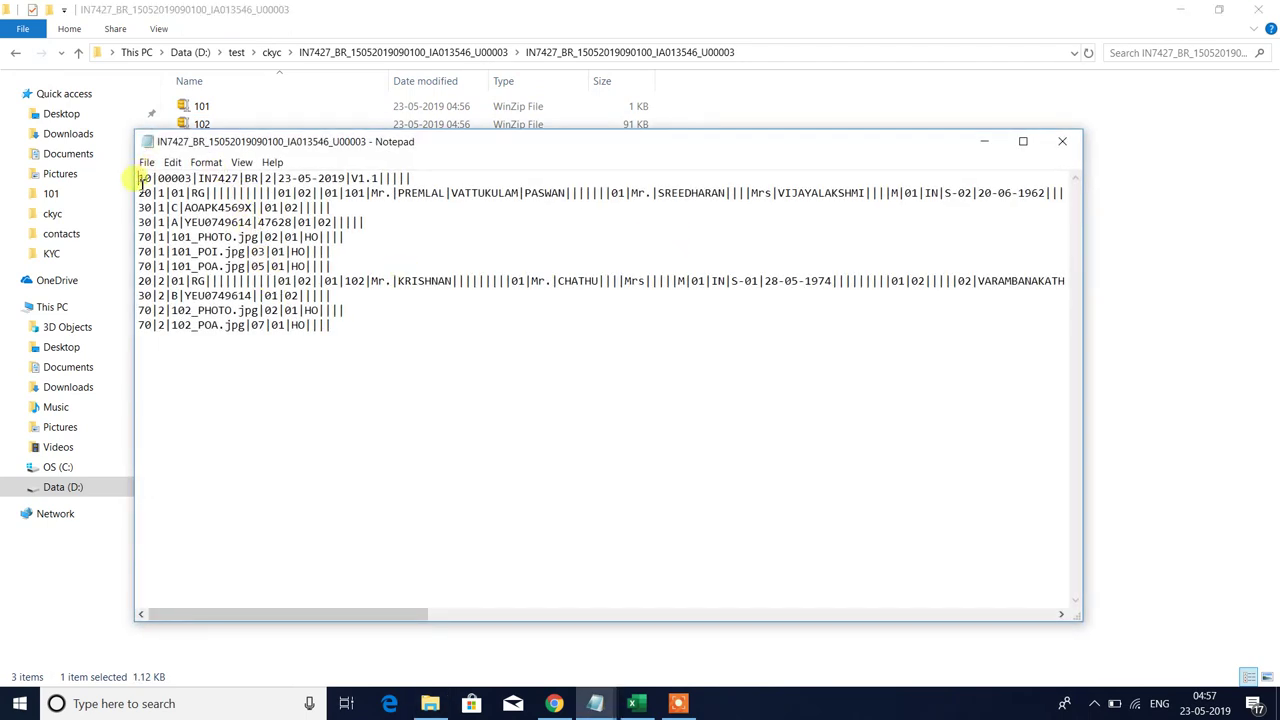
left_click_drag(140, 281, 160, 363)
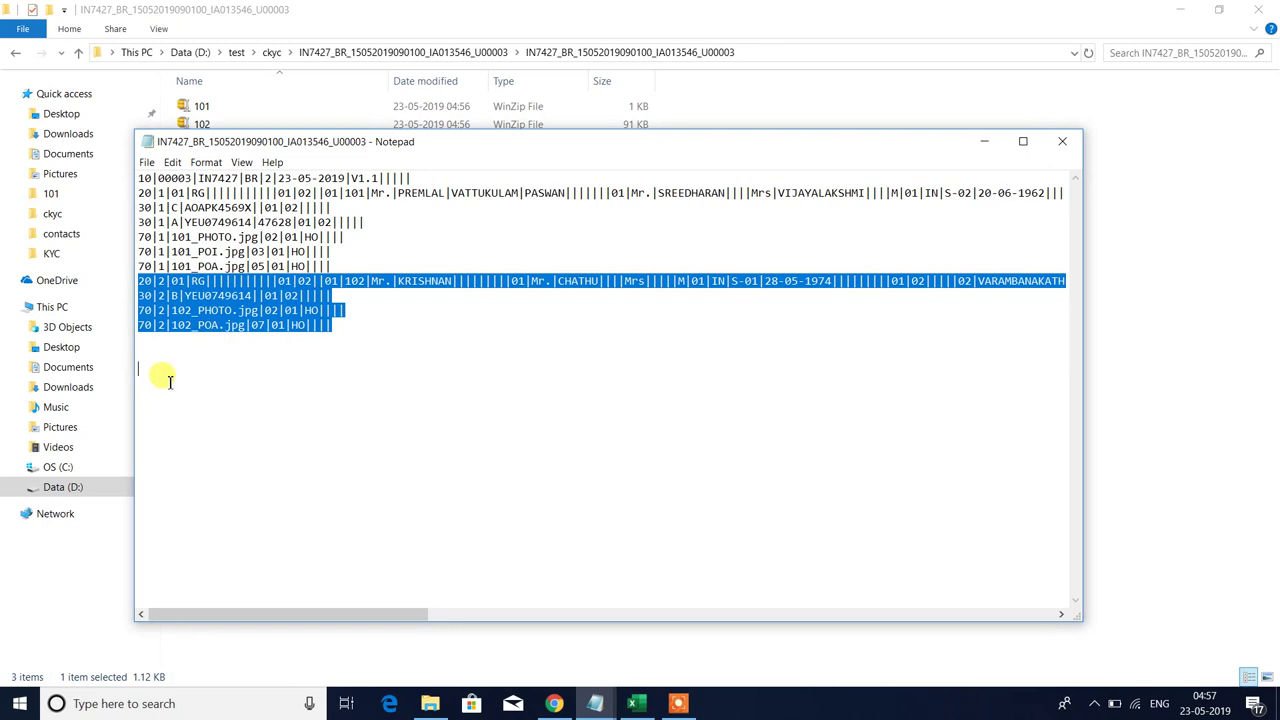
left_click_drag(140, 237, 366, 263)
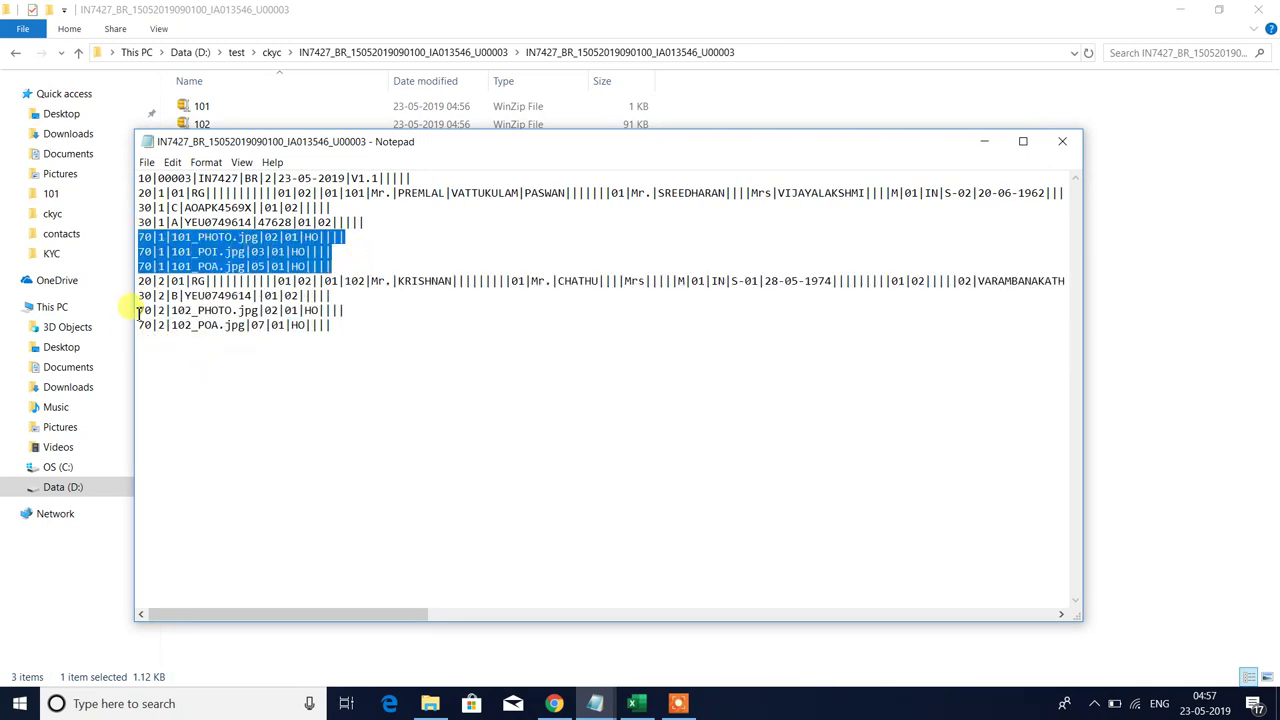
left_click_drag(138, 311, 178, 345)
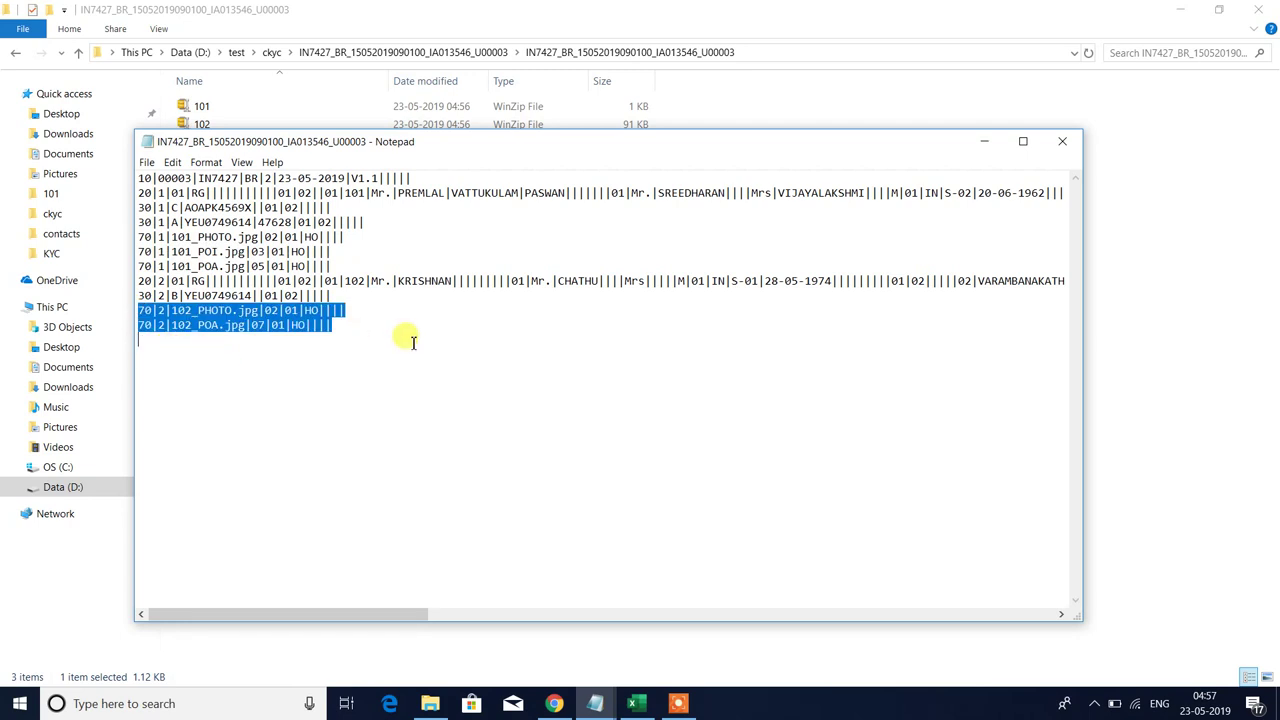
left_click(1068, 142)
- Back in ckyc, delete the U00003 zip file and its extracted U00003 folder
left_click(18, 55)
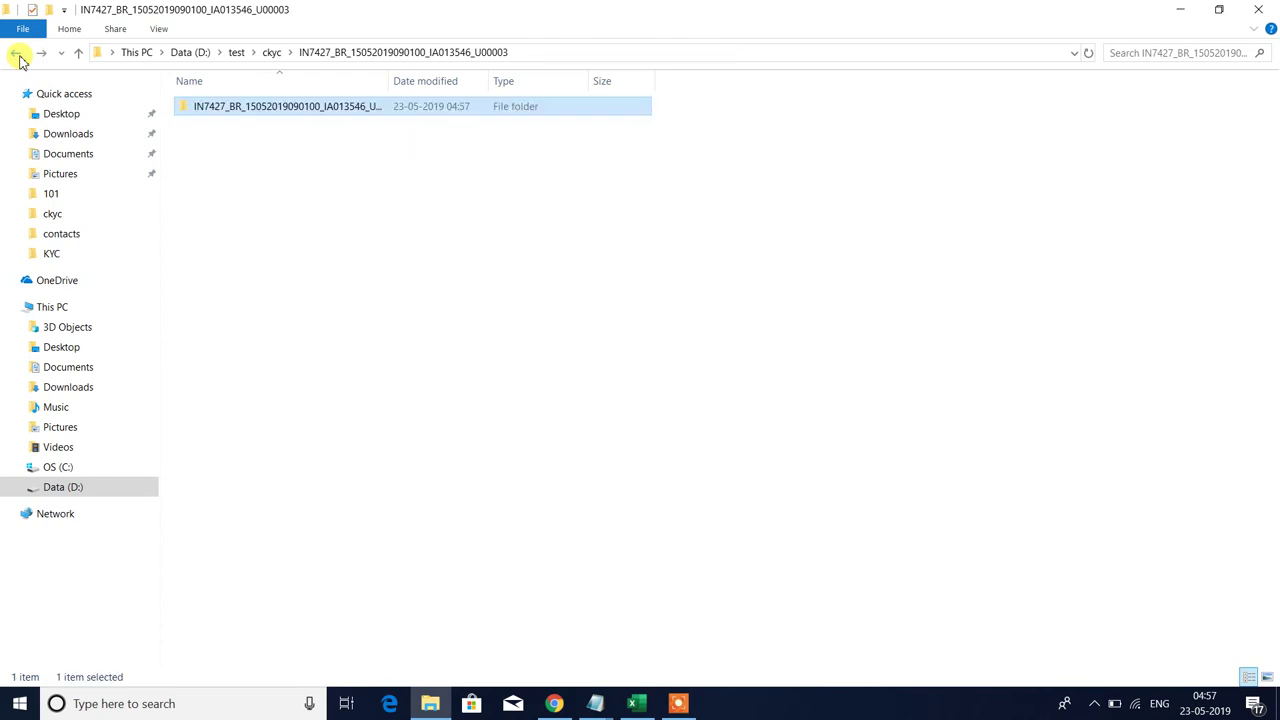
left_click(16, 55)
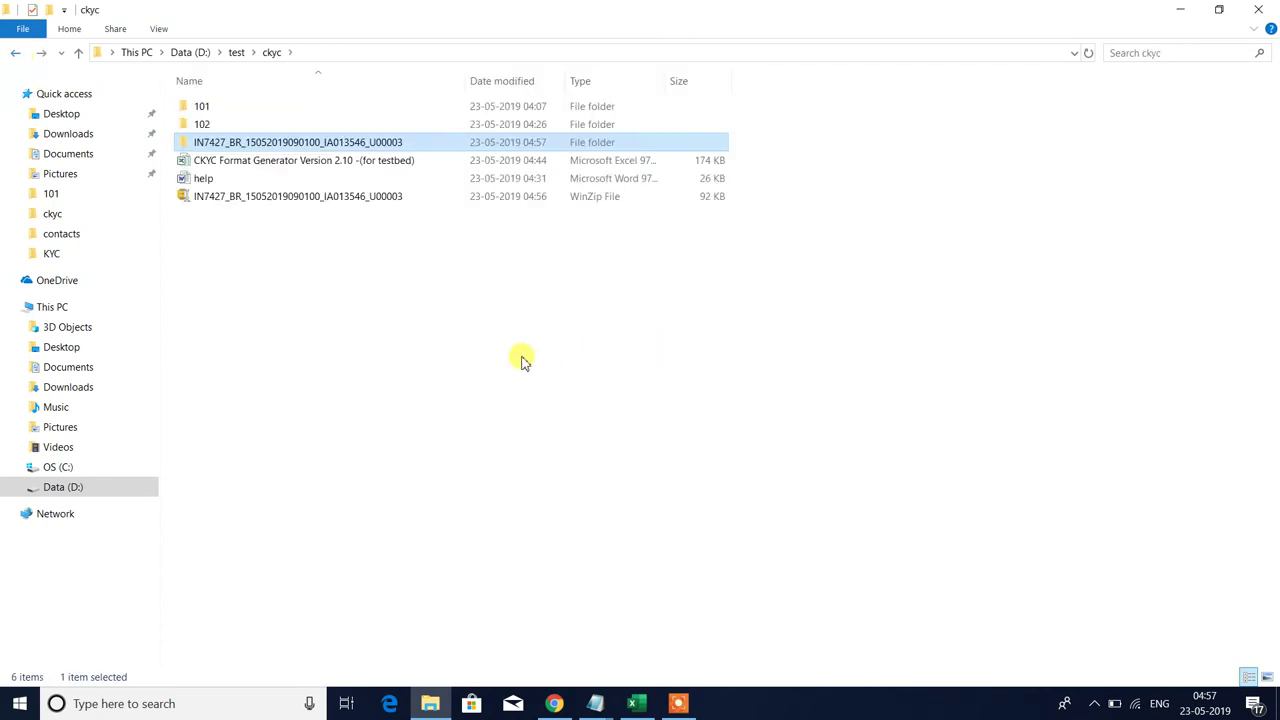
left_click(400, 197)
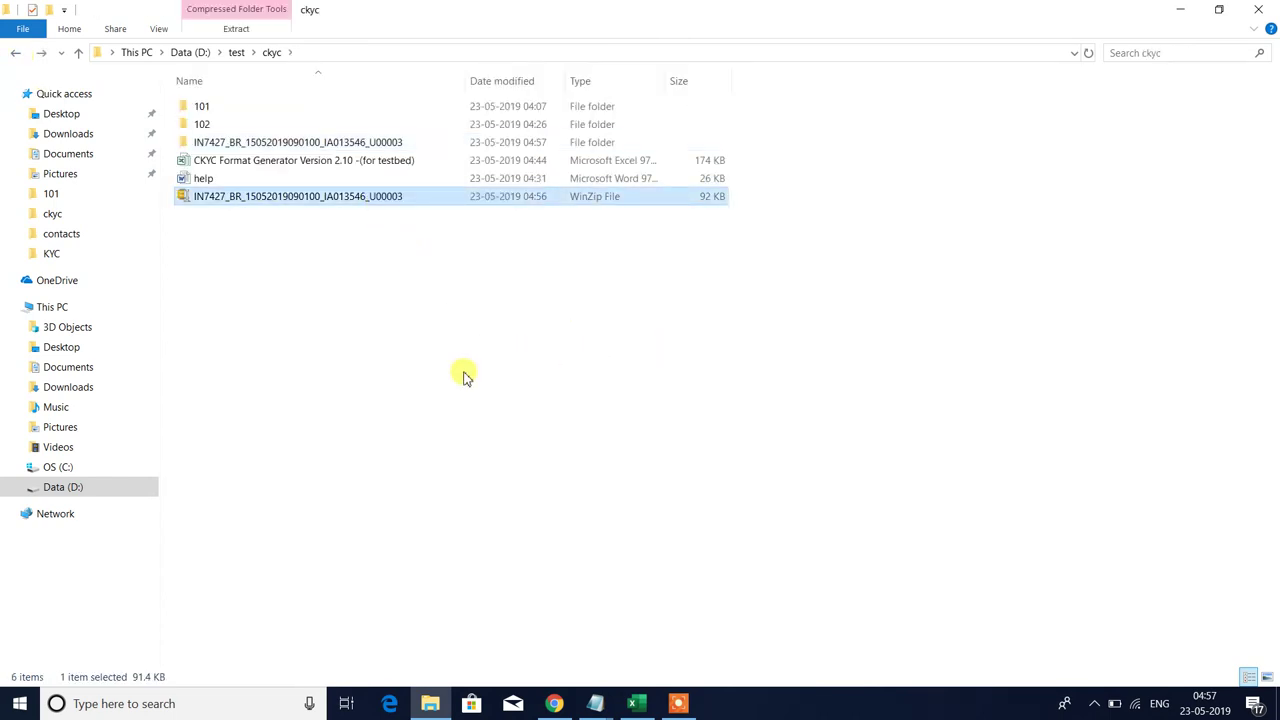
key("Delete")
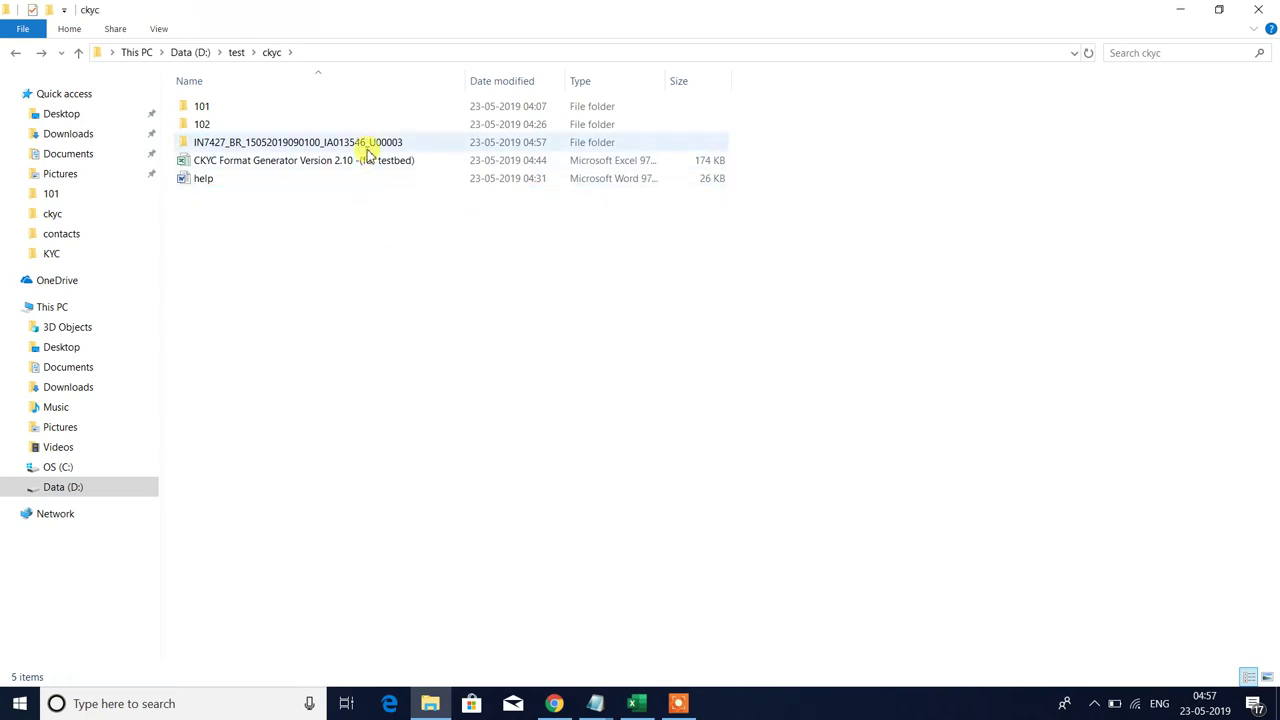
left_click(366, 143)
key("Delete")
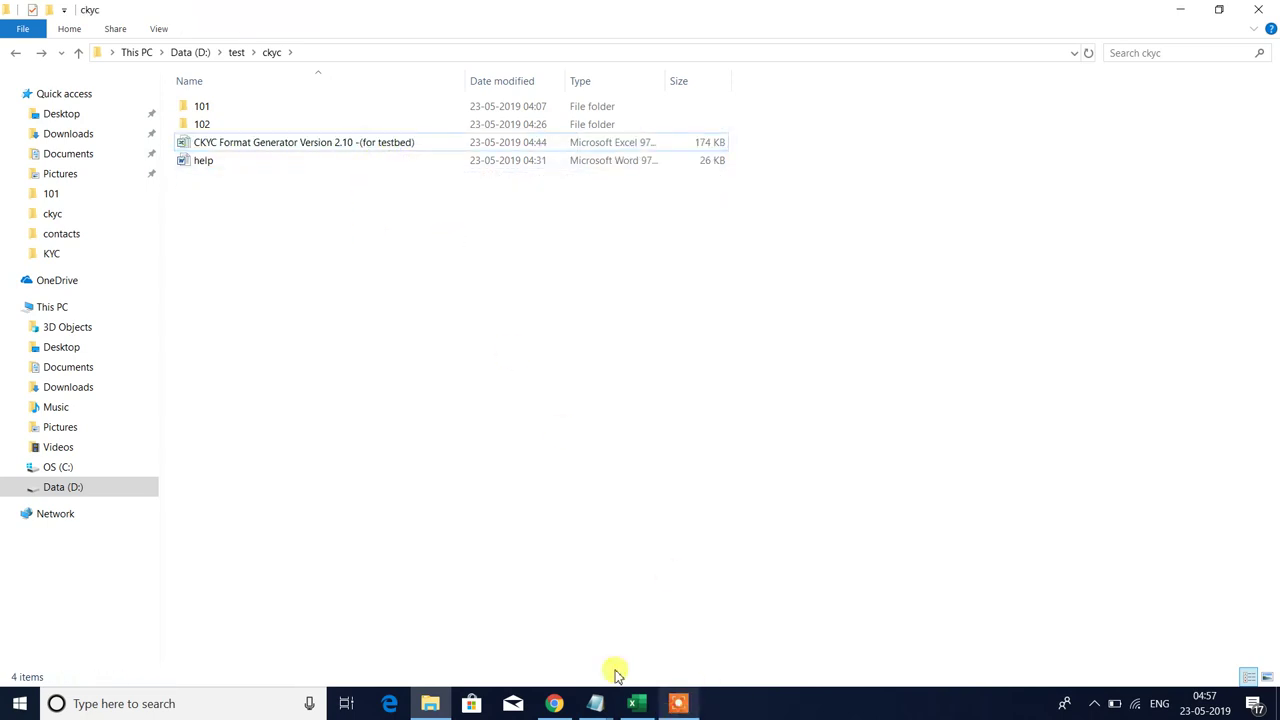
left_click(210, 127)
left_click(210, 126)
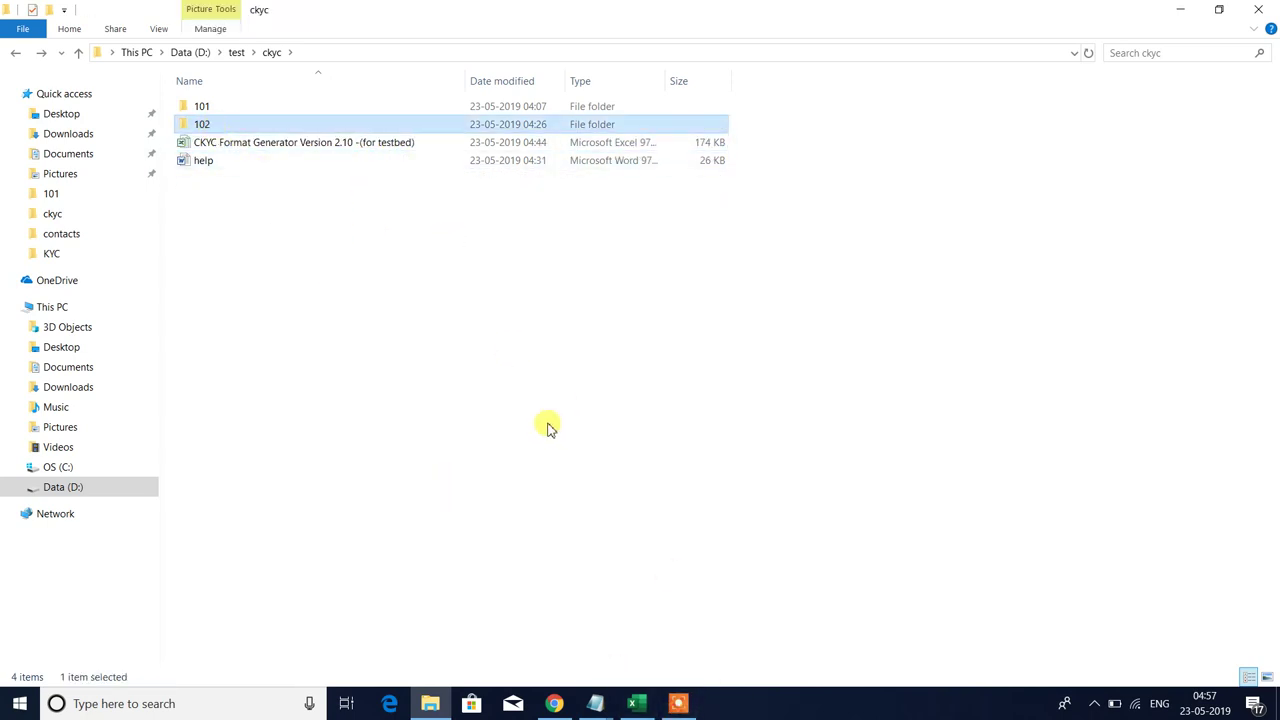
left_click(449, 440)
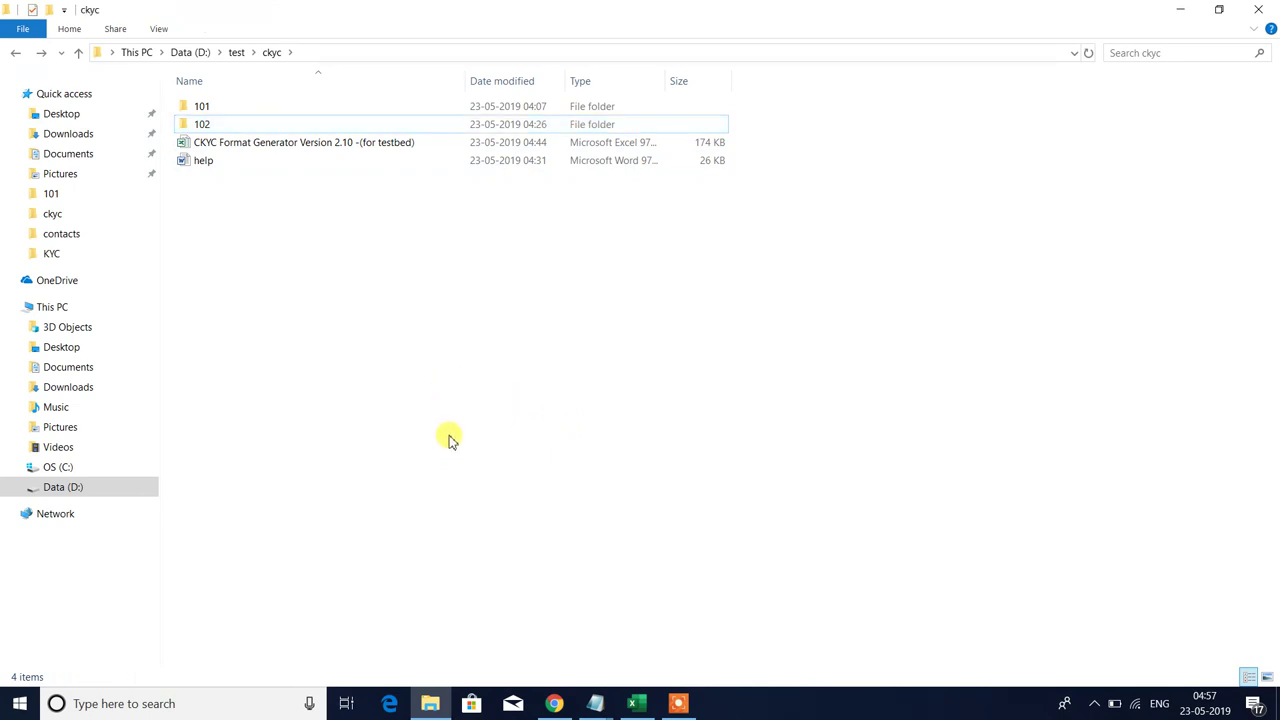
- Paste a copy of folder 102, rename it 103, then paste several more copies
key("ctrl+v")
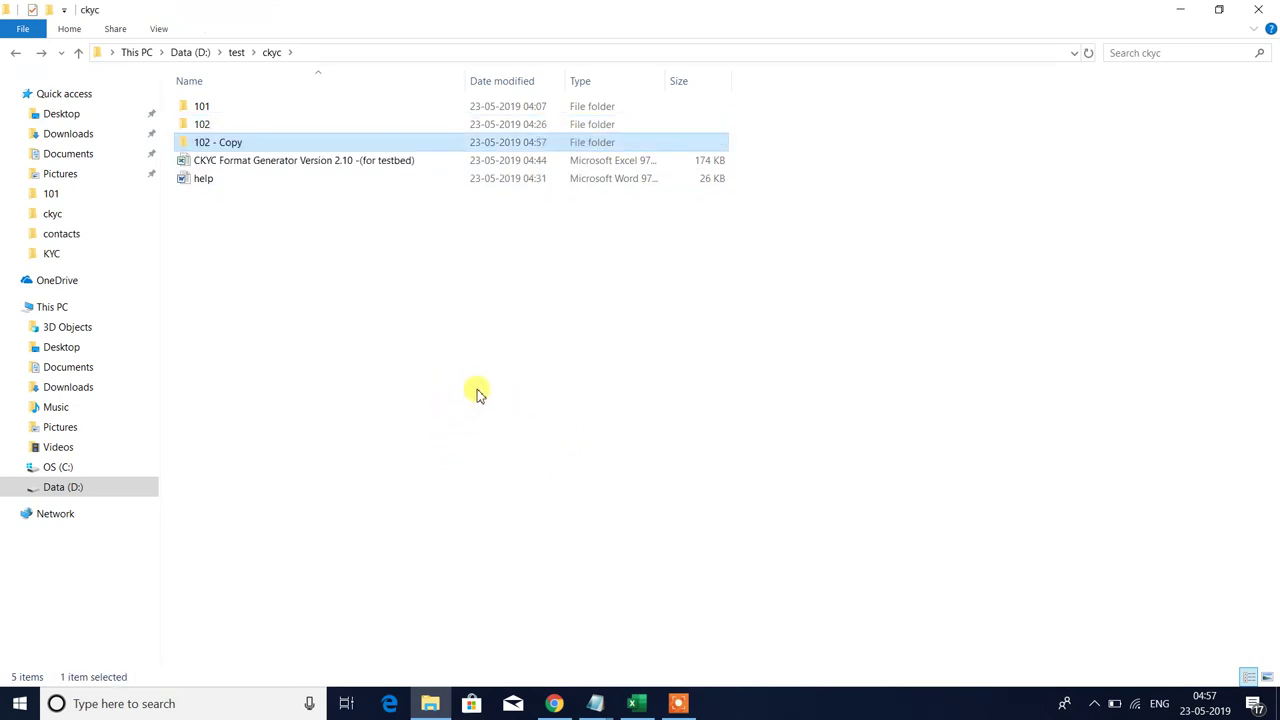
key("F2")
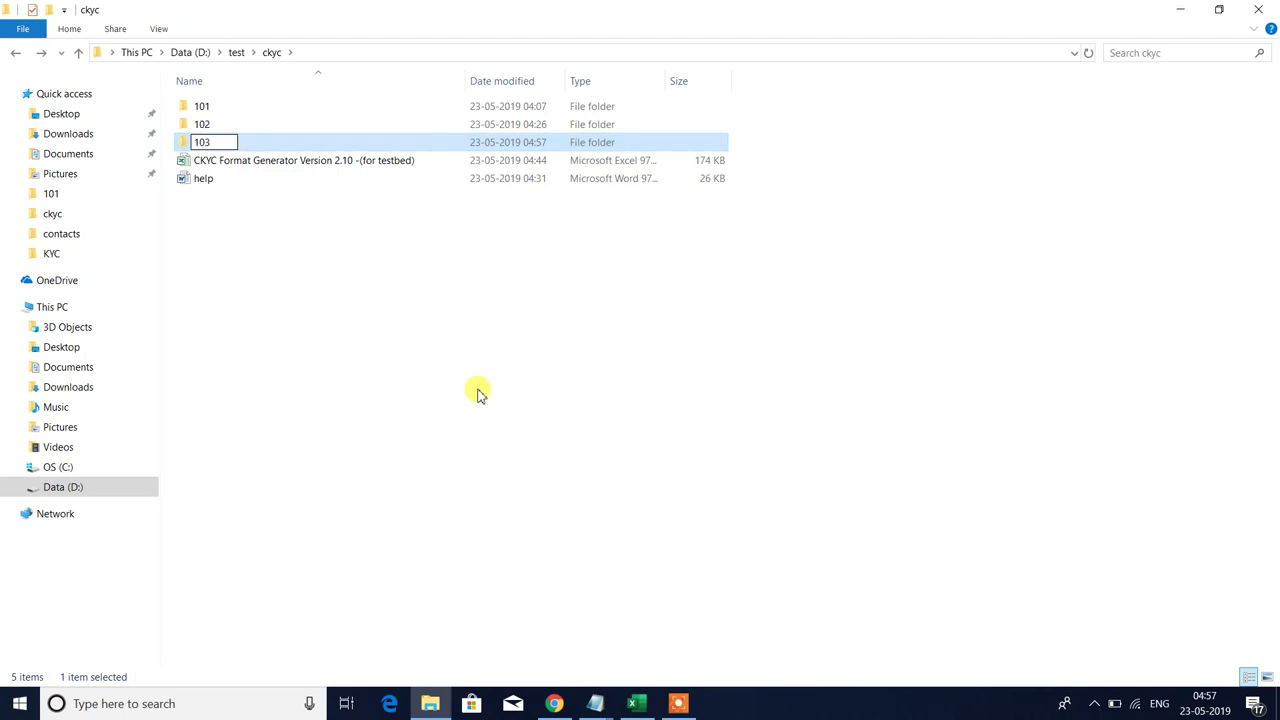
type("103")
key("Return")
left_click(443, 428)
key("ctrl+v")
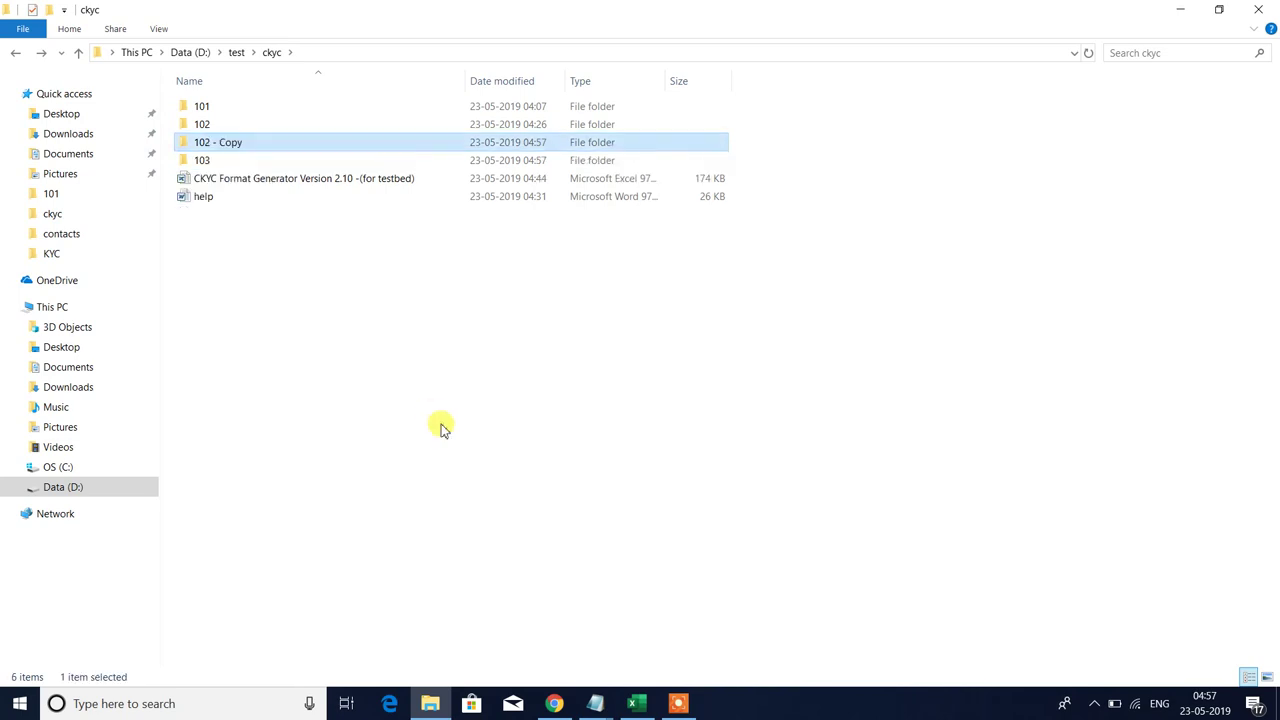
key("ctrl+v")
key("ctrl+v")
key("ctrl+v")
key("ctrl+v")
key("ctrl+v")
key("ctrl+v")
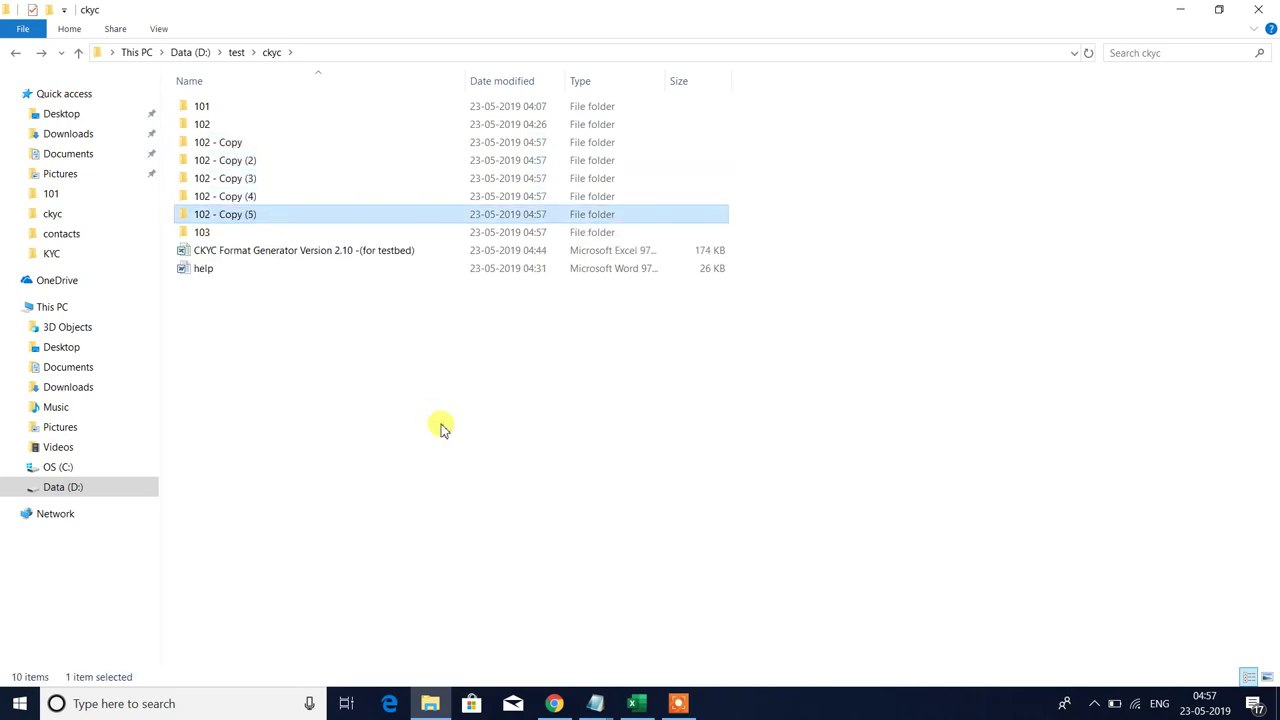
- Rename three of the '102 - Copy' folders to 104, 105 and 106
left_click(210, 143)
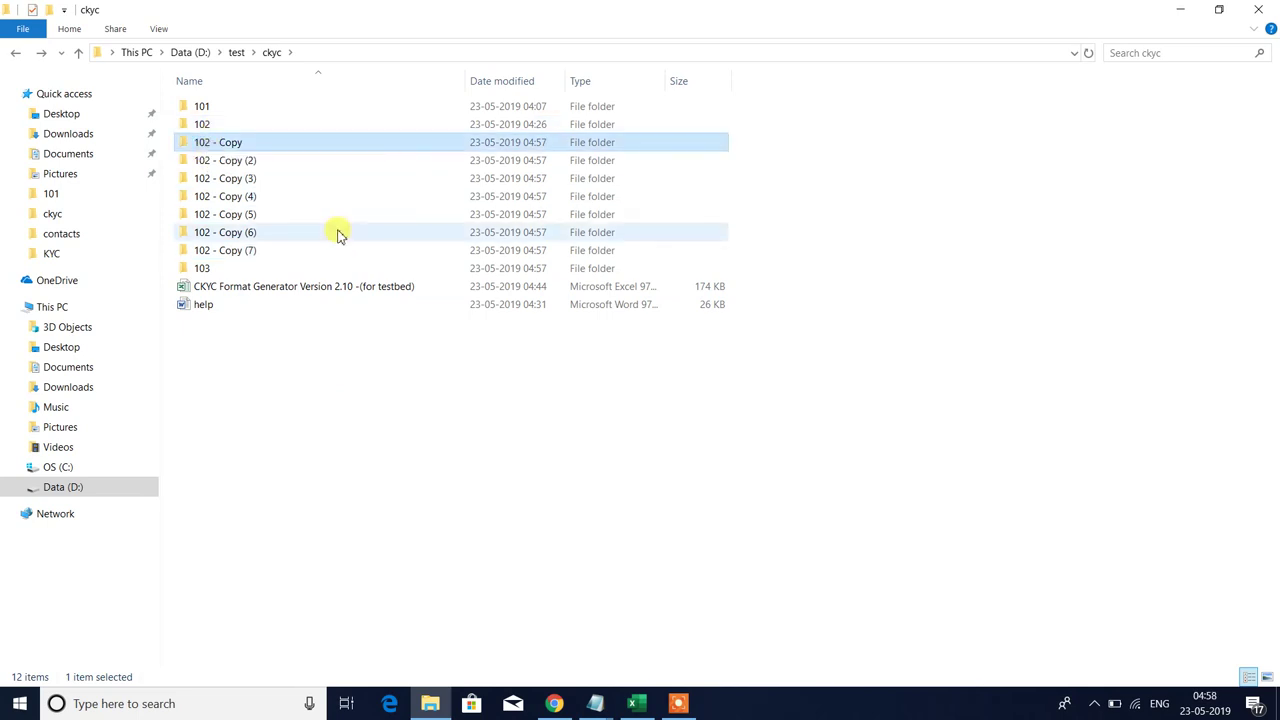
key("F2")
type("104")
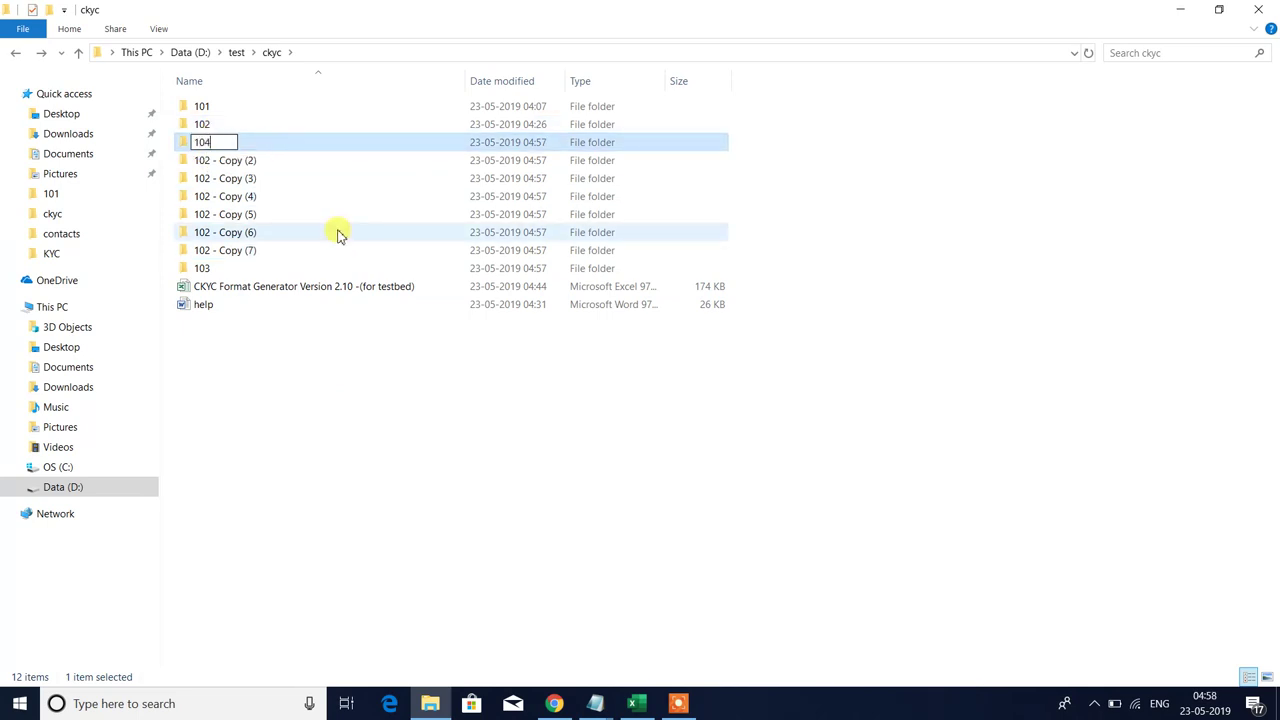
key("Return")
key("Up")
key("Up")
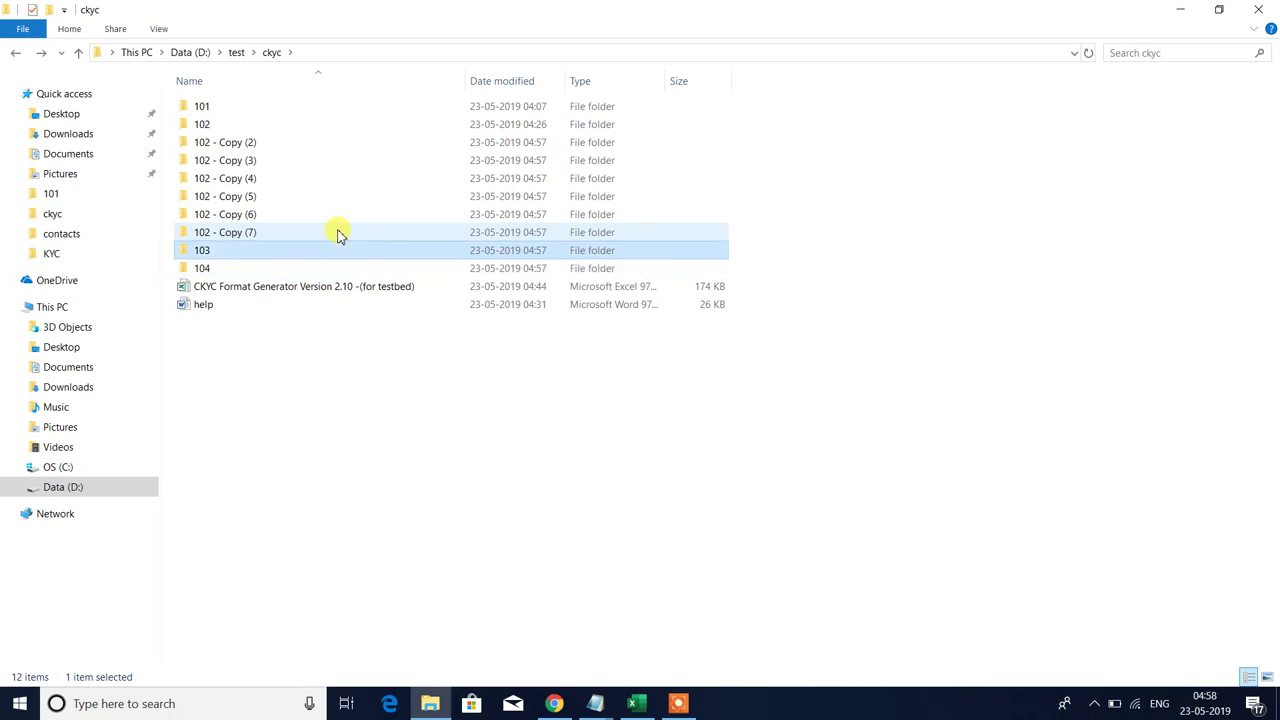
key("F2")
type("105")
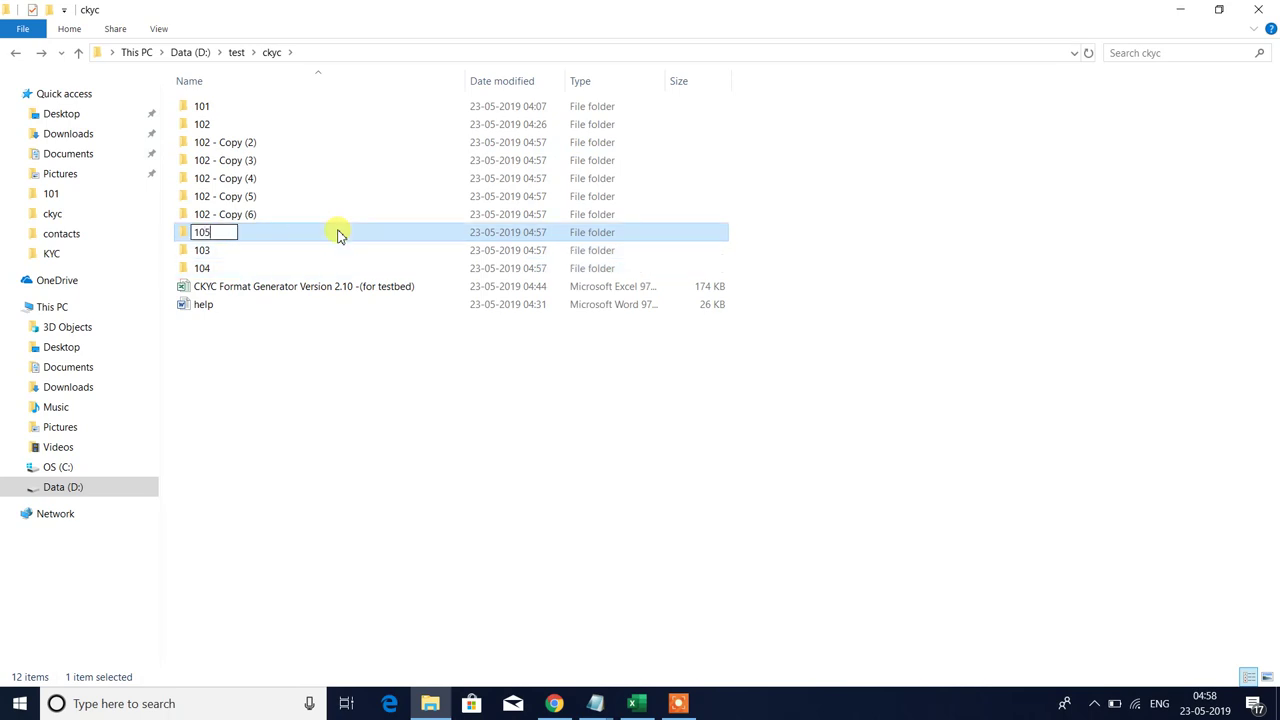
key("Return")
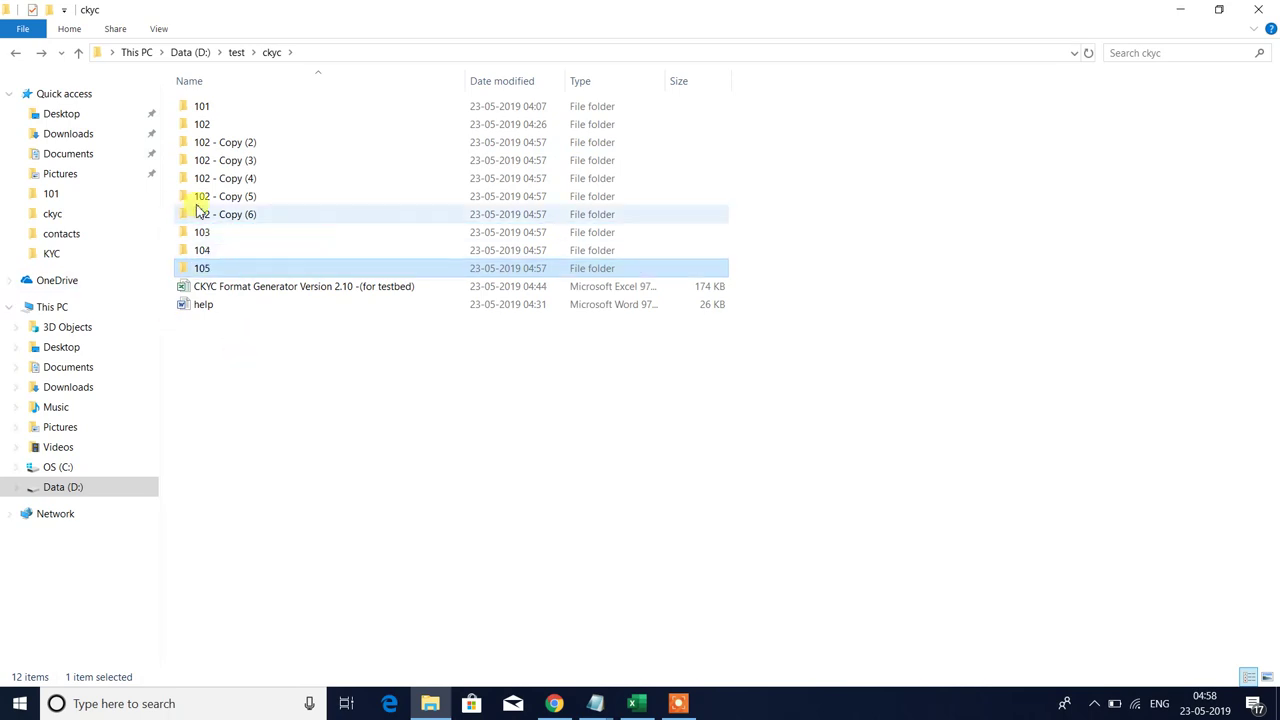
left_click(205, 218)
key("F2")
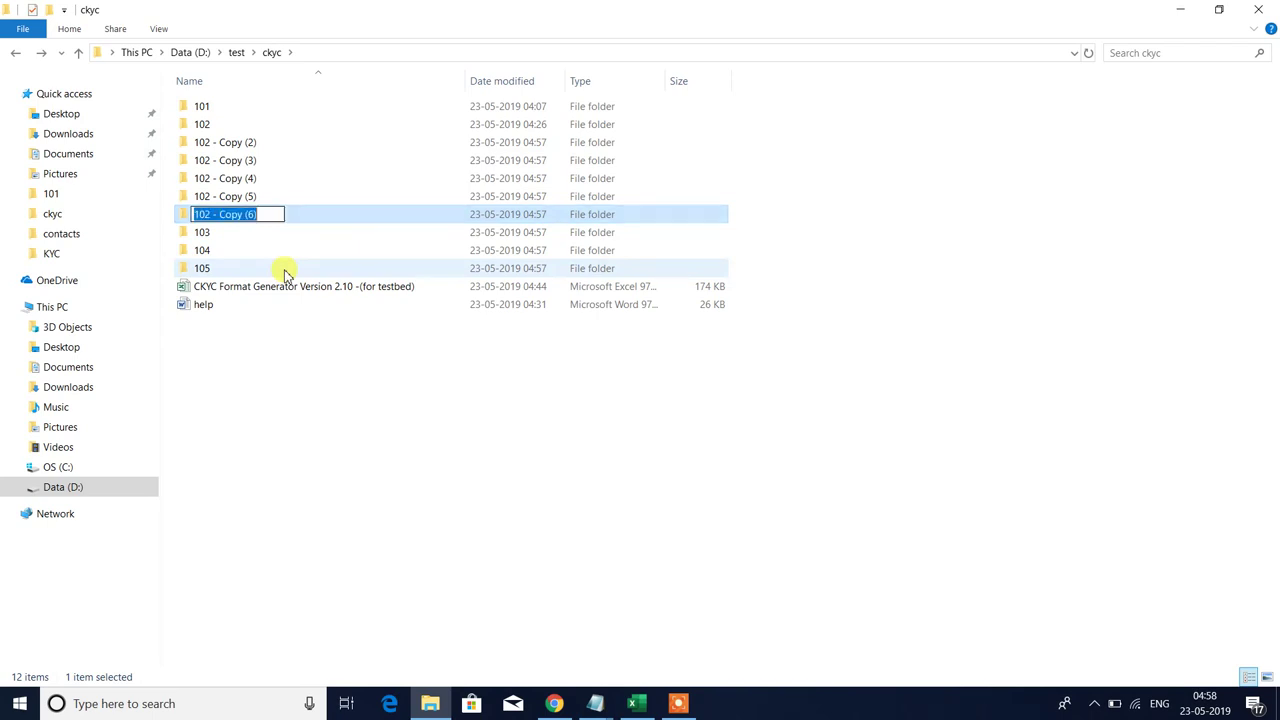
type("106")
key("Return")
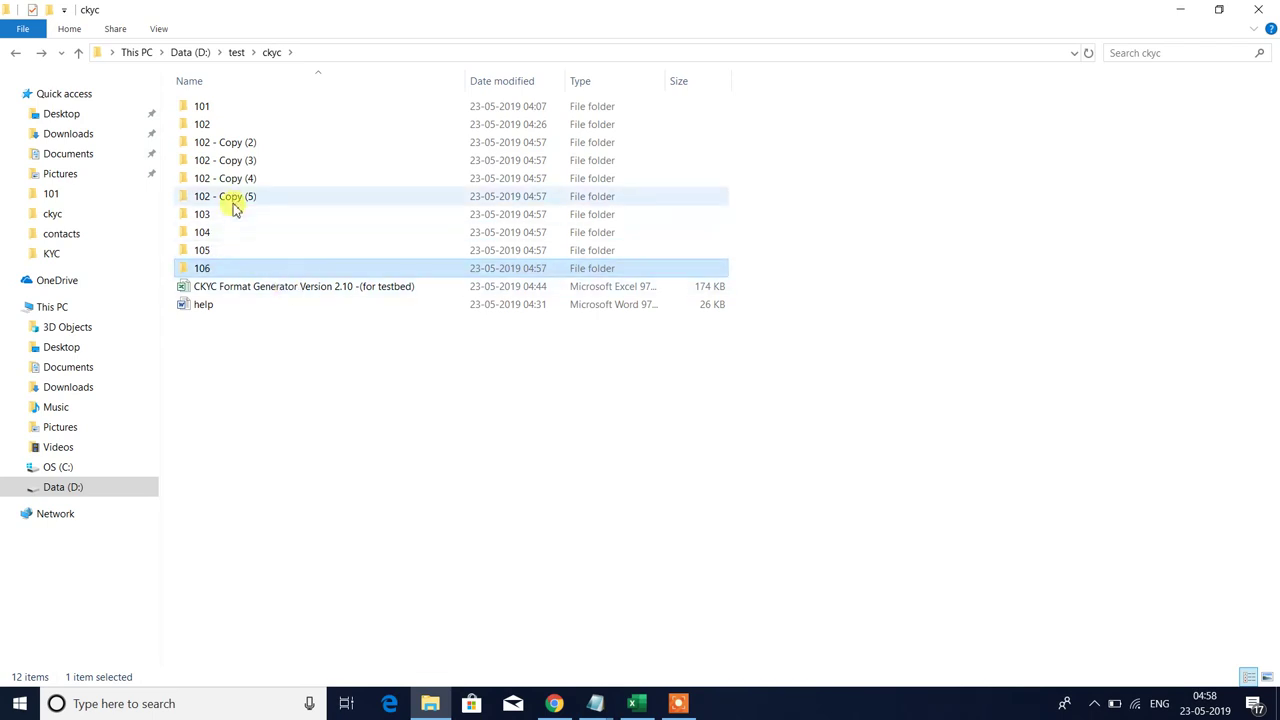
- Rename '102 - Copy (5)' to 107 and '102 - Copy (4)' to 108
left_click(232, 198)
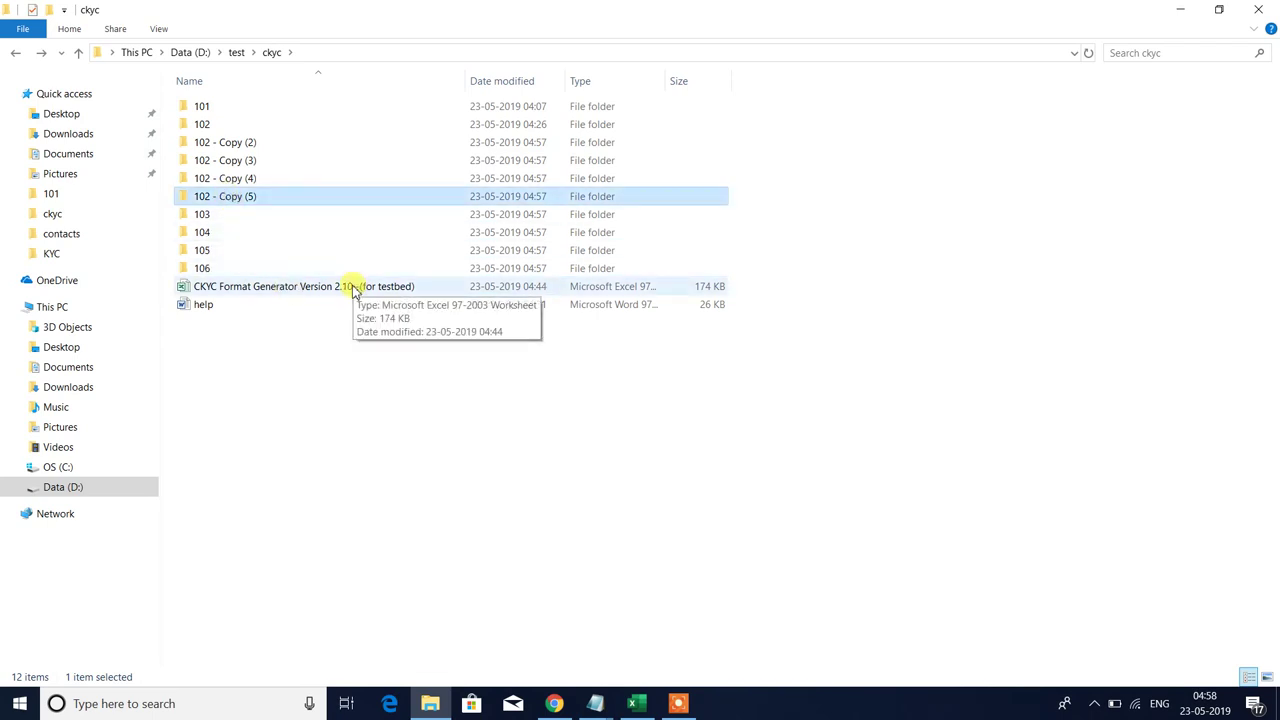
key("F2")
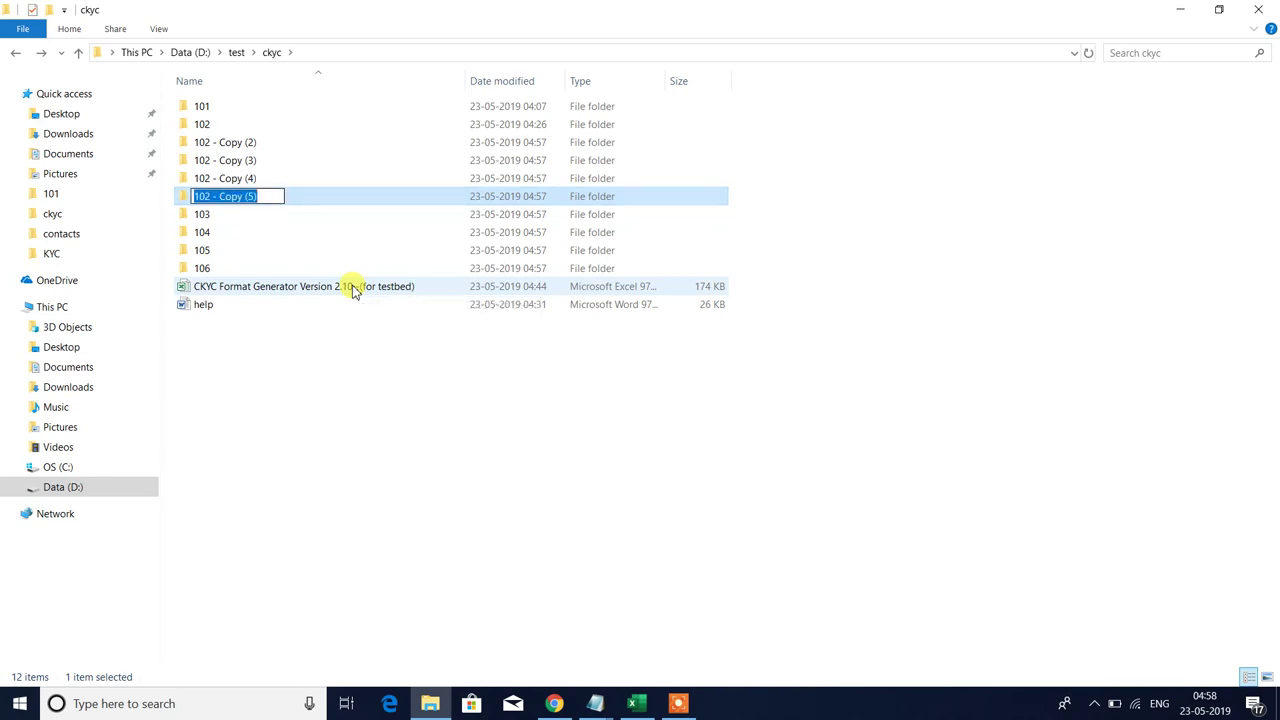
type("107")
key("Return")
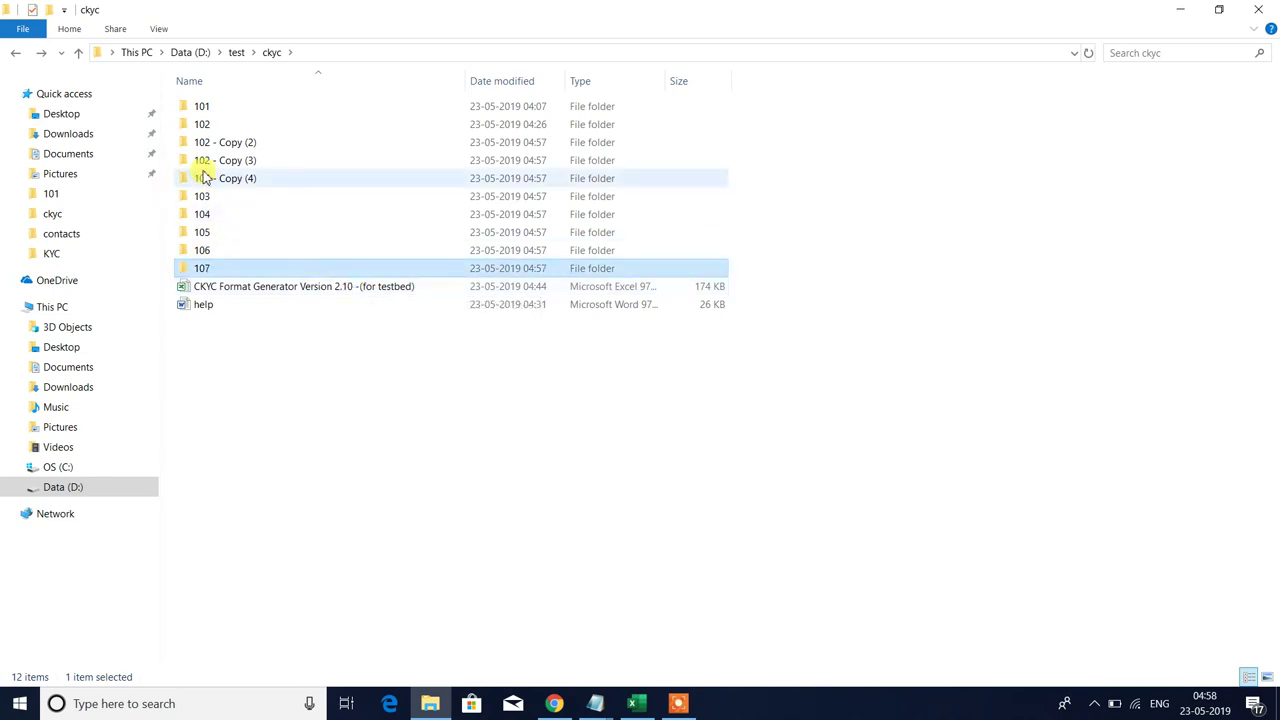
left_click(222, 178)
key("F2")
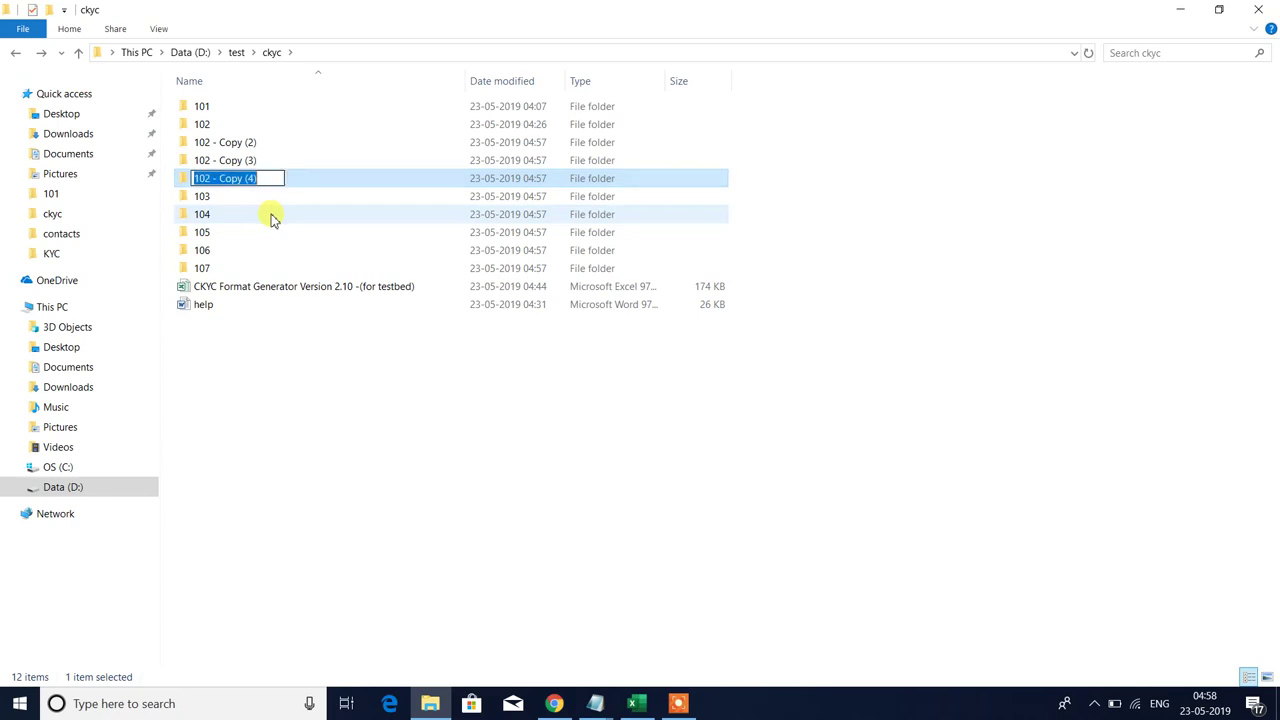
type("108")
key("Return")
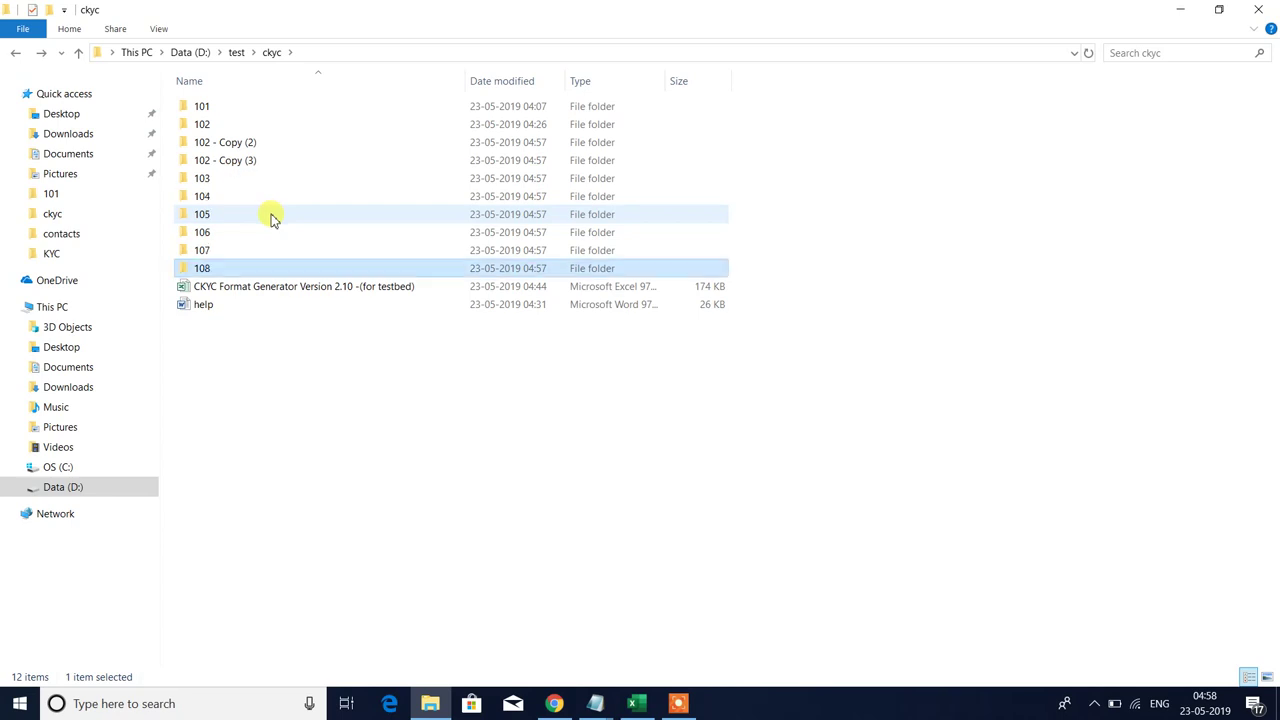
- Rename '102 - Copy (3)' to 109 and '102 - Copy (2)' to 110
left_click(214, 164)
key("F2")
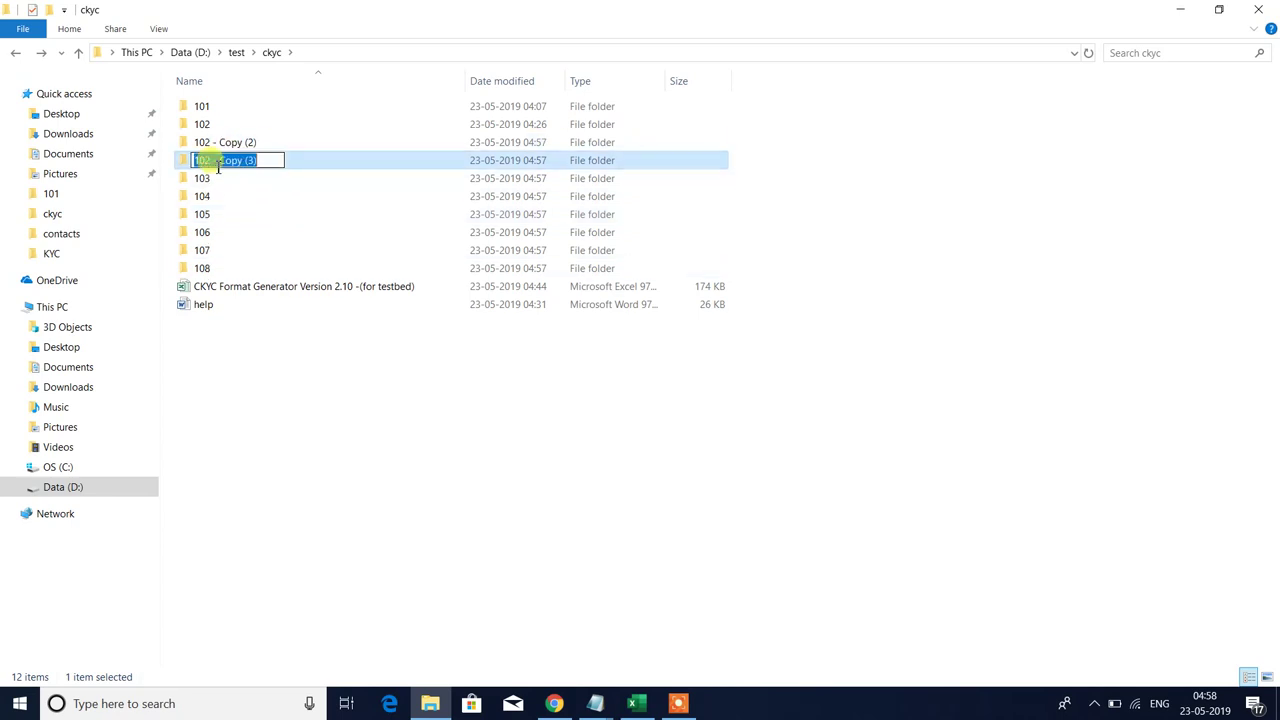
type("109")
key("Return")
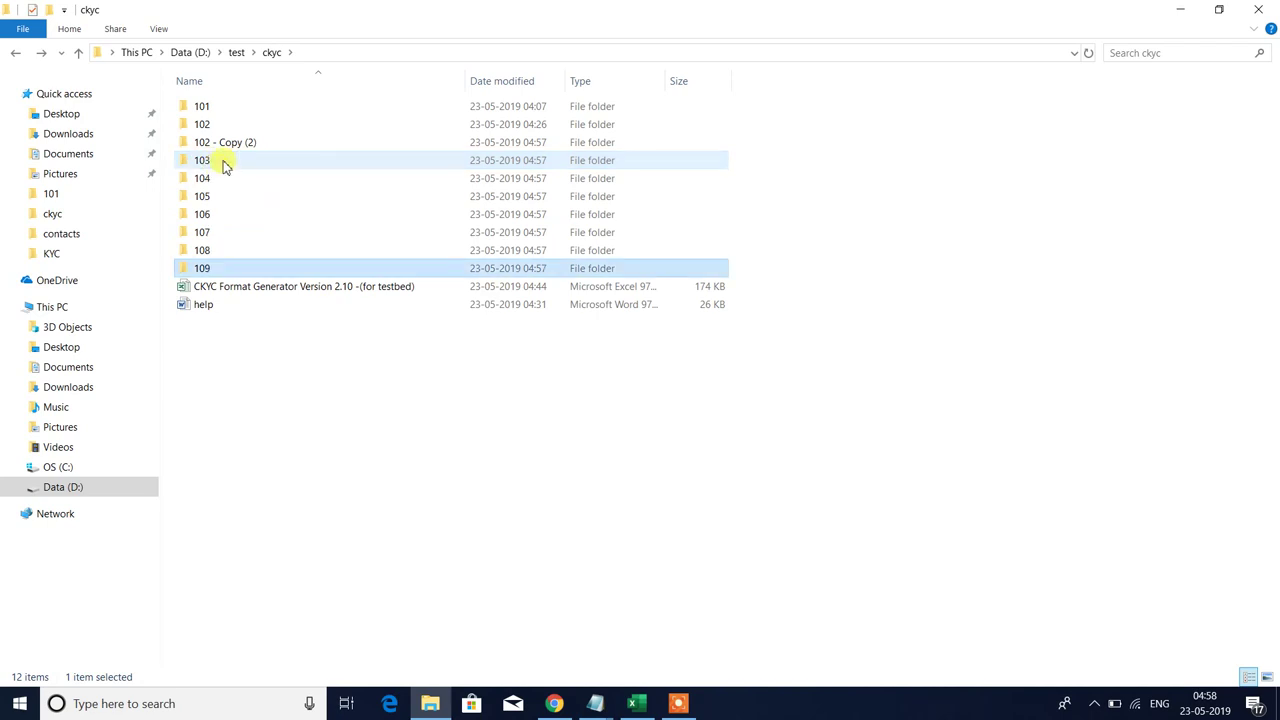
left_click(232, 146)
key("F2")
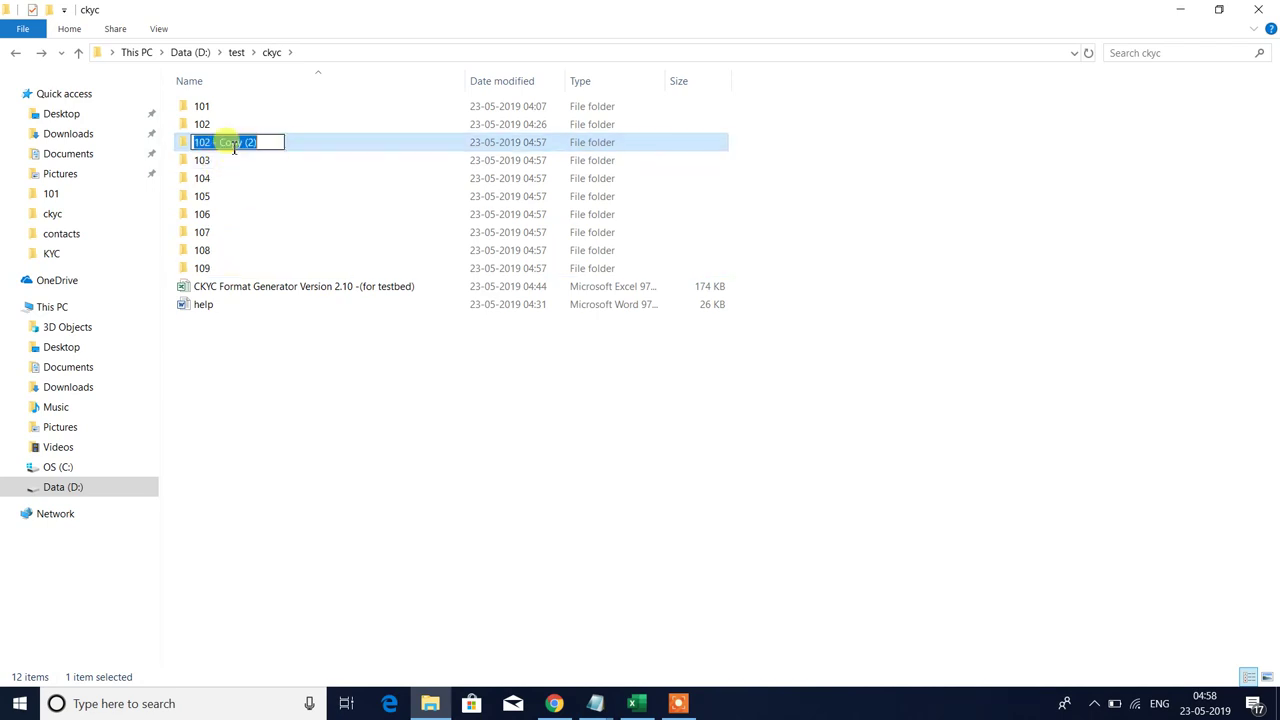
type("110")
key("Return")
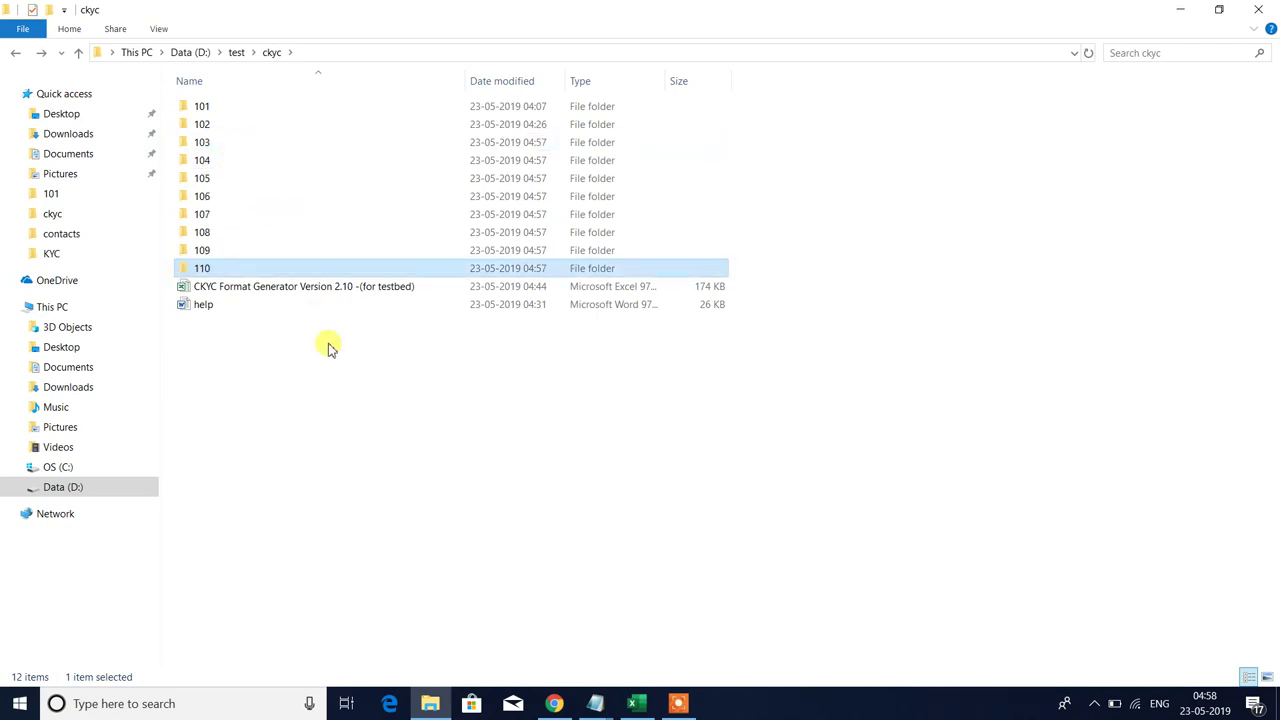
left_click(578, 438)
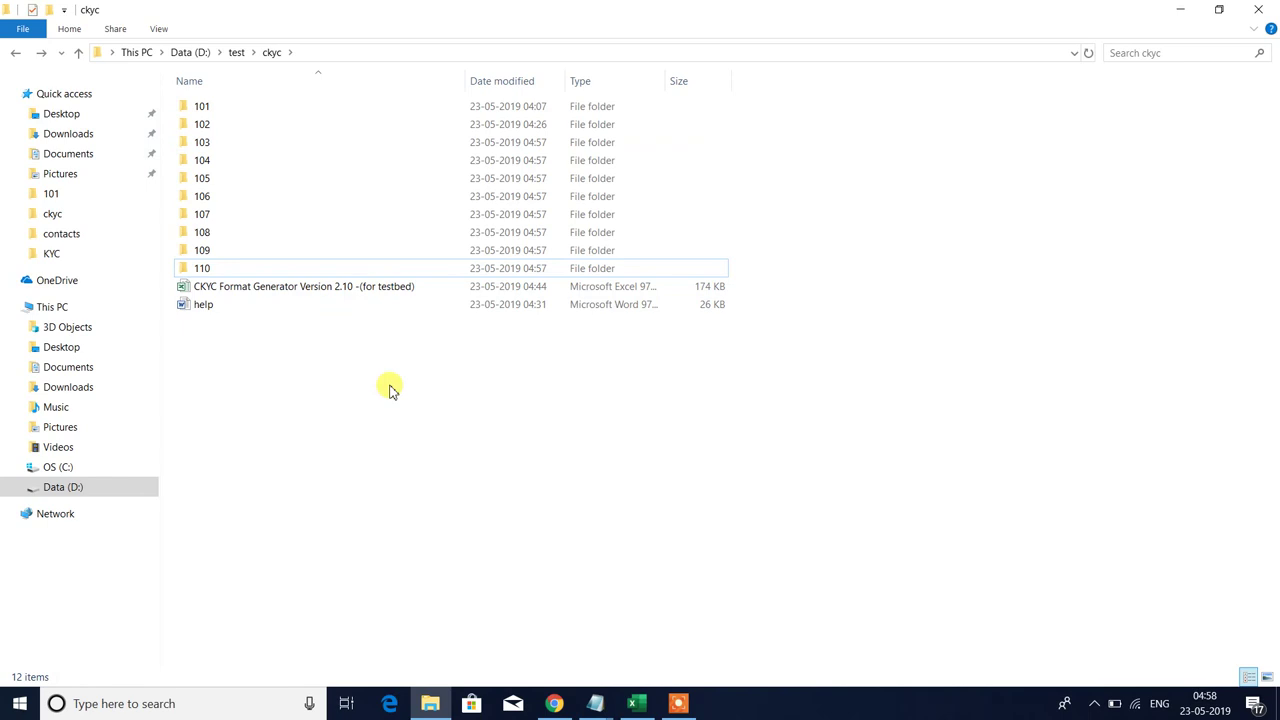
- Fill customer 102's row 3 record down through rows 4–15 with Ctrl+D
left_click(636, 704)
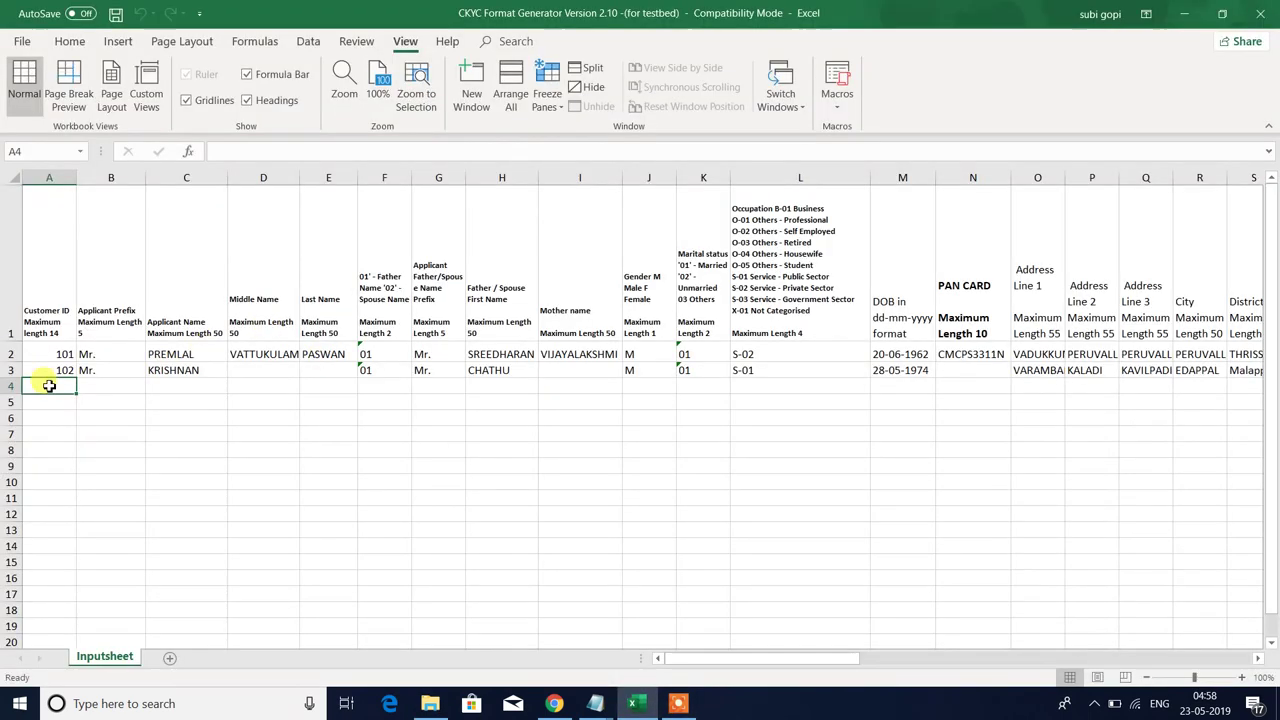
left_click_drag(15, 369, 61, 563)
key("ctrl+d")
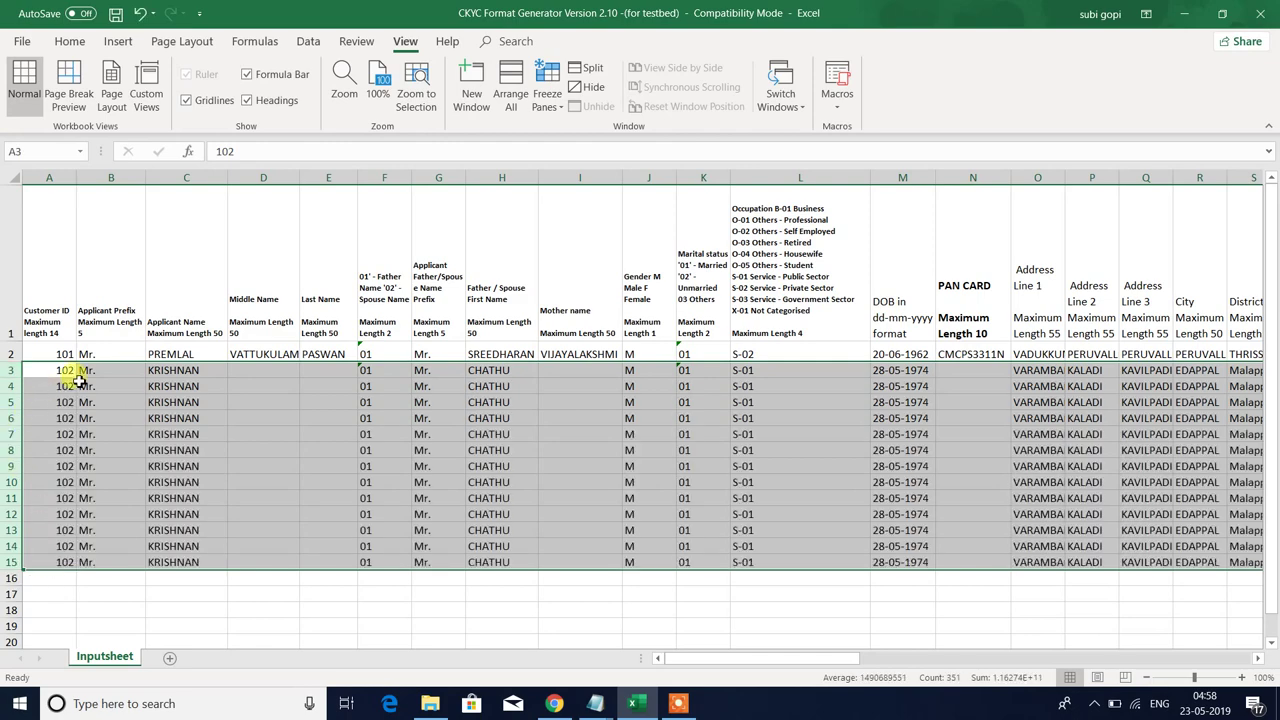
- Enter the formula =A3+1 in cell A4
left_click(67, 388)
type("=")
key("Up")
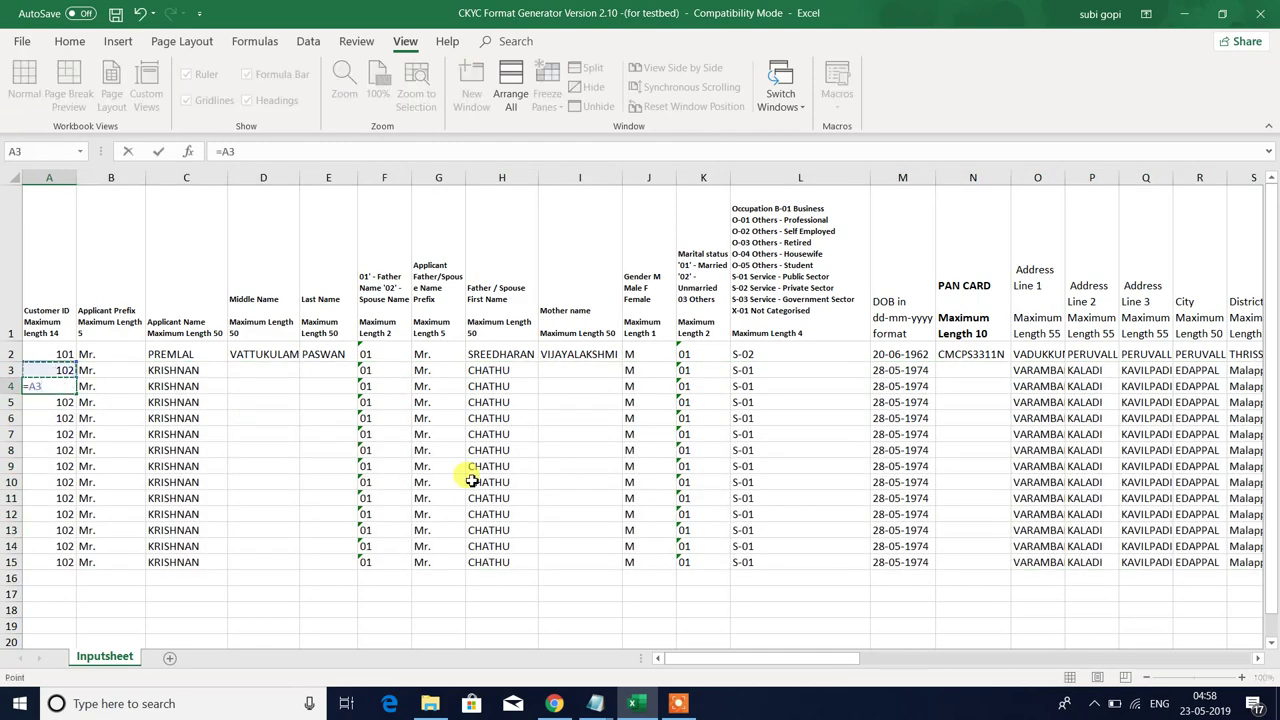
key("Return")
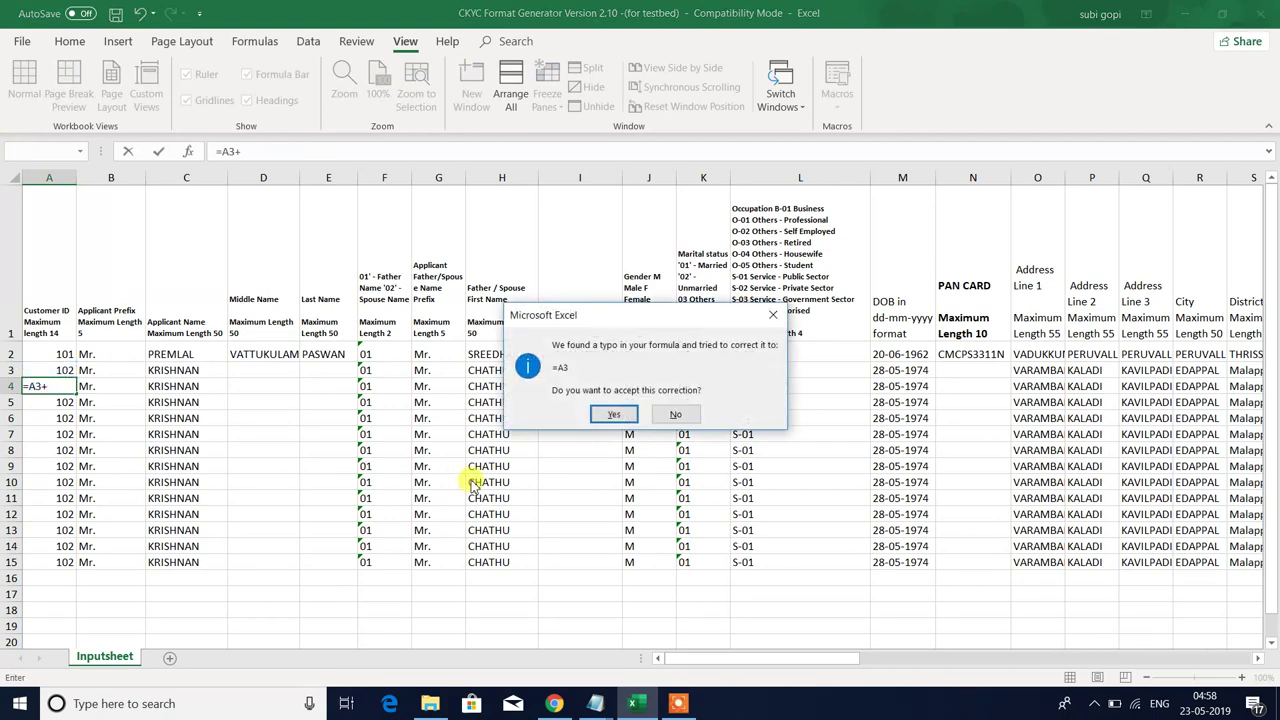
left_click(612, 414)
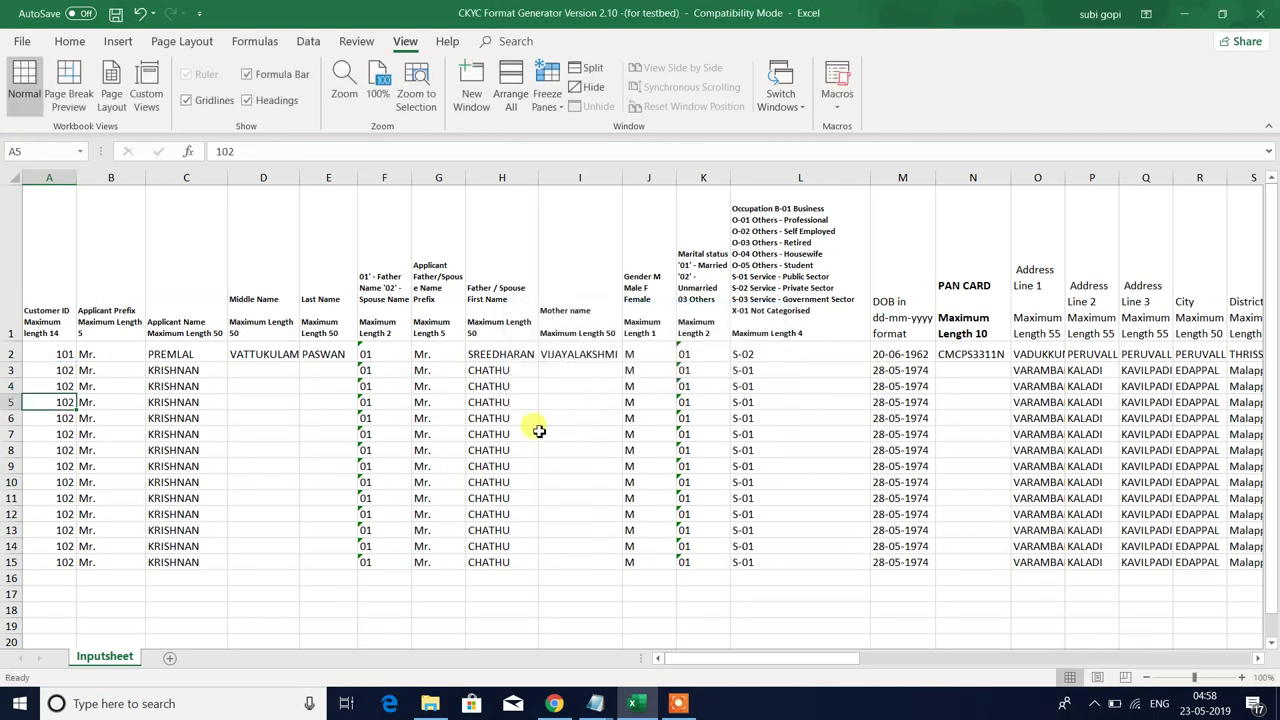
left_click(50, 386)
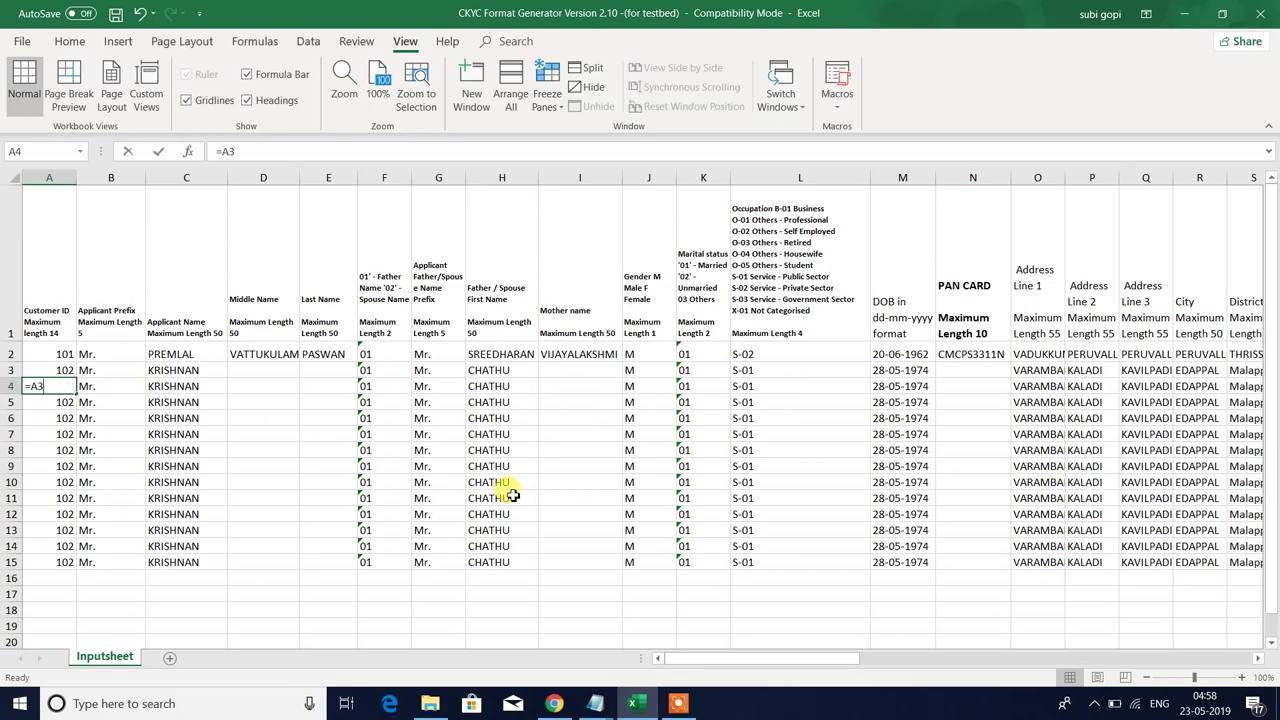
type("=")
key("Up")
type("+1")
key("Return")
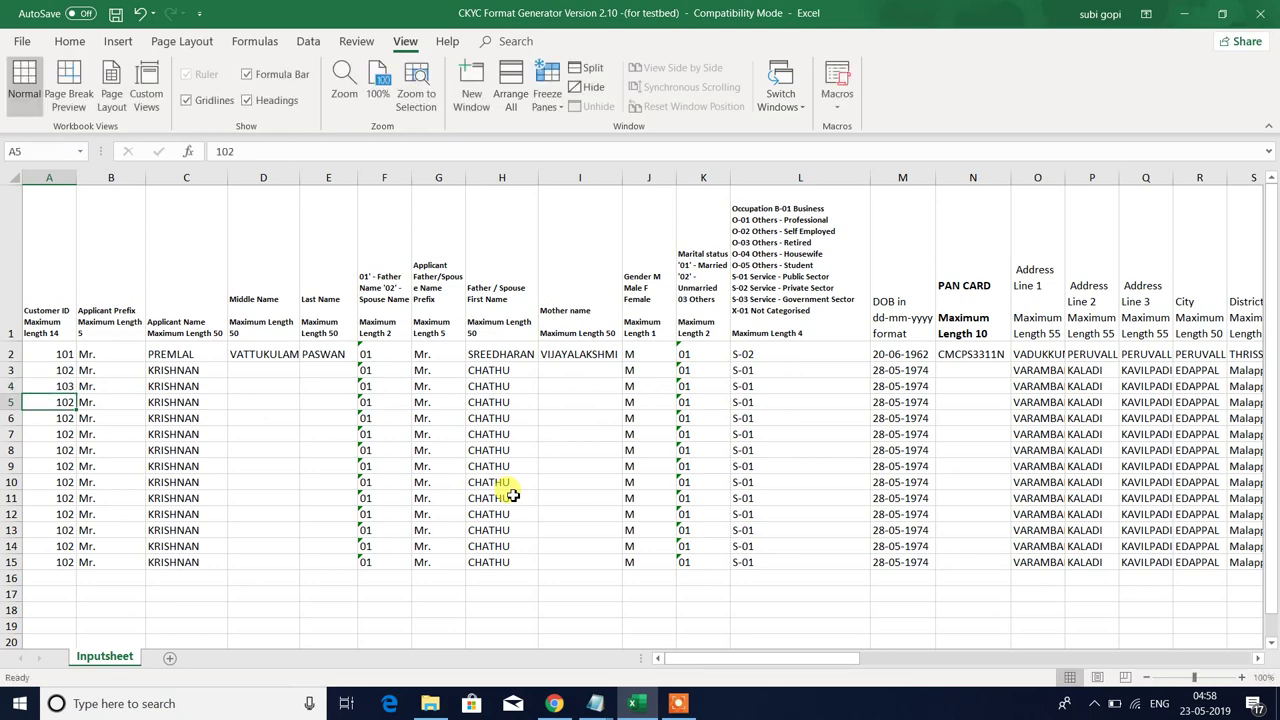
- Fill the +1 formula down to A15 so Customer IDs run 103–114
left_click(53, 386)
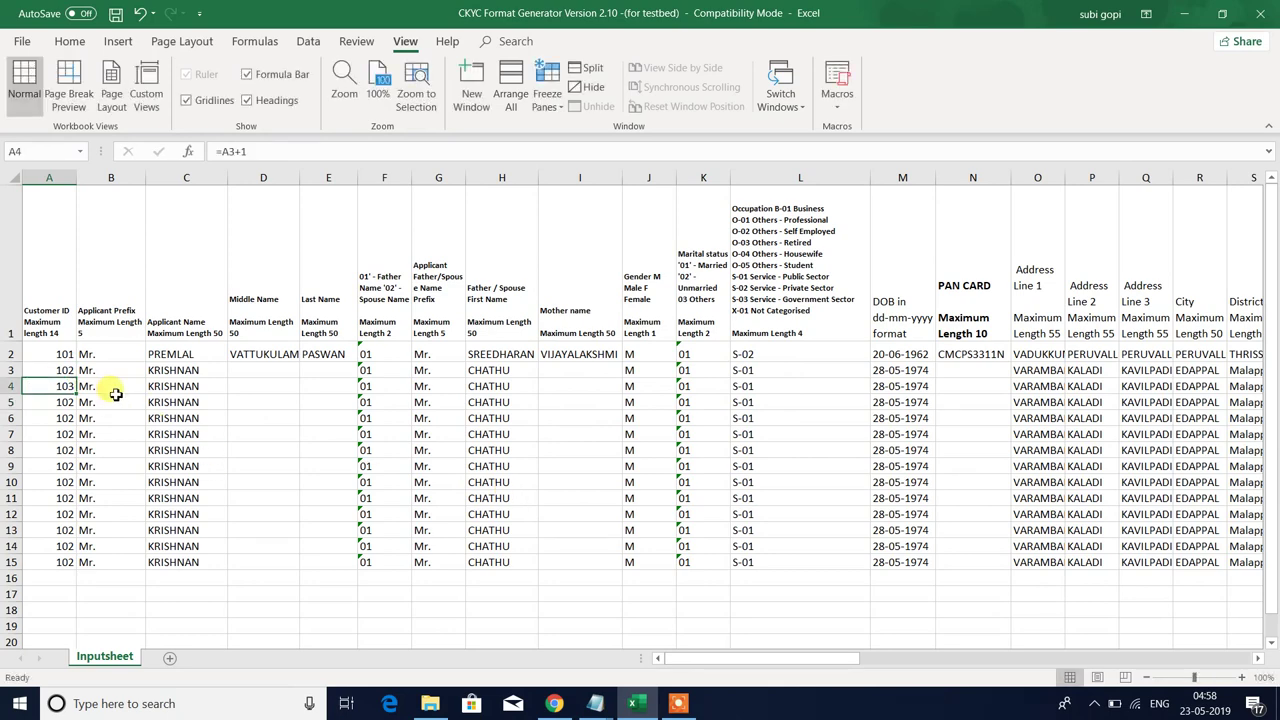
left_click_drag(75, 393, 75, 566)
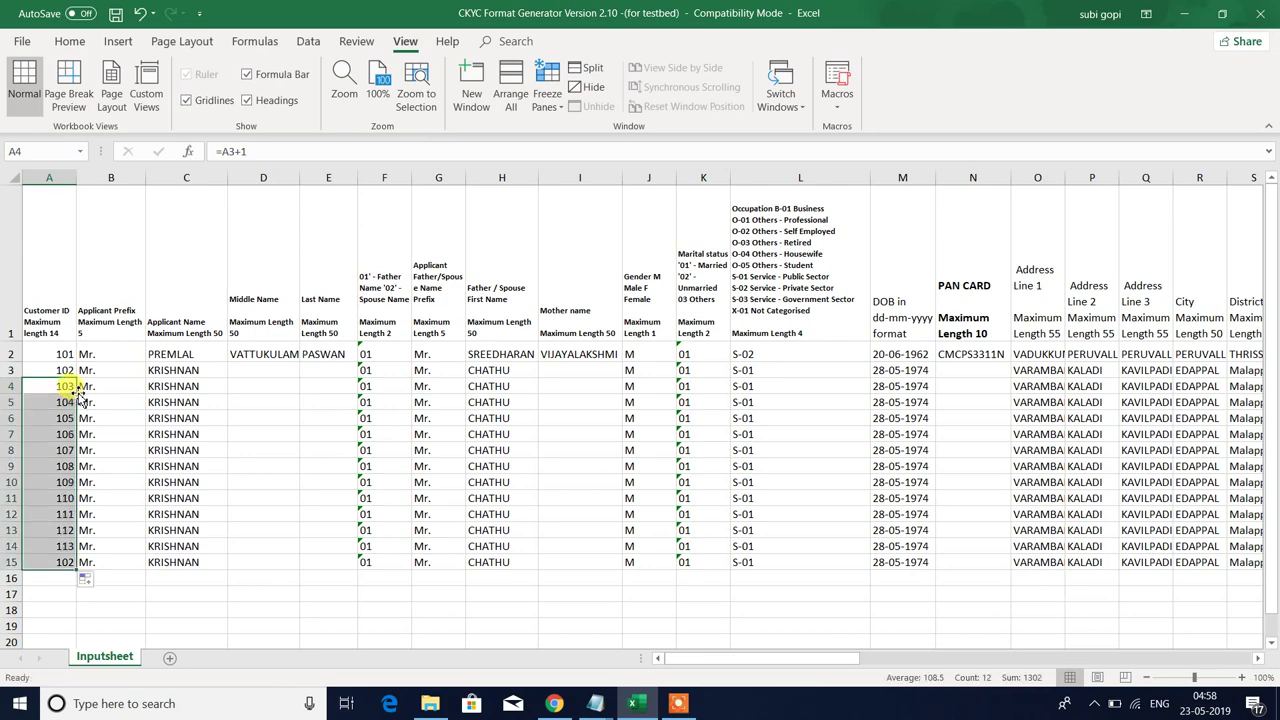
left_click(45, 514)
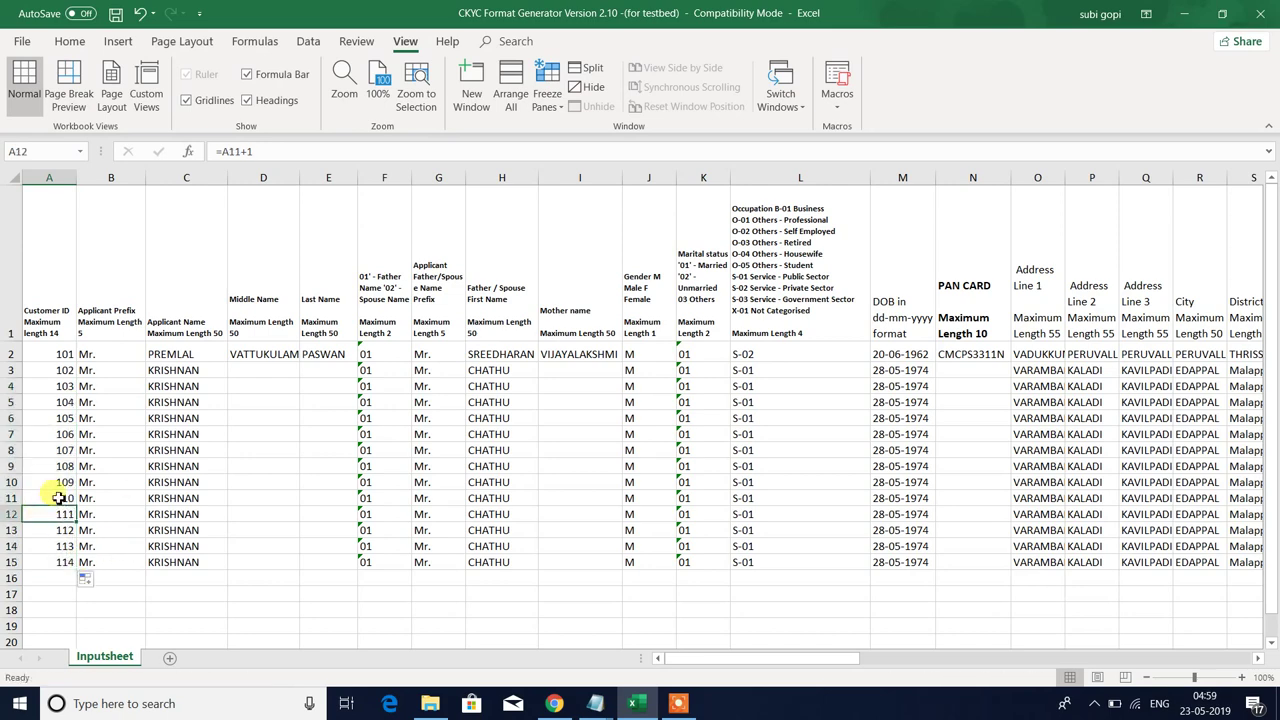
left_click(54, 495)
key("shift+Up")
key("shift+Up")
key("shift+Up")
key("shift+Up")
key("shift+Up")
key("shift+Up")
key("shift+Up")
key("shift+Up")
key("shift+Up")
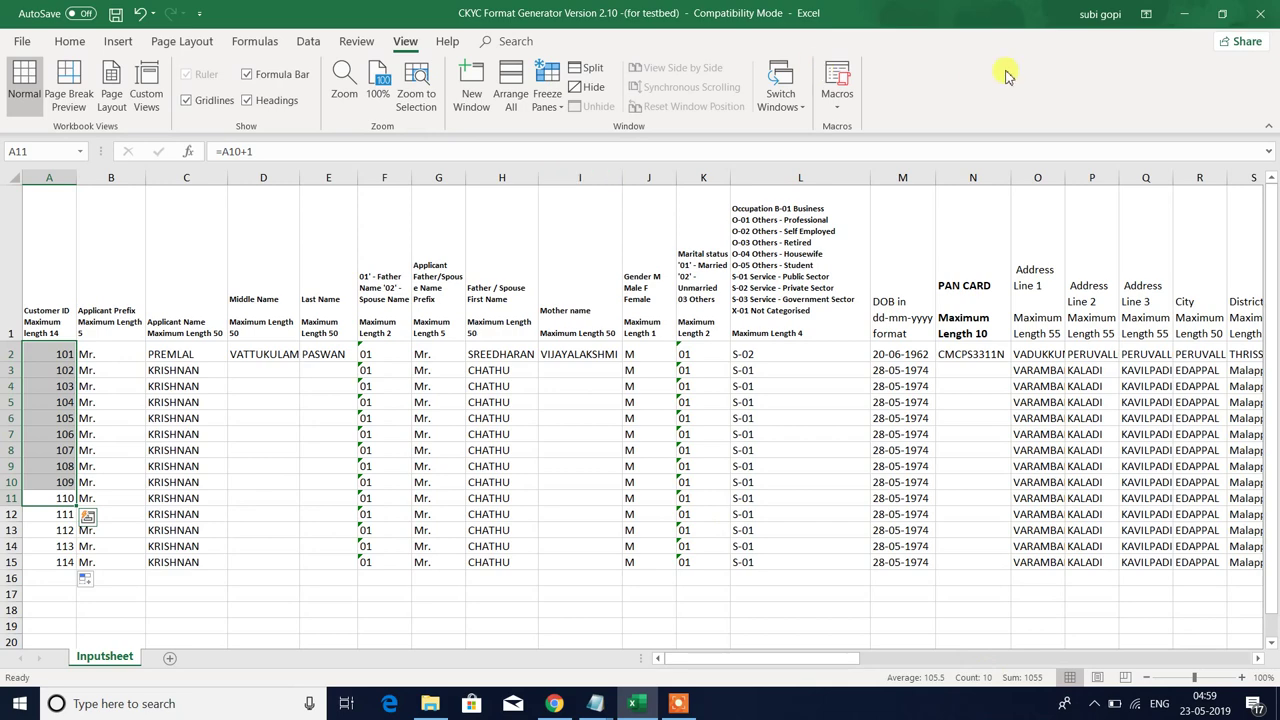
- Run Start_Convert with 10 total rows and acknowledge the completion message
left_click(843, 104)
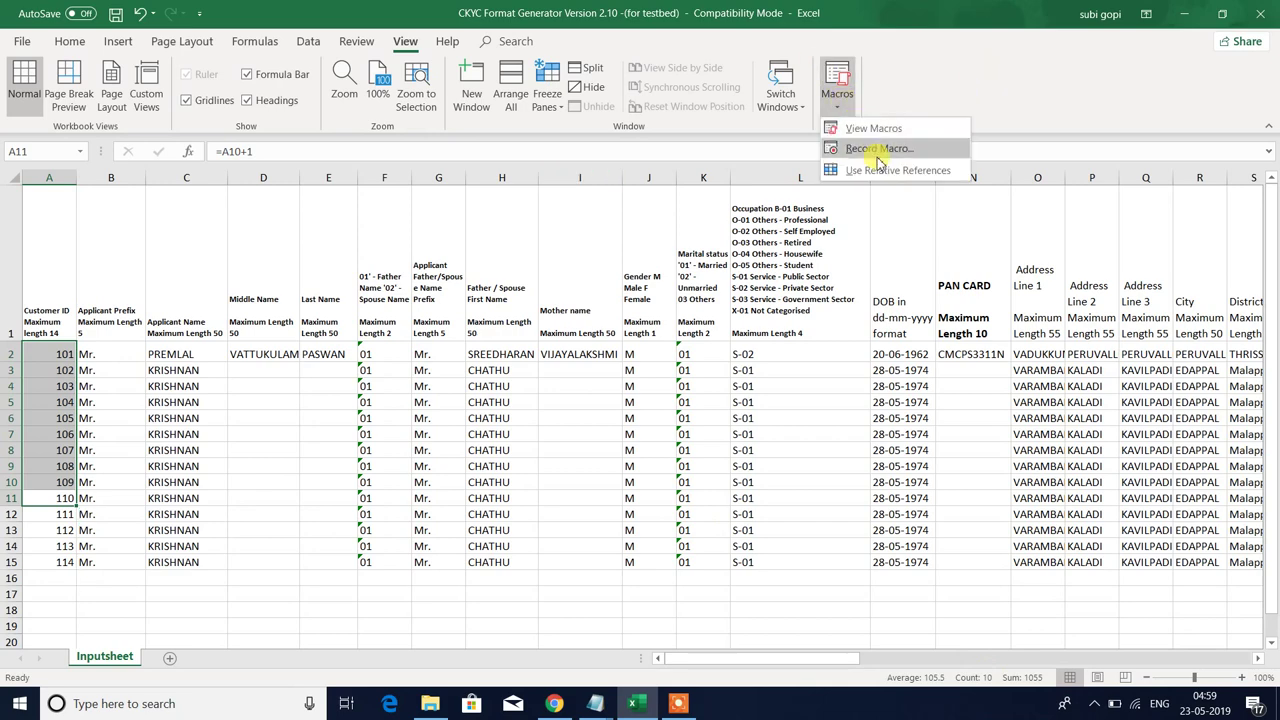
left_click(877, 131)
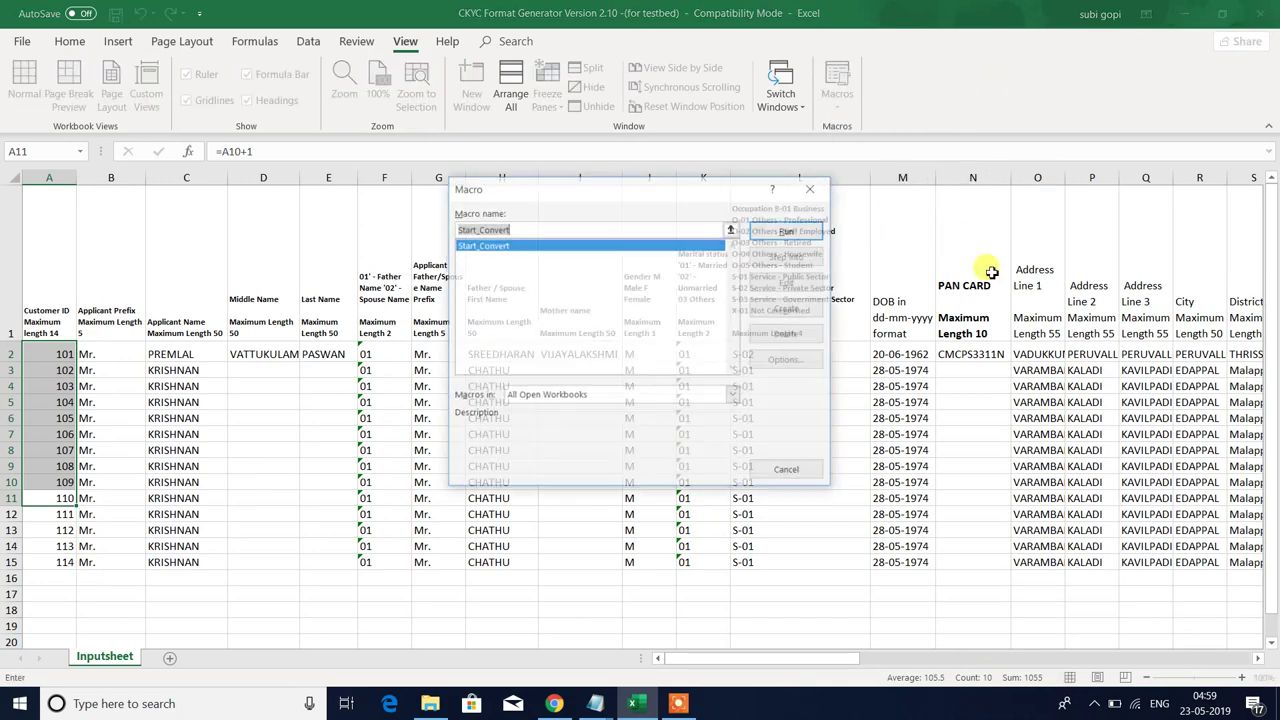
key("Return")
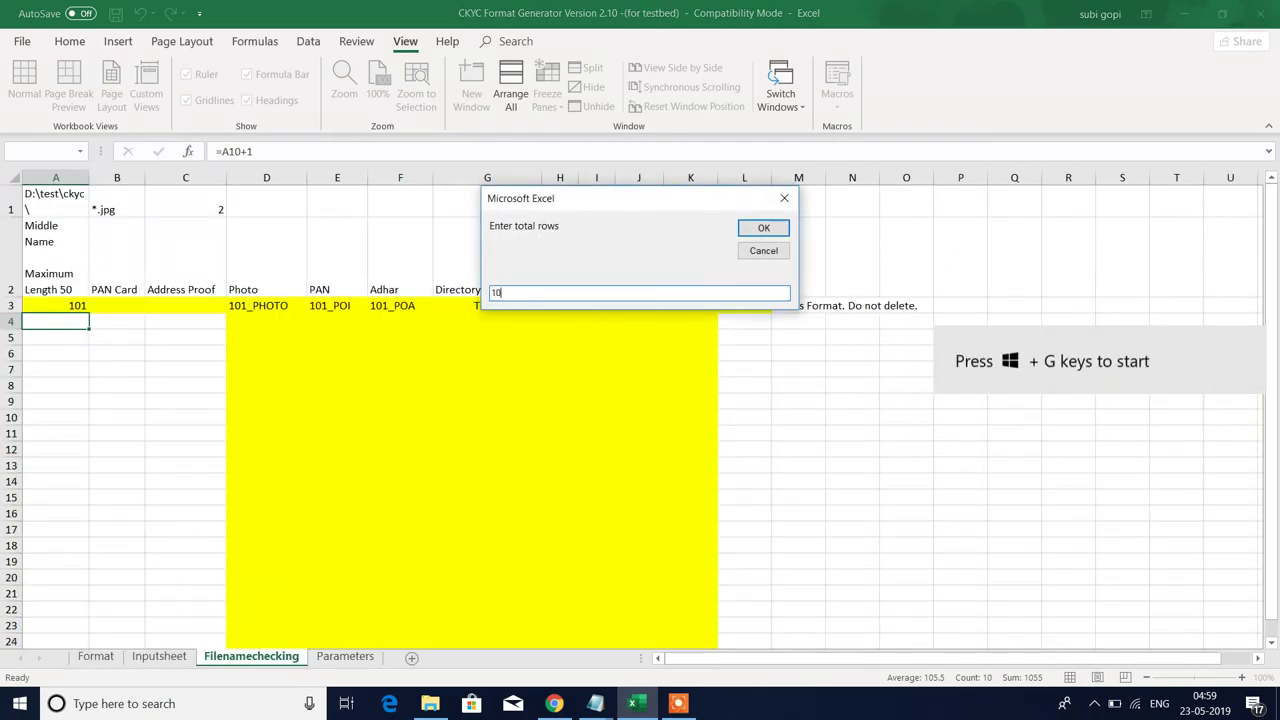
key("Return")
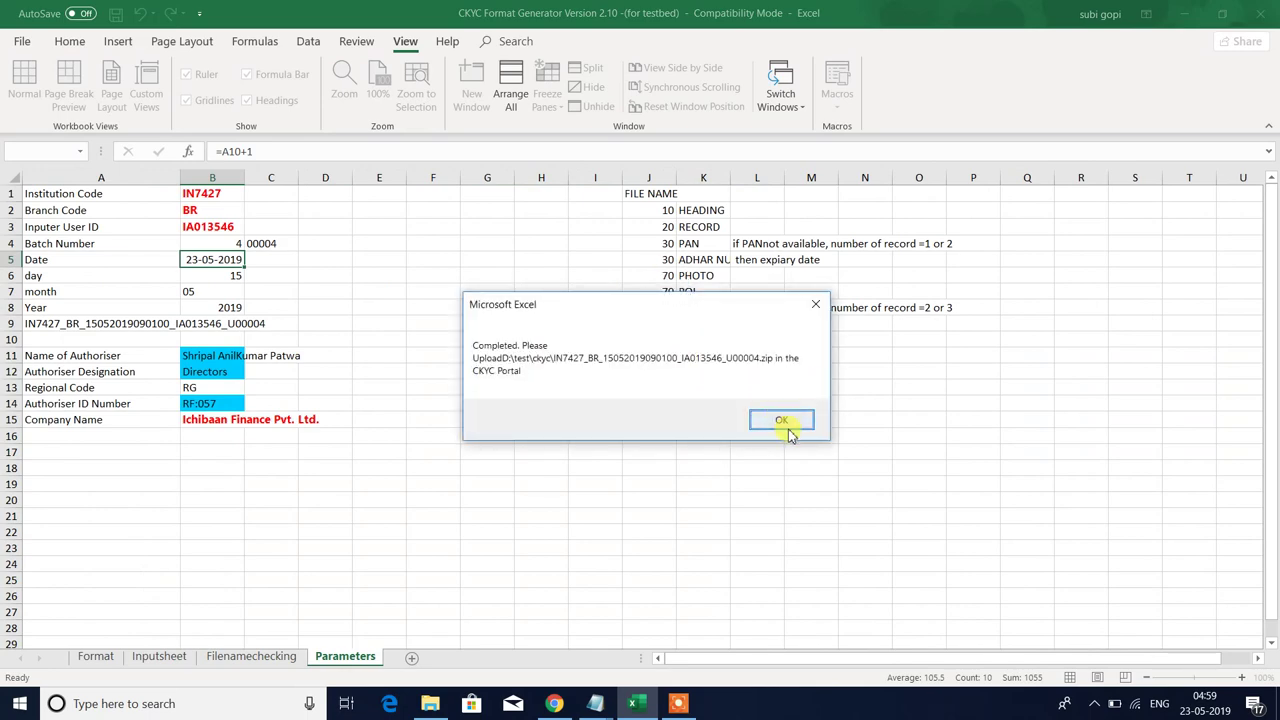
left_click(769, 420)
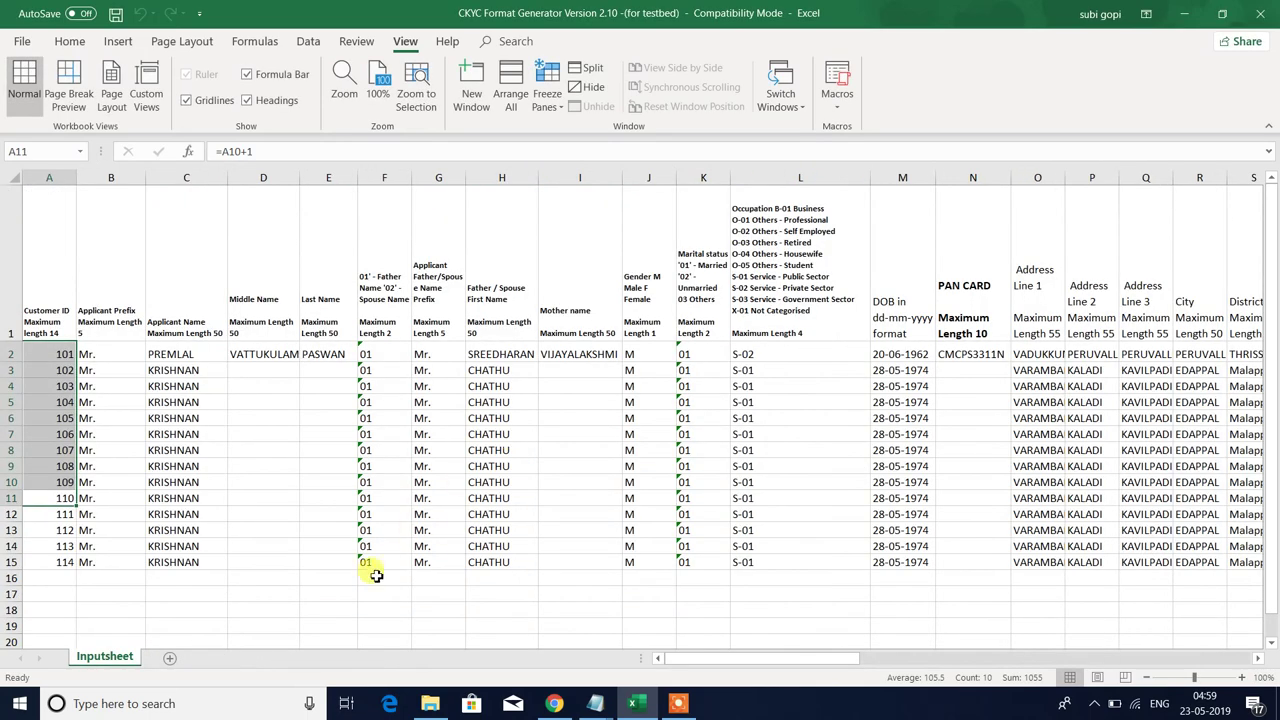
- Unzip the newly generated IN7427 upload zip into its own folder in ckyc with WinZip
left_click(430, 703)
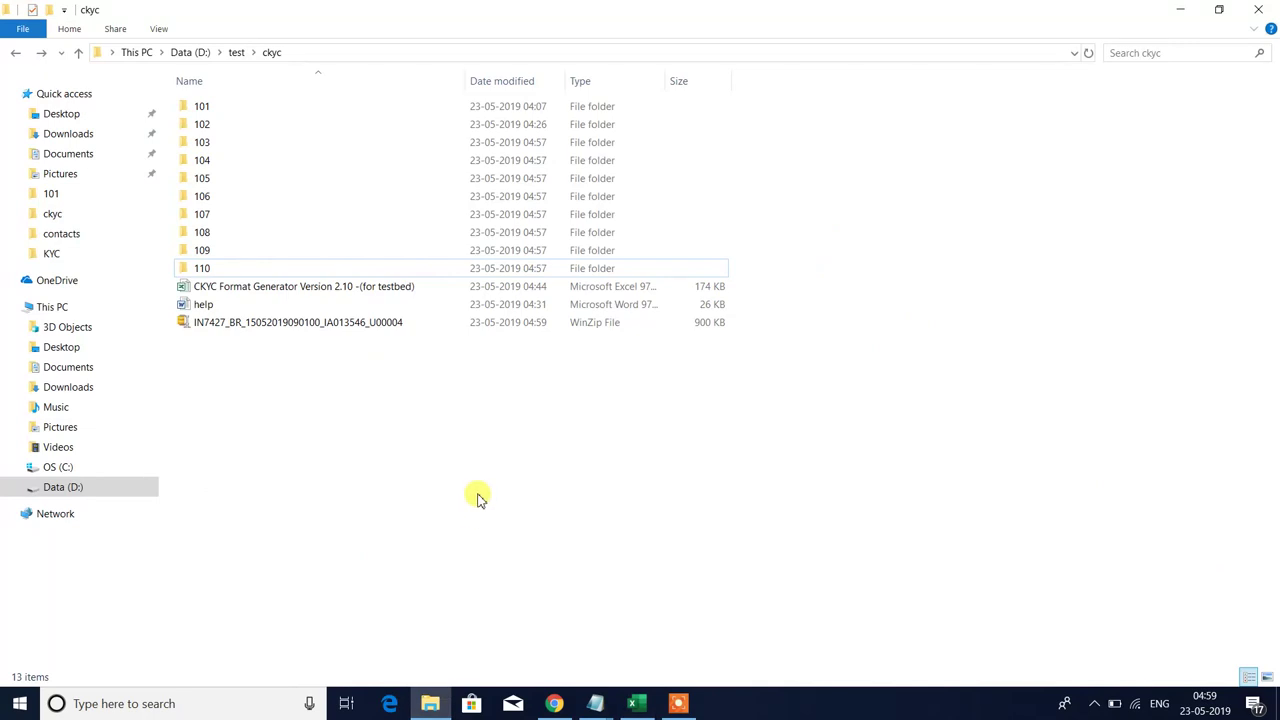
left_click(268, 327)
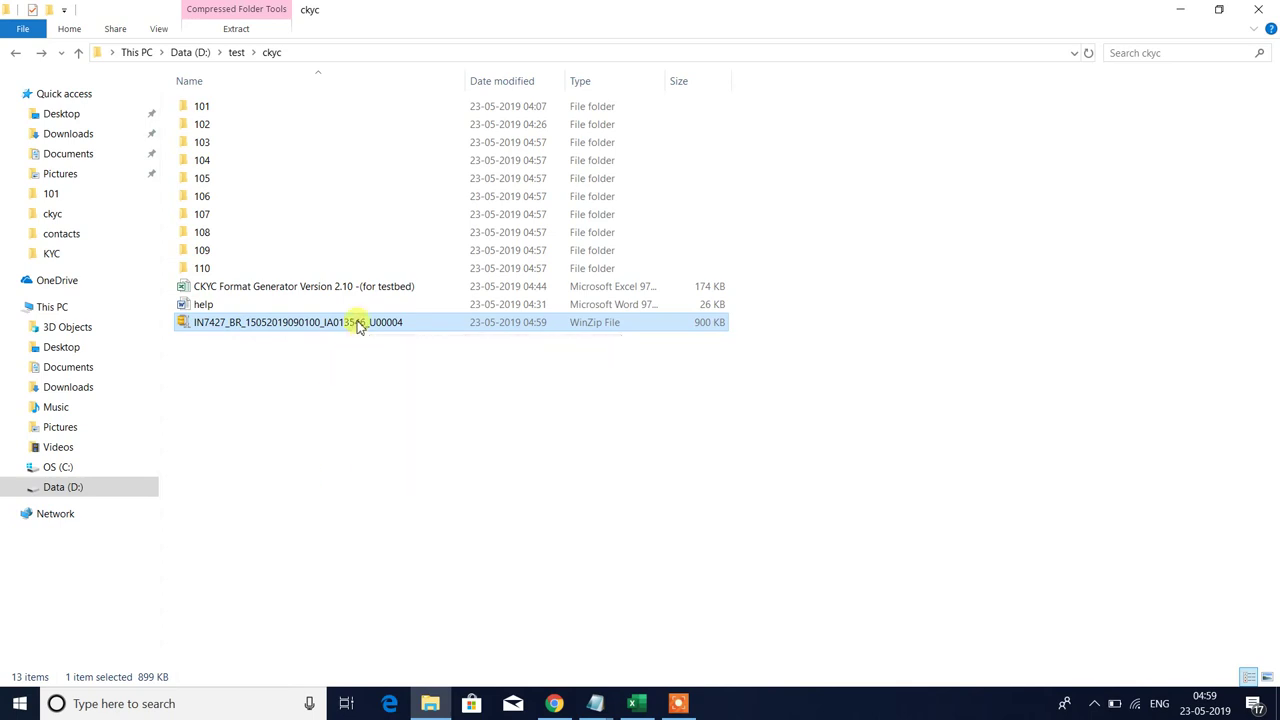
mouse_move(359, 327)
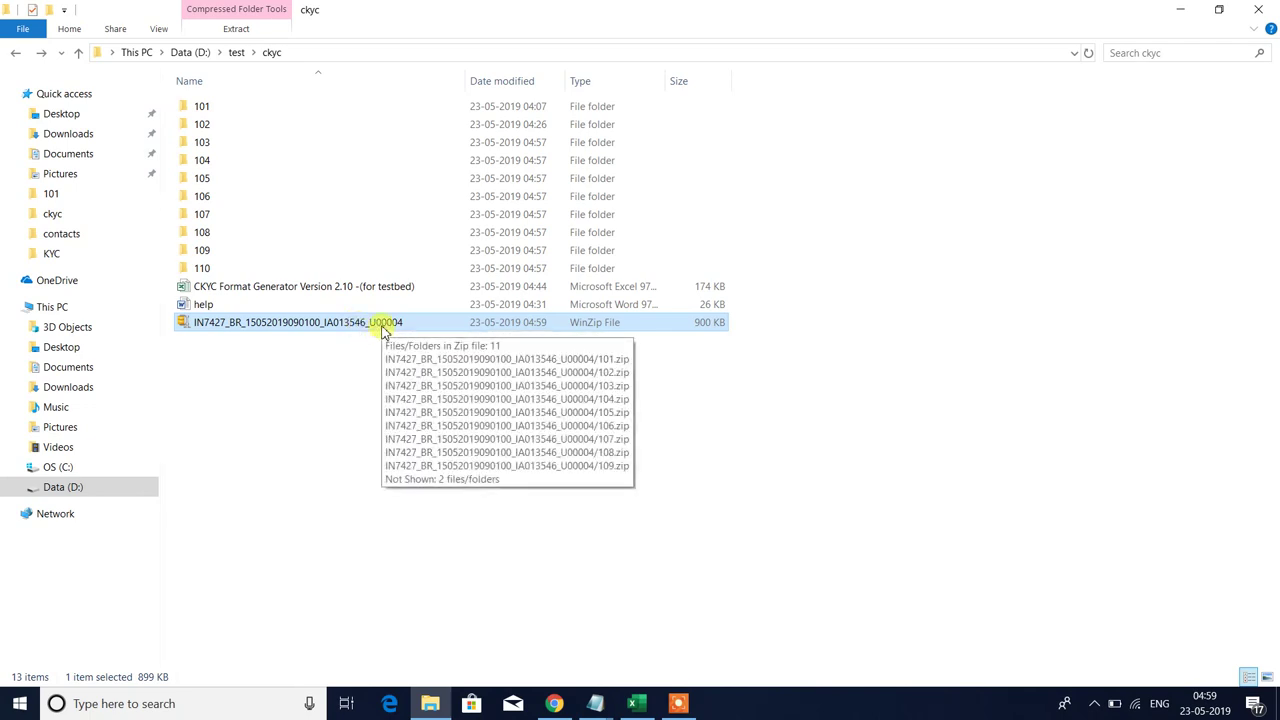
right_click(383, 330)
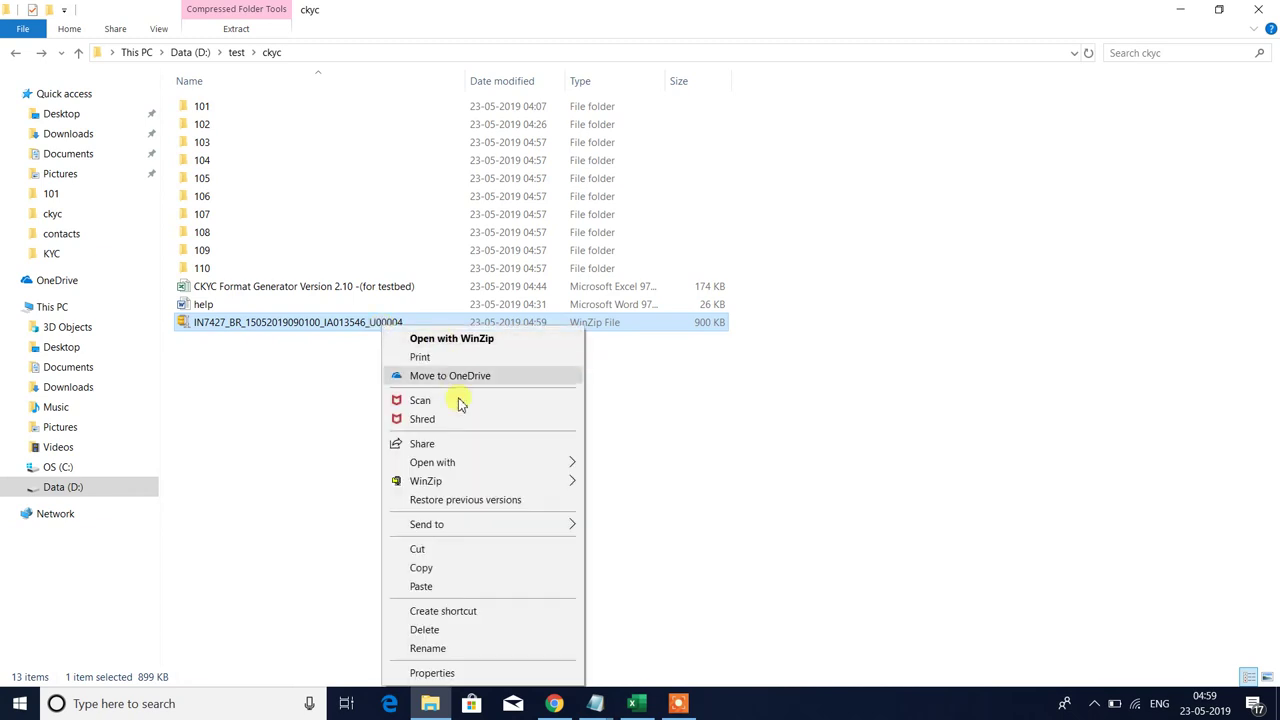
mouse_move(465, 481)
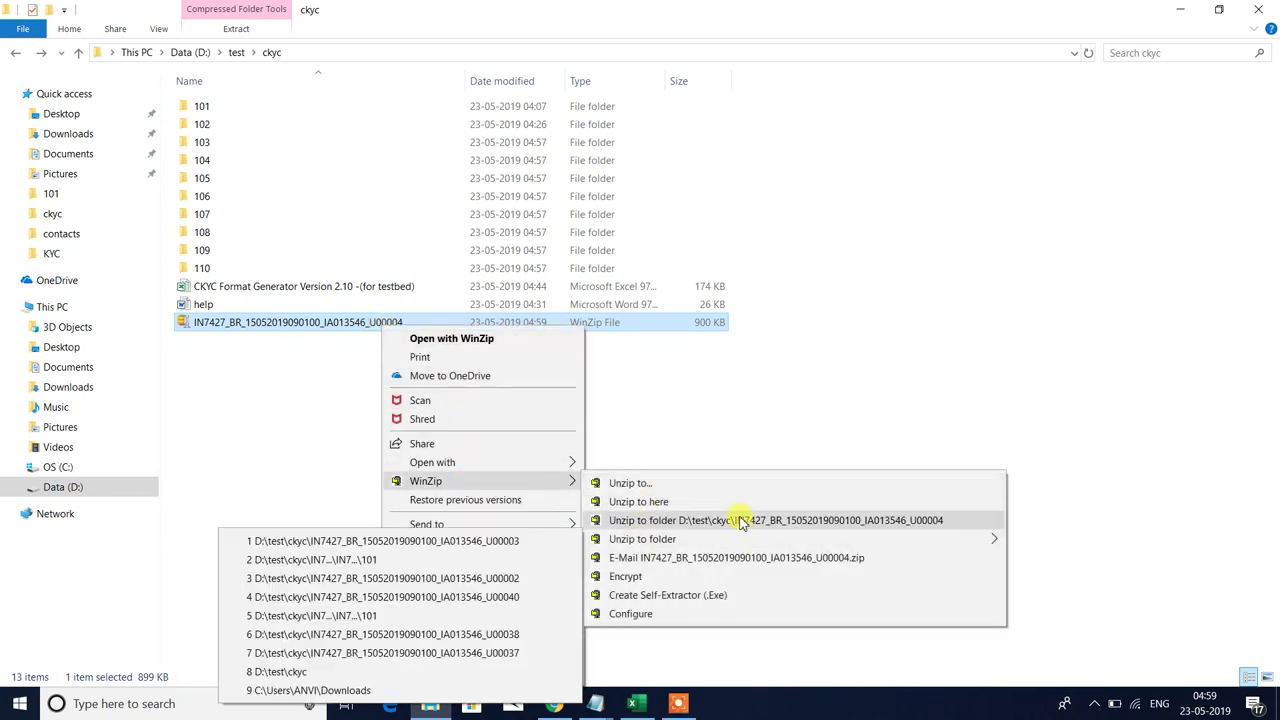
left_click(735, 520)
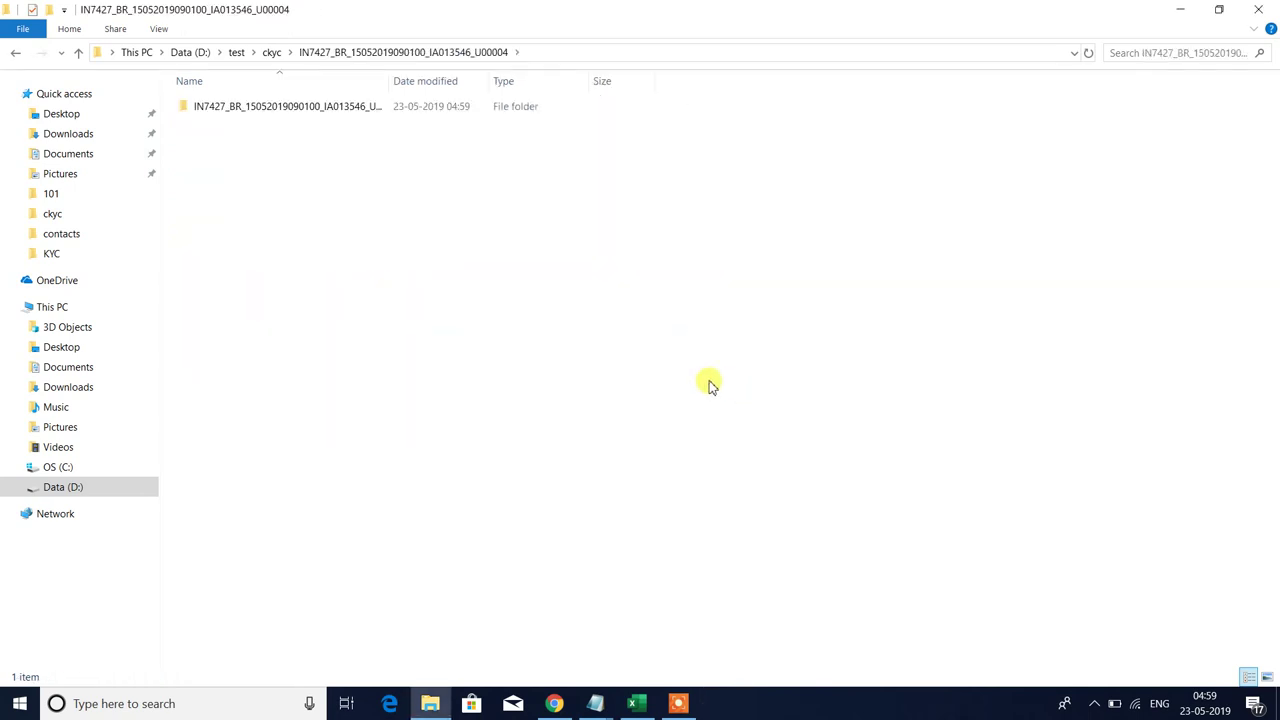
- Open the extracted folder and read the pipe-delimited text file in Notepad
double_click(296, 110)
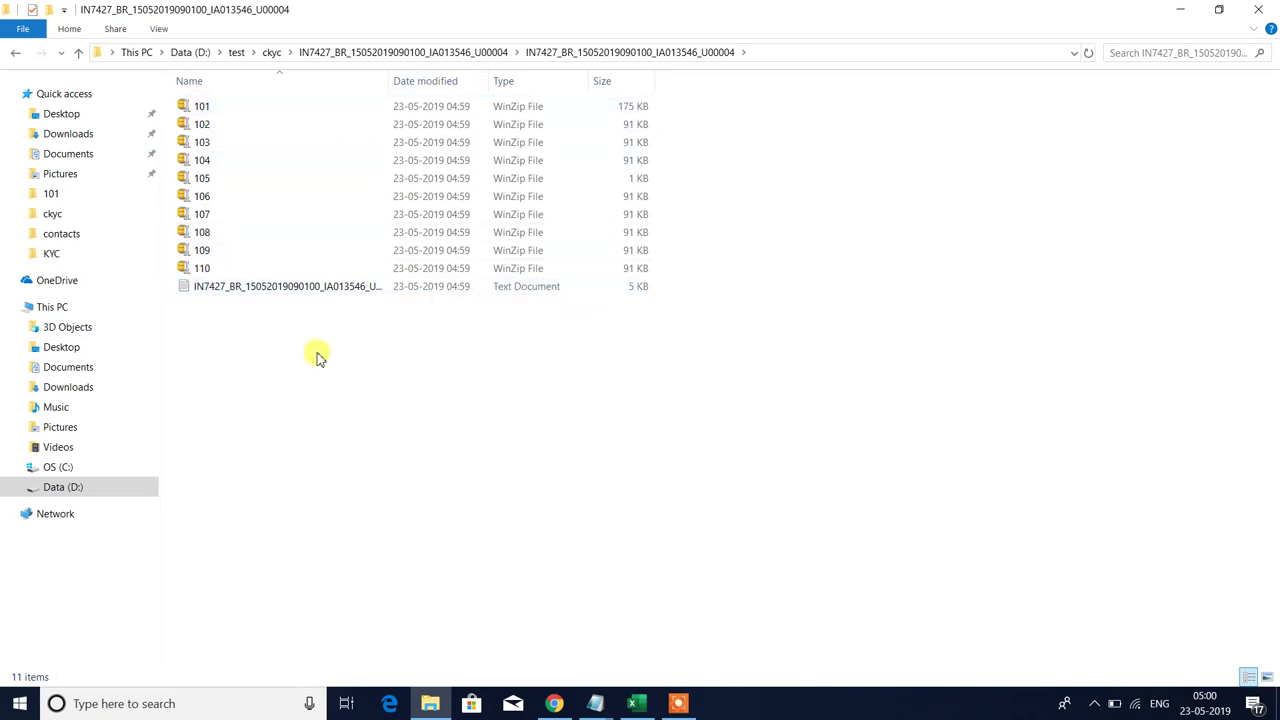
double_click(269, 290)
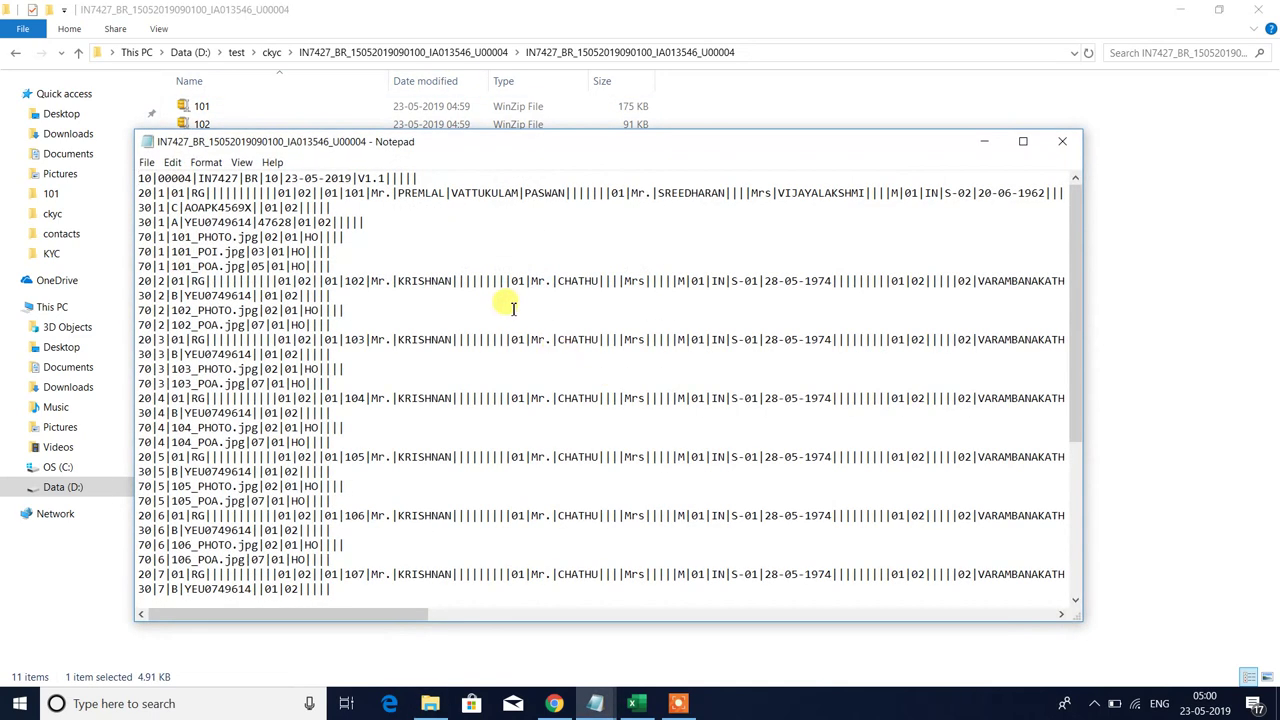
scroll(550, 327, "down", 6)
scroll(550, 327, "up", 6)
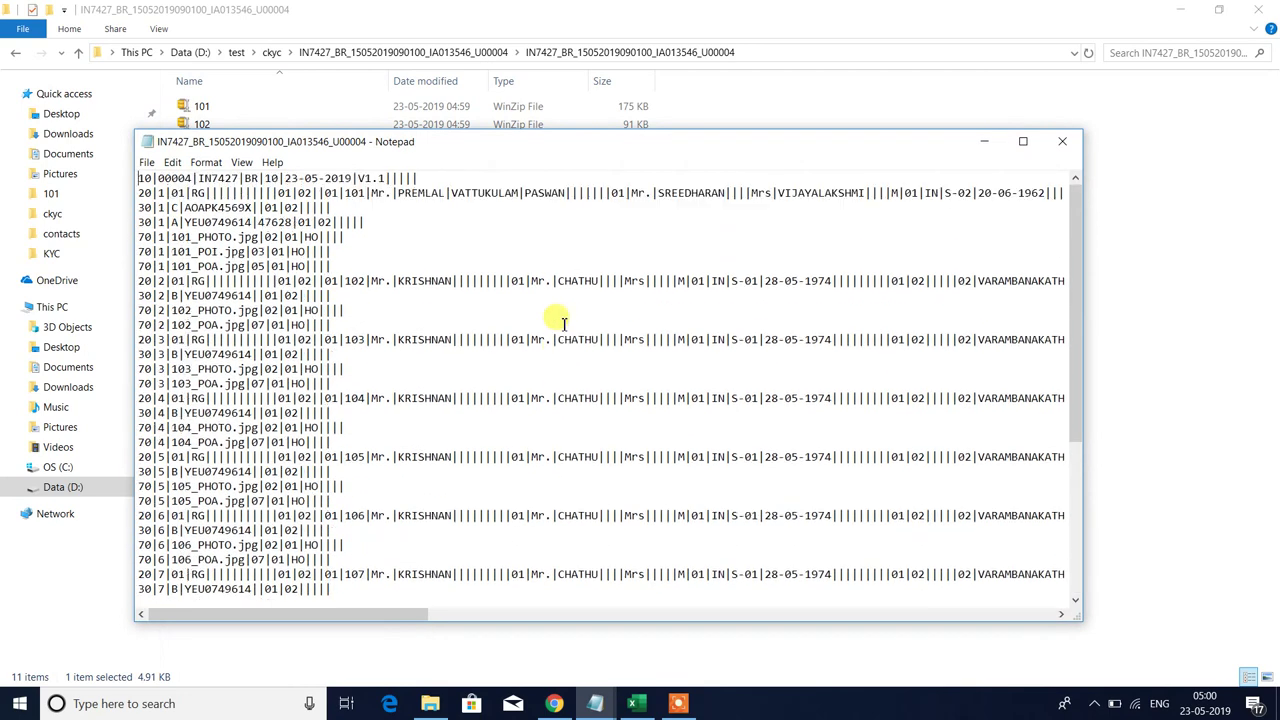
left_click(1066, 141)
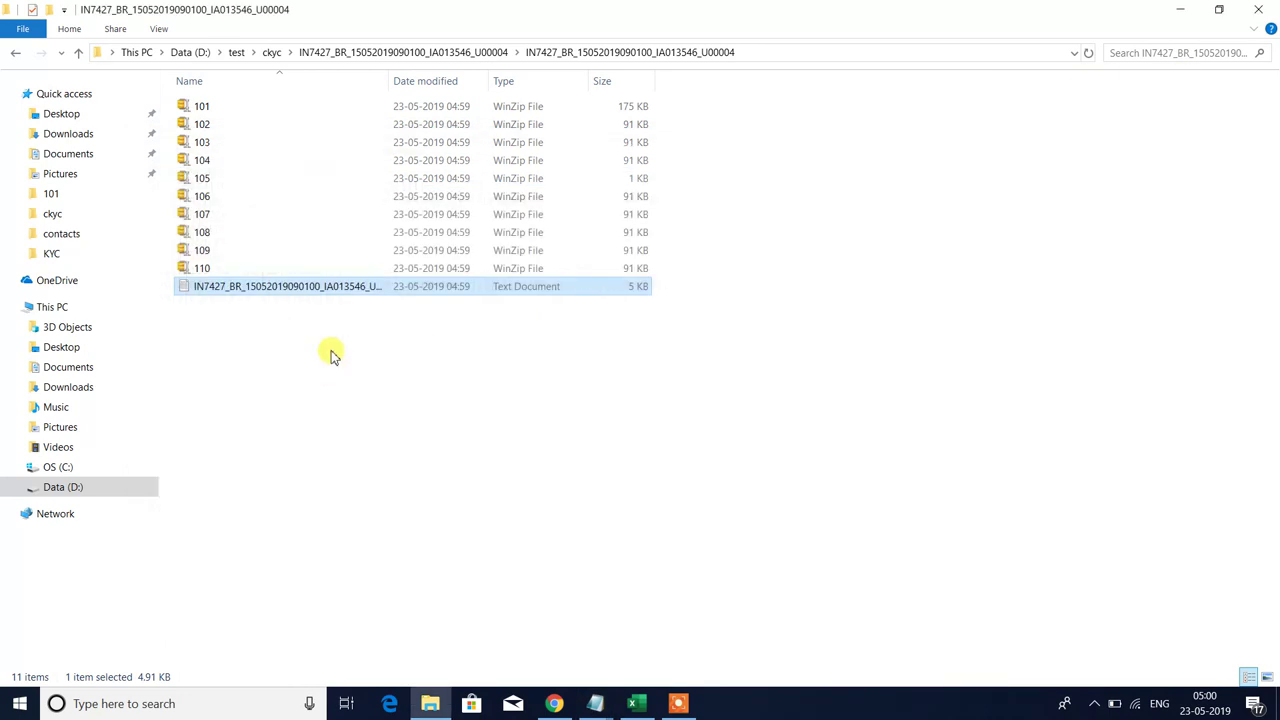
- Back in ckyc, delete the extracted IN7427 folder and the IN7427 zip
left_click(14, 56)
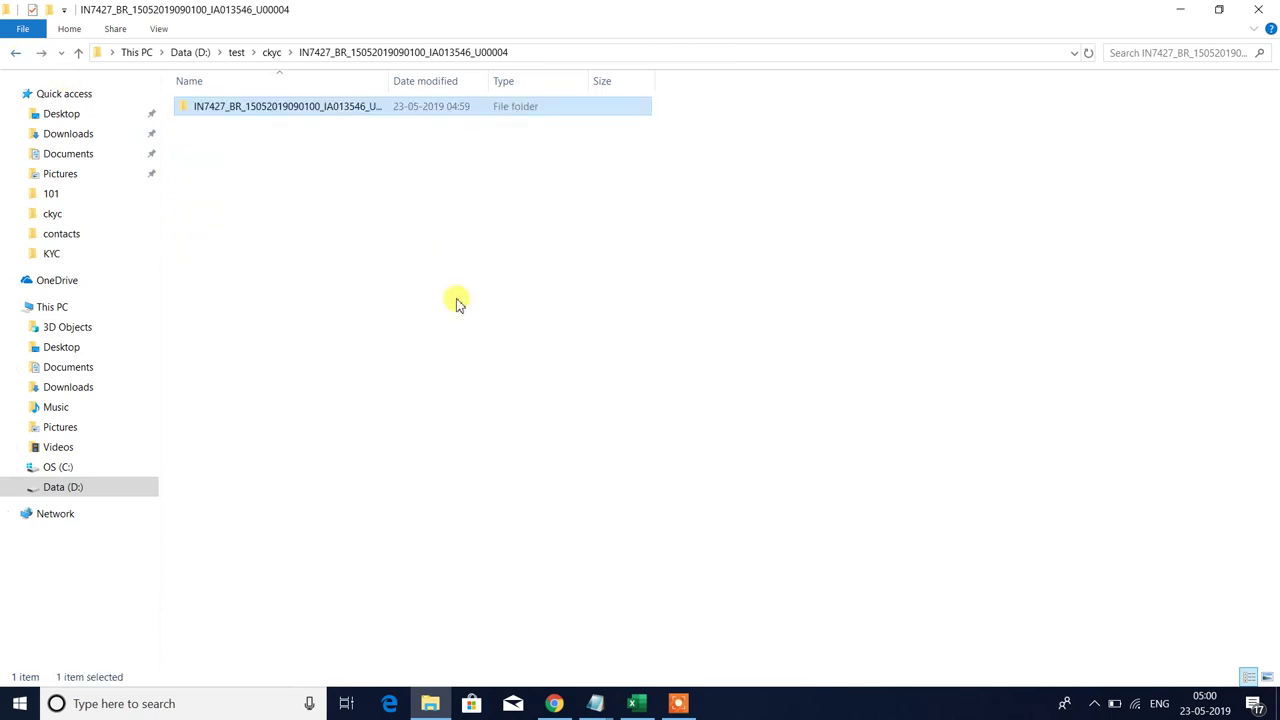
left_click(16, 56)
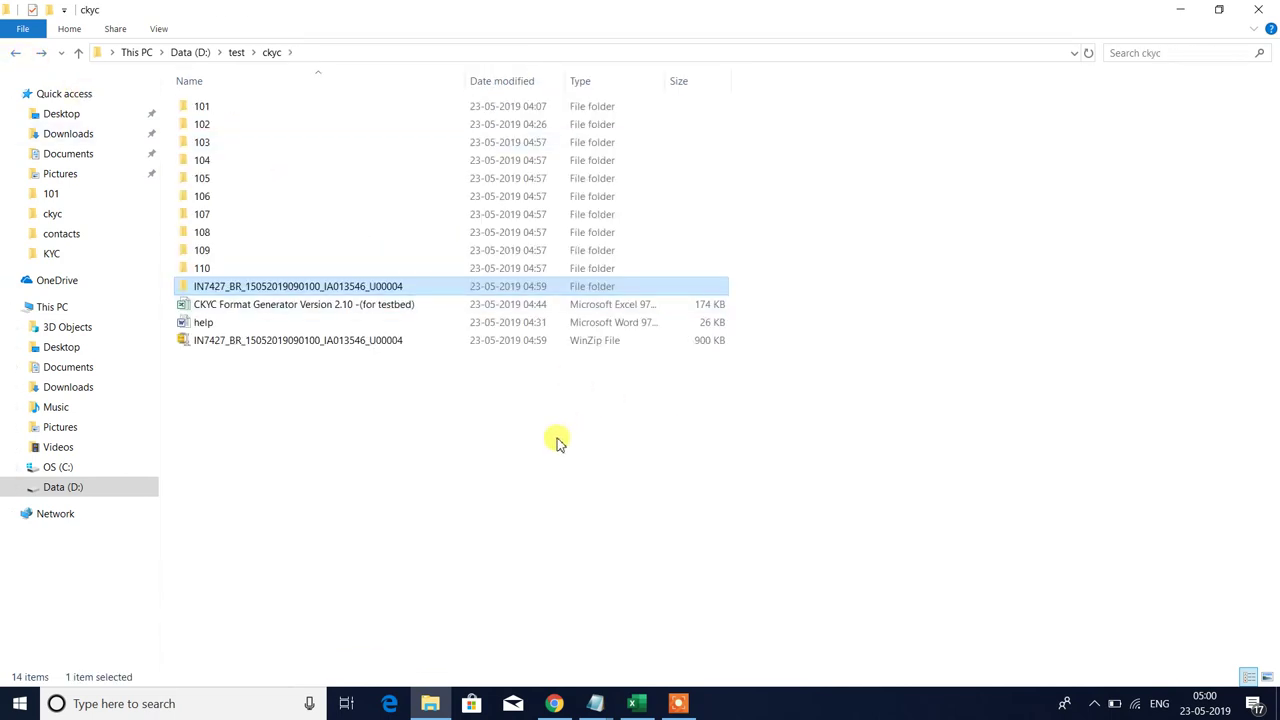
key("Delete")
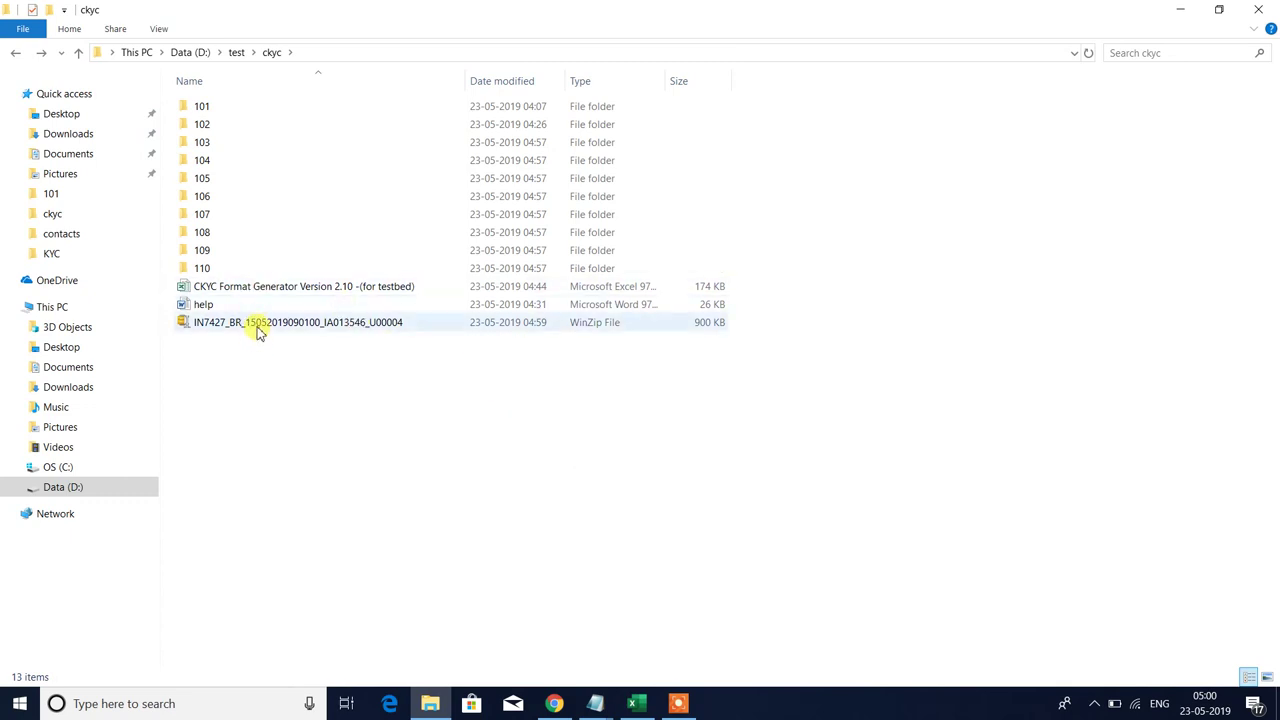
left_click(257, 325)
key("Delete")
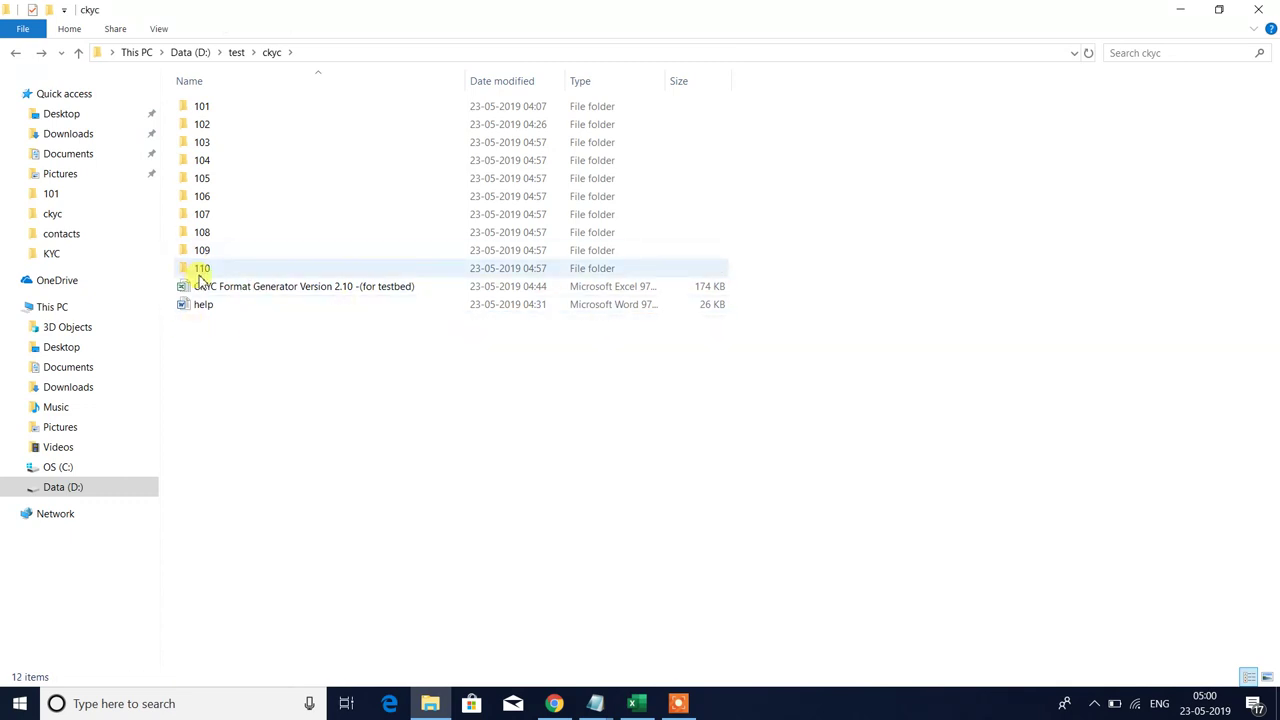
left_click(202, 272)
left_click(222, 145, "shift")
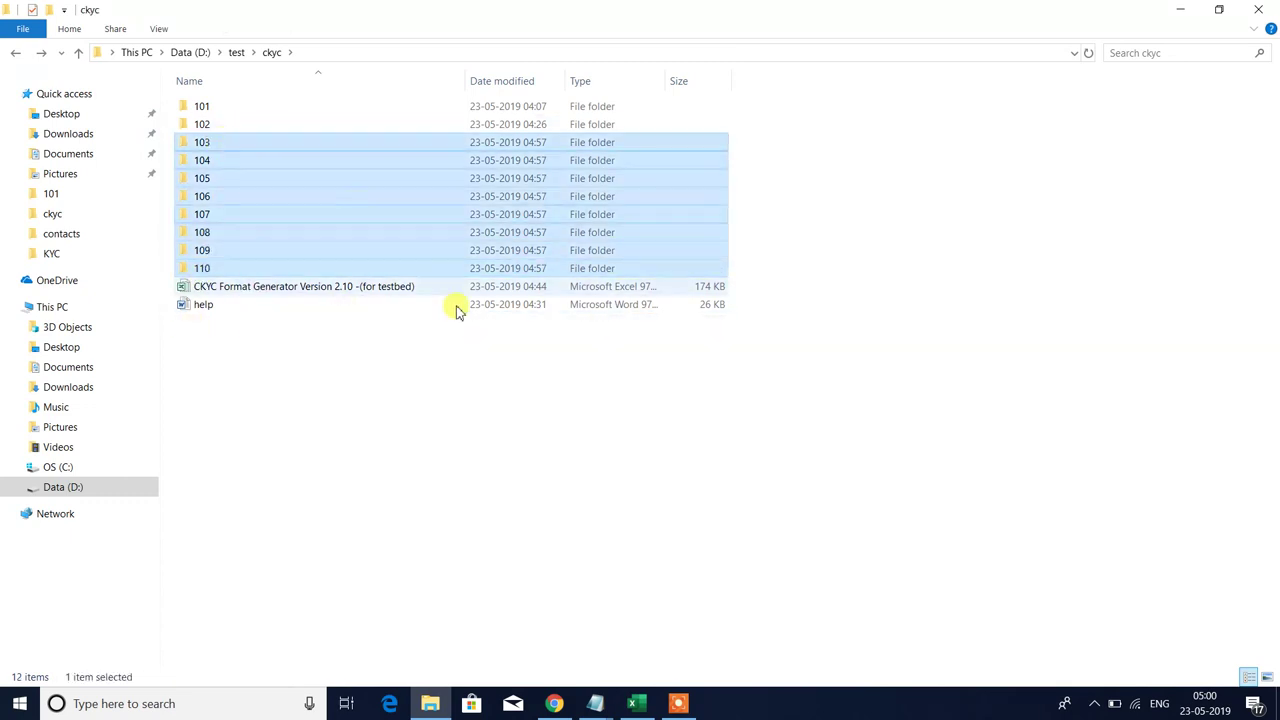
left_click(491, 471)
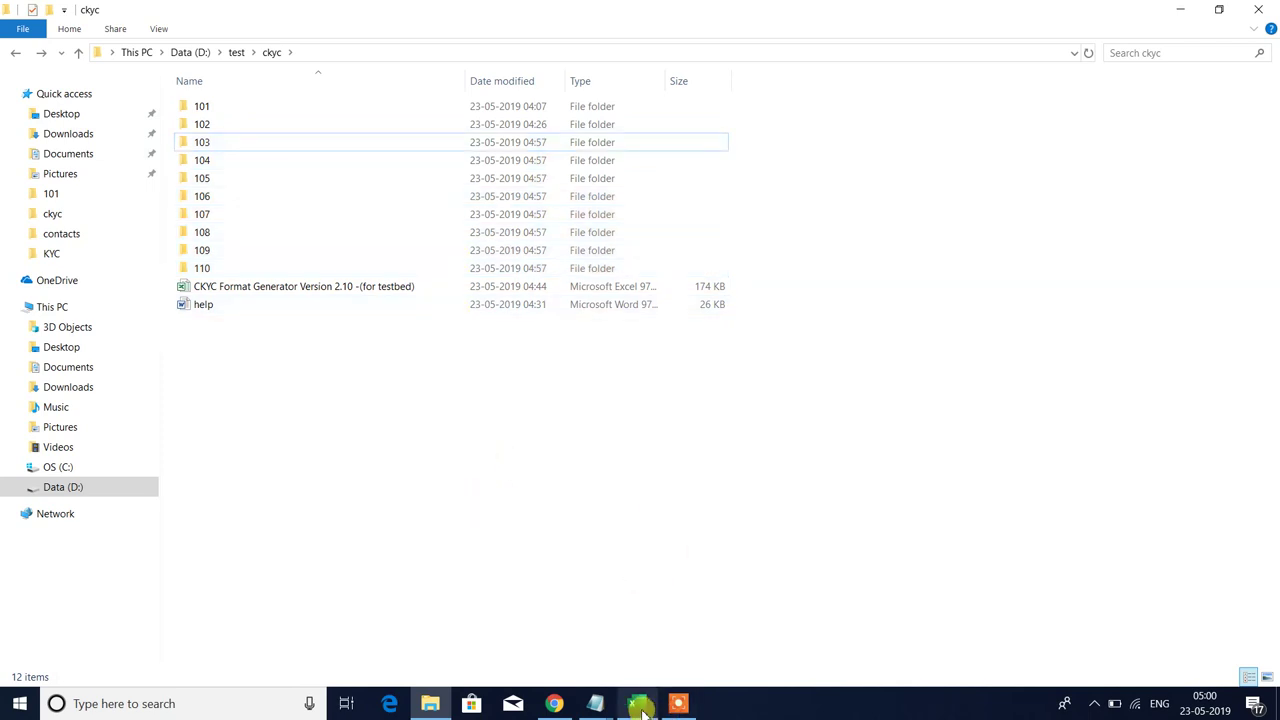
left_click(636, 703)
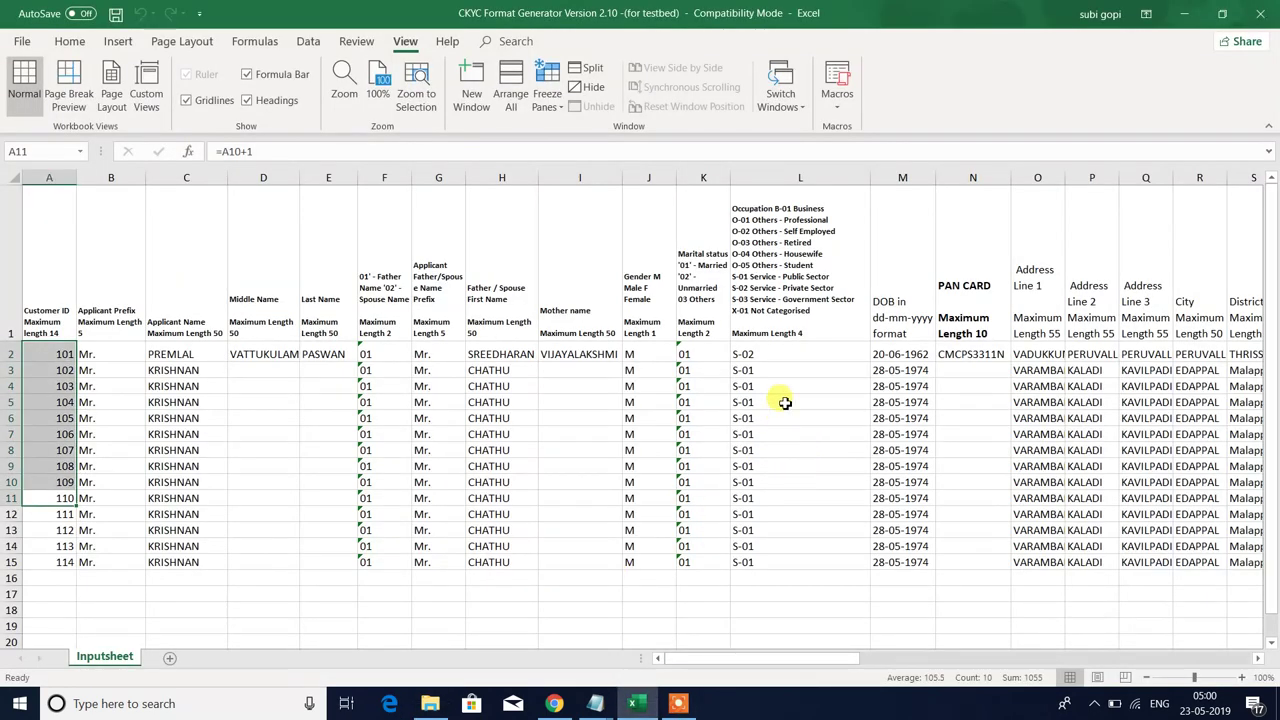
- Inspect the first record's occupation, address and ID NO.1 values along row 2
left_click(789, 352)
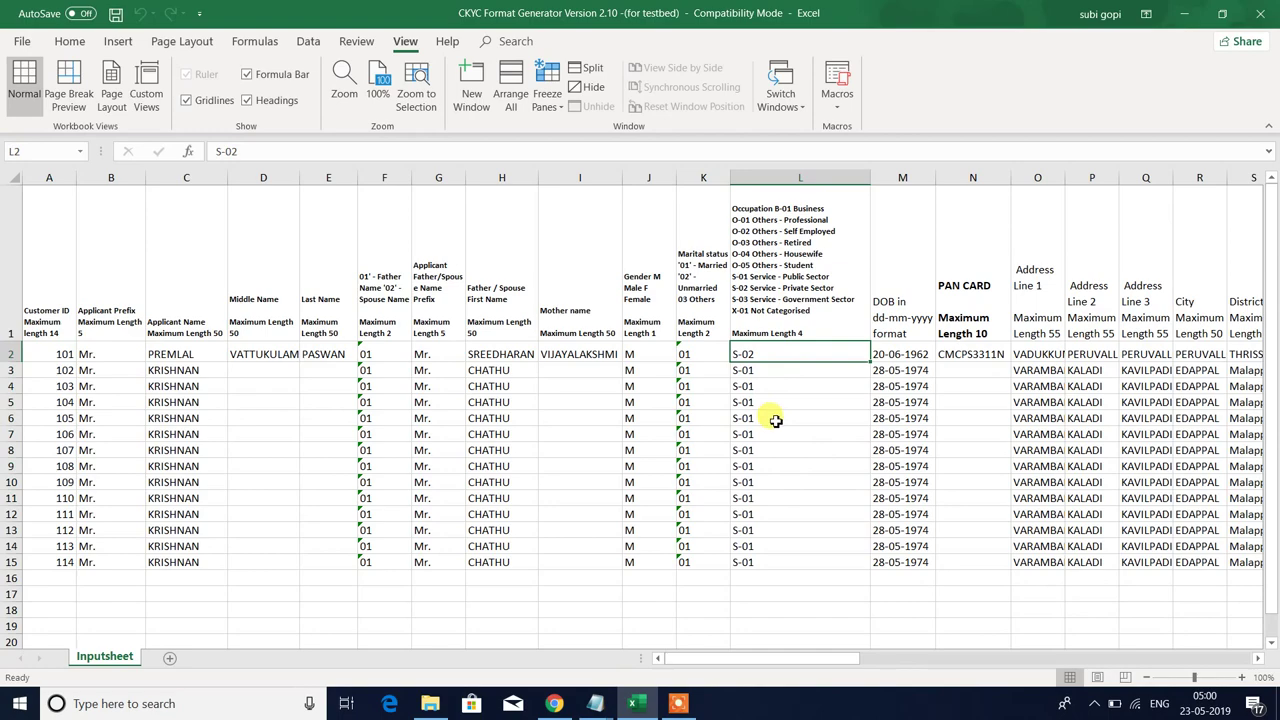
key("Right")
key("Right")
key("Right")
key("Right")
key("Right")
key("Right")
key("Right")
key("Right")
key("Right")
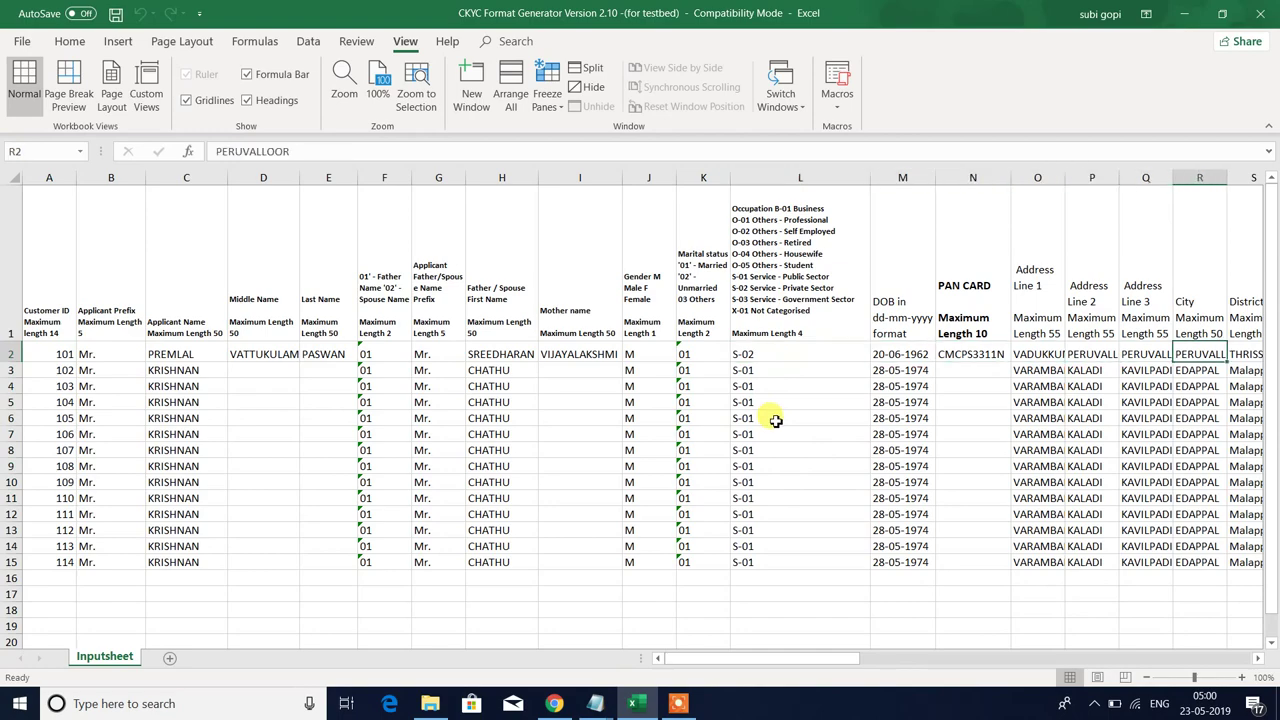
key("Right")
key("Right")
key("Right")
key("Right")
key("Right")
key("Right")
key("Right")
key("Right")
key("Right")
key("Right")
key("Right")
key("Right")
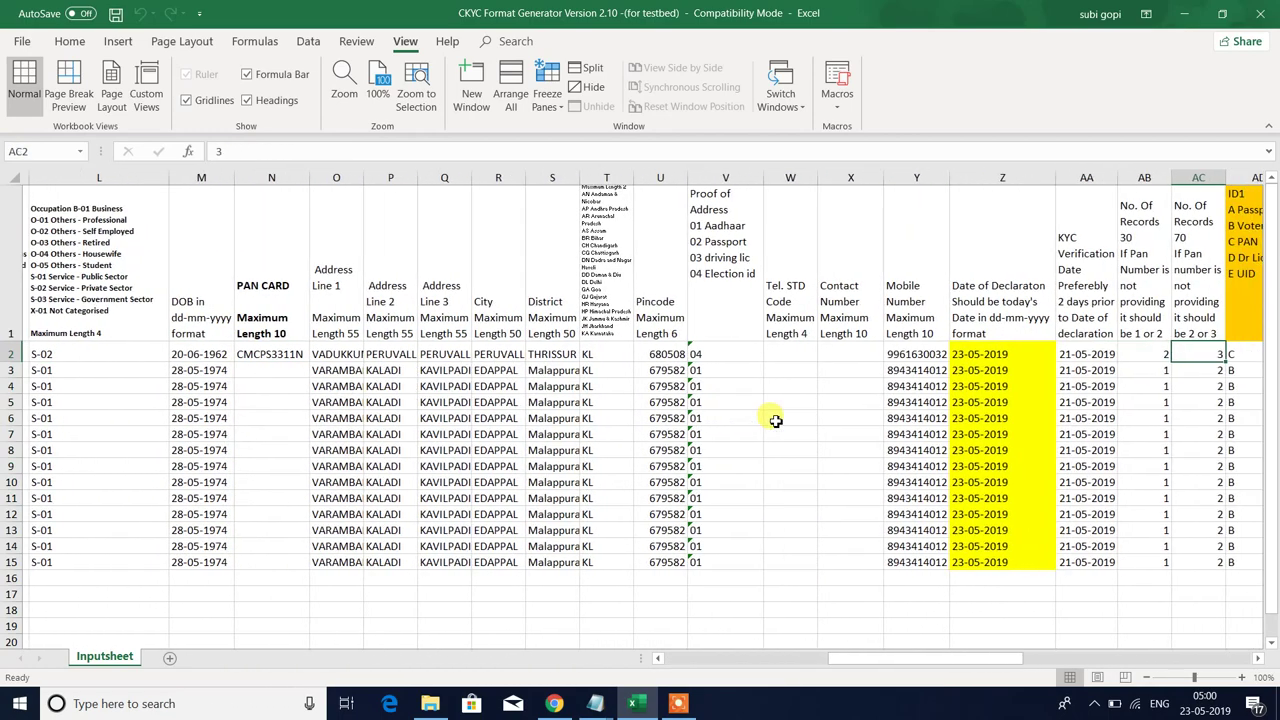
key("Right")
key("Right")
key("Right")
key("Right")
key("Right")
key("Right")
key("Right")
key("Right")
key("Right")
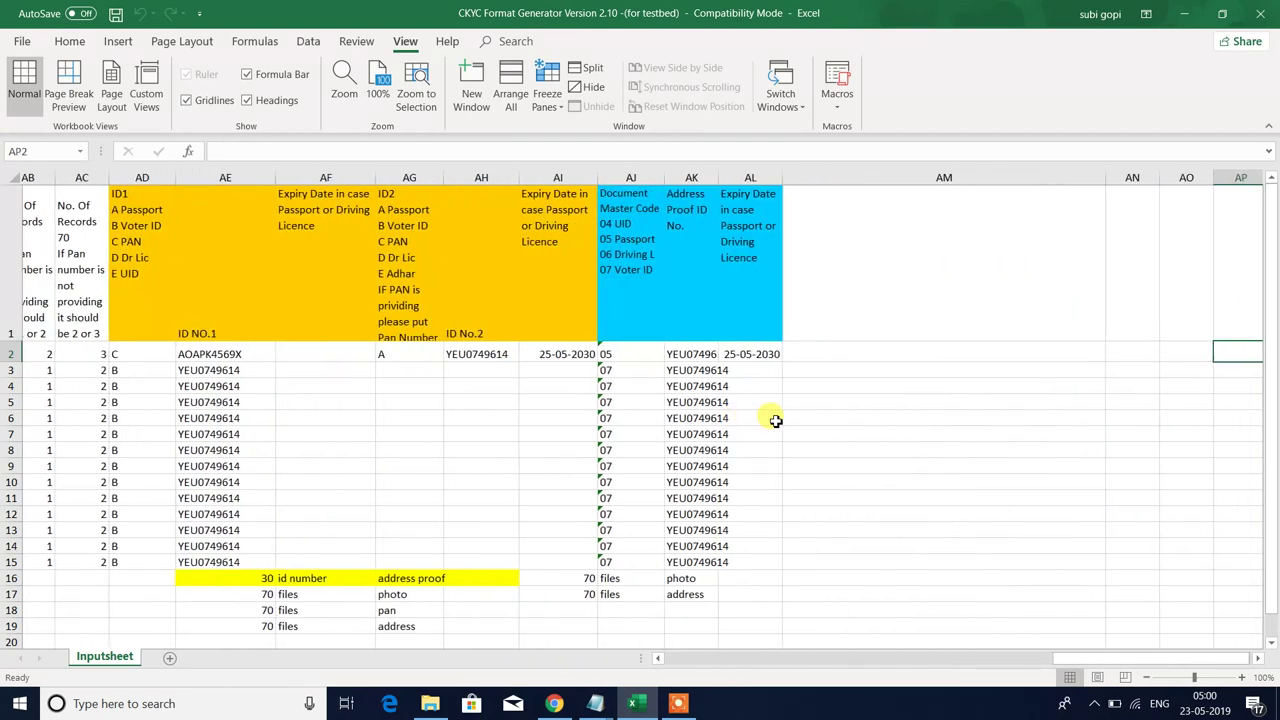
key("Left")
key("Left")
key("Left")
key("Left")
key("Left")
key("Left")
key("Left")
key("Left")
key("Left")
key("Left")
key("Left")
key("Left")
key("Left")
key("Left")
key("Left")
key("Left")
key("Left")
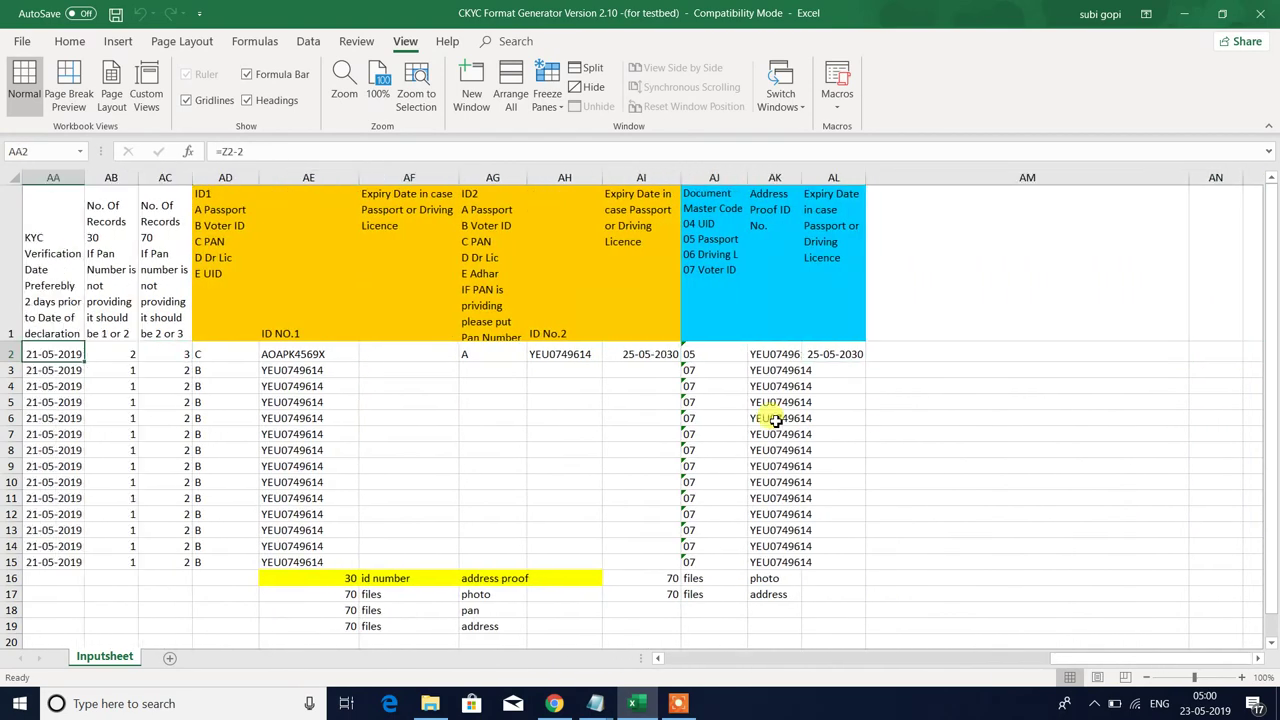
key("Left")
key("Right")
key("Right")
key("Right")
key("Right")
key("Right")
key("Right")
key("Right")
key("Right")
key("Right")
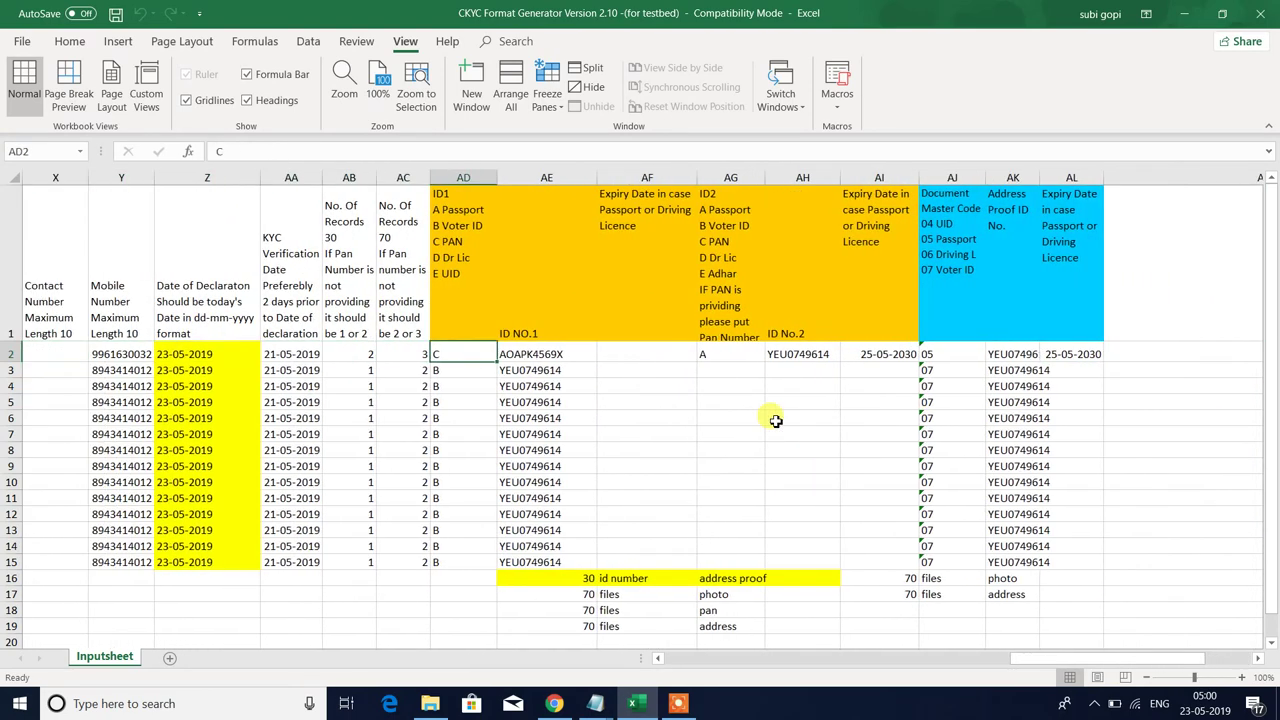
key("Left")
key("Left")
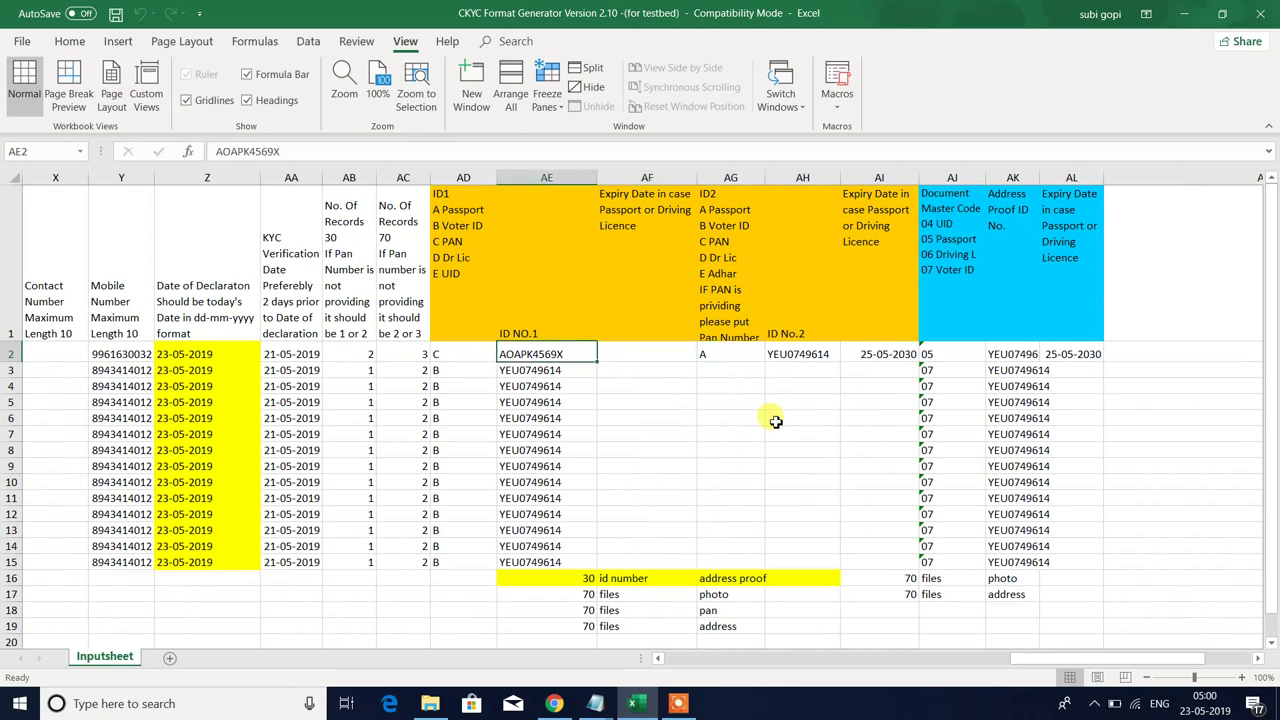
key("Right")
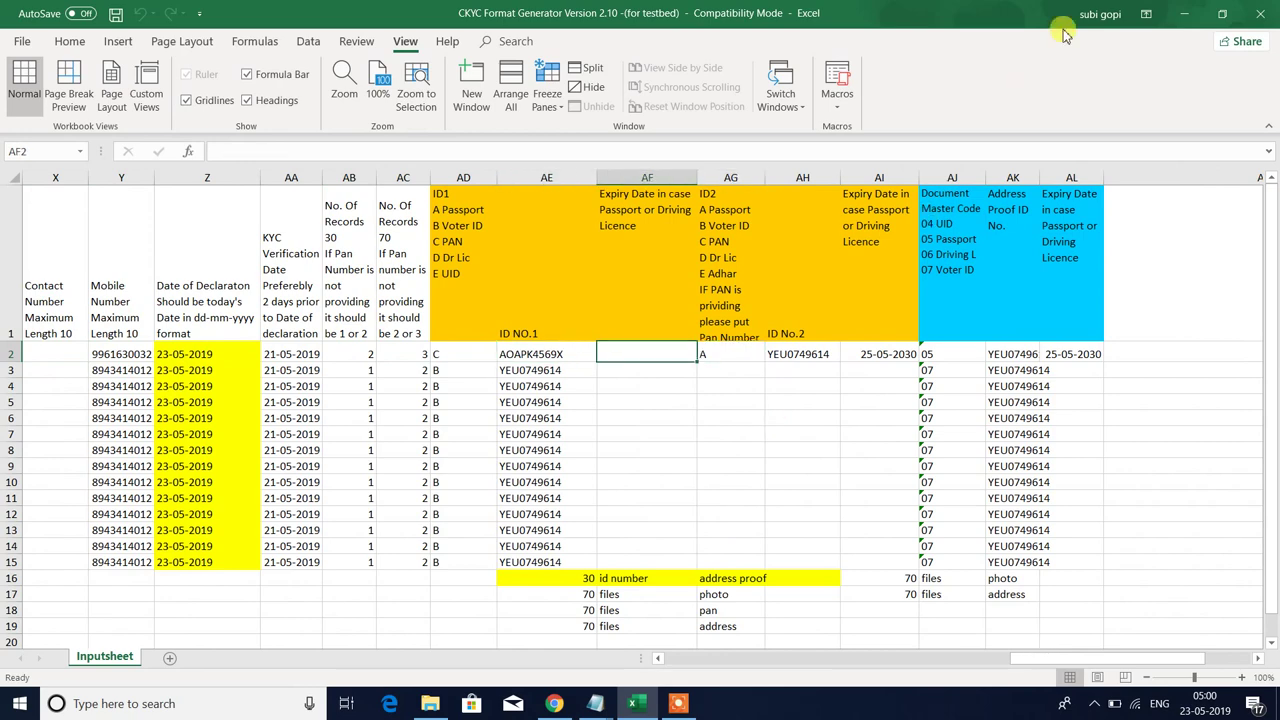
- Review the ID and address-proof cells for rows 2–15, then close the workbook and save it
scroll(840, 98, "up", 1)
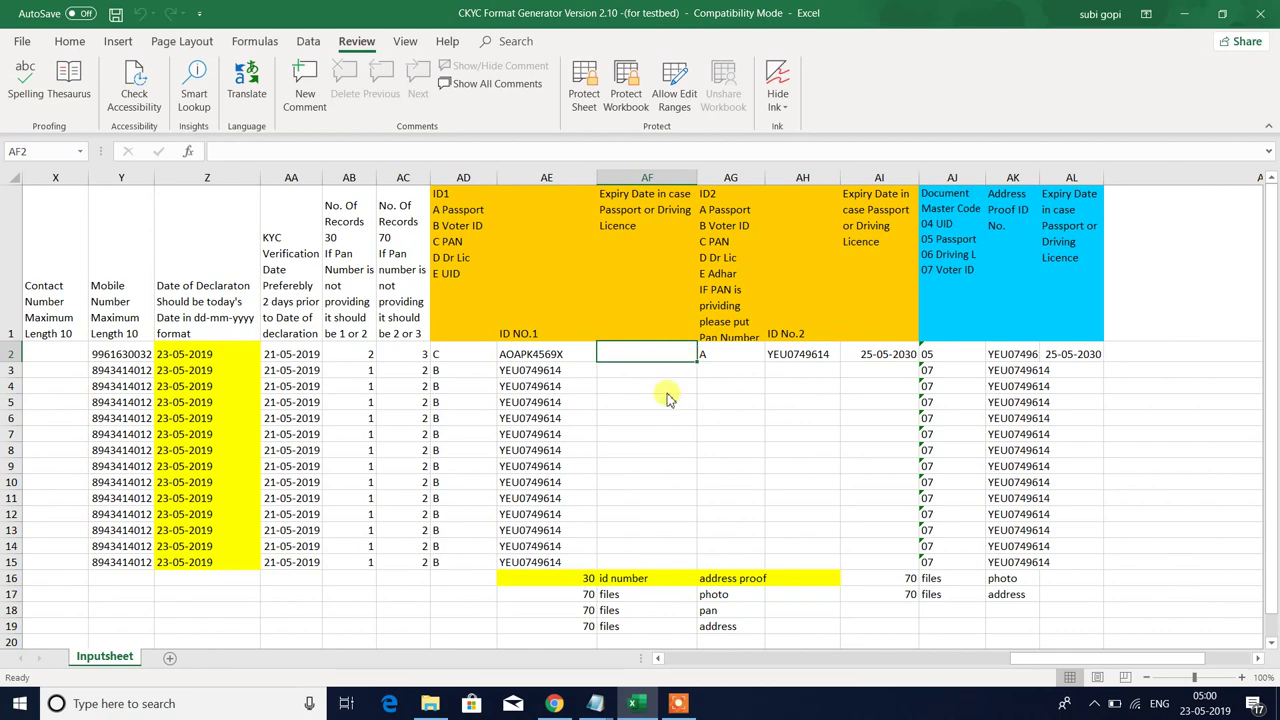
left_click_drag(650, 354, 1095, 564)
scroll(785, 395, "down", 3)
scroll(785, 412, "up", 3)
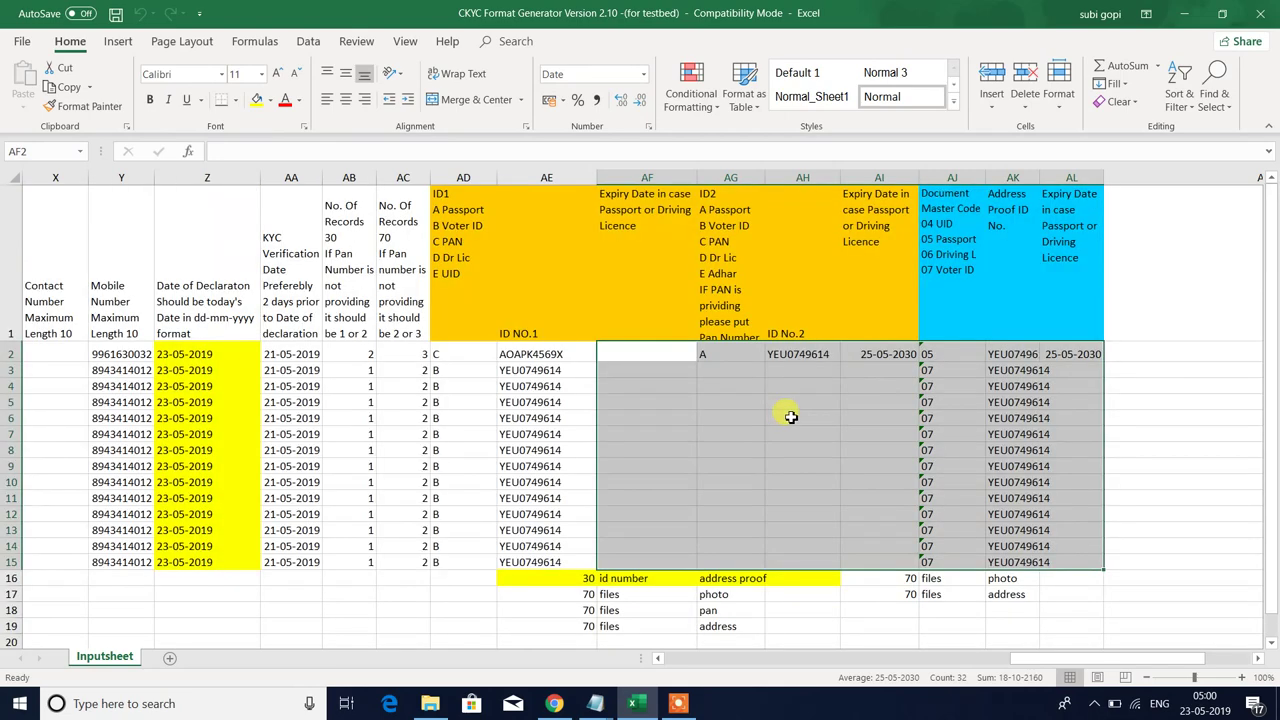
left_click(734, 489)
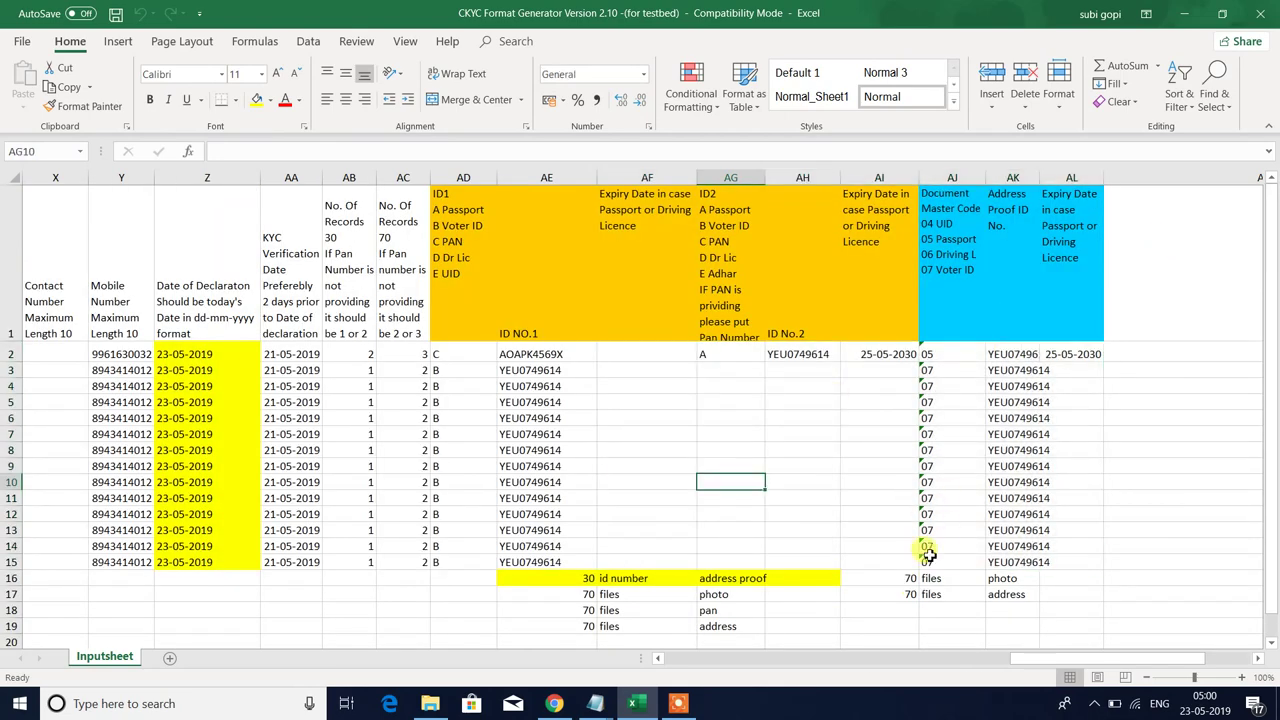
left_click(1265, 14)
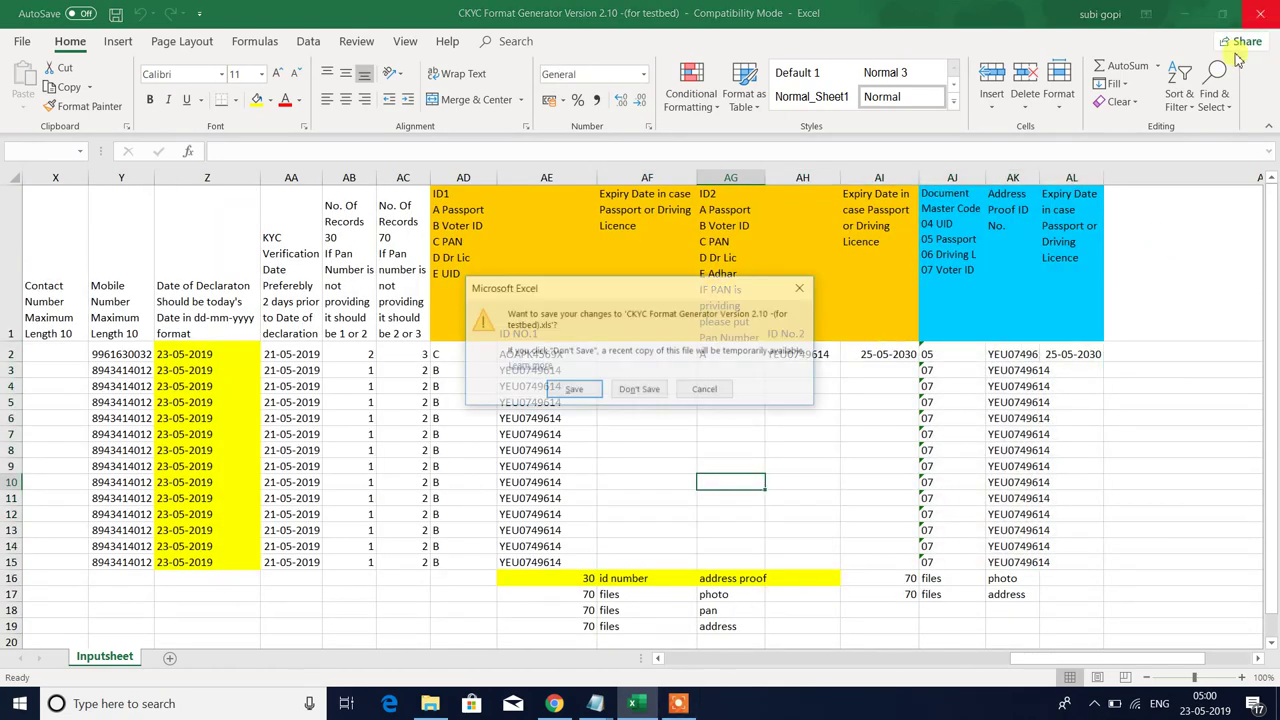
left_click(573, 390)
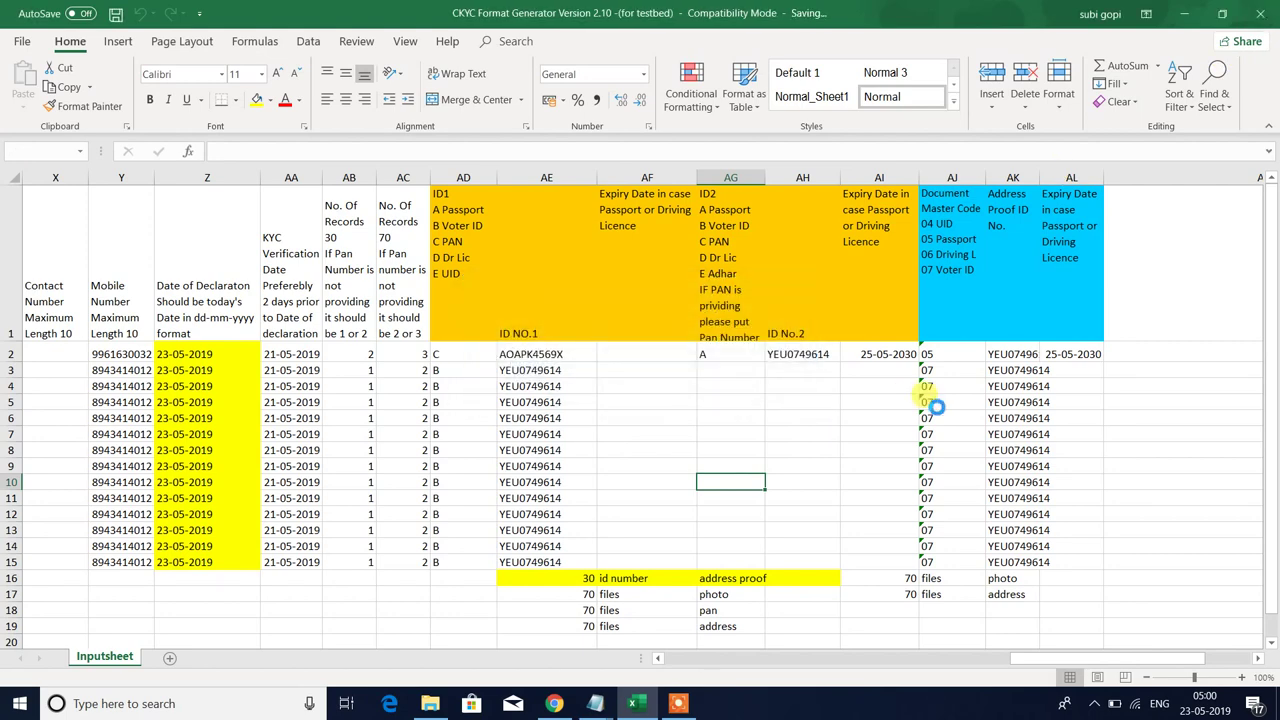